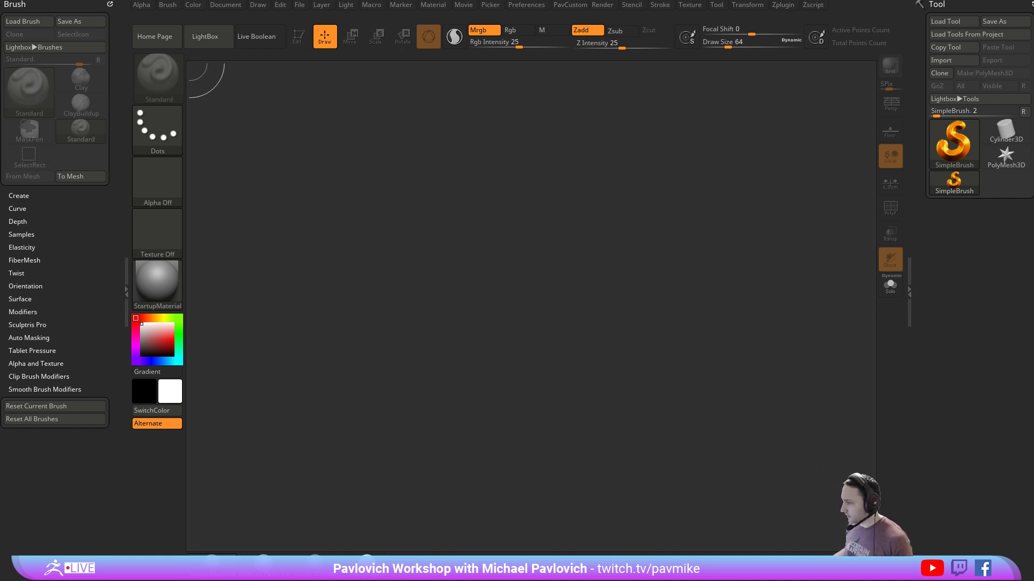
Switch to the YouTube channel page in the browser, open the notification comment on "016 ZBrush Subdivisions", and return to ZBrush
left_click_drag(0, 37, 124, 43)
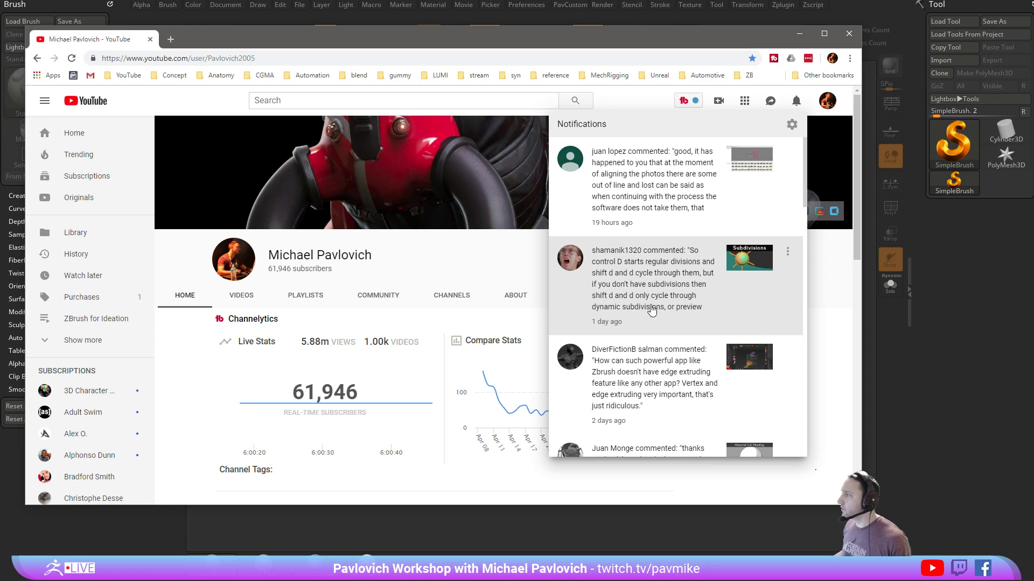
scroll(653, 314, "down", 1)
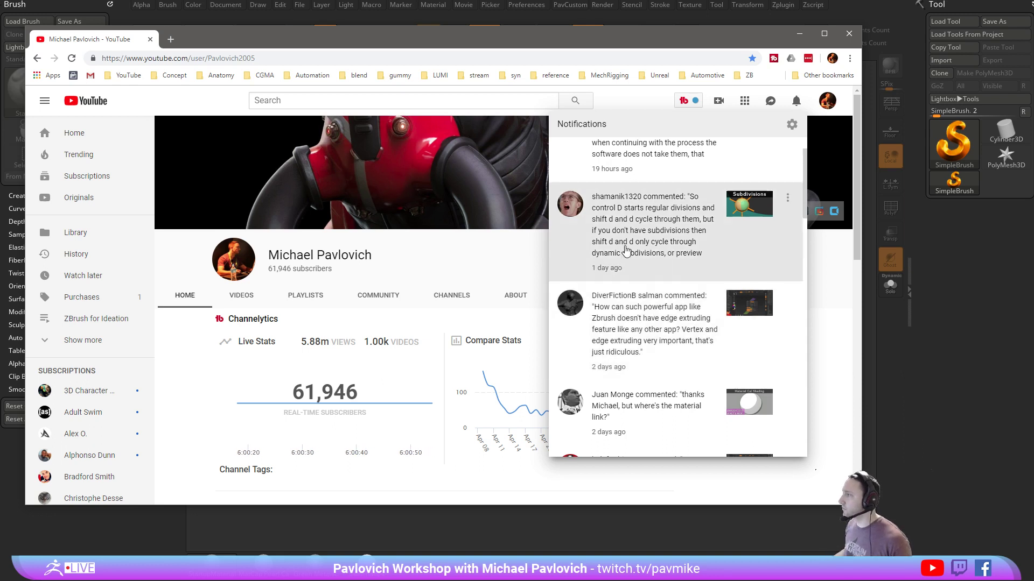
left_click(671, 227)
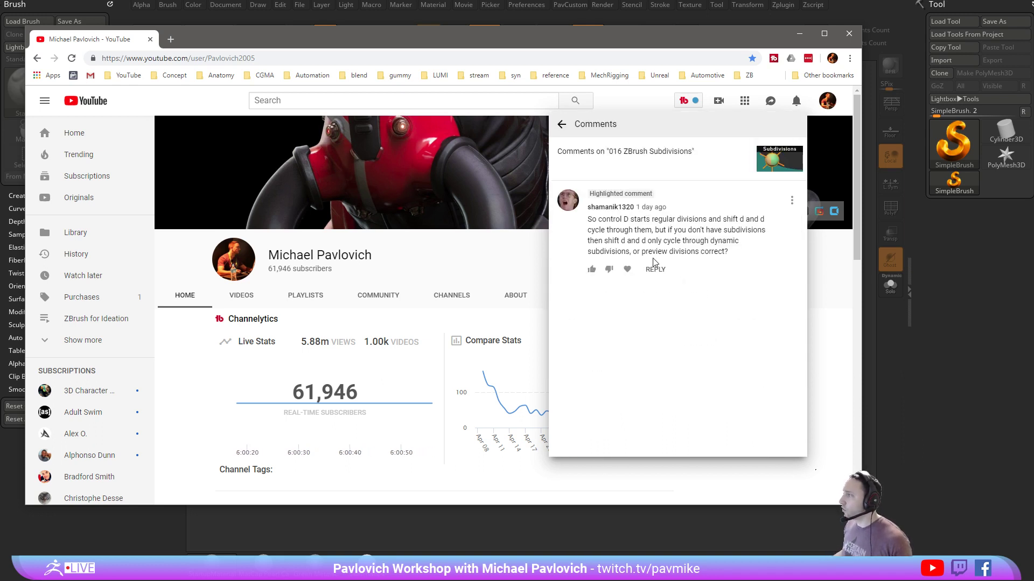
left_click(799, 34)
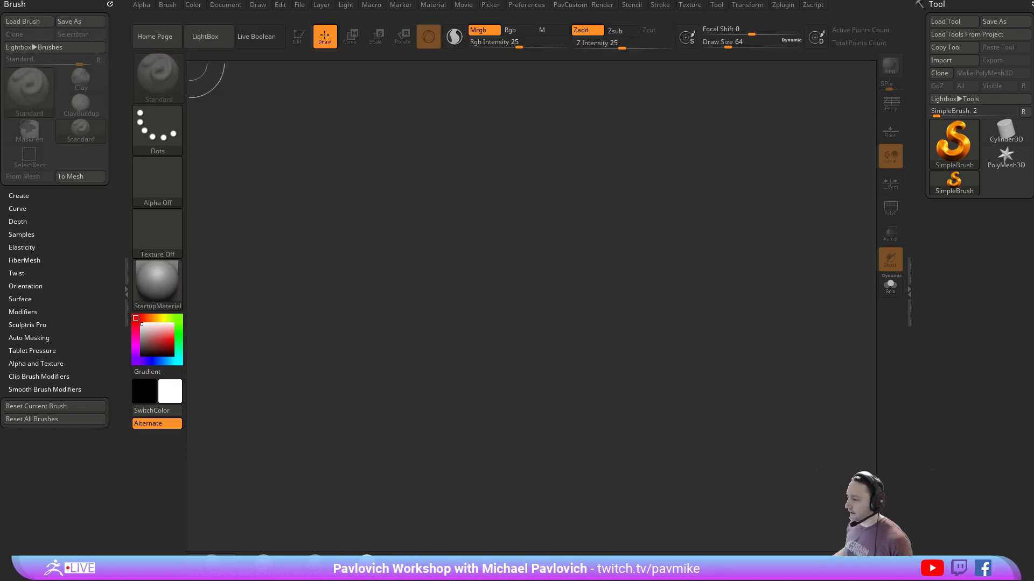
Place a Cylinder3D on the canvas in edit mode with polyframe shown, and convert it to a PolyMesh3D
left_click(999, 134)
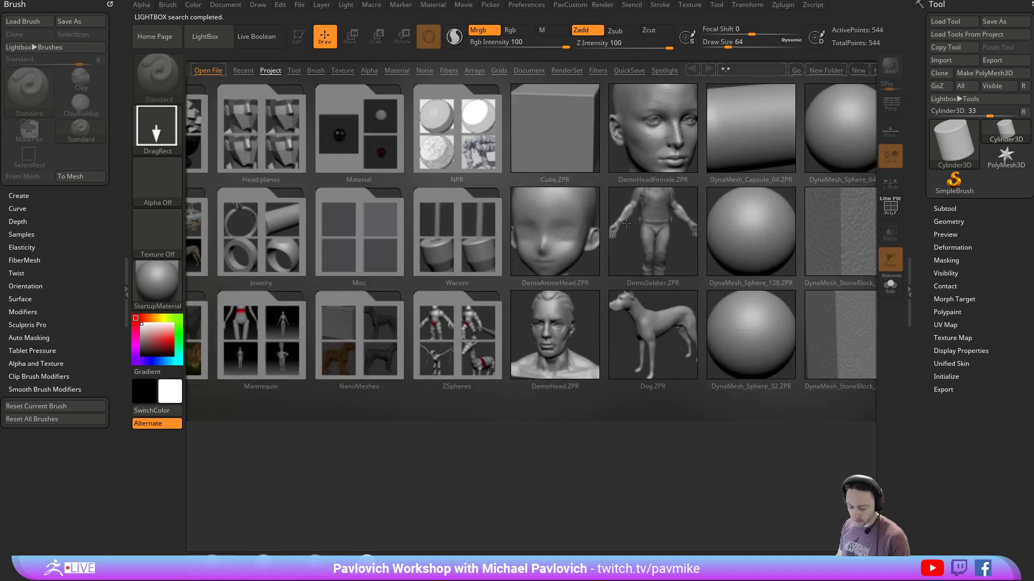
left_click_drag(492, 312, 543, 439)
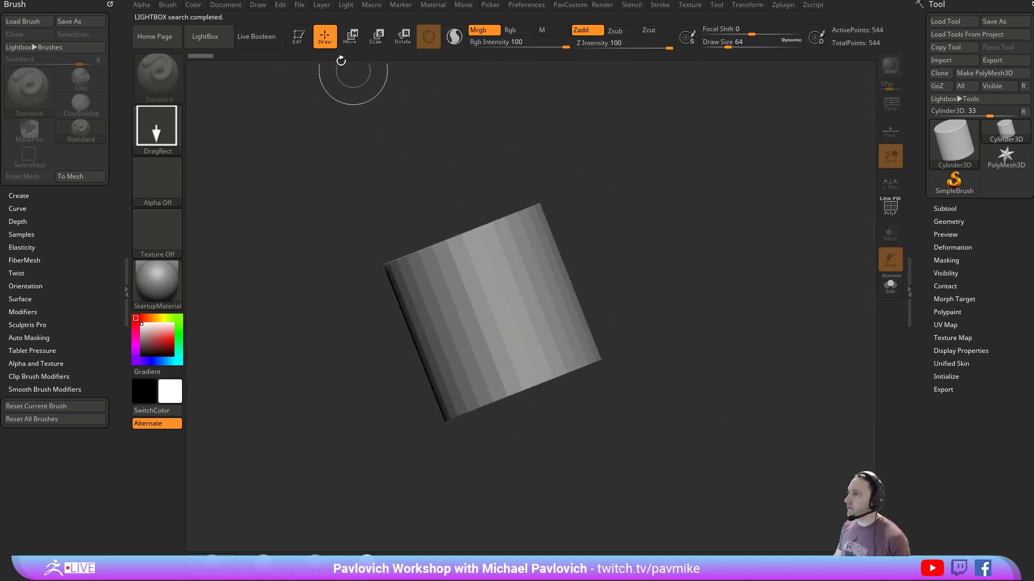
key("t")
key("shift+f")
left_click_drag(768, 245, 849, 196, "shift")
left_click(984, 73)
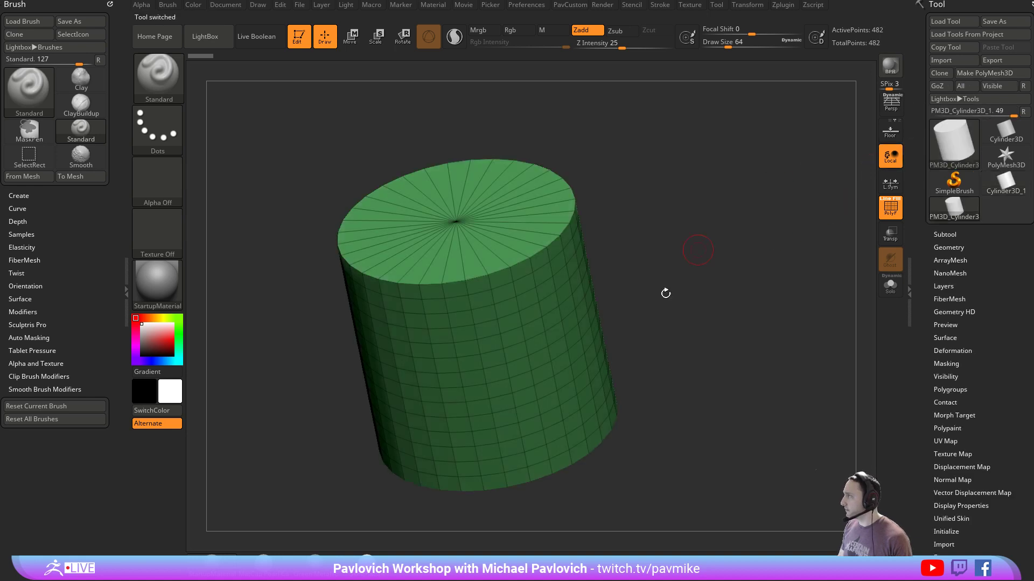
Split the cylinder's caps and side wall into separate polygroups with Groups By Normals
mouse_move(694, 244)
left_mouse_down()
mouse_move(789, 249)
mouse_move(627, 196)
left_mouse_up()
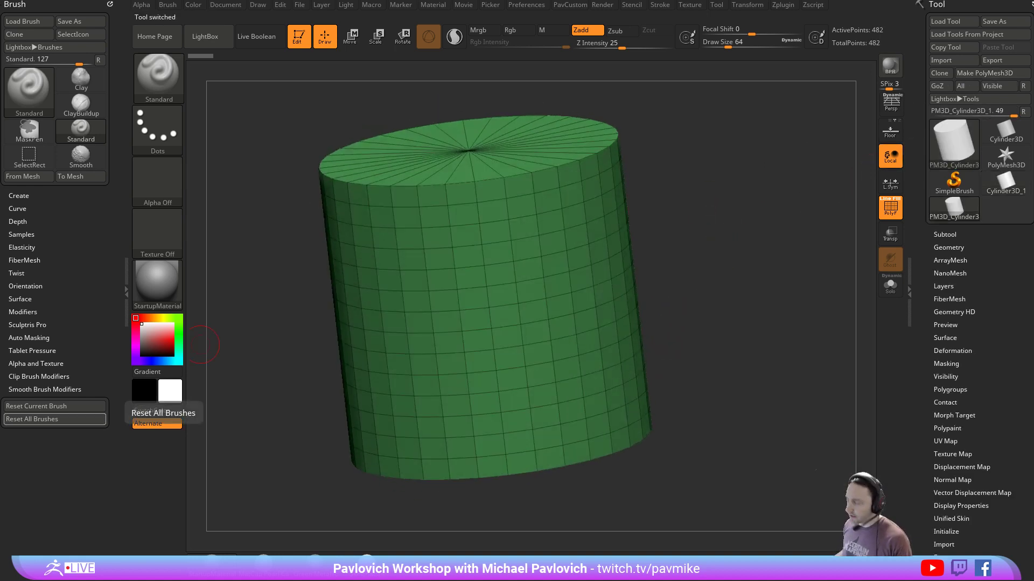
left_click_drag(720, 204, 706, 230)
left_click_drag(926, 361, 926, 321)
left_click(941, 351, "shift")
left_click_drag(926, 444, 925, 319)
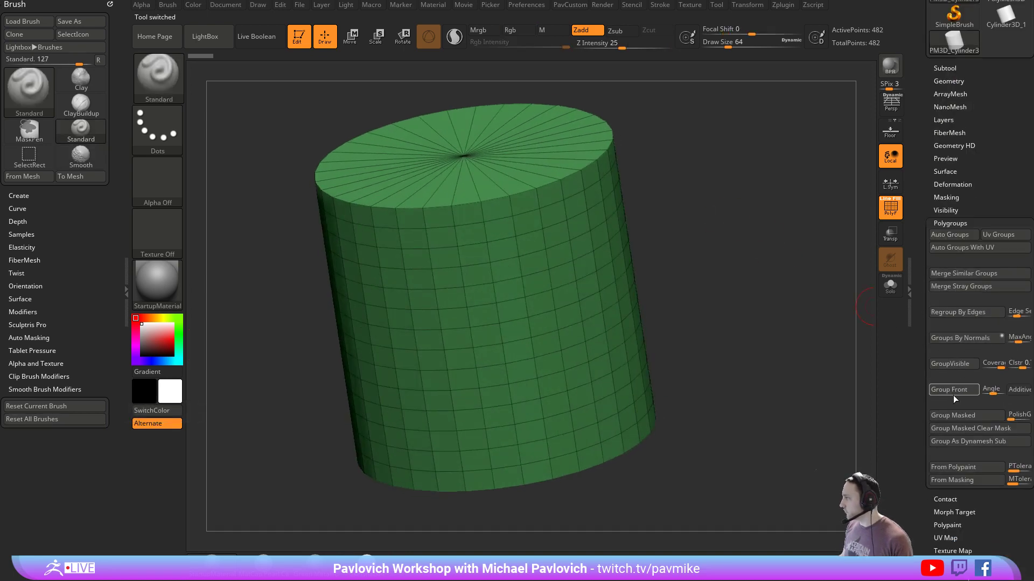
left_click(959, 340)
key("1")
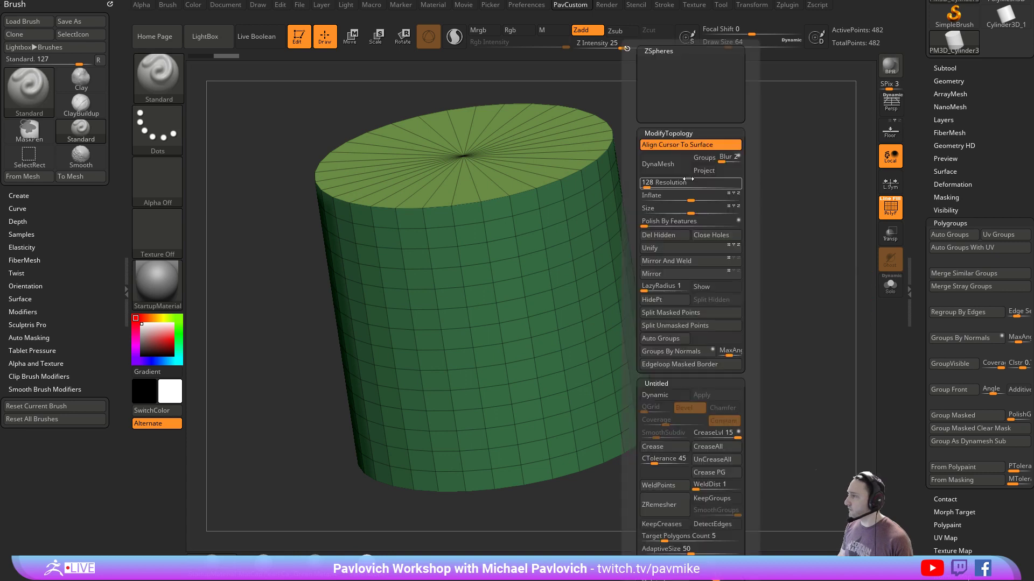
left_click(684, 57)
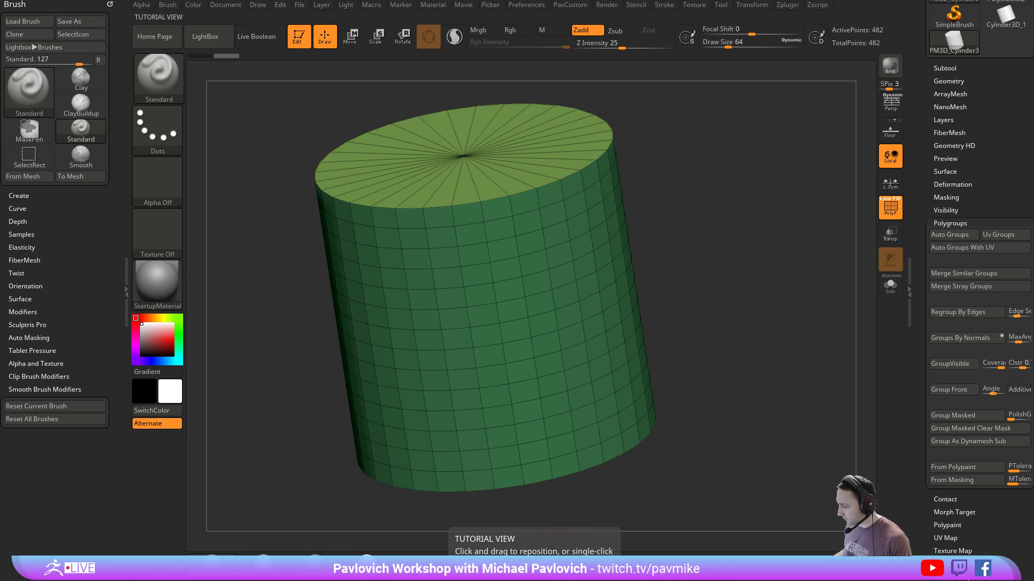
Switch to the YouTube playlists in the browser and look through the videos of the "ZBrush for Ideation" playlist
left_click_drag(0, 312, 499, 20)
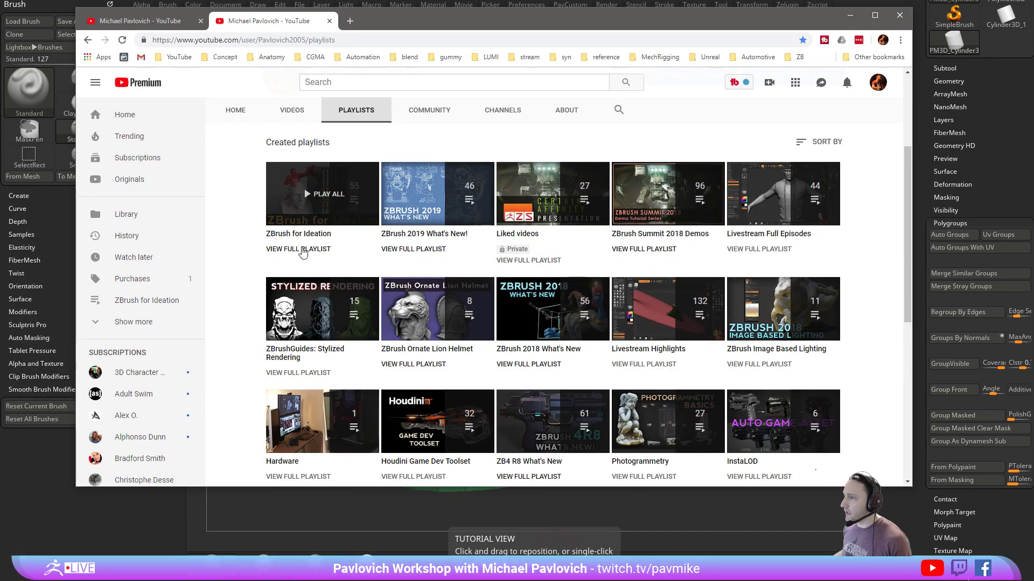
left_click(300, 249)
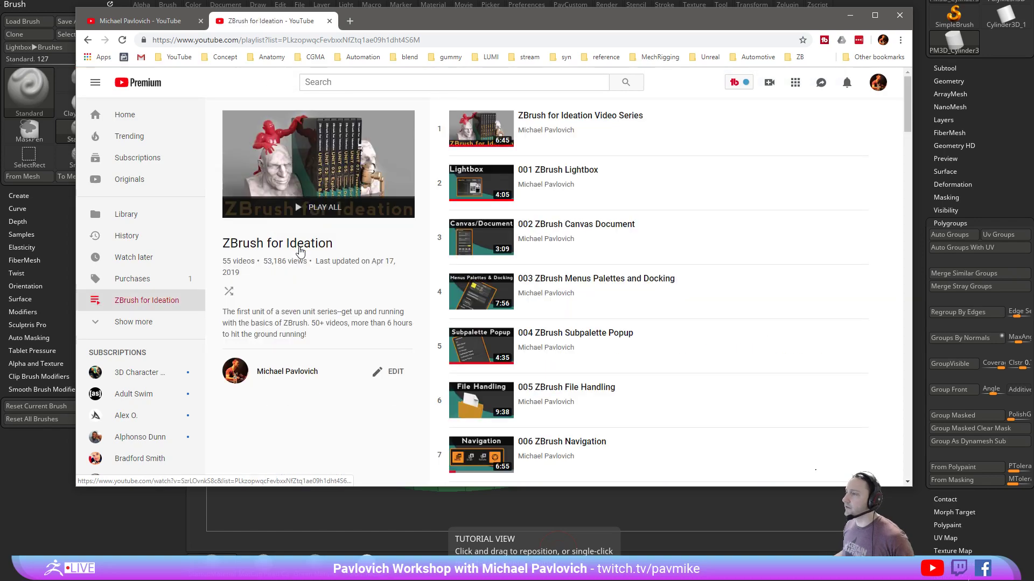
scroll(546, 250, "down", 20)
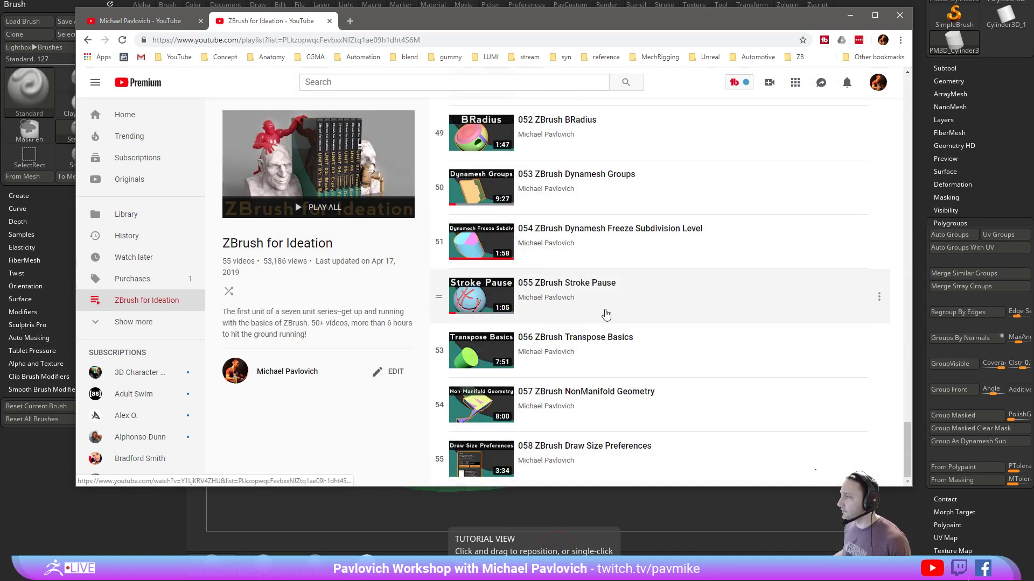
scroll(597, 310, "up", 12)
scroll(597, 311, "up", 20)
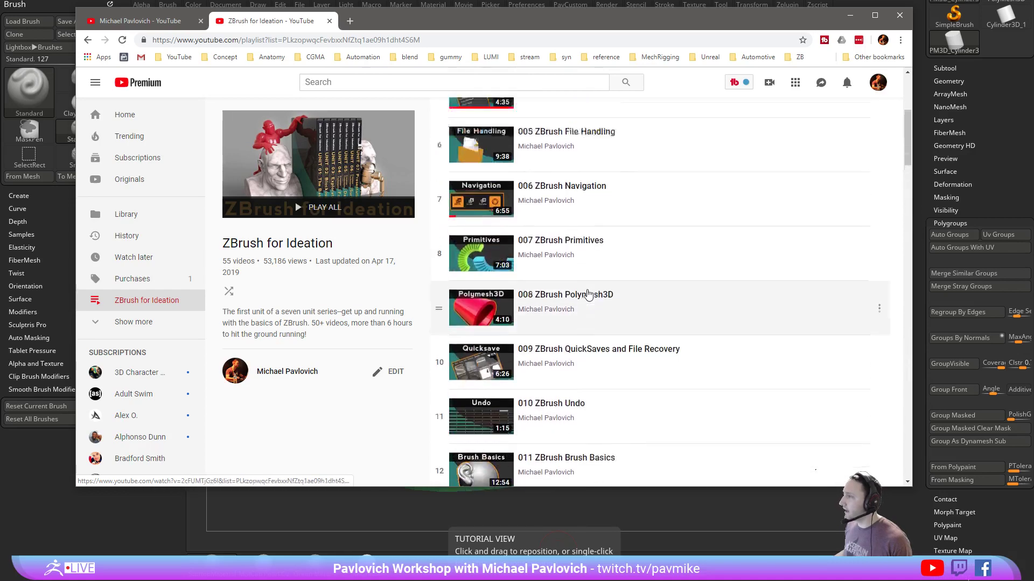
scroll(588, 294, "down", 20)
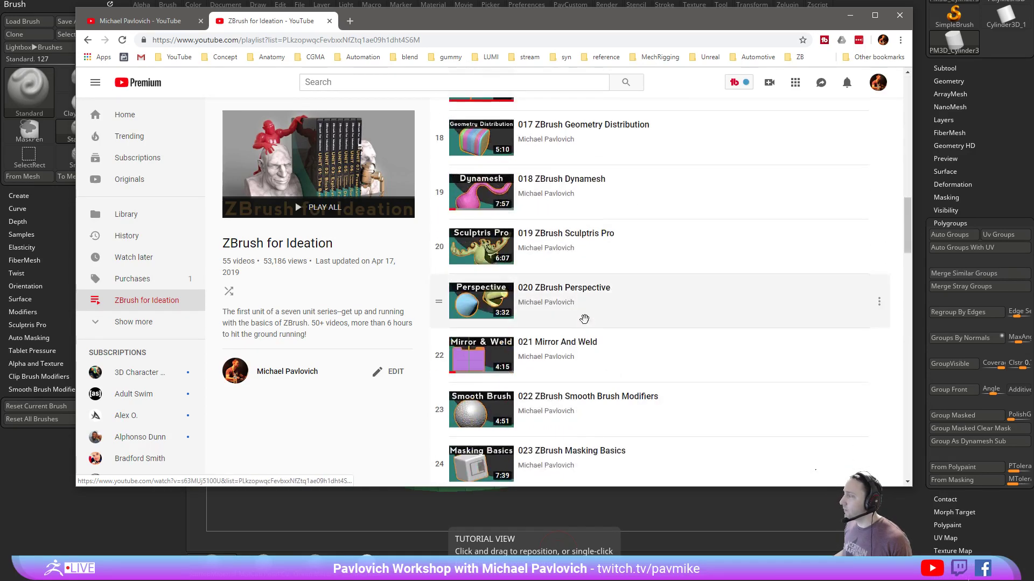
scroll(568, 299, "down", 14)
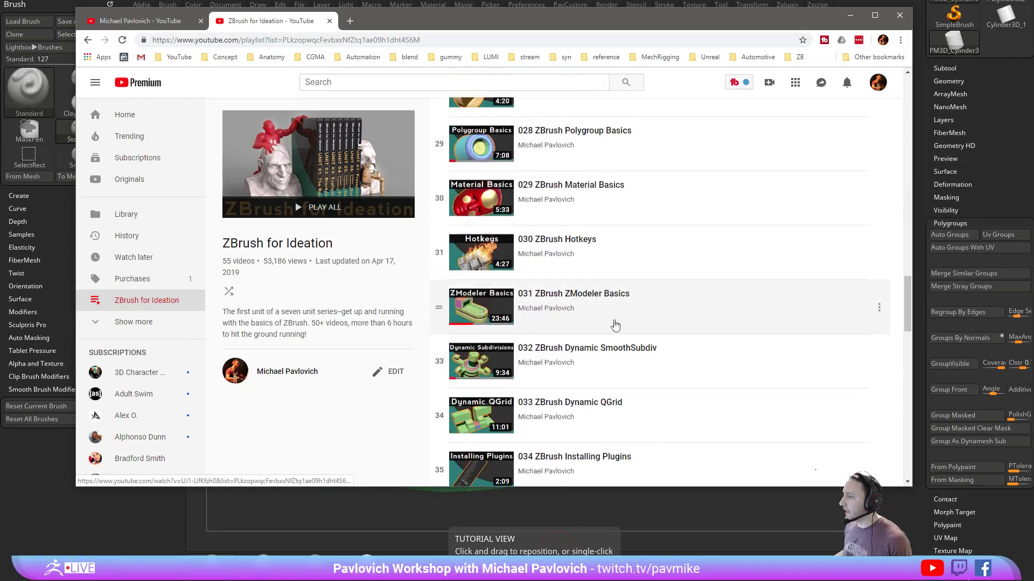
left_click(162, 21)
left_click(250, 23)
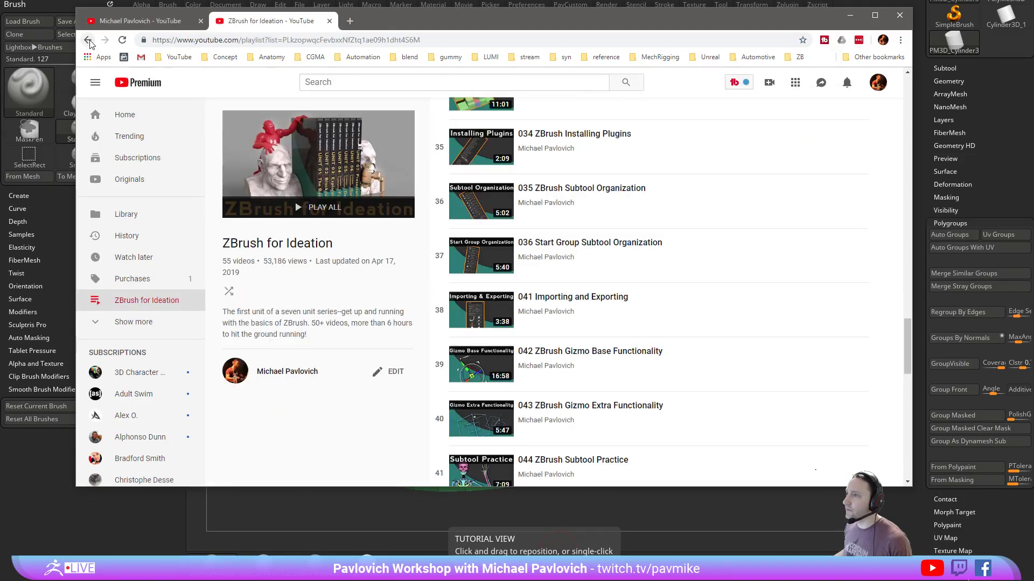
Look through the "ZBrush 2019 What's New!" playlist, recheck the subdivisions comment, and return to ZBrush
left_click(88, 41)
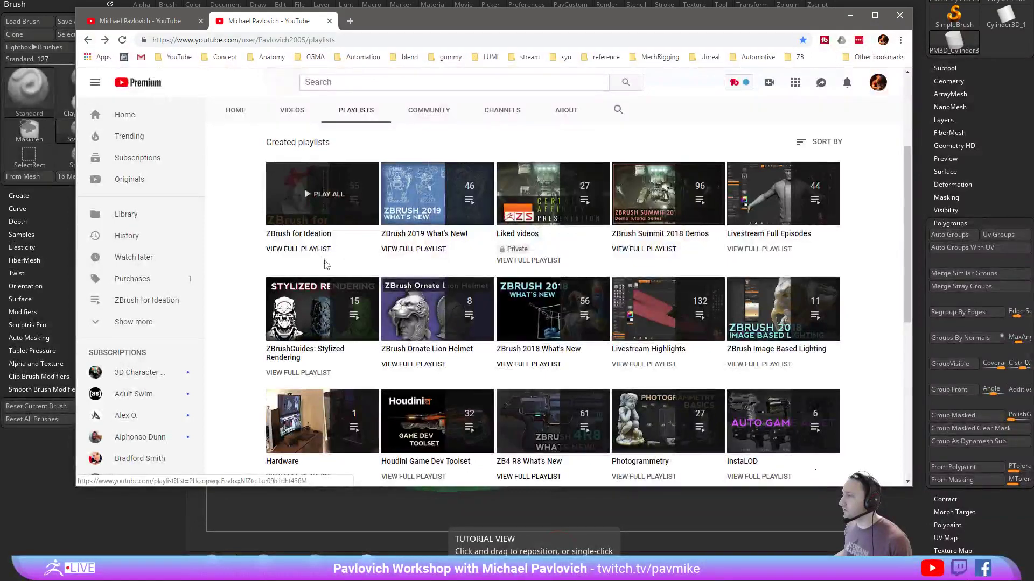
left_click(420, 248)
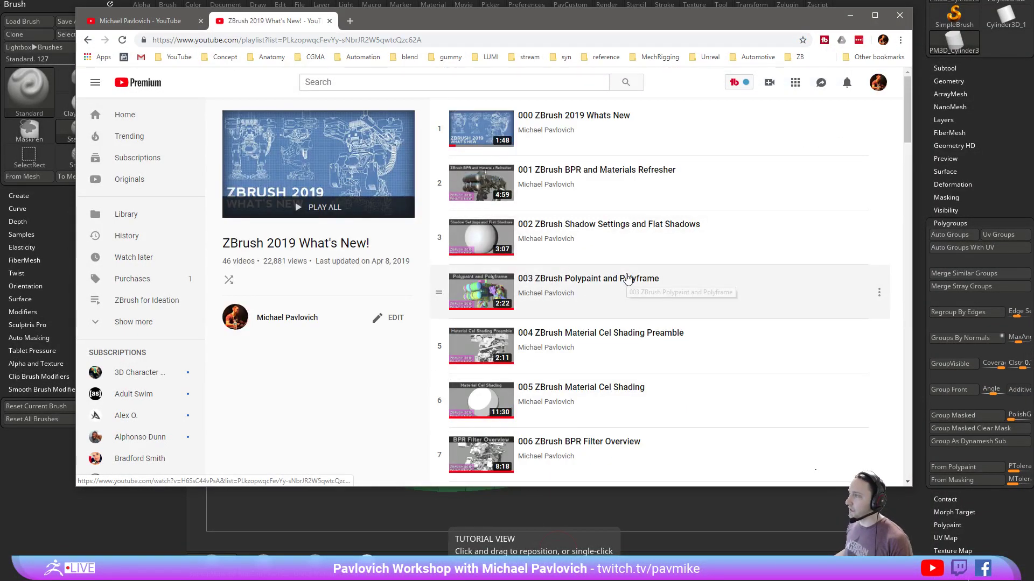
scroll(603, 224, "down", 15)
scroll(603, 225, "down", 17)
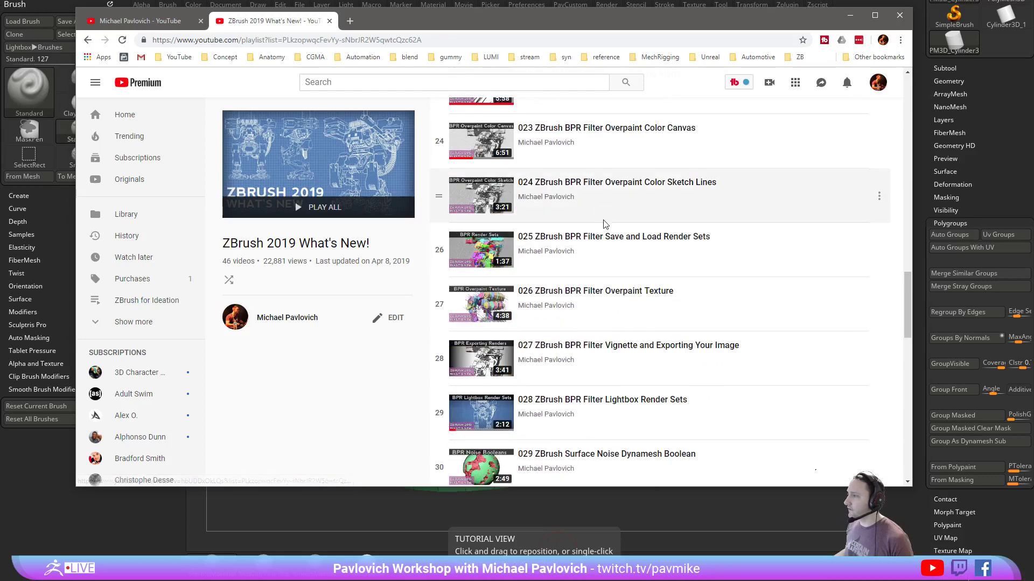
scroll(584, 303, "up", 5)
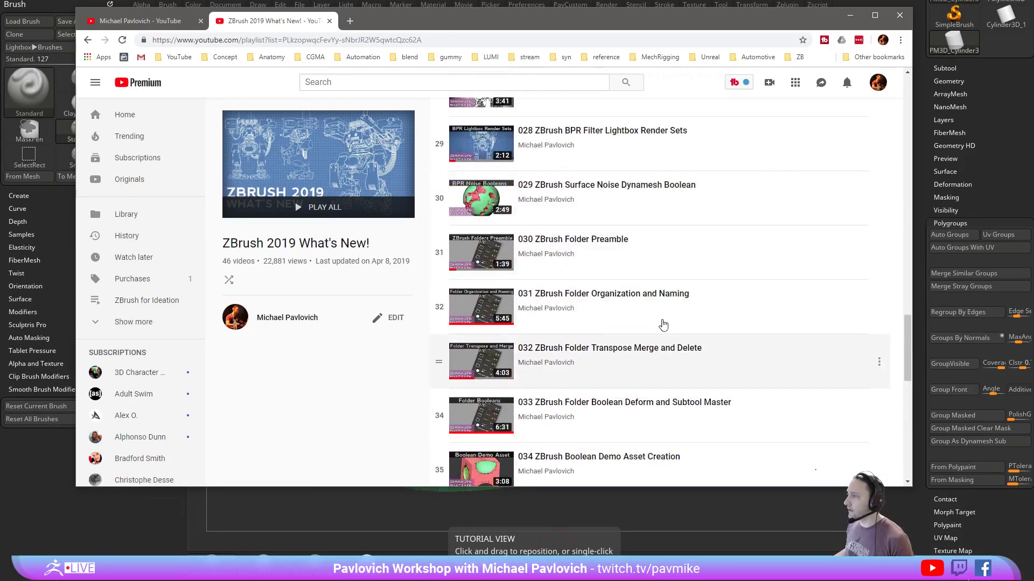
left_click(165, 22)
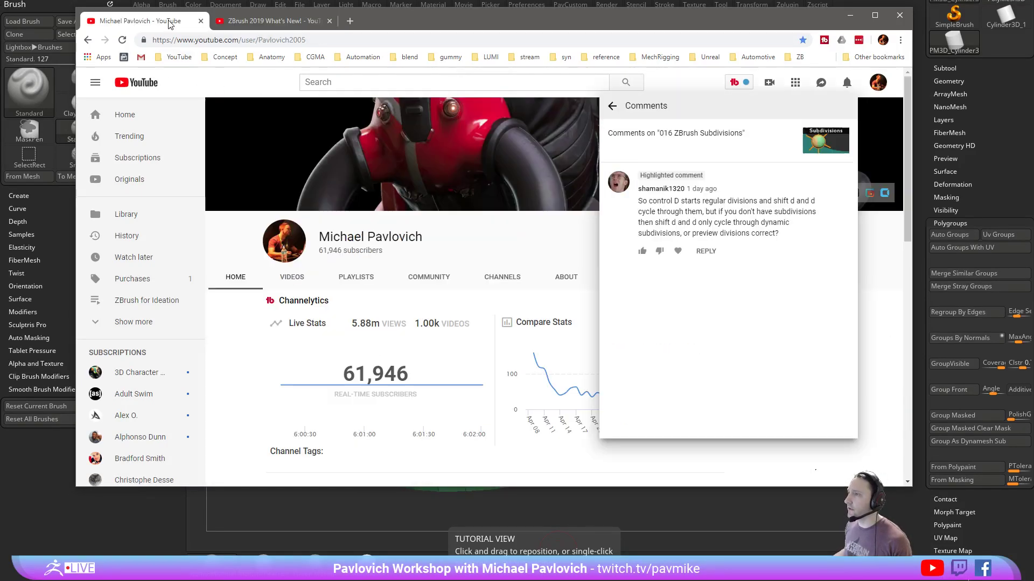
left_click_drag(394, 21, 0, 22)
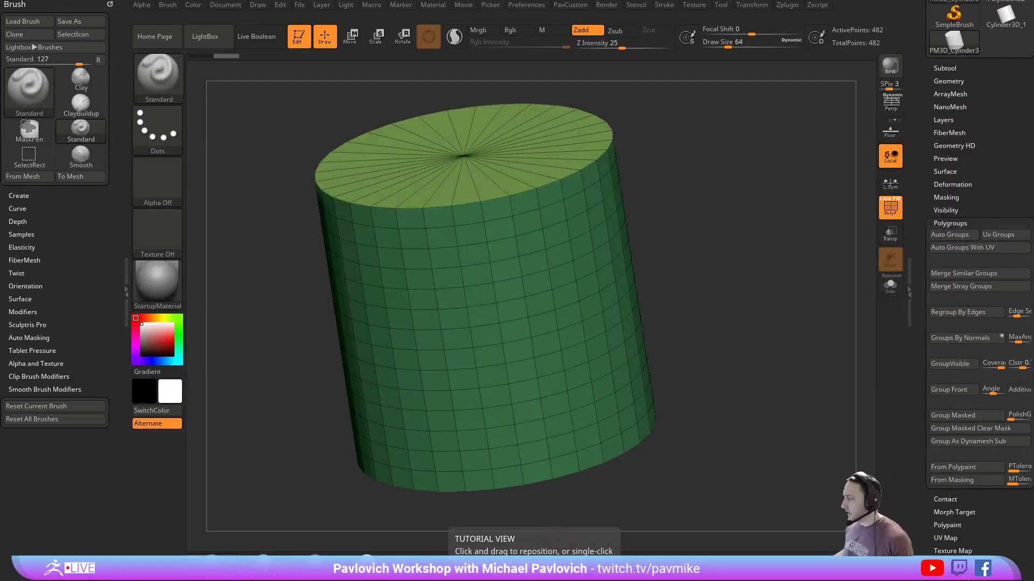
Switch to the ZModeler brush at draw size 49 and set its polygon action to QMesh with target Polygroup All
mouse_move(729, 158)
left_mouse_down()
mouse_move(745, 194)
mouse_move(735, 232)
left_mouse_up()
key("s")
left_click_drag(689, 264, 705, 246)
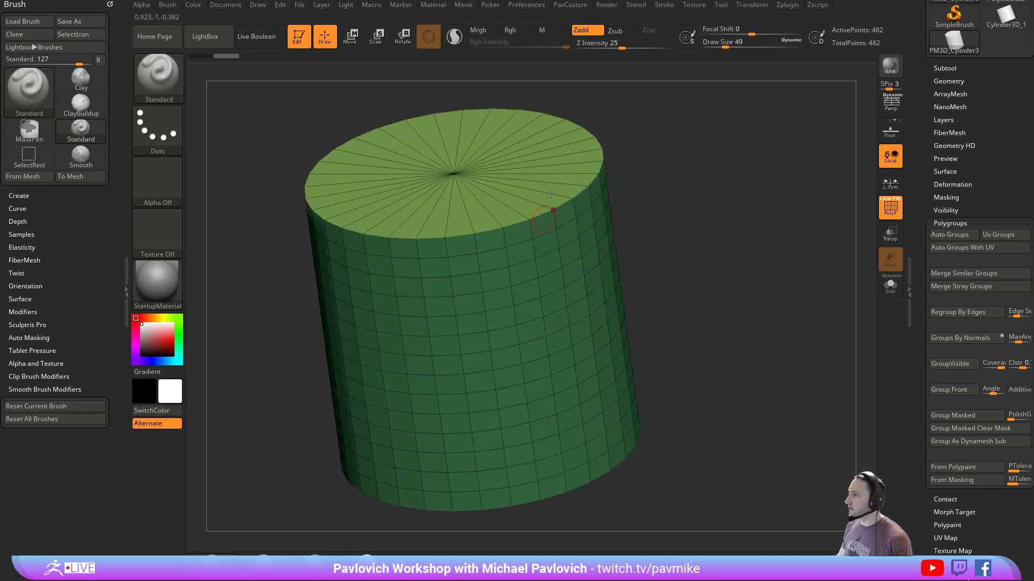
key("b")
key("z")
key("m")
key("space")
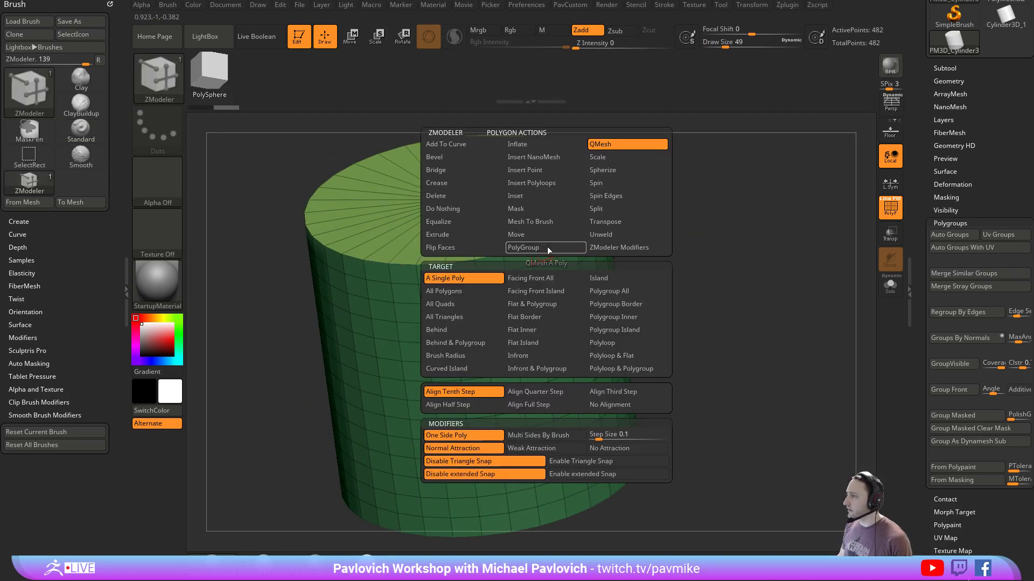
left_click_drag(641, 266, 627, 249)
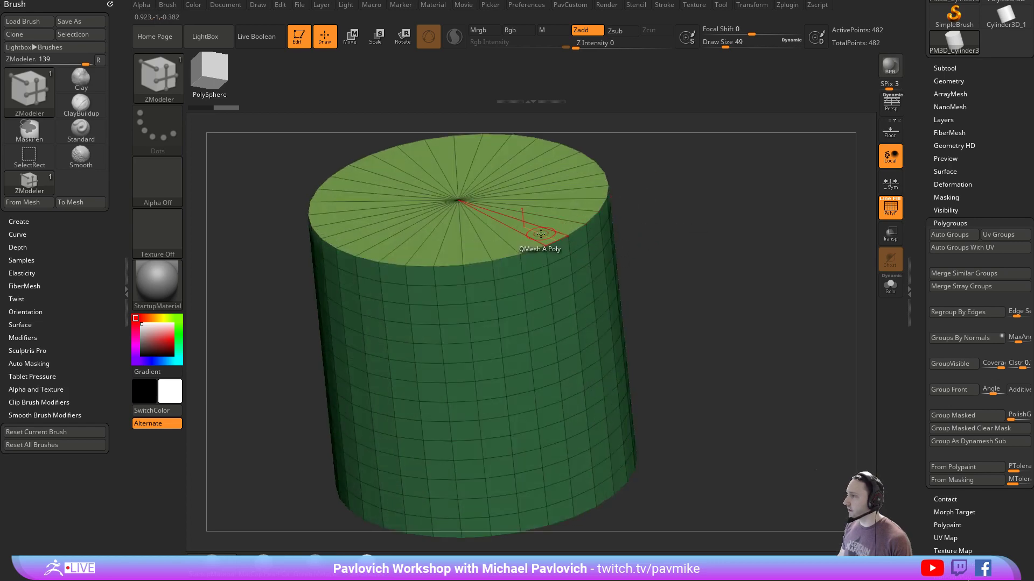
key("space")
left_click(605, 289)
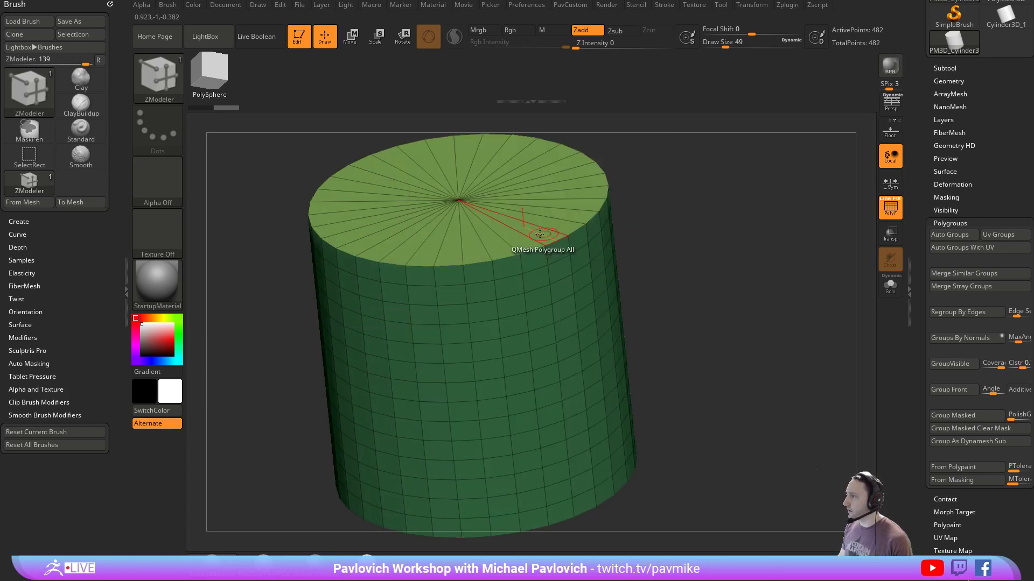
Inset the cylinder's upper cap as one region using the ZModeler Inset action with Polygroup All and Inset Region
key("space")
left_click(511, 196)
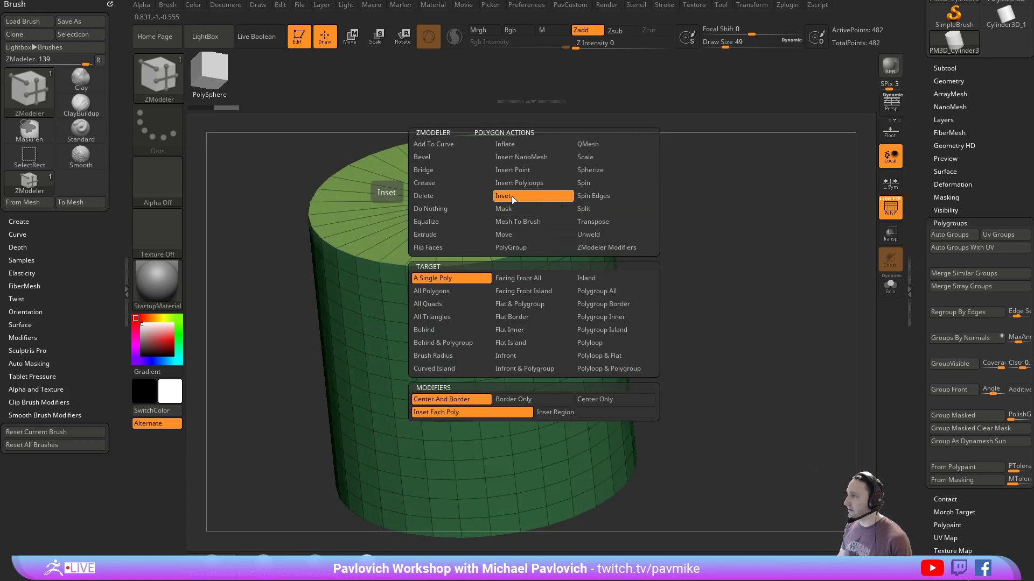
left_click(597, 293)
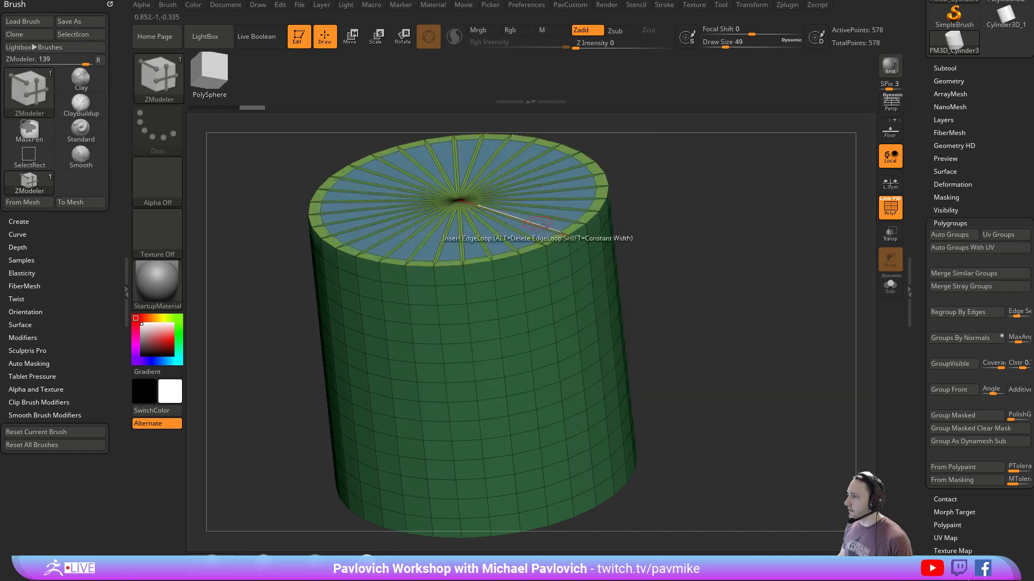
key("space")
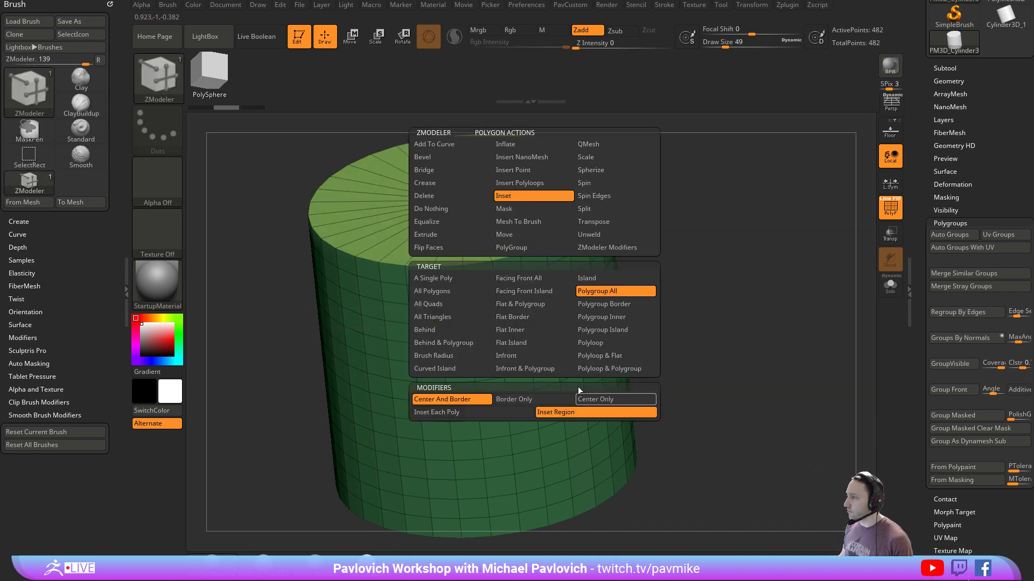
left_click(512, 252)
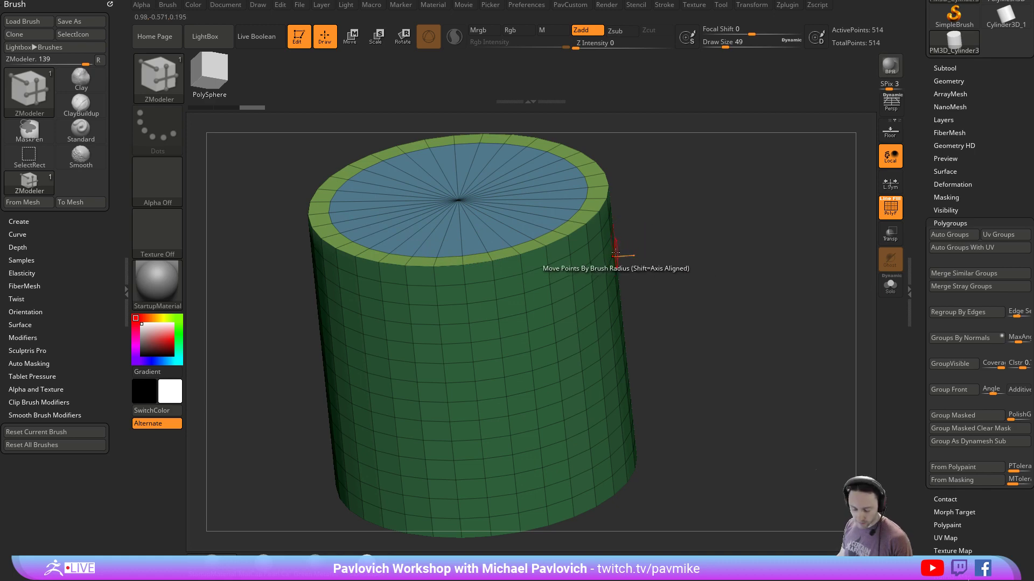
Raise the cap's inner polygroup slightly above the rim with QMesh so that the outer ring slopes like a bevel
left_click_drag(664, 247, 532, 240)
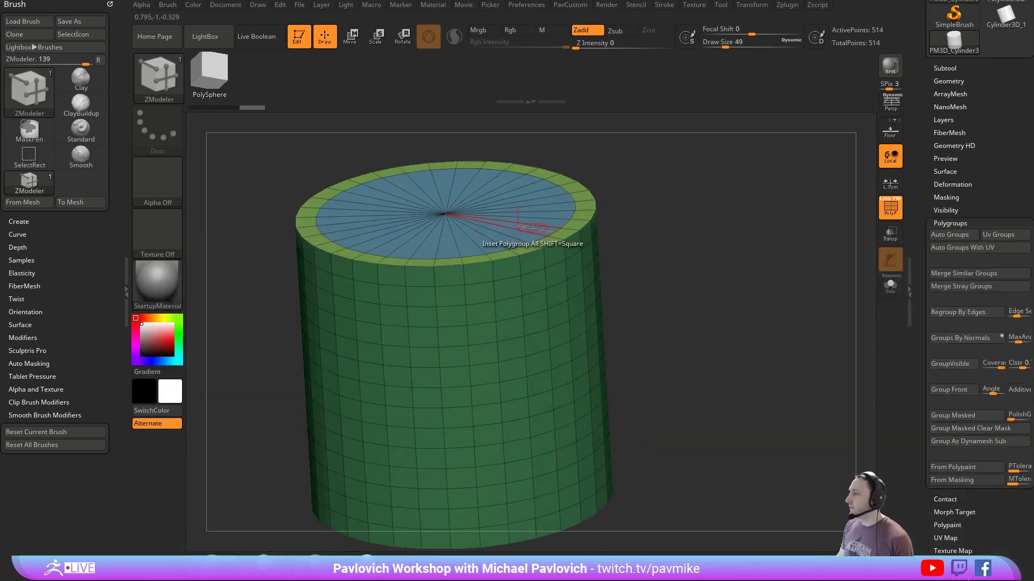
key("space")
left_click(581, 143)
left_click(610, 224)
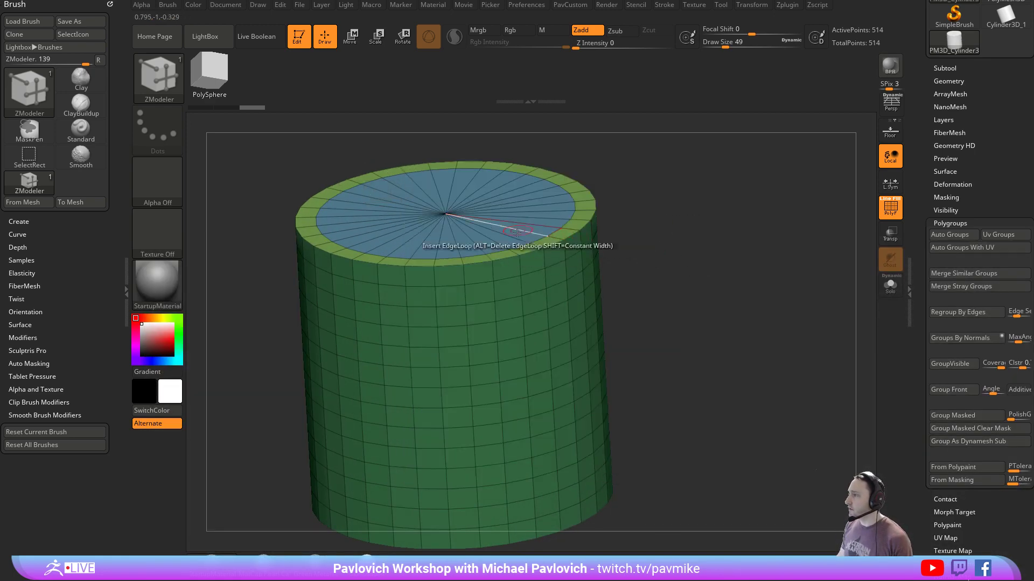
left_click_drag(508, 242, 513, 210)
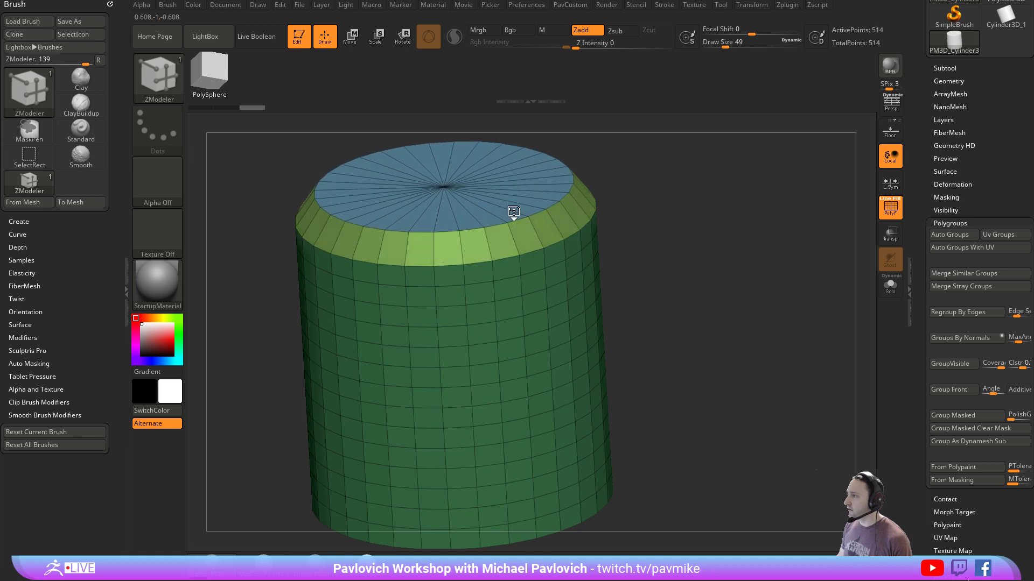
Round the sloped ring below the cap by inserting four curved edge loops with ZModeler Insert set to Multiple EdgeLoops
left_click_drag(679, 186, 538, 242, "alt")
key("space")
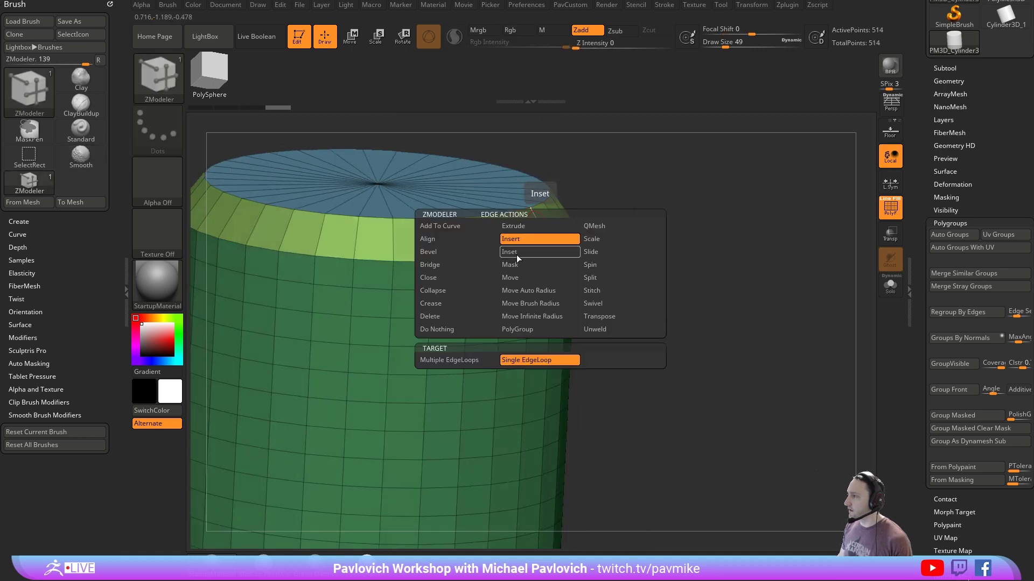
left_click(456, 359)
left_click(523, 234)
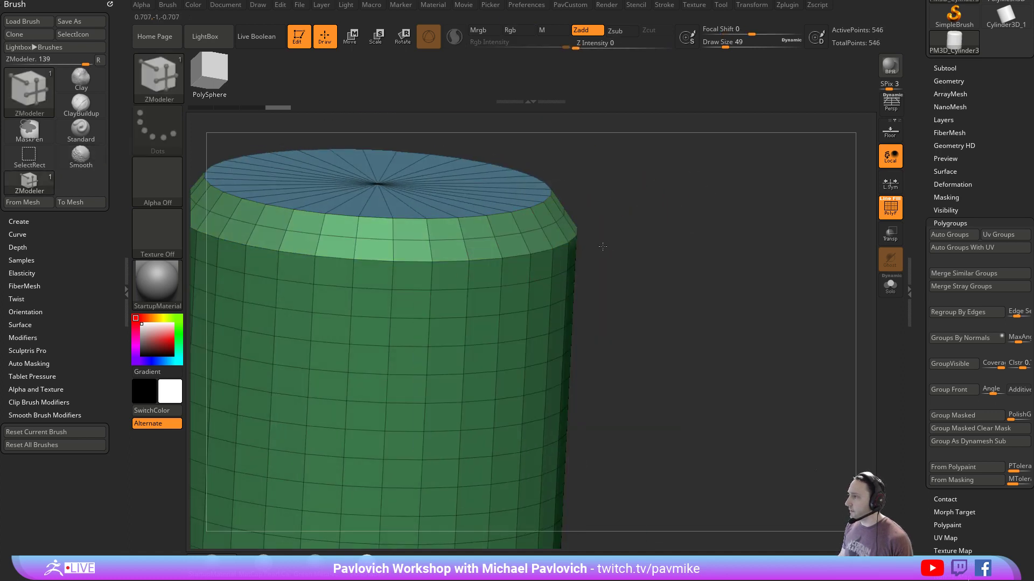
key("ctrl+z")
key("space")
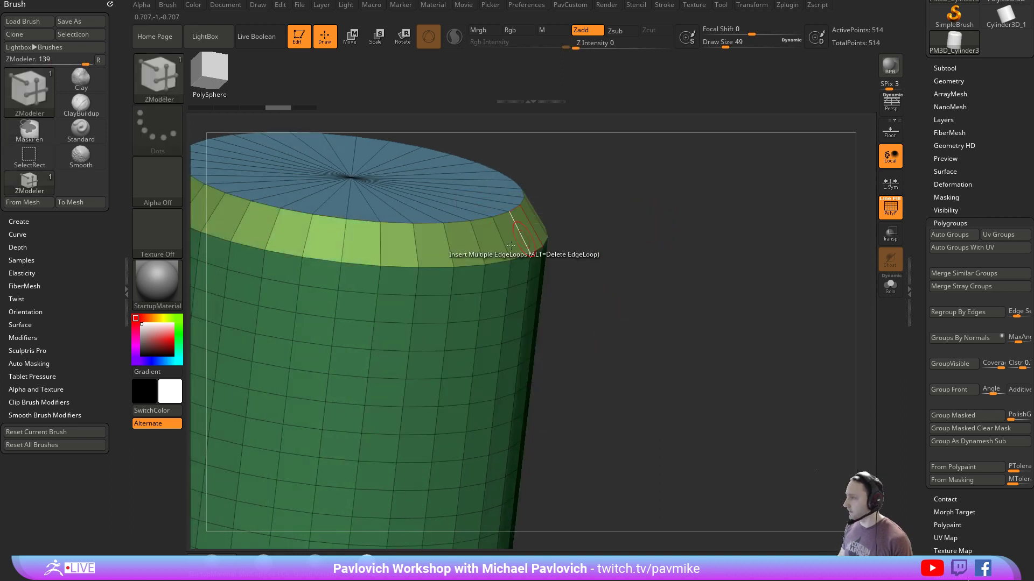
left_click_drag(517, 232, 591, 207)
Regroup the rounded cylinder's polygons with Groups By Normals
key("grave")
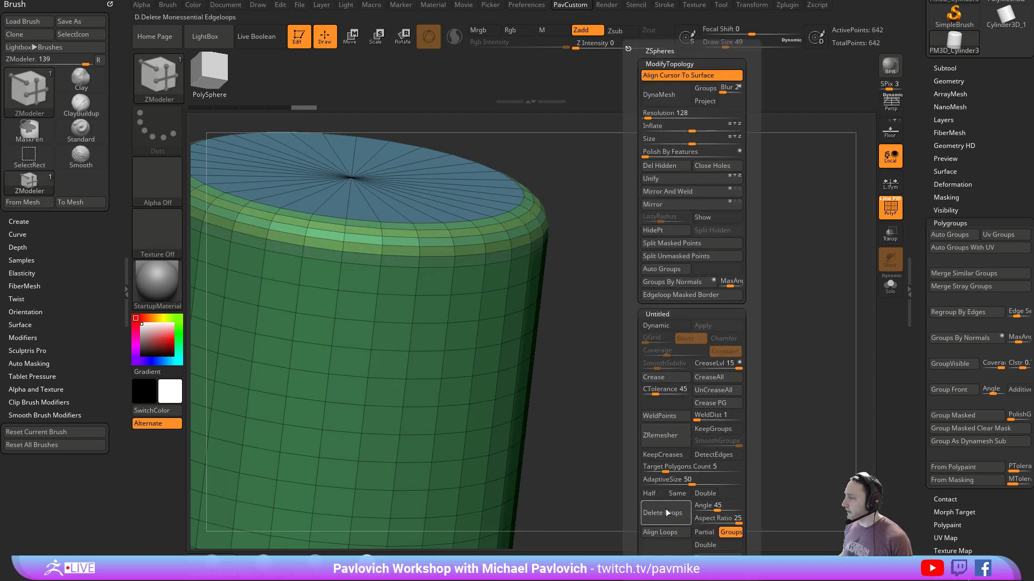
left_click(673, 283)
left_click_drag(668, 301, 582, 258, "alt")
left_click_drag(648, 361, 646, 263)
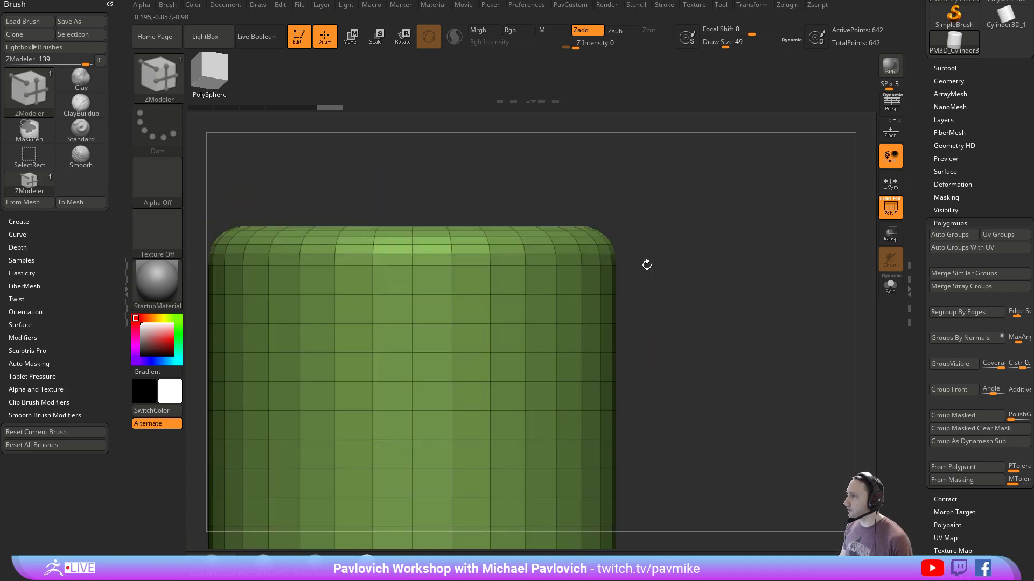
Set the crease tolerance to 31 and regroup the cylinder with Groups By Normals at a lower maximum angle
key("grave")
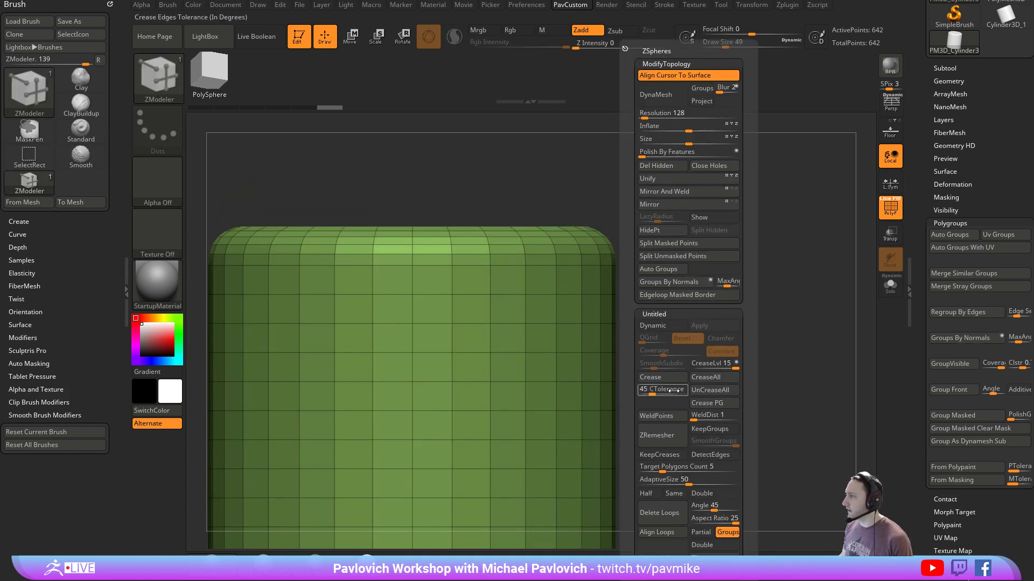
left_click_drag(731, 509, 735, 296, "alt")
key("grave")
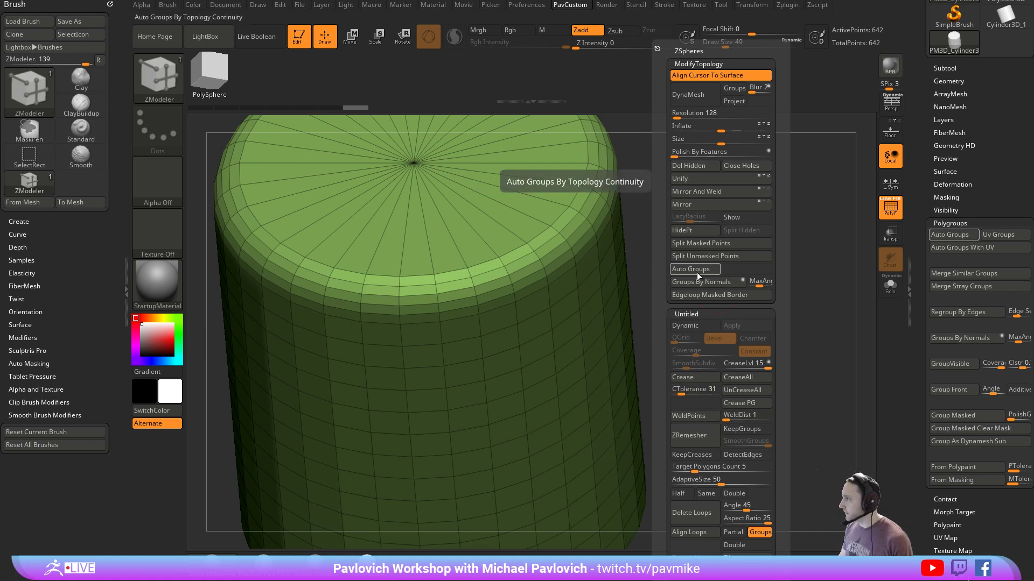
left_click(738, 287)
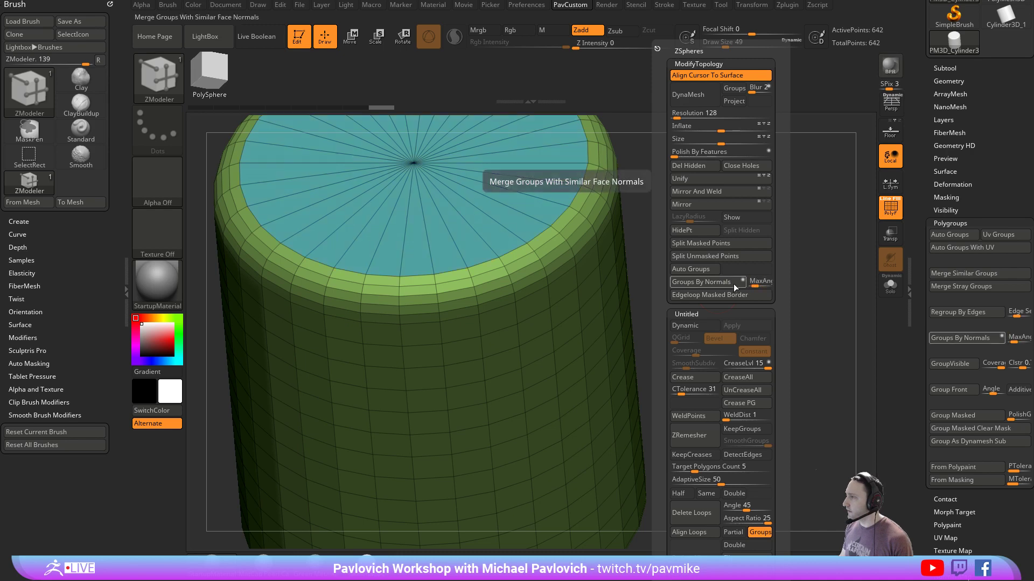
Try Groups By Normals with different maximum angle tolerances, including 24.733
left_click_drag(700, 233, 694, 302, "shift")
key("3")
left_click_drag(783, 284, 789, 285)
left_click(738, 282)
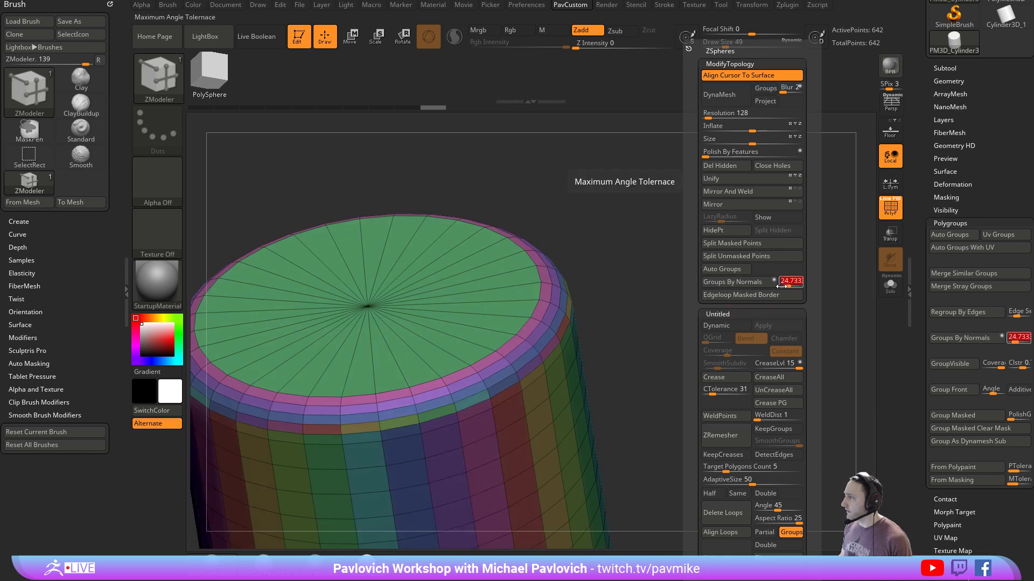
left_click(744, 283)
mouse_move(676, 317)
left_mouse_down("alt")
mouse_move(671, 293)
mouse_move(709, 255)
mouse_move(713, 272)
left_mouse_up("alt")
key("3")
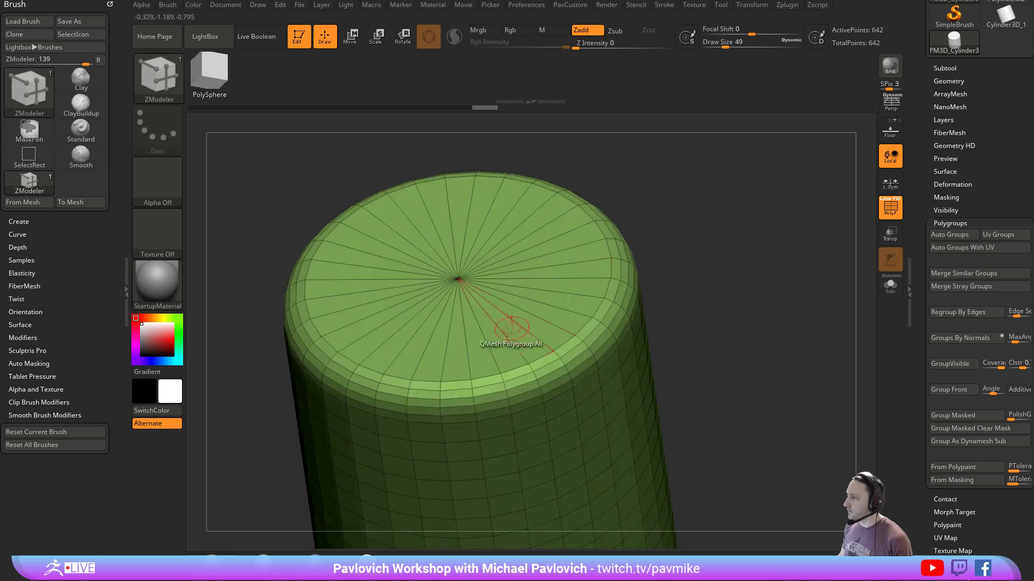
Isolate the cap's polygons as their own polygroup and bring the whole cylinder back into view
mouse_move(478, 352)
left_mouse_down("alt")
mouse_move(415, 341)
mouse_move(473, 353)
left_mouse_up("alt")
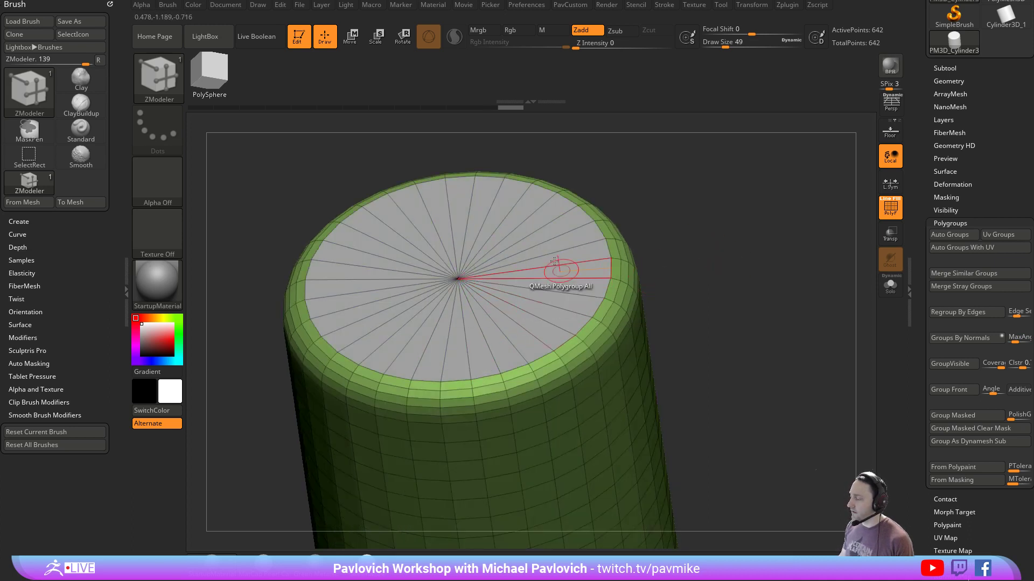
left_click(446, 284, "ctrl+shift")
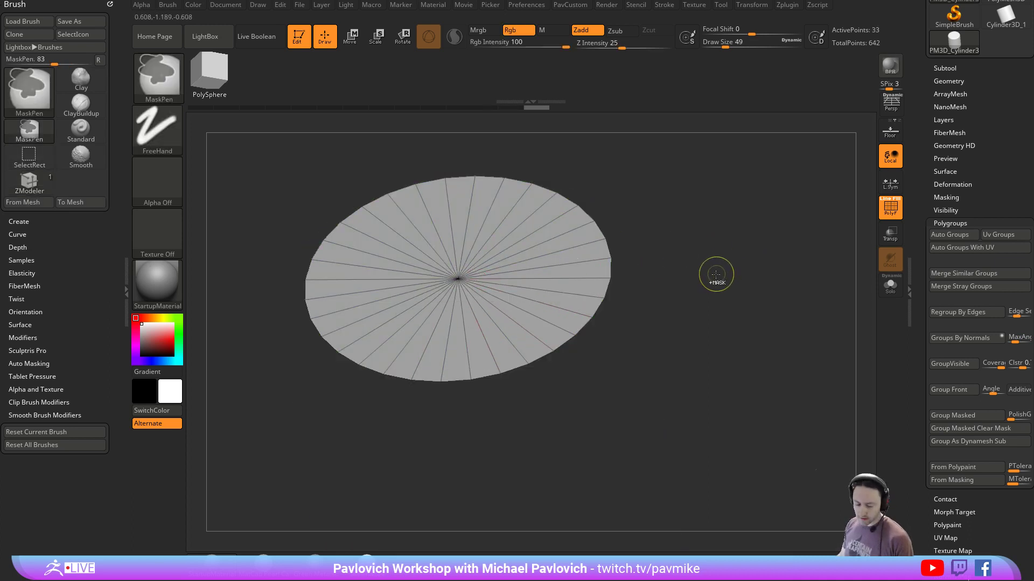
left_click(735, 268, "ctrl+shift")
mouse_move(737, 273)
left_mouse_down("shift")
mouse_move(717, 256)
mouse_move(733, 277)
mouse_move(721, 220)
mouse_move(754, 323)
mouse_move(773, 280)
mouse_move(827, 231)
mouse_move(812, 293)
mouse_move(760, 255)
mouse_move(755, 269)
left_mouse_up("shift")
Reduce the draw size to 27 and turn on Dynamic Subdiv, choosing to always auto-activate it
key("s")
key("s")
mouse_move(754, 269)
left_mouse_down()
mouse_move(751, 234)
mouse_move(753, 249)
left_mouse_up()
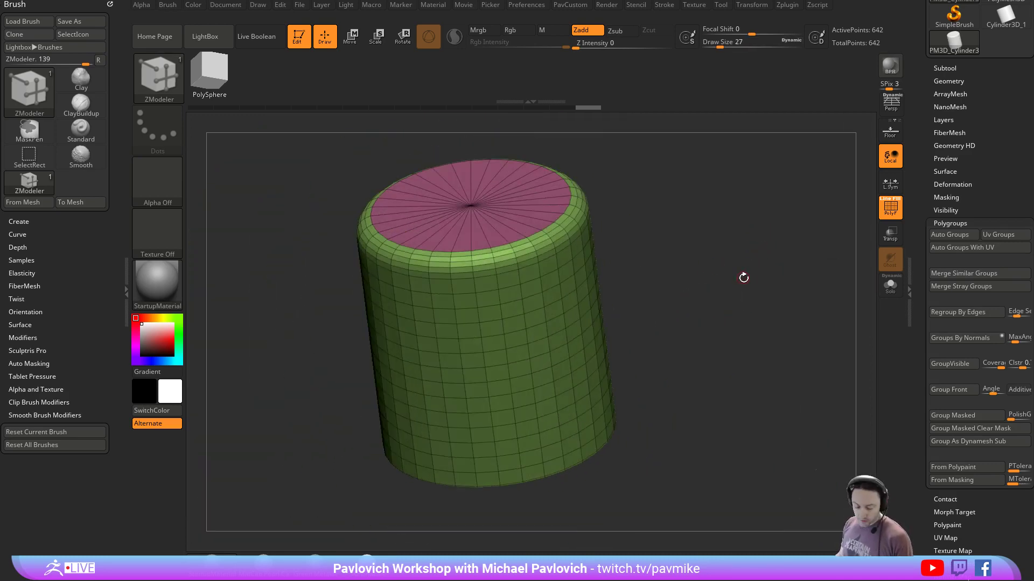
key("d")
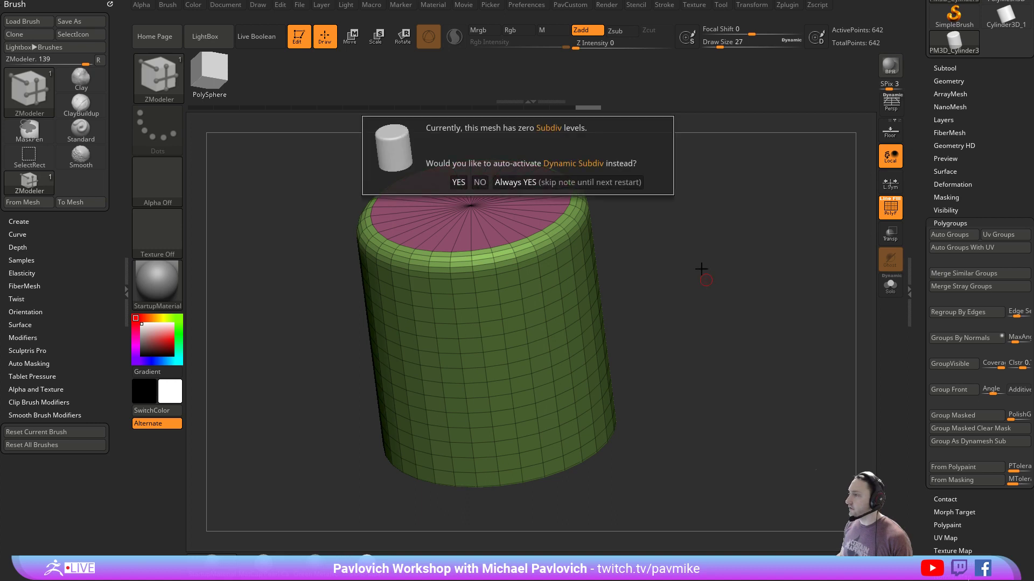
left_click(582, 182)
left_click_drag(731, 267, 744, 263, "alt")
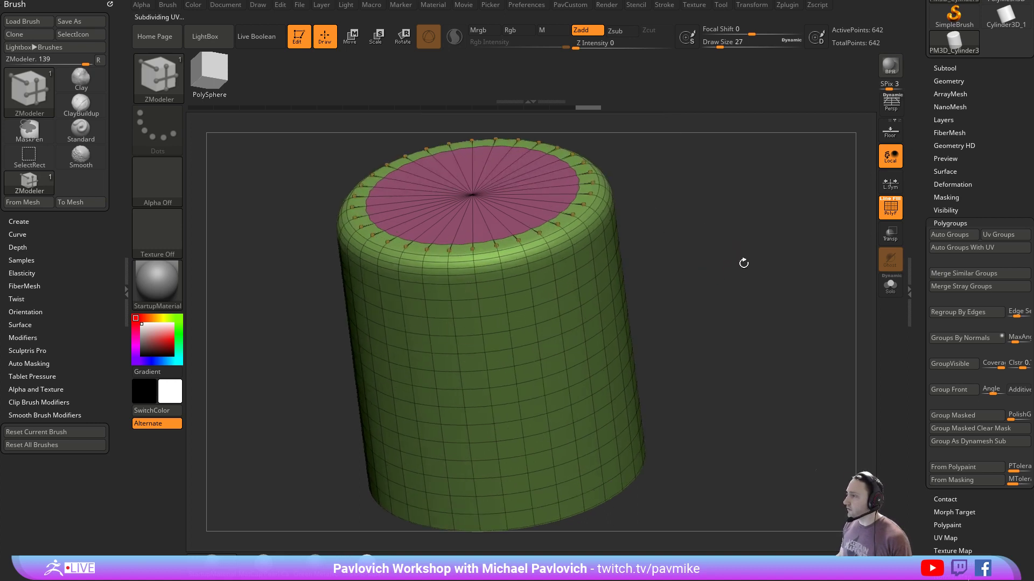
Hide the polyframe and open the Dynamic Subdiv settings in the cylinder's geometry options
left_click(883, 209)
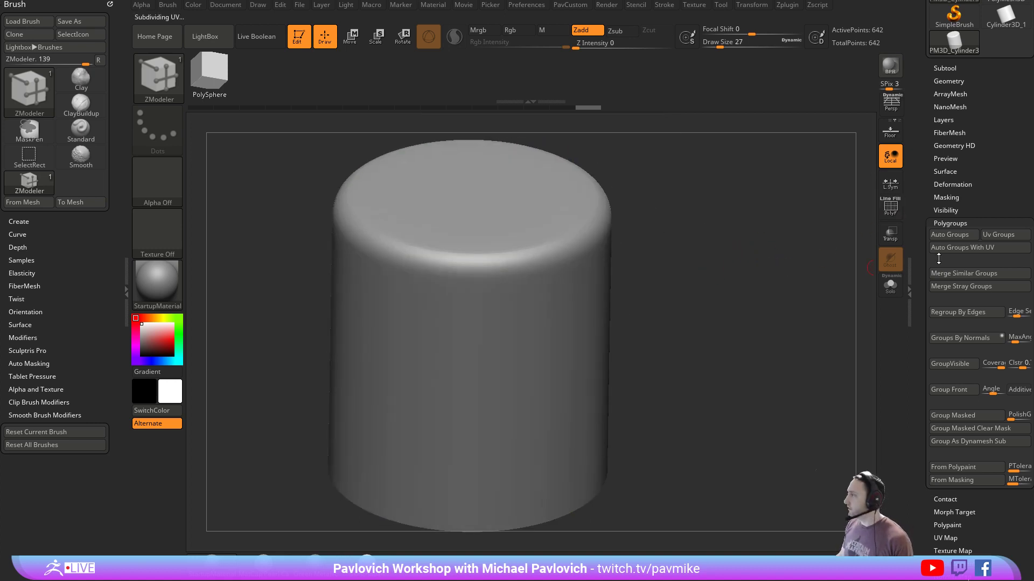
left_click(949, 81)
left_click_drag(731, 298, 718, 283, "alt")
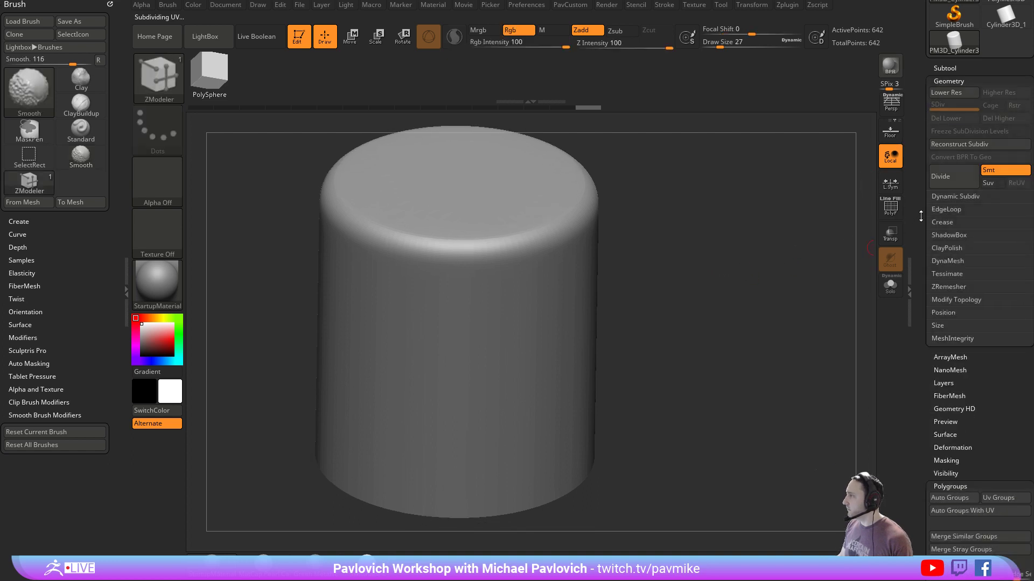
left_click(955, 196, "shift")
left_click_drag(777, 304, 768, 308)
left_click_drag(742, 261, 807, 280)
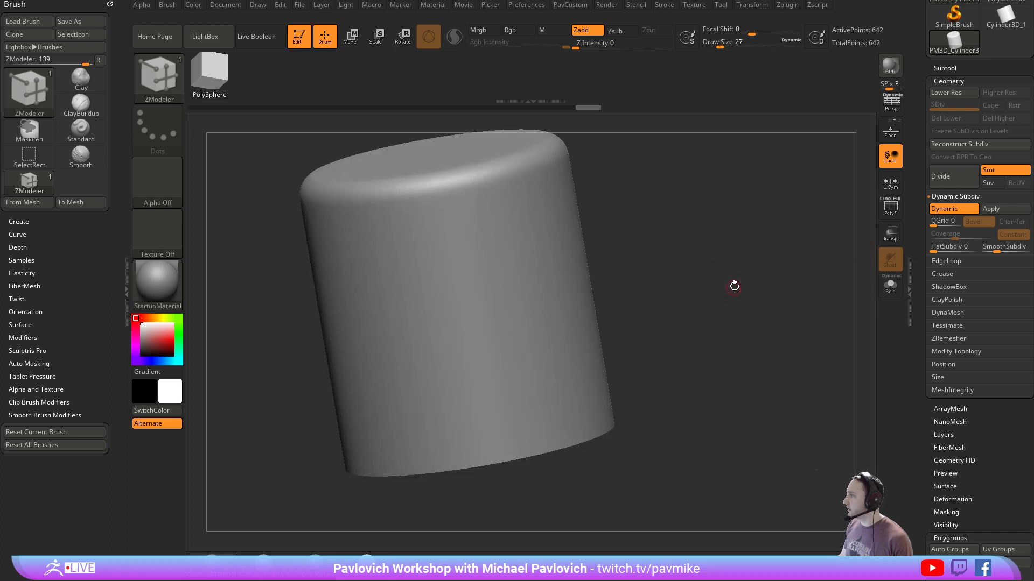
Set the crease level to 3 and the smooth subdivision level to 4
left_click(943, 273)
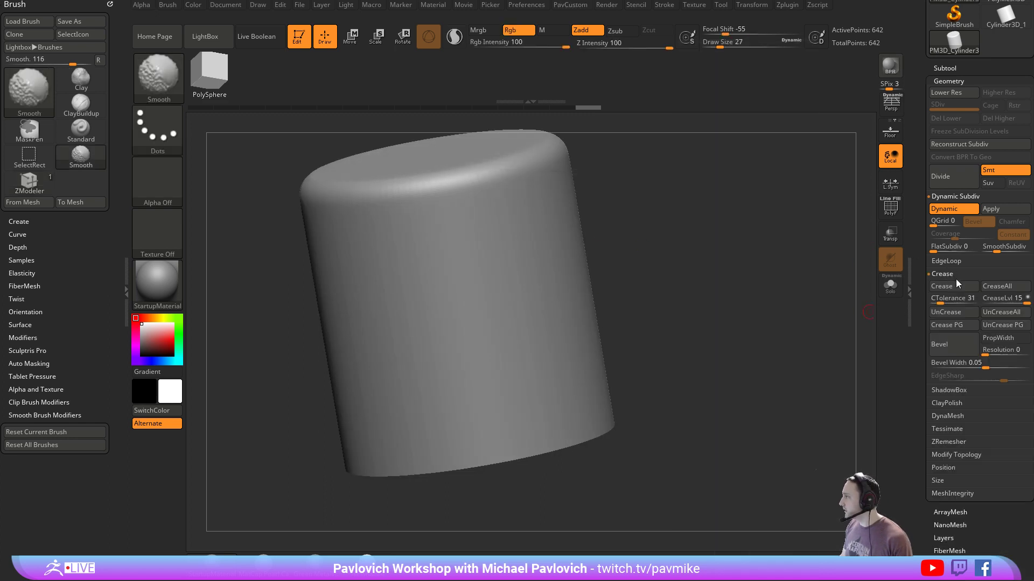
left_click(1000, 297)
type("3")
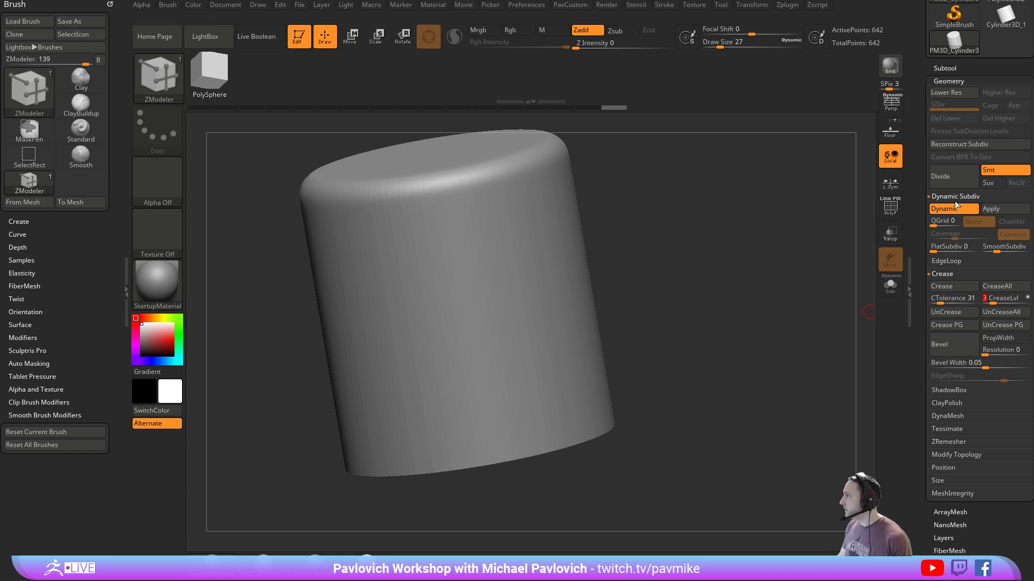
left_click_drag(997, 253, 1007, 250)
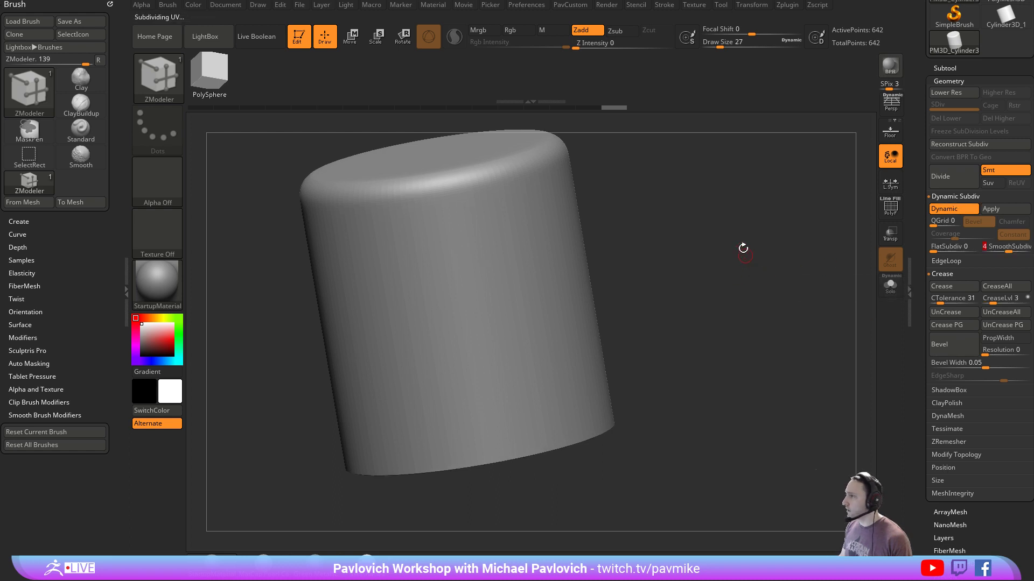
Examine the creased lower edge from beneath the cylinder with the polyframe shown and hidden
left_click_drag(743, 247, 845, 253)
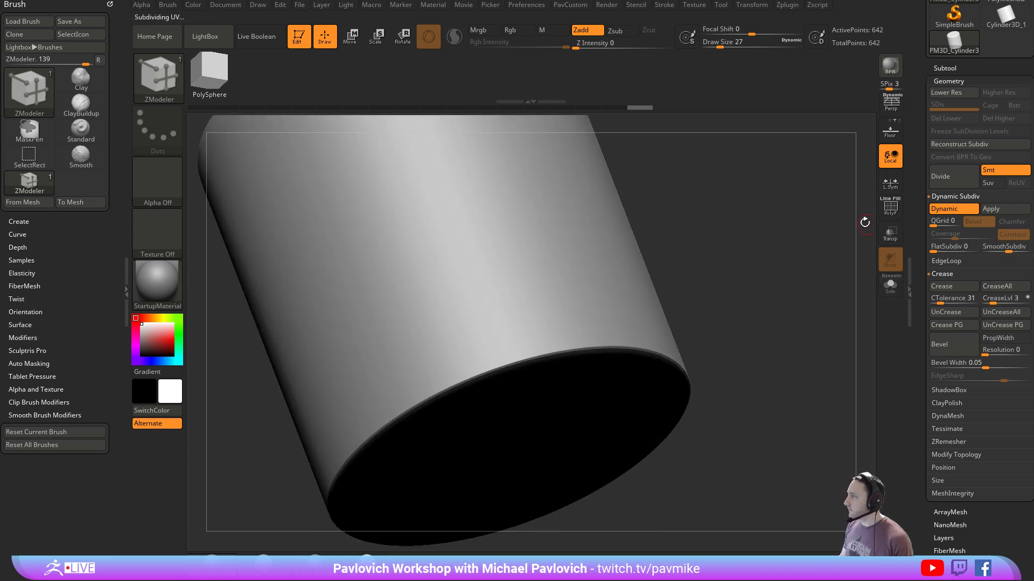
left_click(888, 210)
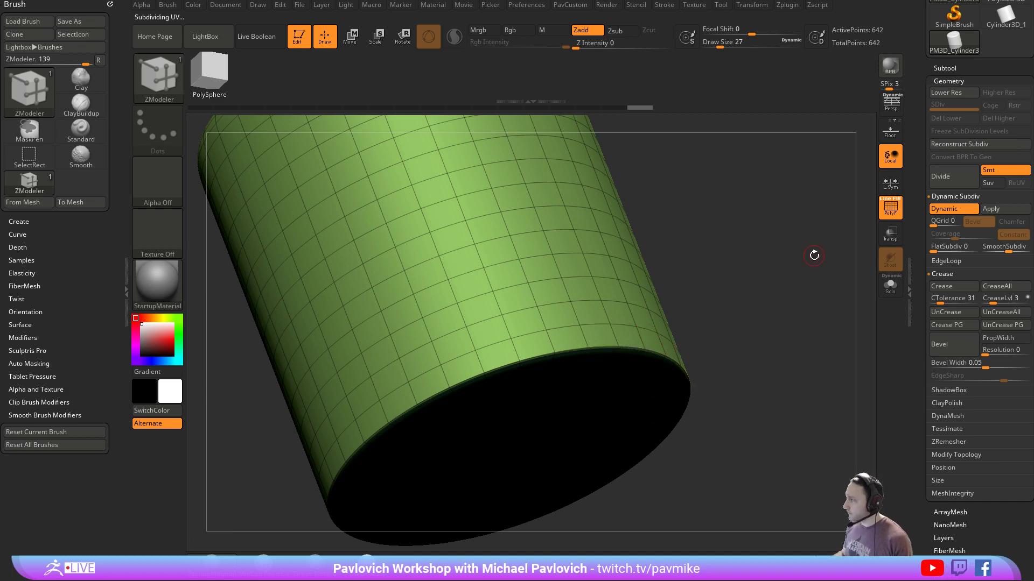
left_click_drag(743, 264, 778, 217)
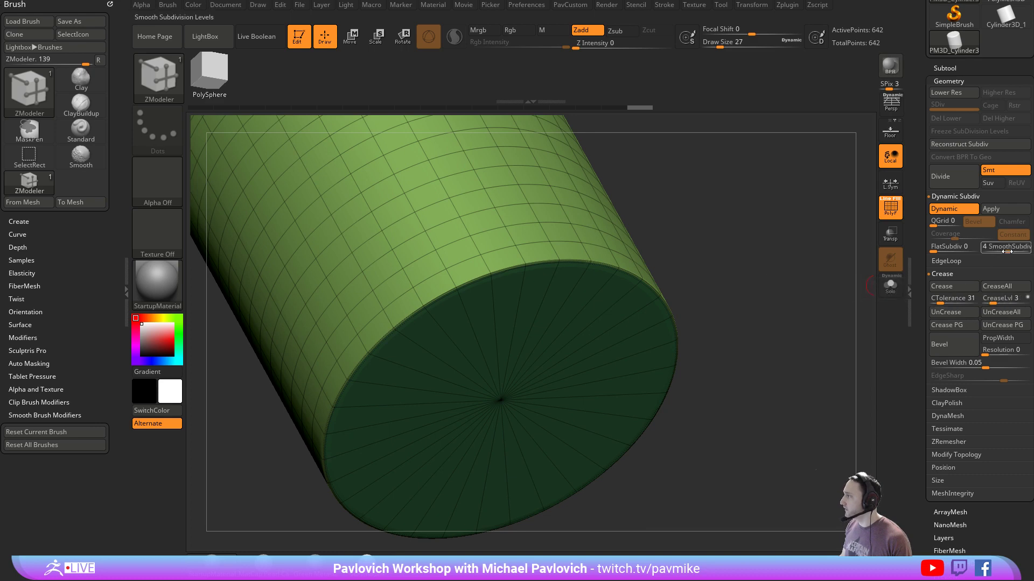
left_click_drag(746, 265, 726, 280)
key("shift+f")
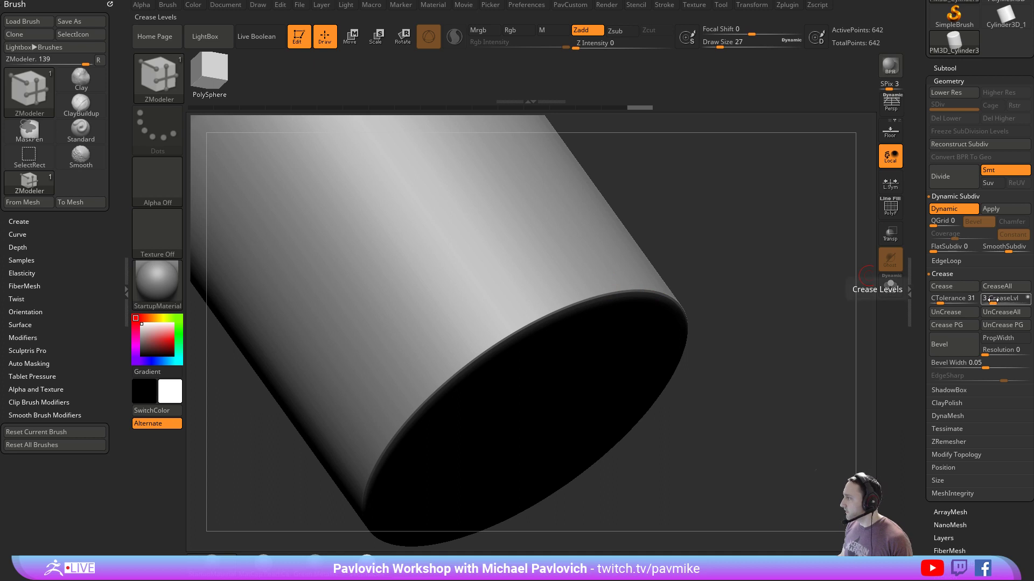
Lower the crease level to 2 and compare the cylinder with dynamic subdivision off and on
left_click_drag(993, 303, 989, 303)
key("shift+d")
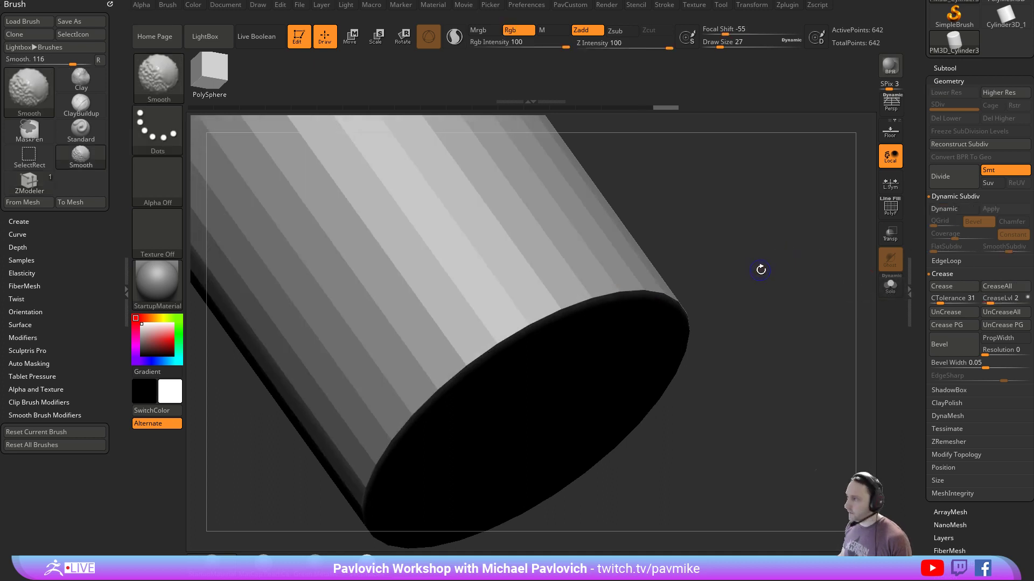
key("d")
mouse_move(753, 281)
left_mouse_down()
mouse_move(712, 275)
mouse_move(722, 249)
mouse_move(753, 267)
mouse_move(710, 279)
left_mouse_up()
left_click_drag(792, 282, 797, 301)
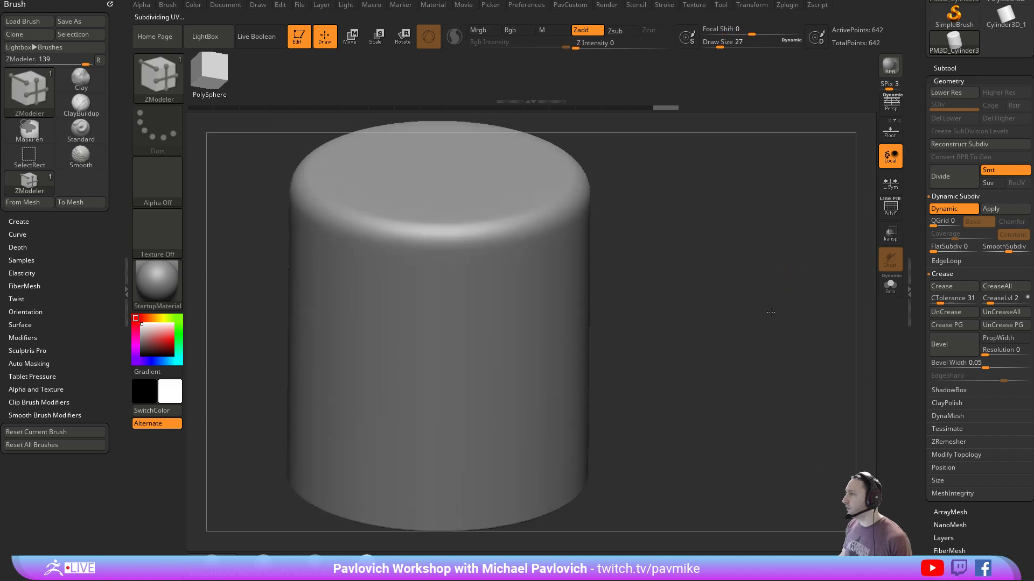
Turn off dynamic subdivision and assign three polyloops around the cylinder's middle to a new polygroup with ZModeler's edge PolyGroup action
key("shift+f")
mouse_move(736, 268)
left_mouse_down()
mouse_move(694, 311)
mouse_move(736, 295)
mouse_move(724, 291)
left_mouse_up()
key("shift+d")
key("space")
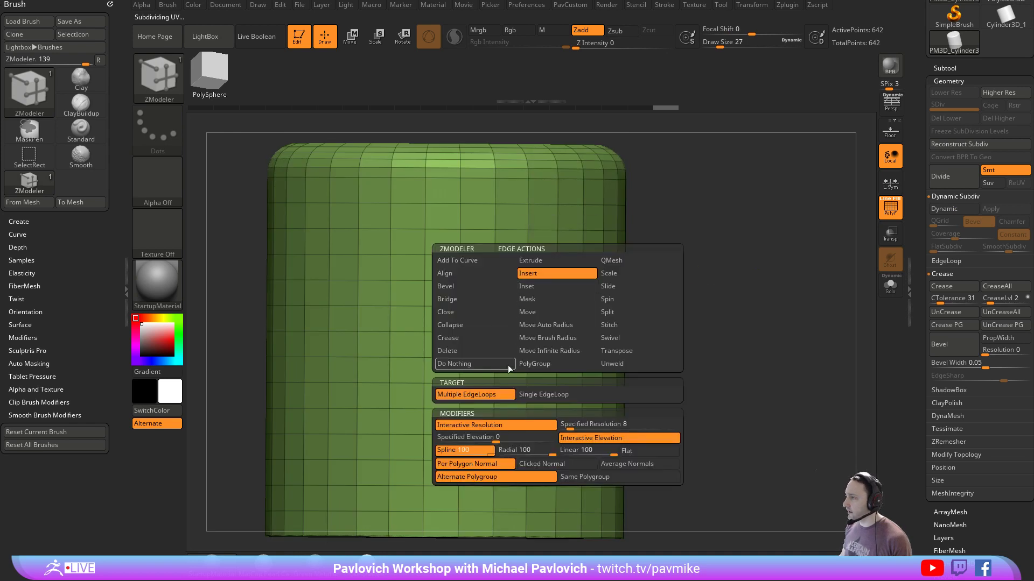
left_click(563, 353)
left_click_drag(553, 300, 555, 342)
Switch the edge action to Insert with Single EdgeLoop and delete the two edge loops inside the new band
key("space")
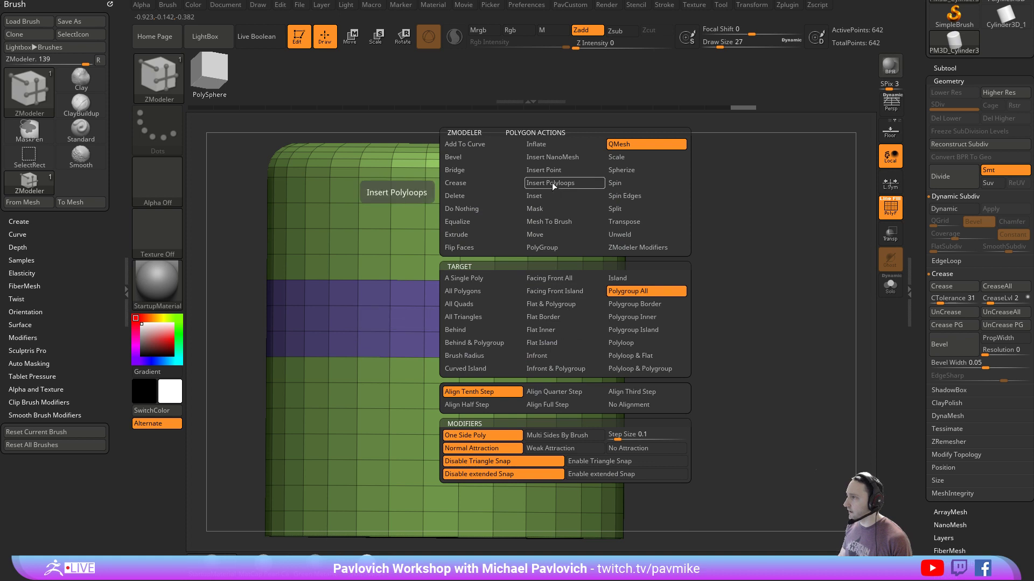
left_click(540, 210)
key("space")
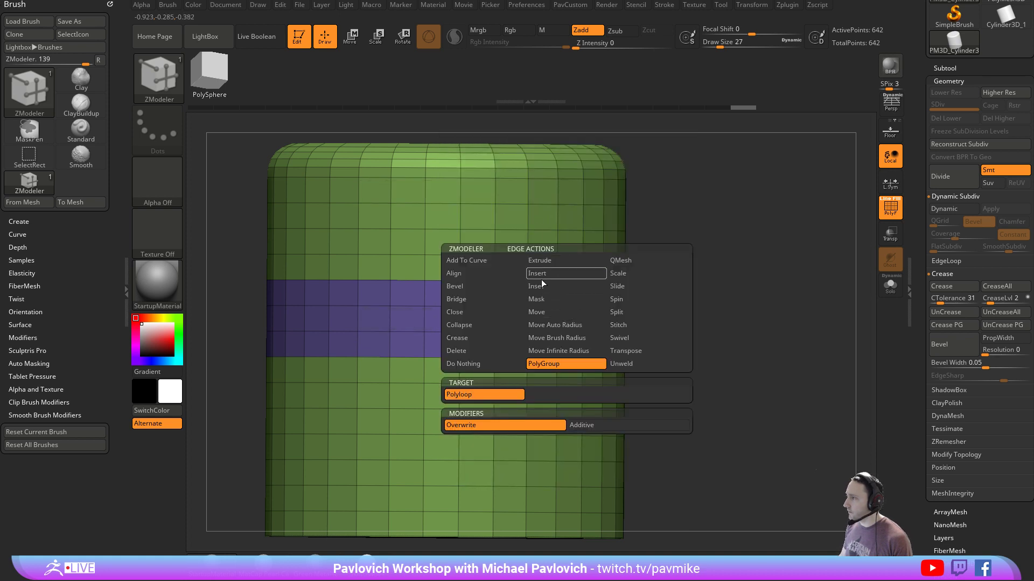
left_click(556, 274)
left_click(549, 394)
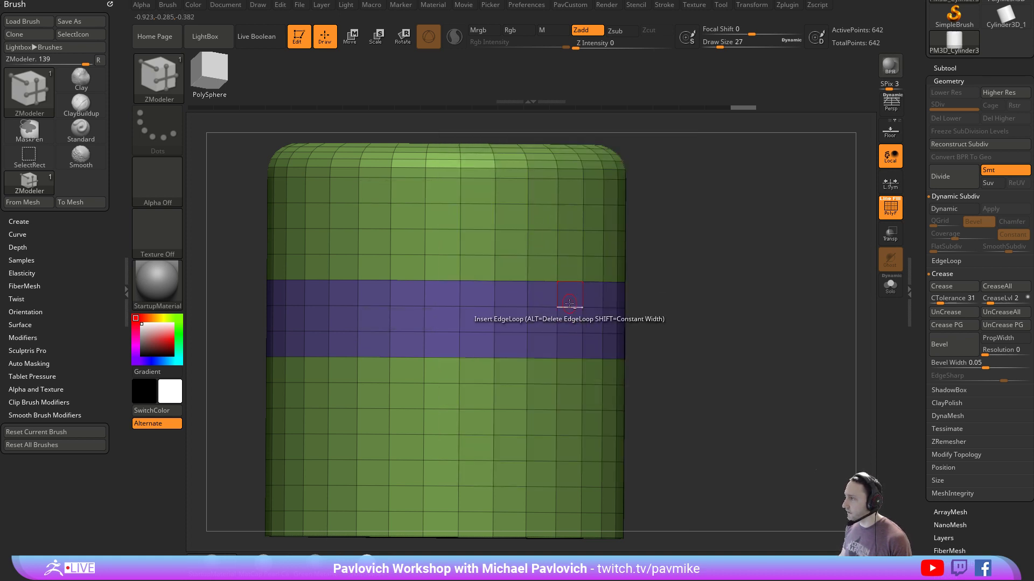
Inset the band around the cylinder's middle as one region with ZModeler Inset and Polygroup All
key("space")
left_click(556, 199)
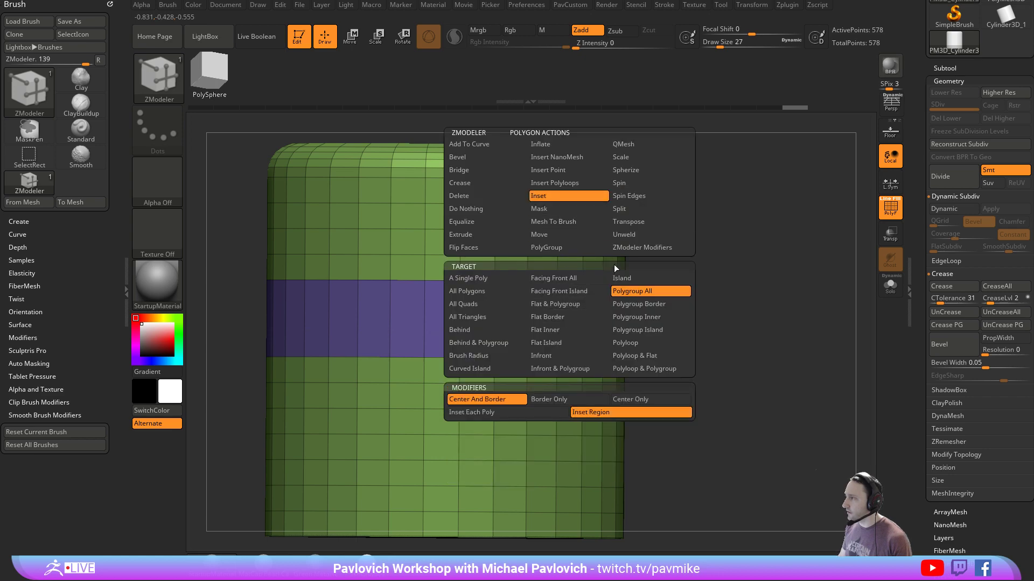
left_click(634, 293)
left_click_drag(571, 326, 619, 340)
Set the polygon action to Scale with Polygroup All and try scaling the inset band outward into a flange
key("space")
left_click(630, 157)
left_click(642, 285)
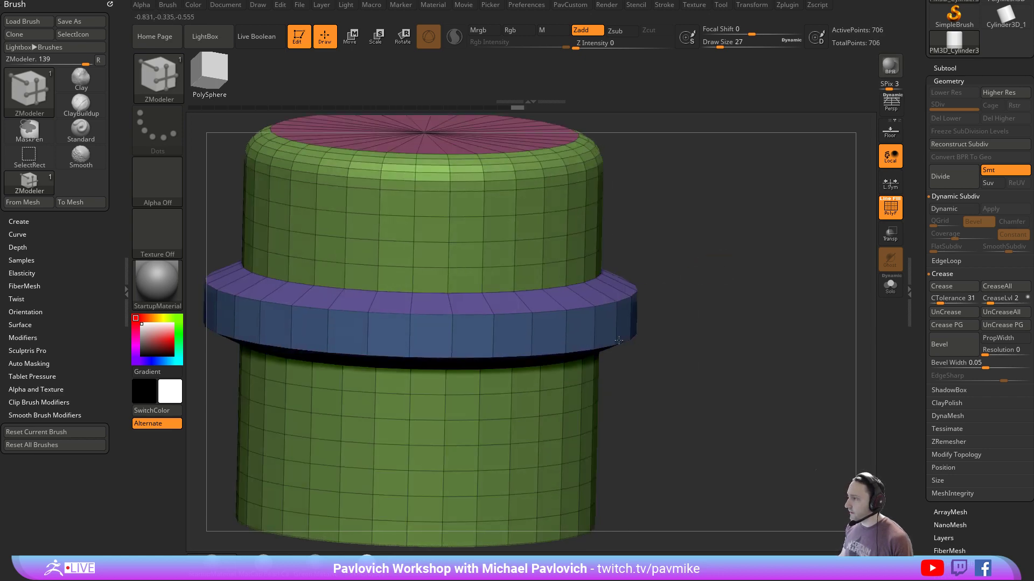
key("ctrl+z")
key("ctrl+shift+z")
key("ctrl+z")
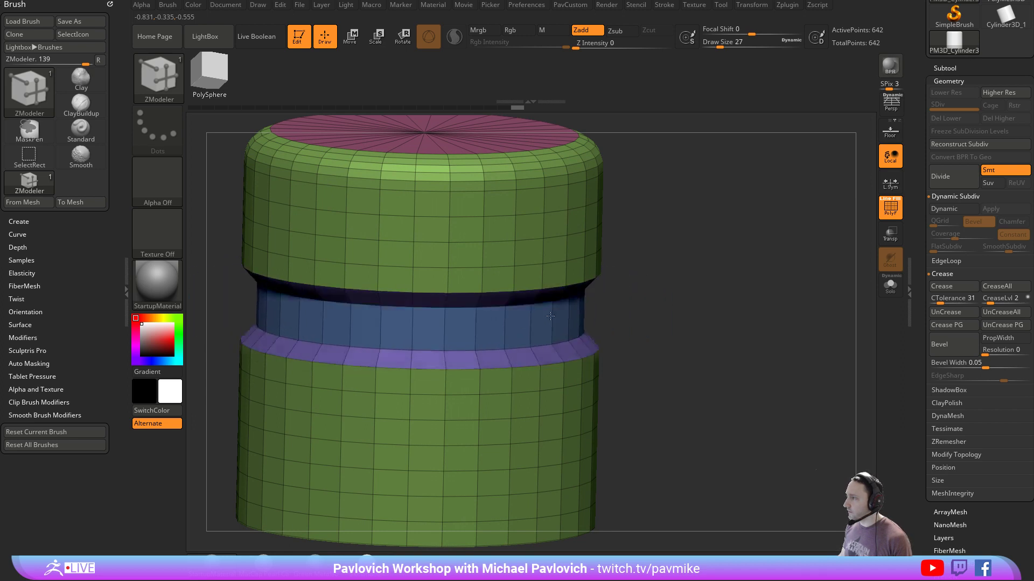
Scale the inset band inward to form a groove around the cylinder's middle
left_click_drag(550, 316, 528, 322)
key("ctrl+z")
key("ctrl+z")
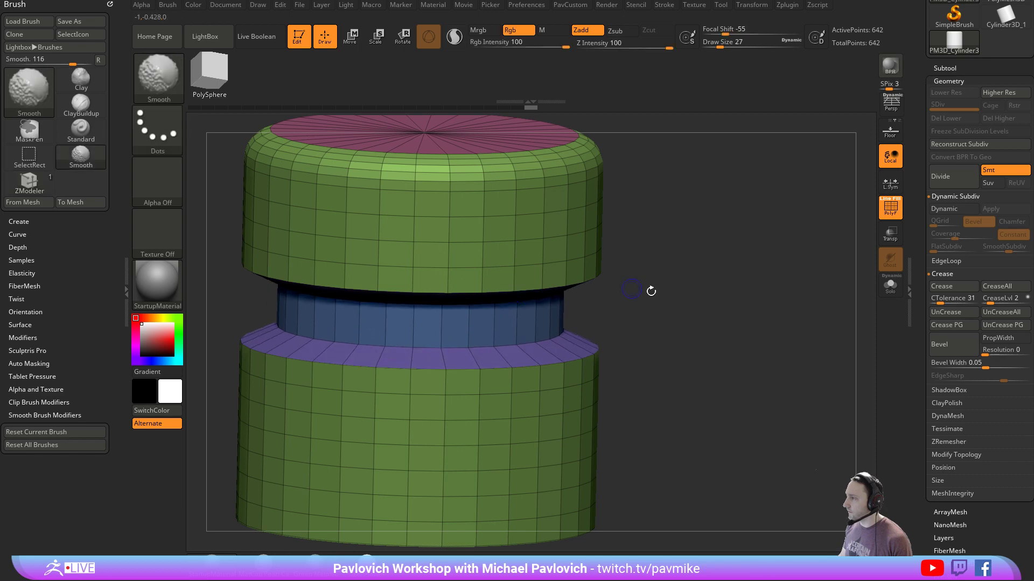
Turn on Dynamic Subdivision for the grooved cylinder and hide its PolyFrame for a close view of the groove's profile
mouse_move(651, 292)
left_mouse_down()
mouse_move(749, 276)
mouse_move(741, 309)
mouse_move(745, 289)
mouse_move(798, 317)
left_mouse_up()
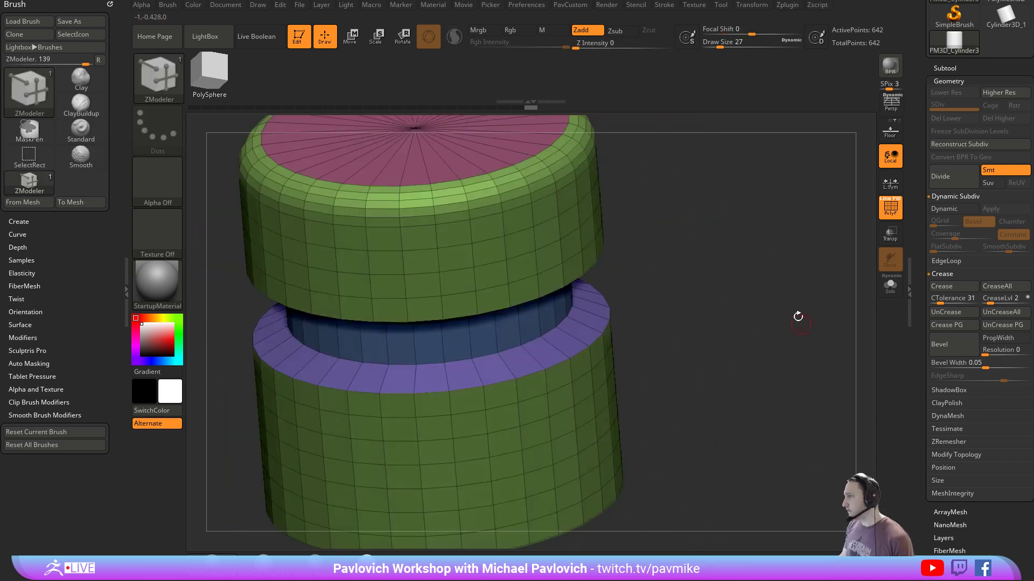
key("d")
left_click_drag(763, 279, 565, 280)
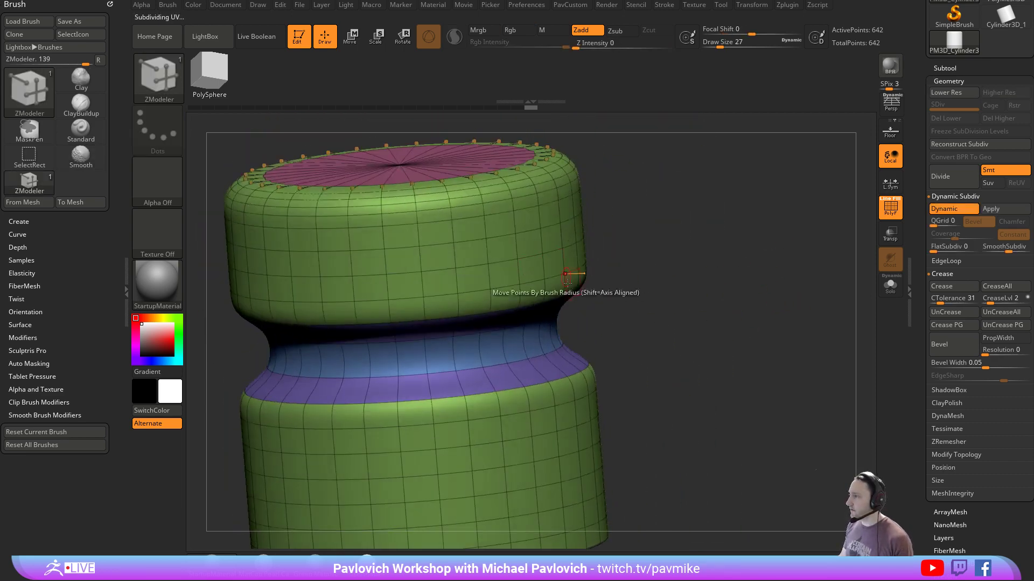
left_click(885, 212)
left_click_drag(764, 293, 655, 344)
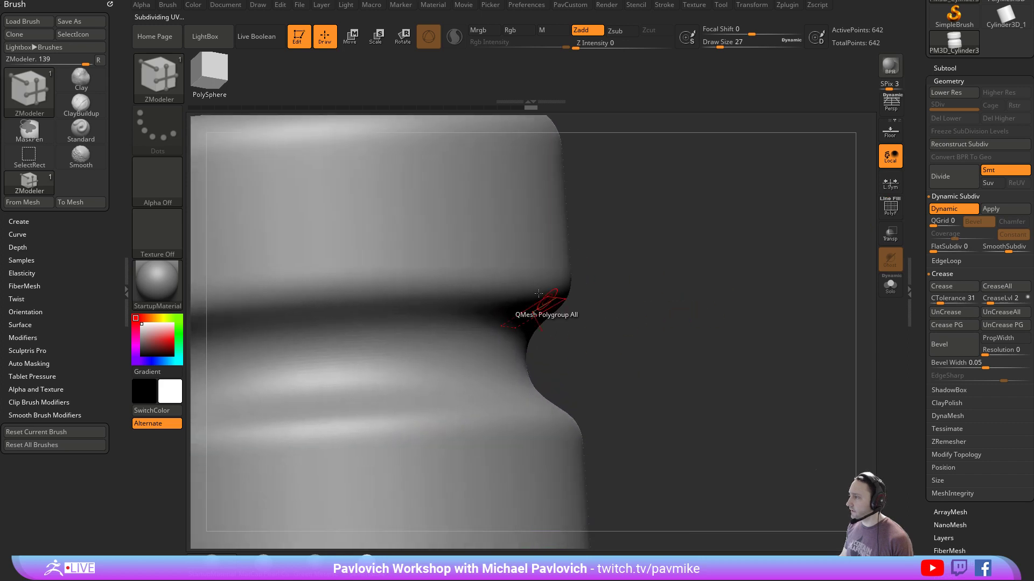
Crease the groove's upper outer edge loop with the ZModeler edge action Crease and EdgeLoop Complete
key("space")
left_click(401, 338)
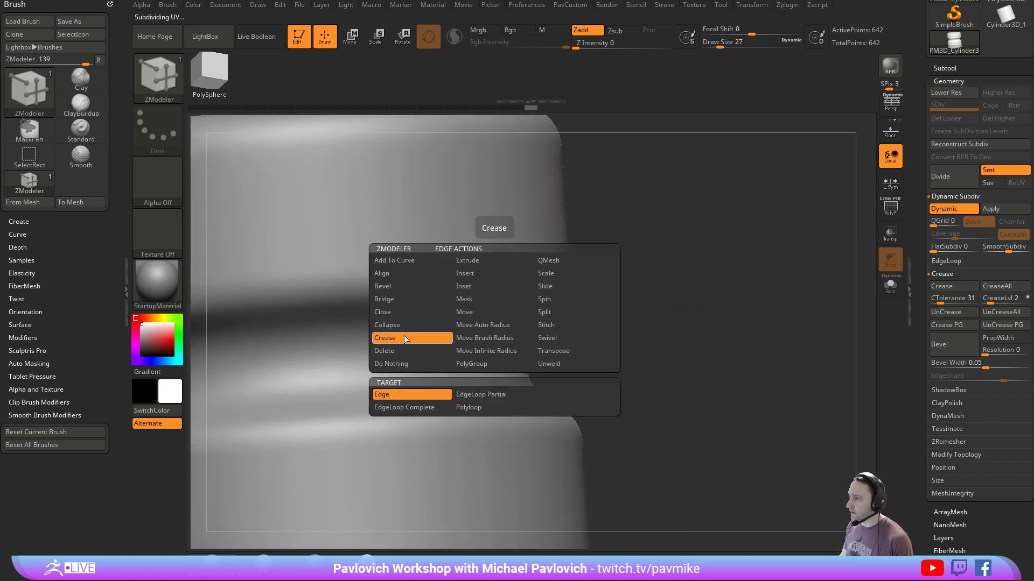
left_click(444, 397)
left_click(432, 408)
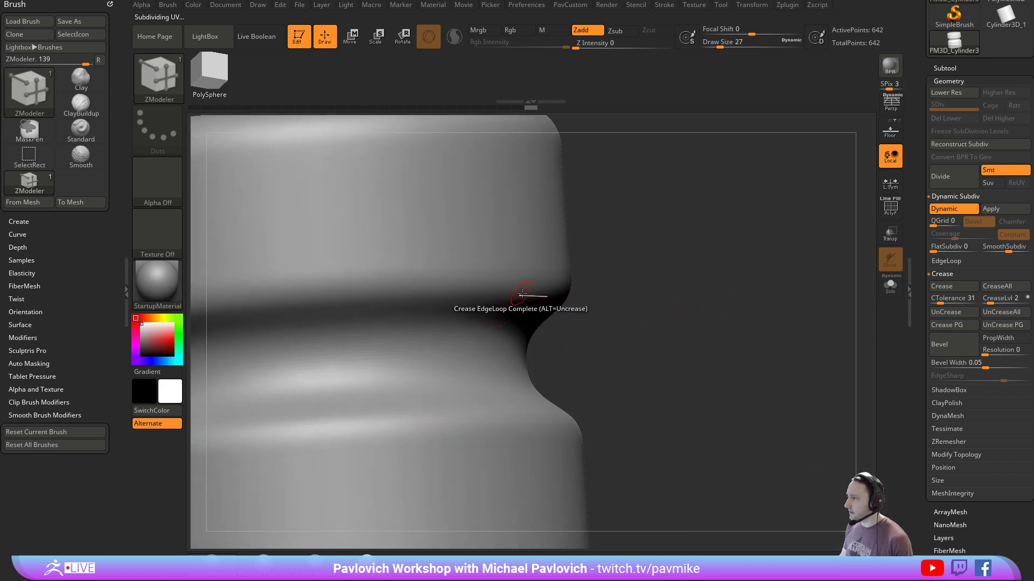
left_click(558, 286)
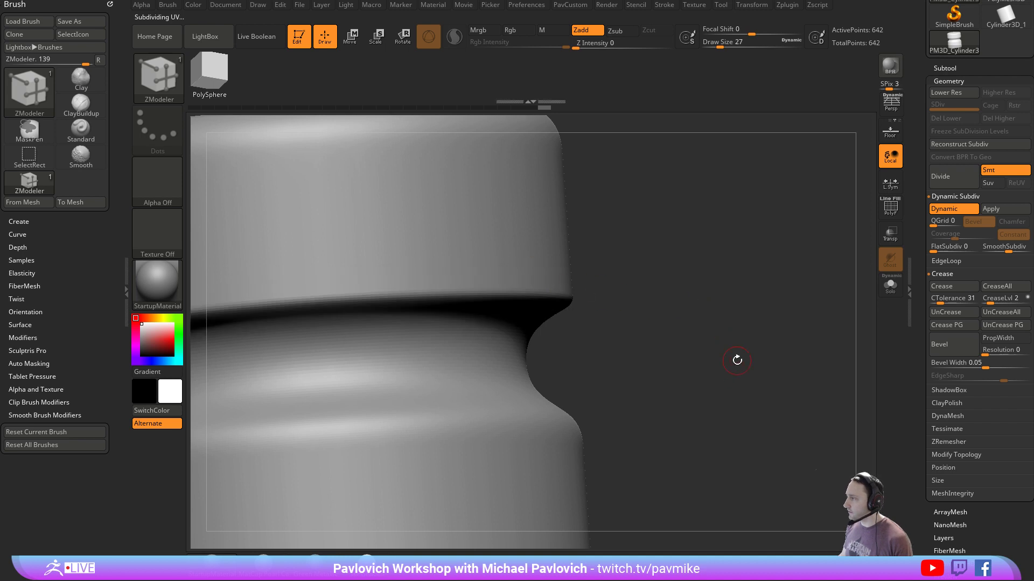
Crease the borders between the cylinder's polygroups with Crease PG
left_click_drag(737, 360, 752, 346)
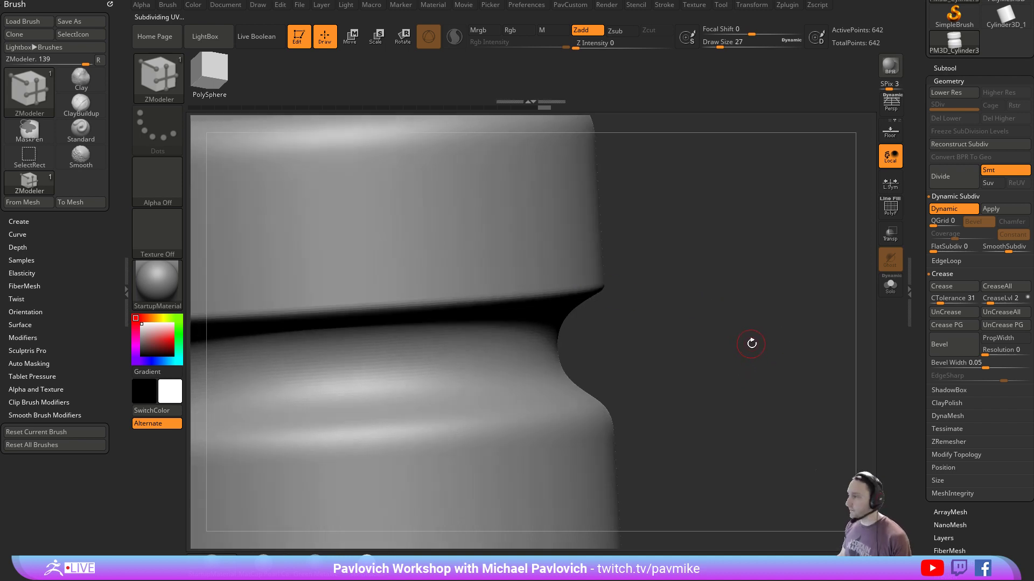
key("3")
left_click(772, 404)
right_click_drag(685, 312, 735, 301, "ctrl")
right_click_drag(735, 302, 735, 300, "ctrl")
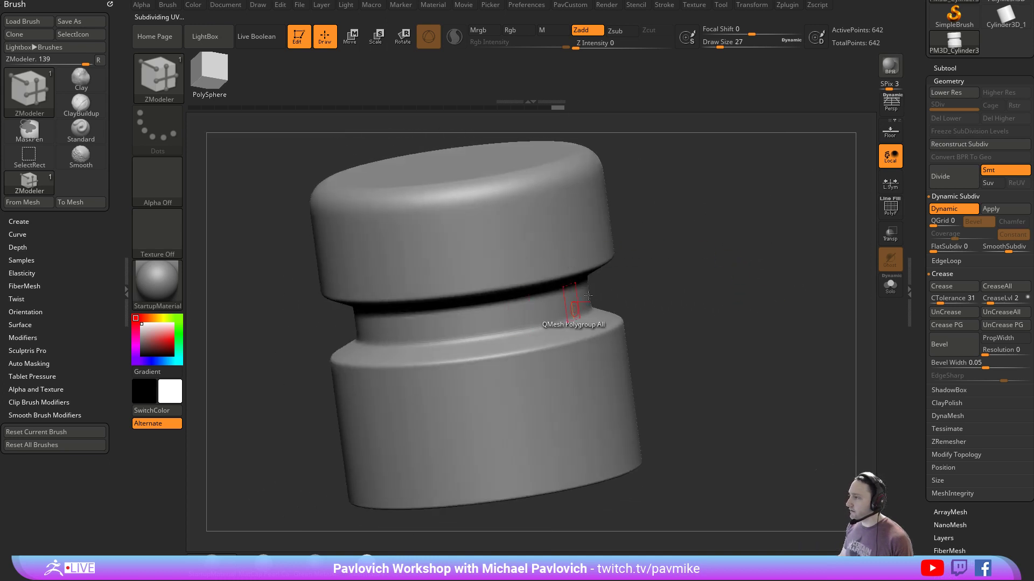
left_click_drag(706, 297, 699, 296)
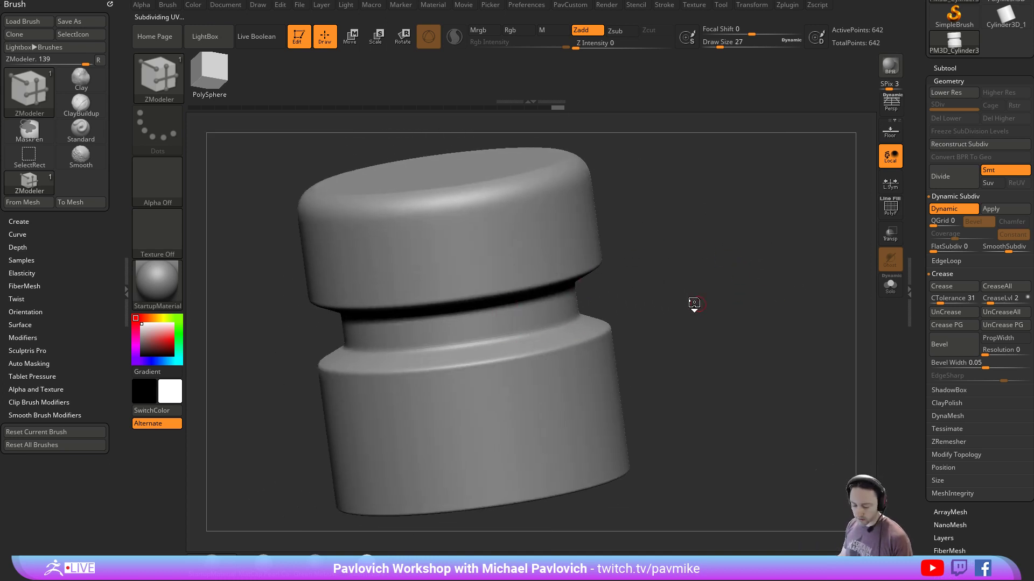
Choose a slotted screw-head mesh from the IMM Boolean brush and insert it on the side of the cylinder's upper section
key("m")
key("b")
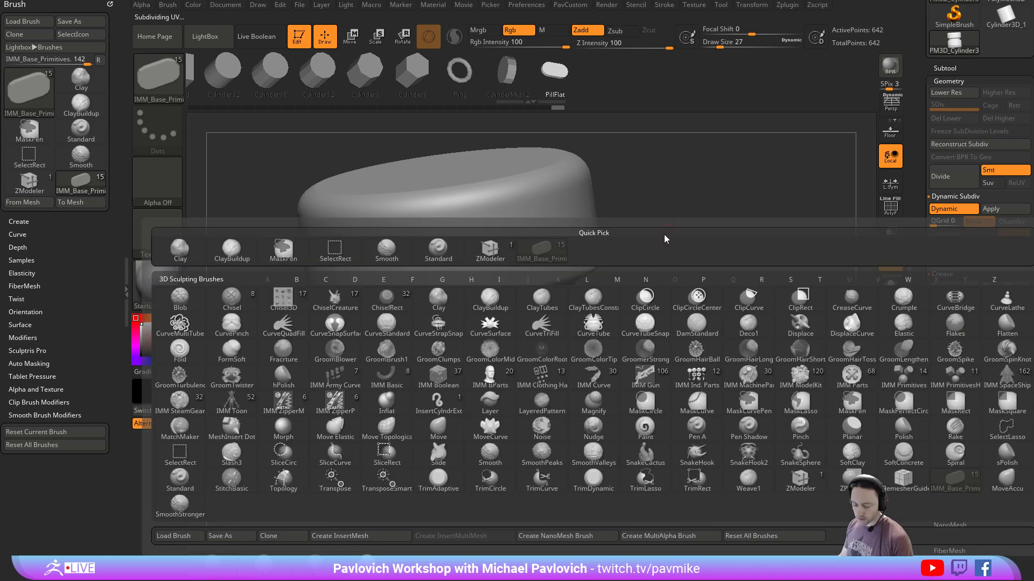
key("Escape")
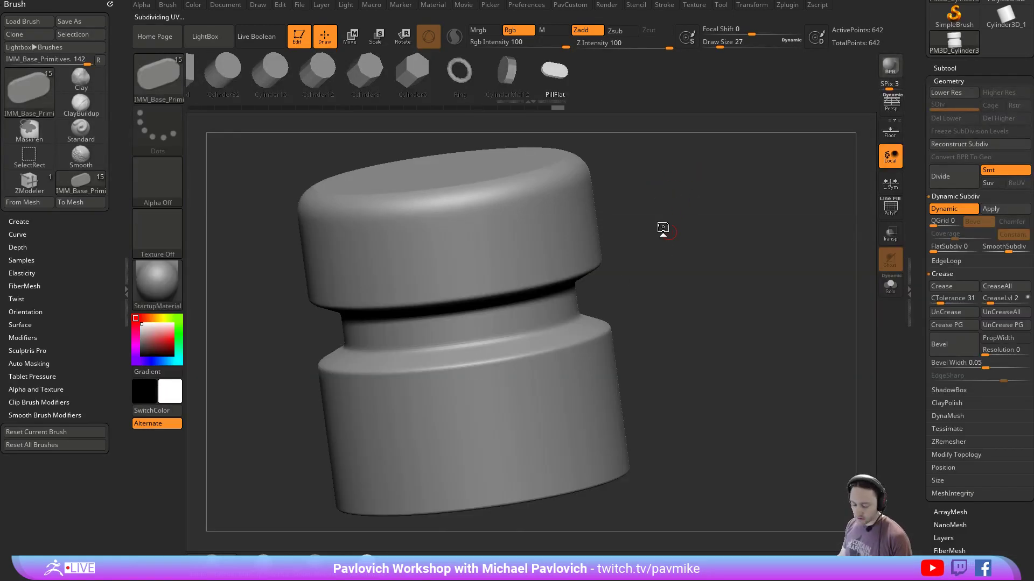
key("m")
left_click(798, 379)
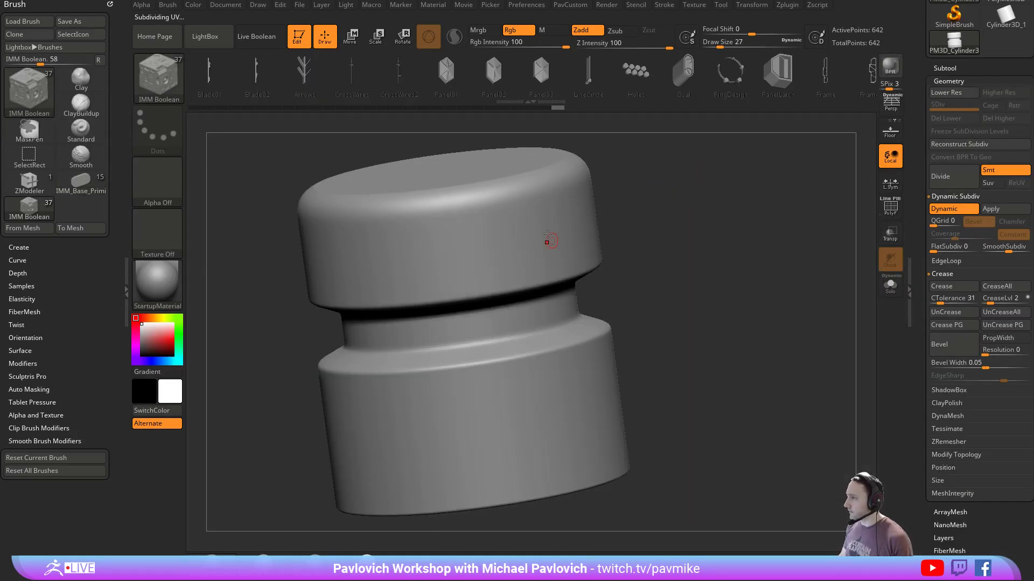
left_click_drag(548, 240, 573, 255)
Split the masked points into a separate subtool and make the cylinder the active subtool
mouse_move(725, 284)
left_mouse_down()
mouse_move(790, 270)
mouse_move(732, 275)
left_mouse_up()
key("2")
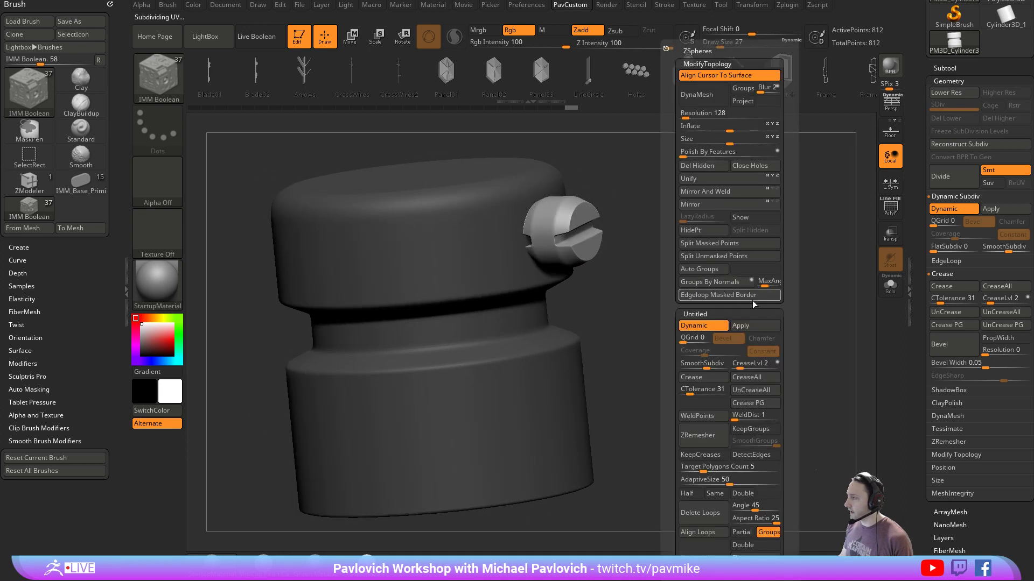
left_click(718, 243)
left_click_drag(673, 302, 797, 241)
left_click(475, 278, "alt")
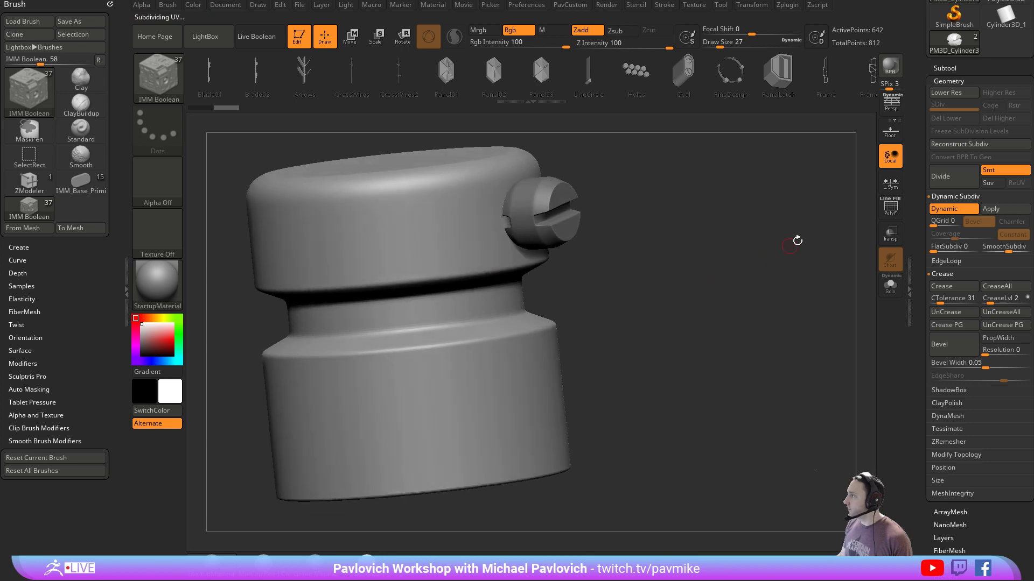
Apply the cylinder's dynamic subdivision as real subdivision levels and show its PolyFrame
left_click(991, 209)
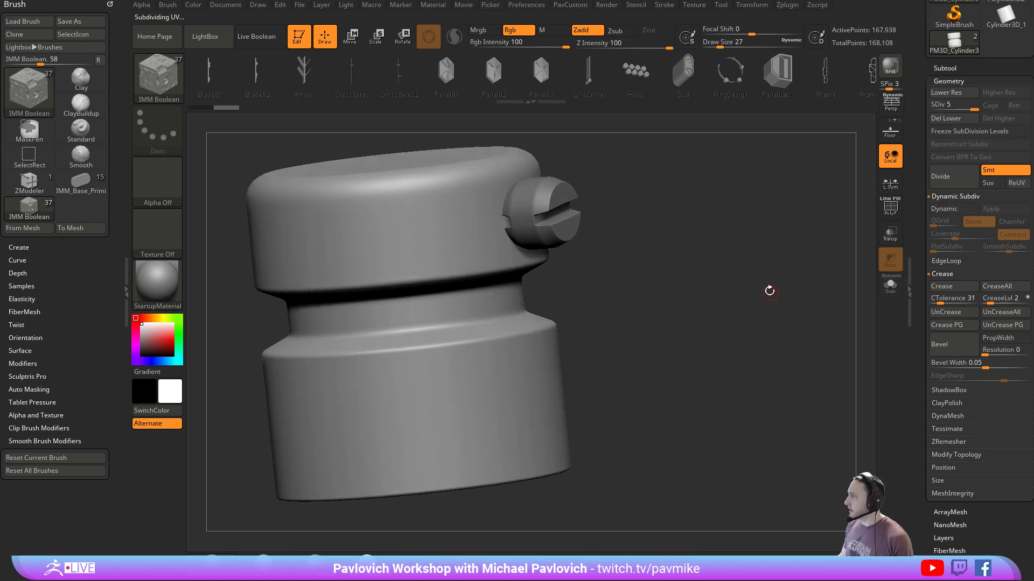
left_click(890, 207)
mouse_move(768, 277)
left_mouse_down()
mouse_move(759, 291)
mouse_move(770, 281)
left_mouse_up()
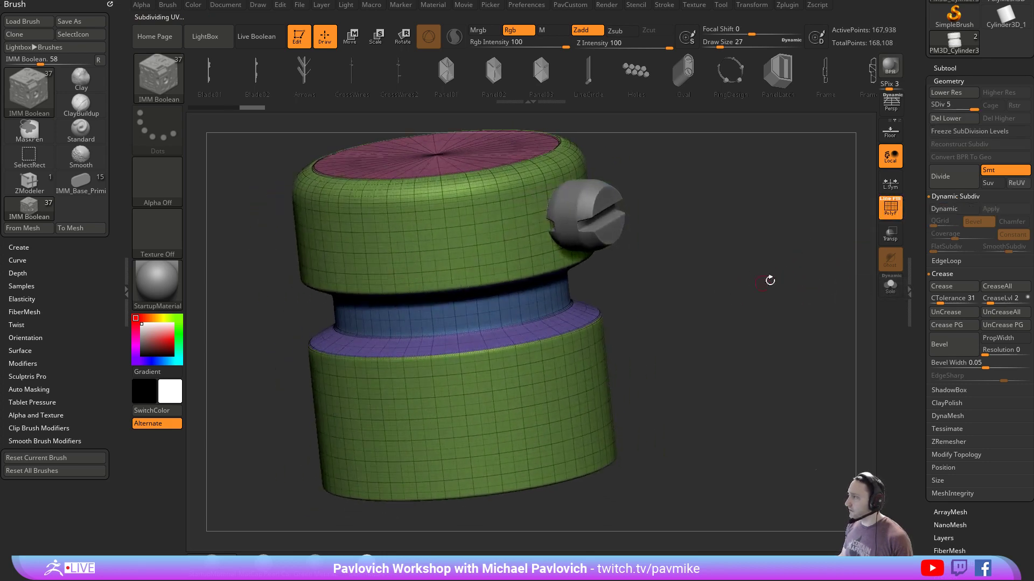
left_click_drag(694, 249, 696, 242, "alt")
Try to insert an IMM Boolean mesh on the cylinder while it has multiple subdivision levels
left_click_drag(555, 368, 681, 369)
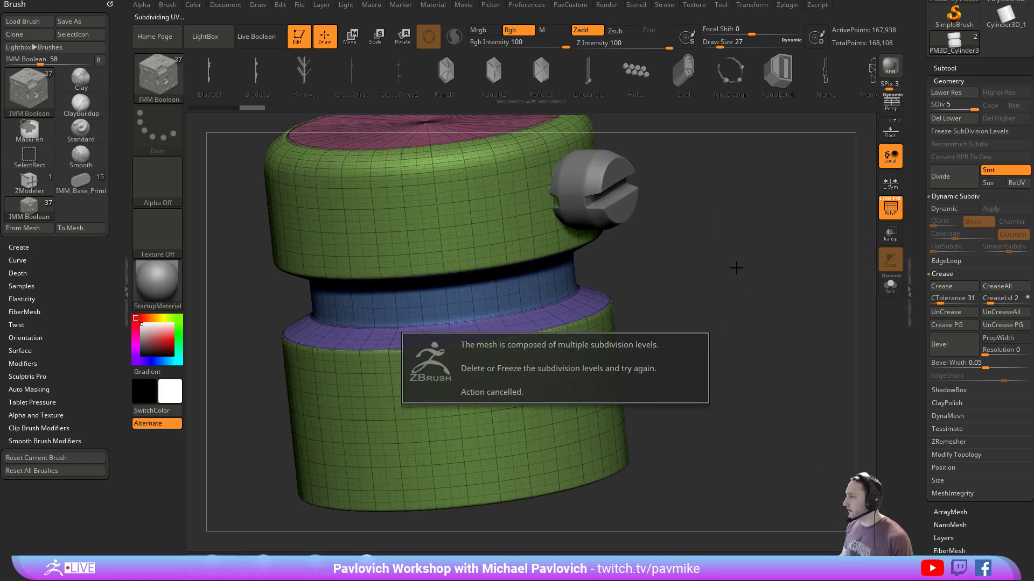
left_click_drag(757, 355, 748, 342)
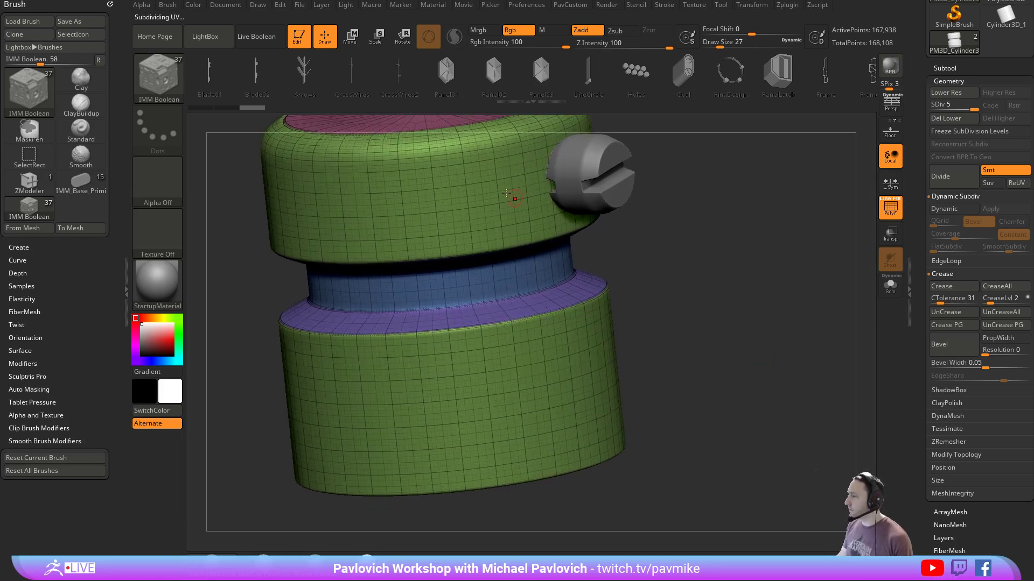
left_click_drag(625, 310, 693, 312)
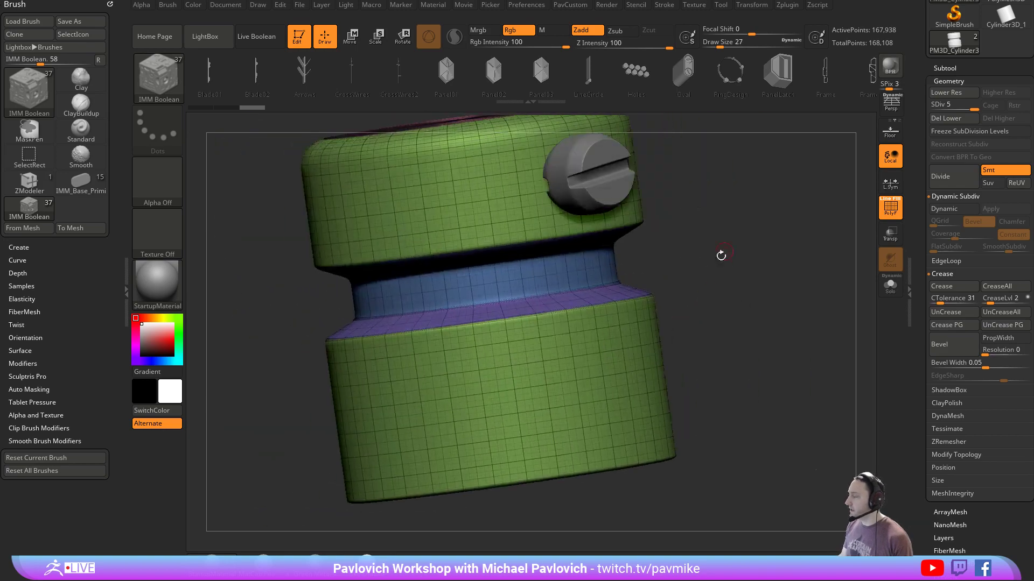
left_click_drag(721, 255, 544, 338)
left_click_drag(660, 288, 657, 306)
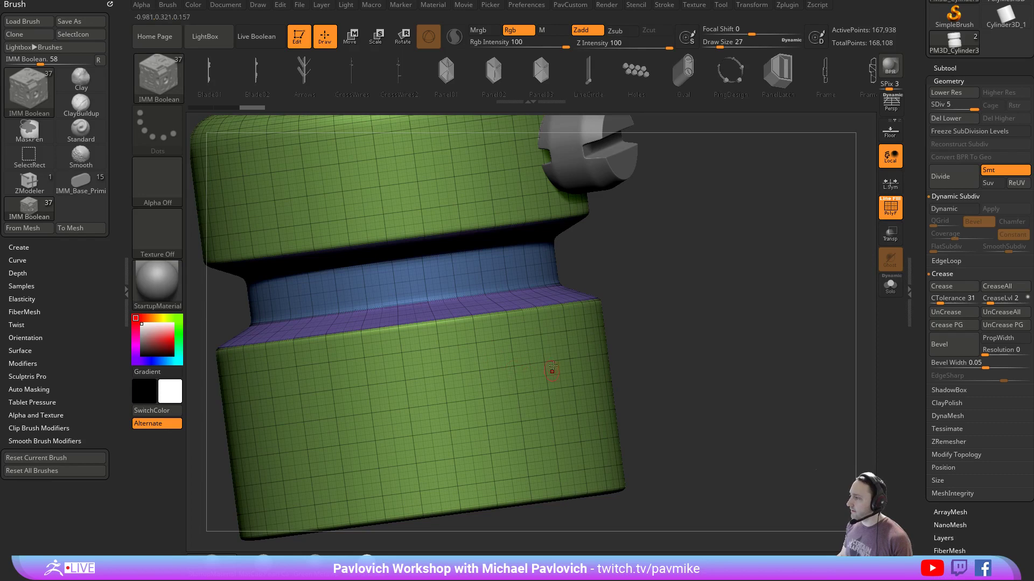
Mask a horizontal band around the cylinder's lower section, invert the mask and clear it
left_click_drag(710, 343, 738, 285)
mouse_move(685, 322)
left_mouse_down("ctrl")
mouse_move(529, 328)
mouse_move(329, 357)
mouse_move(261, 351)
left_mouse_up("ctrl")
left_click(639, 280, "ctrl")
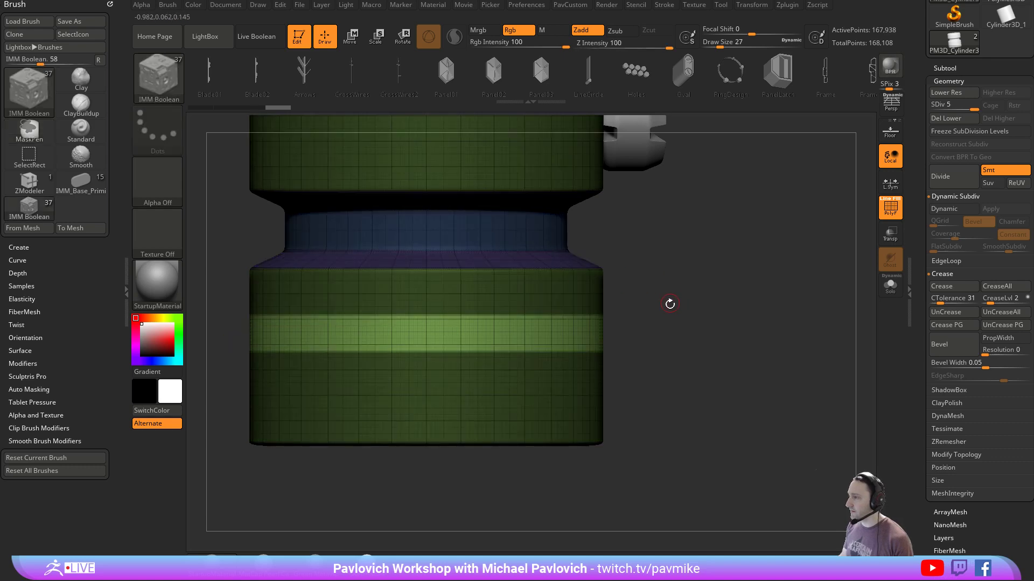
left_click_drag(670, 303, 686, 288, "ctrl")
Delete the cylinder's lower subdivision levels, and undo both that deletion and the applied dynamic subdivision
left_click(953, 119)
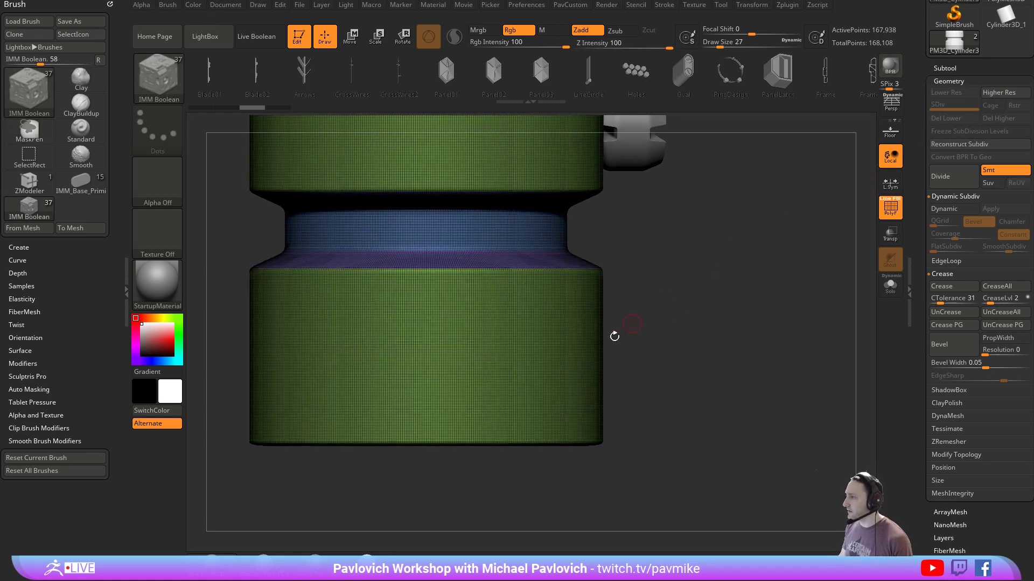
left_click_drag(703, 267, 713, 303)
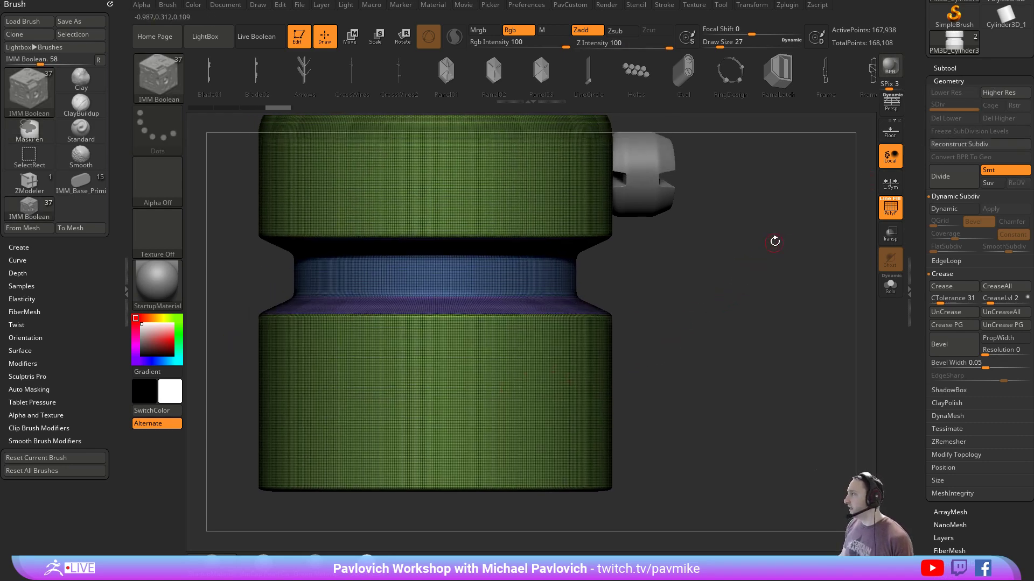
key("ctrl+z")
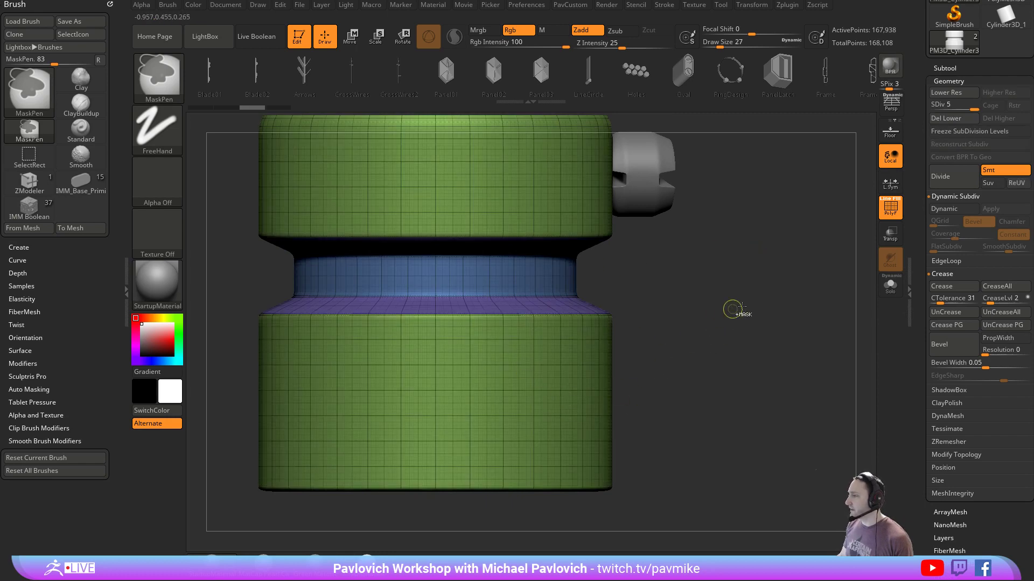
key("ctrl+z")
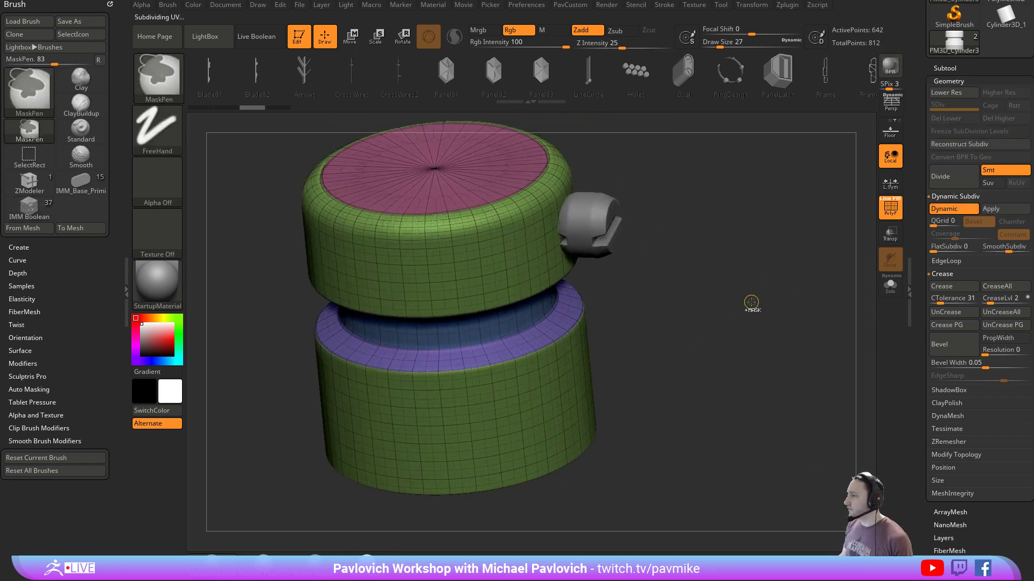
Undo the split of the inserted screw head and toggle Dynamic Subdivision off and on for it
key("ctrl+z")
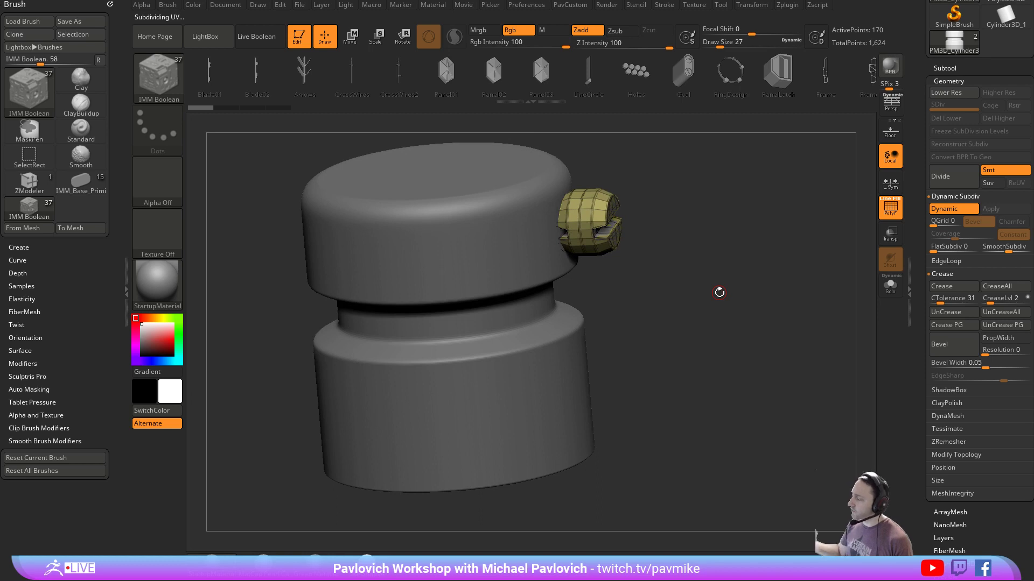
key("ctrl+z")
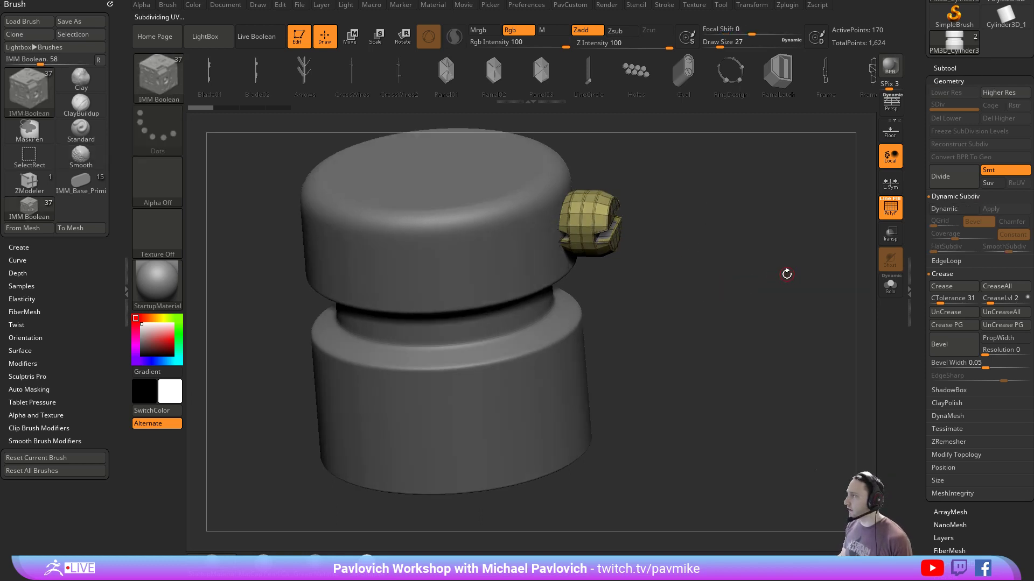
key("d")
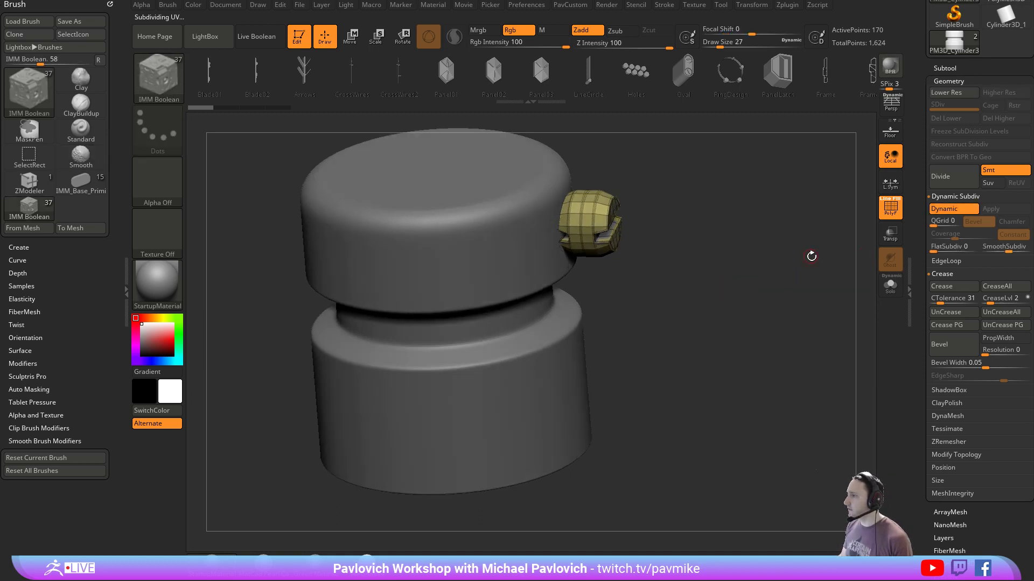
key("shift+d")
key("d")
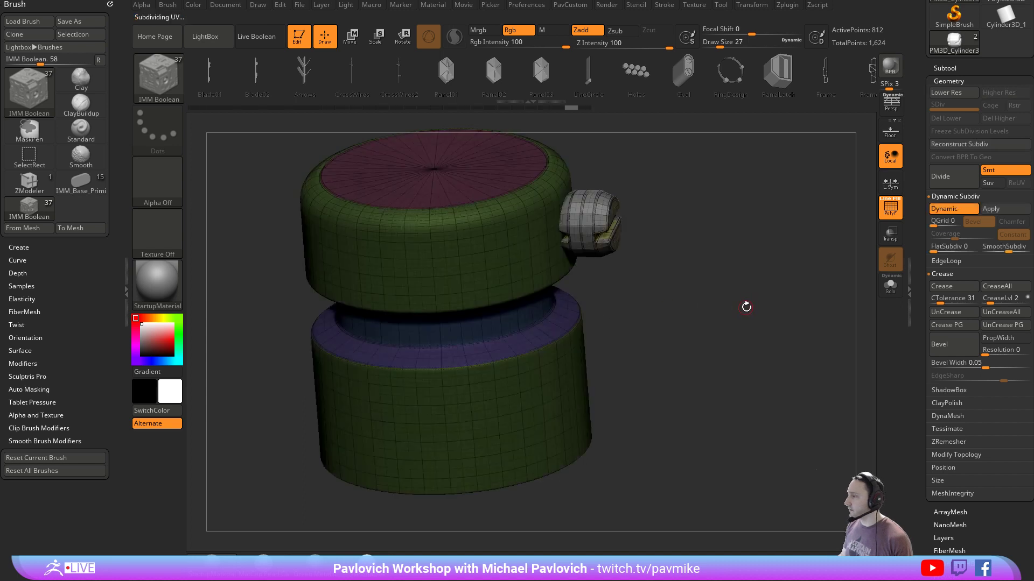
Initialize ZBrush from the preferences and lower the document background's gradient Range to get a flat canvas
left_click(527, 6)
left_click(547, 26)
left_click(546, 260)
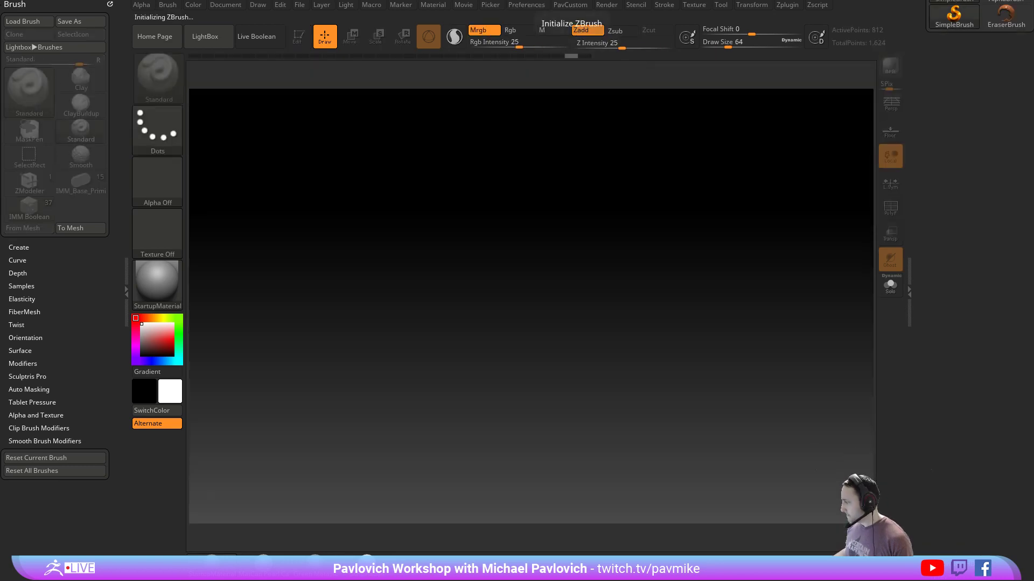
left_click(225, 5)
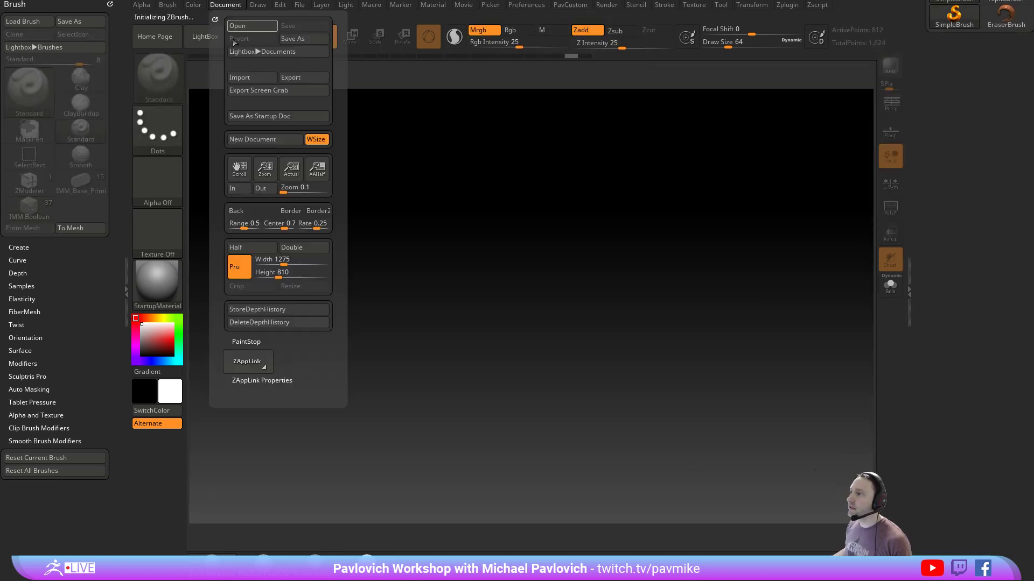
left_click_drag(244, 225, 225, 225)
Switch to YouTube in the browser, read the viewer comment about ZModeler edge extruding in the notifications, and return to ZBrush
left_click_drag(538, 579, 650, 50)
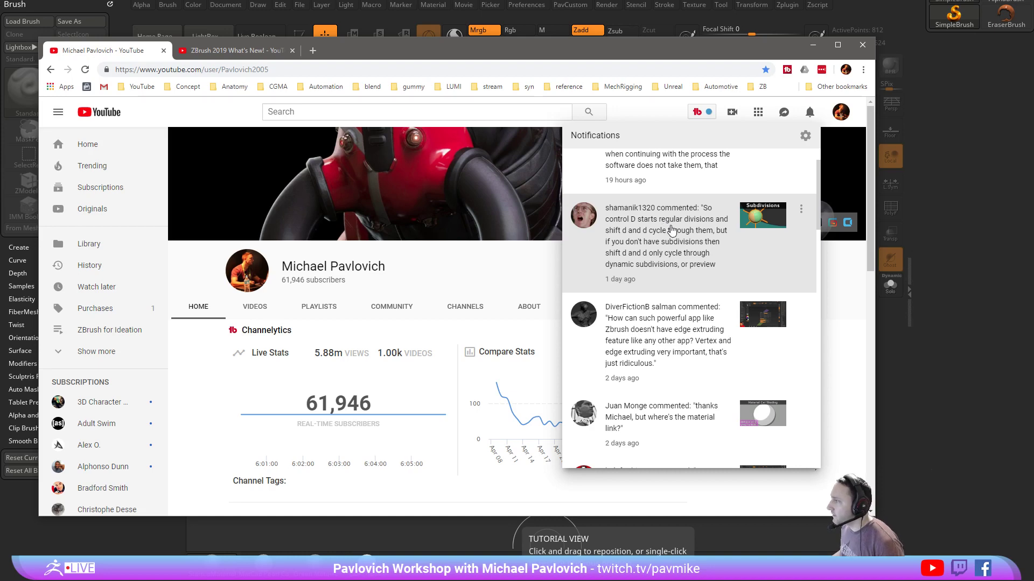
left_click(679, 319)
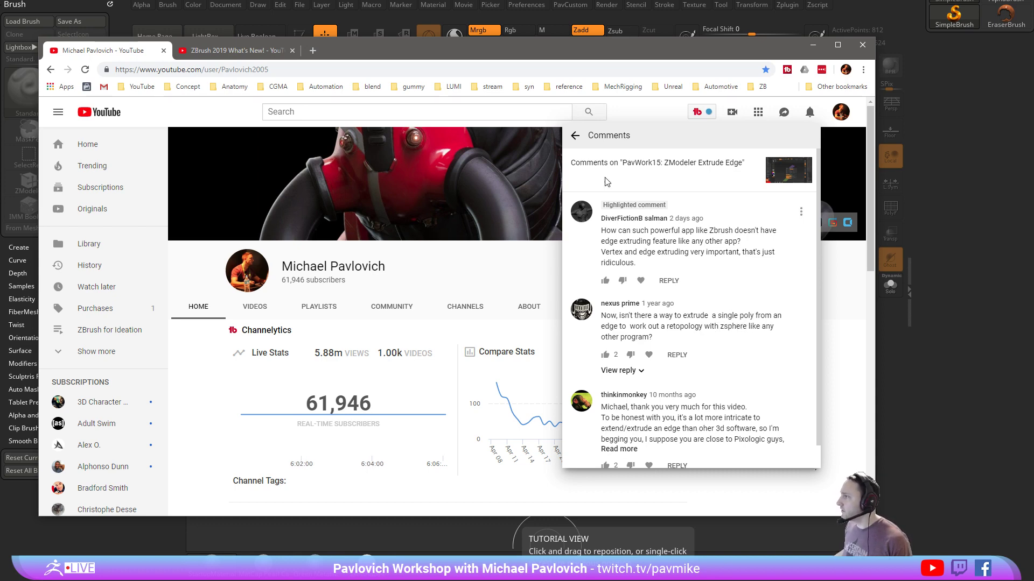
left_click_drag(617, 51, 748, 580)
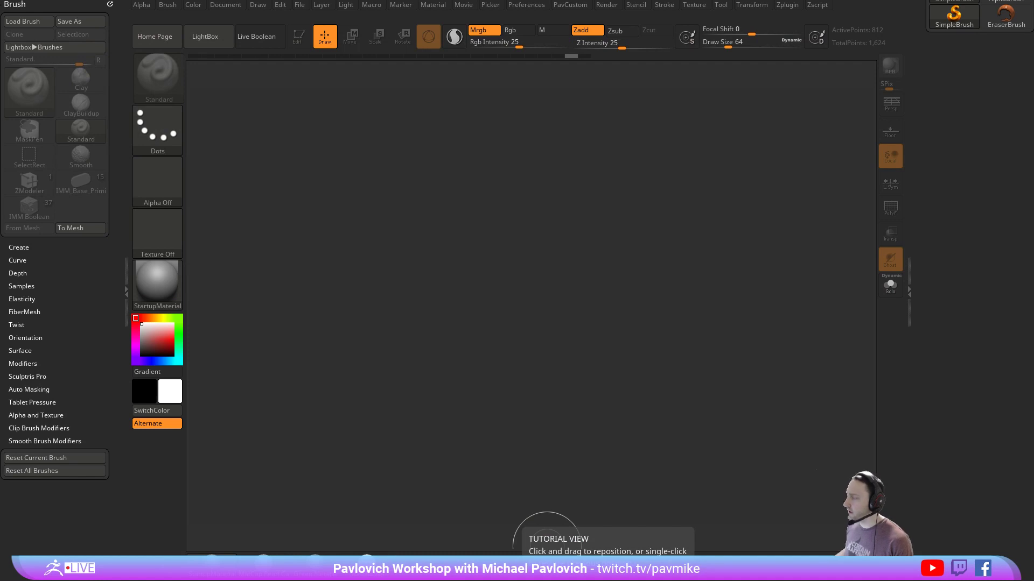
Draw a Plane3D primitive on the canvas, enter Edit mode and turn on PolyFrame
left_click_drag(937, 183, 939, 318)
left_click_drag(951, 214, 938, 327)
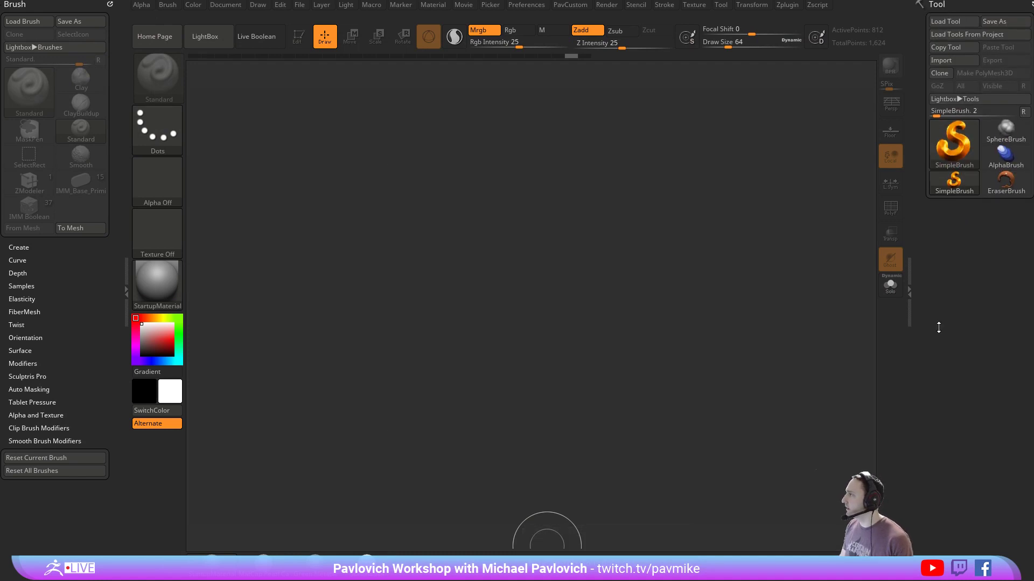
left_click(944, 146)
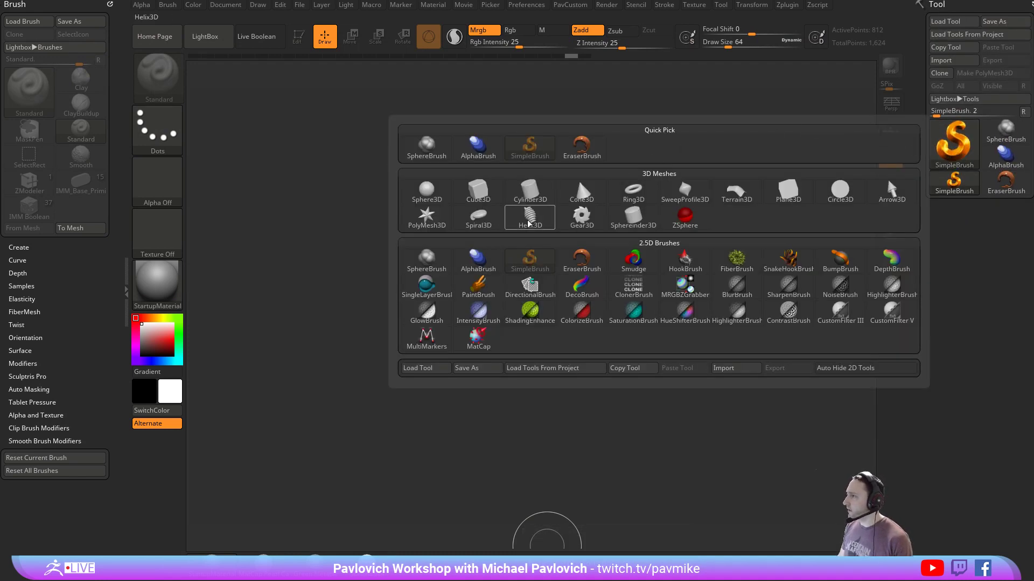
left_click(788, 195)
left_click_drag(525, 308, 563, 379)
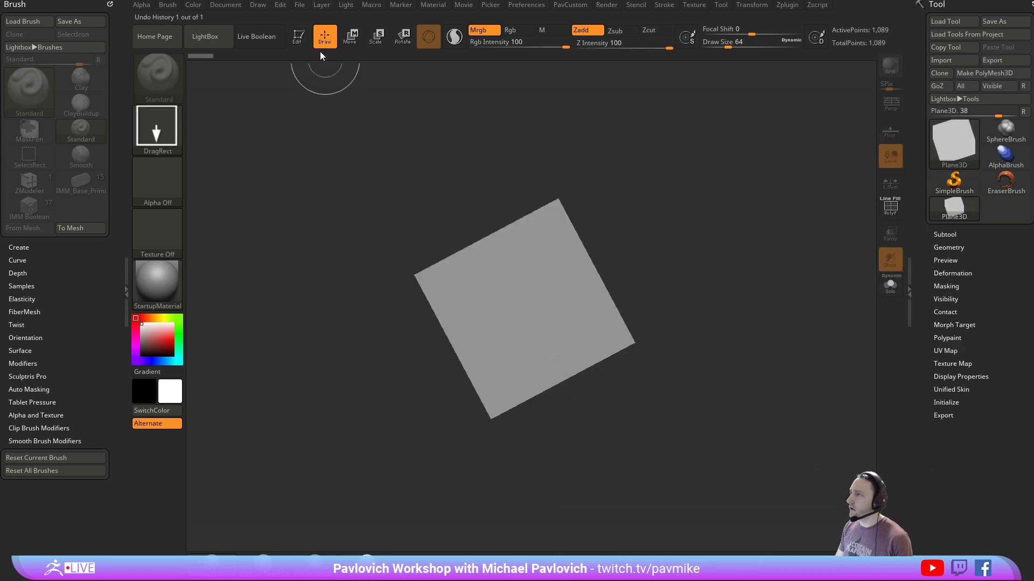
left_click(299, 37)
mouse_move(678, 293)
left_mouse_down()
mouse_move(704, 247)
mouse_move(793, 185)
mouse_move(775, 236)
left_mouse_up()
left_click(890, 207)
left_click_drag(862, 219, 738, 249)
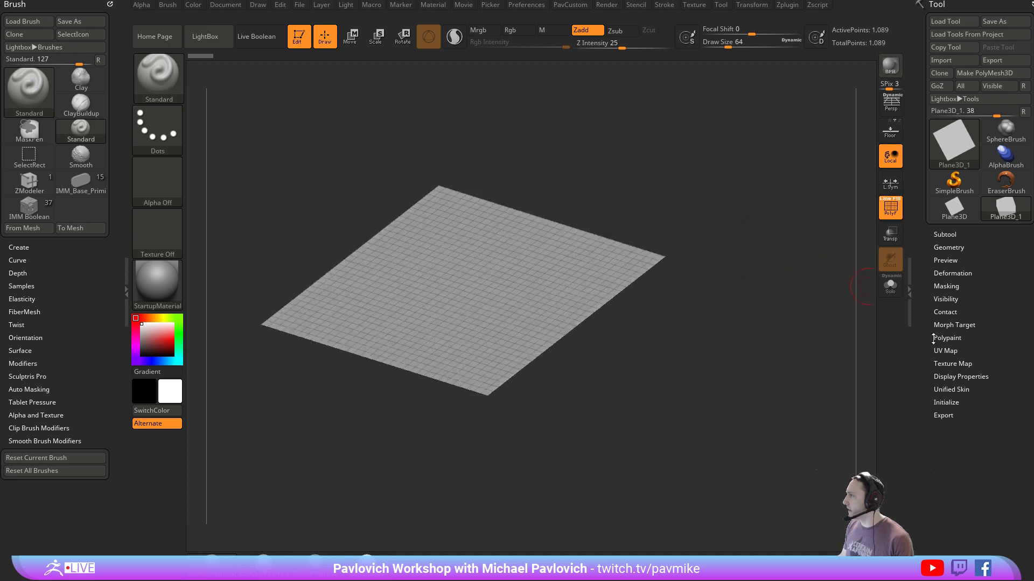
Convert the plane to a PolyMesh3D and assign it the SkinShade4 material
left_click(945, 403)
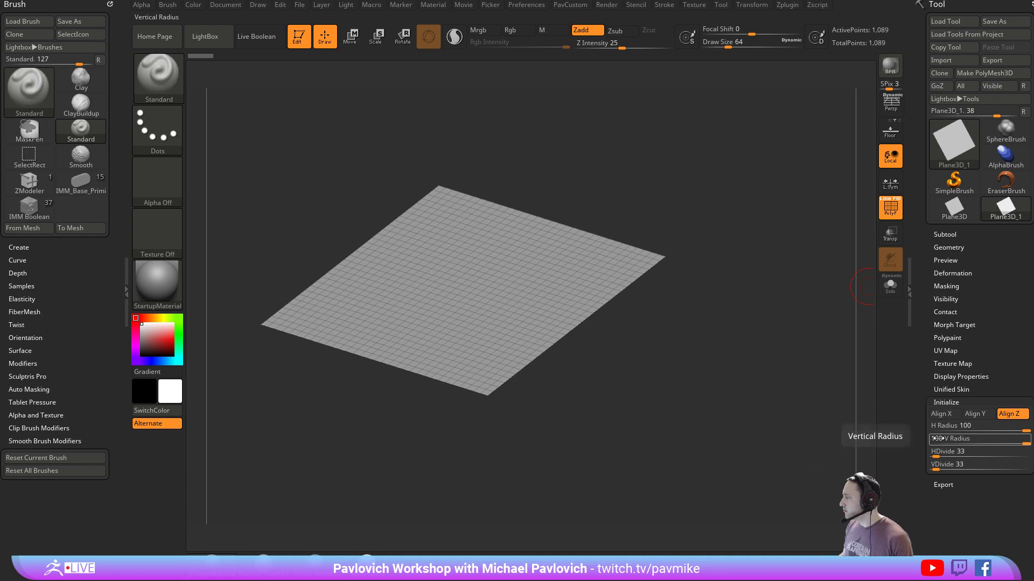
left_click(970, 73)
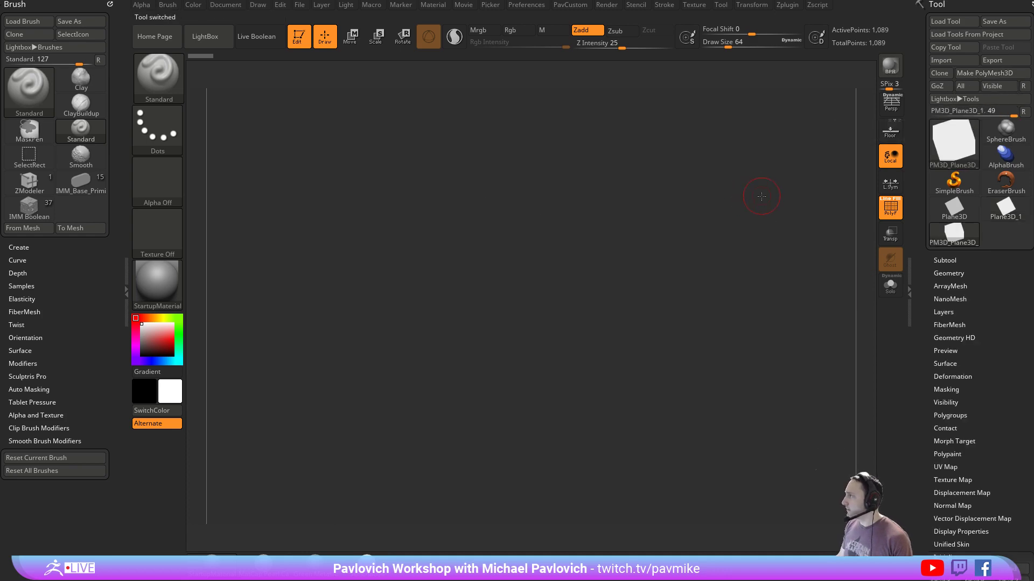
left_click_drag(789, 234, 819, 273)
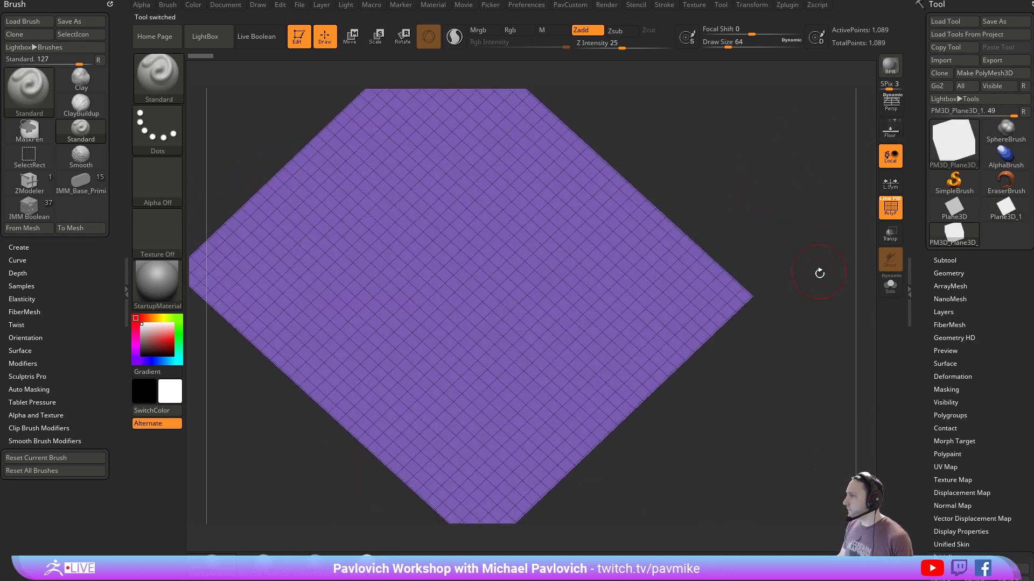
left_click_drag(380, 554, 767, 419)
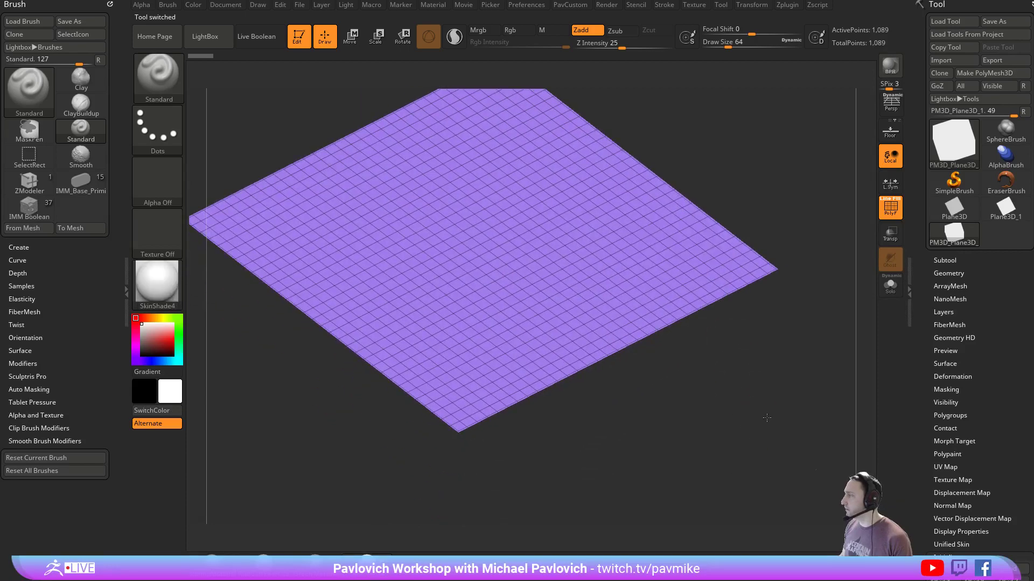
Reconstruct the plane's subdivisions three times down to a four-by-four grid and delete the higher levels
left_click(949, 274)
scroll(919, 311, "down", 3)
left_click(964, 260)
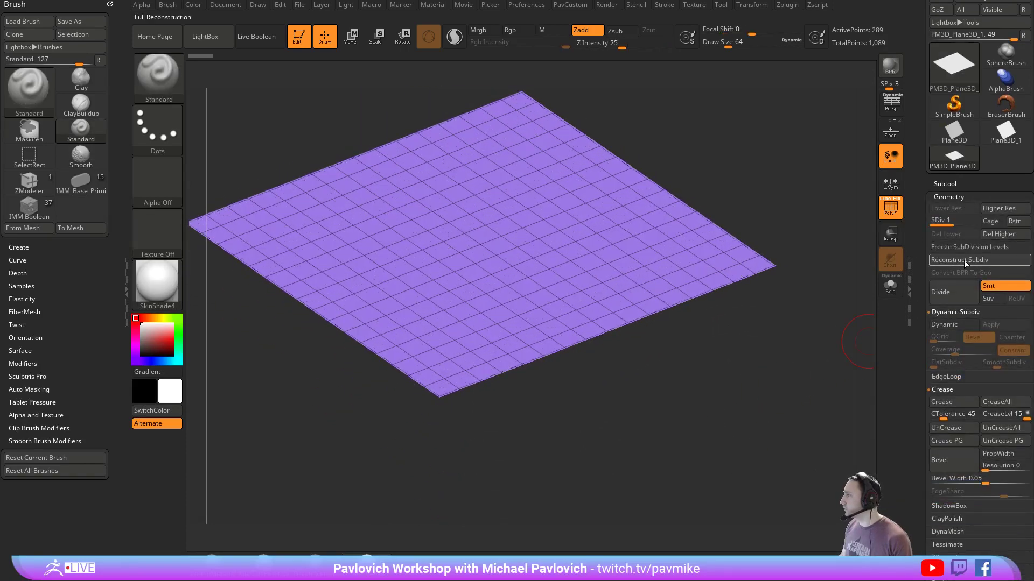
left_click(964, 260)
left_click(963, 260)
mouse_move(778, 357)
left_mouse_down()
mouse_move(809, 382)
mouse_move(789, 356)
mouse_move(815, 320)
left_mouse_up()
Activate the ZModeler brush and set its edge action to Extrude
key("b")
key("z")
key("m")
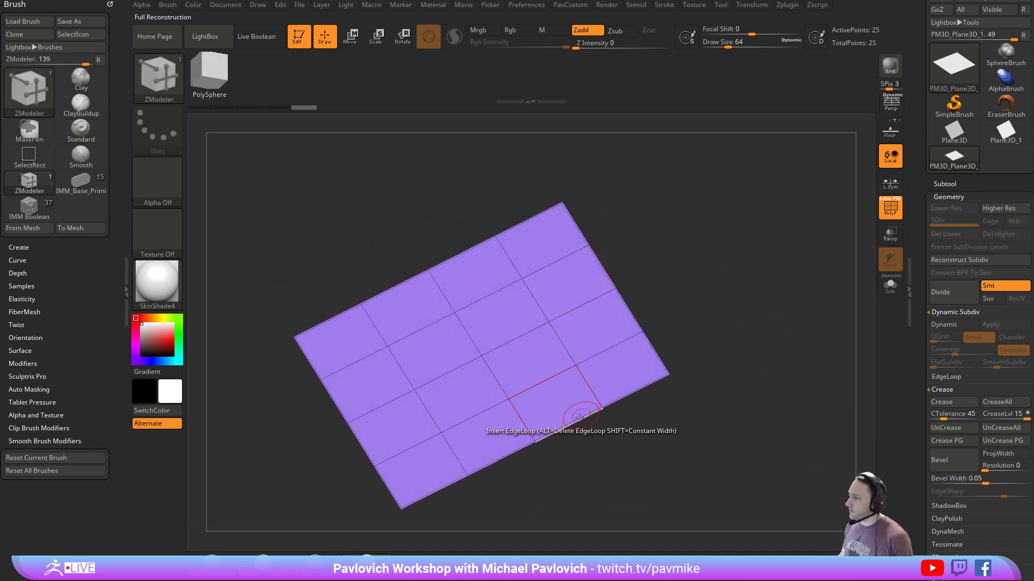
key("space")
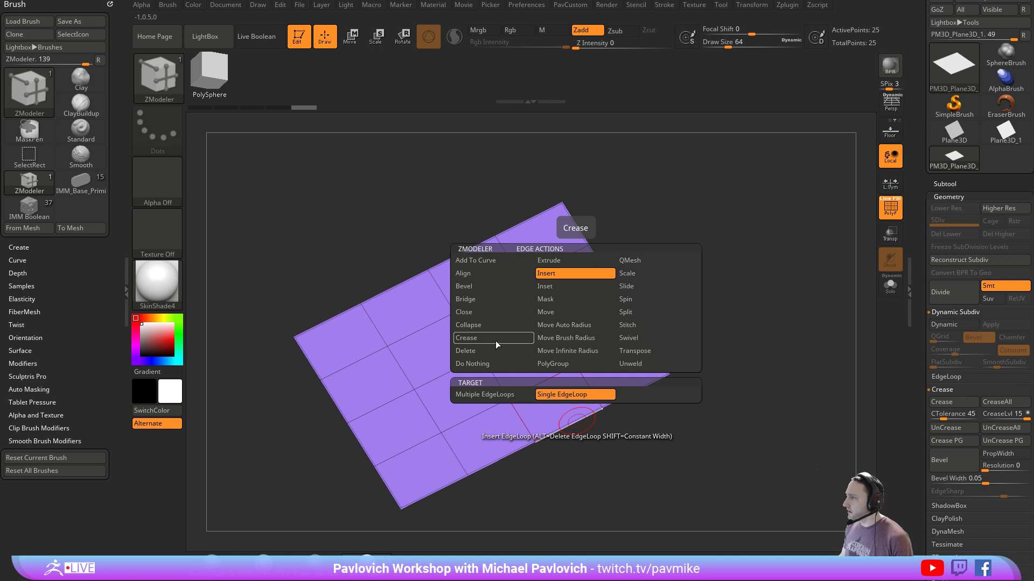
left_click_drag(720, 295, 725, 254, "alt")
left_click_drag(725, 254, 747, 263)
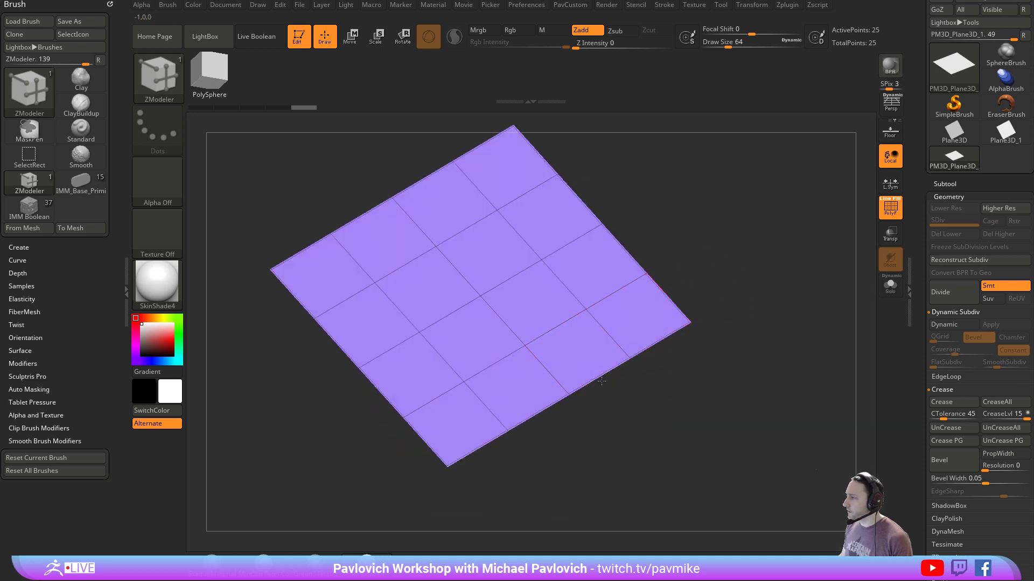
Extrude an edge near the plane's border upward twice, undoing each extrusion
left_click_drag(595, 371, 564, 341)
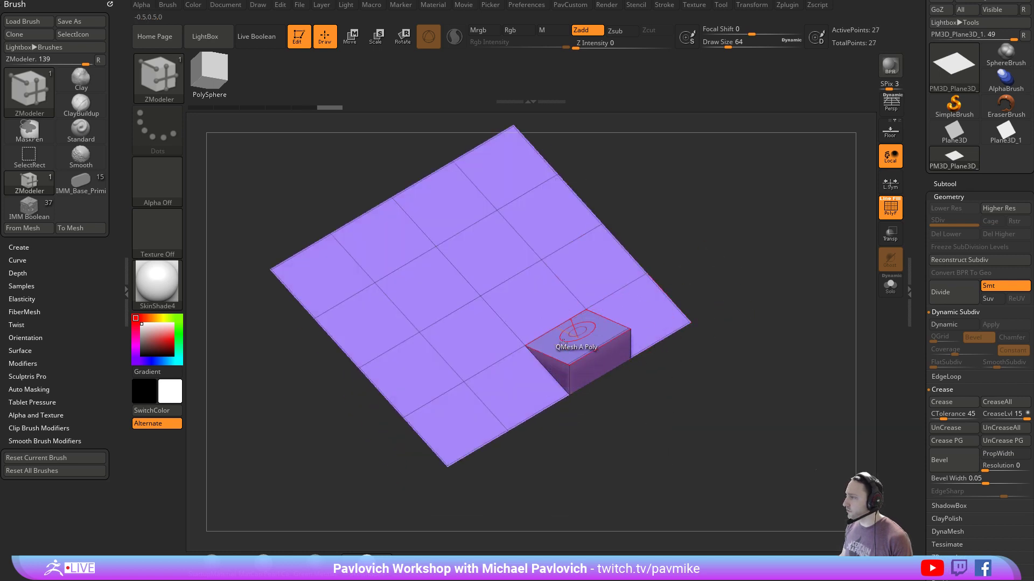
key("ctrl+z")
left_click_drag(668, 401, 665, 365)
left_click_drag(594, 381, 597, 355)
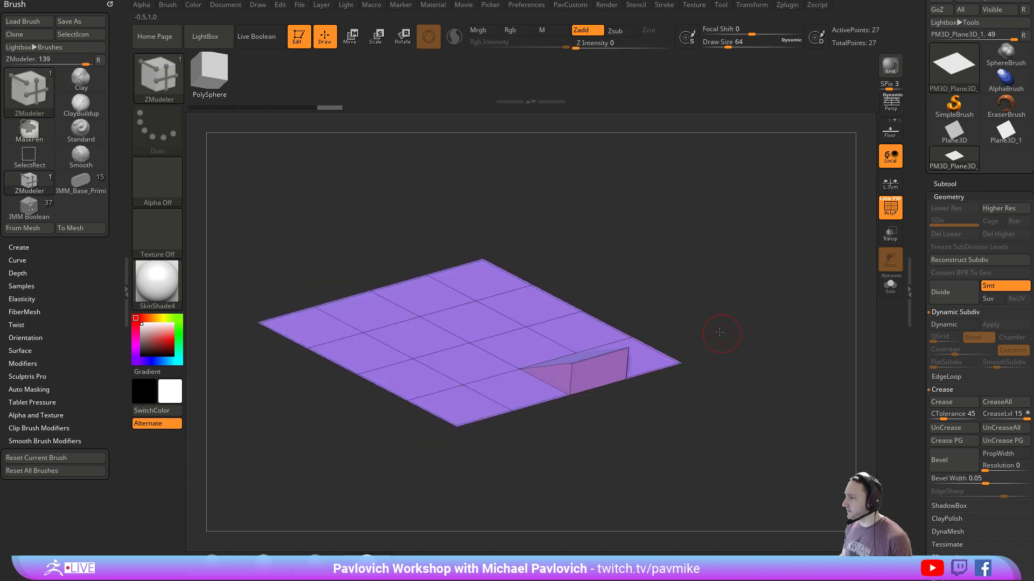
mouse_move(719, 332)
left_mouse_down()
mouse_move(750, 300)
mouse_move(734, 342)
left_mouse_up()
key("ctrl+z")
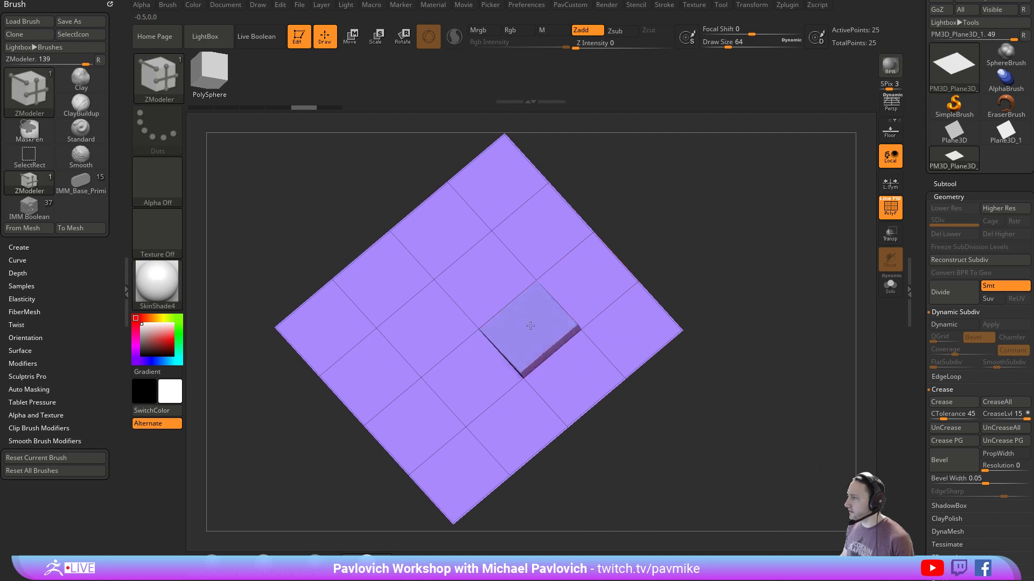
Try extruding edges in the middle of the plane and undo the extrusions
left_click_drag(530, 326, 548, 261)
left_click_drag(730, 352, 792, 191)
left_click_drag(798, 143, 553, 359)
left_click_drag(647, 335, 647, 332)
left_click_drag(720, 345, 724, 401)
key("ctrl+z")
left_click_drag(582, 242, 713, 286)
key("ctrl+z")
Delete the plane's higher subdivision levels and extrude two of its interior edges with ZModeler
left_click_drag(463, 295, 456, 266)
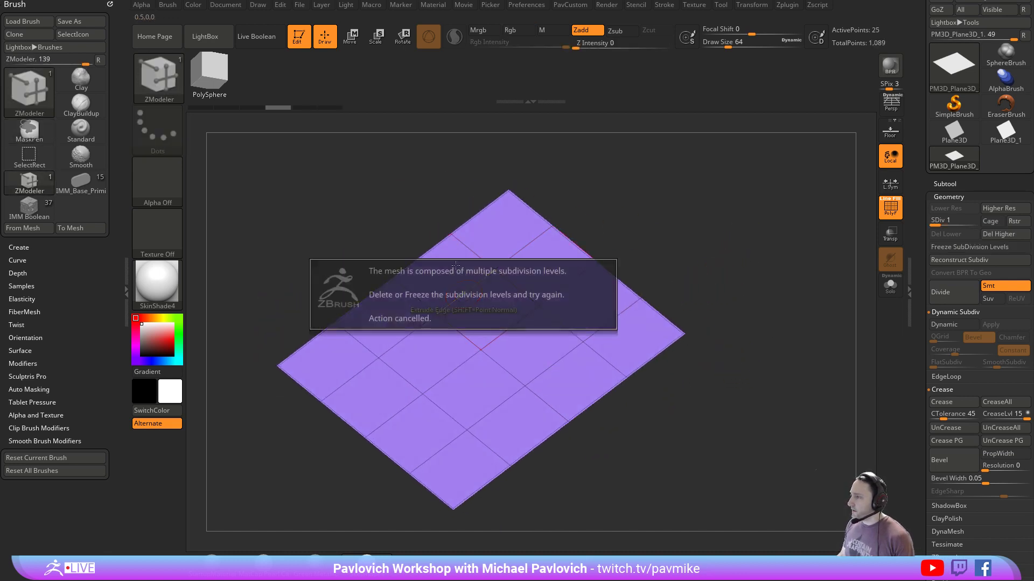
left_click(973, 246)
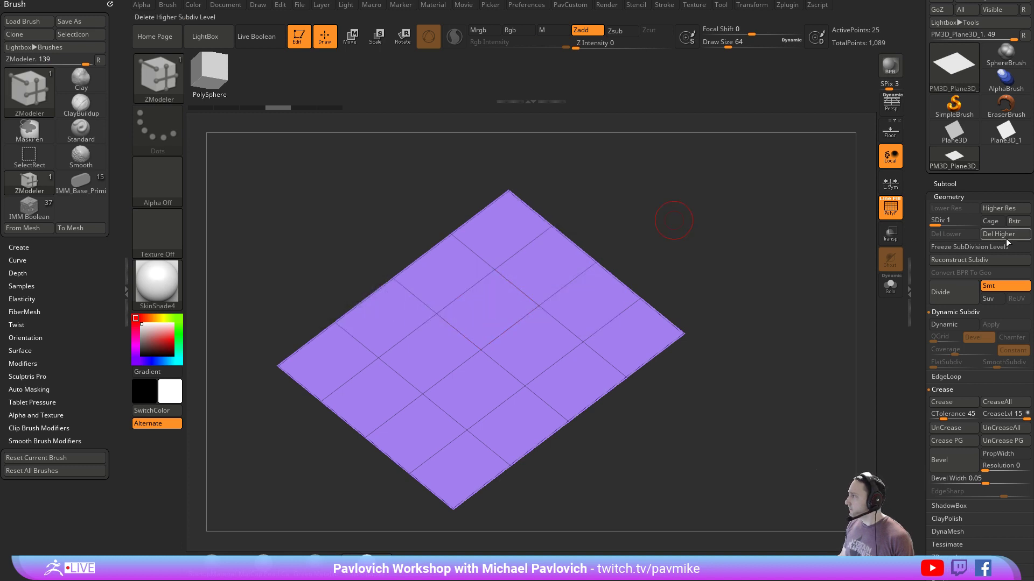
left_click_drag(461, 294, 512, 279)
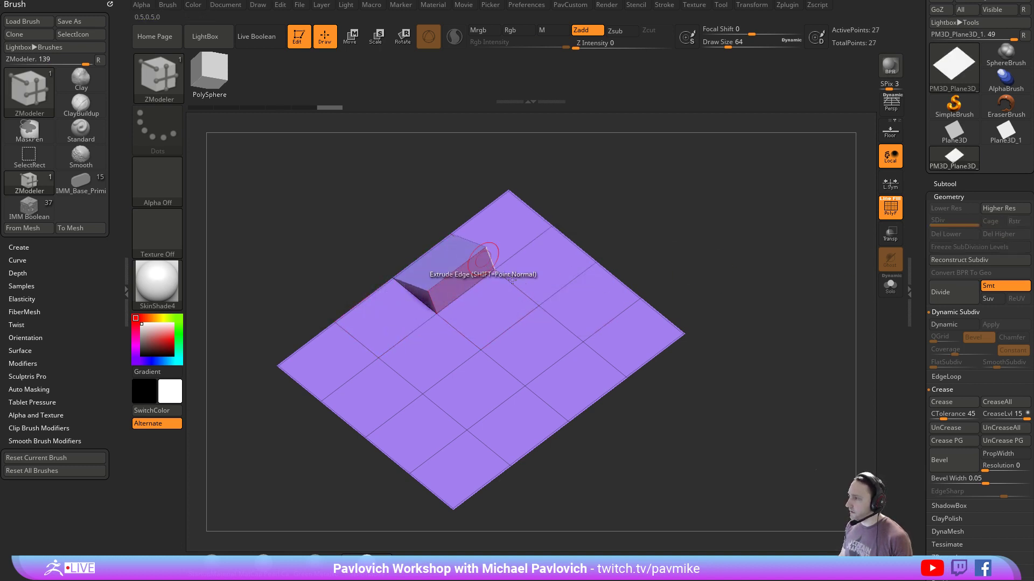
left_click_drag(509, 325, 563, 310)
mouse_move(700, 291)
left_mouse_down()
mouse_move(727, 256)
mouse_move(726, 288)
mouse_move(699, 282)
left_mouse_up()
Try another edge extrusion and undo all edge extrusions back to the flat plane
key("ctrl+z")
key("space")
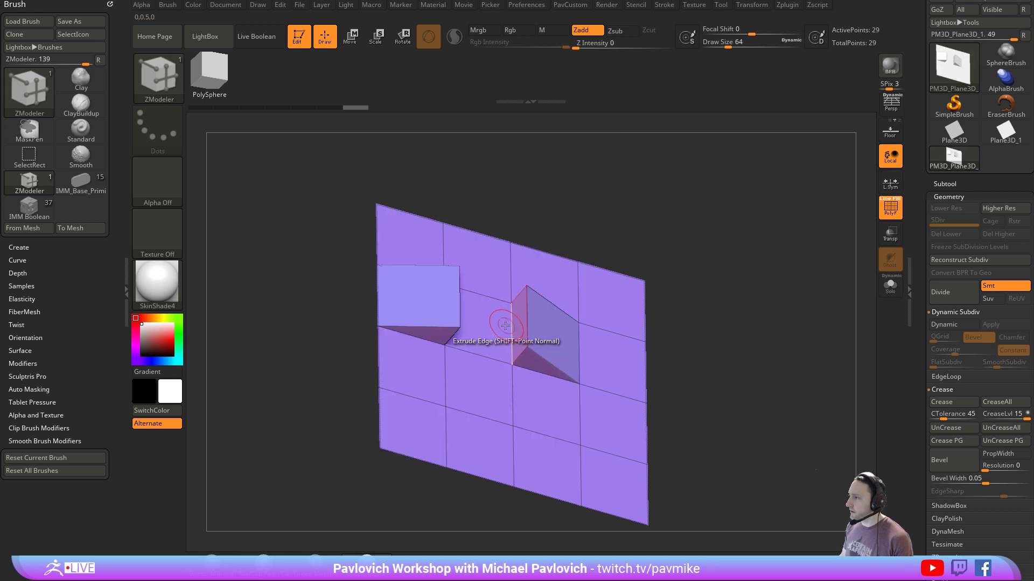
mouse_move(521, 292)
left_mouse_down()
mouse_move(513, 308)
mouse_move(522, 302)
left_mouse_up()
left_click_drag(731, 314, 813, 253)
left_click_drag(738, 246, 747, 269)
key("ctrl+z")
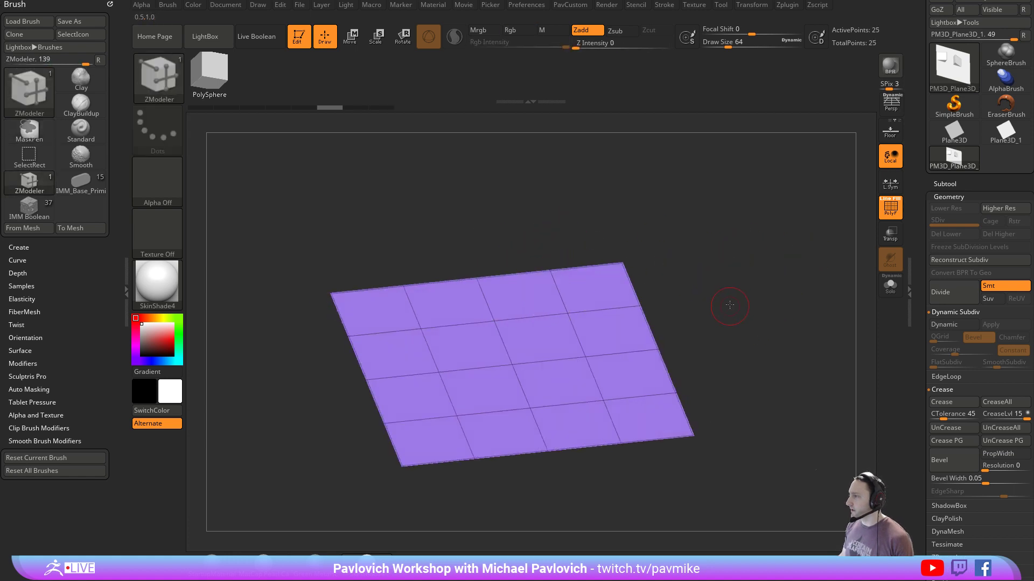
Set the polygon QMesh target to Polygroup All and pull the flat plane into a thin slab
mouse_move(730, 302)
left_mouse_down()
mouse_move(682, 276)
mouse_move(759, 303)
left_mouse_up()
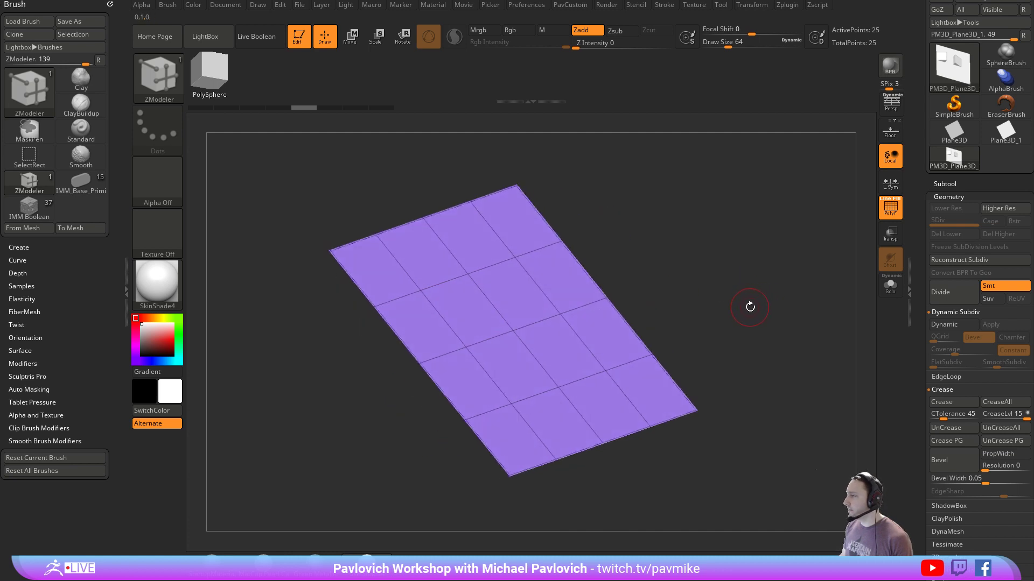
left_click_drag(744, 338, 768, 315)
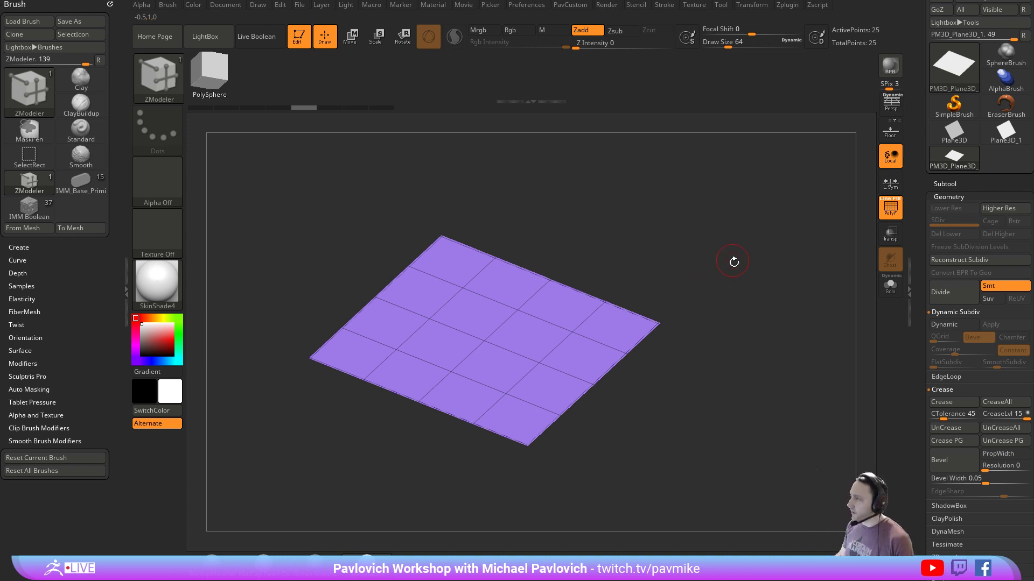
left_click_drag(733, 262, 563, 242)
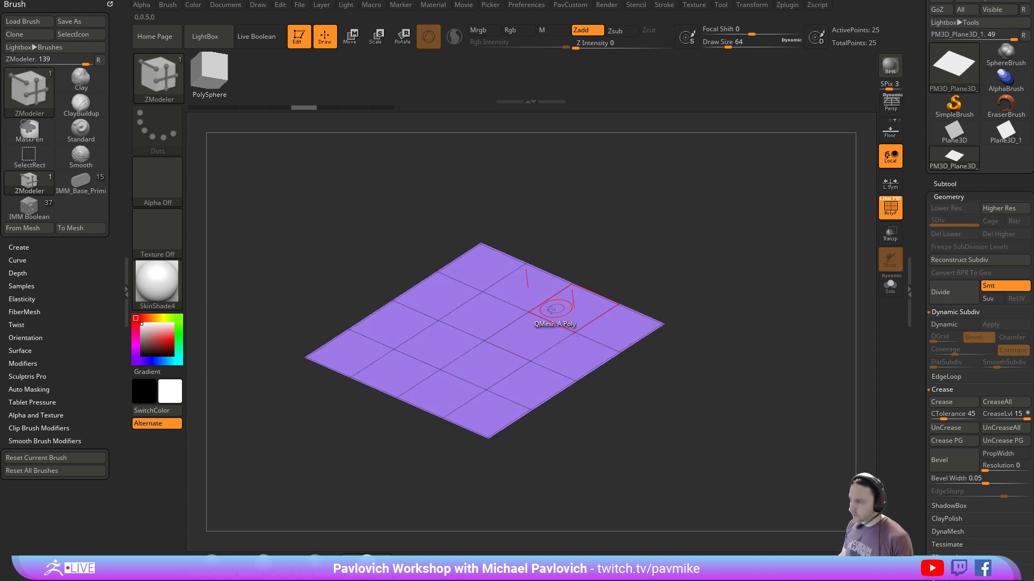
left_click_drag(728, 297, 790, 347)
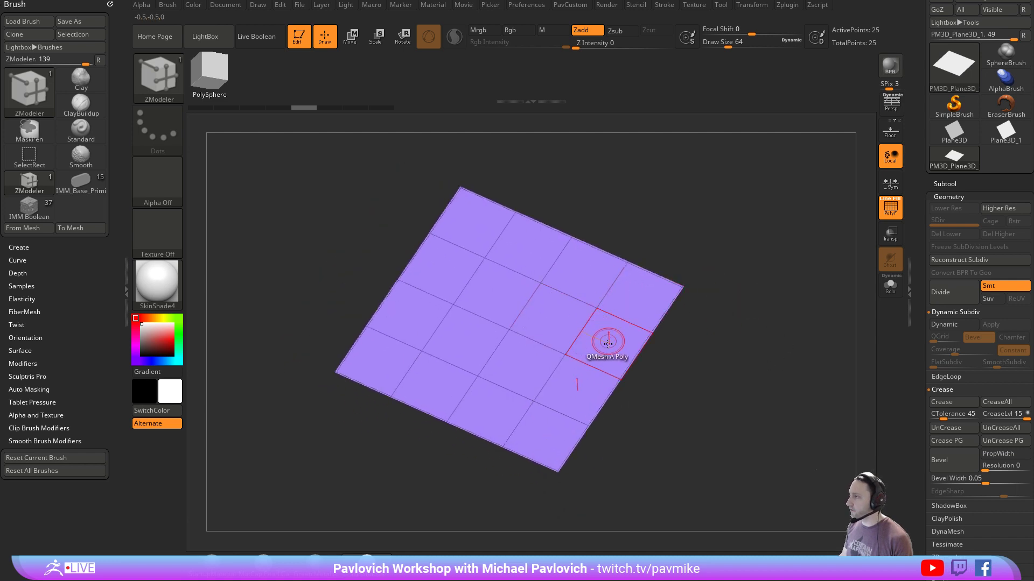
key("space")
left_click(721, 284)
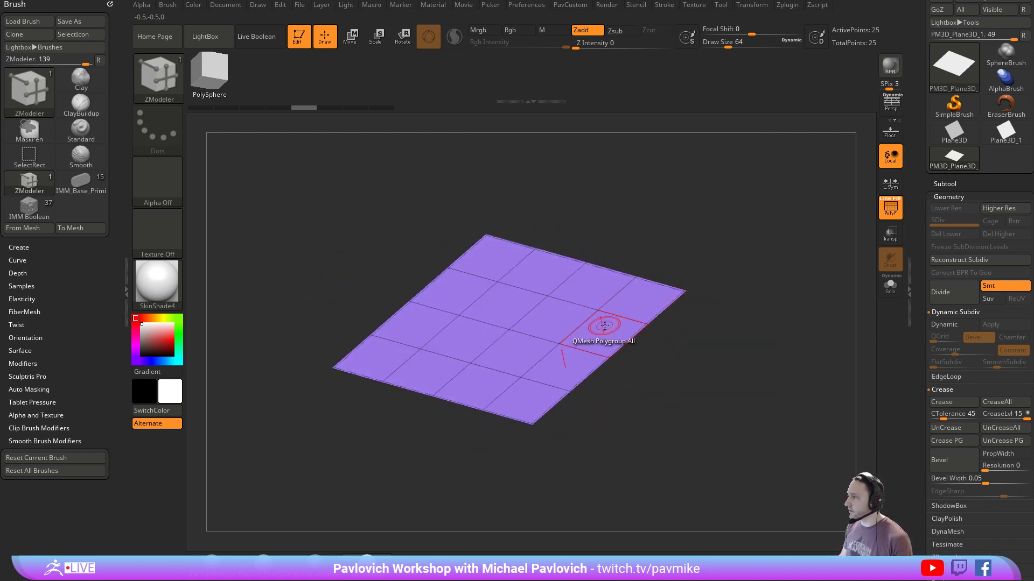
left_click_drag(605, 325, 607, 316)
mouse_move(705, 323)
left_mouse_down()
mouse_move(770, 293)
mouse_move(780, 341)
left_mouse_up()
Set the Draw Size to 33, mark the two outer polygons on one side of the slab and QMesh them outward
key("s")
left_click(769, 340)
left_click(676, 315, "alt")
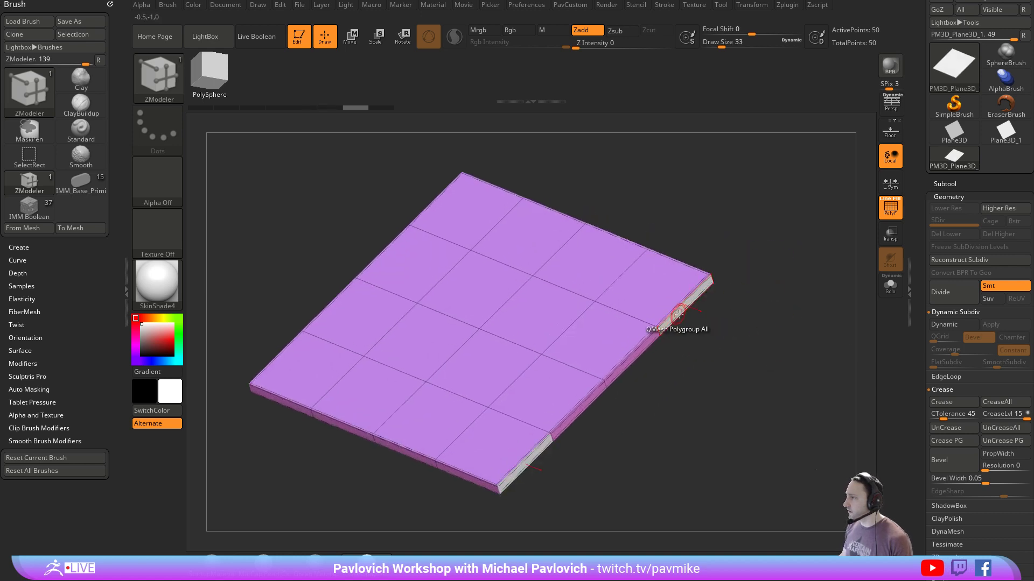
left_click_drag(678, 314, 657, 296)
Set the polygon action to Delete for a single poly and remove the end faces of the two stubs
key("space")
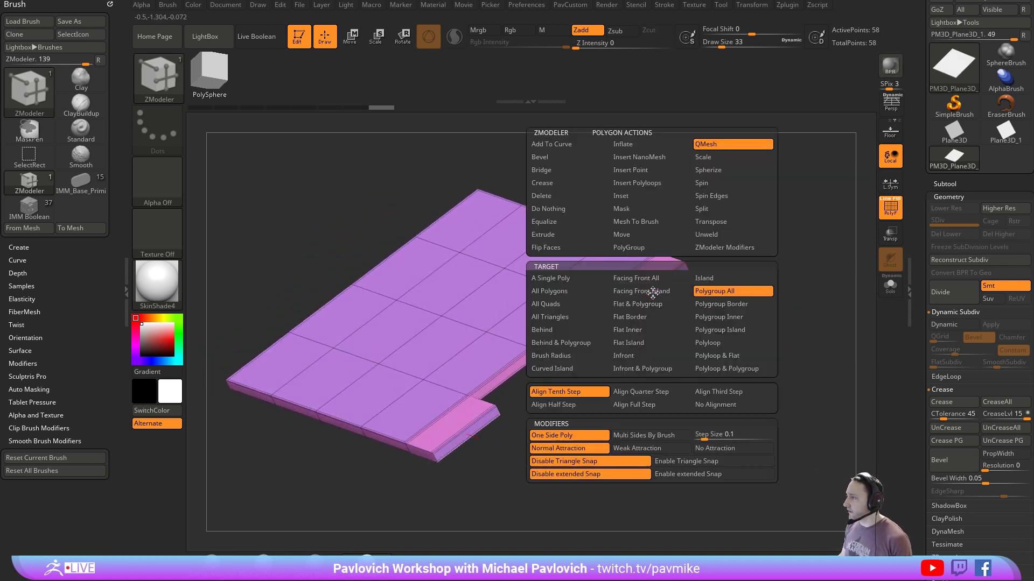
left_click(563, 197)
left_click(653, 296)
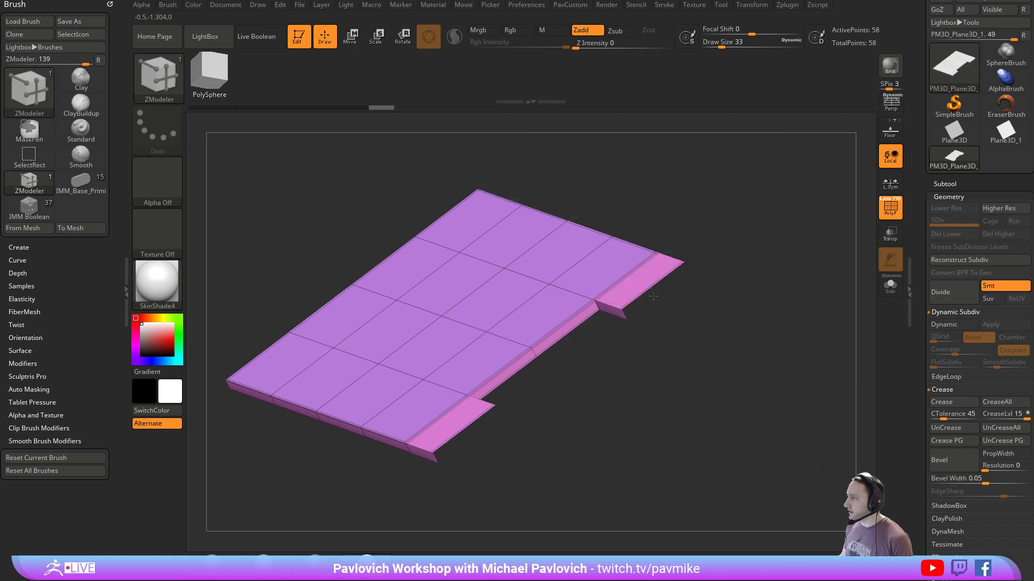
Bridge the open ends of the two stubs with the edge action Bridge Two Holes, shaped into a wide arc
key("space")
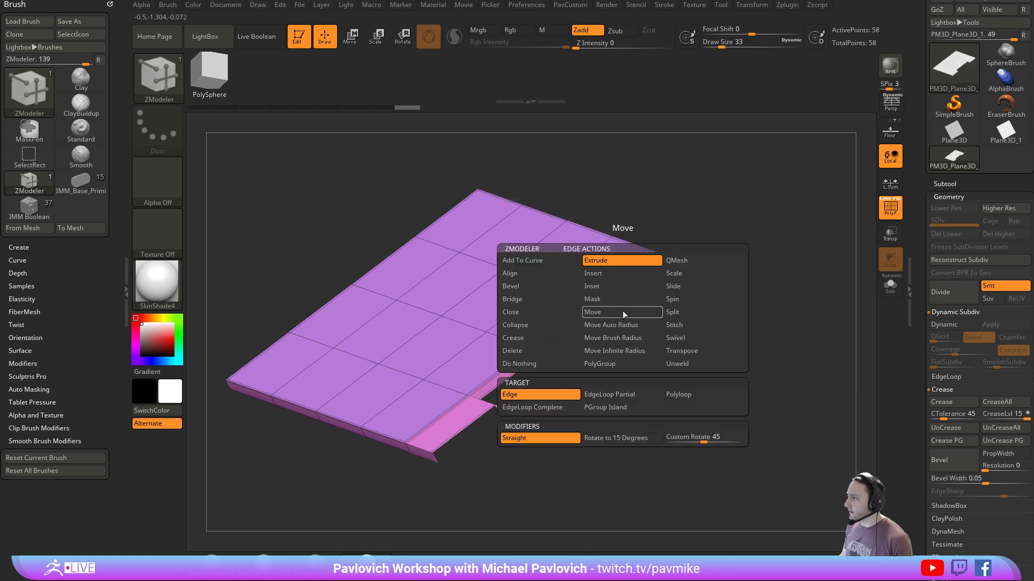
left_click(533, 290)
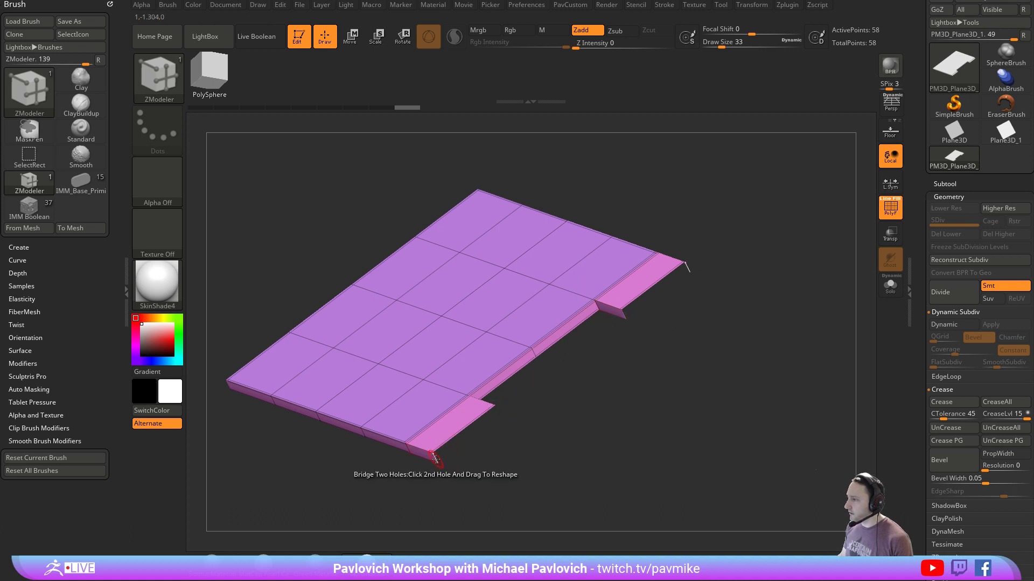
left_click_drag(435, 459, 561, 425)
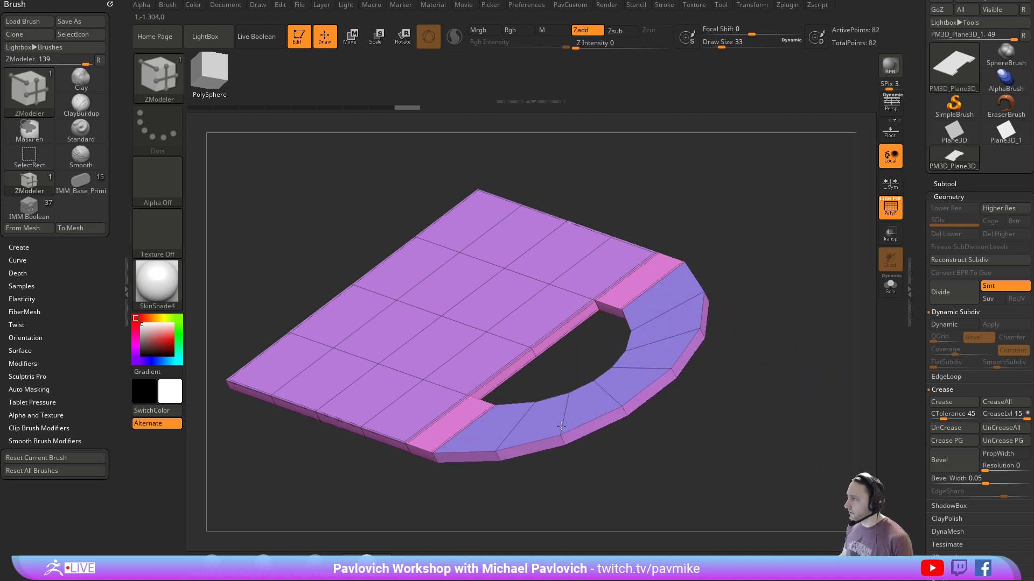
Raise a row of three top polygons along each of two opposite slab edges with QMesh, and undo the extrusion
left_click_drag(736, 461, 589, 277)
key("space")
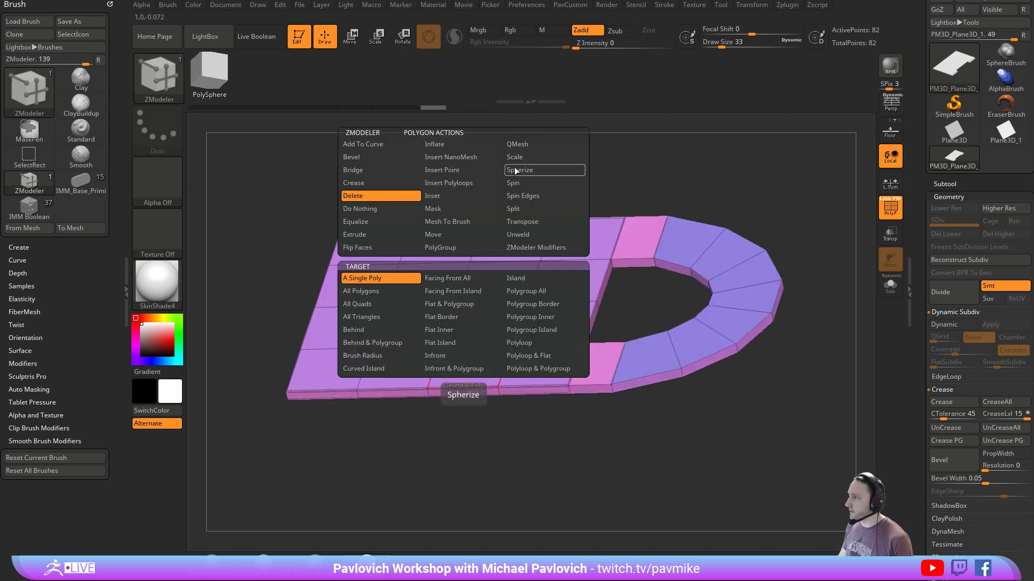
left_click(517, 144)
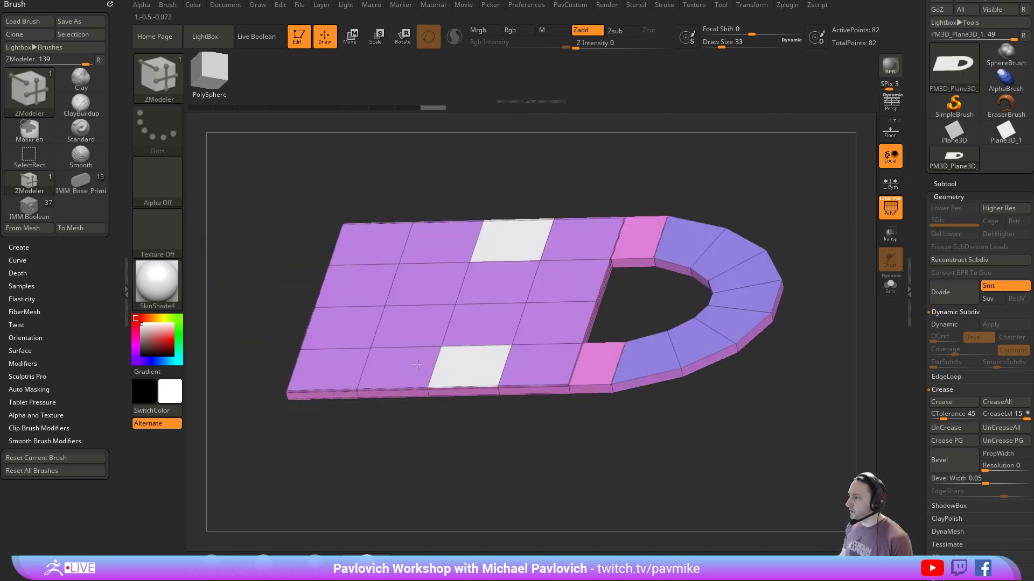
left_click_drag(388, 365, 386, 334)
left_click_drag(409, 463, 434, 453)
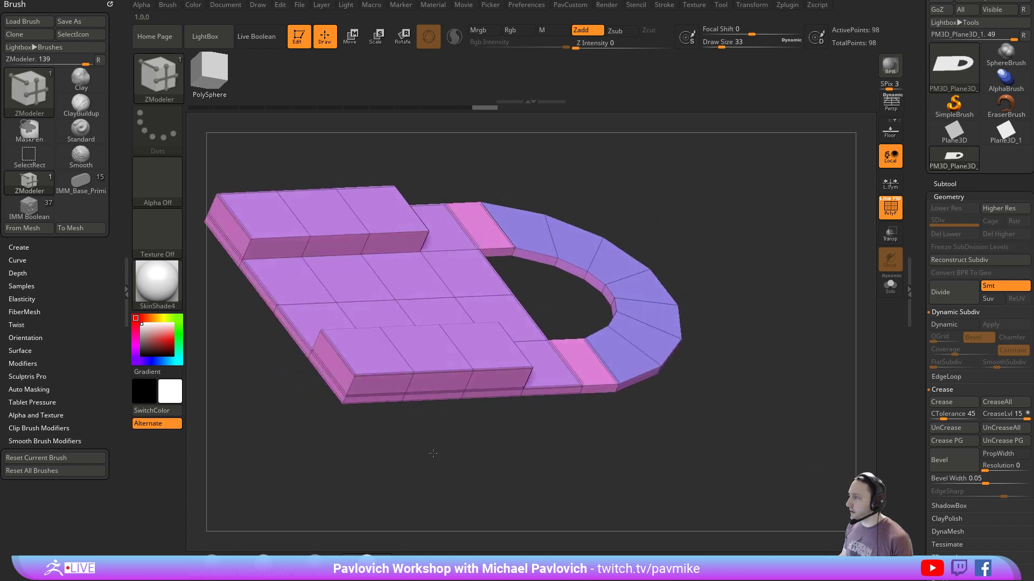
key("ctrl+z")
mouse_move(539, 458)
left_mouse_down()
mouse_move(607, 464)
mouse_move(672, 391)
mouse_move(623, 435)
mouse_move(516, 437)
mouse_move(583, 385)
mouse_move(704, 389)
mouse_move(705, 318)
mouse_move(738, 261)
mouse_move(738, 408)
mouse_move(777, 354)
mouse_move(763, 372)
left_mouse_up()
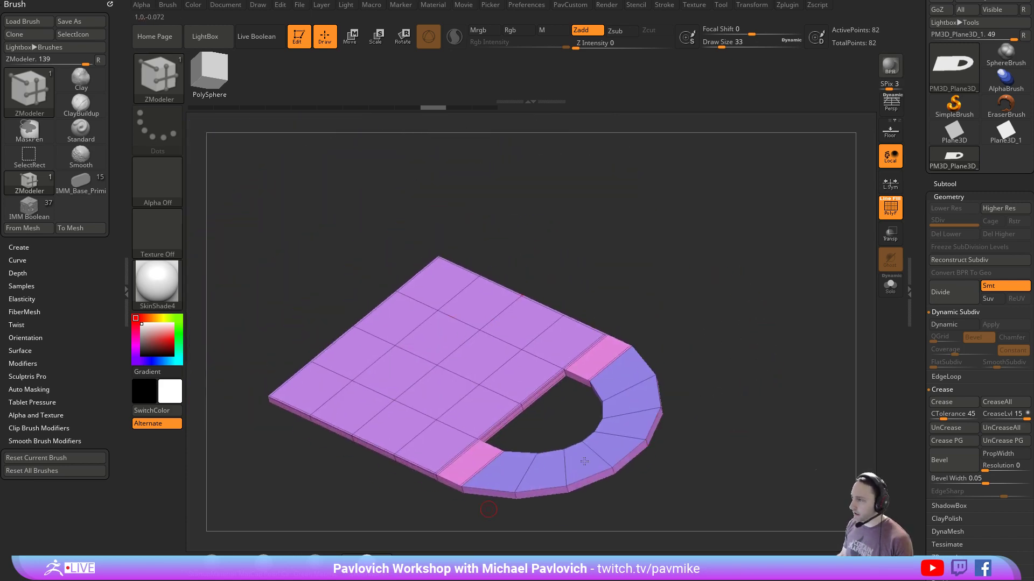
Group the slab's faces with Groups By Normals, isolate the top face's polygroup and delete the hidden geometry
left_click_drag(719, 331, 750, 325)
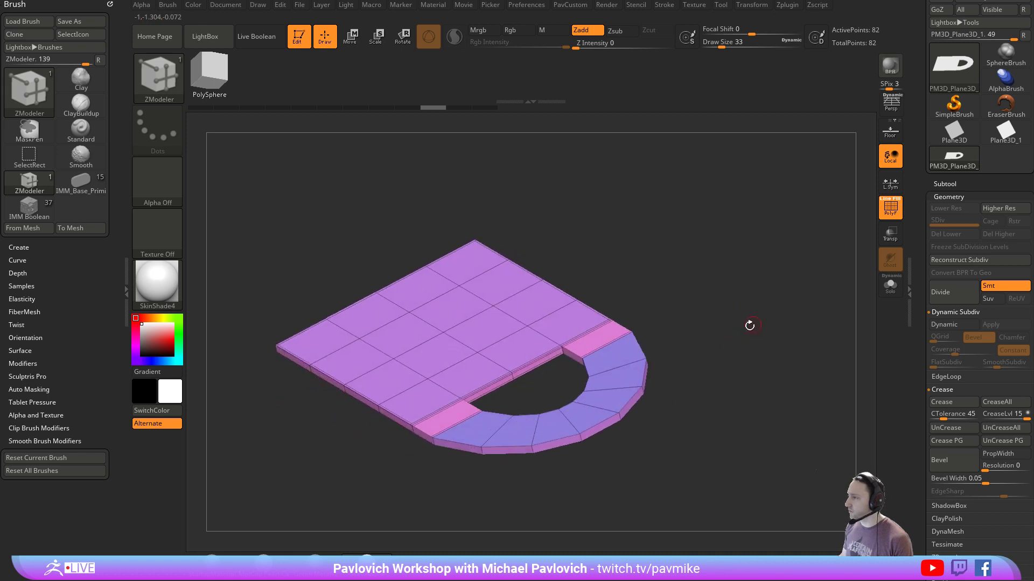
key("2")
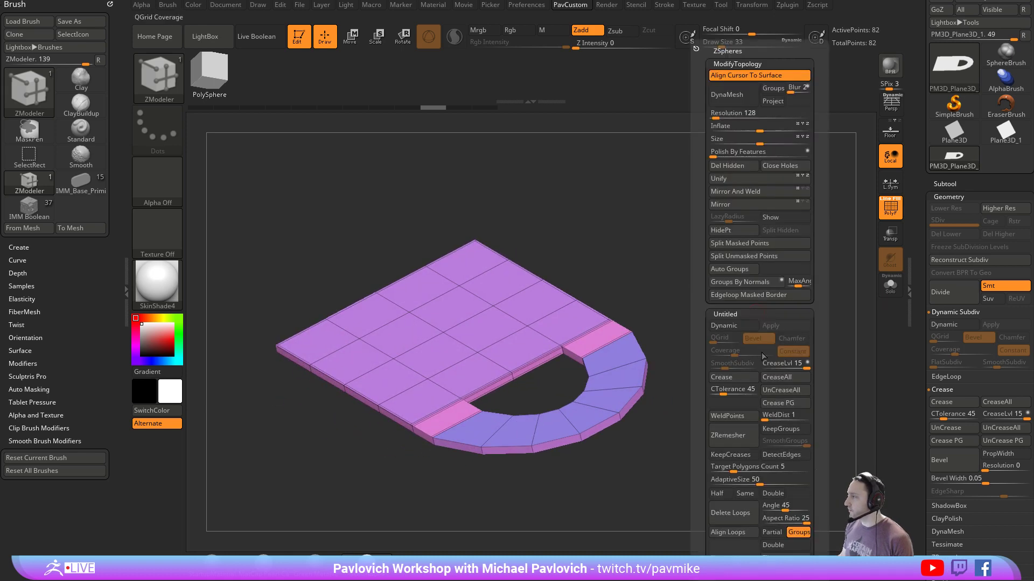
left_click(731, 282)
left_click(529, 325, "ctrl+shift")
key("2")
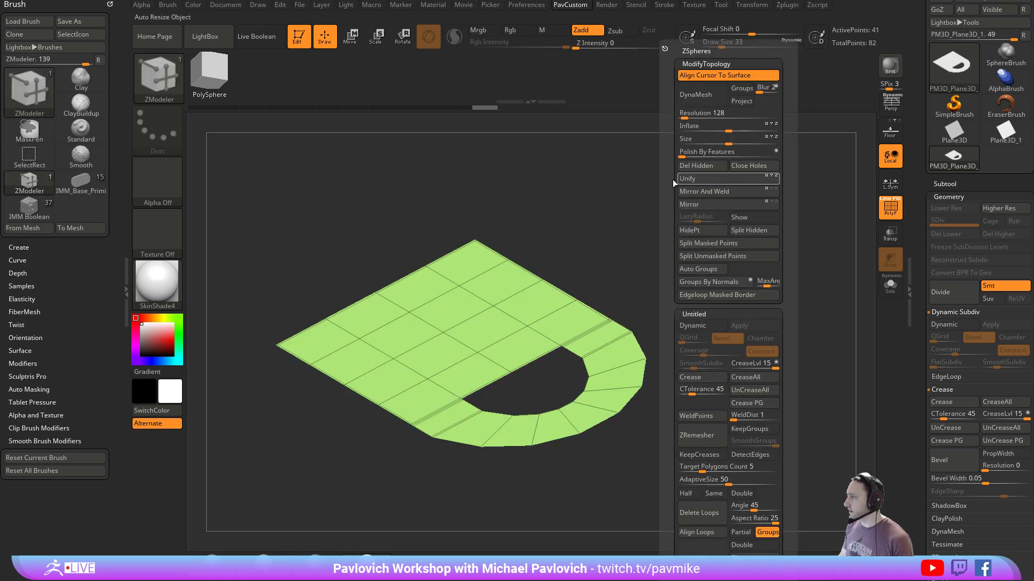
left_click(697, 167)
Thicken the flat D-shaped sheet back into a slab with the QMesh polygon action on Polygroup All
left_click_drag(554, 300, 726, 302)
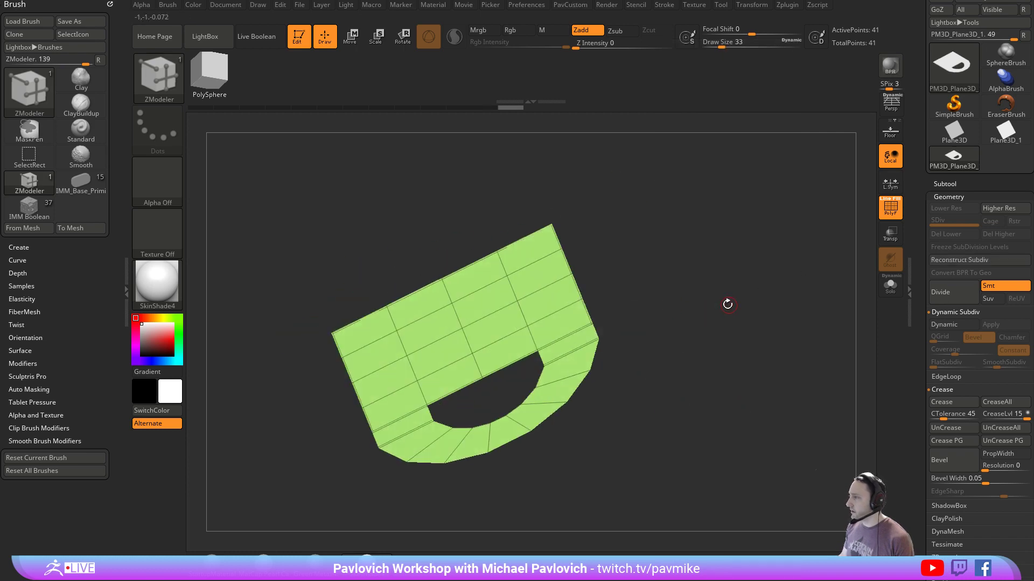
key("2")
left_click_drag(623, 431, 656, 381)
key("space")
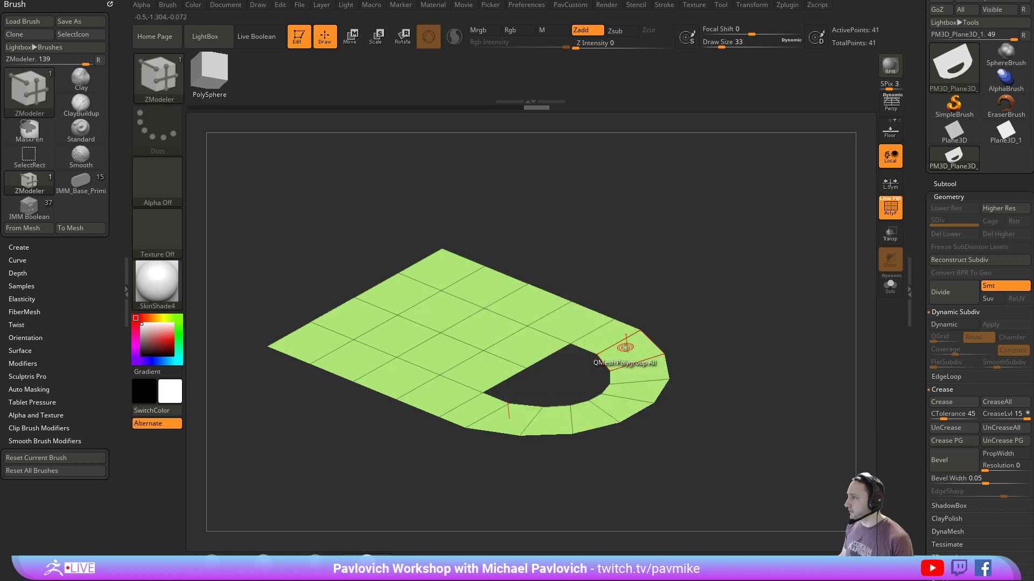
left_click_drag(624, 343, 626, 326)
key("ctrl+z")
left_click_drag(650, 386, 670, 379)
Flip the slab's surface normals in the Display Properties
left_click_drag(907, 250, 924, 168)
left_click(961, 327)
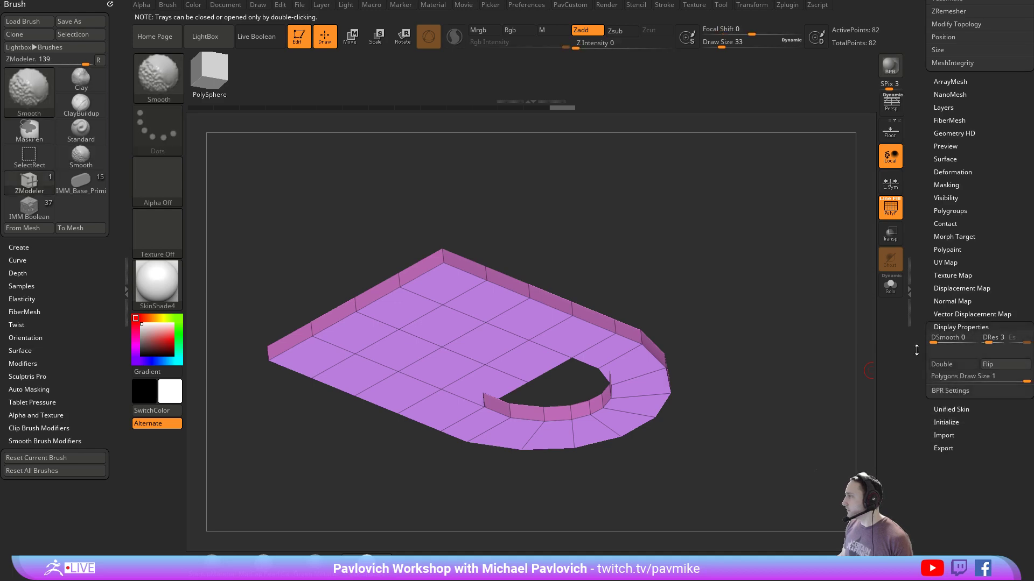
left_click(991, 365)
left_click_drag(752, 423, 793, 376)
Try extending the slab's side walls with QMesh Polygroup All and raising the new rim, and undo both extrusions
key("space")
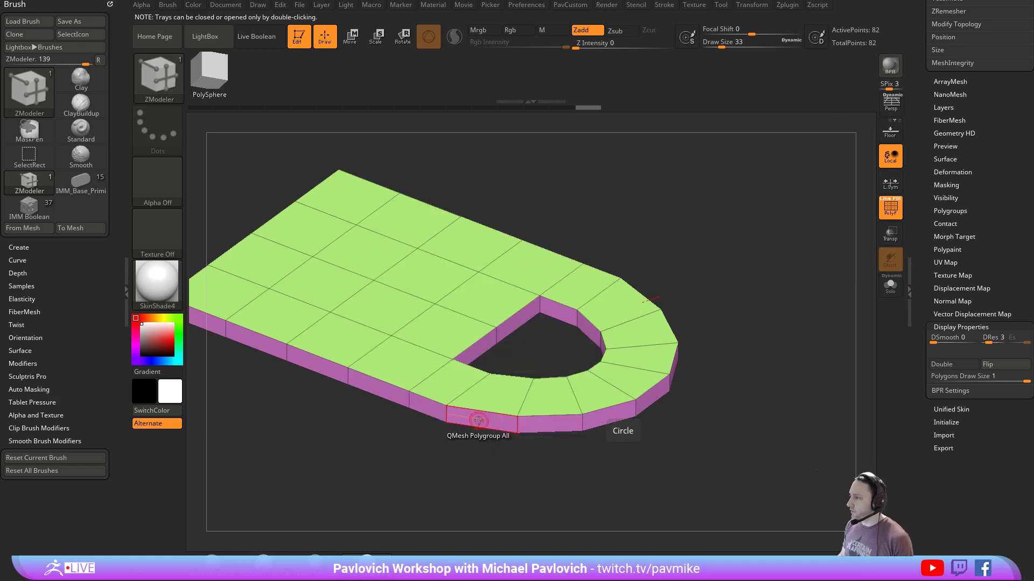
key("space")
left_click(624, 408)
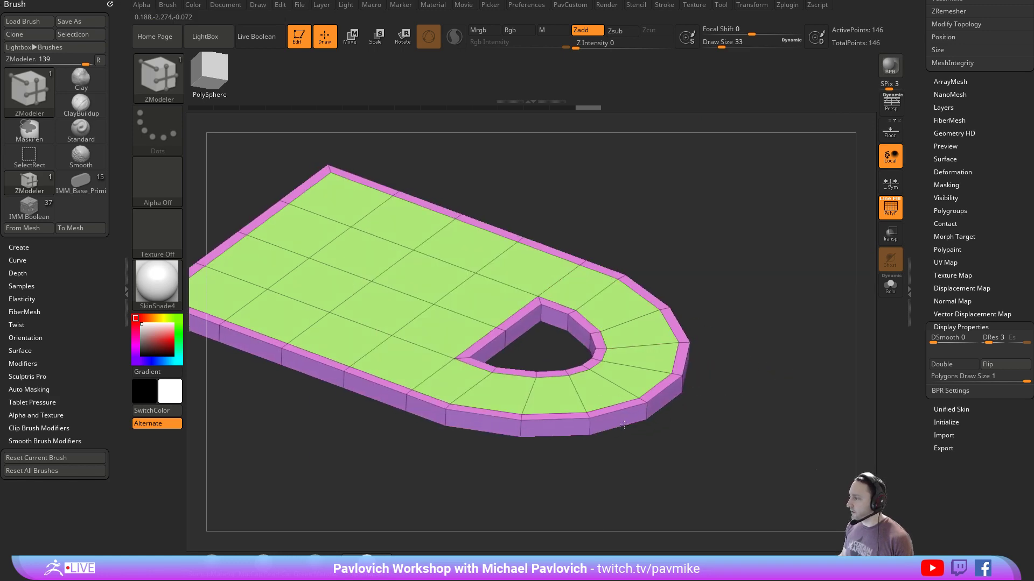
left_click_drag(620, 405, 641, 379)
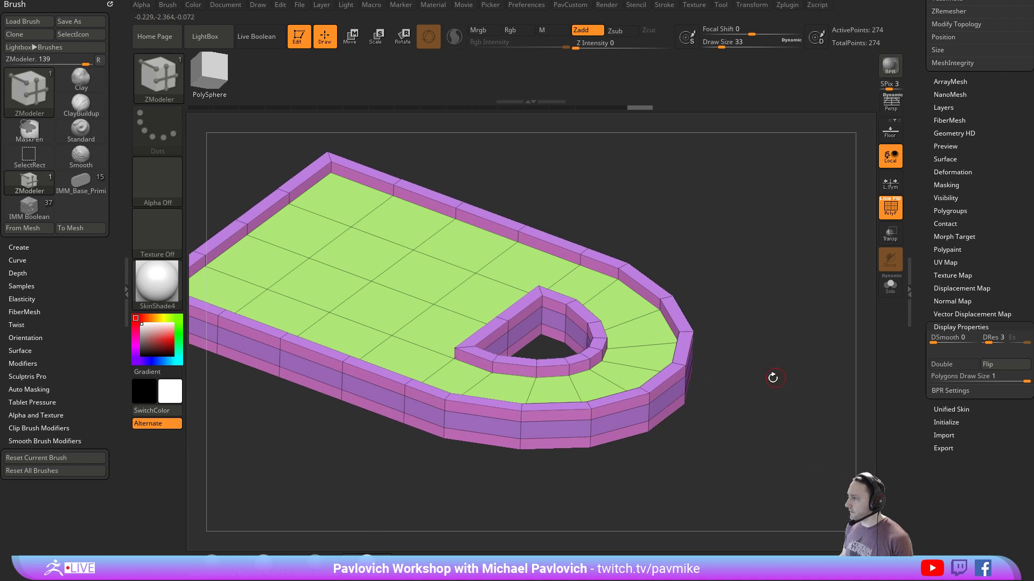
key("ctrl+z")
key("ctrl+z")
Set the polygon action to Inset with Polygroup All and Inset Region, and inset the slab's top face
key("space")
left_click(572, 196)
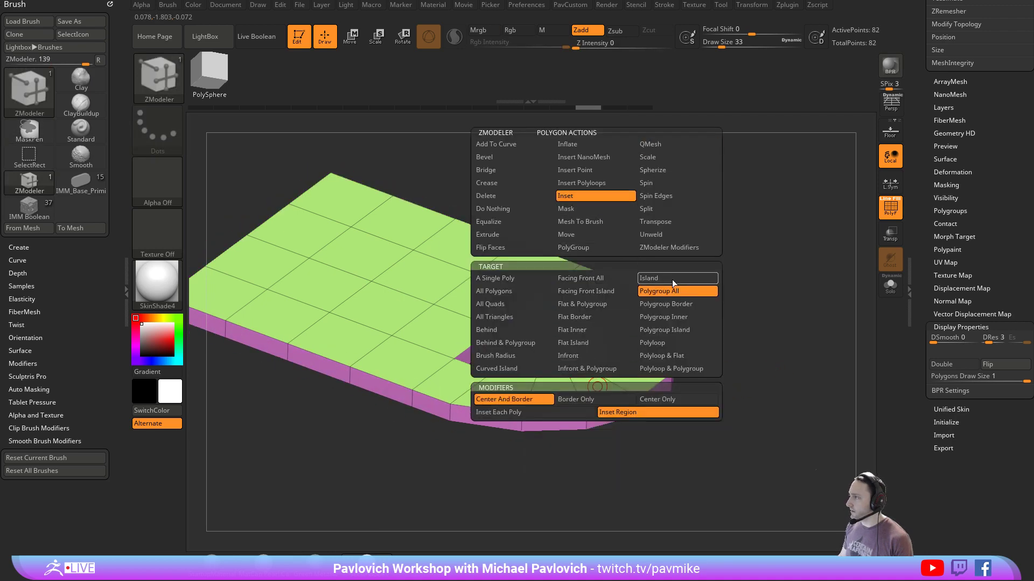
left_click(592, 388)
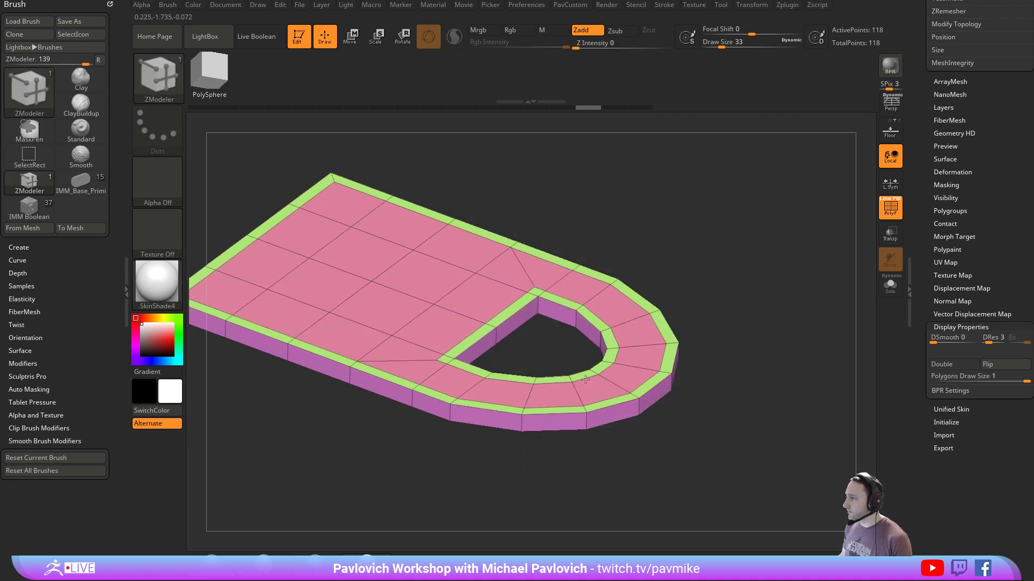
Try sinking the inset top region into the slab with QMesh, and undo both the extrusion and the inset
key("space")
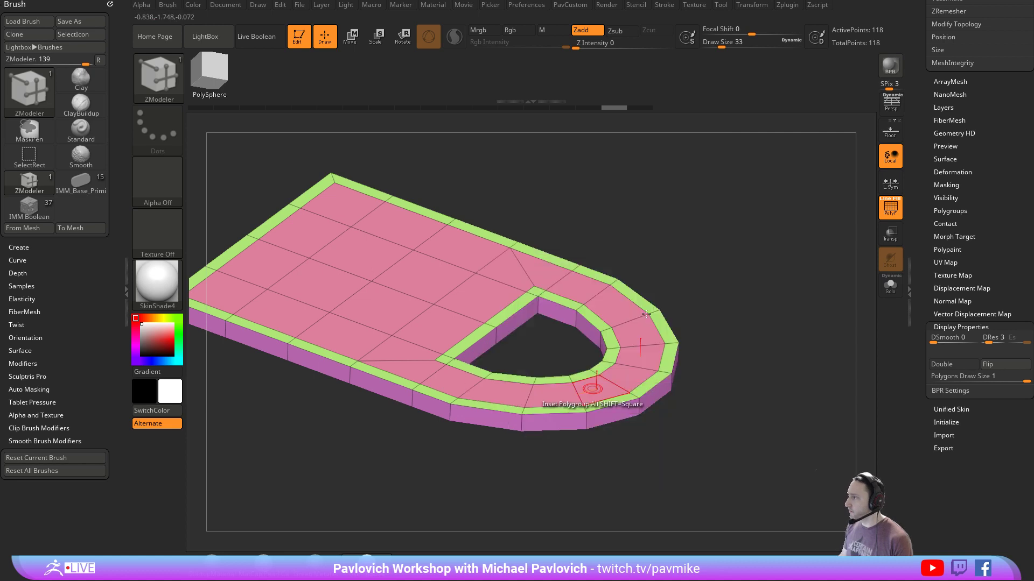
mouse_move(590, 392)
left_mouse_down()
mouse_move(594, 378)
mouse_move(595, 403)
left_mouse_up()
key("ctrl+z")
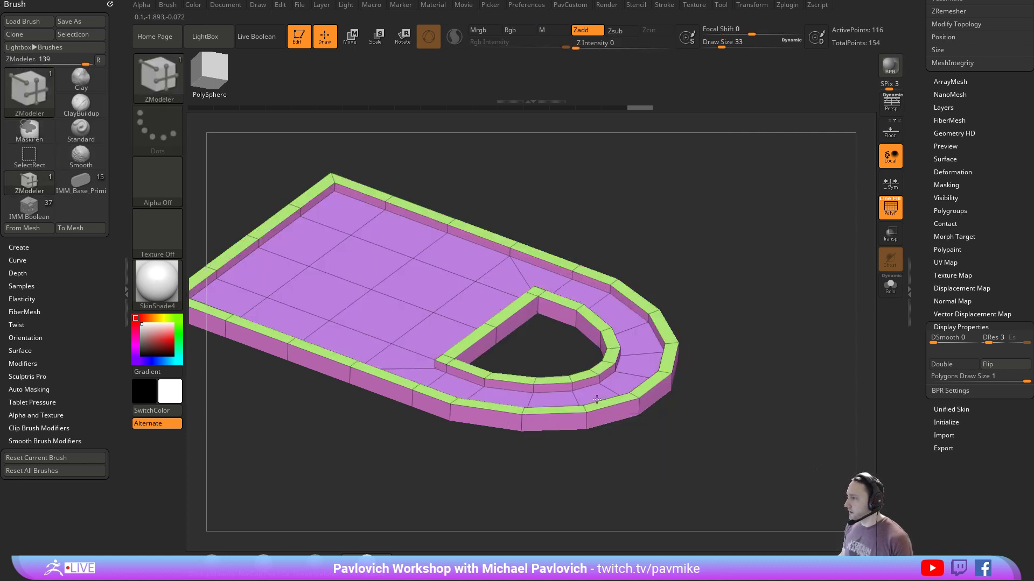
left_click_drag(743, 363, 792, 349)
key("ctrl+z")
right_click_drag(791, 349, 768, 386, "ctrl")
key("ctrl+z")
Inset the slab's top and bottom polygroups with Inset, Polygroup All
key("space")
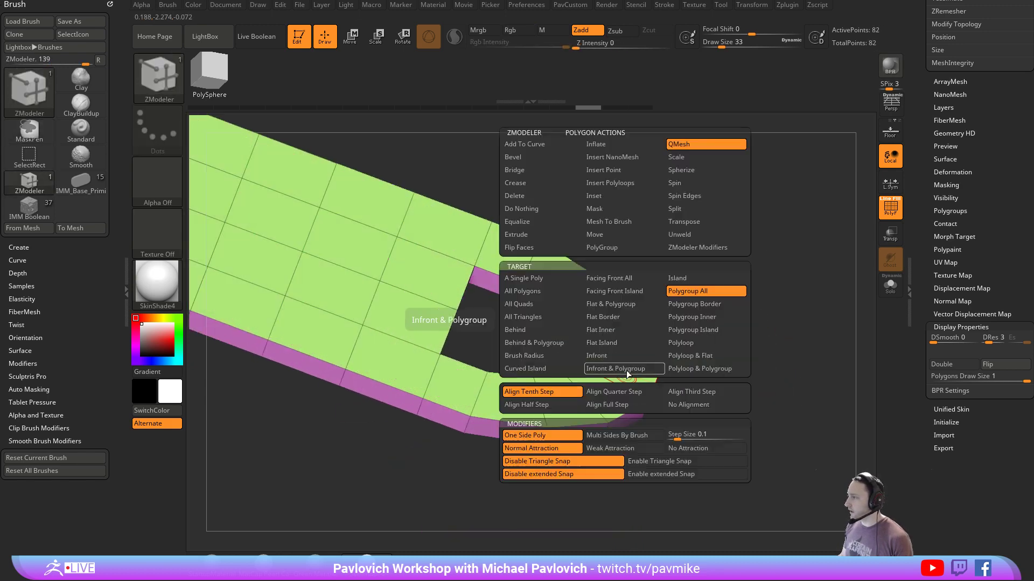
key("space")
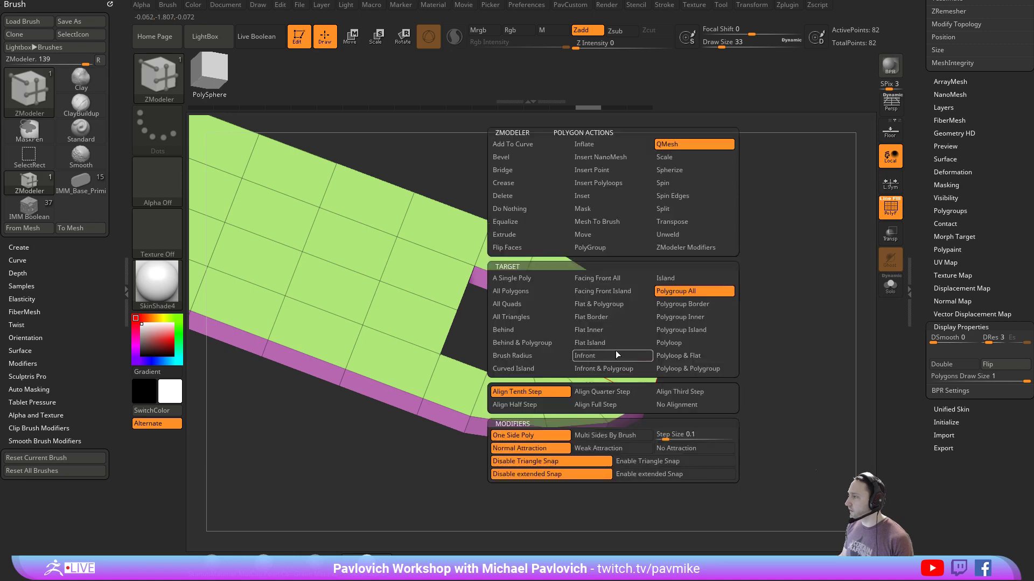
left_click(594, 196)
left_click_drag(625, 371, 618, 358)
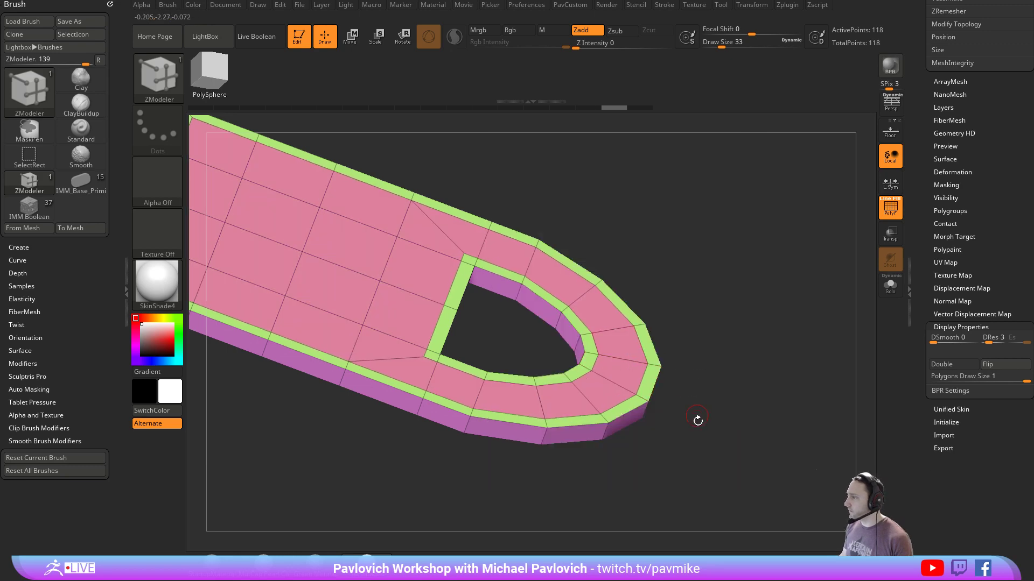
left_click_drag(698, 420, 694, 301)
left_click(619, 322)
left_click_drag(714, 252, 619, 356)
Try punching the inset region through the slab with QMesh, and undo back to the slab without insets
key("space")
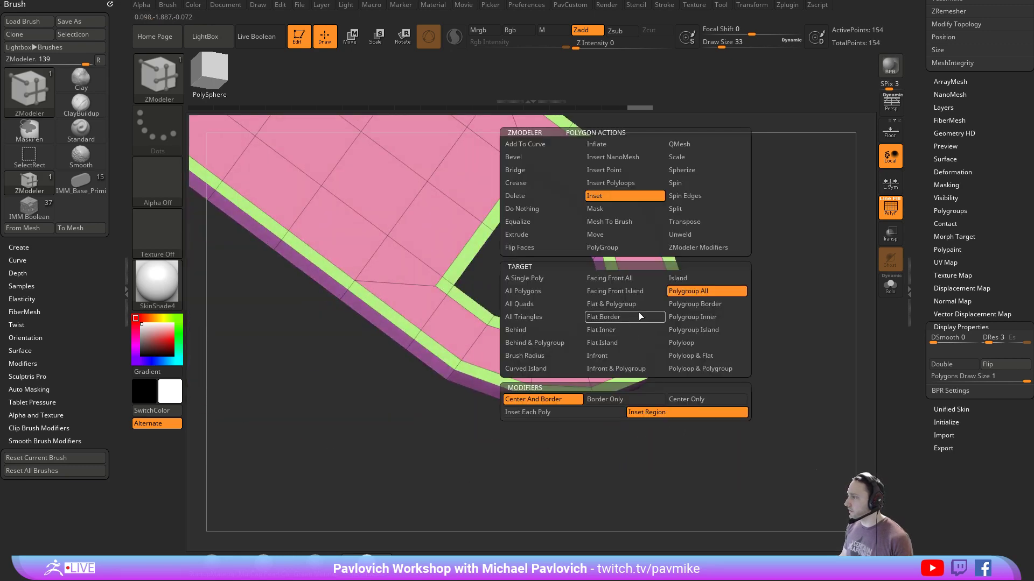
left_click(683, 147)
left_click_drag(738, 335, 700, 323)
left_click_drag(641, 334, 633, 452)
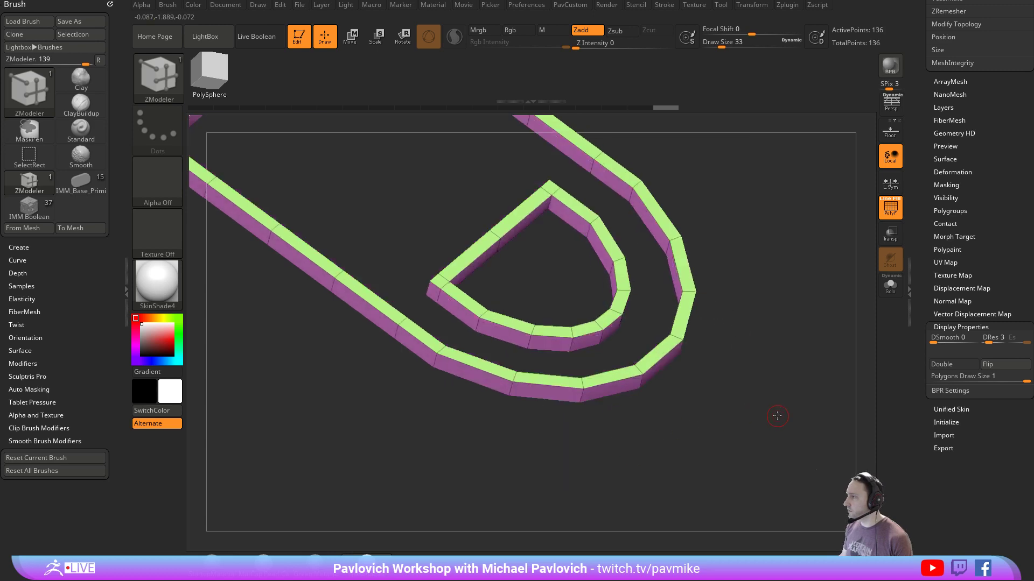
left_click_drag(773, 418, 796, 358)
key("ctrl+z")
left_click_drag(782, 300, 814, 289, "alt")
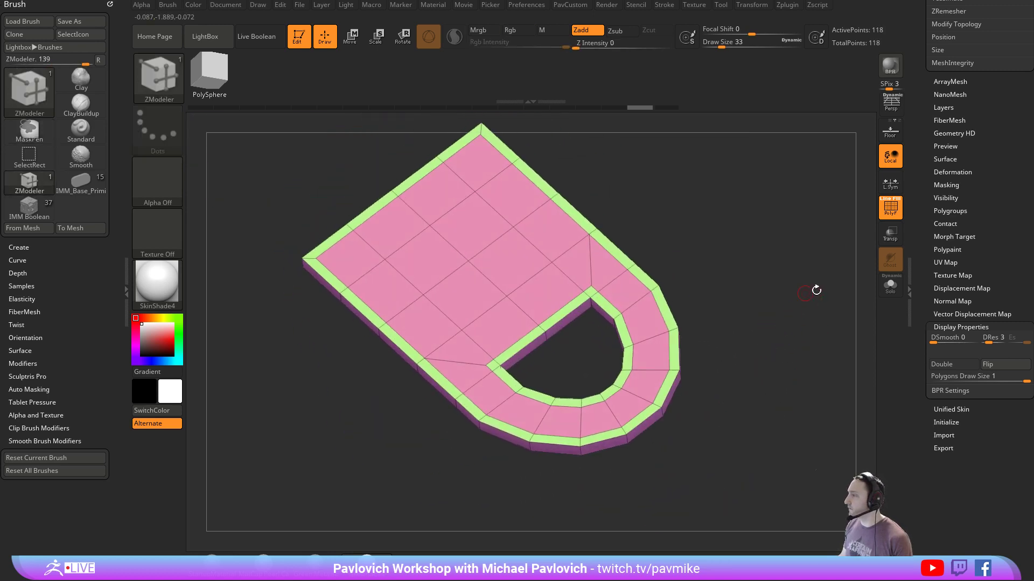
key("ctrl+z")
Duplicate the slab subtool
scroll(925, 244, "up", 5)
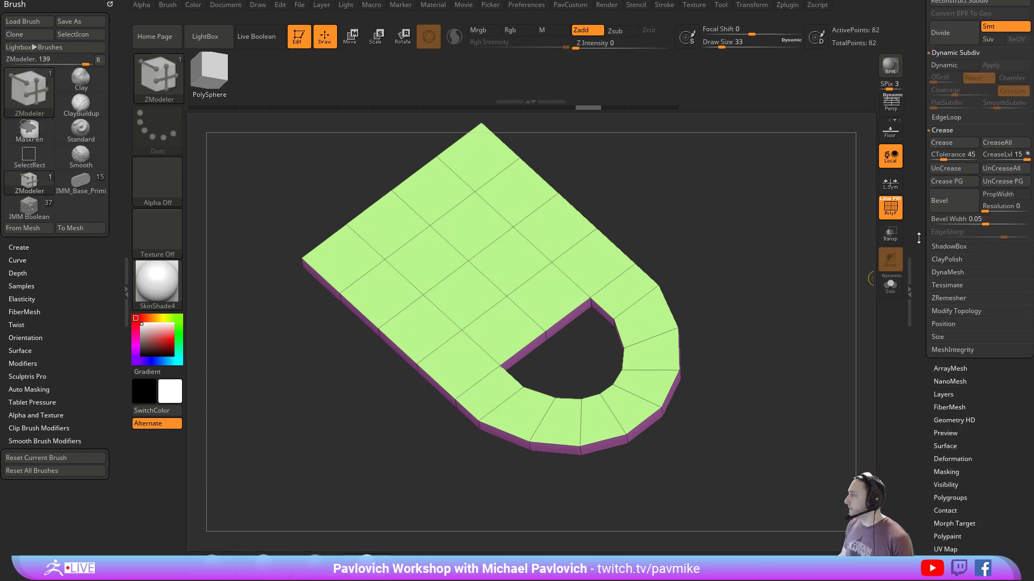
scroll(919, 238, "up", 10)
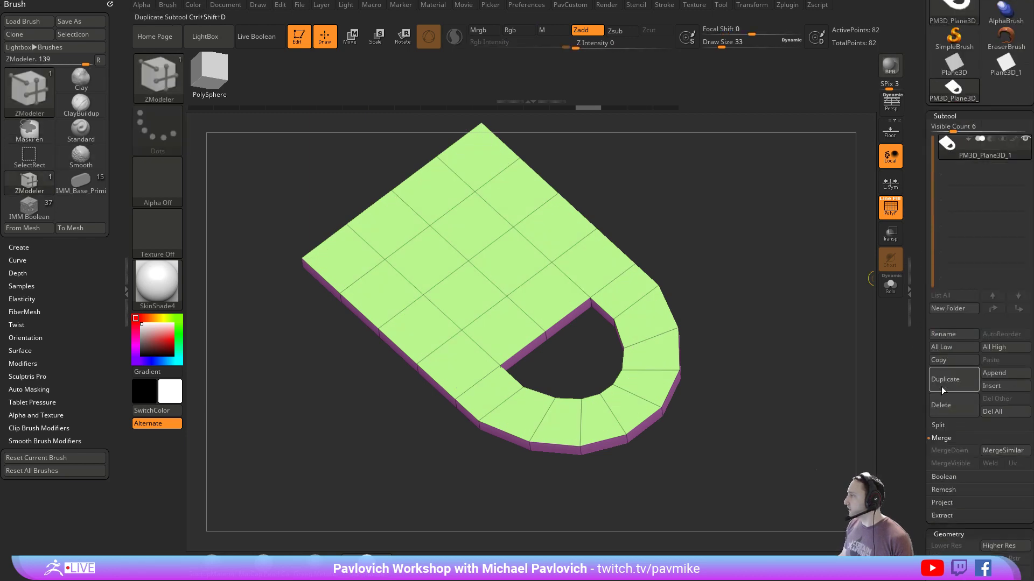
left_click(952, 377)
left_click_drag(803, 399, 802, 378)
left_click_drag(802, 378, 804, 402, "alt")
Turn on Dynamic subdivision for the duplicated slab and lower its crease level
key("3")
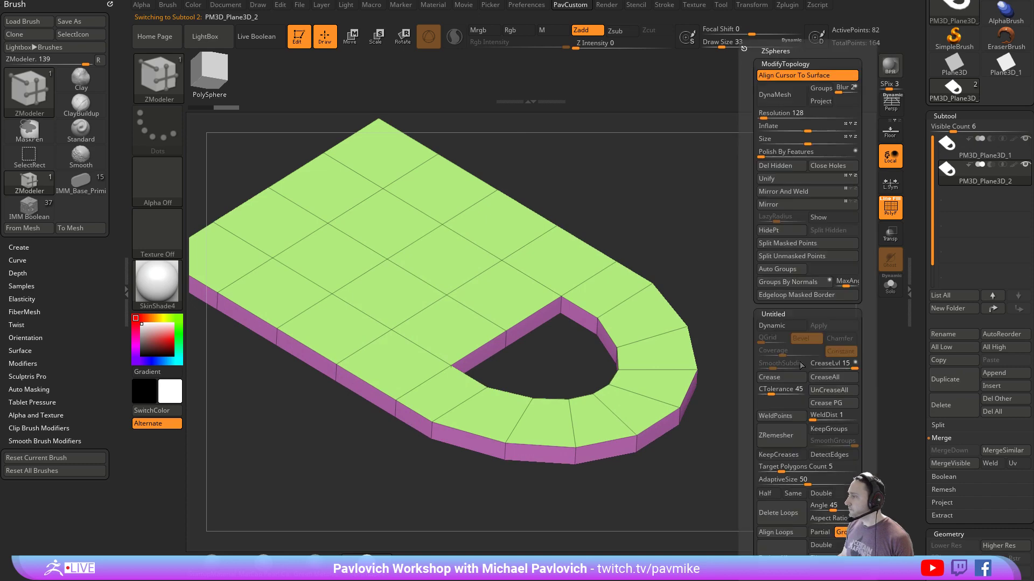
left_click(772, 326)
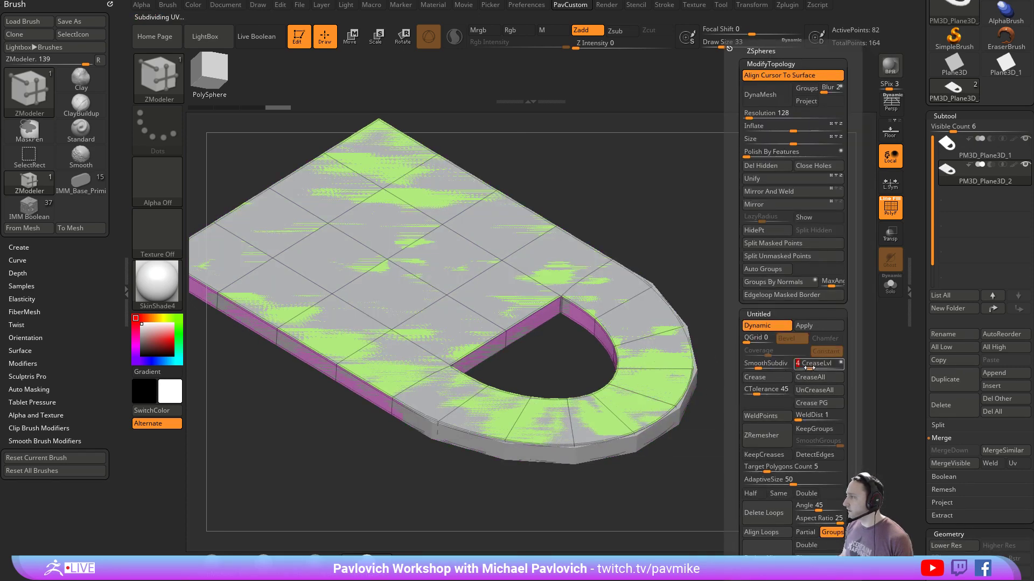
left_click_drag(809, 367, 805, 367)
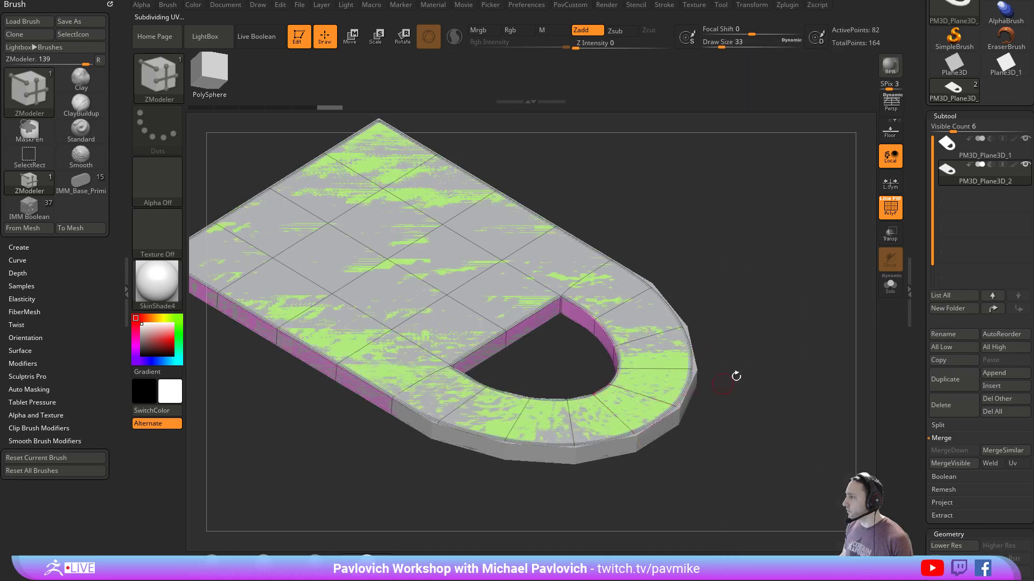
left_click_drag(736, 376, 765, 344, "alt")
Select the original slab subtool, solo it, and inset its top and bottom faces with Inset, Polygroup All
left_click(967, 157)
left_click_drag(800, 301, 852, 296, "alt")
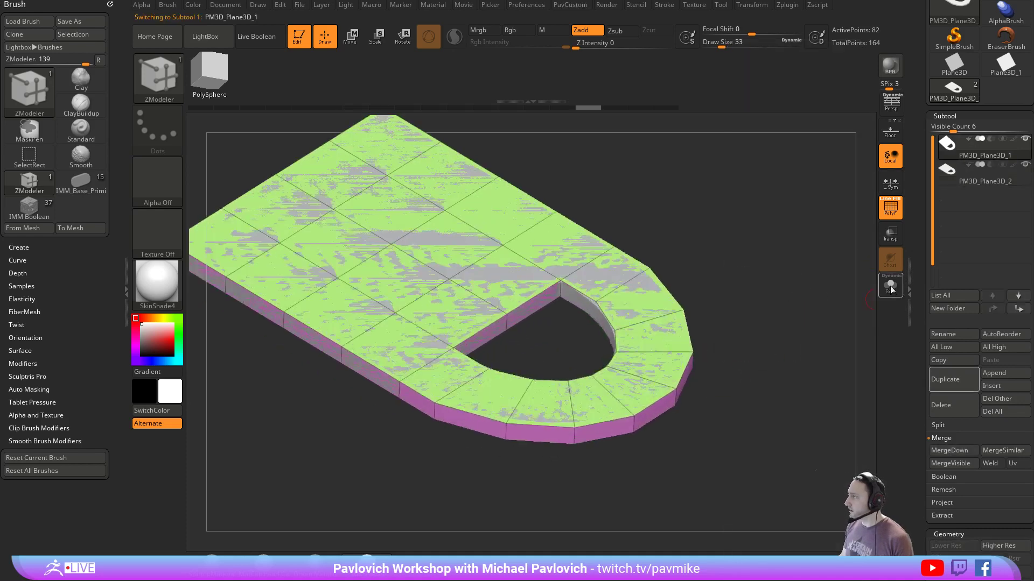
left_click(890, 286)
key("space")
left_click(609, 200)
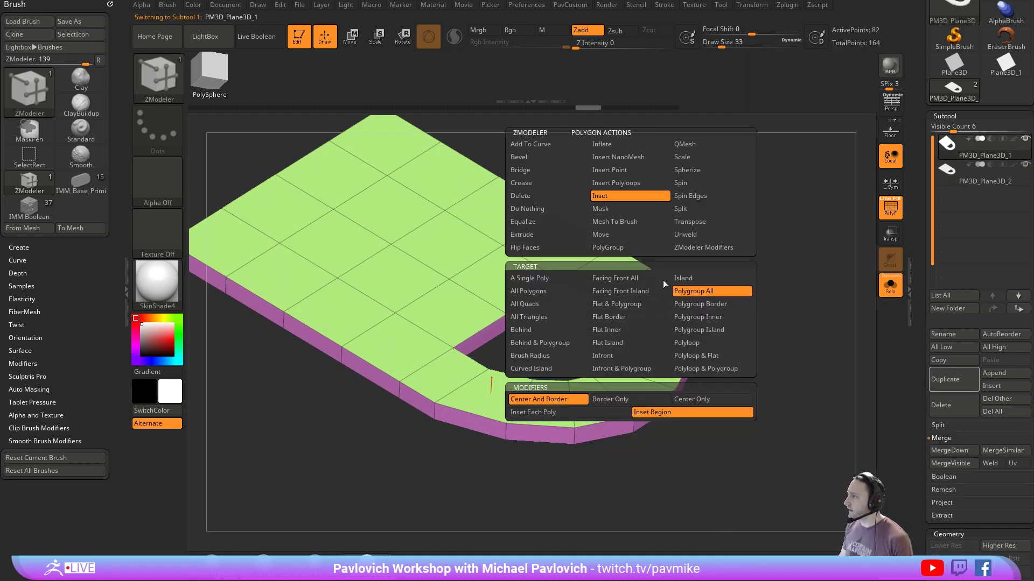
left_click_drag(639, 299, 632, 290)
left_click_drag(721, 323, 696, 239)
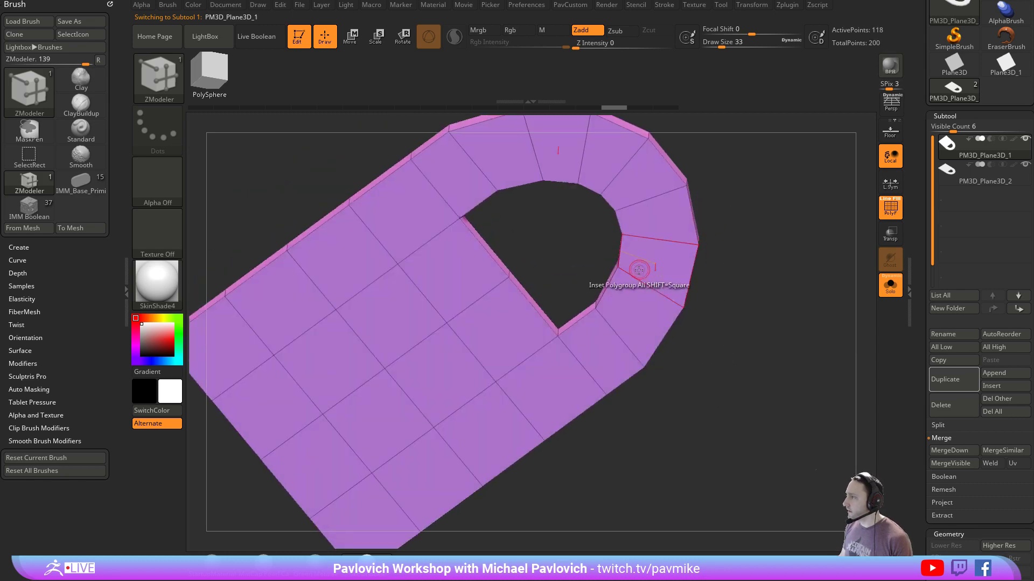
left_click(639, 271)
left_click_drag(761, 202, 745, 296)
Push the inset region through the slab with QMesh to leave only the outer and inner rim frames
key("space")
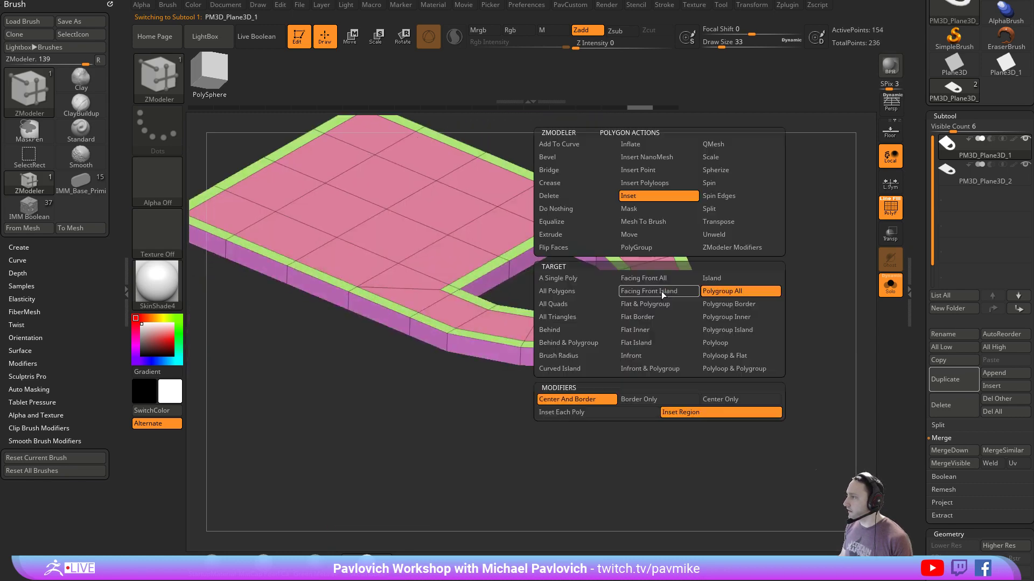
left_click(721, 144)
left_click_drag(652, 305, 658, 330)
left_click_drag(748, 340, 773, 308)
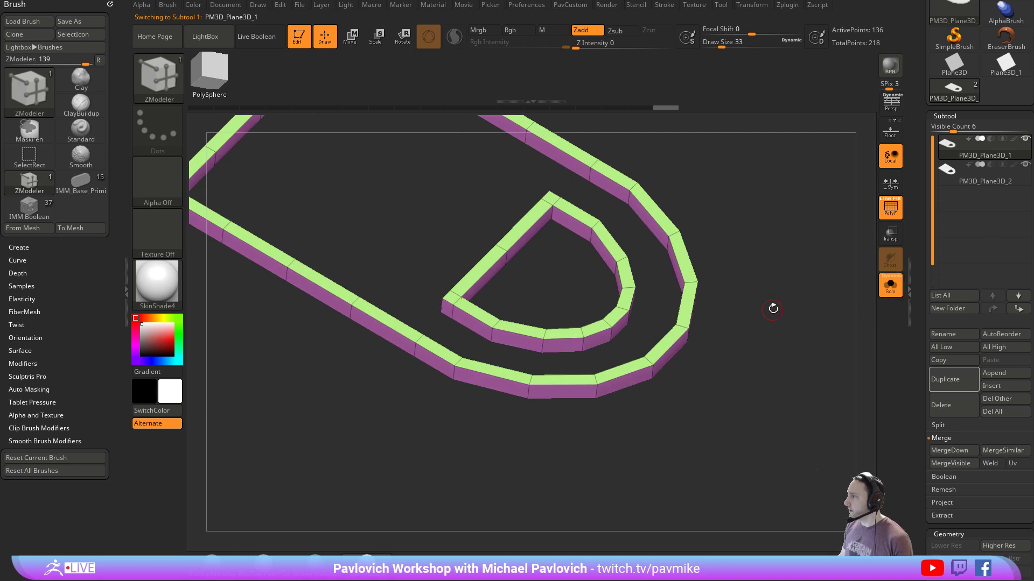
Crease the rim frames' hard edges and turn on Dynamic subdivision with a lowered crease level
key("4")
left_click(750, 379)
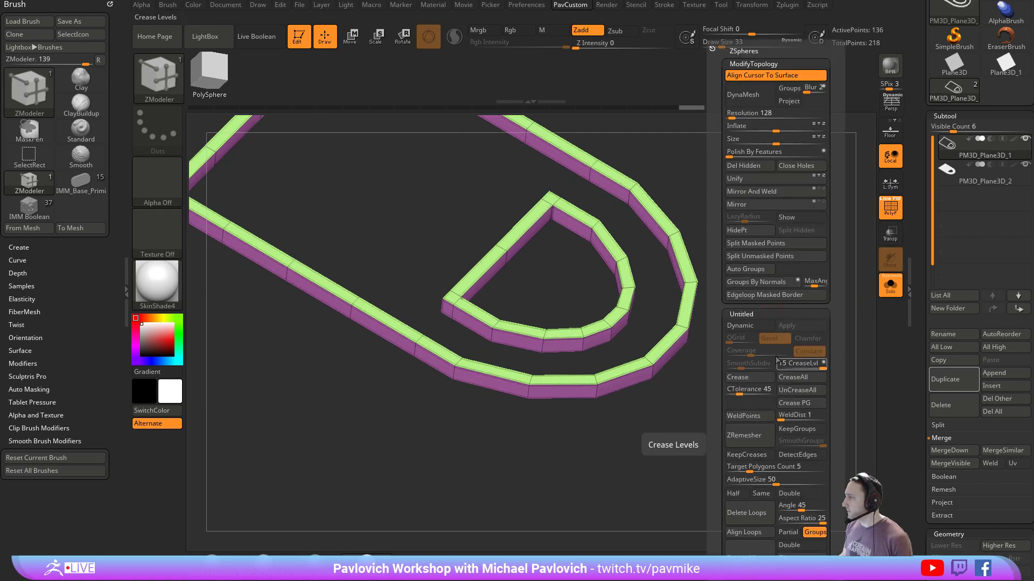
left_click(750, 326)
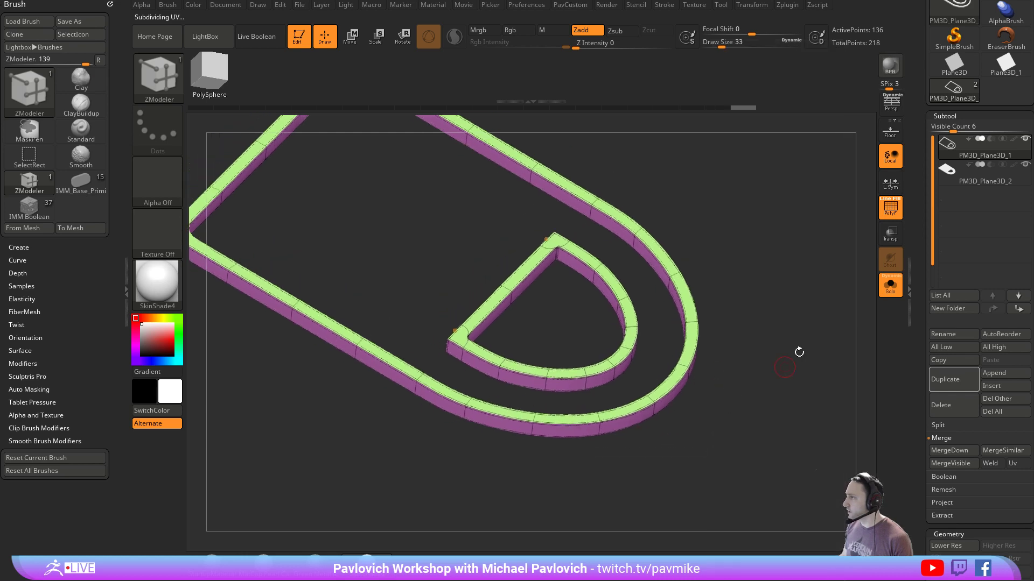
Turn off Solo and the polyframe display to view the rim frames together with the slab
left_click(889, 285)
left_click(897, 218)
mouse_move(774, 283)
left_mouse_down()
mouse_move(766, 267)
mouse_move(779, 280)
left_mouse_up()
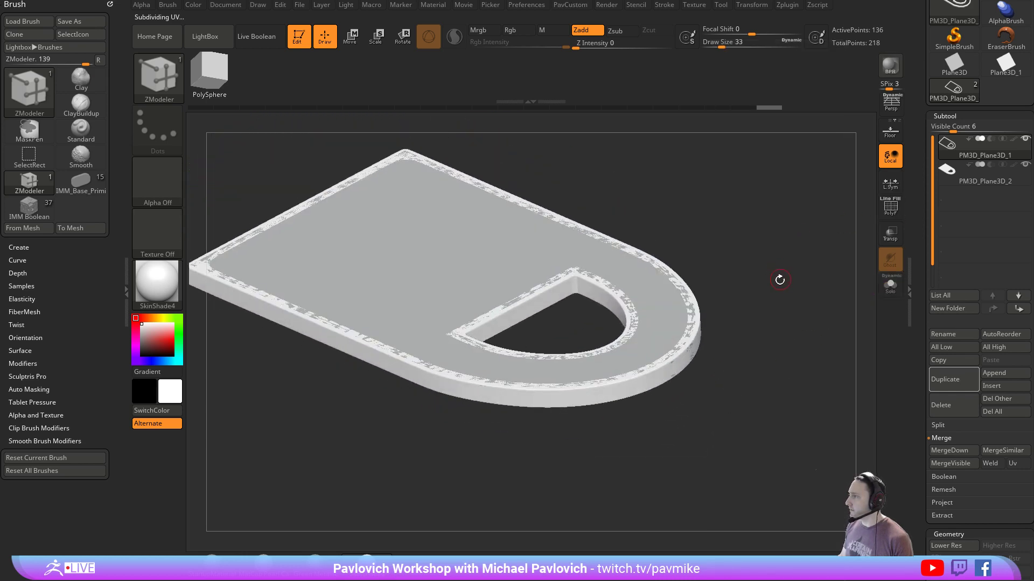
Stretch the rim frames vertically so they stand proud of the slab, and turn the polyframe display back on
key("w")
left_click_drag(411, 233, 524, 115)
key("q")
mouse_move(735, 231)
left_mouse_down()
mouse_move(838, 267)
mouse_move(785, 270)
mouse_move(777, 315)
mouse_move(768, 294)
left_mouse_up()
key("shift+f")
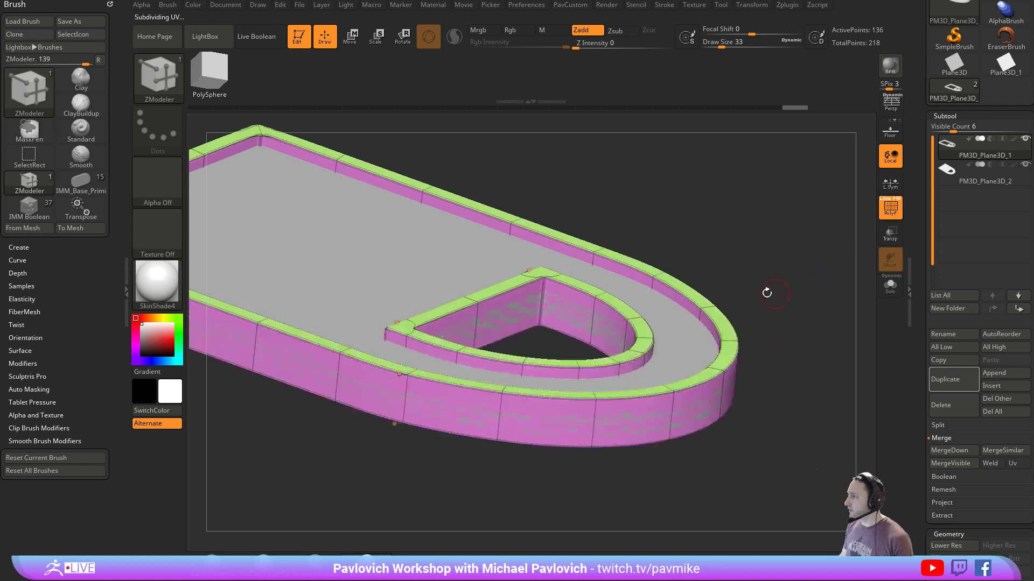
Square up the two pointed corners of the rim around the D-shaped opening with ZModeler
left_click_drag(513, 312, 515, 316)
mouse_move(803, 300)
left_mouse_down("alt")
mouse_move(743, 263)
mouse_move(781, 291)
mouse_move(708, 287)
mouse_move(688, 205)
mouse_move(783, 289)
mouse_move(746, 314)
mouse_move(786, 301)
mouse_move(787, 311)
left_mouse_up("alt")
left_click(454, 328, "alt")
left_click(541, 275, "alt")
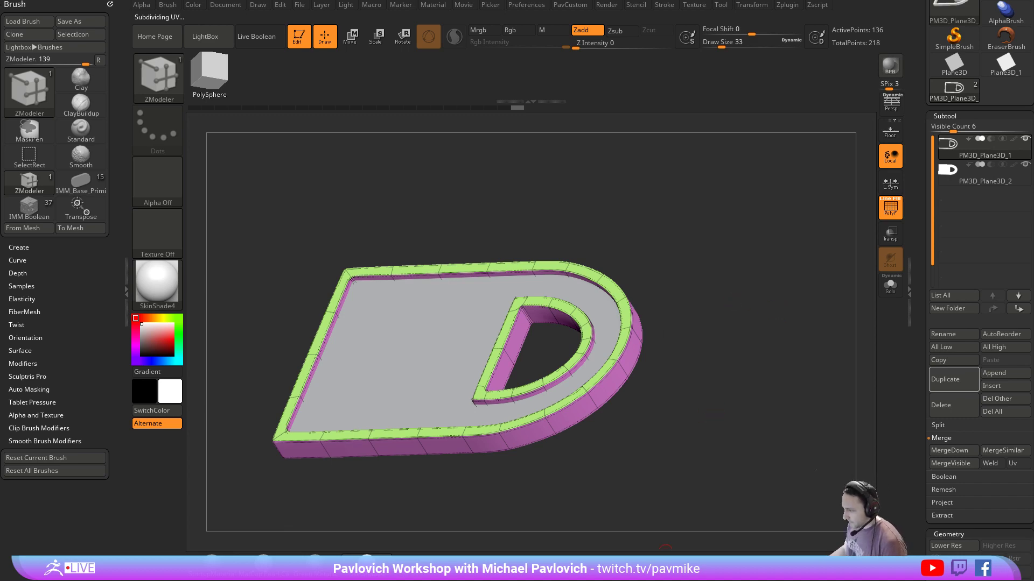
Switch to the browser window showing the YouTube comments on "PavWork15: ZModeler Extrude Edge"
left_click_drag(666, 580, 689, 37)
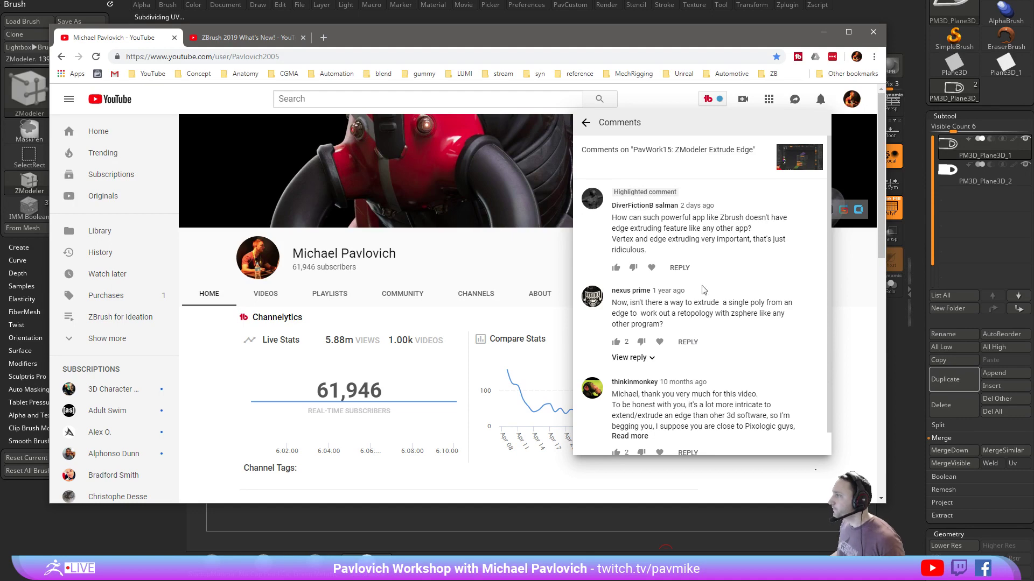
Read through the YouTube comment notifications, opening the comments on "005 ZBrush Material Cel Shading" along the way
scroll(703, 291, "down", 1)
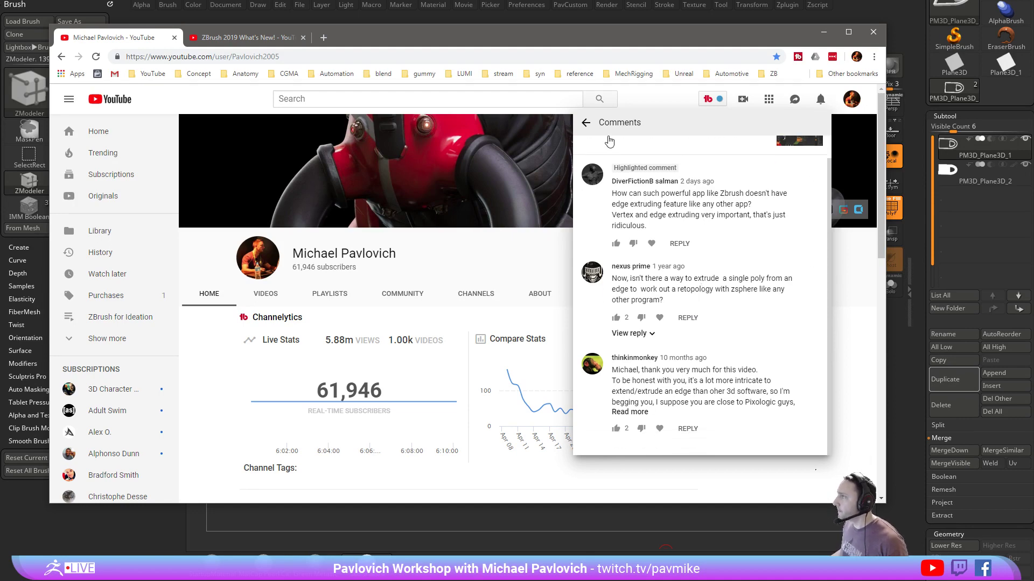
left_click(586, 123)
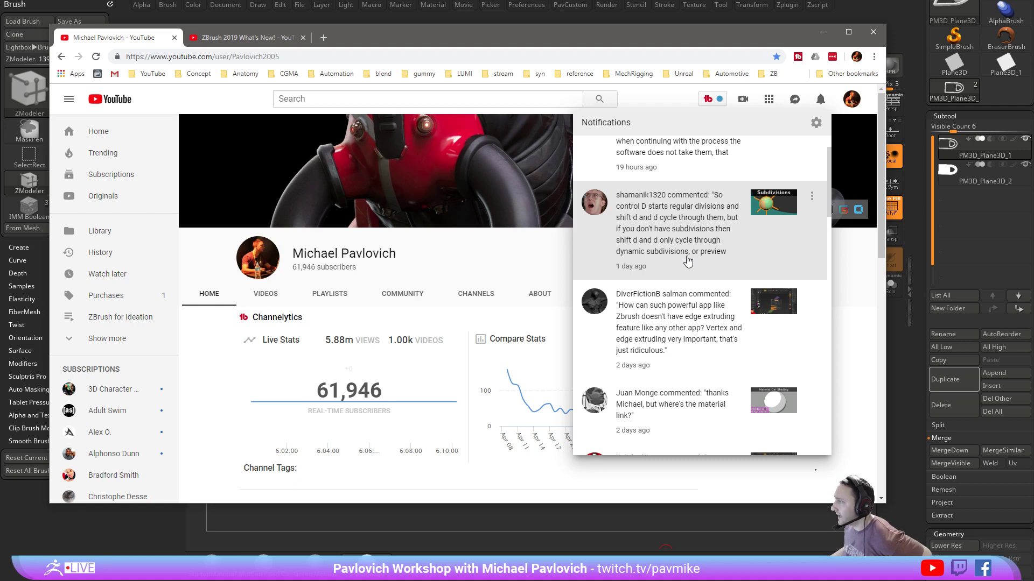
scroll(688, 261, "down", 2)
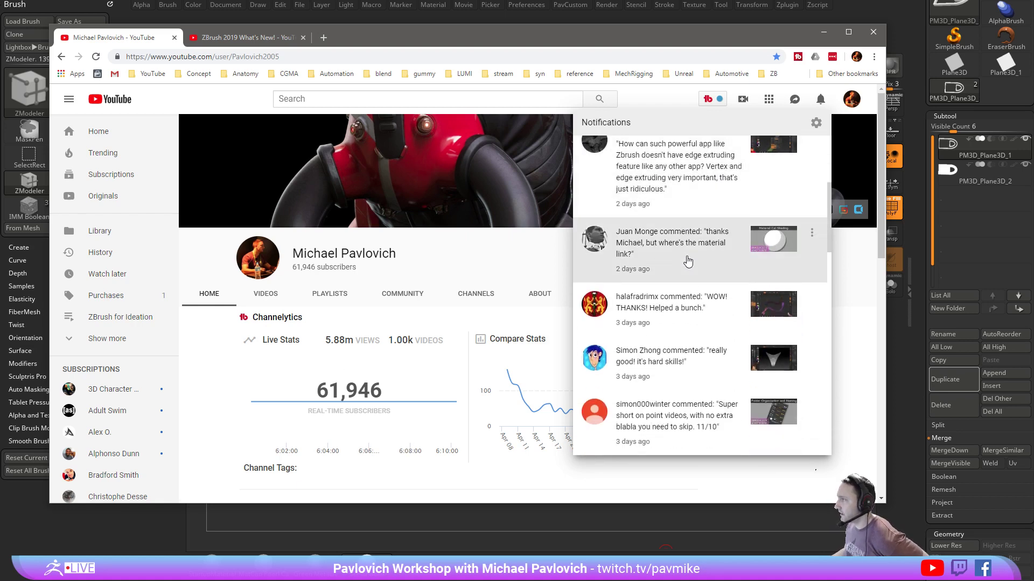
left_click(687, 262)
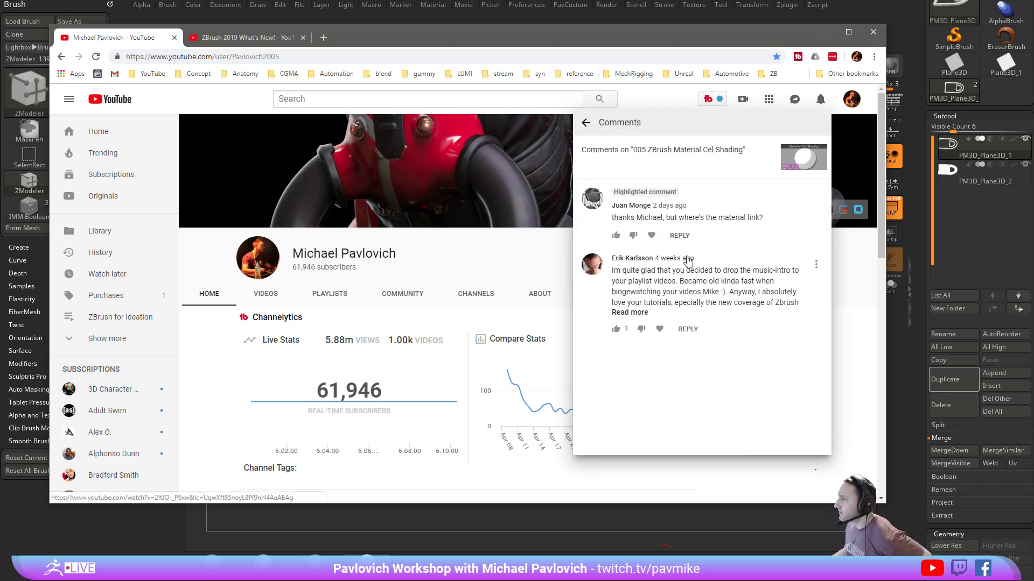
left_click(588, 126)
scroll(681, 277, "down", 3)
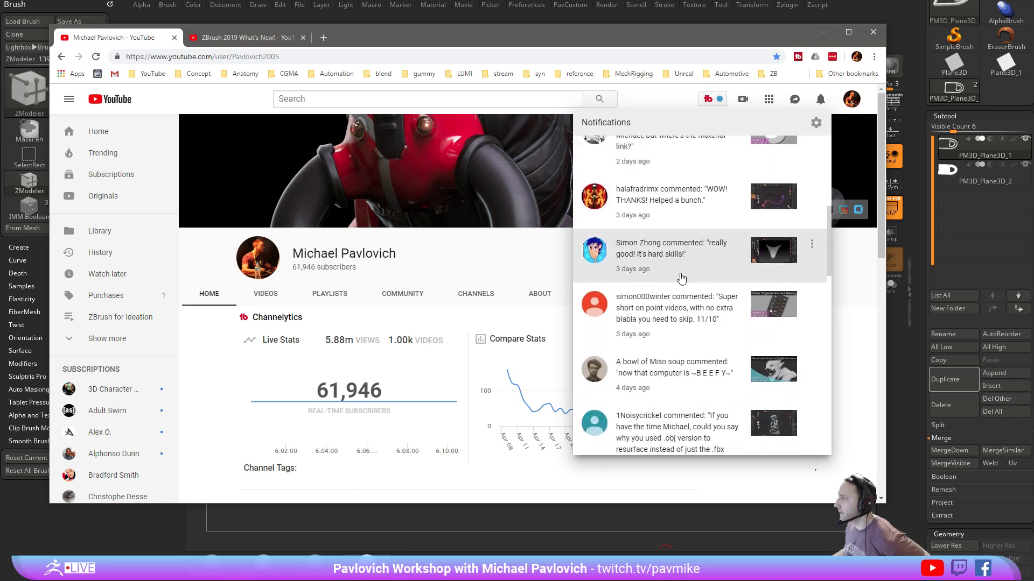
scroll(699, 390, "down", 4)
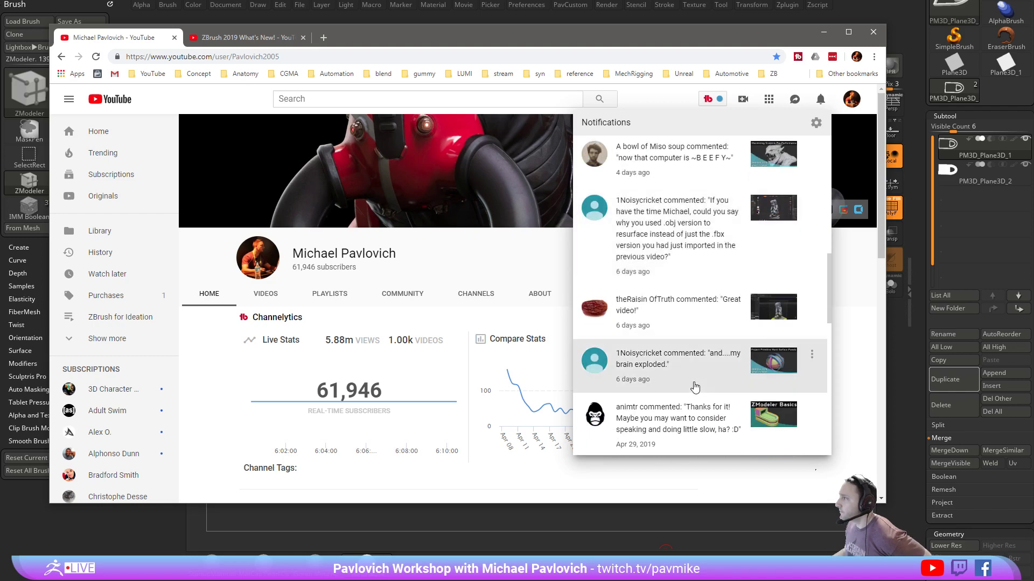
scroll(694, 386, "down", 3)
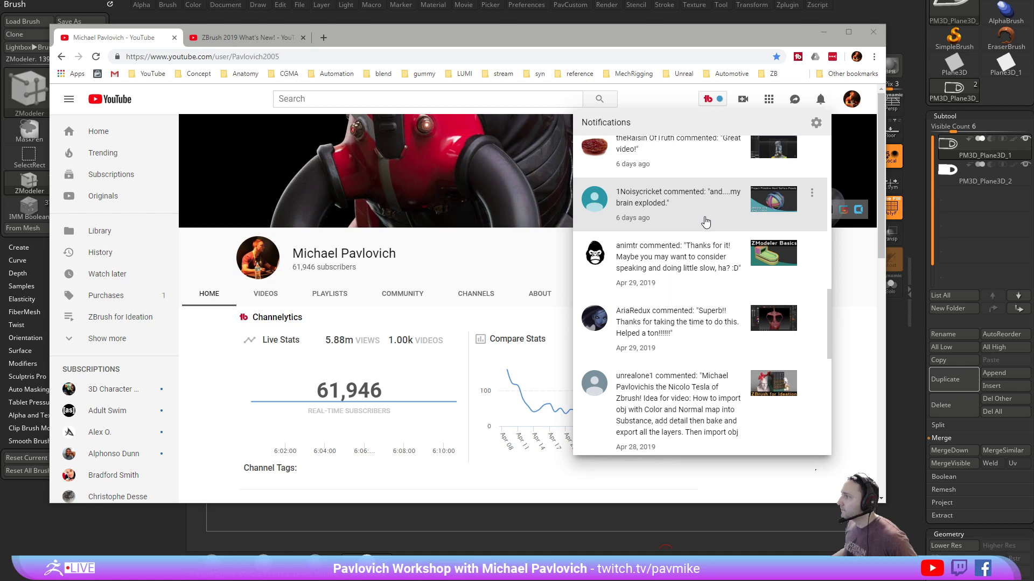
scroll(705, 221, "down", 2)
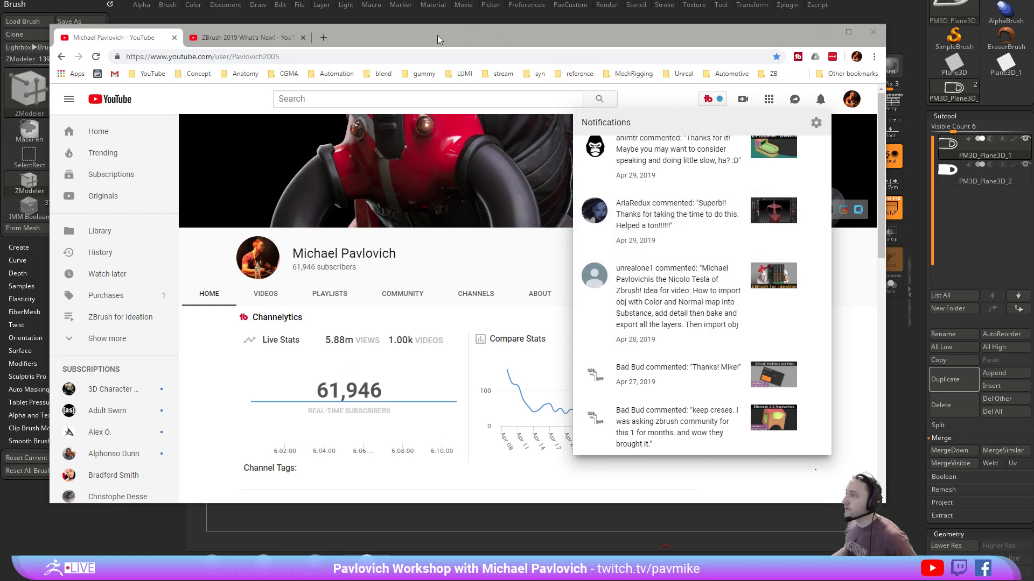
Open the video "028 ZBrush BPR Filter Lightbox Render Sets" from the ZBrush 2019 playlist and show its playback speed options
left_click(233, 46)
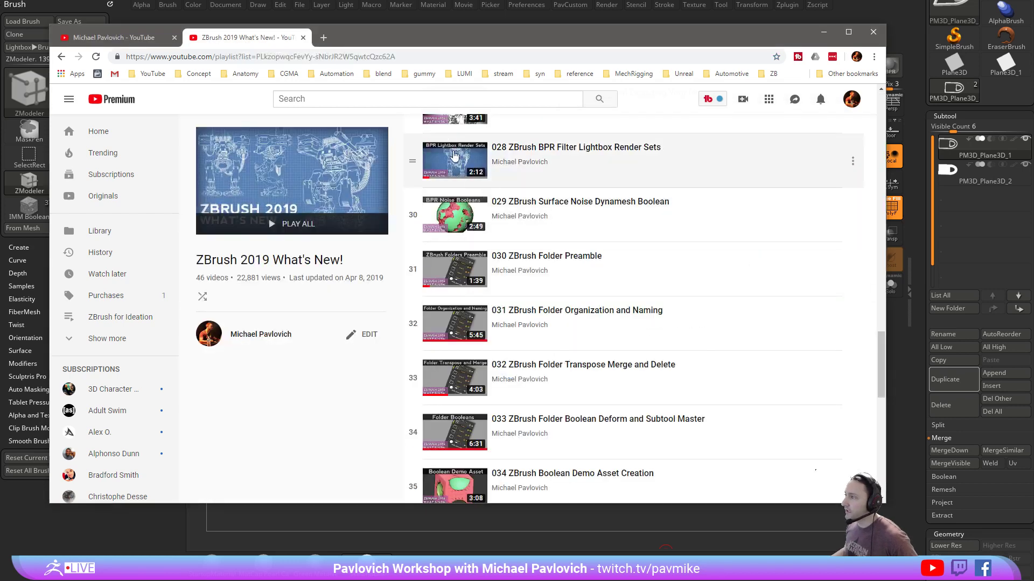
left_click(417, 247)
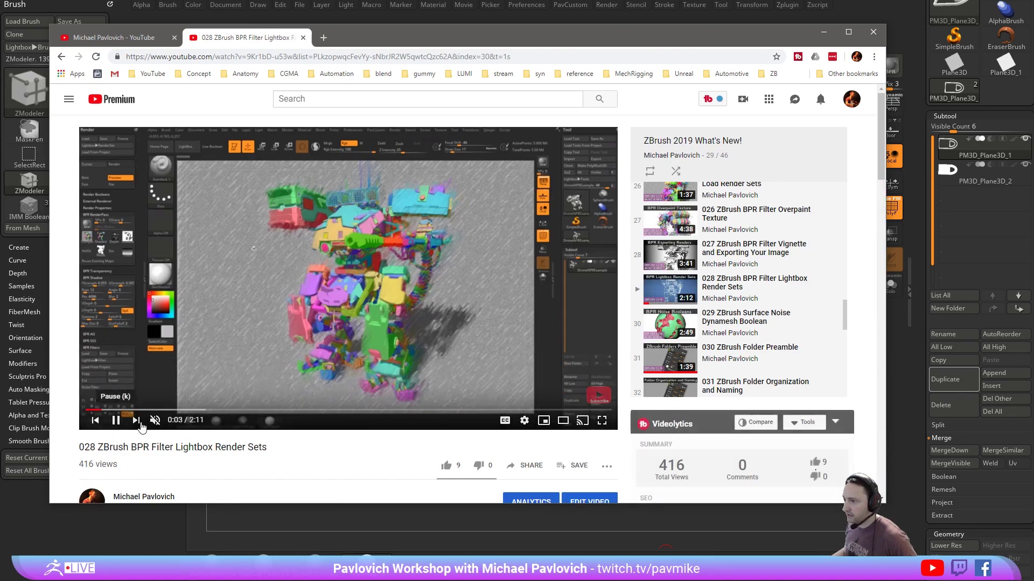
left_click(141, 410)
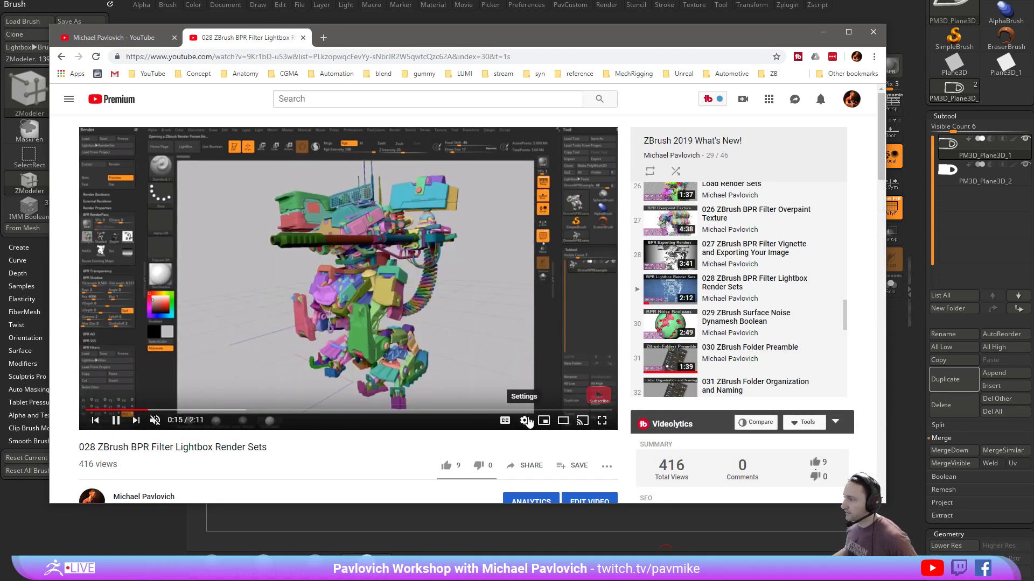
left_click(526, 420)
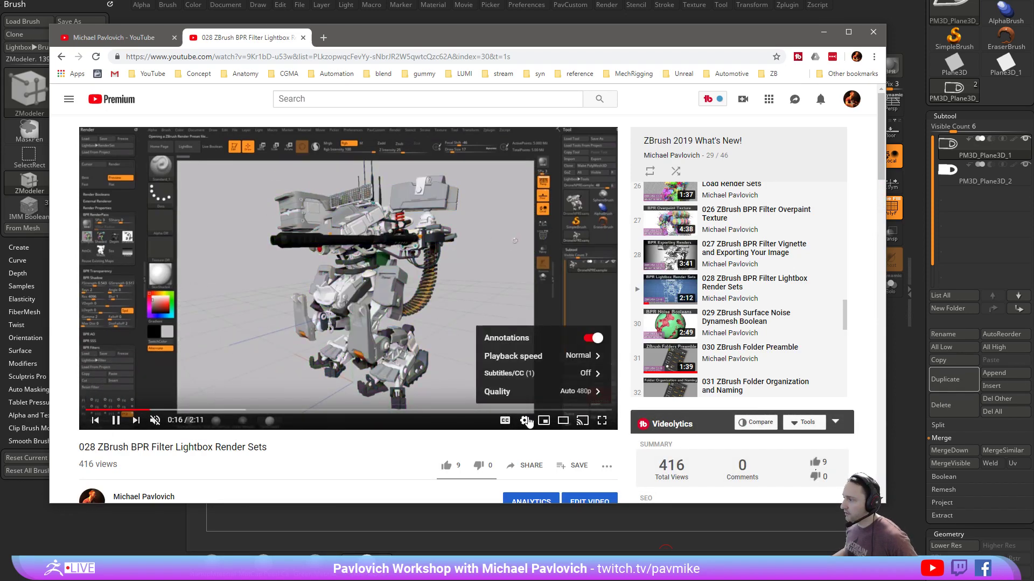
left_click(520, 356)
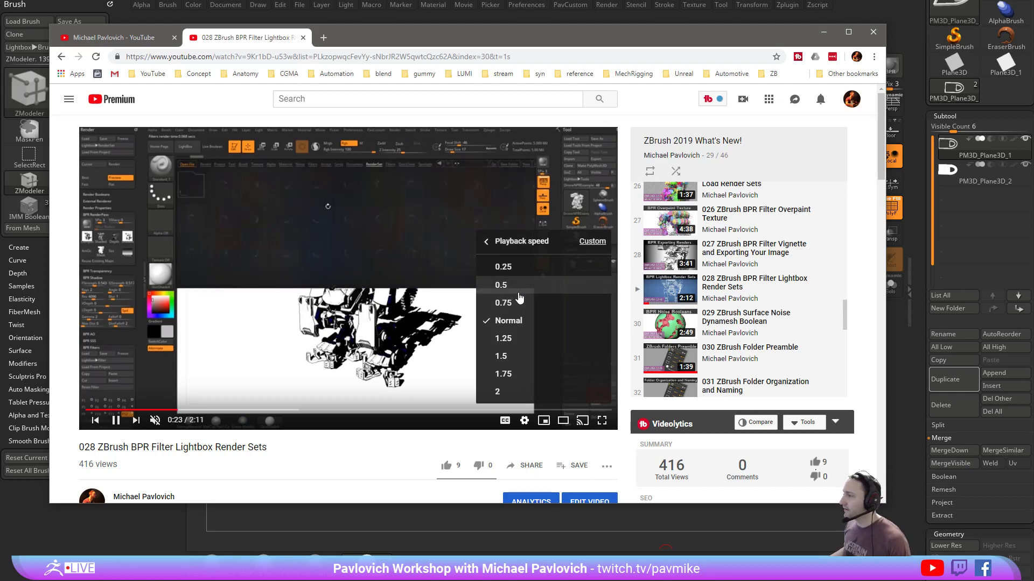
Return to the channel's notifications and read the full highlighted comment on "ZBrush for Ideation Video Series", plus the older comments
left_click(119, 38)
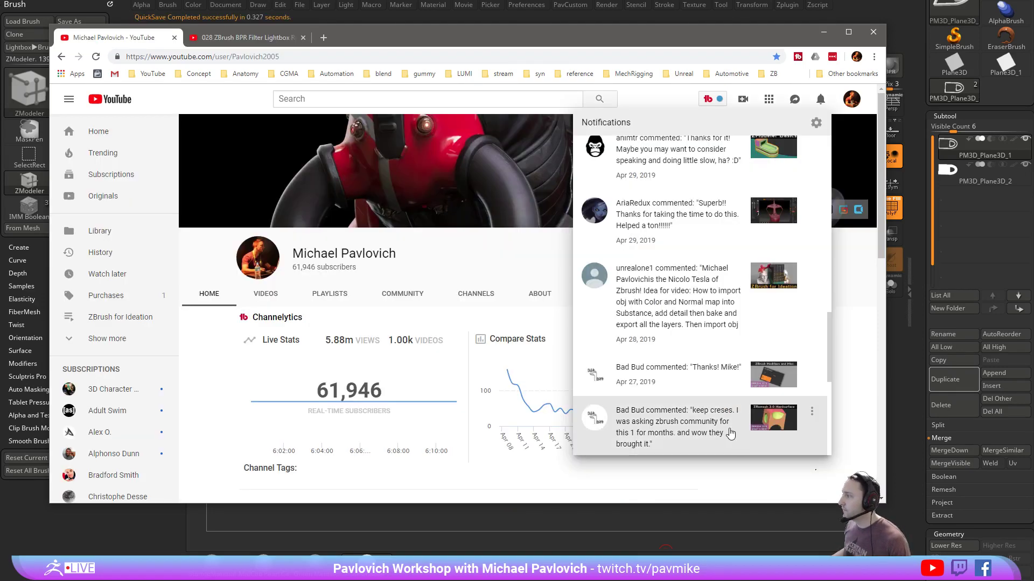
scroll(653, 383, "down", 1)
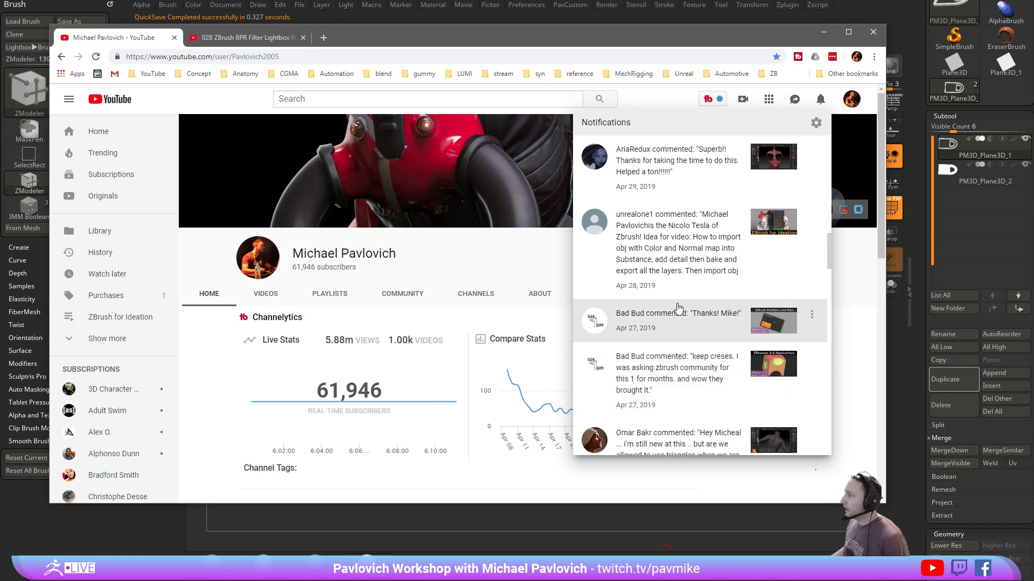
left_click(708, 242)
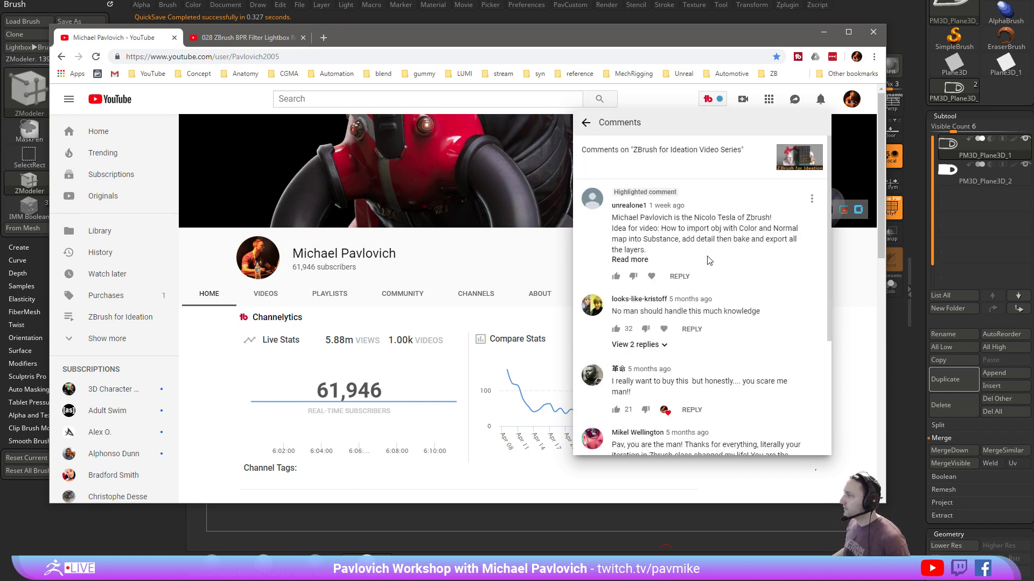
left_click(630, 260)
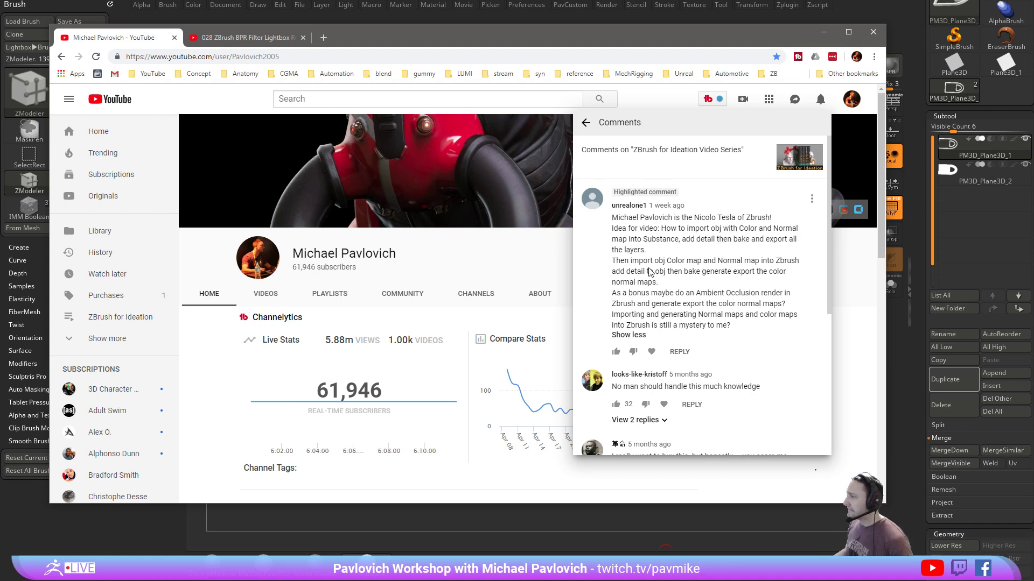
left_click(586, 123)
scroll(696, 319, "down", 3)
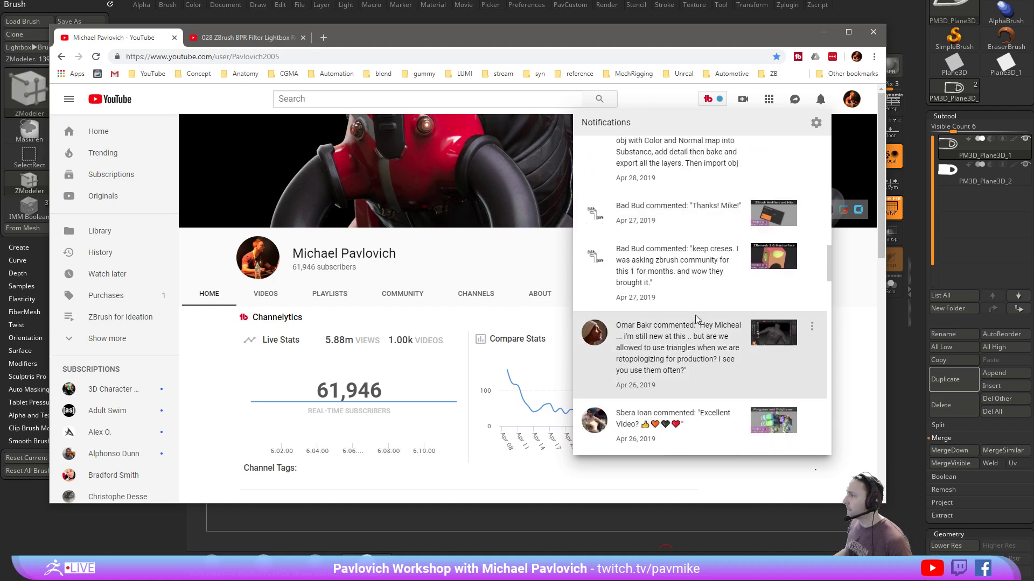
scroll(696, 320, "down", 1)
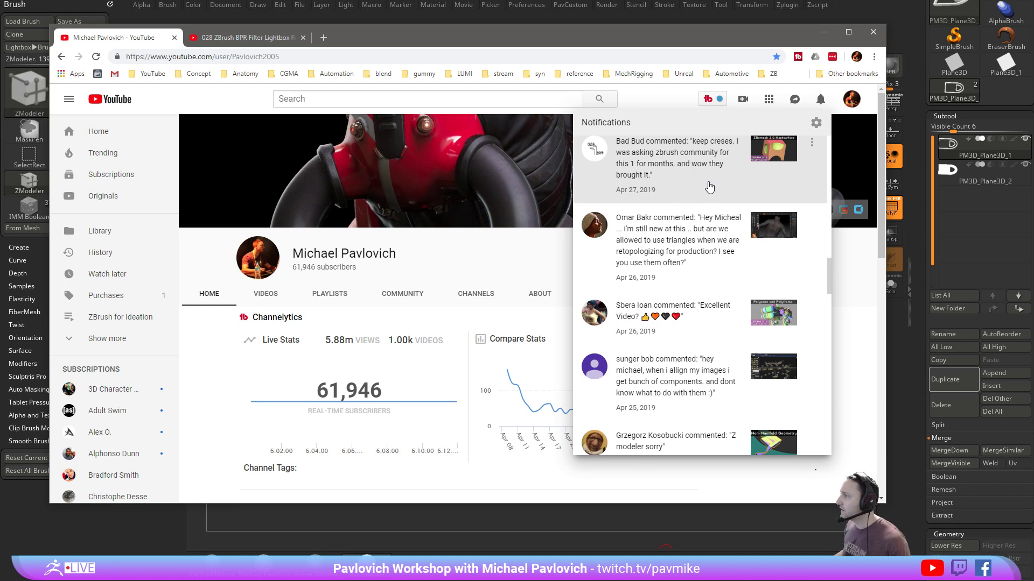
Switch back to ZBrush and replace the canvas contents with a Sphere3D converted to an editable PolyMesh3D
left_click(665, 17)
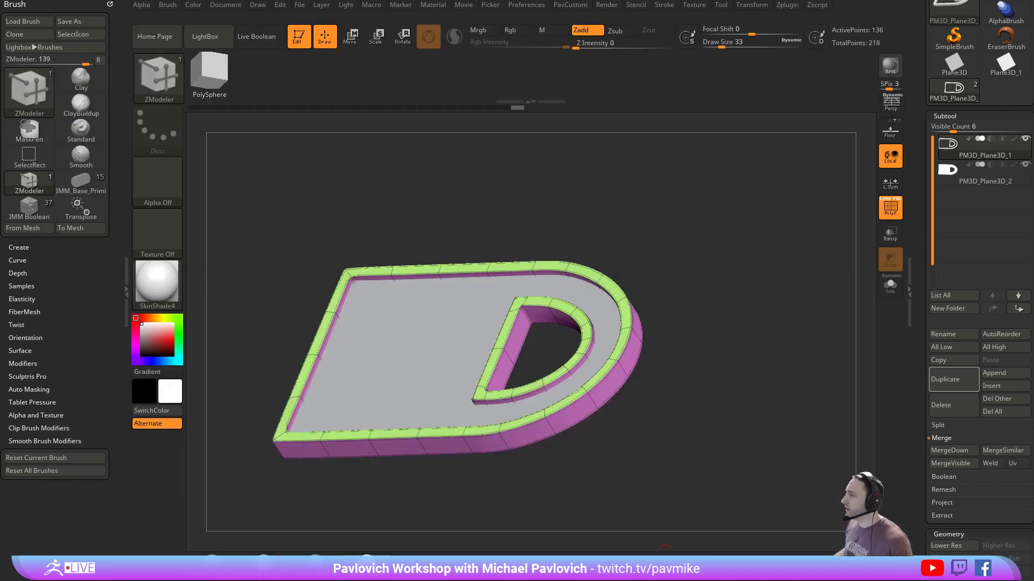
key("ctrl+n")
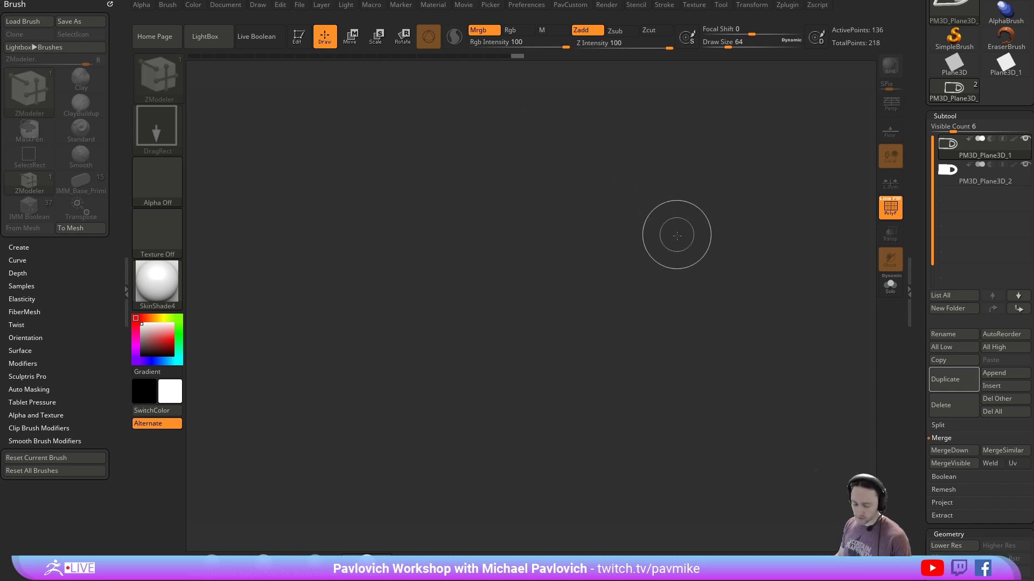
scroll(916, 135, "up", 2)
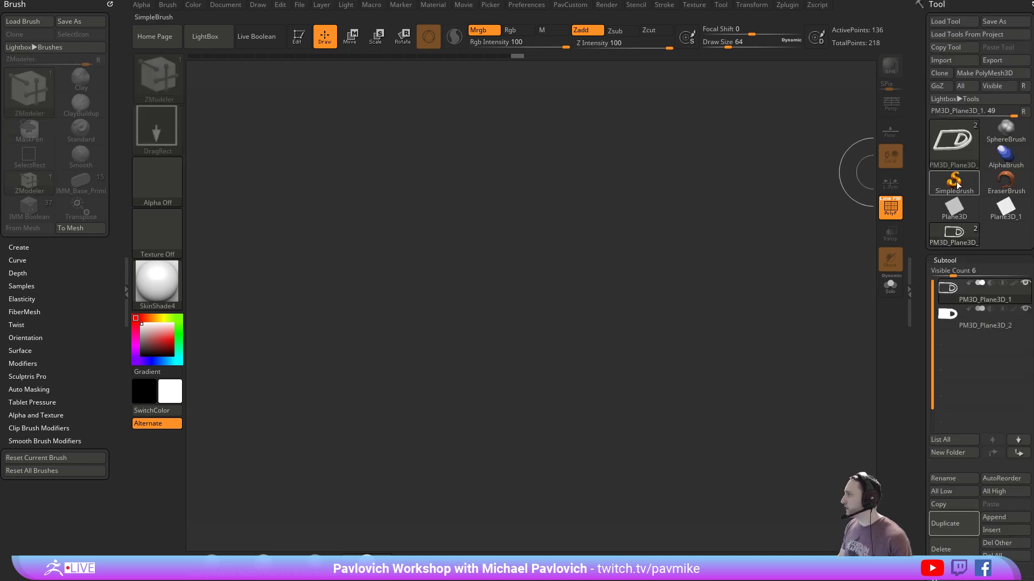
left_click(953, 142)
left_click(478, 191)
left_click_drag(513, 375, 592, 344)
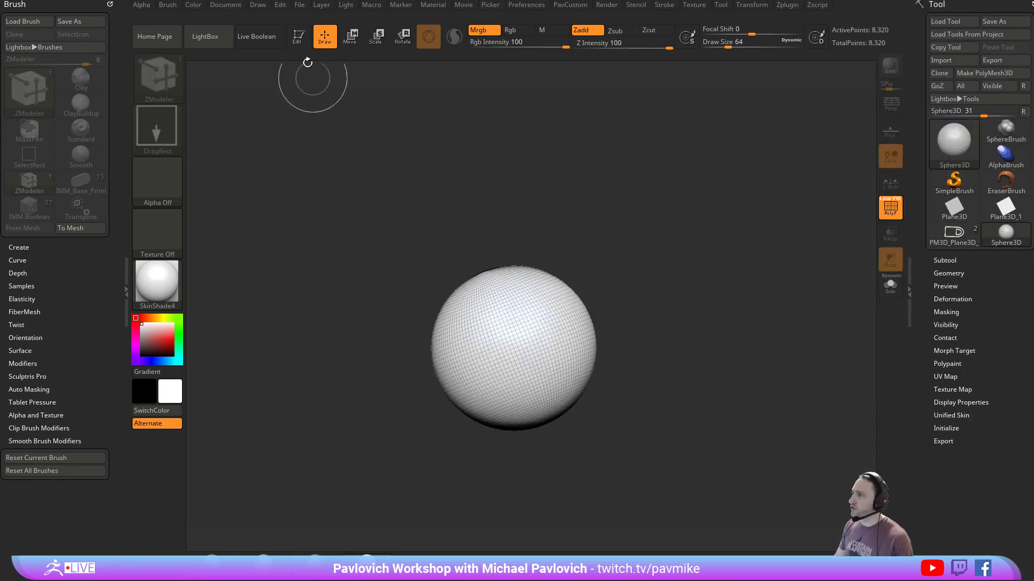
left_click(297, 36)
left_click(961, 74)
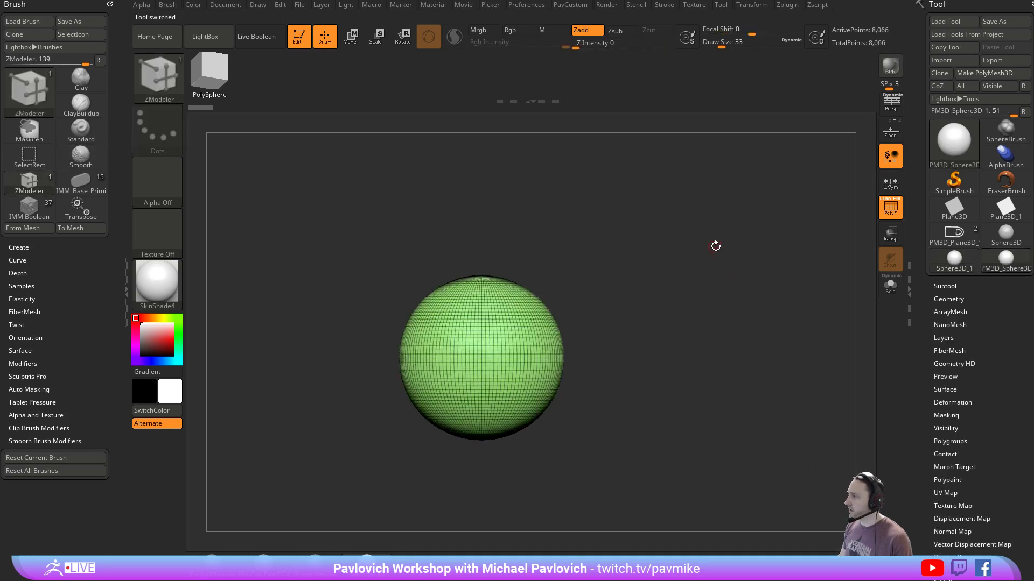
Append a Cube3D as a new subtool alongside the sphere
scroll(981, 342, "down", 5)
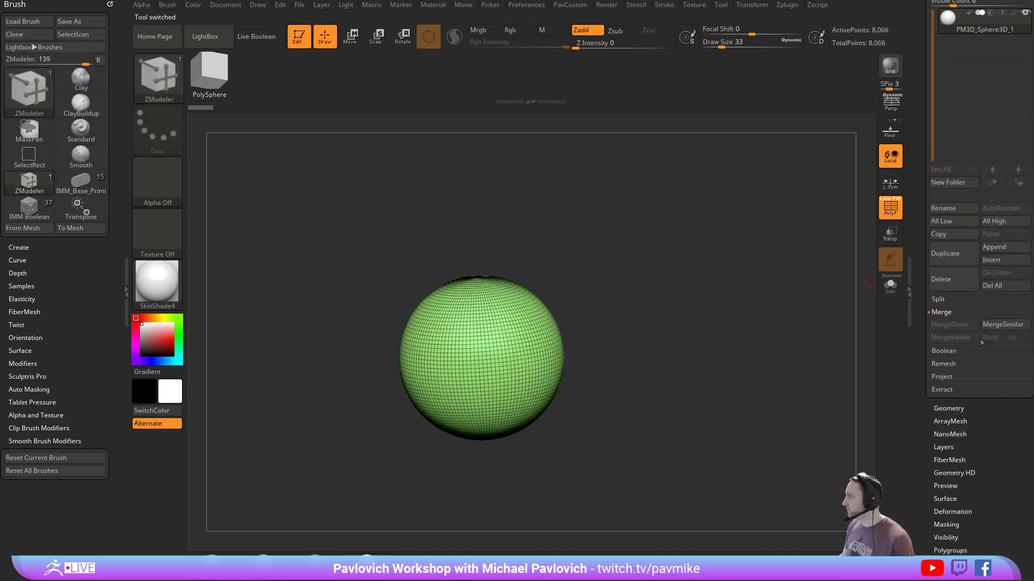
left_click(1000, 248)
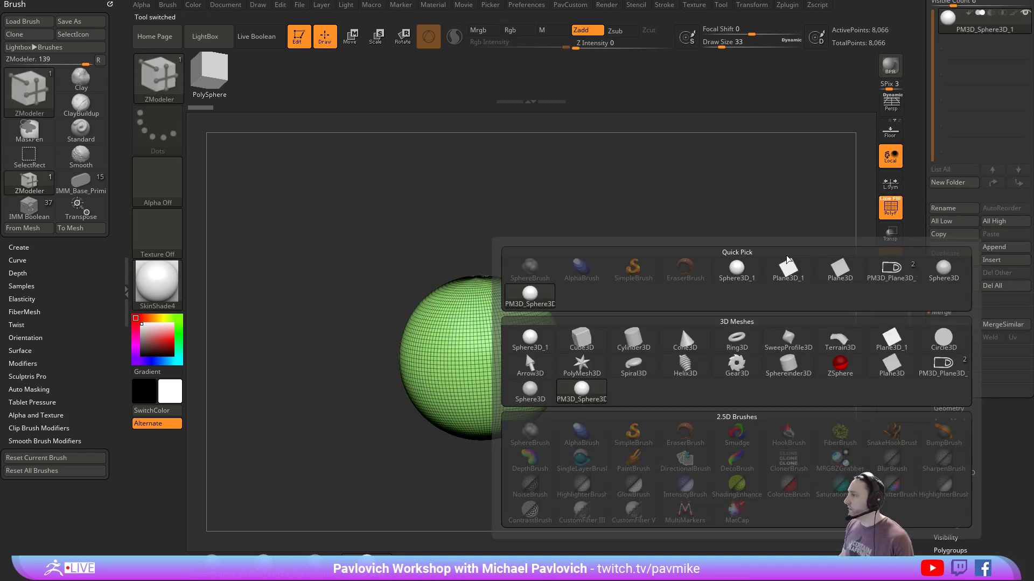
left_click(581, 339)
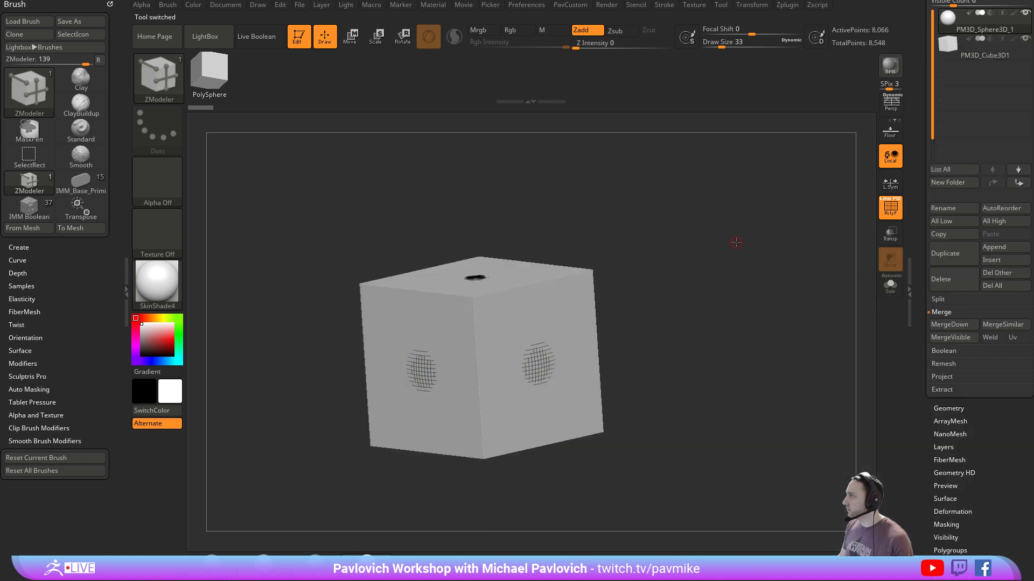
Select the cube, move it sideways so its face cuts through the sphere, and scale it up uniformly
right_click_drag(736, 242, 670, 261, "ctrl")
right_click_drag(670, 260, 660, 265, "shift")
key("w")
key("q")
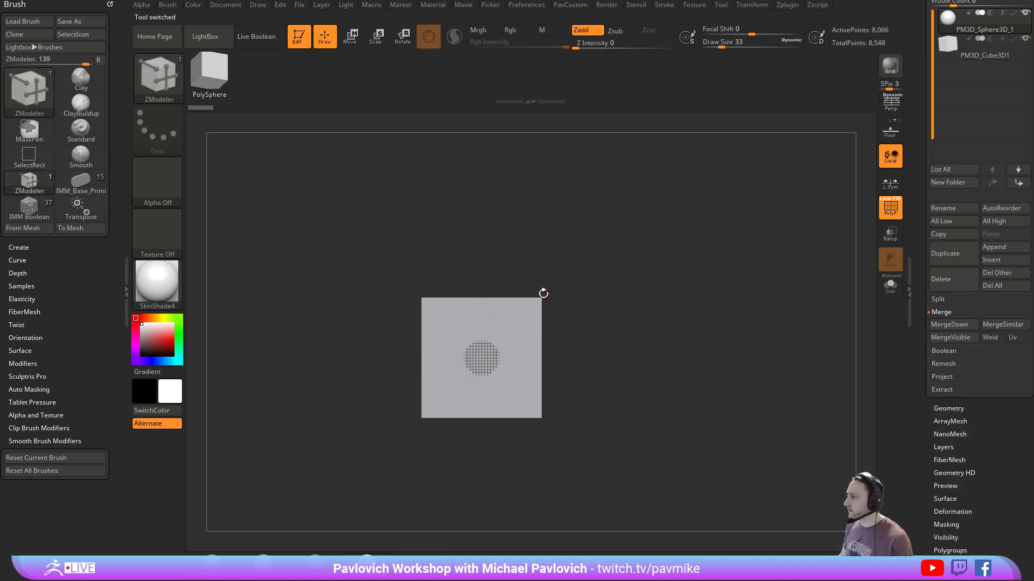
left_click(527, 320, "alt")
key("w")
left_click_drag(416, 357, 479, 357)
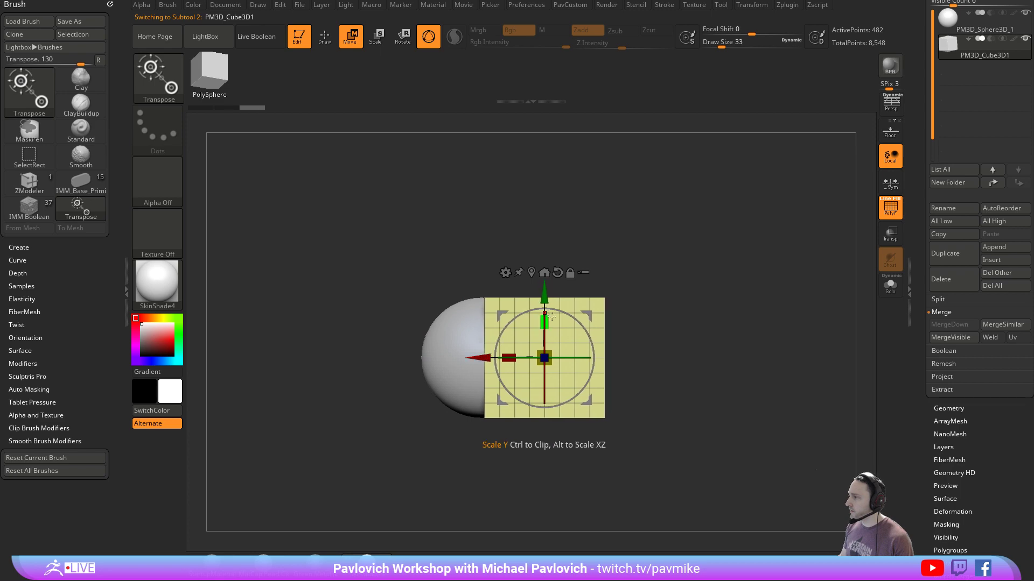
left_click_drag(545, 357, 614, 339)
Adjust the enlarged cube's position so the sphere bulges out of one of its side faces
right_click_drag(662, 309, 744, 276, "shift")
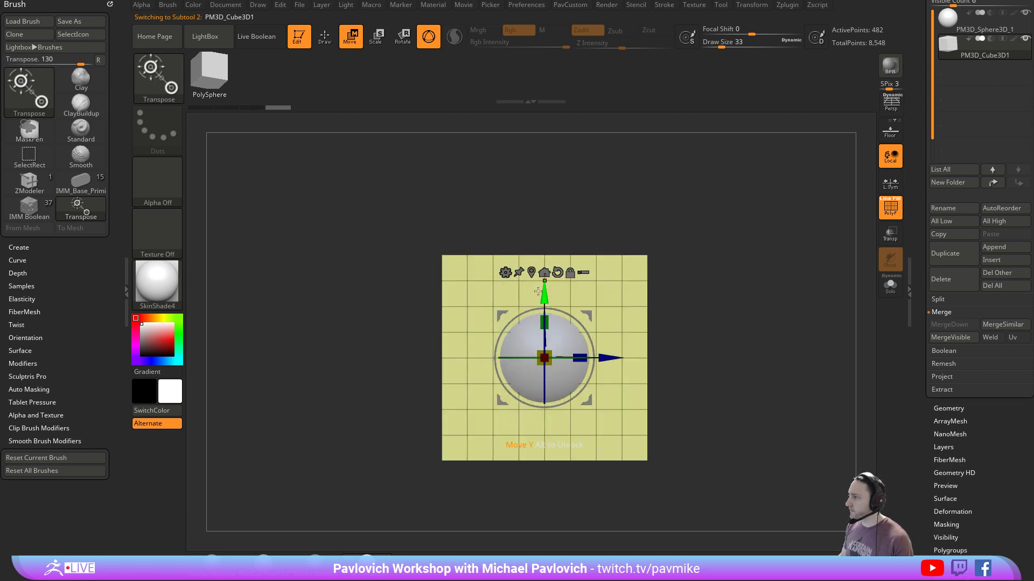
left_click_drag(538, 291, 538, 369)
right_click_drag(695, 299, 753, 320)
left_click_drag(543, 366, 546, 316)
mouse_move(593, 391)
left_mouse_down()
mouse_move(522, 372)
mouse_move(556, 371)
left_mouse_up()
key("q")
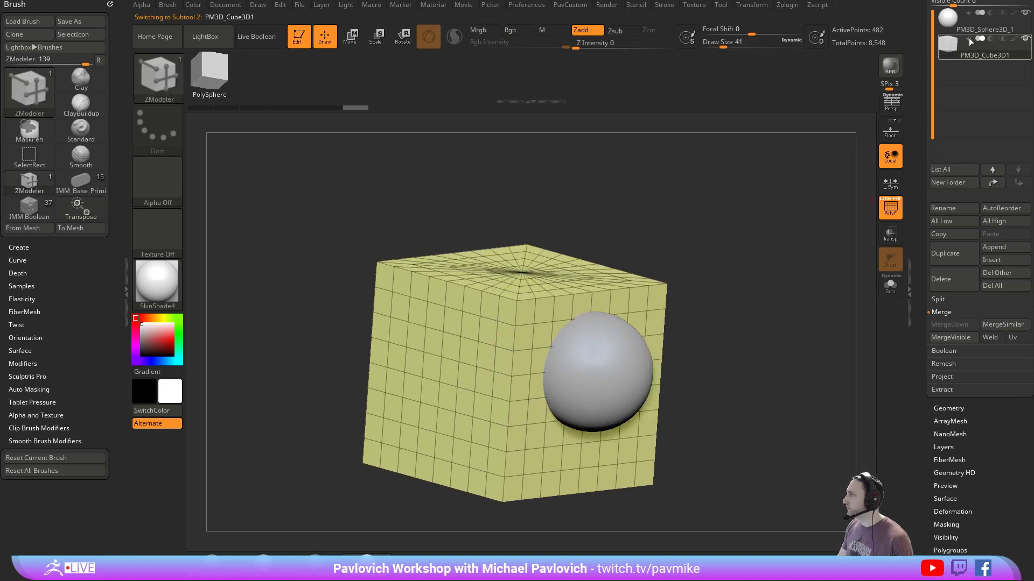
Place the sphere below the cube in the subtool order and subtract it from the cube with Live Boolean
left_click(970, 26)
left_click(1011, 186)
right_click_drag(776, 250, 728, 248, "alt")
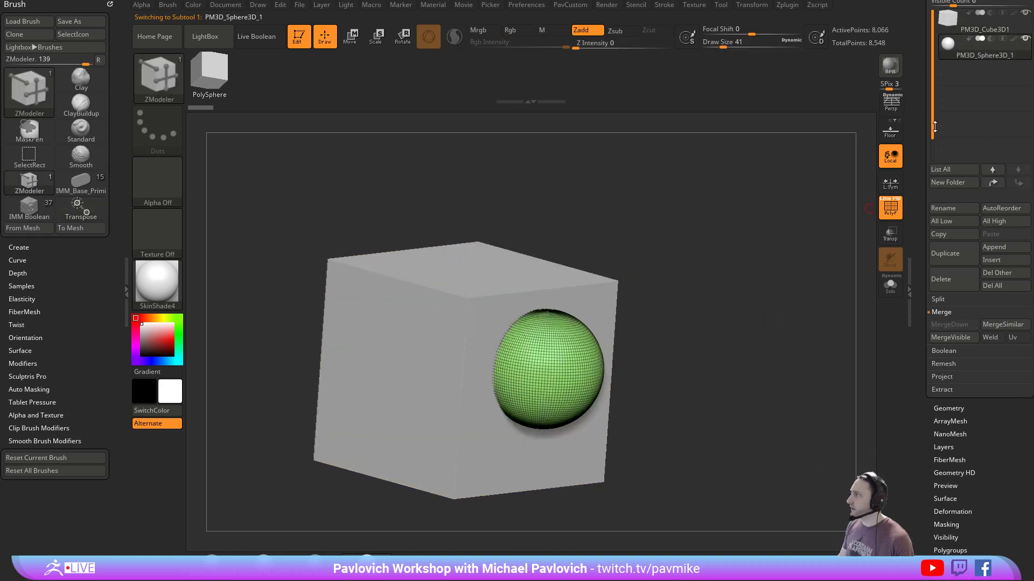
scroll(918, 143, "up", 3)
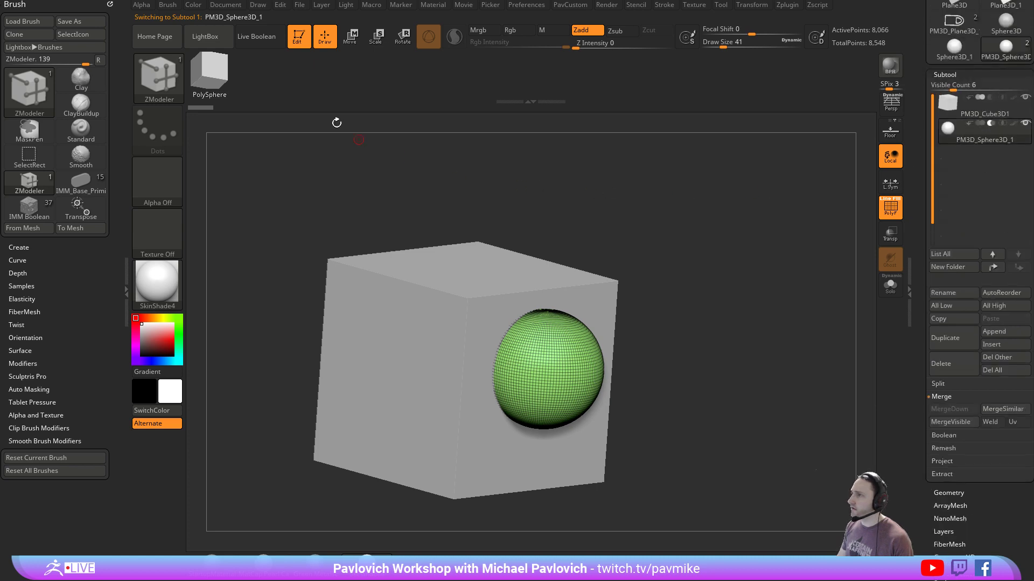
left_click(260, 36)
right_click_drag(737, 297, 659, 259, "alt")
Turn off the polyframe display and lower the subtractive sphere so its cavity sits around the middle of the cube's face
key("w")
key("shift+f")
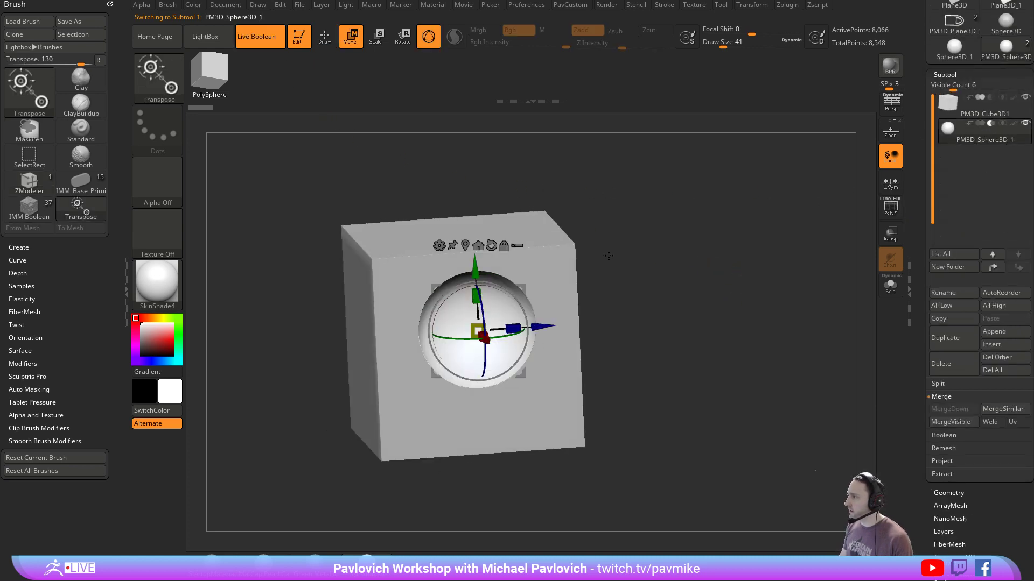
left_click_drag(475, 266, 476, 294)
key("q")
mouse_move(694, 253)
right_mouse_down()
mouse_move(753, 259)
mouse_move(691, 263)
right_mouse_up()
Set the Draw Size to 87 and make the cube the active subtool
key("s")
left_click_drag(691, 262, 700, 263)
right_click_drag(683, 281, 645, 302, "alt")
left_click(957, 110)
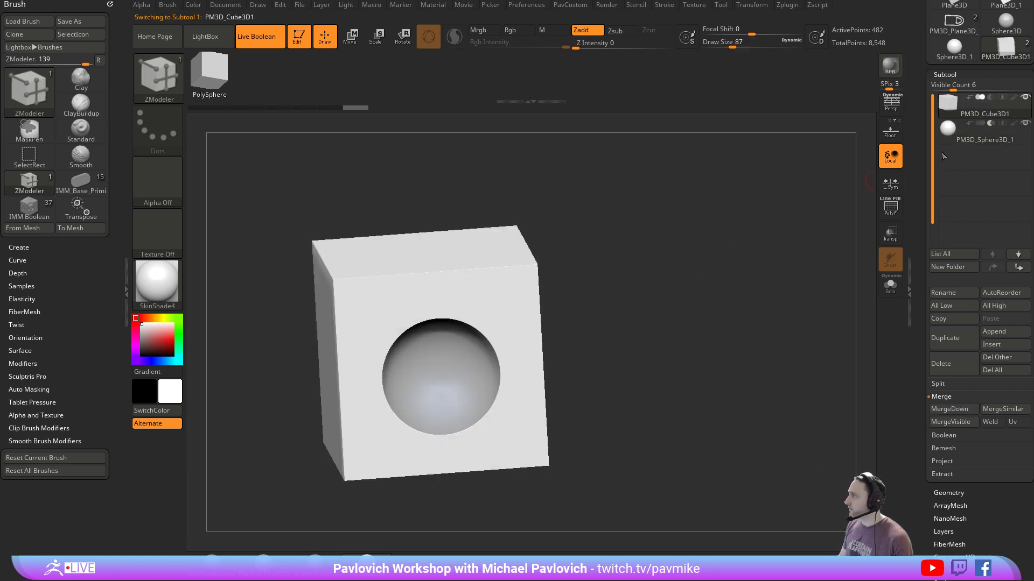
Duplicate the cube subtool and set the copy to subtract in Live Boolean
mouse_move(822, 284)
right_mouse_down()
mouse_move(780, 320)
mouse_move(816, 315)
right_mouse_up()
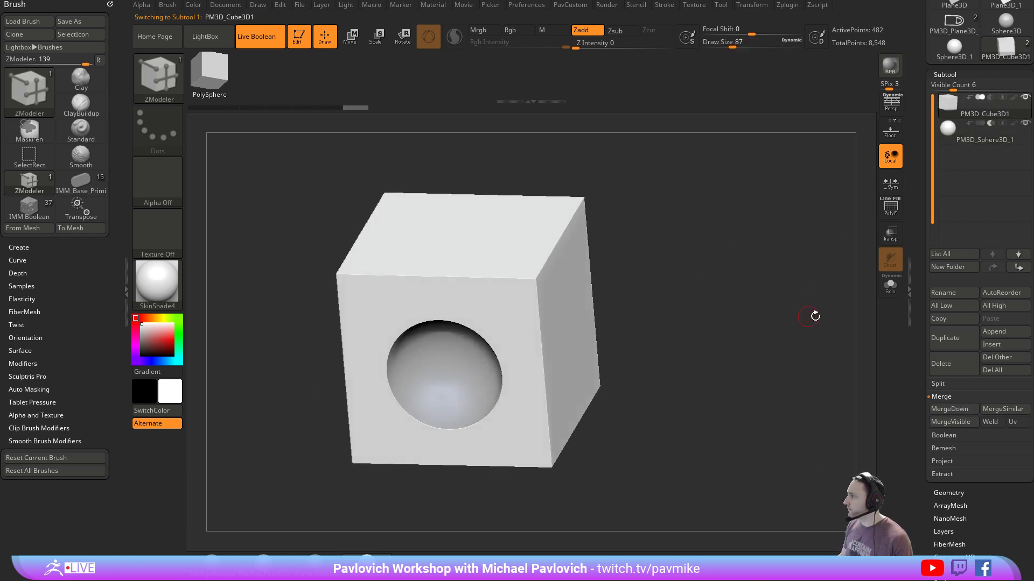
left_click(949, 338)
left_click(990, 123)
Move the subtractive cube copy into the cube's side and resize it so it cuts a full-height notch
right_click_drag(618, 275, 638, 256, "shift")
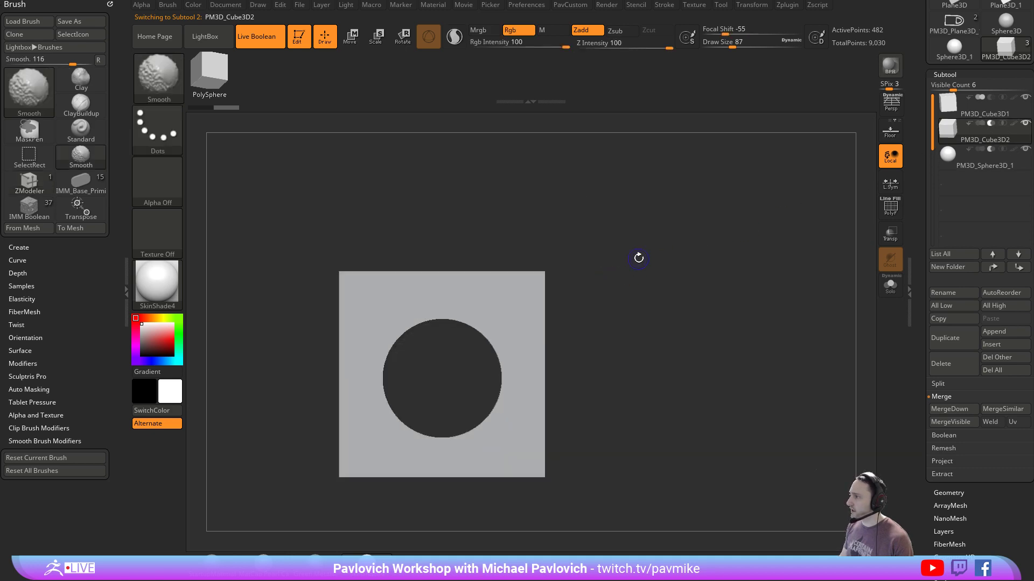
key("w")
left_click_drag(477, 373, 620, 374)
left_click_drag(585, 338, 587, 335)
right_click_drag(587, 336, 580, 369)
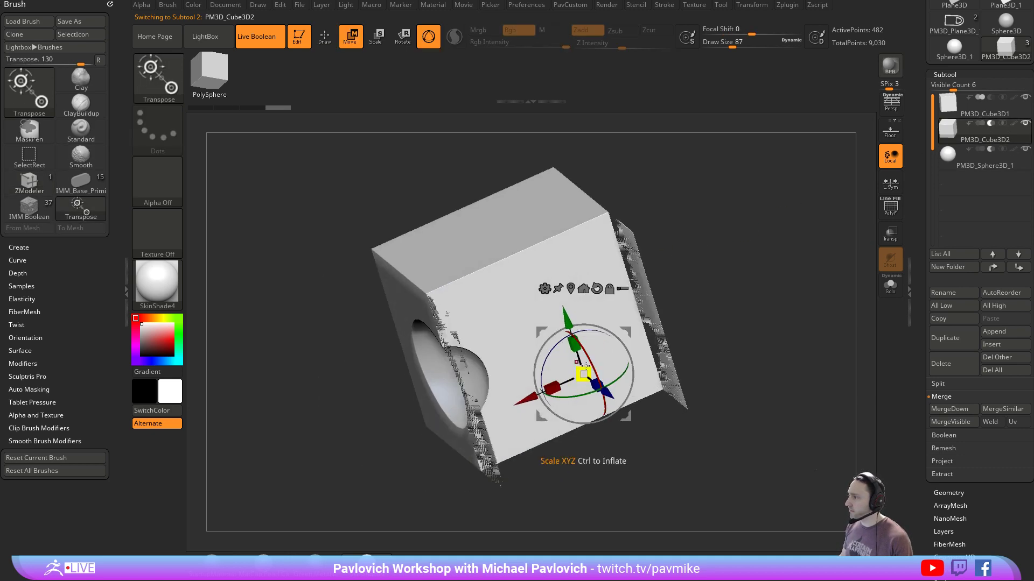
left_click_drag(554, 386, 580, 373)
right_click_drag(770, 310, 743, 308)
mouse_move(639, 388)
left_mouse_down()
mouse_move(674, 396)
mouse_move(646, 390)
left_mouse_up()
key("q")
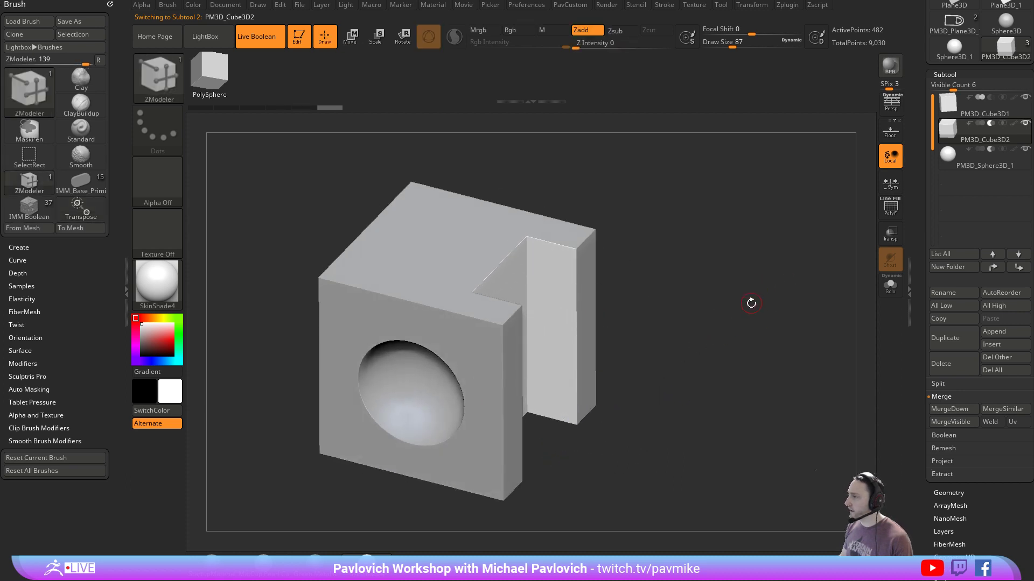
Turn on the polyframe display and reinitialize the cutting cube as a QCube with X, Y and Z resolution of 1
mouse_move(750, 302)
right_mouse_down()
mouse_move(760, 327)
mouse_move(796, 296)
mouse_move(798, 216)
right_mouse_up()
left_click(889, 208)
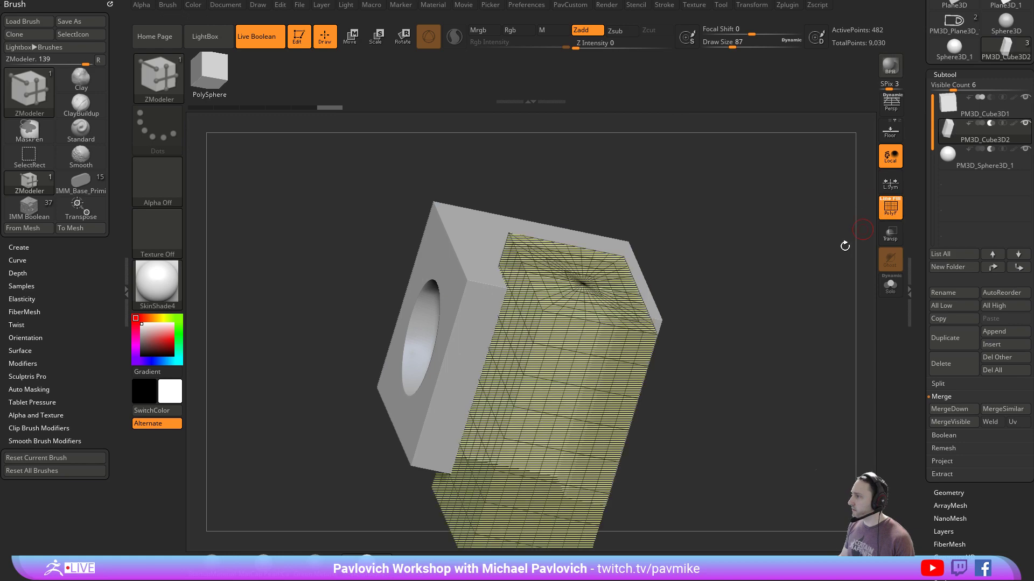
right_click_drag(844, 246, 790, 249, "shift")
left_click_drag(922, 342, 921, 234)
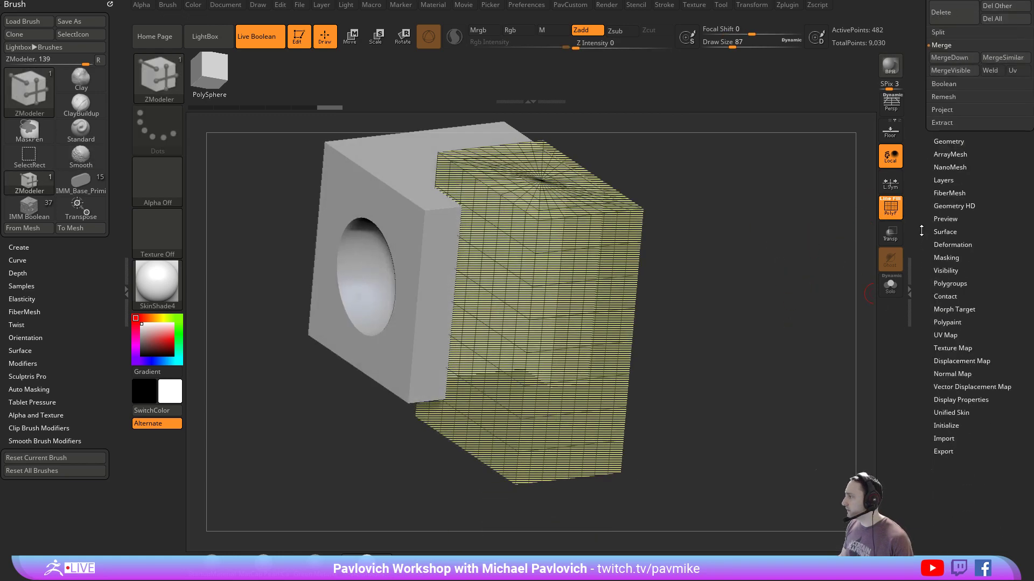
left_click(945, 429, "shift")
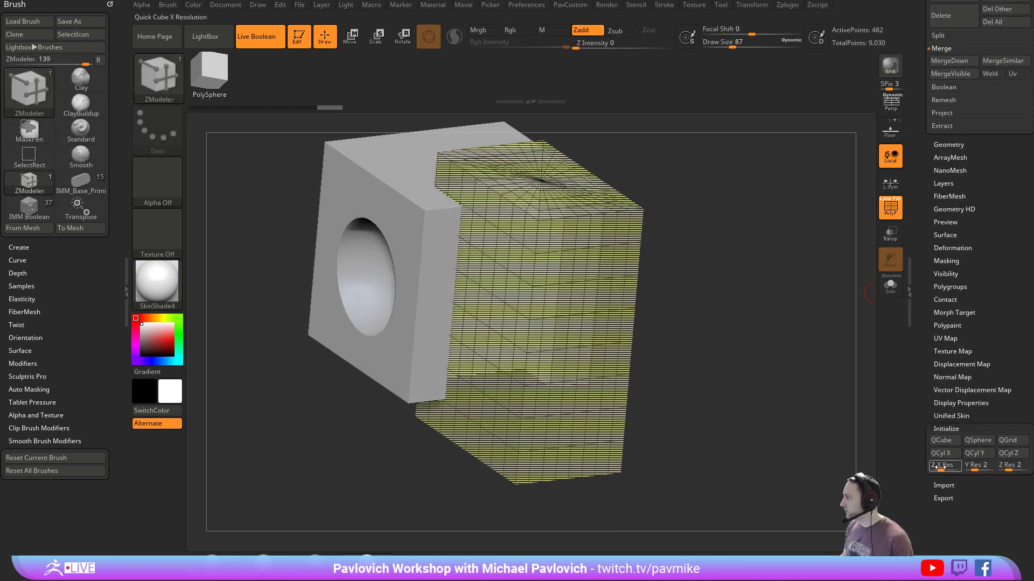
mouse_move(973, 466)
left_mouse_down()
mouse_move(945, 465)
mouse_move(978, 465)
left_mouse_up()
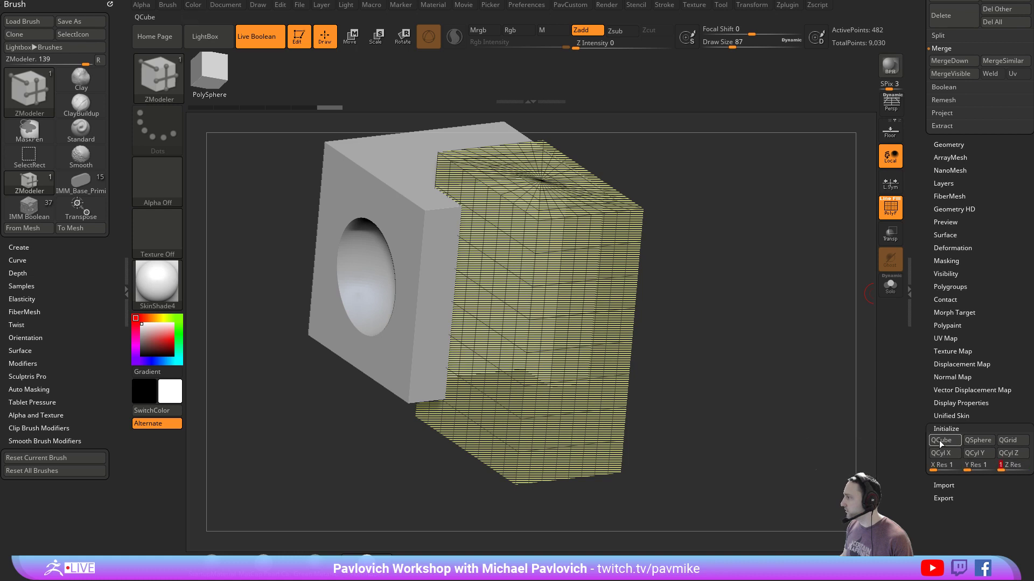
left_click(940, 443)
Move the new small box over to the large cube and recentre the transform gizmo on it
left_click_drag(692, 229, 719, 231)
key("w")
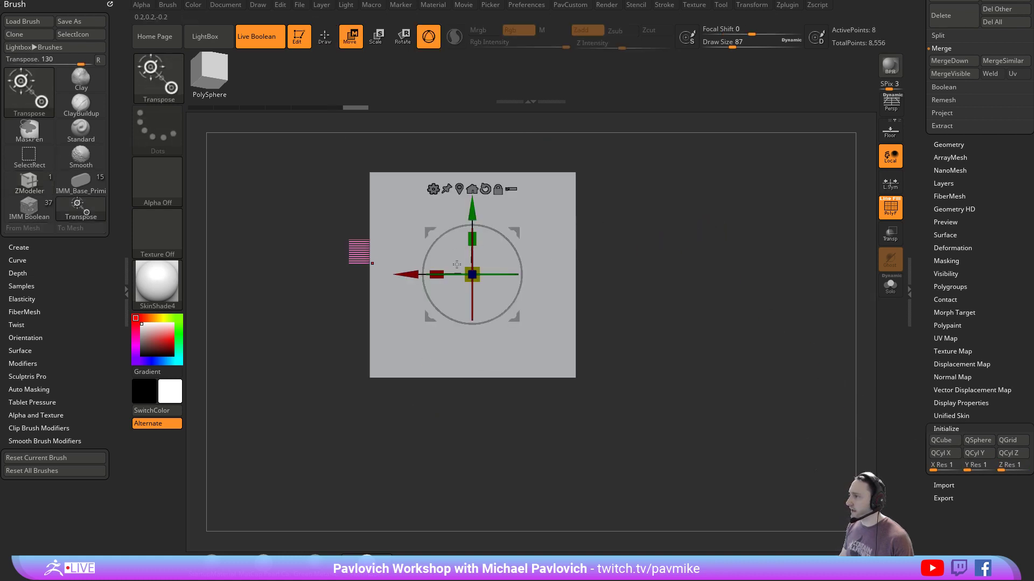
left_click_drag(408, 274, 505, 274)
left_click_drag(651, 322, 704, 401)
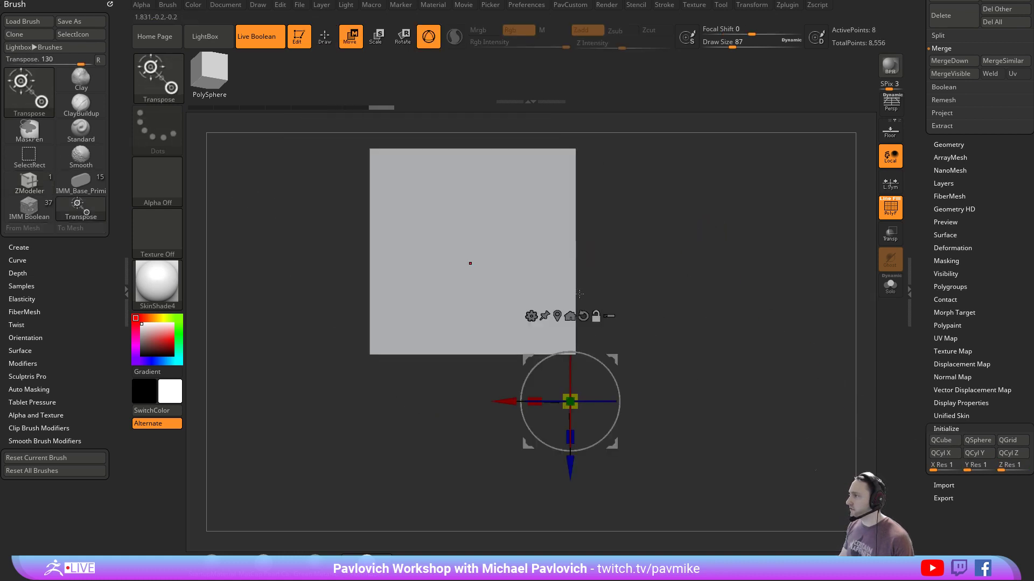
left_click(570, 316)
Enlarge the small box and position it so it protrudes from the large cube's side face
left_click_drag(468, 318, 466, 436)
left_click_drag(458, 359, 575, 335)
left_click_drag(394, 359, 413, 360)
left_click_drag(692, 378, 652, 291)
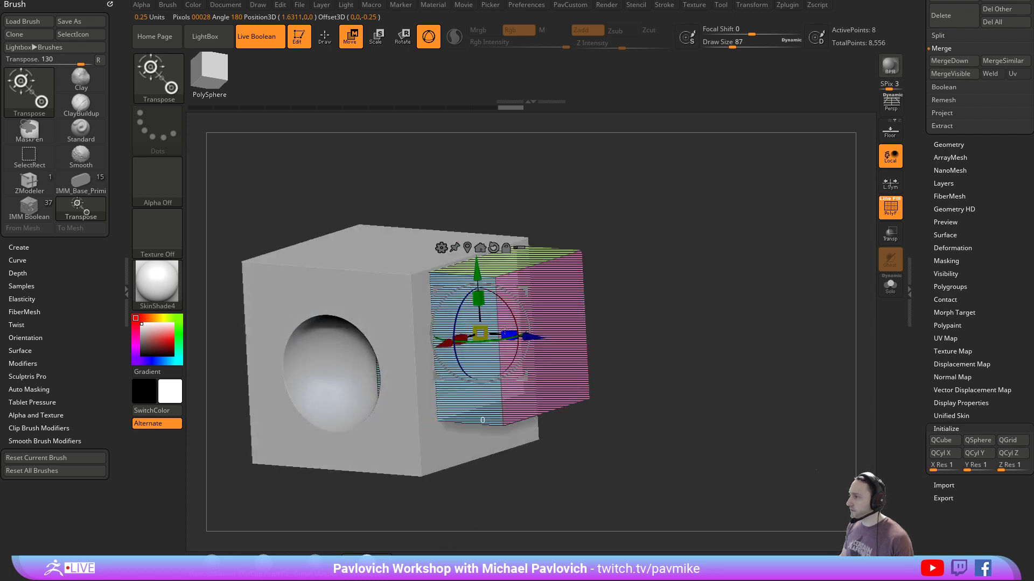
left_click_drag(504, 331, 595, 334)
left_click_drag(502, 341, 549, 310)
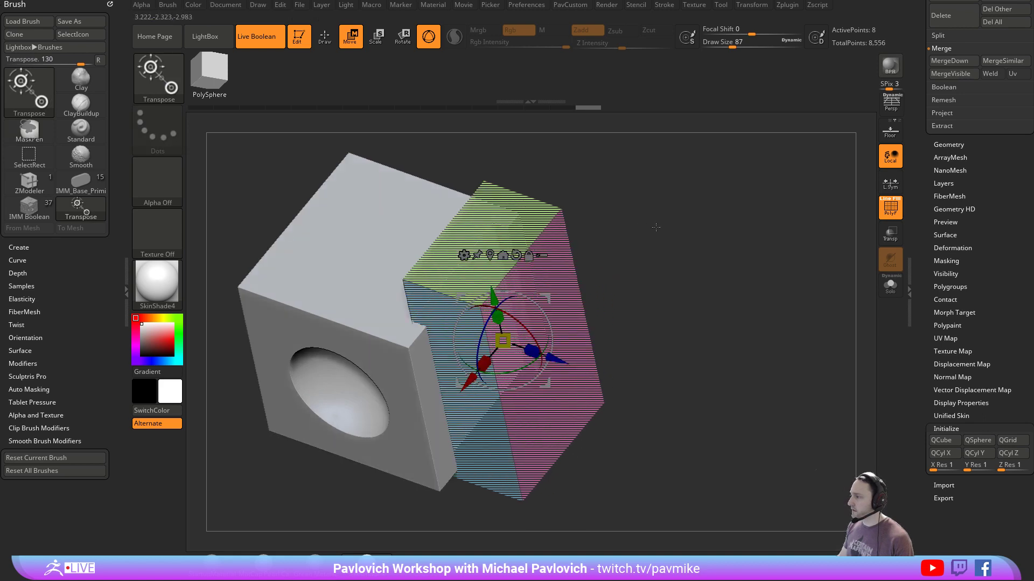
Taper the subtractive box with a mask so it is narrower inside the cube, and adjust its depth
left_click_drag(653, 226, 668, 293)
left_click_drag(393, 203, 476, 478, "ctrl")
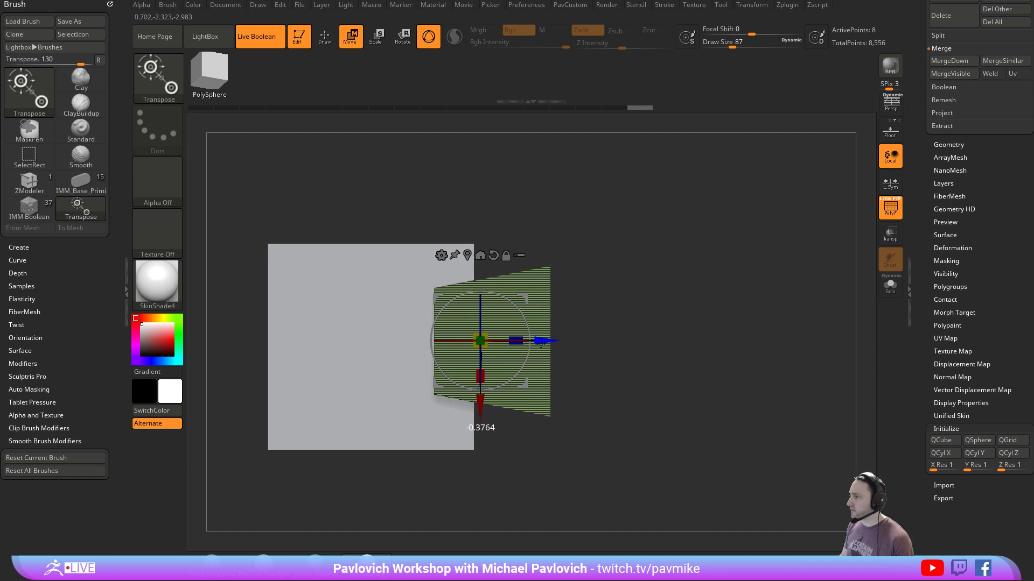
left_click_drag(541, 344, 537, 344)
Turn off the polyframe display and raise the tapered cutter so its notch opens at the cube's upper edge
key("q")
mouse_move(665, 259)
left_mouse_down()
mouse_move(699, 208)
mouse_move(692, 251)
mouse_move(745, 318)
mouse_move(769, 286)
mouse_move(789, 334)
mouse_move(775, 270)
left_mouse_up()
left_click(883, 215)
key("w")
left_click_drag(520, 261, 520, 112)
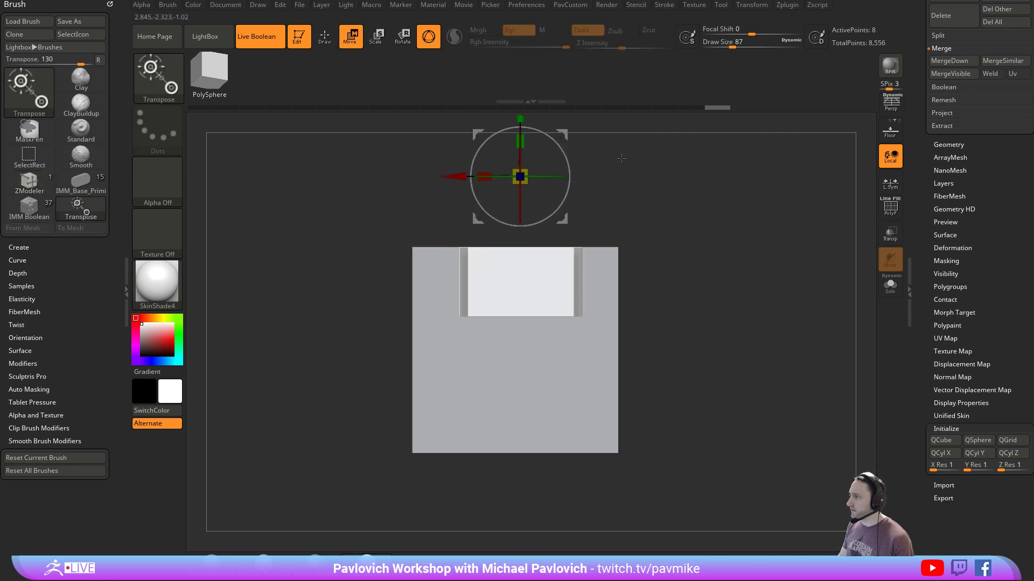
Copy the tapered cutter within its subtool down to the cube's lower edge and clear the mask
left_click_drag(621, 159, 639, 247, "alt")
left_click_drag(513, 181, 513, 375, "ctrl")
left_click_drag(665, 323, 742, 318)
key("q")
mouse_move(722, 253)
left_mouse_down("ctrl")
mouse_move(733, 286)
mouse_move(726, 325)
left_mouse_up("ctrl")
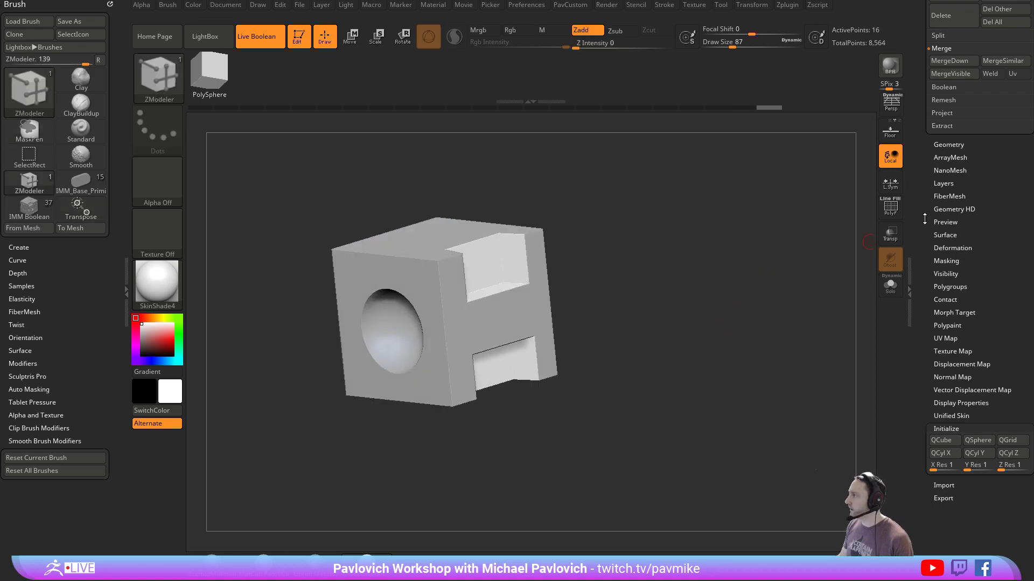
Create a subtool folder named booleanfolder and place the base cube and the sphere in it with the box cutters
scroll(924, 219, "up", 8)
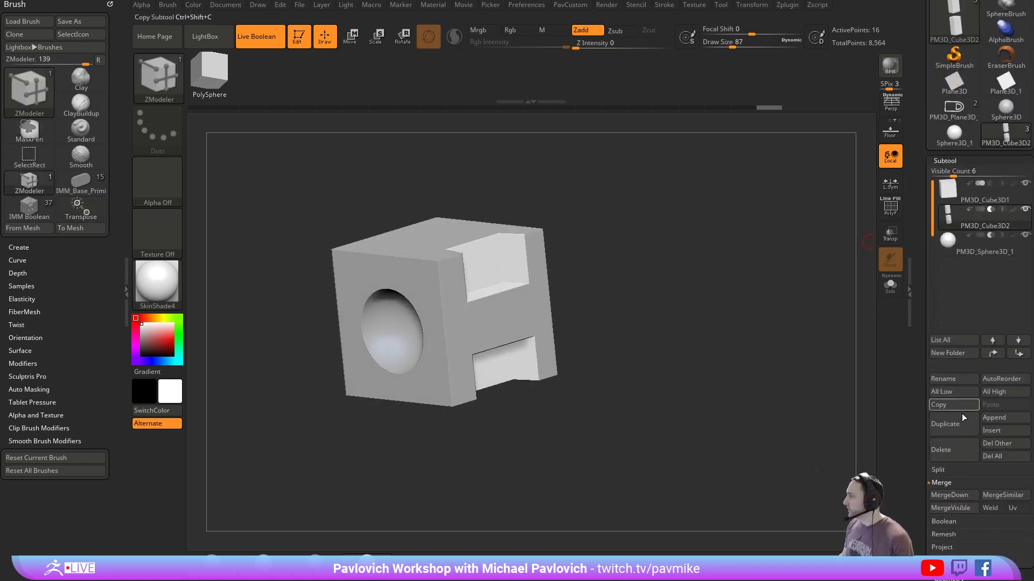
scroll(923, 290, "down", 5)
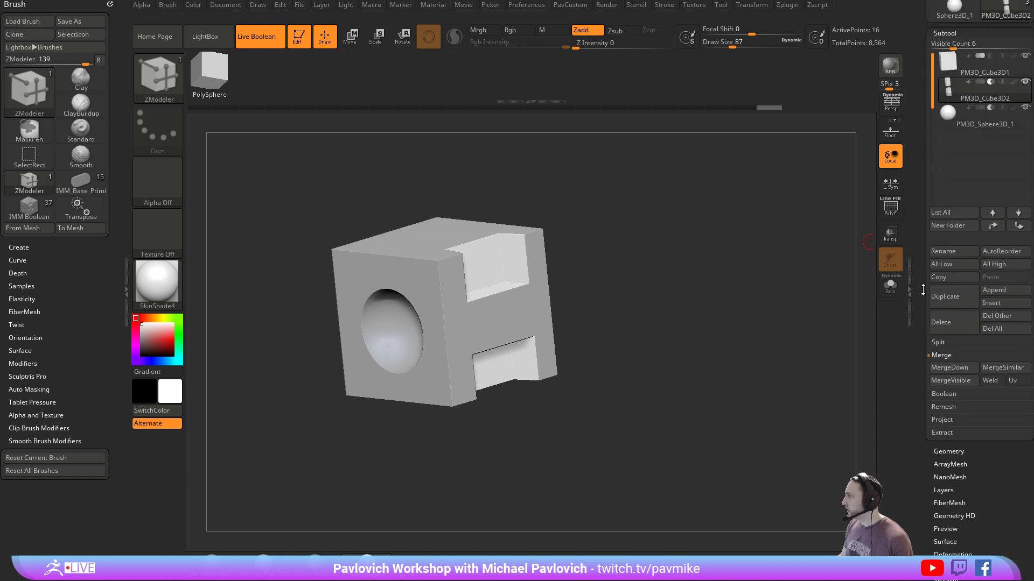
scroll(922, 290, "up", 3)
scroll(921, 307, "down", 1)
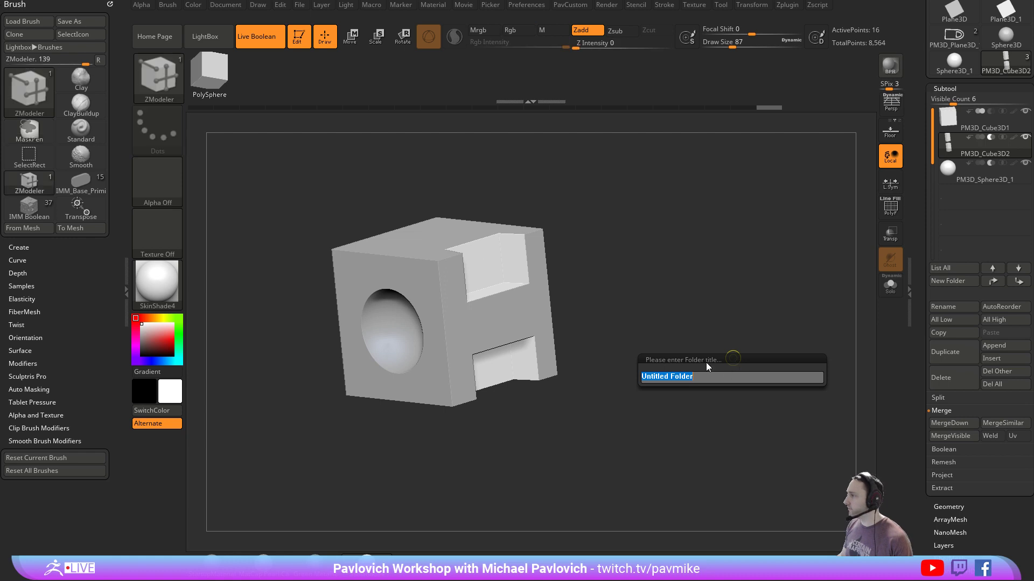
type("boolean")
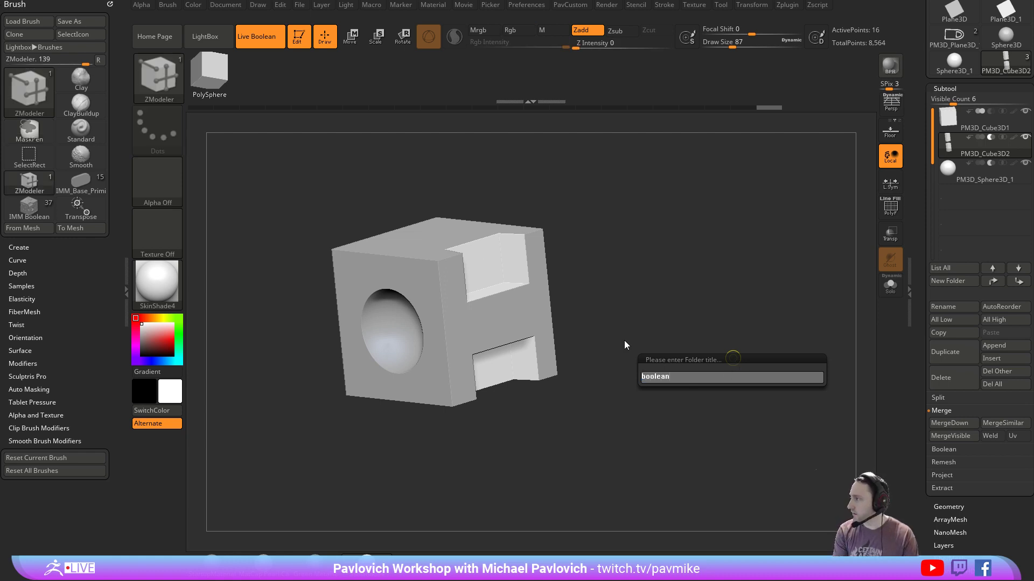
type("folder")
key("Return")
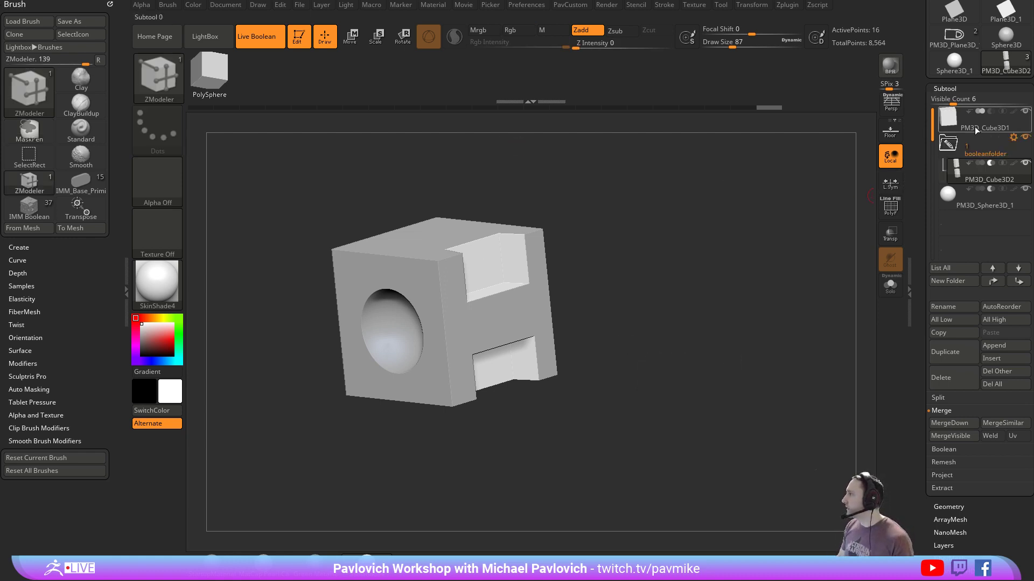
left_click_drag(977, 206, 987, 179)
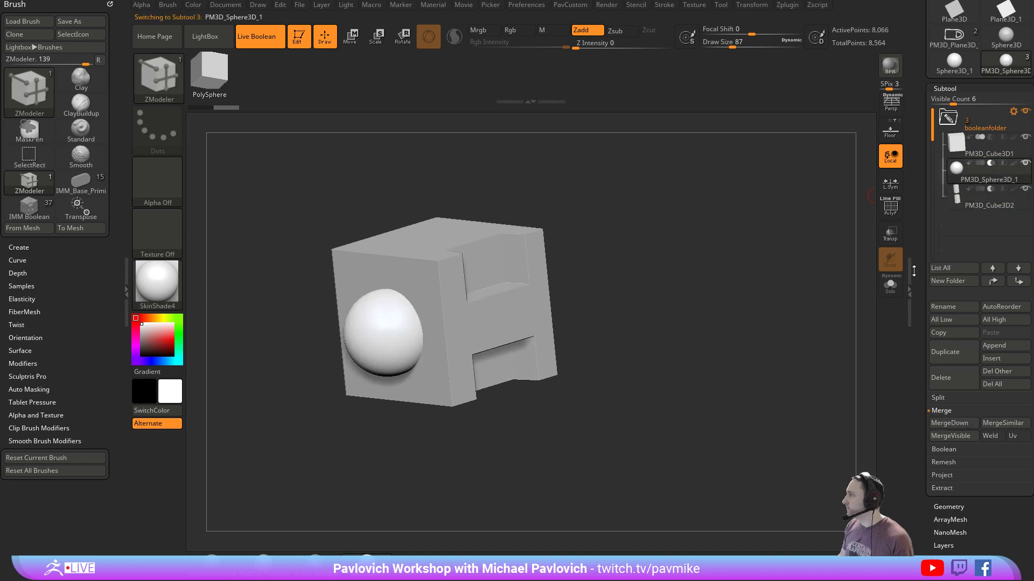
left_click_drag(657, 283, 754, 295)
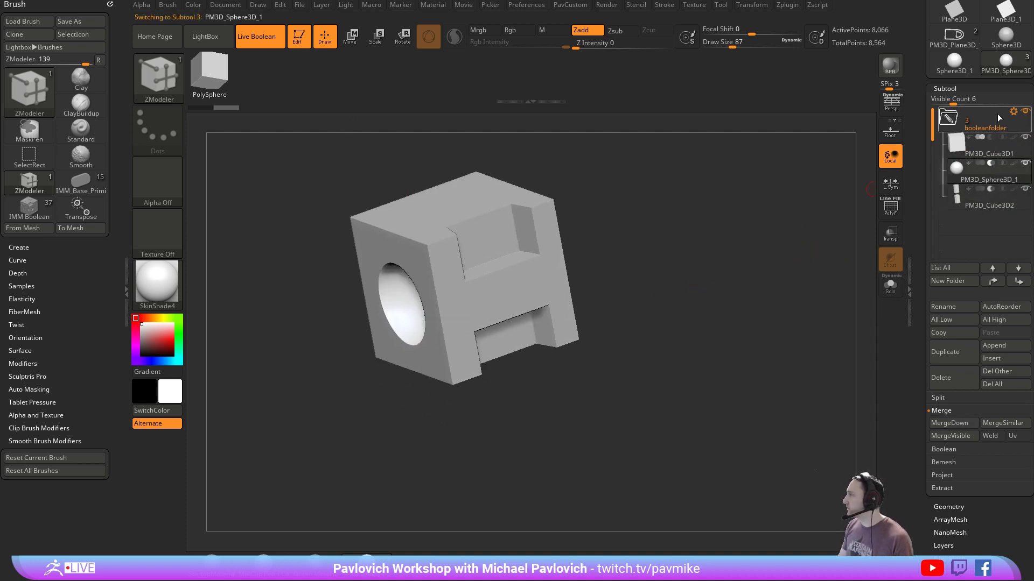
Run Boolean Folder on booleanfolder, select the resulting mesh and turn on its polyframe display
left_click(1014, 112)
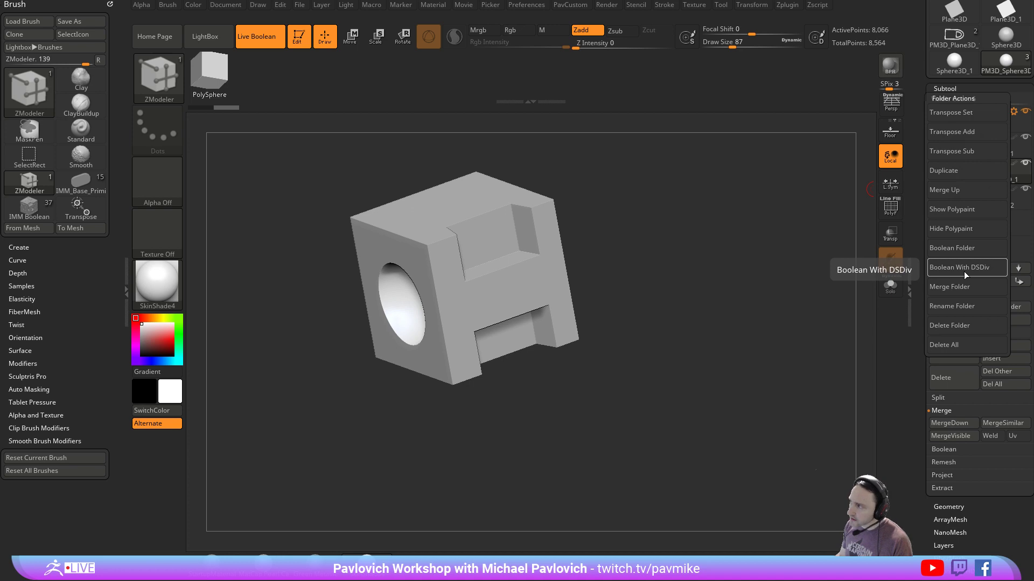
left_click(955, 249)
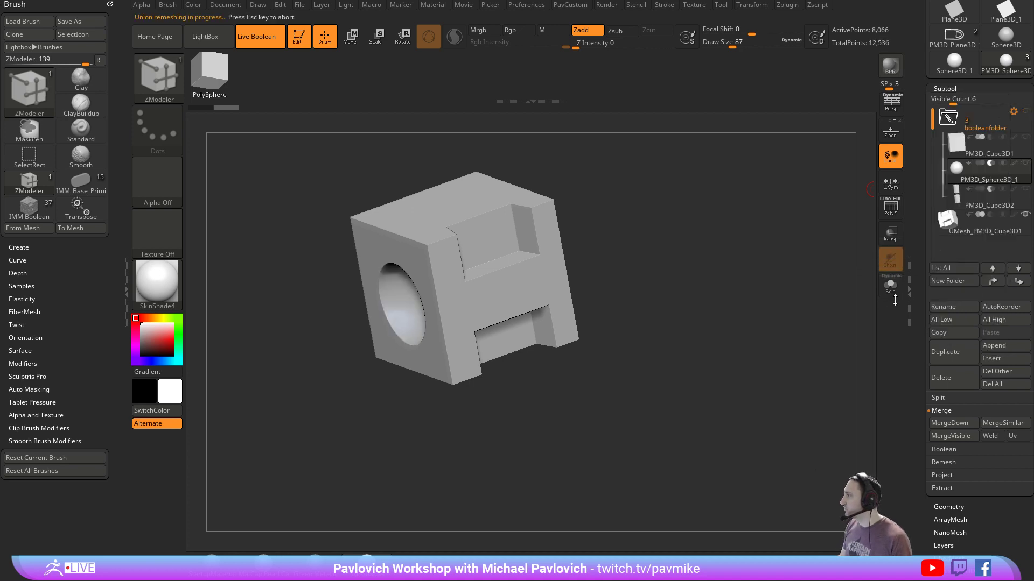
left_click(980, 231)
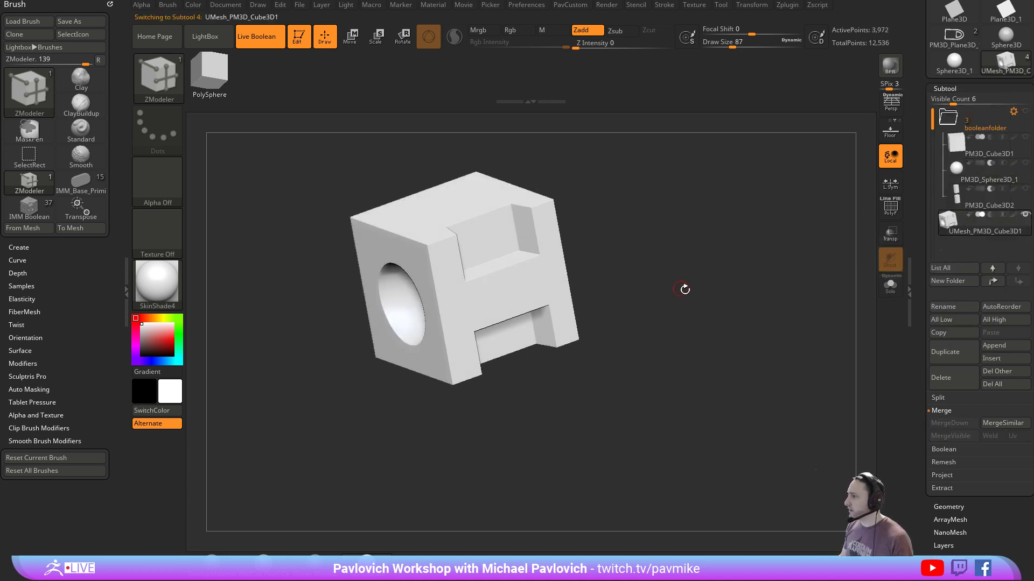
left_click_drag(684, 289, 775, 269)
left_click(898, 211)
left_click_drag(847, 232, 766, 310)
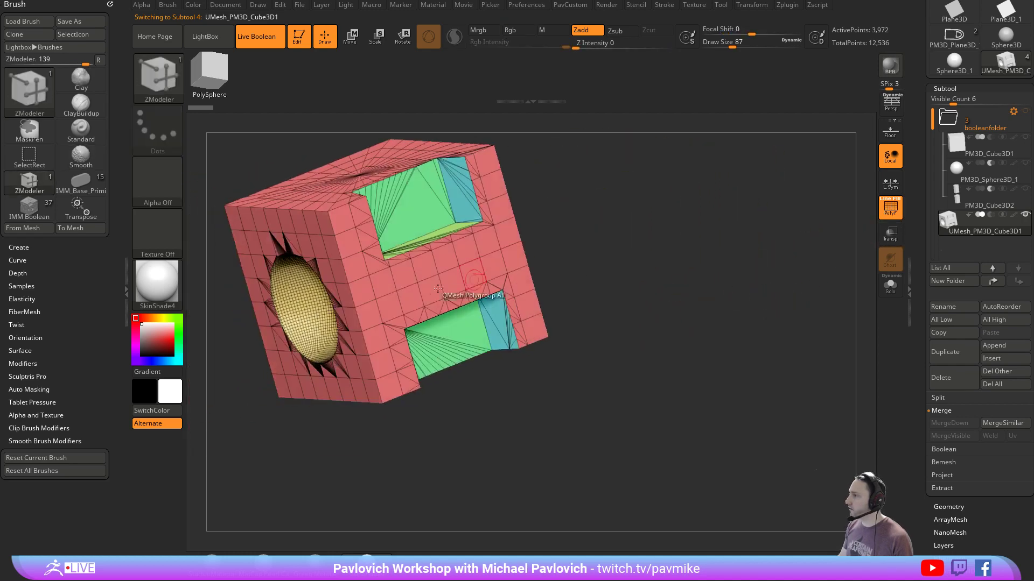
left_click_drag(624, 261, 674, 287, "alt")
Try to mirror and weld the boolean mesh
key("2")
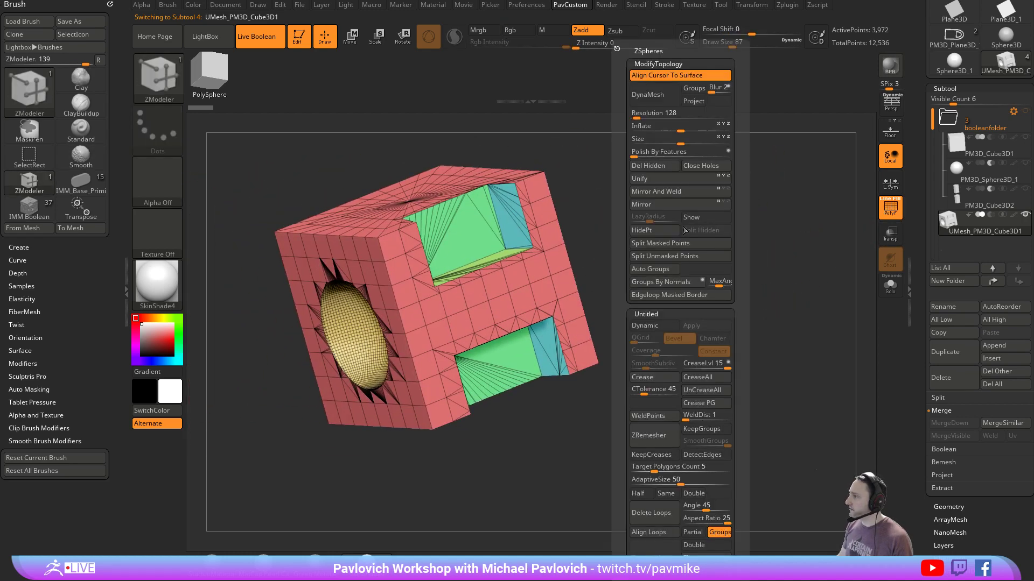
left_click(677, 197)
left_click_drag(625, 213, 692, 212)
key("ctrl+z")
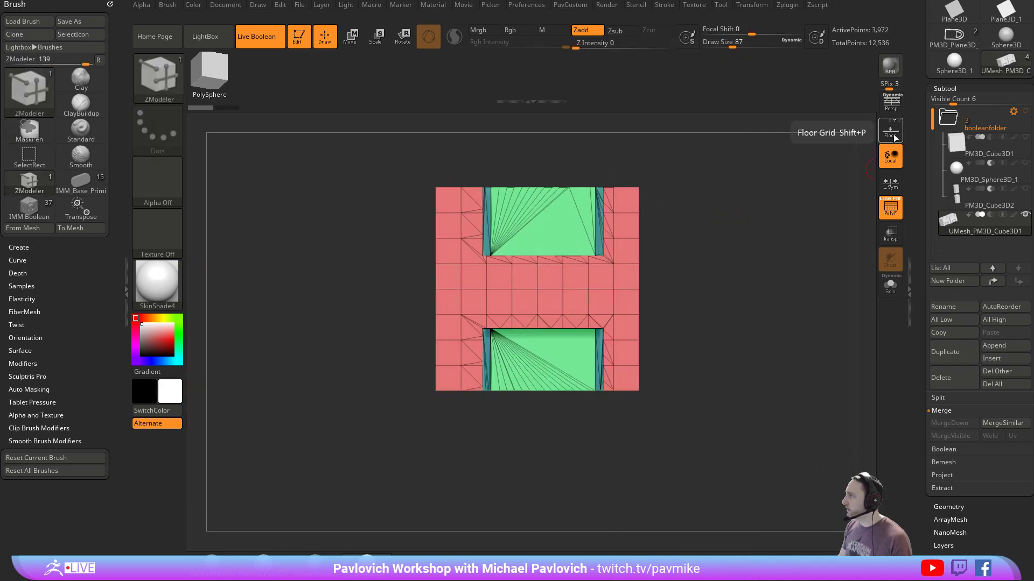
Open the Deformation settings and apply Mirror And Weld to the boolean mesh so its notched side face becomes symmetrical
left_click_drag(721, 178, 761, 206)
left_click_drag(918, 474, 914, 183)
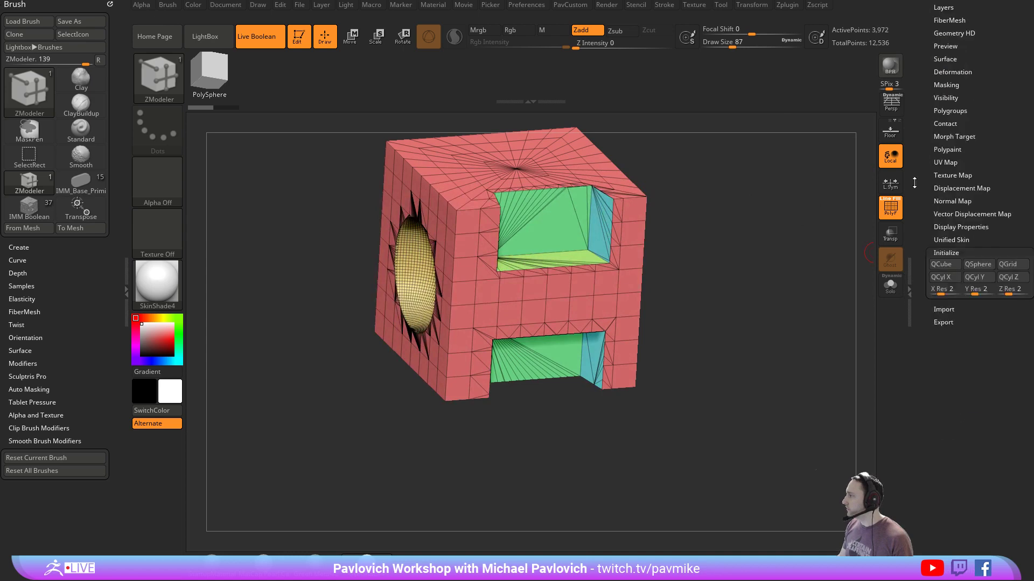
left_click(950, 74, "shift")
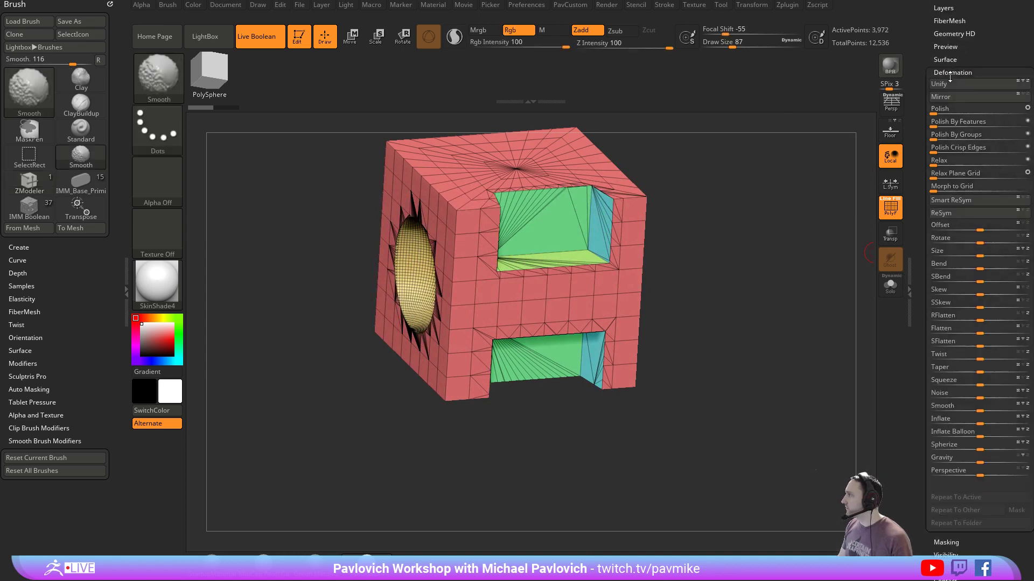
left_click_drag(859, 253, 818, 120, "alt")
left_click_drag(711, 221, 745, 274, "alt")
left_click_drag(727, 156, 712, 247, "alt")
key("space")
key("space")
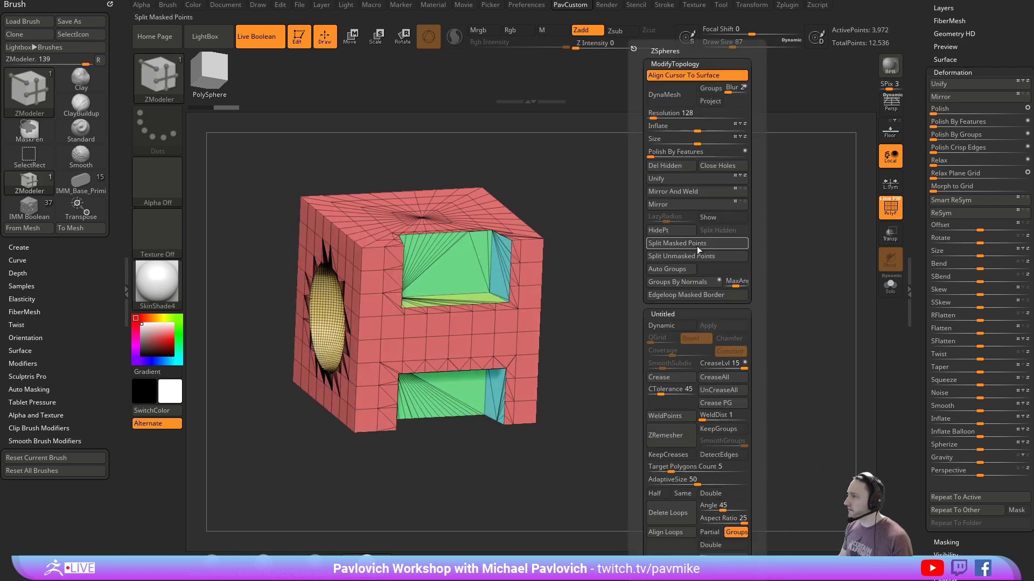
left_click(694, 195)
left_click_drag(625, 243, 658, 255)
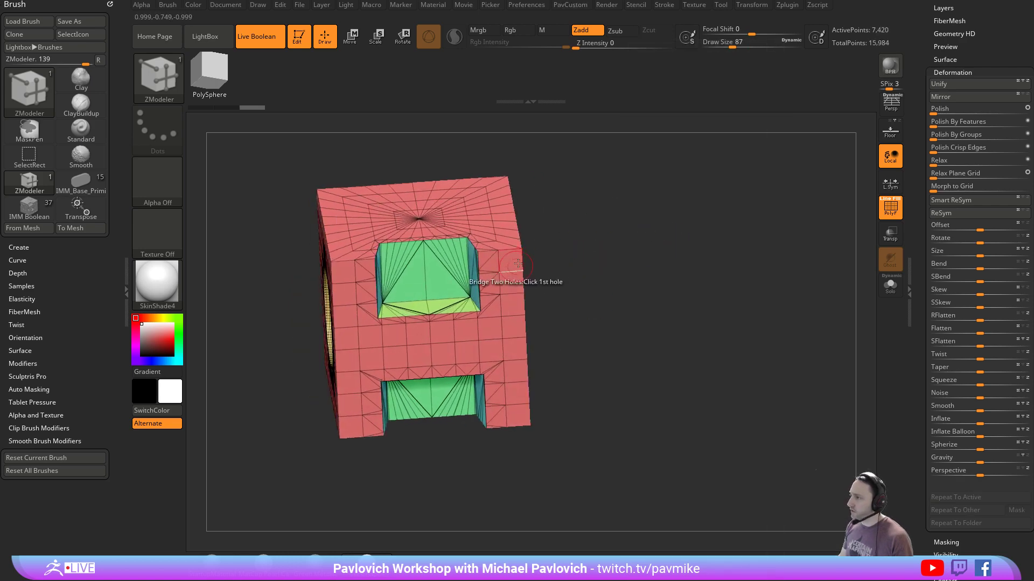
left_click_drag(527, 247, 613, 225)
Open the ZRemesher settings for the mirrored boolean mesh
left_click_drag(743, 237, 796, 227)
scroll(958, 300, "up", 10)
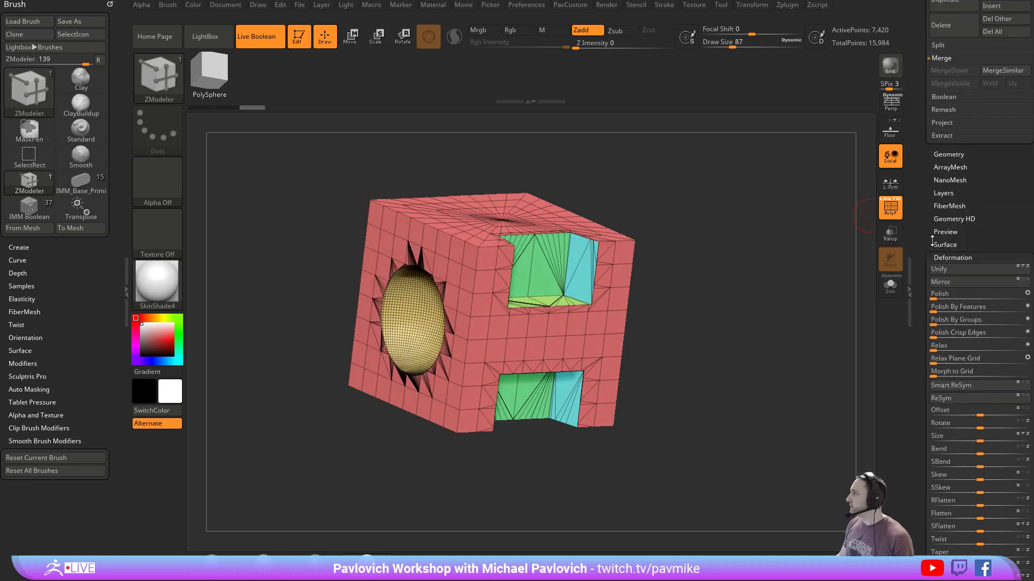
key("shift")
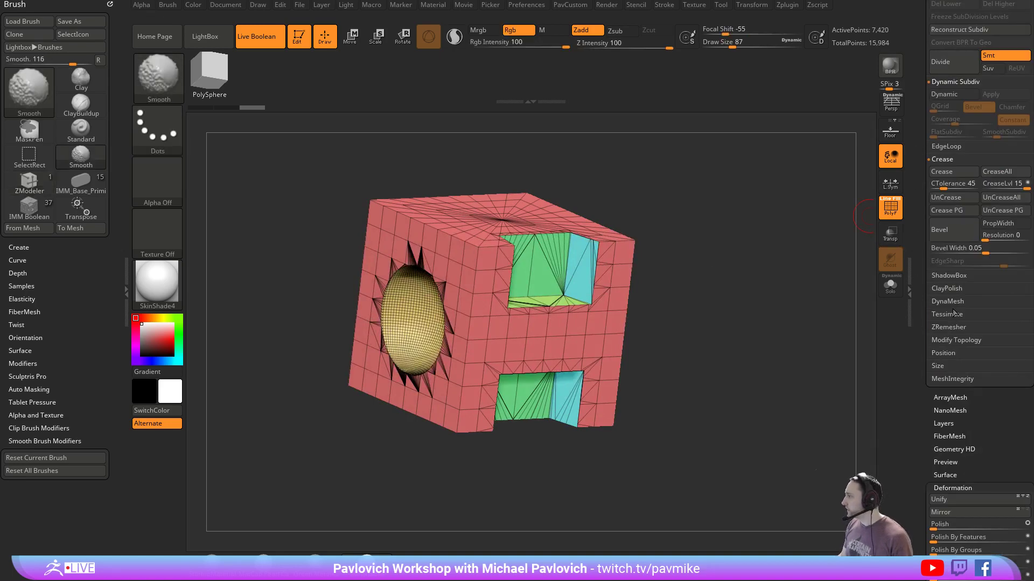
left_click(946, 327)
scroll(948, 306, "down", 3)
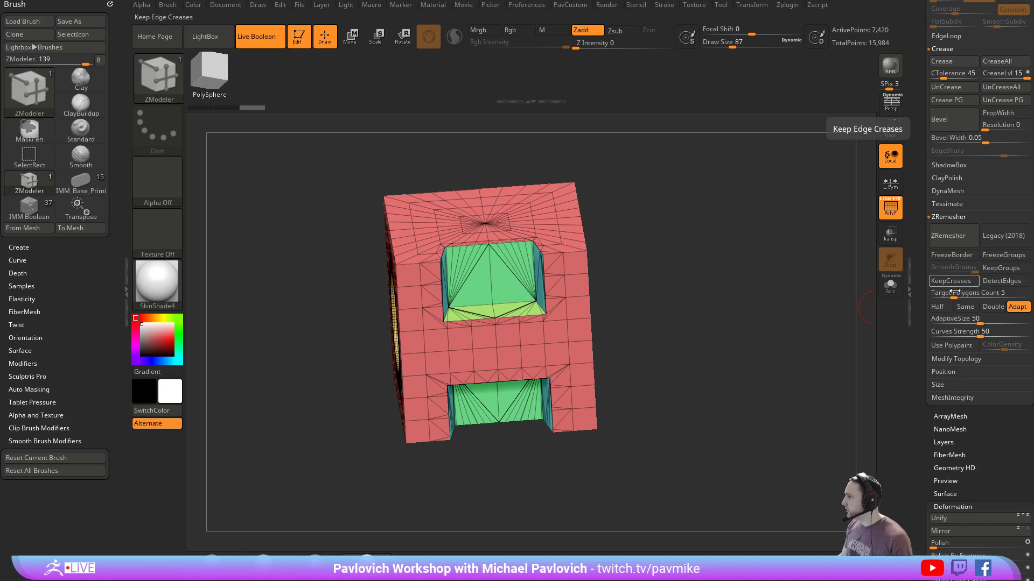
Examine the boolean mesh's polygroups and triangulation around the notches and the spherical cutout from several sides
left_click_drag(657, 281, 755, 317)
key("Return")
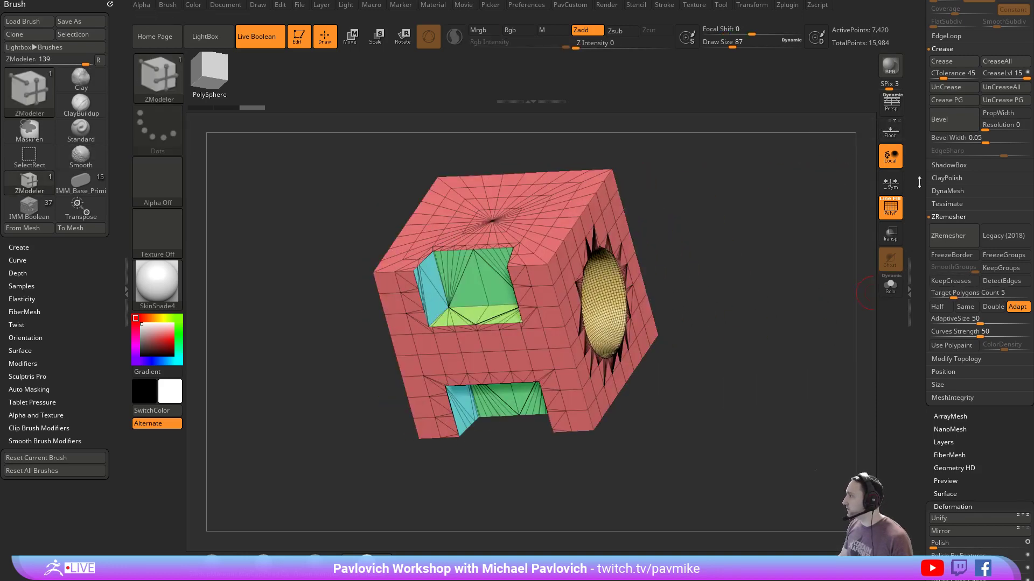
left_click_drag(926, 148, 926, 201)
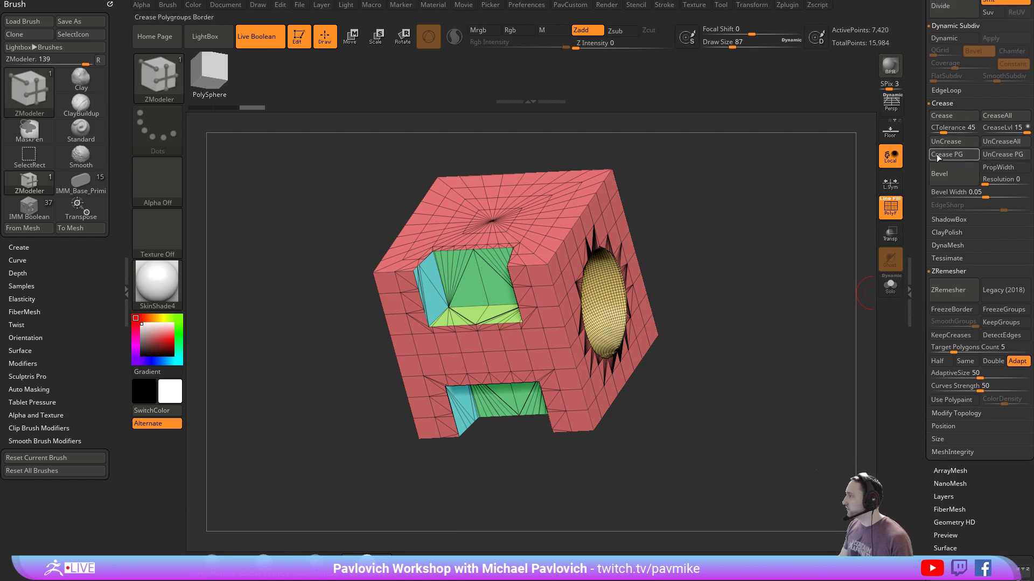
left_click_drag(740, 261, 764, 241)
left_click_drag(703, 300, 807, 484)
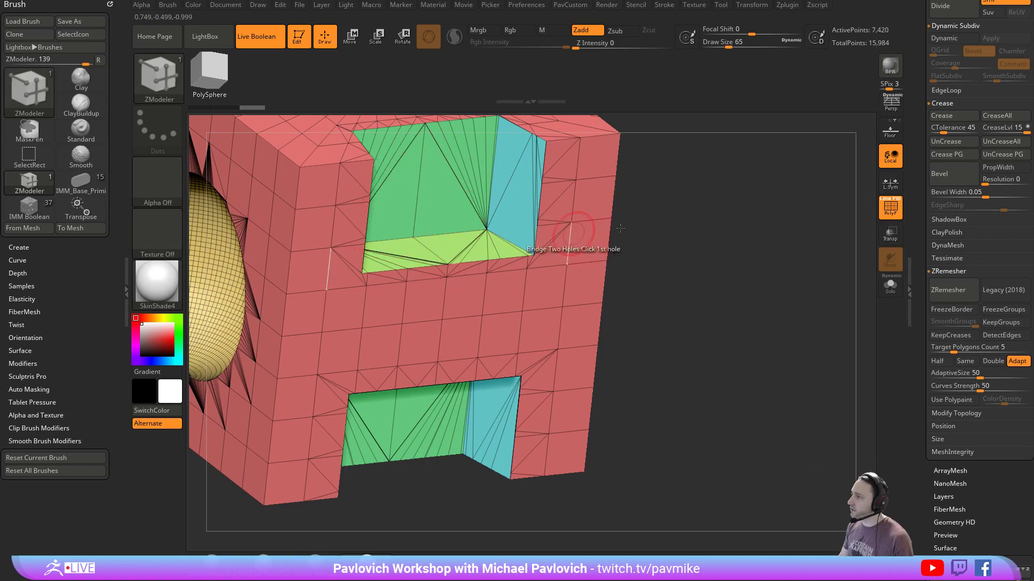
left_click_drag(679, 237, 781, 239)
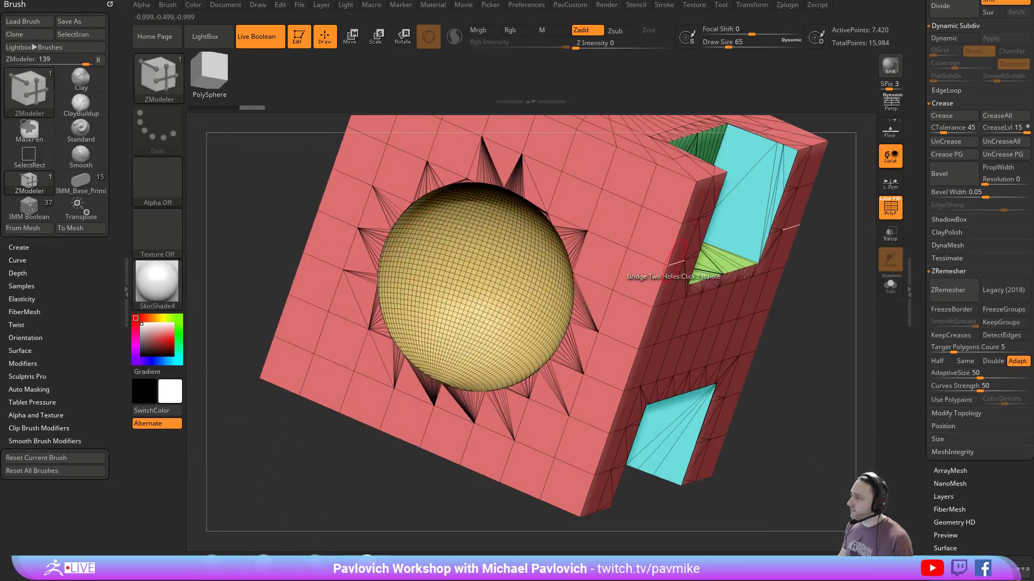
left_click_drag(837, 299, 749, 278)
left_click_drag(708, 226, 744, 198)
Try Groups By Normals on the whole boolean mesh and undo it
key("3")
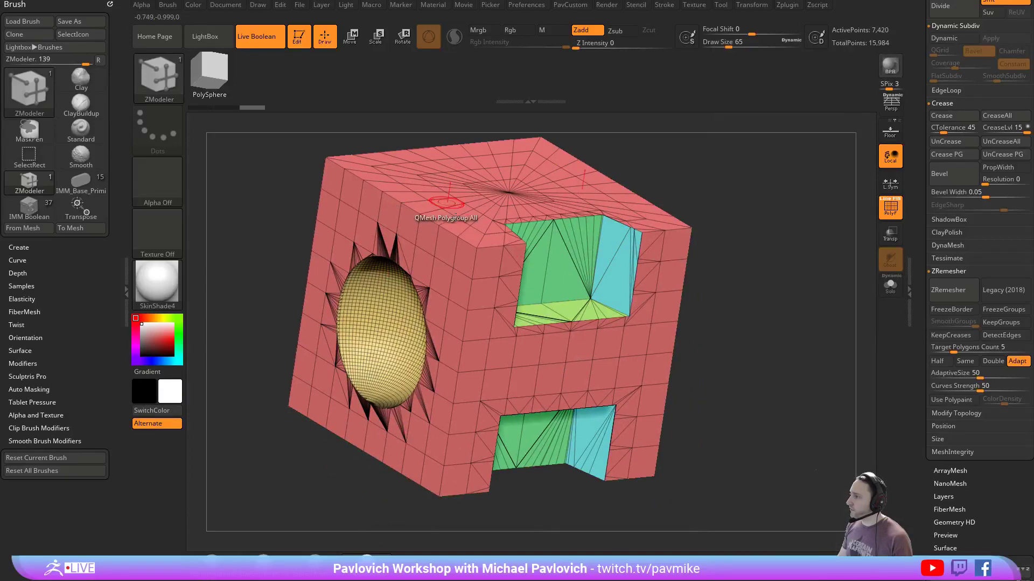
key("3")
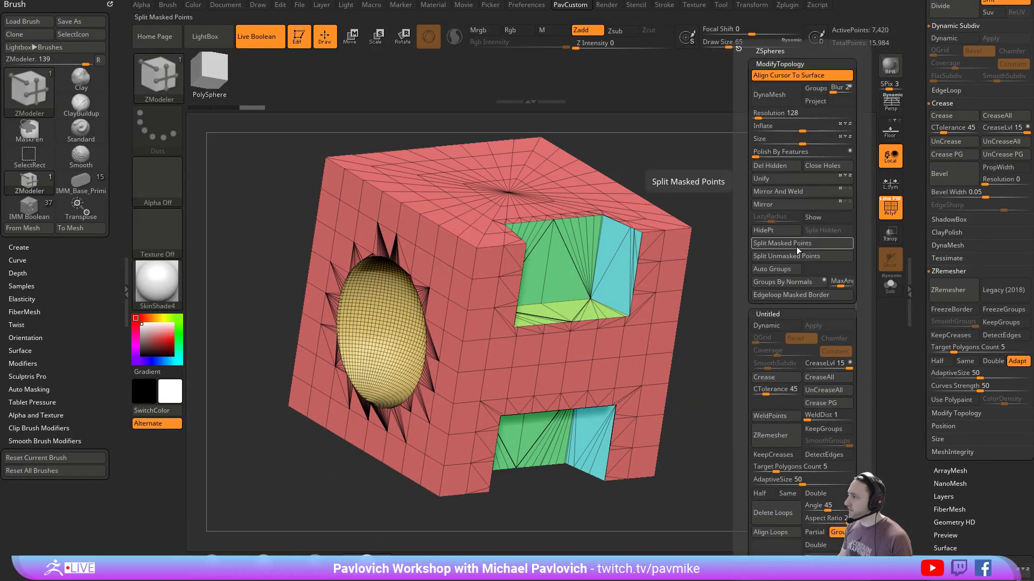
left_click(812, 283)
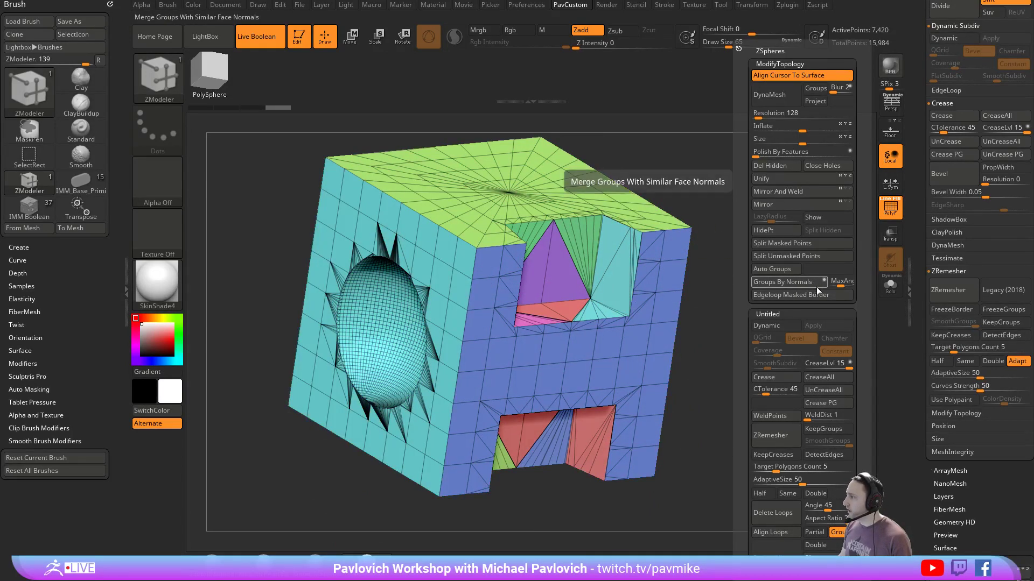
key("ctrl+z")
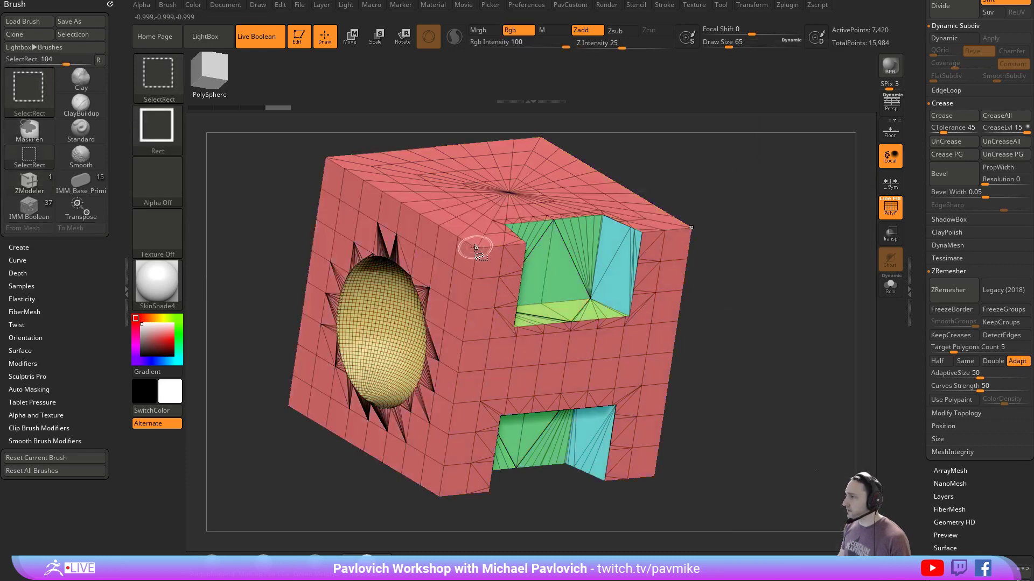
Isolate the cube's outer polygroup, split it with Groups By Normals and show the whole mesh again
left_click(478, 247, "ctrl+shift")
key("3")
left_click(786, 281)
left_click(743, 291, "ctrl+shift")
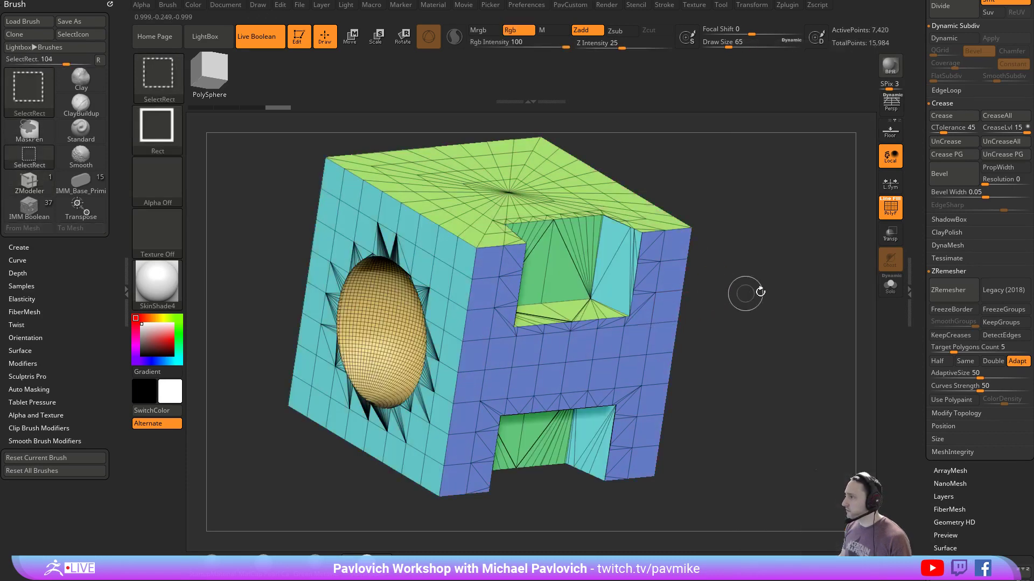
left_click_drag(743, 290, 797, 304)
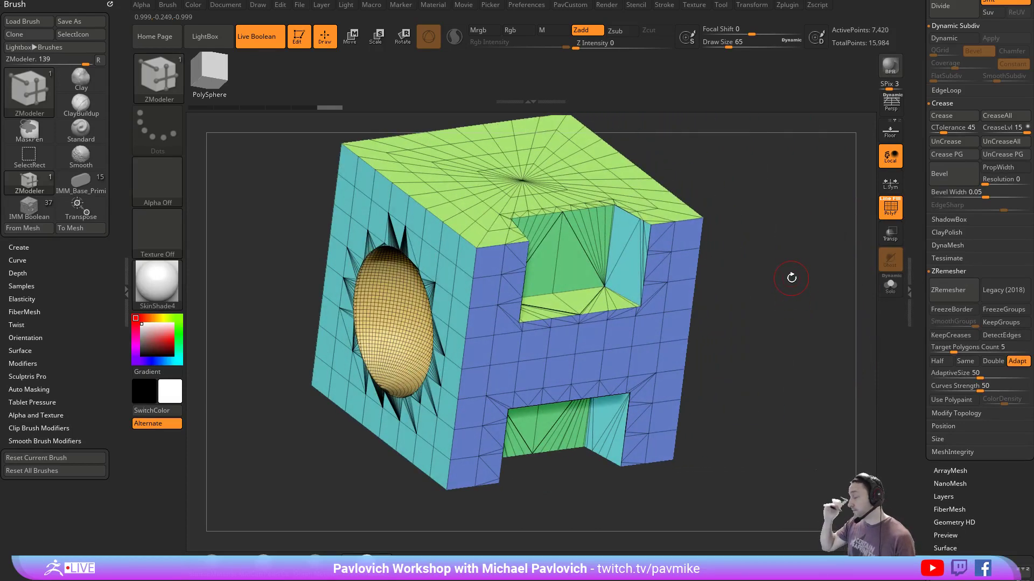
Merge the whole mesh into a single polygroup and split it with Groups By Normals
key("ctrl+w")
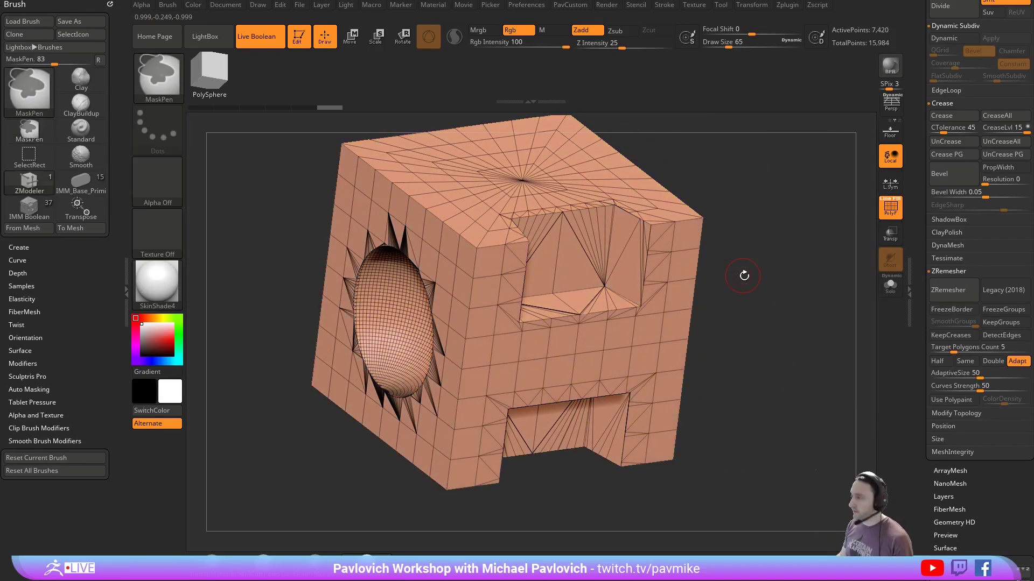
left_click_drag(744, 275, 789, 296)
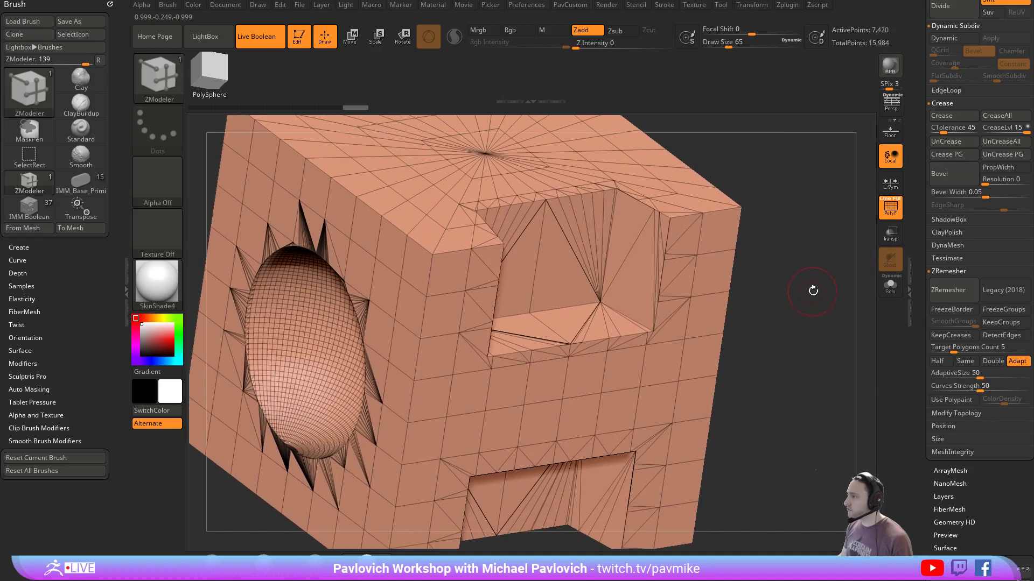
key("space")
left_click(806, 283)
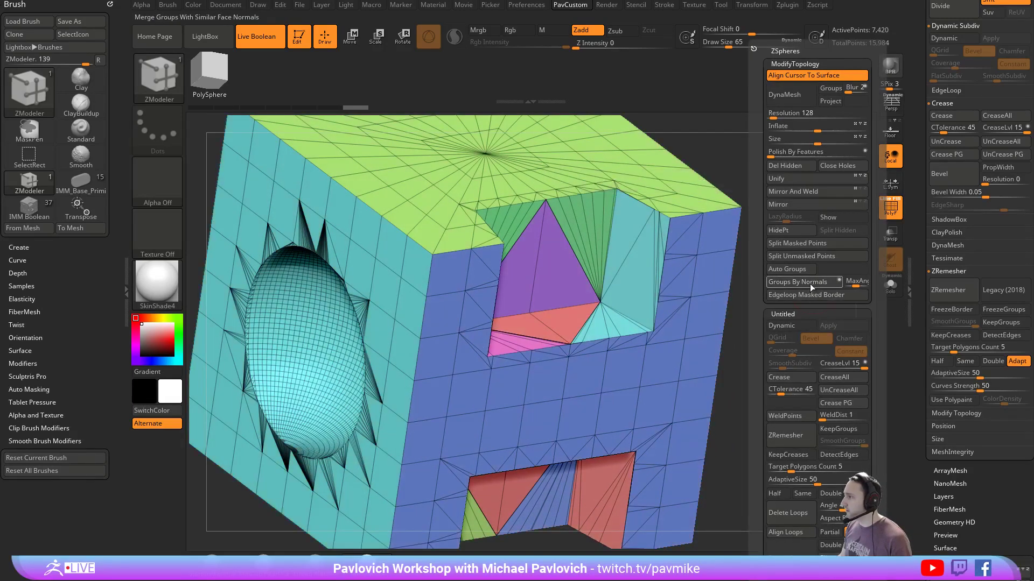
Weld the mesh's points and regenerate its polygroups with Groups By Normals
key("space")
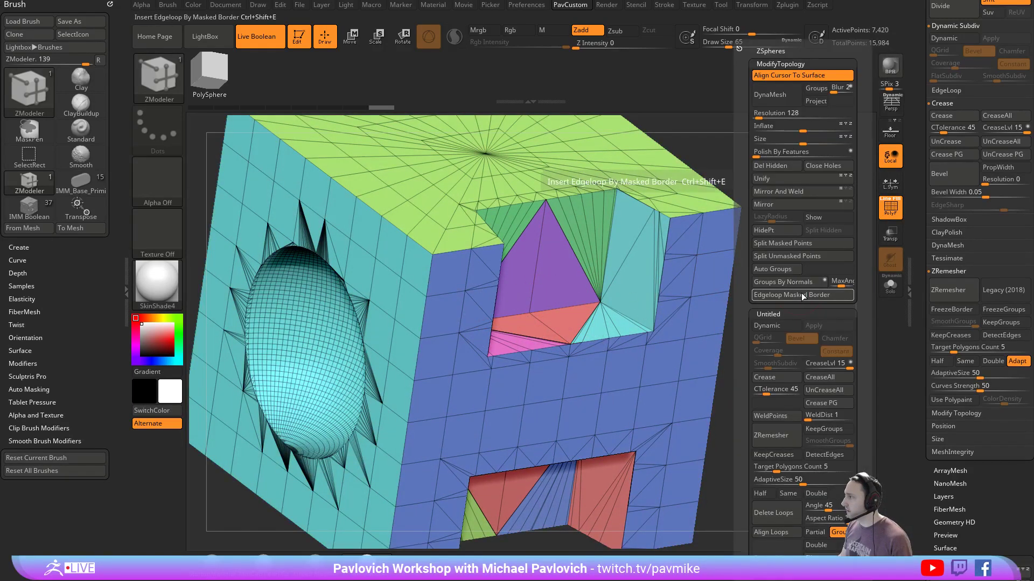
scroll(754, 376, "down", 1)
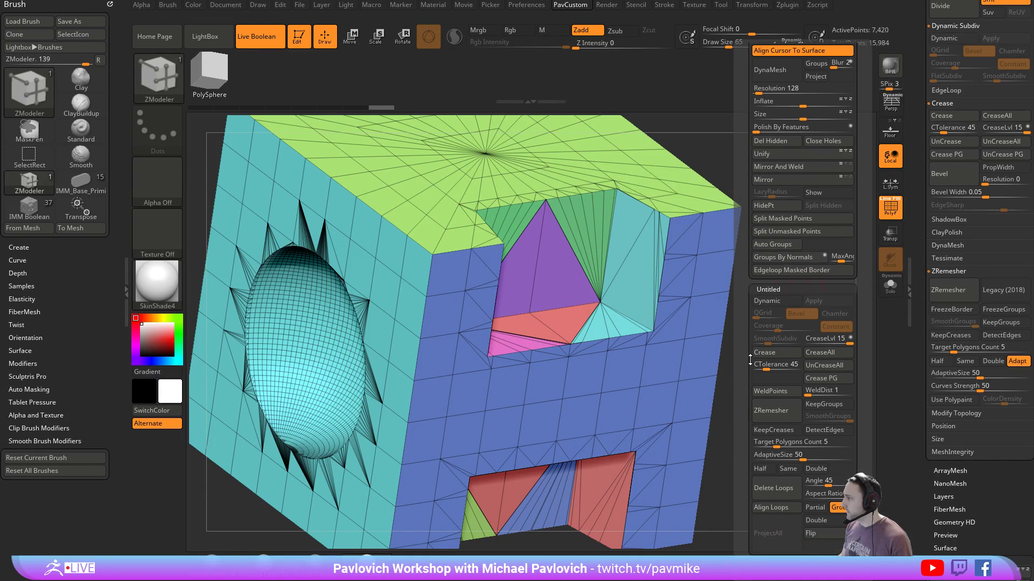
left_click(786, 395)
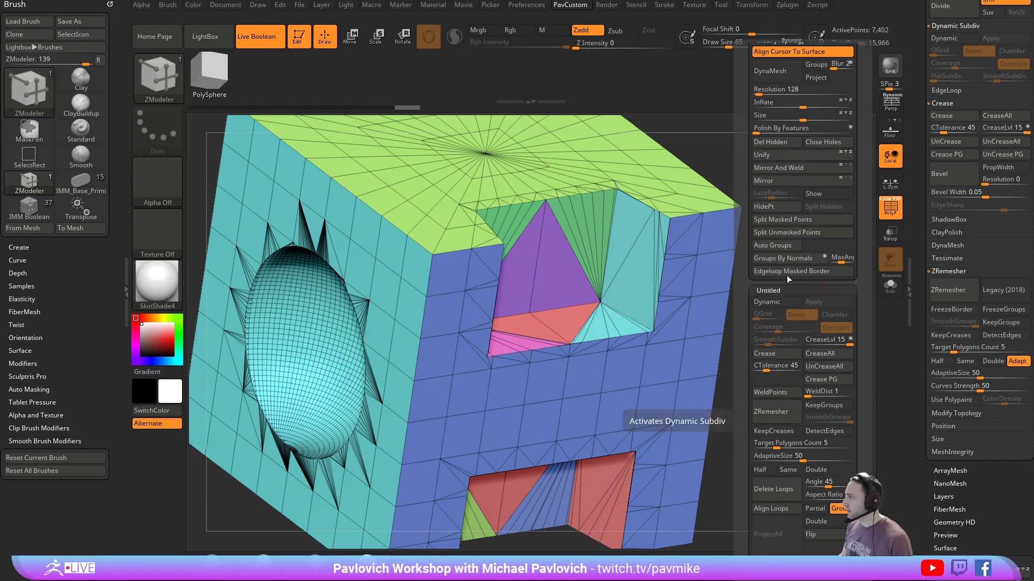
left_click(796, 257)
Isolate the side face with the spherical cutout, separate the two with Groups By Normals and unhide the rest
left_click_drag(777, 347, 811, 330)
left_click_drag(680, 252, 746, 248)
left_click(458, 276, "ctrl+shift")
key("2")
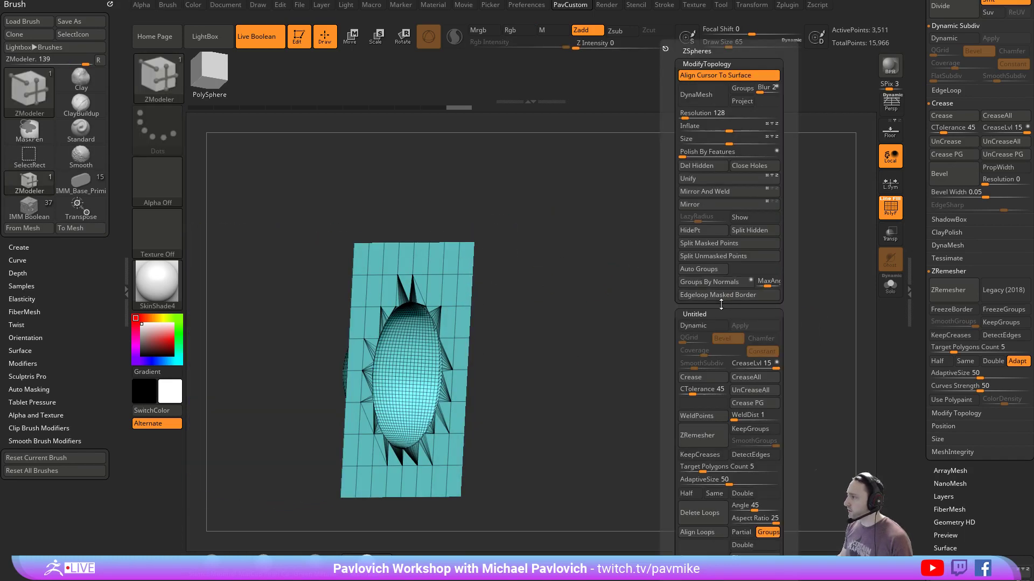
left_click(742, 284)
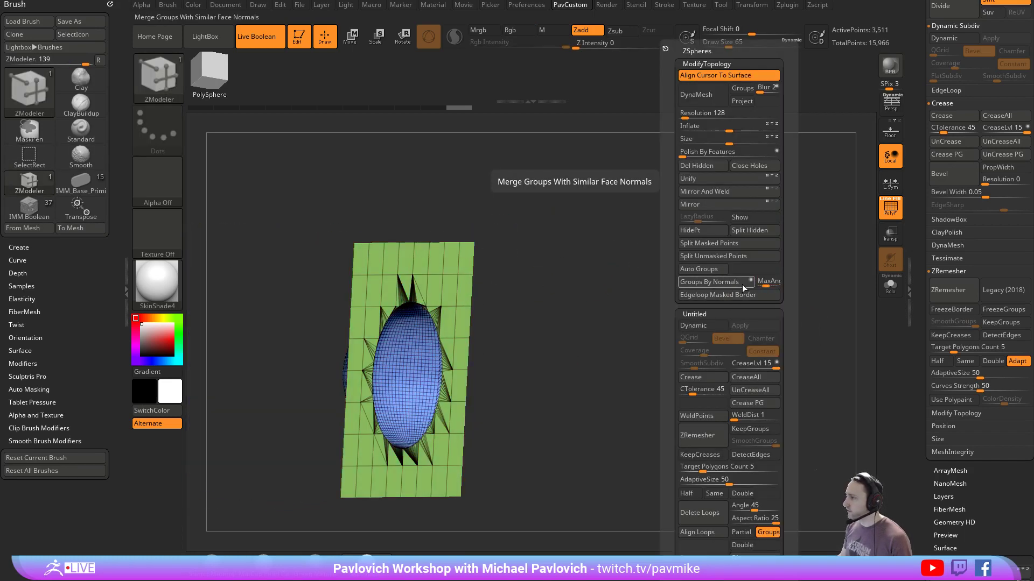
left_click_drag(622, 302, 784, 295)
left_click(768, 267, "ctrl+shift")
key("2")
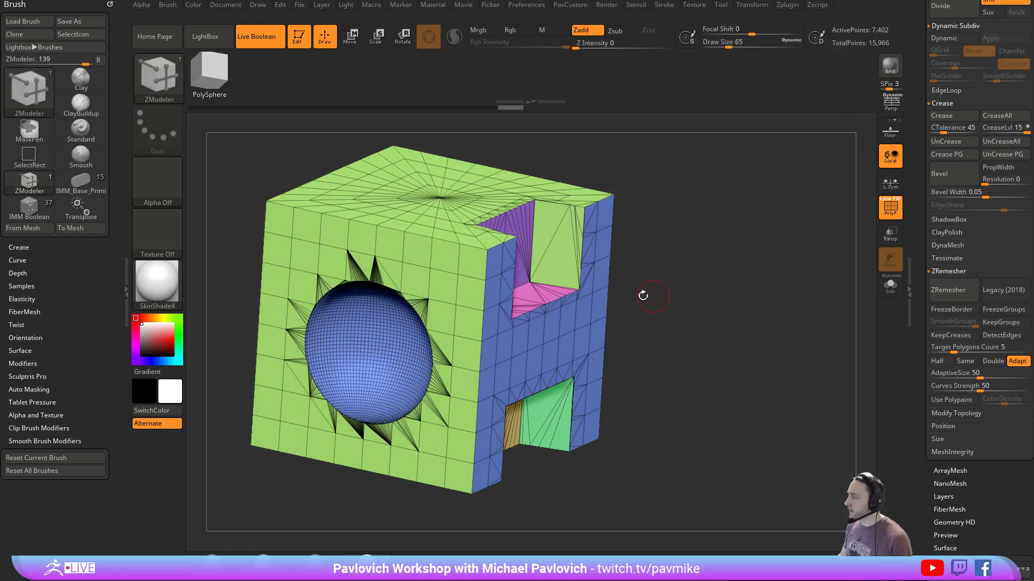
Isolate the polygroup shared by the top and side faces, split it by normals, and mirror and weld the full mesh
left_click(393, 231, "ctrl+shift")
key("2")
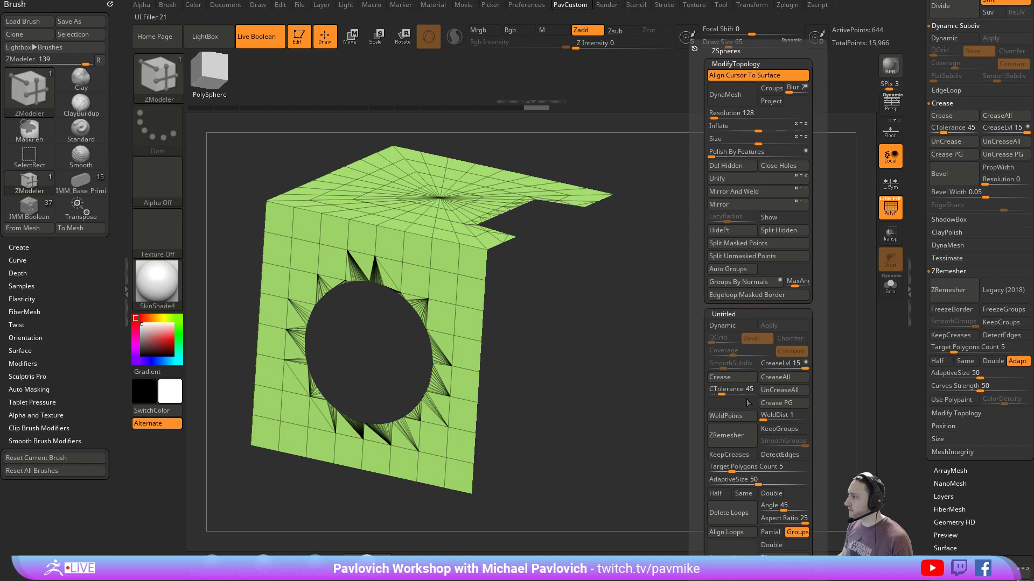
left_click(757, 312, "ctrl+shift")
left_click_drag(757, 312, 777, 287)
key("2")
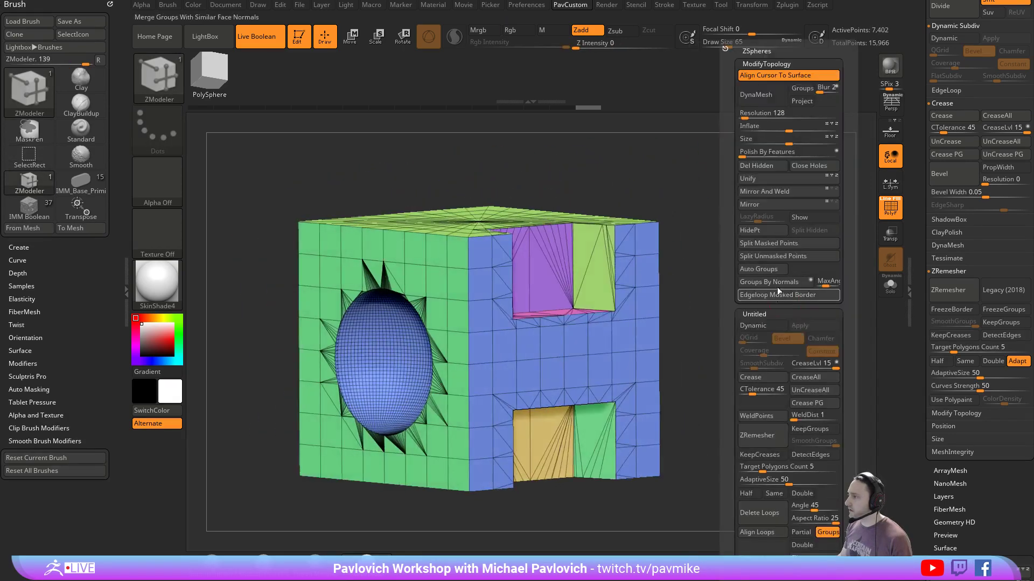
left_click(784, 192)
Isolate the side-face and notch-wall polygroups in turn, restore the full mesh and examine its grouping
mouse_move(725, 246)
left_mouse_down()
mouse_move(764, 277)
mouse_move(613, 286)
left_mouse_up()
key("ctrl+shift")
left_click(612, 239, "ctrl+shift")
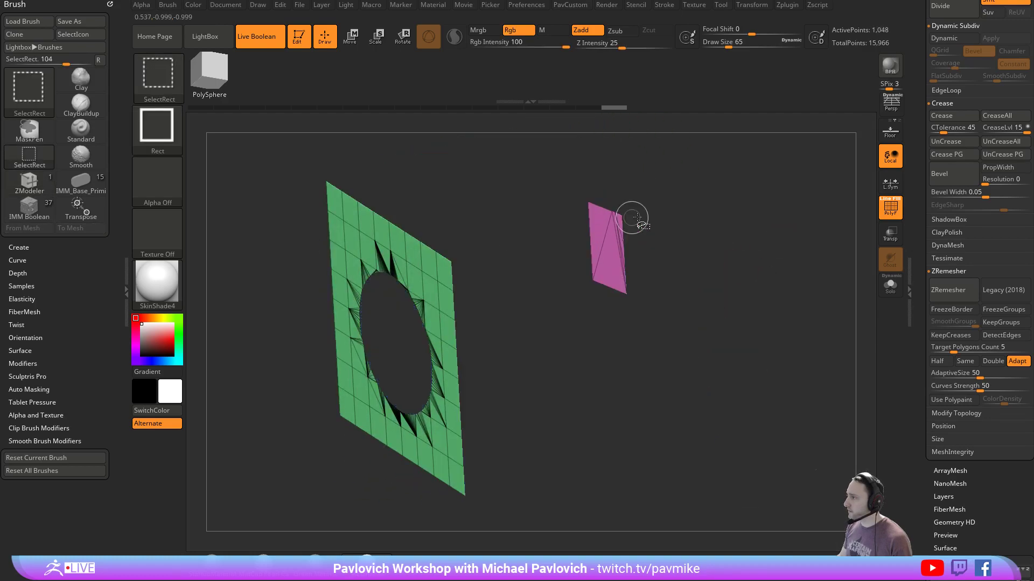
left_click(745, 227, "ctrl+shift")
left_click_drag(769, 291, 743, 335)
left_click(590, 301, "ctrl+shift")
left_click(816, 296, "ctrl+shift")
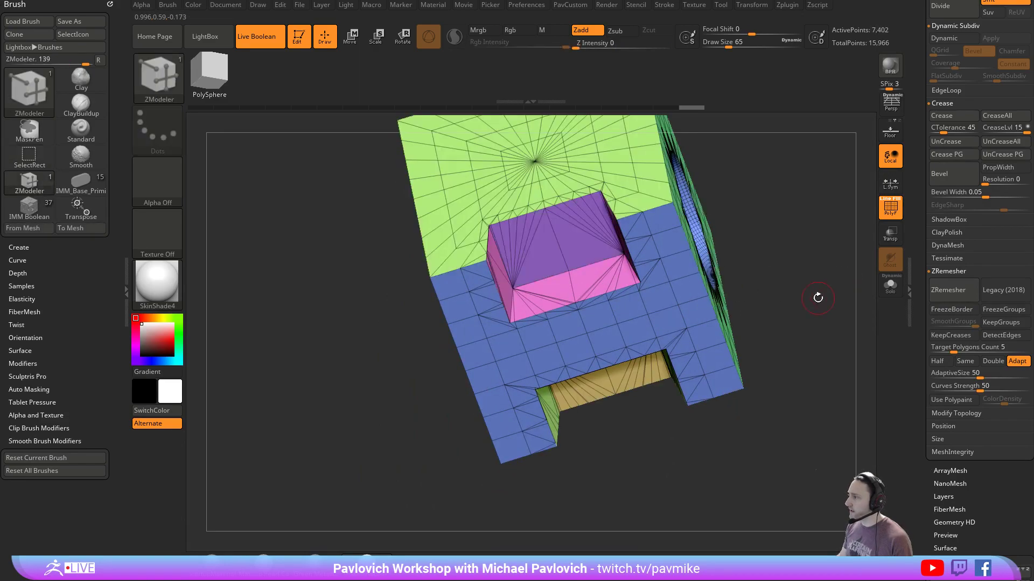
mouse_move(817, 296)
left_mouse_down()
mouse_move(931, 282)
mouse_move(1001, 221)
mouse_move(820, 189)
mouse_move(888, 215)
mouse_move(862, 252)
mouse_move(775, 268)
mouse_move(800, 253)
mouse_move(824, 258)
left_mouse_up()
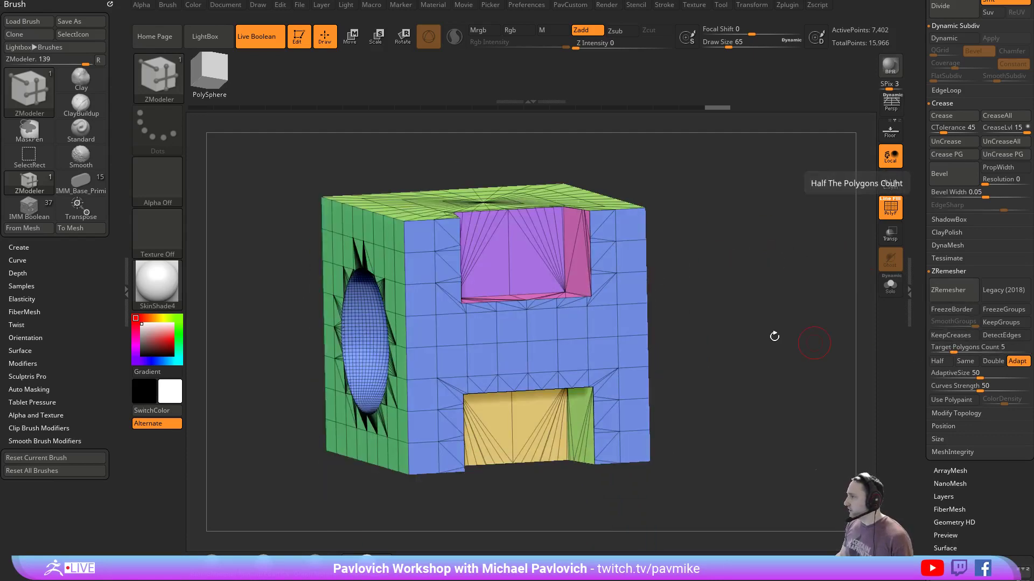
ZRemesh the boolean mesh with DetectEdges on and a target polygon count of 5
left_click_drag(705, 288, 760, 330)
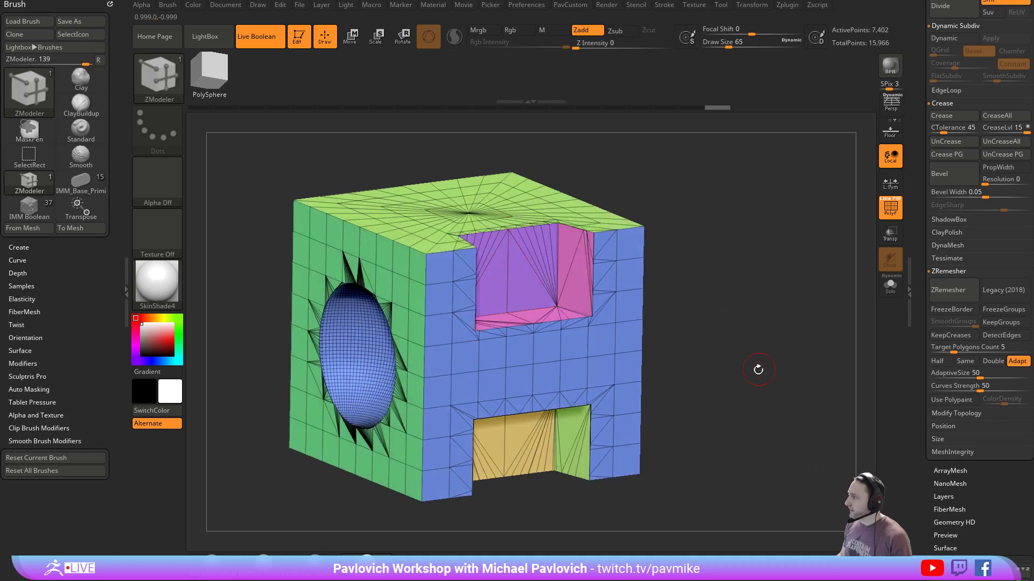
left_click_drag(758, 370, 762, 354)
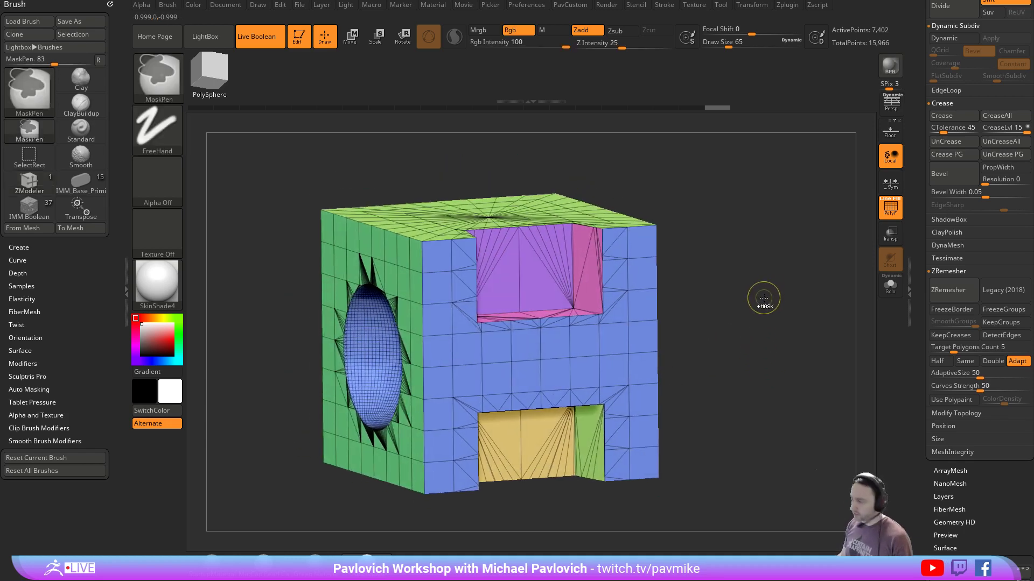
key("shift+f")
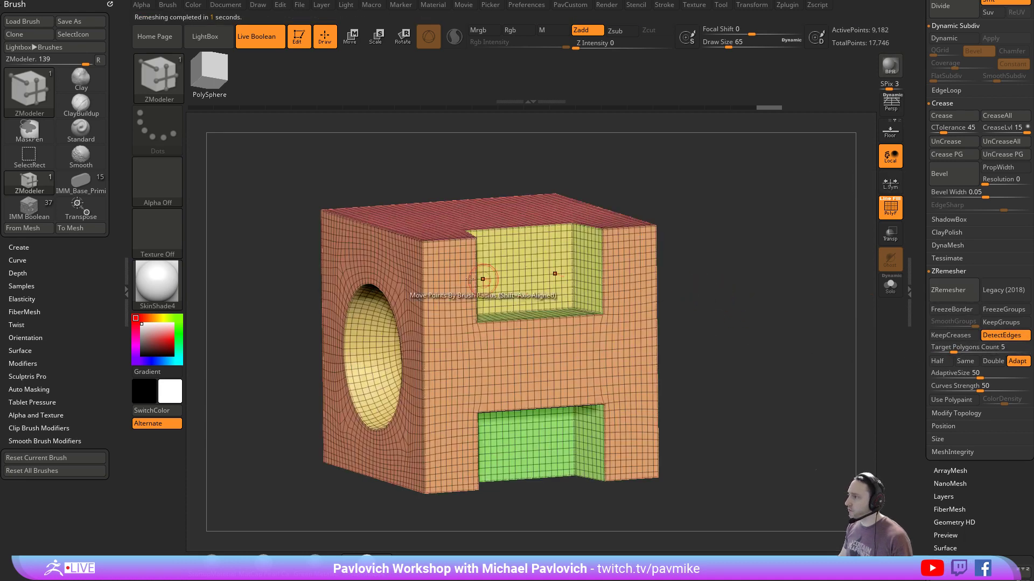
left_click_drag(745, 257, 624, 280)
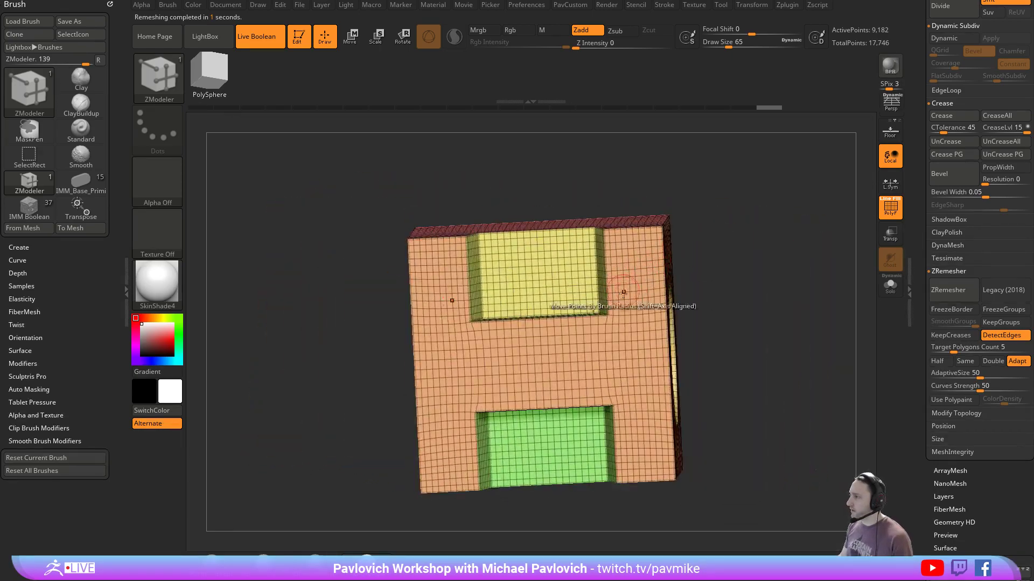
left_click_drag(694, 253, 798, 262)
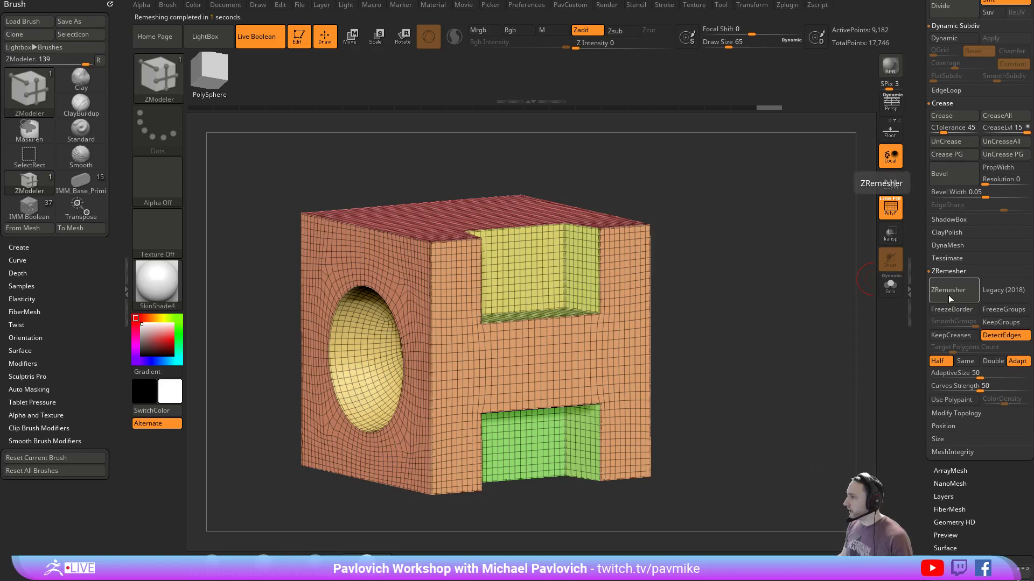
Reduce the mesh with repeated ZRemesher passes at Half, switching from DetectEdges to KeepCreases
left_click_drag(790, 305, 723, 275, "alt")
left_click_drag(786, 226, 766, 239)
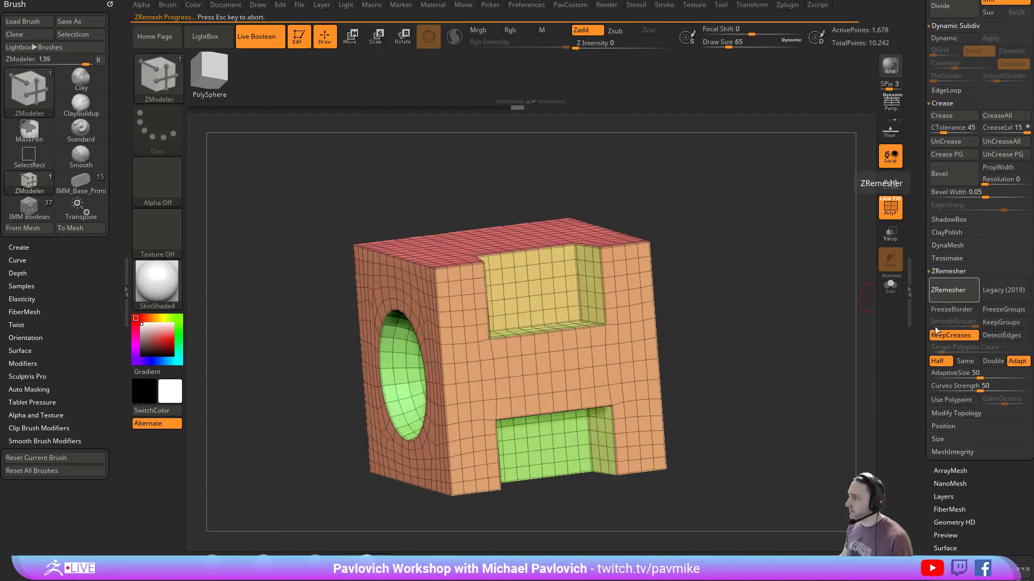
mouse_move(787, 291)
left_mouse_down()
mouse_move(829, 293)
mouse_move(786, 285)
mouse_move(823, 269)
mouse_move(762, 260)
mouse_move(812, 293)
mouse_move(791, 302)
mouse_move(824, 307)
mouse_move(791, 300)
left_mouse_up()
mouse_move(767, 262)
left_mouse_down()
mouse_move(786, 290)
mouse_move(772, 311)
mouse_move(796, 323)
mouse_move(800, 300)
mouse_move(764, 304)
mouse_move(803, 300)
mouse_move(806, 361)
mouse_move(805, 333)
mouse_move(854, 341)
mouse_move(799, 302)
left_mouse_up()
Bevel the creased edges of the remeshed cube, using a Bevel Width of 0.29931
left_click(949, 272, "shift")
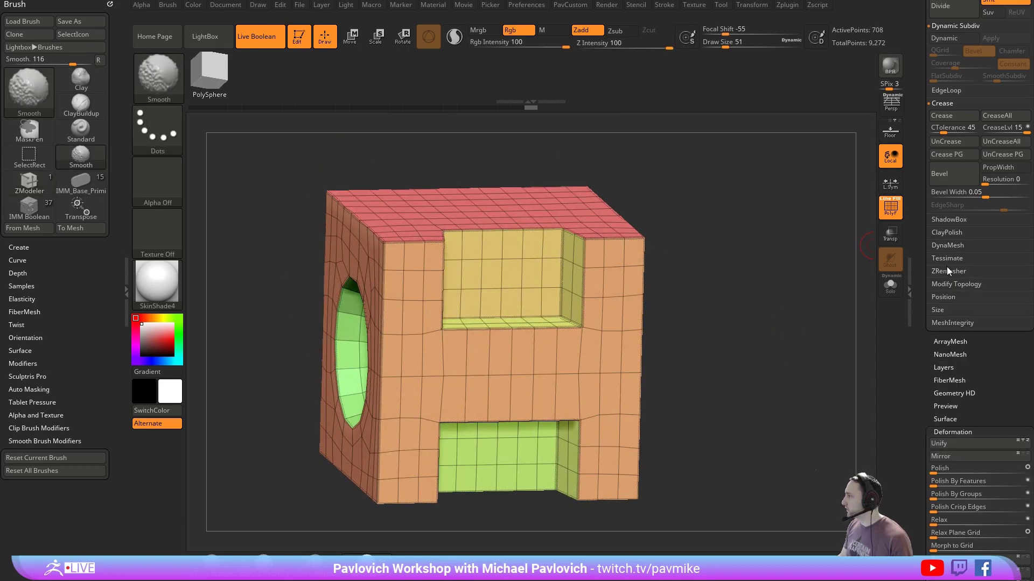
left_click(948, 270, "shift")
left_click_drag(918, 165, 920, 211)
left_click_drag(990, 242, 995, 243)
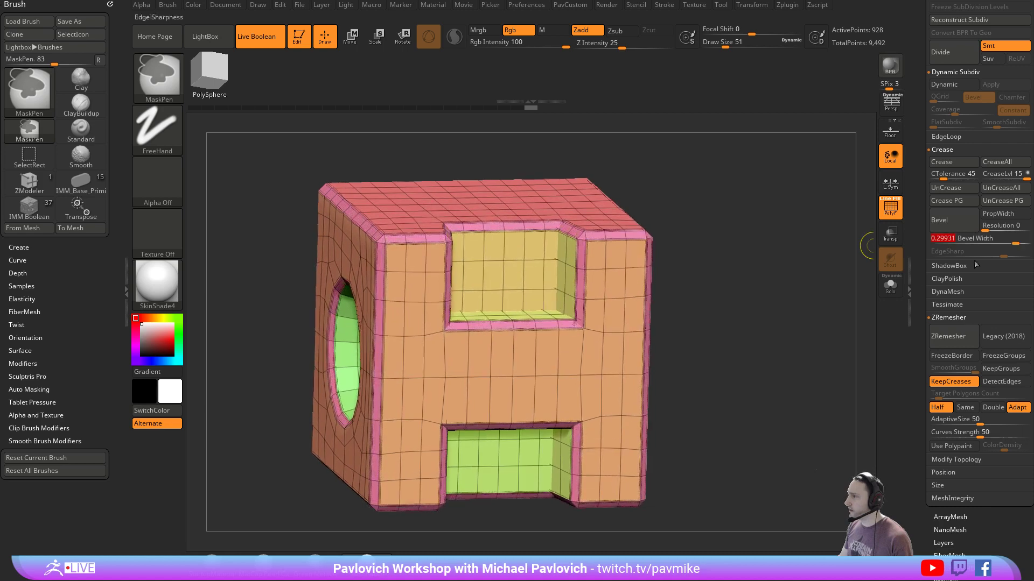
Undo the wide bevel, try a Bevel Width of 0.00304, undo that as well and set the width to 0.05992
key("ctrl+z")
mouse_move(987, 242)
left_mouse_down()
mouse_move(973, 246)
mouse_move(1000, 239)
mouse_move(967, 242)
left_mouse_up()
key("ctrl+z")
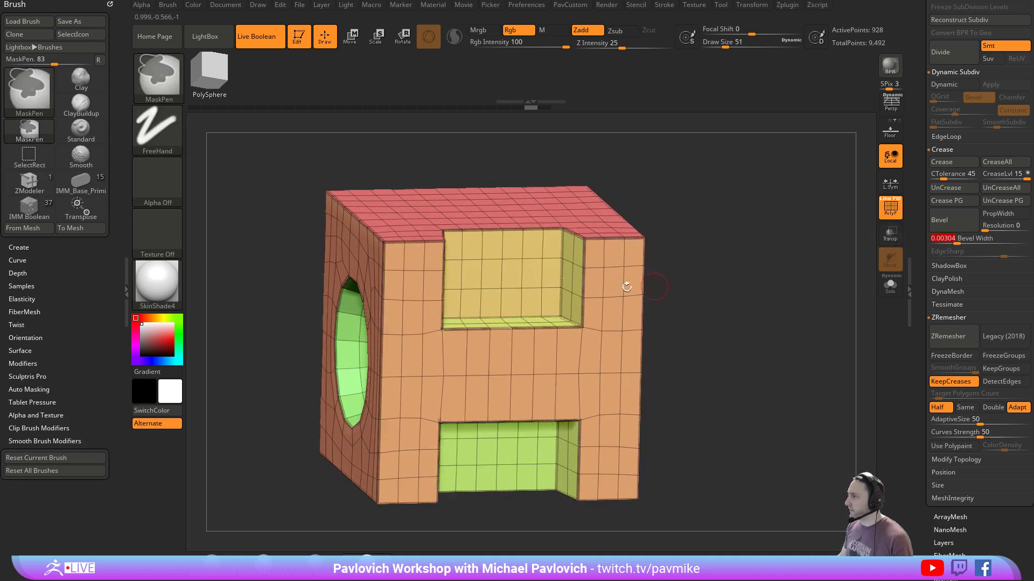
key("ctrl+z")
left_click_drag(983, 242, 990, 242)
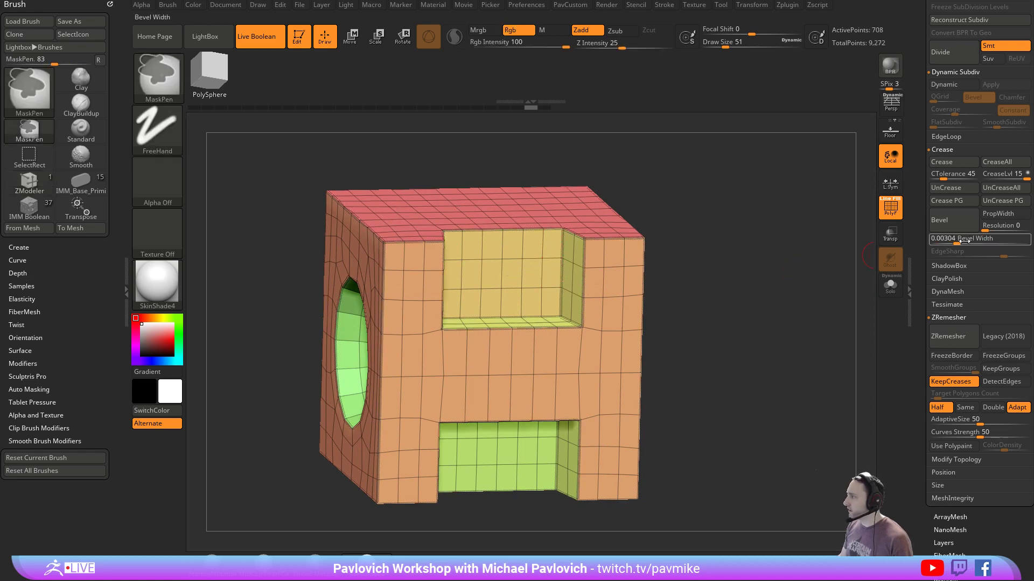
Set the ZModeler edge action to Crease with the EdgeLoop Partial target and inspect the cube's notch edges from above and below
left_click_drag(799, 261, 812, 277)
key("space")
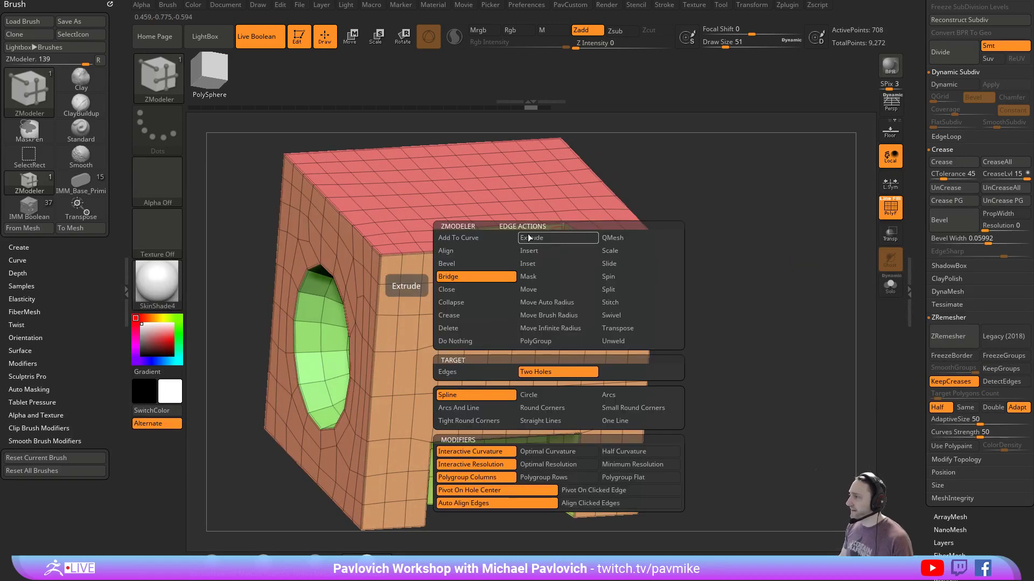
left_click(479, 316)
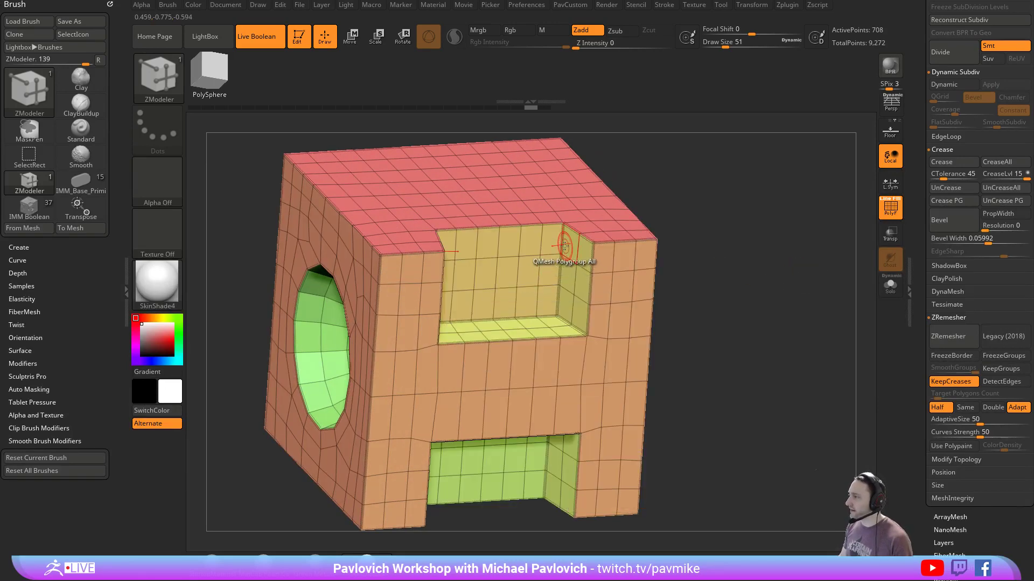
key("space")
left_click(544, 376)
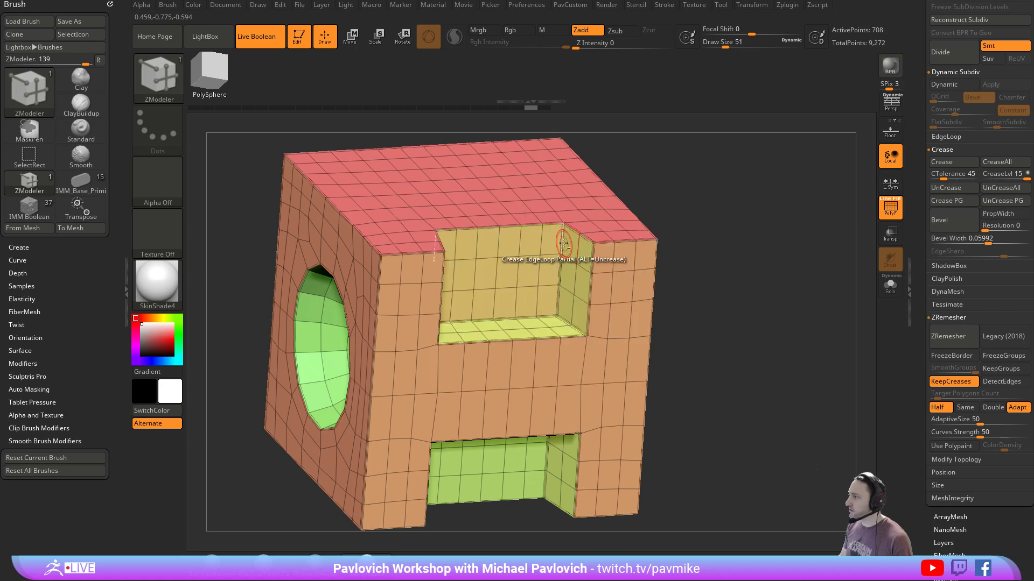
key("space")
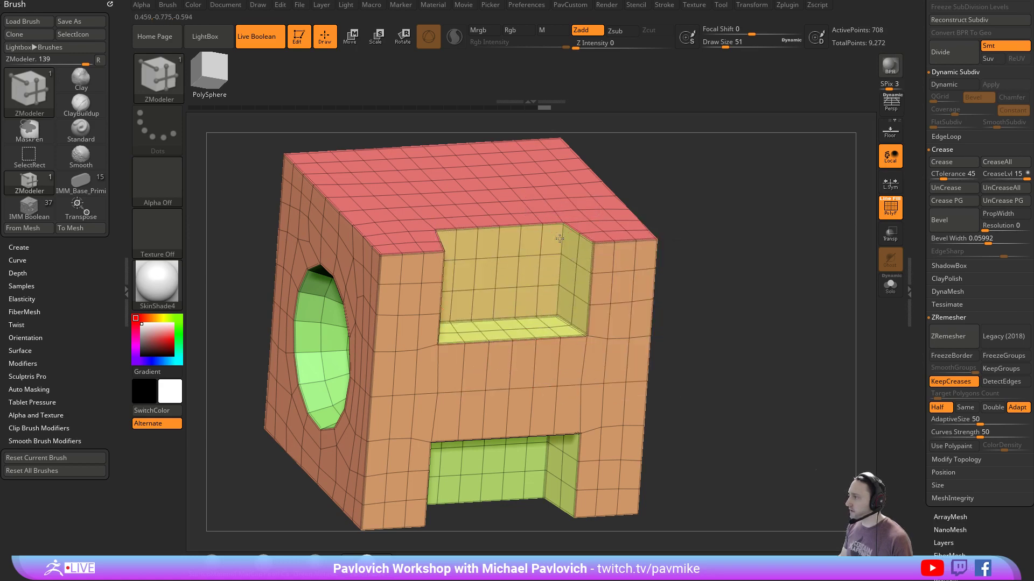
left_click_drag(699, 303, 733, 208)
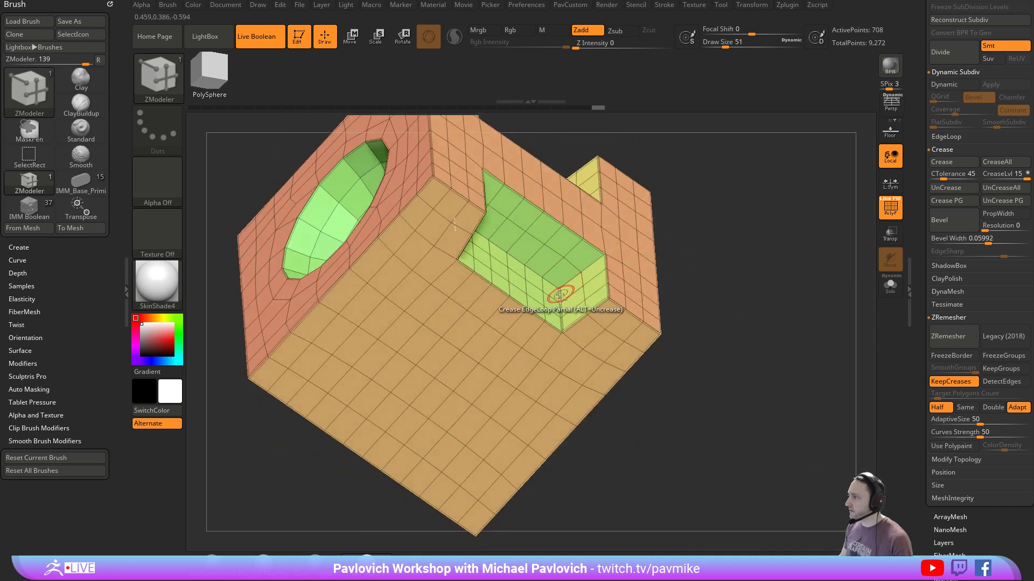
left_click_drag(696, 238, 810, 242)
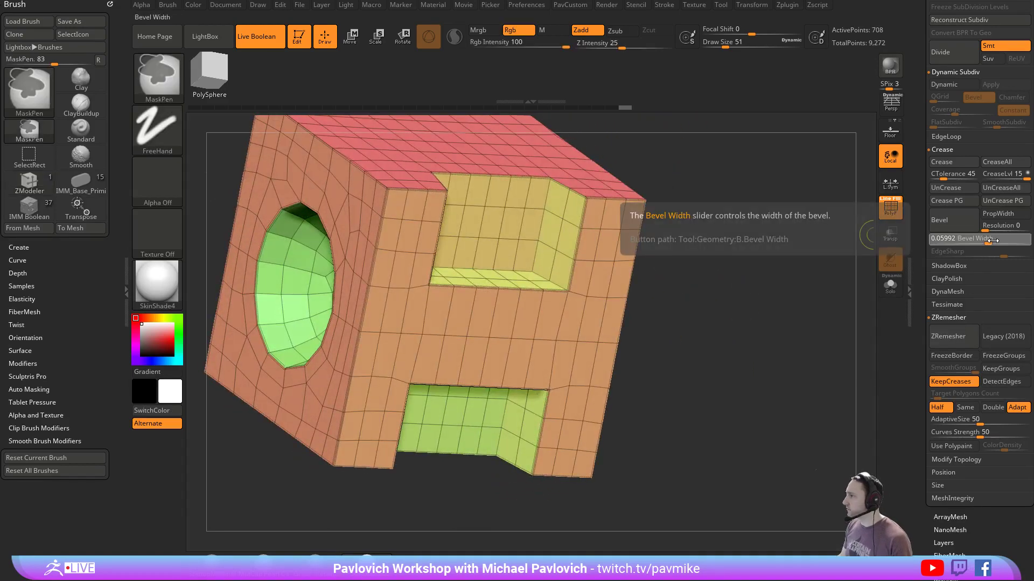
Try beveling the creased edges with a Bevel Width of 0.12159, undo the bevel and inspect the unbeveled cube
left_click_drag(990, 242, 1001, 245, "ctrl")
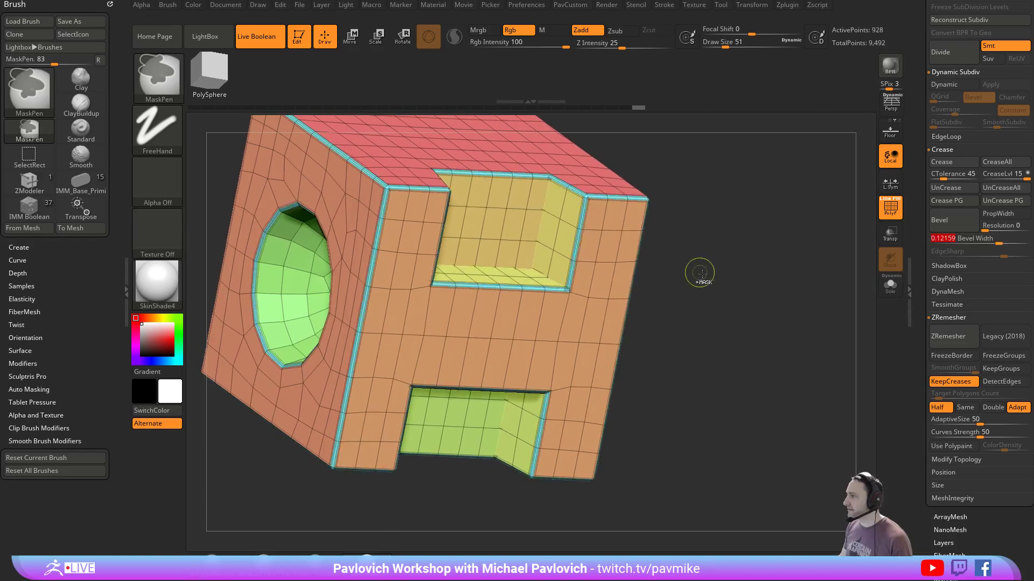
key("ctrl+z")
mouse_move(756, 264)
left_mouse_down()
mouse_move(654, 237)
mouse_move(639, 113)
mouse_move(752, 254)
left_mouse_up()
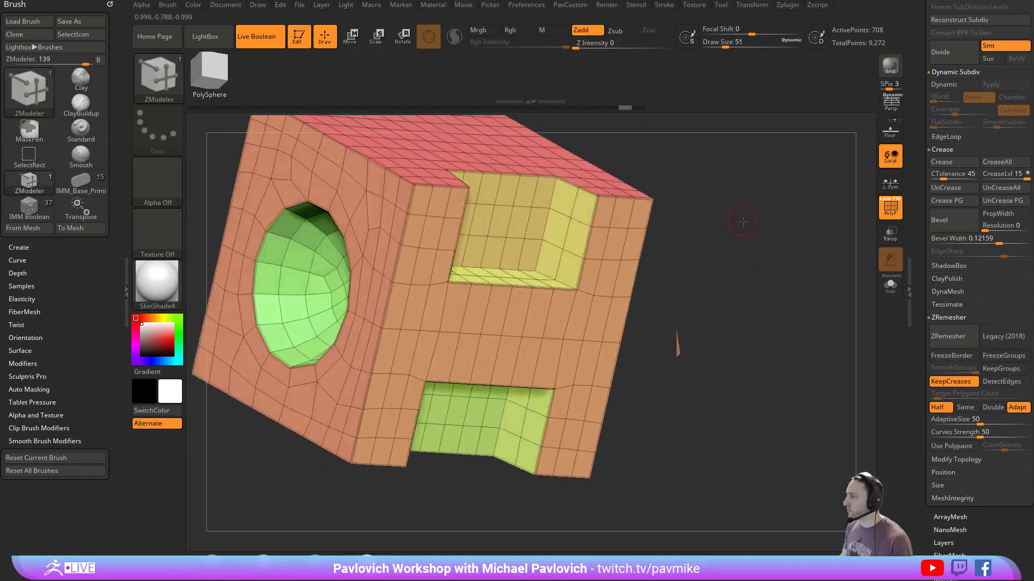
left_click_drag(760, 211, 778, 244, "alt")
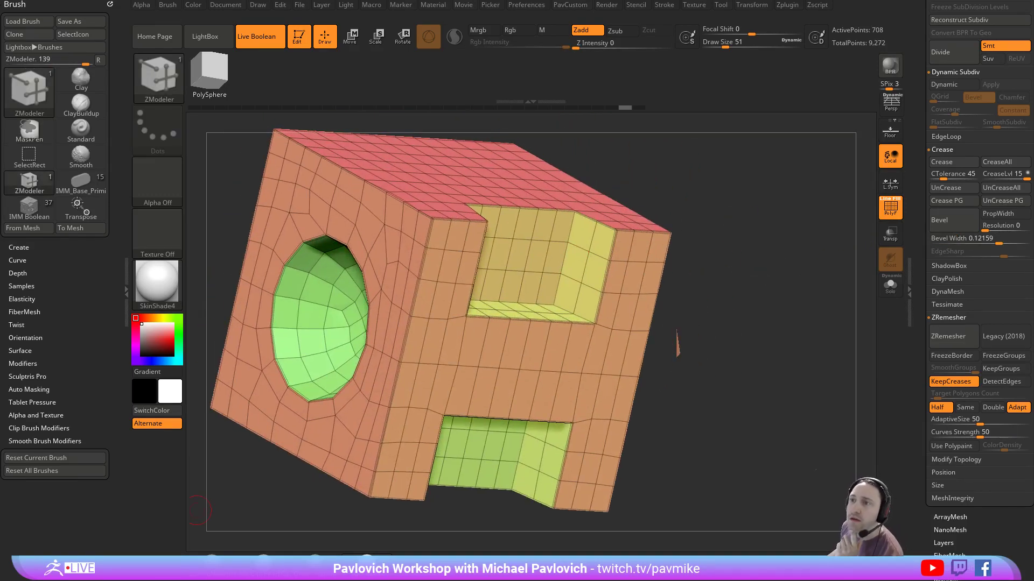
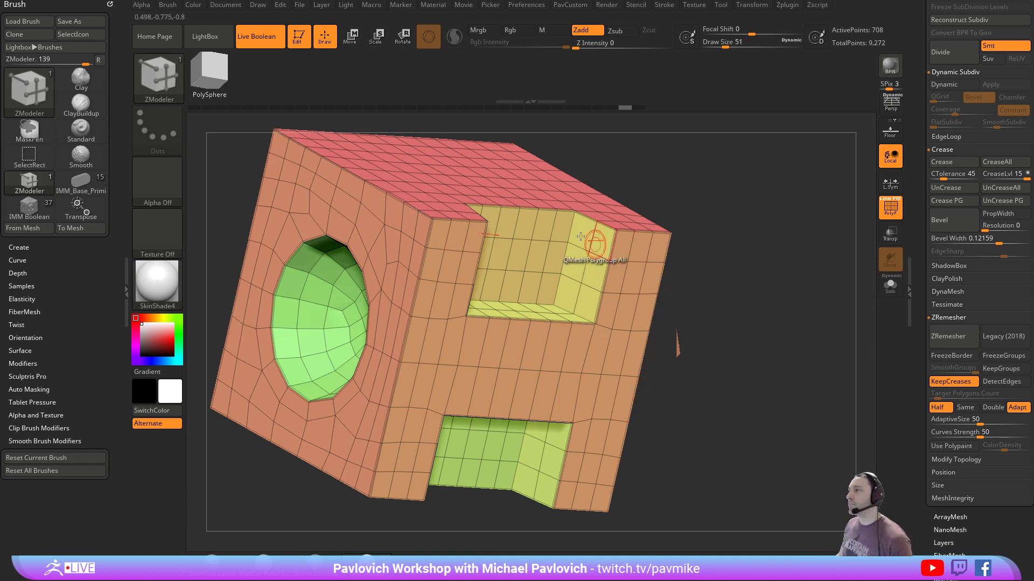
left_click_drag(664, 203, 700, 301)
Clear the cube from the canvas, load DemoSoldier.ZTL from the Lightbox tools, hide its polyframe and frame the whole figure
left_click(300, 42)
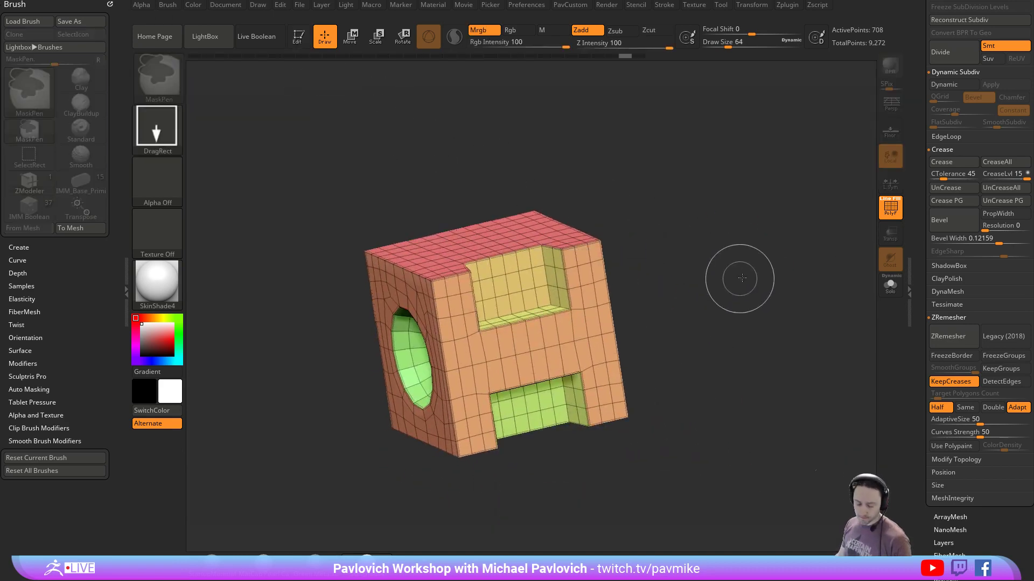
key("ctrl+n")
key("comma")
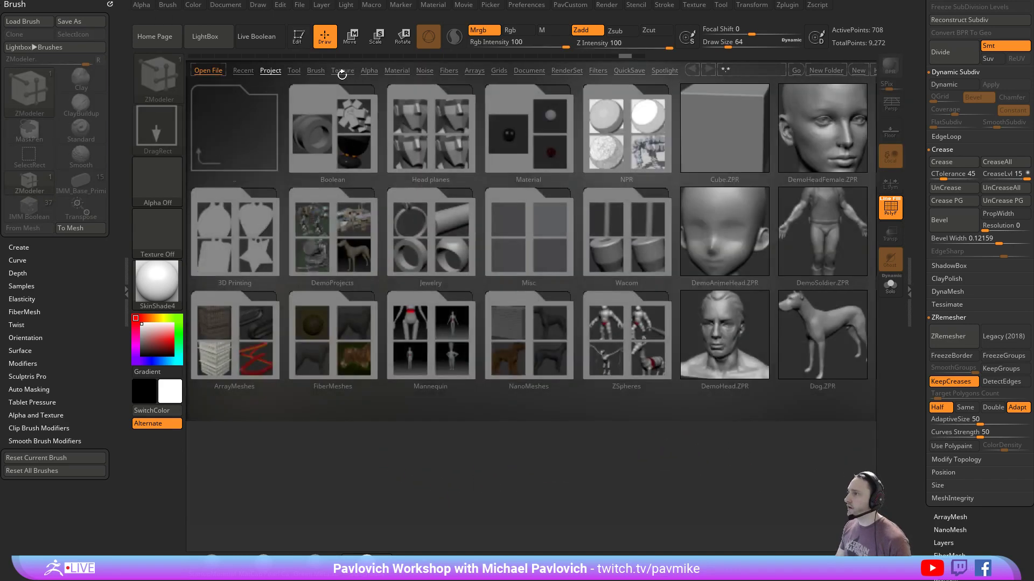
left_click(294, 70)
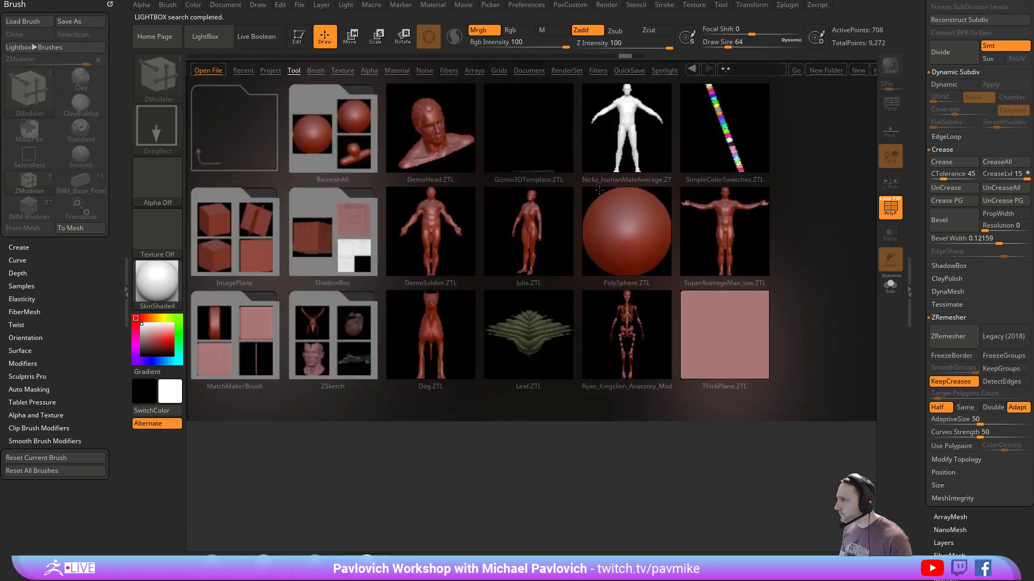
double_click(436, 239)
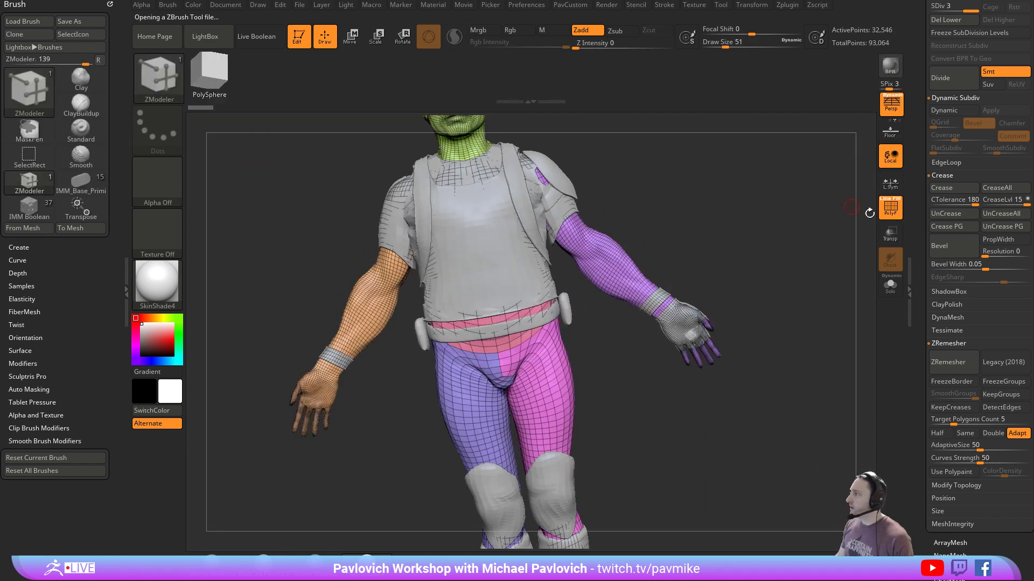
key("shift+f")
key("f")
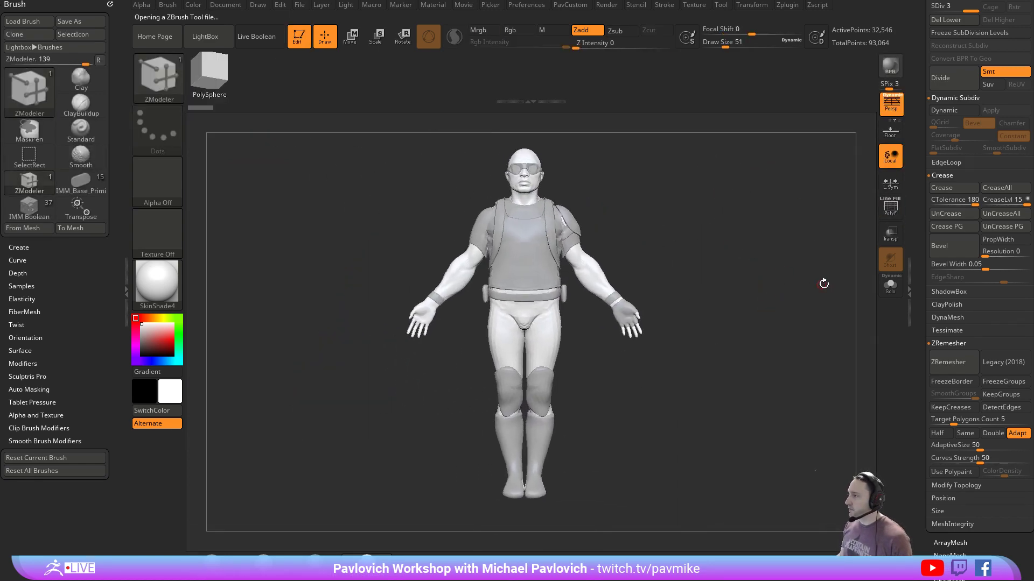
Render the soldier with BPR from a three-quarter view and look through the render pass options
left_click_drag(789, 232, 753, 269)
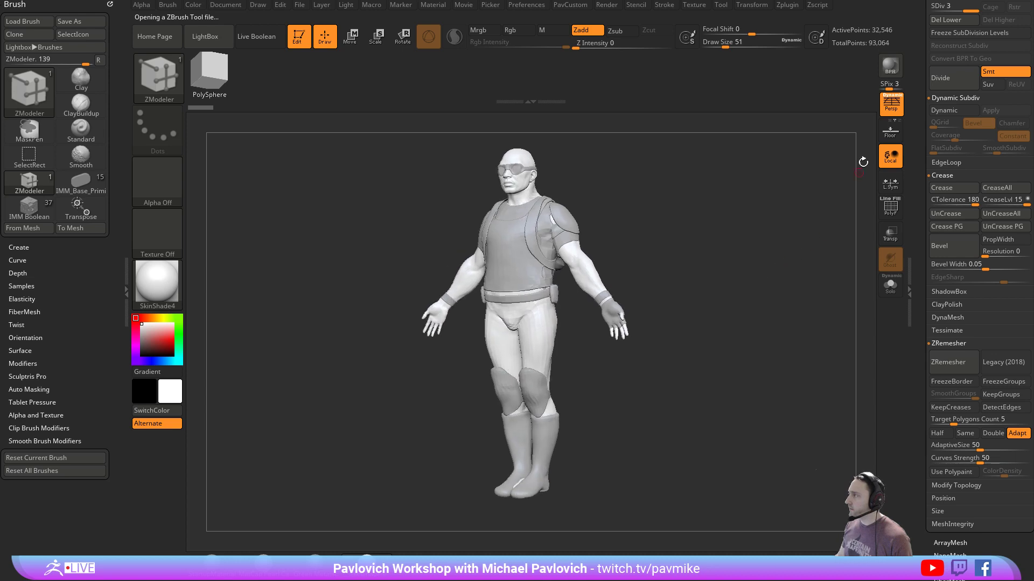
left_click(890, 107)
key("p")
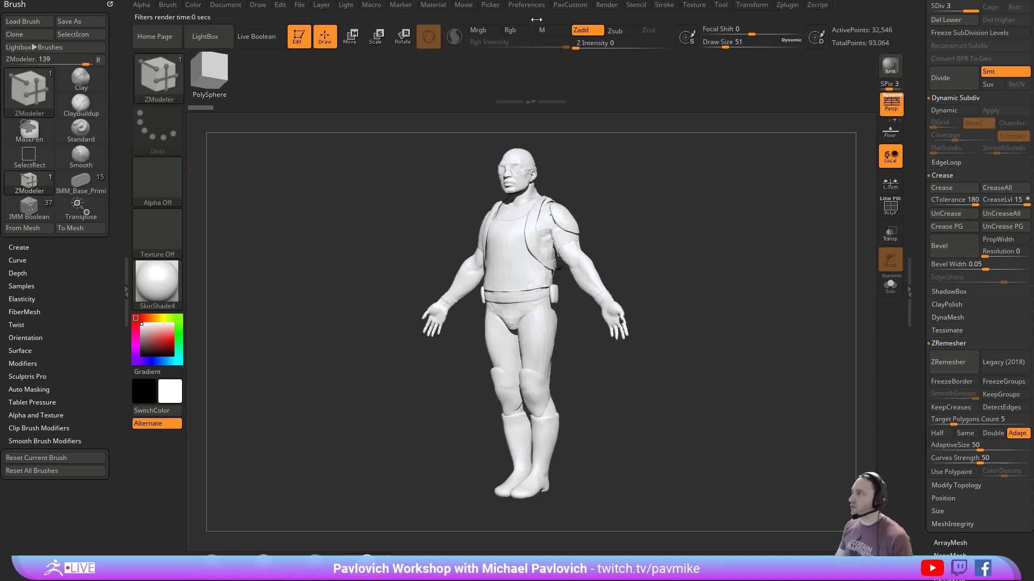
left_click(609, 6)
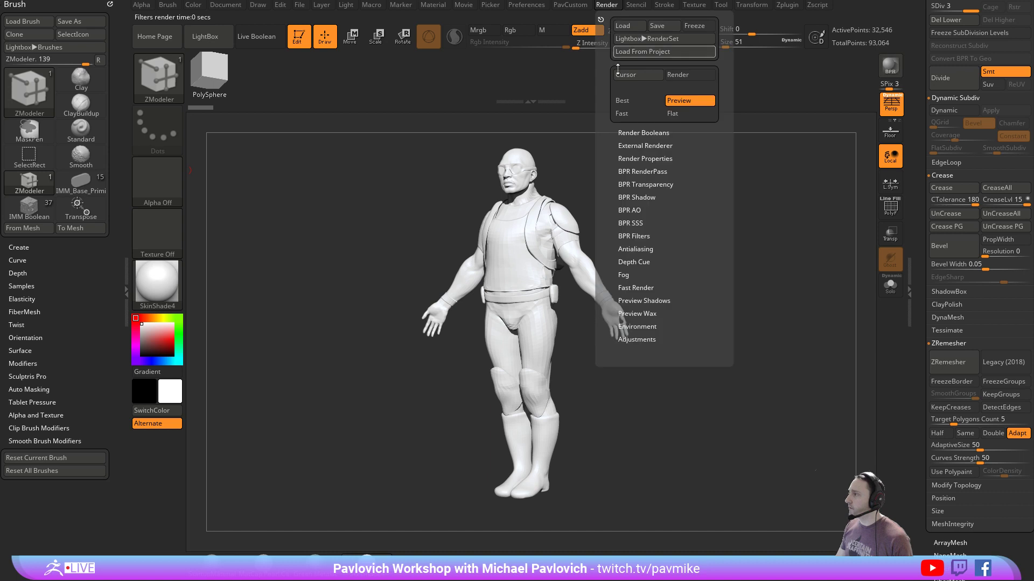
left_click(636, 171)
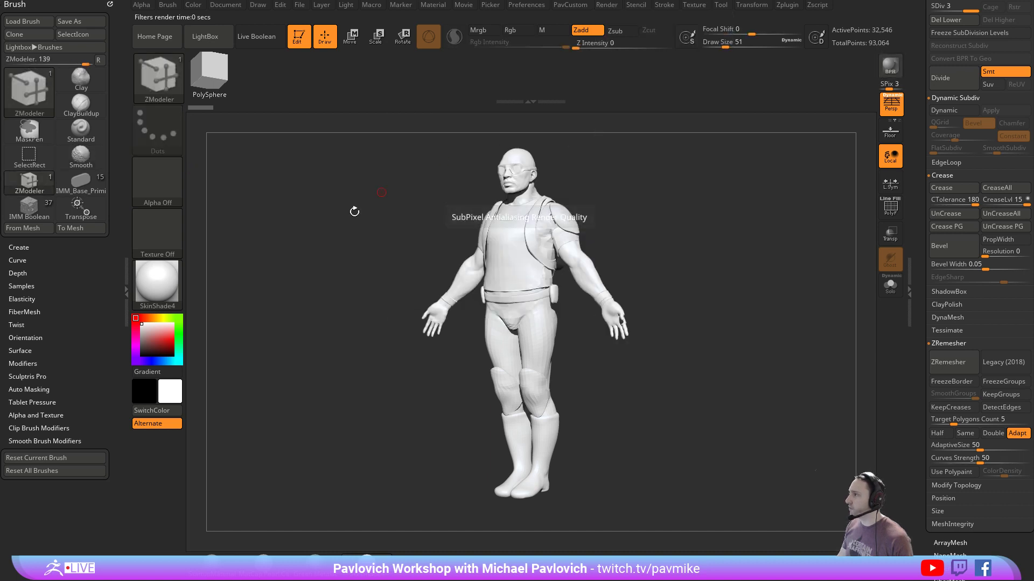
Grab the rendered document as a texture and open its image export, closing the export without saving a file
left_click(690, 7)
left_click(782, 351)
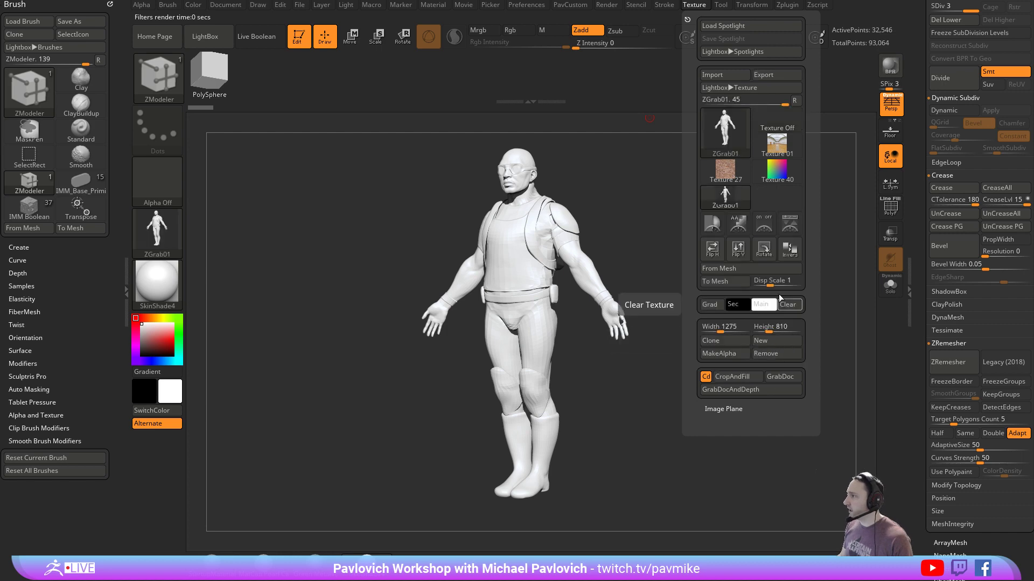
left_click(763, 76)
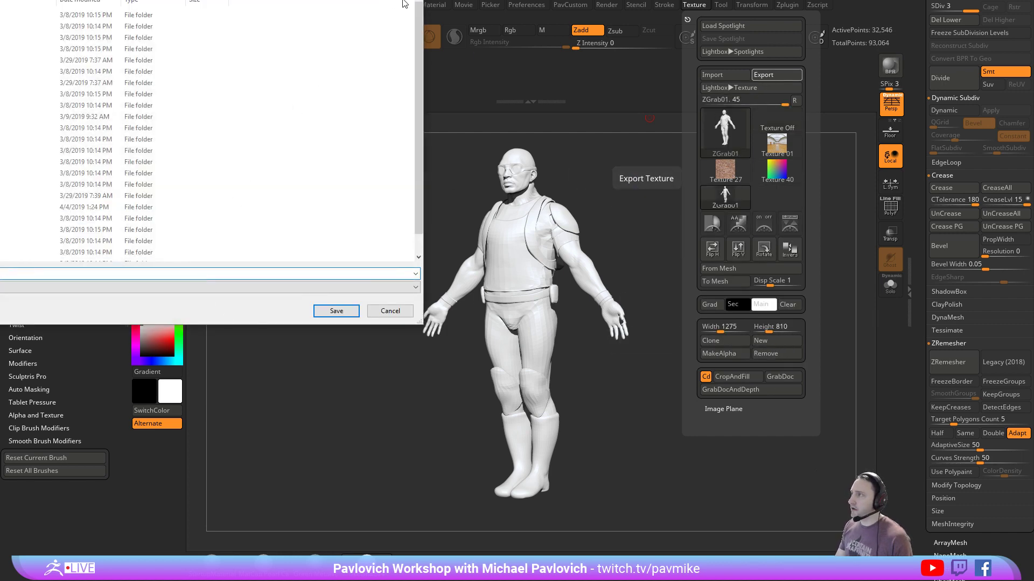
left_click_drag(362, 0, 554, 56)
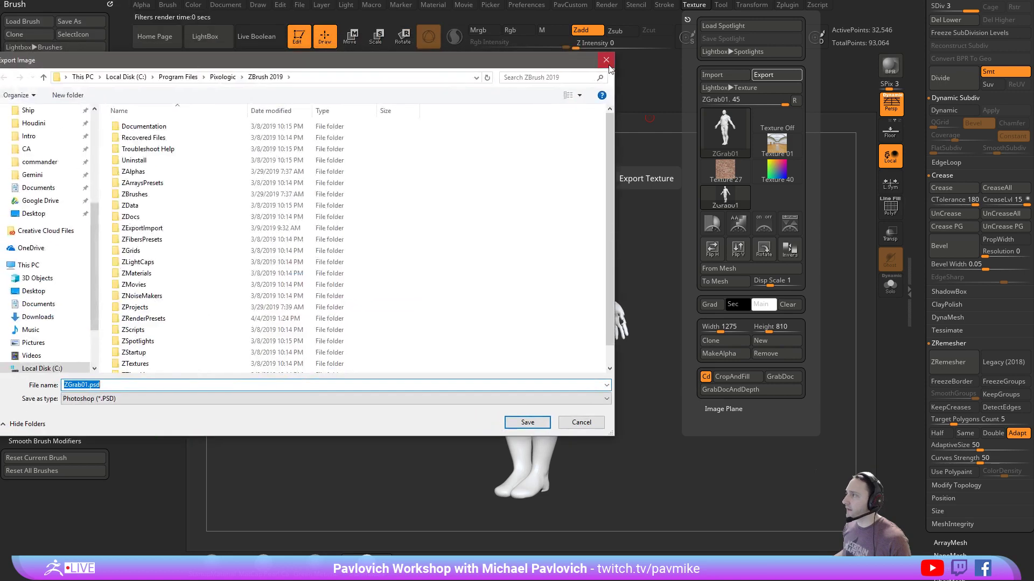
left_click(606, 62)
Return the soldier to a front view, dock the Document palette in place of Brush and expand its ZAppLink Properties
left_click_drag(646, 223, 606, 199)
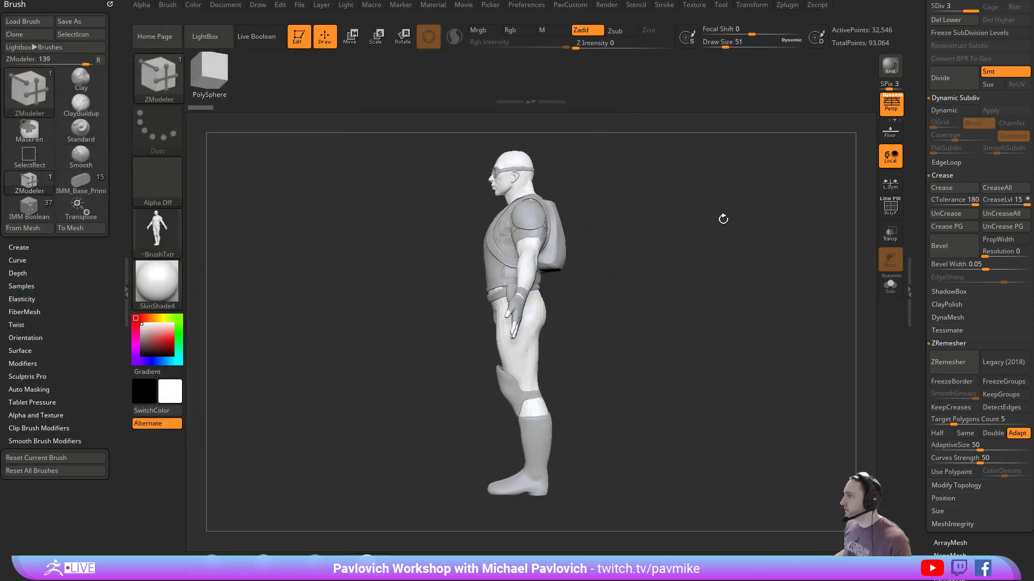
left_click_drag(723, 218, 797, 220)
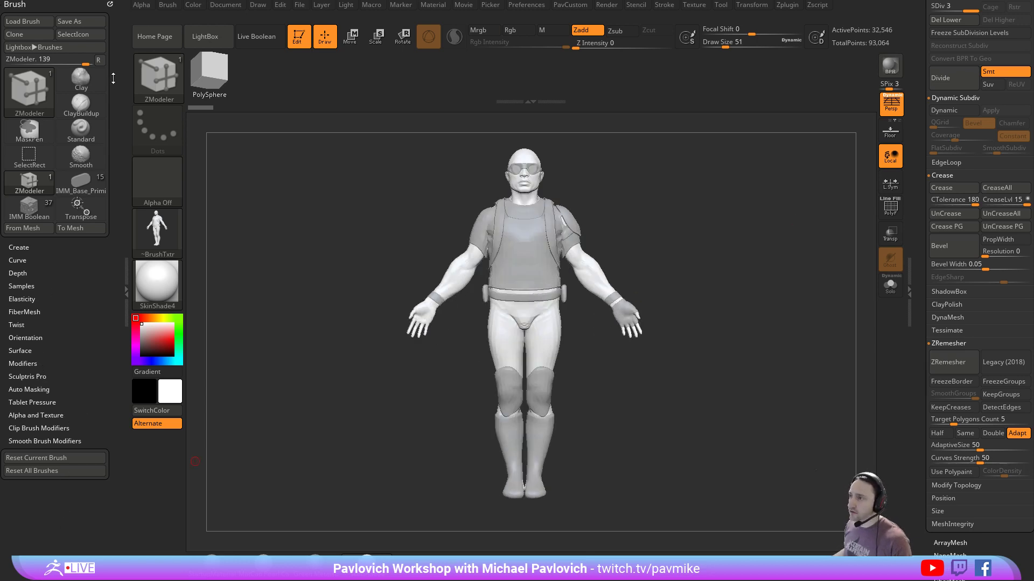
left_click(106, 4)
left_click(226, 4)
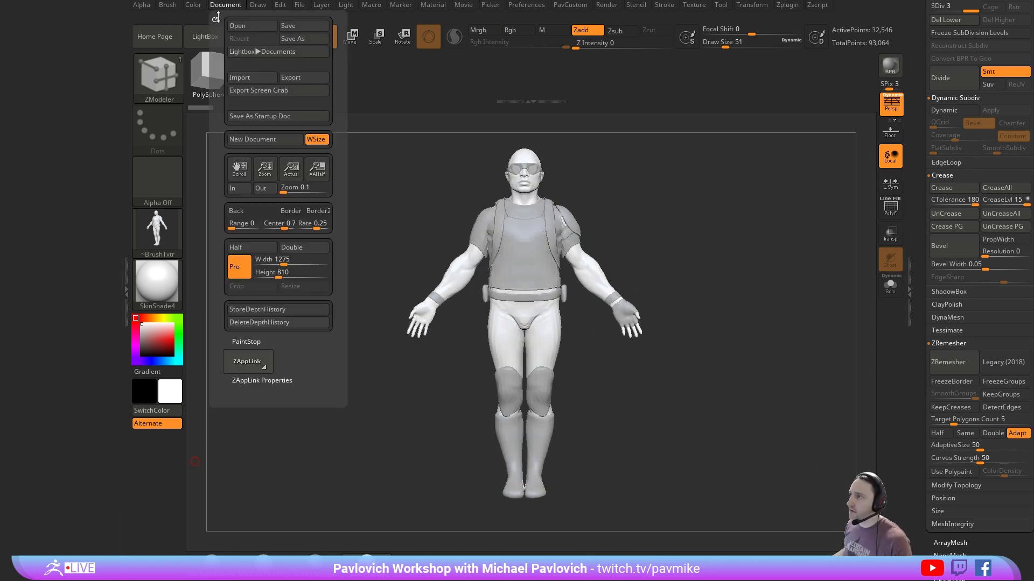
mouse_move(215, 20)
left_mouse_down()
mouse_move(100, 49)
mouse_move(54, 11)
left_mouse_up()
left_click(38, 376)
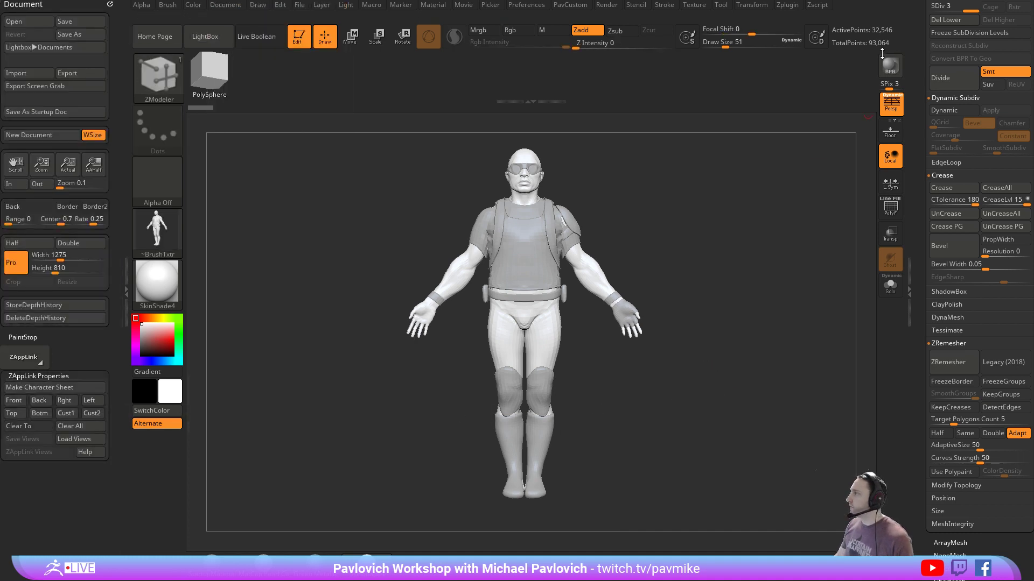
Turn perspective off, set the Draw Size to 87 and rotate the soldier to a three-quarter view
key("p")
key("s")
left_click_drag(714, 286, 716, 290)
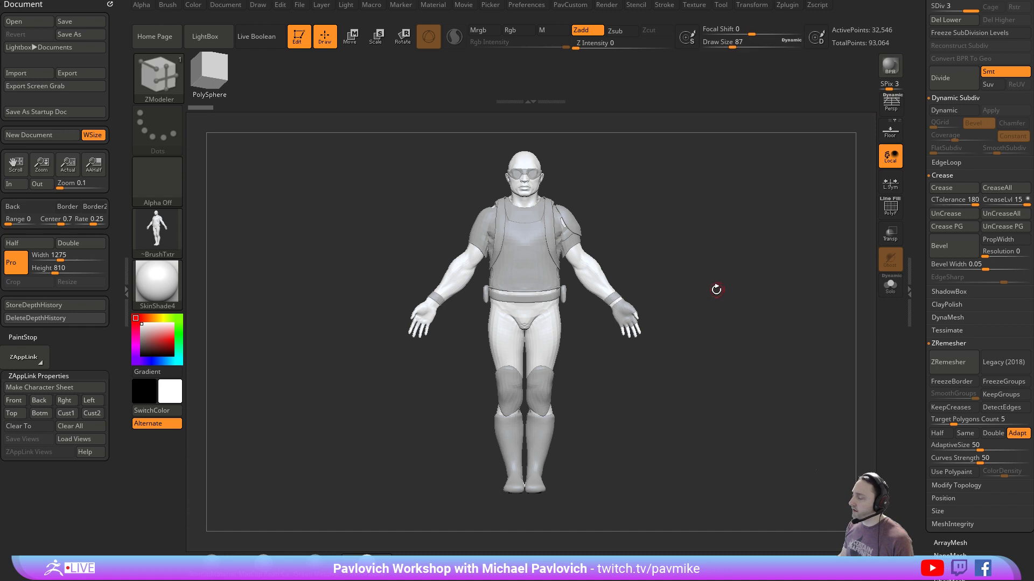
left_click_drag(700, 230, 688, 228)
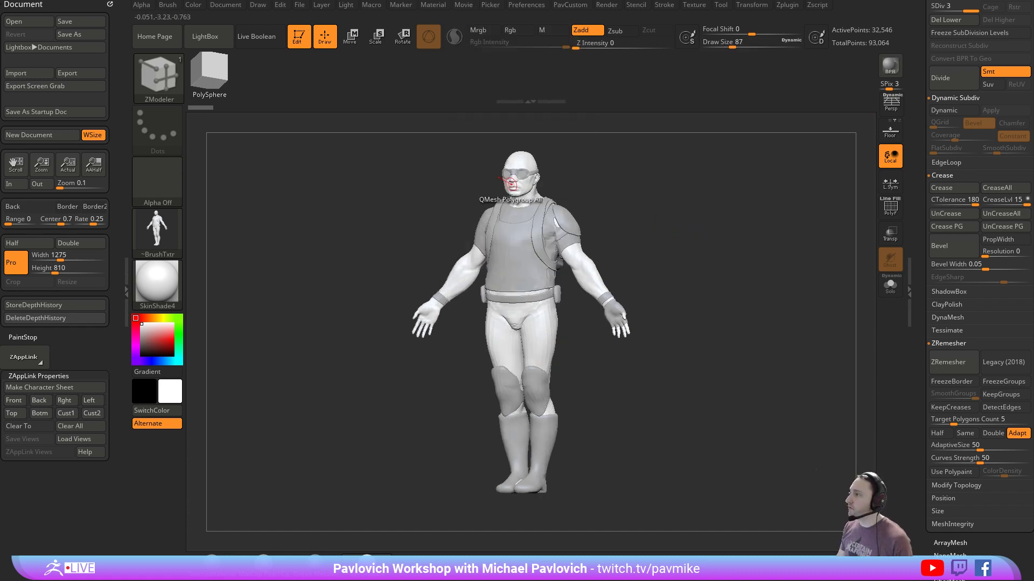
Show the movie TimeLine above the canvas and turn perspective back on for the soldier
left_click(463, 6)
key("shift")
left_click(491, 193, "shift")
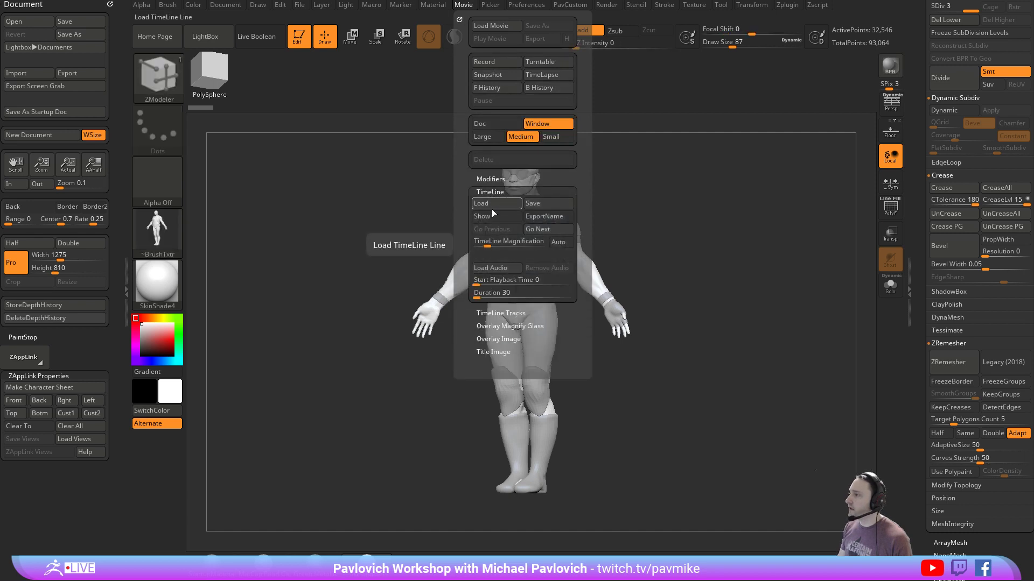
left_click(491, 215)
left_click_drag(724, 249, 739, 266)
key("p")
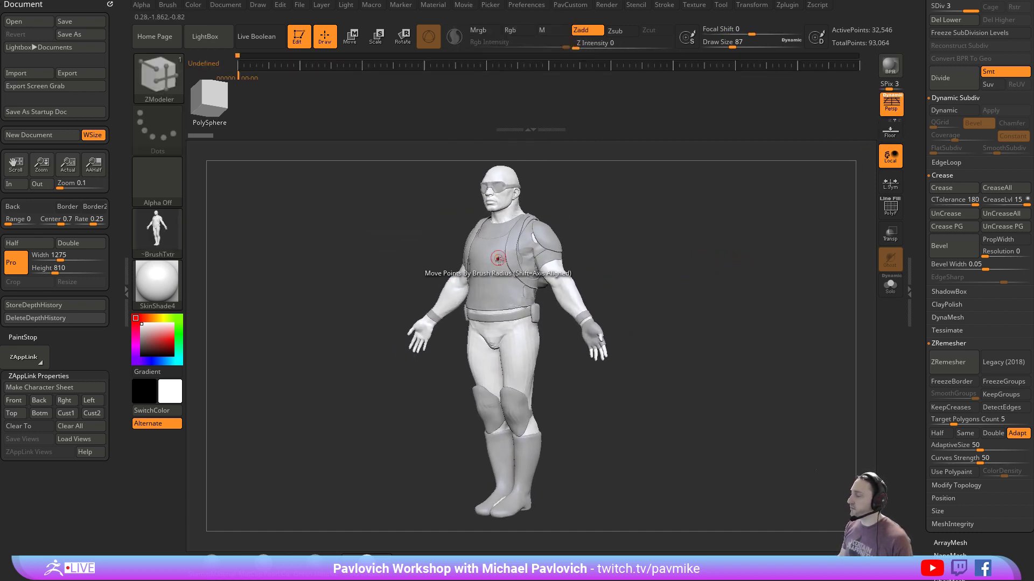
Store the soldier's three-quarter view as a Camera keyframe at about 3 seconds, orbit away and recall the stored view
left_click_drag(665, 255, 681, 258)
left_click(302, 66)
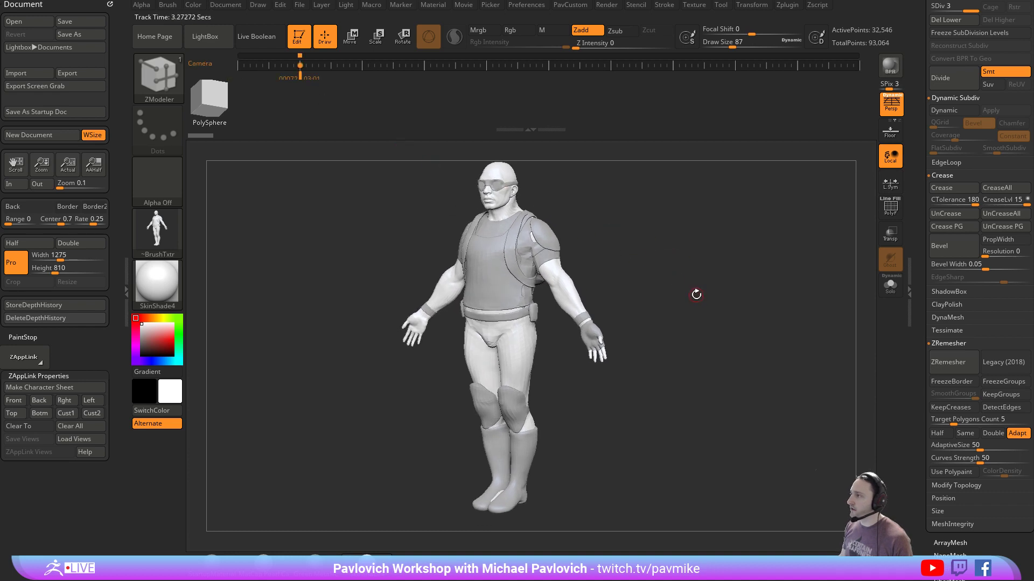
left_click_drag(698, 278, 682, 294)
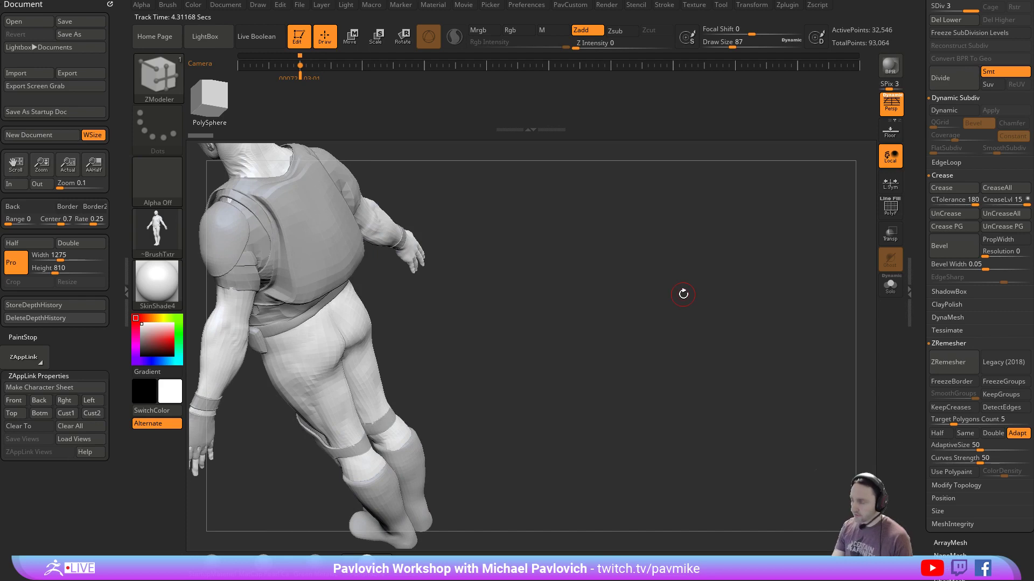
key("Left")
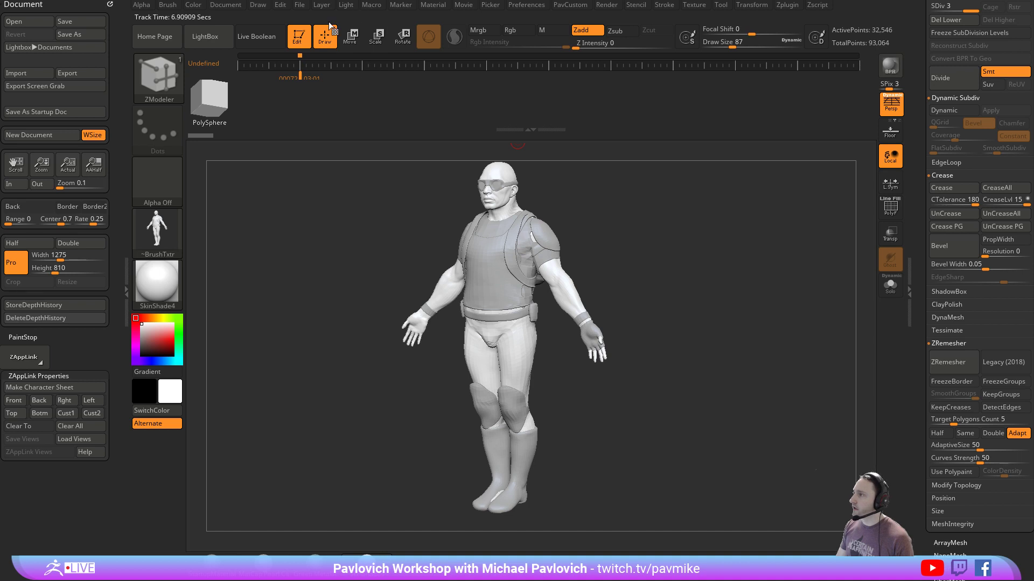
Hide the movie TimeLine and store the soldier's three-quarter view as the Cust1 ZAppLink view, recalling it after orbiting away
left_click(457, 10)
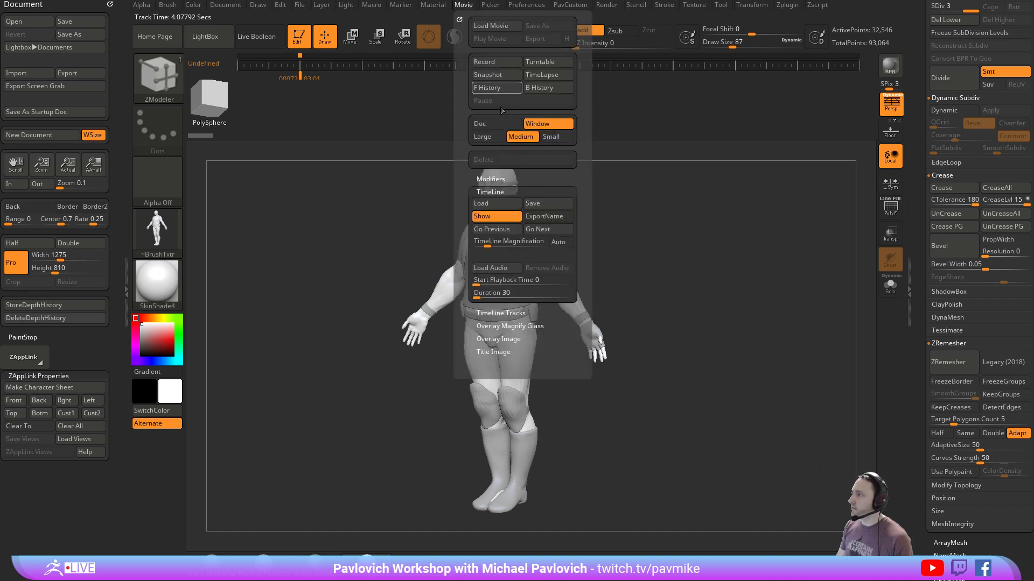
left_click(499, 221)
left_click_drag(622, 313, 589, 334)
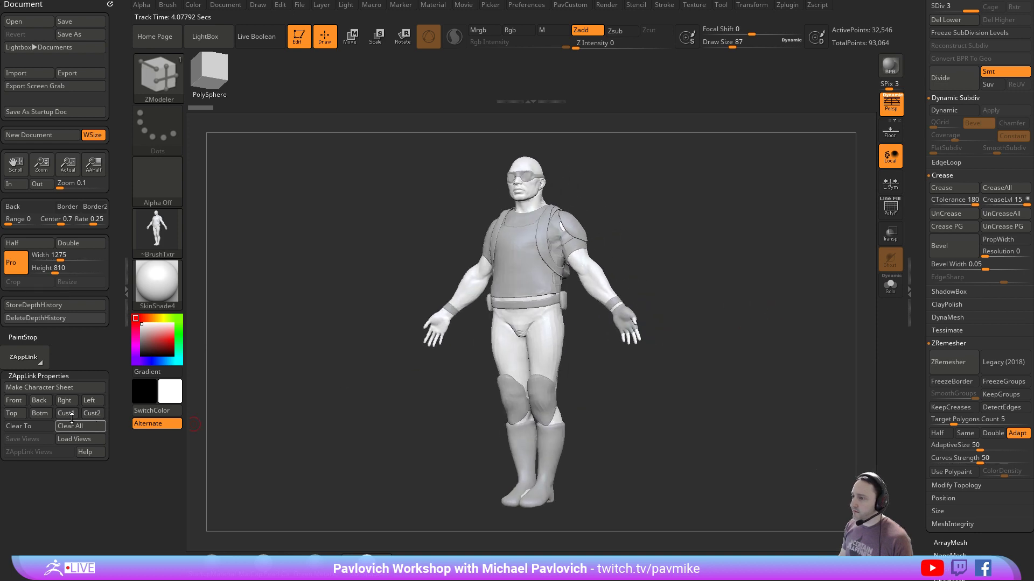
left_click_drag(730, 296, 681, 282)
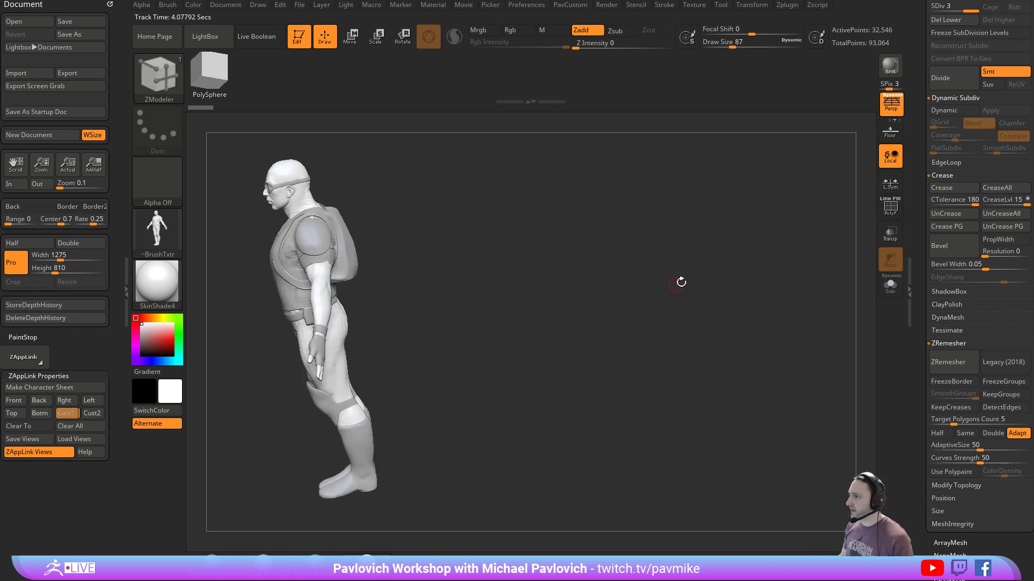
left_click(73, 415)
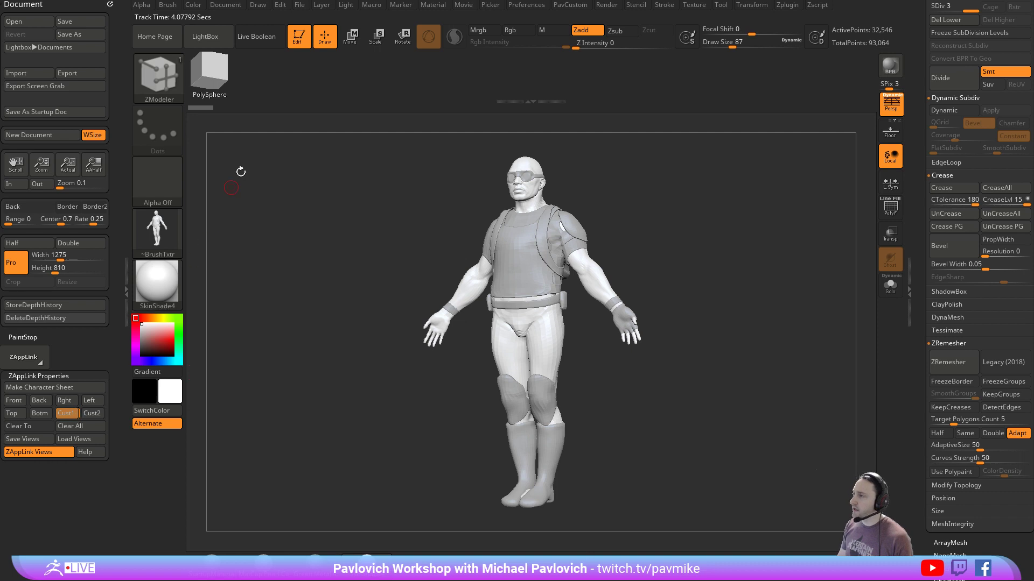
Examine the camera focal length and field of view settings, and recall the Cust1 view after orbiting the soldier
left_click(258, 4)
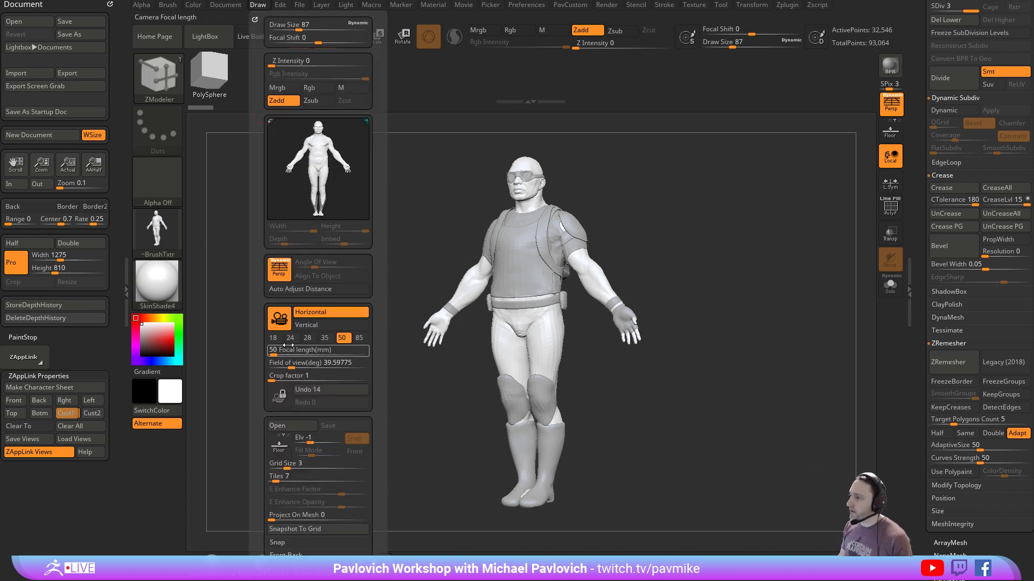
left_click_drag(263, 409, 260, 328)
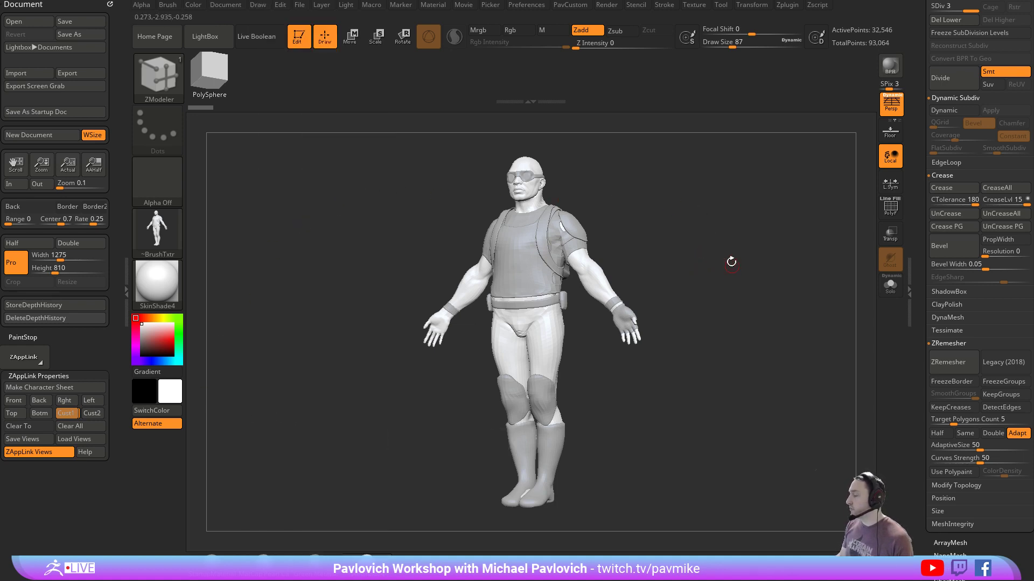
left_click_drag(731, 262, 741, 280)
left_click(69, 413)
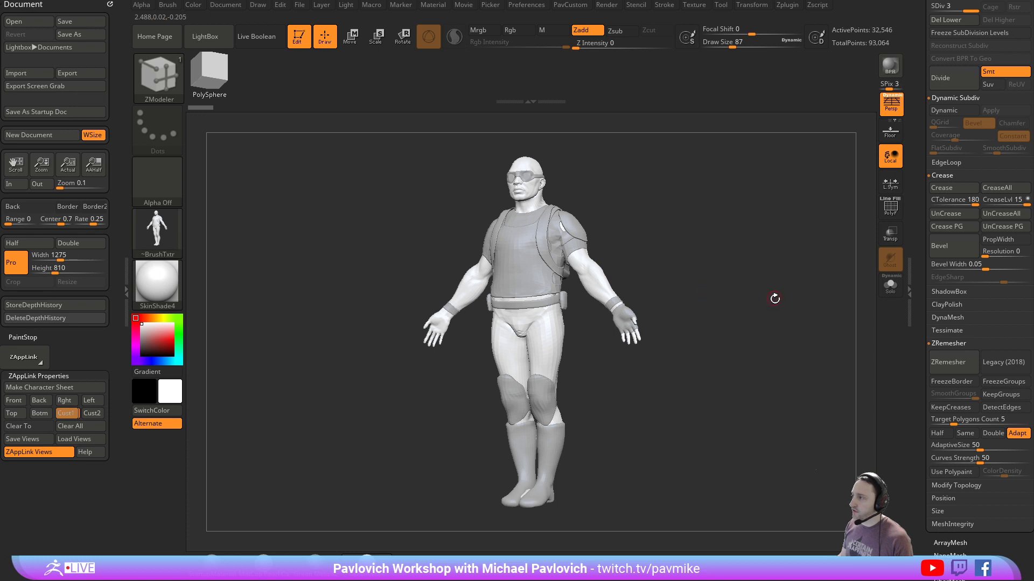
Store the opposite three-quarter view as Cust2 and fill the Front, Back, Right, Left, Top and Bottom ZAppLink view slots
left_click_drag(782, 318, 720, 333)
left_click(92, 413, "ctrl")
left_click(15, 400)
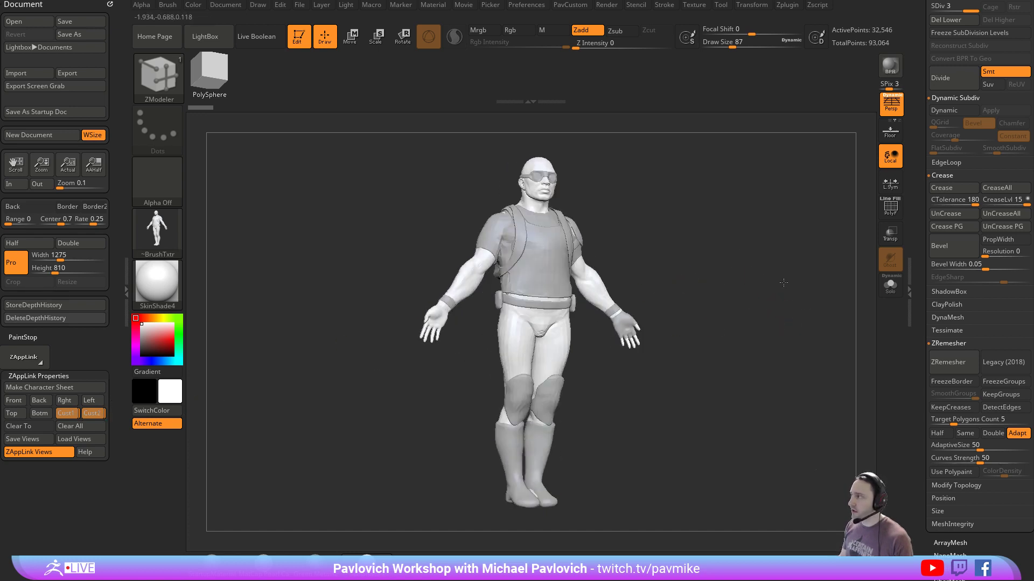
left_click(19, 401, "ctrl")
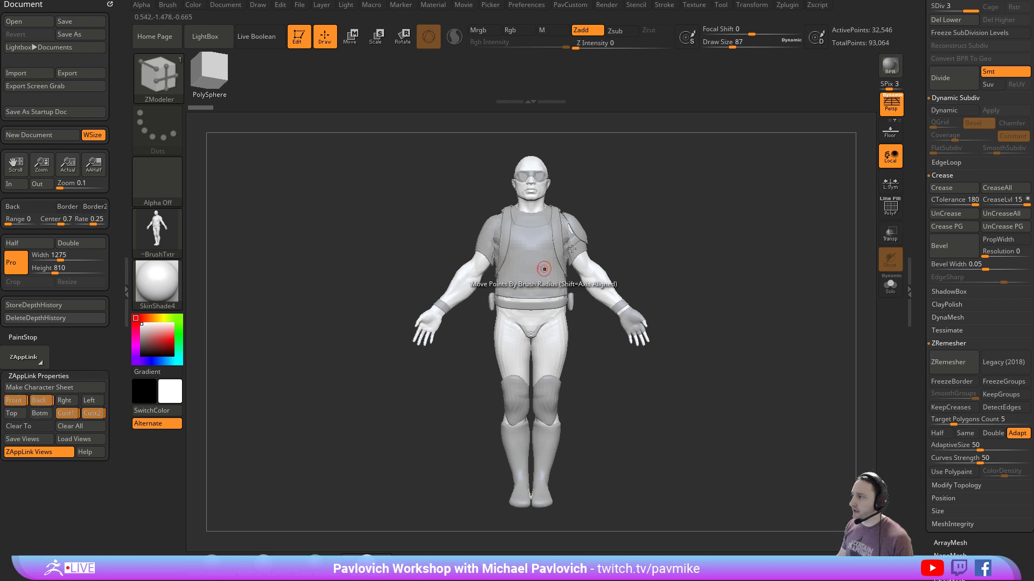
left_click_drag(748, 311, 786, 321)
left_click(65, 401)
left_click_drag(759, 247, 766, 323)
left_click(13, 416)
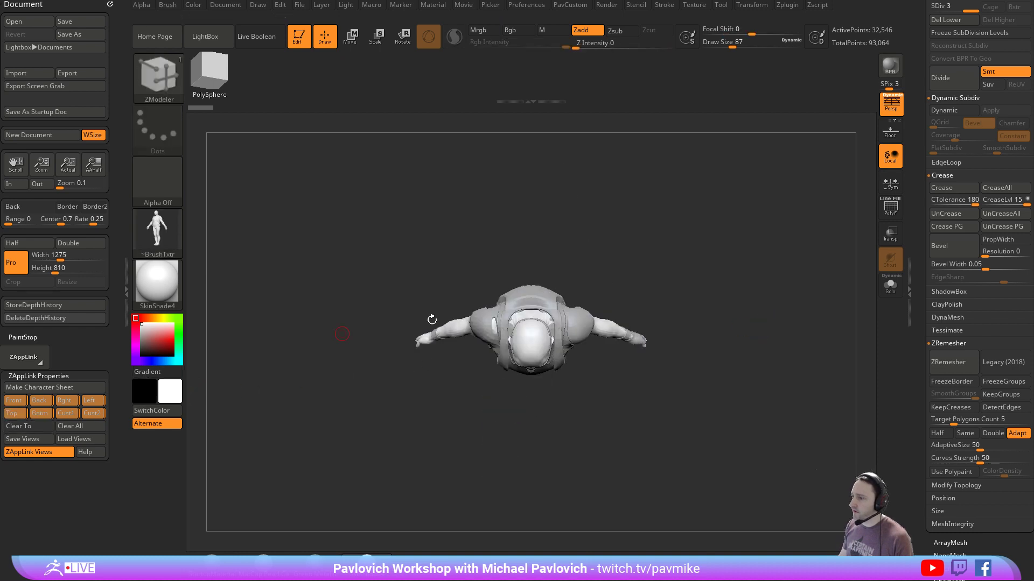
Make a character sheet from the stored views and bring the resulting Photoshop document fully into view
left_click_drag(744, 404, 733, 321)
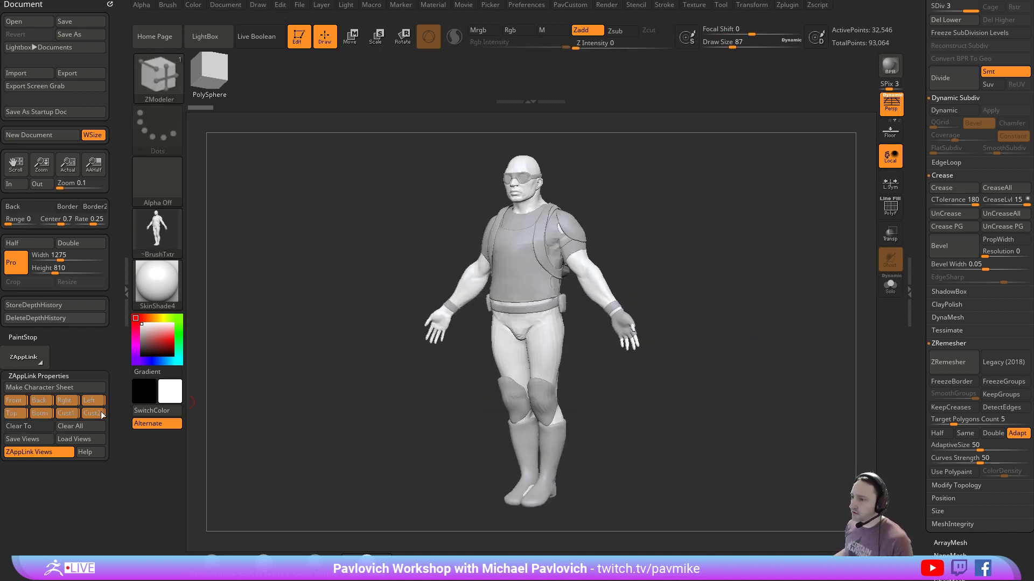
left_click(41, 386)
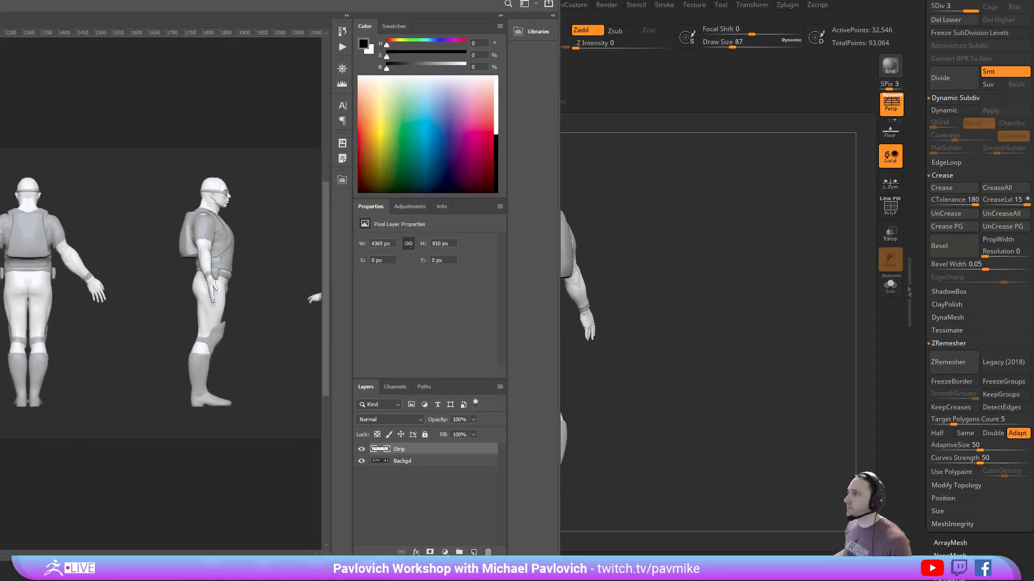
left_click_drag(429, 0, 895, 1)
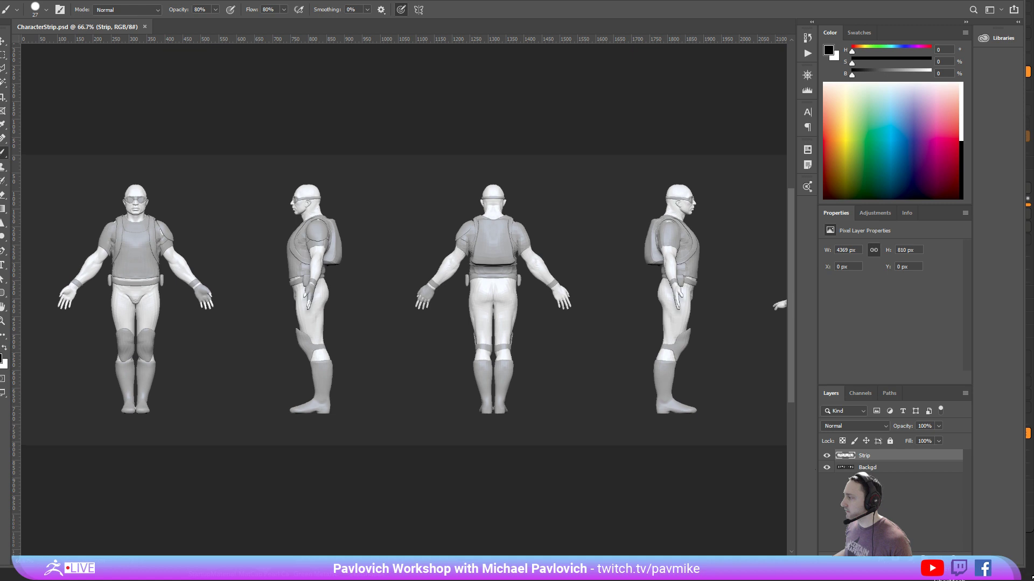
left_click_drag(1023, 566, 1033, 577)
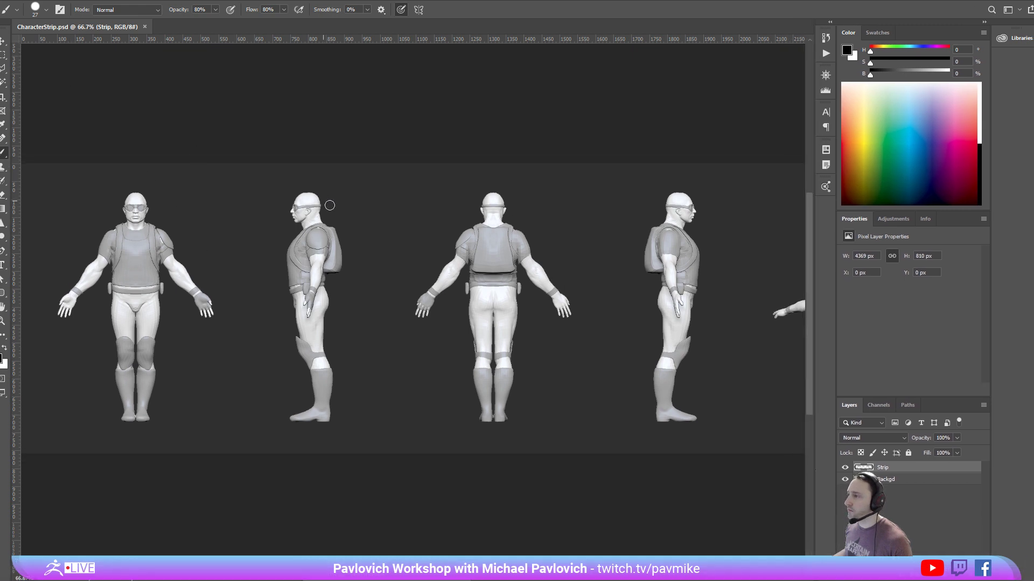
Fill the Backgd layer with black behind the soldier strip and shift the Strip layer slightly left
left_click(845, 468)
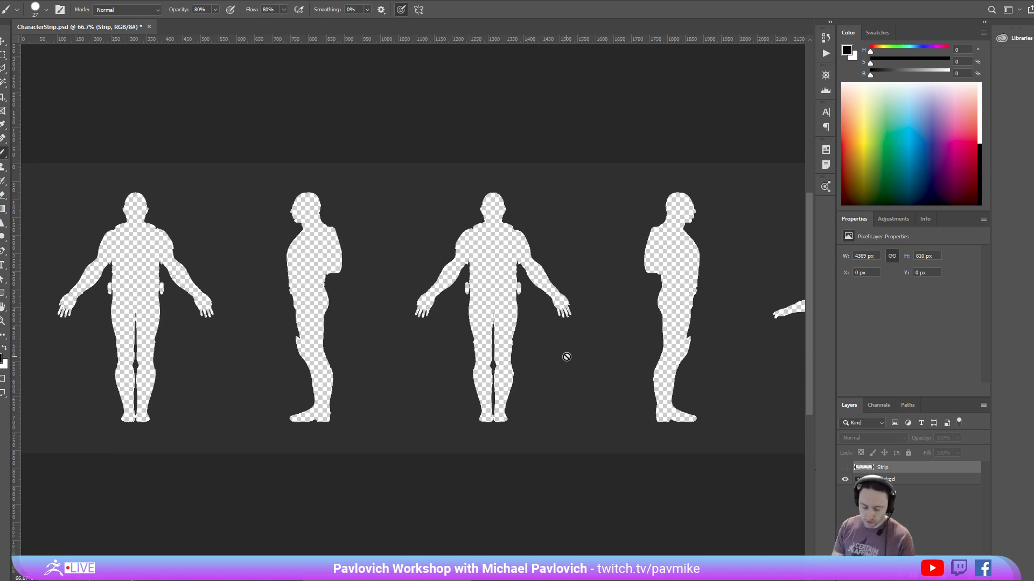
left_click(549, 351)
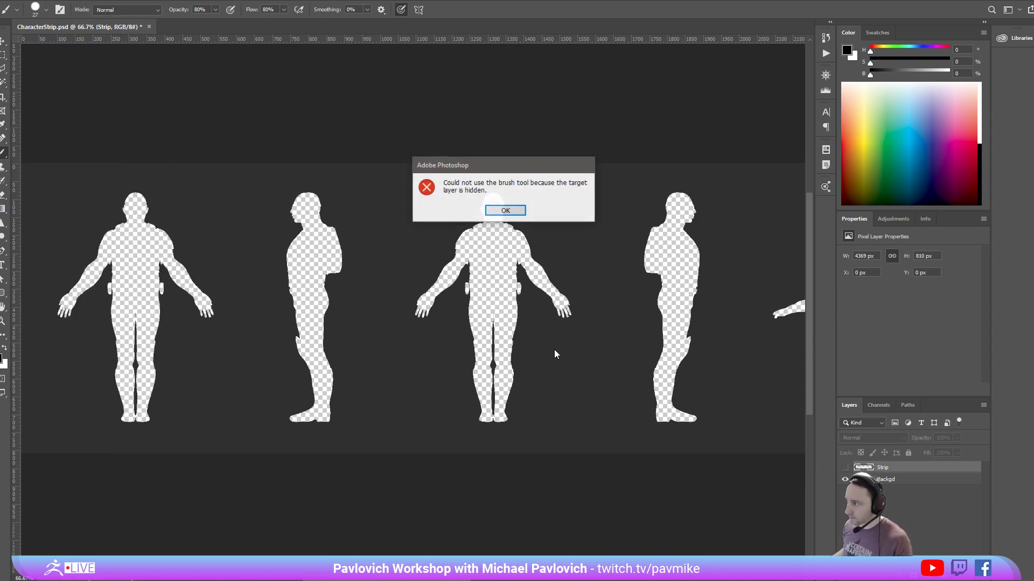
left_click(500, 209)
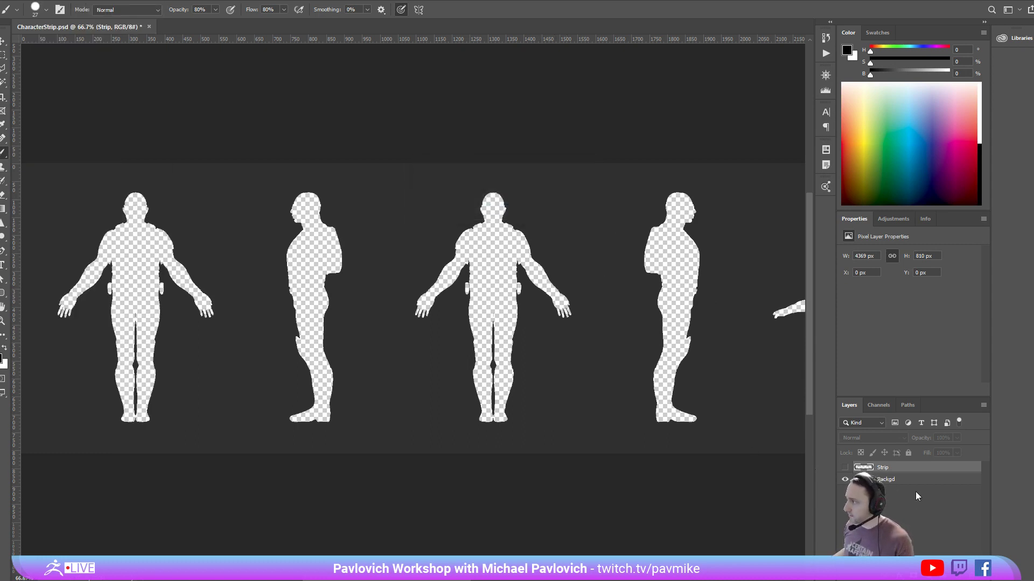
key("alt+bracketleft")
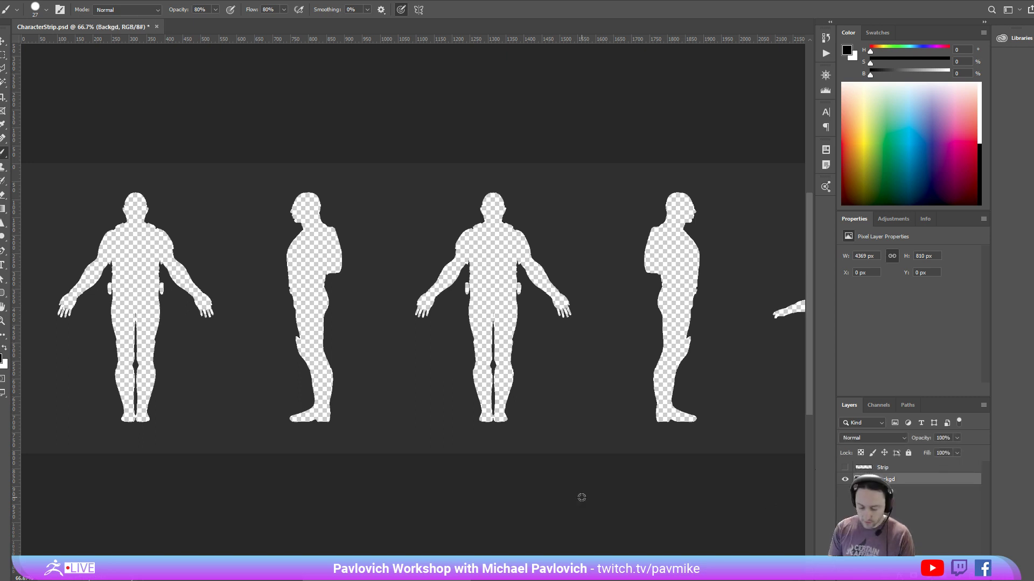
key("alt+BackSpace")
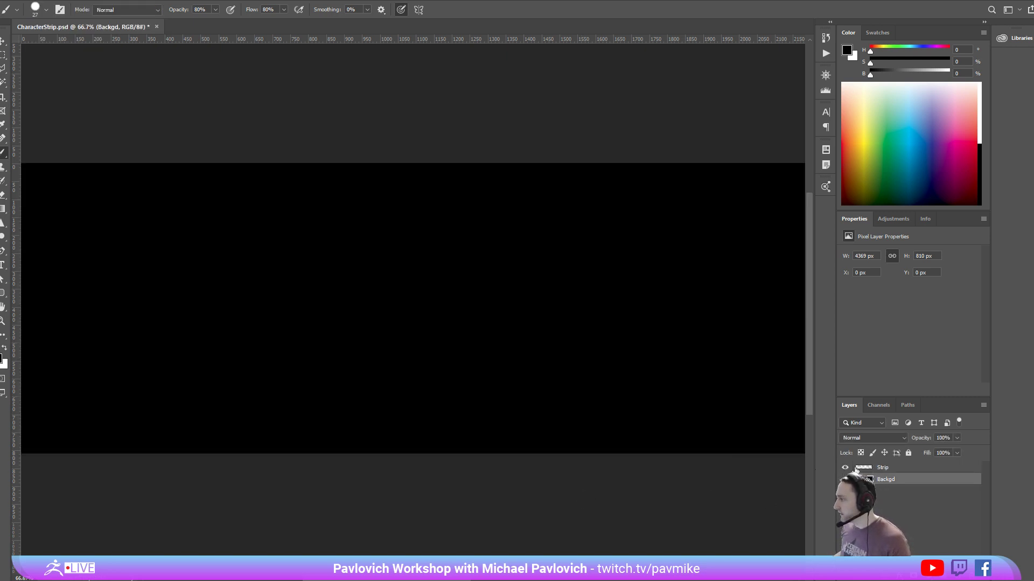
left_click(855, 469)
left_click_drag(498, 264, 457, 242, "ctrl")
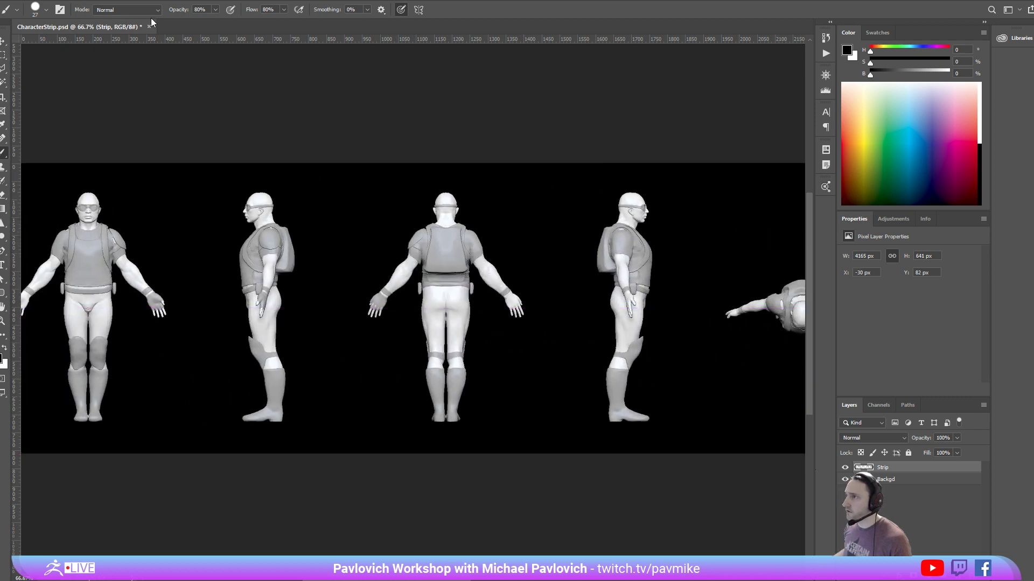
Switch back to ZBrush and place the soldier in a three-quarter view in the left half of the canvas
key("alt+Tab")
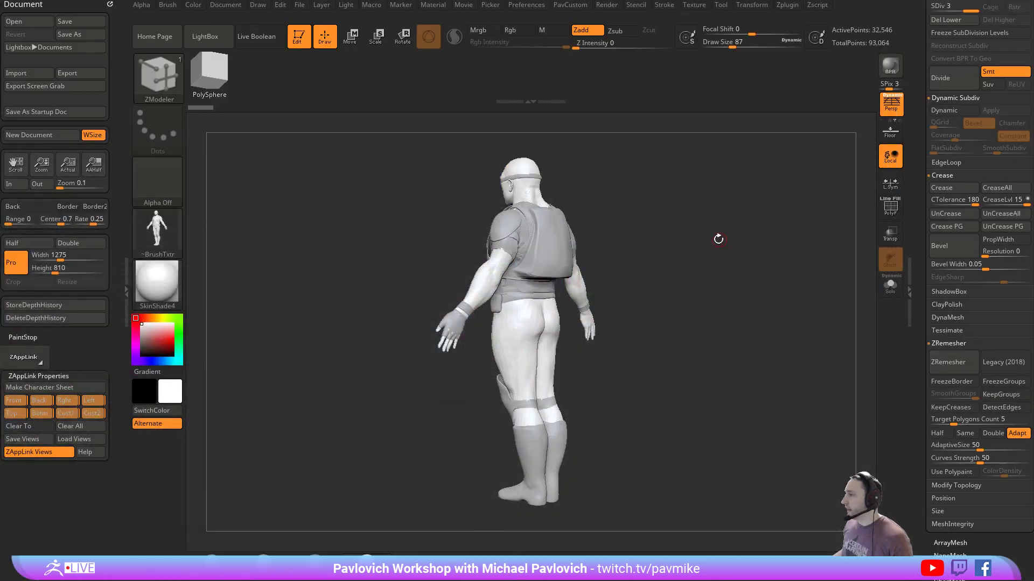
left_click_drag(717, 238, 779, 233, "shift")
left_click_drag(627, 206, 619, 276)
left_click_drag(725, 226, 743, 212)
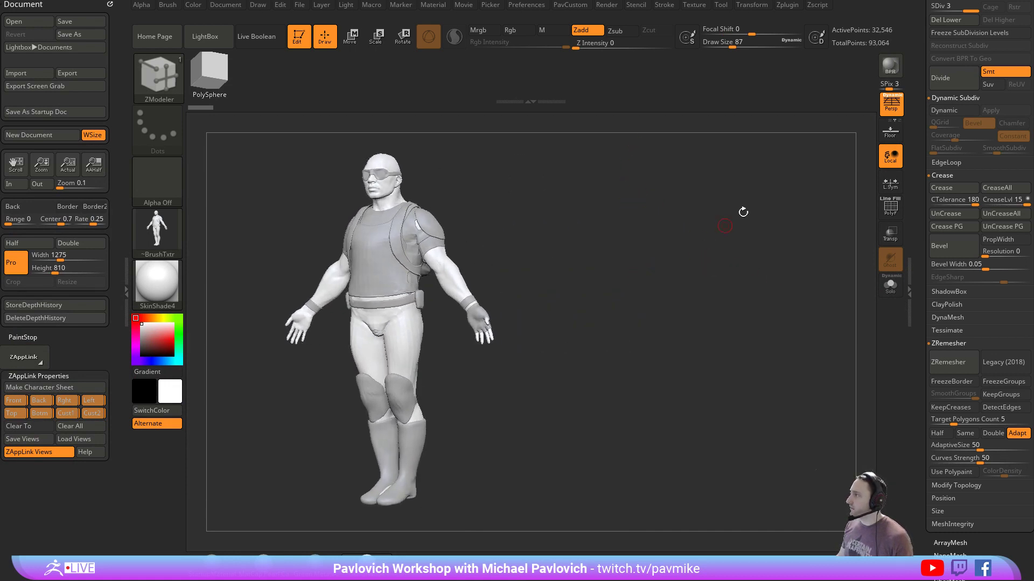
Snapshot the soldier onto the canvas and move the live model beside it at a different angle
left_click_drag(675, 278, 662, 279, "alt")
key("shift+s")
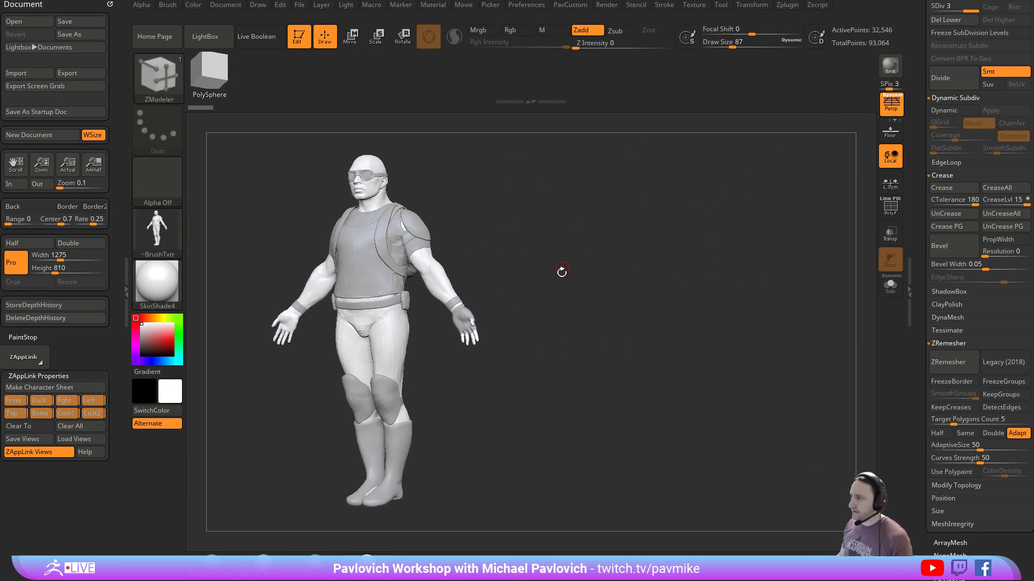
left_click_drag(561, 273, 703, 280, "alt")
left_click_drag(702, 280, 745, 248)
left_click_drag(646, 249, 832, 218, "alt")
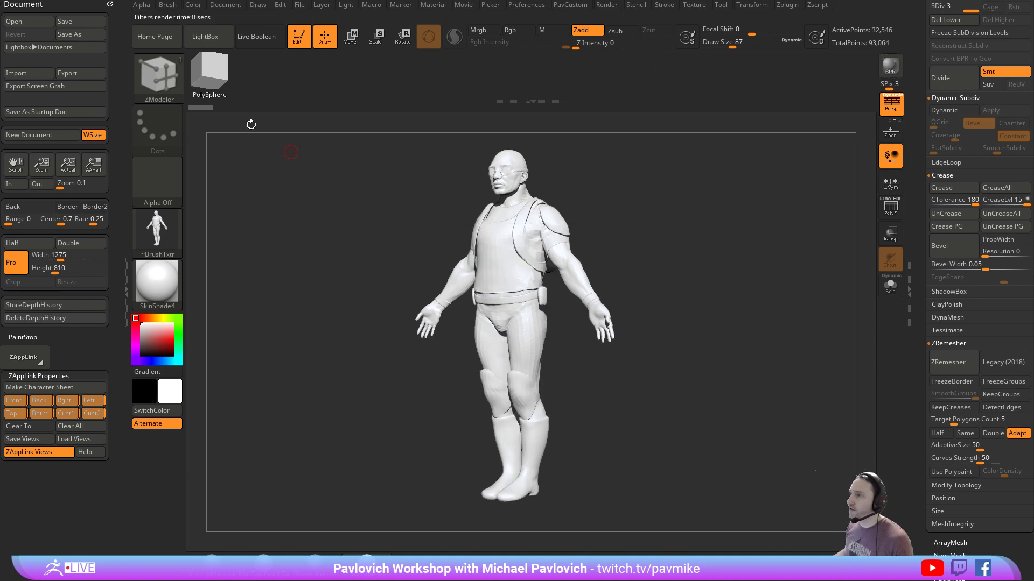
left_click(781, 7)
left_click_drag(780, 19, 65, 177)
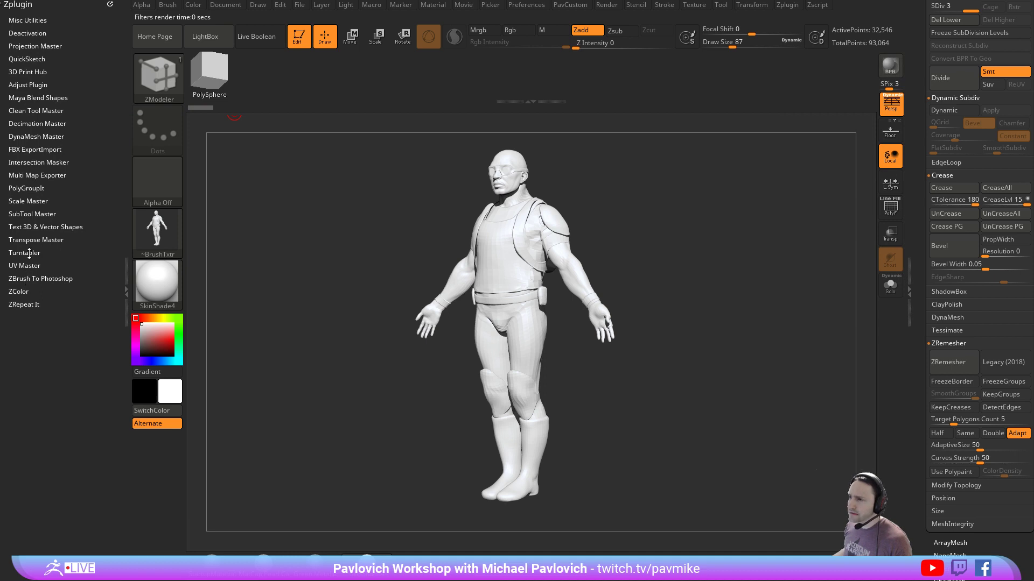
left_click(108, 6)
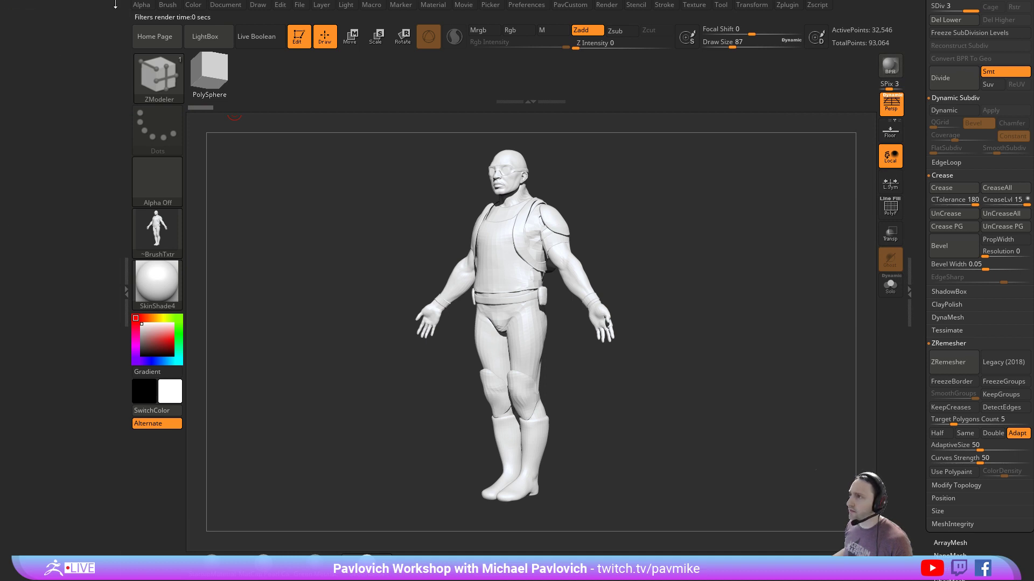
Dock the Render palette beside the canvas and expand its BPR Filters settings
left_click(607, 5)
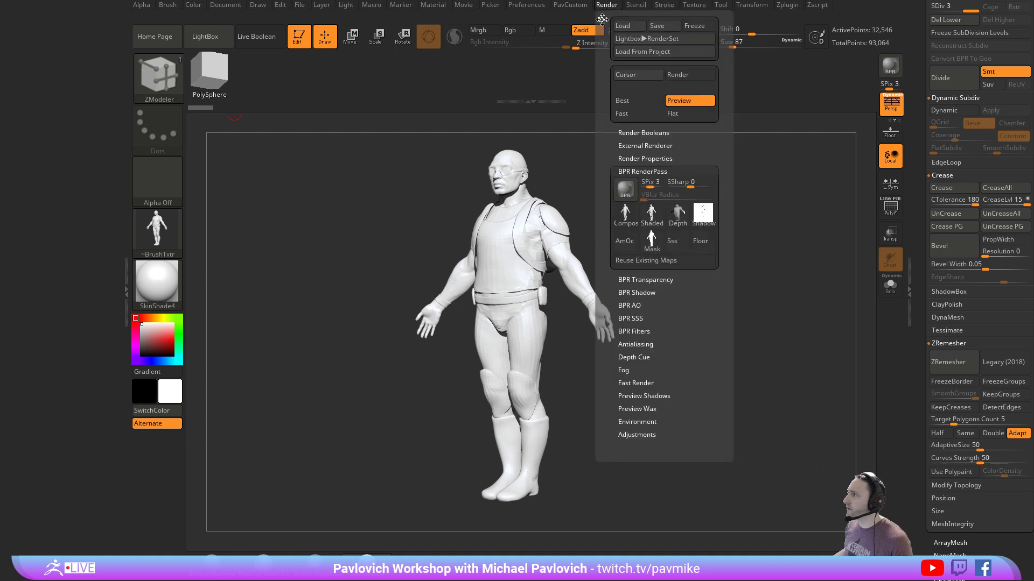
left_click_drag(602, 19, 14, 233)
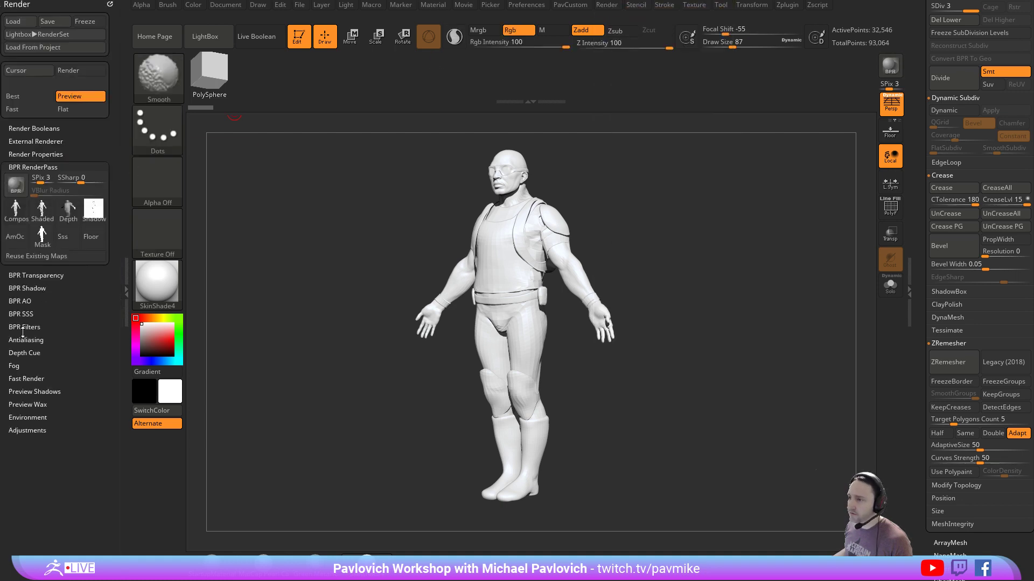
left_click(24, 328)
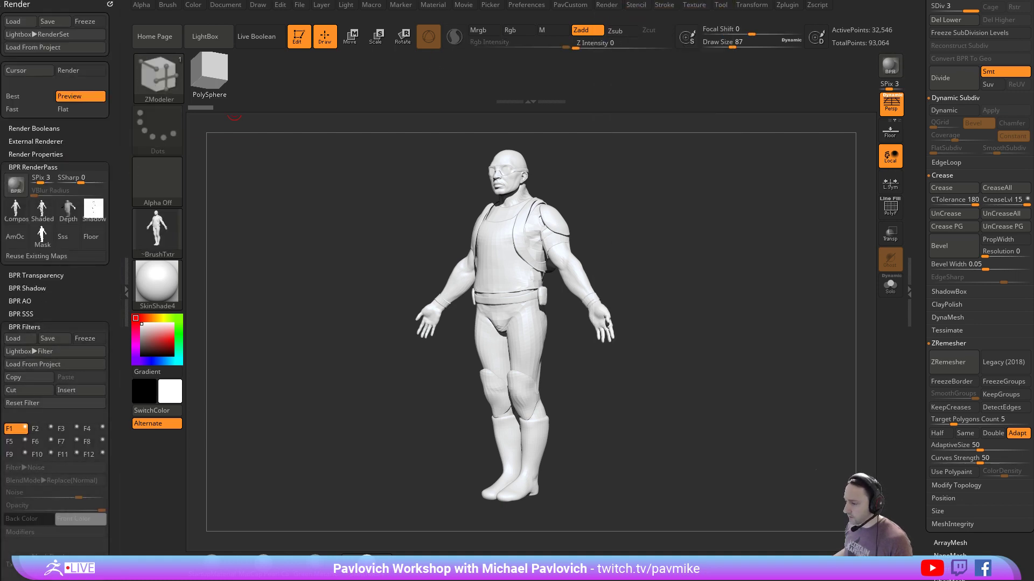
Switch to the web browser and open the full ZBrush for Ideation playlist from the YouTube channel's created playlists
left_click_drag(437, 115, 408, 27)
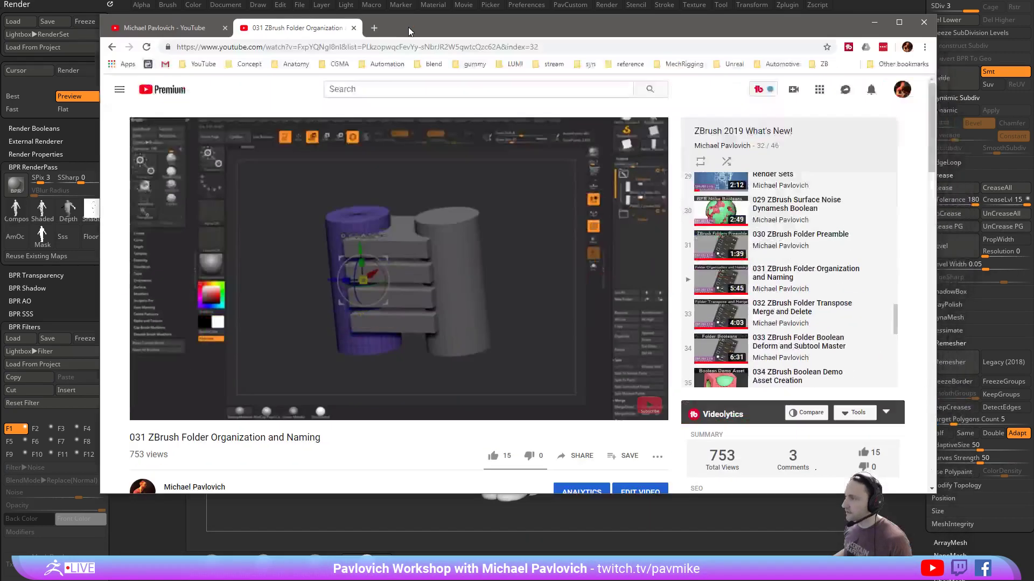
left_click(113, 47)
left_click(112, 48)
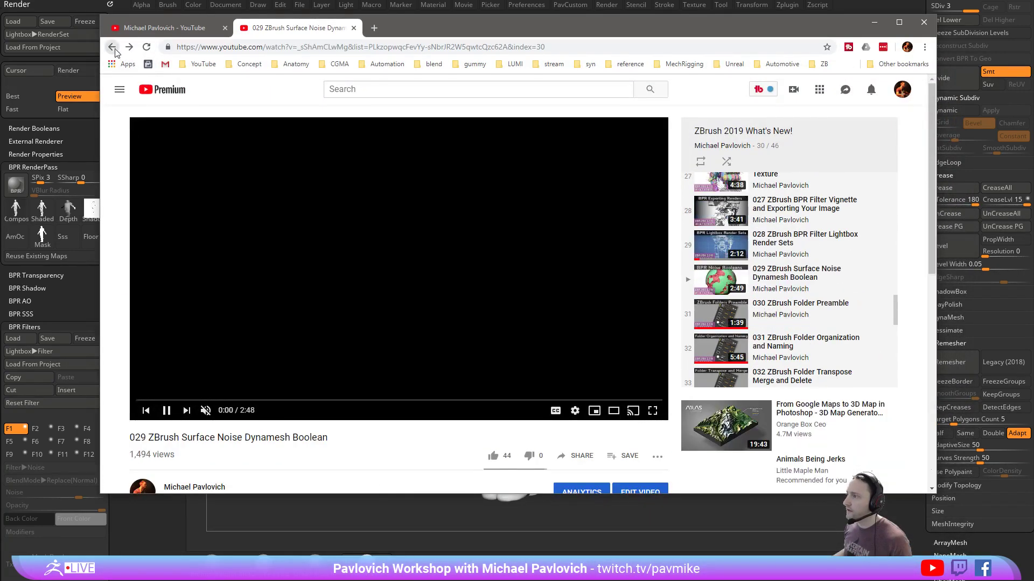
left_click(203, 64)
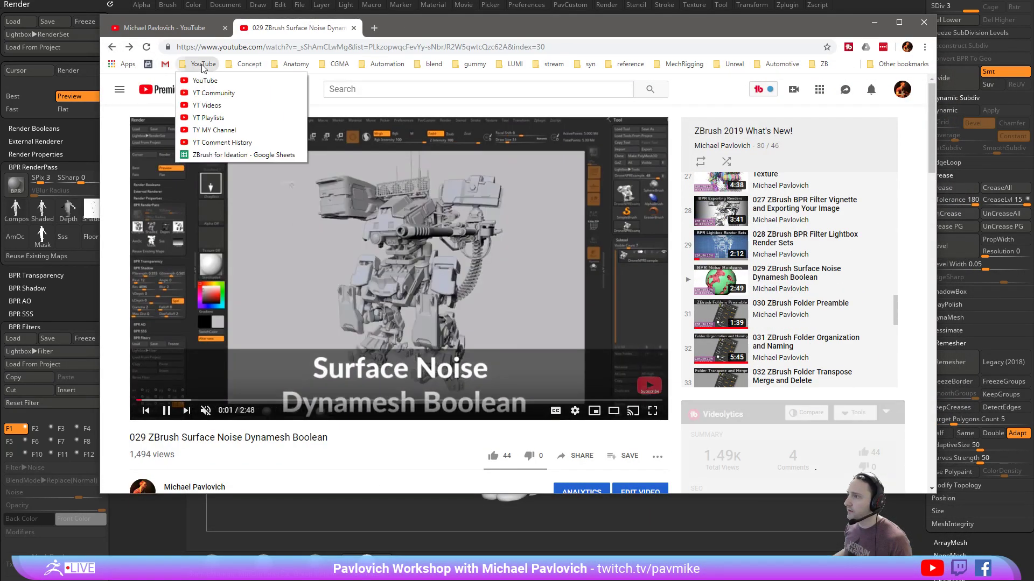
left_click(204, 82)
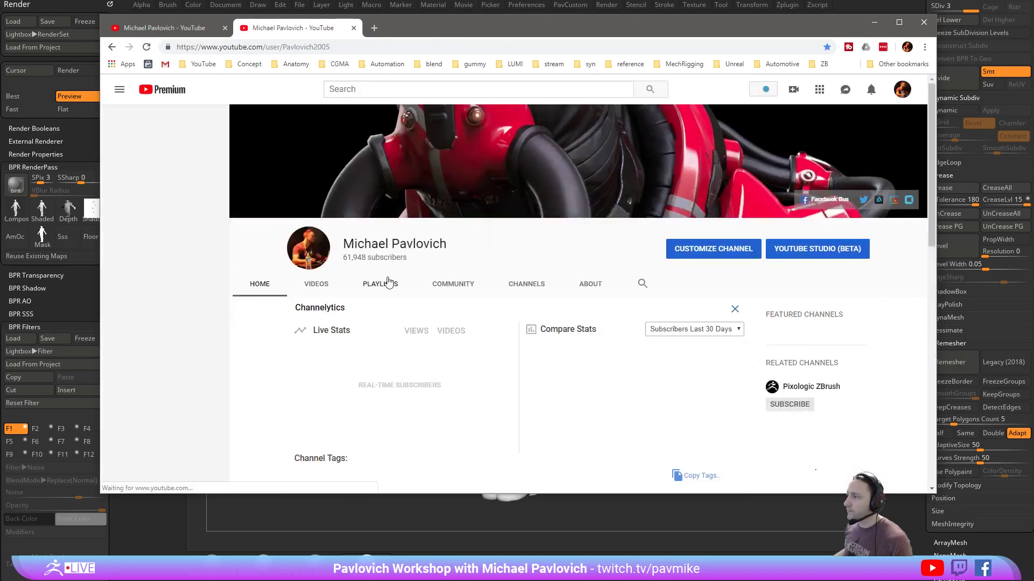
left_click(388, 282)
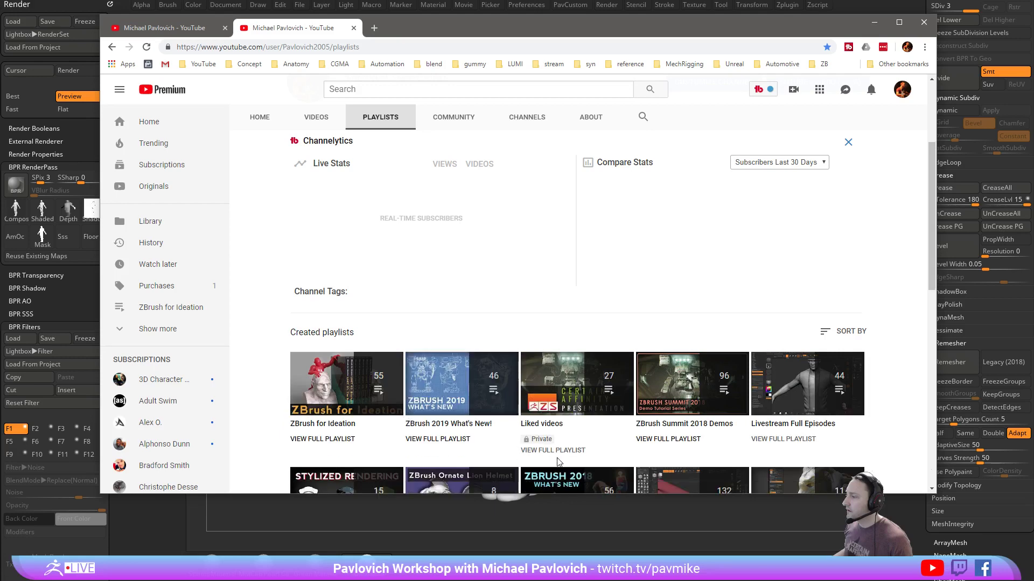
left_click(322, 255)
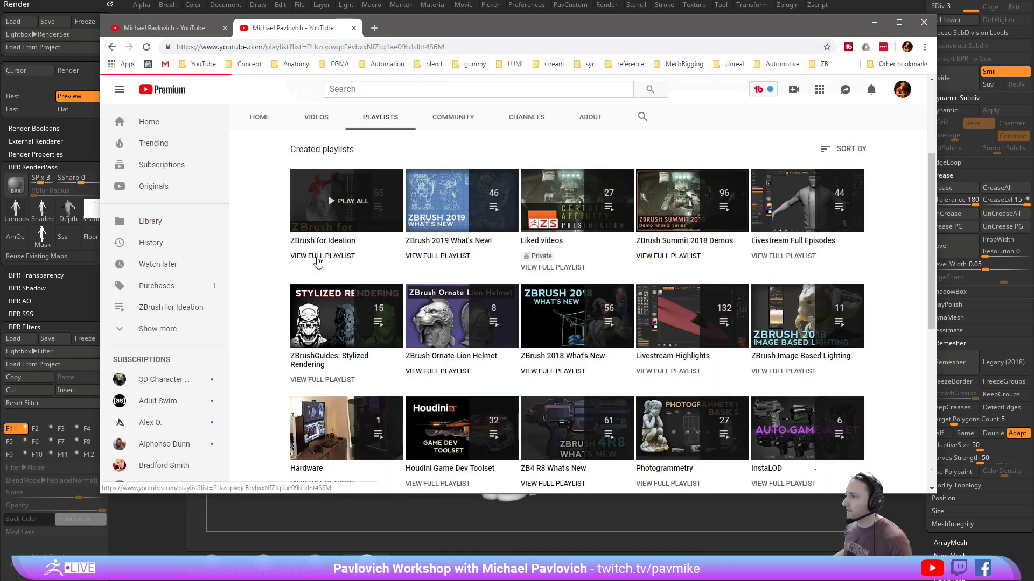
Select the ZBrush for Ideation playlist's address, then open the full ZBrush 2019 What's New! playlist and select its address
left_click(448, 47)
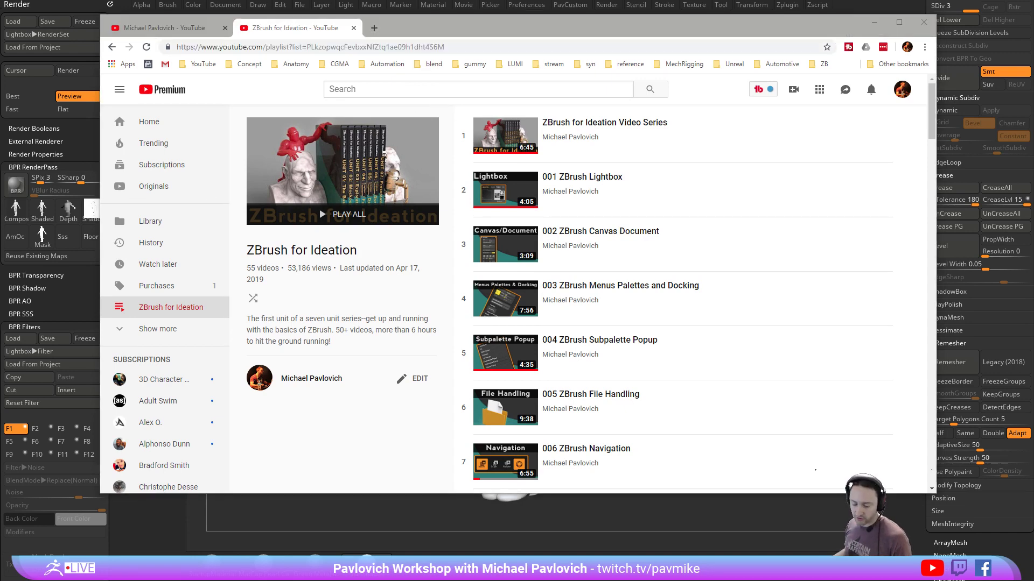
left_click(111, 46)
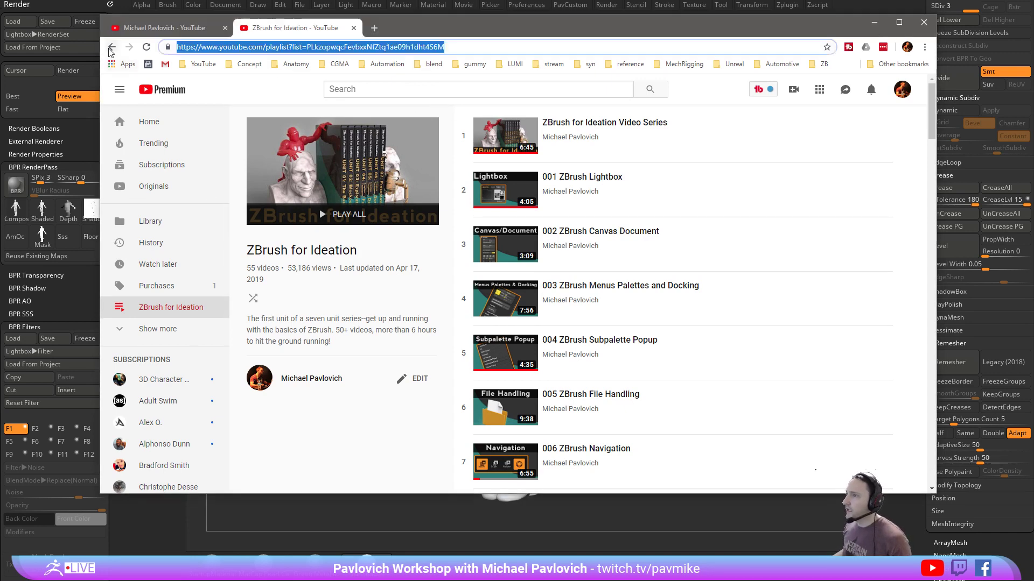
left_click(452, 258)
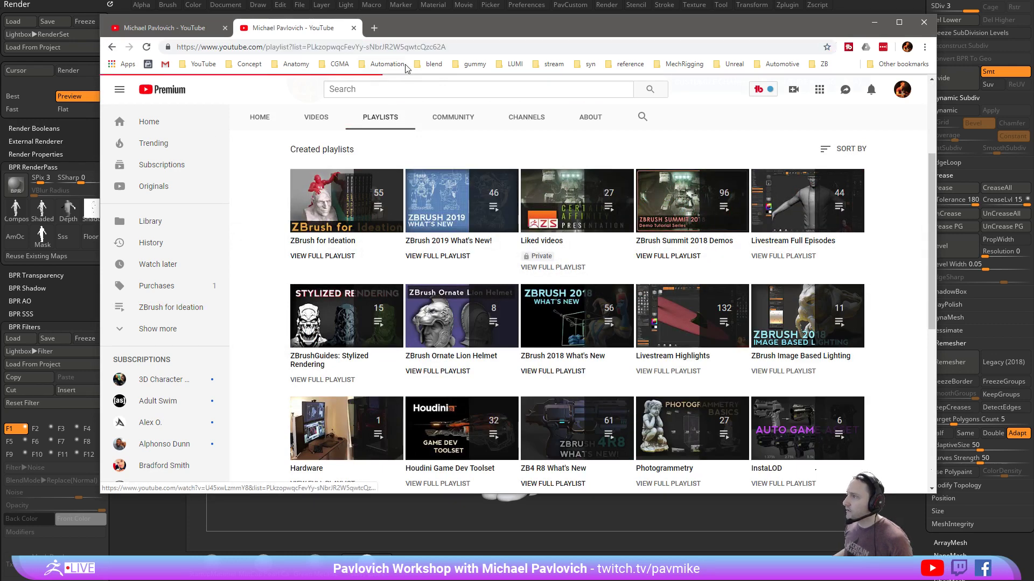
left_click(422, 48)
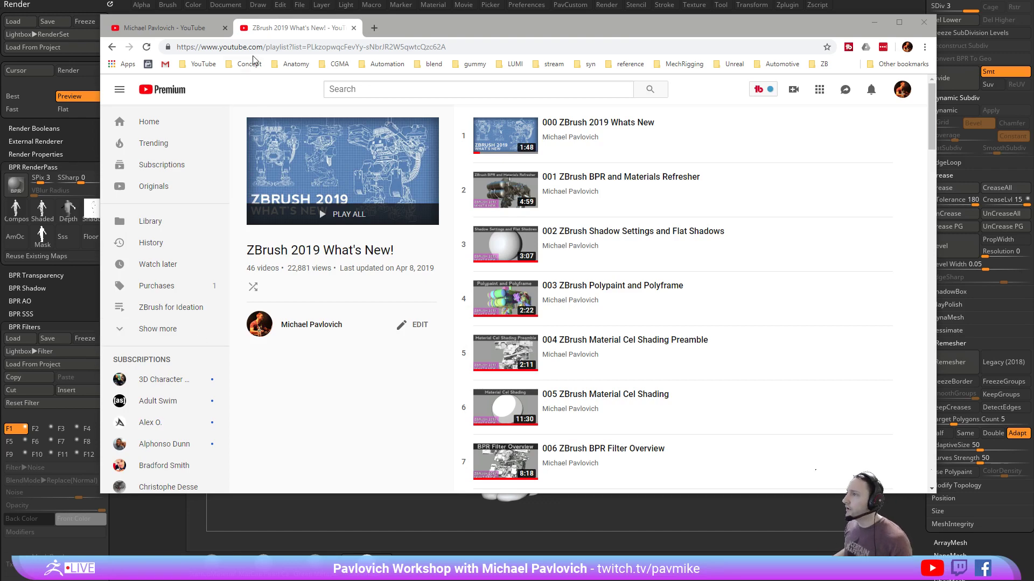
scroll(538, 189, "down", 6)
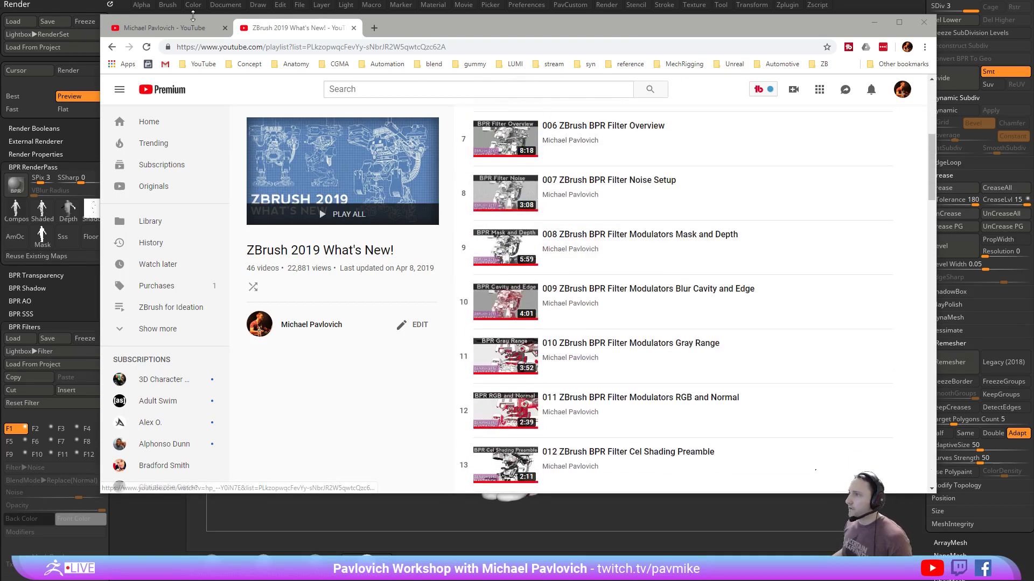
Return to ZBrush and enable the F1 Noise filter in the BPR Filters settings
left_click_drag(450, 34, 509, 580)
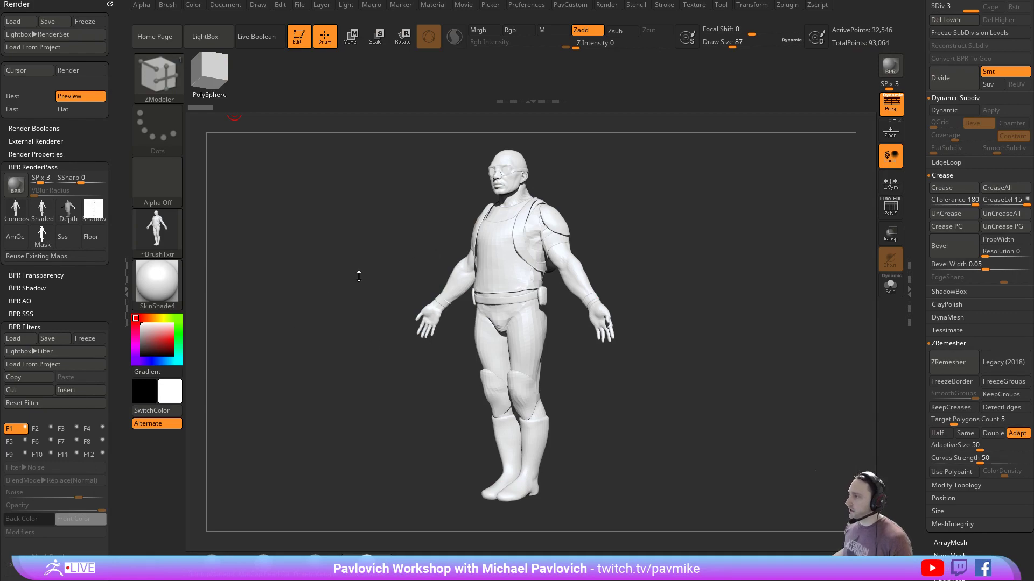
left_click(23, 428)
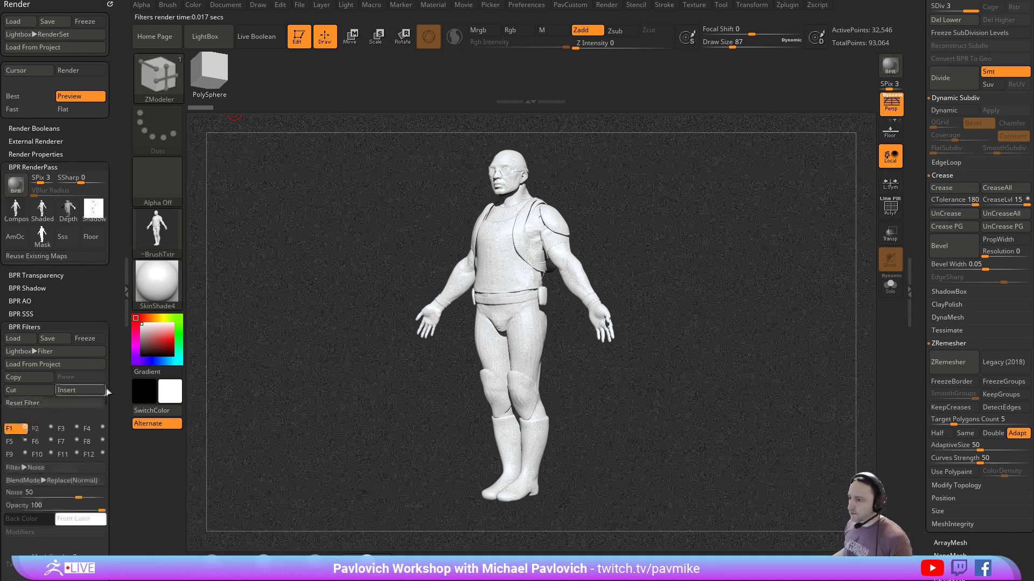
scroll(119, 310, "down", 3)
scroll(118, 311, "down", 2)
left_click(28, 326)
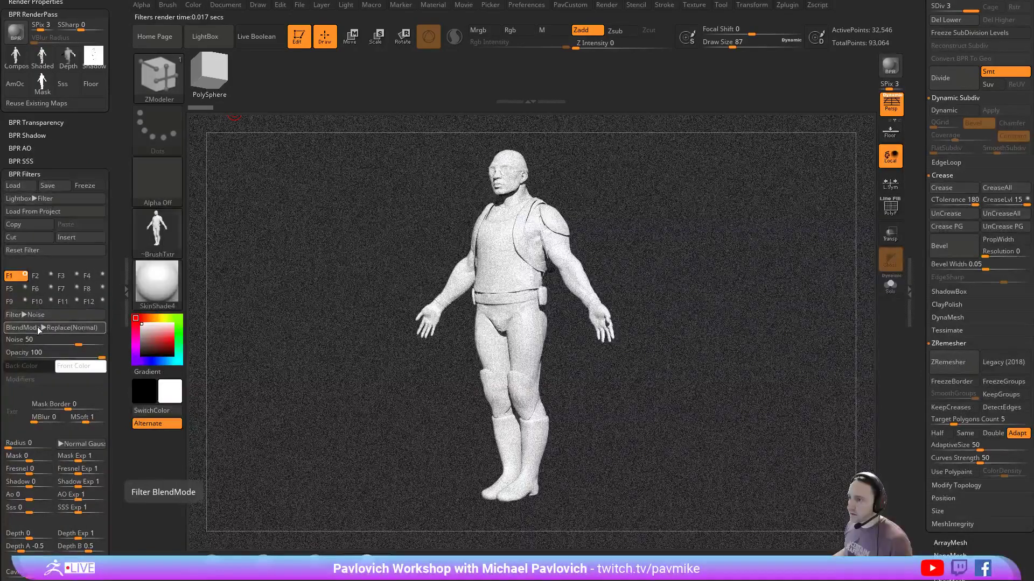
Load the B&W Thin Outline and BluePrint03 render sets from LightBox, leaving BluePrint03 applied to the soldier
key("comma")
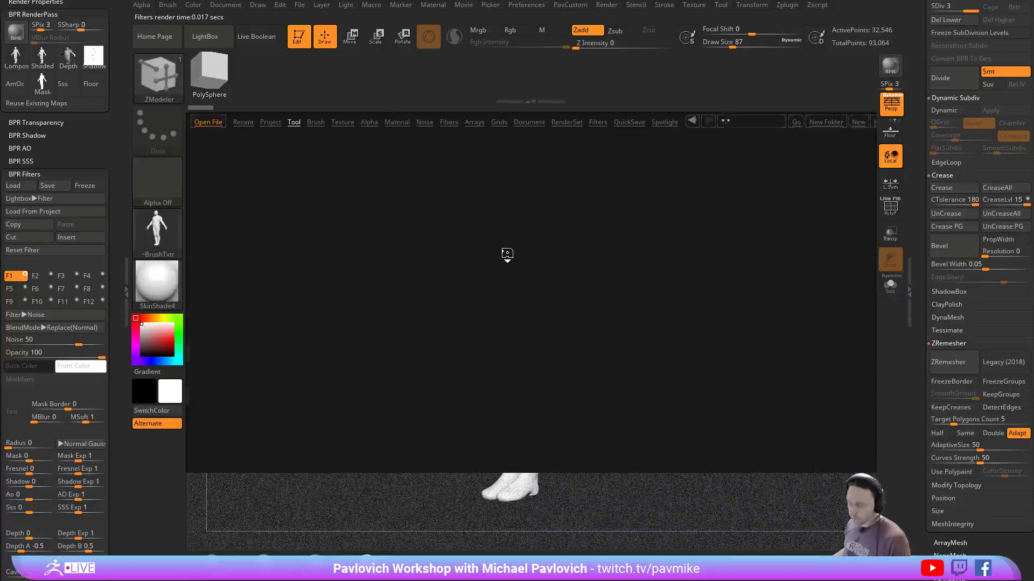
left_click(599, 122)
left_click(569, 123)
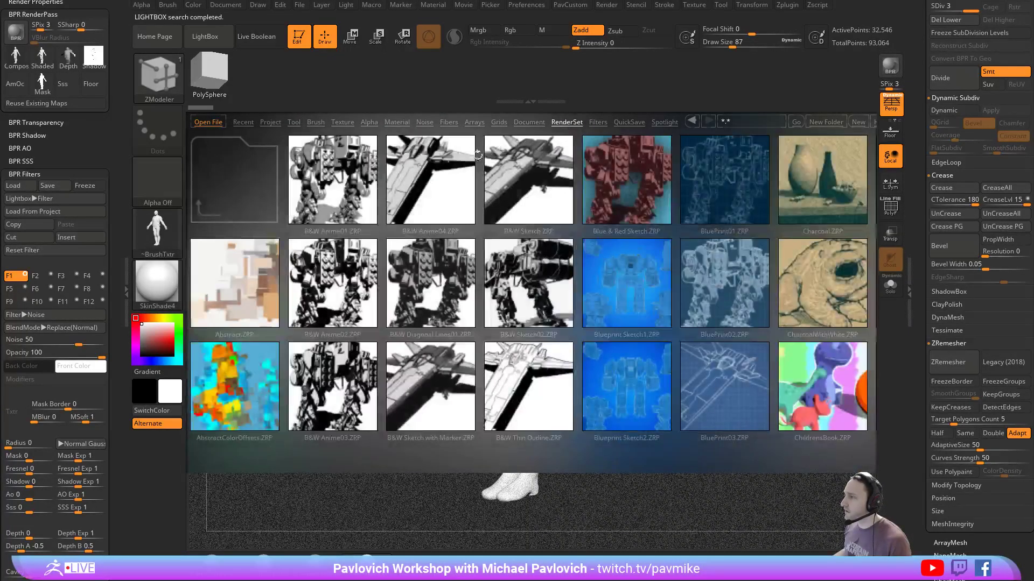
double_click(513, 379)
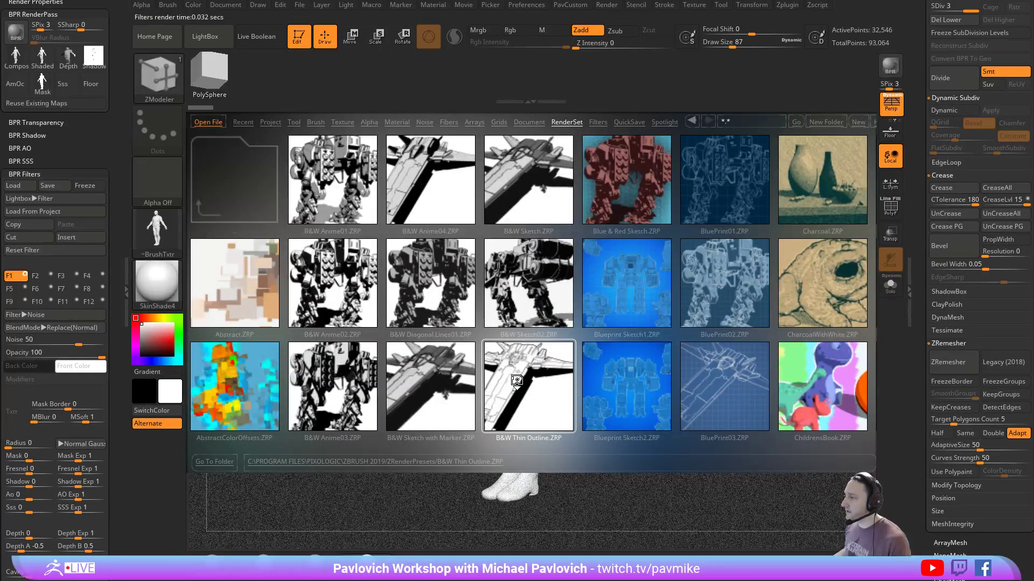
double_click(695, 361)
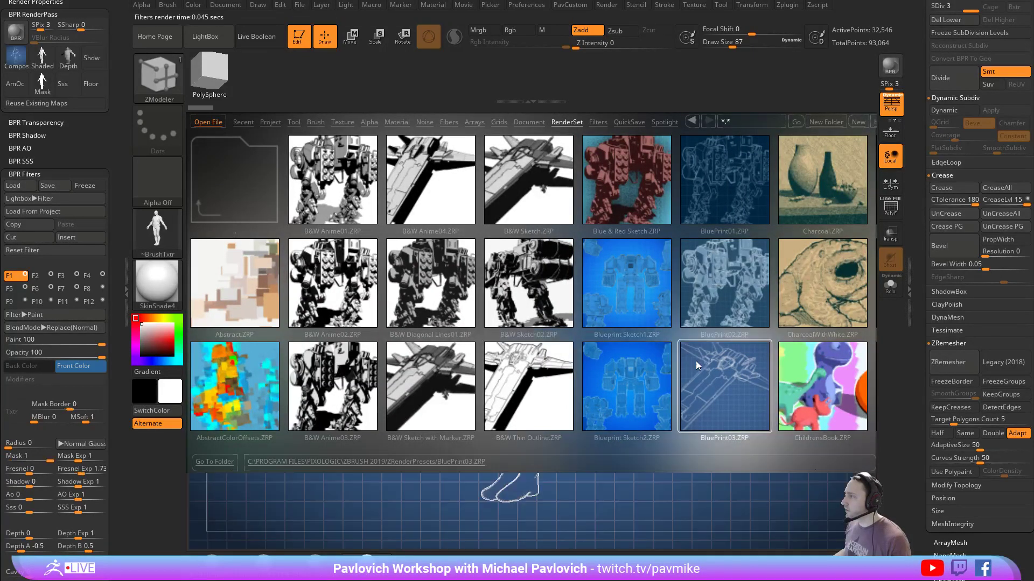
key("comma")
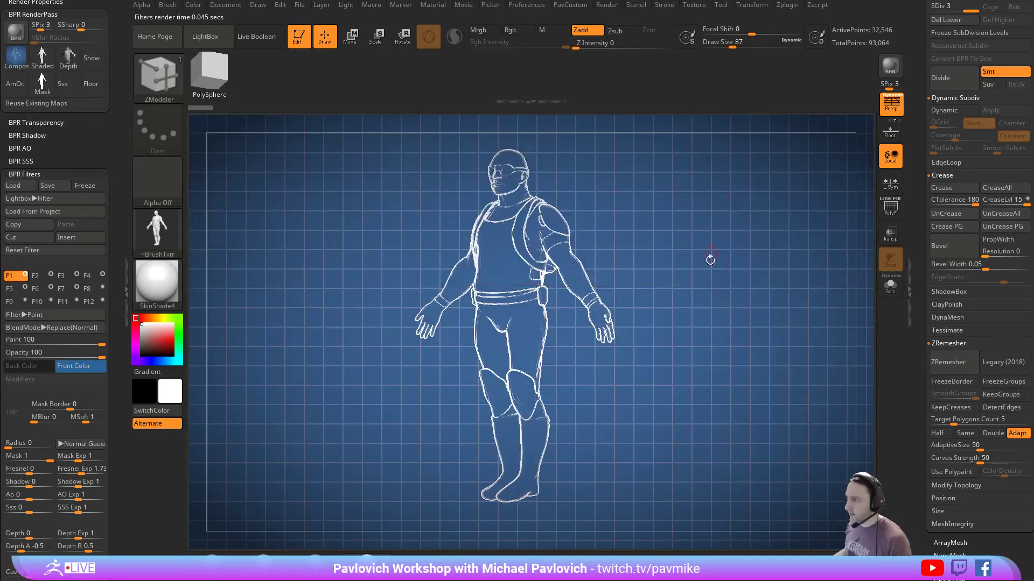
Render the soldier with BPR from the front using the blueprint style
key("shift+r")
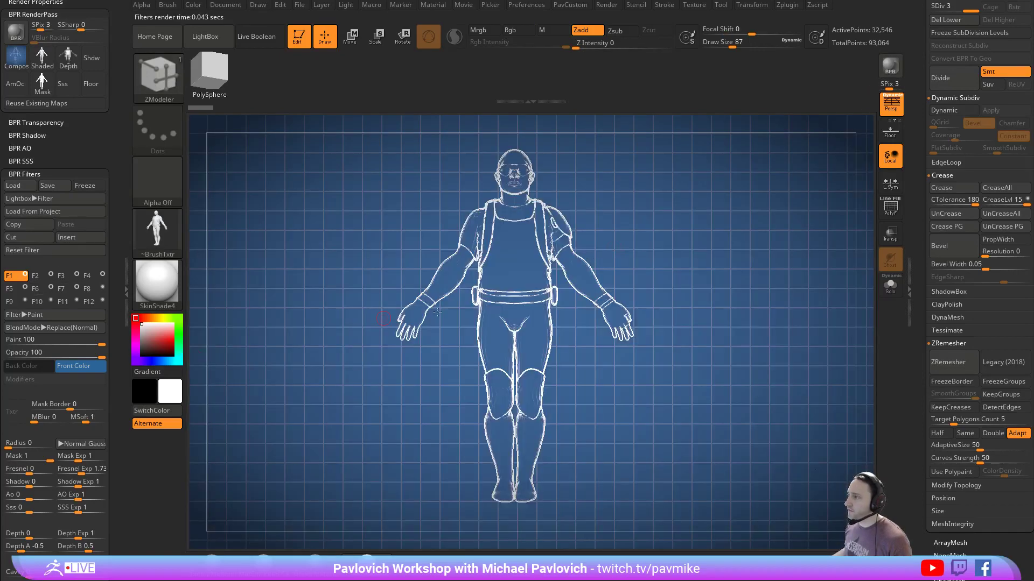
left_click_drag(848, 185, 823, 133, "shift")
left_click(891, 66)
left_click(886, 64)
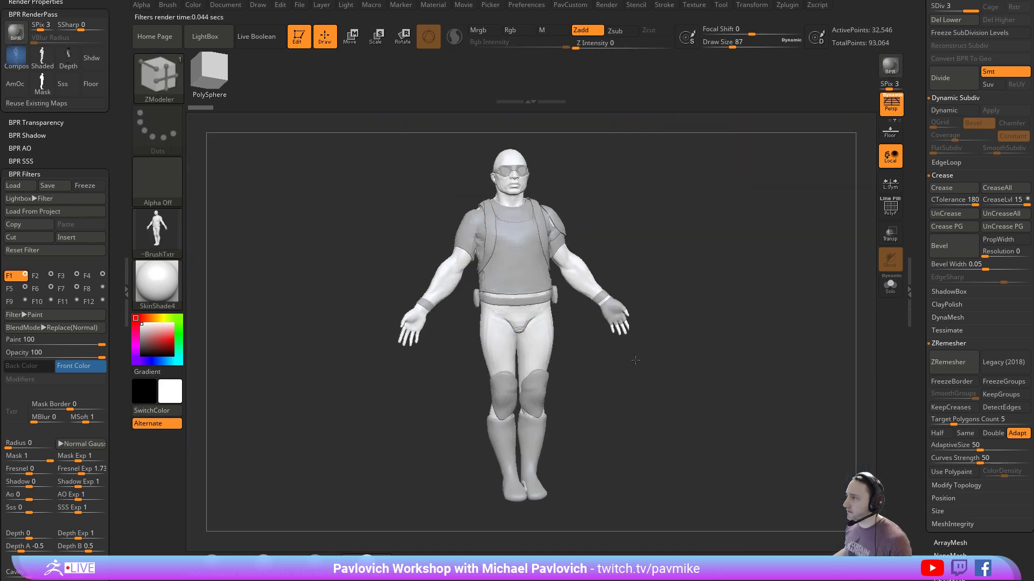
Turn the soldier to a three-quarter view, move it into the left half of the canvas, and render it with BPR
left_click_drag(688, 353, 648, 357, "shift")
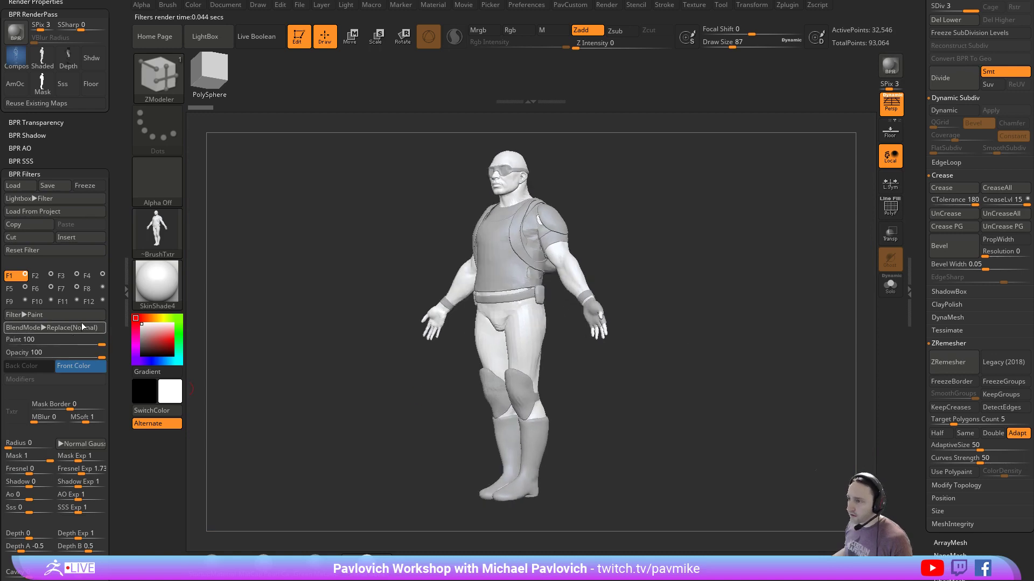
left_click_drag(655, 230, 560, 235, "alt")
left_click_drag(560, 235, 572, 236)
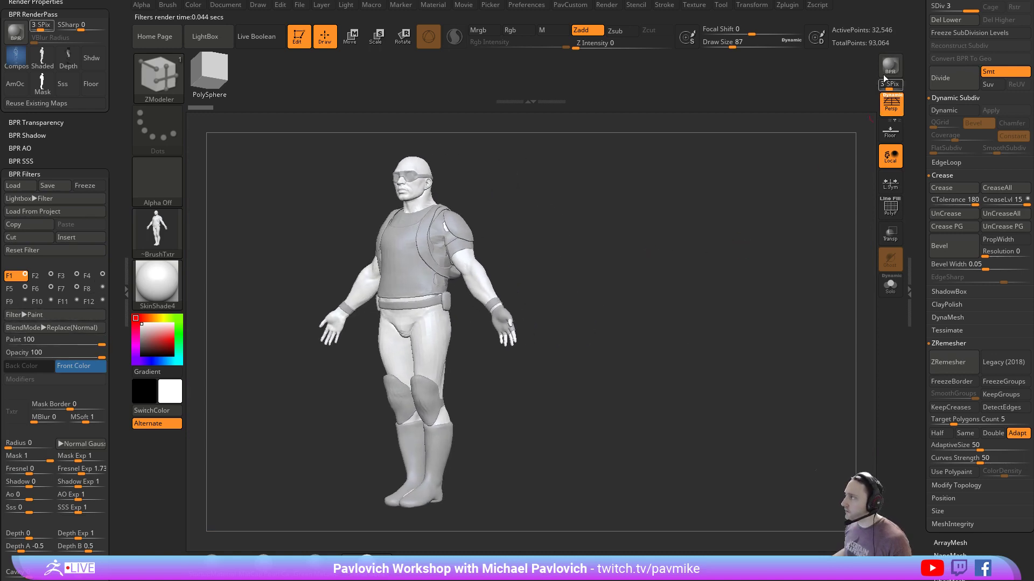
left_click(885, 67)
Enable the F8 BPR filter and change its filter type to Drop Shadow
left_click(89, 290)
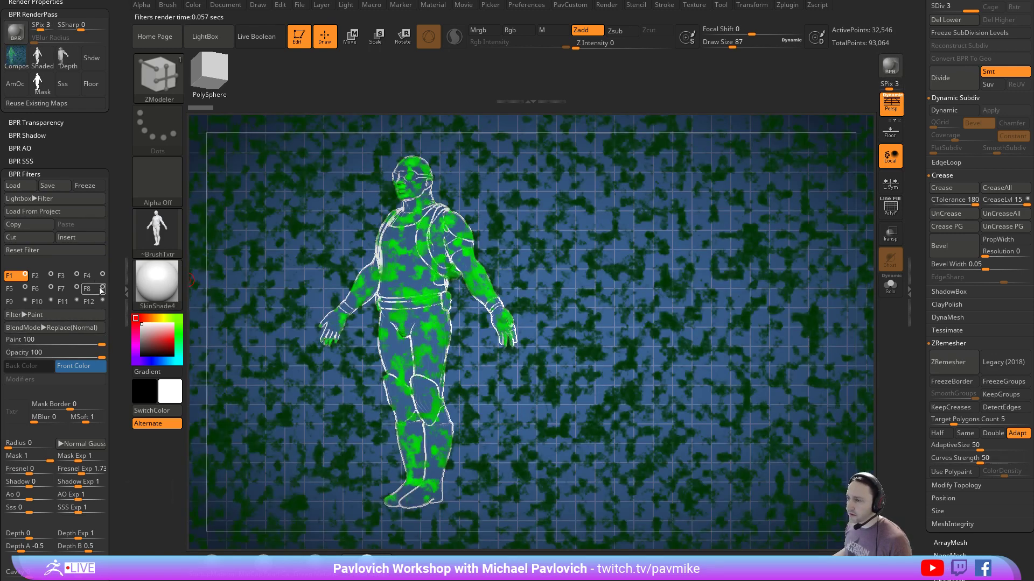
left_click(54, 314)
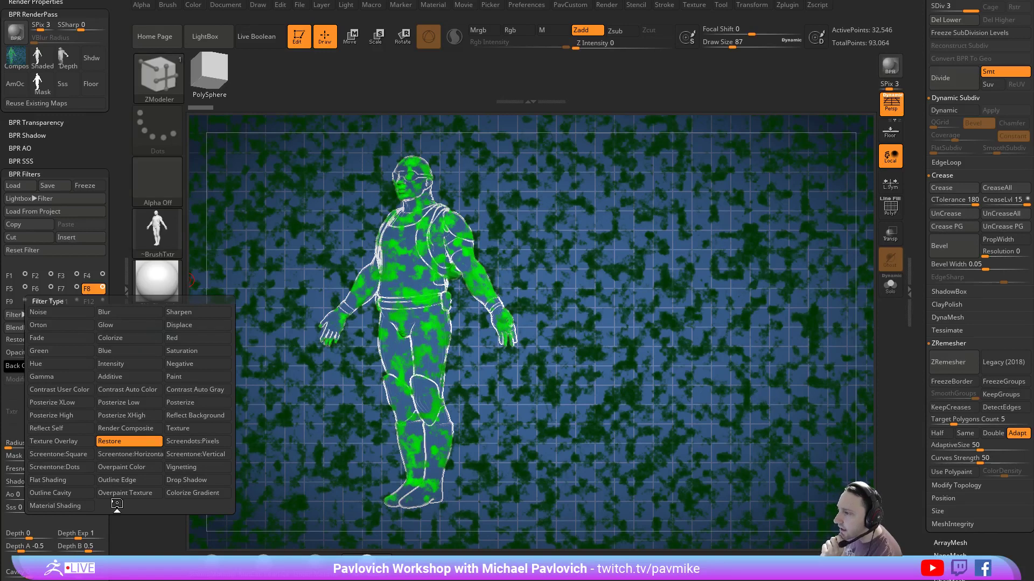
left_click(187, 480)
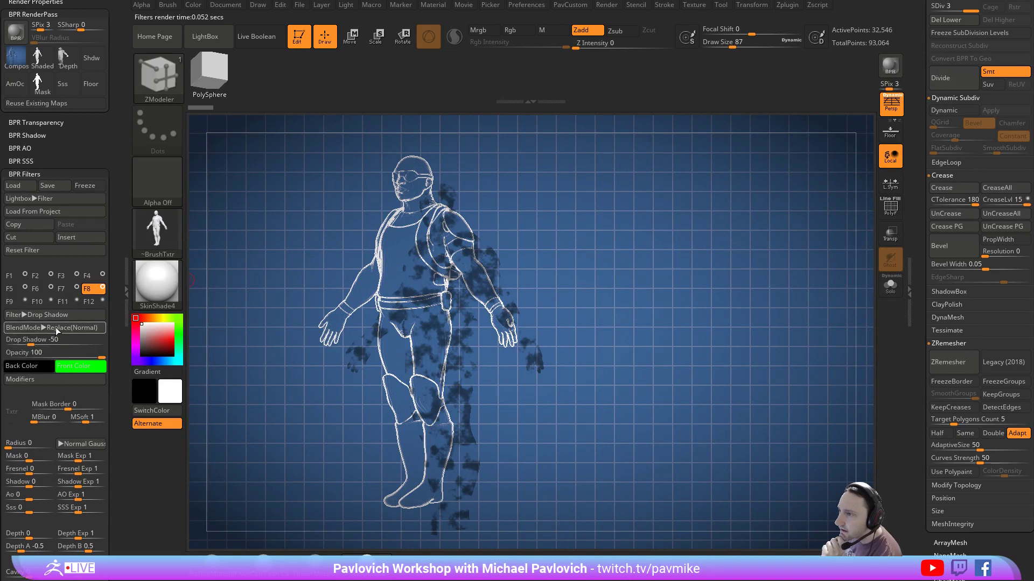
Set the Drop Shadow filter's front color to white and its strength to 100, and check its modifiers
left_click(35, 382)
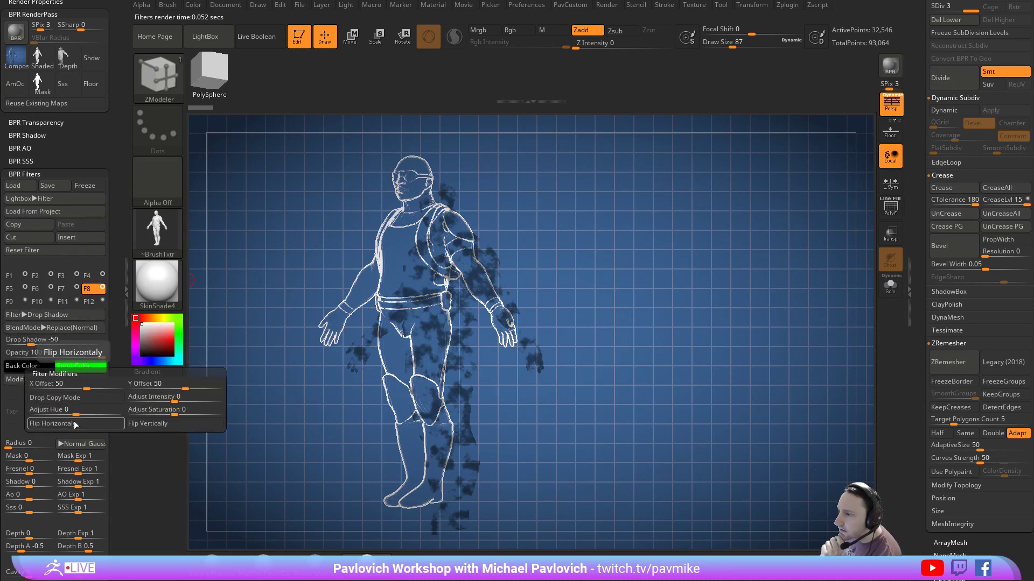
left_click(70, 366)
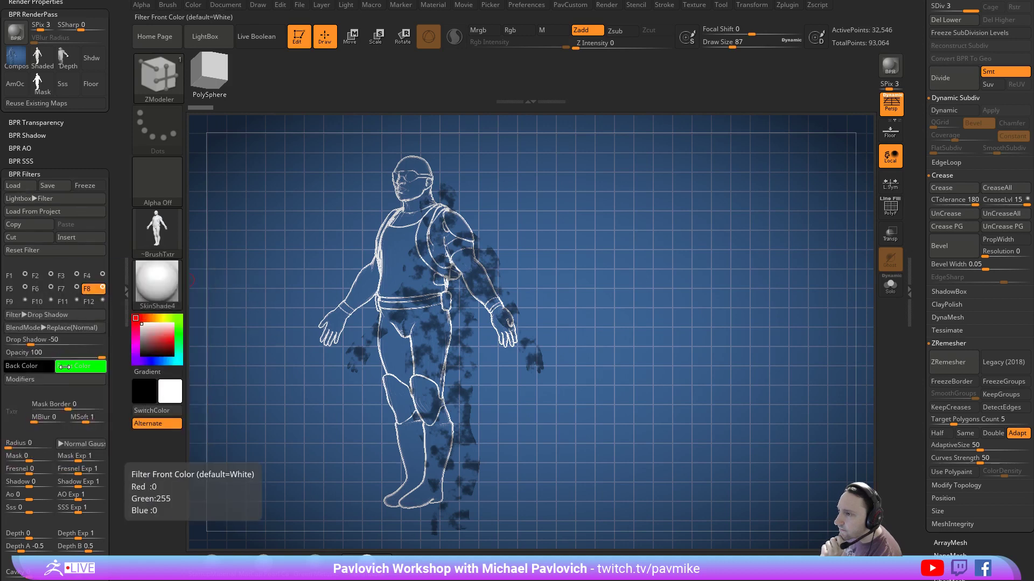
mouse_move(70, 360)
left_mouse_down()
mouse_move(57, 350)
mouse_move(22, 253)
left_mouse_up()
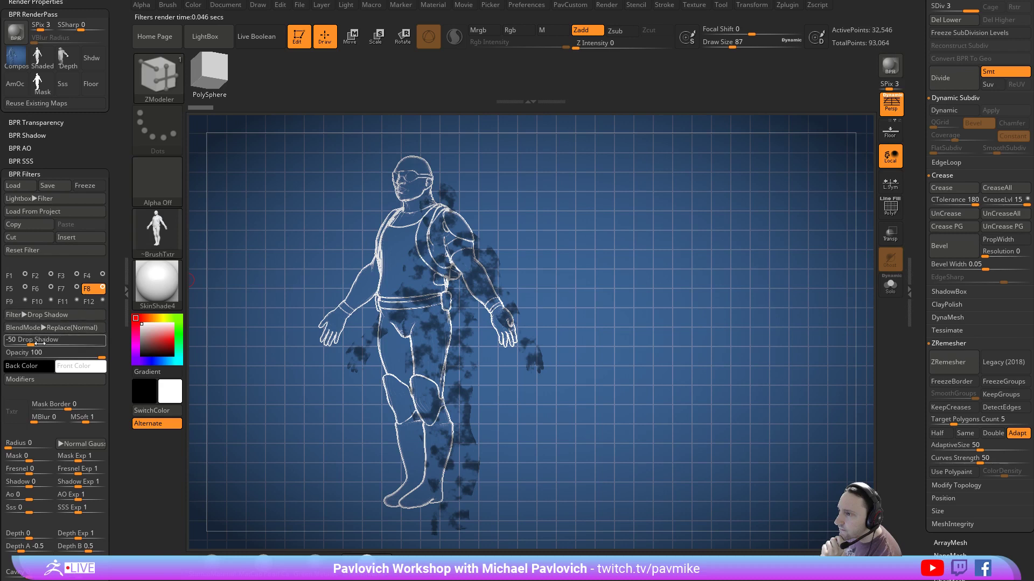
left_click_drag(41, 343, 117, 335)
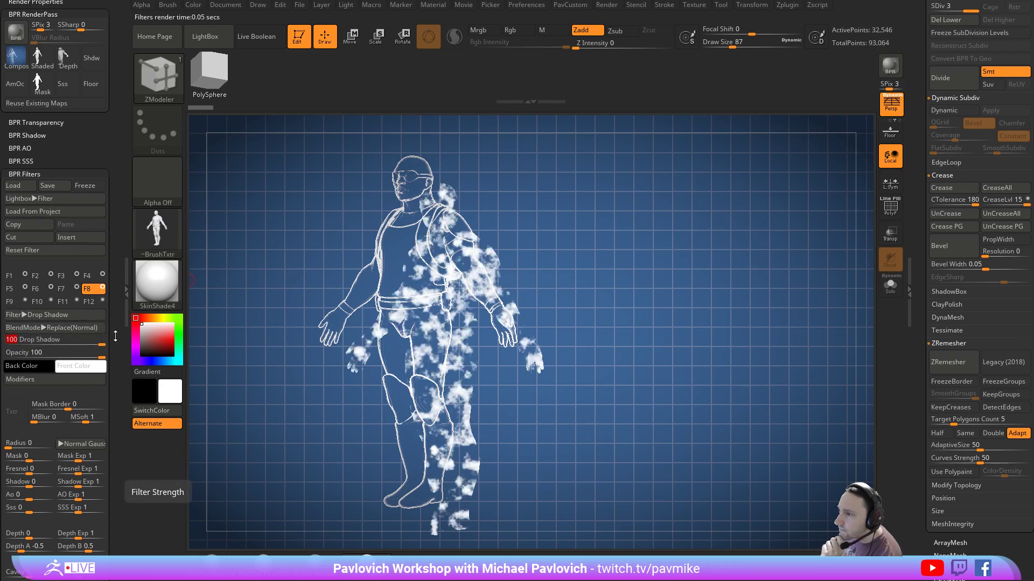
left_click(63, 380)
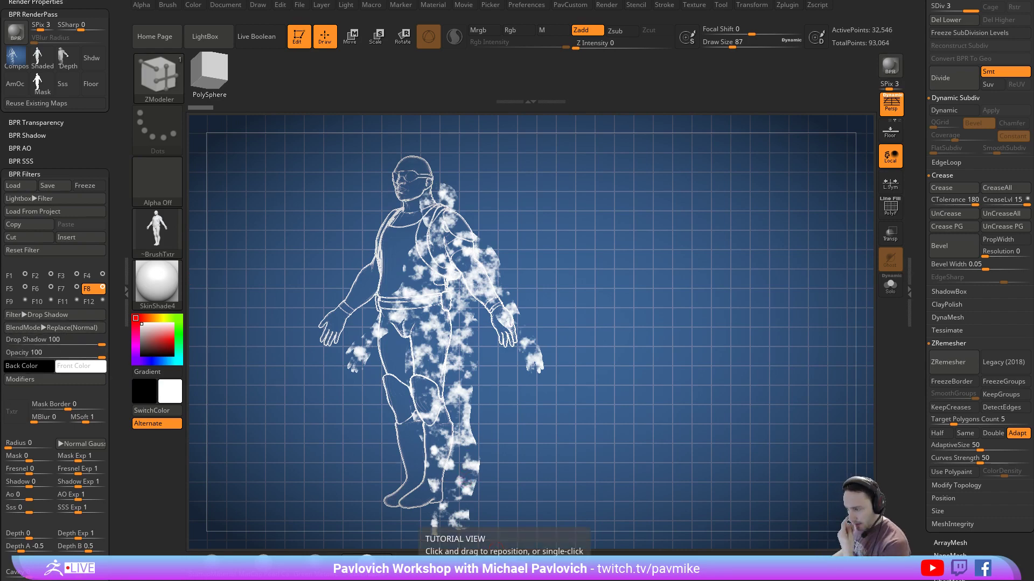
Switch to the web browser and look through the BPR filter videos in the ZBrush 2019 What's New! playlist
key("alt+Tab")
scroll(607, 358, "down", 6)
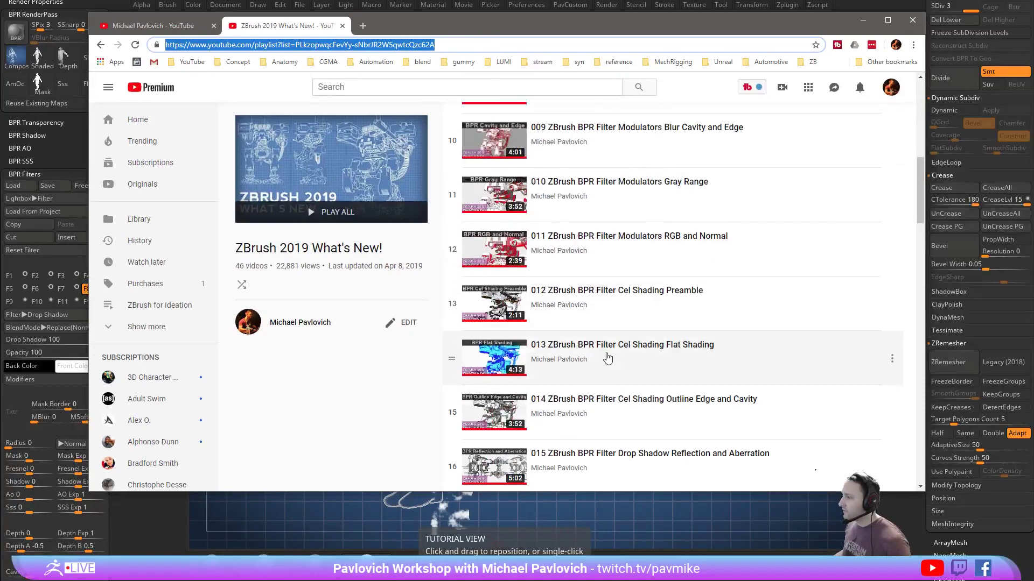
scroll(709, 325, "down", 8)
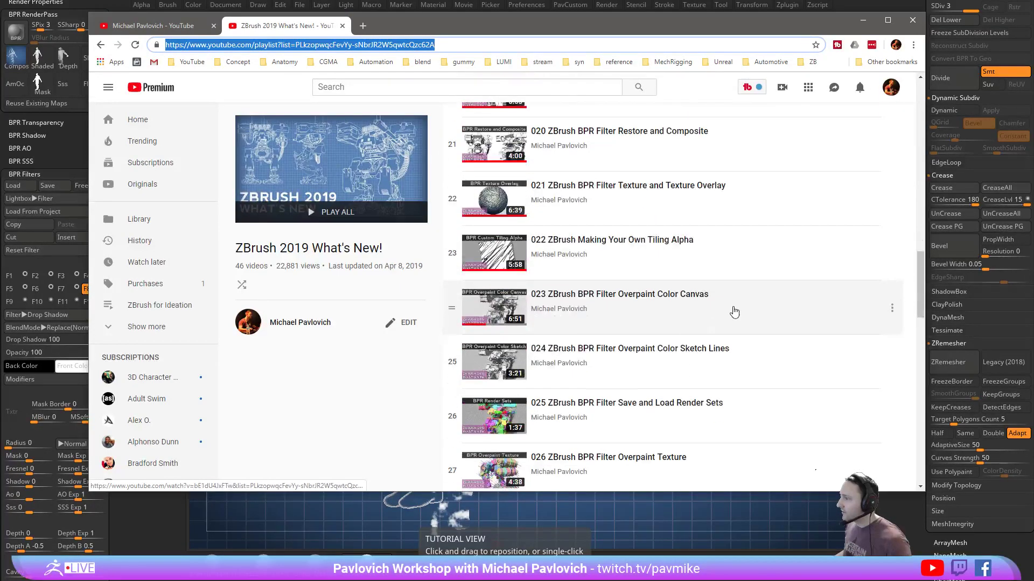
scroll(737, 309, "down", 4)
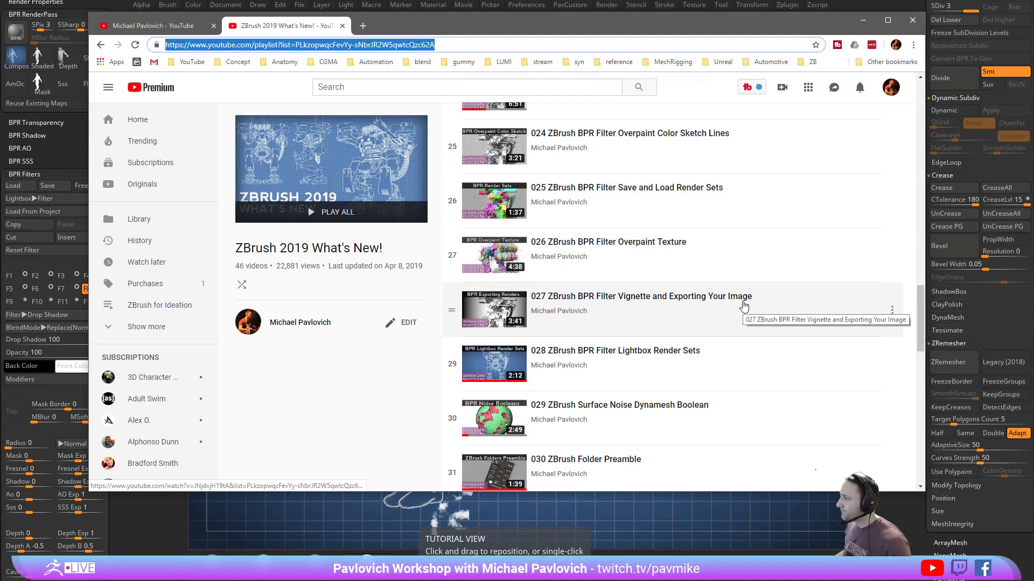
scroll(743, 306, "down", 1)
scroll(745, 300, "up", 6)
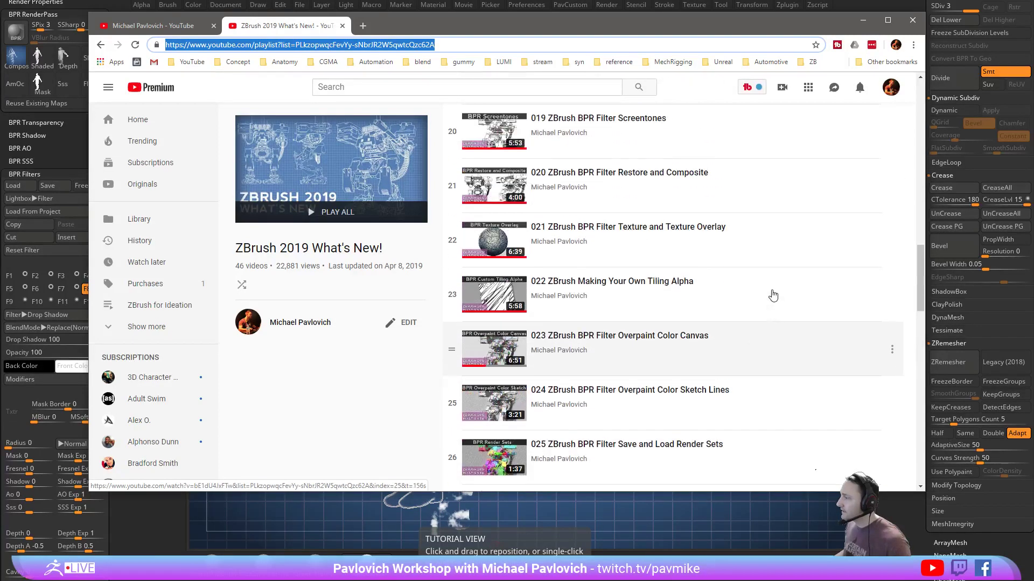
scroll(773, 296, "up", 4)
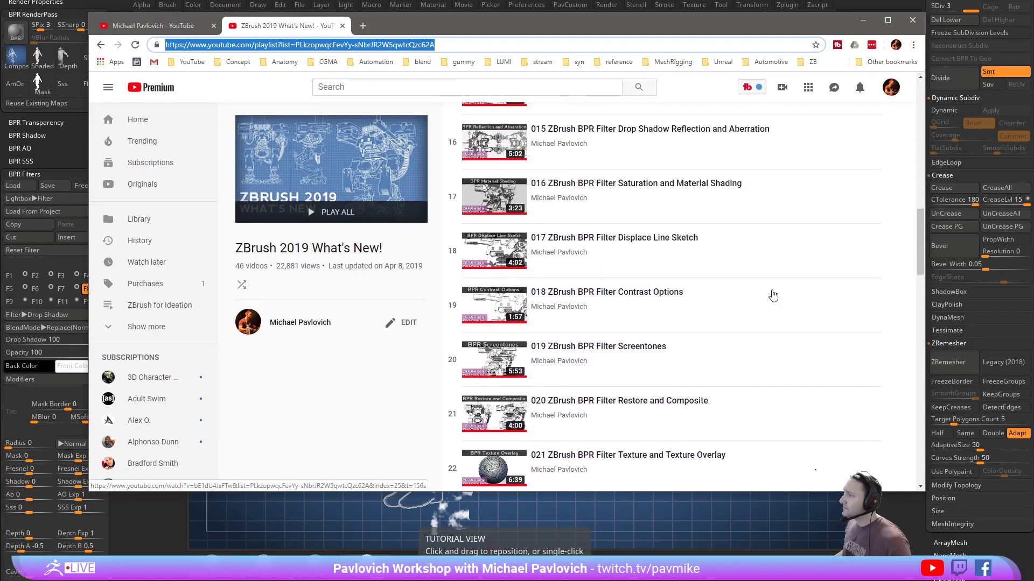
scroll(773, 295, "up", 3)
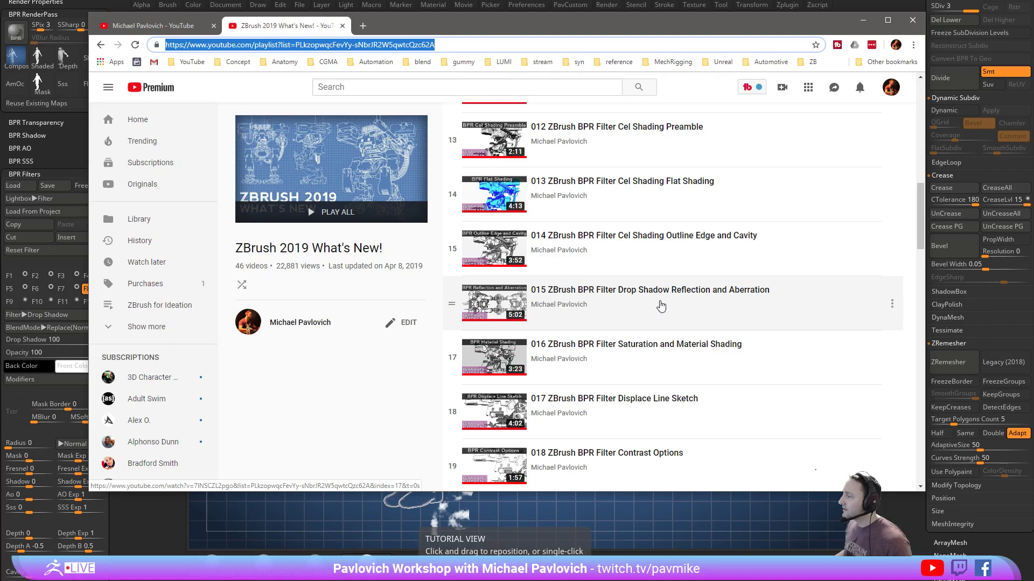
scroll(661, 306, "up", 6)
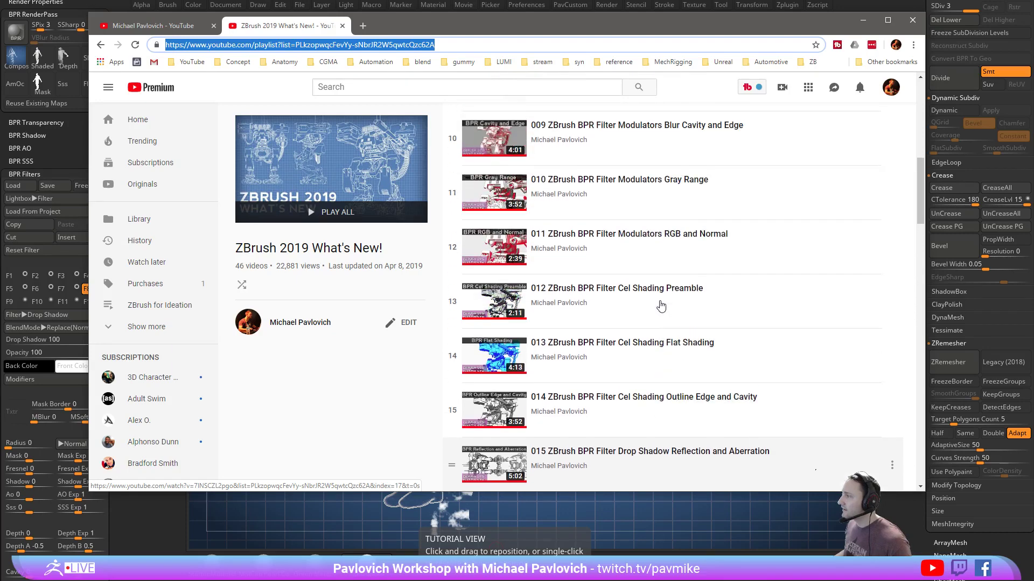
scroll(662, 306, "up", 2)
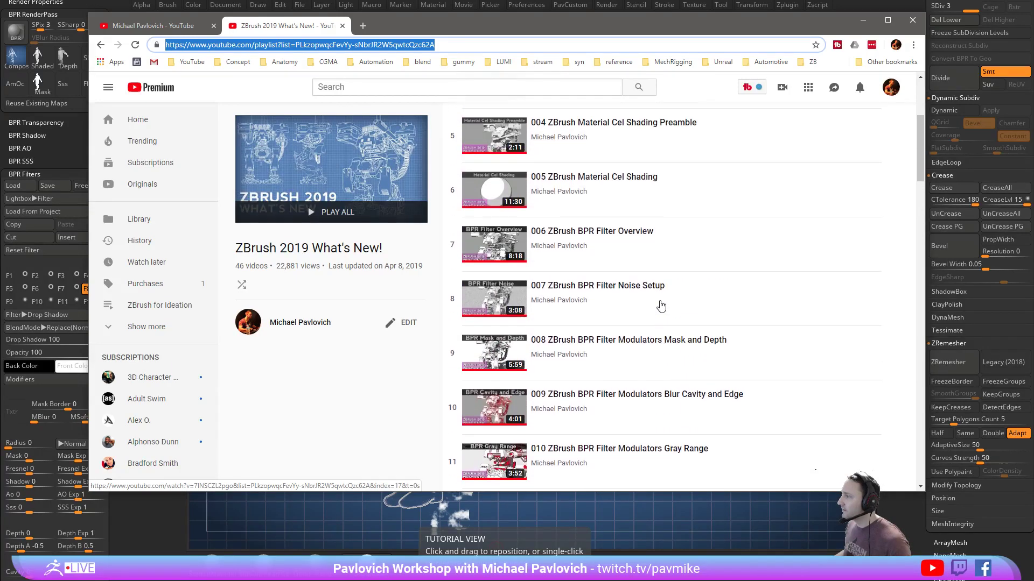
Return to ZBrush, take the soldier out of edit mode, and clear the canvas
left_click_drag(740, 29, 0, 33)
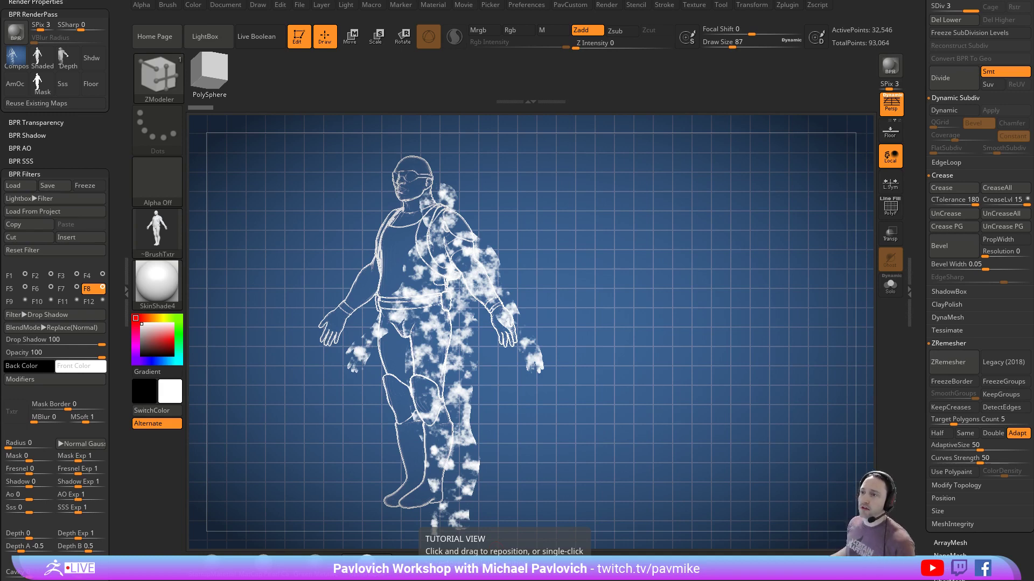
left_click(308, 34)
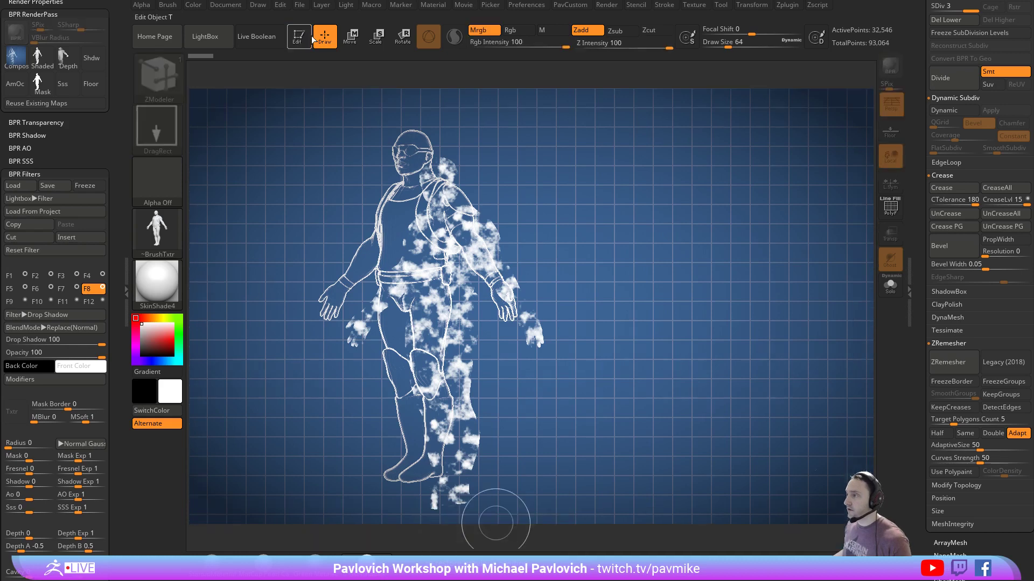
key("ctrl+n")
key("bracketright")
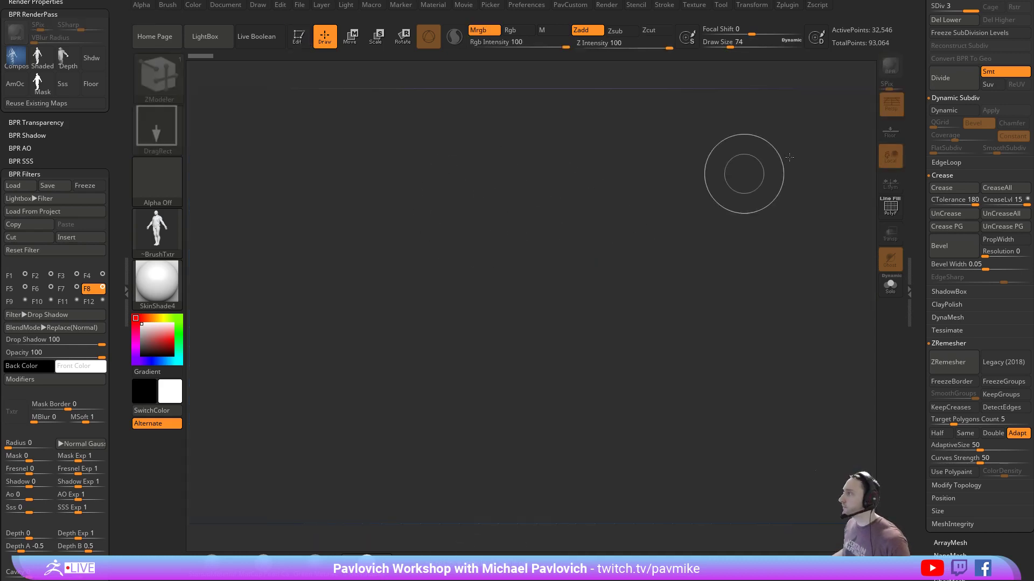
Select the UMesh_PM3D_Cube3D1 tool, draw it on the empty canvas, and put it into edit mode
left_click_drag(916, 88, 931, 310)
left_click(994, 266)
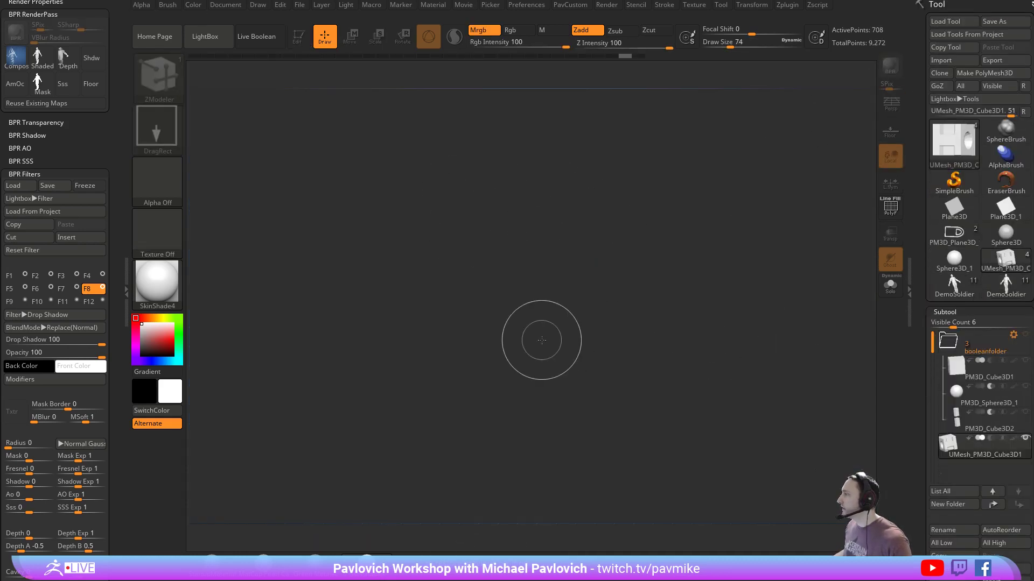
left_click_drag(538, 339, 576, 443)
left_click(299, 36)
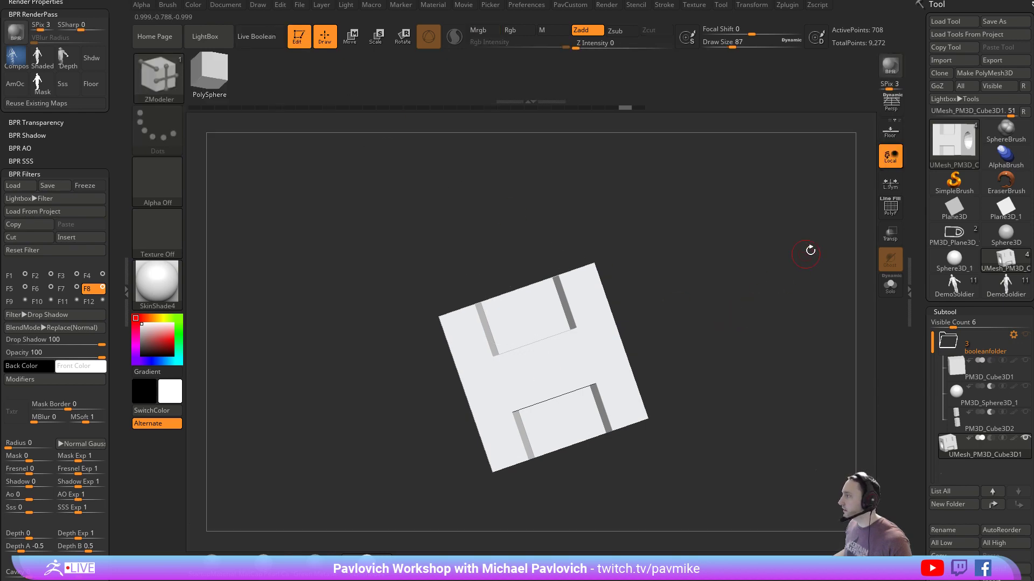
Display the polyframe on the cut cube and inspect its polygroups and topology from a three-quarter view
key("shift+f")
left_click_drag(924, 310, 931, 193)
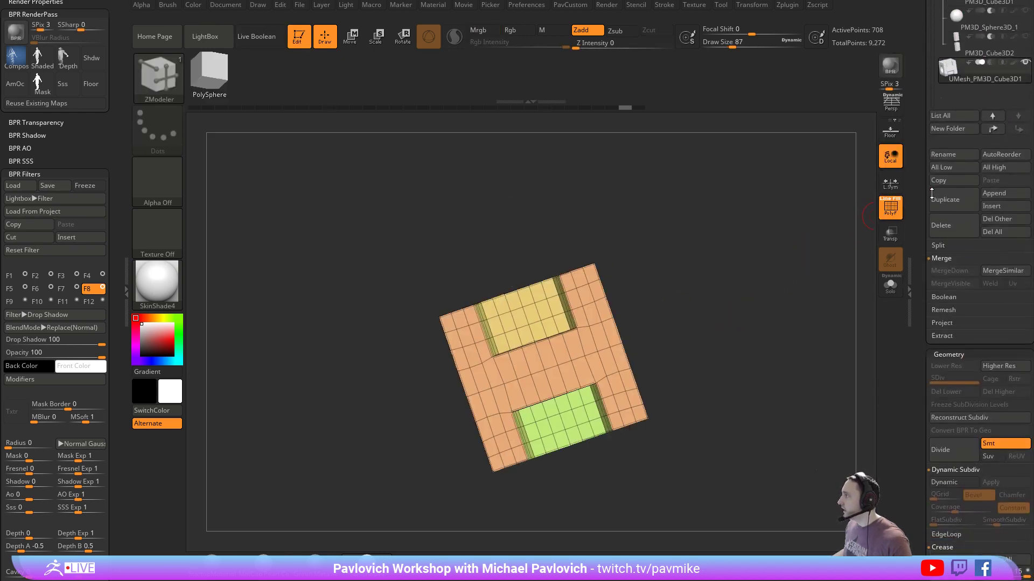
left_click_drag(738, 290, 767, 315)
key("f")
mouse_move(783, 326)
left_mouse_down()
mouse_move(800, 340)
mouse_move(764, 326)
left_mouse_up()
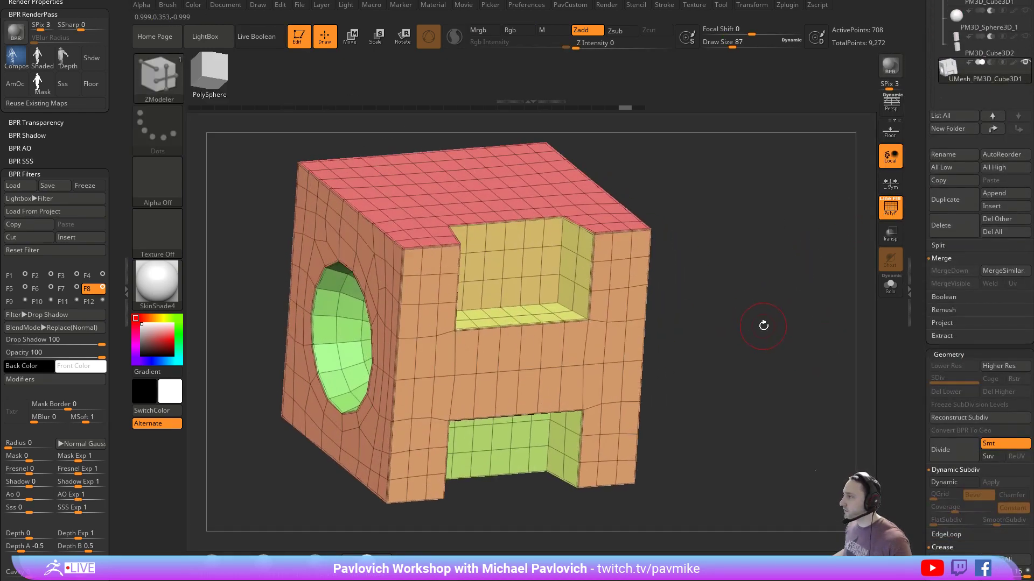
left_click_drag(732, 221, 761, 250)
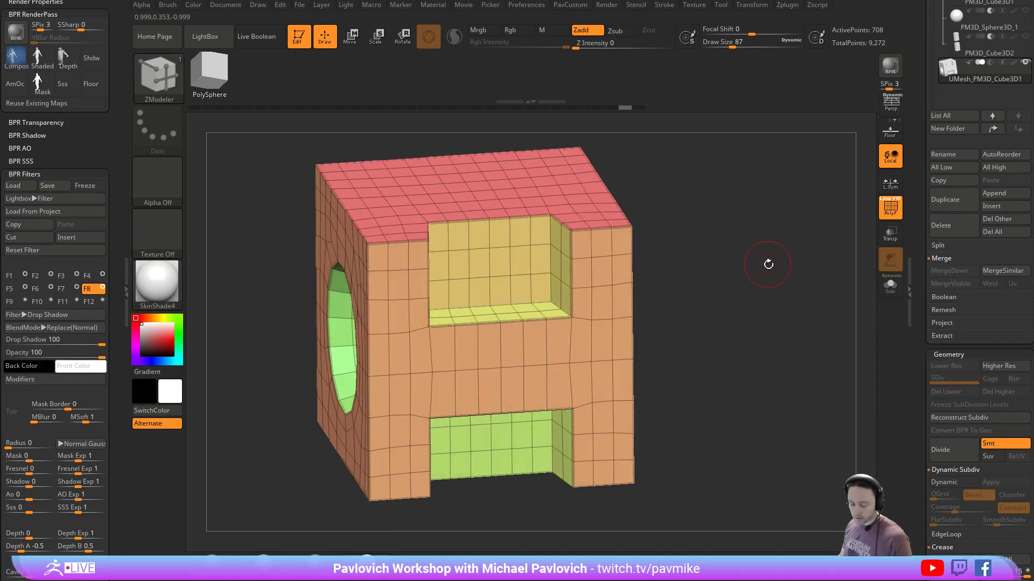
Turn on dynamic subdivision for the cube, hide the polyframe, and set its crease level to 2
key("space")
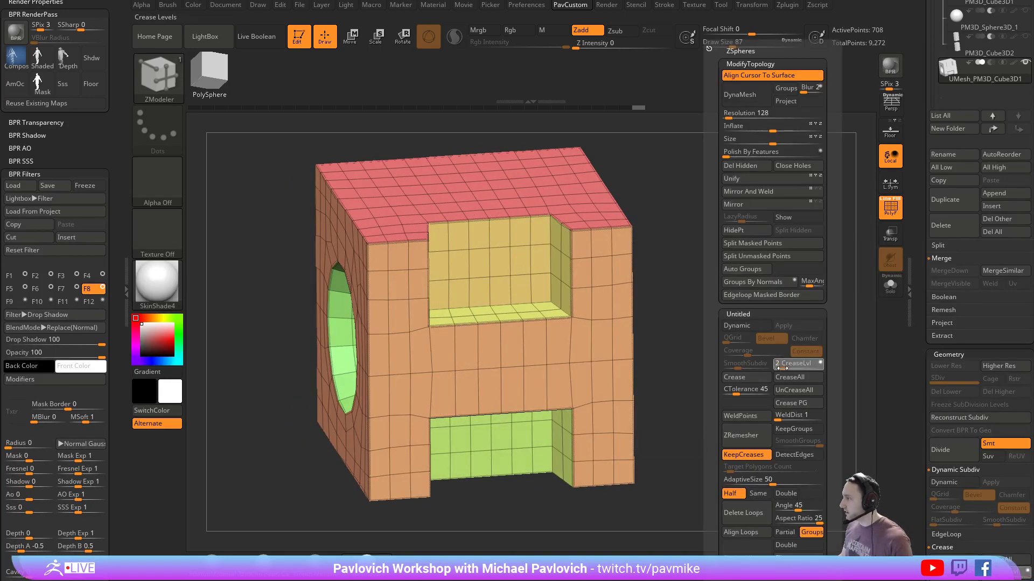
left_click(740, 326)
left_click_drag(740, 366, 747, 365)
left_click(890, 208)
left_click_drag(842, 266, 777, 295)
key("space")
mouse_move(751, 367)
left_mouse_down()
mouse_move(774, 368)
mouse_move(756, 367)
left_mouse_up()
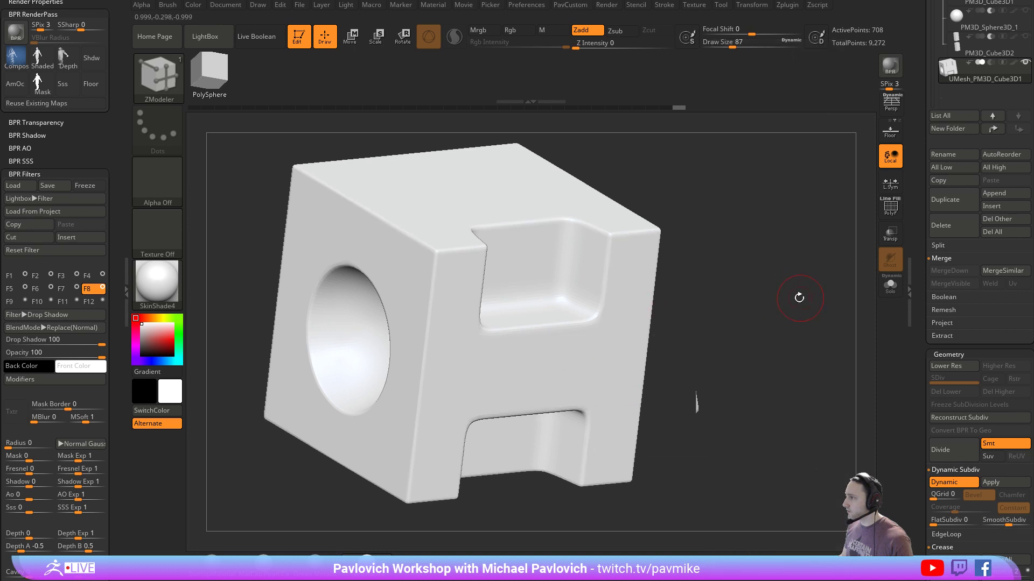
Lower the cube's crease level to soften its edges and compare the mesh with dynamic subdivision off and on
left_click_drag(798, 296, 773, 296)
key("space")
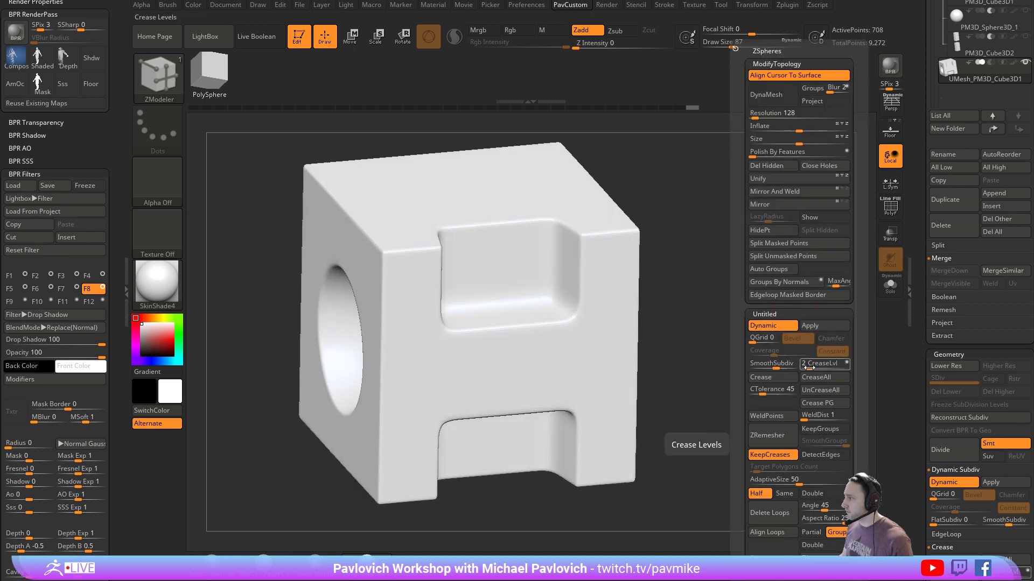
left_click_drag(810, 368, 806, 367)
key("shift+d")
key("d")
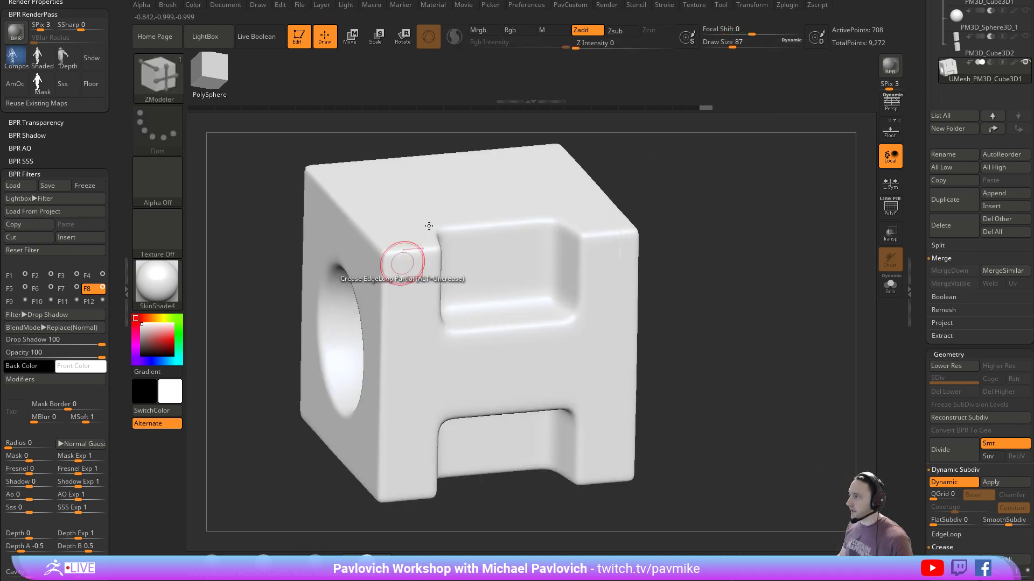
mouse_move(722, 310)
left_mouse_down()
mouse_move(549, 328)
mouse_move(806, 321)
mouse_move(781, 330)
mouse_move(739, 316)
left_mouse_up()
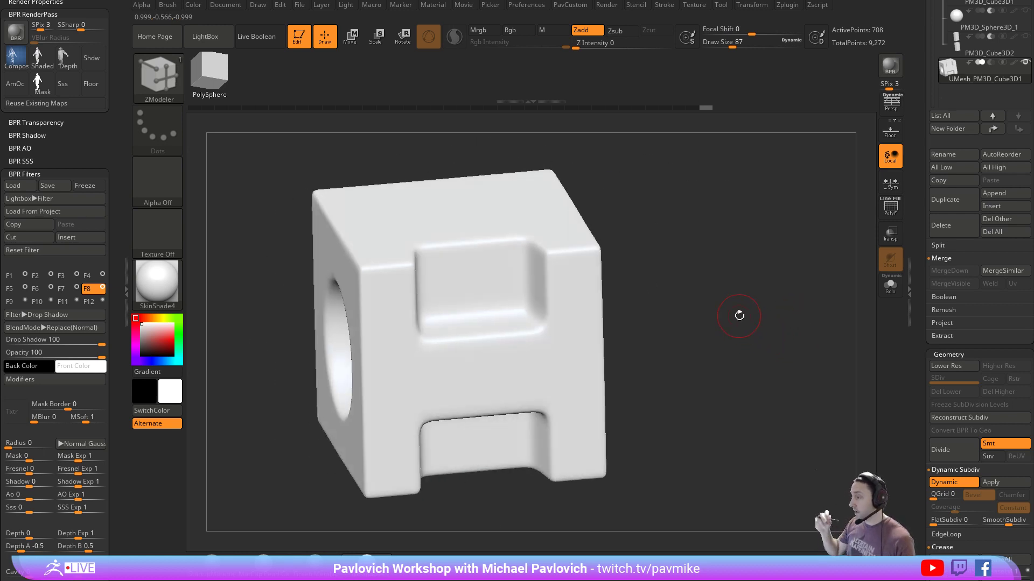
Make the booleanfolder subtools visible and open the folder's actions
scroll(964, 214, "up", 4)
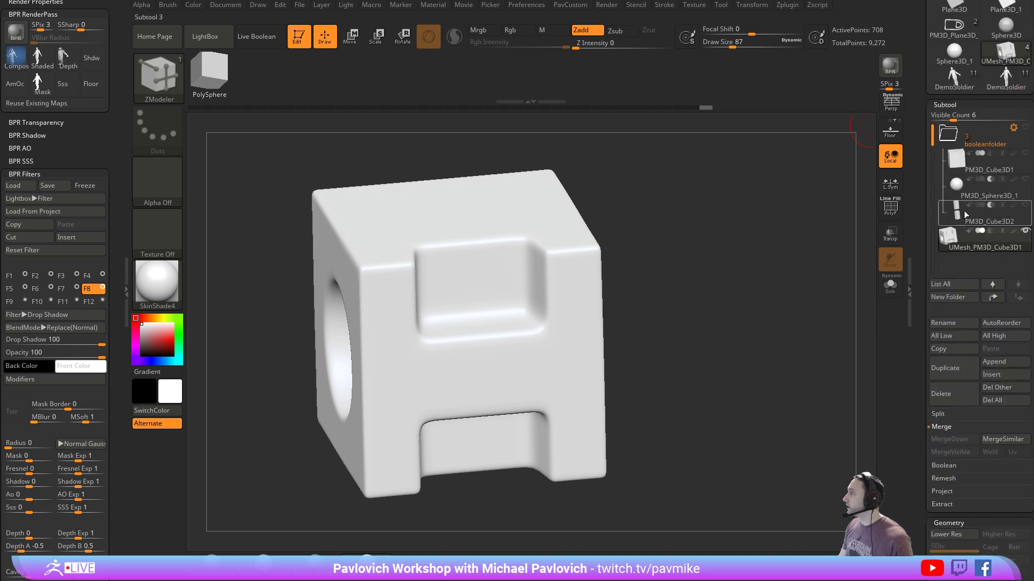
left_click(1026, 130)
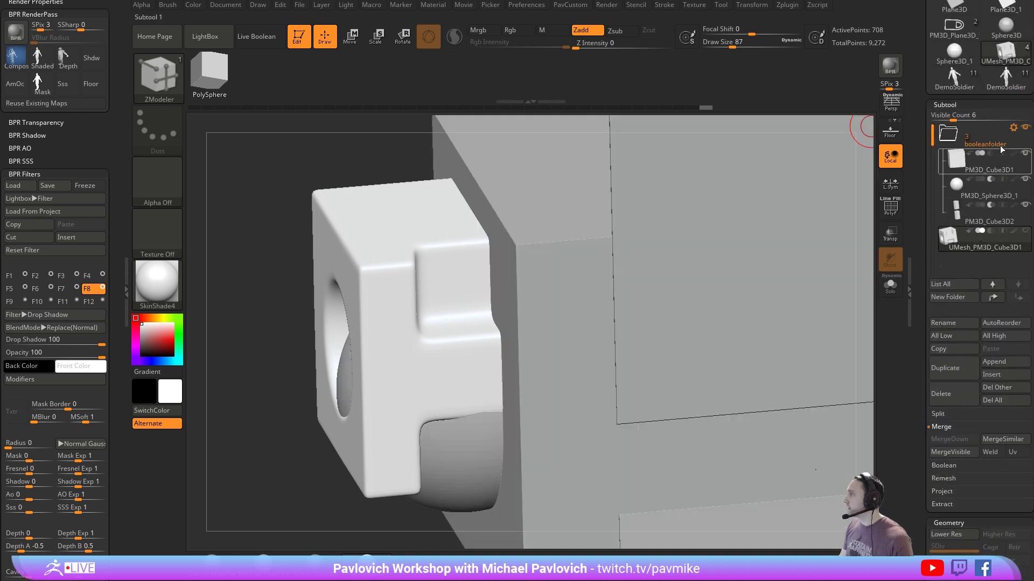
left_click(1014, 130)
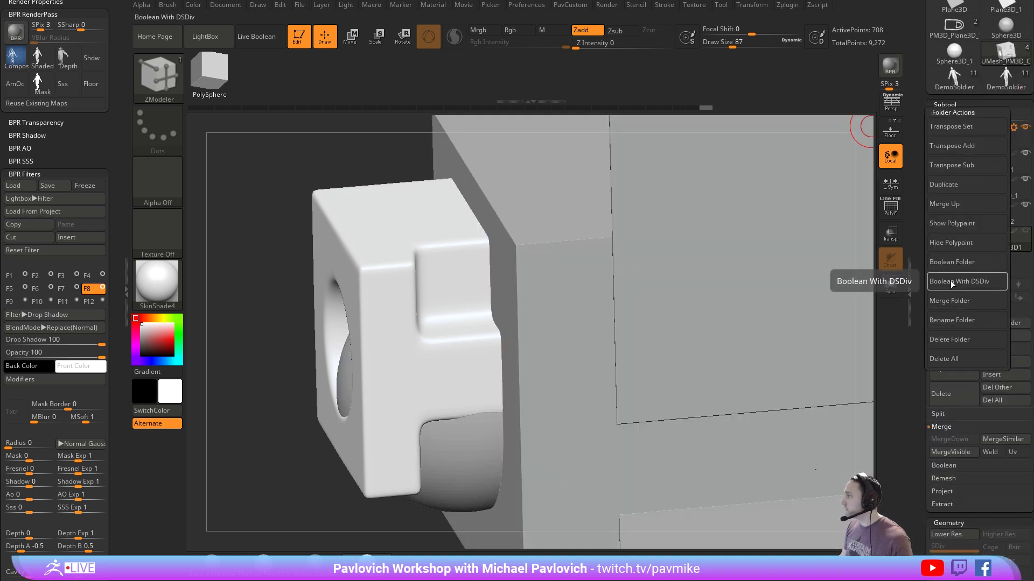
Convert the booleanfolder subtools into a single boolean mesh and show its polyframe
left_click(954, 262)
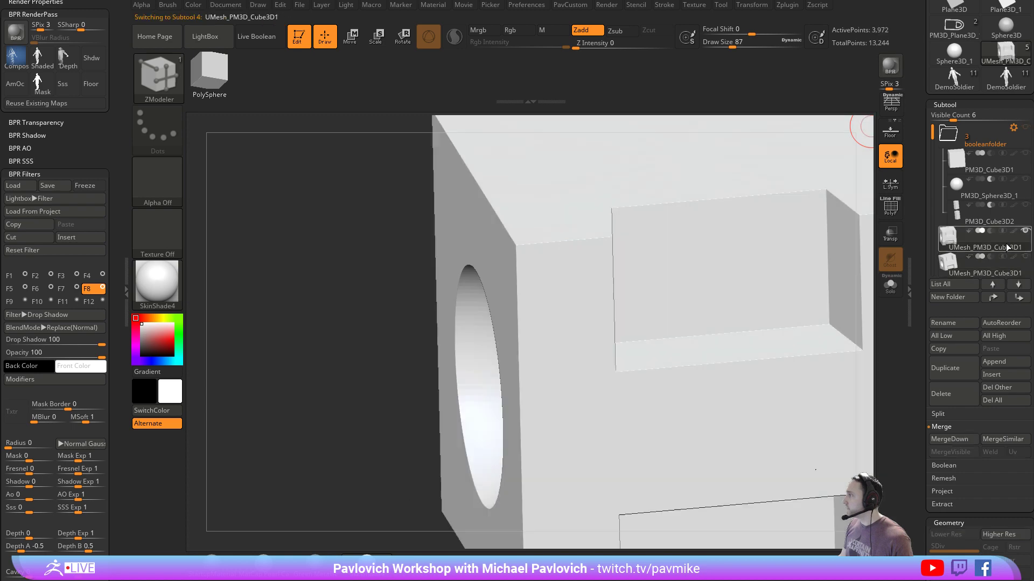
key("shift+f")
mouse_move(369, 335)
left_mouse_down("alt")
mouse_move(360, 300)
mouse_move(204, 261)
left_mouse_up("alt")
mouse_move(725, 245)
left_mouse_down("alt")
mouse_move(765, 291)
mouse_move(773, 272)
mouse_move(682, 304)
left_mouse_up("alt")
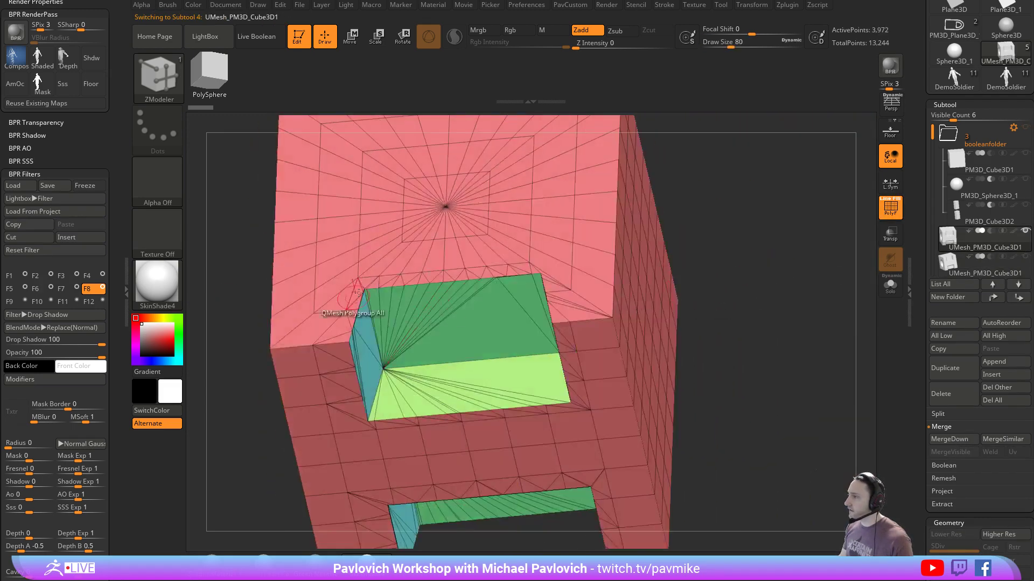
left_click_drag(782, 306, 795, 270)
Weld the points of the boolean mesh
key("4")
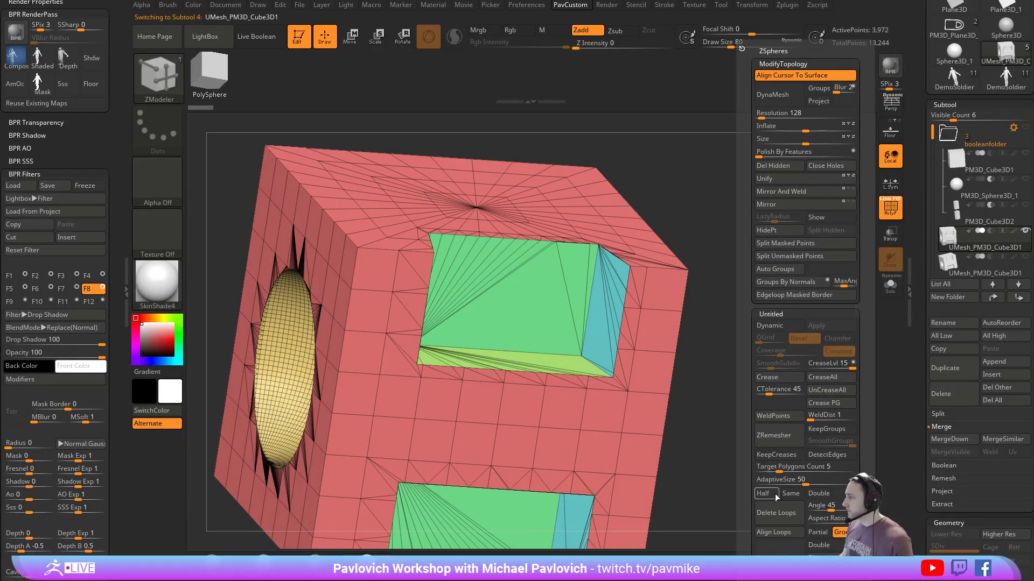
left_click(777, 422)
mouse_move(759, 429)
left_mouse_down()
mouse_move(818, 423)
mouse_move(778, 431)
mouse_move(750, 420)
left_mouse_up()
Try a mirror-and-weld on the boolean mesh and undo it
key("4")
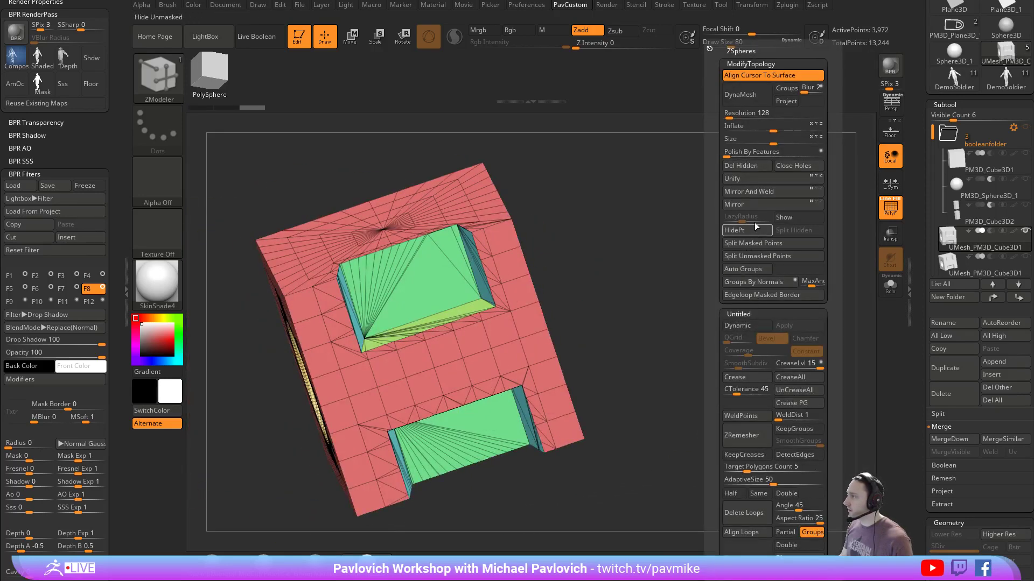
left_click(764, 192)
left_click_drag(759, 226, 761, 272)
key("ctrl+z")
Mirror and weld the boolean mesh and frame it in view
key("4")
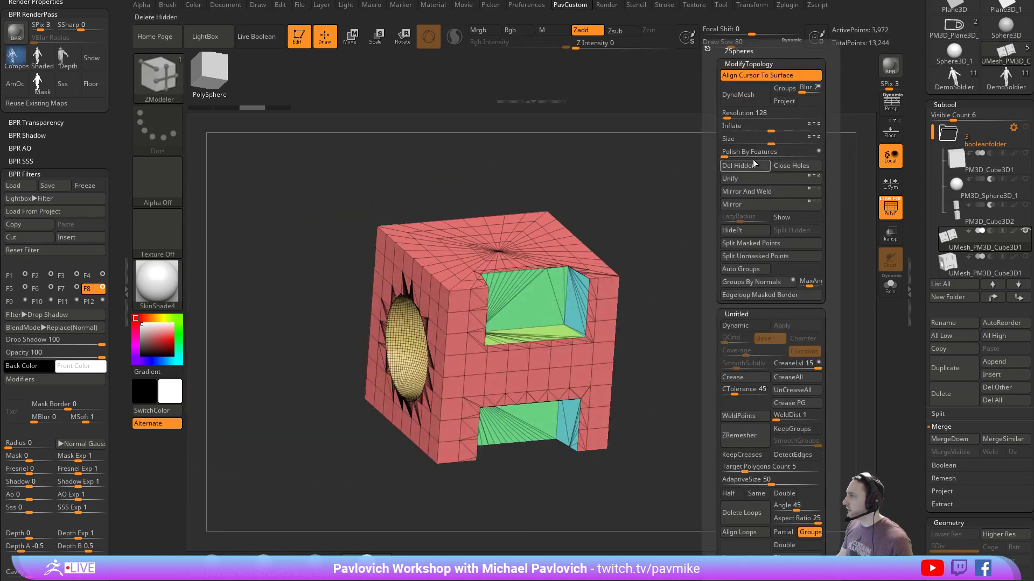
left_click(754, 191)
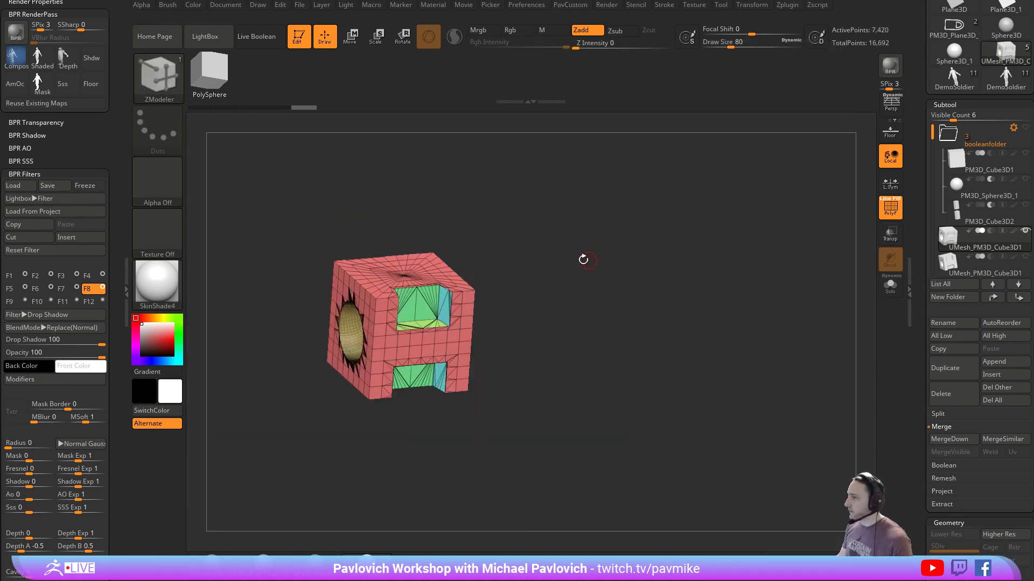
key("f")
Weld the points of the mirrored cube mesh
key("4")
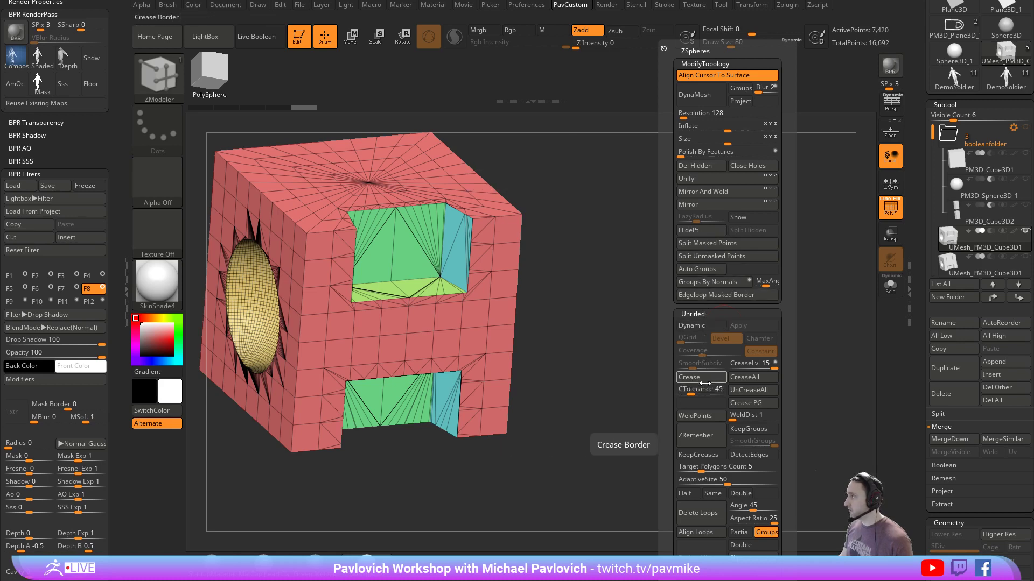
left_click(708, 418)
left_click_drag(657, 297, 736, 318, "alt")
mouse_move(765, 279)
left_mouse_down("alt")
mouse_move(775, 317)
mouse_move(764, 303)
mouse_move(773, 295)
left_mouse_up("alt")
left_click_drag(650, 299, 874, 224)
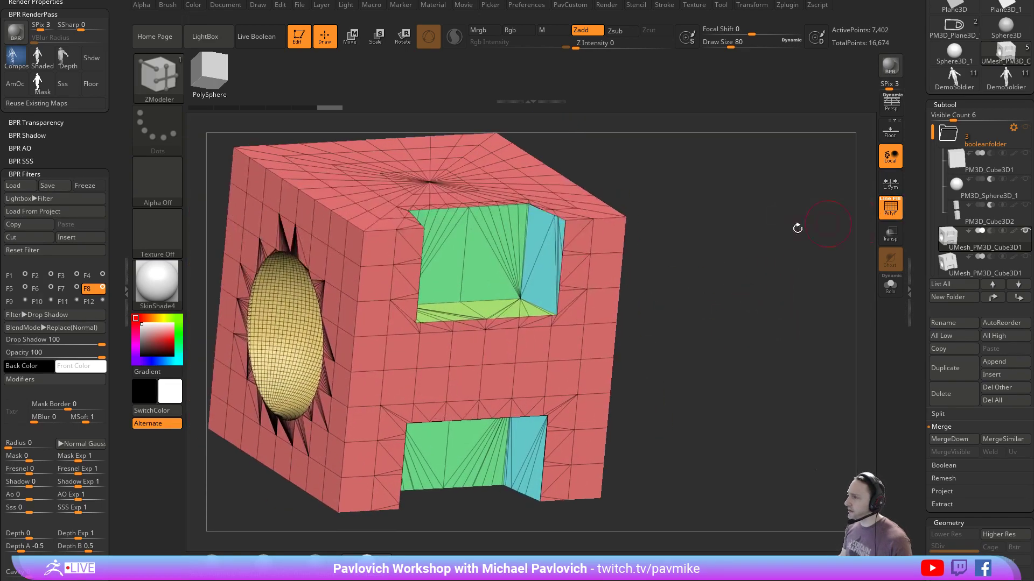
left_click_drag(797, 228, 627, 240)
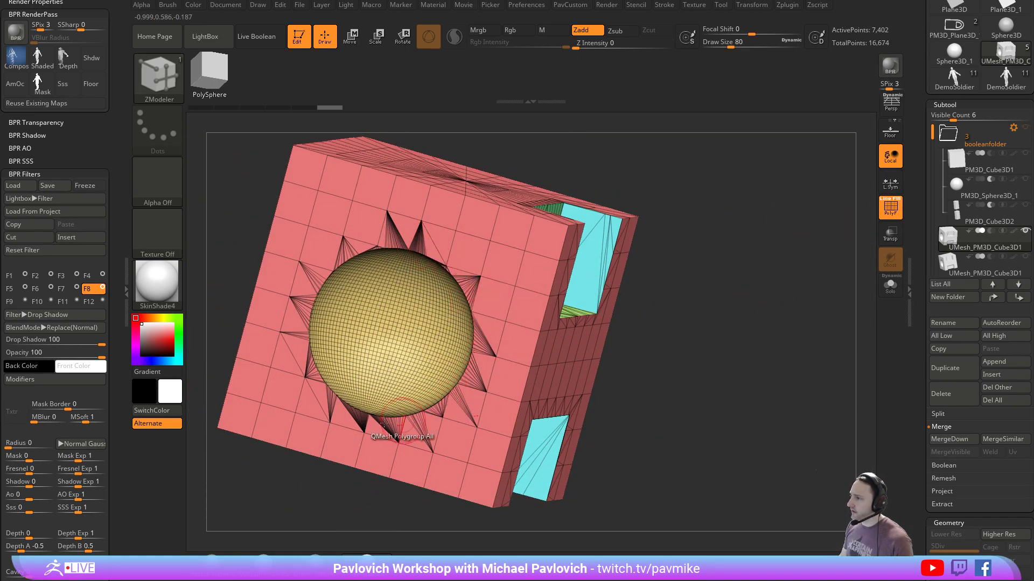
Set the draw size to 35 and inspect the outer shell and round recess polygroups by isolating and restoring them
key("s")
left_click_drag(750, 272, 728, 301)
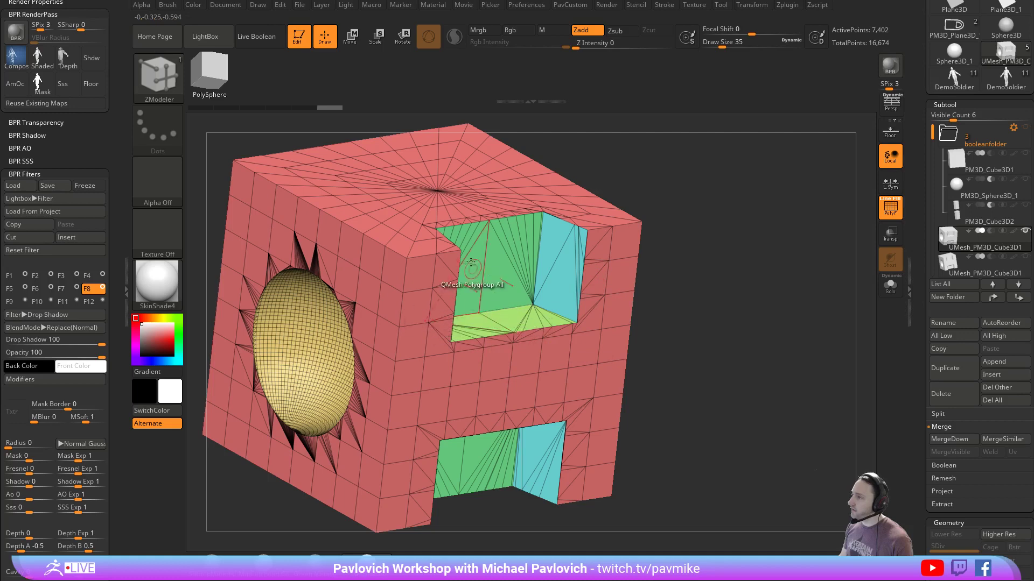
key("ctrl+shift")
left_click(389, 211, "ctrl+shift")
left_click(664, 163, "ctrl+shift")
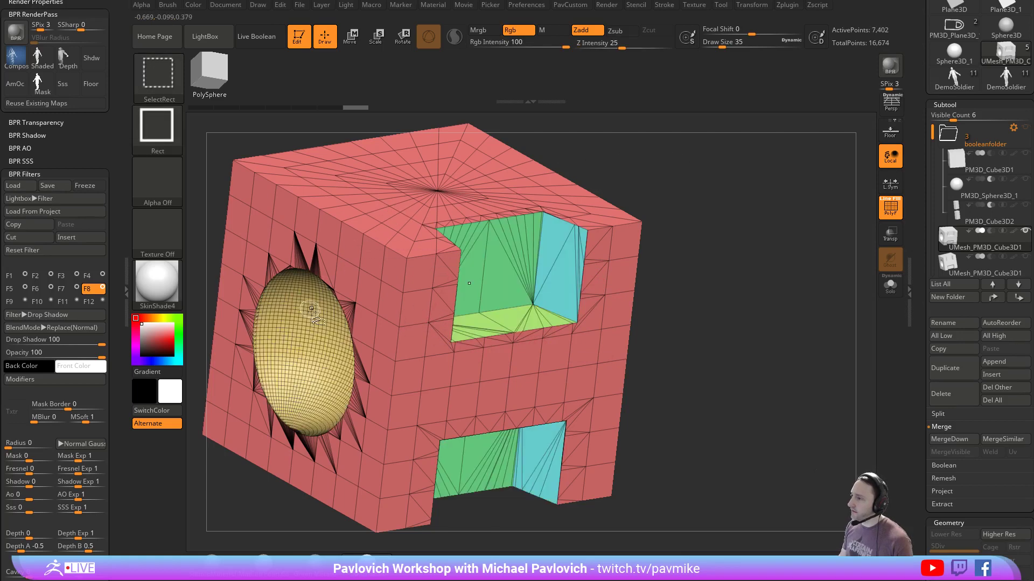
left_click(334, 328, "ctrl+shift")
left_click(659, 244, "ctrl+shift")
left_click(388, 206, "ctrl+shift")
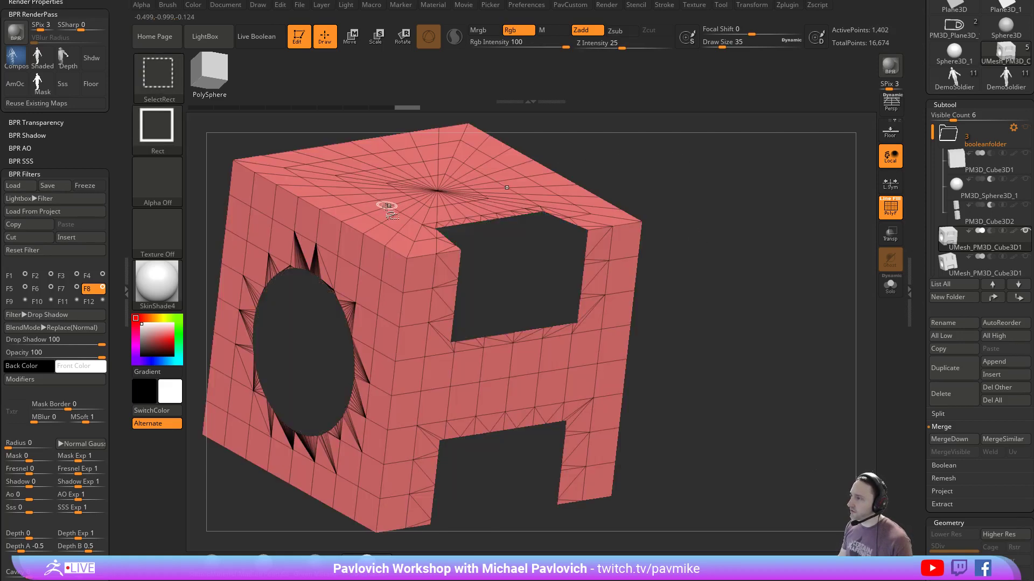
left_click(319, 317, "ctrl+shift")
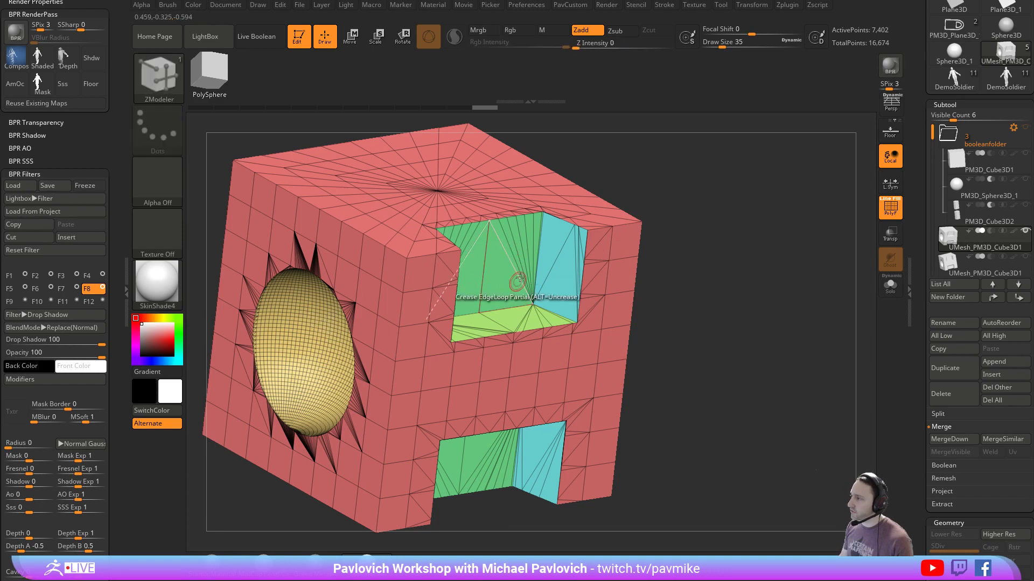
Try DynaMesh on the cube at resolution 128 with Blur 2, check the shaded surface, and undo it
mouse_move(767, 299)
left_mouse_down()
mouse_move(712, 265)
mouse_move(777, 276)
mouse_move(715, 282)
mouse_move(767, 292)
mouse_move(764, 264)
mouse_move(774, 261)
left_mouse_up()
key("1")
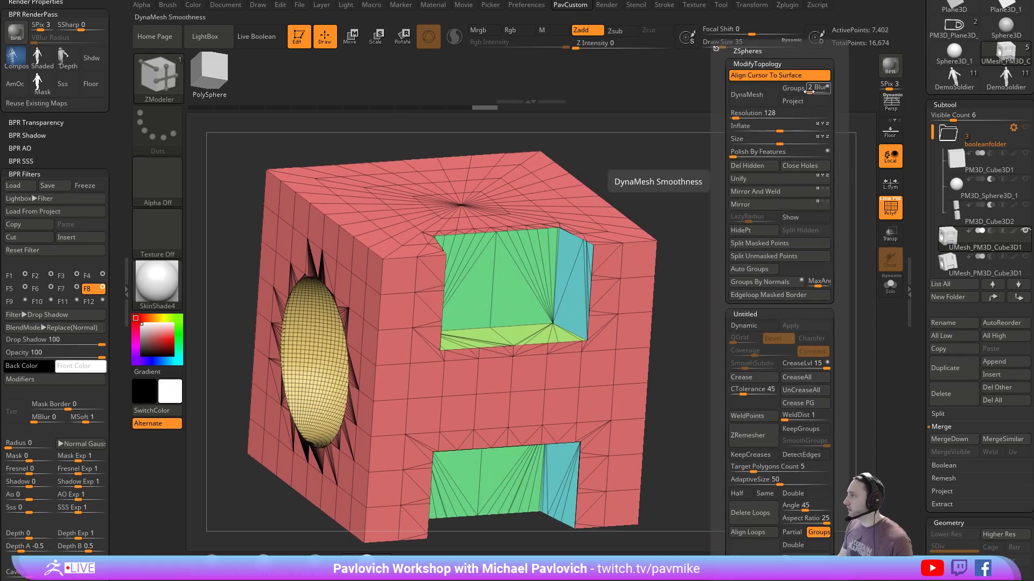
left_click(746, 95)
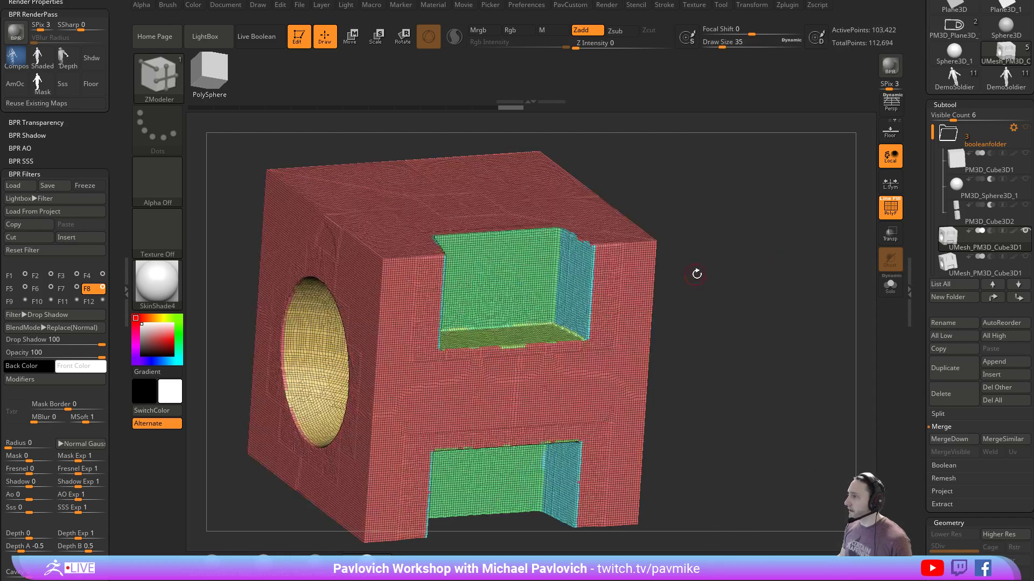
left_click(889, 208)
mouse_move(840, 227)
left_mouse_down()
mouse_move(797, 237)
mouse_move(835, 244)
left_mouse_up()
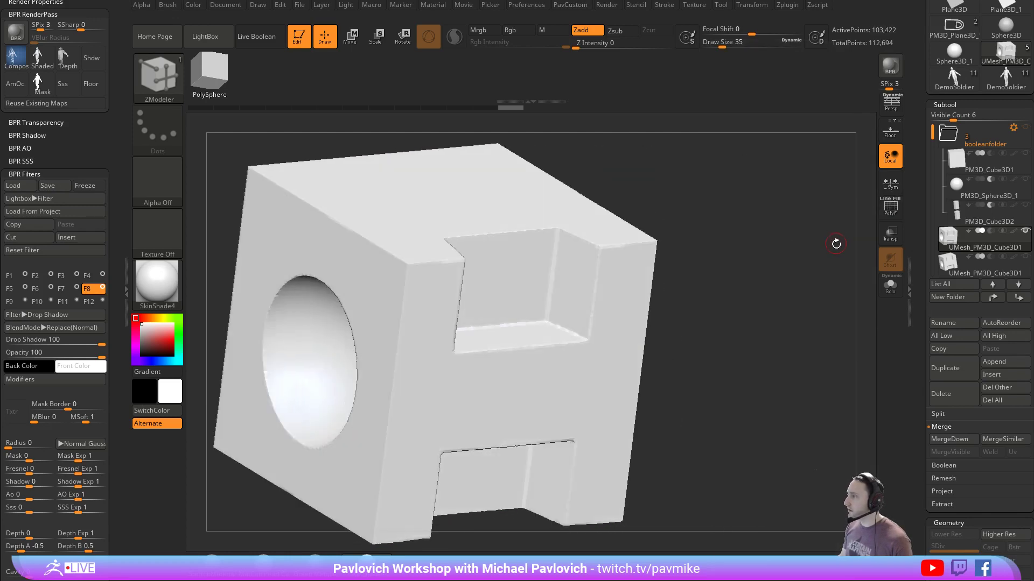
key("ctrl+z")
Try DynaMesh on the cube at resolution 312 with Blur 0, then return to the low-poly boolean mesh
key("1")
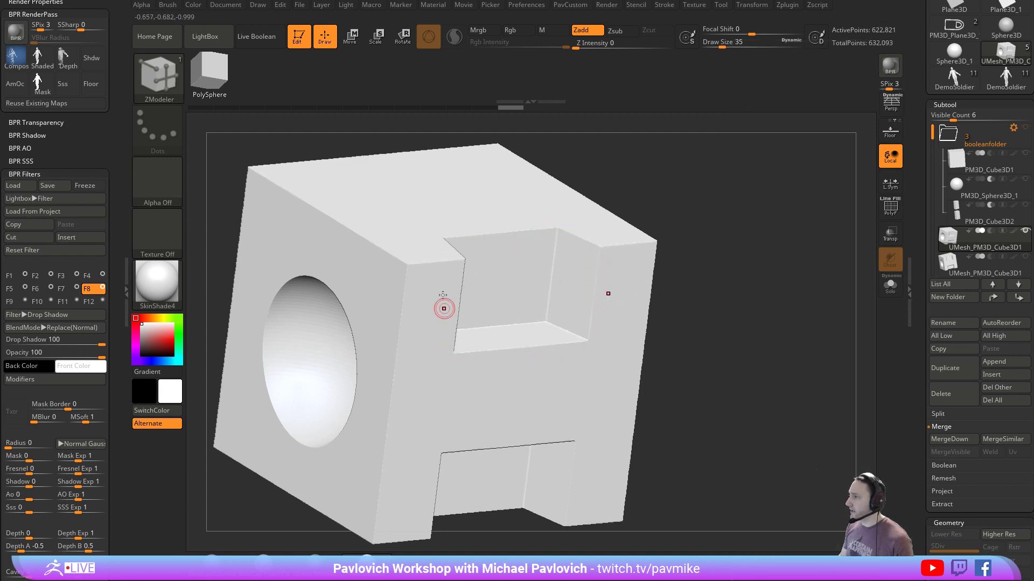
mouse_move(750, 257)
left_mouse_down()
mouse_move(738, 259)
mouse_move(756, 263)
left_mouse_up()
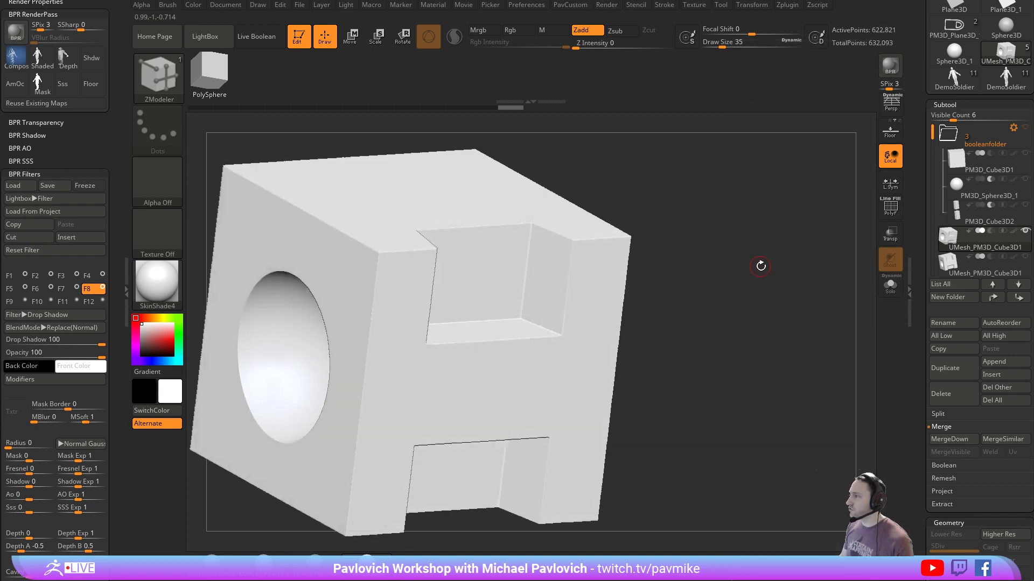
key("1")
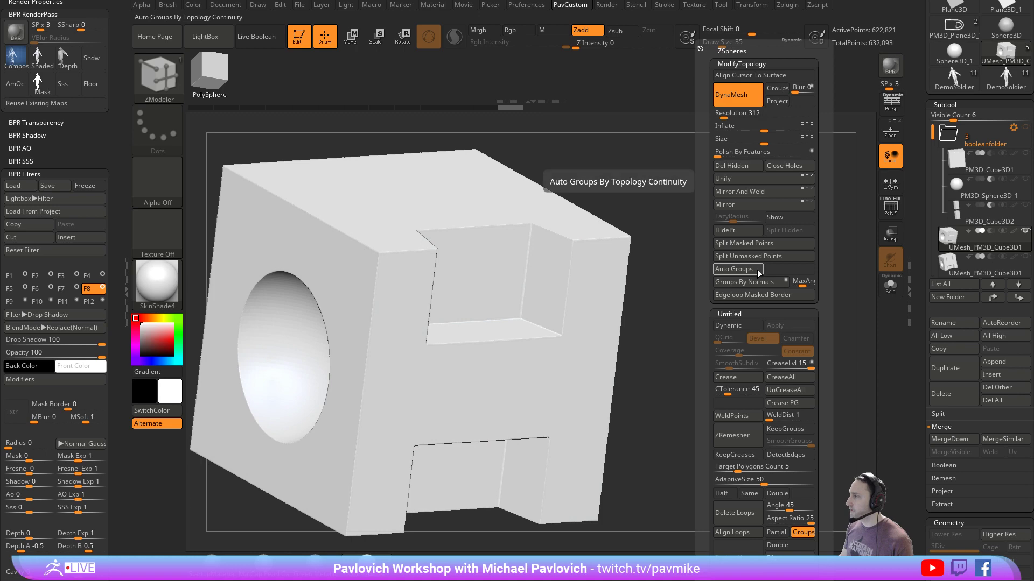
left_click(755, 187)
key("shift+f")
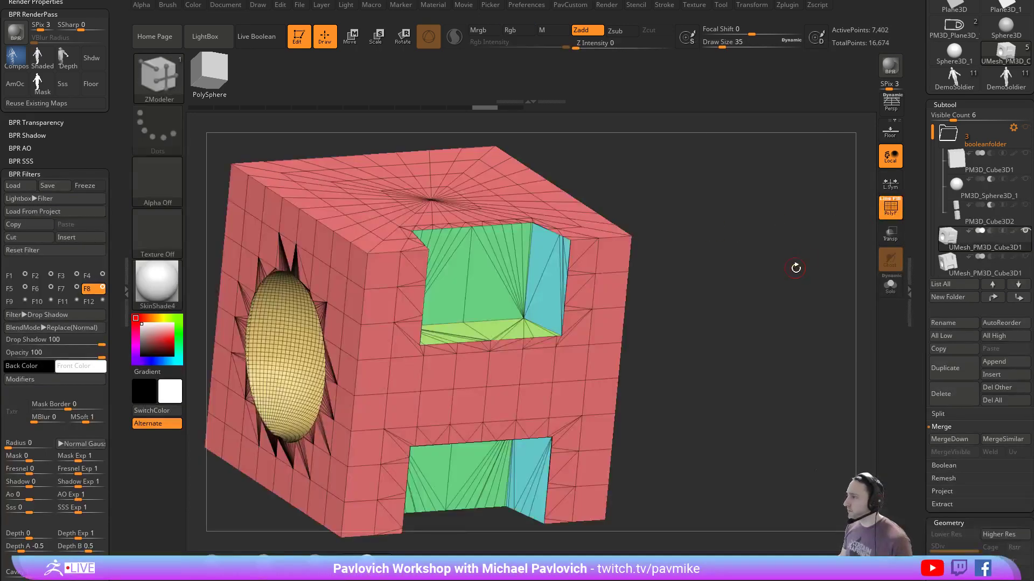
Crease the mesh by polygroups and regroup its faces by normals with a maximum angle of 45
key("1")
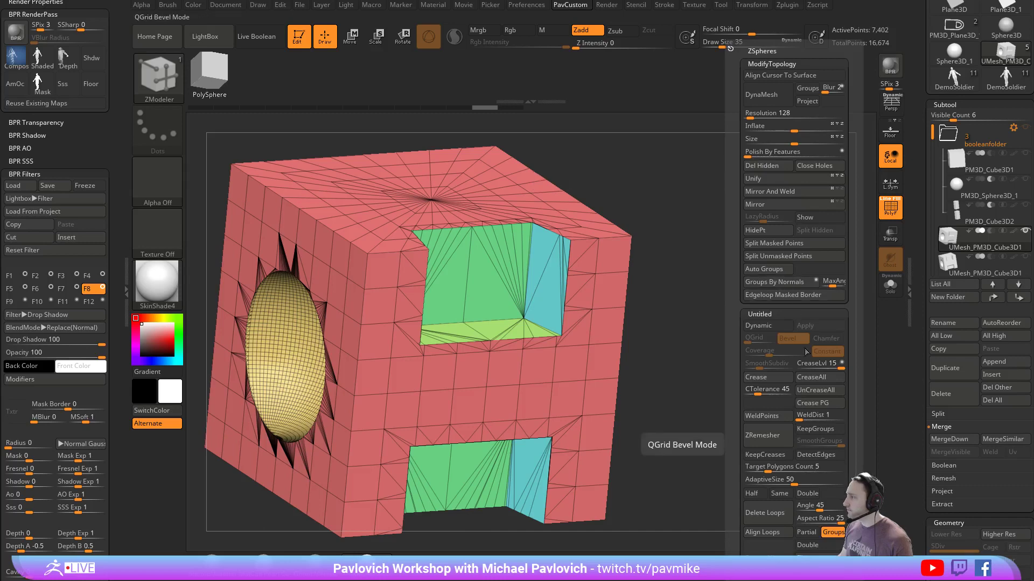
left_click(813, 406)
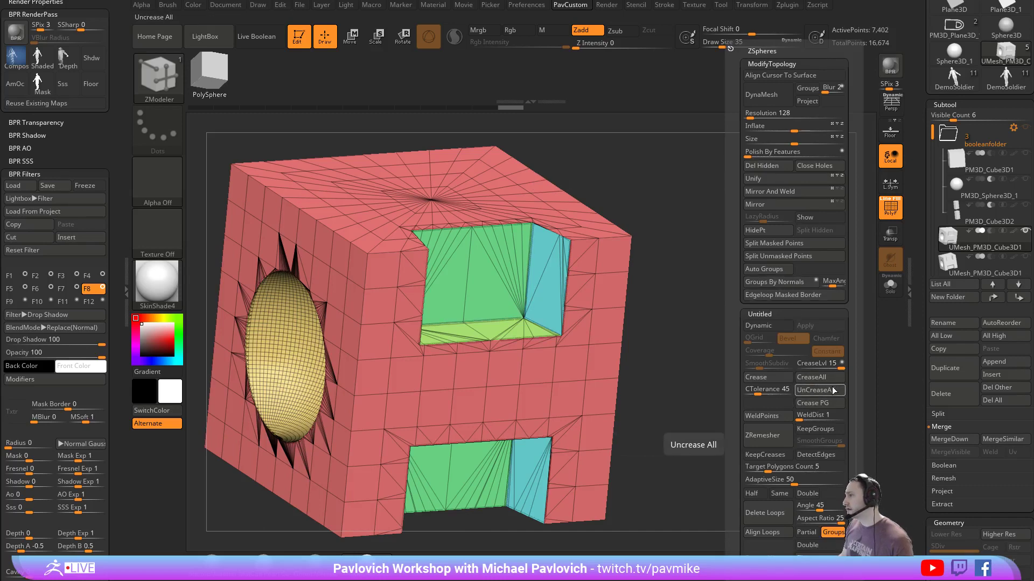
left_click(770, 282)
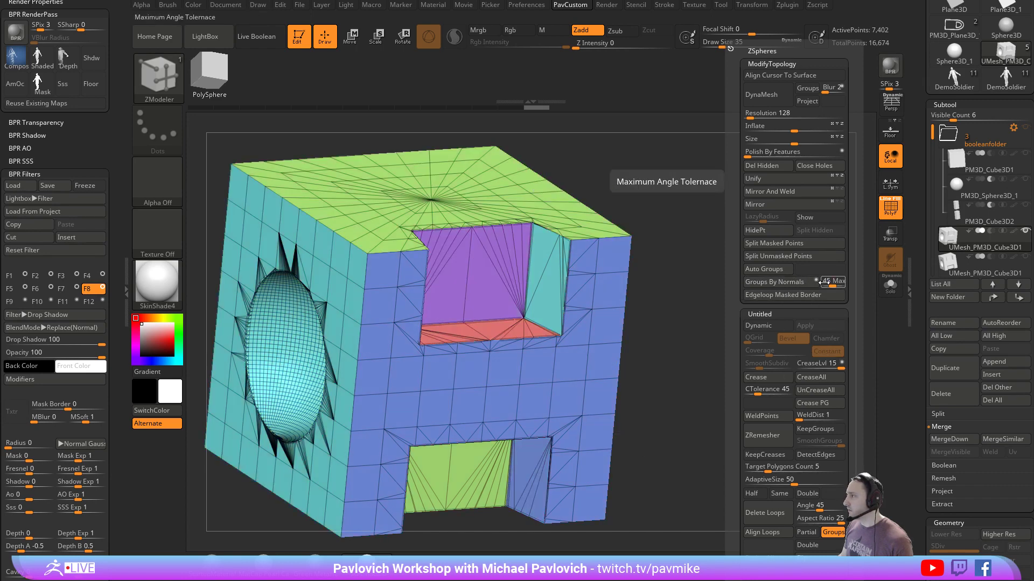
Regroup the faces by normals with a maximum angle of about 24.73, then mirror and weld the mesh
left_click(802, 283)
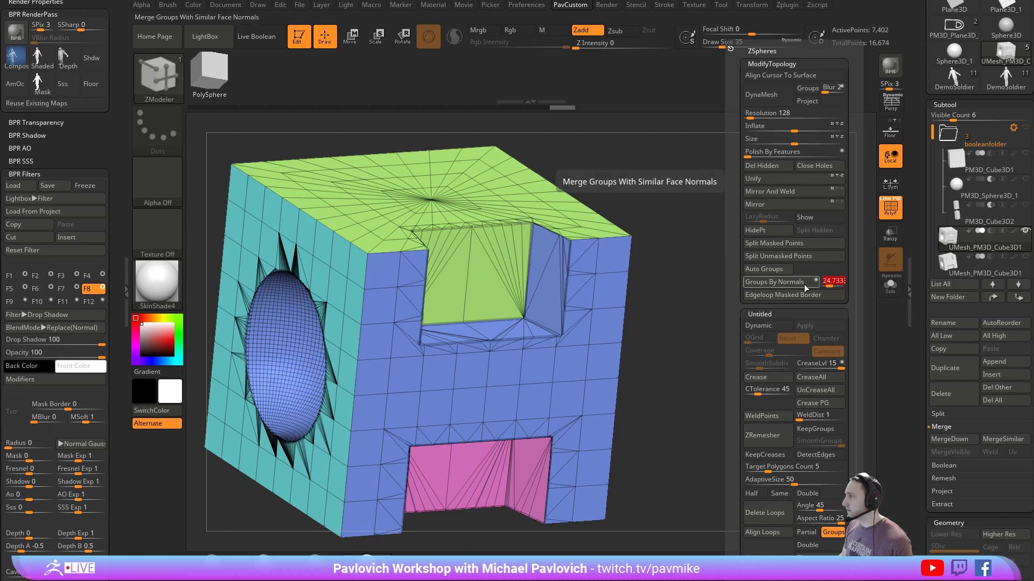
left_click(804, 286)
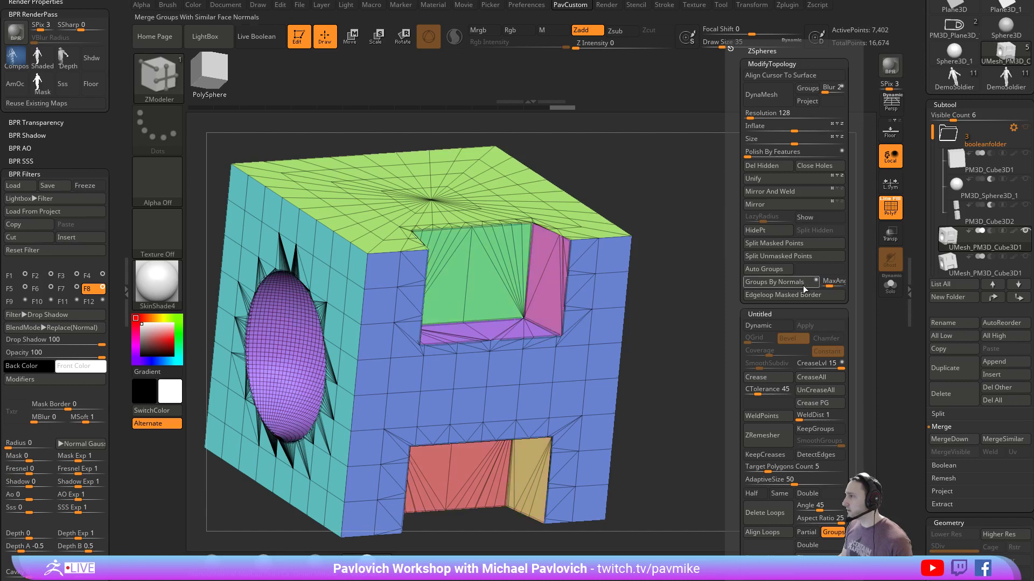
left_click(771, 191)
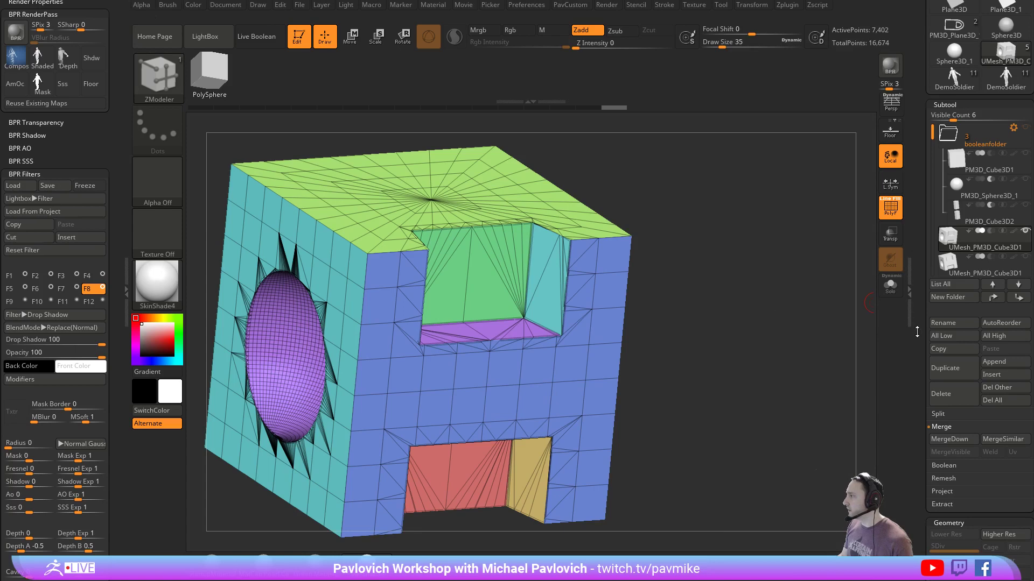
Crease the borders of the new polygroups
left_click_drag(916, 331, 912, 162)
key("2")
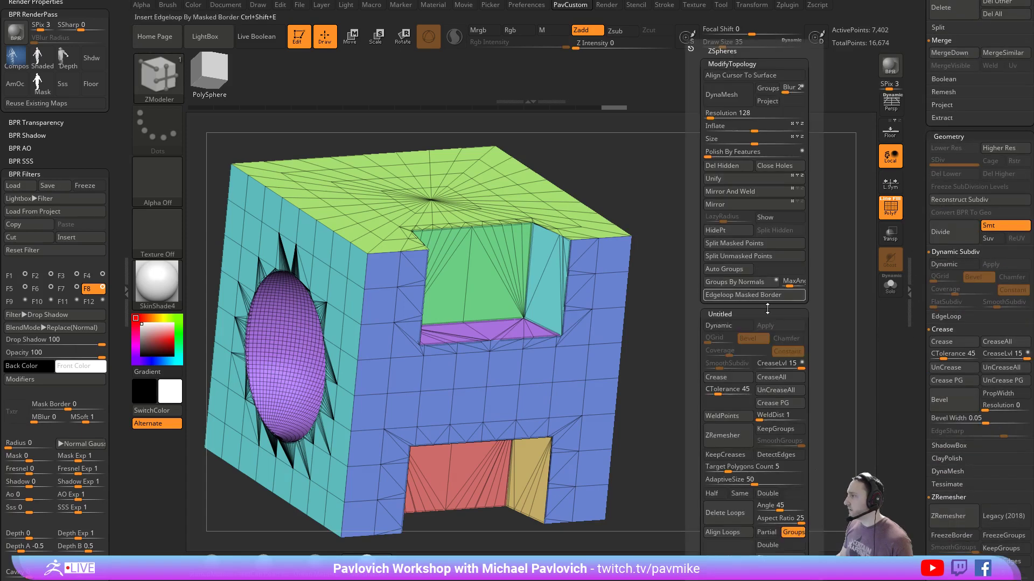
left_click(779, 402)
Try beveling the creased edges with a Bevel Width of 0.1297, check the shaded corners, and undo it
left_click_drag(919, 335, 918, 284)
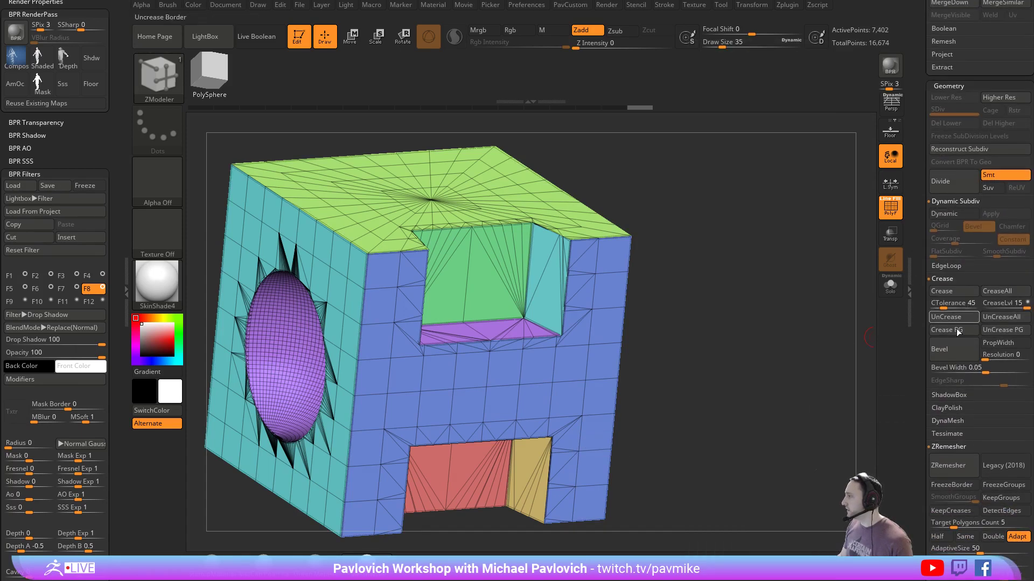
left_click_drag(989, 370, 999, 373)
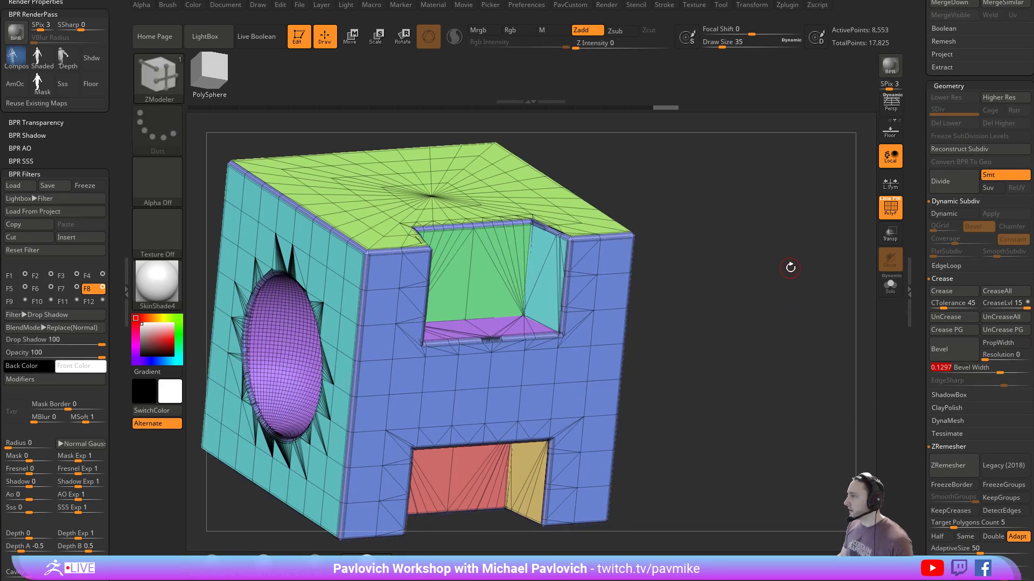
left_click(895, 217)
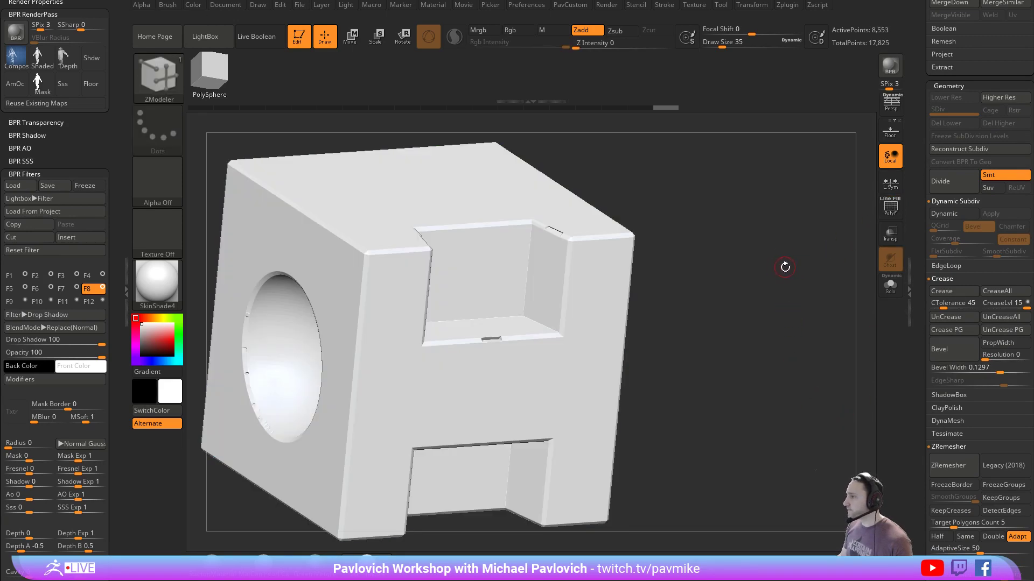
left_click_drag(785, 267, 840, 289)
left_click_drag(807, 232, 772, 231)
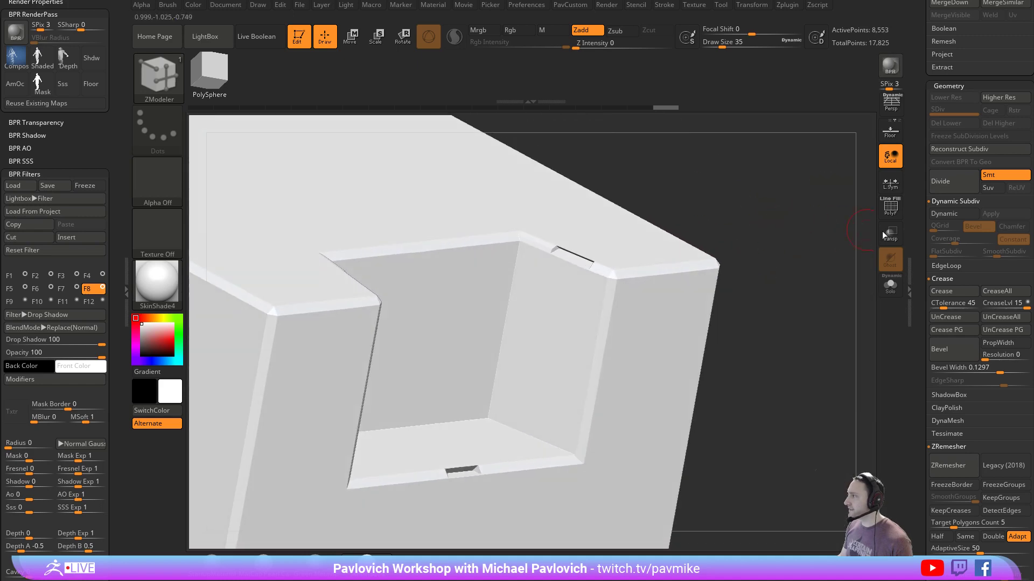
left_click(891, 209)
key("ctrl+z")
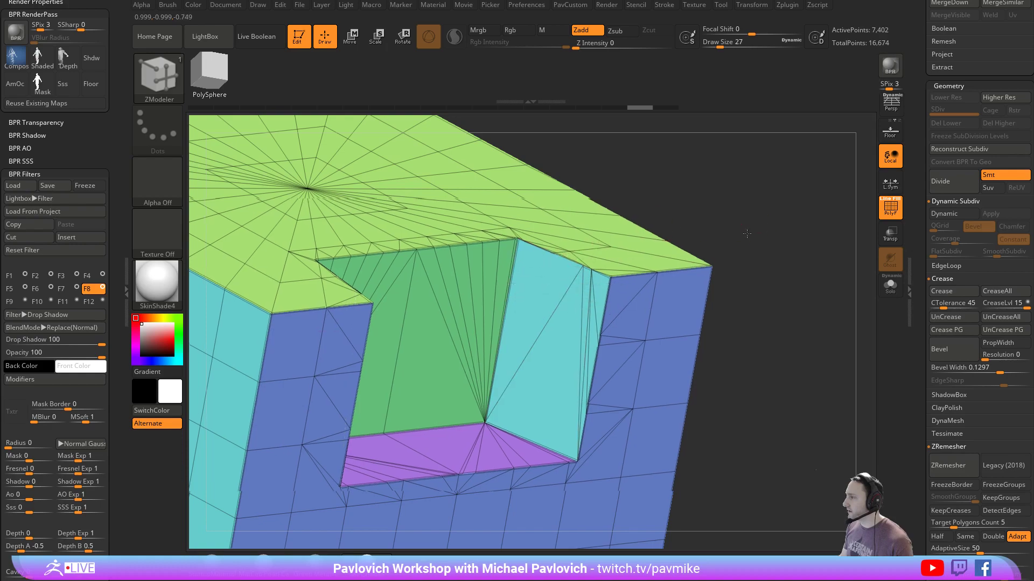
Set the Bevel Width to 0.11769 and hide the polyframe
mouse_move(775, 254)
left_mouse_down("alt")
mouse_move(661, 222)
mouse_move(784, 259)
mouse_move(735, 249)
mouse_move(759, 246)
left_mouse_up("alt")
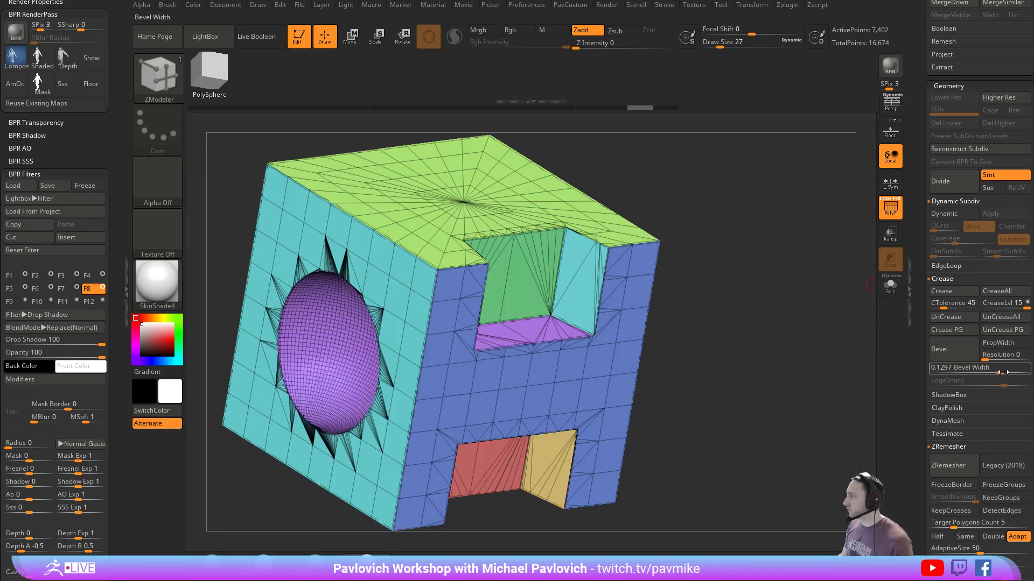
left_click_drag(1002, 372, 998, 372)
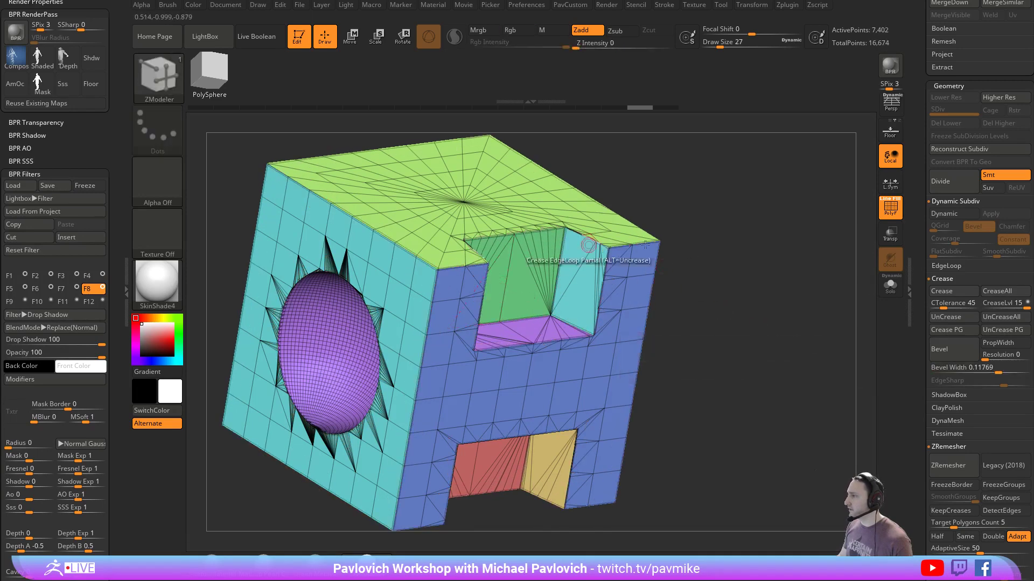
left_click(883, 209)
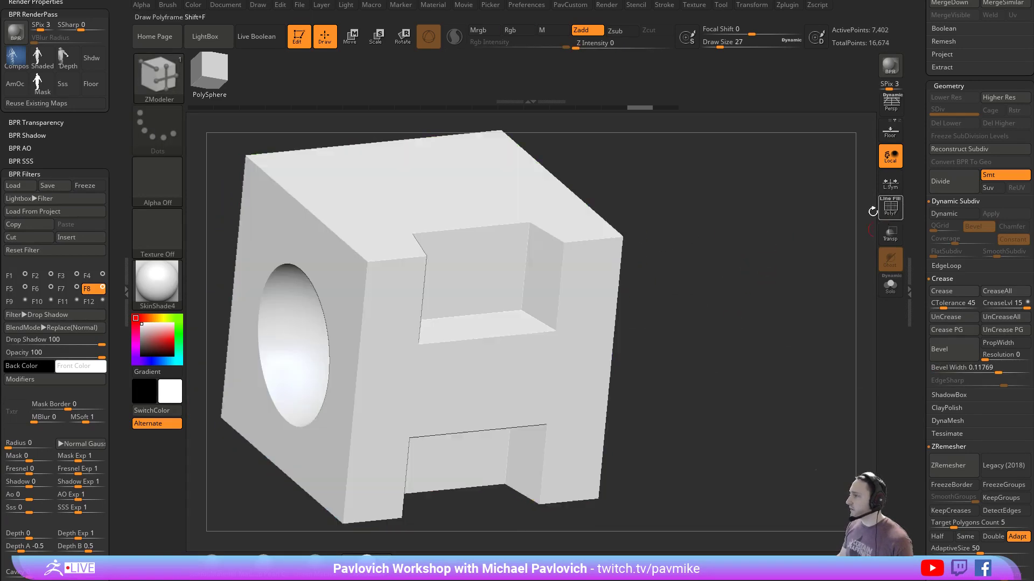
DynaMesh the block at a resolution of 384 with Blur 0, and show the polyframe
key("grave")
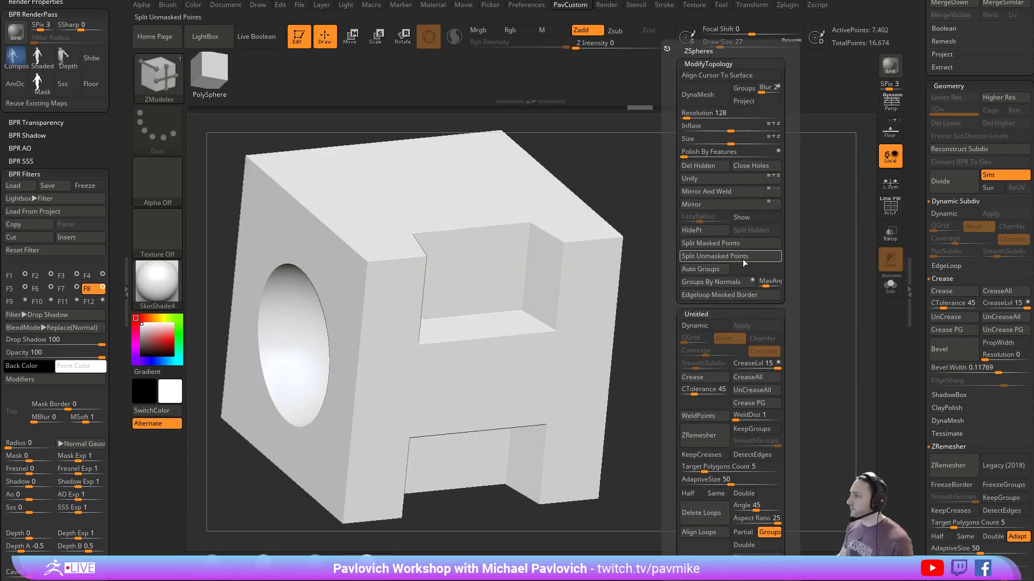
left_click(694, 115)
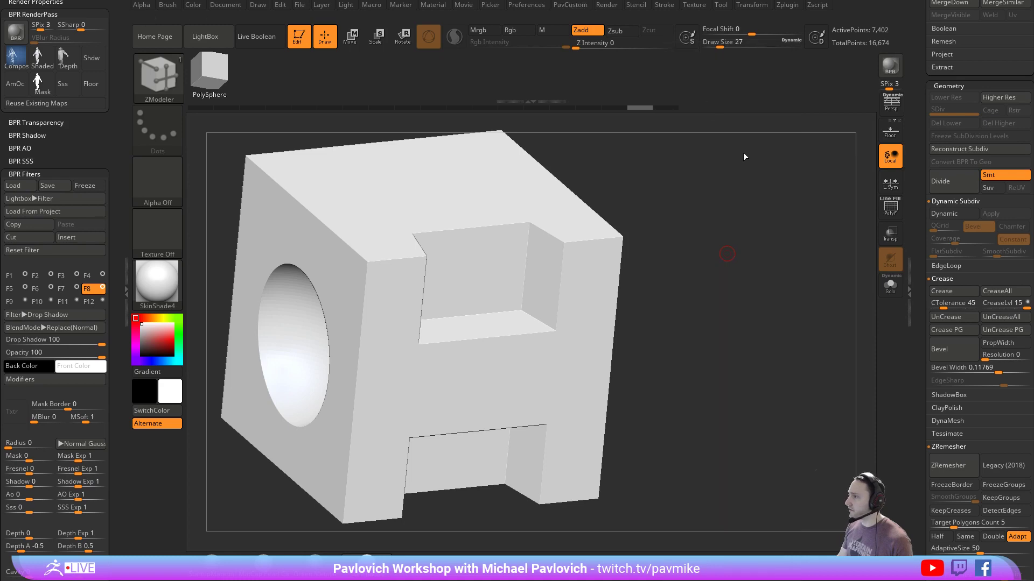
mouse_move(765, 221)
left_mouse_down()
mouse_move(747, 228)
mouse_move(722, 212)
mouse_move(802, 212)
mouse_move(838, 198)
left_mouse_up()
key("shift+f")
key("grave")
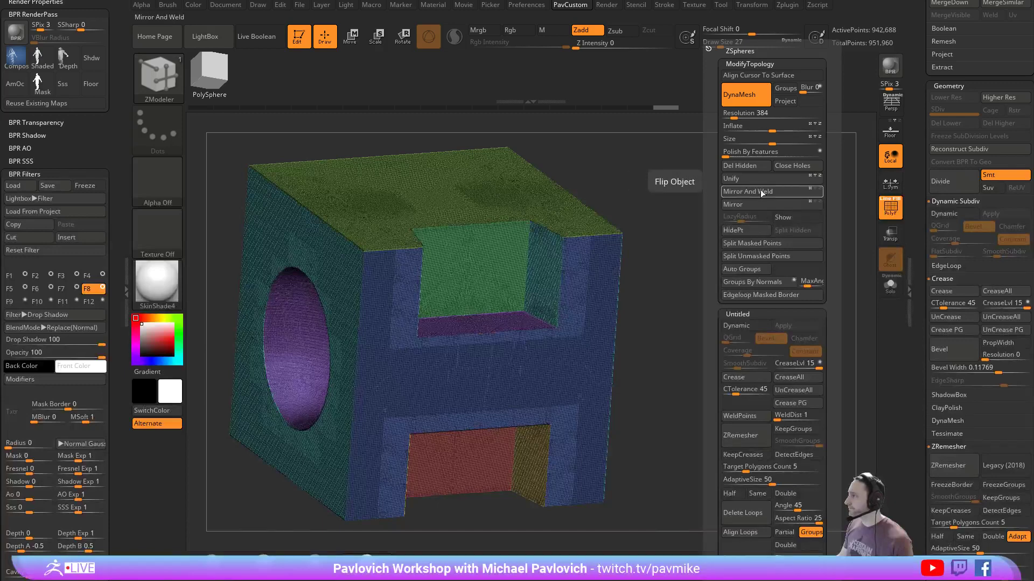
Soften the block's hard edges with the Polish and Smooth deformations, hiding the polyframe to judge the shading
left_click_drag(920, 322, 954, 207)
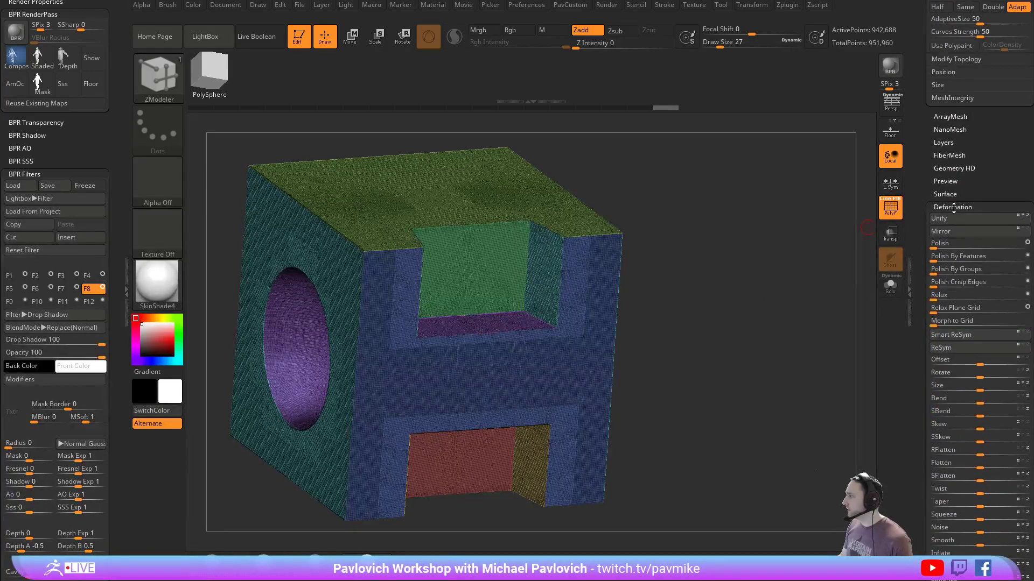
scroll(932, 222, "down", 3)
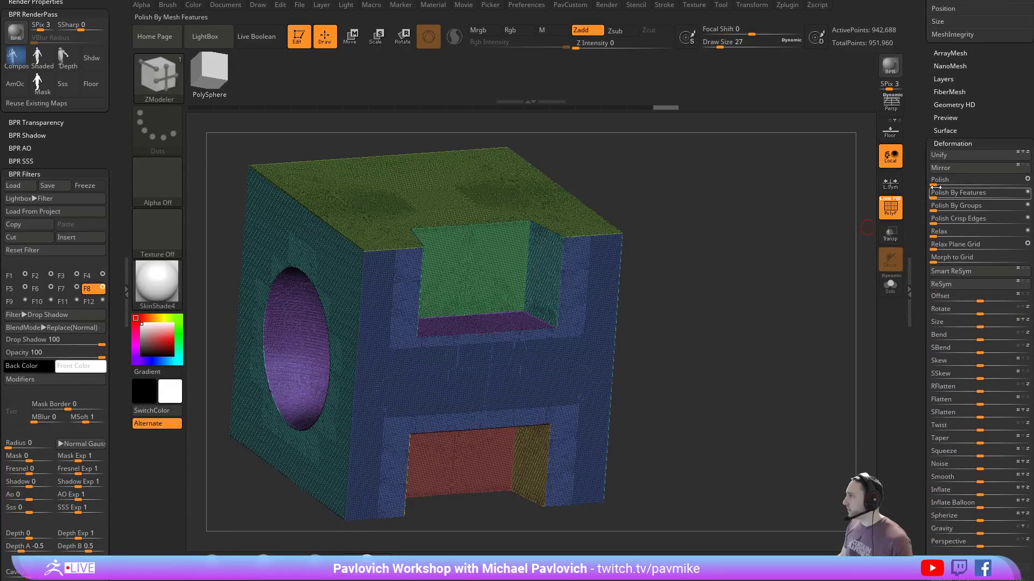
left_click(936, 182)
left_click(890, 208)
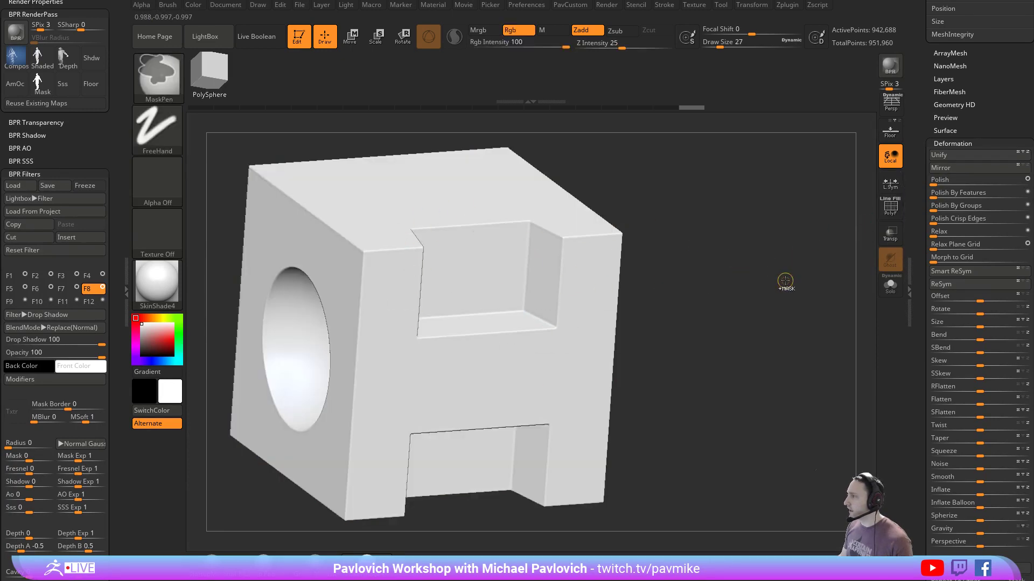
scroll(925, 314, "down", 2)
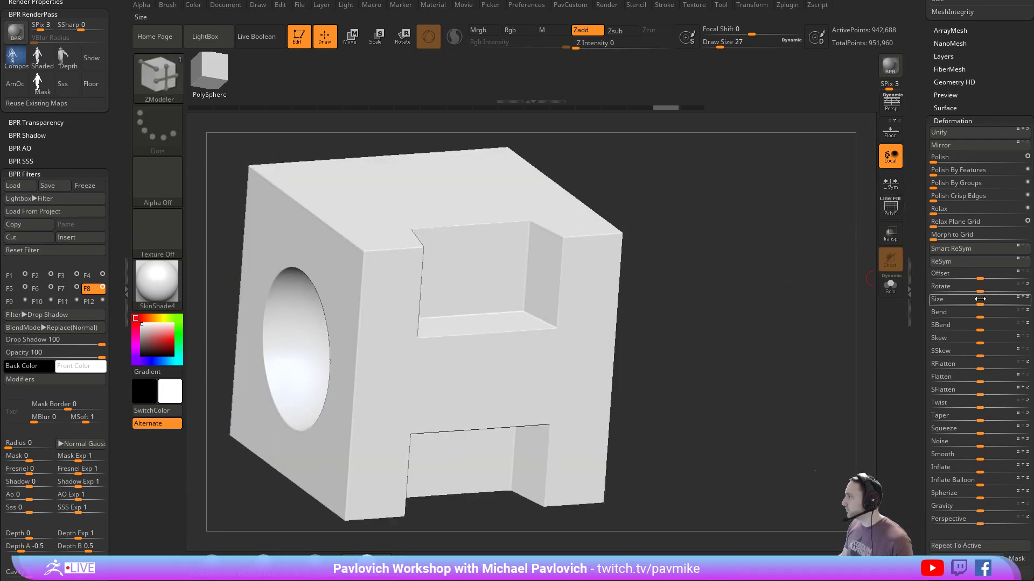
left_click_drag(987, 449, 1001, 459)
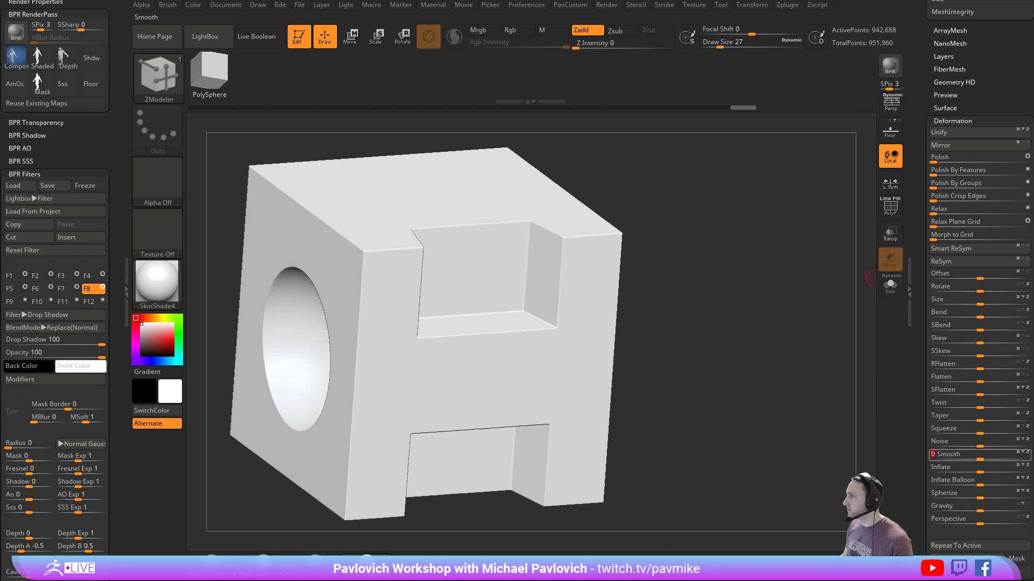
Examine the softened edges and polygroups of the block from several angles, with and without the polyframe
key("shift+f")
left_click_drag(818, 264, 734, 267)
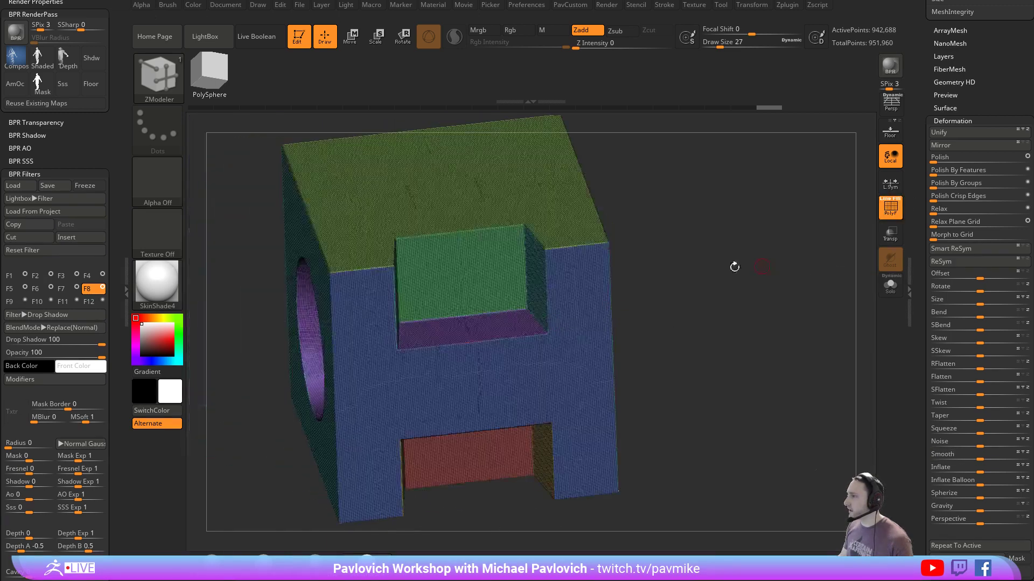
left_click(883, 214)
mouse_move(738, 305)
left_mouse_down()
mouse_move(759, 285)
mouse_move(784, 289)
mouse_move(765, 266)
left_mouse_up()
key("s")
left_click(759, 286)
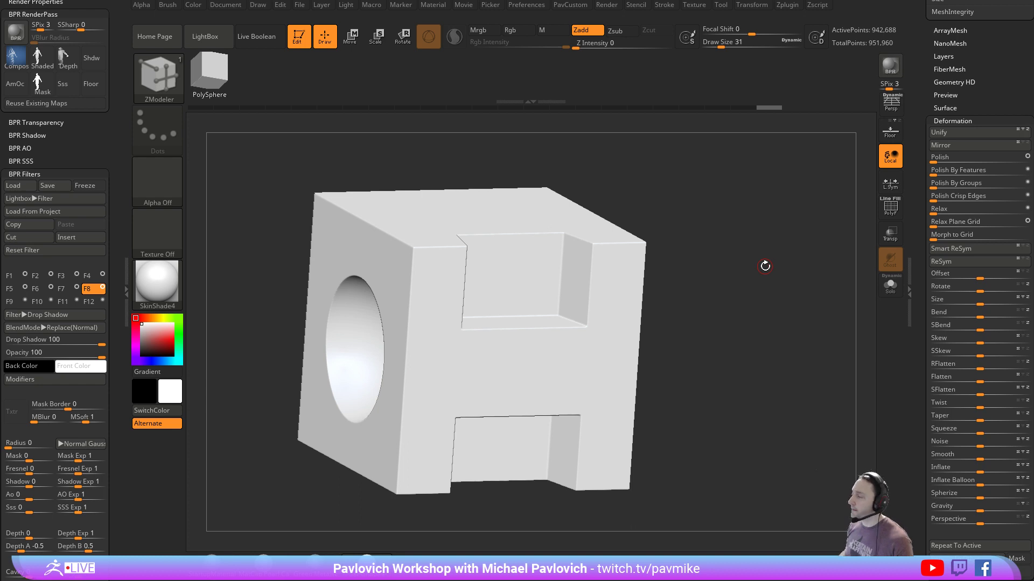
mouse_move(764, 266)
left_mouse_down()
mouse_move(754, 249)
mouse_move(770, 270)
left_mouse_up()
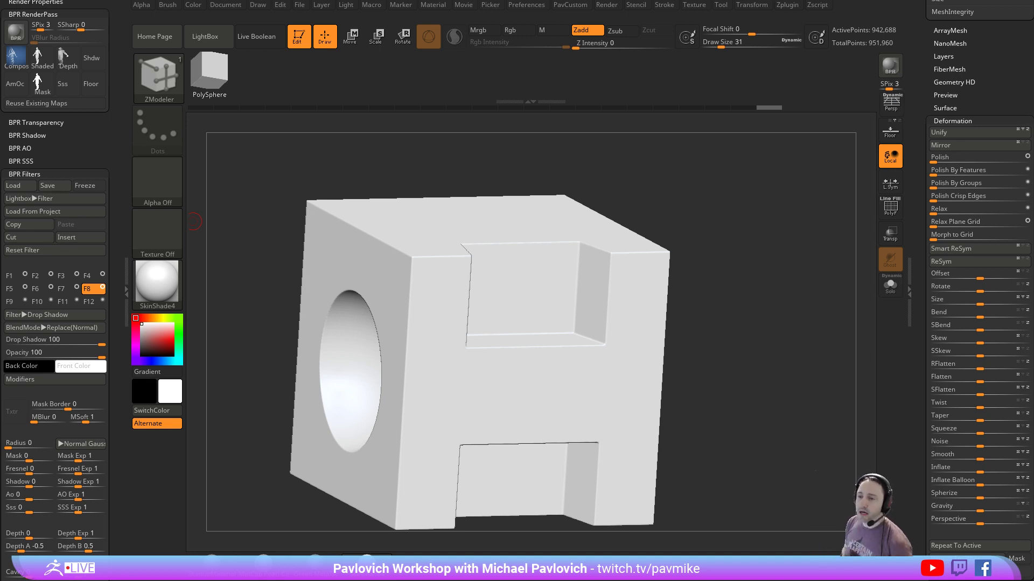
Leave edit mode, clear the block from the canvas and select the SimpleBrush tool
left_click(299, 34)
key("ctrl+n")
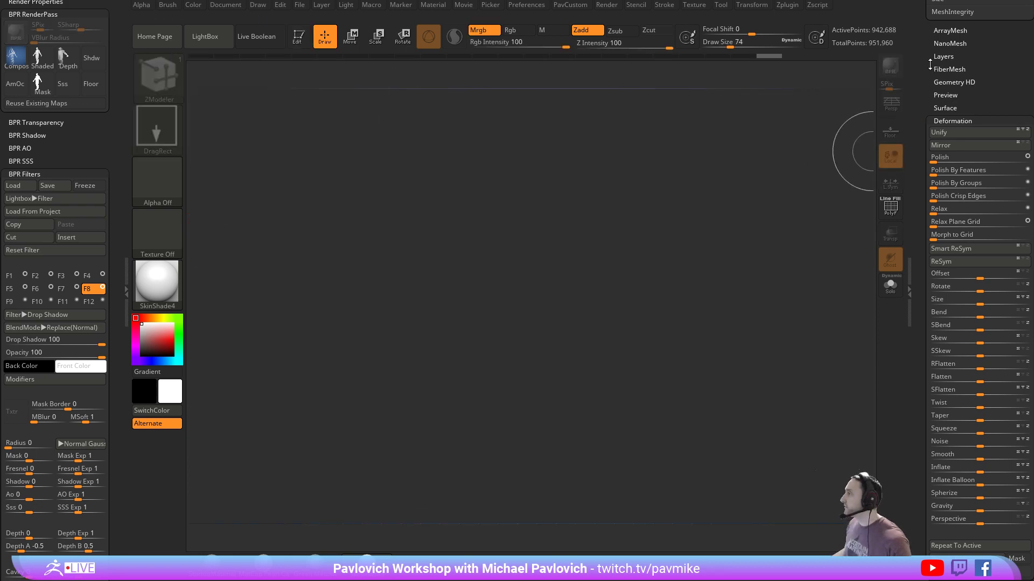
left_click_drag(929, 64, 932, 345)
left_click(961, 186)
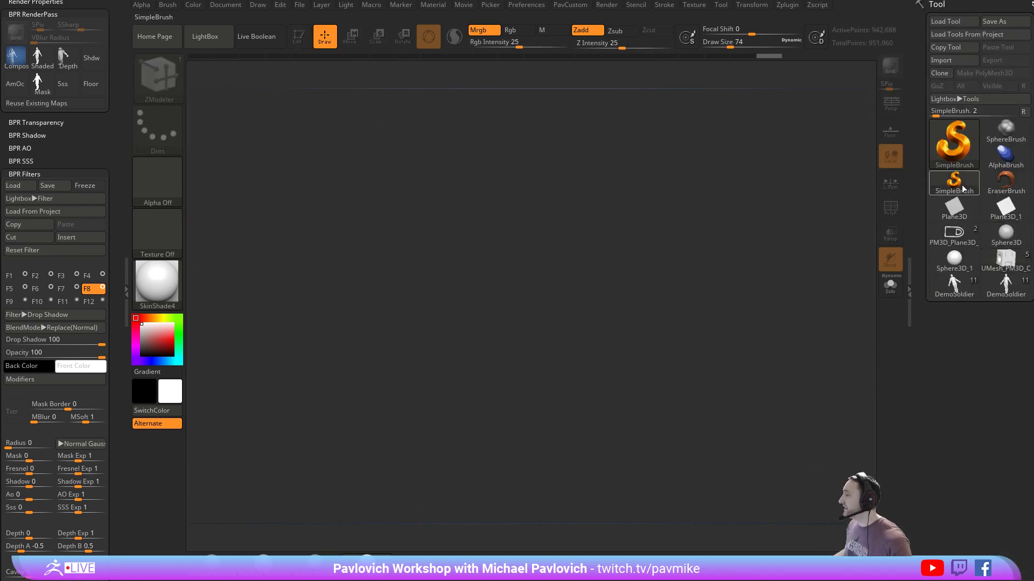
left_click(961, 150)
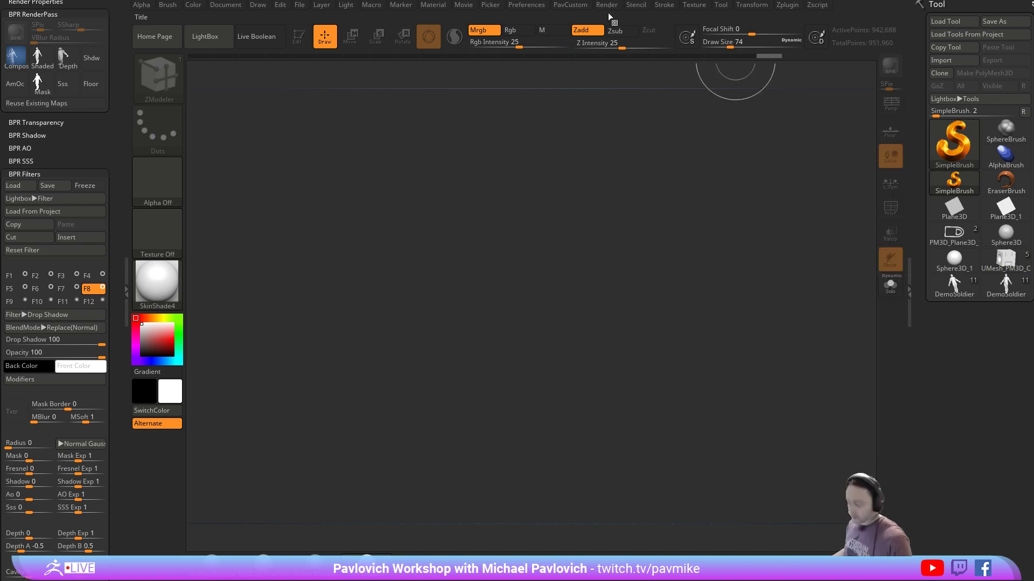
Open the DemoAnimeHead project, turn off perspective and frame the head
key("comma")
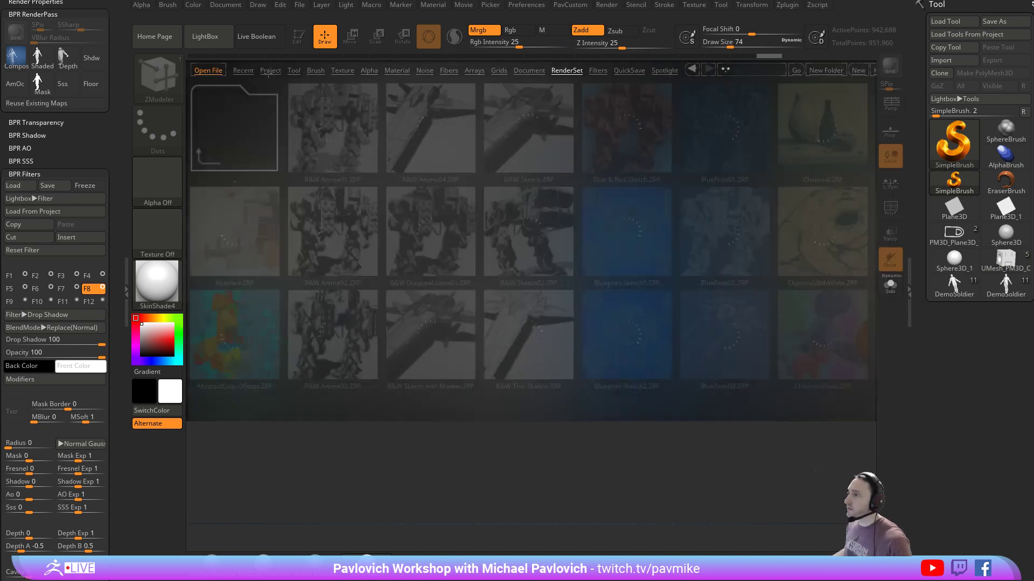
left_click(270, 70)
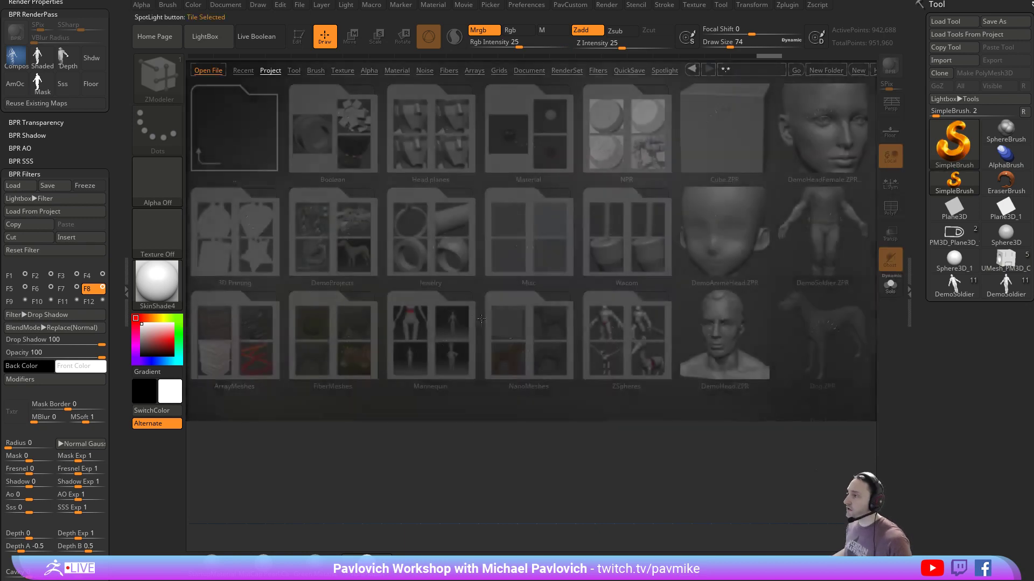
double_click(734, 224)
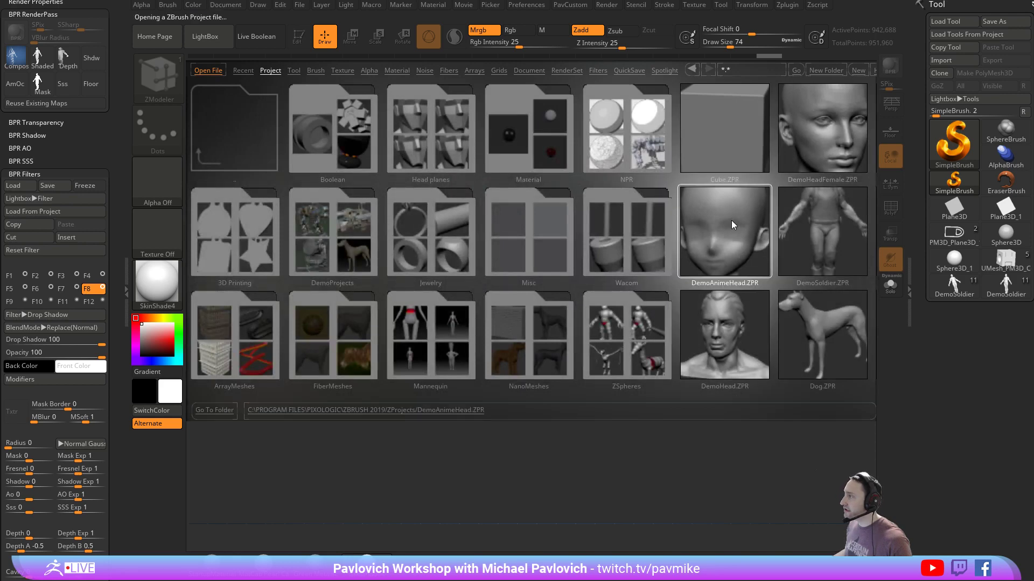
left_click(540, 258)
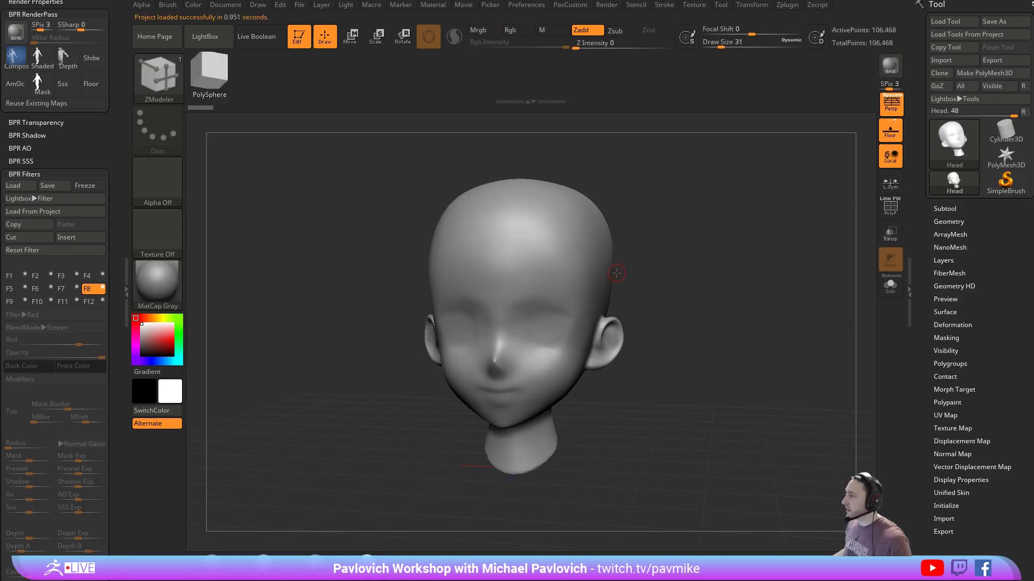
left_click_drag(721, 251, 684, 220)
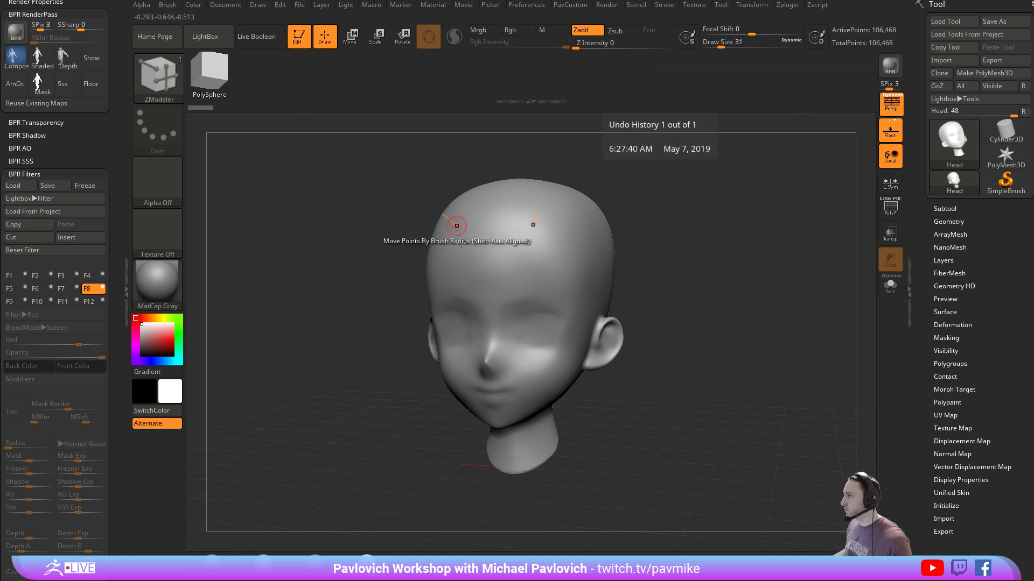
left_click_drag(669, 222, 690, 196)
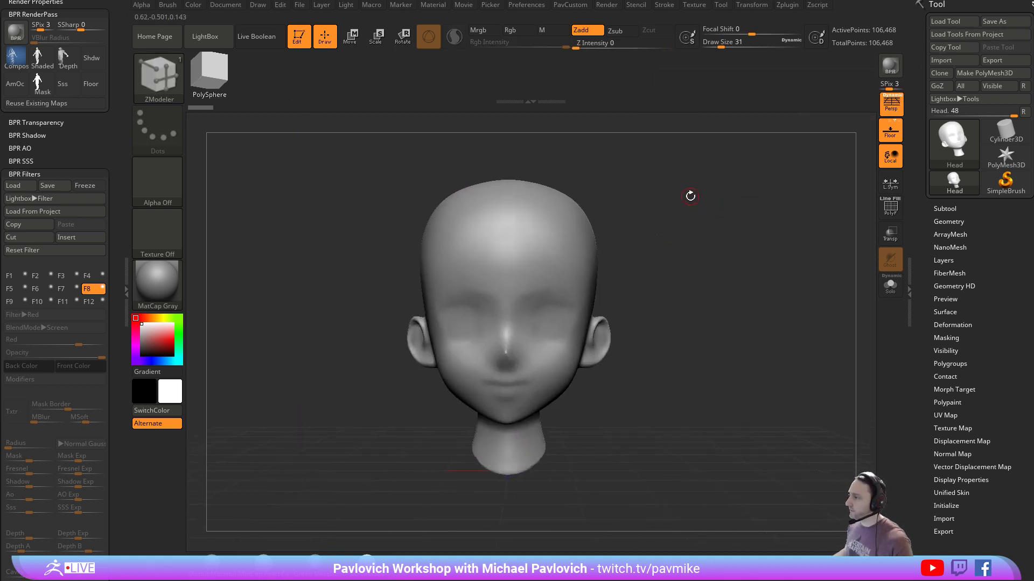
key("p")
key("f")
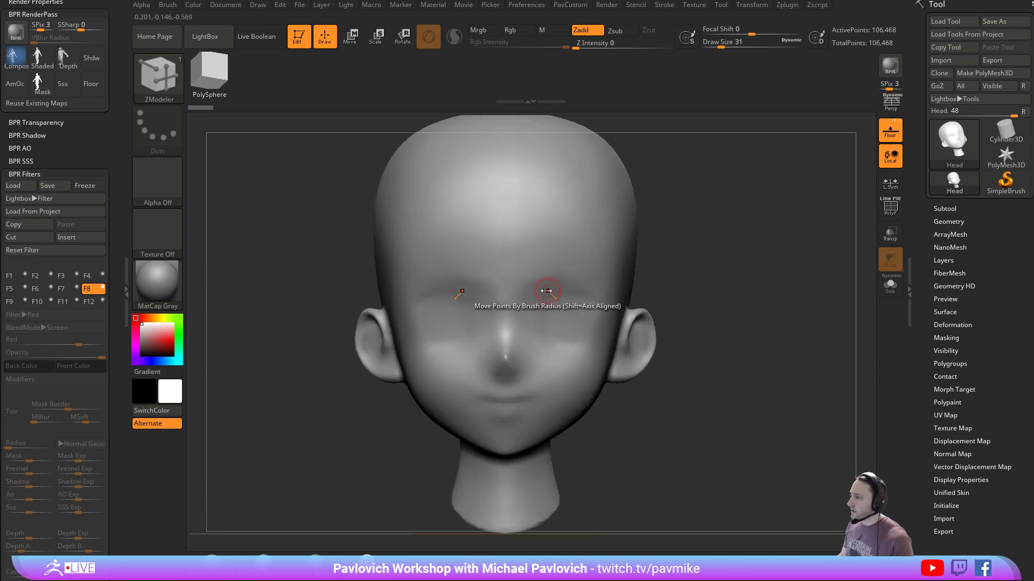
Mask a symmetrical mustache shape above and around the mouth of the head with a Draw Size of 44
mouse_move(687, 256)
left_mouse_down()
mouse_move(512, 260)
mouse_move(547, 369)
mouse_move(506, 353)
mouse_move(487, 362)
mouse_move(529, 377)
left_mouse_up()
left_click_drag(660, 397, 808, 396)
mouse_move(399, 363)
left_mouse_down("ctrl")
mouse_move(389, 397)
mouse_move(399, 363)
mouse_move(472, 360)
left_mouse_up("ctrl")
left_click_drag(608, 359, 463, 371)
left_click_drag(466, 372, 530, 376, "ctrl")
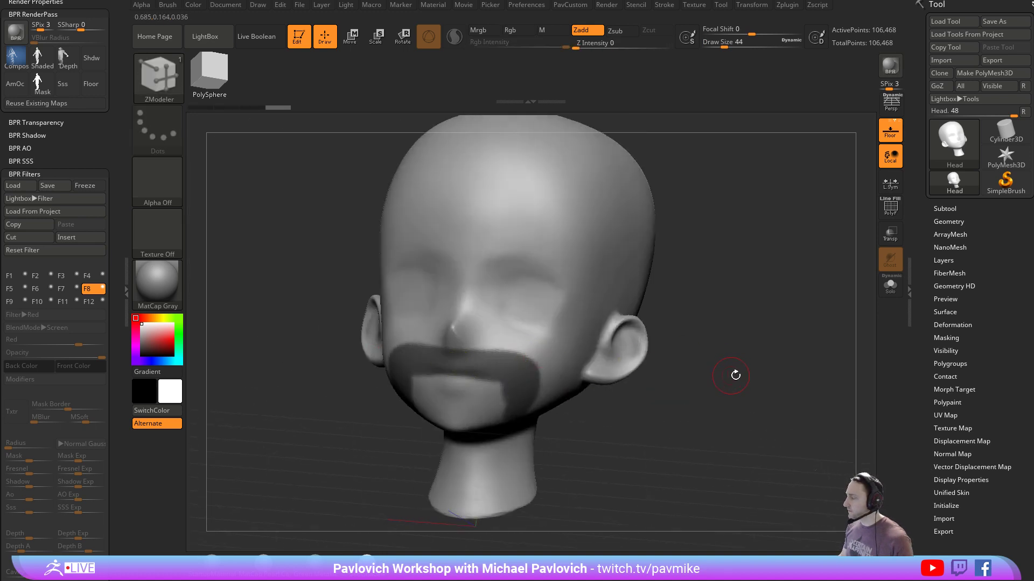
Generate a FiberMesh preview on the masked mustache area
left_click(949, 273)
left_click(951, 273)
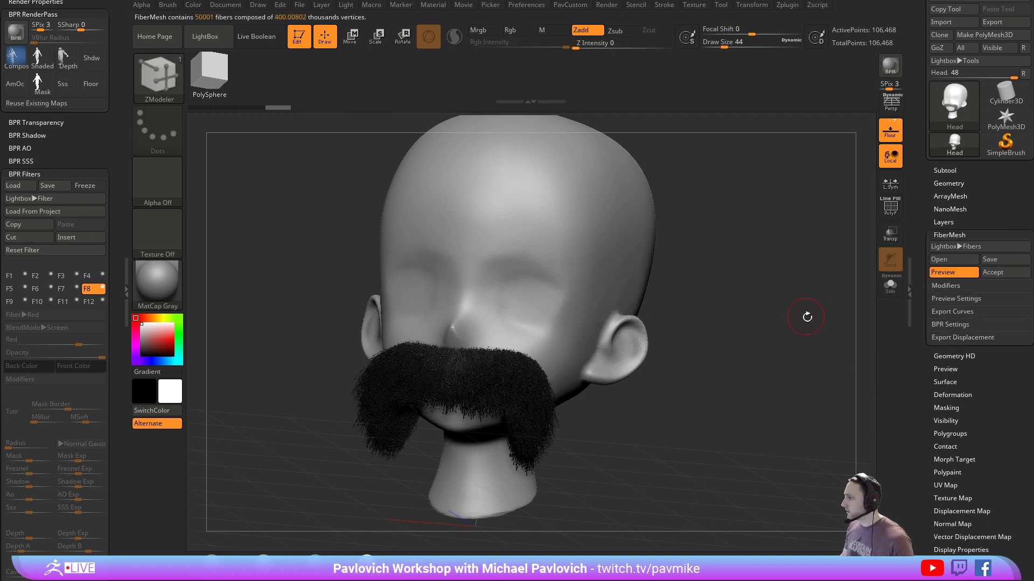
left_click_drag(805, 312, 825, 357)
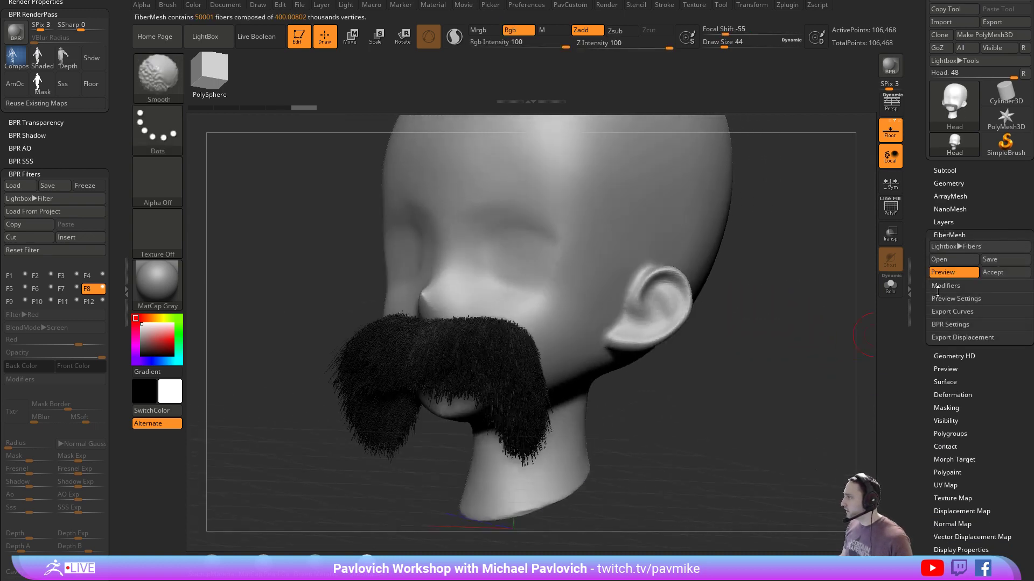
Reduce the mustache to a MaxFibers value of about 3.21 and thicken it with a Coverage of about 114.36
left_click(939, 287)
left_click(955, 299)
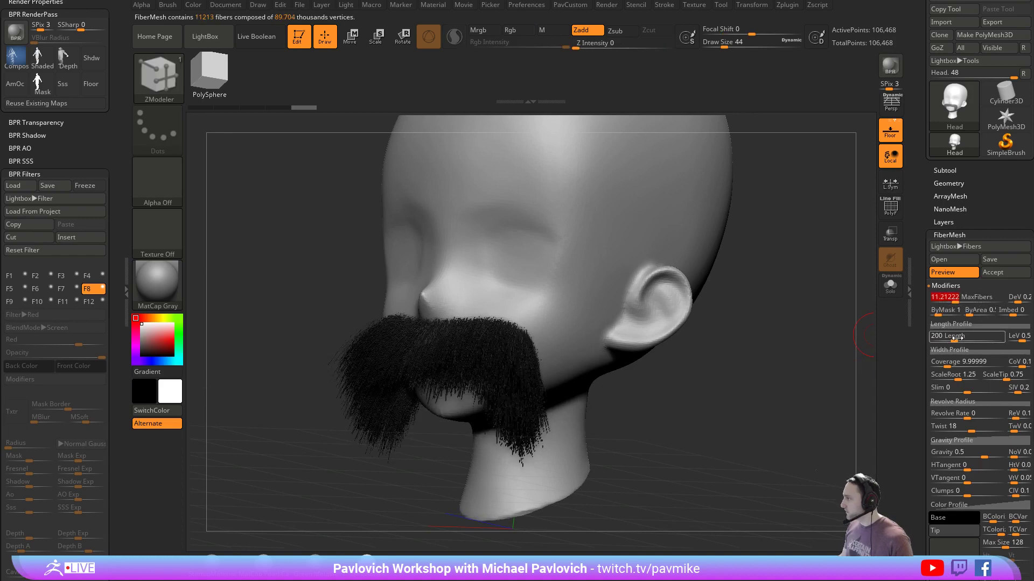
left_click_drag(956, 300, 953, 300)
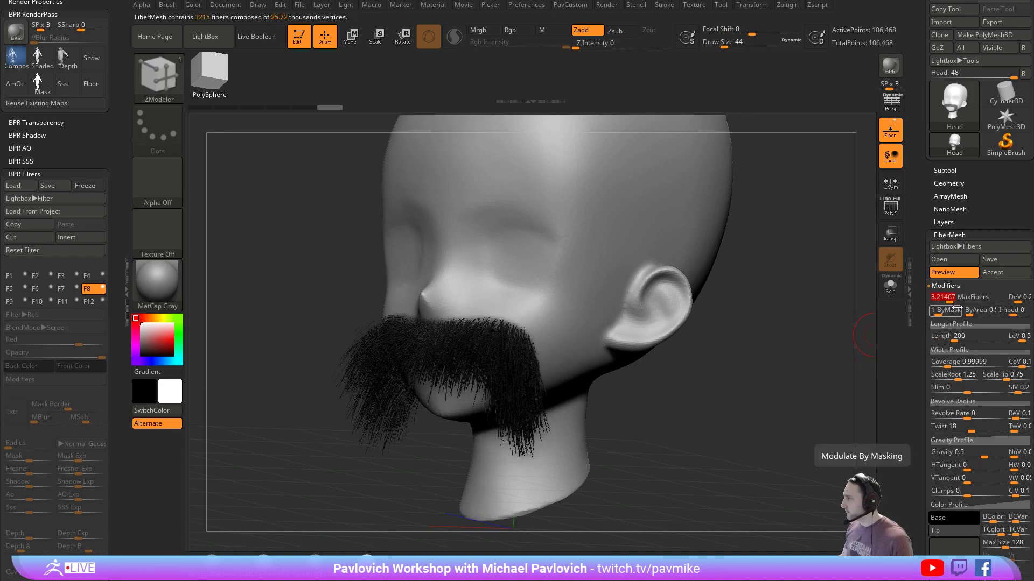
left_click_drag(955, 361, 959, 361)
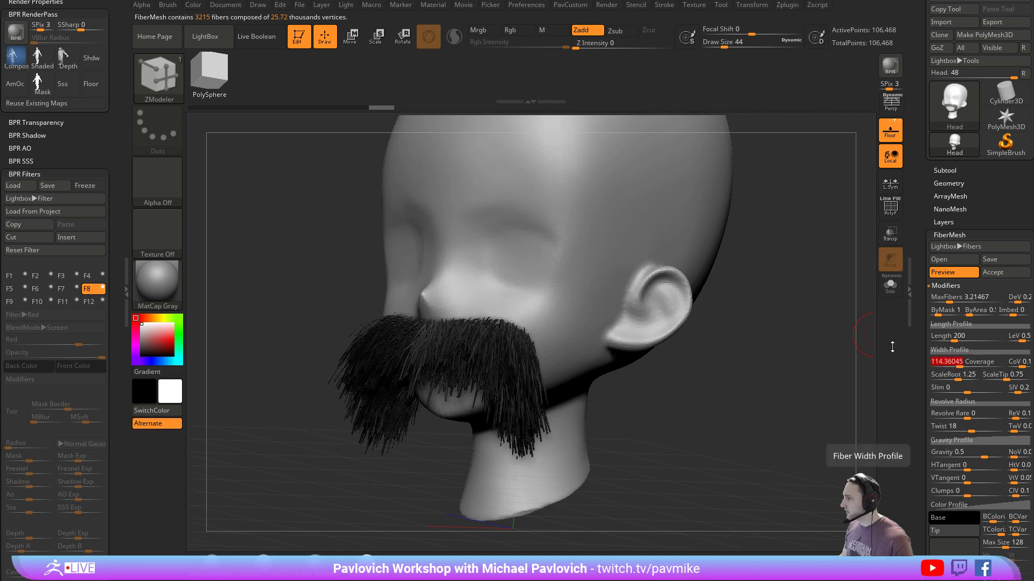
left_click_drag(823, 356, 810, 357)
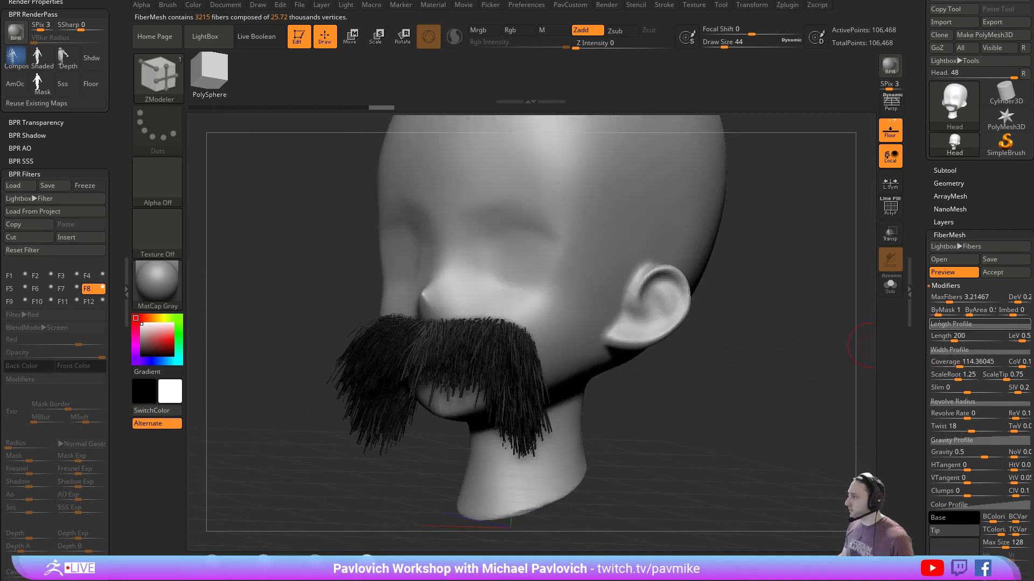
Accept the mustache fibers as a separate subtool and make the Head subtool active again
left_click(992, 272)
left_click(938, 175)
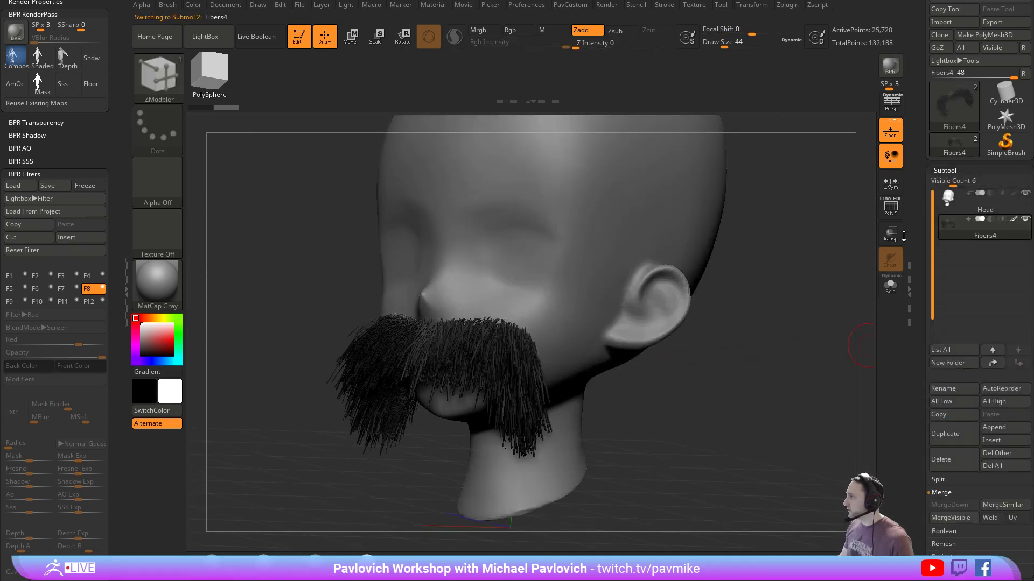
left_click(985, 200)
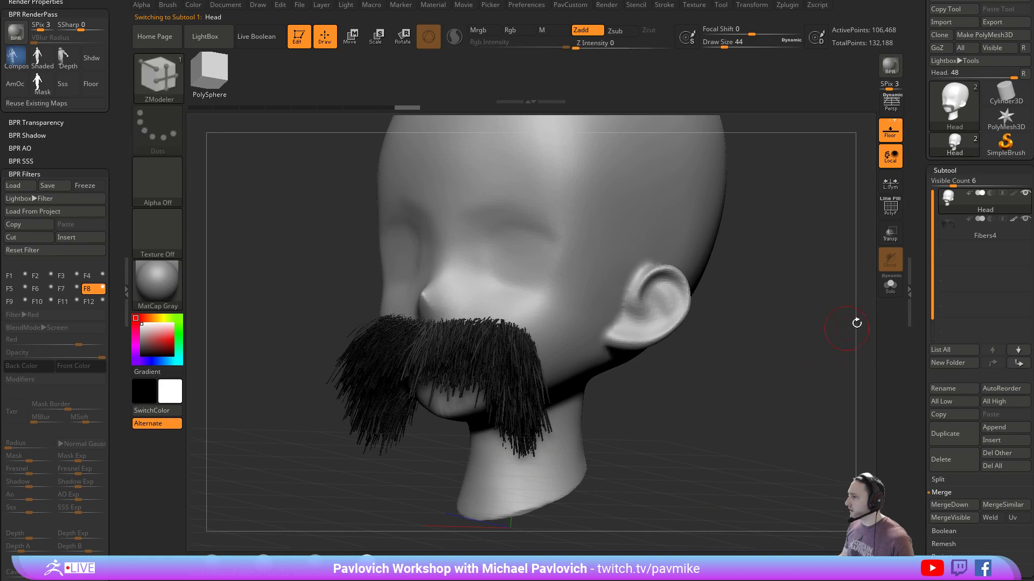
left_click(983, 232)
left_click(985, 204)
left_click_drag(919, 282, 914, 80)
left_click(951, 302, "shift")
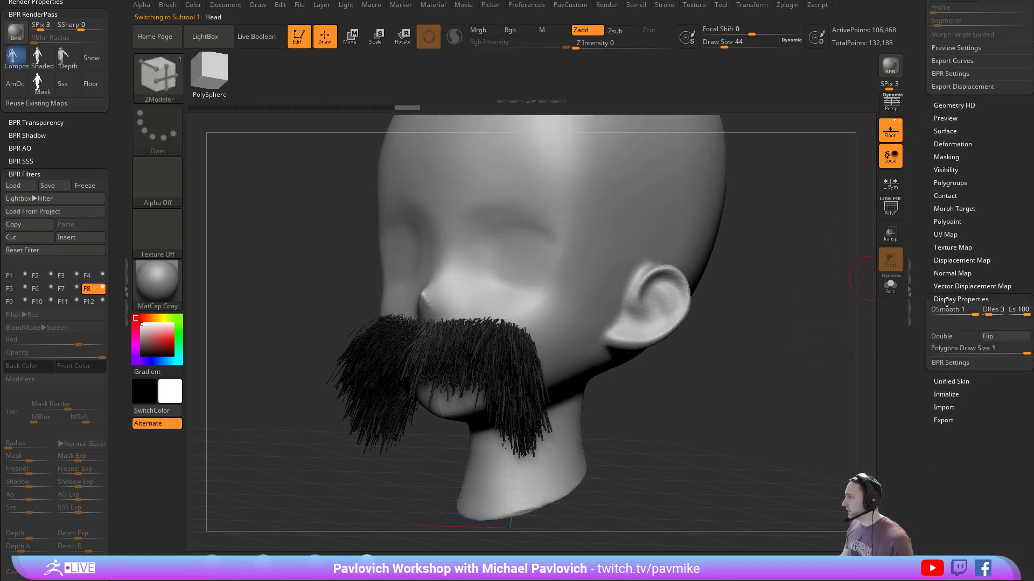
left_click(946, 301, "shift")
left_click_drag(920, 275, 915, 464)
mouse_move(816, 371)
left_mouse_down()
mouse_move(724, 398)
mouse_move(753, 378)
mouse_move(797, 371)
mouse_move(788, 357)
left_mouse_up()
Choose the GroomHairToss brush and set its Draw Size to 149
key("b")
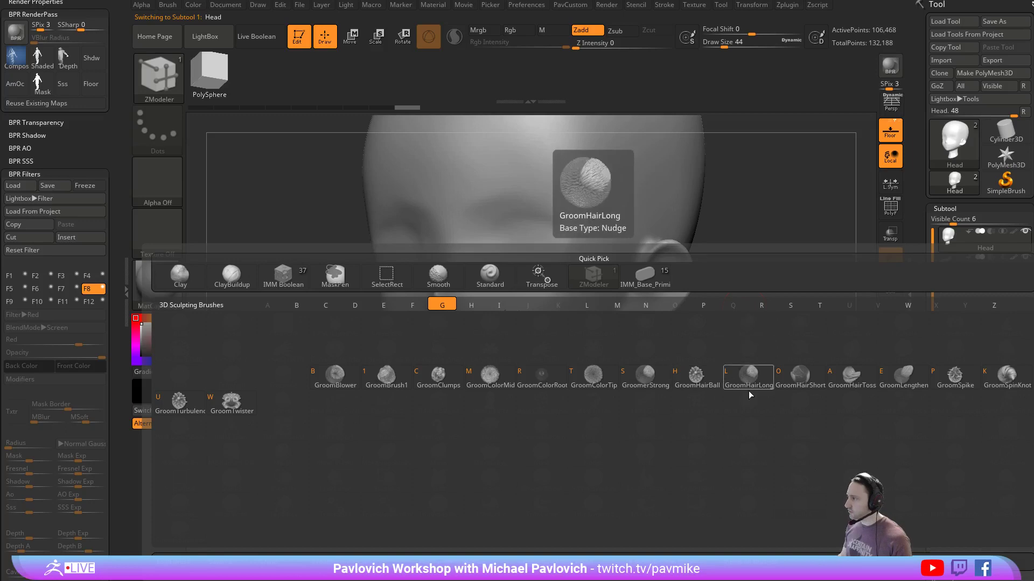
left_click(851, 380)
key("s")
left_click_drag(600, 336, 598, 336)
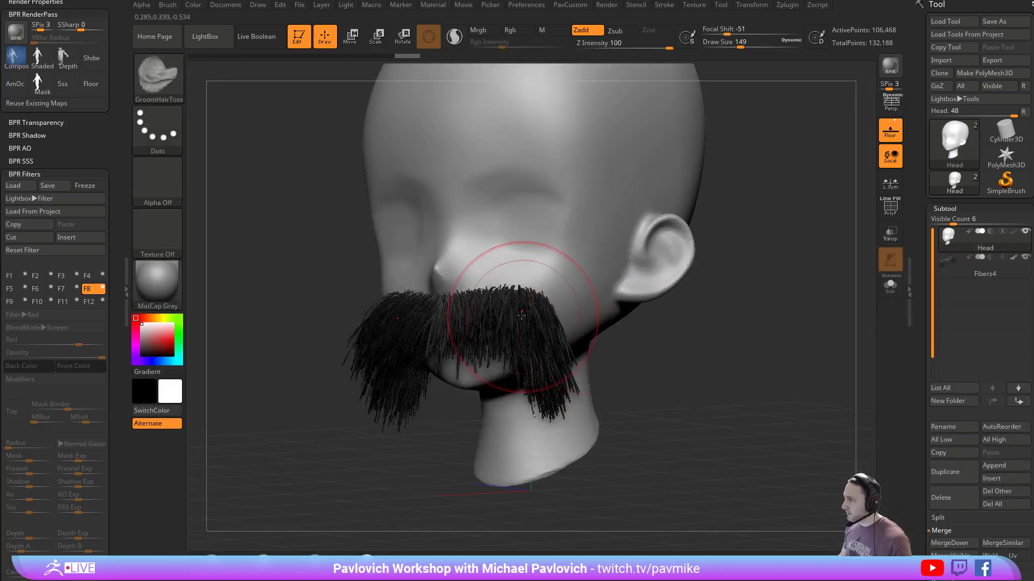
left_click_drag(525, 315, 557, 376)
left_click_drag(689, 356, 760, 337)
key("ctrl+z")
Make the mustache fibers subtool active and groom both sides of the mustache downward with GroomHairToss strokes
left_click(961, 266)
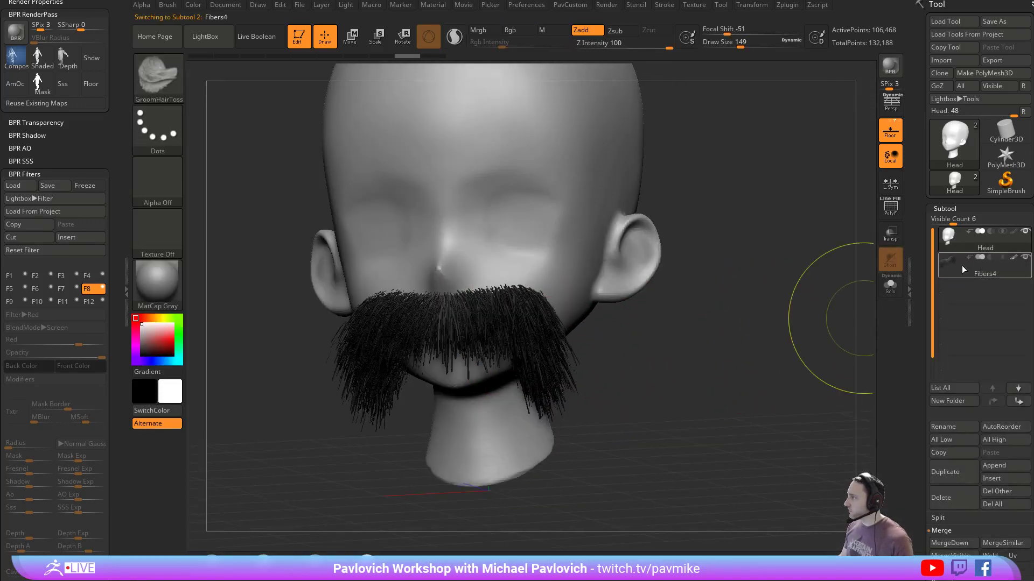
left_click_drag(619, 379, 721, 371)
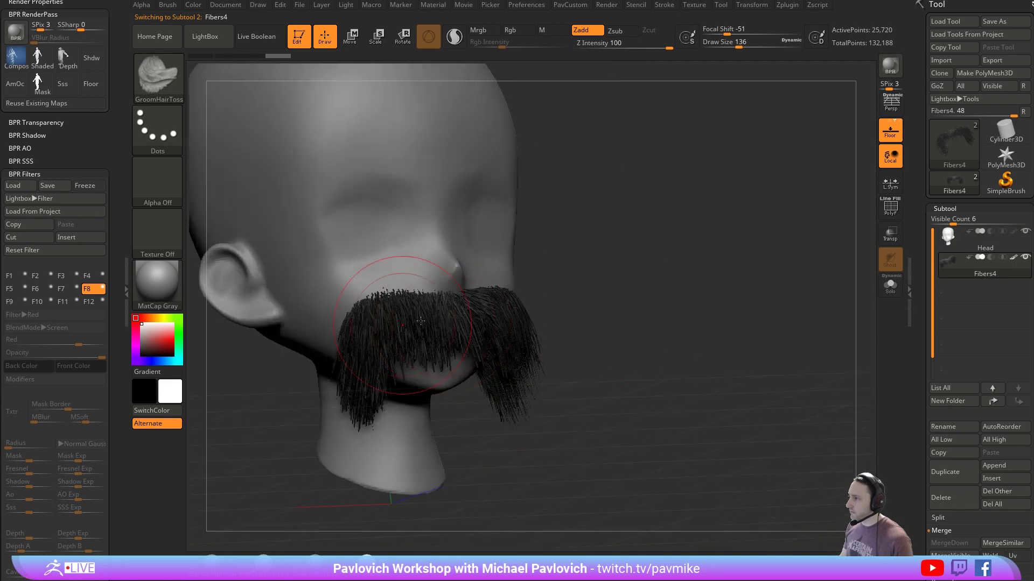
mouse_move(430, 315)
left_mouse_down()
mouse_move(379, 355)
mouse_move(360, 388)
mouse_move(397, 328)
mouse_move(363, 401)
left_mouse_up()
left_click_drag(646, 377, 538, 377)
mouse_move(463, 318)
left_mouse_down()
mouse_move(525, 409)
mouse_move(609, 427)
mouse_move(450, 371)
left_mouse_up()
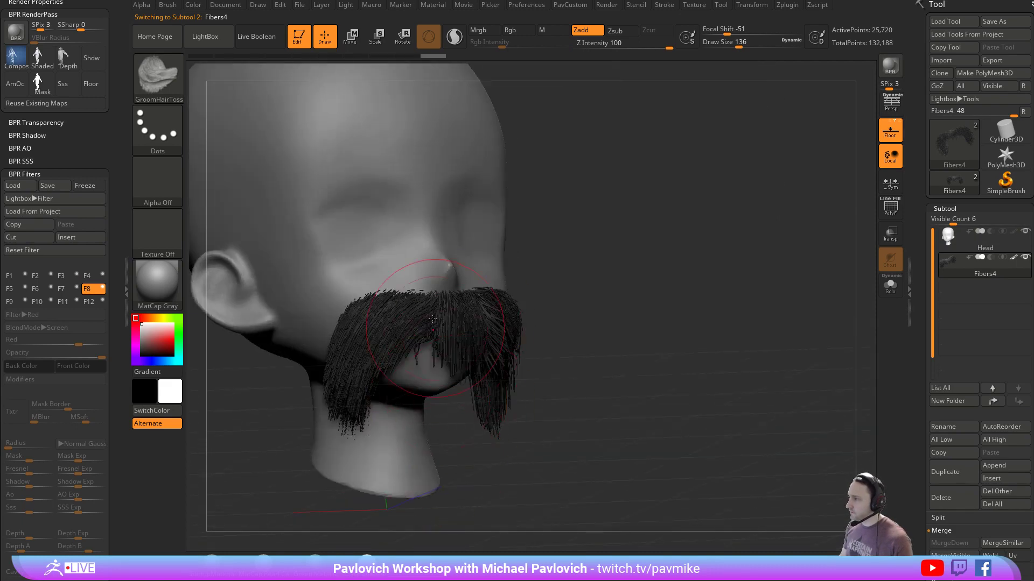
mouse_move(430, 317)
left_mouse_down()
mouse_move(417, 377)
mouse_move(366, 401)
mouse_move(425, 382)
left_mouse_up()
left_click_drag(482, 318, 507, 396)
left_click_drag(586, 374, 458, 372)
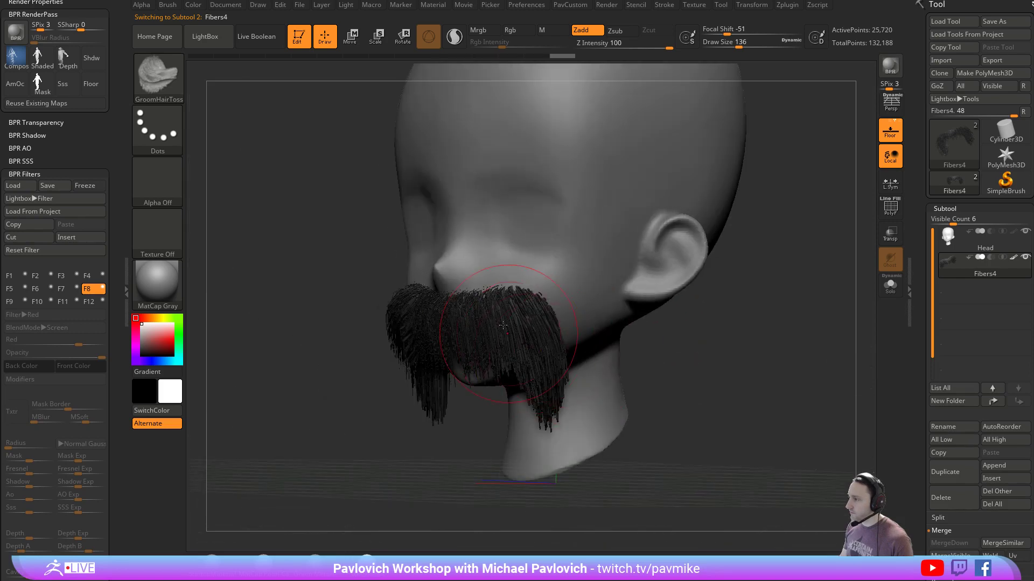
left_click_drag(496, 312, 547, 401)
mouse_move(409, 321)
left_mouse_down()
mouse_move(558, 314)
mouse_move(426, 392)
left_mouse_up()
left_click_drag(462, 314, 454, 374)
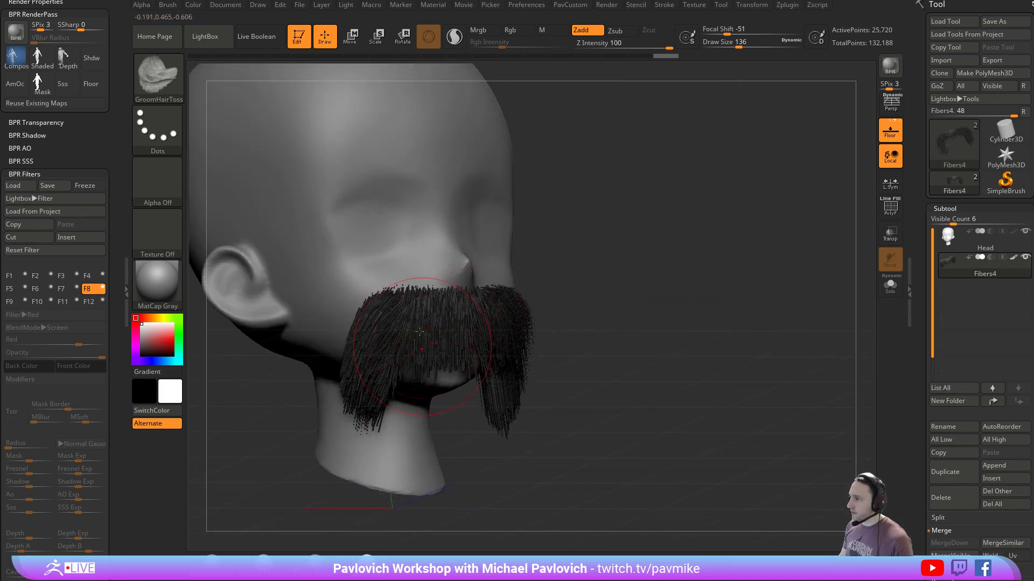
left_click_drag(413, 313, 362, 406)
Reduce the Draw Size to 29 and render the groomed mustache with BPR
mouse_move(840, 345)
left_mouse_down()
mouse_move(754, 321)
mouse_move(773, 354)
left_mouse_up()
key("s")
mouse_move(774, 355)
left_mouse_down()
mouse_move(751, 355)
mouse_move(771, 381)
left_mouse_up()
key("shift+r")
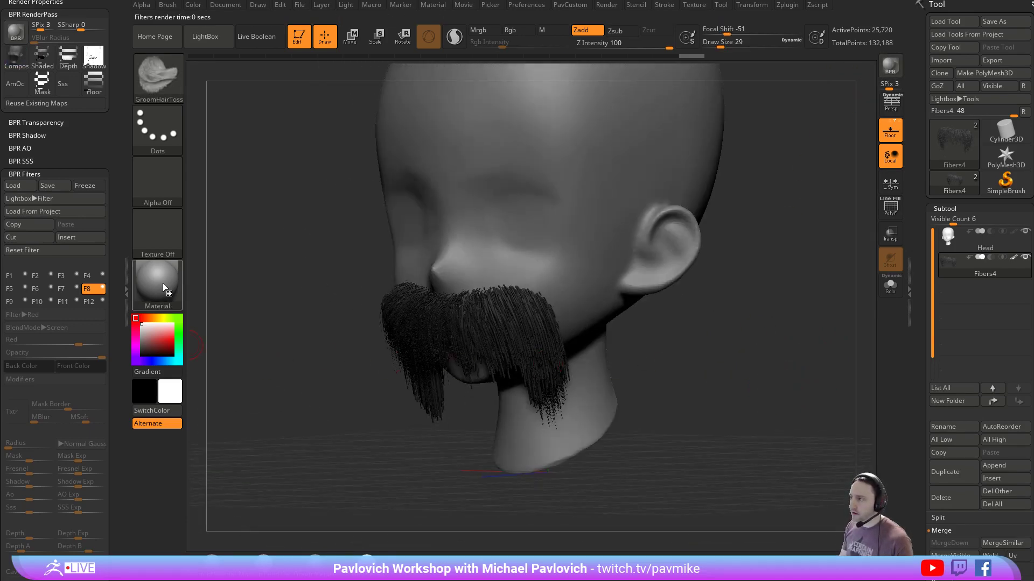
Make the Head subtool active and fill it with the MatCap Gray material and current color in Mrgb mode
mouse_move(160, 286)
left_click_drag(713, 322, 670, 394, "alt")
left_click(622, 316, "alt")
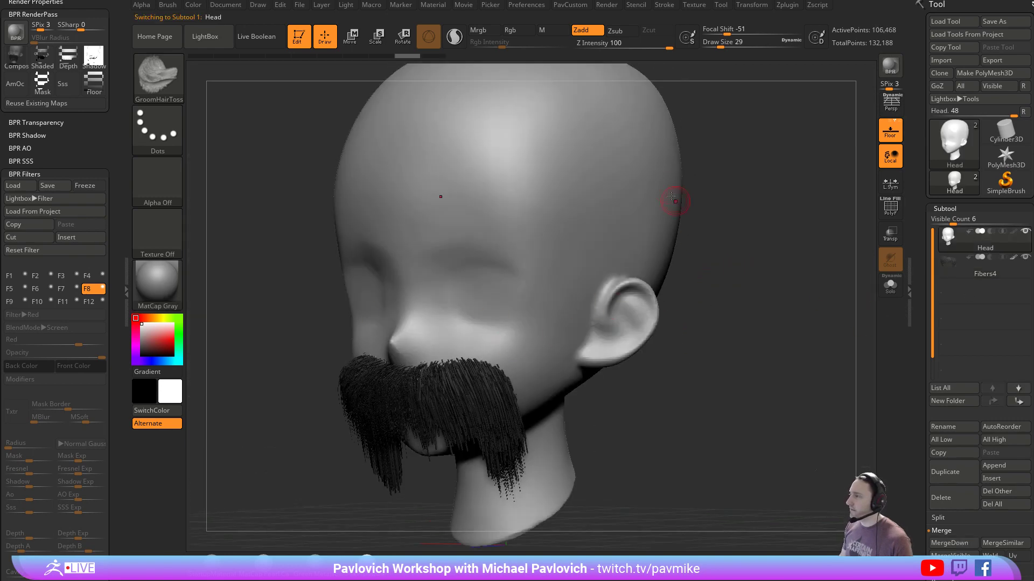
left_click(480, 30)
left_click(192, 11)
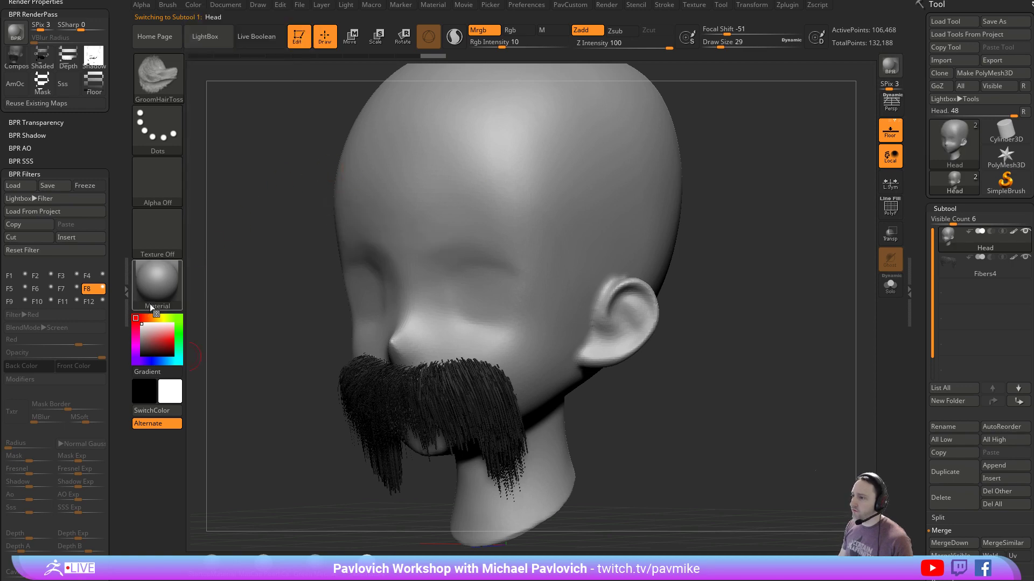
Make the mustache fibers active, assign them the Hair material and render the result with BPR
key("Down")
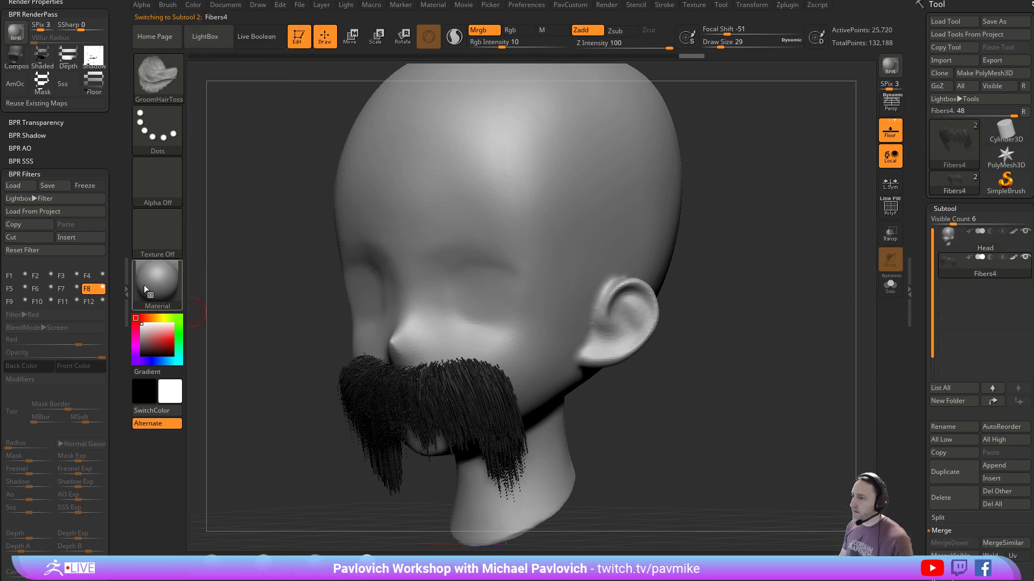
left_click(181, 310)
left_click(643, 483)
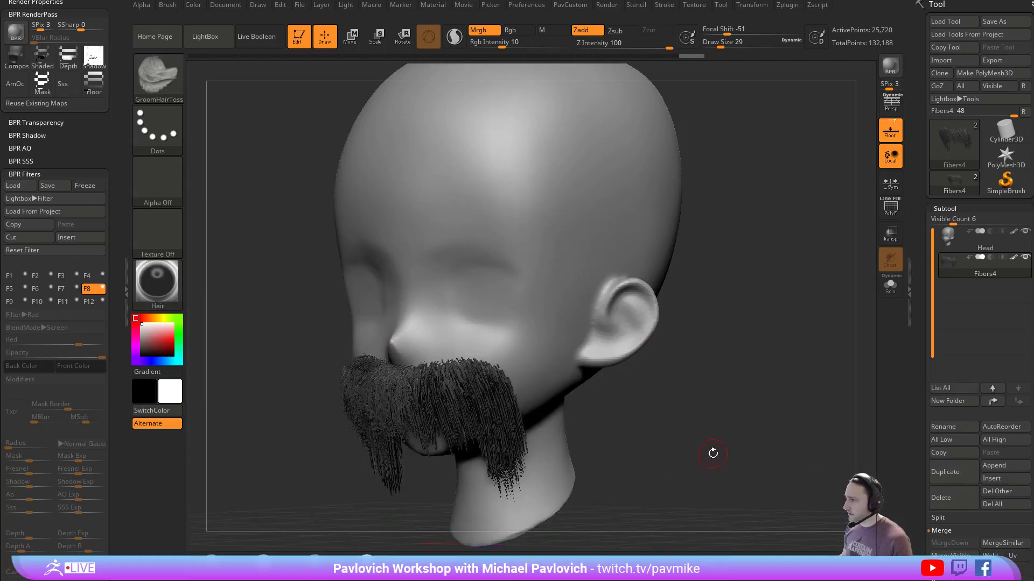
left_click_drag(725, 416, 726, 416)
key("shift+r")
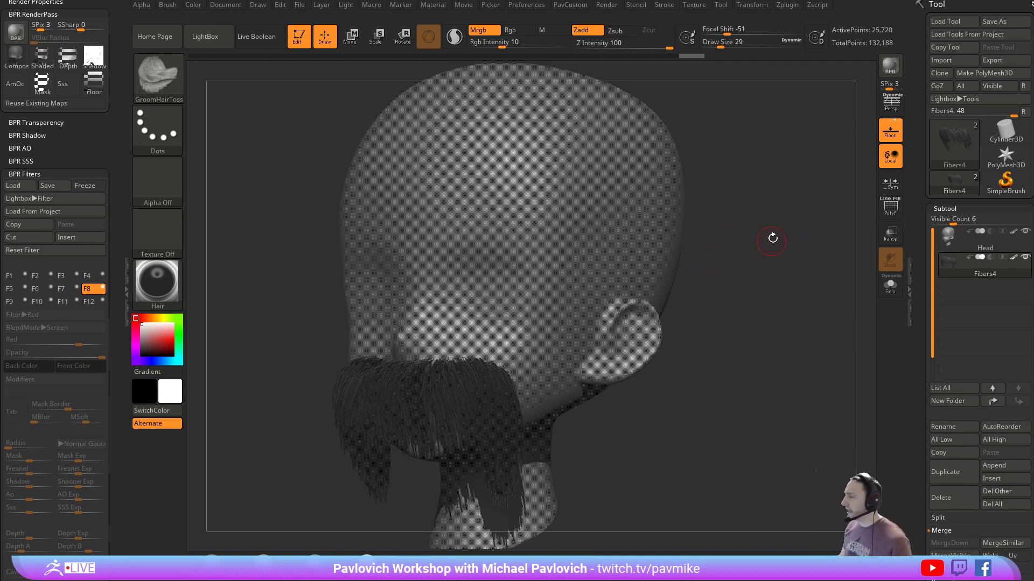
Save the head with its mustache as a ZTool named test on the Desktop
left_click_drag(773, 238, 793, 303)
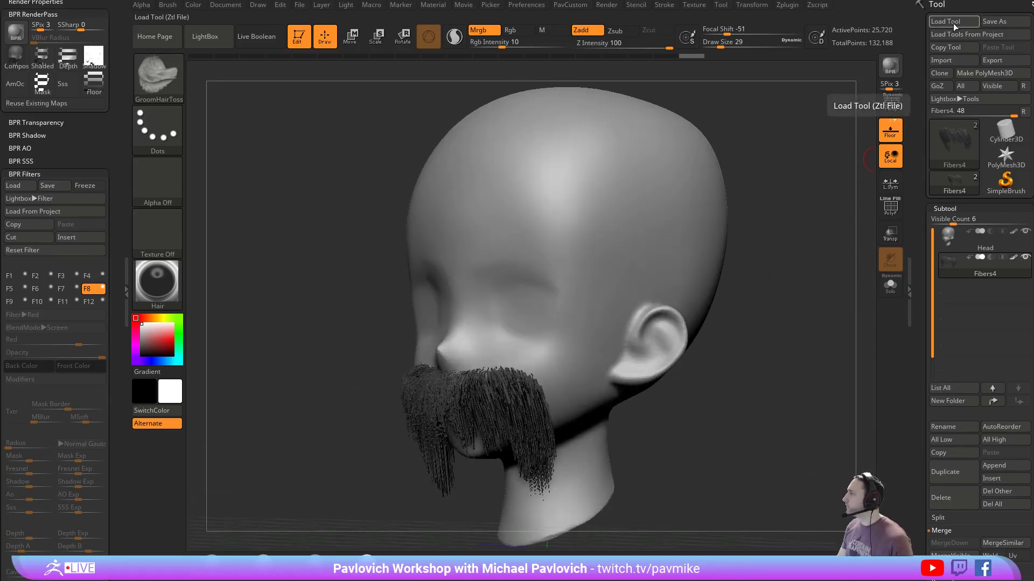
left_click(1002, 21)
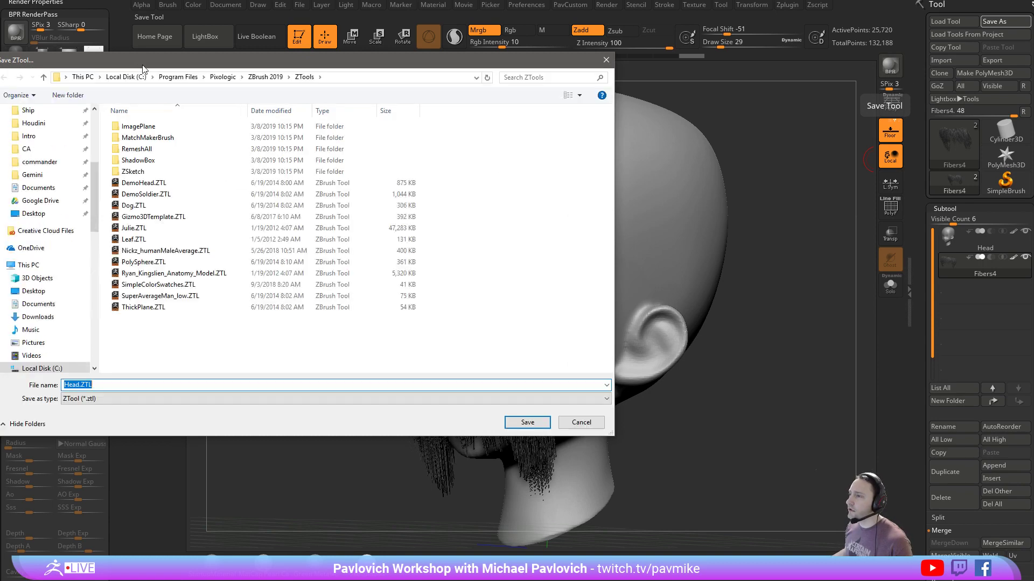
left_click(37, 213)
type("te")
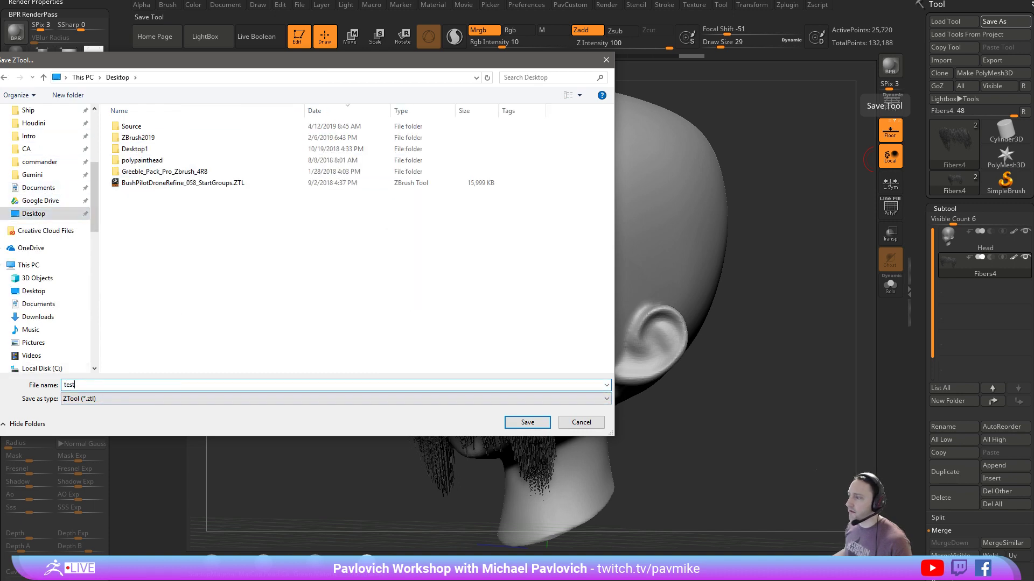
type("st")
left_click(527, 422)
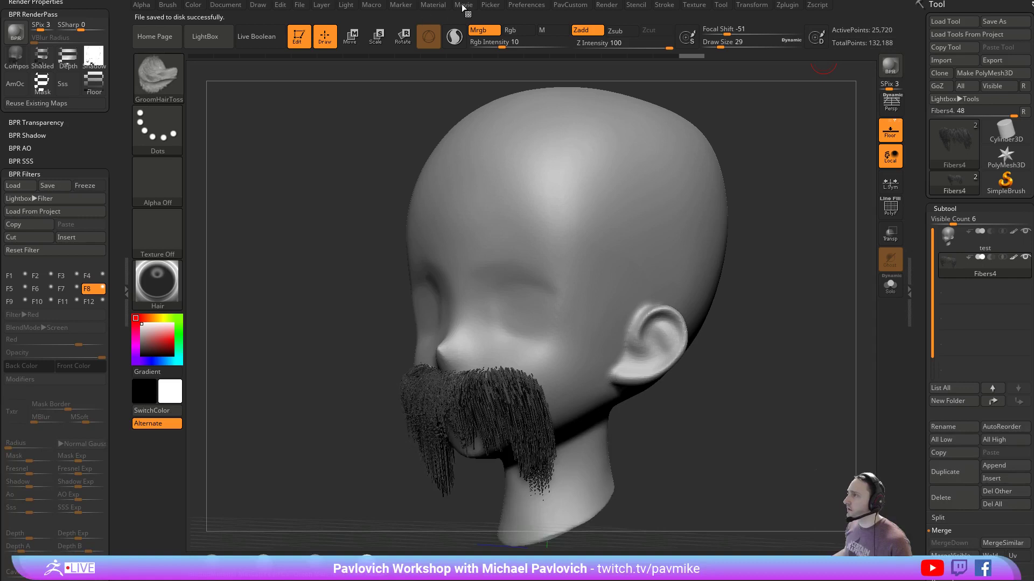
Initialize ZBrush to clear the current session
left_click(527, 5)
left_click(576, 26)
left_click(549, 263)
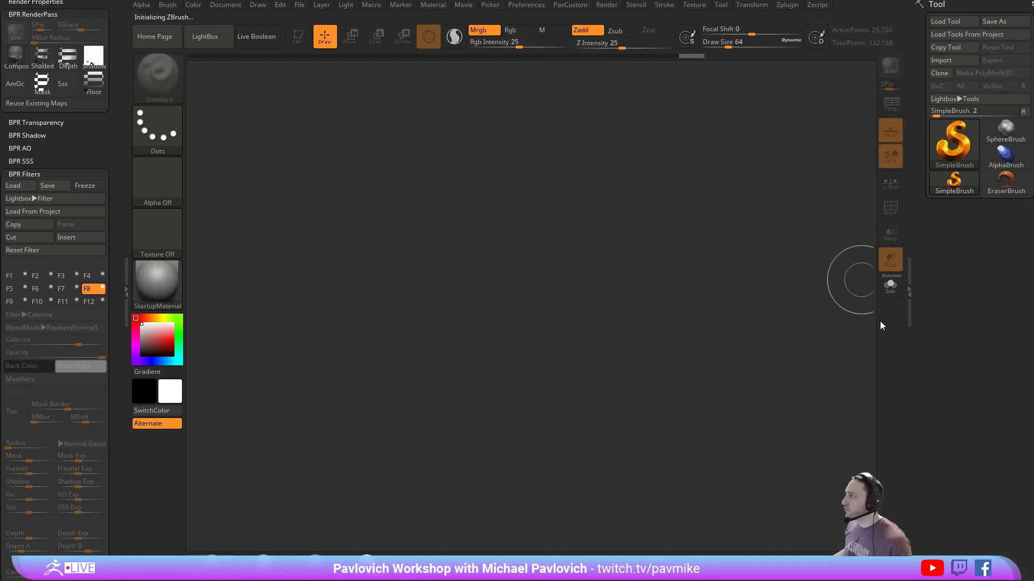
Load test.ZTL from the Desktop, put the model in Edit mode and frame it in the view
left_click(953, 21)
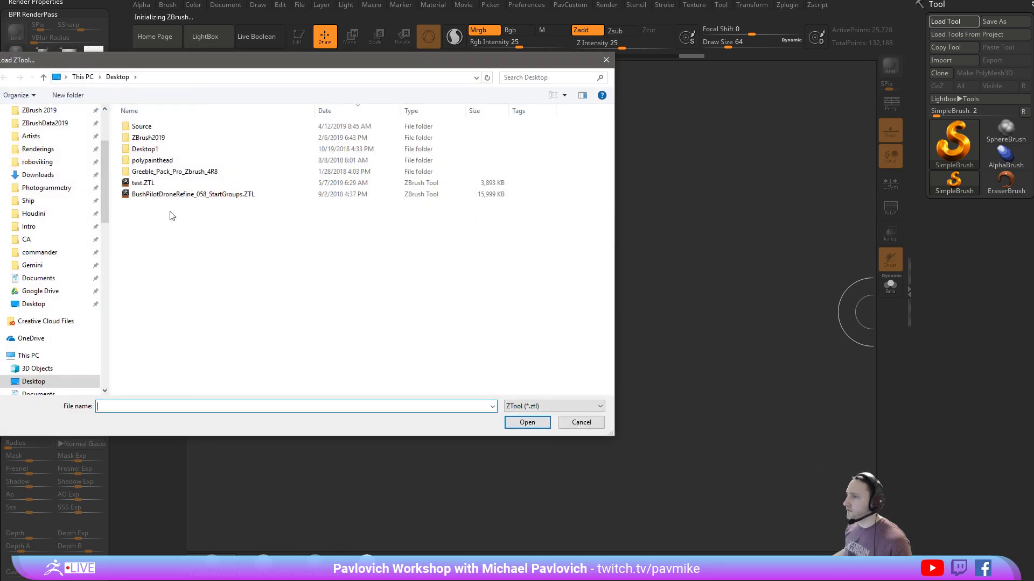
double_click(142, 183)
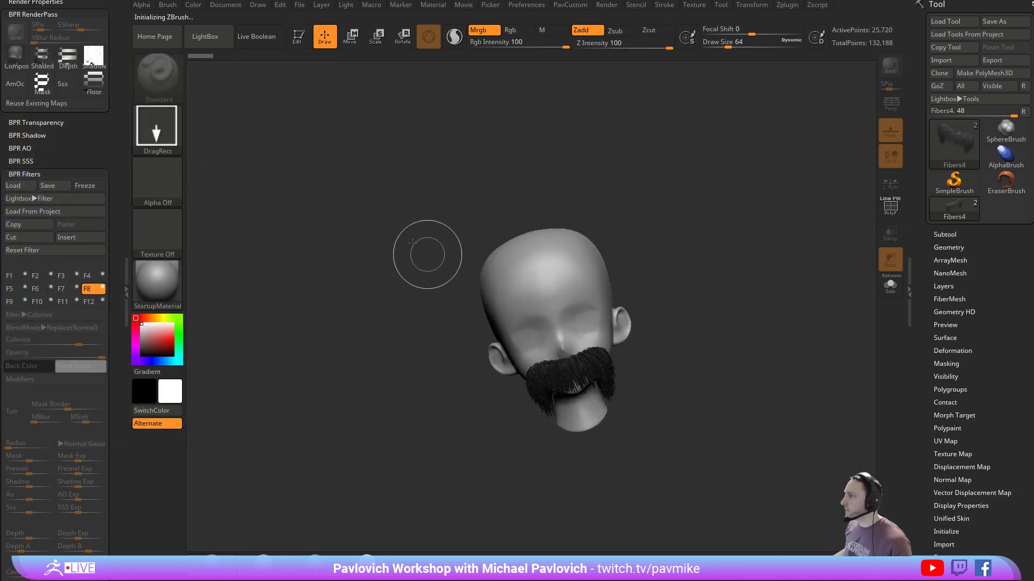
left_click(300, 39)
left_click_drag(750, 242, 721, 286, "shift")
key("f")
left_click_drag(784, 300, 803, 167)
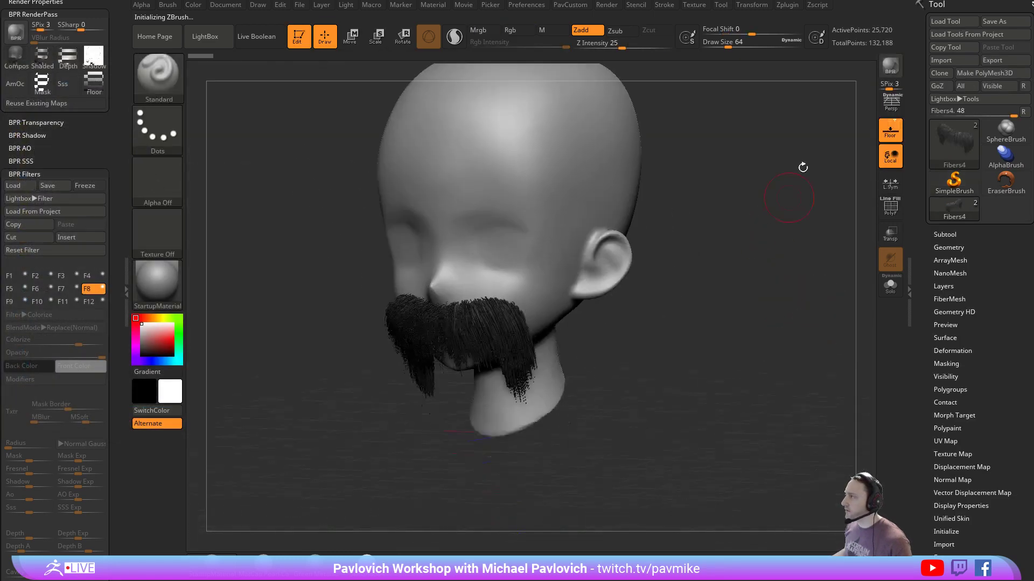
Render the reloaded head and mustache with BPR, and reduce the Draw Size to 25
left_click(890, 65)
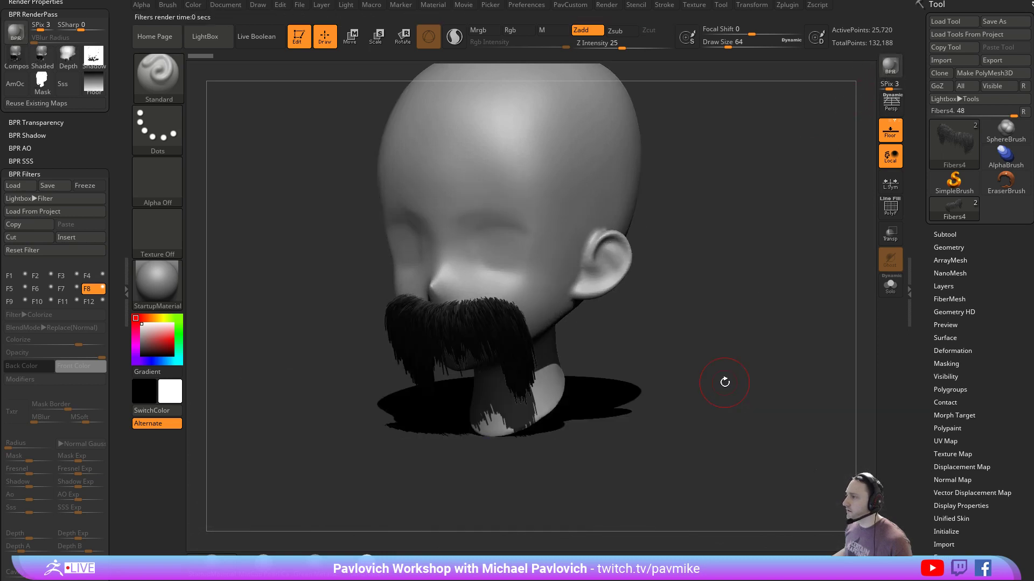
key("s")
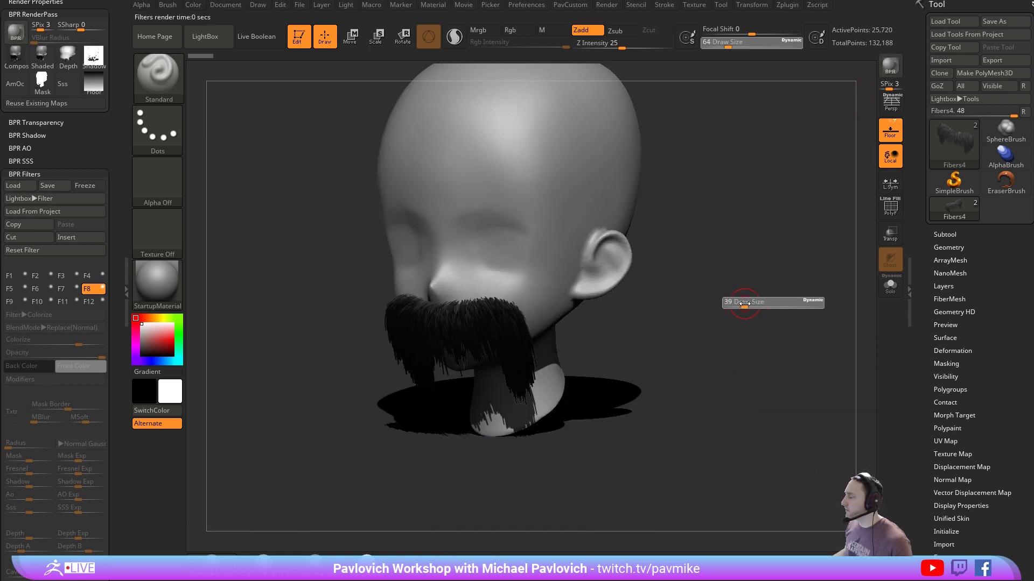
left_click_drag(744, 304, 745, 304)
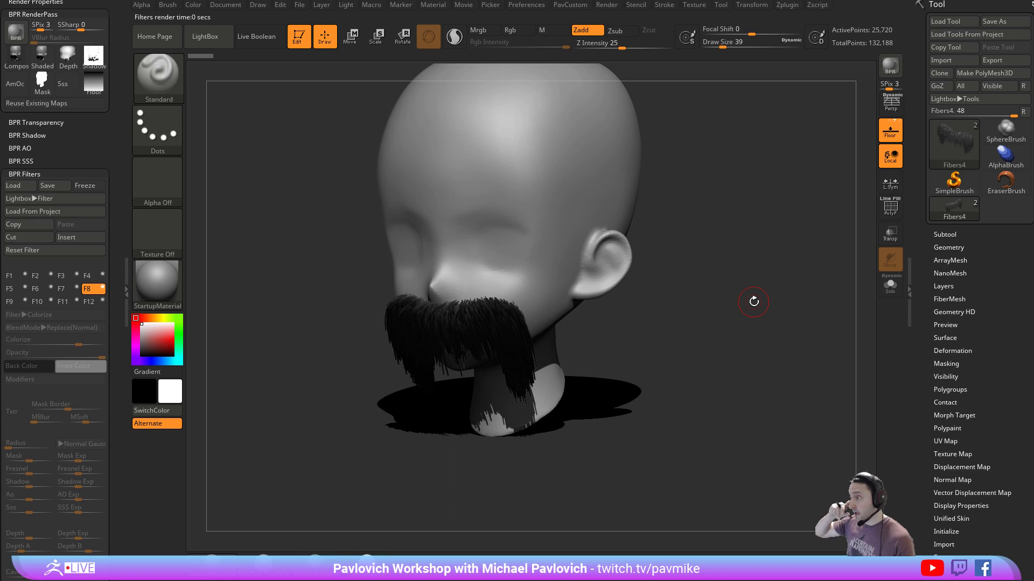
mouse_move(743, 284)
left_mouse_down()
mouse_move(716, 301)
mouse_move(774, 336)
left_mouse_up()
key("s")
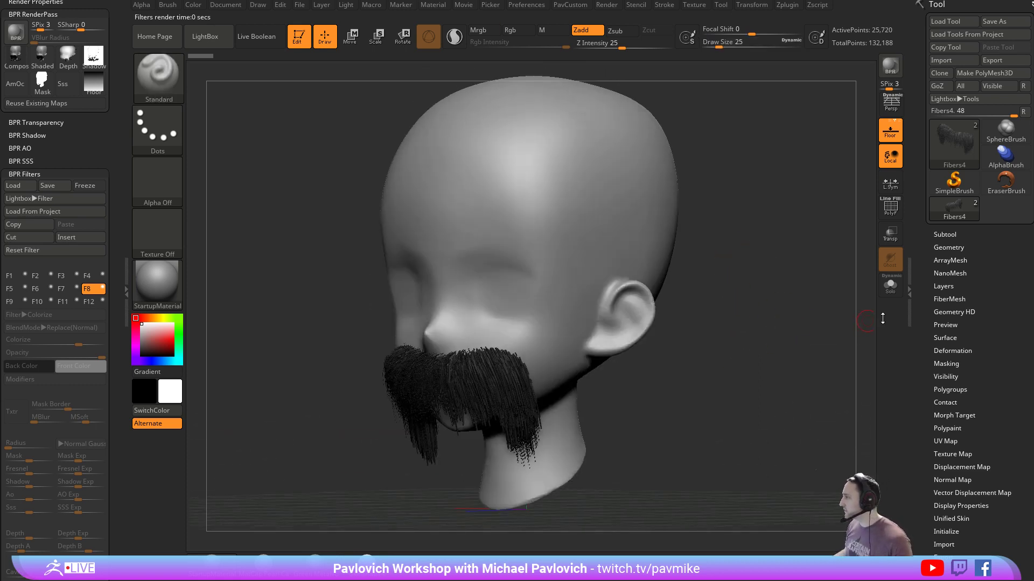
Expand the FiberMesh settings for displacement export, BPR, curve export and preview to examine their options
left_click(948, 300)
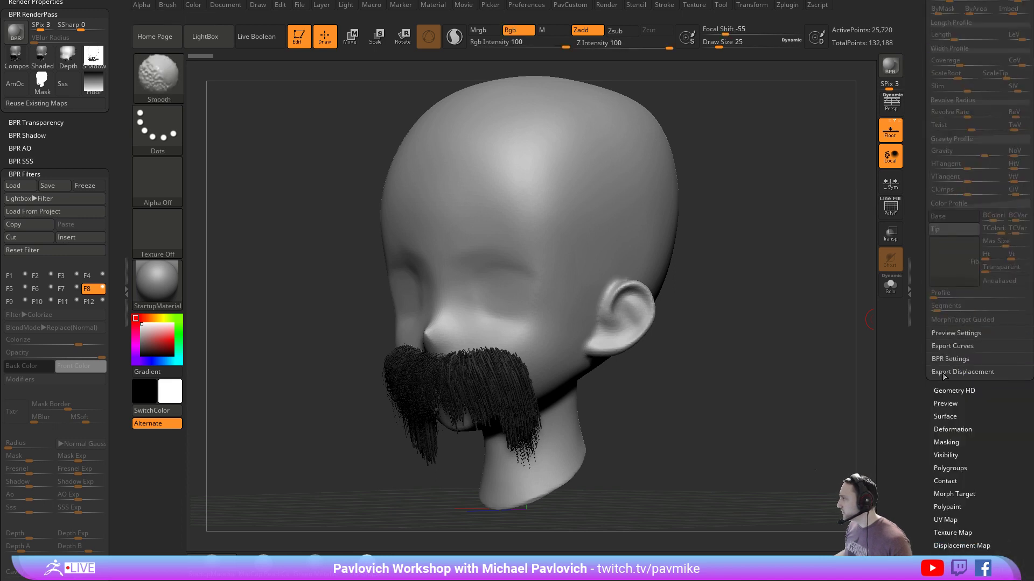
left_click(943, 372)
left_click(949, 357)
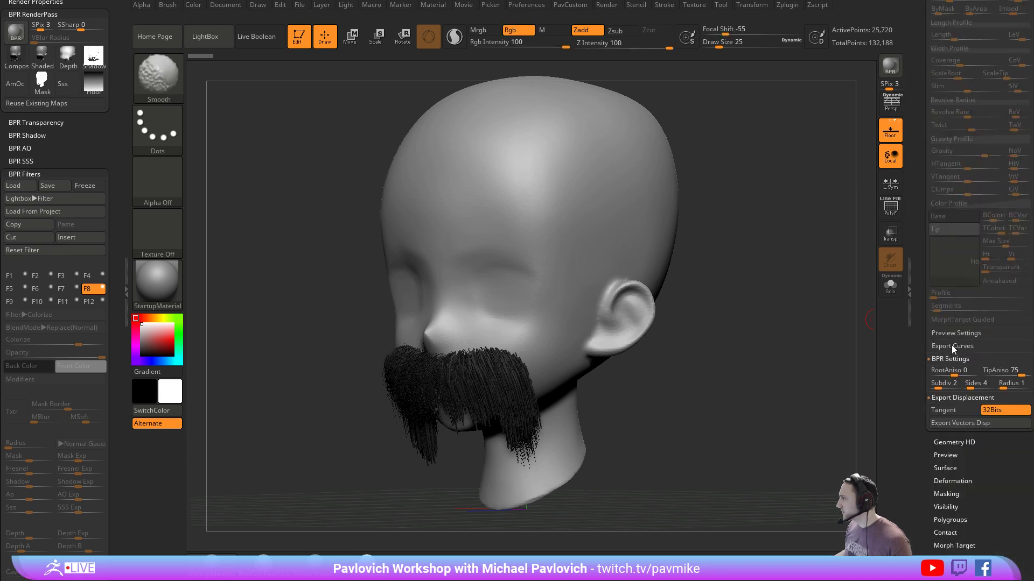
left_click(951, 346)
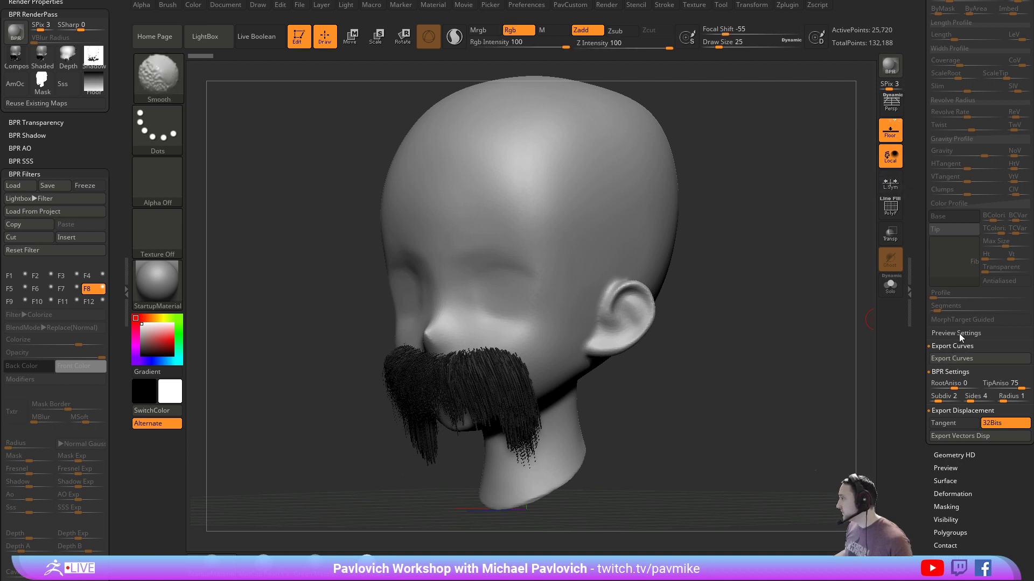
left_click(934, 334)
Set the Draw Size to 18 and return to the Tool palette's file commands
left_click_drag(915, 303, 921, 379)
right_click_drag(824, 325, 815, 346, "ctrl")
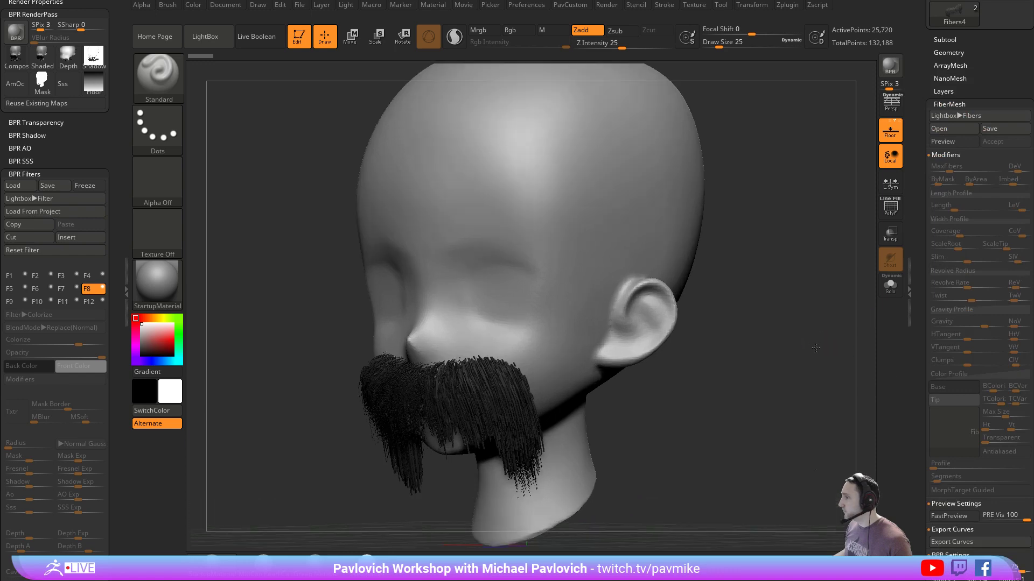
key("s")
left_click(815, 344)
left_click_drag(918, 283, 918, 479)
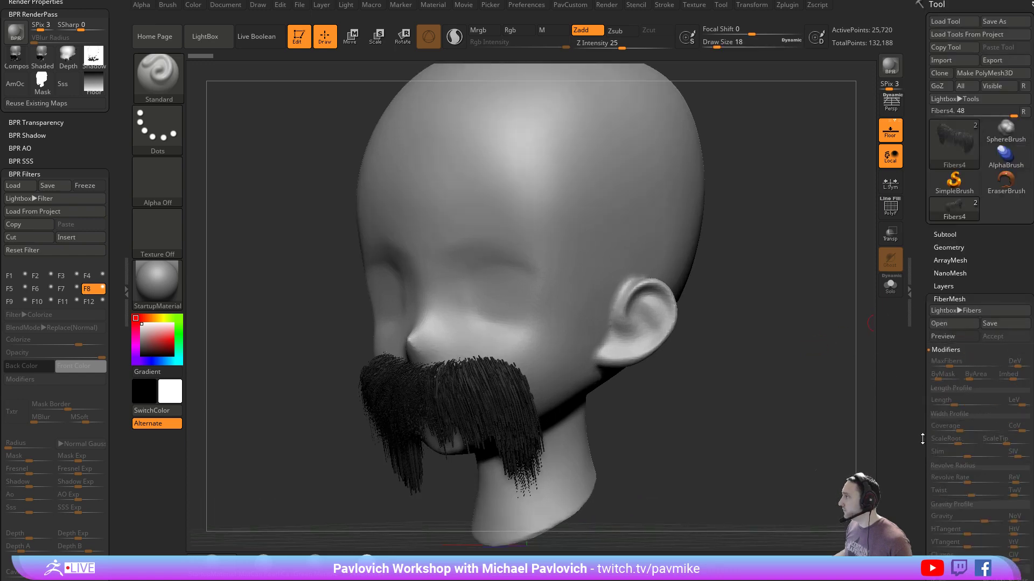
Export the mustache fibers to the Desktop as an OBJ file named teststache
left_click(993, 59)
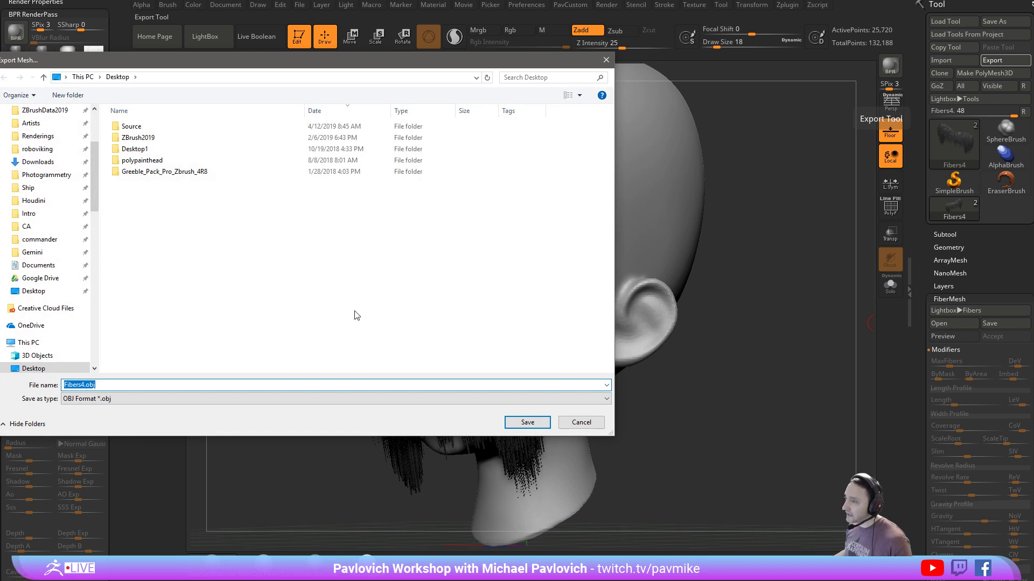
type("te")
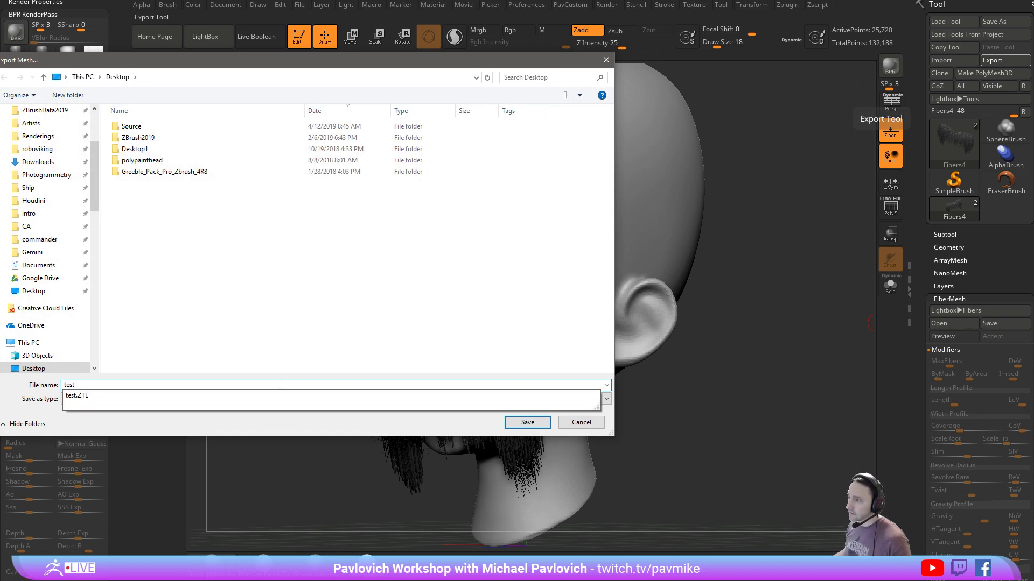
type("st")
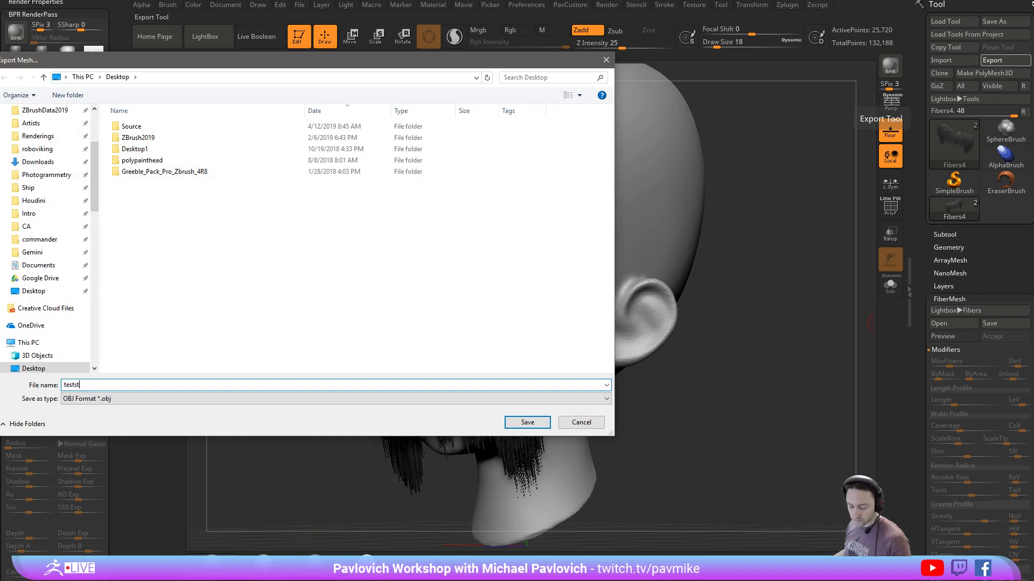
type("ache")
left_click(527, 423)
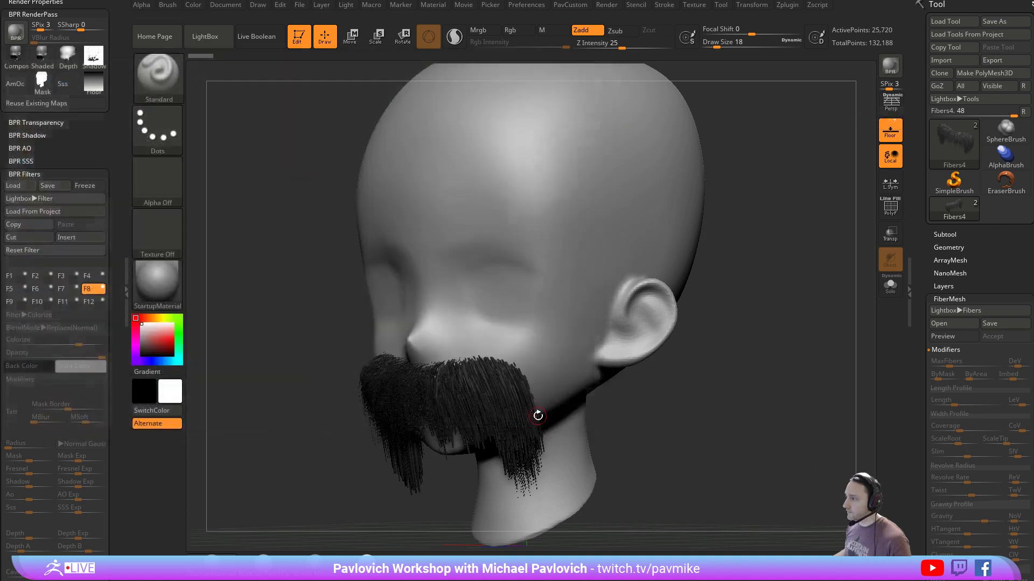
Expand the Subtool list and render the head and mustache with BPR
left_click(940, 234)
mouse_move(921, 251)
left_mouse_down()
mouse_move(922, 192)
mouse_move(922, 245)
left_mouse_up()
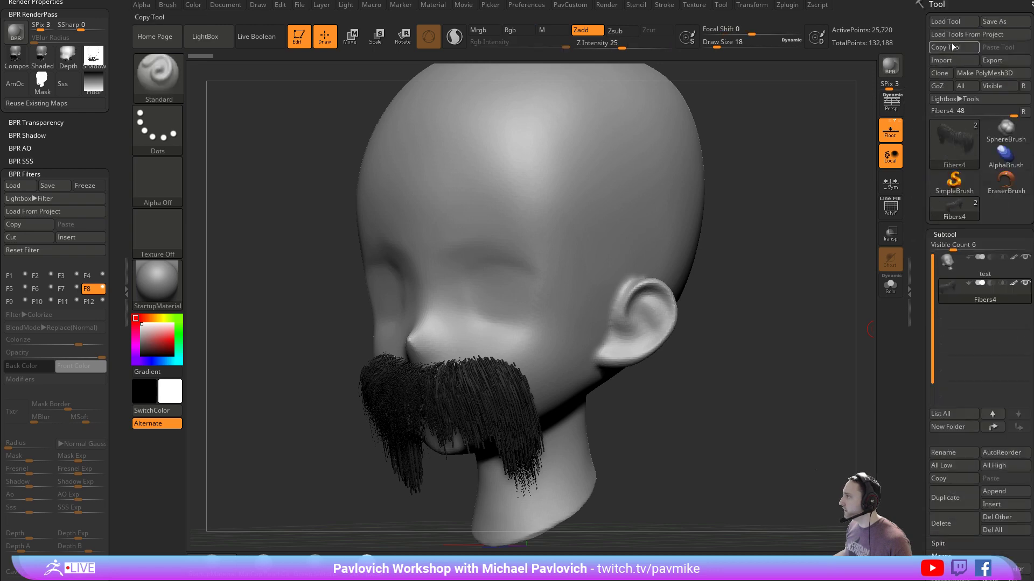
left_click(890, 63)
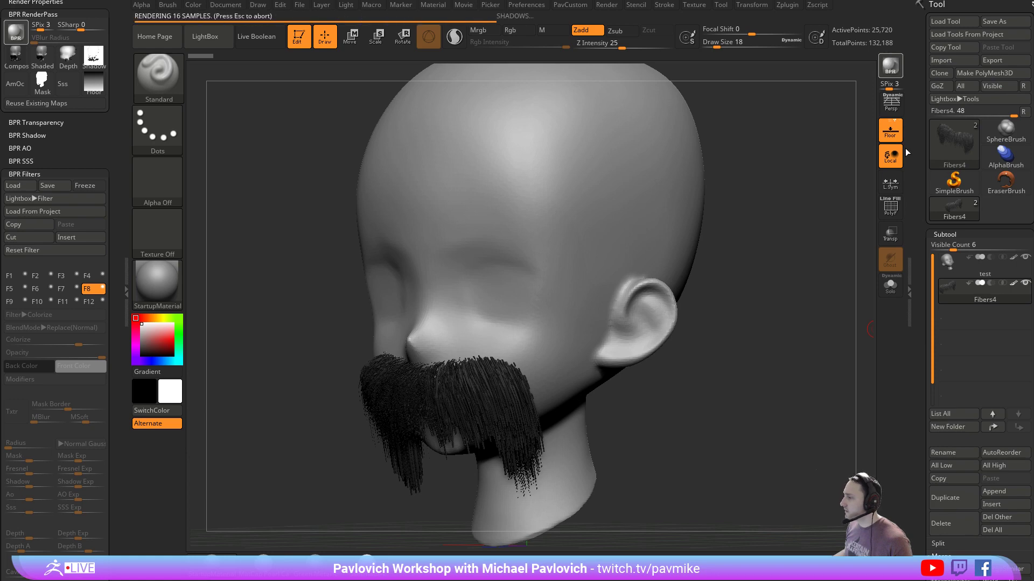
scroll(920, 288, "down", 7)
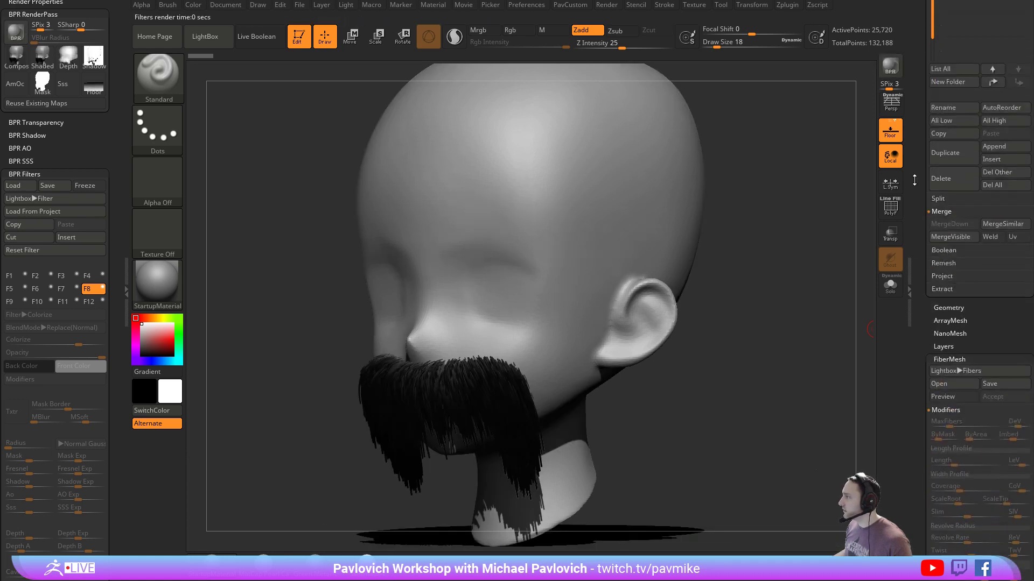
Convert the mustache's BPR fibers to real geometry
scroll(922, 299, "down", 1)
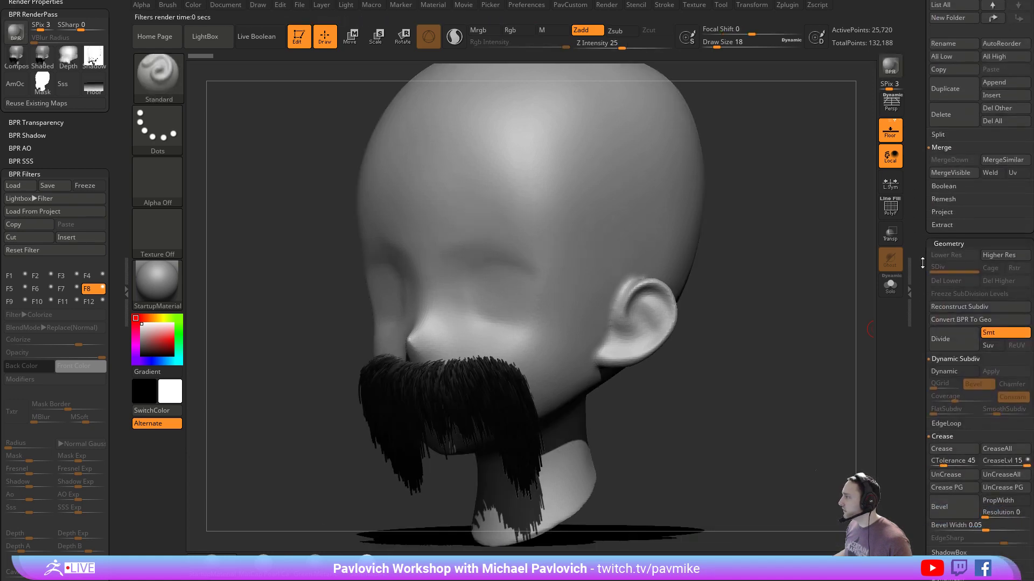
left_click(946, 318)
left_click_drag(926, 291, 930, 366)
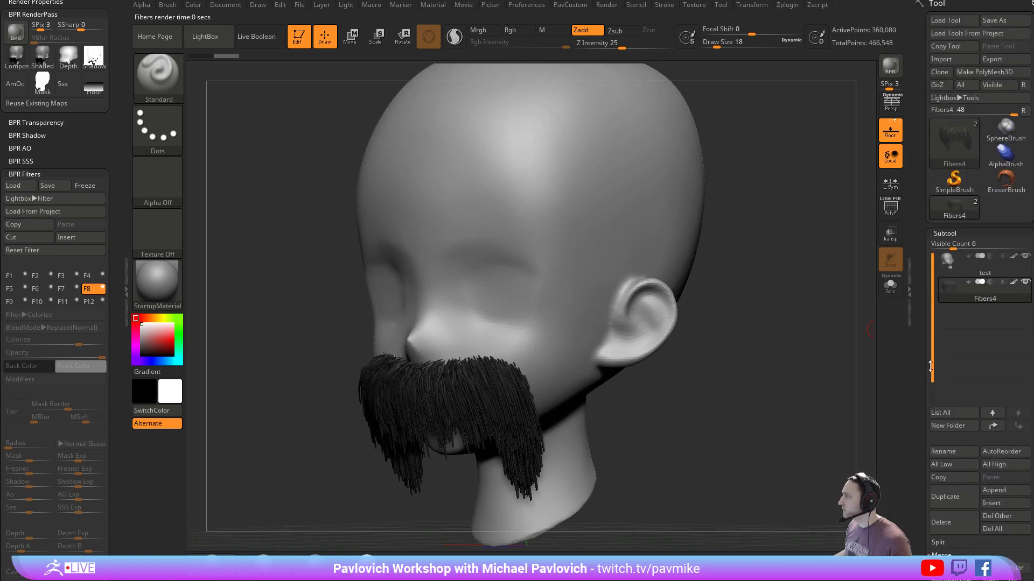
Try a GroomHairToss stroke on the converted mustache at a Draw Size of 101, and undo it
left_click_drag(725, 284, 748, 267)
key("s")
left_click_drag(511, 389, 530, 389)
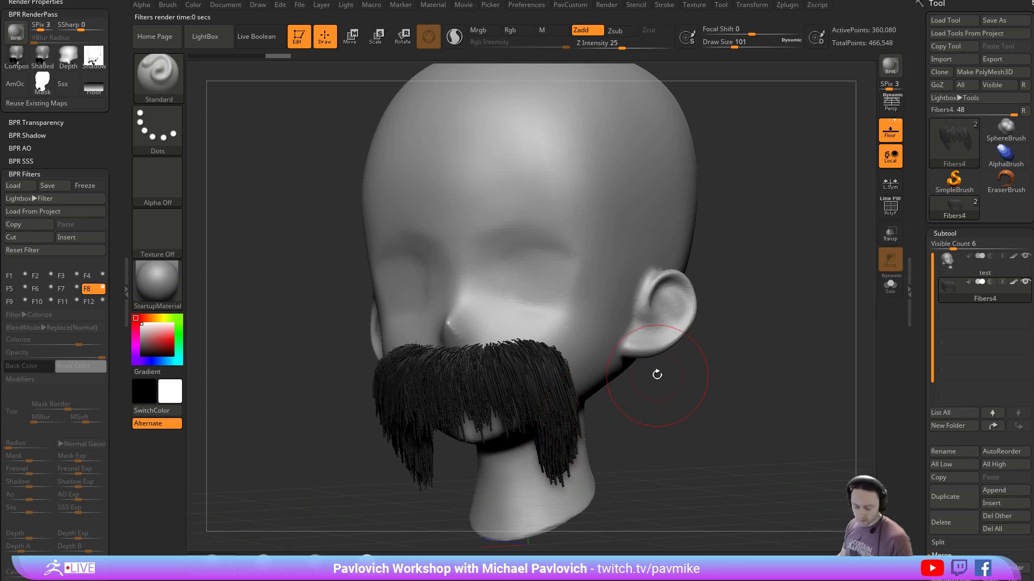
key("b")
key("g")
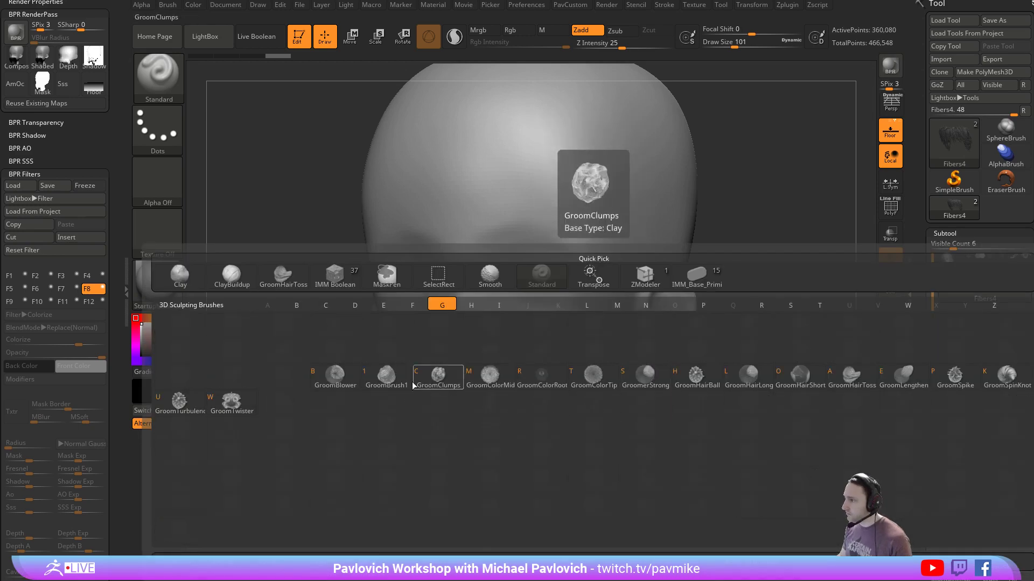
left_click(859, 380)
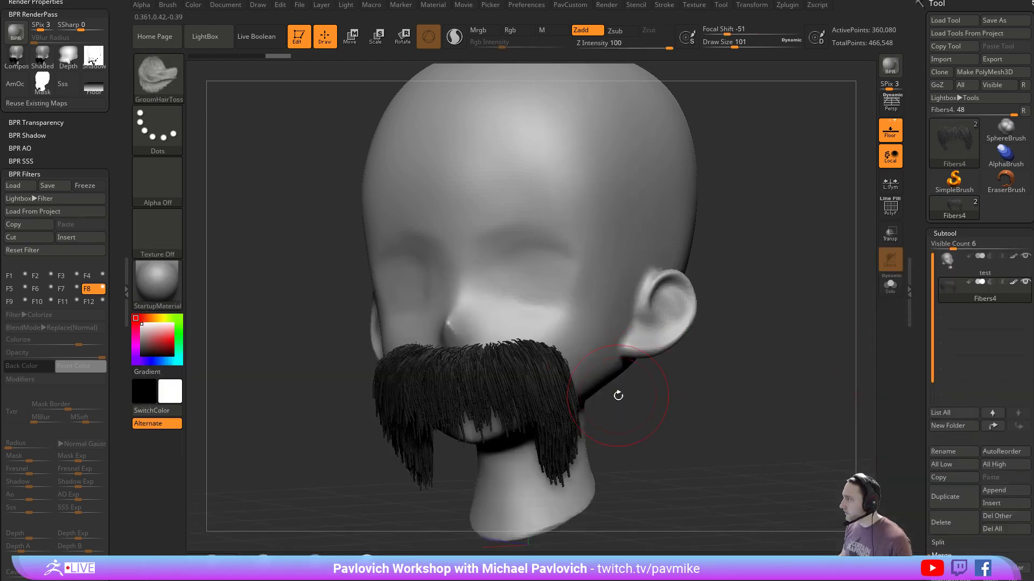
mouse_move(538, 371)
left_mouse_down()
mouse_move(543, 395)
mouse_move(511, 404)
left_mouse_up()
key("ctrl+z")
Stroke the mustache strands with the Inflat brush at a small size, and set the Draw Size to 14
key("s")
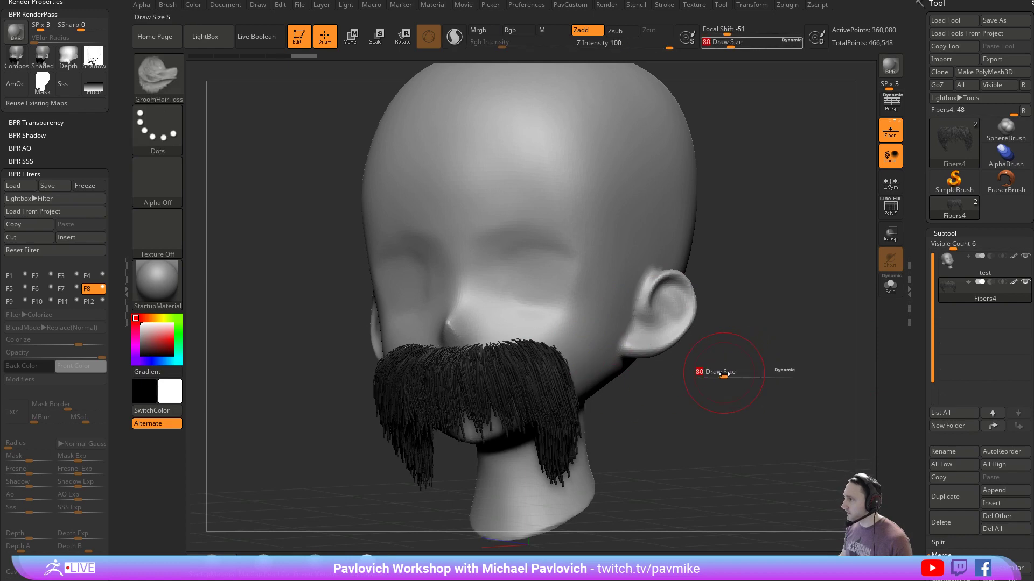
left_click_drag(739, 375, 710, 376)
mouse_move(712, 378)
left_mouse_down("shift")
mouse_move(758, 382)
mouse_move(762, 404)
left_mouse_up("shift")
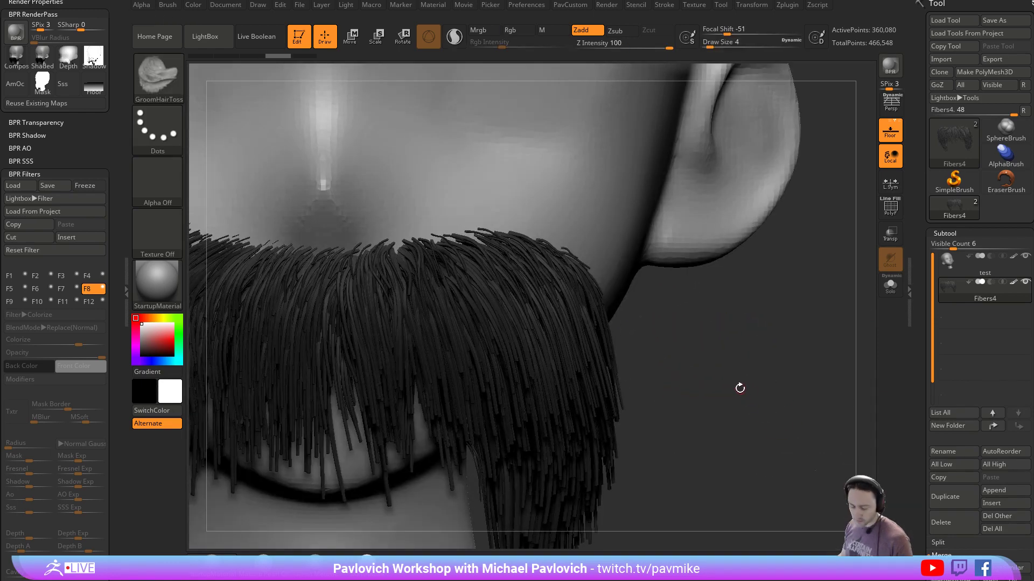
key("b")
key("i")
key("n")
key("s")
mouse_move(487, 352)
left_mouse_down()
mouse_move(509, 353)
mouse_move(512, 339)
mouse_move(371, 299)
mouse_move(506, 329)
mouse_move(570, 377)
left_mouse_up()
left_click_drag(770, 377, 716, 372)
mouse_move(716, 371)
left_mouse_down("alt")
mouse_move(732, 375)
mouse_move(456, 308)
left_mouse_up("alt")
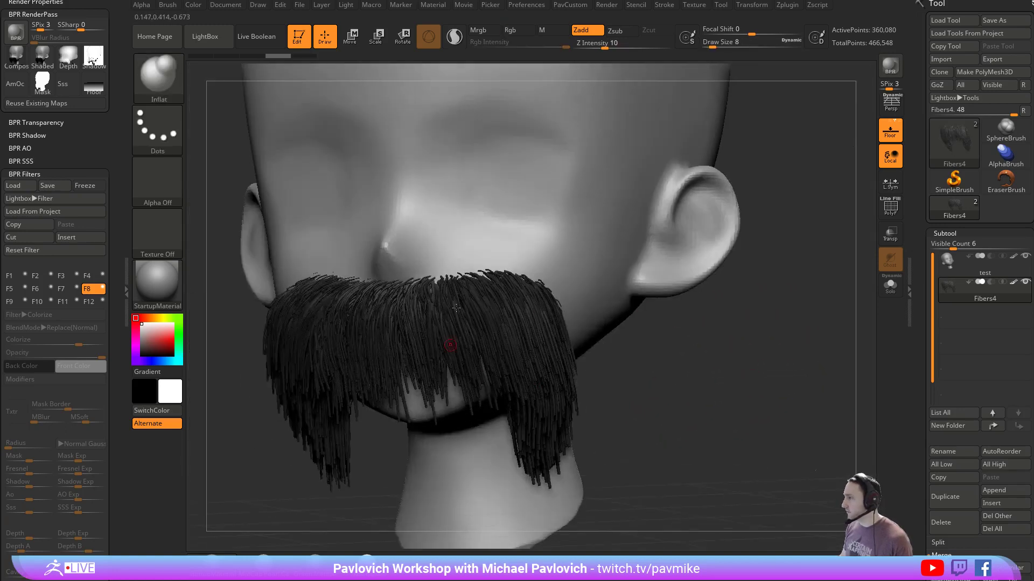
key("s")
left_click_drag(692, 383, 696, 383)
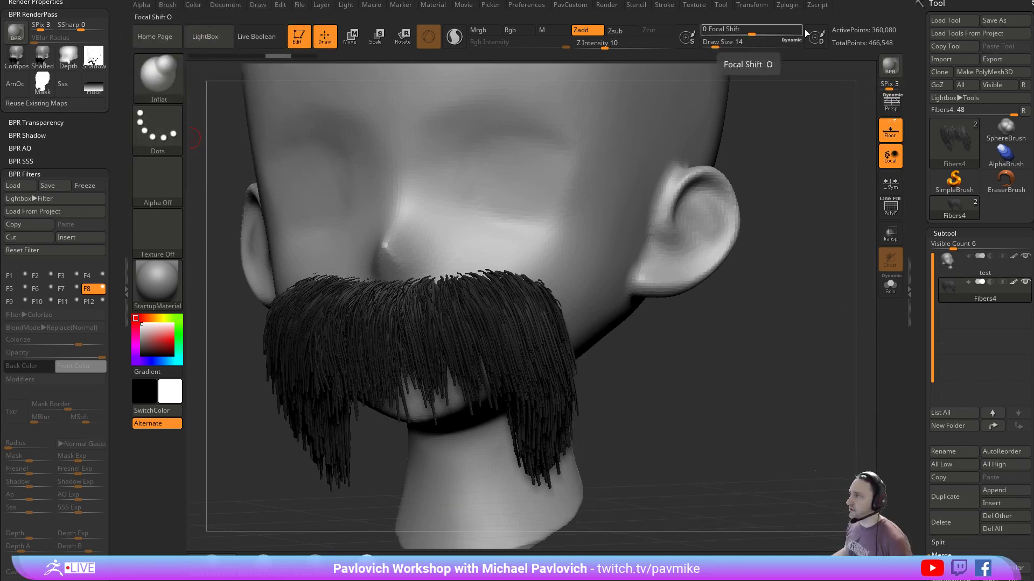
Look through the plugin list and examine the FBX ExportImport options
left_click(791, 6)
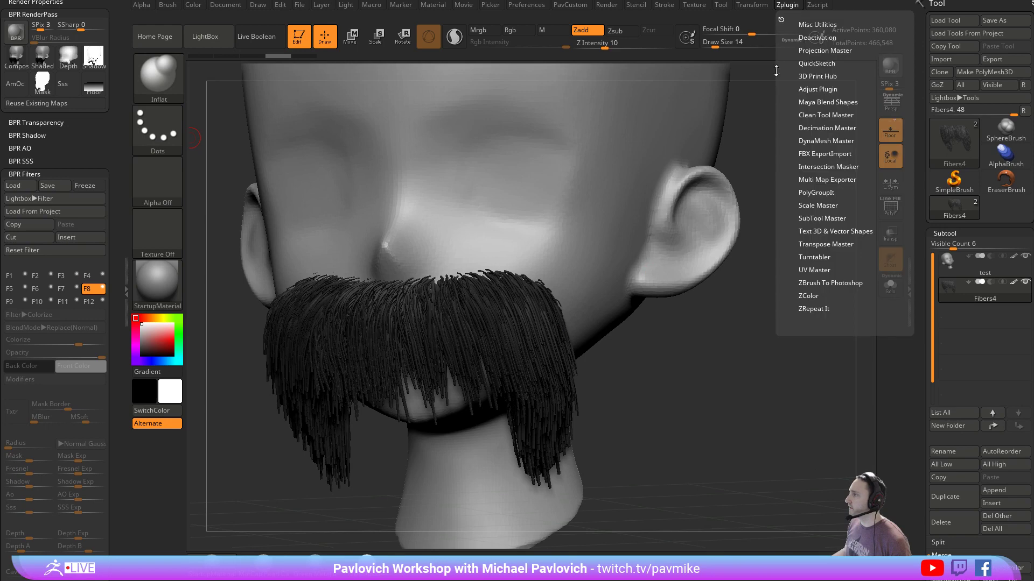
left_click(815, 158)
left_click(822, 235)
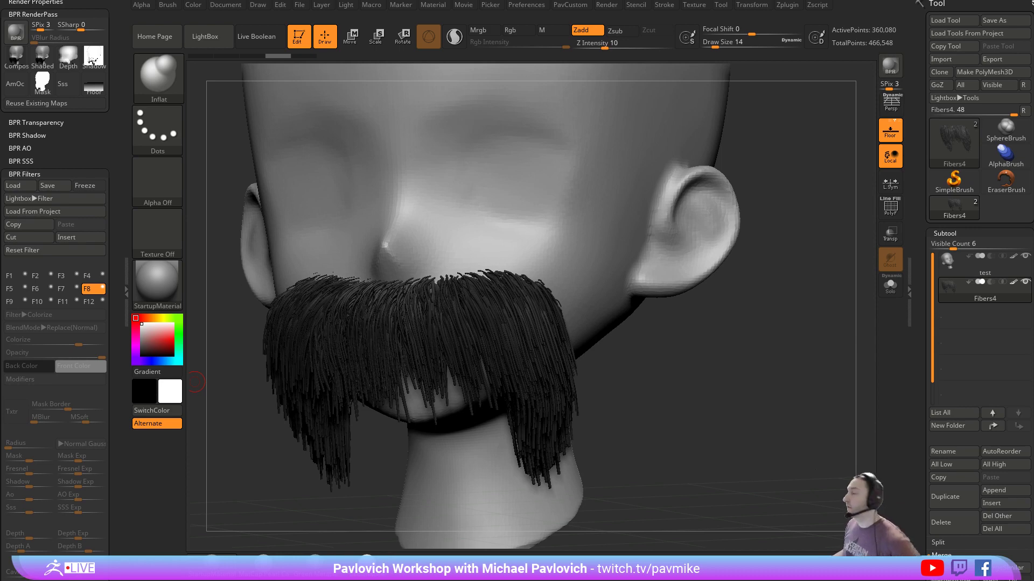
left_click(951, 22)
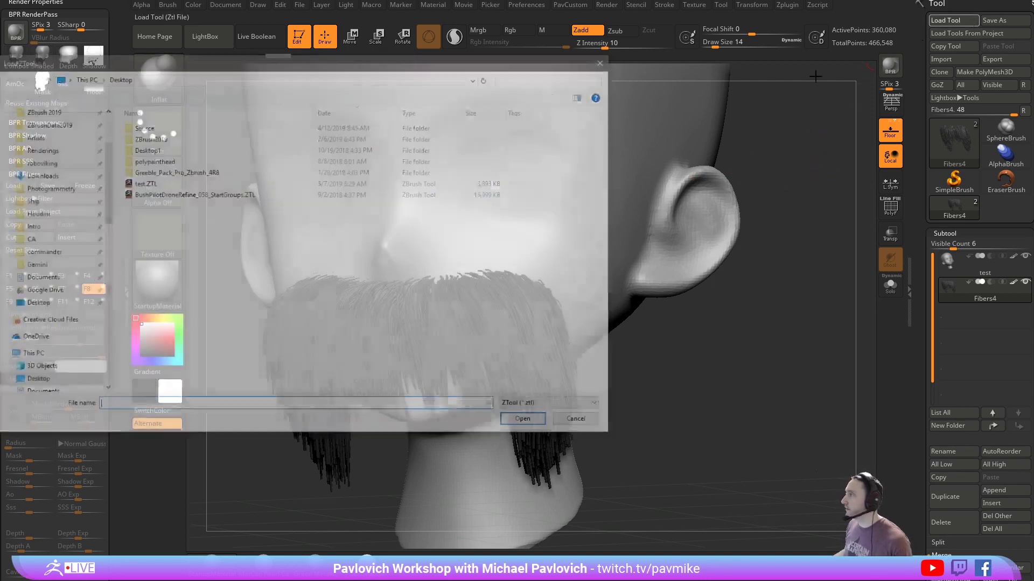
scroll(57, 192, "up", 3)
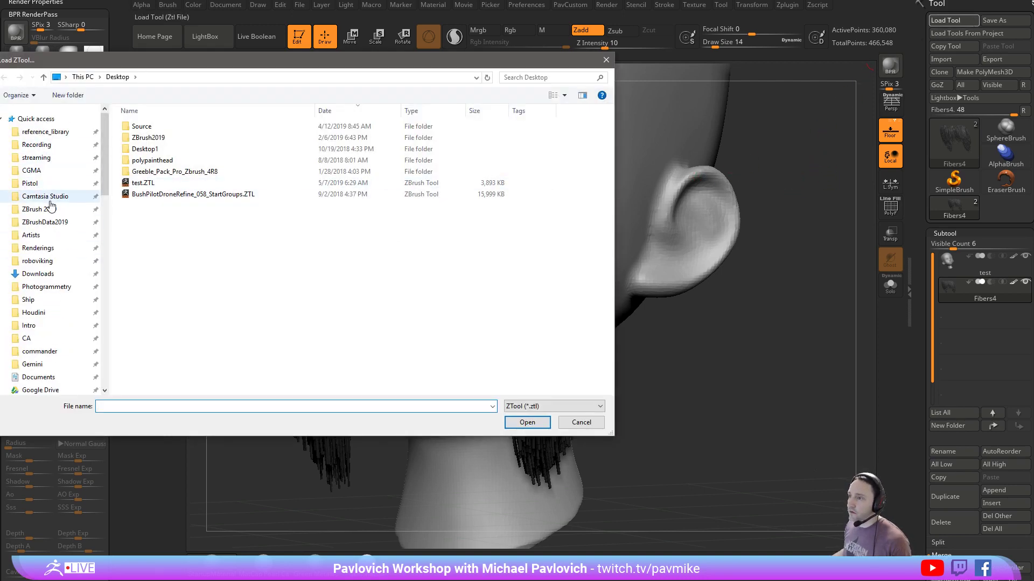
key("Escape")
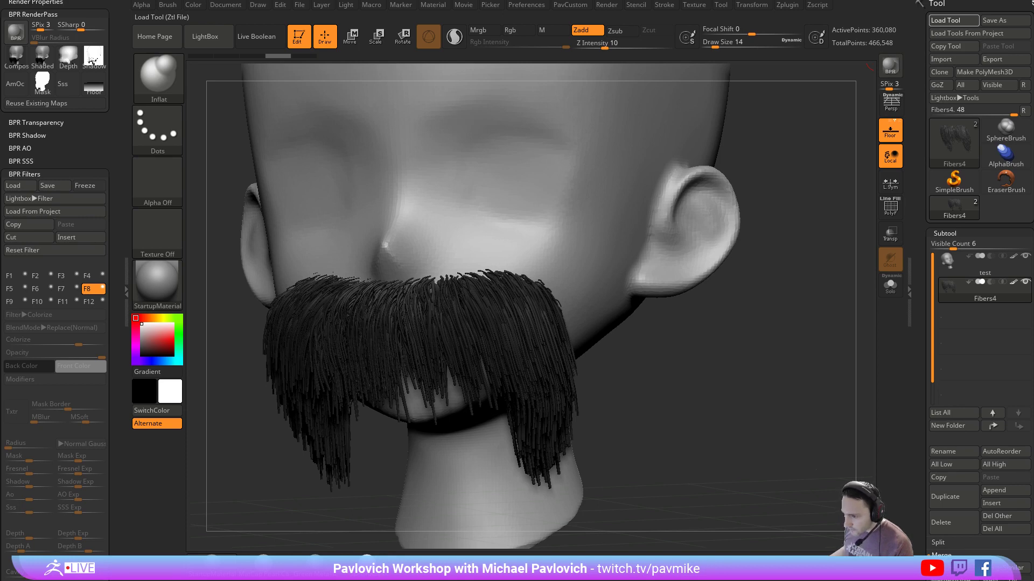
Load the tool BushPilotDroneRefine_058_StartGroups.ZTL from the BushPilotDrone HighRes folder
left_click(953, 20)
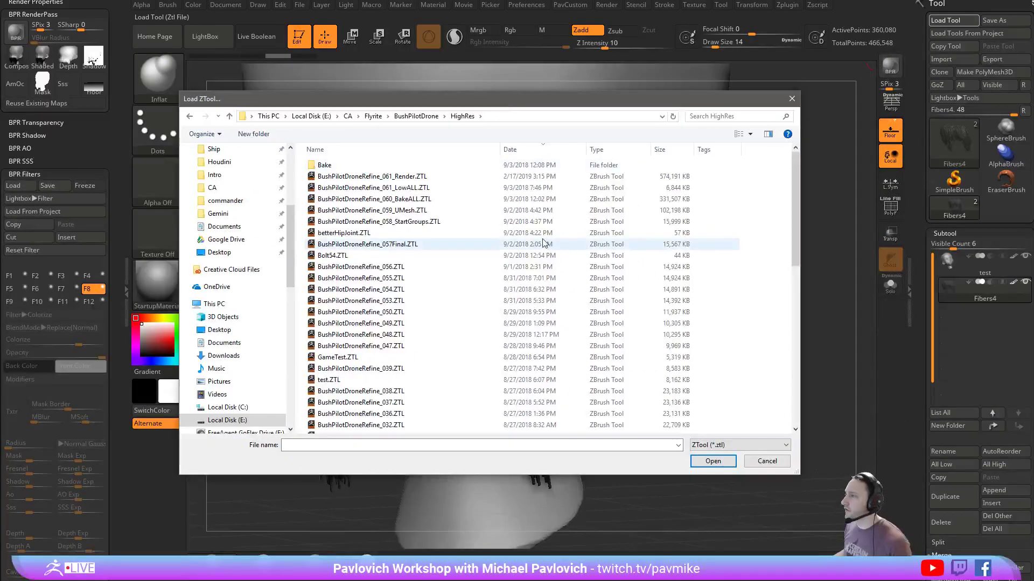
left_click(450, 188)
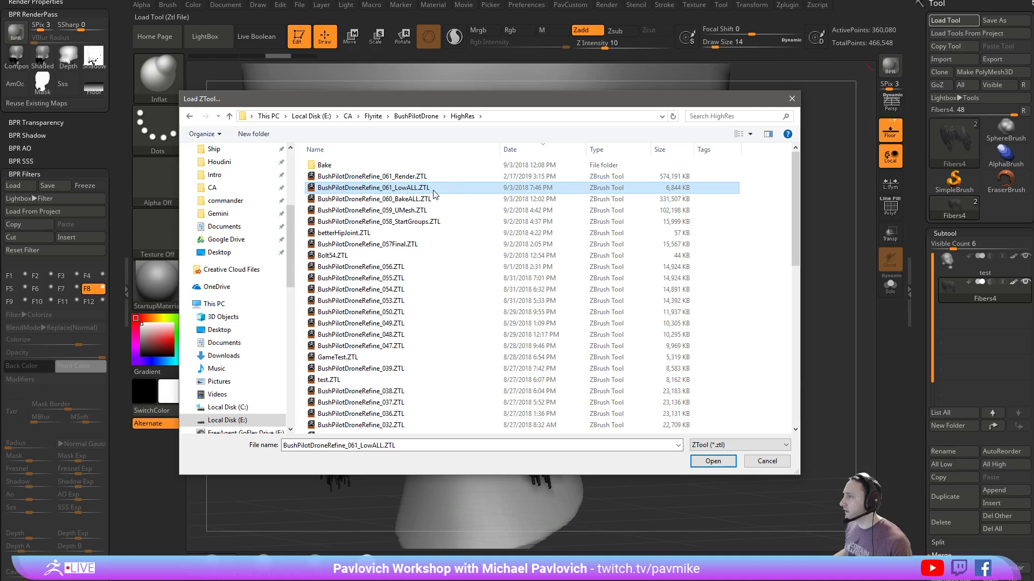
left_click(447, 200)
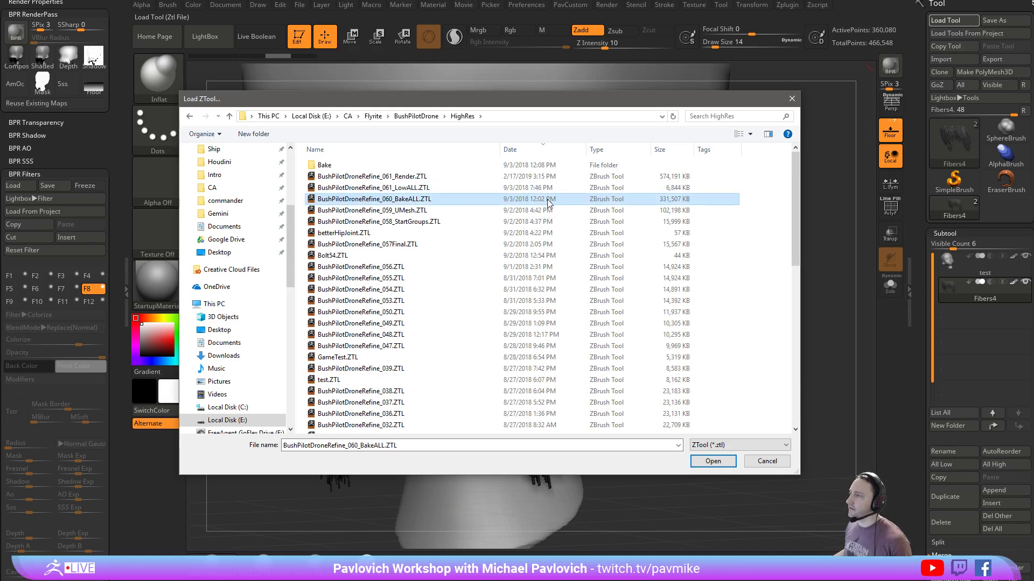
left_click(439, 210)
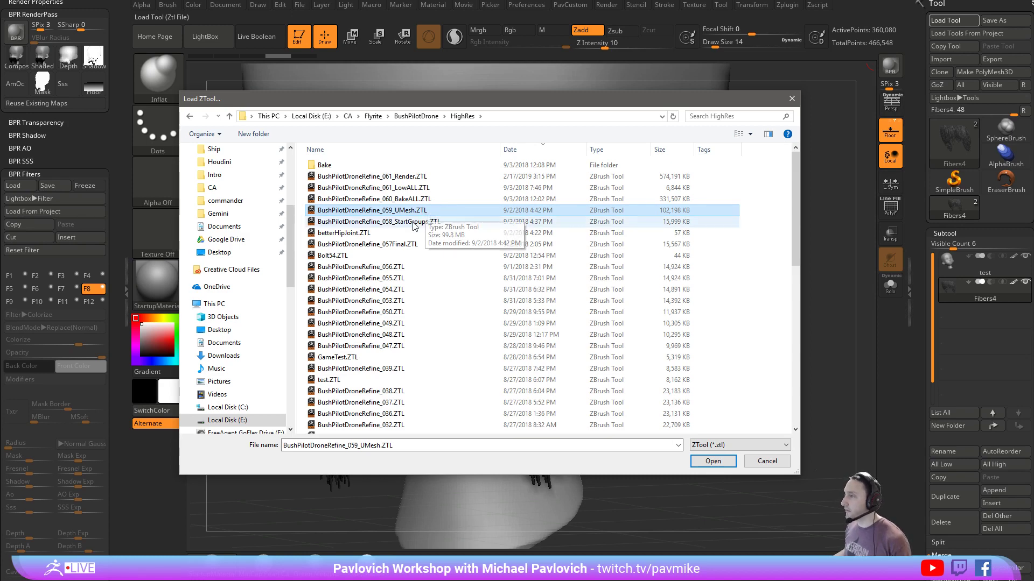
left_click(442, 222)
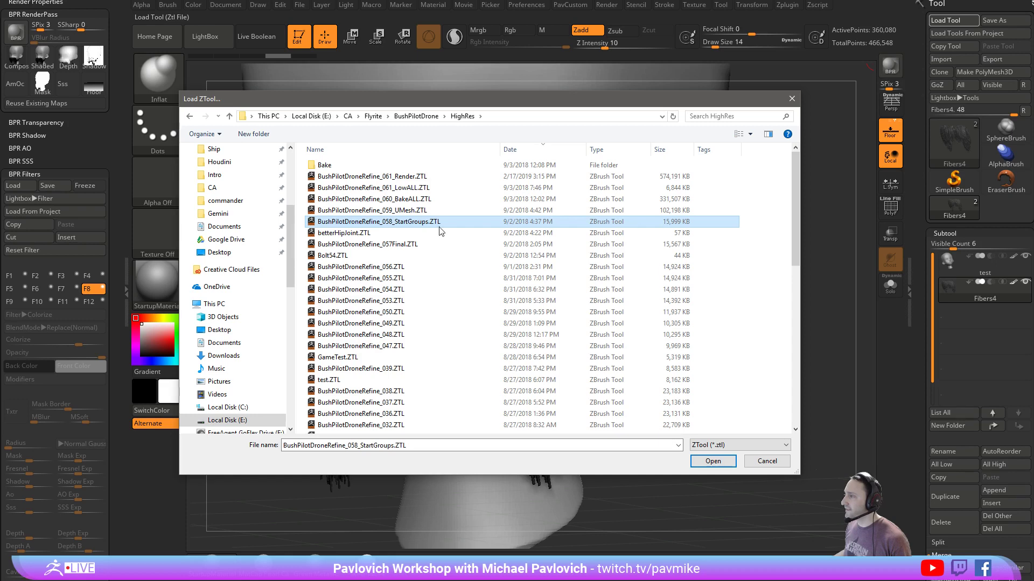
double_click(400, 226)
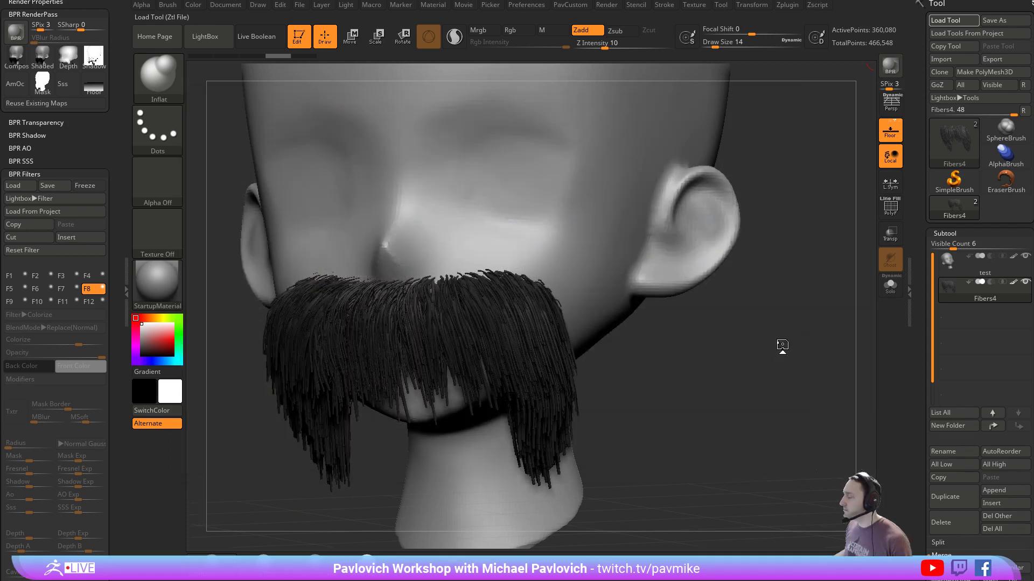
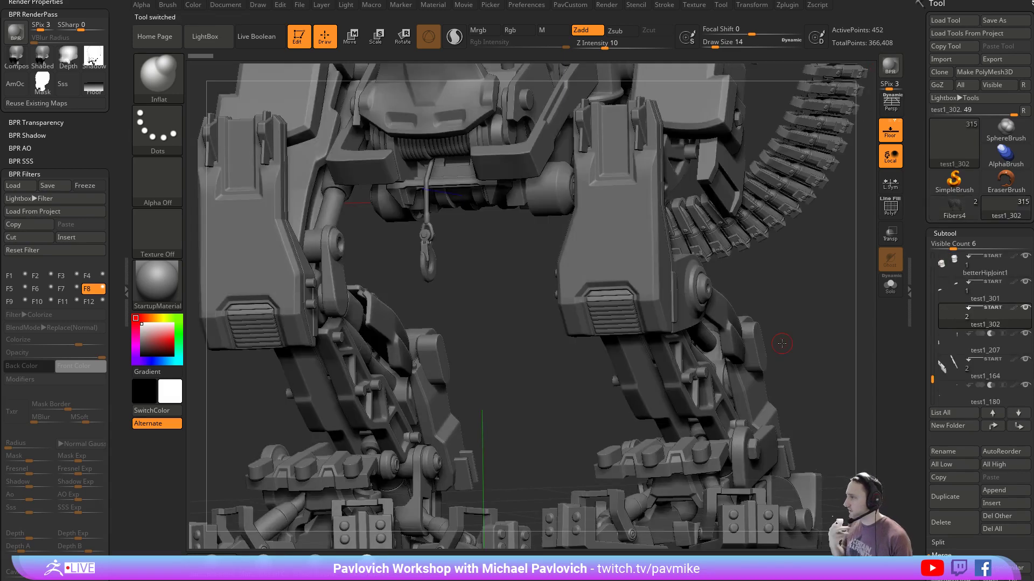
Set the Draw Size to 20 and examine the mech's torso, guns and legs with subdivided geometry
key("s")
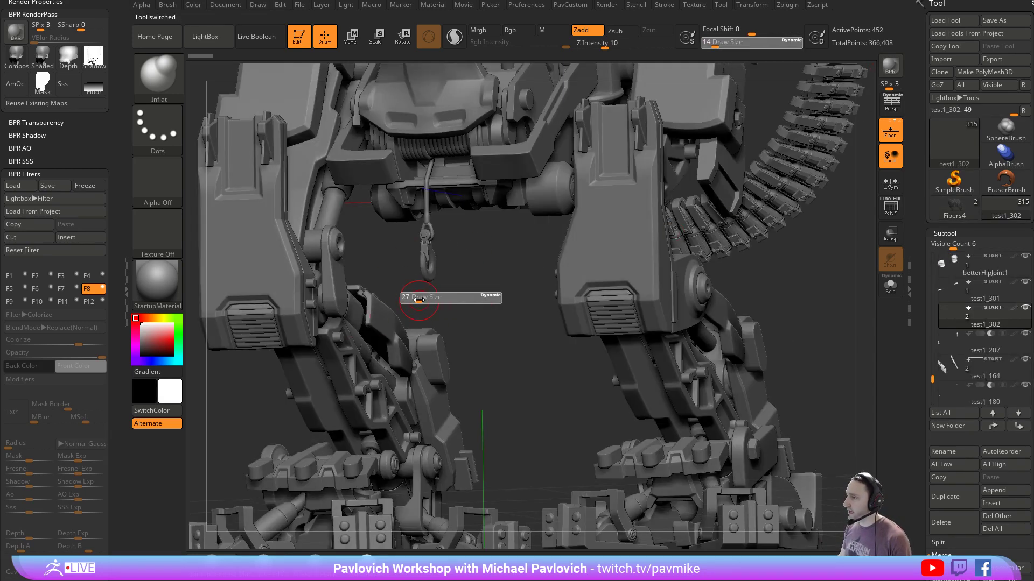
key("s")
left_click(470, 296)
key("ctrl+d")
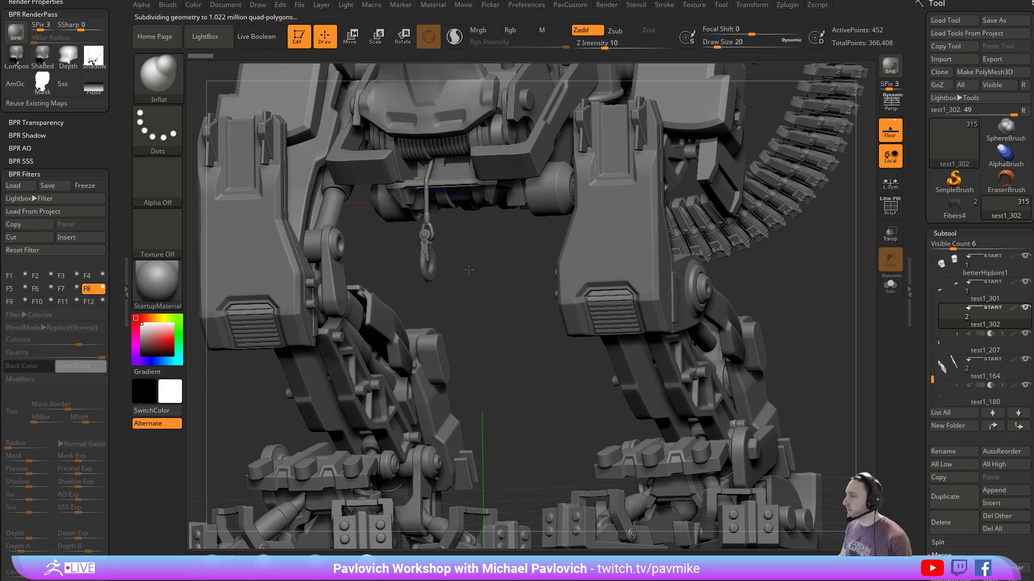
key("f")
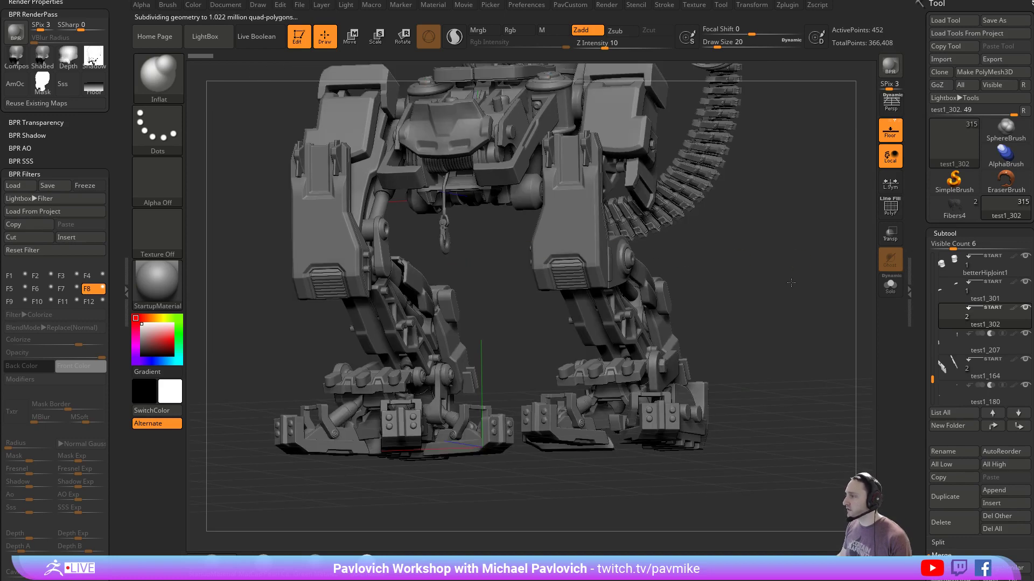
left_click_drag(798, 339, 802, 323, "alt")
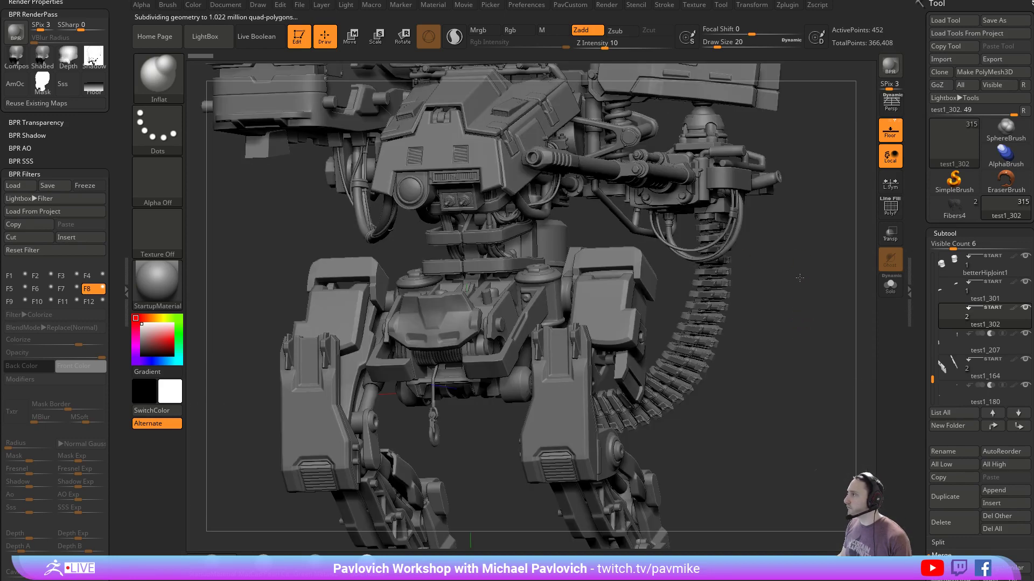
left_click_drag(800, 277, 866, 179)
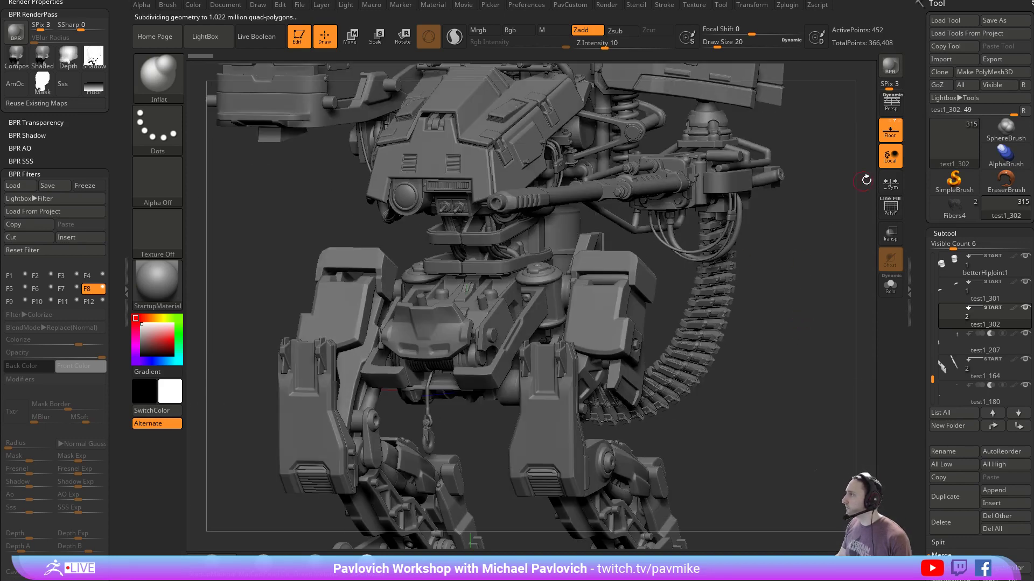
Show polyframes, select the cockpit's side armor panel test1_164 and isolate it in Solo mode
left_click(890, 207)
left_click(516, 183, "alt")
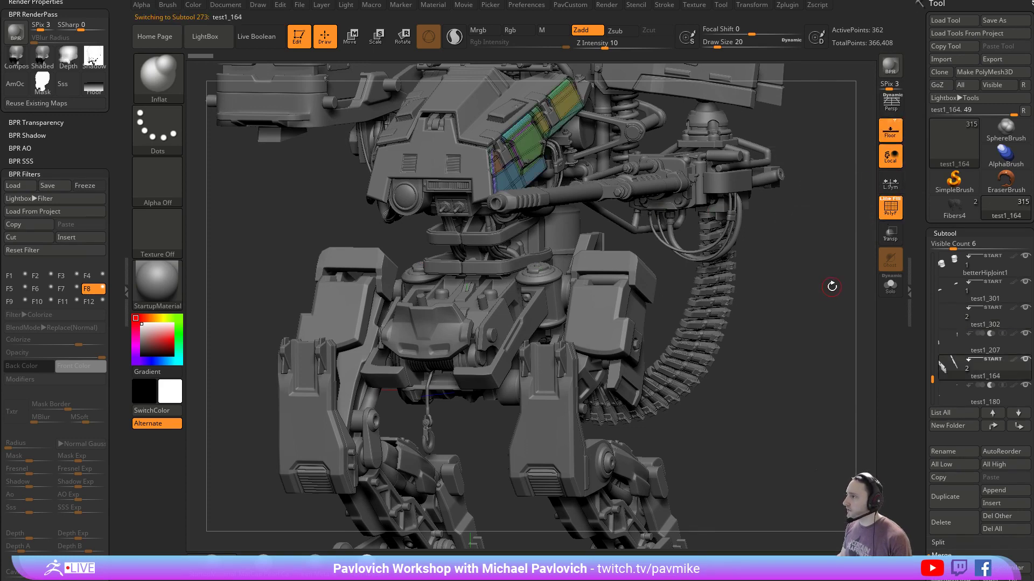
left_click(890, 286)
Turn off the armor panel's Dynamic Subdiv preview and set the Draw Size to 3 for a close look at its polygroups
mouse_move(795, 287)
left_mouse_down("alt")
mouse_move(727, 191)
mouse_move(748, 356)
mouse_move(797, 392)
left_mouse_up("alt")
key("shift+d")
type("s3")
key("Return")
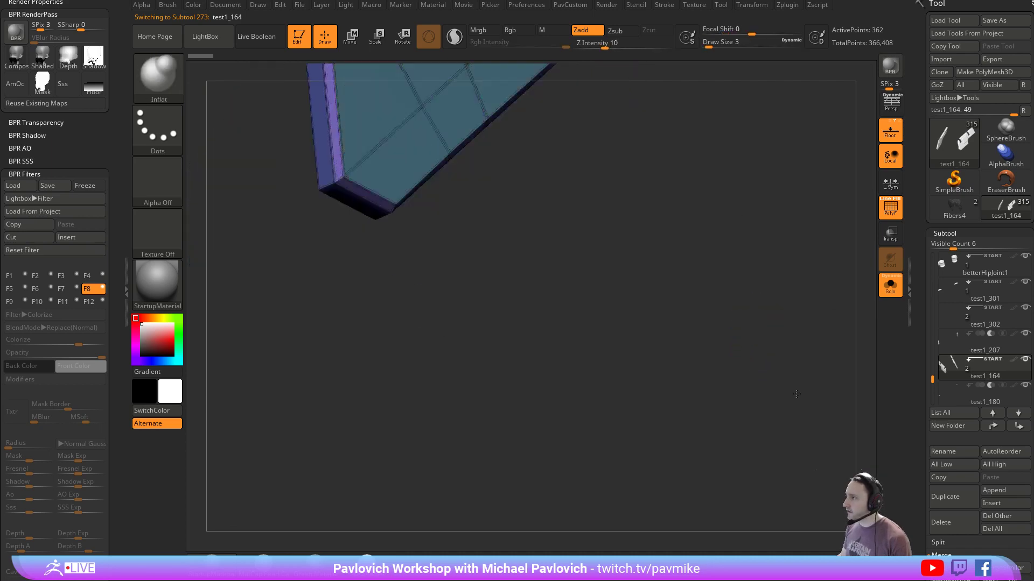
left_click_drag(766, 238, 738, 482, "alt")
left_click_drag(754, 280, 784, 360, "alt")
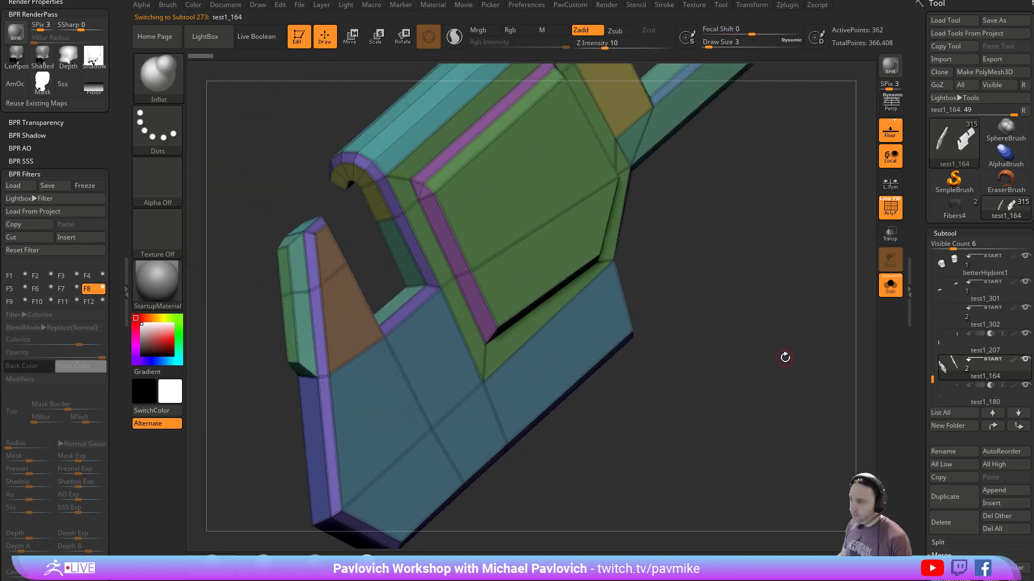
Compare the armor panel with and without polyframes, and turn Solo off to show the surrounding mech parts
key("shift+f")
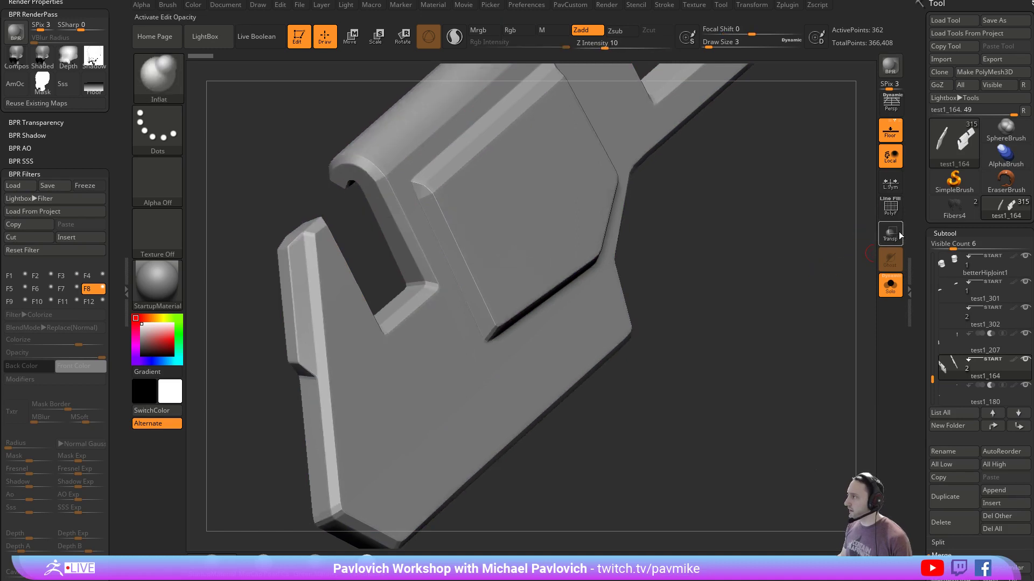
left_click(895, 214)
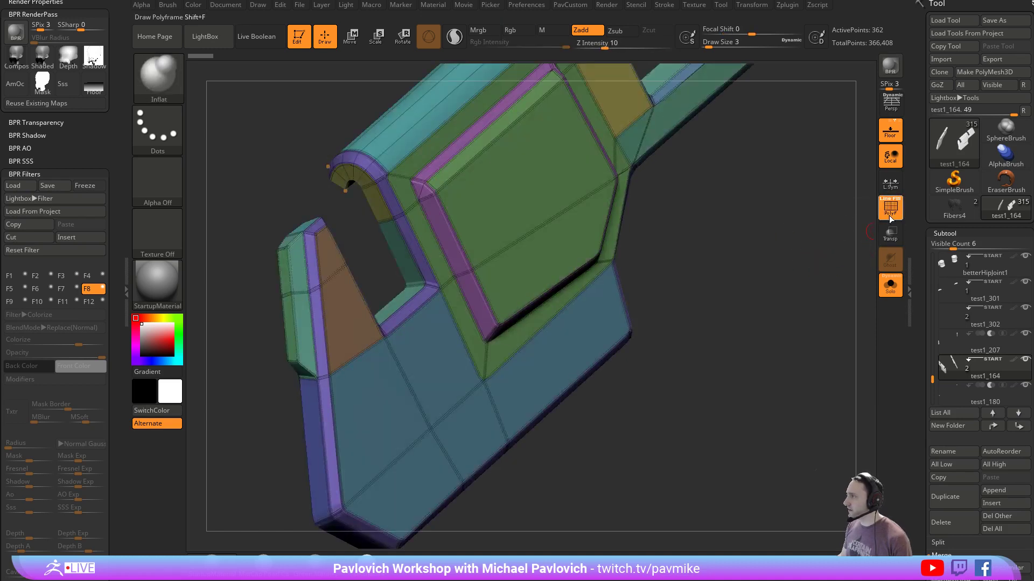
left_click(892, 286)
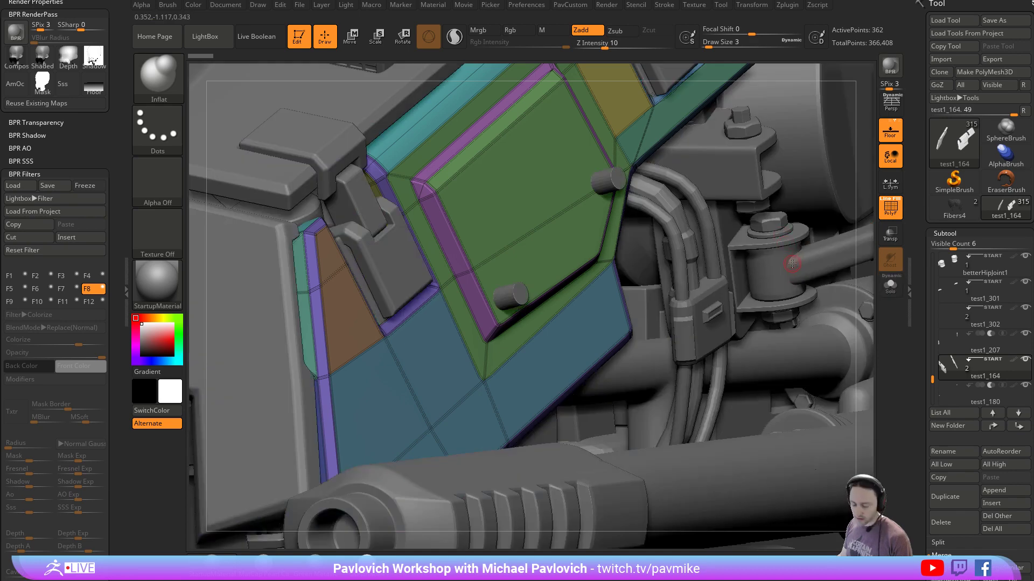
Frame the whole mech, enable Live Boolean display and set the Draw Size to 22
key("f")
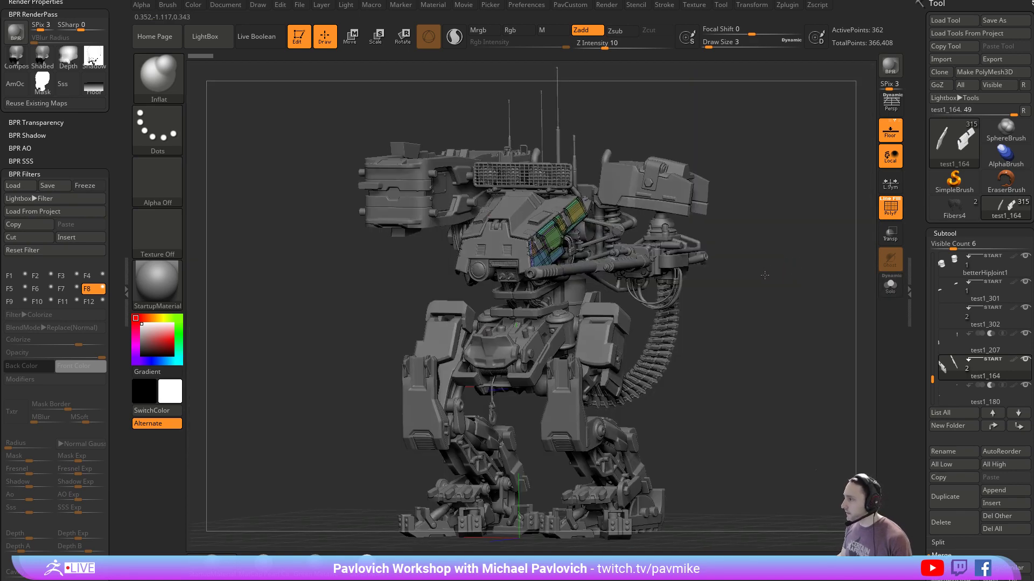
left_click_drag(765, 275, 826, 274)
left_click(269, 41)
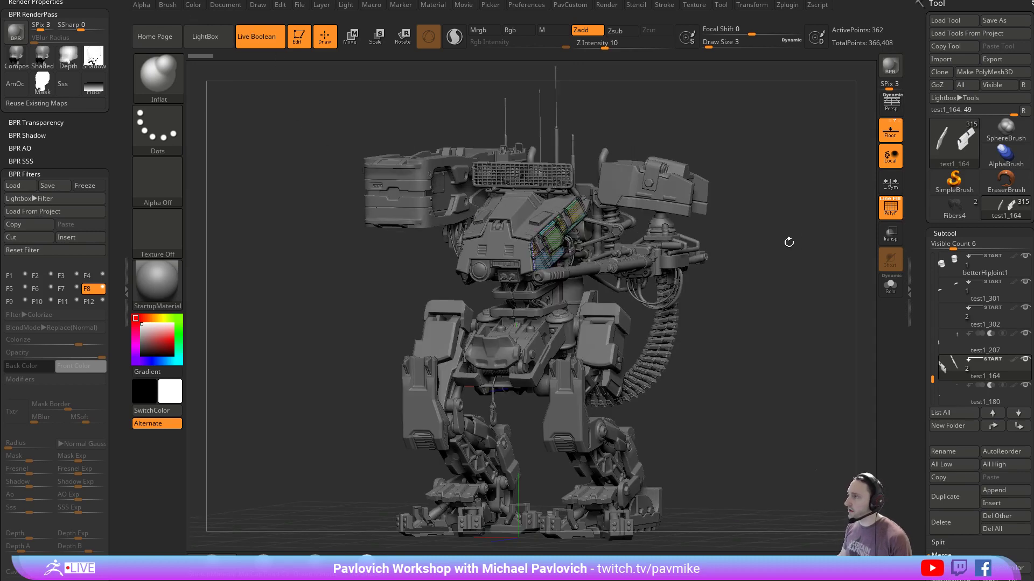
key("s")
left_click(794, 252)
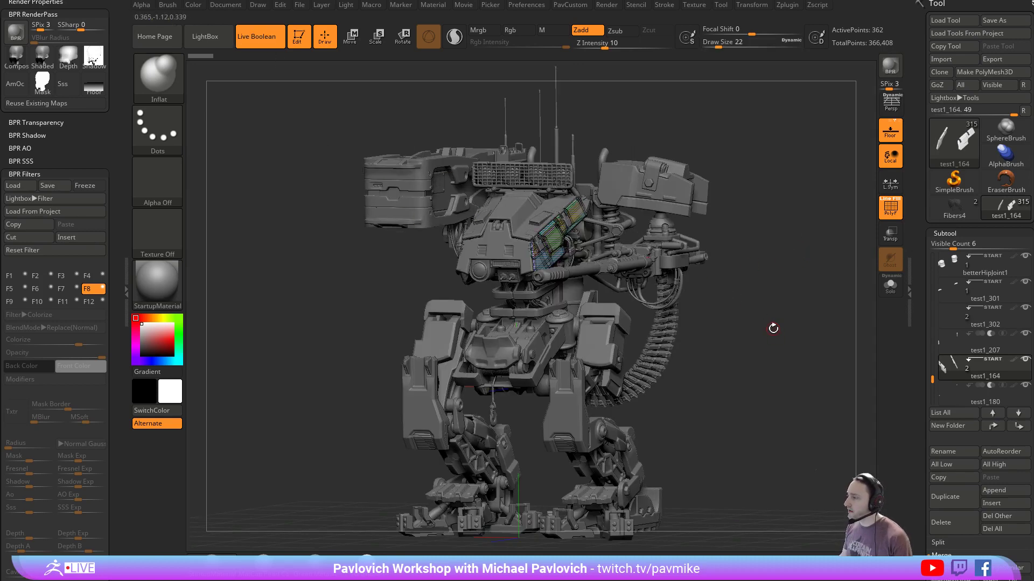
Set the Draw Size to 44 and hide the polyframes on the mech
key("s")
left_click(780, 324)
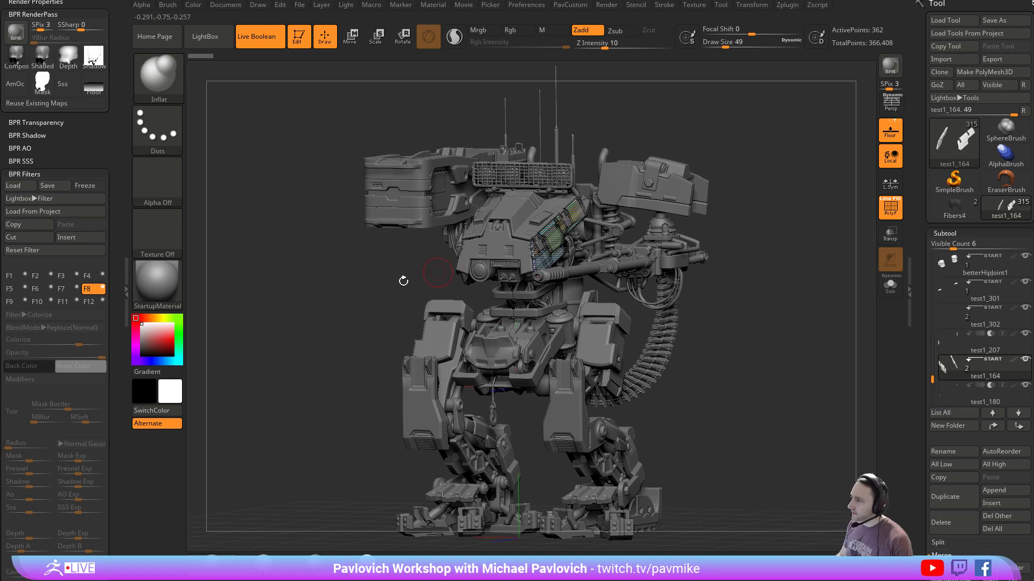
key("s")
left_click_drag(772, 282, 780, 271)
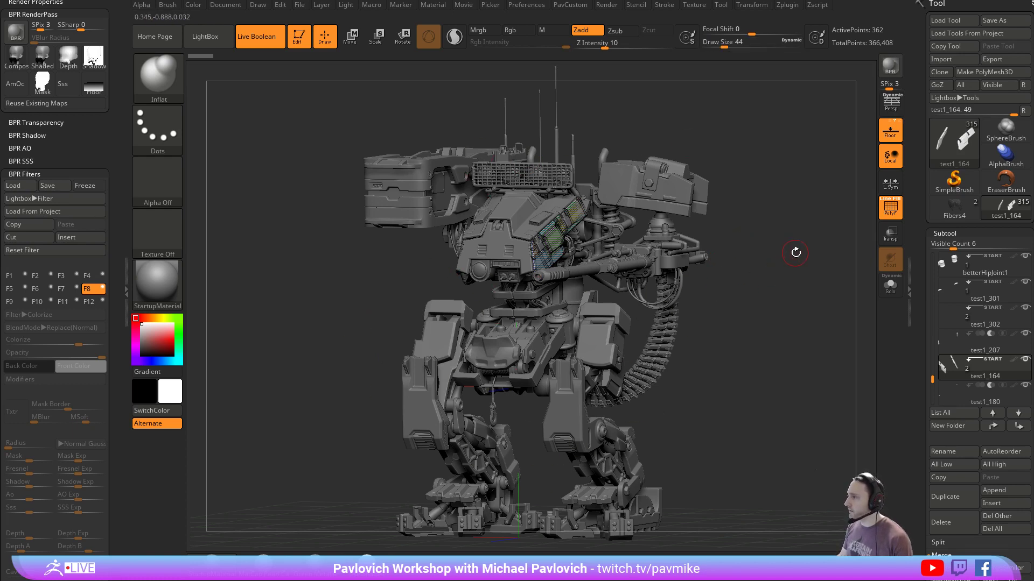
key("shift+f")
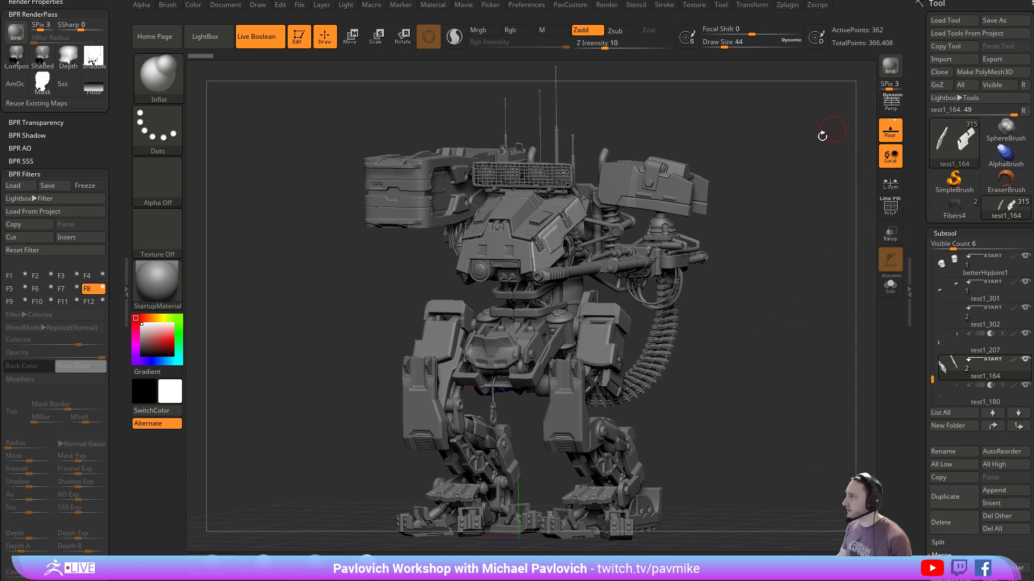
Set SPix to 0 and render the mech with BPR from a turned perspective view
left_click_drag(889, 86, 880, 86)
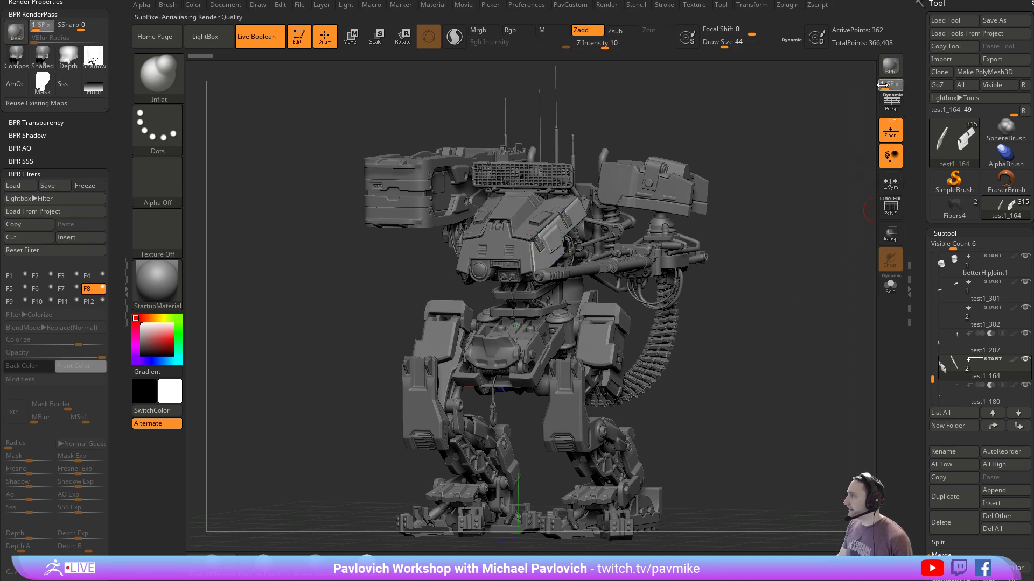
key("p")
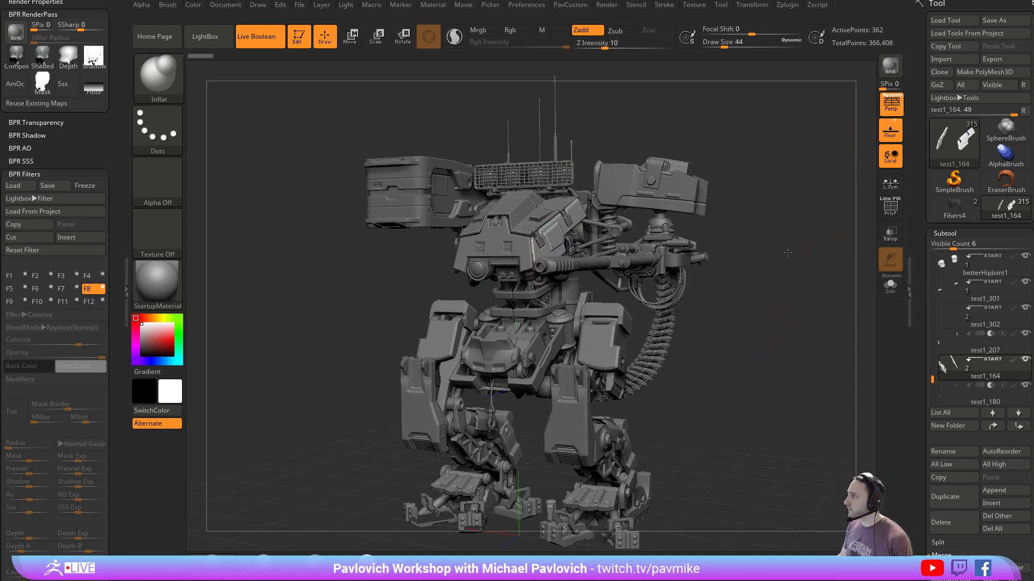
left_click_drag(836, 156, 816, 149)
left_click(889, 67)
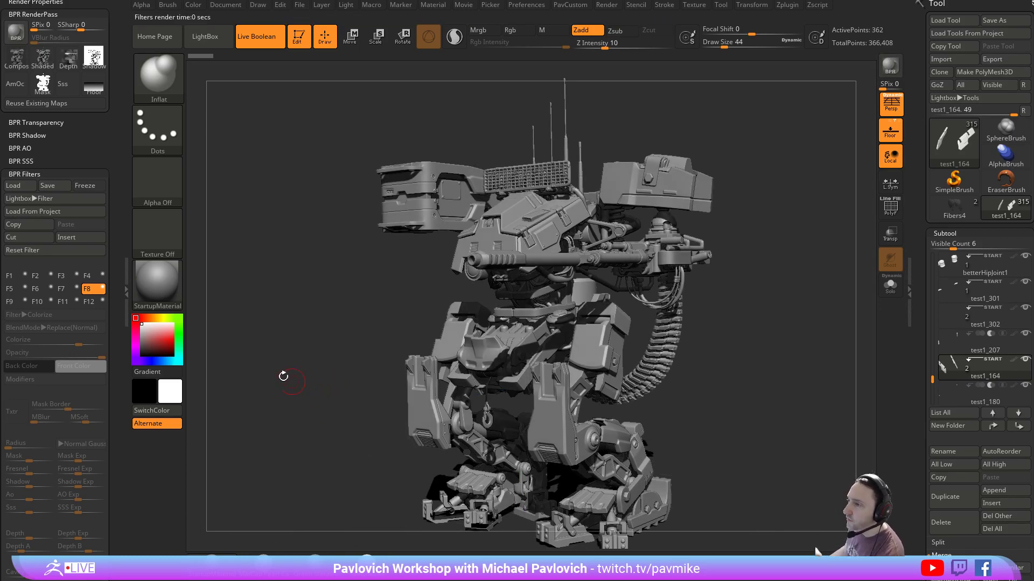
Enable BPR filter F1 as Flat Shading and set its Number Of Shades to 4
left_click(17, 278)
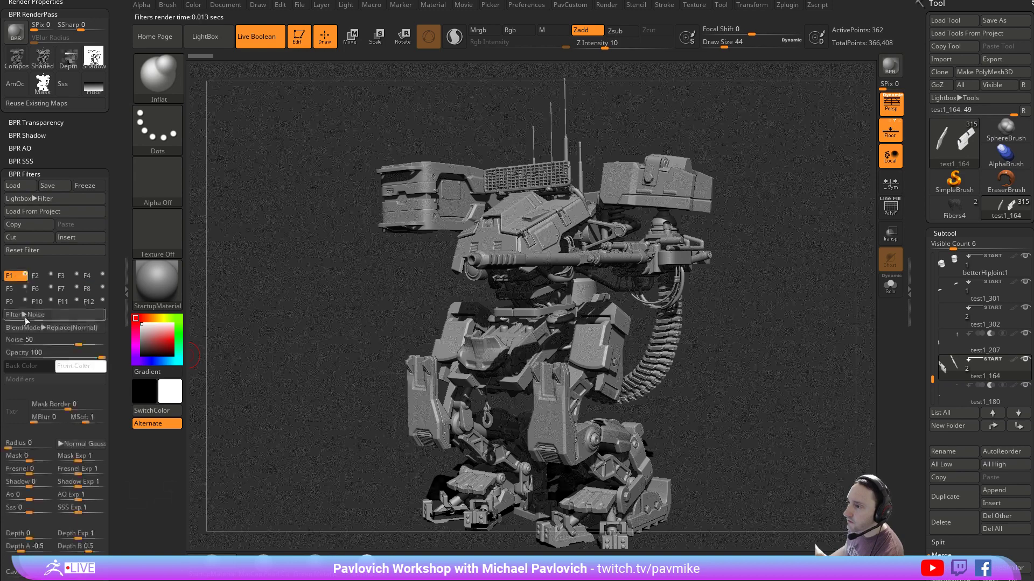
left_click(33, 315)
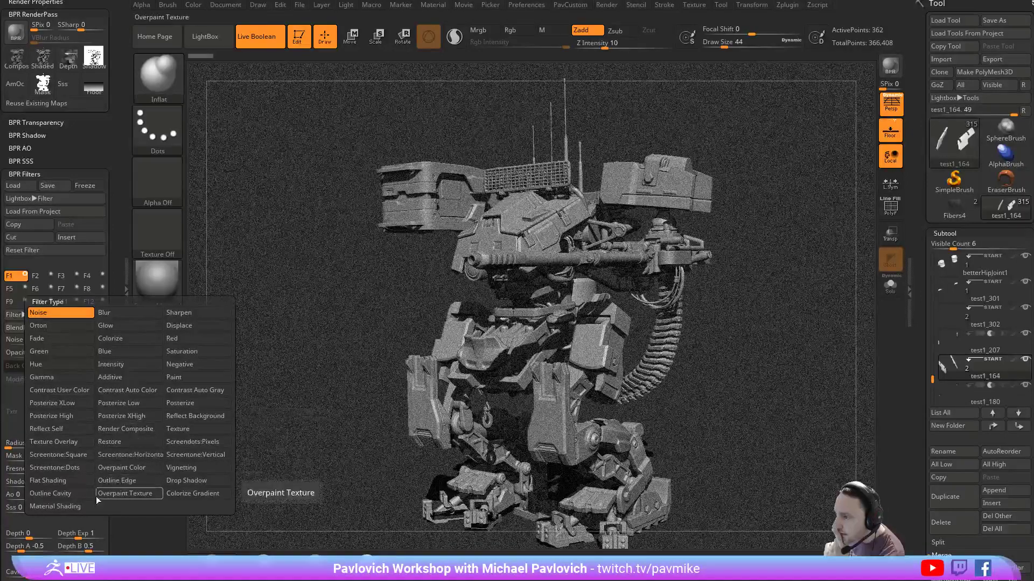
left_click(70, 480)
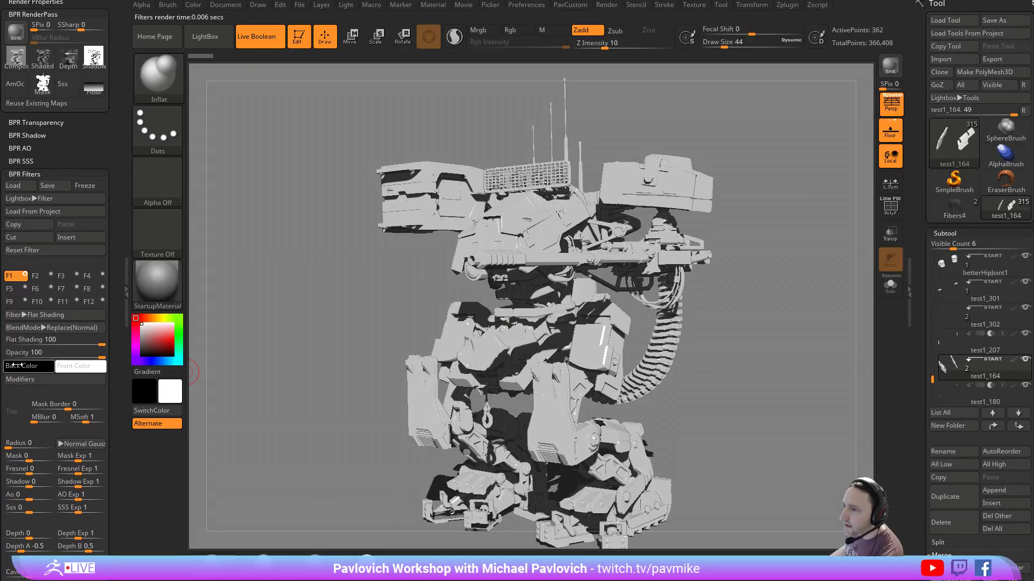
left_click(22, 381)
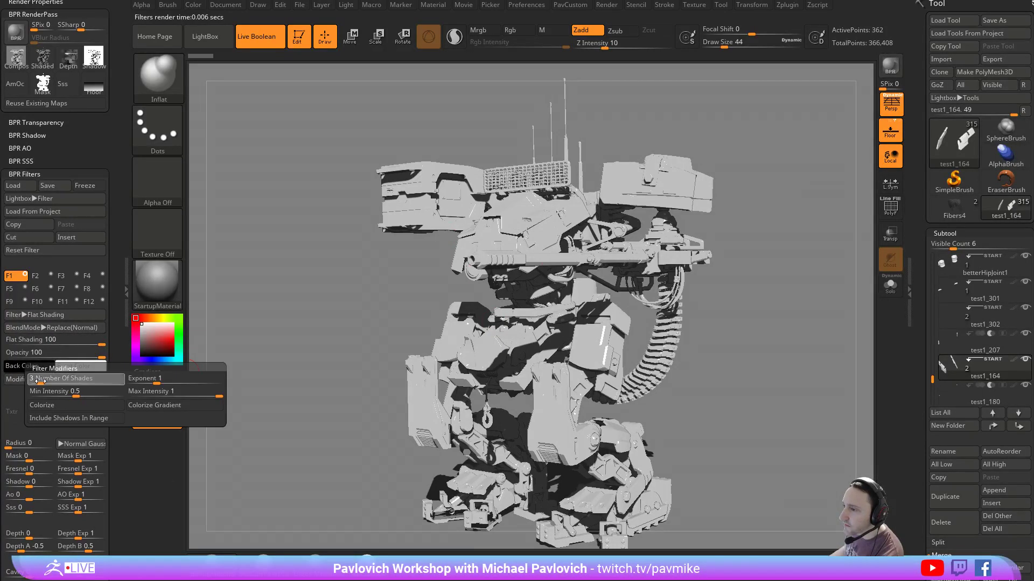
left_click(44, 381)
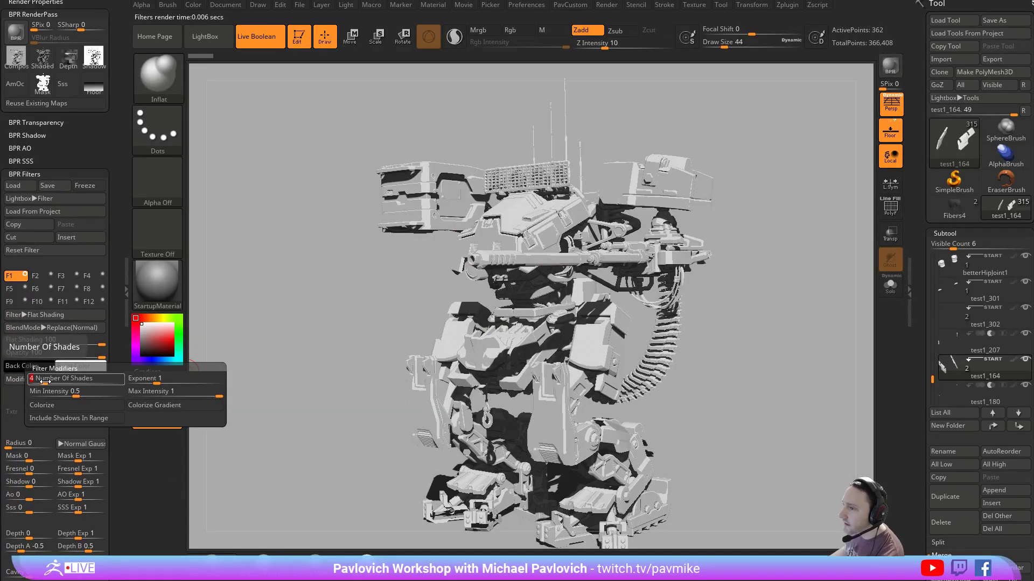
Enable BPR filter F2, try the Orton type and switch it to Contrast User Color
left_click(35, 276)
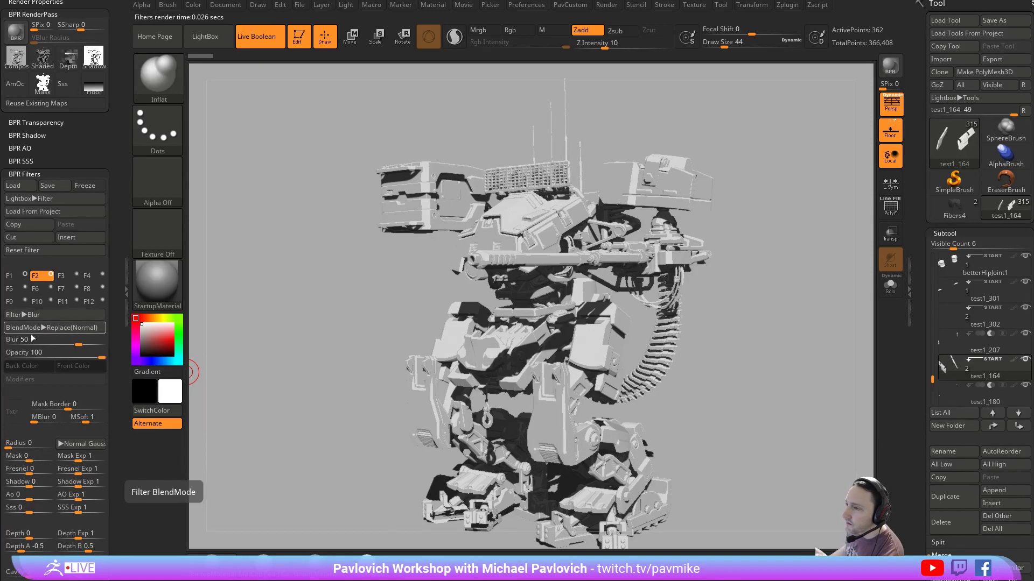
left_click(40, 313)
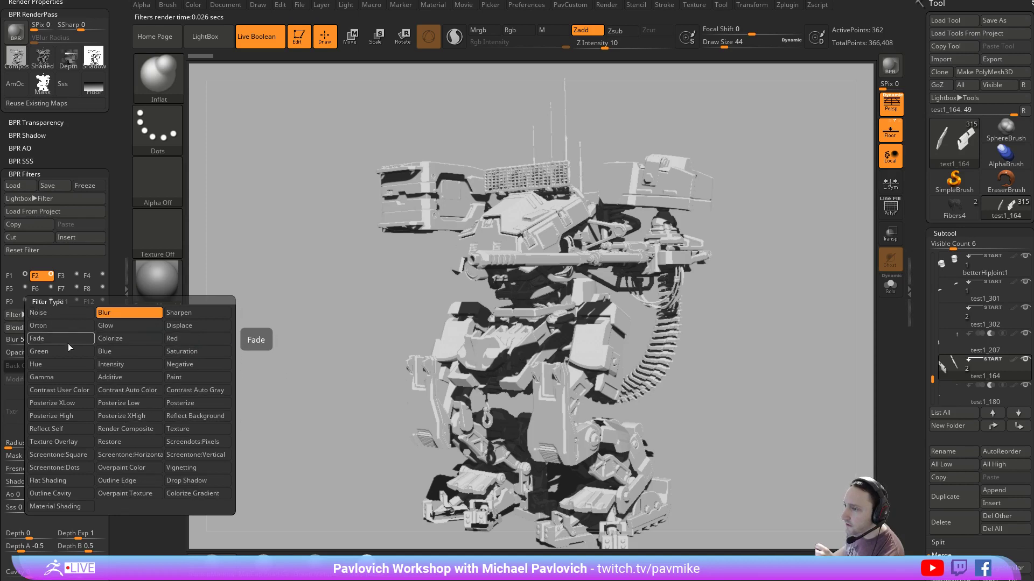
left_click(67, 327)
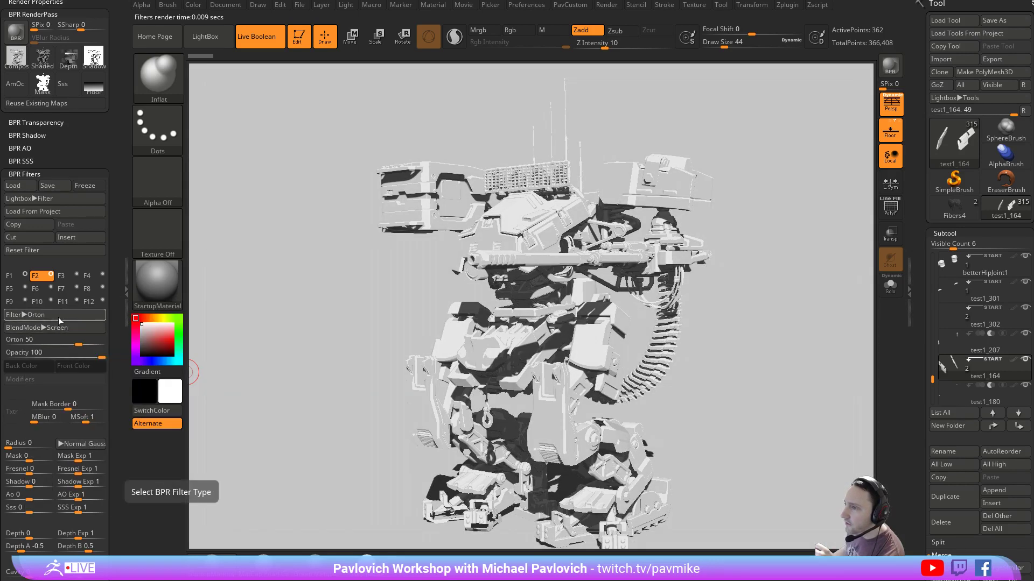
left_click(59, 316)
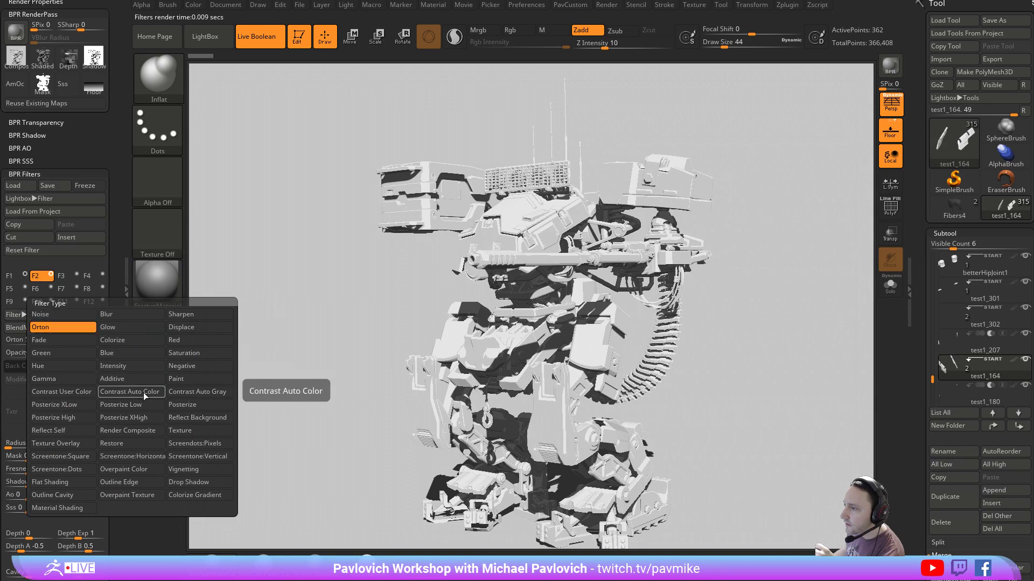
left_click(75, 391)
Try different front colors for the Contrast User Color filter and settle on a neutral mid gray
left_click(82, 366)
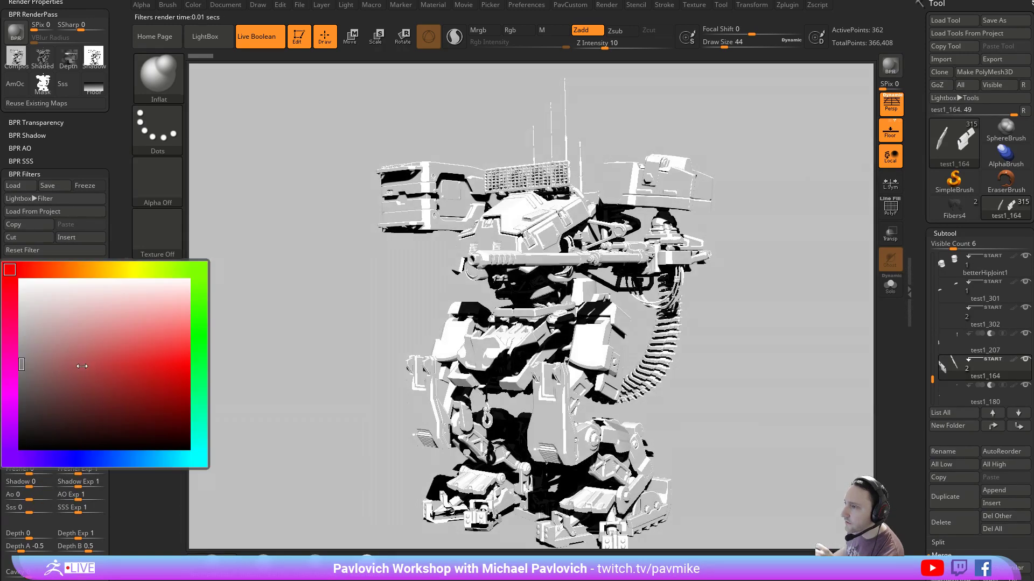
left_click_drag(15, 283, 15, 283)
mouse_move(23, 407)
left_mouse_down()
mouse_move(11, 423)
mouse_move(78, 359)
mouse_move(115, 369)
mouse_move(141, 327)
mouse_move(173, 385)
left_mouse_up()
mouse_move(9, 394)
left_mouse_down()
mouse_move(47, 380)
mouse_move(65, 353)
left_mouse_up()
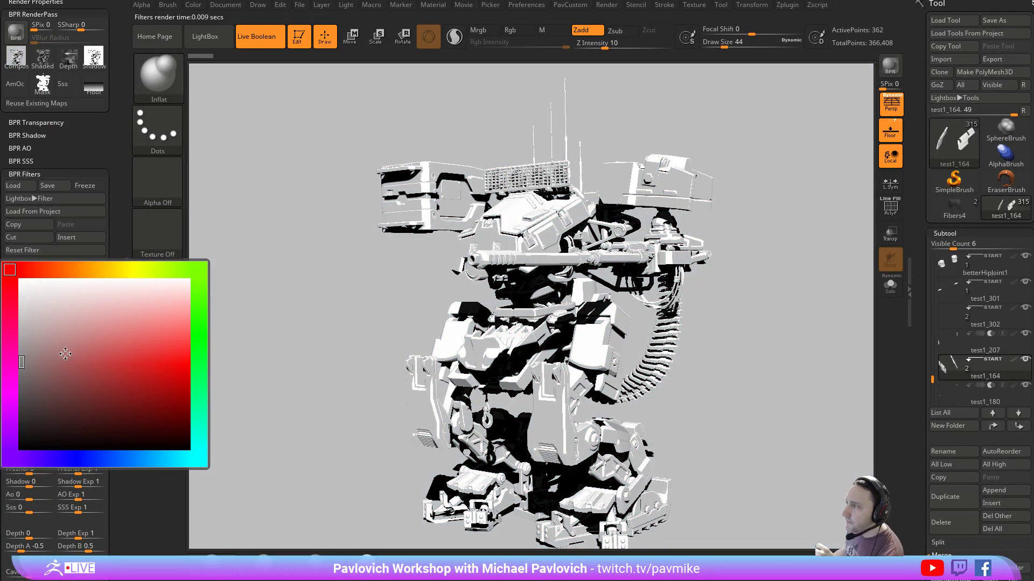
left_click_drag(20, 320, 18, 370)
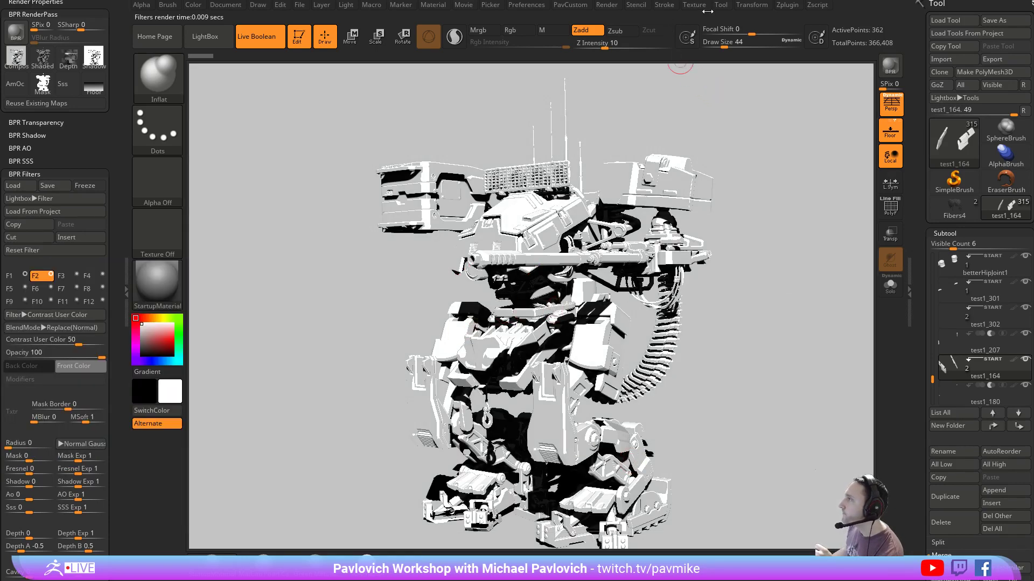
Enable Flat Shadow in the render properties, set Vibrant to 0 and re-render the mech with BPR
left_click(607, 5)
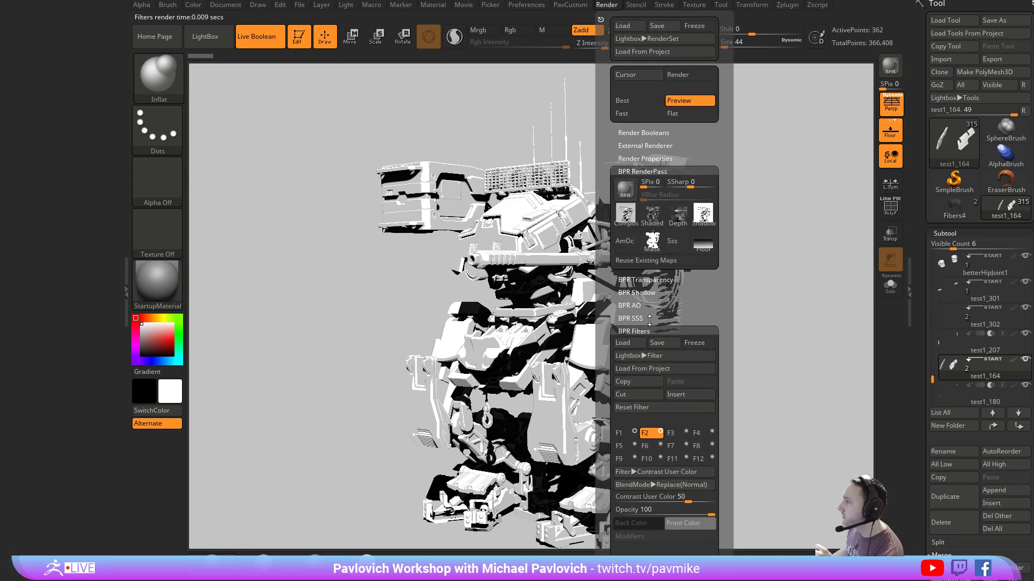
mouse_move(63, 150)
left_mouse_down()
mouse_move(56, 189)
mouse_move(10, 276)
left_mouse_up()
left_click(30, 194)
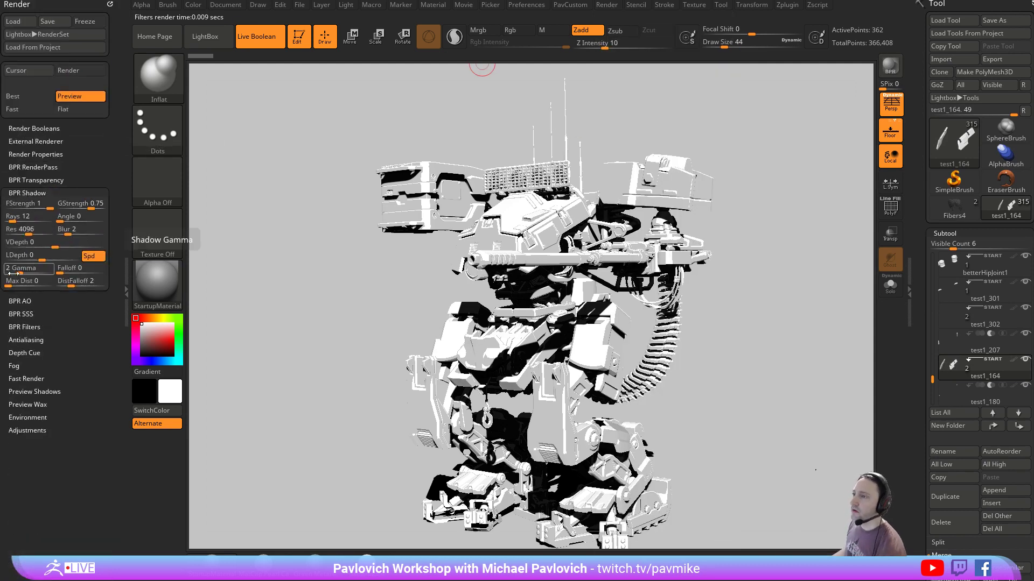
left_click(38, 153, "shift")
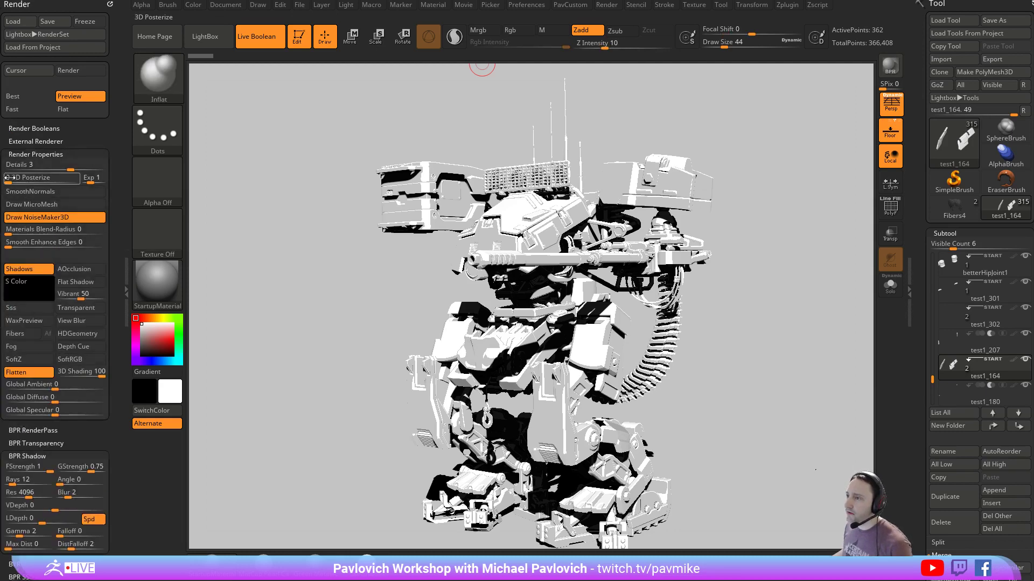
left_click_drag(1, 285, 1, 148)
left_click(80, 147)
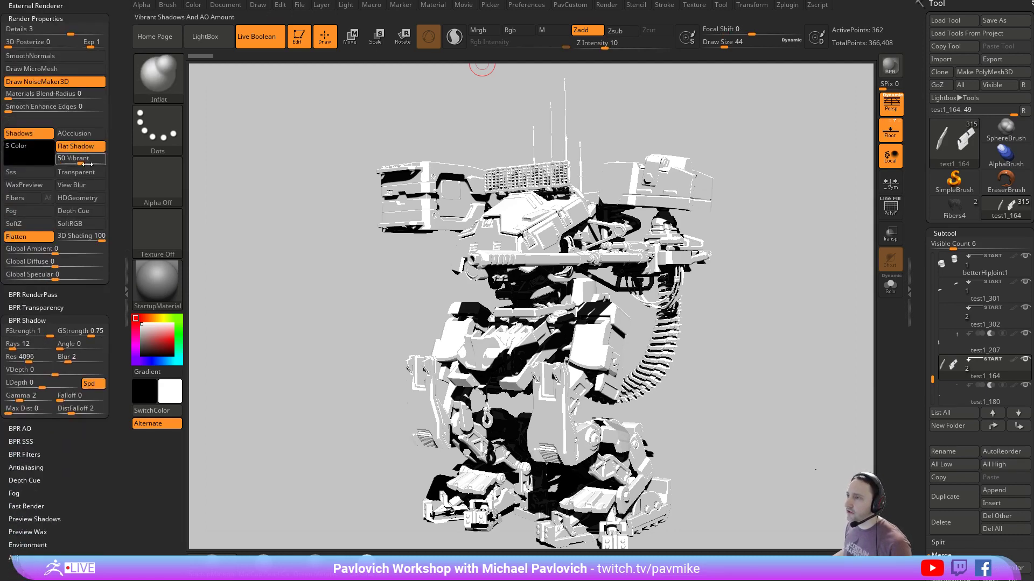
left_click_drag(80, 163, 56, 162)
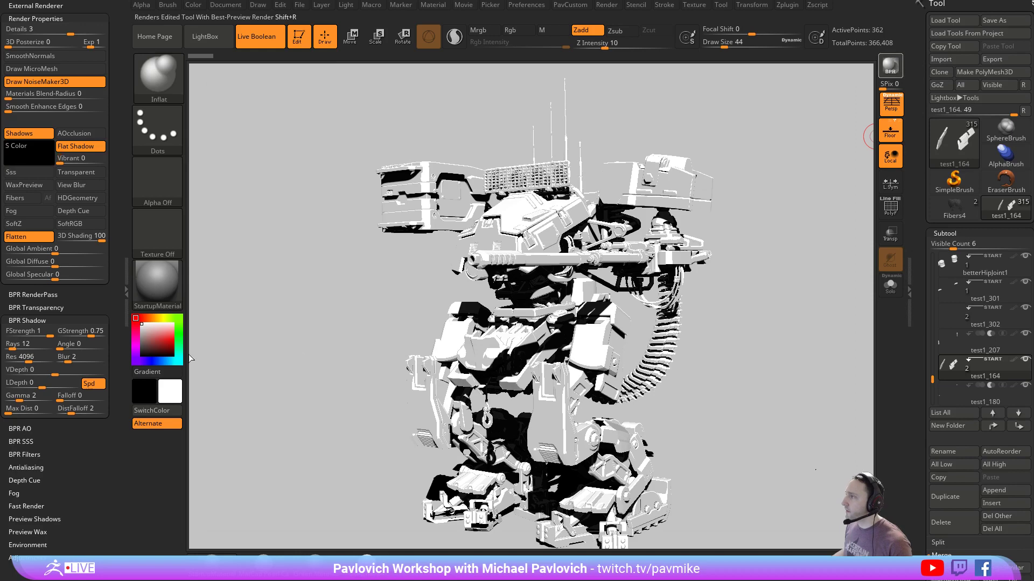
key("shift+r")
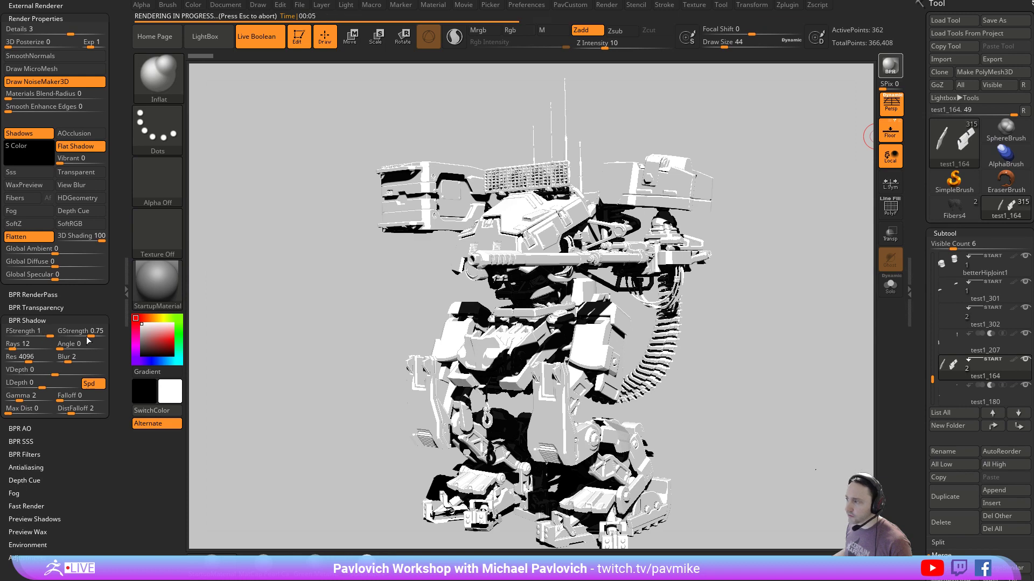
Aim the light from the mech's upper left in the view, set the BPR shadow FStrength to 0.555 and re-render
left_click(345, 6)
left_click(366, 52)
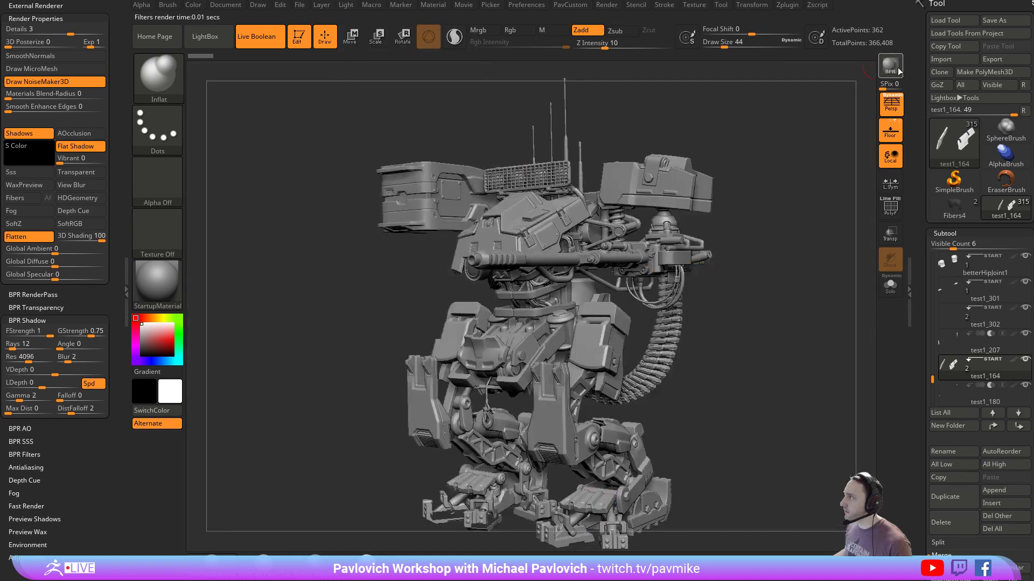
key("shift+r")
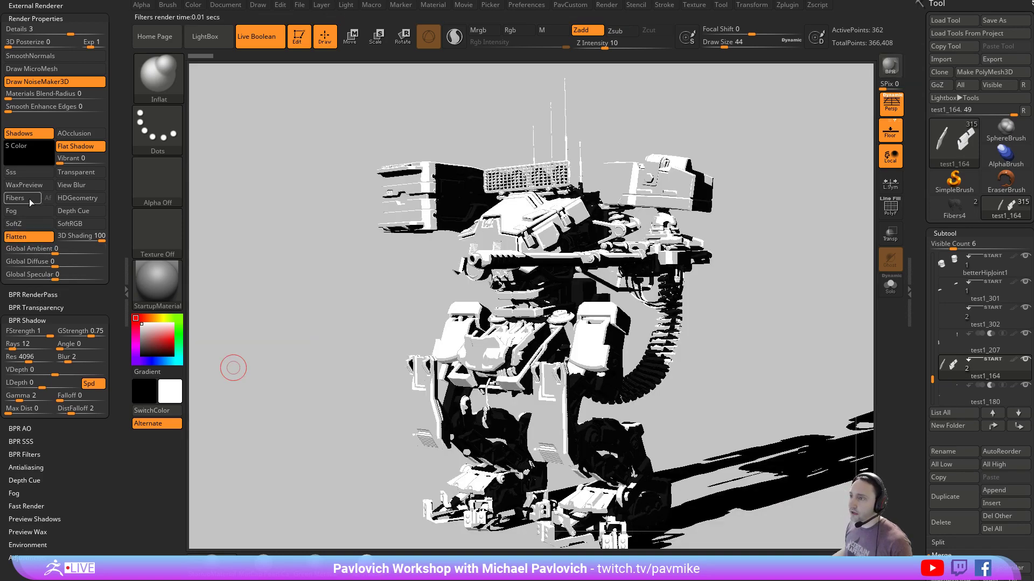
left_click(31, 333)
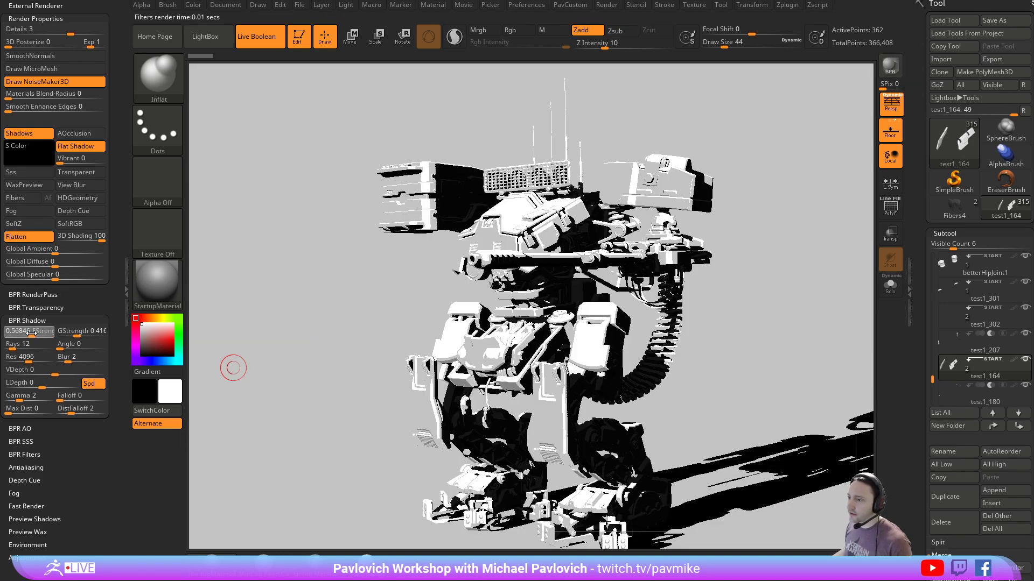
left_click(896, 70)
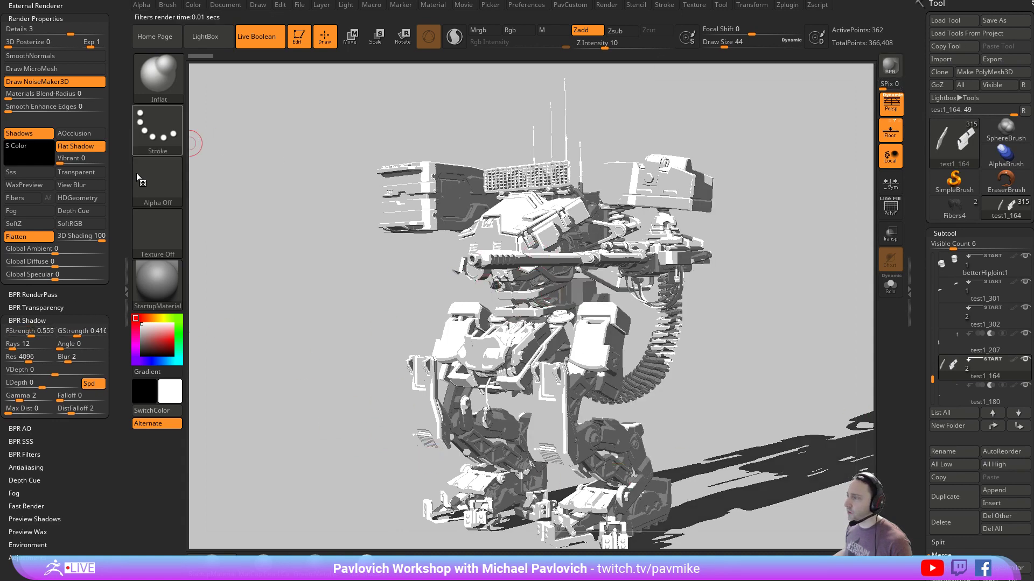
Enable BPR filter F3 and change its type to Outline Edge
scroll(92, 145, "down", 5)
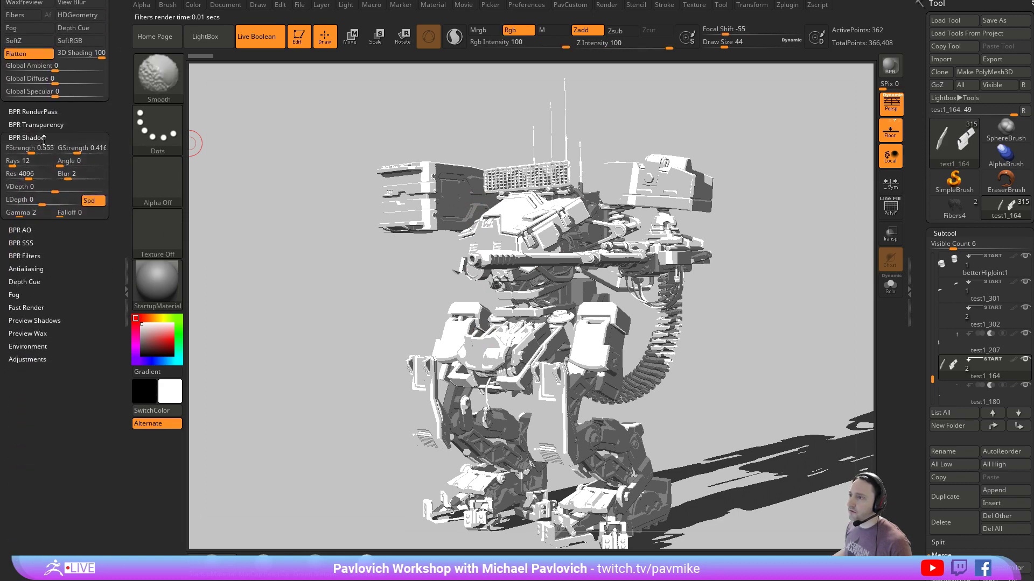
left_click(29, 138)
left_click(25, 176)
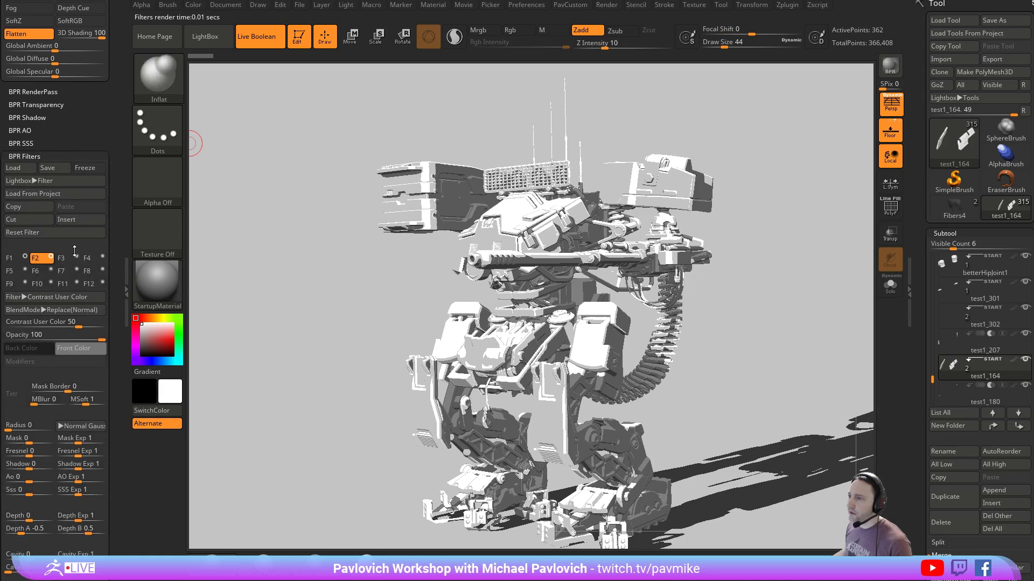
scroll(108, 240, "down", 3)
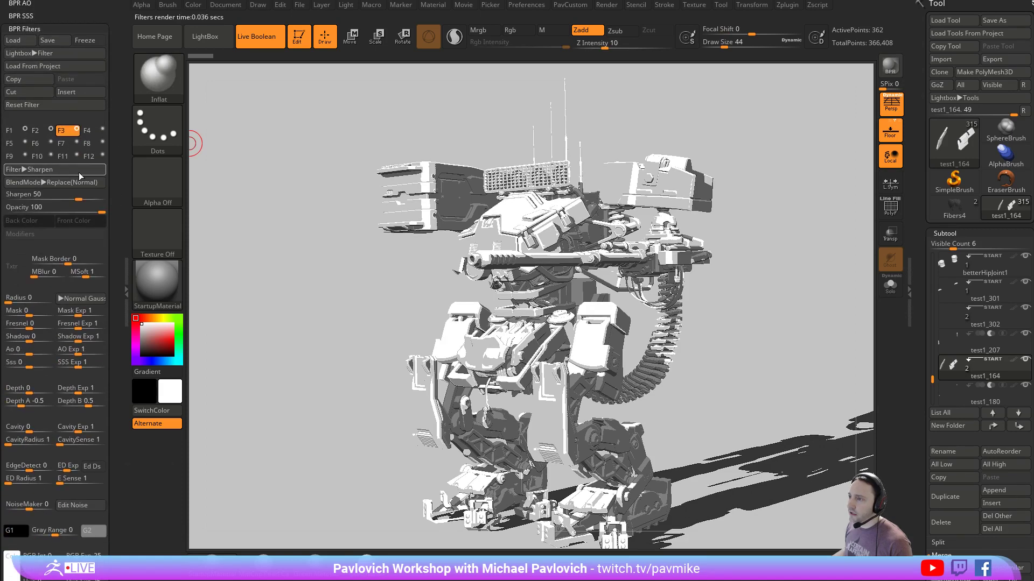
left_click(53, 170)
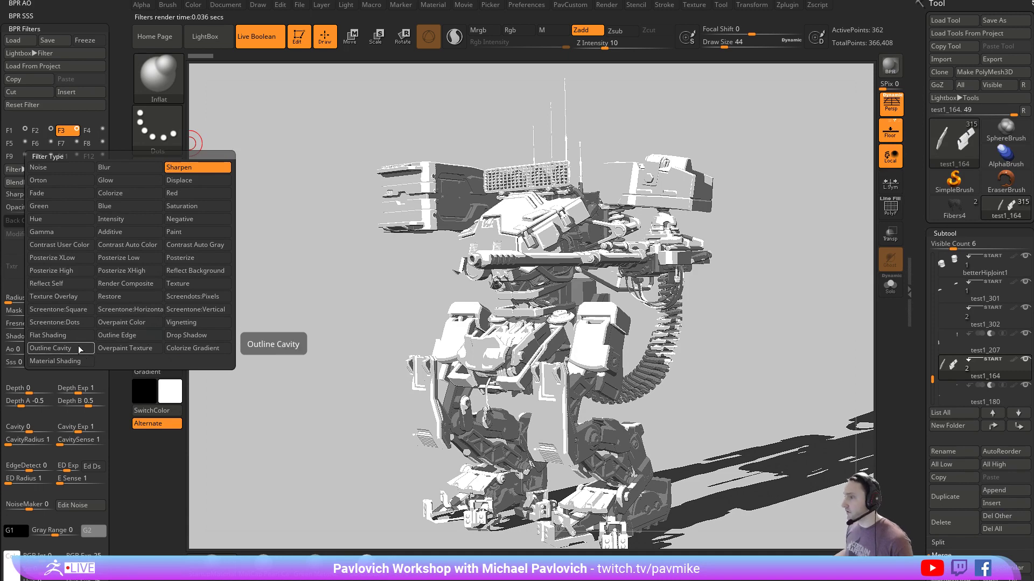
left_click(127, 337)
Set the Outline Edge filter's strength to -100, try a red back color and return it to black
left_click_drag(117, 264, 121, 228)
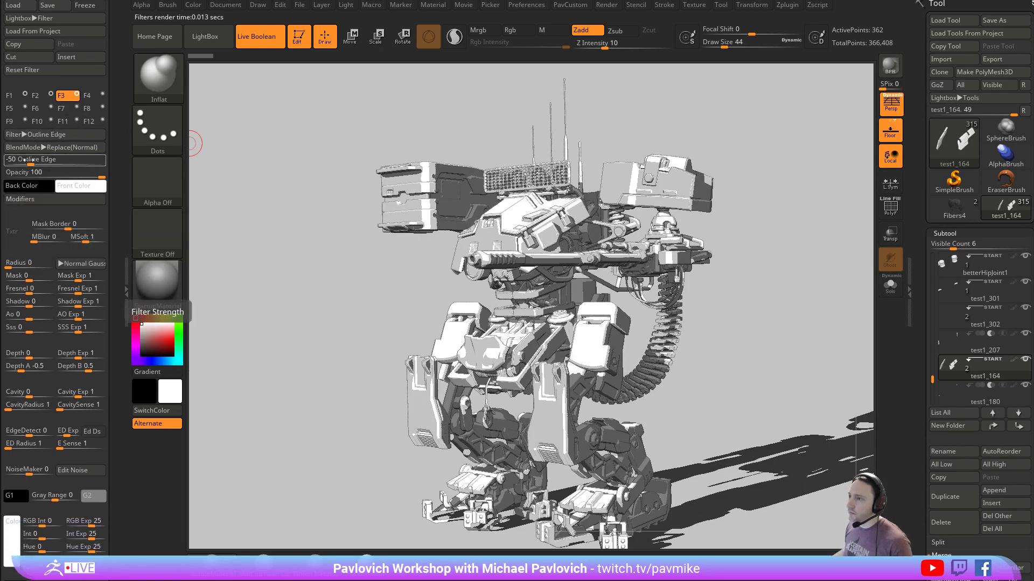
left_click_drag(29, 161, 19, 164)
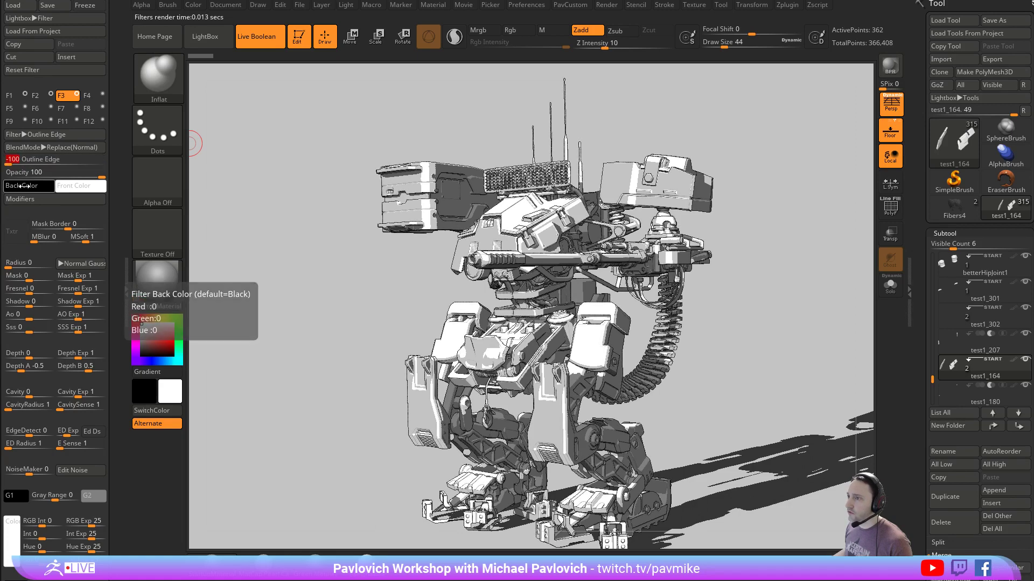
left_click(26, 185)
left_click(106, 179)
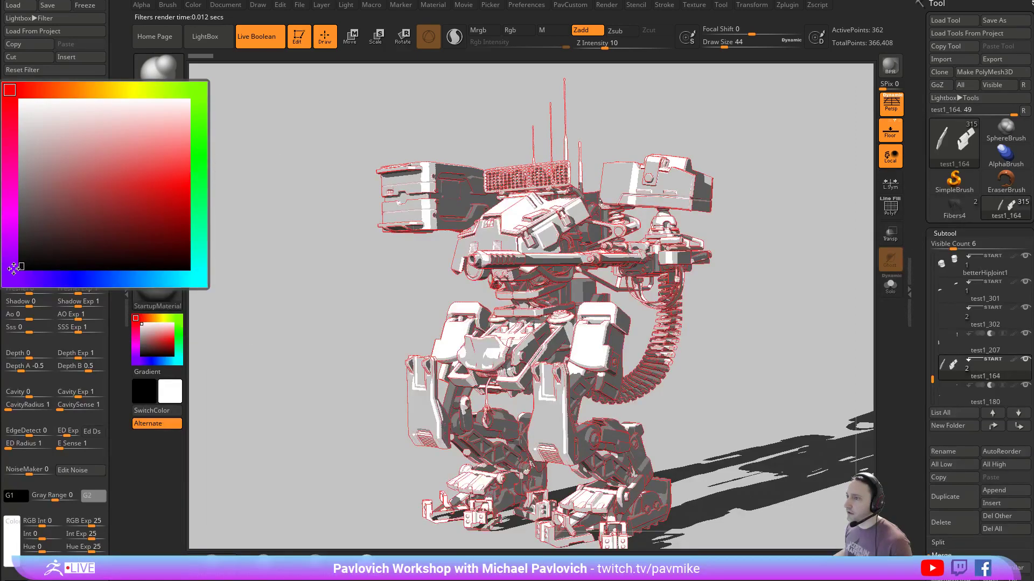
left_click(18, 265)
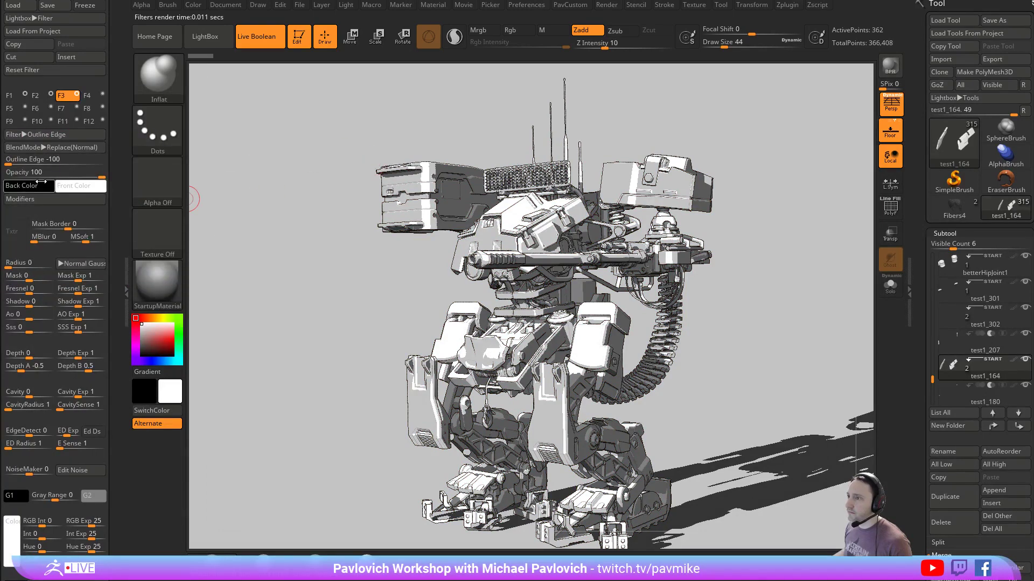
Set the Outline Edge filter's Outline Thickness to 3, toggle Interior Cavity on and off, and adjust Outline Falloff
left_click(24, 199)
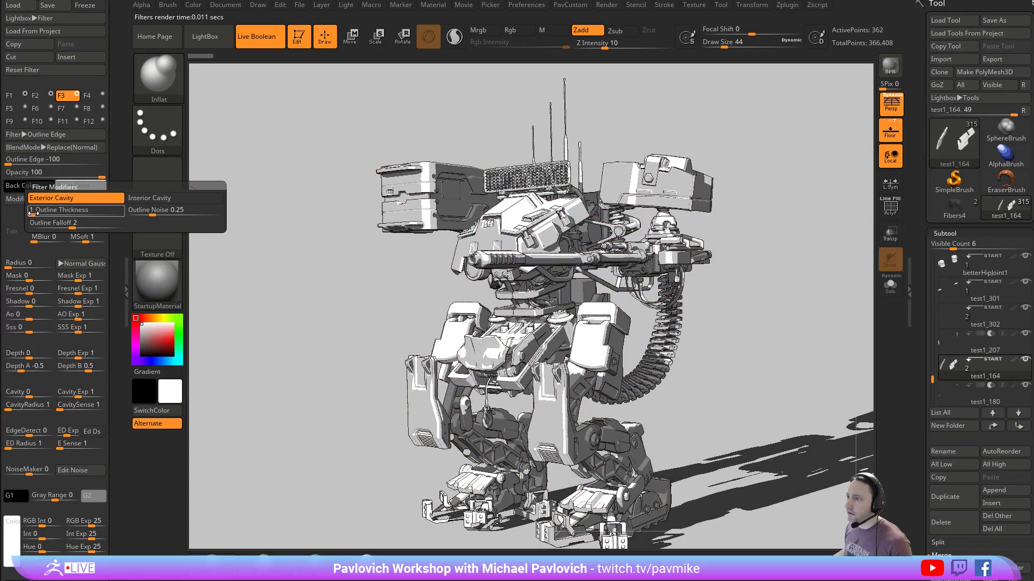
left_click_drag(37, 213, 52, 213)
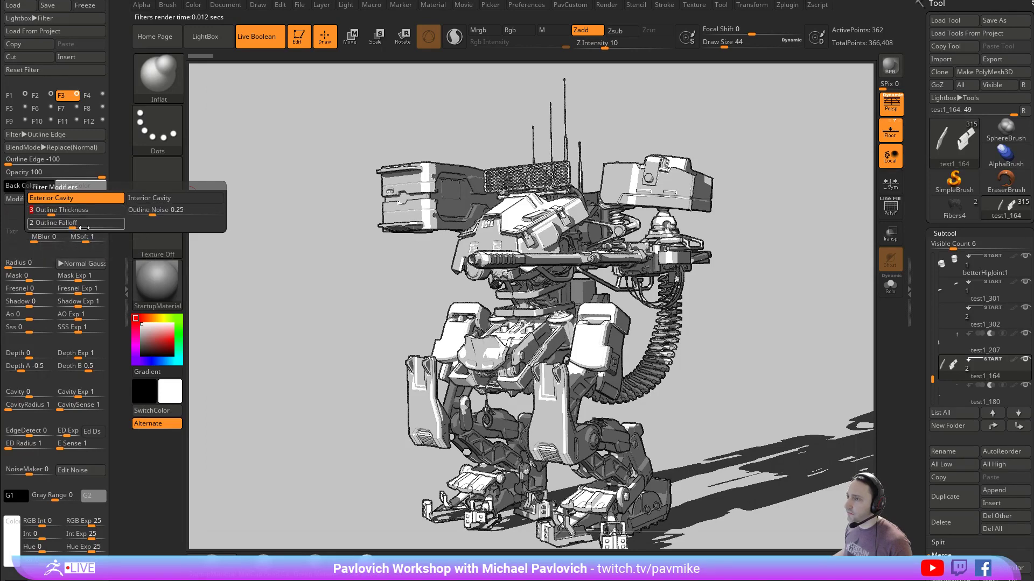
left_click(147, 199)
left_click(149, 200)
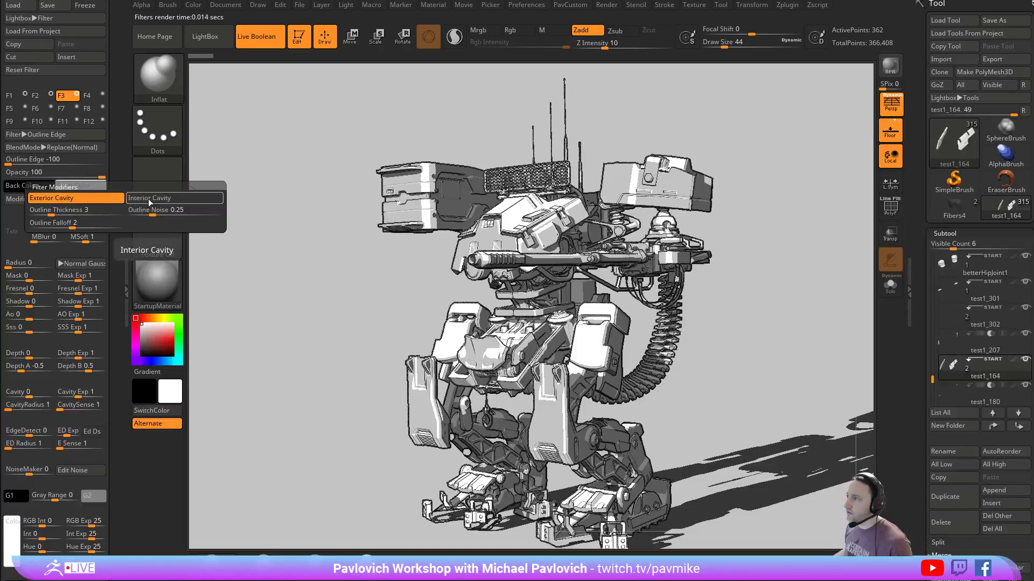
left_click(149, 199)
left_click(148, 199)
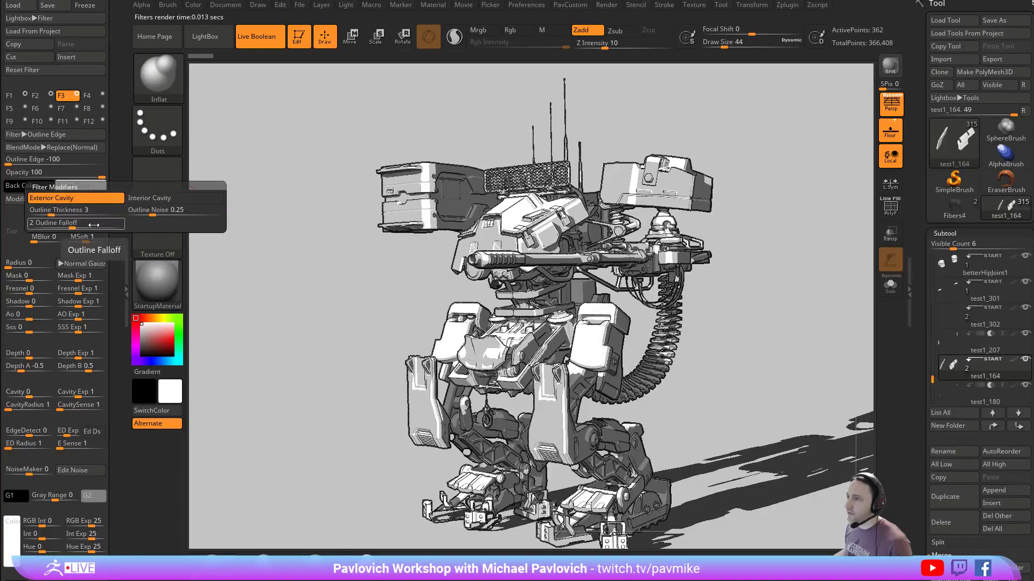
mouse_move(94, 225)
left_mouse_down()
mouse_move(69, 224)
mouse_move(135, 224)
left_mouse_up()
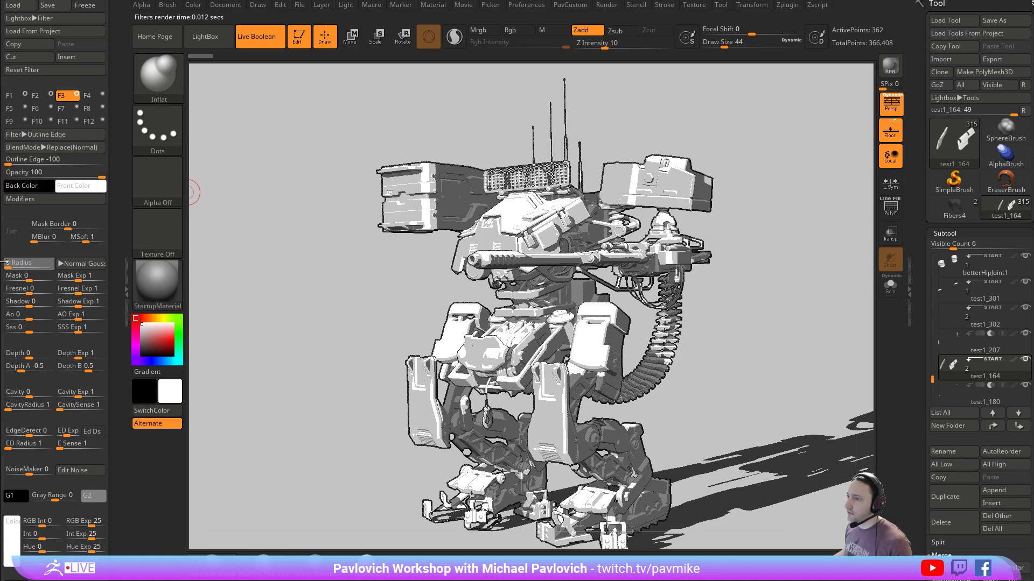
Enable BPR filter F4 as Orton and filter F5 with the type Outline Cavity
left_click(102, 98)
left_click(103, 95)
left_click(39, 135)
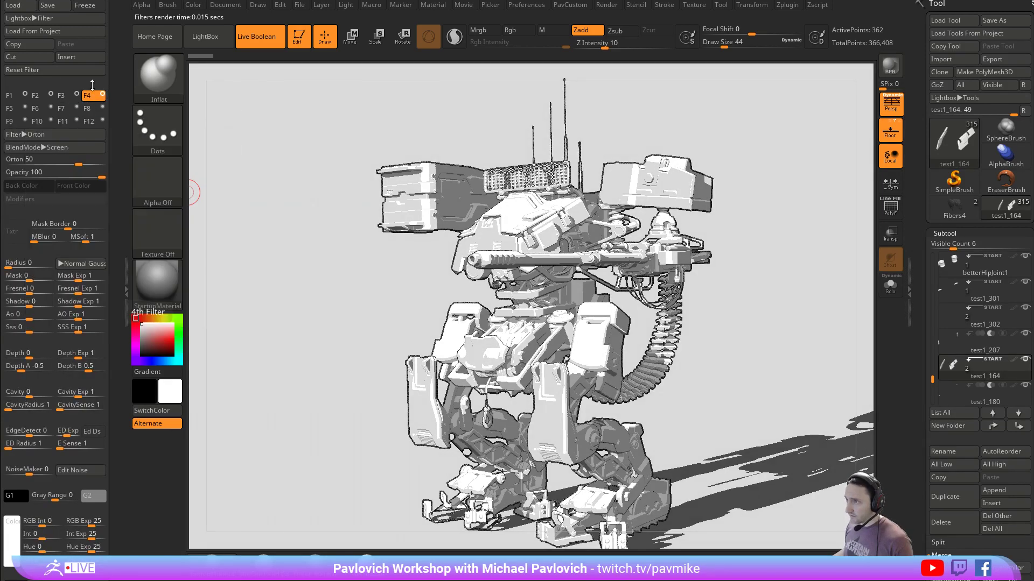
left_click(10, 108)
left_click(30, 133)
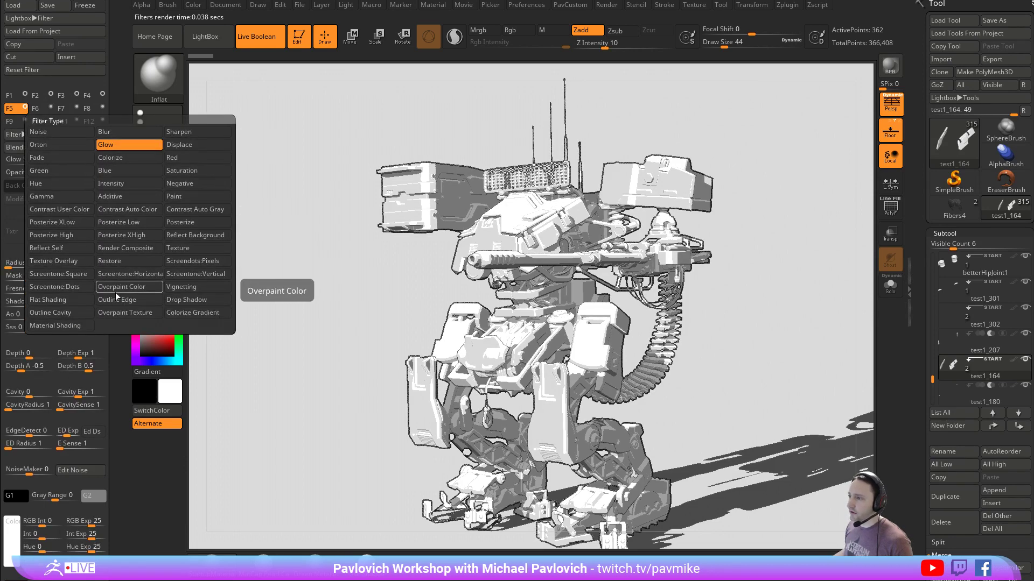
left_click(73, 311)
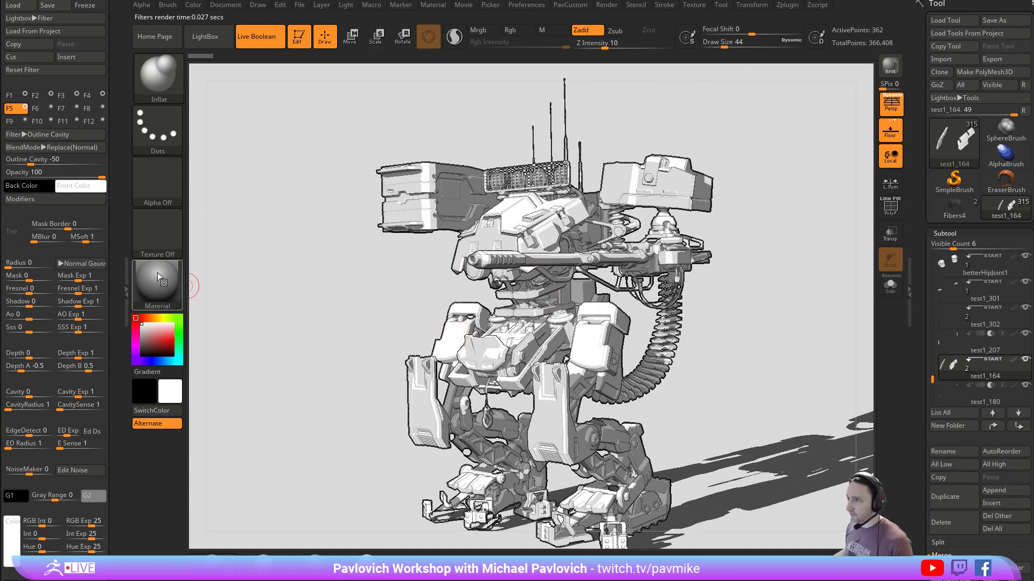
Tune the Outline Cavity filter's radius and sensitivity modifiers, and set its strength to -100 and opacity to 32
left_click(45, 199)
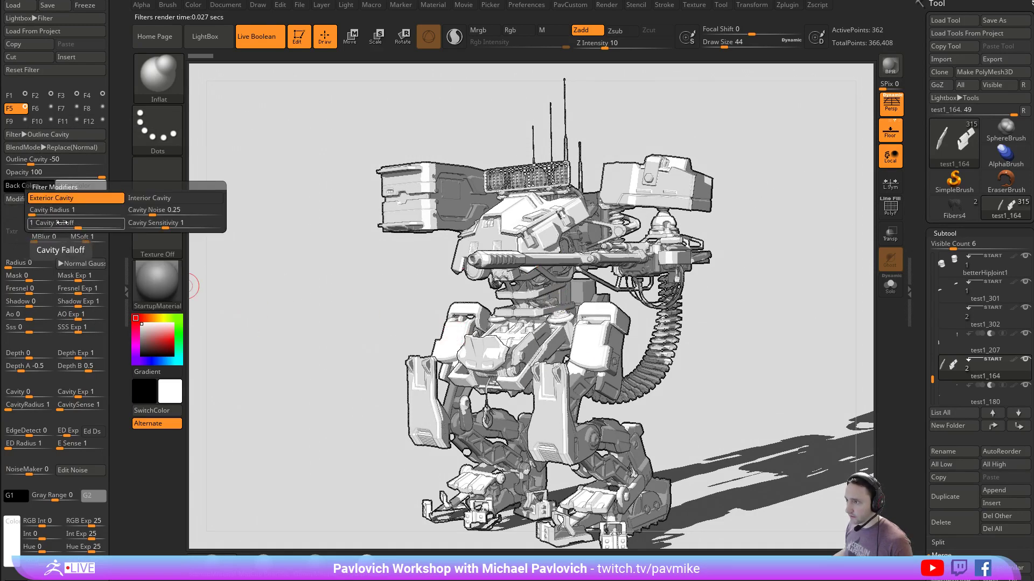
mouse_move(34, 212)
left_mouse_down()
mouse_move(97, 224)
mouse_move(74, 226)
left_mouse_up()
mouse_move(161, 223)
left_mouse_down()
mouse_move(205, 225)
mouse_move(185, 227)
left_mouse_up()
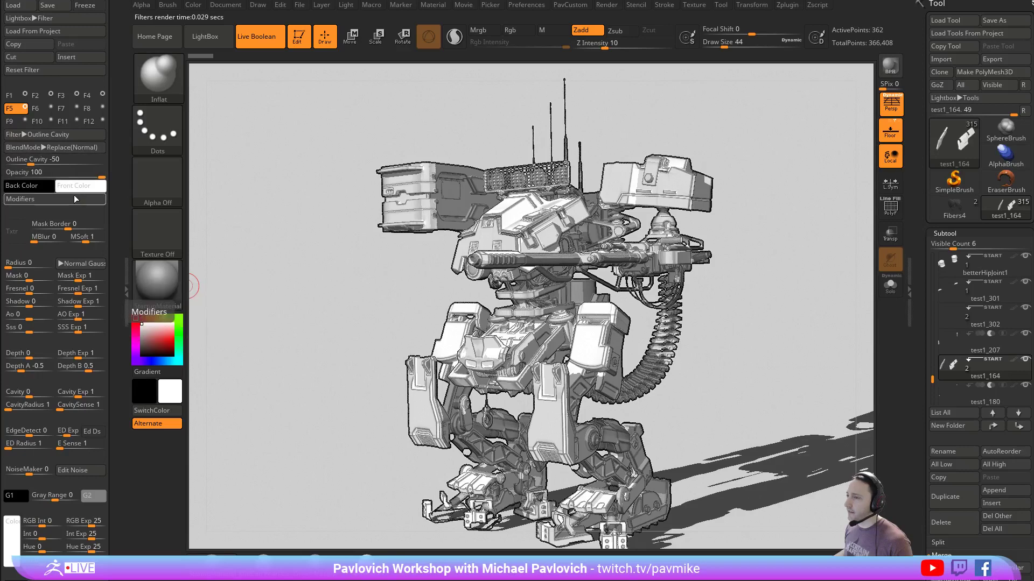
mouse_move(25, 164)
left_mouse_down()
mouse_move(4, 164)
mouse_move(45, 161)
mouse_move(4, 161)
left_mouse_up()
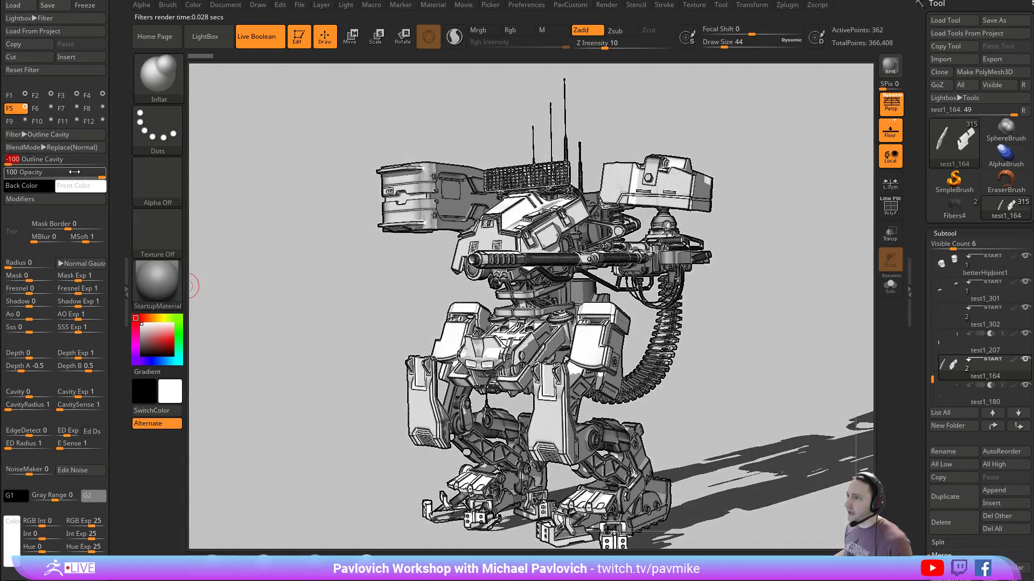
mouse_move(103, 173)
left_mouse_down()
mouse_move(12, 177)
mouse_move(39, 177)
left_mouse_up()
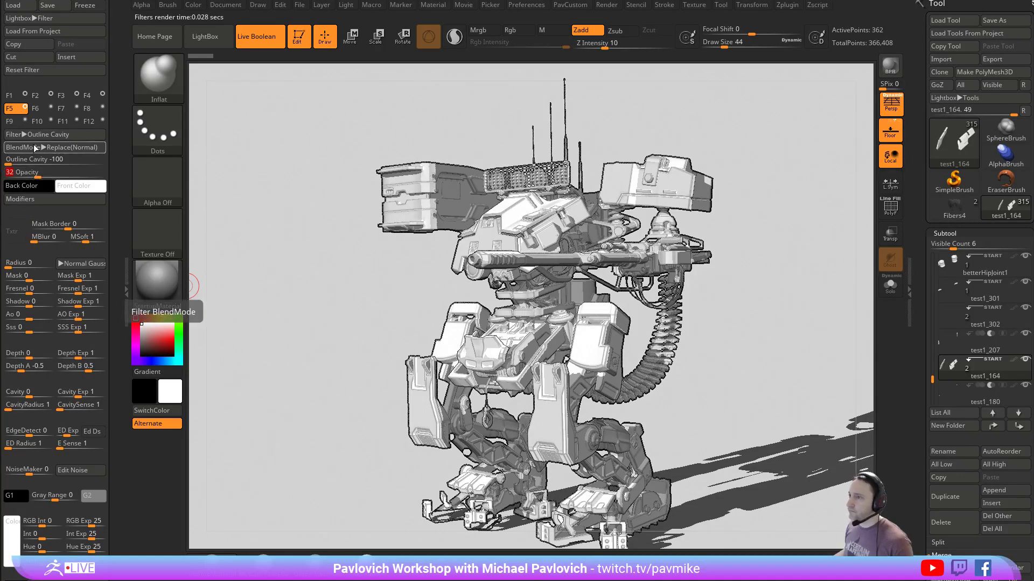
Enable BPR filter F6 as Displace with radius 6, strength 29 and the Darken blend mode
left_click(36, 109)
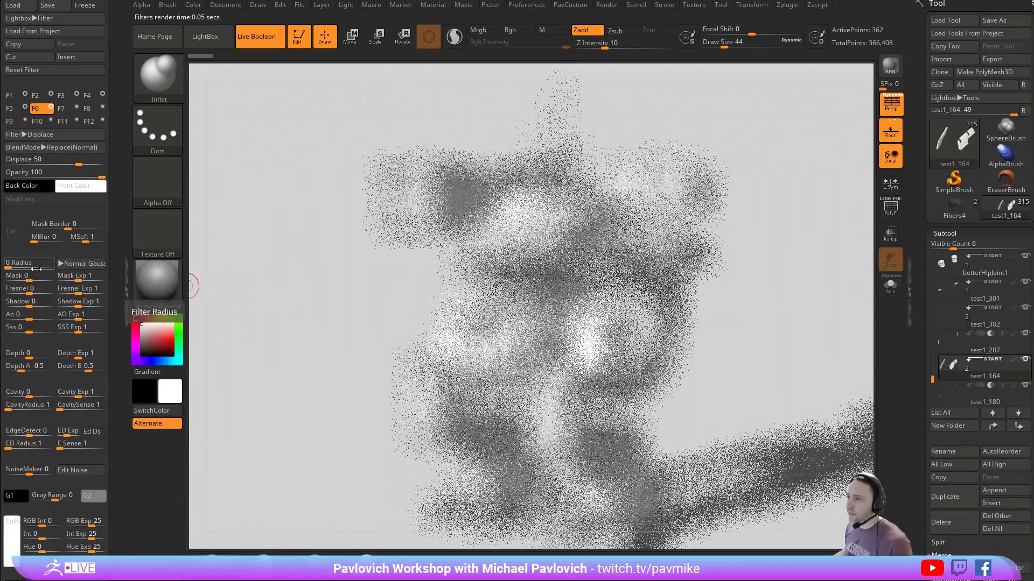
left_click_drag(12, 265, 15, 266)
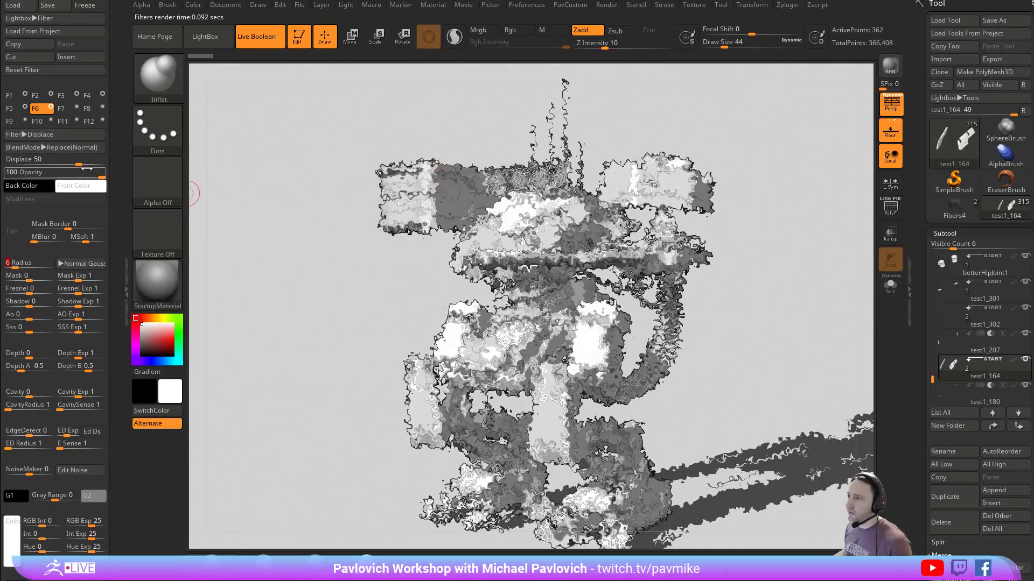
left_click_drag(79, 161, 69, 161)
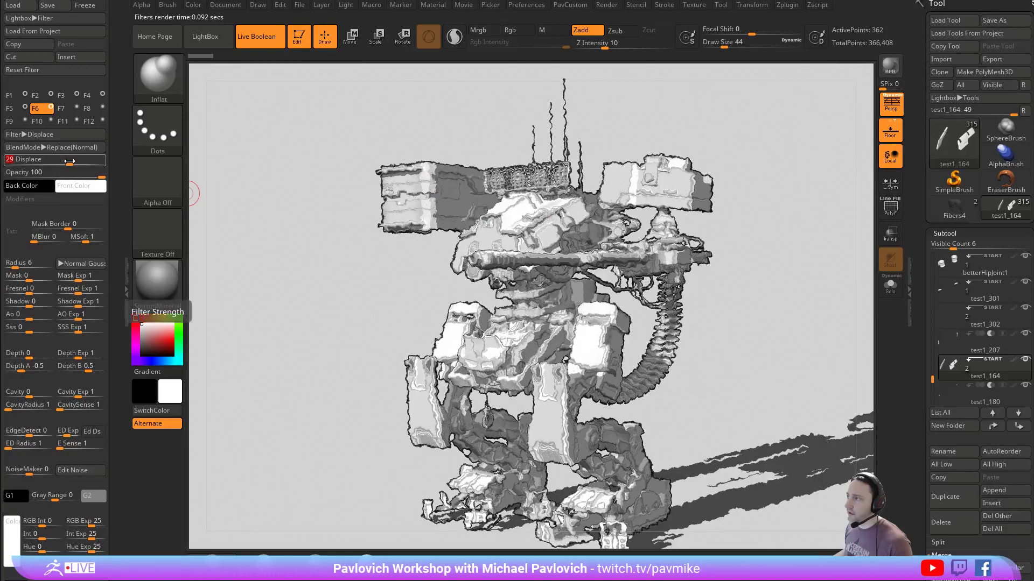
left_click(43, 145)
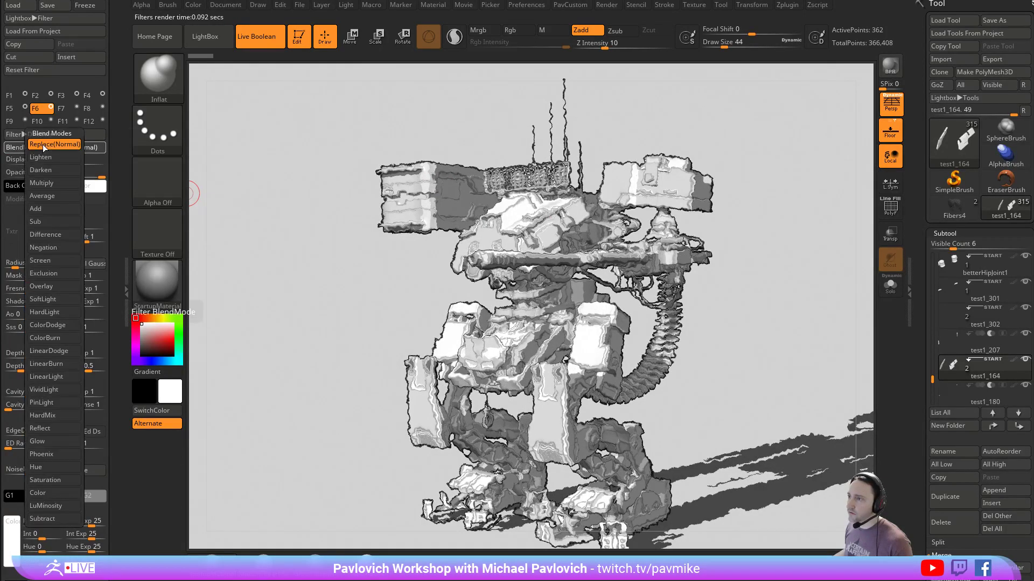
left_click(54, 171)
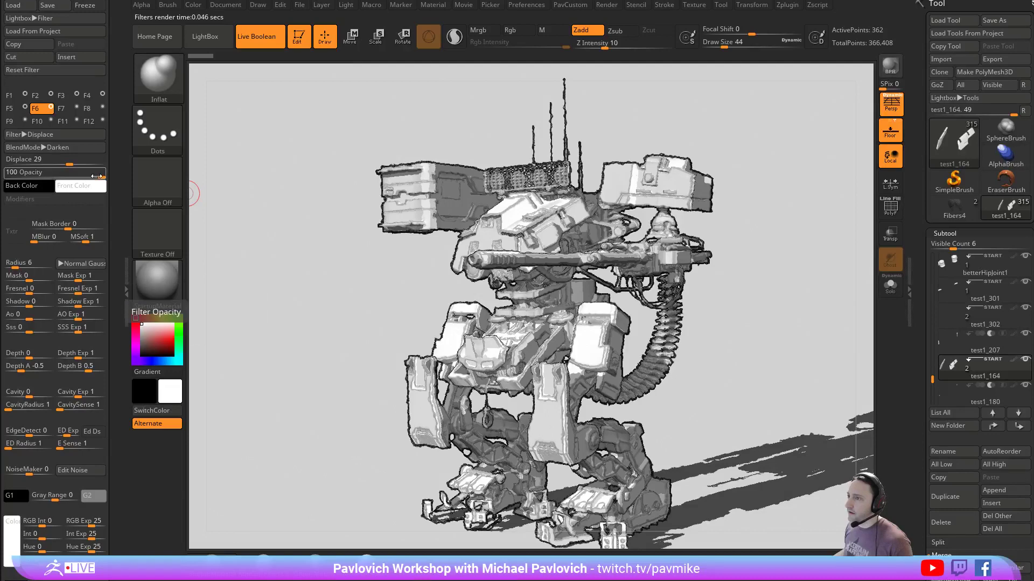
Refine the Displace filter to strength 54, radius 32 and opacity 38
left_click_drag(59, 173, 80, 163)
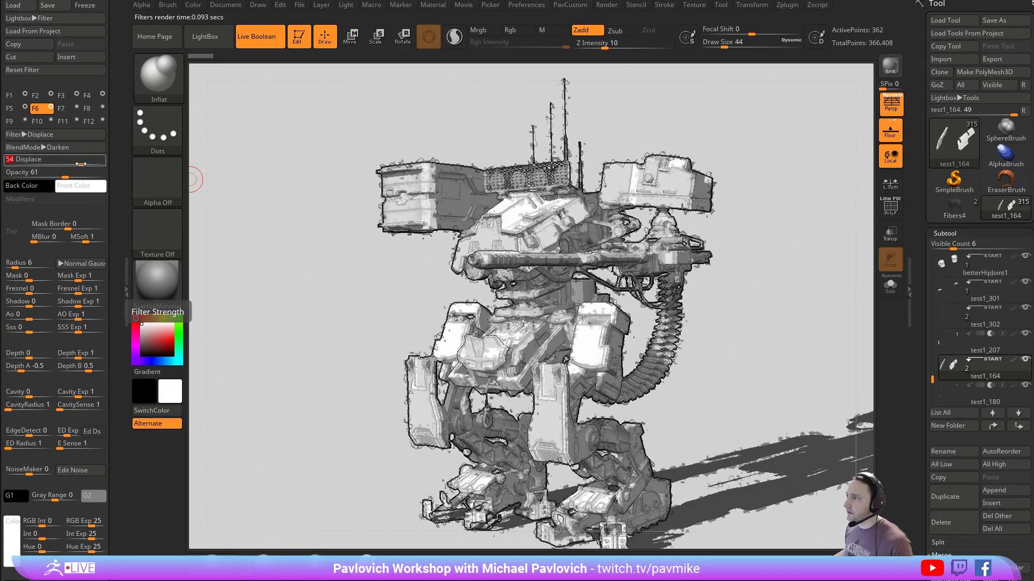
left_click_drag(18, 266, 24, 265)
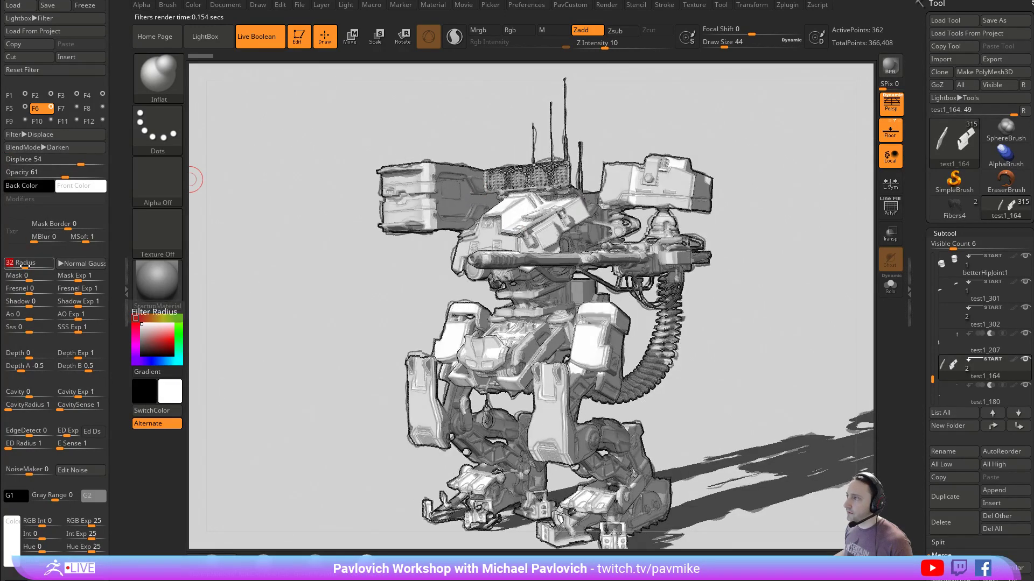
left_click_drag(68, 170, 43, 176)
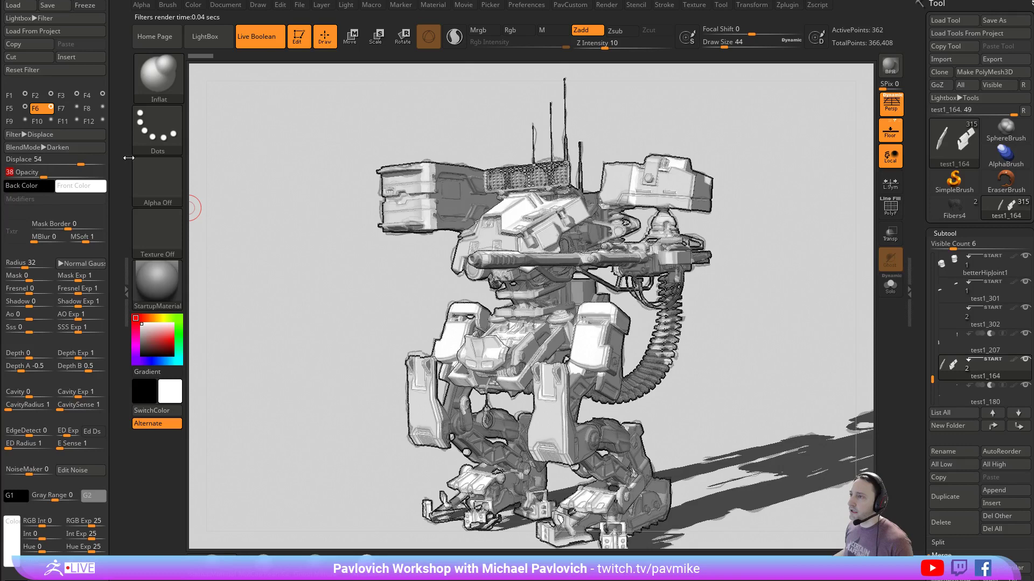
Enable BPR filter F7 and change its type to Screentone:Dots
left_click(61, 108)
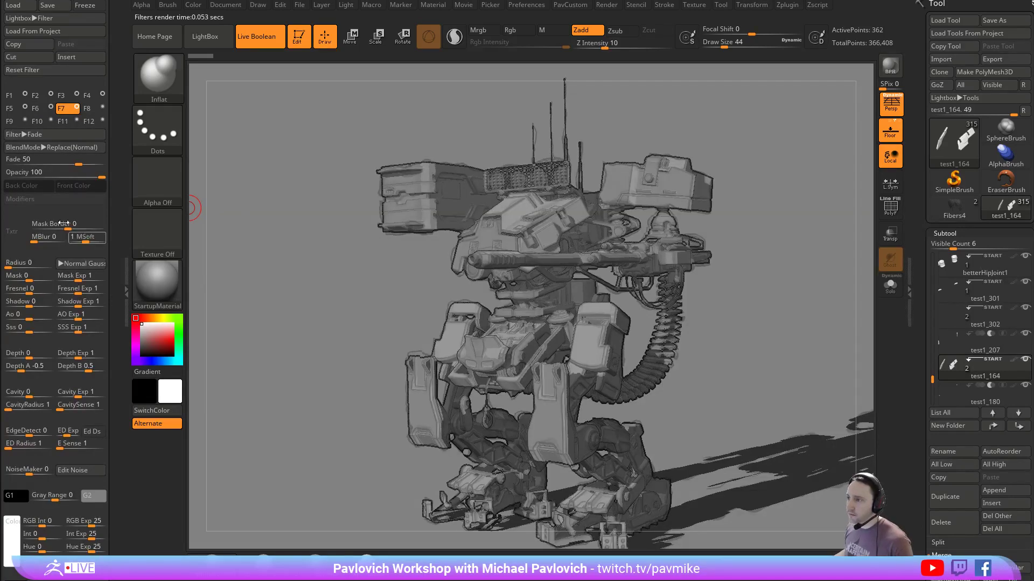
left_click(41, 134)
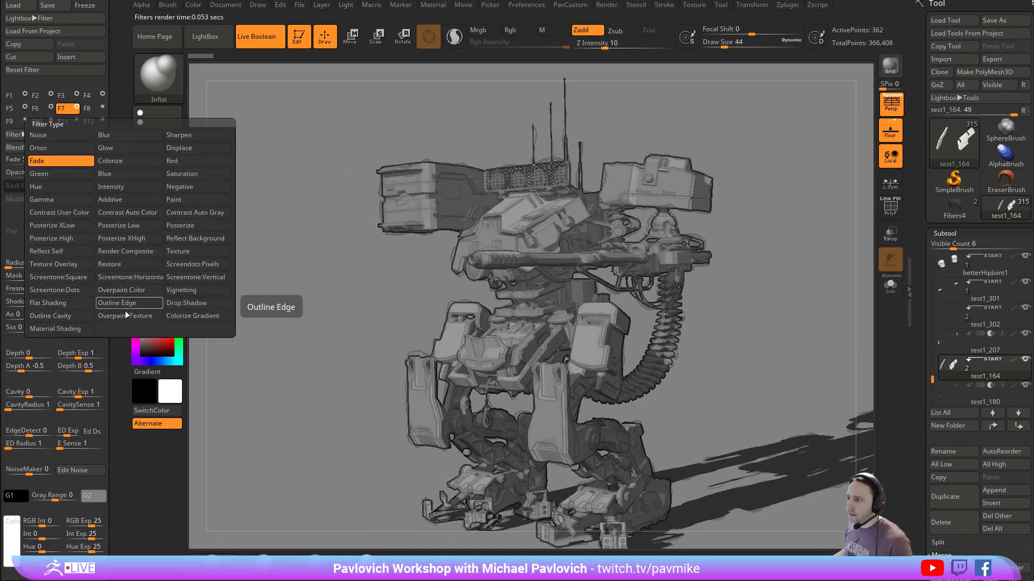
left_click(82, 289)
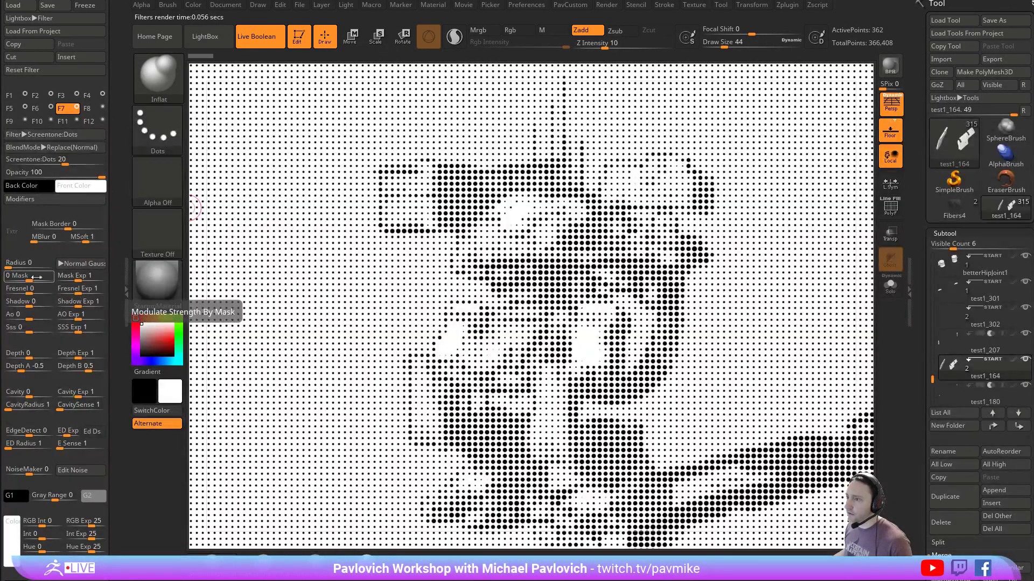
Try the screentone's Mask modulation at 1 and -1, set Shadow to 1 and return Mask to 0
left_click_drag(36, 277, 56, 275)
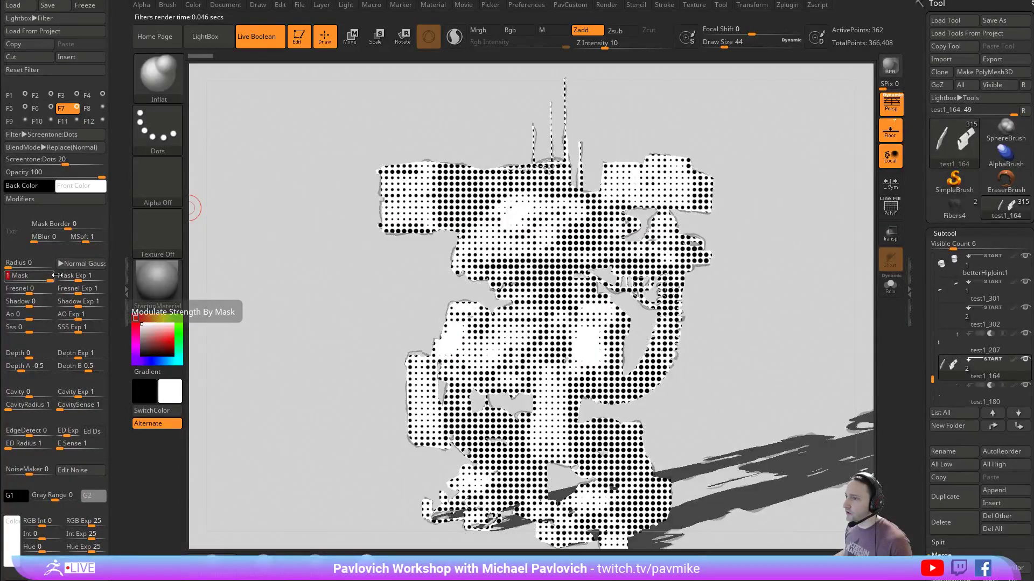
left_click_drag(47, 280, 2, 278)
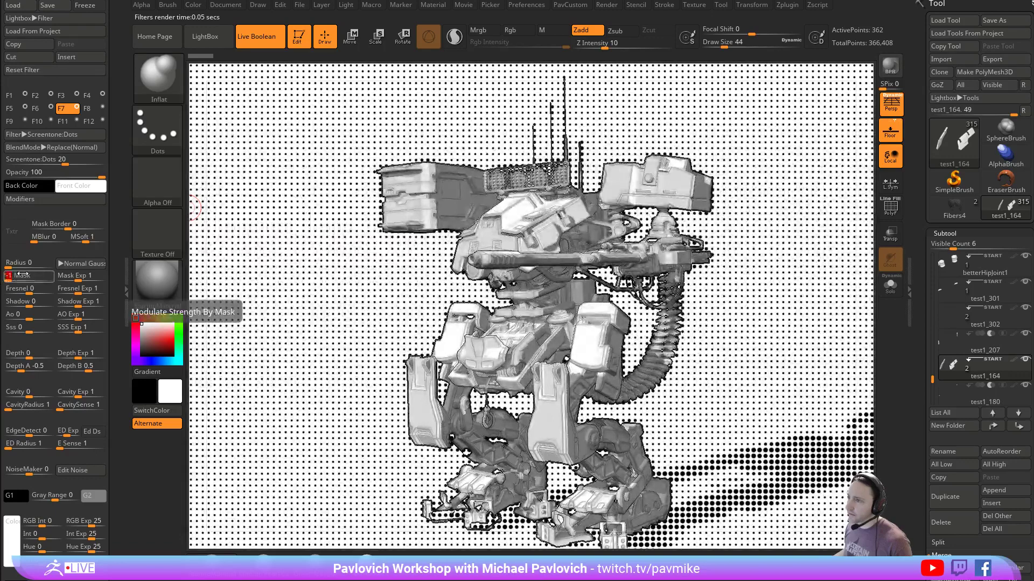
left_click_drag(21, 302, 51, 305)
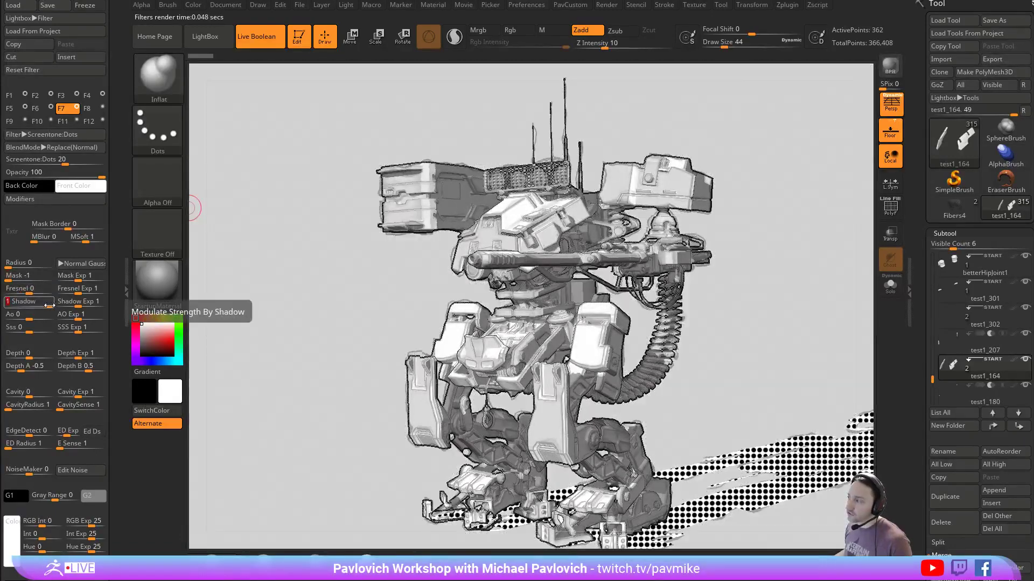
left_click(30, 277)
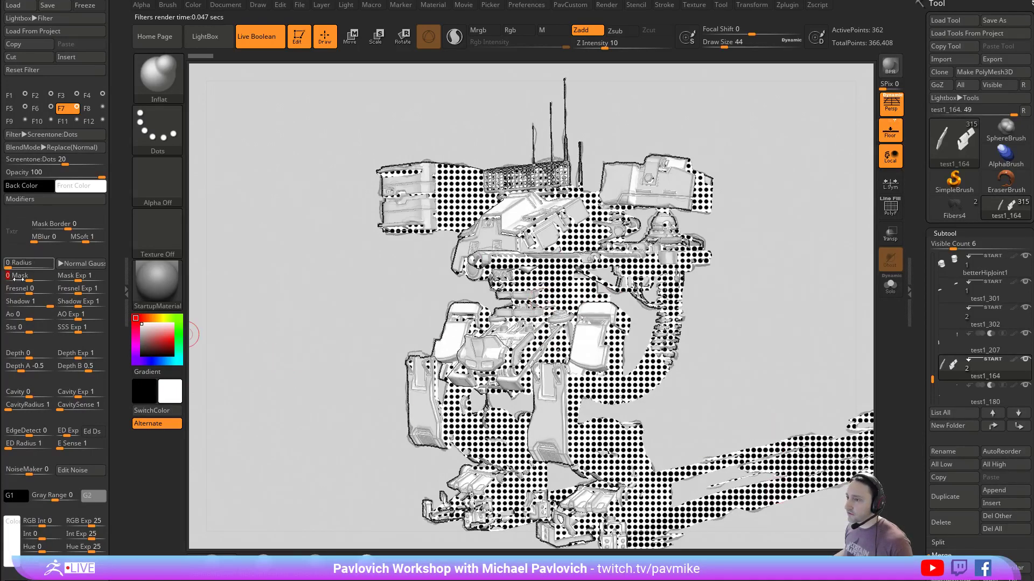
Set the Screentone:Dots filter strength to -10 and try adjusting its Constant Size modifier
left_click(40, 198)
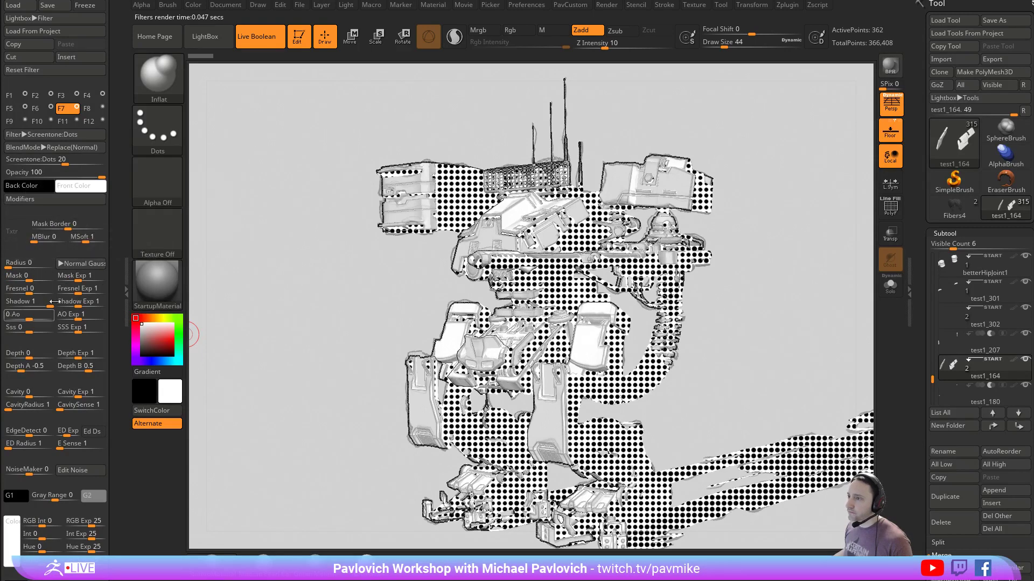
left_click_drag(66, 161, 53, 163)
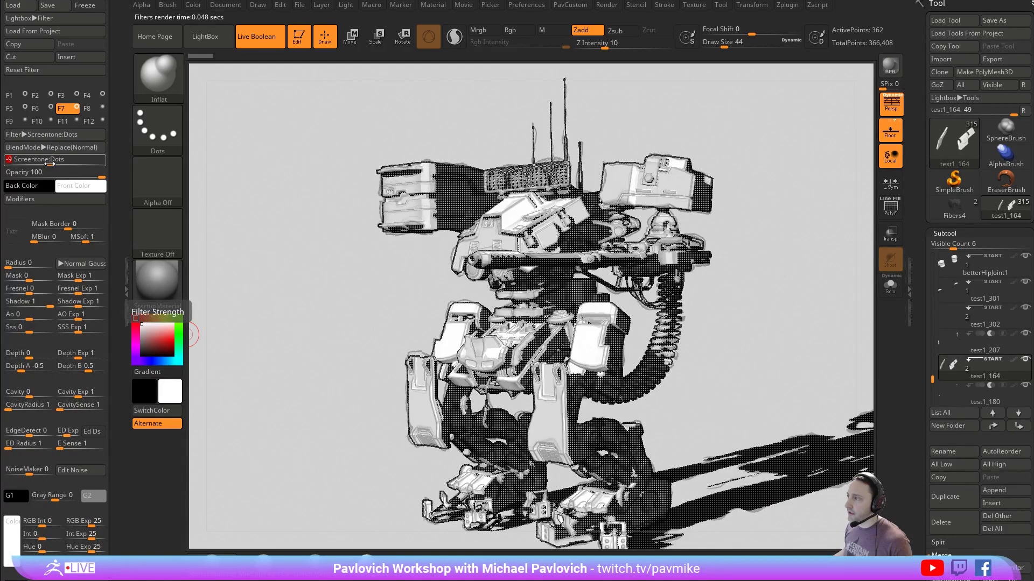
mouse_move(53, 164)
left_mouse_down()
mouse_move(64, 163)
mouse_move(49, 163)
left_mouse_up()
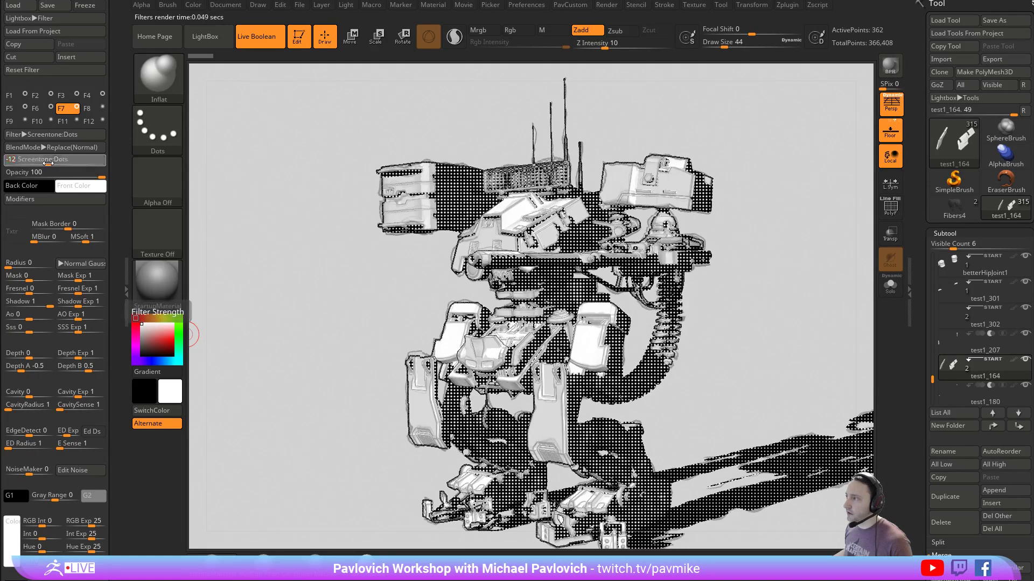
left_click(43, 200)
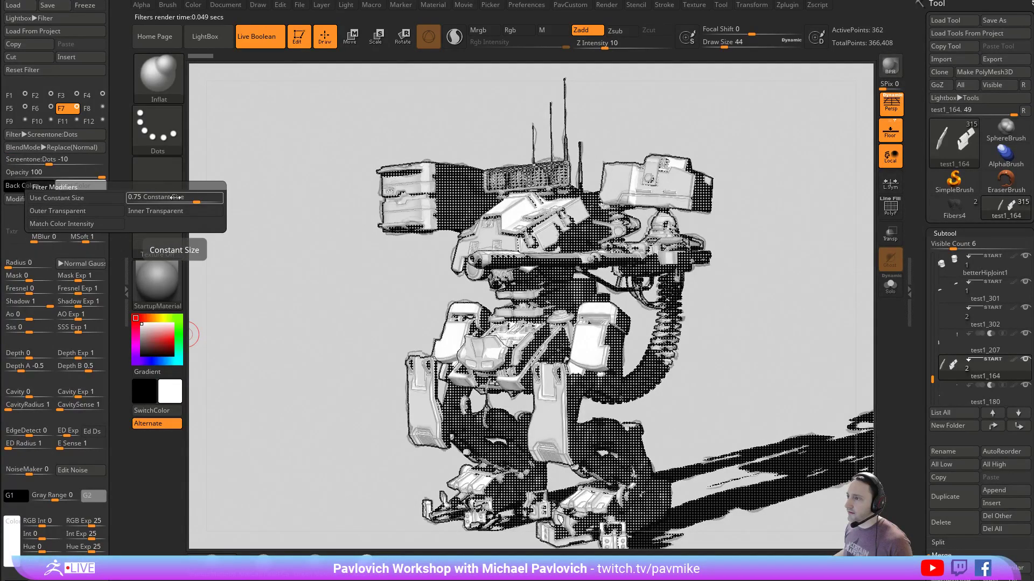
left_click_drag(174, 200, 201, 201)
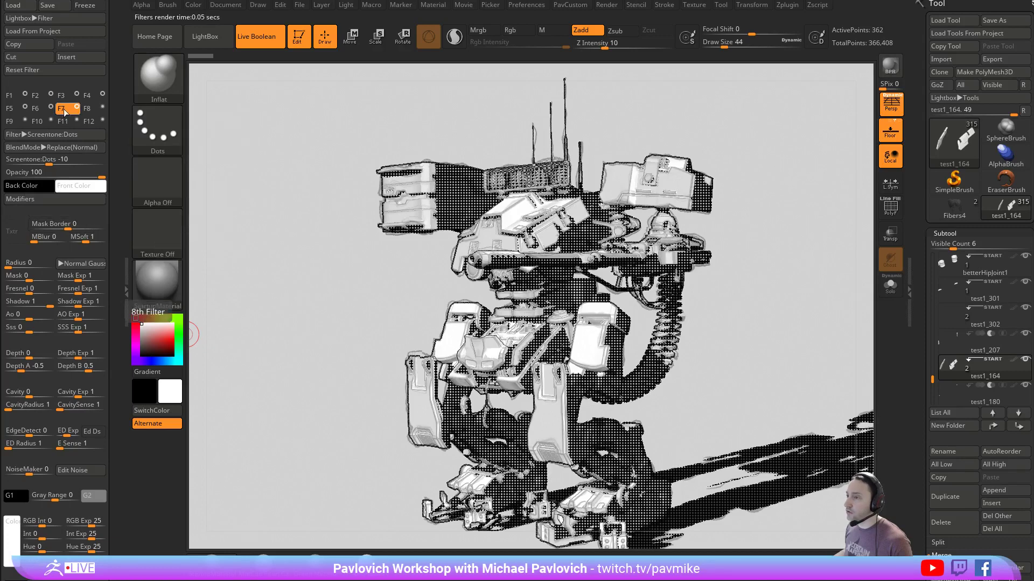
Switch the Screentone:Dots filter to the Multiply blend mode and lower its opacity to 57
left_click(54, 149)
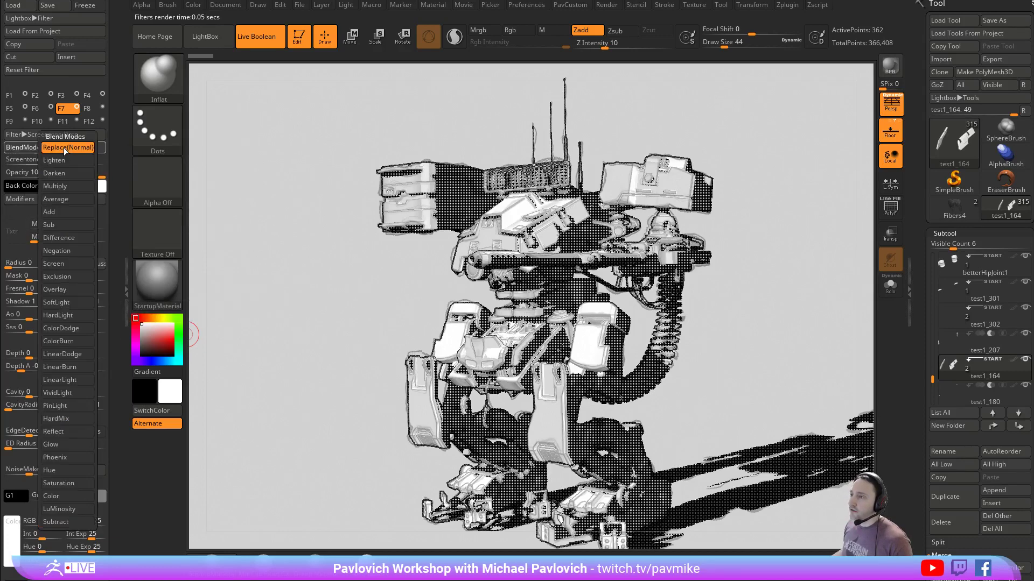
left_click(62, 189)
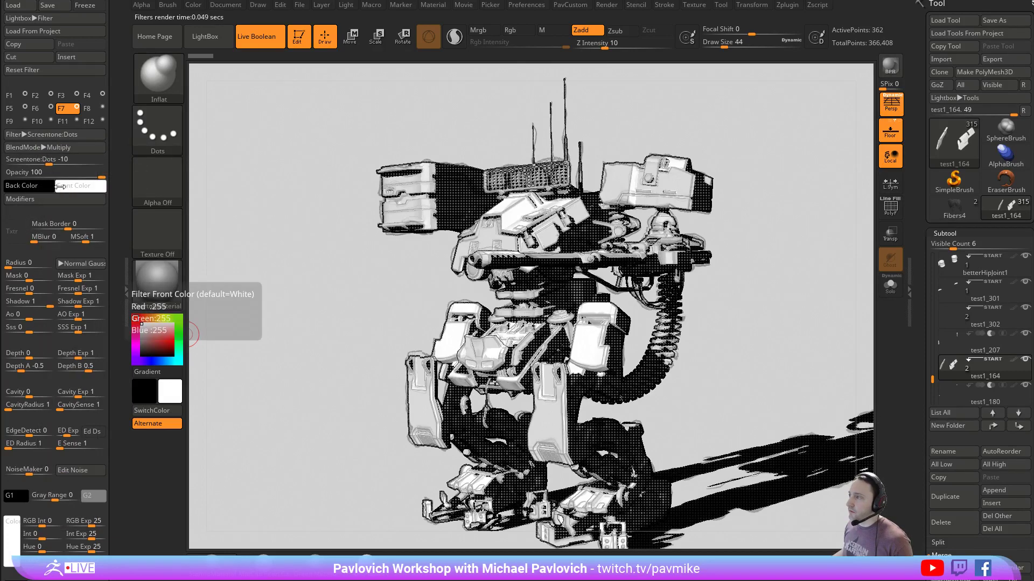
left_click_drag(64, 173, 62, 173)
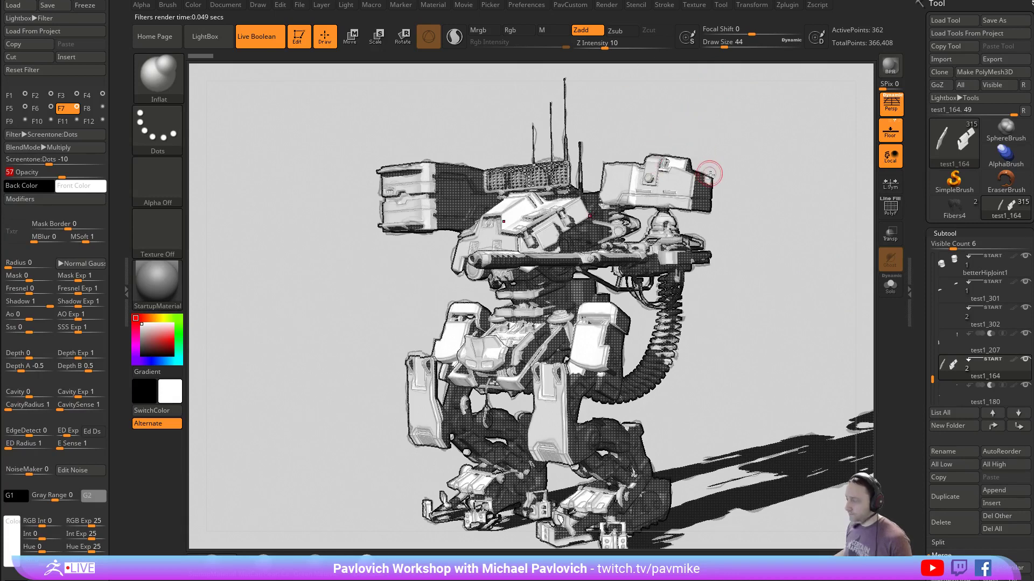
Save the current render settings as a render preset named test in the ZBrush 2019 ZRenderPresets folder
key("comma")
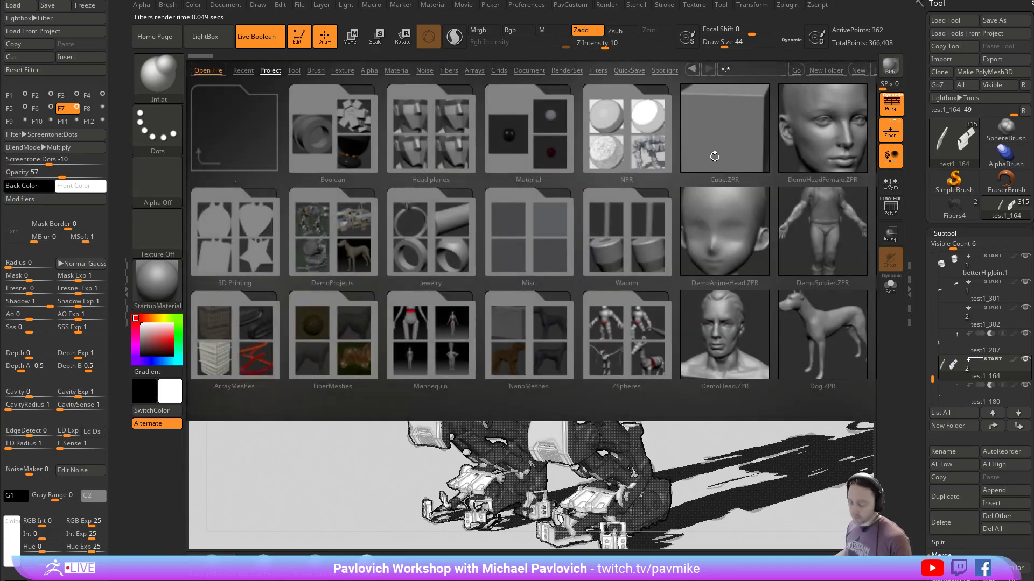
key("comma")
scroll(60, 127, "up", 10)
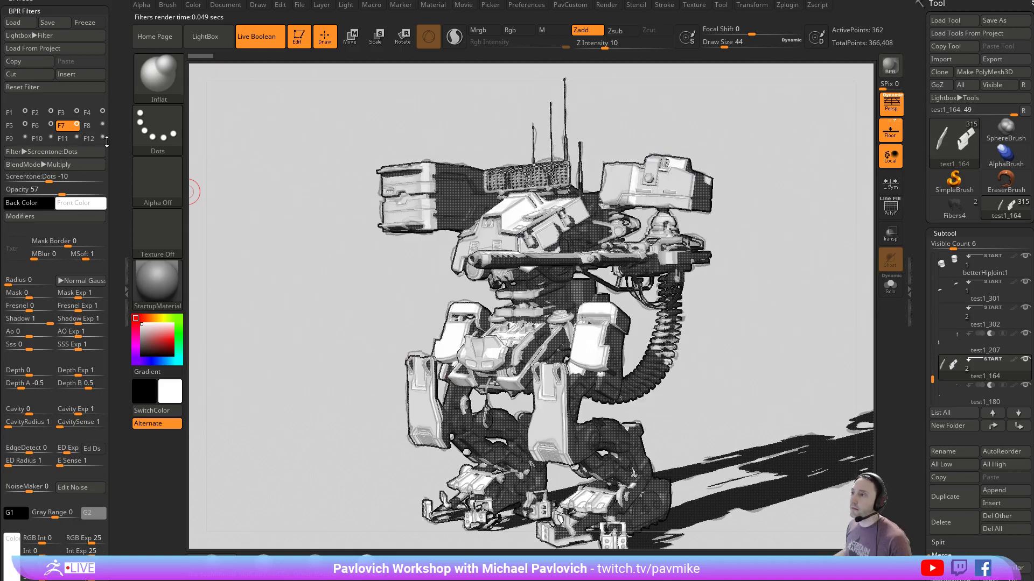
left_click(47, 20)
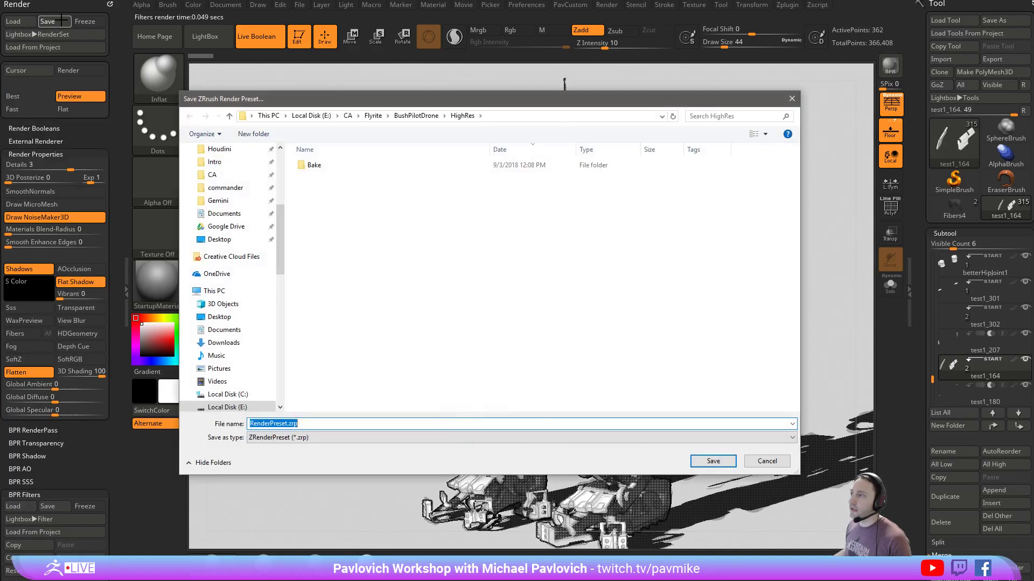
scroll(227, 209, "up", 4)
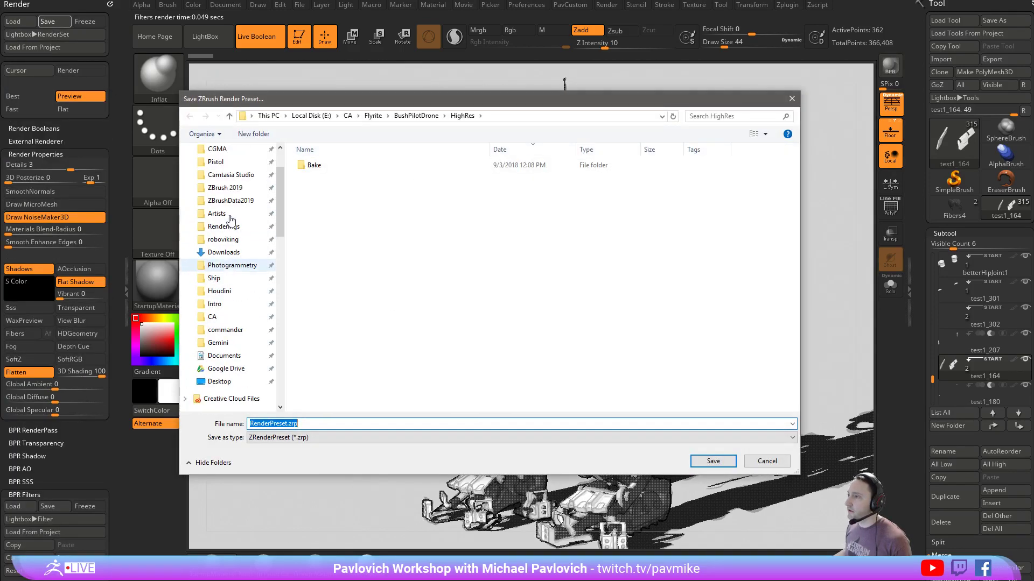
scroll(227, 162, "up", 2)
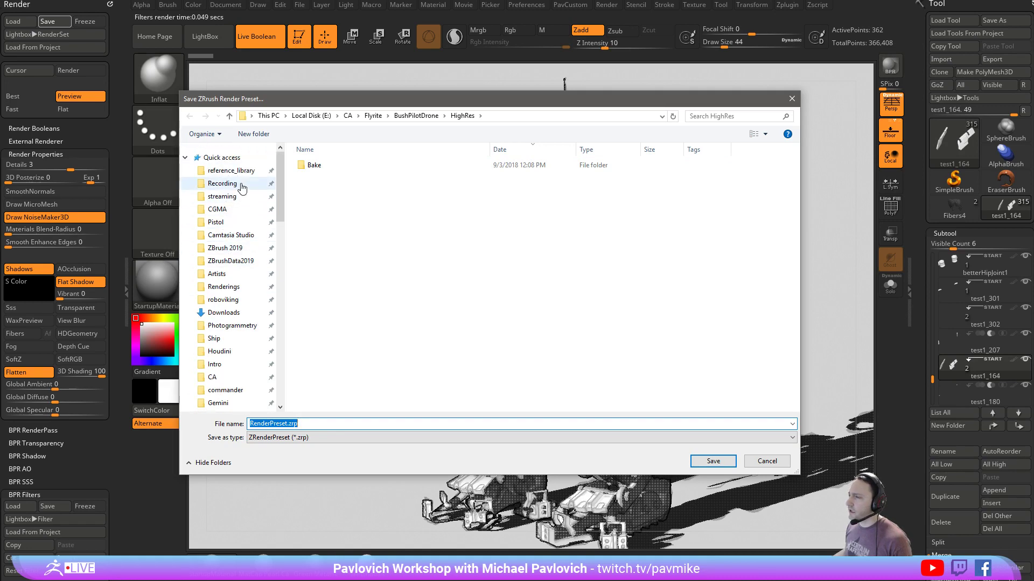
left_click(237, 248)
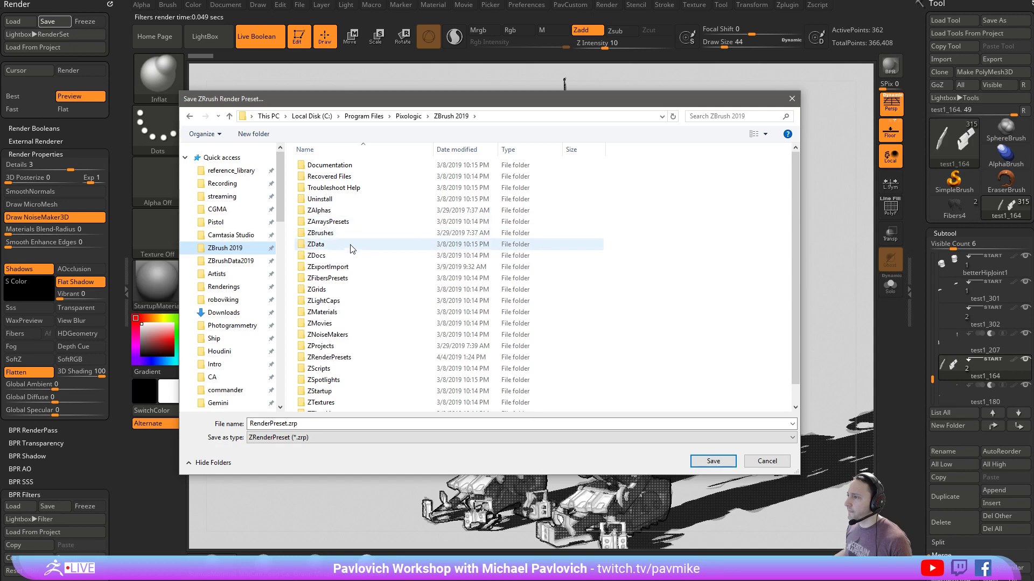
scroll(353, 323, "down", 1)
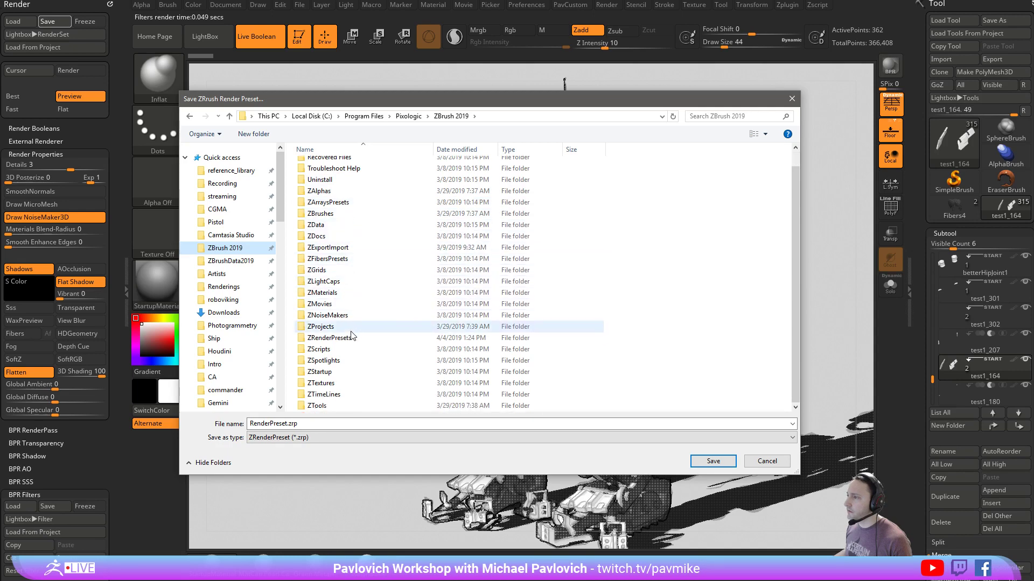
double_click(362, 337)
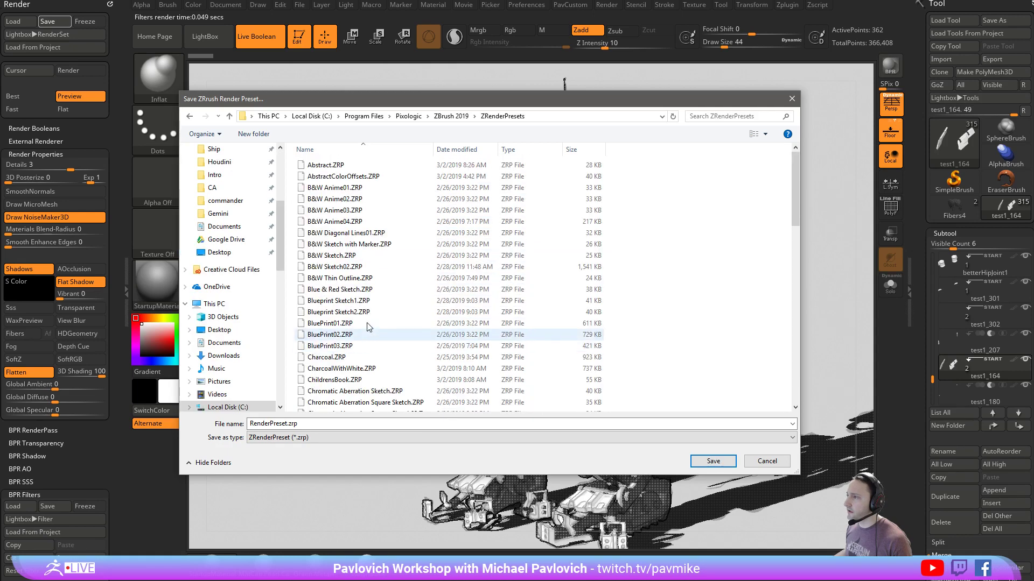
left_click(344, 423)
type("test")
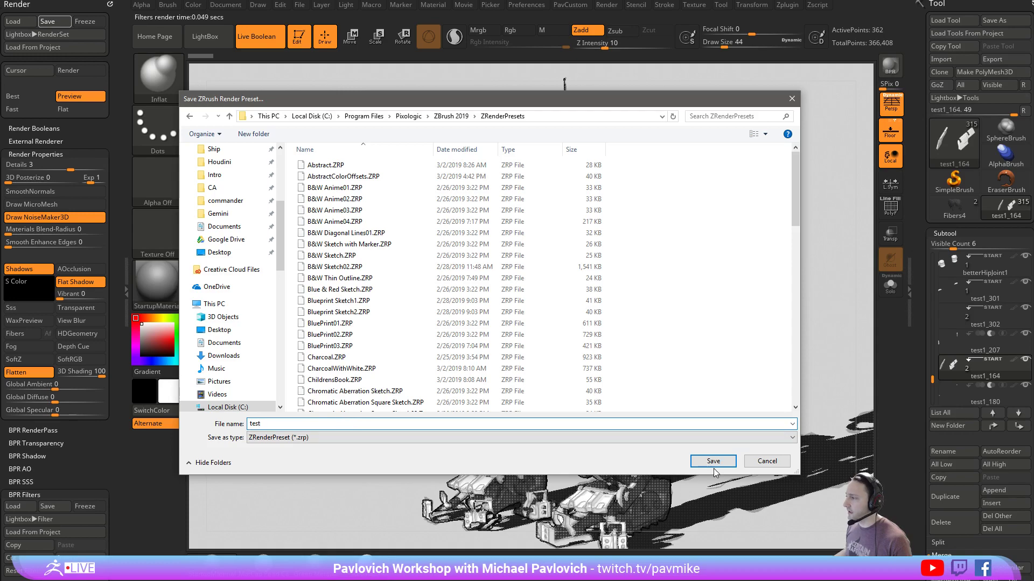
left_click(713, 464)
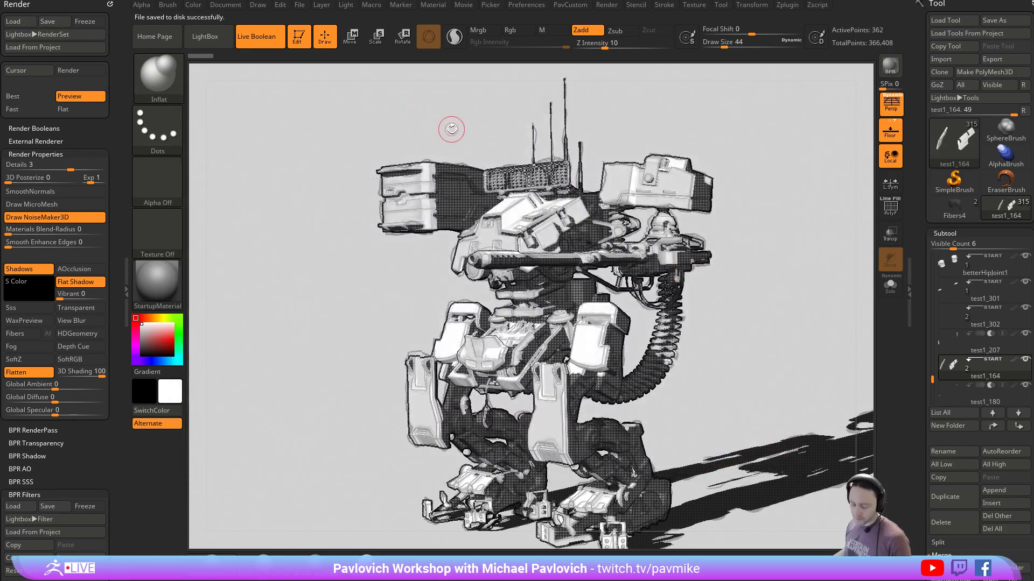
Browse the LightBox render presets through to test.ZRP and apply a blueprint preset to the mech
key("comma")
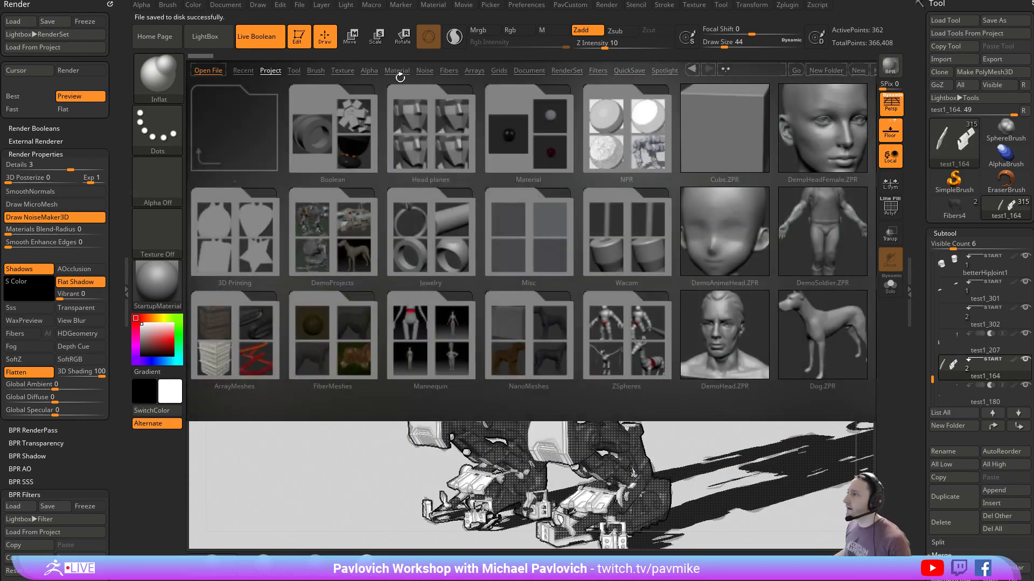
left_click(565, 70)
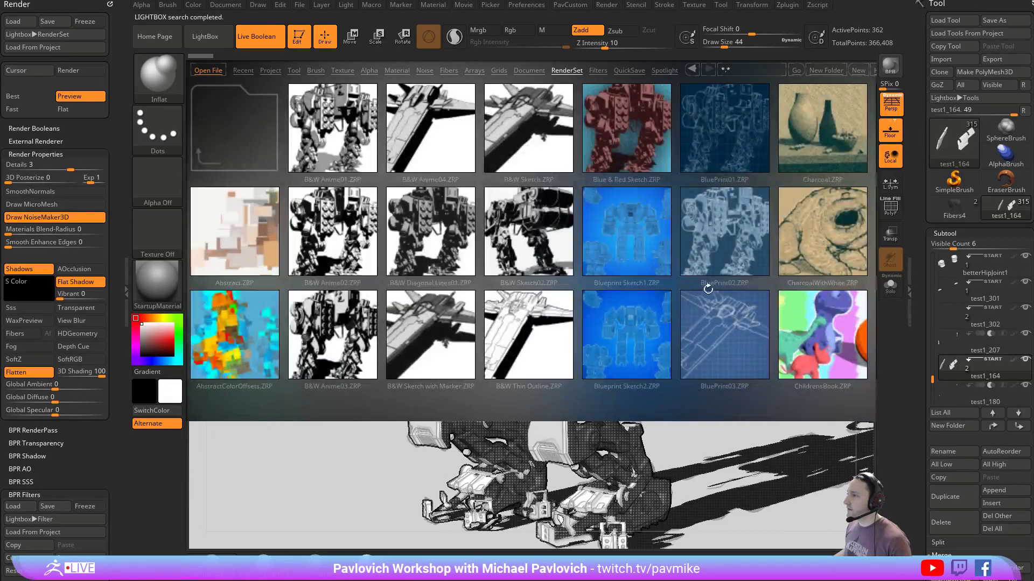
left_click_drag(708, 290, 394, 259)
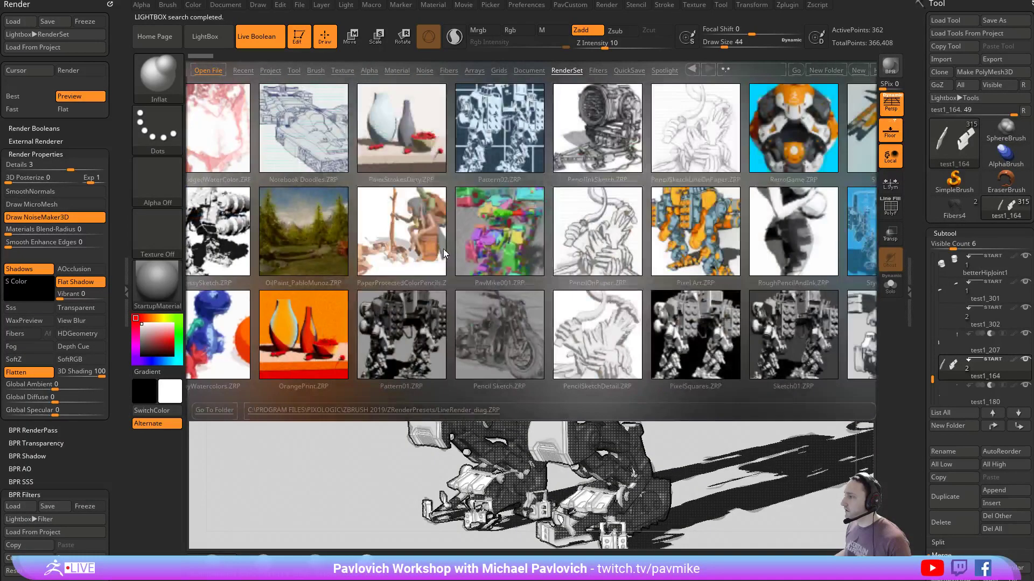
left_click_drag(441, 249, 402, 248)
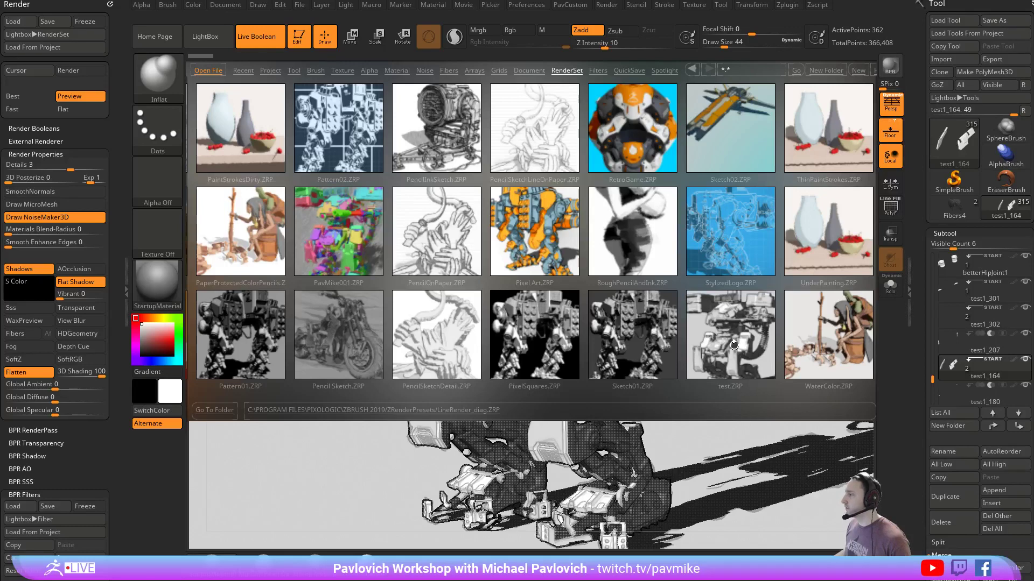
left_click_drag(486, 265, 978, 235)
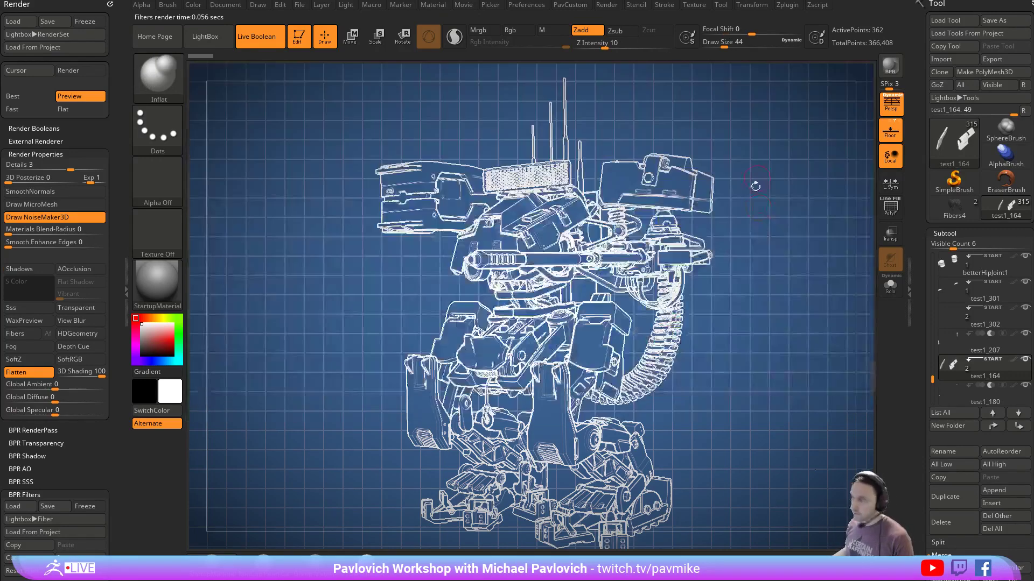
Turn off perspective, frame the whole mech from the front and render the blueprint look, reducing SPix to 0
left_click_drag(812, 242, 828, 178)
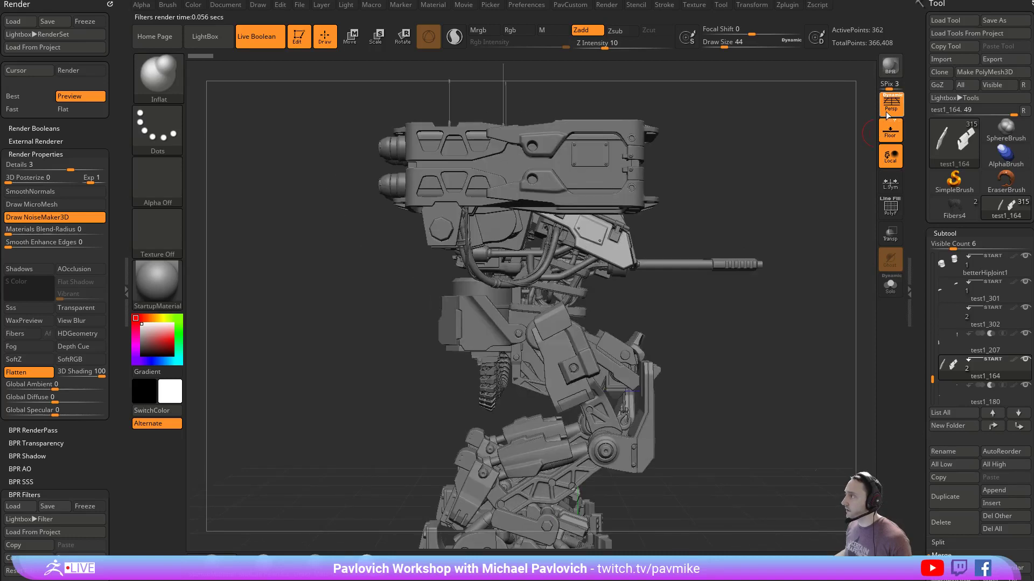
left_click(887, 111)
left_click_drag(695, 185, 686, 183, "shift")
left_click_drag(780, 205, 778, 149, "shift")
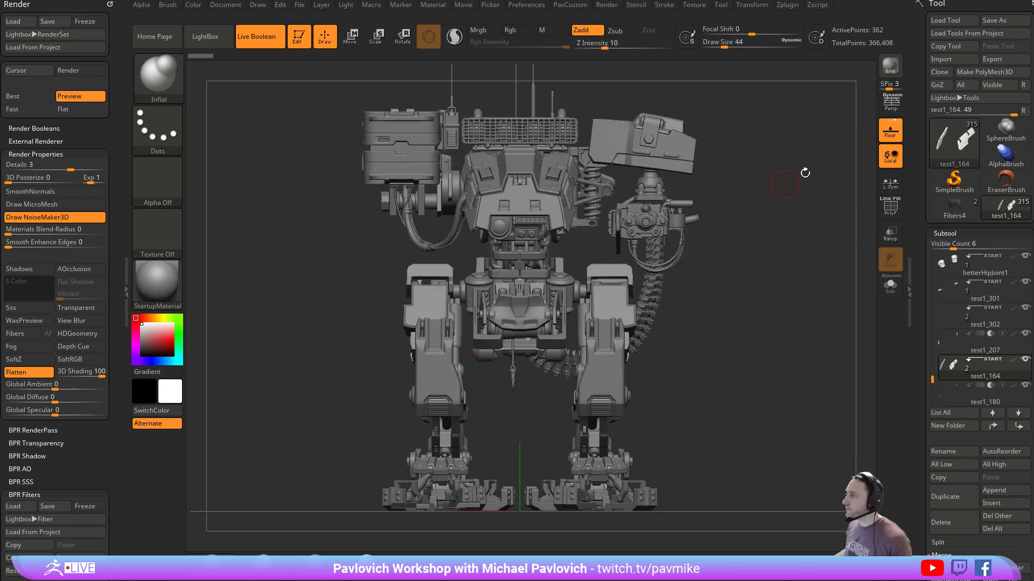
left_click(891, 66)
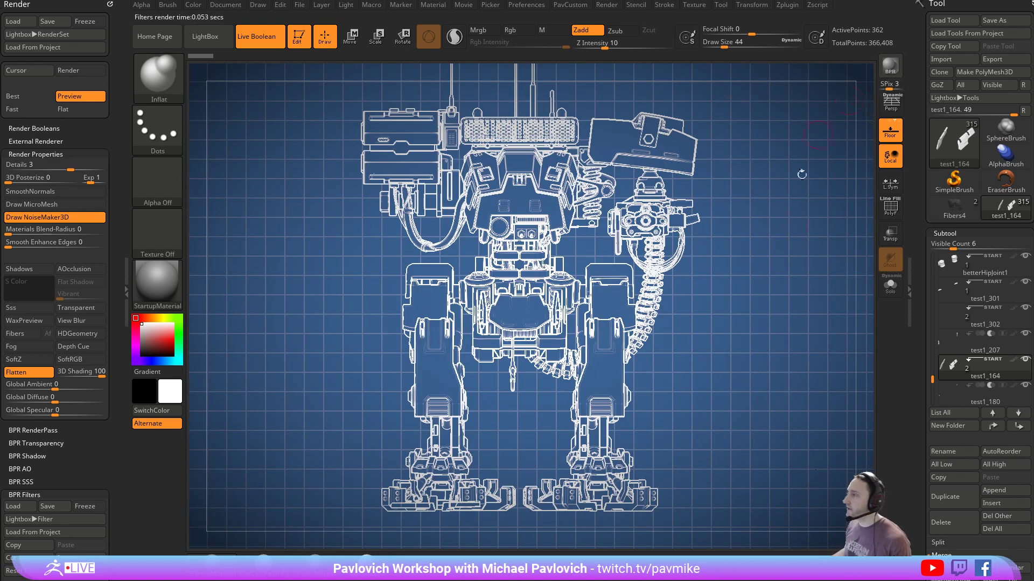
left_click_drag(889, 87, 875, 87)
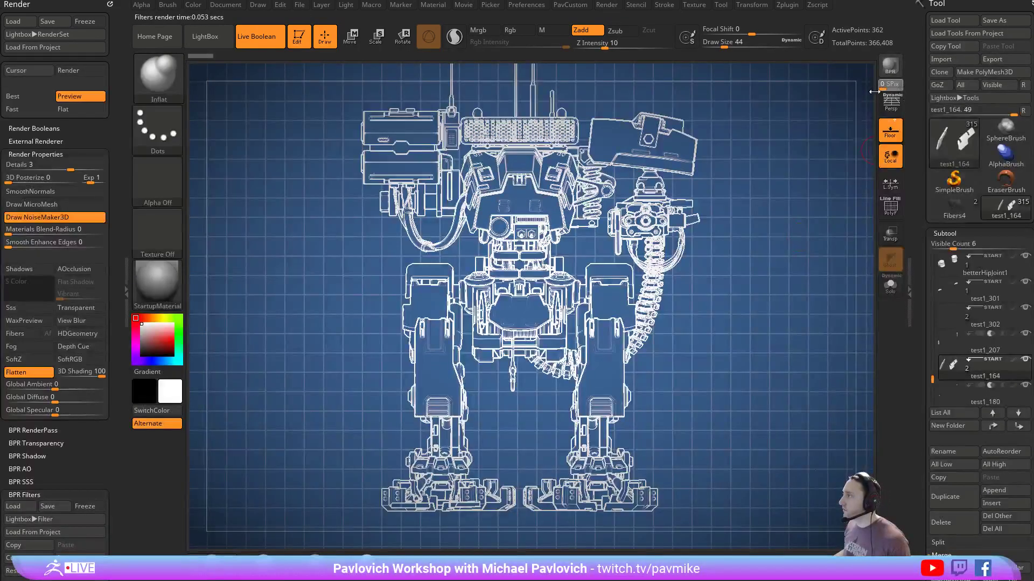
left_click(890, 69)
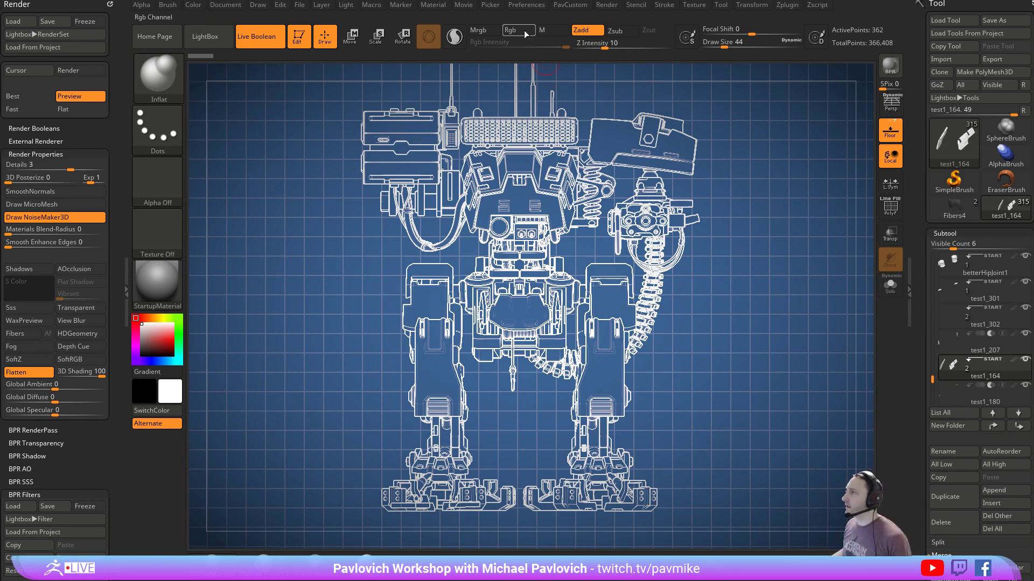
Fully initialize ZBrush and reduce the document background's gradient range to get a flat backdrop
left_click(527, 4)
left_click(576, 25)
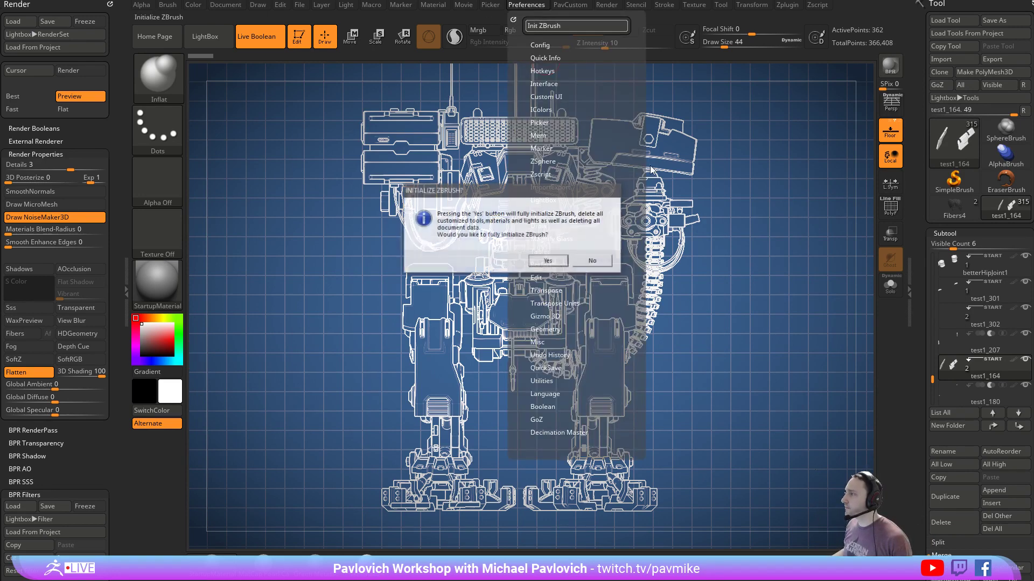
left_click(554, 261)
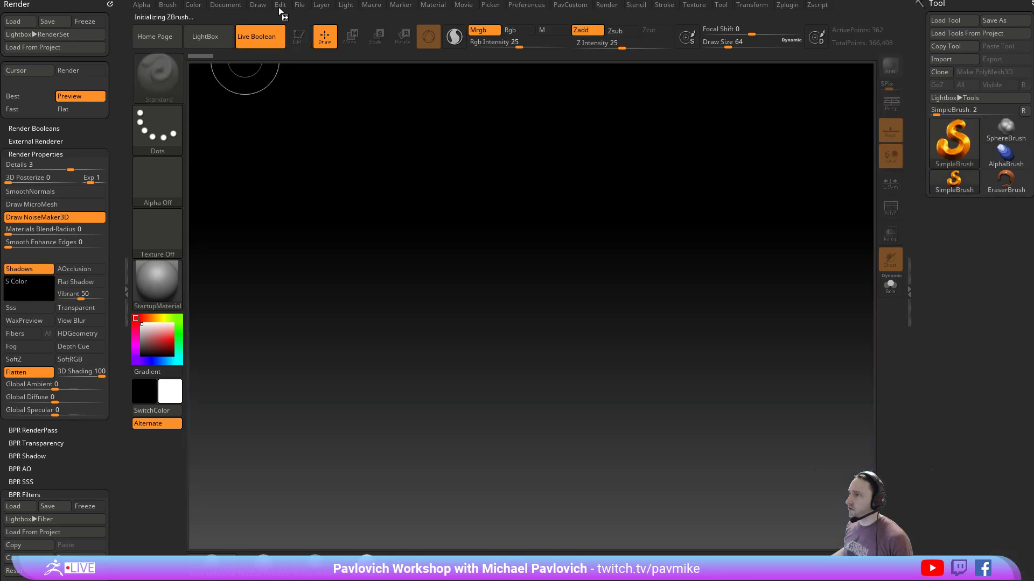
left_click(235, 7)
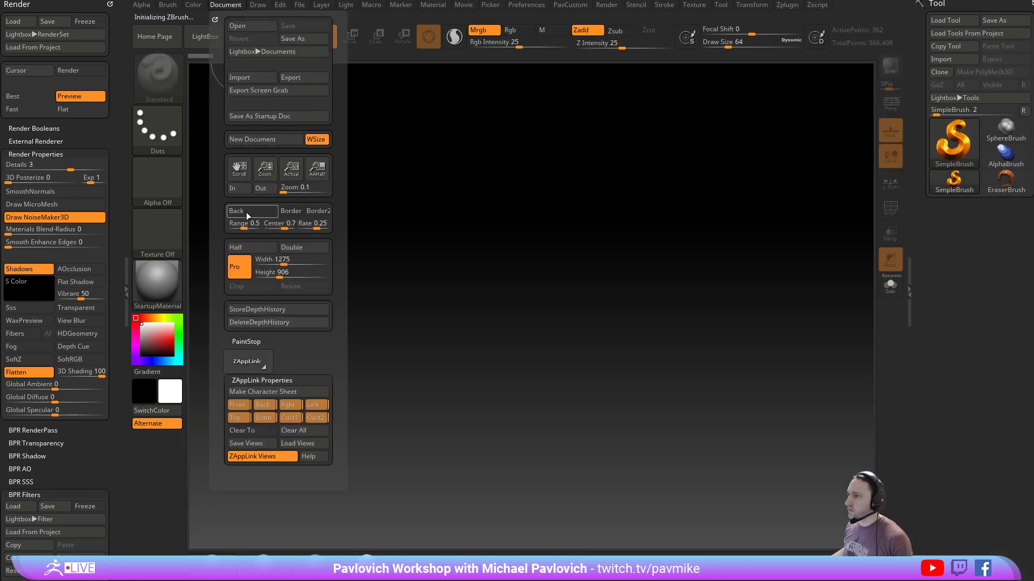
left_click_drag(245, 225, 227, 226)
Place a PolyMesh3D star in Edit mode, turn off Live Boolean and frame the star at an angle
left_click(958, 137)
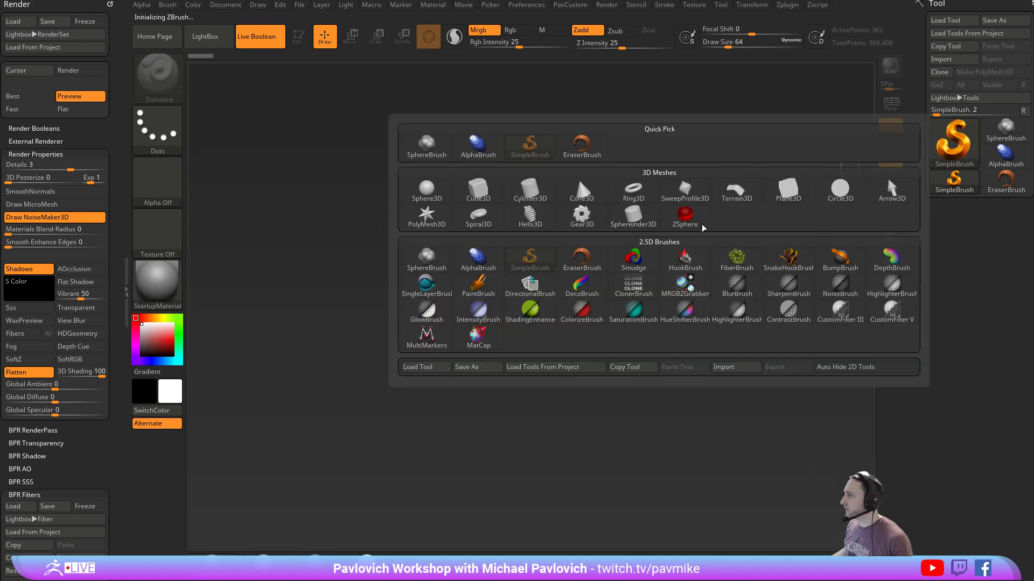
left_click(426, 215)
left_click(298, 37)
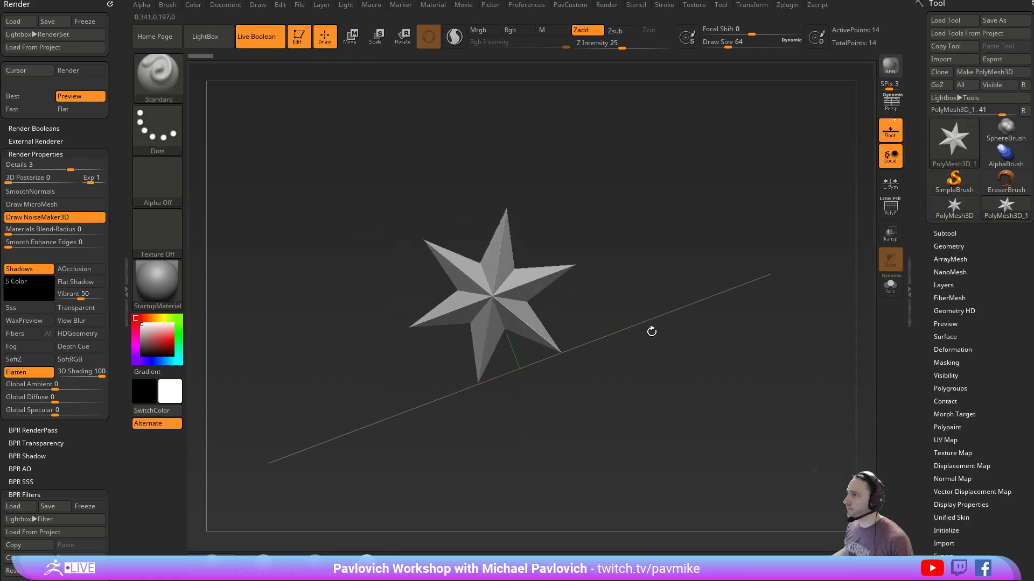
left_click(270, 41)
key("f")
left_click_drag(762, 240, 802, 351, "shift")
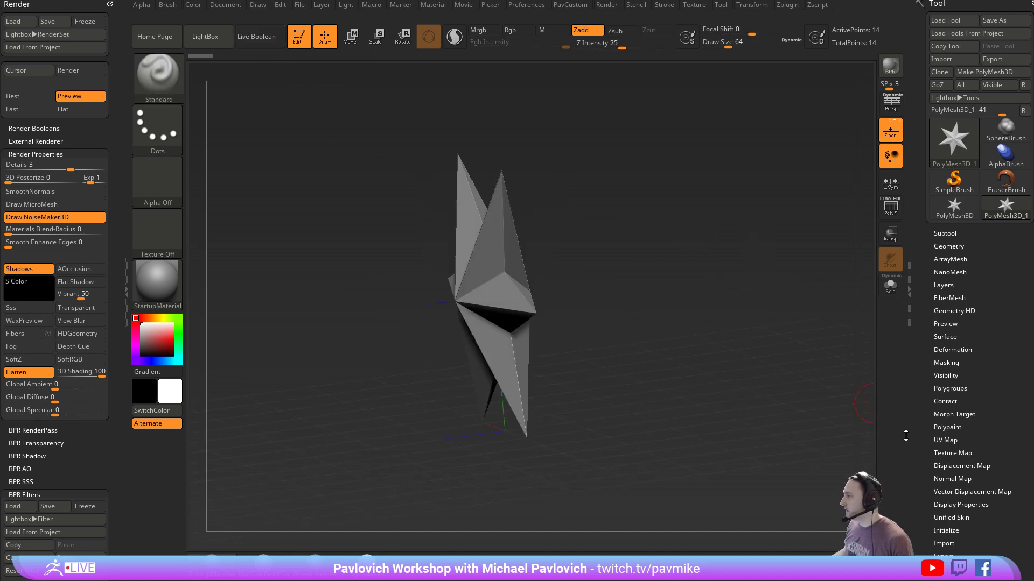
Initialize the star as a QCube with X, Y and Z Res set to 1, with the polyframe shown
left_click_drag(930, 436, 932, 332)
left_click(945, 145)
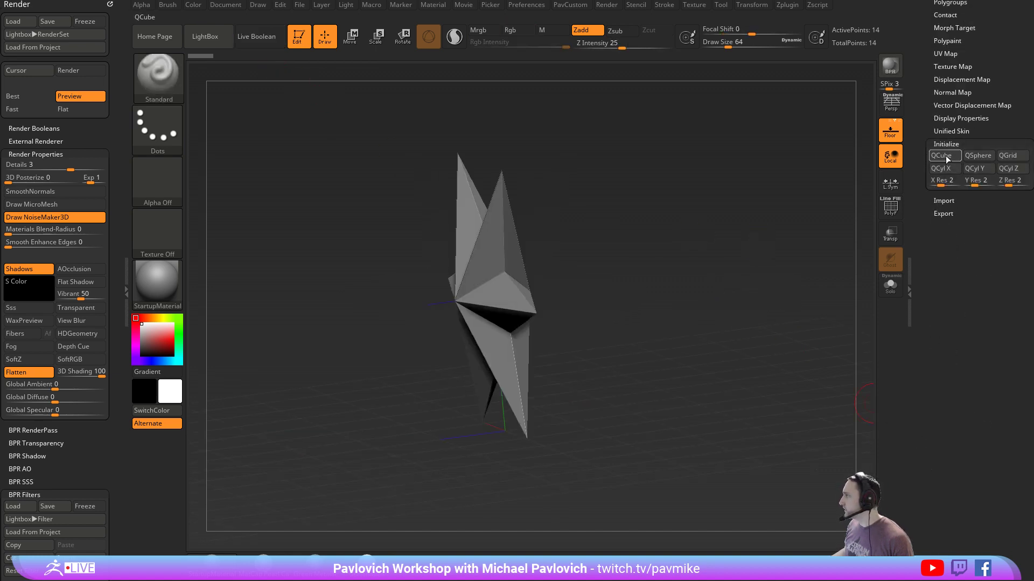
left_click(941, 155)
left_click(891, 209)
key("f")
left_click_drag(757, 187, 785, 266)
left_click(933, 184)
left_click(1001, 183)
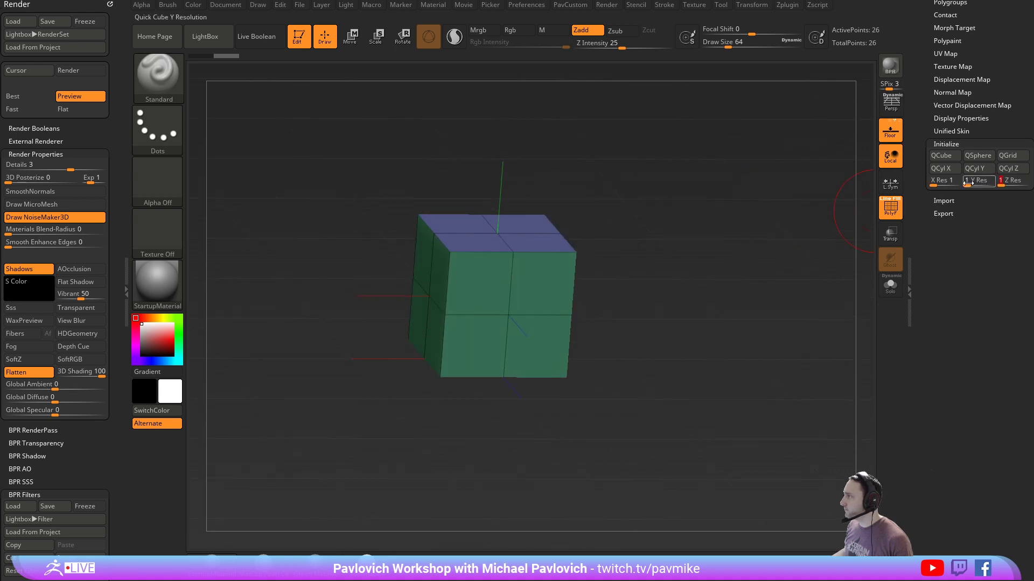
left_click(946, 158)
Mirror and weld the cube to split it with a central edge loop
left_click_drag(752, 183, 741, 219, "alt")
key("grave")
left_click(716, 191)
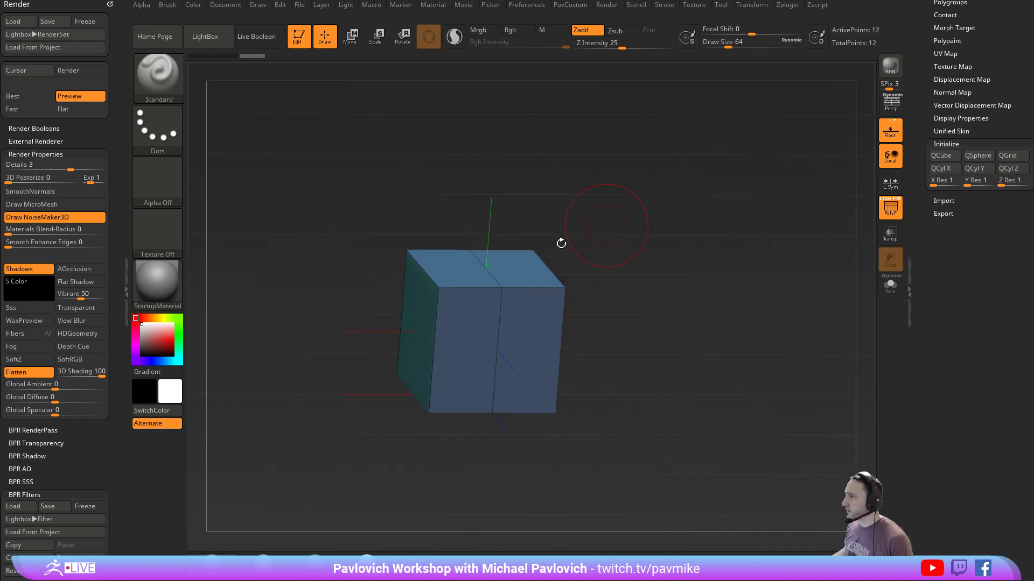
Pull mirrored blocks out of the cube's sides, tops and fronts using the ZModeler brush with QMesh Polygroup All
mouse_move(613, 298)
left_mouse_down()
mouse_move(639, 237)
mouse_move(608, 299)
mouse_move(622, 336)
left_mouse_up()
key("b")
key("z")
key("m")
key("space")
left_click_drag(535, 386, 590, 262)
right_click_drag(508, 365, 511, 329, "alt")
left_click_drag(508, 355, 498, 411)
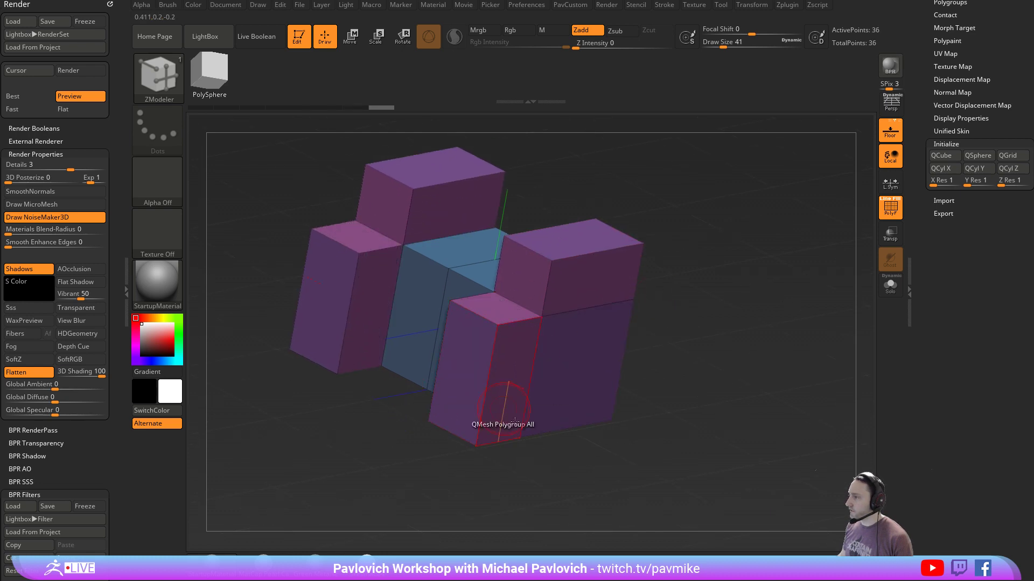
Extend the undersides of both side blocks downward with QMesh
right_click_drag(498, 412, 509, 393)
left_click_drag(495, 377, 524, 437, "alt")
left_click_drag(658, 322, 707, 374)
mouse_move(759, 322)
left_mouse_down()
mouse_move(732, 330)
mouse_move(759, 339)
left_mouse_up()
Set the crease level to 3 and turn on Dynamic Subdiv with SmoothSubdiv at 4
scroll(915, 222, "up", 10)
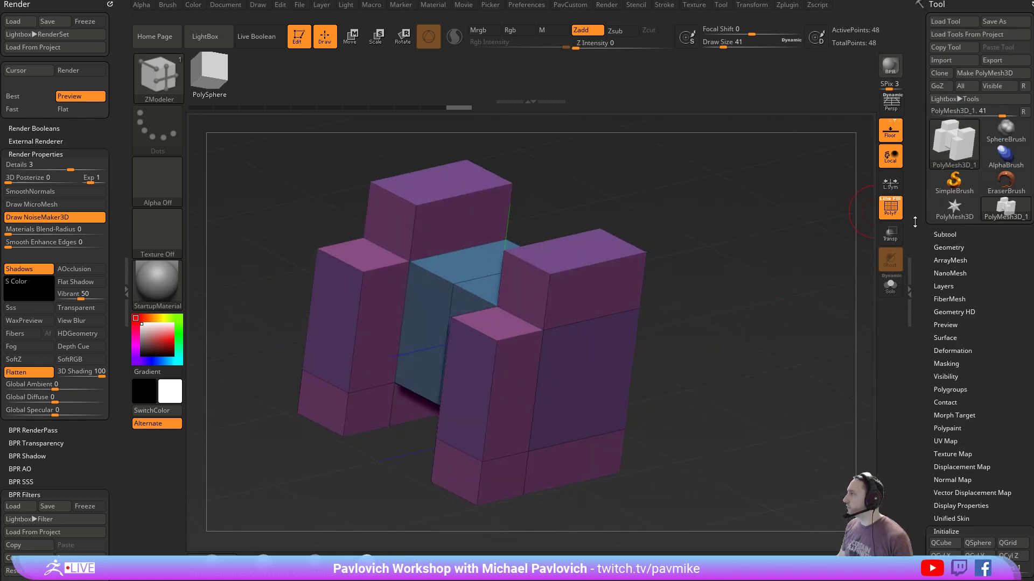
left_click(948, 247)
scroll(934, 242, "down", 3)
key("5")
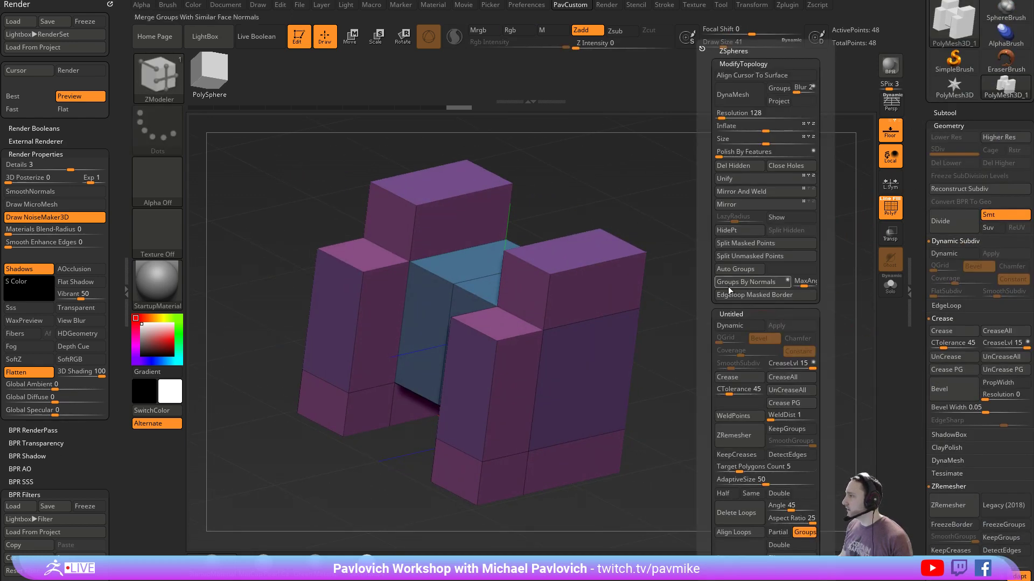
left_click(790, 363)
type("3")
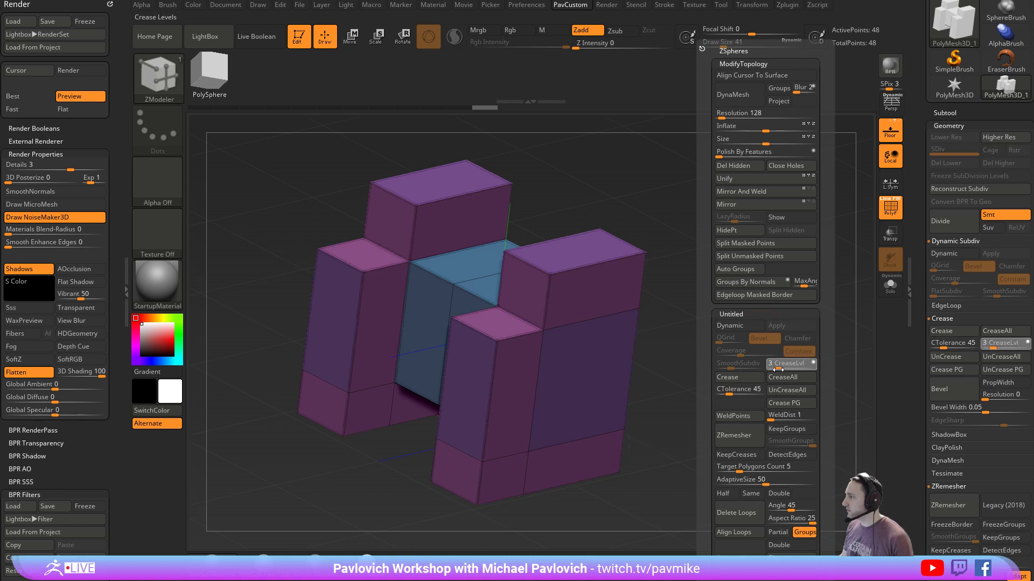
left_click(739, 325)
left_click_drag(731, 365, 737, 366)
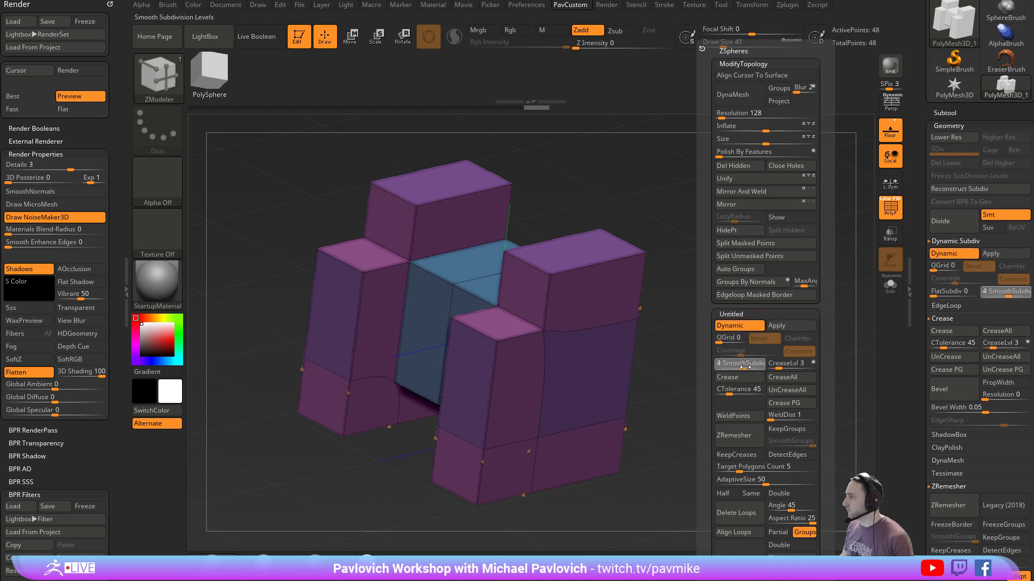
Hide the polyframe and examine the model's rounded edges from several angles
key("shift+f")
mouse_move(774, 293)
left_mouse_down()
mouse_move(823, 285)
mouse_move(762, 290)
left_mouse_up()
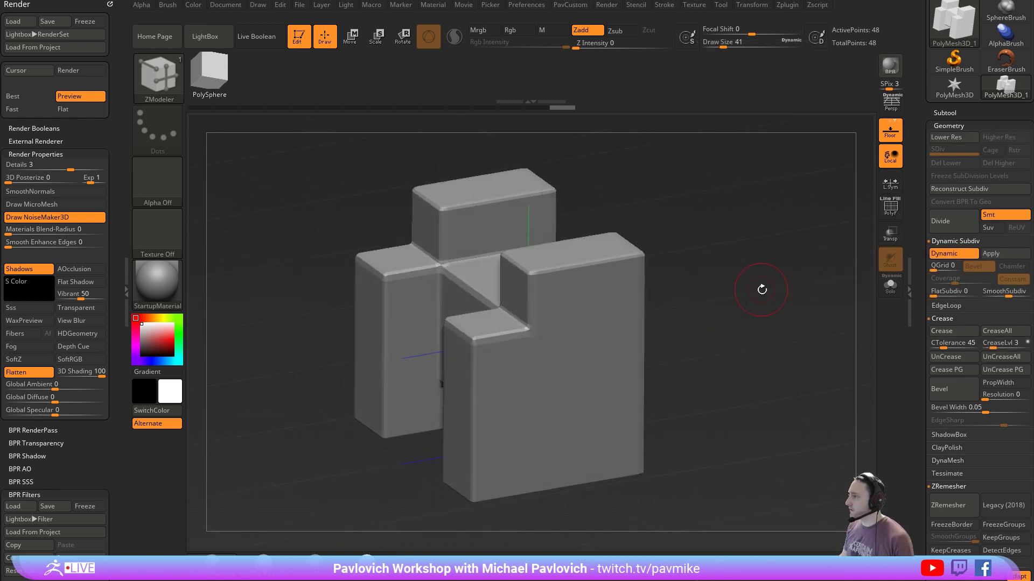
left_click_drag(660, 320, 701, 330)
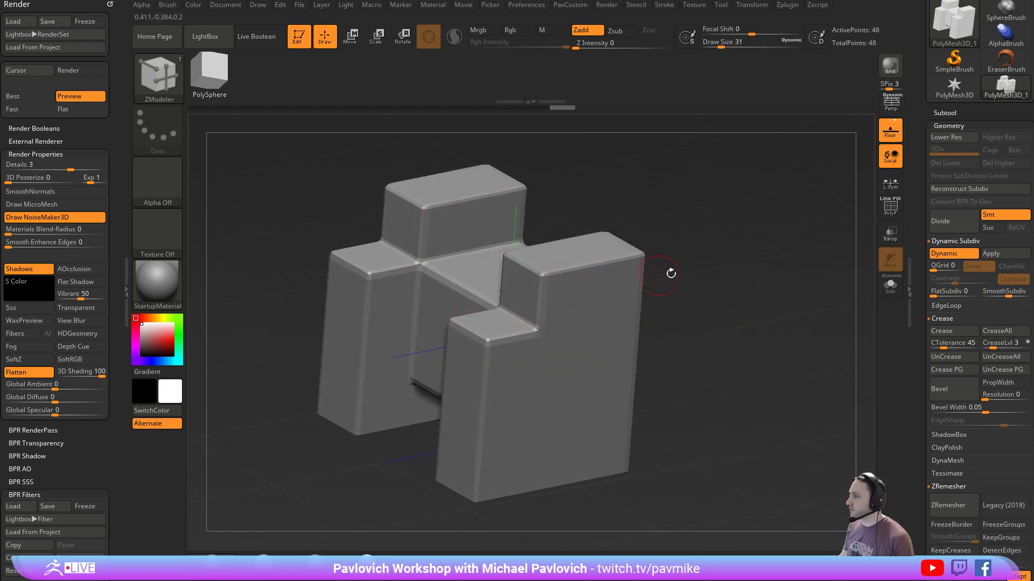
mouse_move(671, 273)
left_mouse_down()
mouse_move(629, 283)
mouse_move(676, 293)
left_mouse_up()
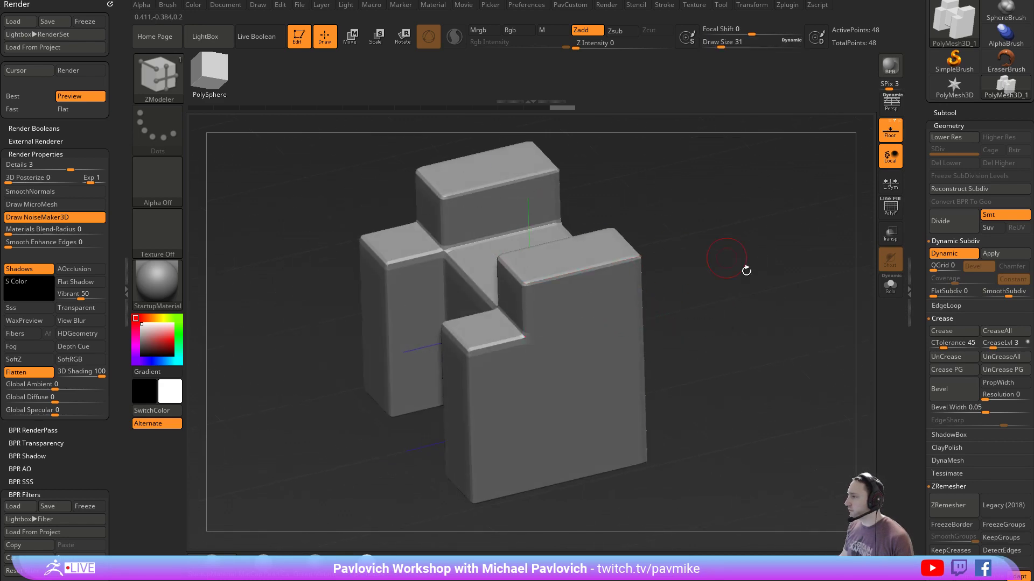
left_click_drag(763, 281, 764, 269)
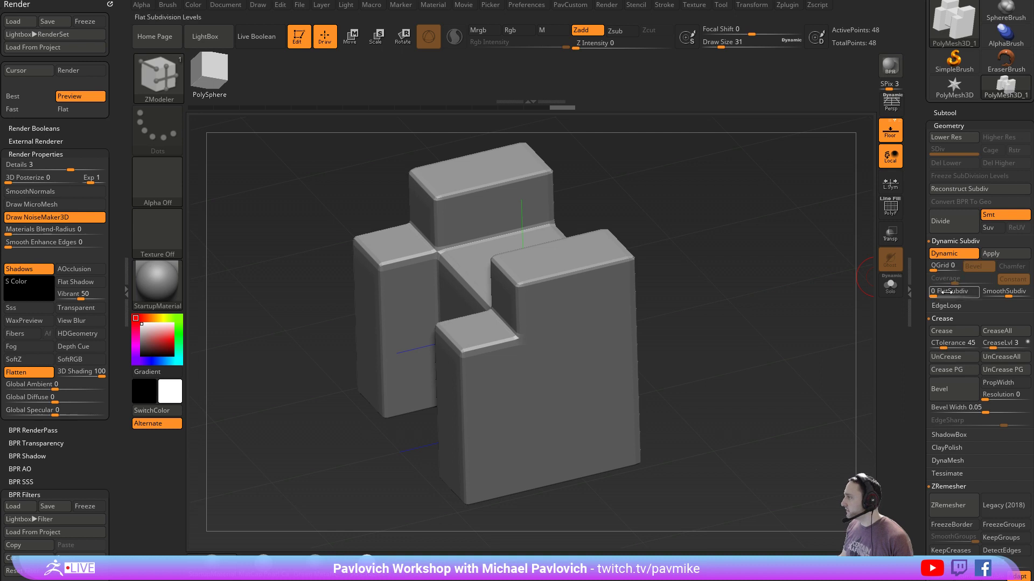
Replace the smooth subdivision with QGrid 6 in Chamfer mode, using Constant and a Coverage of 0.0919
mouse_move(1006, 294)
left_mouse_down()
mouse_move(977, 295)
mouse_move(937, 268)
mouse_move(1012, 281)
mouse_move(991, 285)
left_mouse_up()
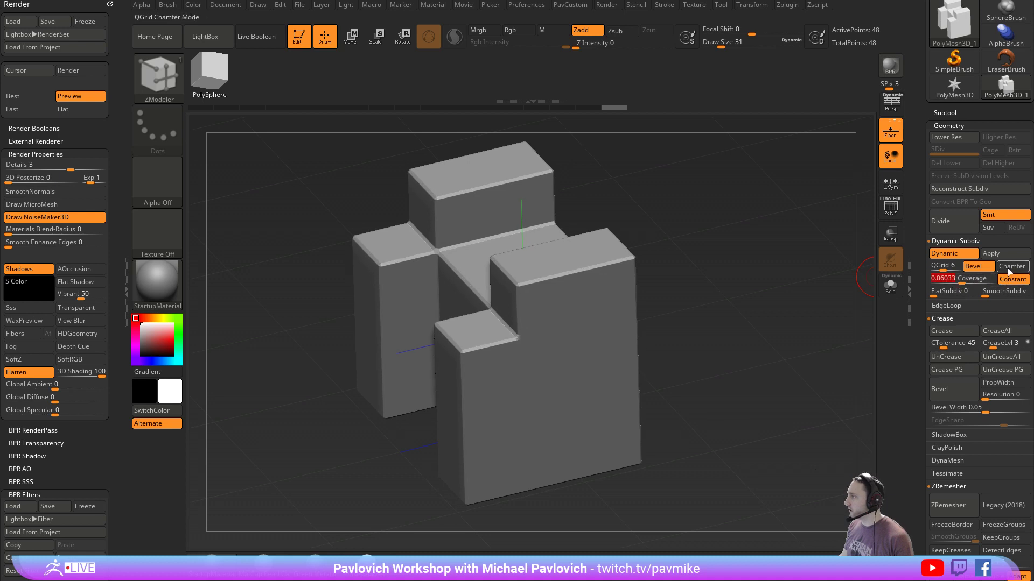
left_click(989, 269)
left_click(1009, 269)
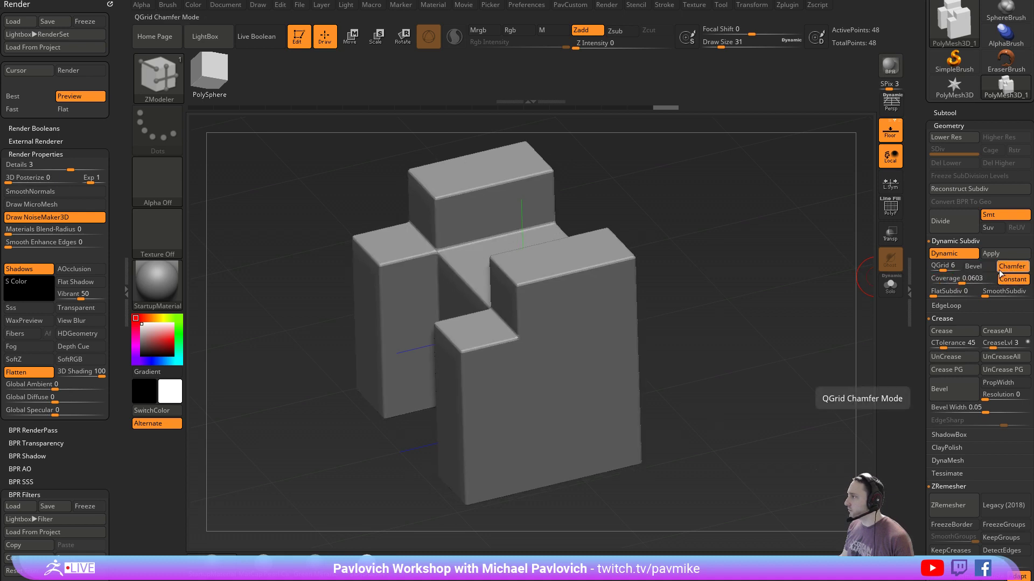
left_click_drag(962, 280, 965, 281)
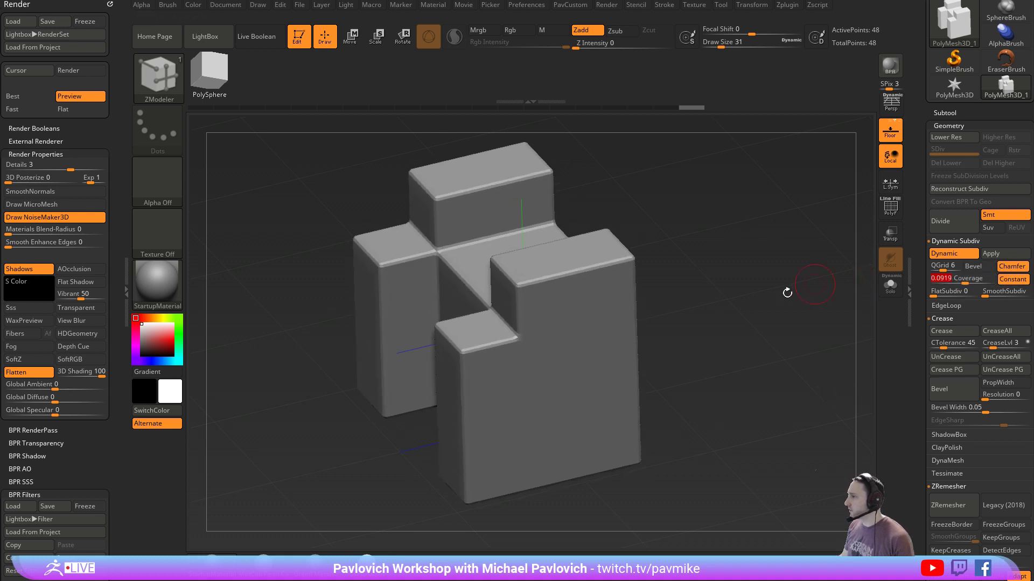
Turn off the dynamic subdivision preview and show the polyframe on the low-poly blocks
left_click_drag(787, 293, 768, 313)
key("shift+d")
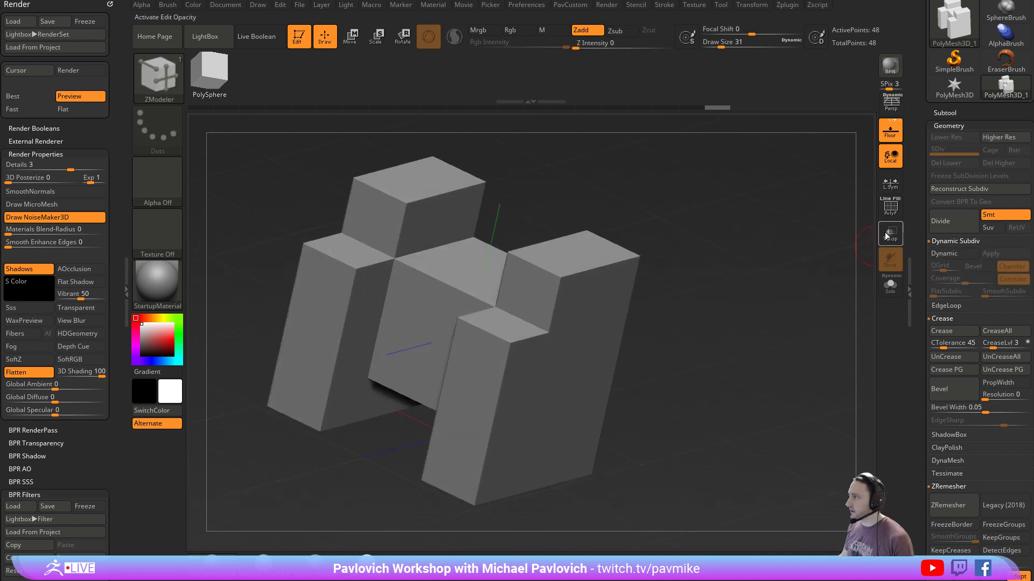
key("shift+f")
left_click_drag(831, 269, 851, 299)
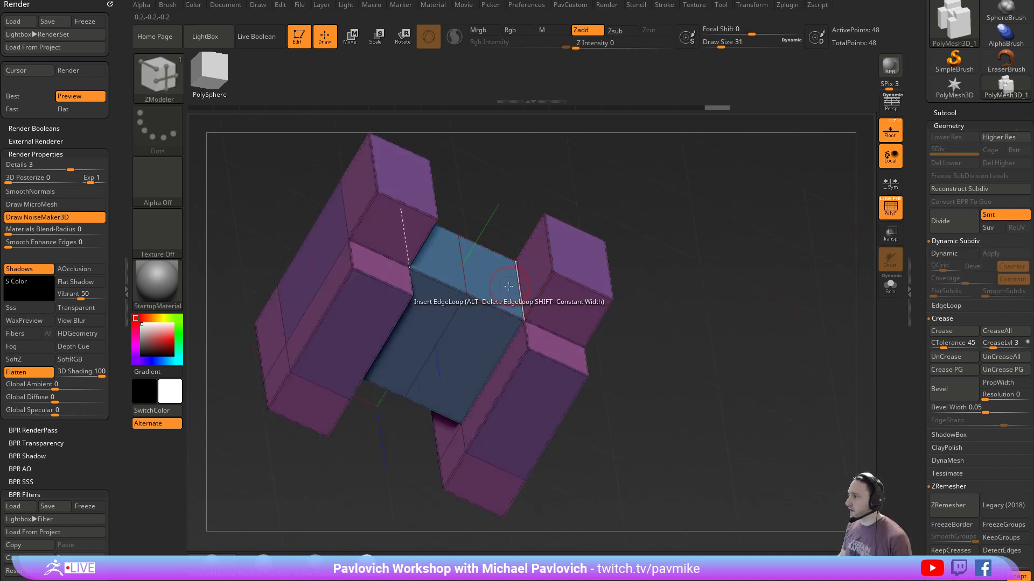
left_click_drag(492, 288, 530, 240)
key("ctrl+z")
key("shift+d")
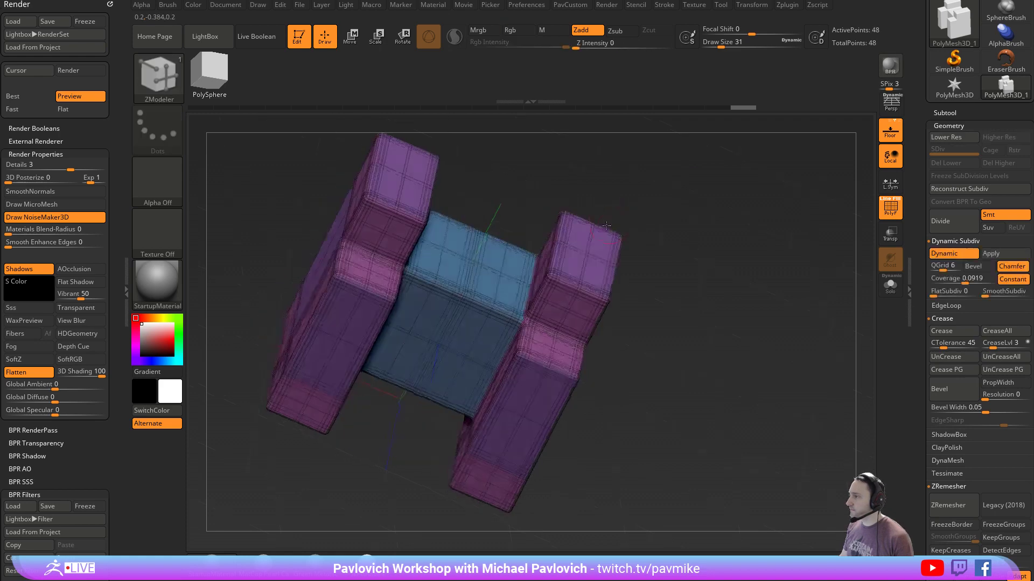
key("shift+d")
Set QMesh to Align Full Step and fill the gap between the side blocks above and below the centre
left_click_drag(657, 224, 514, 277)
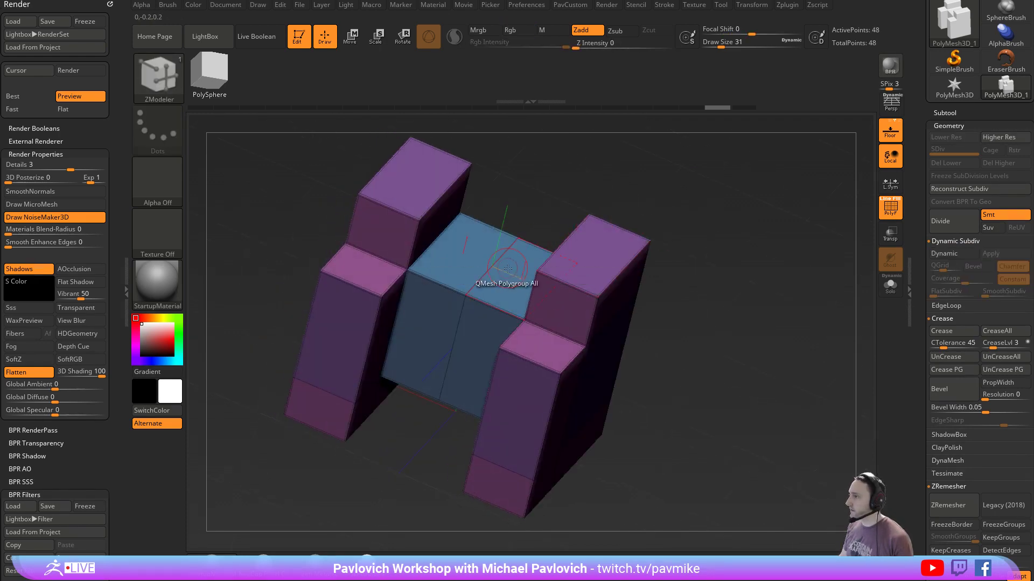
key("space")
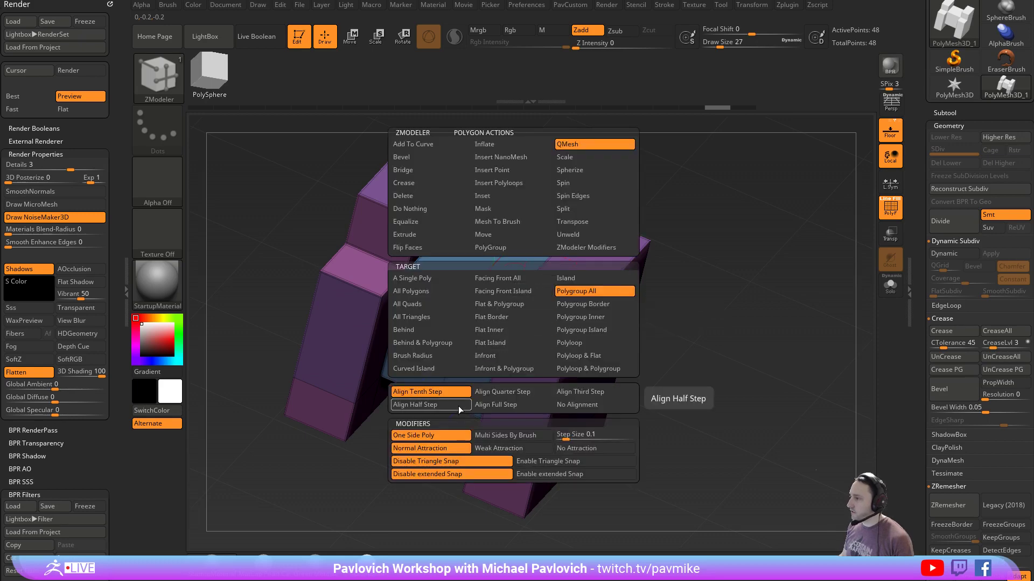
left_click(558, 408)
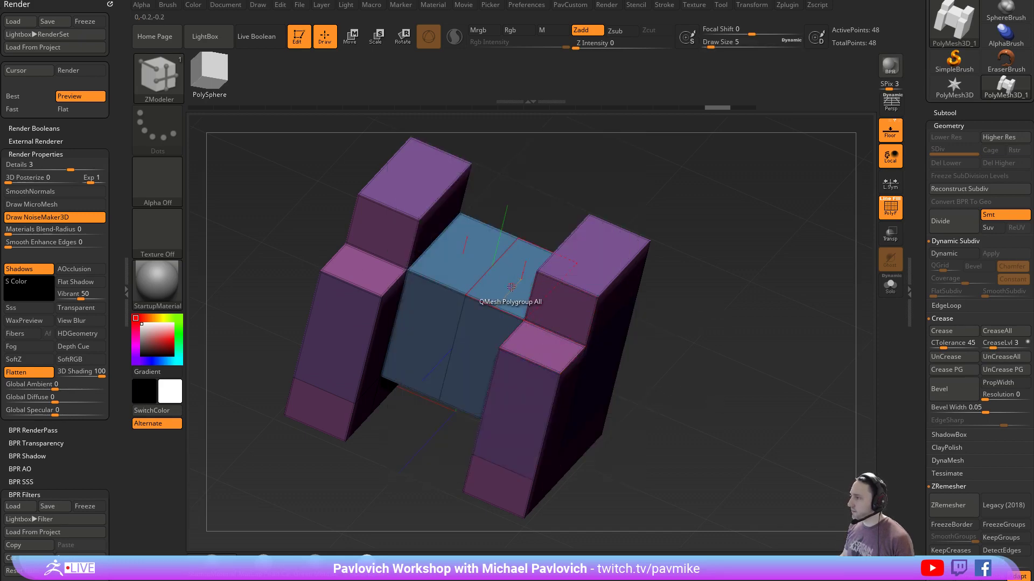
left_click_drag(516, 298, 561, 219)
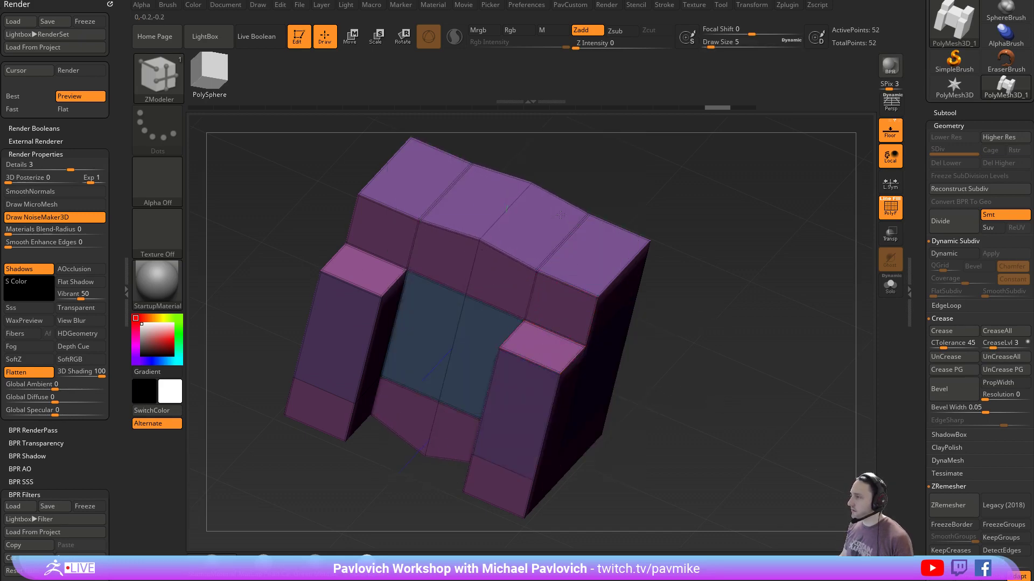
Delete the central edge loop to flatten the peaked middle, and mirror and weld the model again
right_click_drag(562, 218, 530, 266, "shift")
key("space")
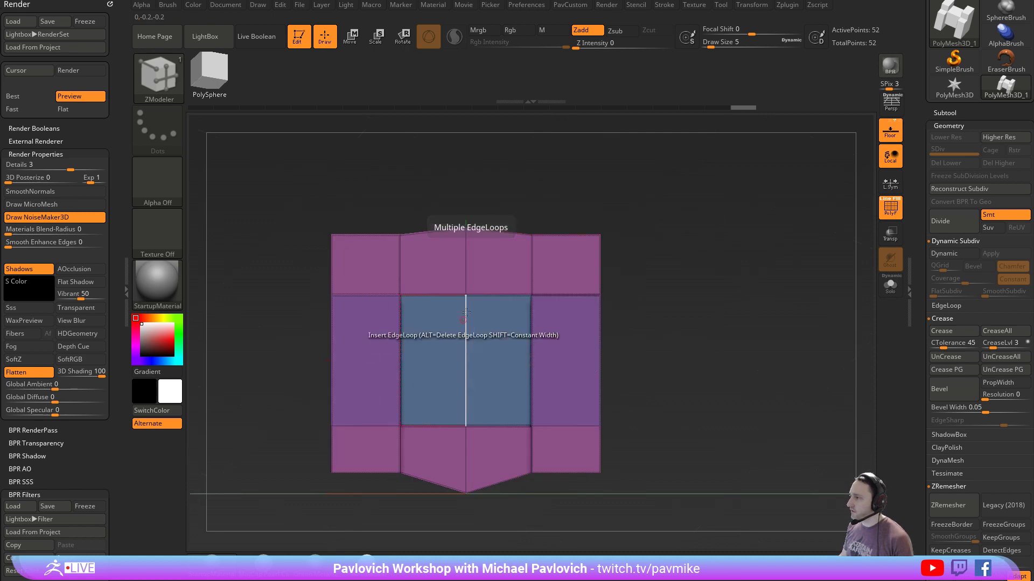
left_click(464, 275, "alt")
key("grave")
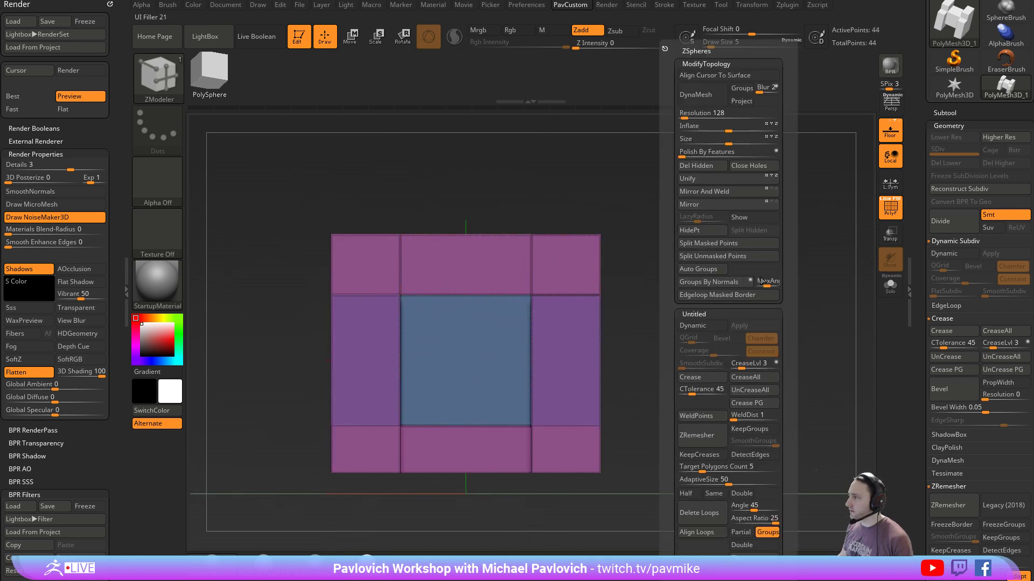
left_click(718, 192)
left_click_drag(718, 196, 754, 264)
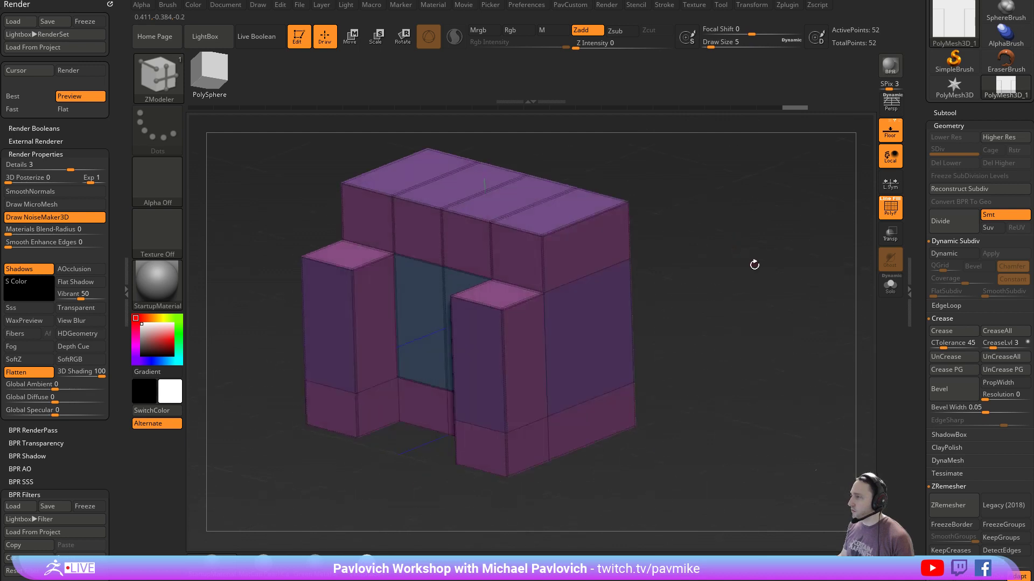
Pull the outer side faces outward with QMesh and assign the new outer polyloops their own polygroup
left_click_drag(609, 291, 648, 358)
left_click_drag(709, 346, 677, 338)
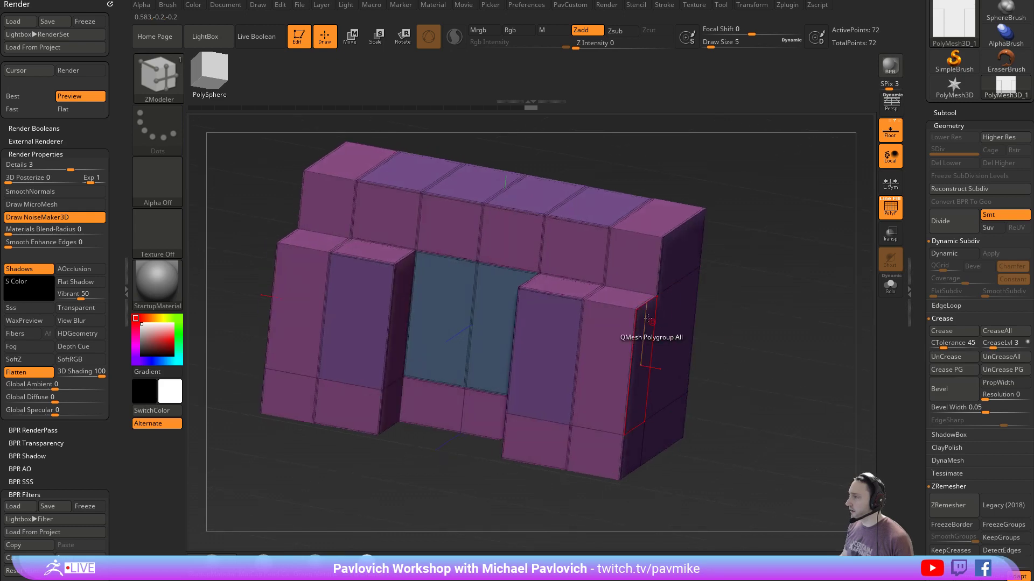
key("space")
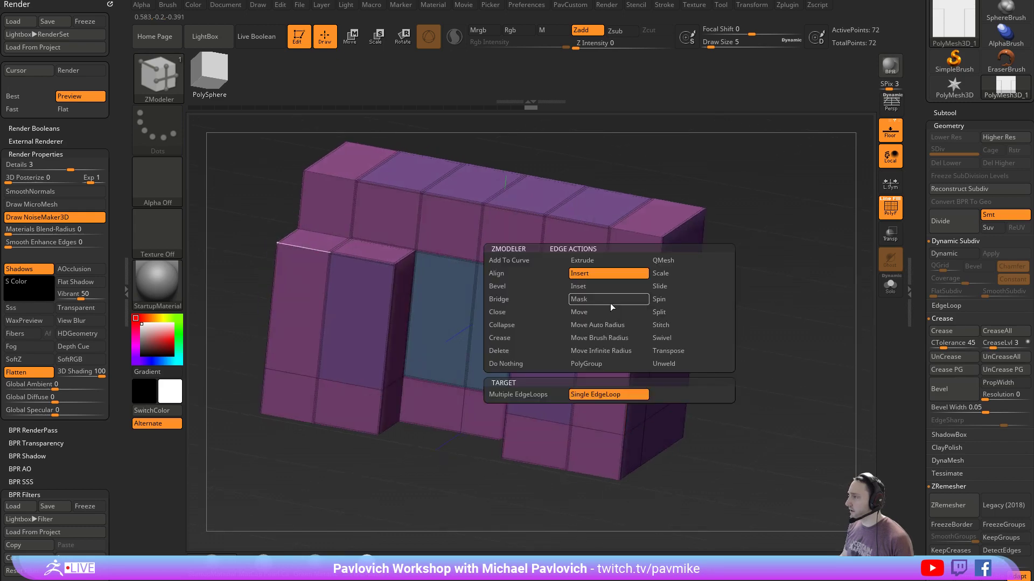
left_click(593, 283)
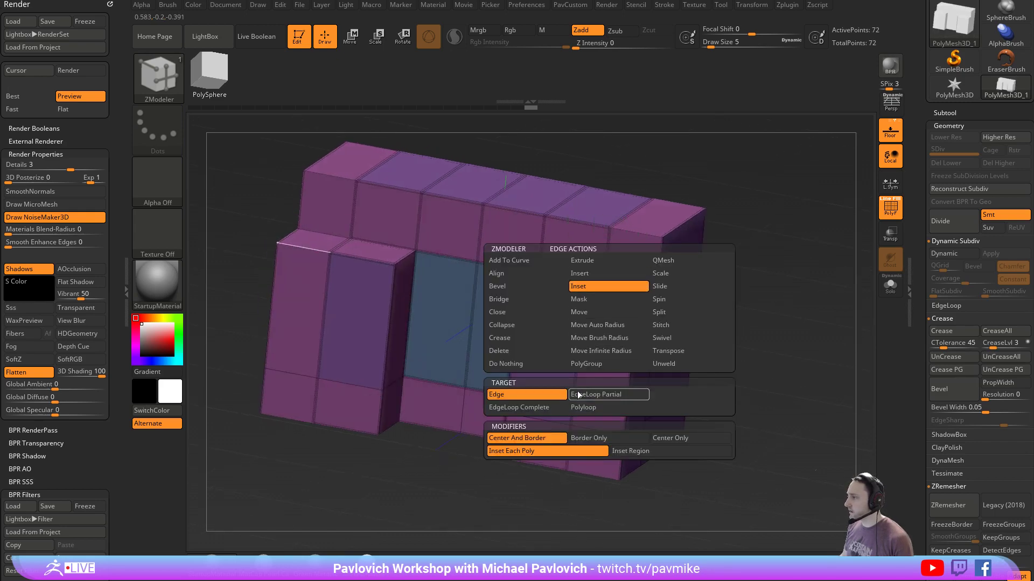
key("space")
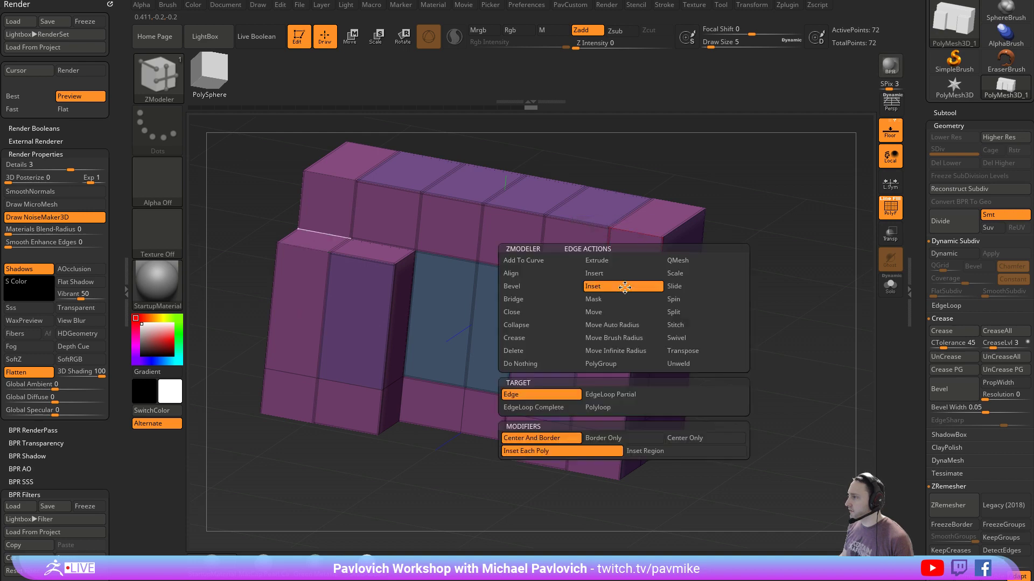
left_click(592, 363)
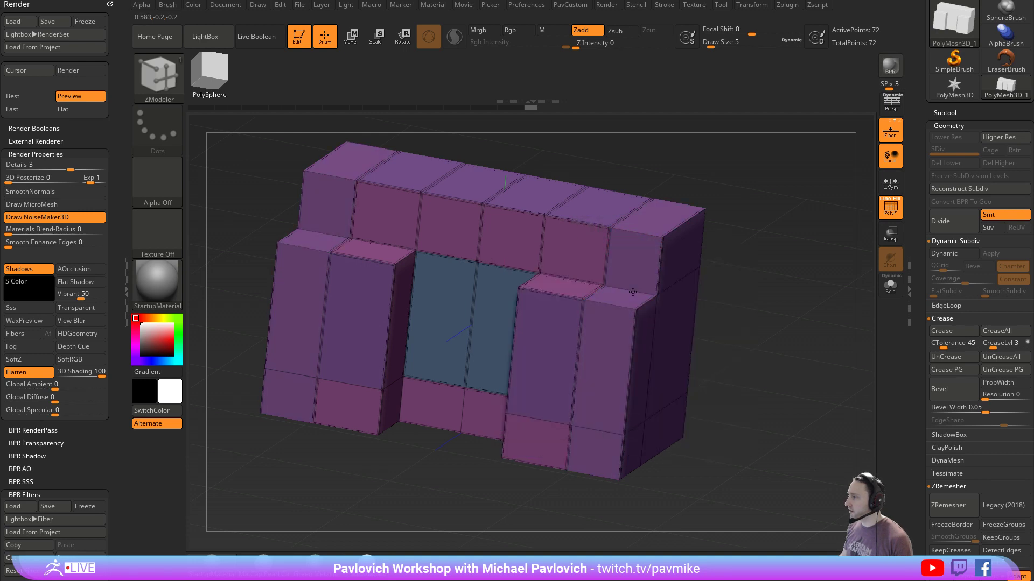
key("space")
left_click(627, 291)
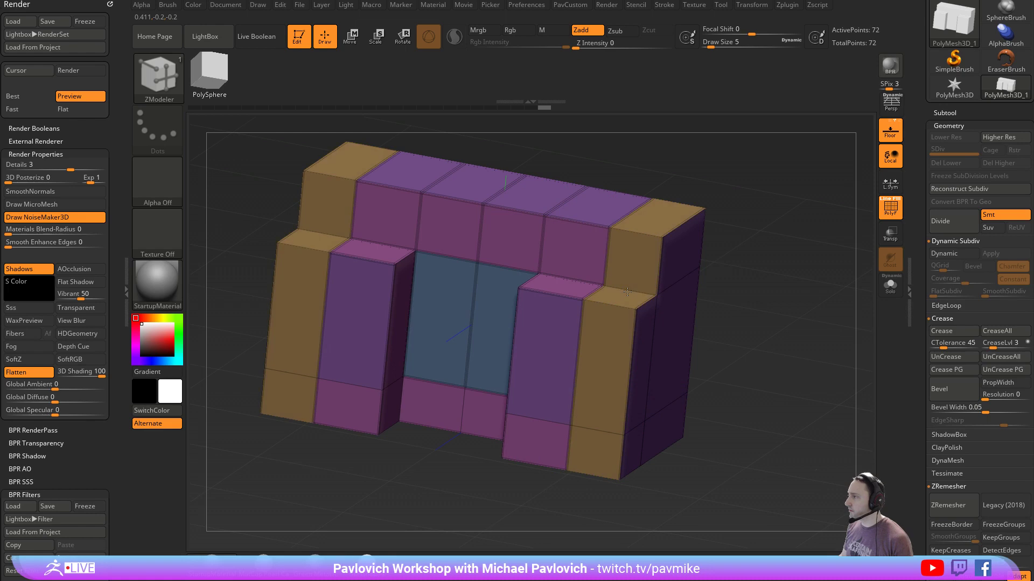
Inset the outer polyloop polygroup with Inset Polygroup All and push its inner strip inward with QMesh to form grooves
key("space")
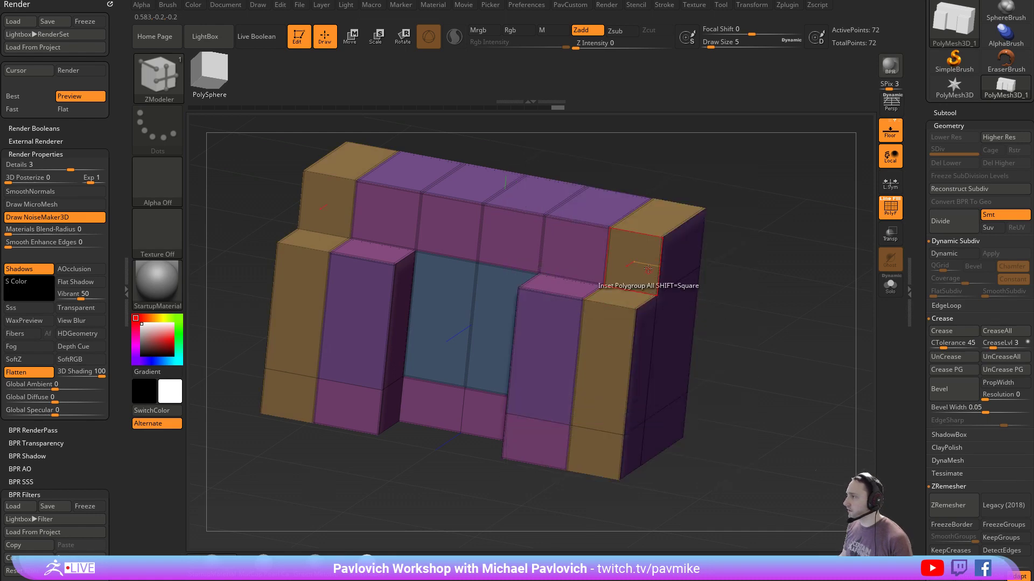
left_click_drag(596, 277, 632, 272)
key("space")
left_click(694, 146)
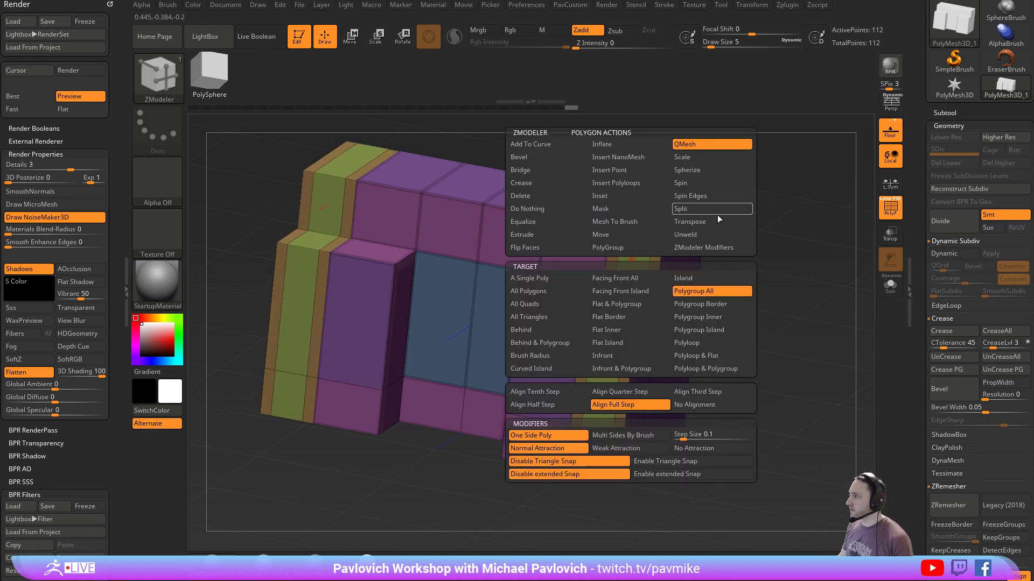
right_click_drag(721, 223, 635, 285)
left_click_drag(635, 285, 663, 291)
right_click_drag(663, 291, 756, 296)
Turn the dynamic subdivision preview on, hide the polyframe and reduce the QGrid Coverage to 0.048
key("d")
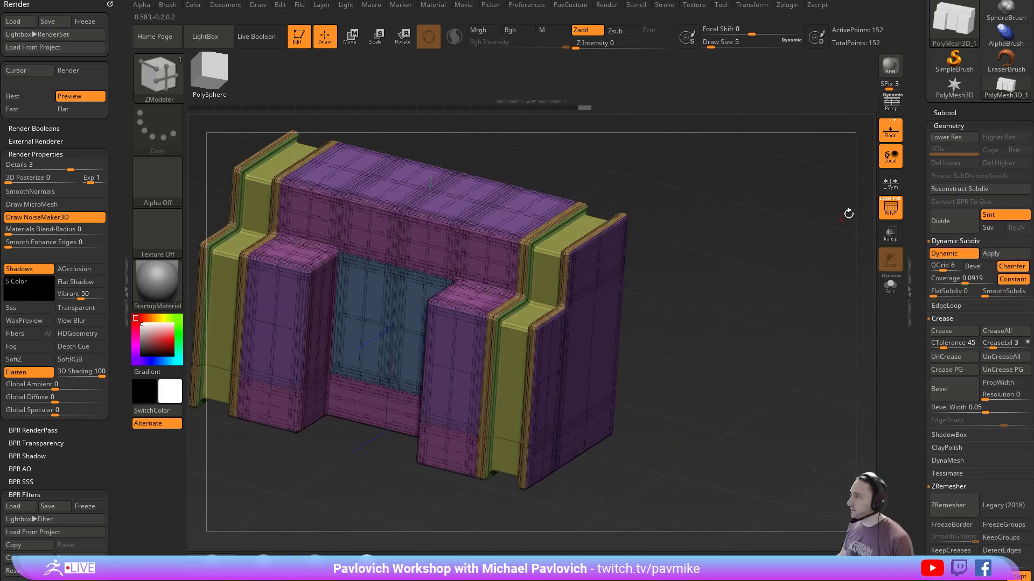
left_click(886, 211)
mouse_move(840, 237)
right_mouse_down()
mouse_move(787, 303)
mouse_move(780, 288)
right_mouse_up()
left_click_drag(962, 280, 943, 268)
left_click(960, 281)
left_click_drag(839, 286, 795, 323)
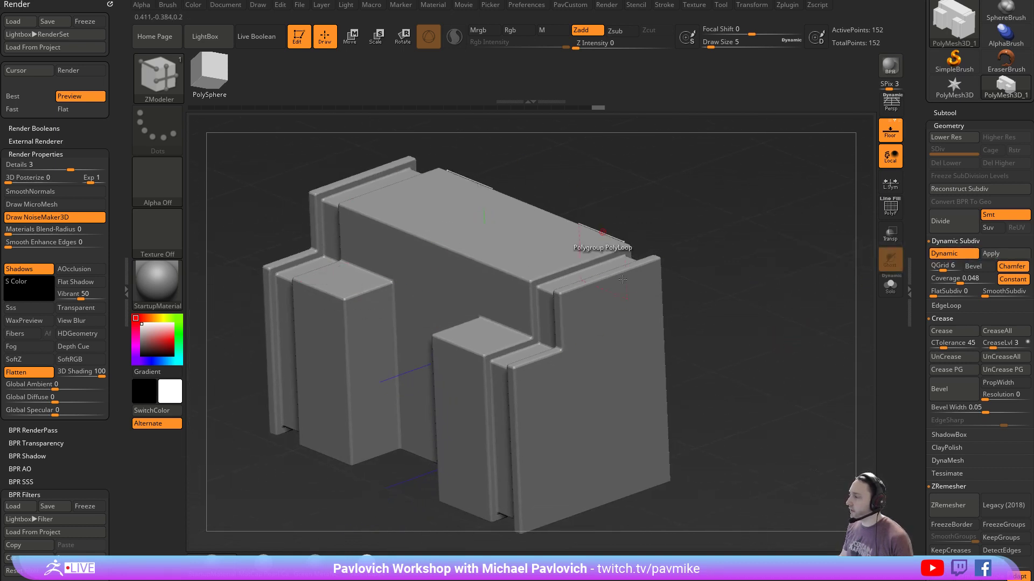
Replace the QGrid chamfers with creased smoothing by setting QGrid to 0, creasing the hard edges and setting SmoothSubdiv to 4
left_click_drag(777, 286, 840, 286)
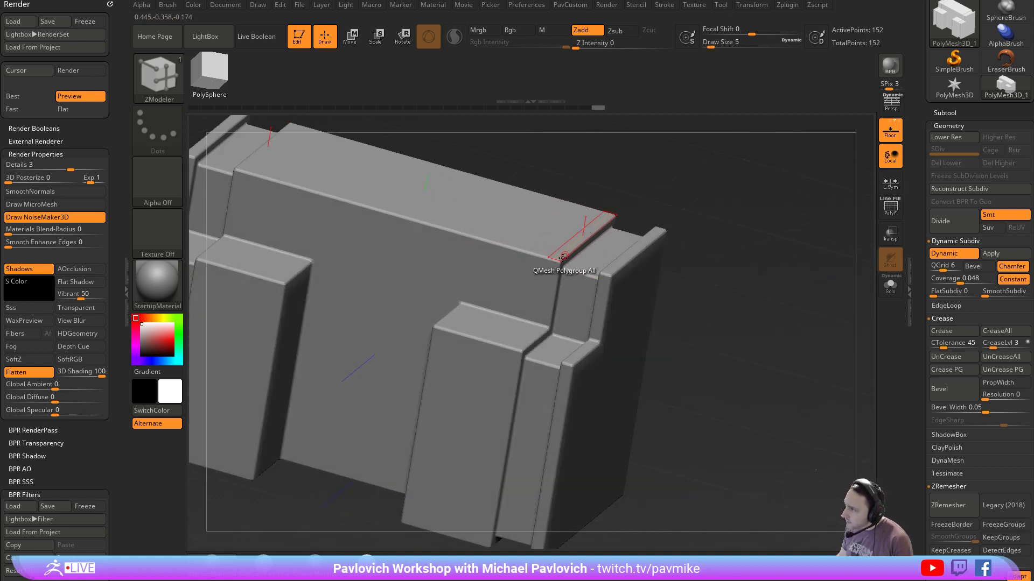
mouse_move(753, 359)
left_mouse_down()
mouse_move(696, 323)
mouse_move(761, 346)
mouse_move(763, 364)
left_mouse_up()
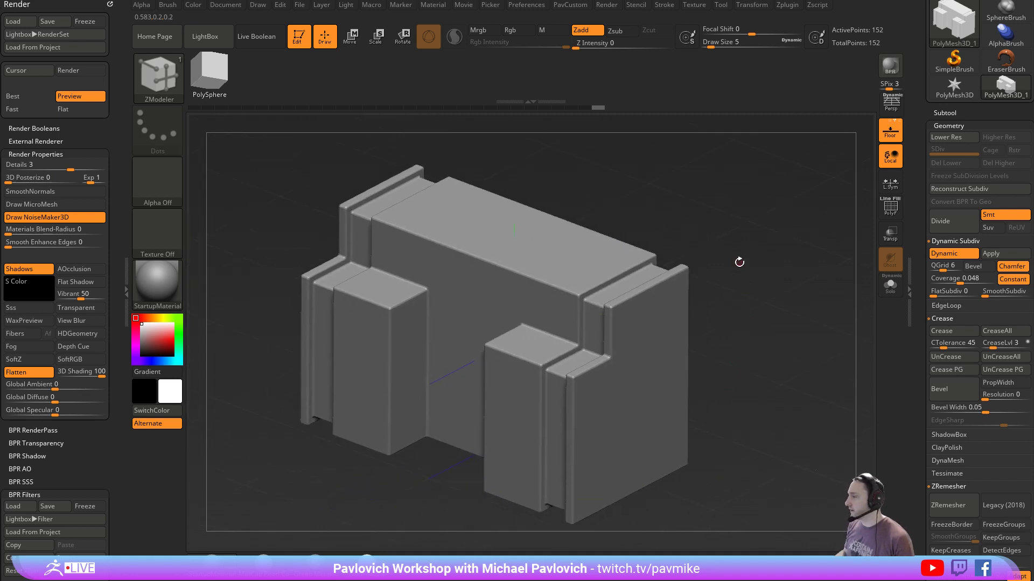
left_click_drag(711, 270, 598, 278)
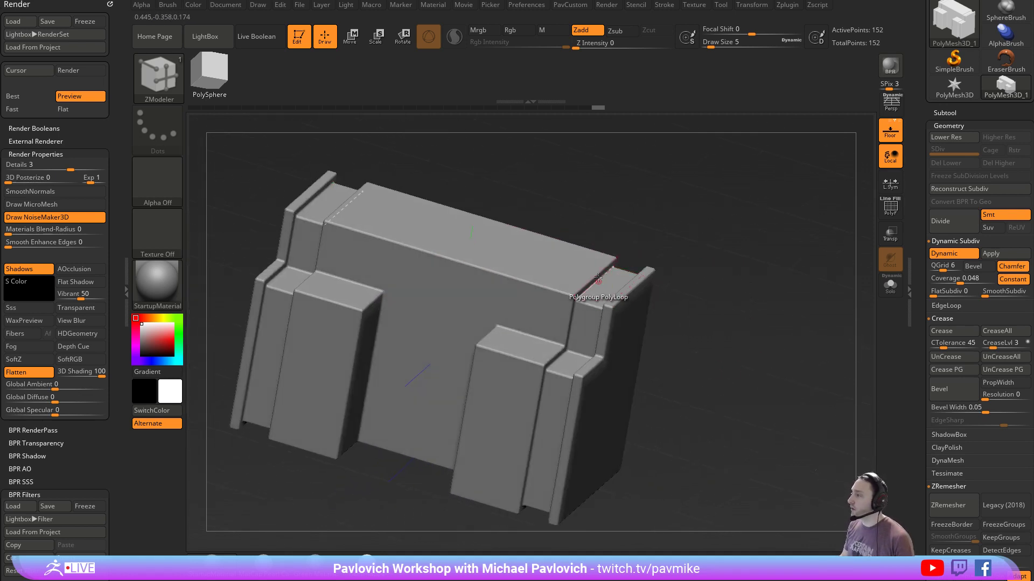
left_click_drag(694, 345, 721, 291)
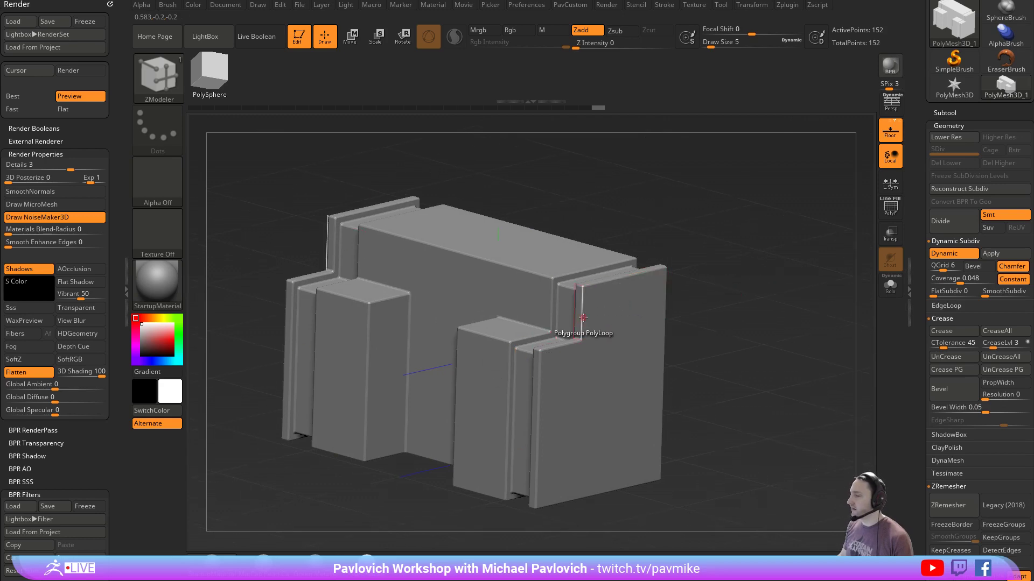
left_click_drag(762, 228, 785, 239)
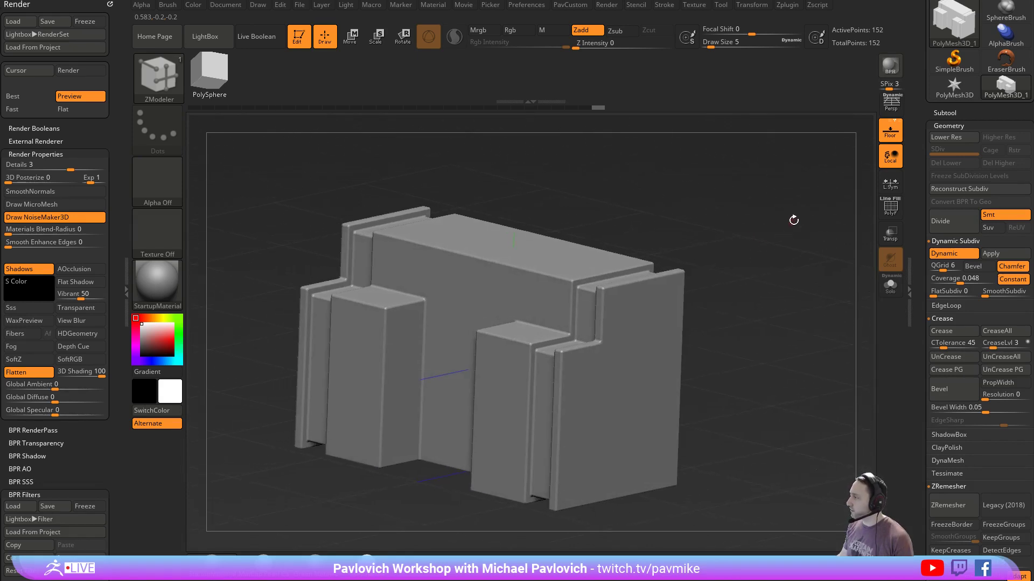
left_click_drag(933, 269, 928, 269)
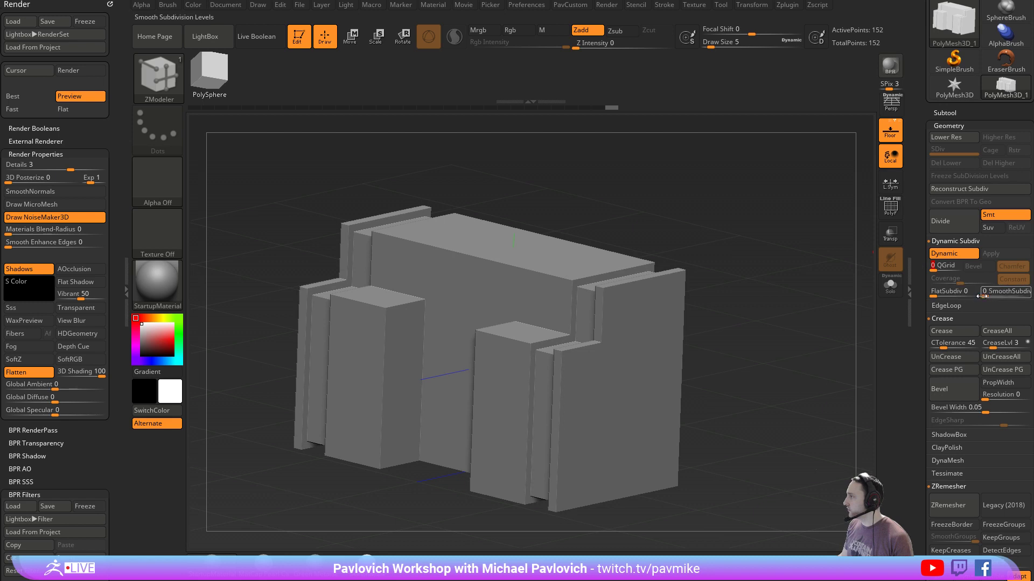
left_click(947, 332)
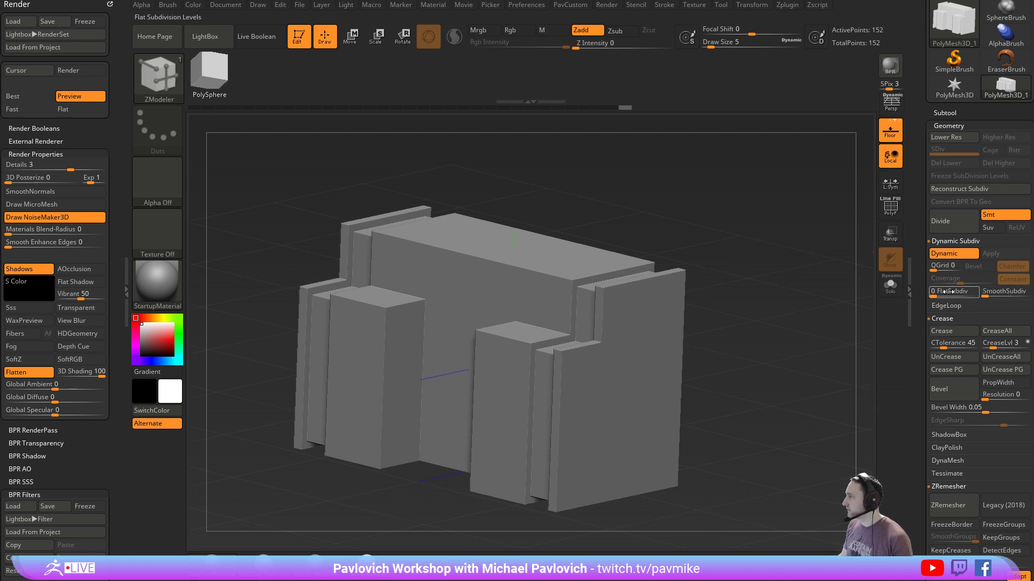
left_click_drag(985, 294, 989, 292)
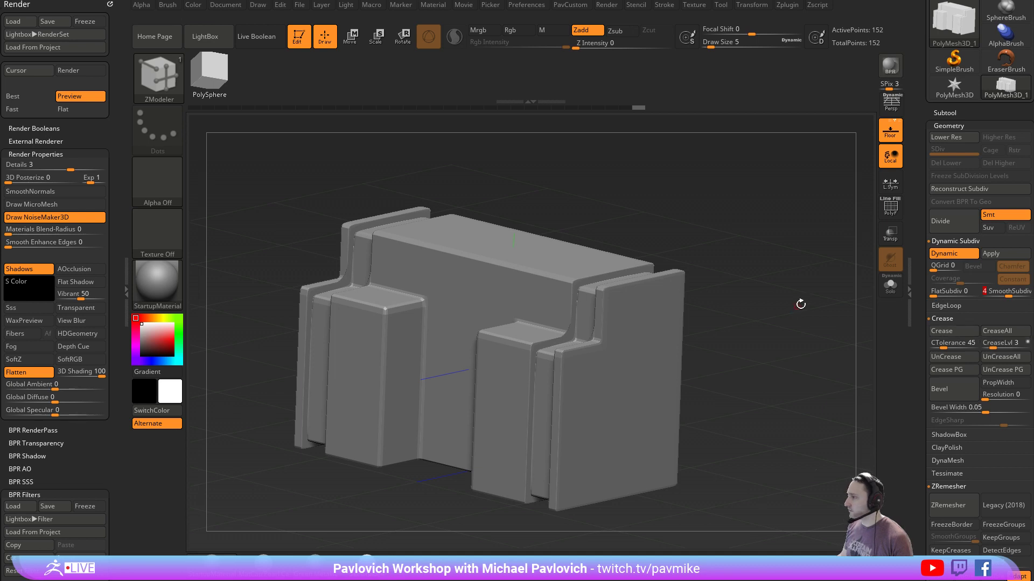
Crease all edges of the model, then set CreaseLvl to 4 and SmoothSubdiv to 5
left_click_drag(801, 304, 800, 310)
key("4")
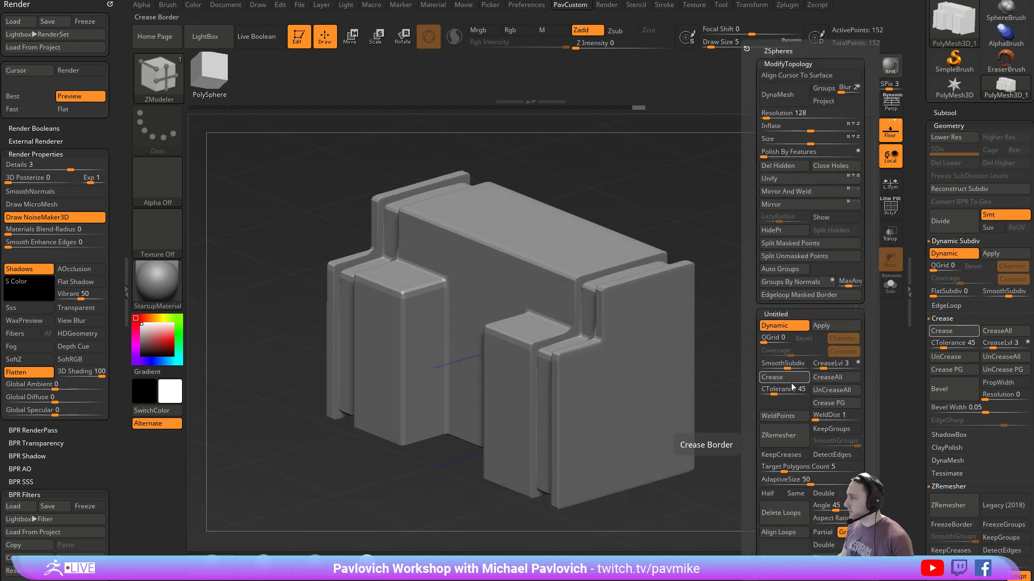
left_click(830, 383)
key("4")
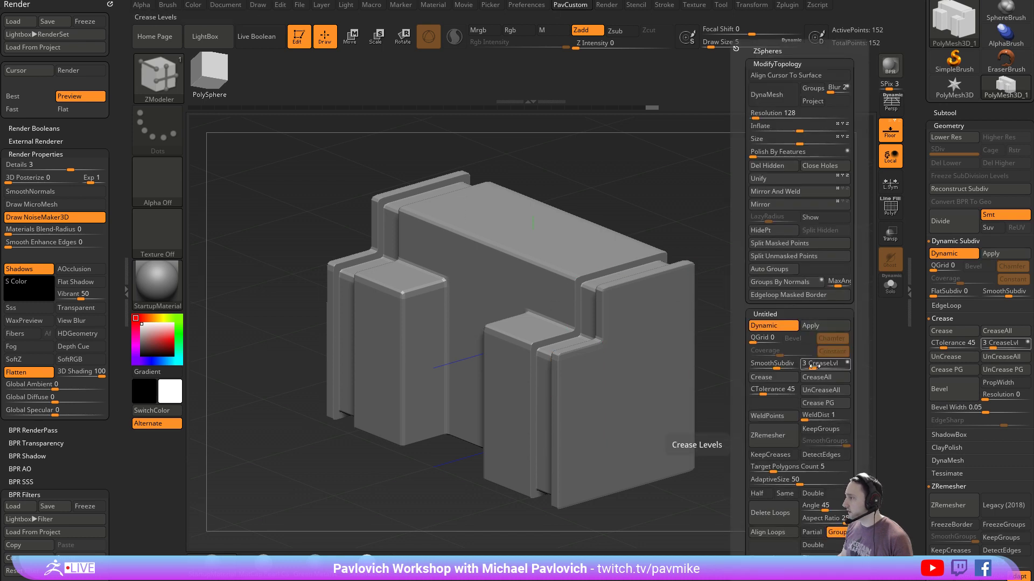
left_click_drag(812, 365, 819, 365)
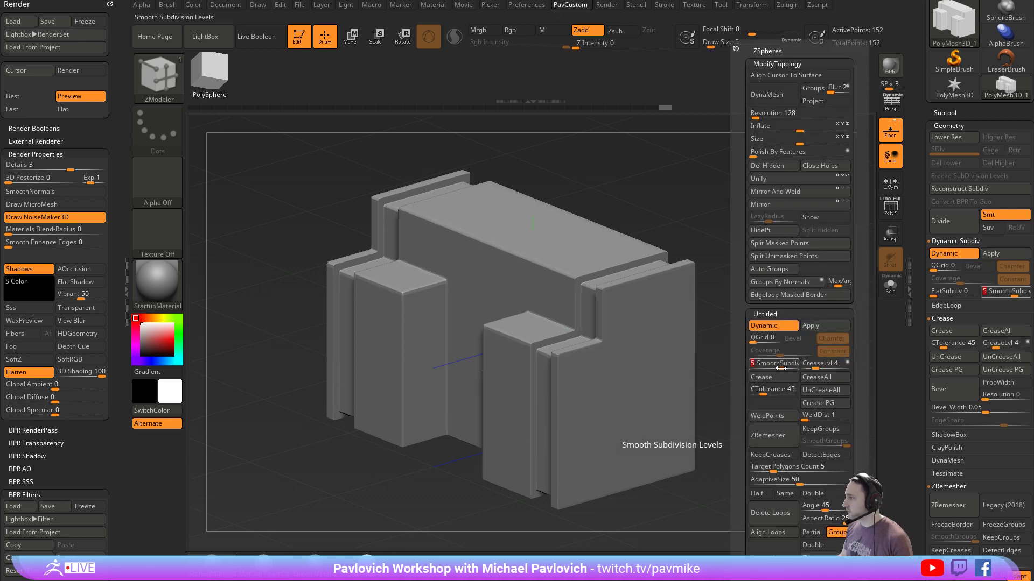
Inspect the creased corners up close and lower the CreaseLvl to 3 for softer edges
right_click_drag(690, 386, 716, 398)
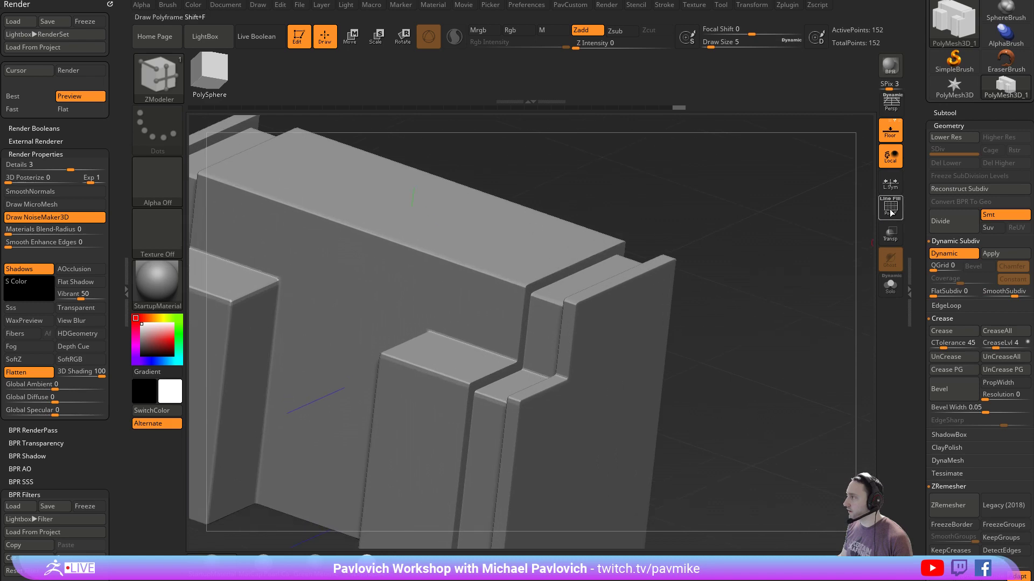
left_click(891, 213)
right_click_drag(802, 256, 814, 260)
key("shift+f")
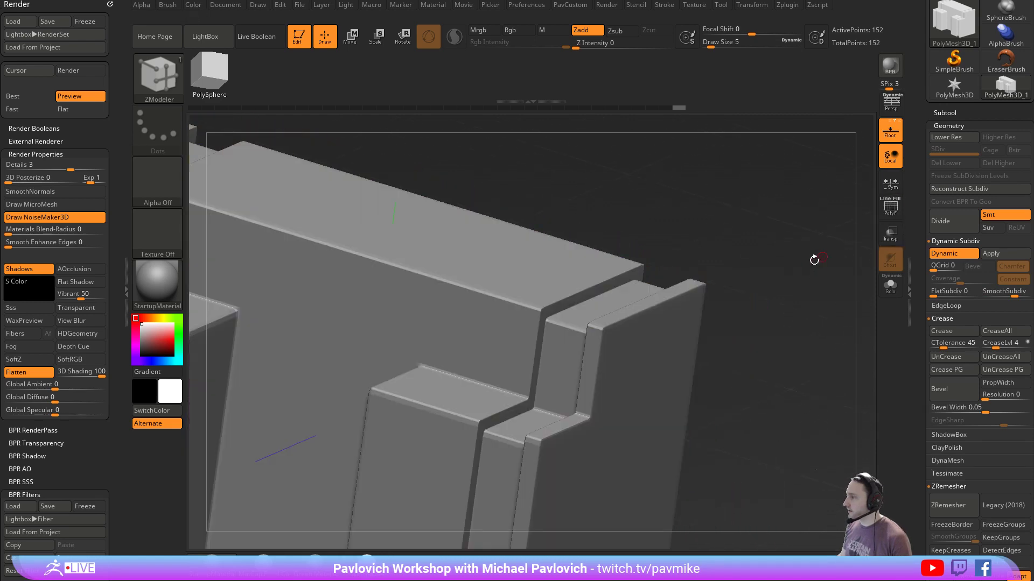
key("3")
left_click(822, 368)
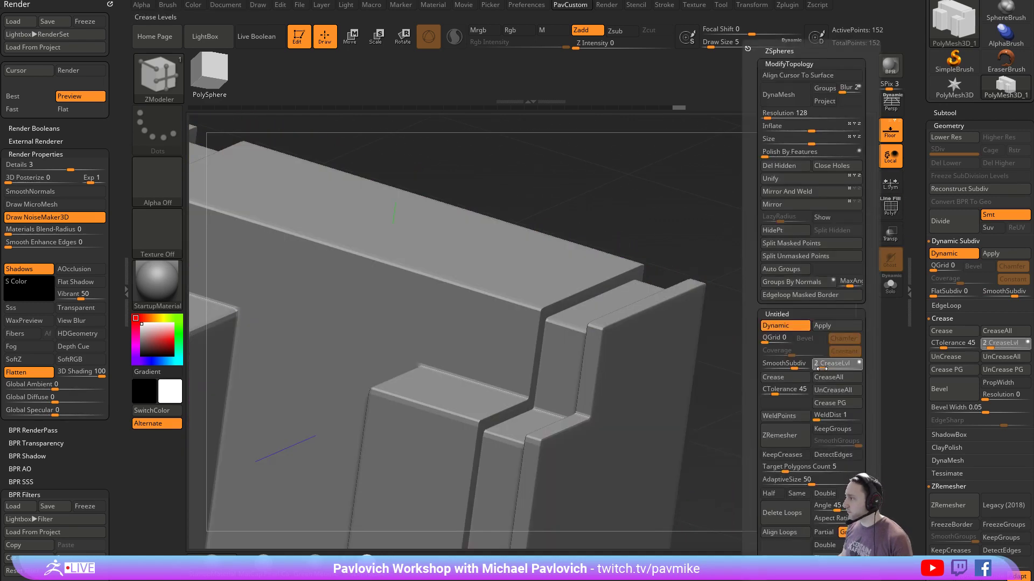
key("shift+d")
key("d")
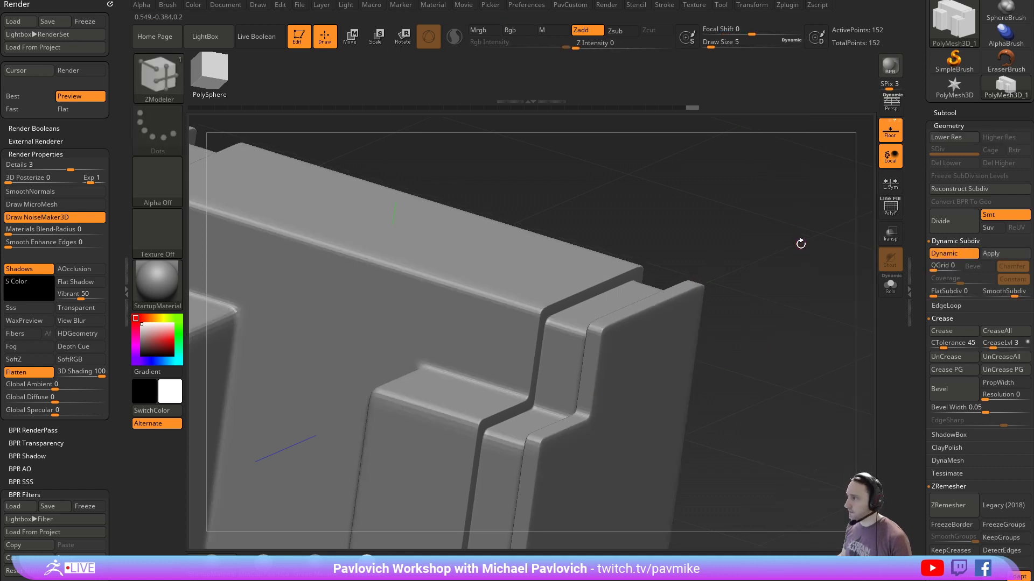
Set the ZModeler edge action to Insert and add edge loops close to the end grooves and along the protruding legs
right_click_drag(801, 243, 773, 262, "alt")
key("space")
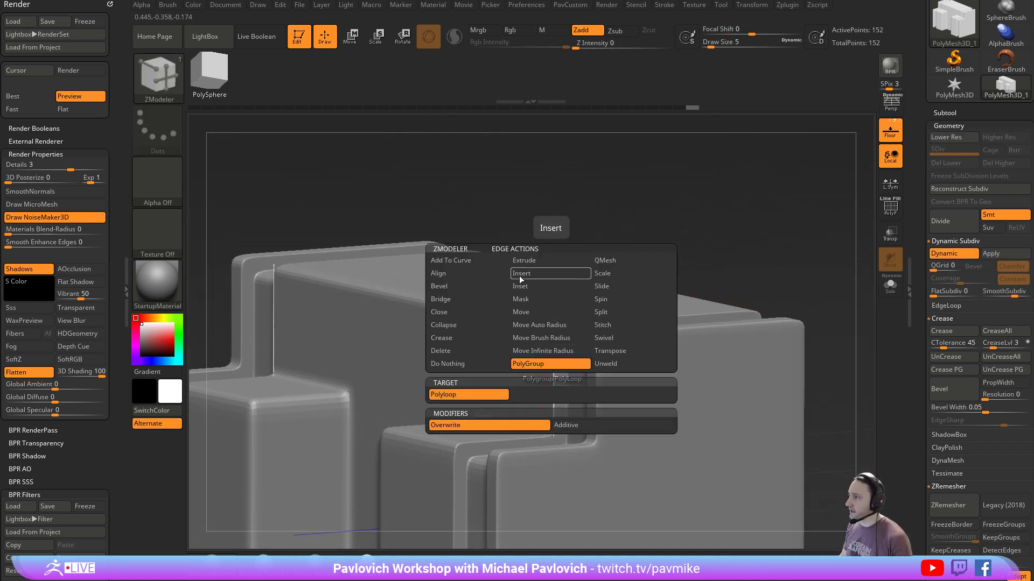
left_click(552, 360)
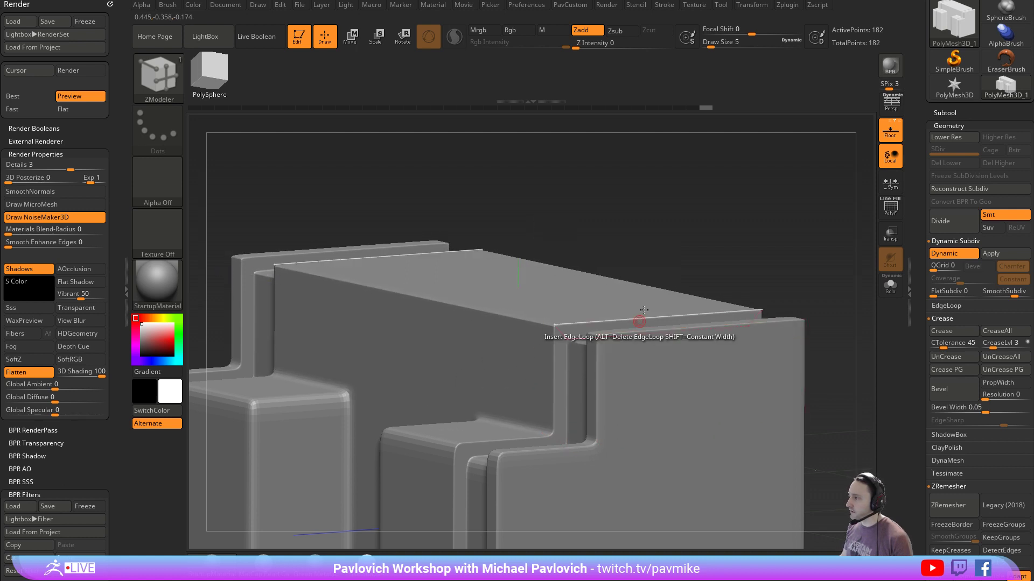
left_click_drag(710, 261, 690, 239)
left_click(448, 487)
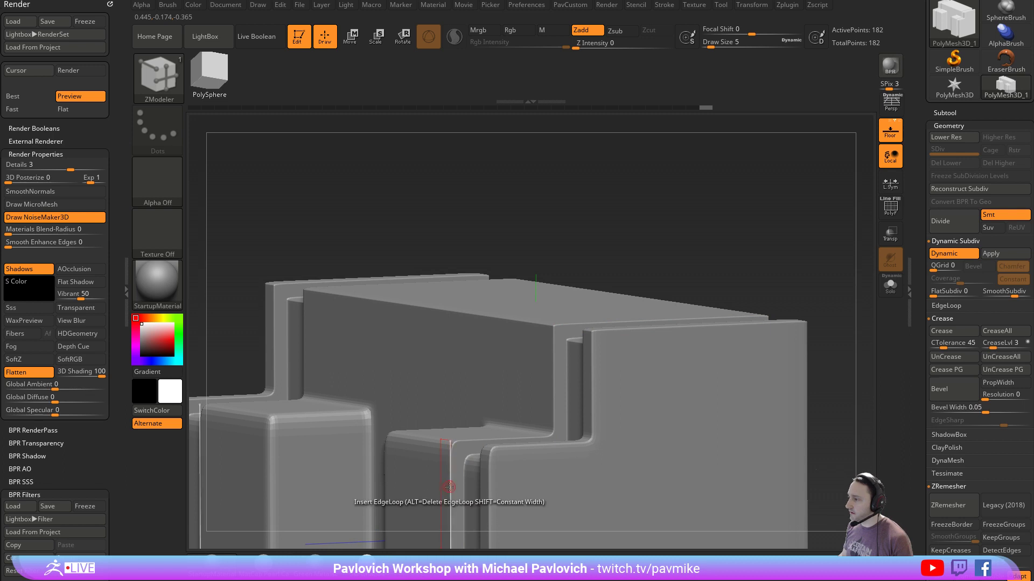
left_click(468, 442)
mouse_move(771, 270)
left_mouse_down()
mouse_move(686, 218)
mouse_move(710, 259)
mouse_move(743, 269)
mouse_move(766, 254)
left_mouse_up()
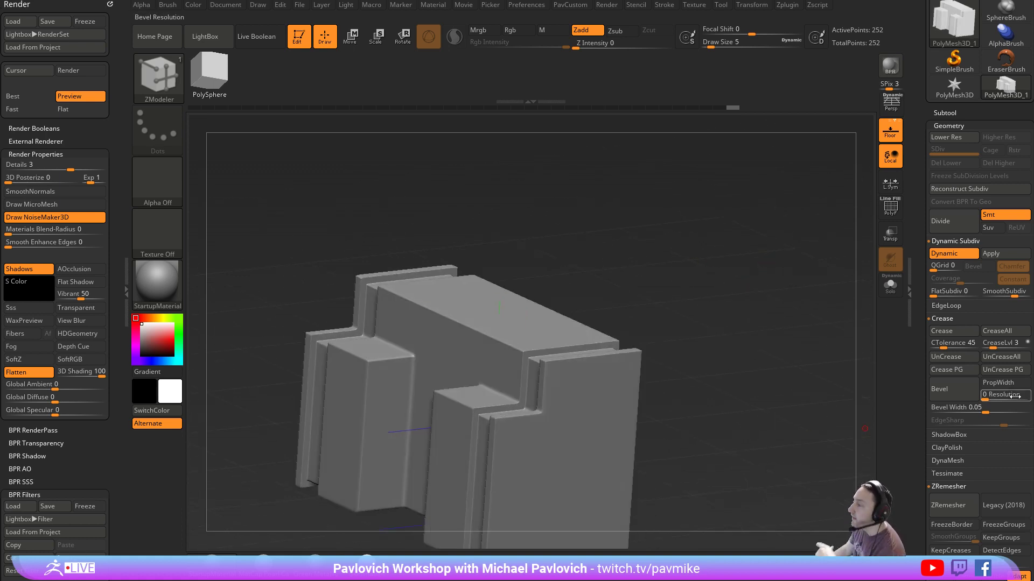
Show the polyframe and switch dynamic subdivision off and back on to compare the base mesh with the smoothed preview
mouse_move(784, 256)
left_mouse_down()
mouse_move(781, 285)
mouse_move(737, 280)
mouse_move(808, 237)
mouse_move(784, 261)
left_mouse_up()
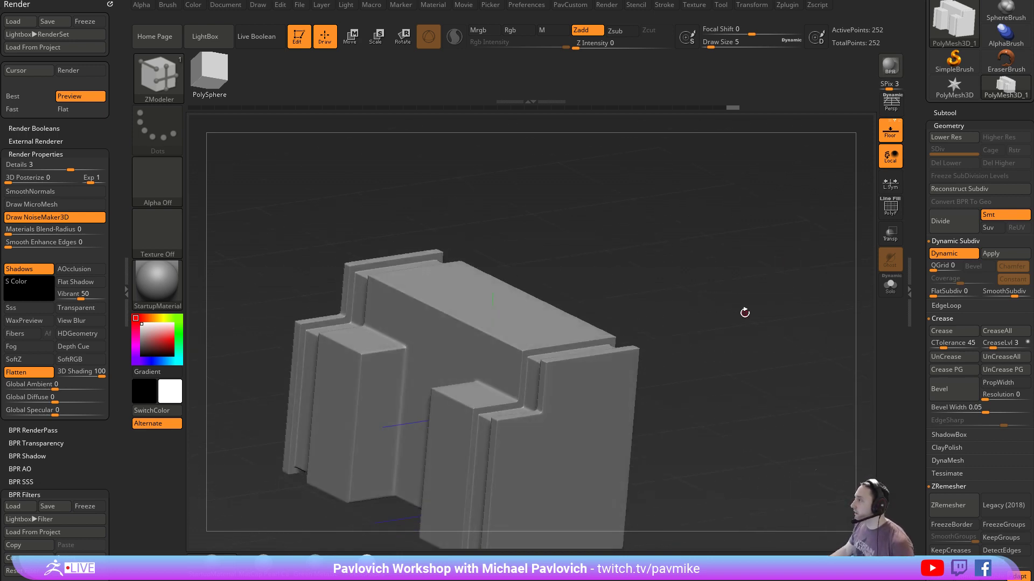
left_click_drag(745, 313, 912, 231, "alt")
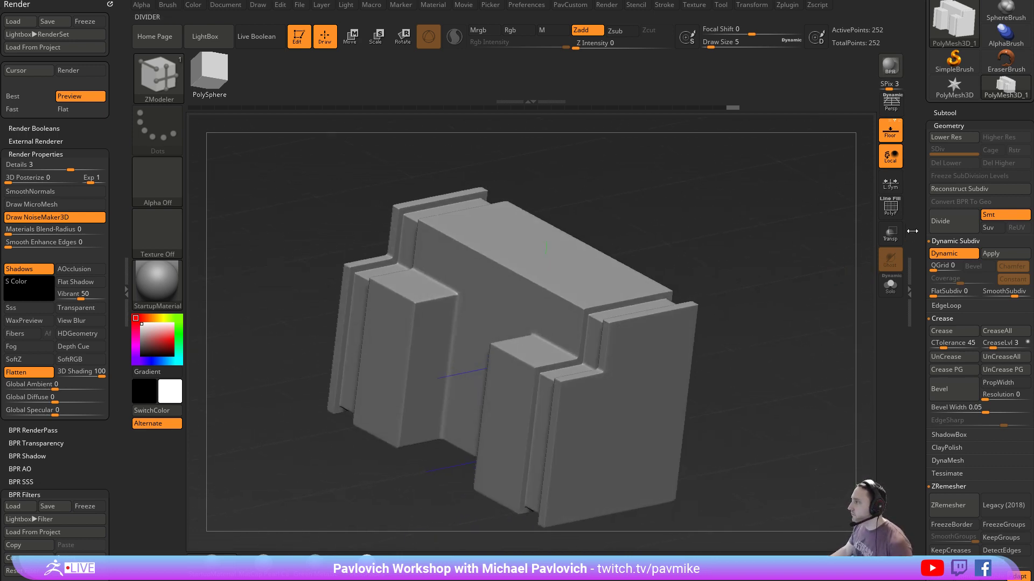
key("shift+f")
key("shift+d")
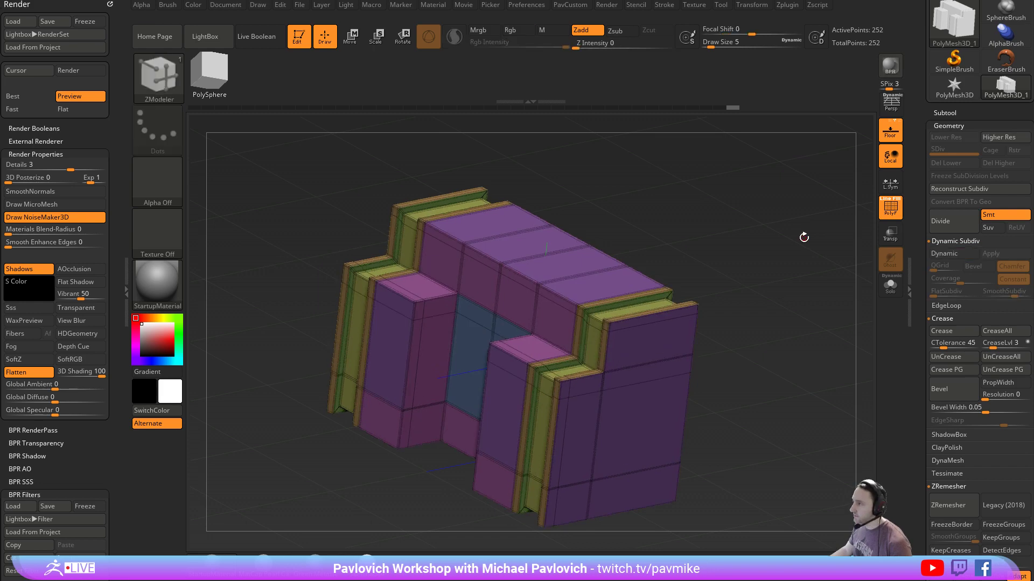
key("d")
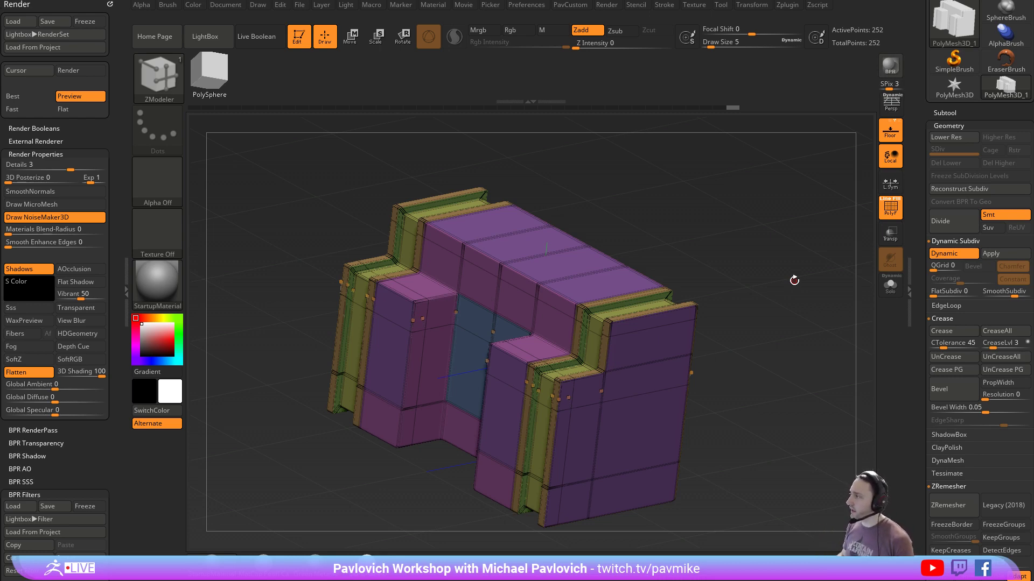
right_click_drag(722, 257, 707, 252, "alt")
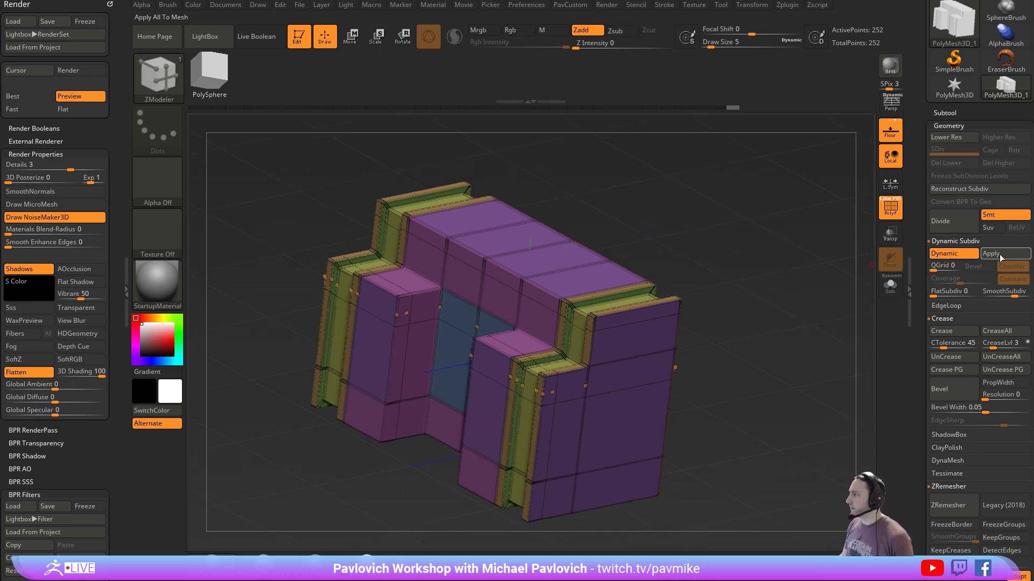
Replace the docked Render palette with the Zplugin palette, collapse FBX ExportImport and expand the ZRepeat It plugin
left_click(111, 5)
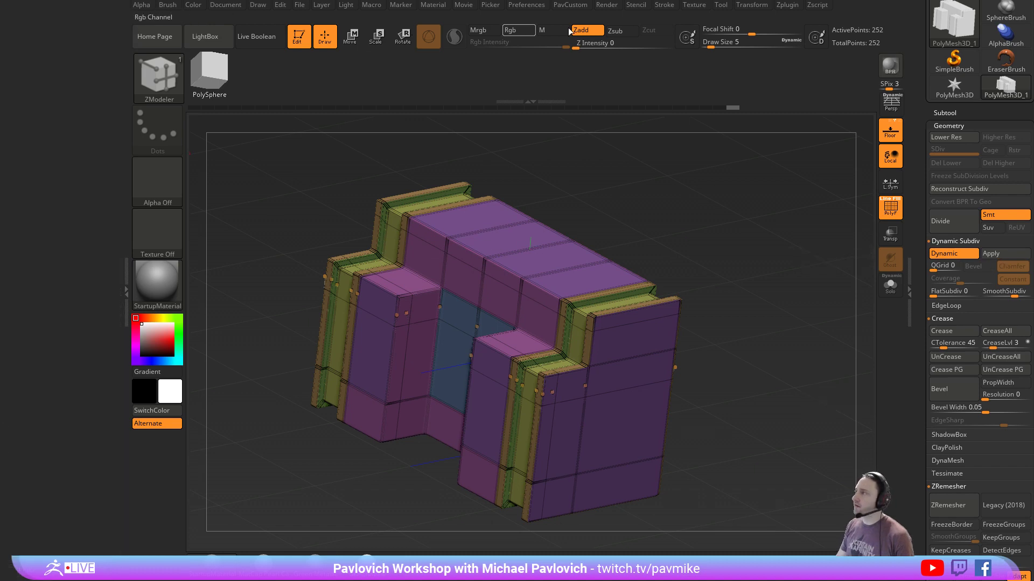
left_click(790, 6)
left_click_drag(780, 16, 102, 103)
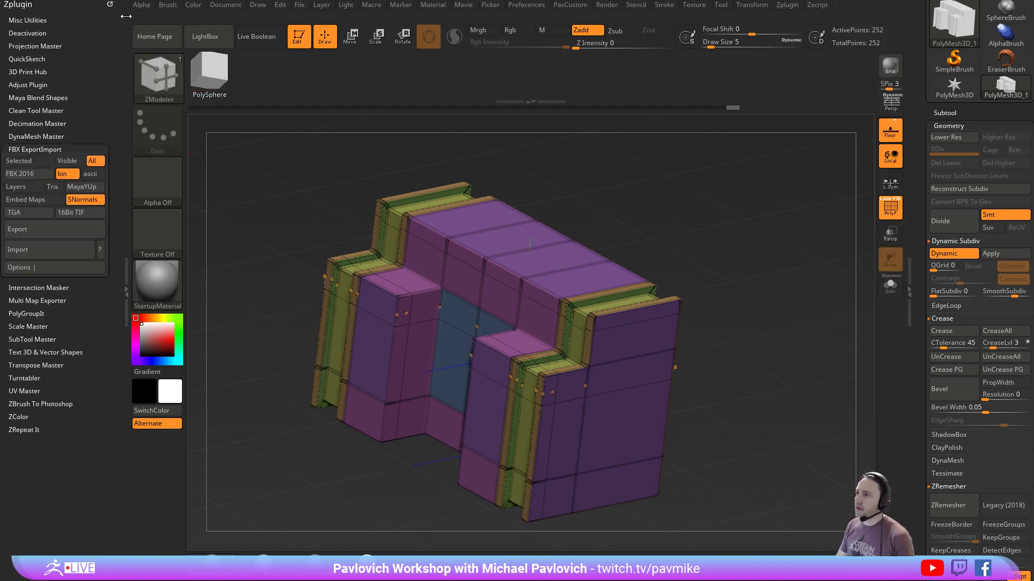
left_click(59, 149, "shift")
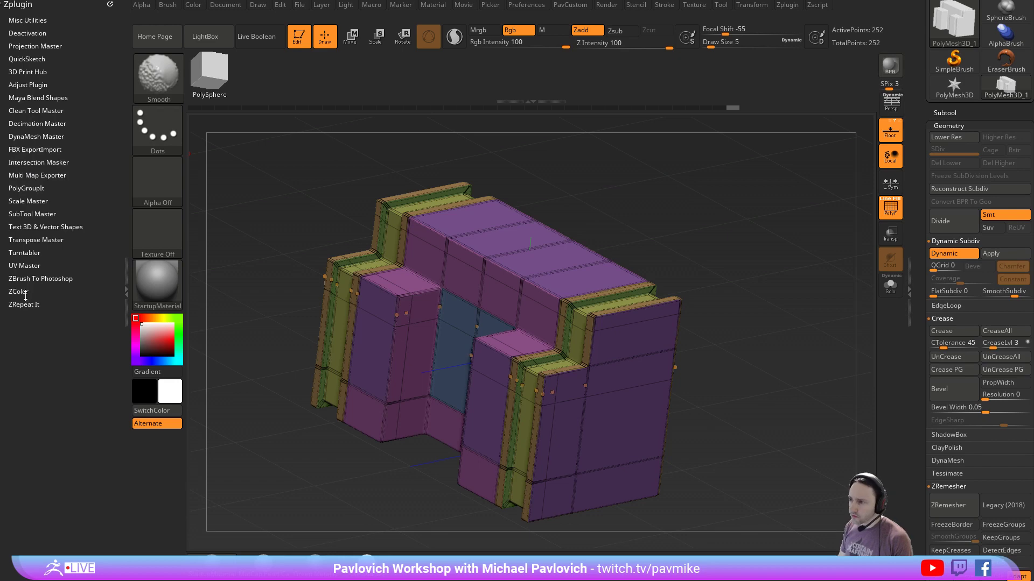
left_click(24, 303)
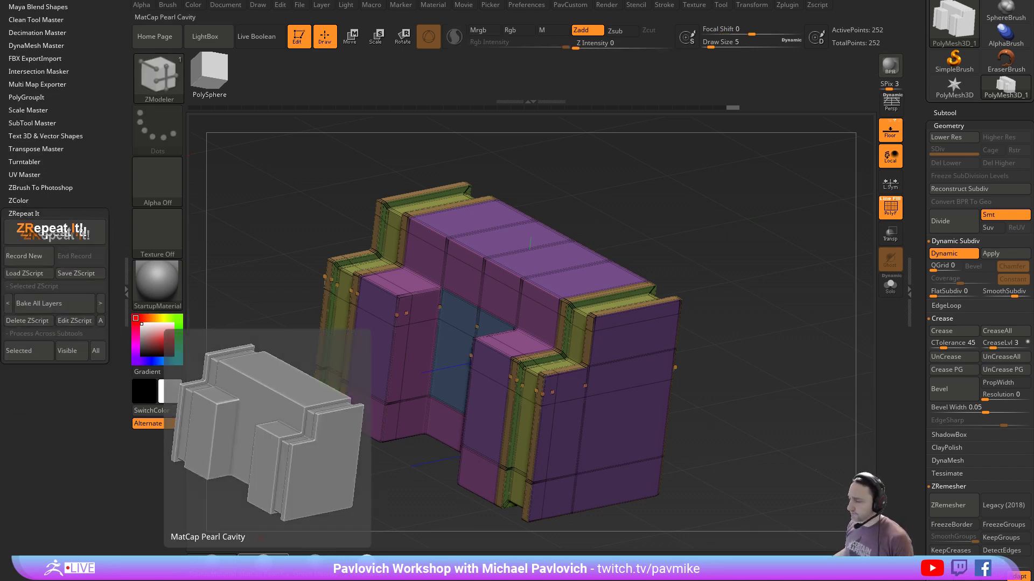
left_click_drag(71, 435, 71, 513)
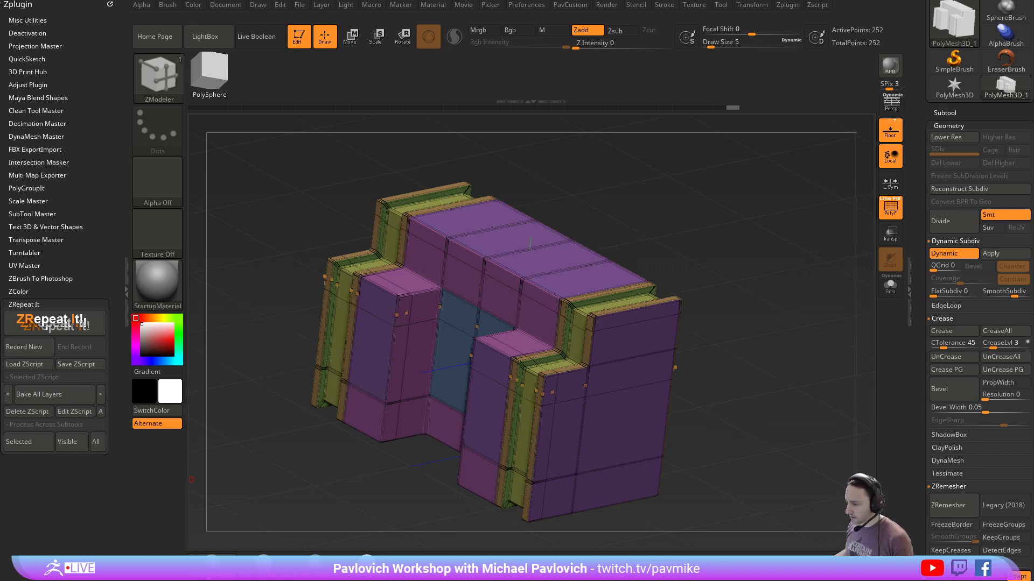
Switch to the browser, search the ZBrush for Ideation playlist for "plugin", and return to ZBrush
key("alt+Tab")
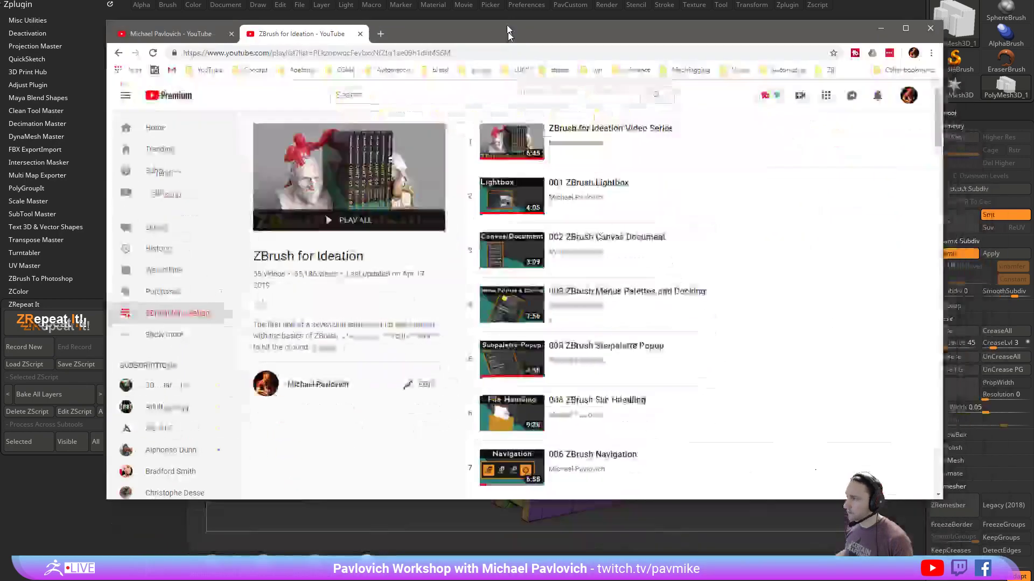
scroll(560, 226, "down", 9)
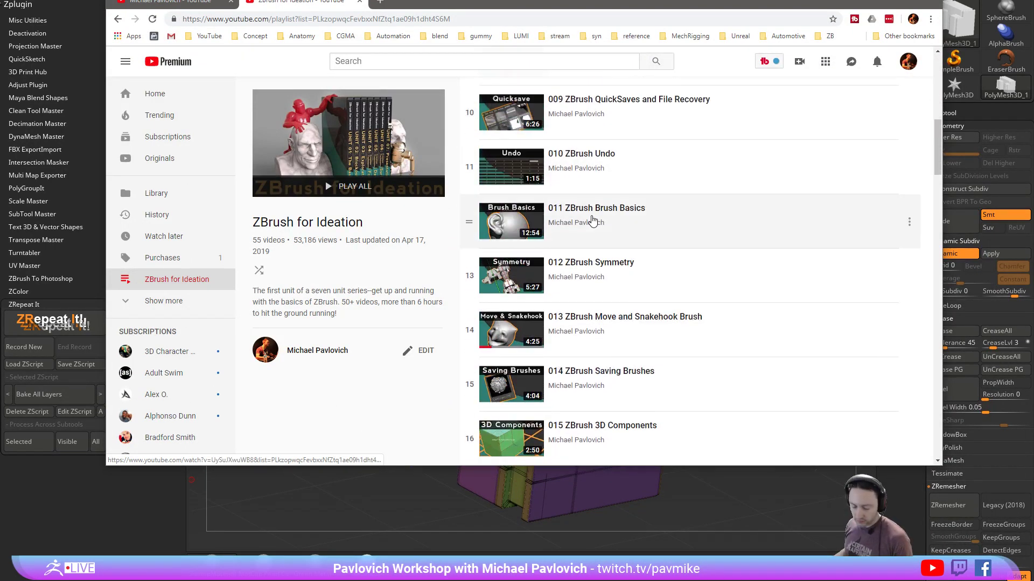
key("ctrl+f")
type("plug")
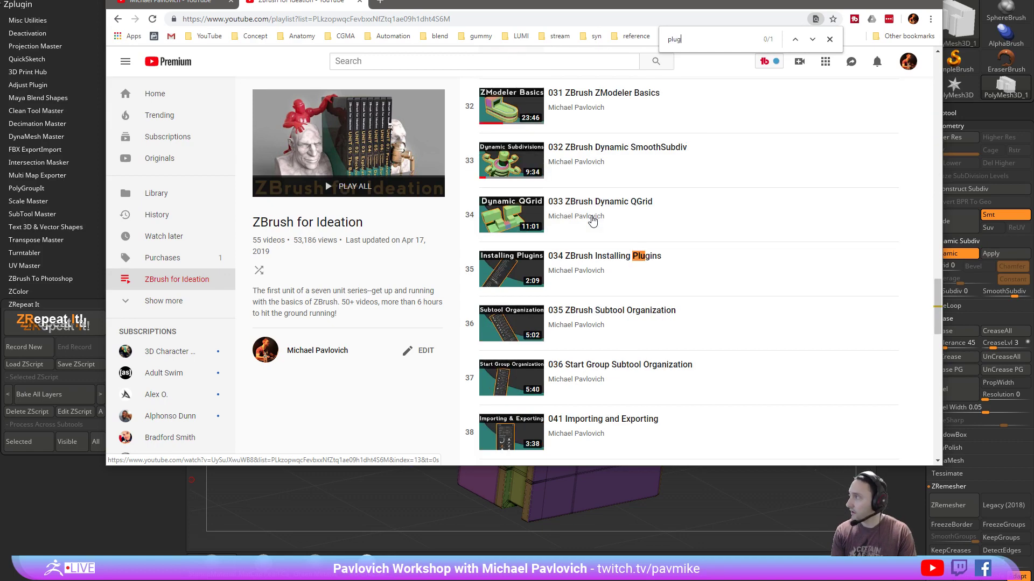
type("in")
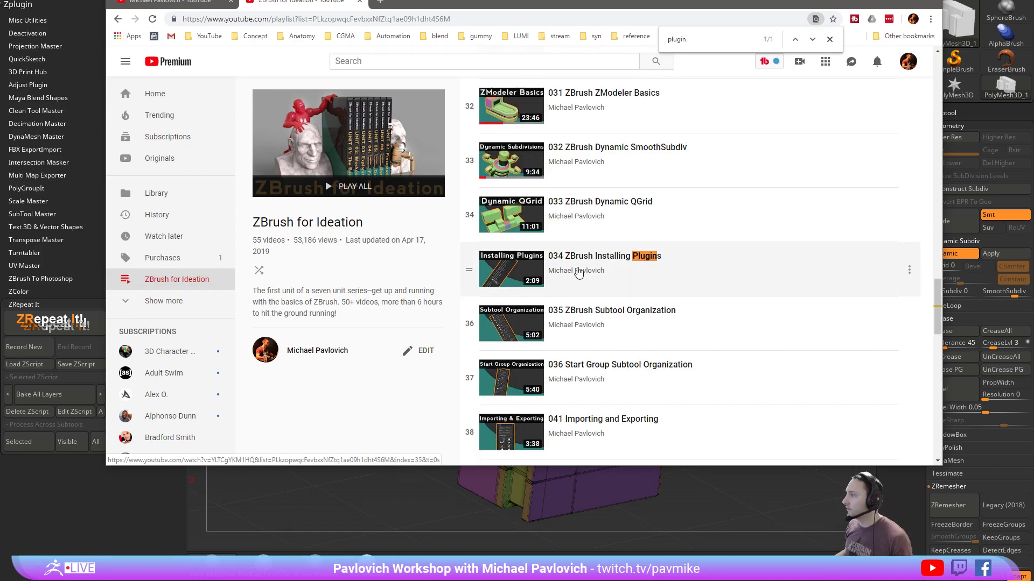
key("Escape")
key("alt+Tab")
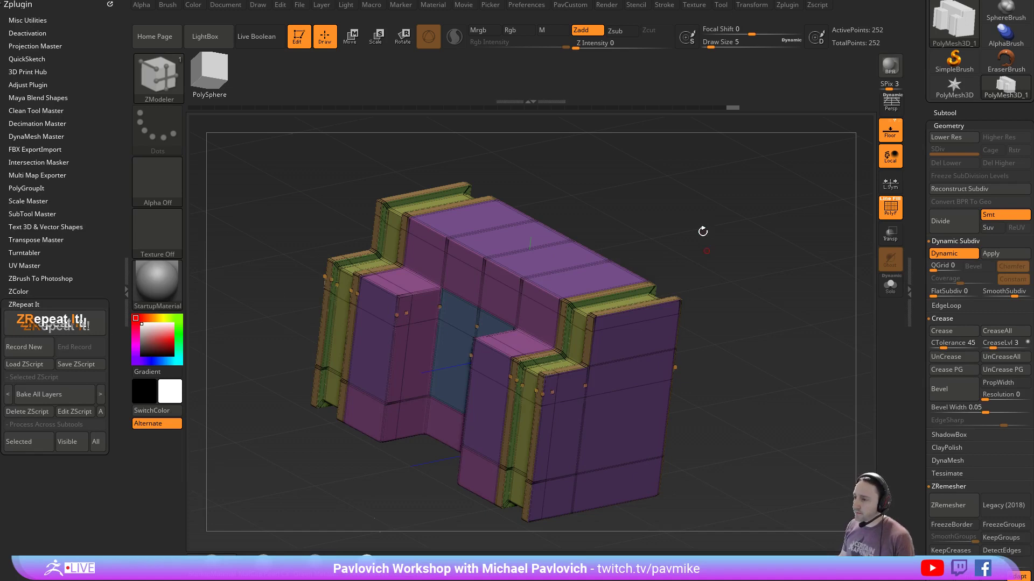
left_click(71, 396)
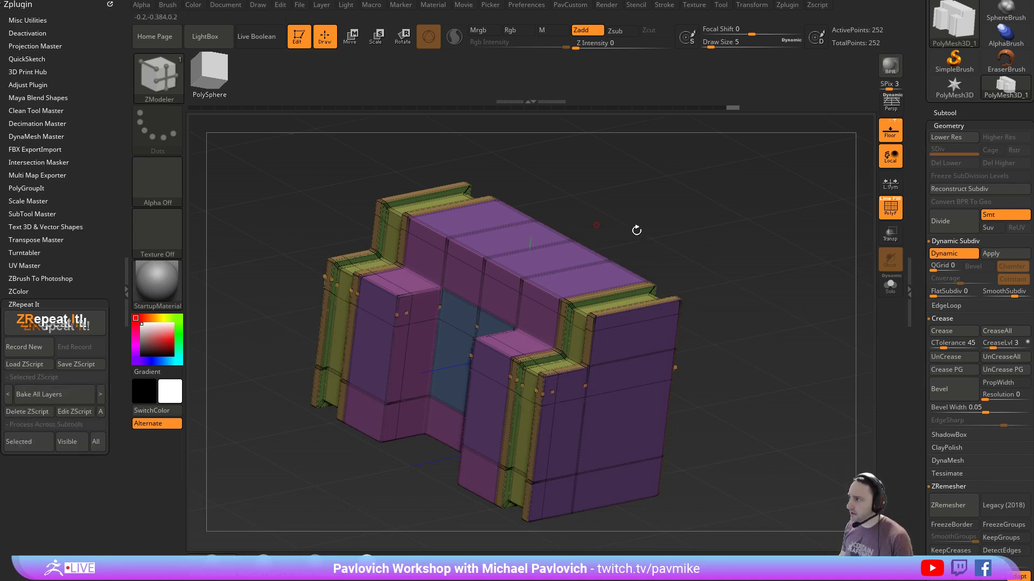
Apply the dynamic subdivision as real levels, compare the lowest level with level 6, and view the block without polyframe
left_click_drag(636, 231, 711, 228)
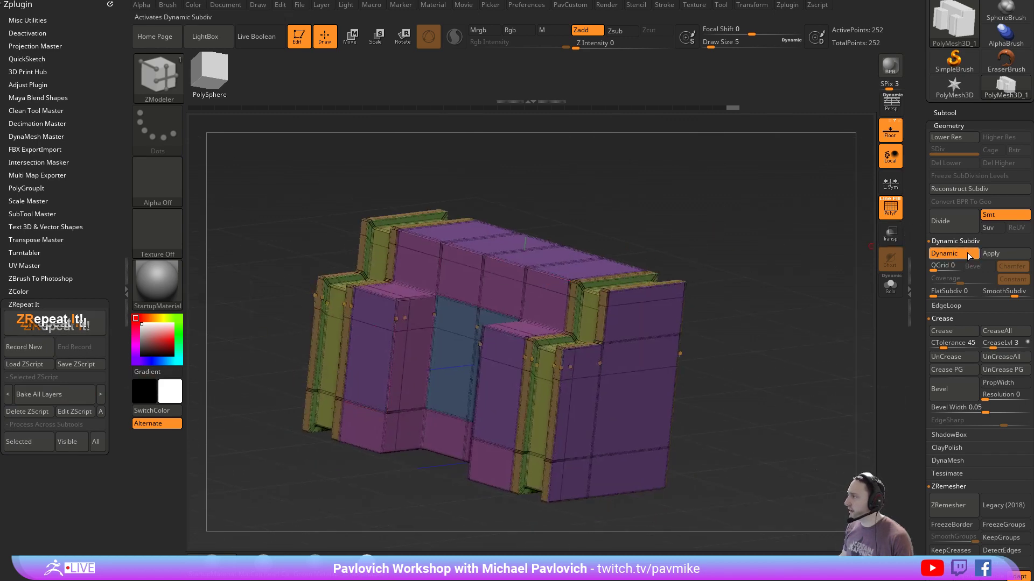
left_click(993, 253)
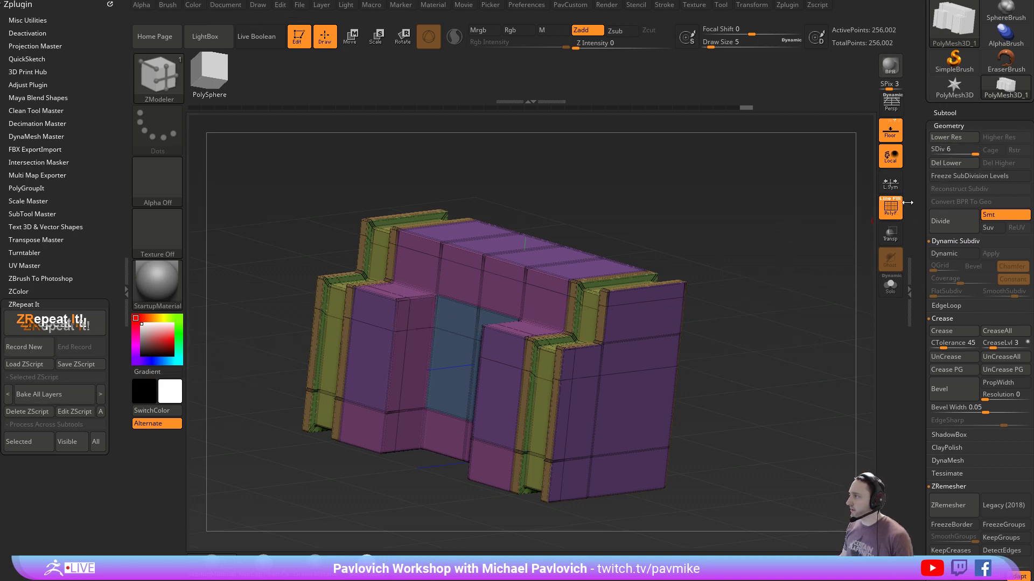
left_click(933, 154)
left_click_drag(957, 150, 977, 150)
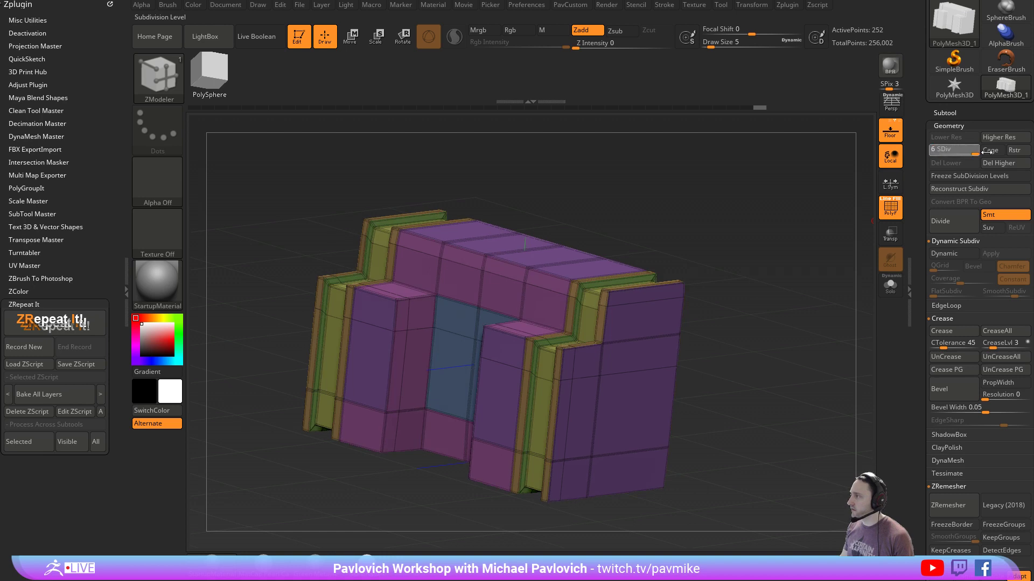
left_click(891, 209)
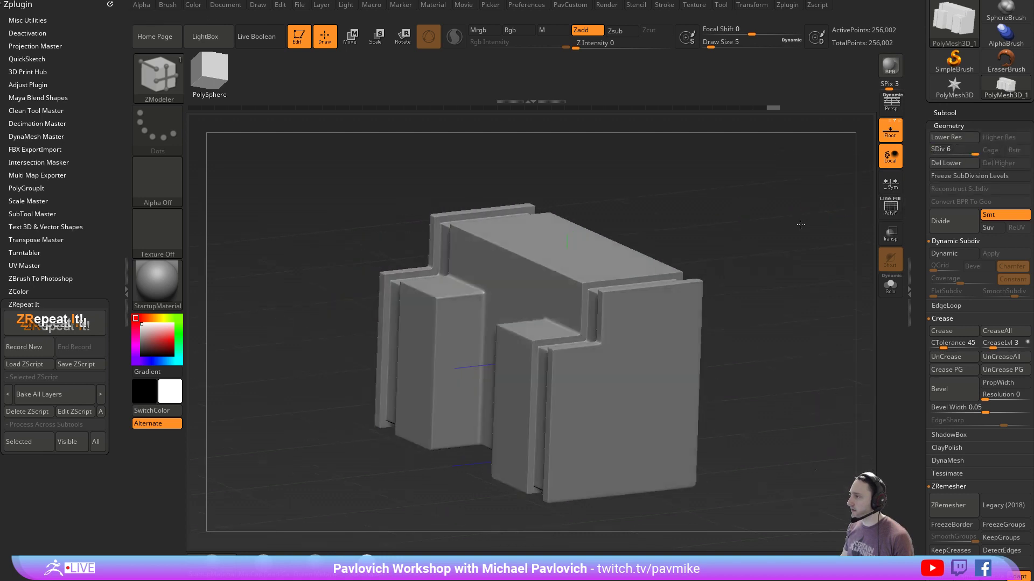
left_click_drag(837, 213, 814, 233)
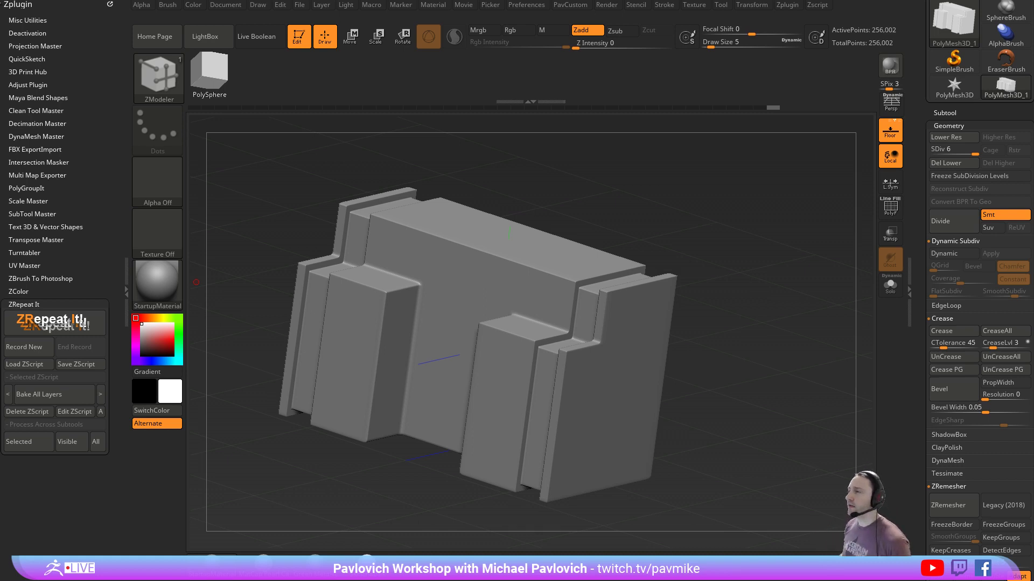
Clear the canvas and load Reptile_Armor.ZTL from the _SampleFiles folder inside Intro, ready for editing
key("comma")
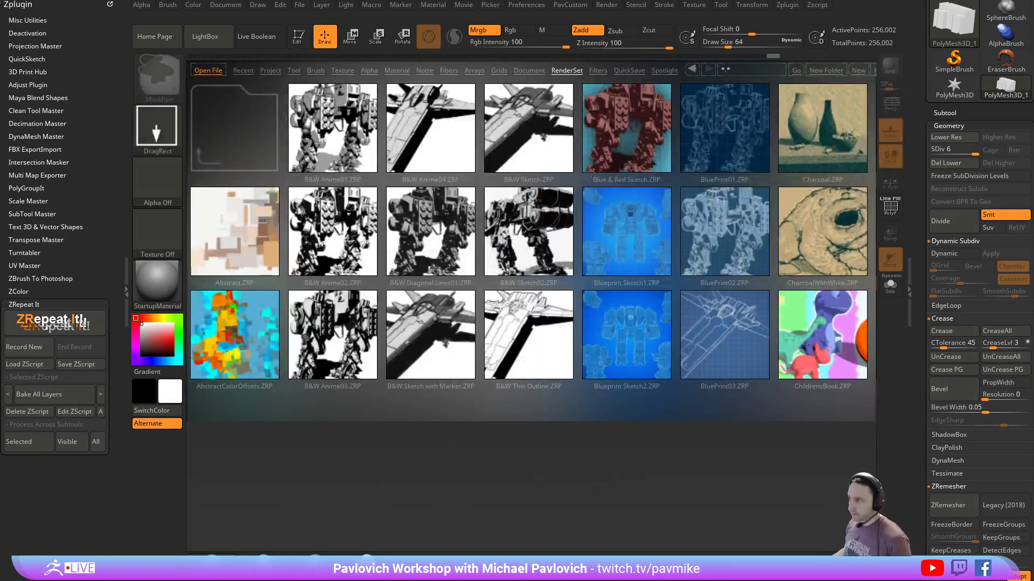
key("comma")
scroll(947, 135, "up", 3)
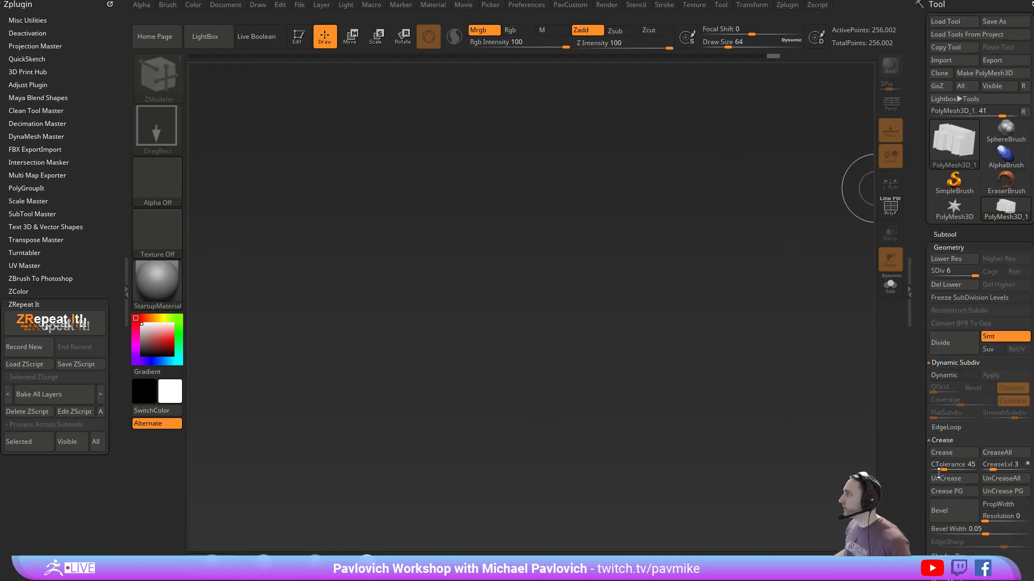
left_click(945, 21)
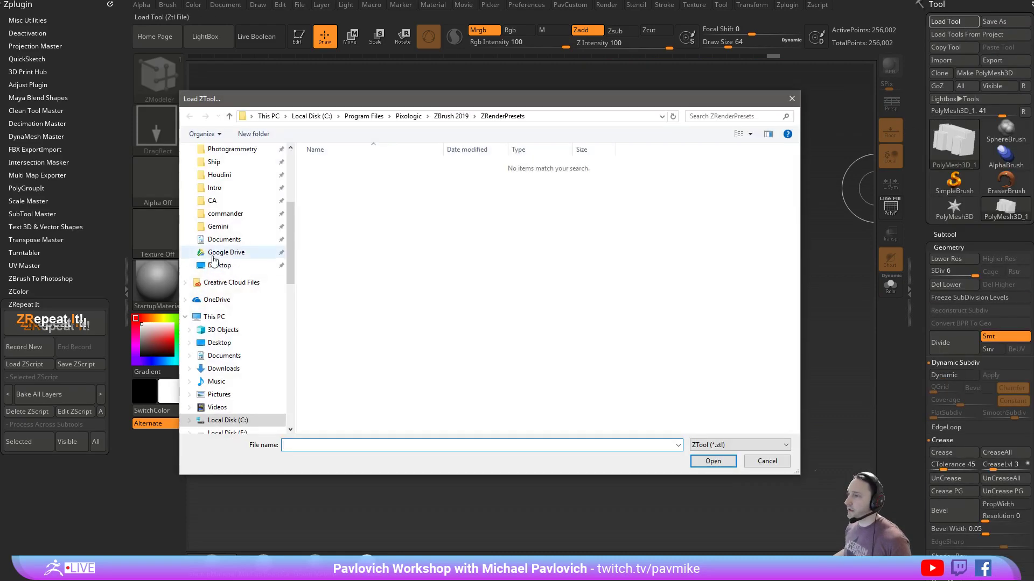
scroll(215, 274, "up", 4)
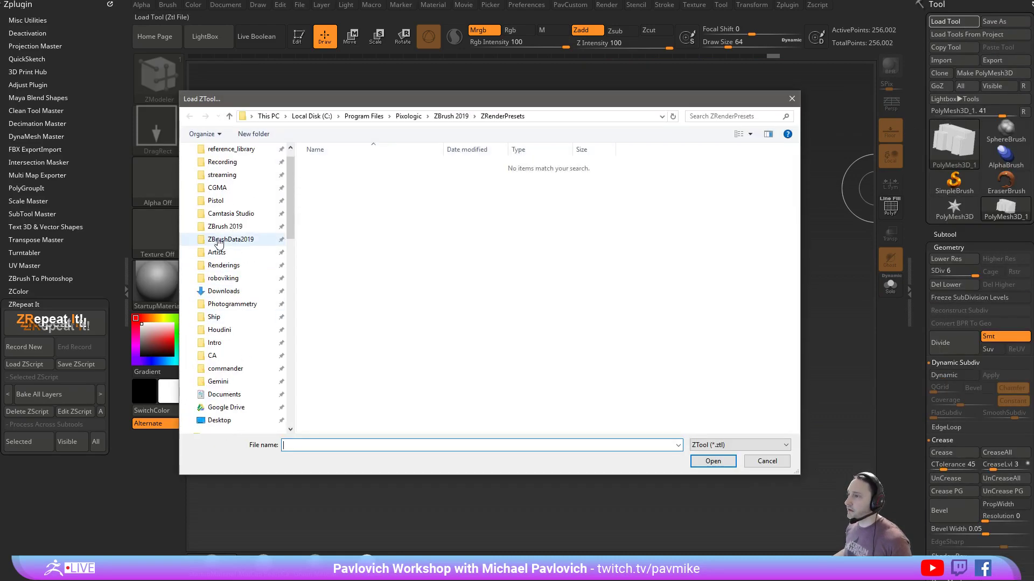
left_click(231, 343)
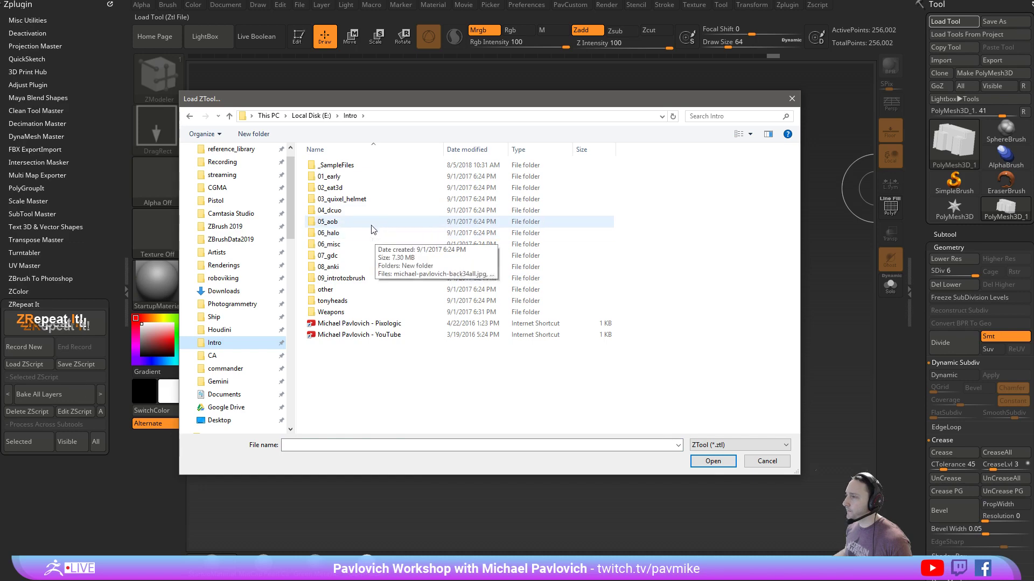
double_click(360, 169)
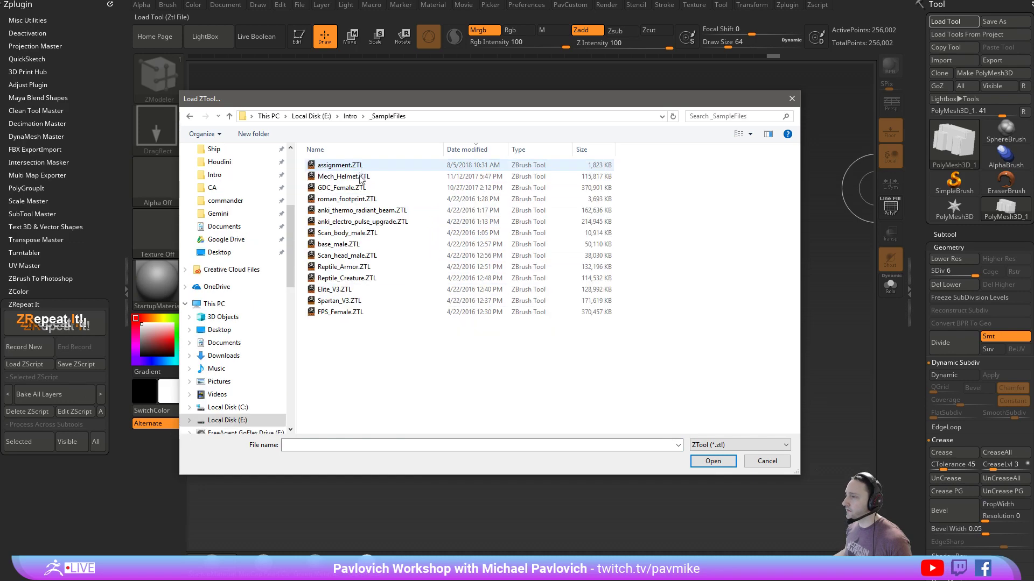
double_click(365, 266)
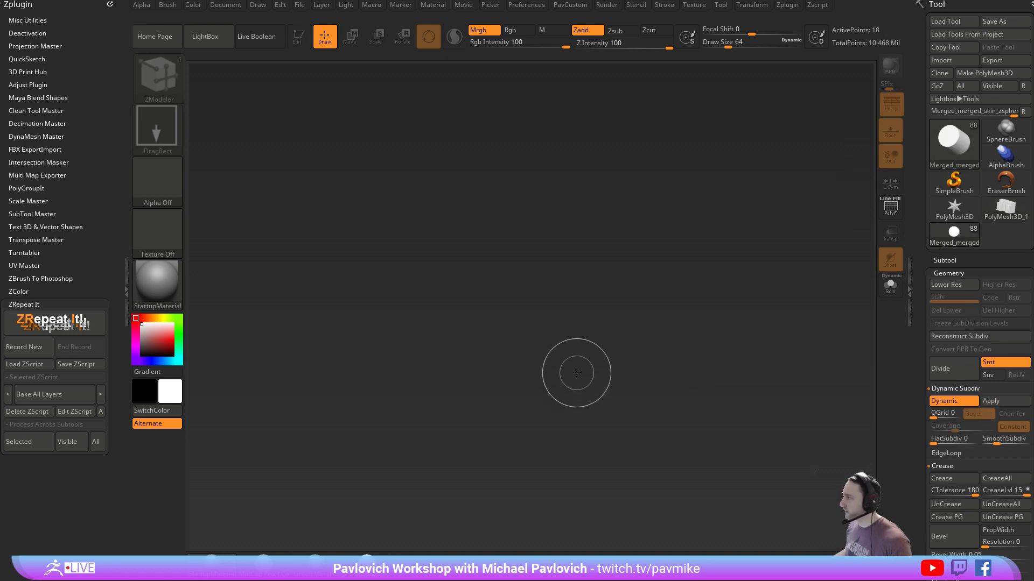
left_click(301, 41)
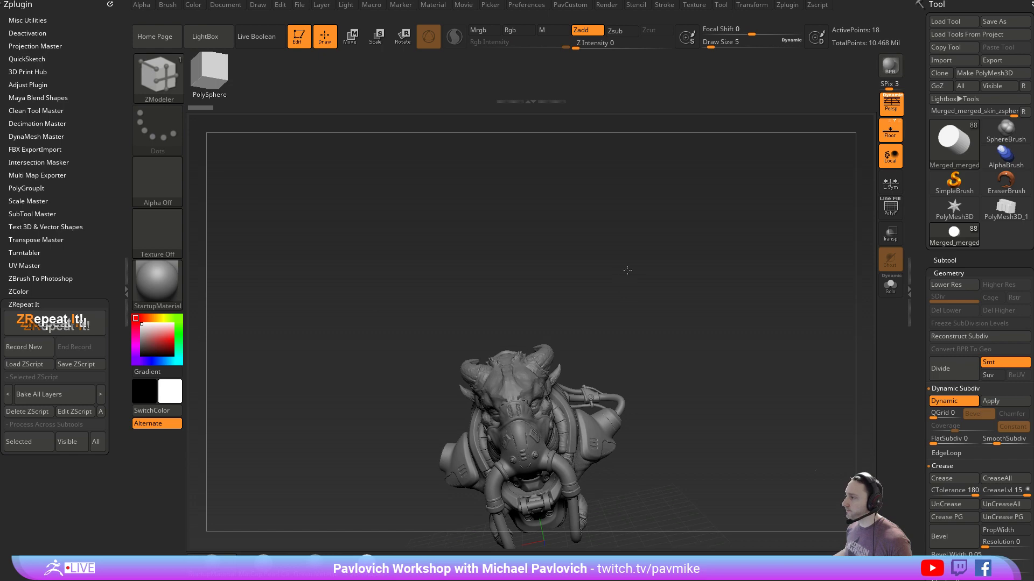
Place the reptile bust upright and display it with the MatCap Pearl Cavity material
mouse_move(628, 270)
left_mouse_down("shift")
mouse_move(678, 263)
mouse_move(756, 384)
mouse_move(762, 317)
mouse_move(737, 161)
mouse_move(780, 188)
left_mouse_up("shift")
left_click(263, 563)
key("s")
left_click_drag(779, 188, 795, 187)
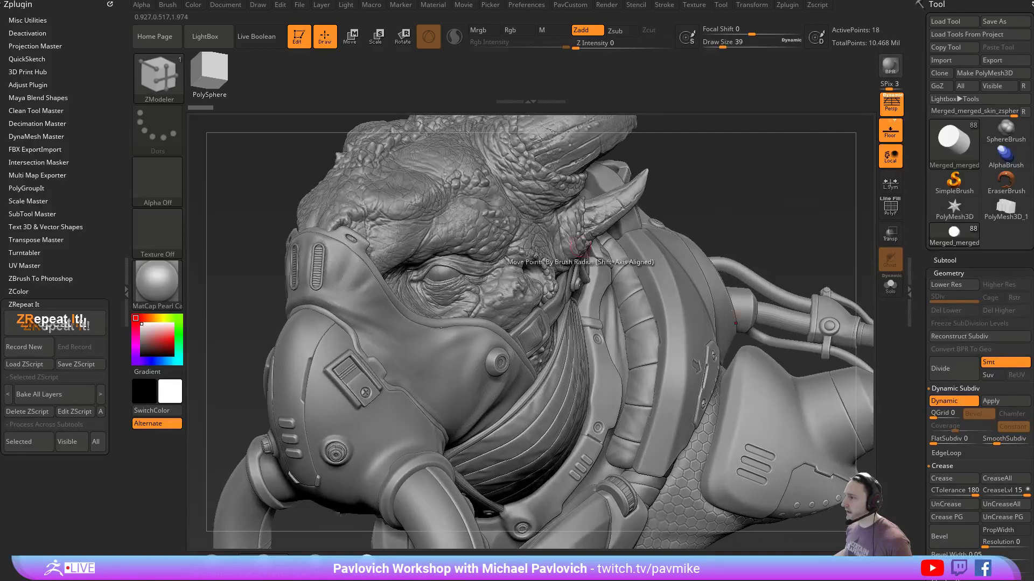
Select the Reptile_Armor head subtool, hide all other subtools and frame the head
left_click(549, 263, "alt")
left_click(941, 260, "shift")
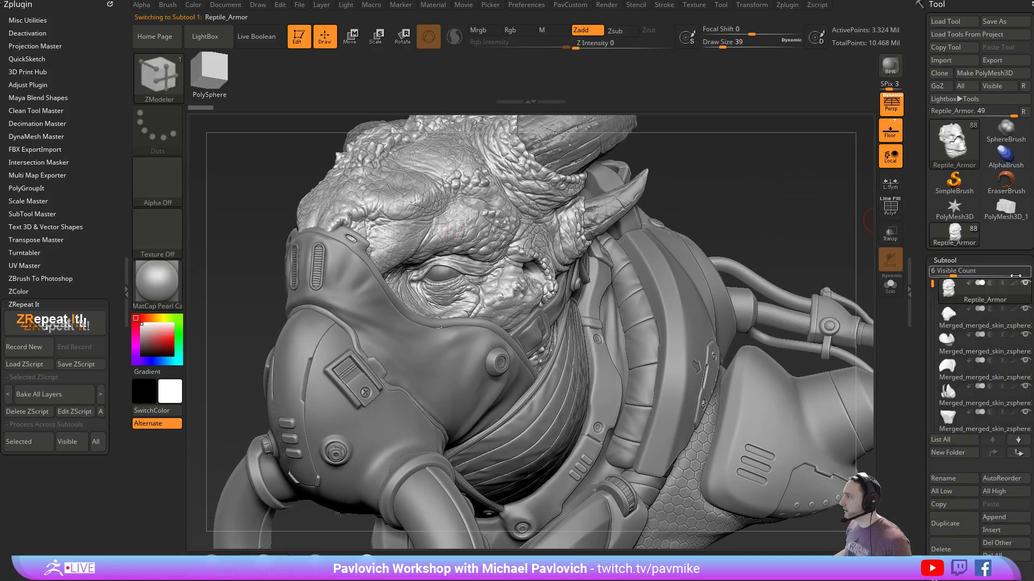
left_click(1025, 283, "shift")
mouse_move(845, 311)
left_mouse_down()
mouse_move(755, 315)
mouse_move(897, 337)
mouse_move(925, 275)
left_mouse_up()
key("f")
key("f")
key("f")
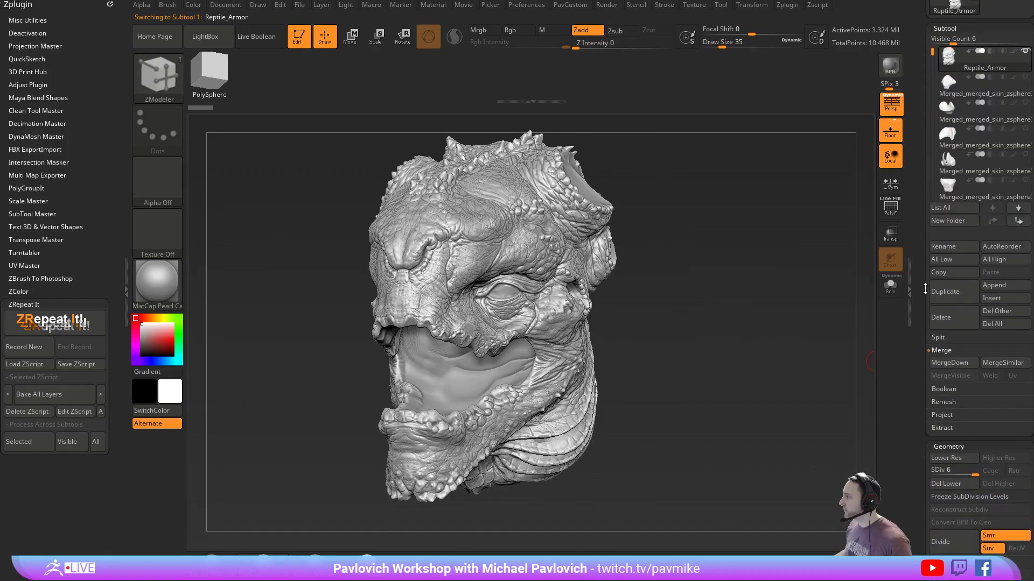
Duplicate the head subtool and delete the copy's subdivision levels above level 1
left_click(945, 291)
mouse_move(964, 94)
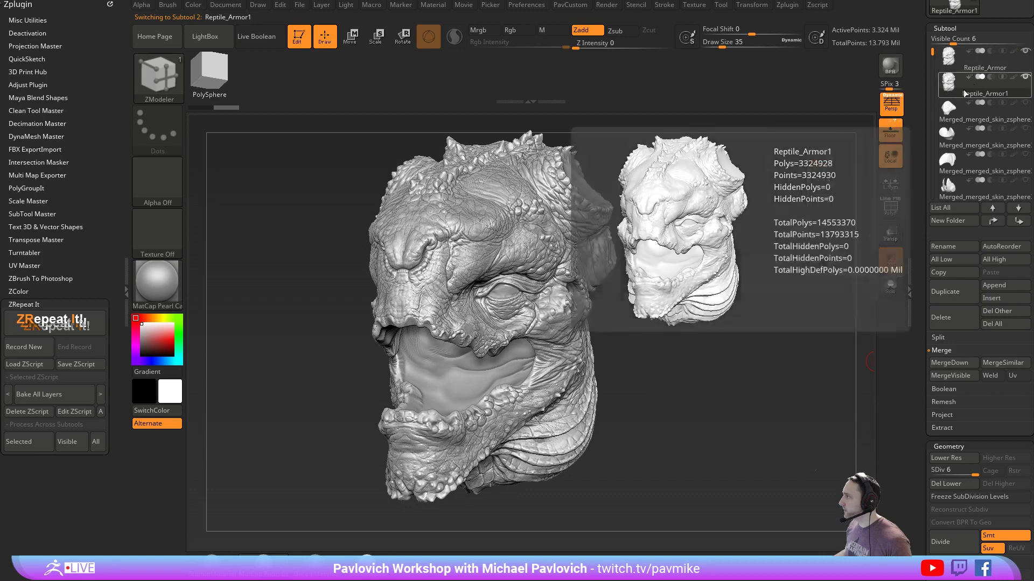
left_click_drag(935, 472, 922, 472)
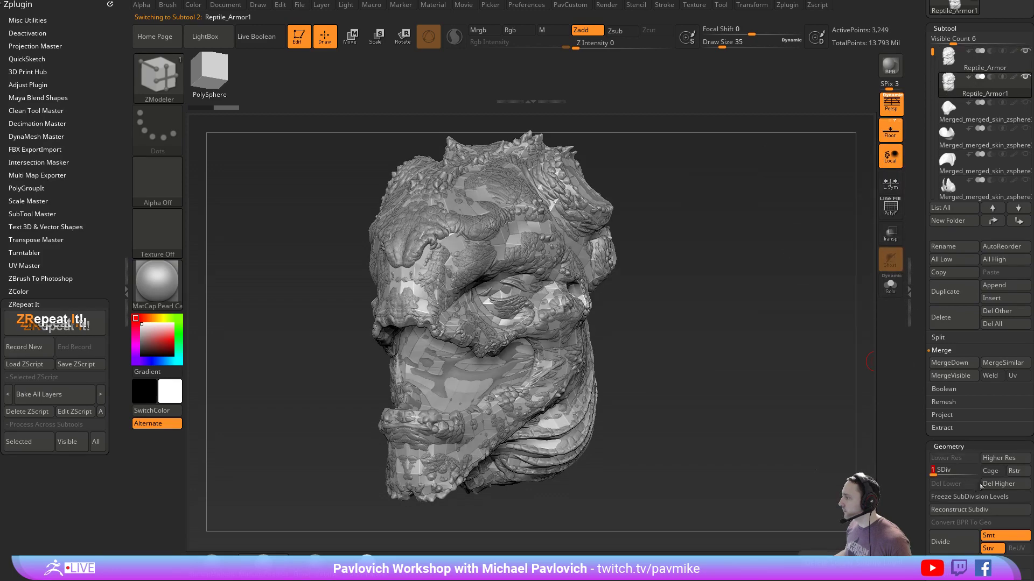
left_click(981, 484)
Isolate the duplicated head with polyframe on to inspect its base mesh, and show the original alongside it again
left_click(890, 296)
left_click_drag(823, 281, 716, 323)
left_click(882, 217)
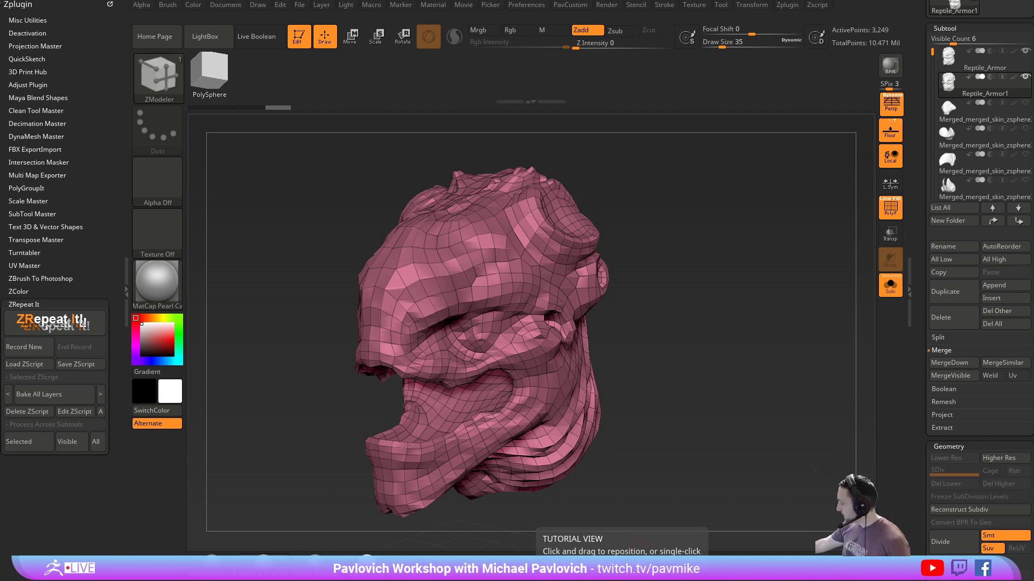
left_click(890, 285)
mouse_move(750, 304)
left_mouse_down()
mouse_move(717, 278)
mouse_move(731, 266)
left_mouse_up()
key("s")
key("s")
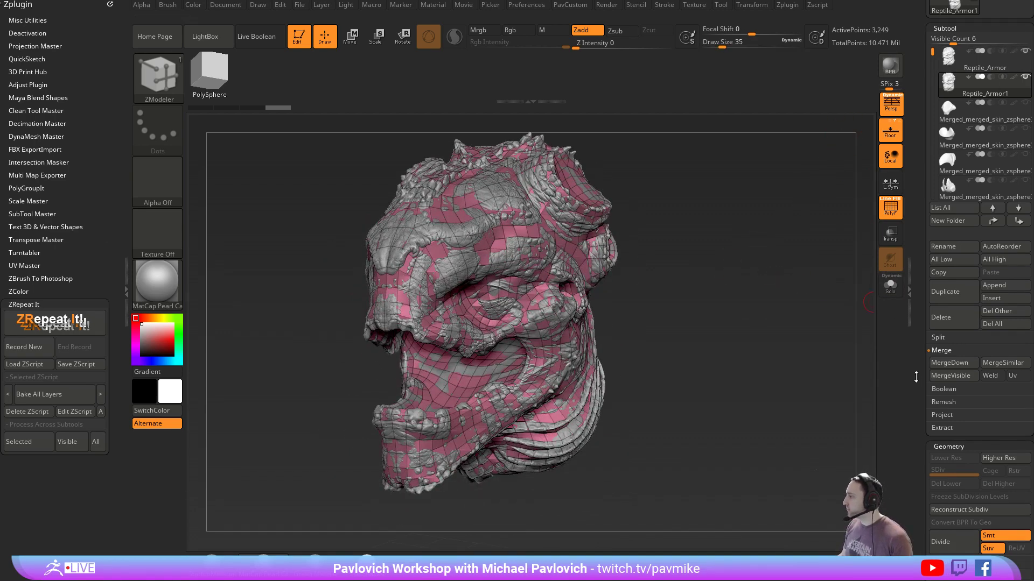
Project the original head's detail onto the duplicate with ProjectAll at each level while dividing it up to subdivision level 3
scroll(915, 377, "down", 2)
left_click(942, 381)
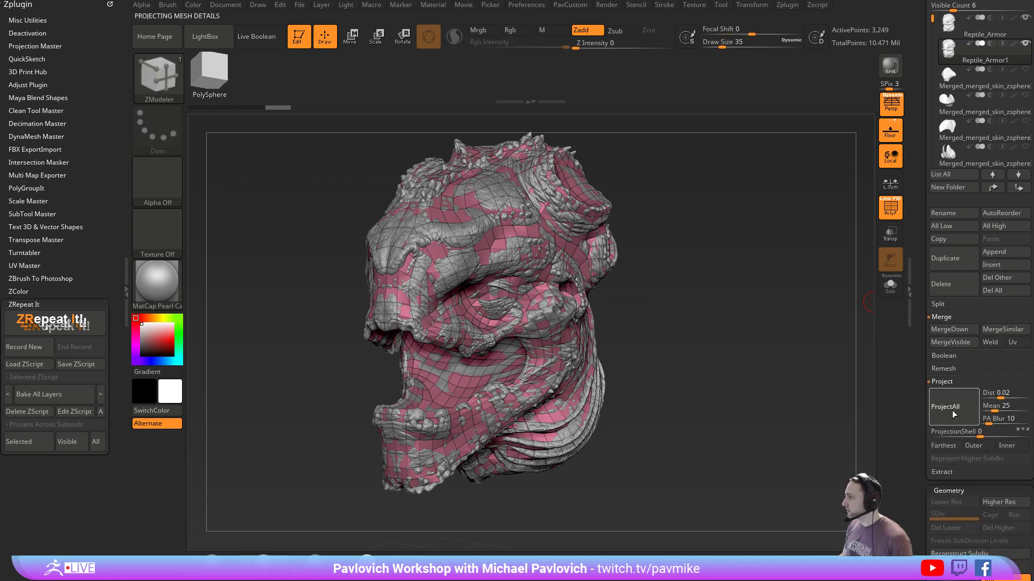
left_click(952, 409)
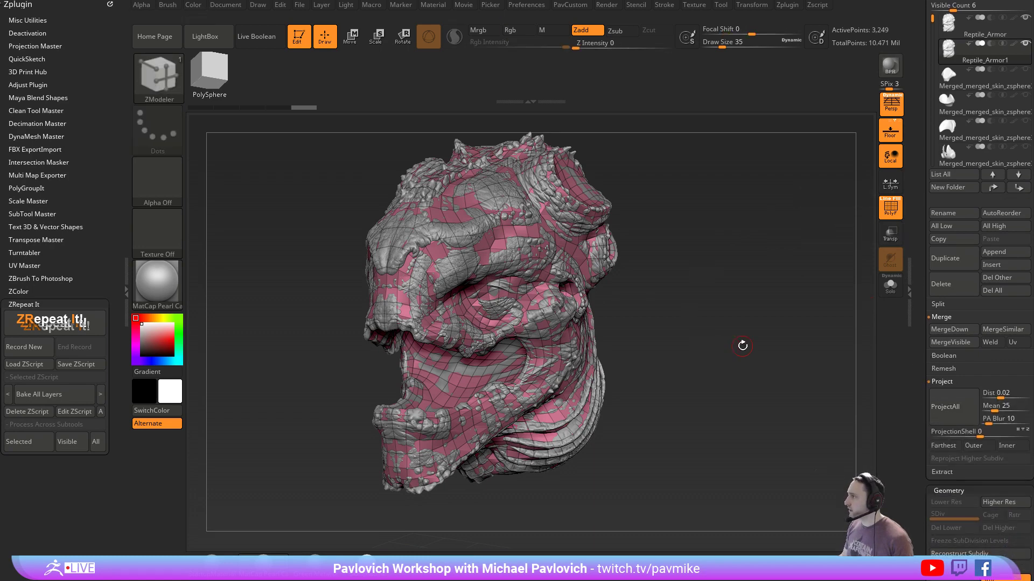
key("d")
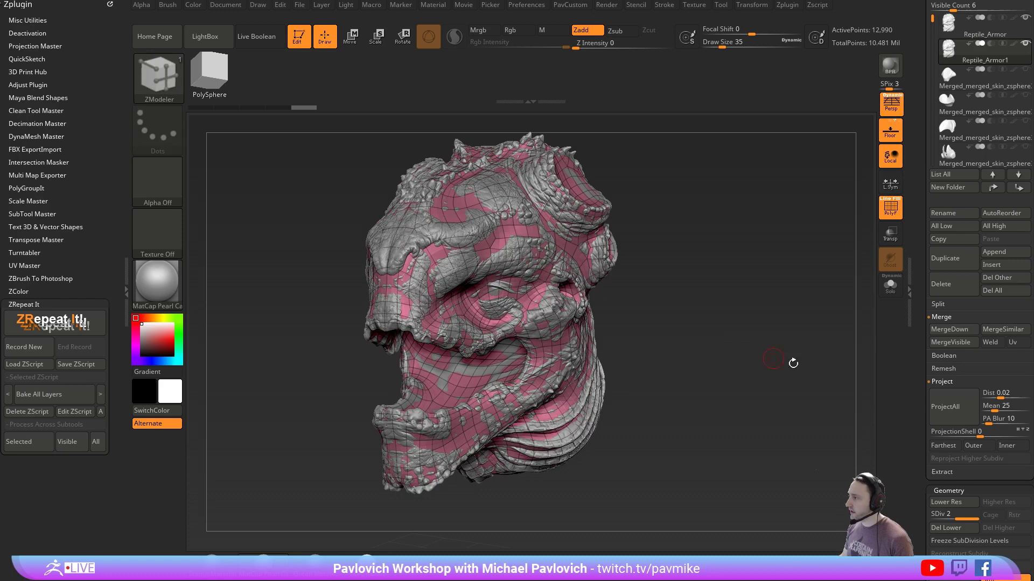
left_click(953, 412)
key("d")
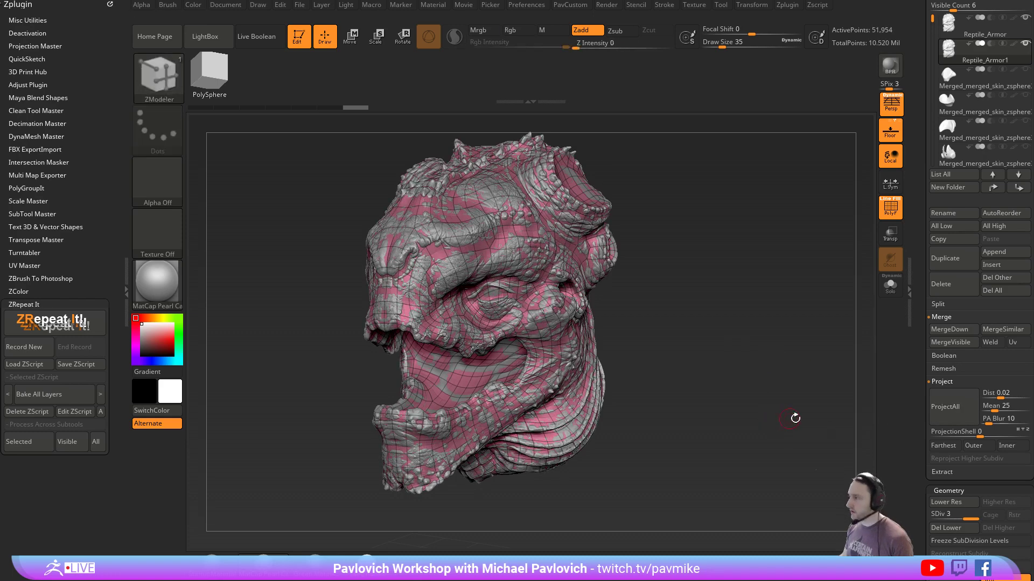
left_click(947, 410)
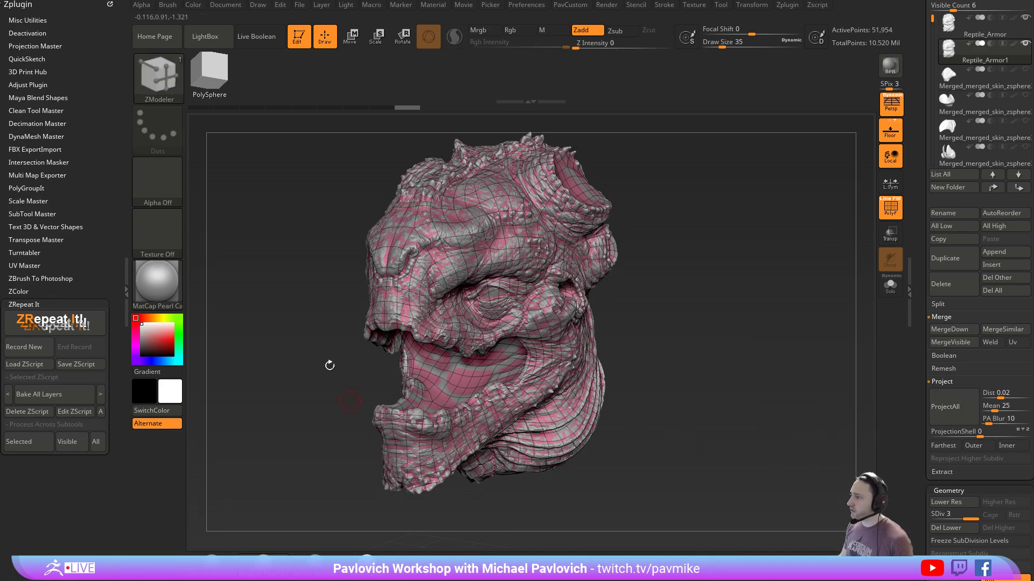
Examine from several angles how closely the duplicate matches the original head's surface at subdivision level 3
mouse_move(726, 327)
left_mouse_down()
mouse_move(775, 328)
mouse_move(735, 334)
left_mouse_up()
key("s")
left_click(730, 337)
key("s")
left_click(727, 339)
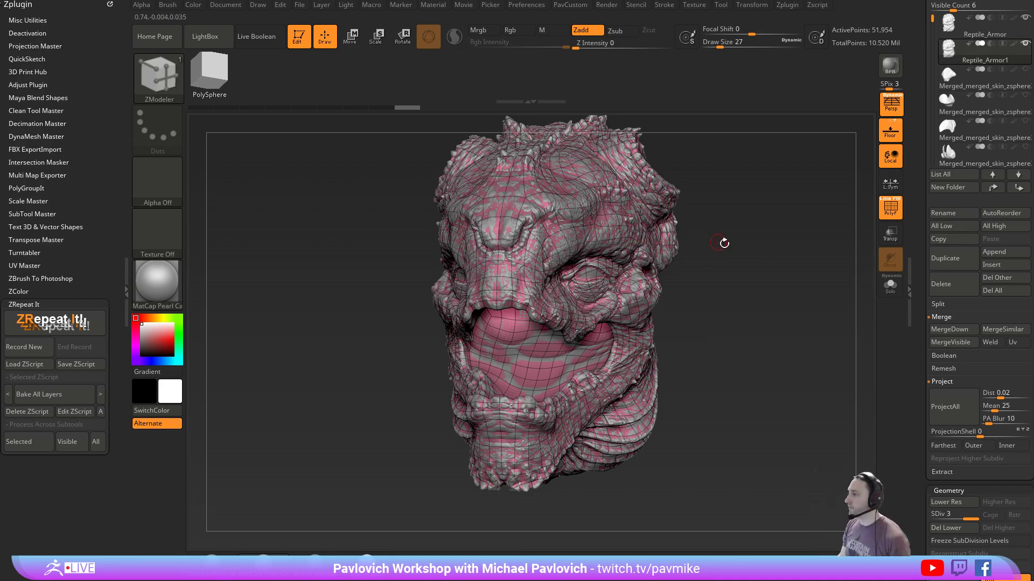
key("s")
left_click_drag(725, 240, 715, 256)
left_click_drag(701, 263, 749, 257)
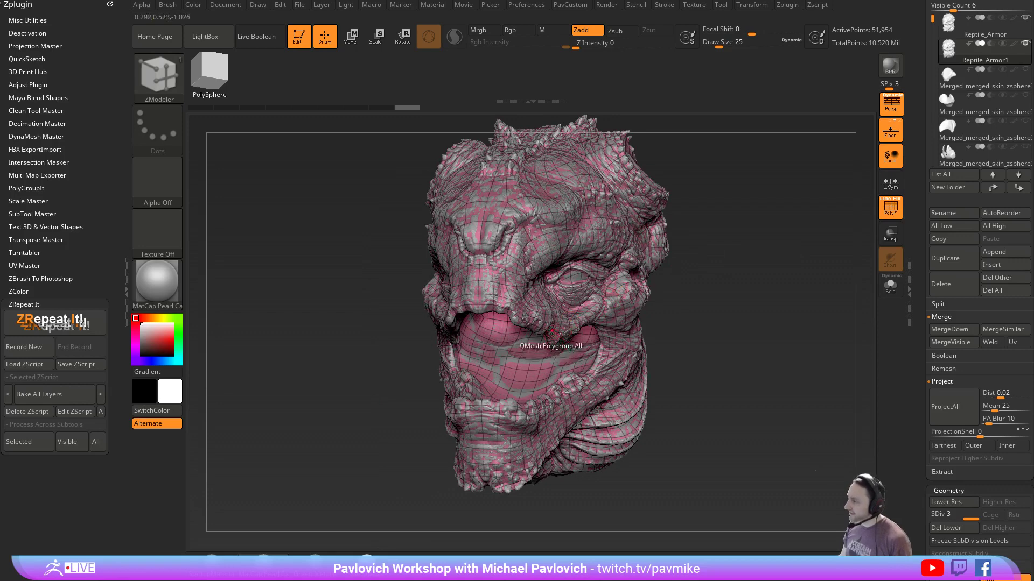
mouse_move(724, 290)
left_mouse_down()
mouse_move(686, 289)
mouse_move(716, 293)
left_mouse_up()
key("s")
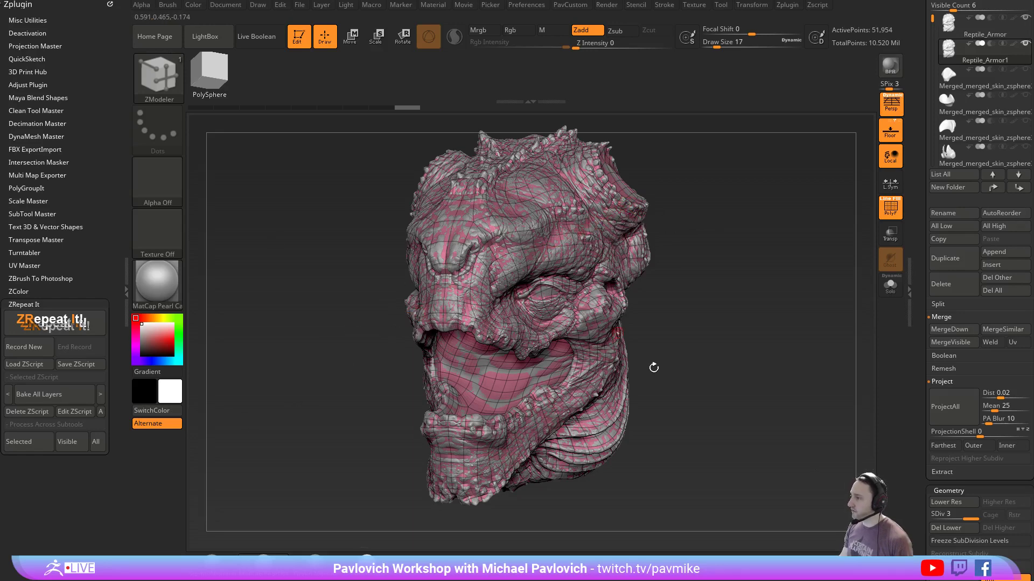
left_click_drag(752, 253, 807, 251)
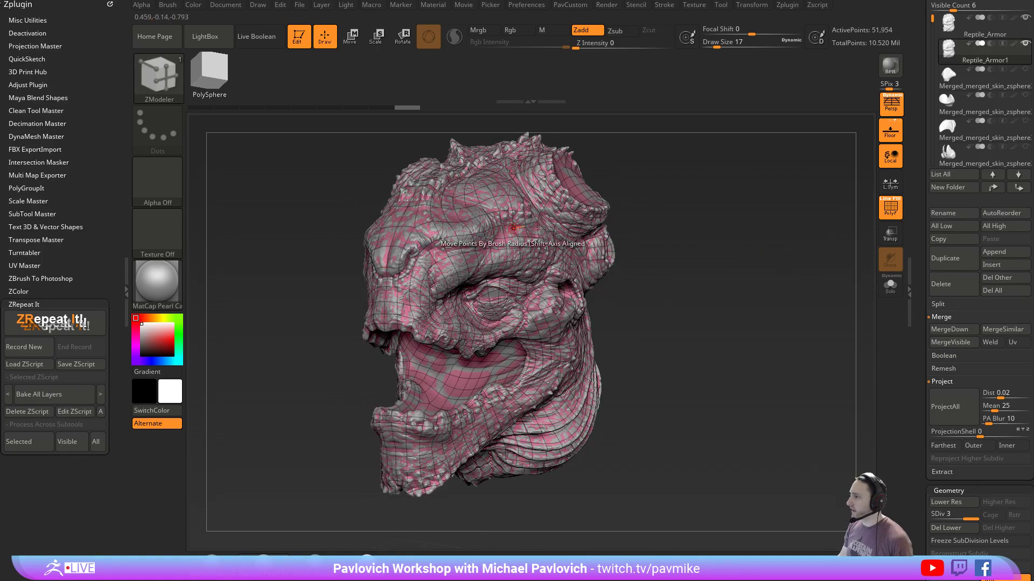
mouse_move(698, 306)
left_mouse_down()
mouse_move(706, 282)
mouse_move(727, 294)
mouse_move(644, 326)
mouse_move(760, 308)
left_mouse_up()
key("s")
left_click(731, 294)
Divide the duplicated head to subdivision level 4 and project the original's detail onto it again
key("d")
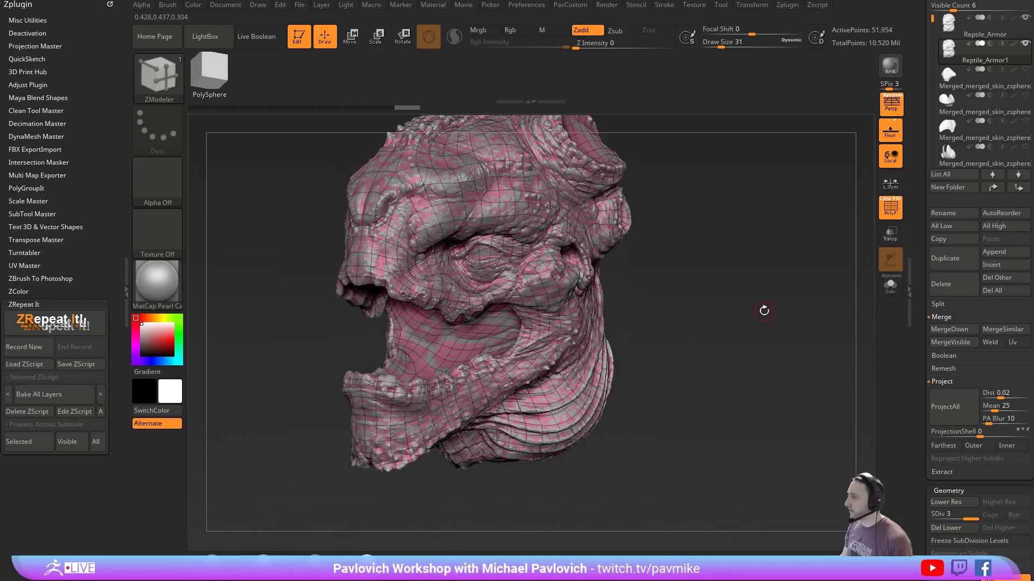
key("2")
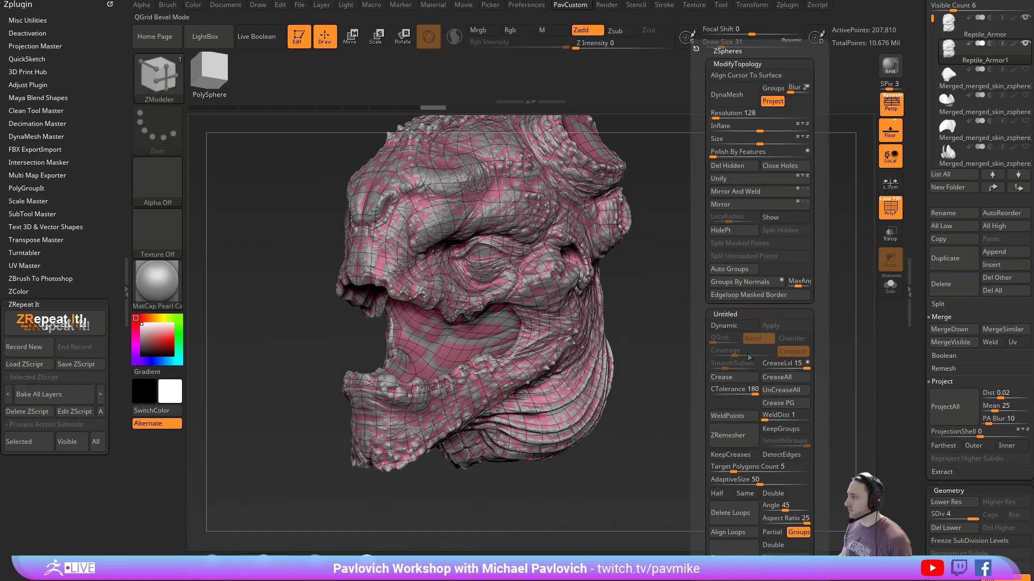
left_click(723, 541)
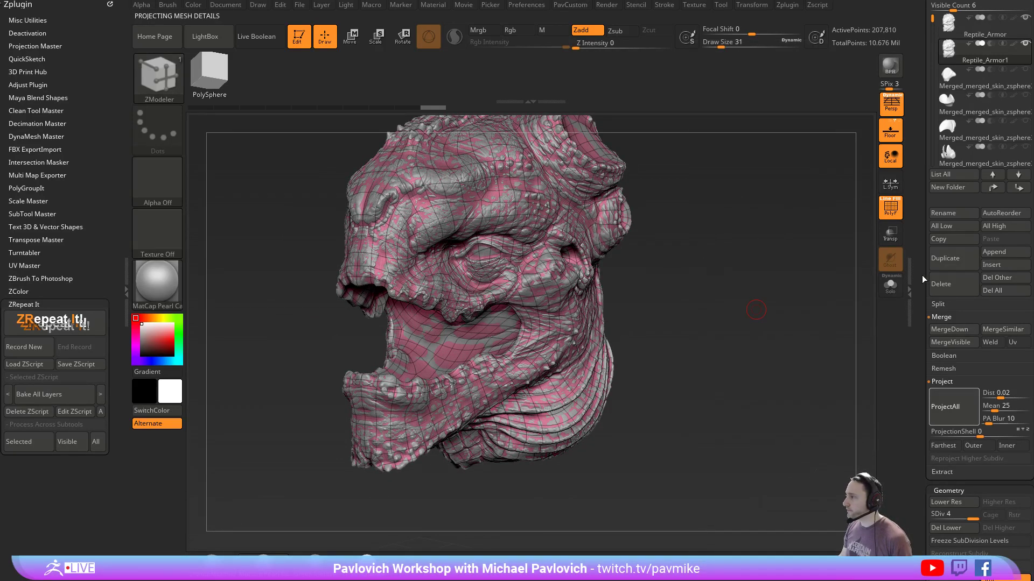
Isolate the duplicate without polyframe and switch to the original Reptile_Armor subtool to compare their detail
scroll(919, 282, "up", 5)
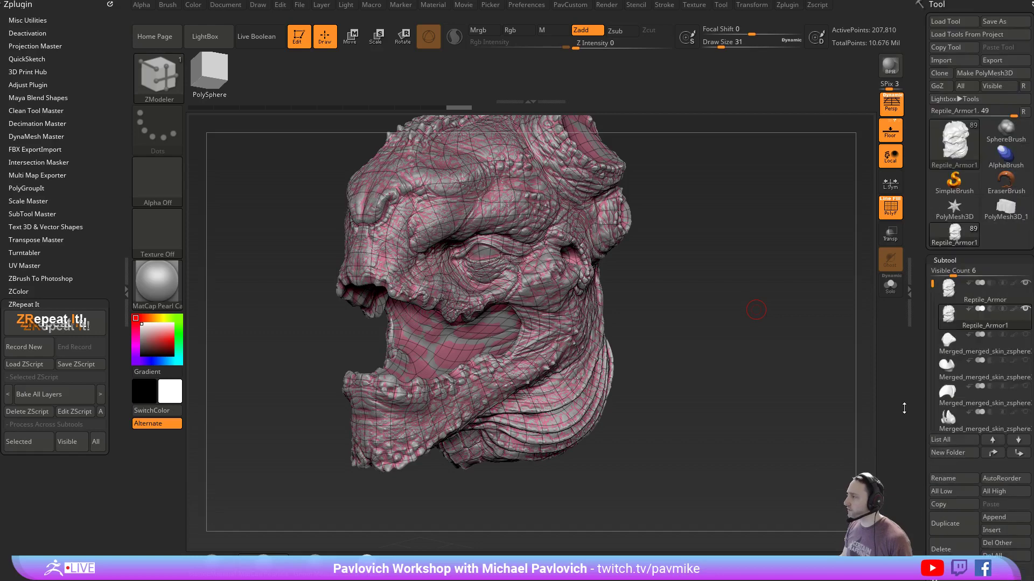
left_click(890, 286)
left_click_drag(807, 312, 840, 286)
left_click(890, 207)
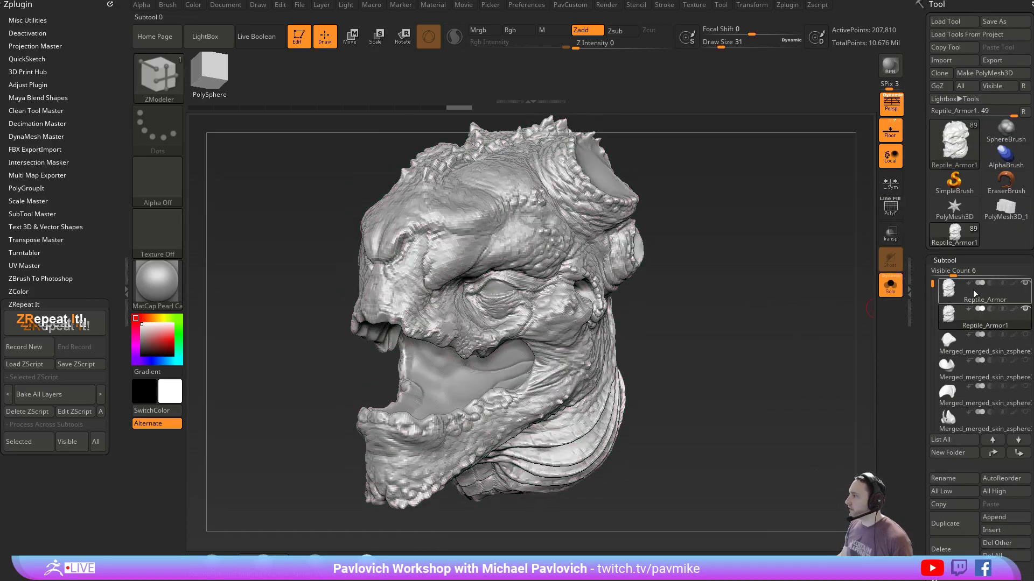
left_click(993, 300)
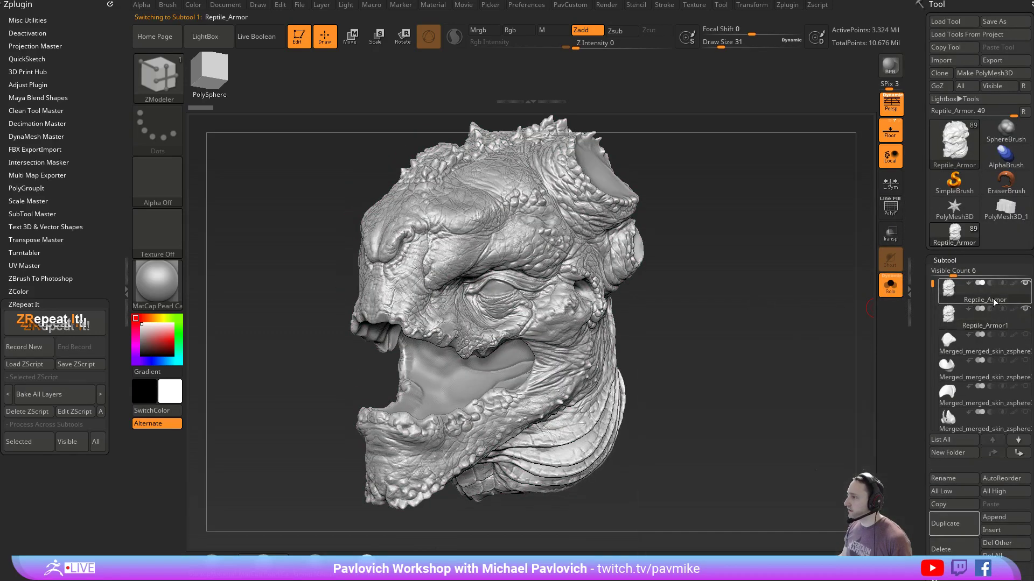
Divide the Reptile_Armor1 duplicate to subdivision level 5 and project the original head's detail onto it again
left_click(982, 318)
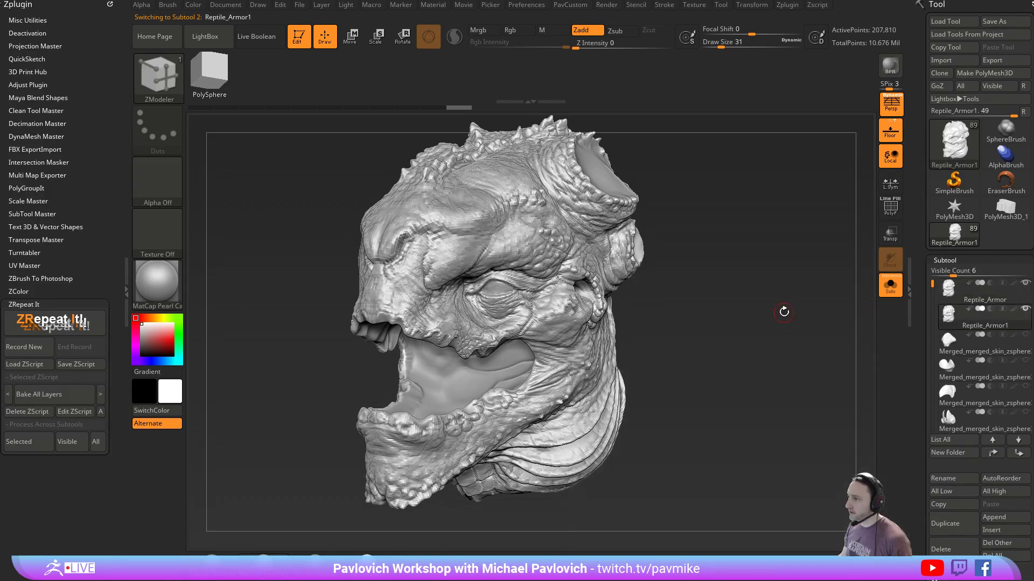
key("d")
key("b")
key("z")
key("m")
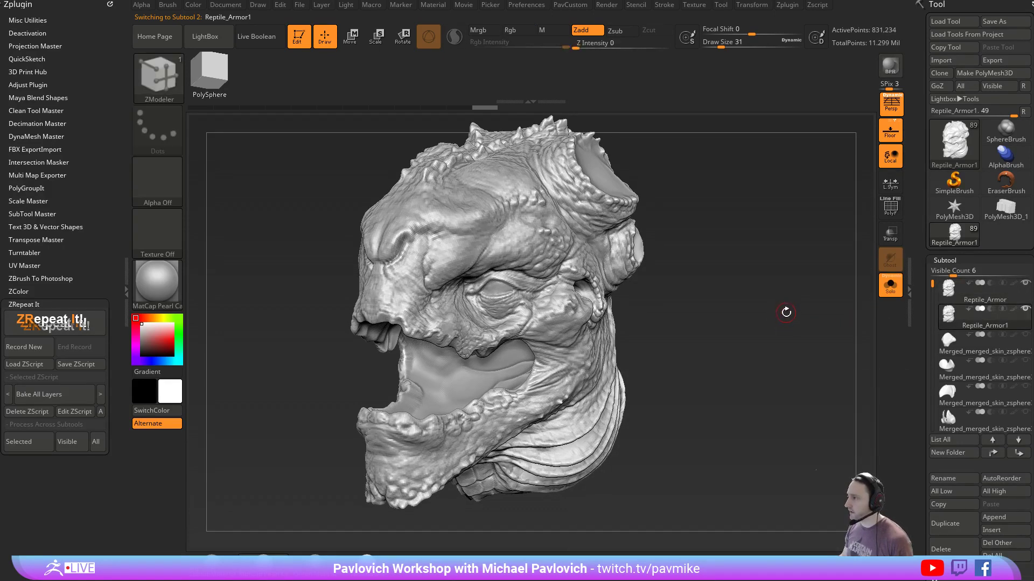
left_click_drag(738, 318, 716, 326)
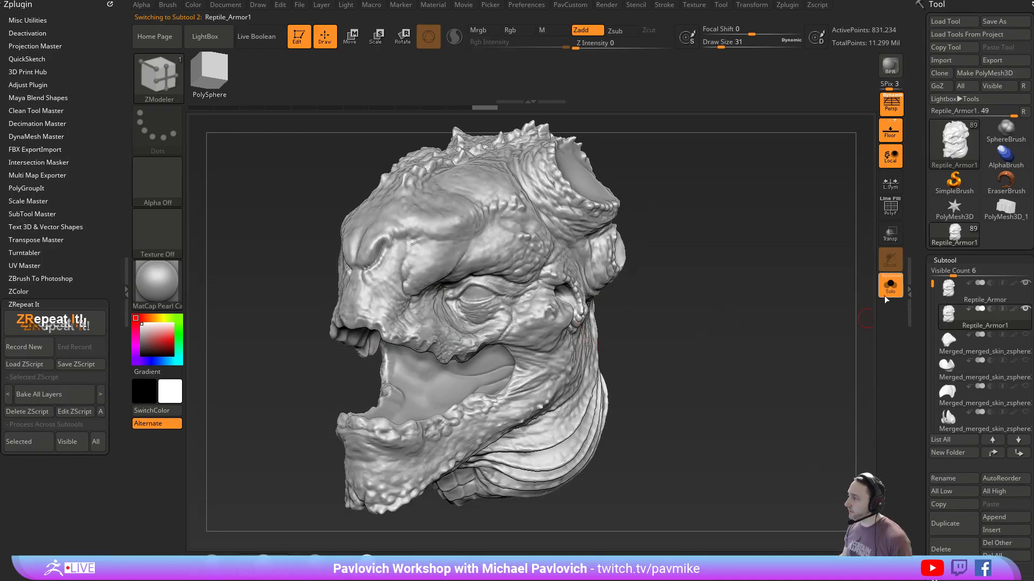
key("2")
left_click(760, 544)
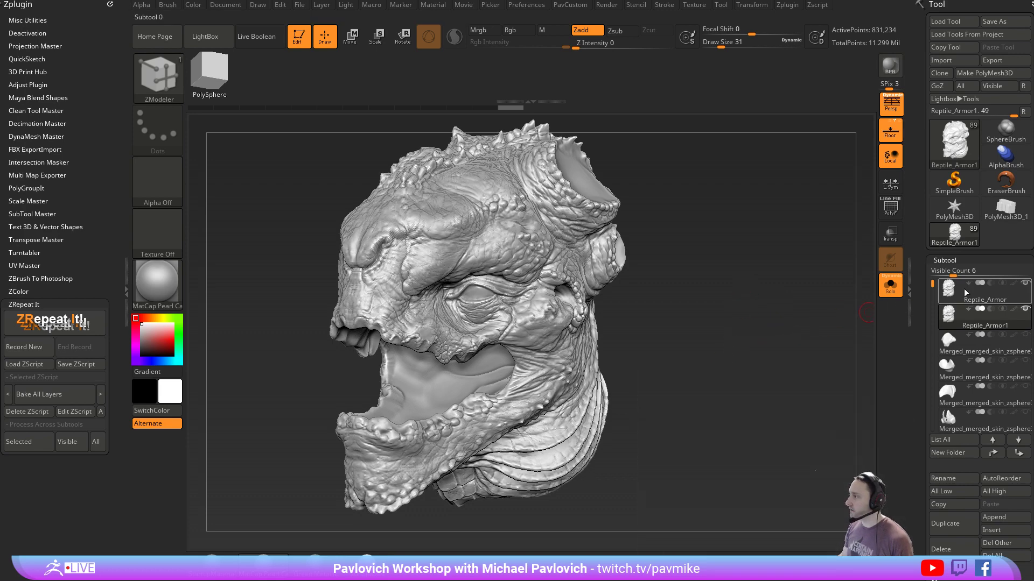
Switch between the Reptile_Armor and Reptile_Armor1 subtools to compare the duplicate's fine detail with the original, ending on the duplicate
left_click(984, 299)
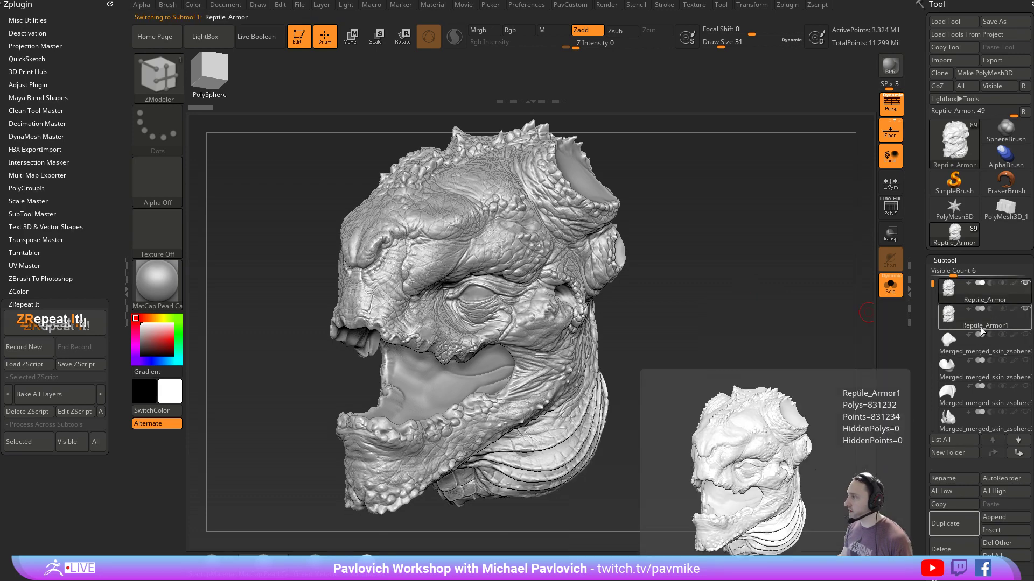
left_click(982, 326)
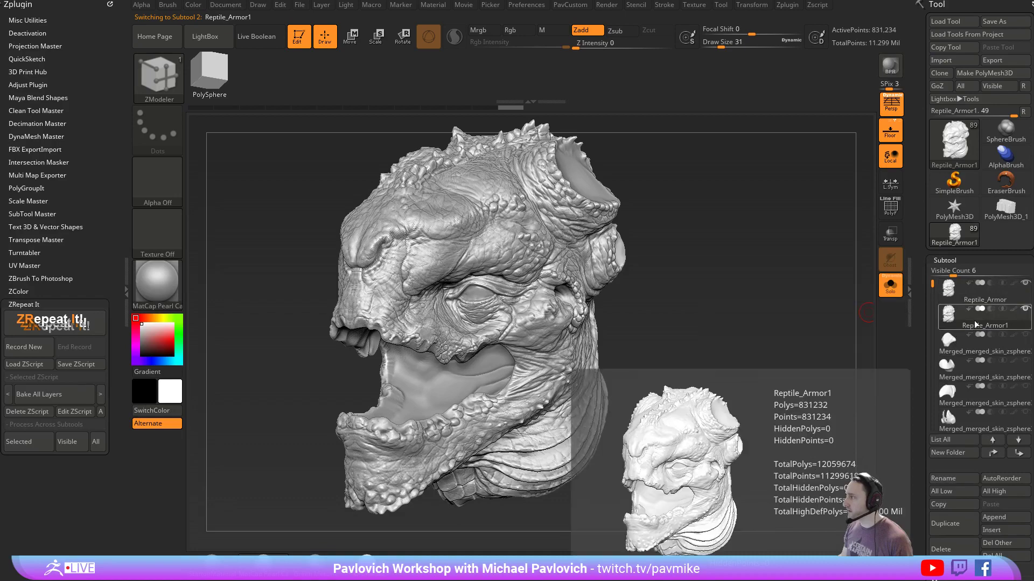
left_click(986, 298)
left_click(993, 325)
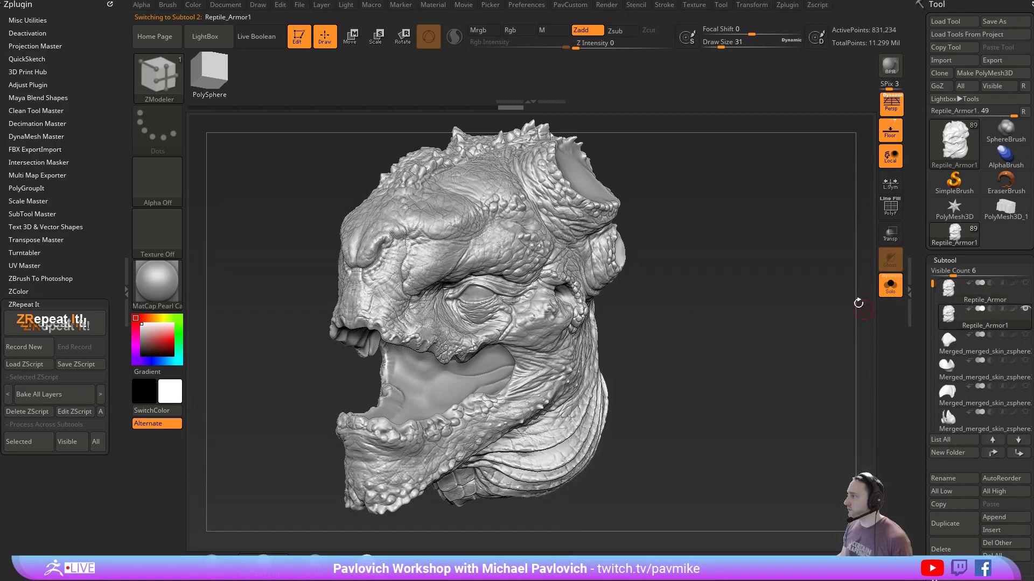
left_click_drag(786, 296, 794, 293)
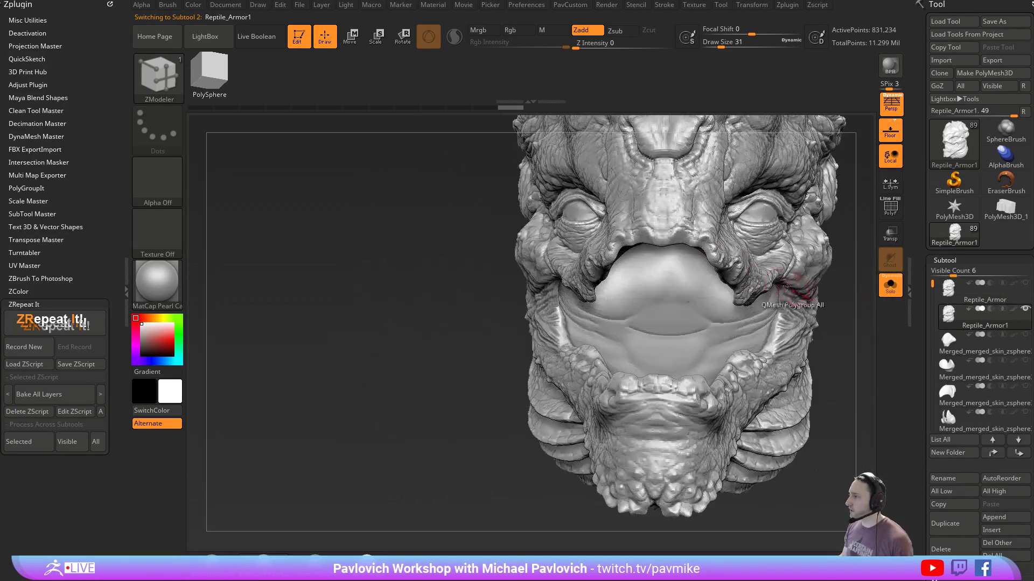
Activate the Standard brush and inspect the projected detail around the duplicate's face, plus the projection distance setting
key("b")
key("s")
key("t")
key("s")
left_click_drag(718, 244, 714, 244)
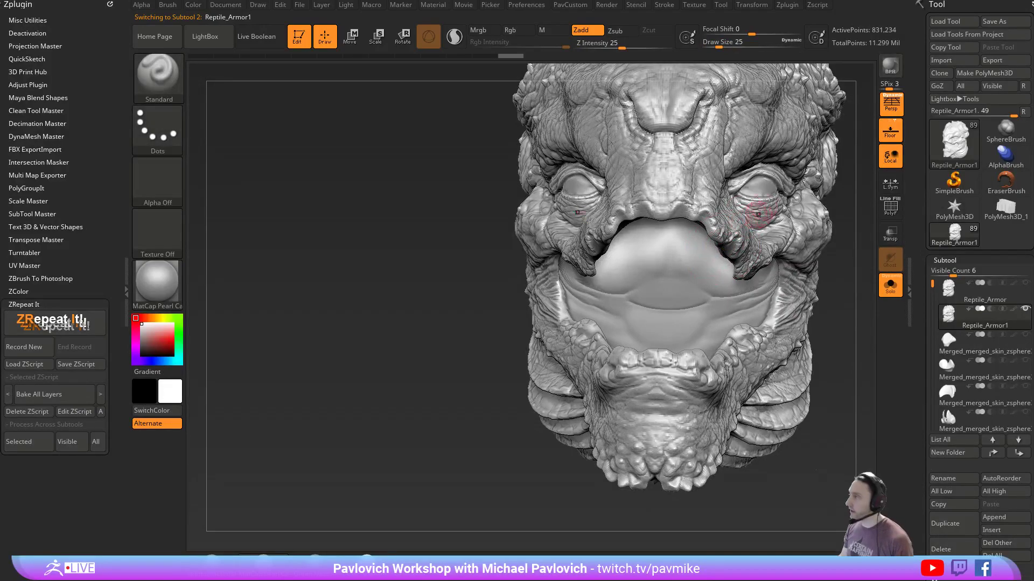
left_click_drag(841, 229, 776, 272)
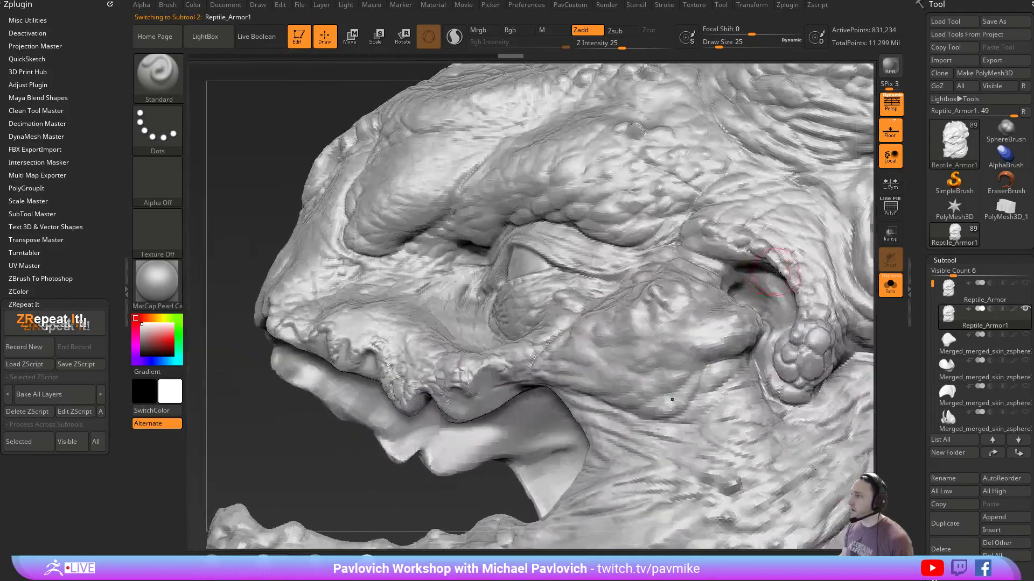
left_click_drag(253, 404, 305, 355)
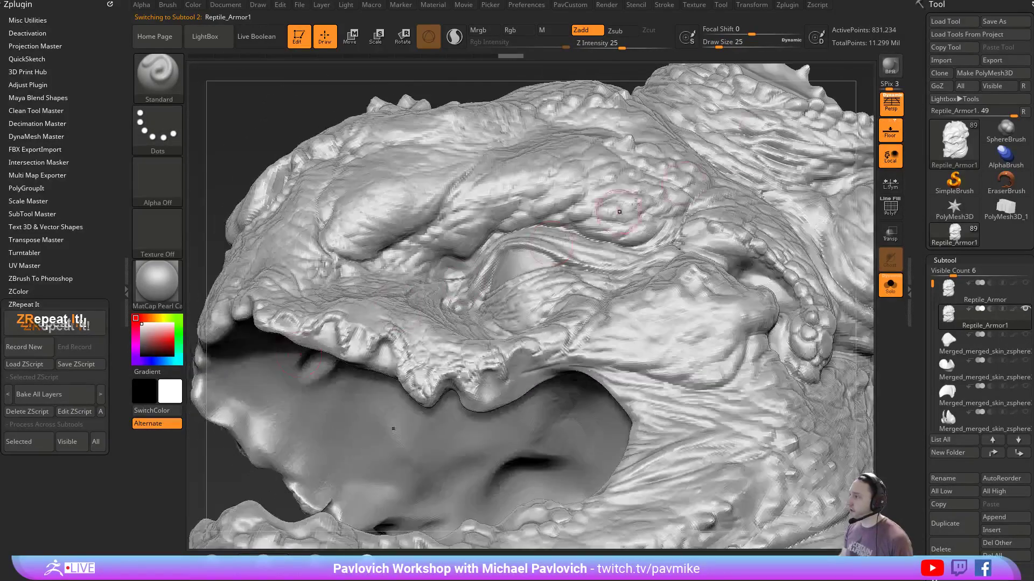
left_click_drag(503, 89, 781, 306)
scroll(940, 242, "down", 10)
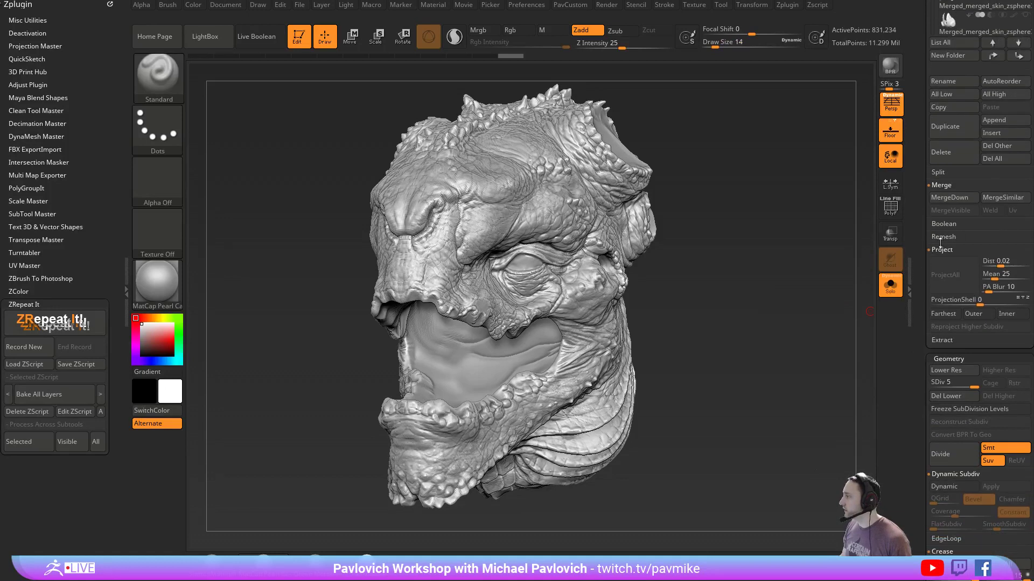
left_click(1004, 264)
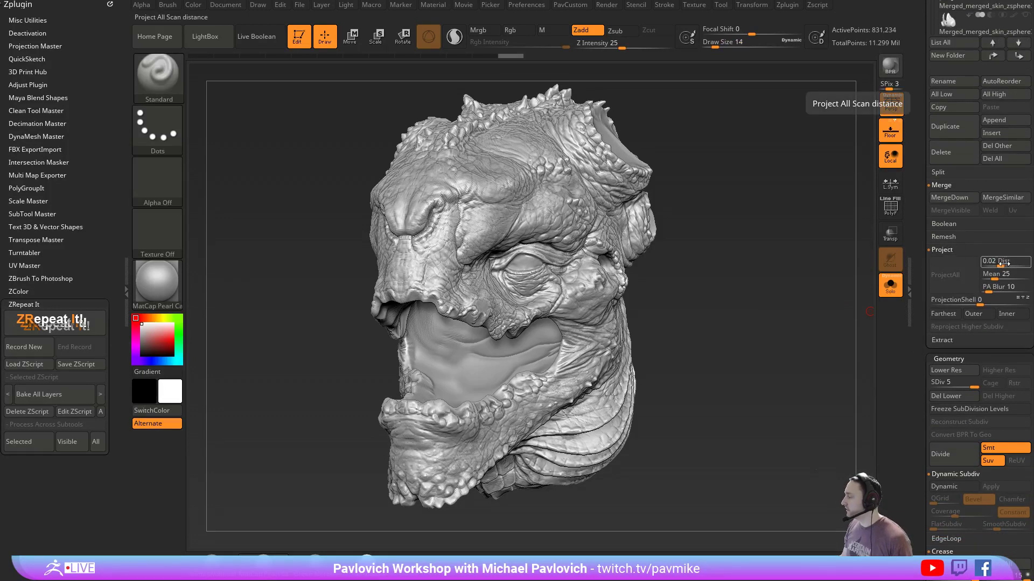
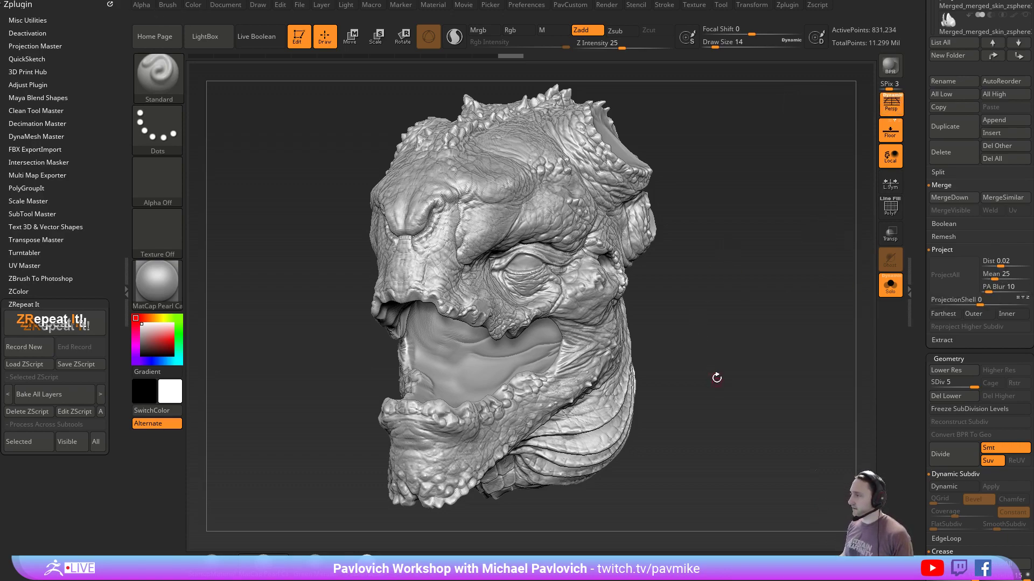
key("s")
left_click(721, 265)
mouse_move(729, 274)
left_mouse_down()
mouse_move(818, 270)
mouse_move(712, 265)
mouse_move(784, 272)
mouse_move(760, 283)
mouse_move(774, 286)
left_mouse_up()
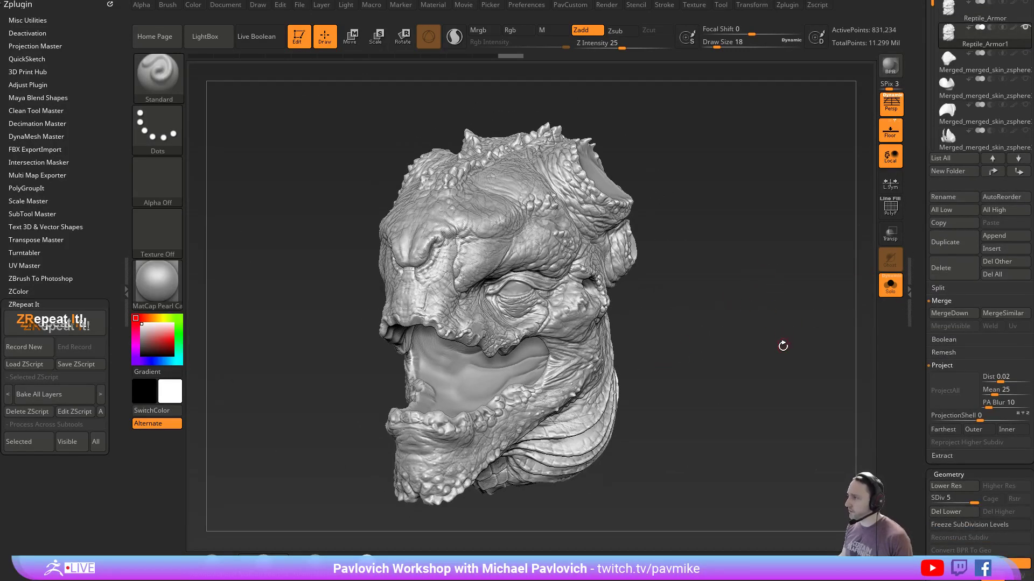
left_click_drag(749, 343, 745, 328)
key("s")
left_click(749, 328)
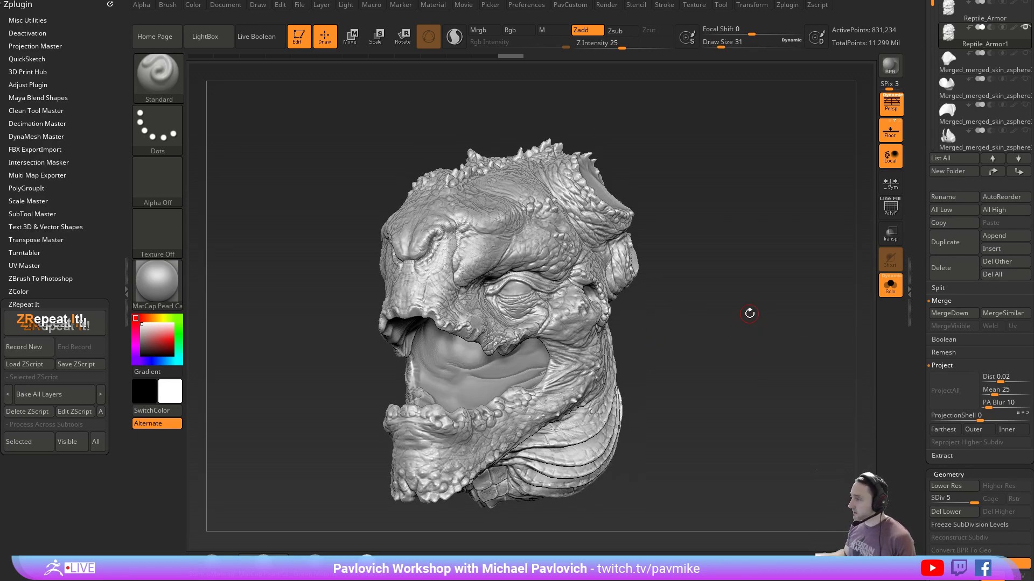
Select the Layer brush, set Z Intensity to 39, and stamp several raised discs of varying size in the duplicate's smooth upper socket
mouse_move(668, 234)
left_mouse_down()
mouse_move(695, 253)
mouse_move(673, 280)
mouse_move(678, 300)
mouse_move(700, 293)
mouse_move(668, 298)
mouse_move(738, 287)
mouse_move(729, 282)
left_mouse_up()
key("b")
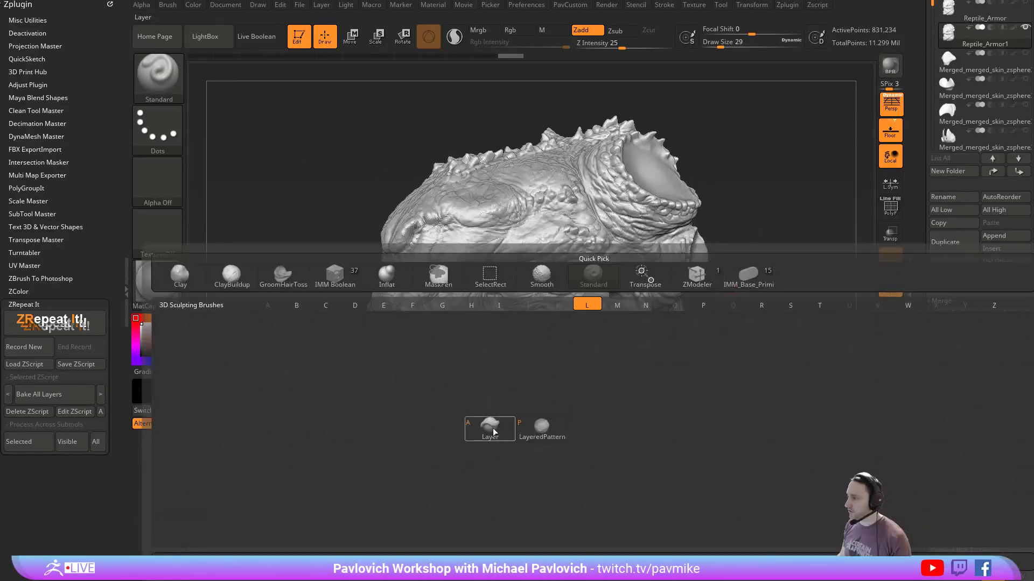
left_click(747, 272)
left_click_drag(703, 132, 661, 135, "alt")
left_click_drag(619, 48, 634, 48)
left_click_drag(726, 187, 713, 218)
left_click_drag(613, 161, 640, 171)
key("bracketleft")
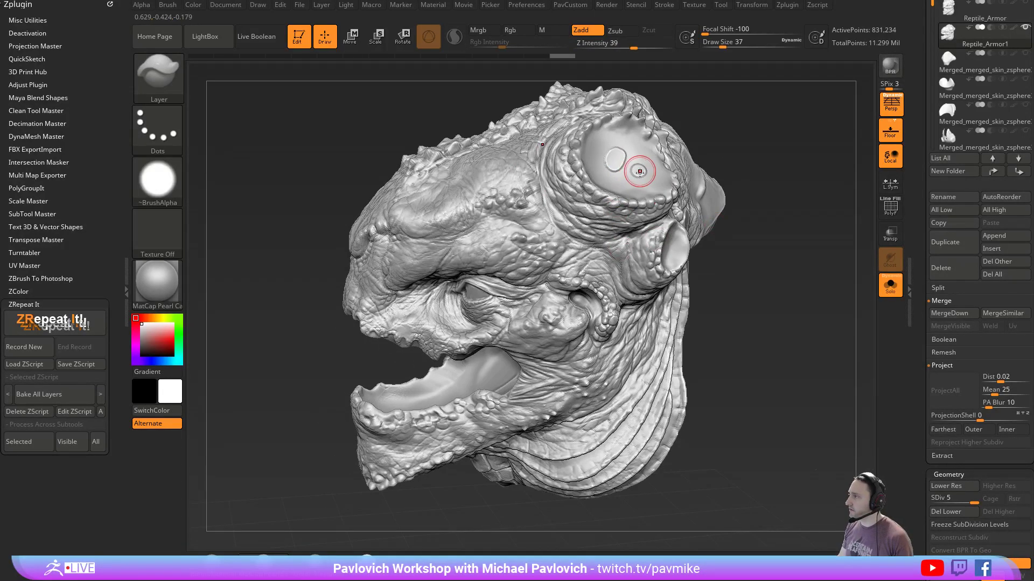
key("bracketleft")
key("s")
left_click_drag(699, 253, 656, 251)
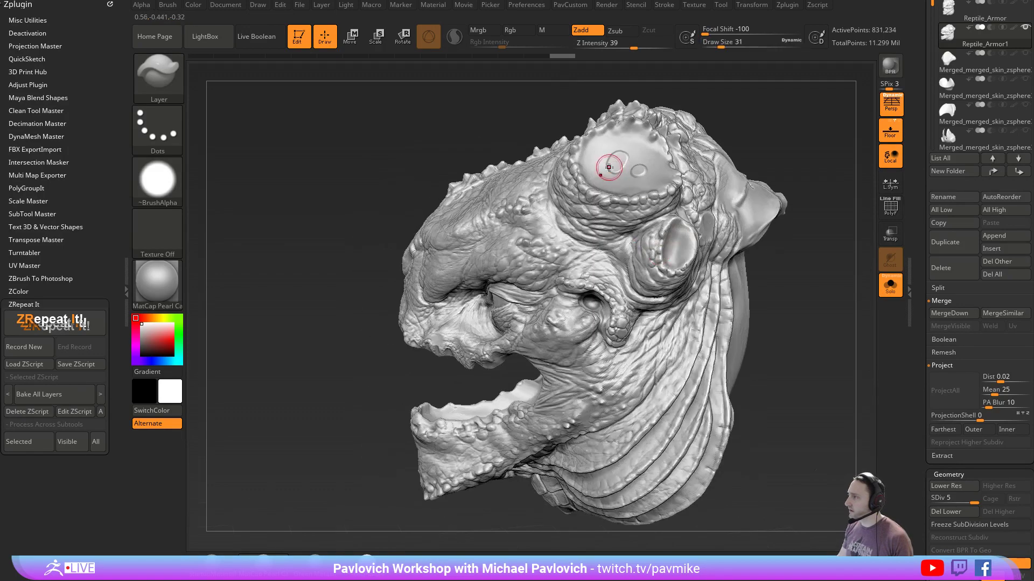
key("bracketleft")
left_click_drag(593, 164, 592, 167)
Stamp two raised discs on the duplicate's forehead above the eye at draw size 25
mouse_move(737, 125)
left_mouse_down()
mouse_move(813, 133)
mouse_move(797, 139)
left_mouse_up()
left_click_drag(521, 229, 531, 224)
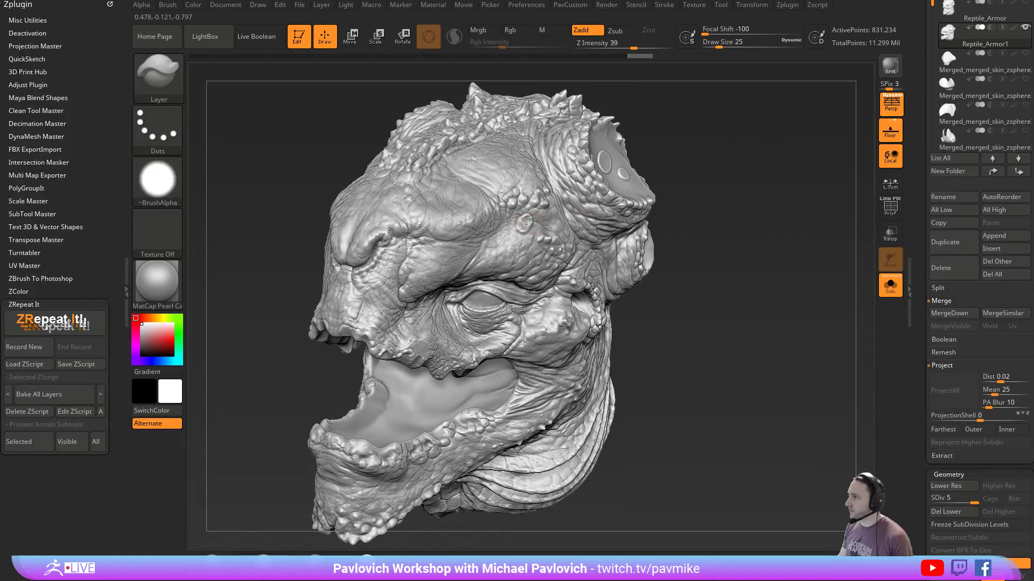
left_click(526, 220)
left_click(475, 207)
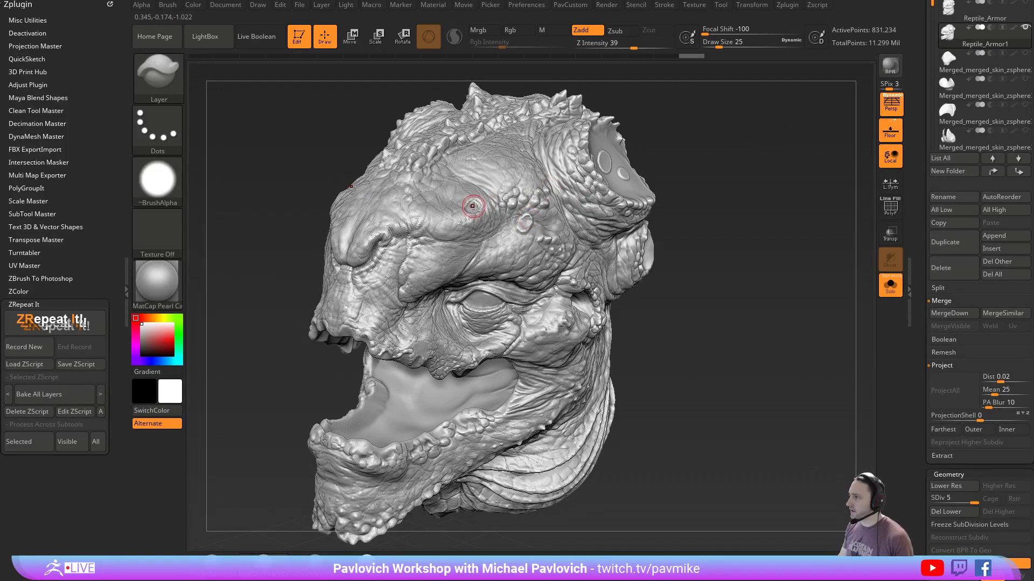
Switch to the ZProject brush at draw size 31 and try brushing over a forehead disc on the isolated duplicate
left_click_drag(755, 211, 639, 288)
mouse_move(612, 253)
left_mouse_down()
mouse_move(741, 260)
mouse_move(812, 279)
mouse_move(770, 288)
left_mouse_up()
key("b")
key("z")
key("p")
key("s")
left_click(470, 266)
left_click_drag(333, 220, 321, 214)
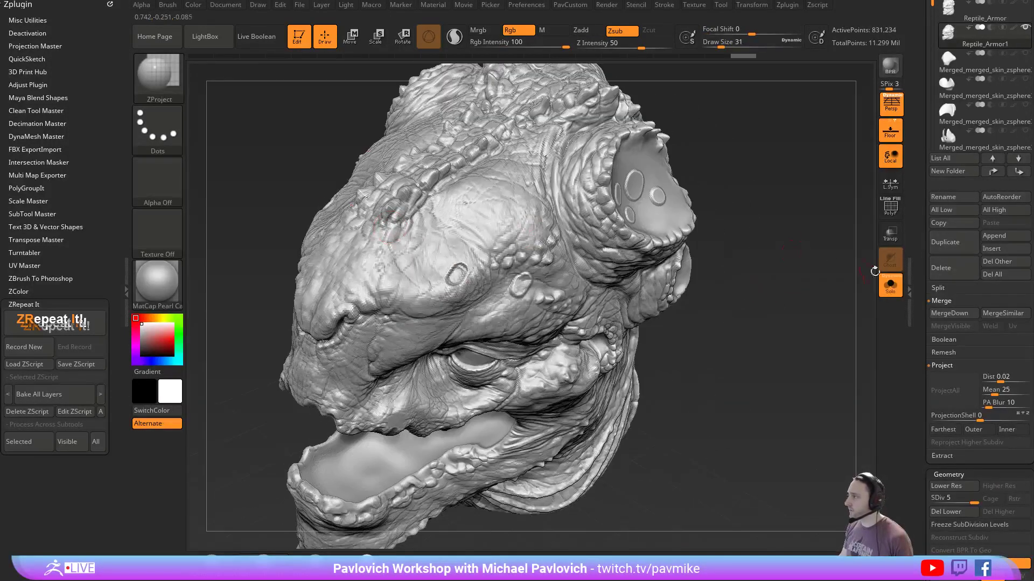
Turn off Solo and make the original Reptile_Armor subtool visible together with the duplicate as the projection source
left_click(890, 285)
left_click_drag(806, 236, 813, 285)
left_click_drag(919, 271, 912, 379)
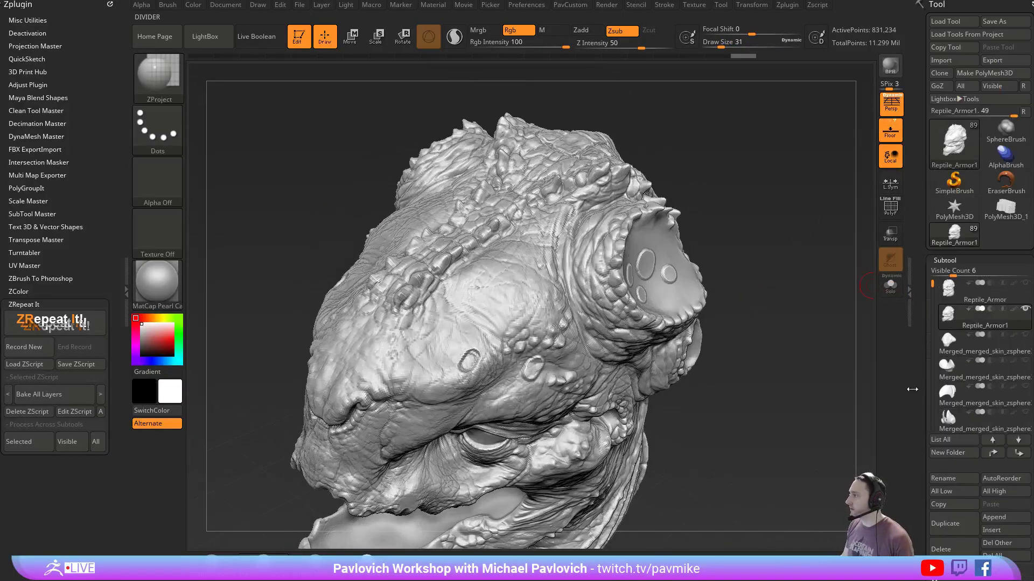
left_click(1025, 285)
mouse_move(799, 336)
left_mouse_down()
mouse_move(810, 329)
mouse_move(812, 347)
left_mouse_up()
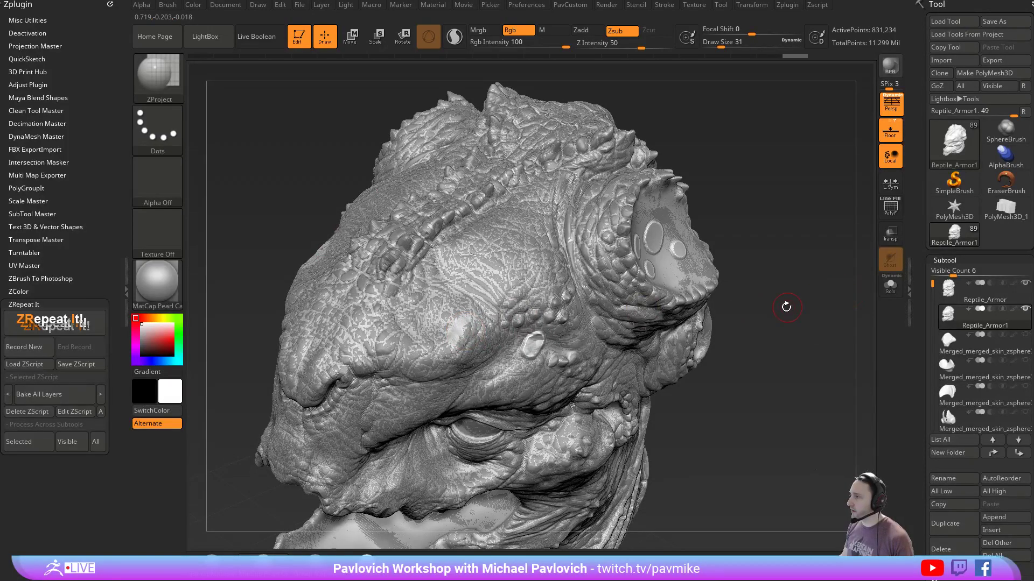
Try to project the original's surface over the two forehead discs with ZProject strokes from different viewing angles
mouse_move(786, 307)
left_mouse_down()
mouse_move(459, 327)
mouse_move(461, 341)
left_mouse_up()
left_click_drag(334, 264, 467, 342)
left_click_drag(607, 375, 477, 342)
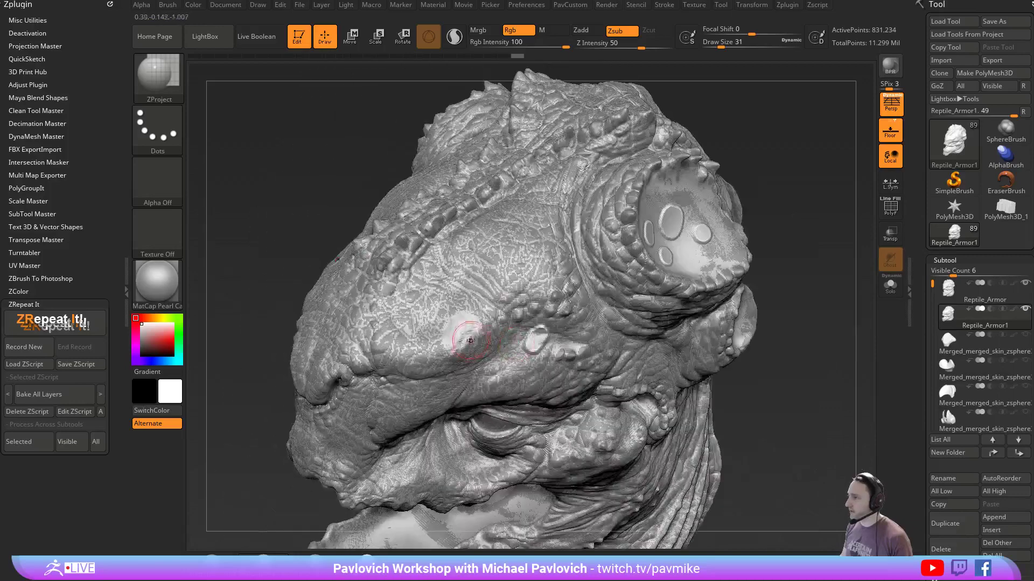
right_click_drag(491, 325, 539, 339)
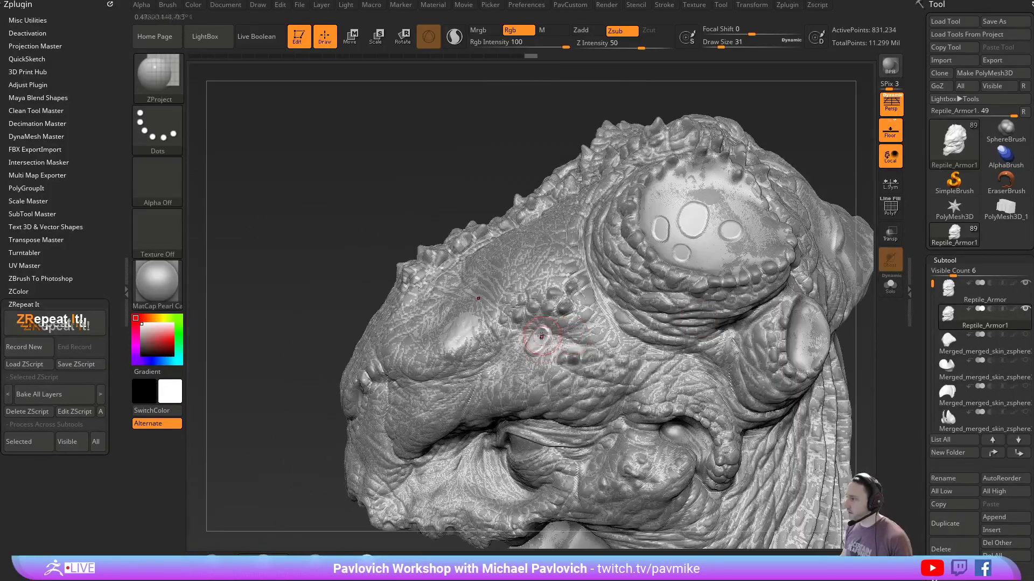
left_click_drag(538, 340, 507, 338)
left_click_drag(378, 193, 484, 208)
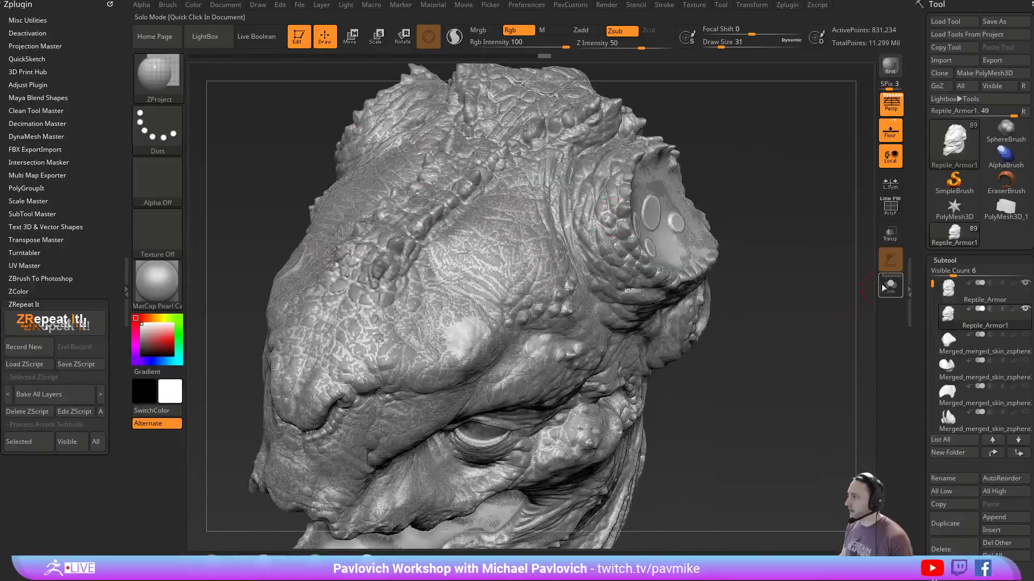
Isolate the duplicate to inspect the projected forehead, undo those projection strokes, and show the original again
left_click(890, 287)
mouse_move(789, 338)
left_mouse_down()
mouse_move(803, 339)
mouse_move(636, 336)
left_mouse_up()
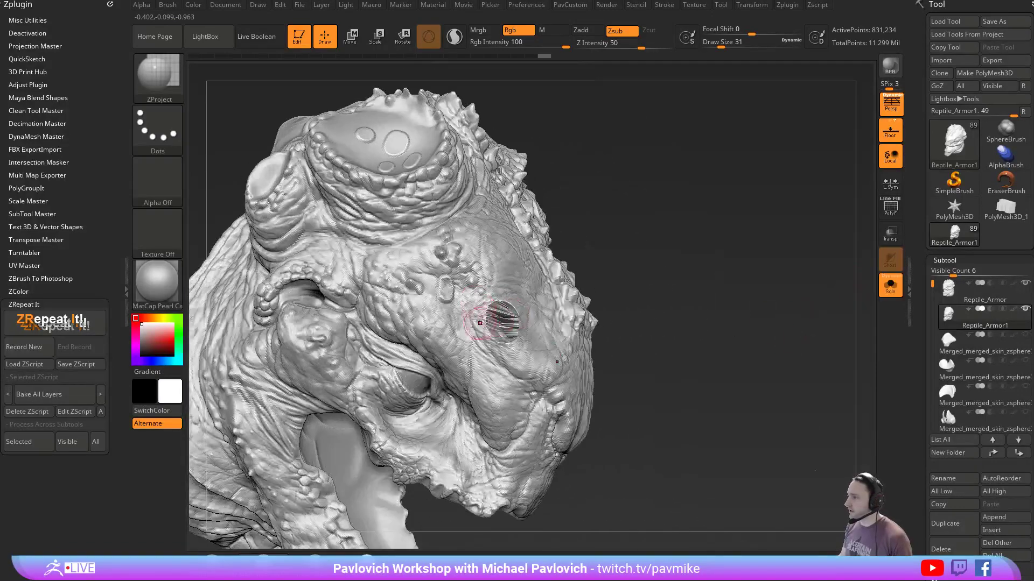
left_click_drag(807, 310, 782, 236)
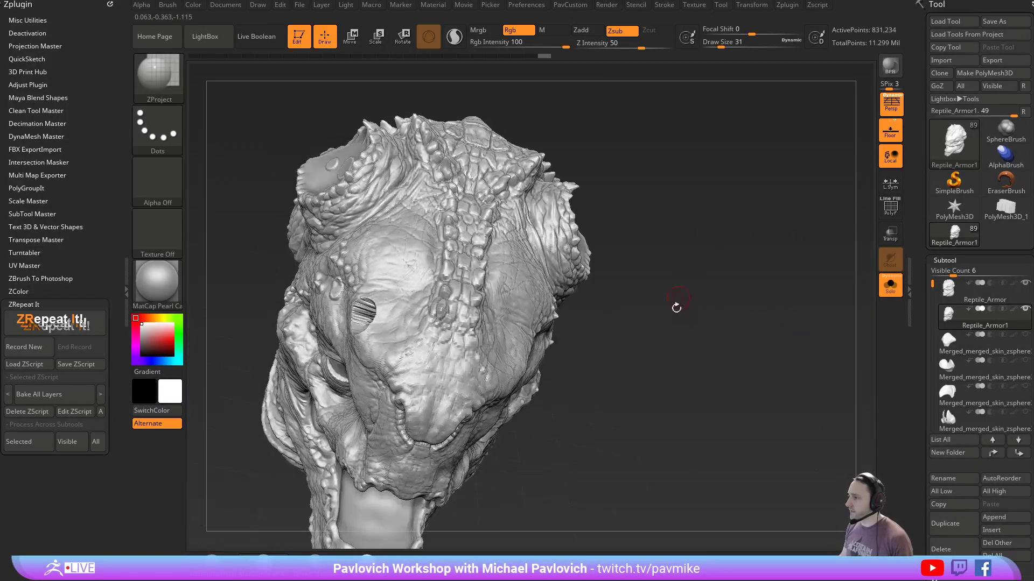
mouse_move(676, 308)
left_mouse_down()
mouse_move(688, 340)
mouse_move(546, 322)
left_mouse_up()
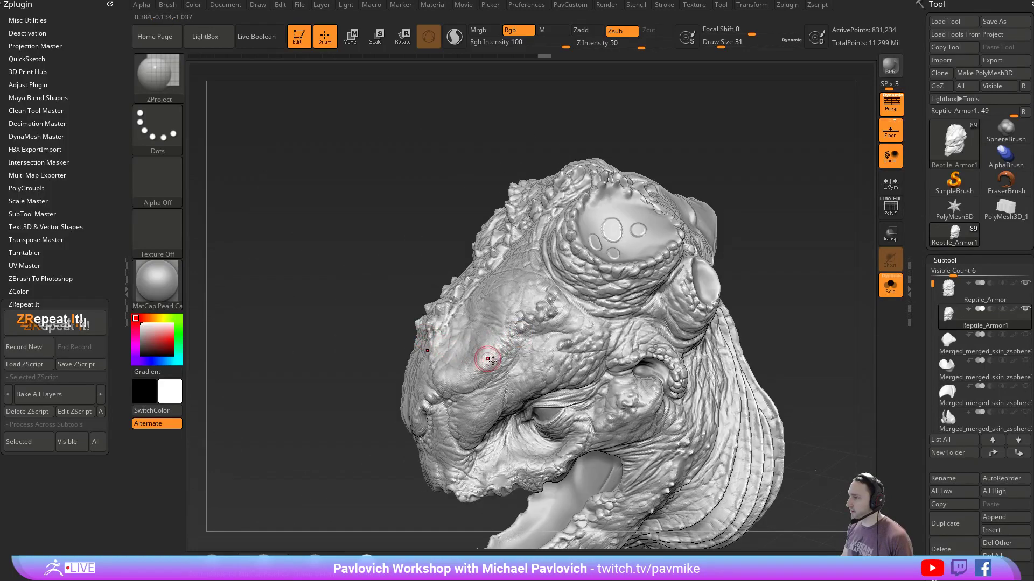
left_click_drag(389, 391, 484, 377)
left_click_drag(745, 322, 749, 276)
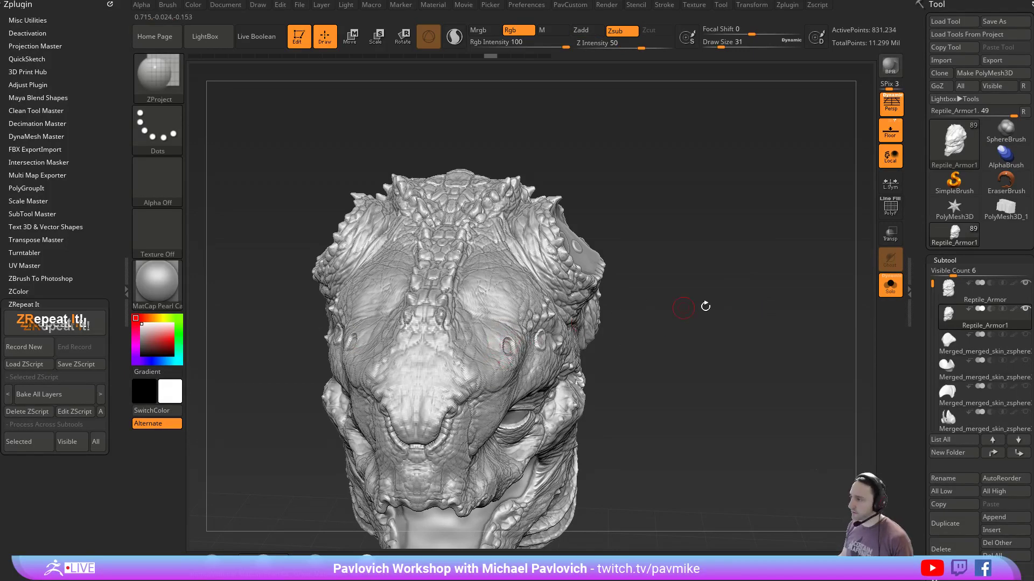
mouse_move(705, 306)
left_mouse_down()
mouse_move(740, 281)
mouse_move(685, 320)
left_mouse_up()
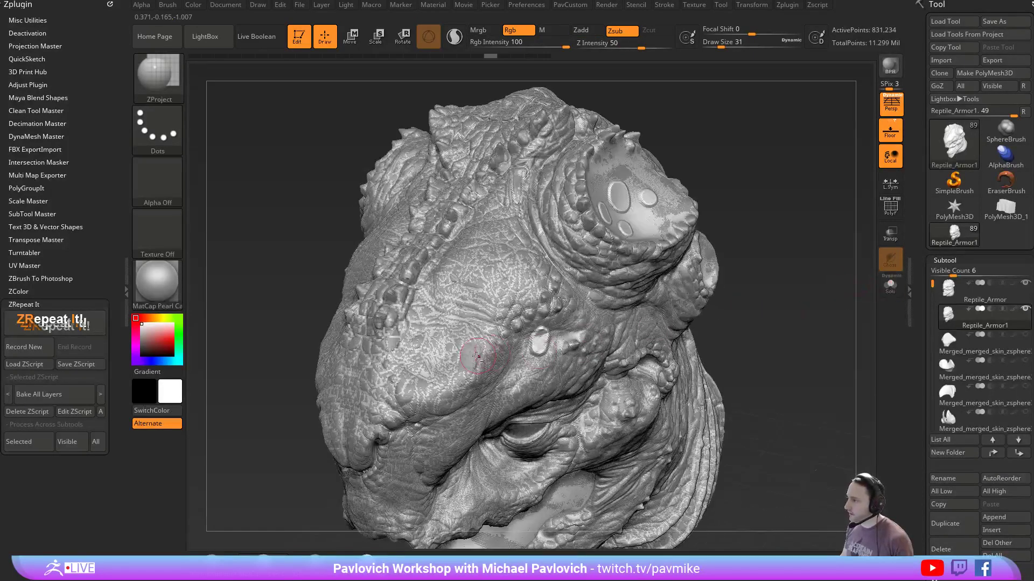
Brush over the two forehead discs with ZProject, facing each one, to restore the original's surface
left_click_drag(476, 355, 475, 356, "alt")
right_click_drag(514, 337, 551, 340)
left_click_drag(549, 334, 551, 339)
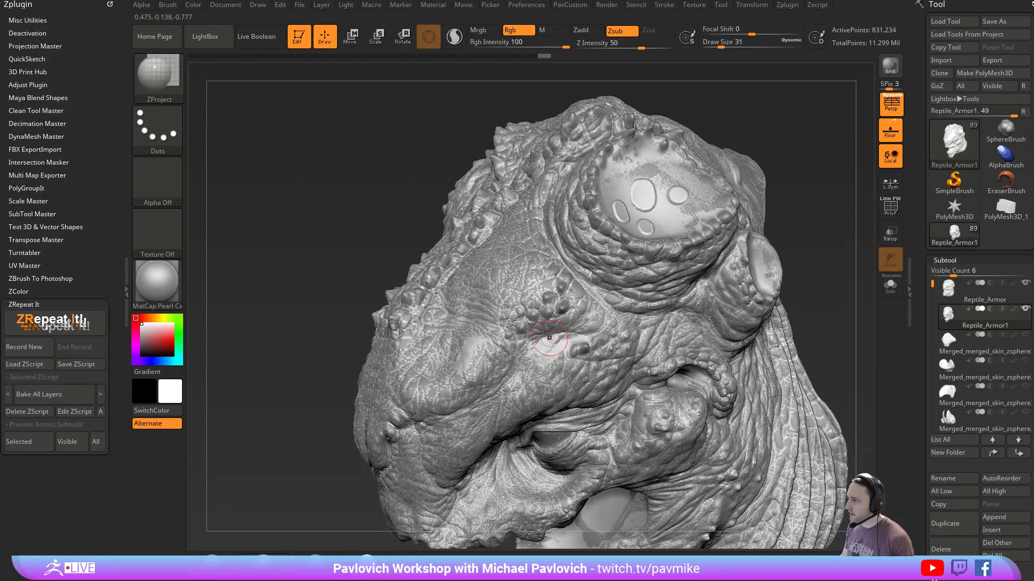
Remove the discs in the upper socket with ZProject strokes and isolate the duplicate to check the restored surface
mouse_move(794, 166)
left_mouse_down()
mouse_move(716, 256)
mouse_move(531, 337)
left_mouse_up()
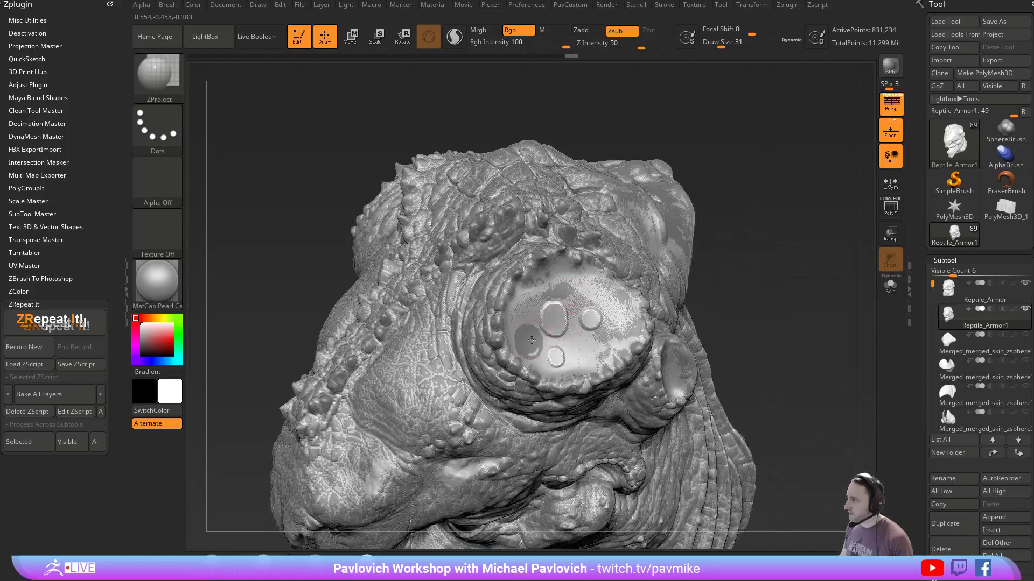
right_click_drag(531, 340, 556, 334)
mouse_move(534, 353)
left_mouse_down()
mouse_move(553, 325)
mouse_move(559, 354)
mouse_move(541, 356)
left_mouse_up()
mouse_move(812, 316)
right_mouse_down("ctrl")
mouse_move(754, 312)
mouse_move(753, 289)
mouse_move(783, 252)
right_mouse_up("ctrl")
left_click(889, 286)
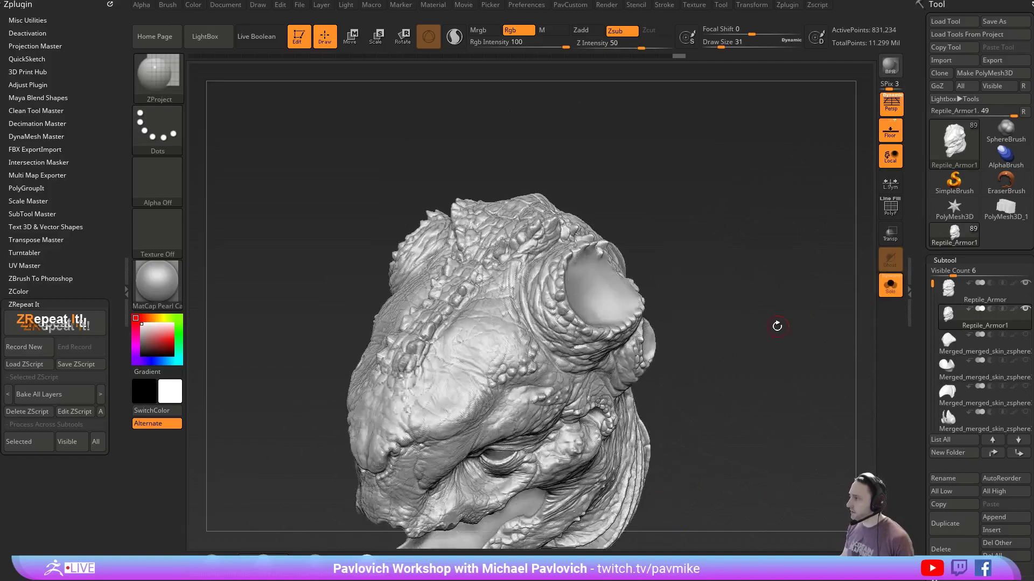
Examine the projected duplicate head from the side and three-quarter angles, and frame it in front view
right_click_drag(777, 326, 782, 302)
right_click_drag(722, 316, 648, 316)
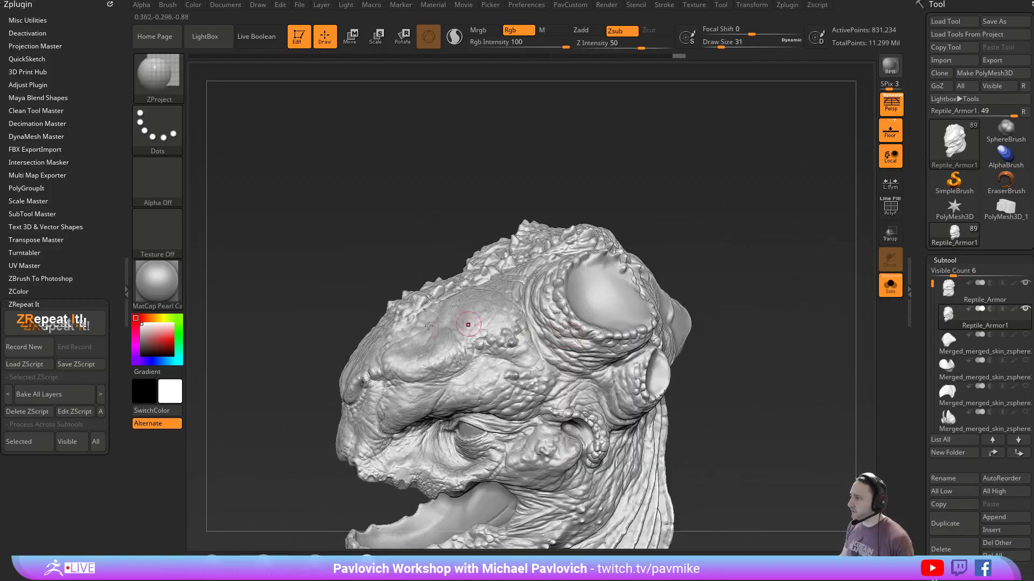
right_click_drag(652, 199, 612, 268)
right_click_drag(669, 298, 679, 294)
mouse_move(679, 294)
right_mouse_down("ctrl")
mouse_move(691, 319)
mouse_move(717, 270)
mouse_move(695, 286)
mouse_move(731, 270)
mouse_move(834, 280)
mouse_move(671, 336)
right_mouse_up("ctrl")
key("f")
right_click_drag(779, 313, 771, 275, "shift")
Mask one half of the head along its centreline, isolate the duplicate, and restore its symmetry with Smart ReSym
mouse_move(916, 331)
left_mouse_down()
mouse_move(916, 237)
mouse_move(916, 260)
left_mouse_up()
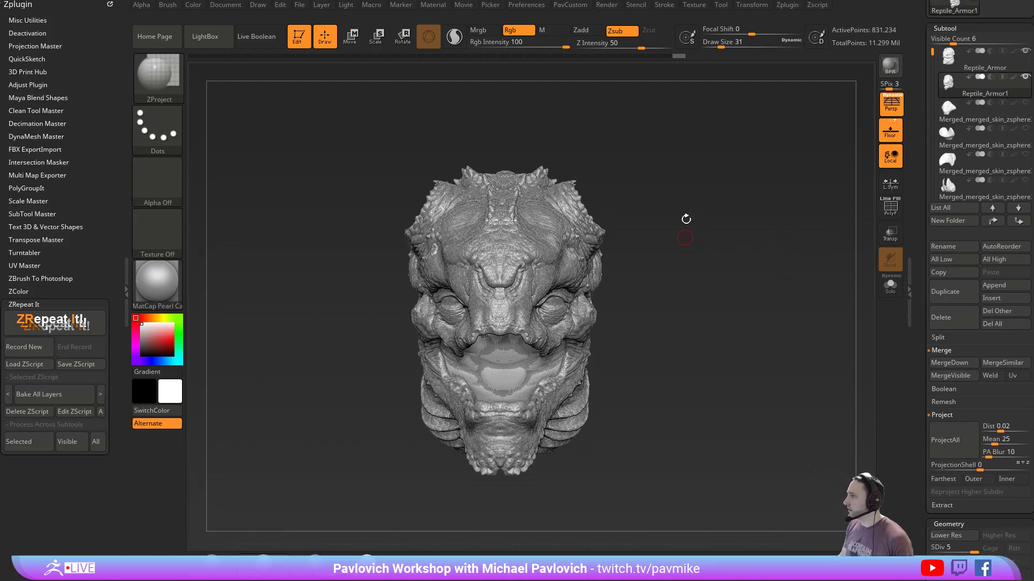
mouse_move(731, 128)
left_mouse_down("ctrl")
mouse_move(657, 276)
mouse_move(500, 508)
left_mouse_up("ctrl")
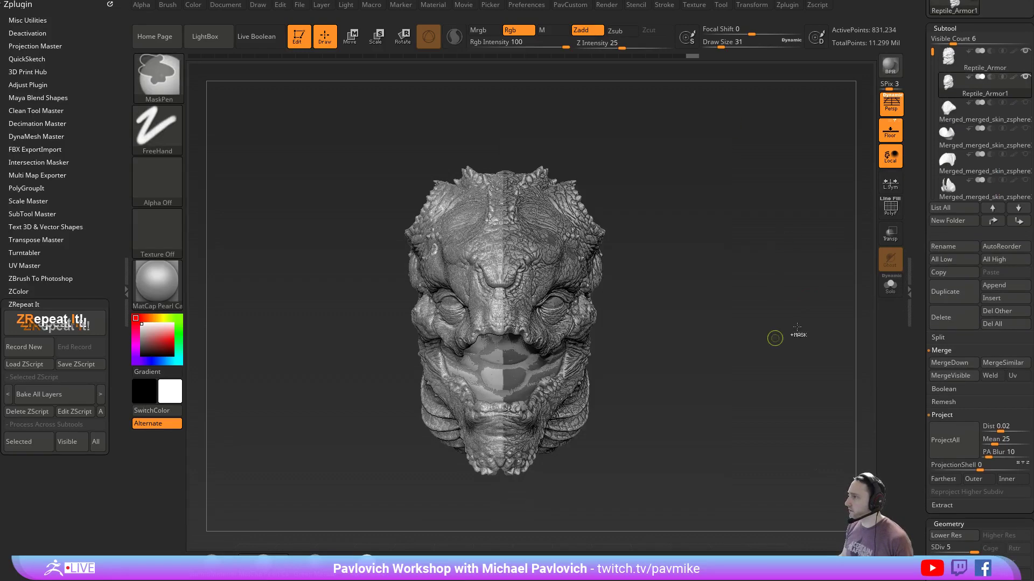
left_click(890, 286)
left_click_drag(919, 335, 907, 180)
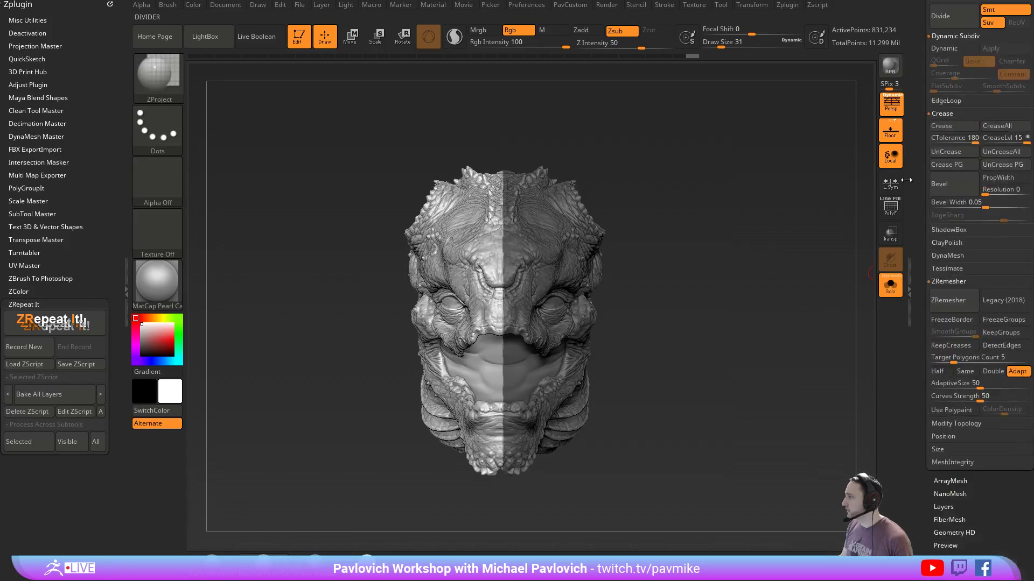
left_click_drag(917, 330, 919, 238)
left_click(964, 289, "shift")
left_click_drag(923, 302, 926, 296)
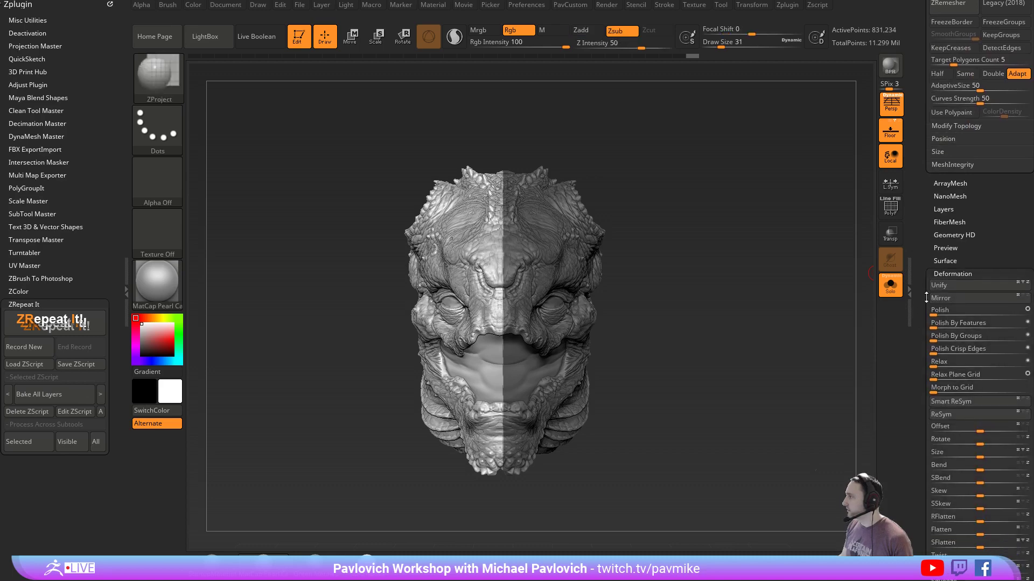
left_click(958, 401)
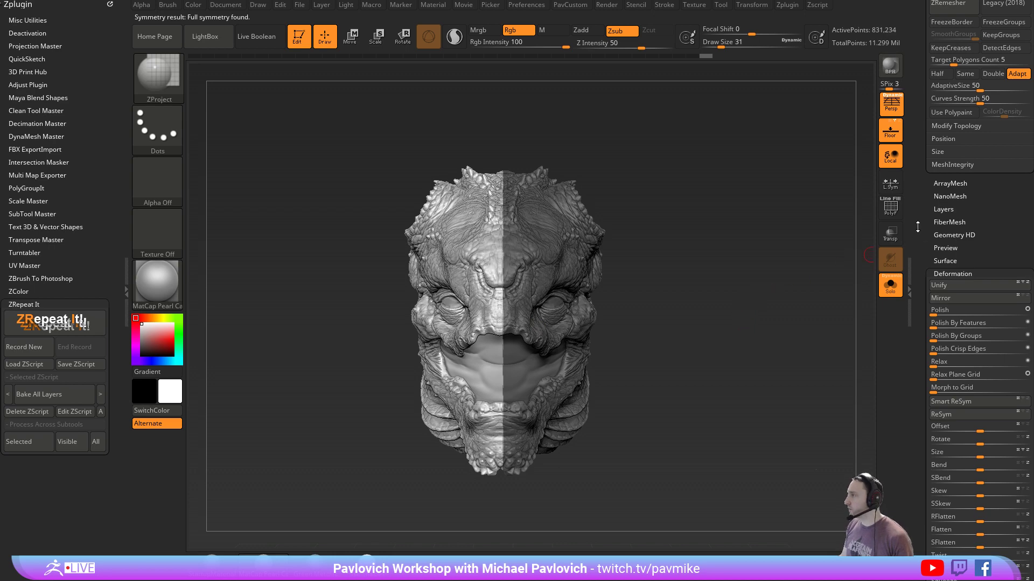
Lower the duplicate's subdivision level, return it to SDiv 5, and inspect the head from a three-quarter angle
left_click_drag(917, 226, 925, 139)
left_click_drag(917, 75, 921, 157)
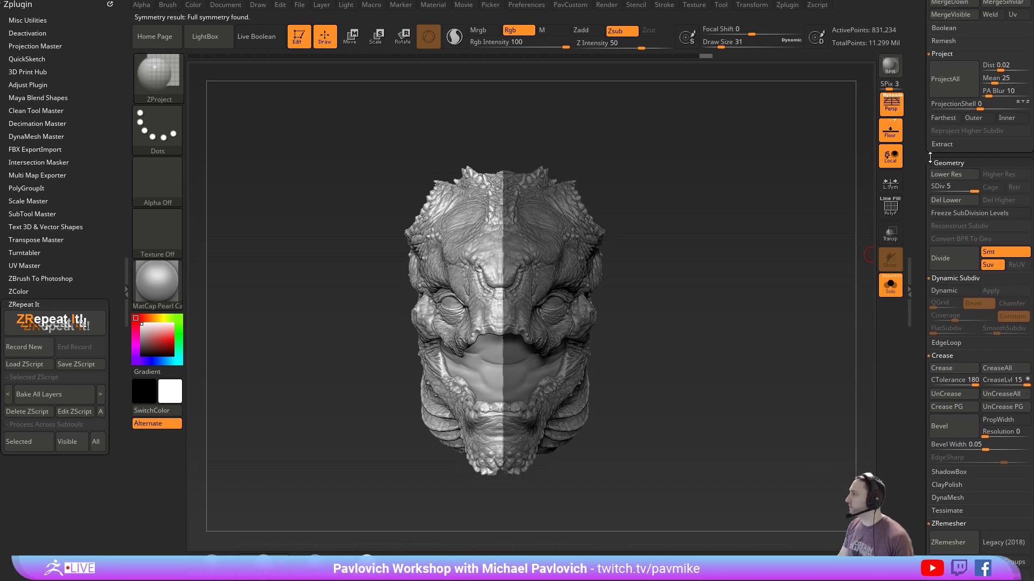
left_click(934, 189)
left_click_drag(950, 188, 994, 188)
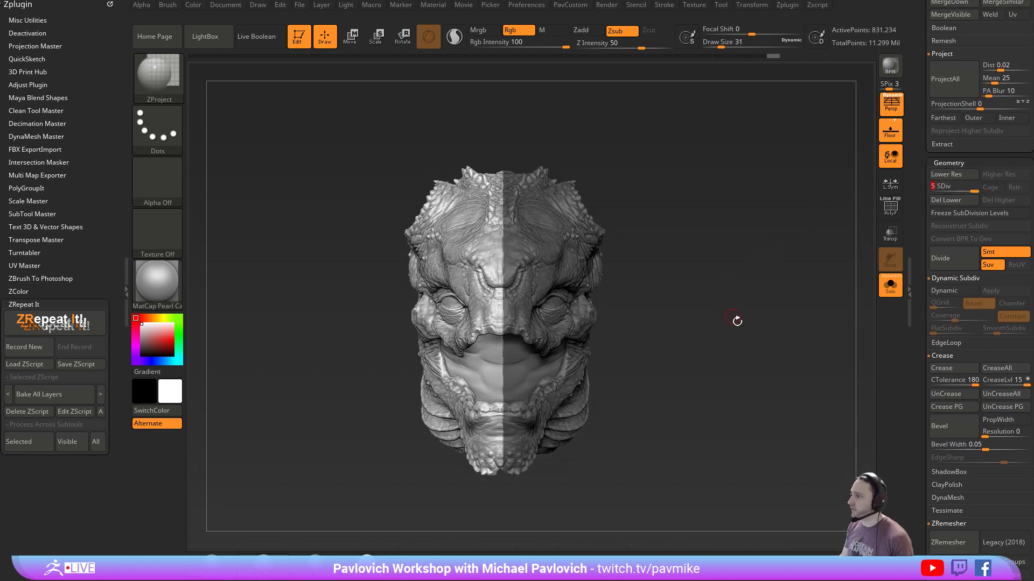
left_click_drag(734, 321, 738, 288)
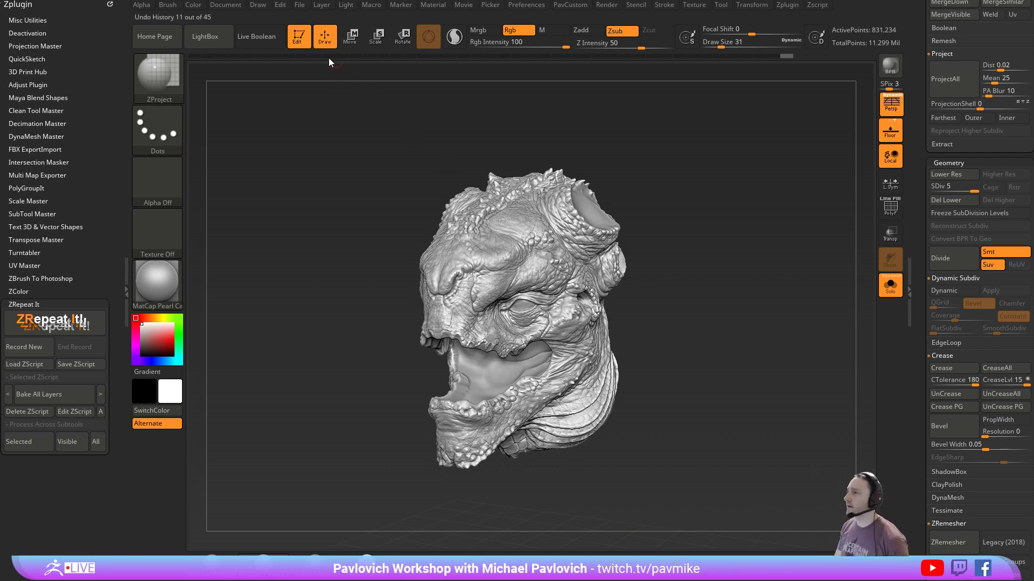
Clear the canvas, draw a Cube3D primitive in edit mode, and convert it to a PolyMesh3D
left_click(299, 38)
key("ctrl+n")
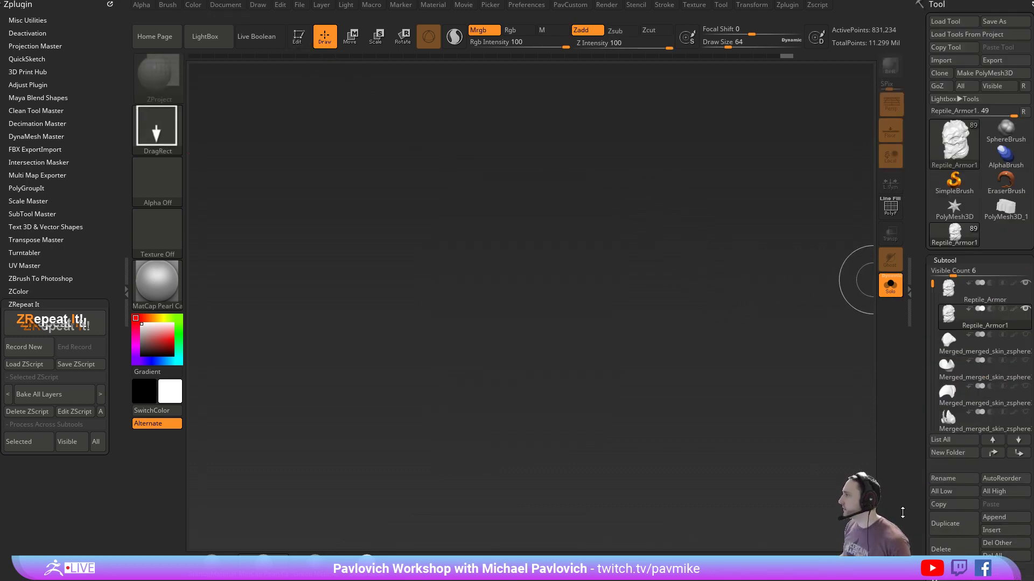
left_click(957, 148)
left_click(521, 208)
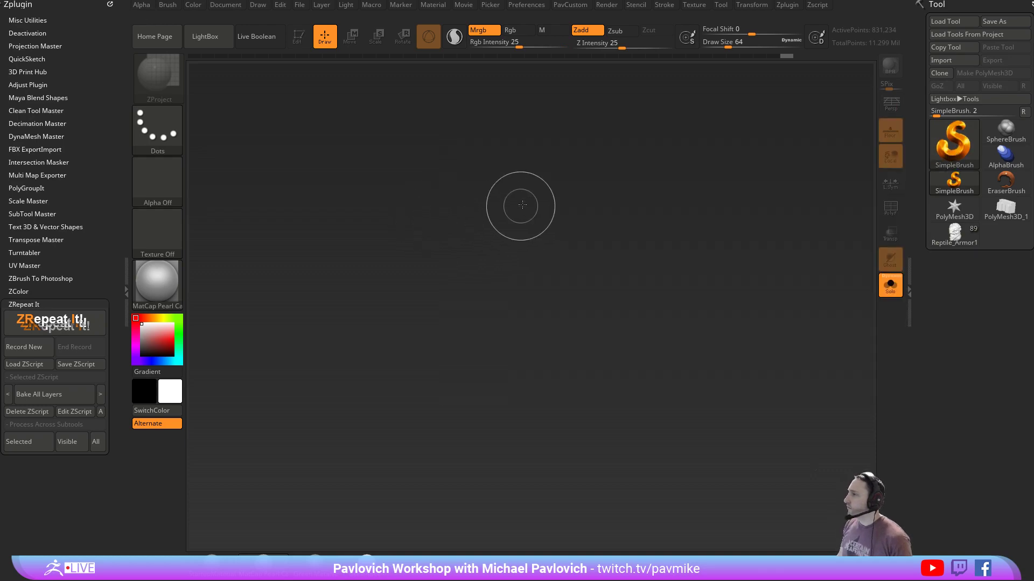
left_click(949, 158)
left_click(528, 209)
left_click_drag(484, 322, 566, 269)
left_click(299, 36)
left_click(998, 75)
Display the cube's polyframe and assign separate polygroups to its sides with Groups By Normals
left_click_drag(797, 202, 798, 245, "shift")
key("shift+f")
key("grave")
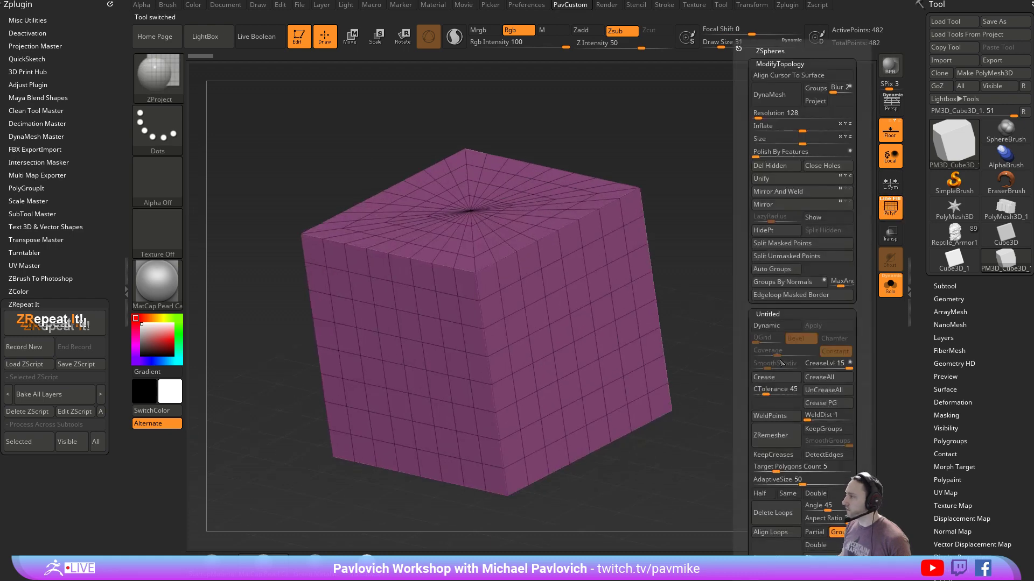
left_click(782, 282)
left_click_drag(754, 307, 761, 271)
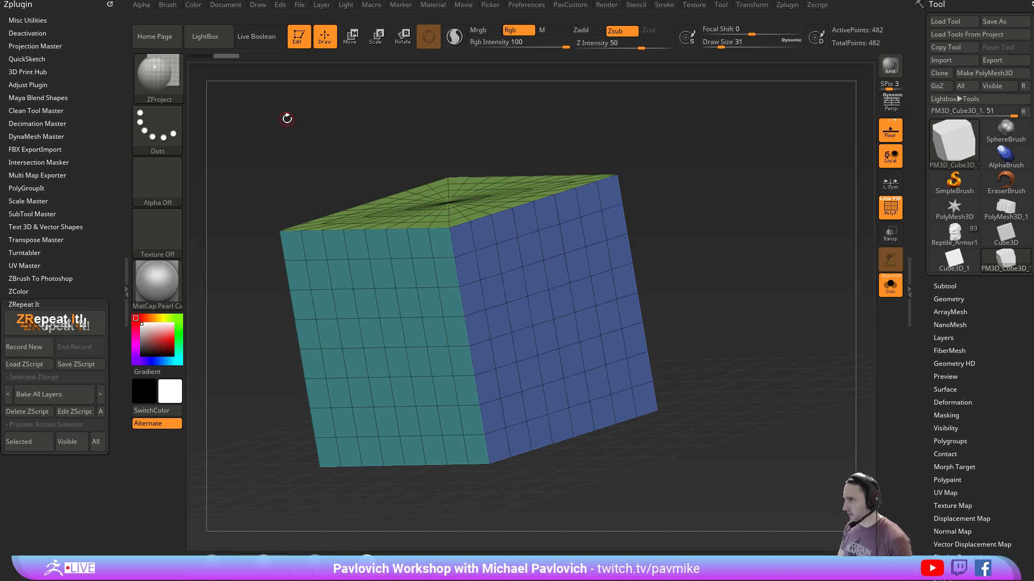
Clear the canvas, draw a PolyMesh3D star, and make it editable
left_click(299, 41)
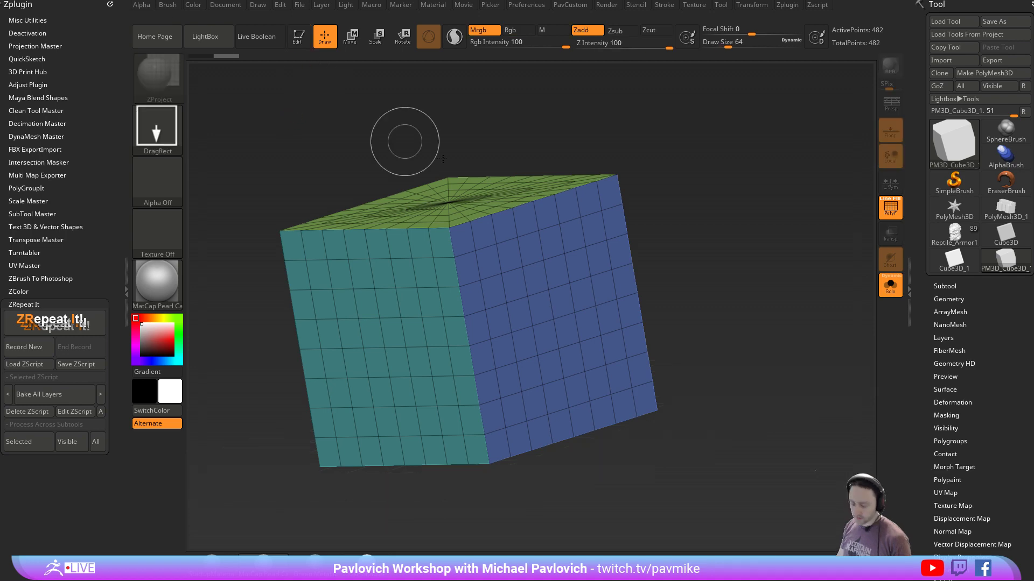
key("ctrl+n")
left_click(951, 211)
left_click_drag(533, 307, 455, 293)
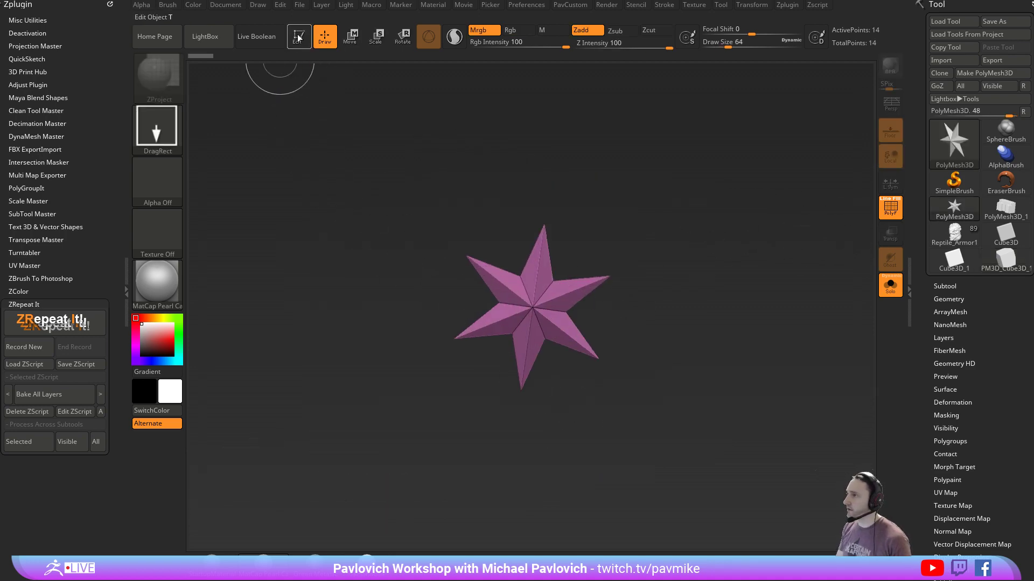
left_click(298, 37)
Initialize the star as a QCube, preview it with dynamic subdivision, and turn that smoothing off
scroll(975, 212, "down", 10)
left_click(950, 190)
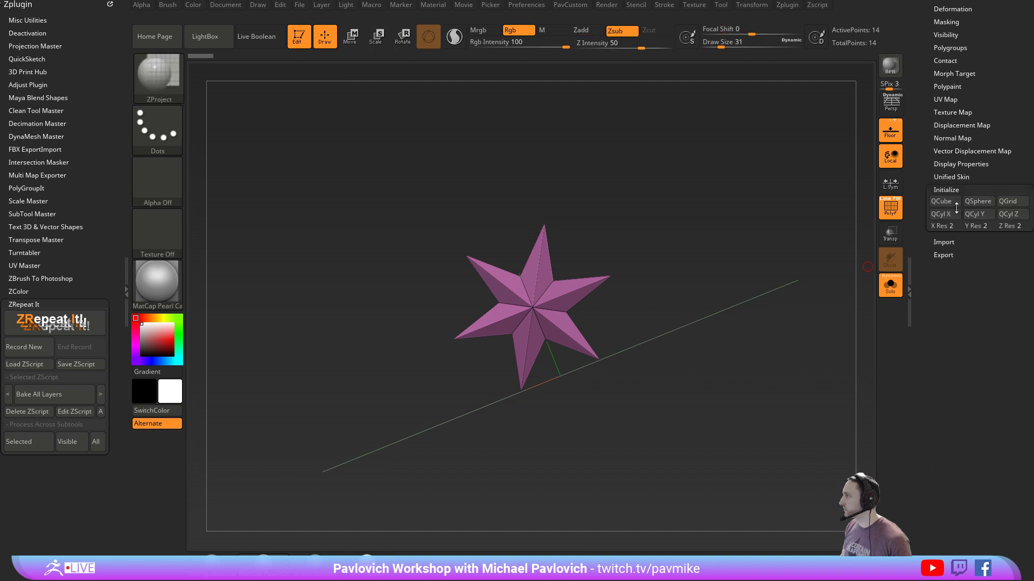
left_click(945, 203)
left_click_drag(914, 195, 905, 371)
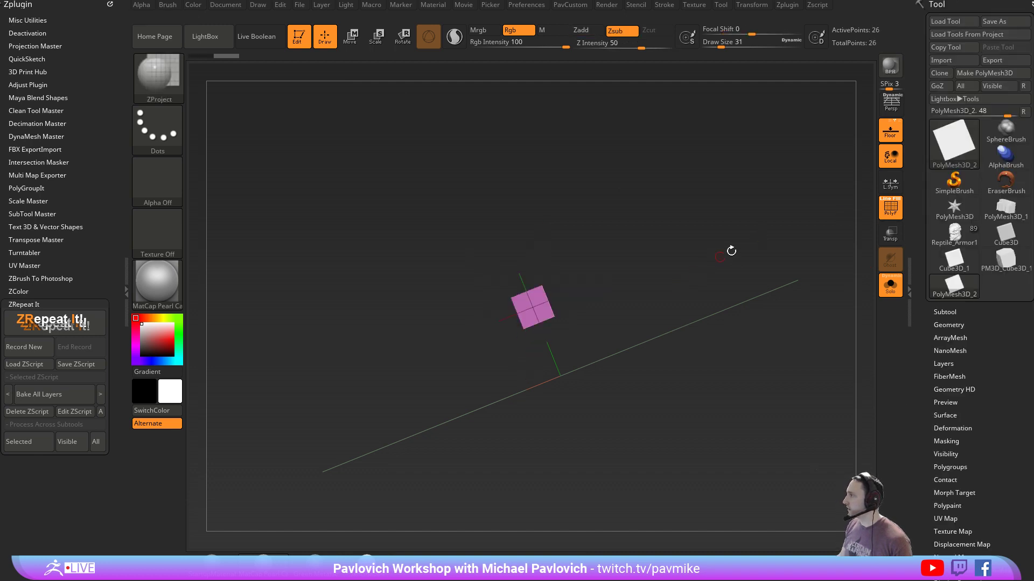
left_click_drag(729, 250, 754, 295)
key("d")
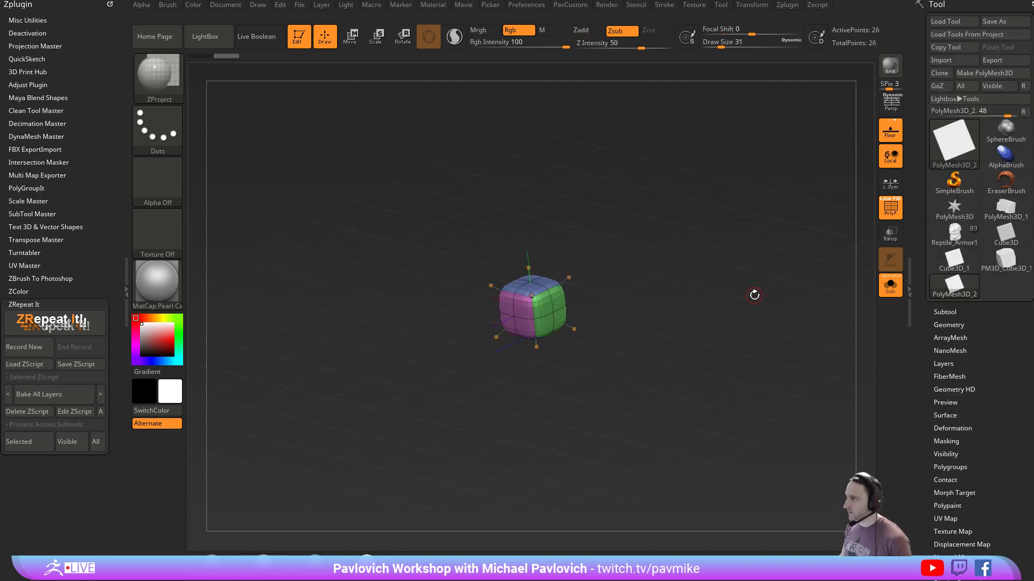
key("shift+d")
Set the X, Y and Z resolution to 1, generate a new QCube, and put it in a single polygroup
left_click_drag(921, 370, 933, 235)
left_click_drag(951, 148, 1001, 150)
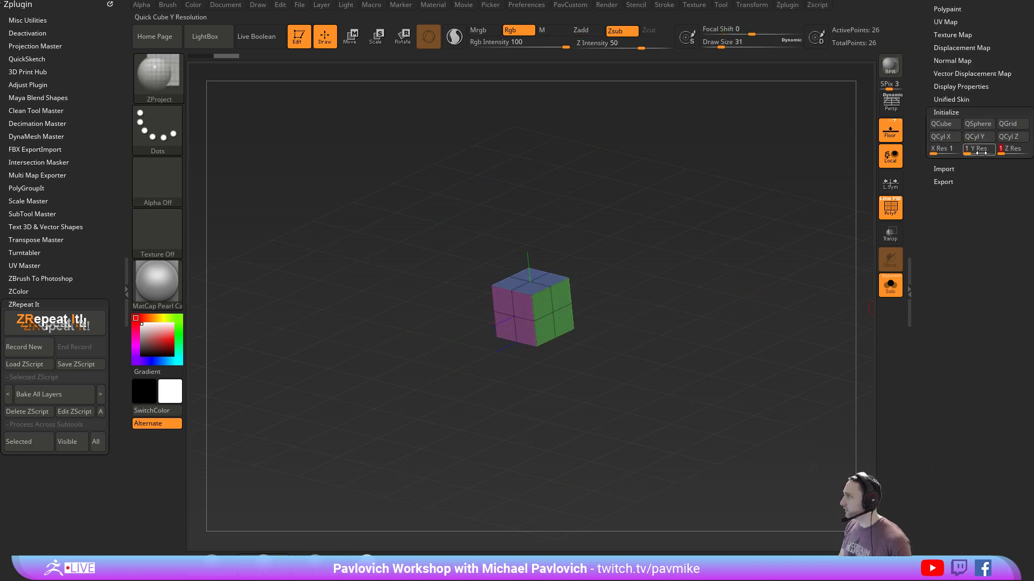
left_click(944, 125)
left_click_drag(754, 216, 741, 276, "alt")
key("ctrl+w")
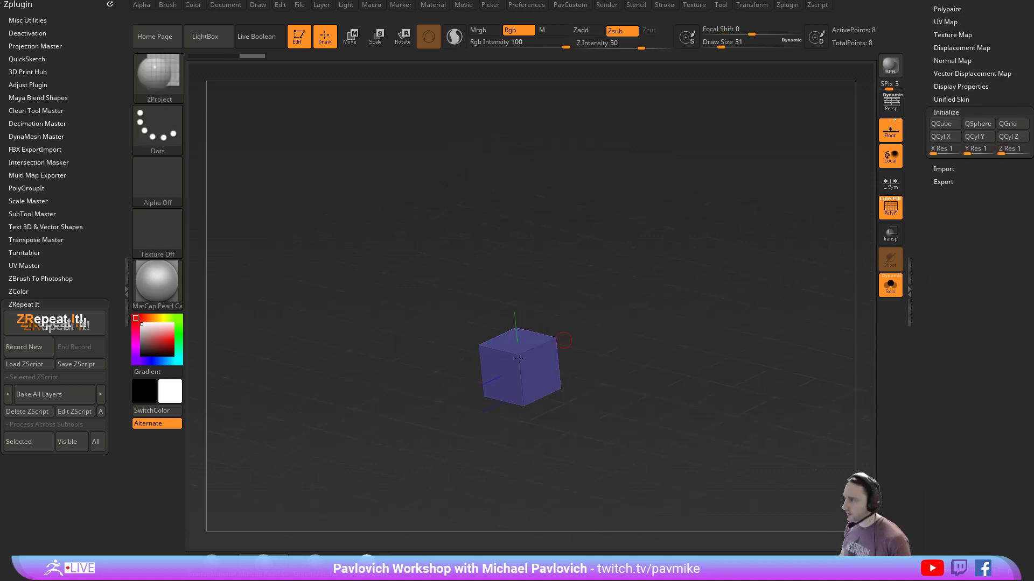
Create a new InsertMesh brush from the cube viewed squarely from above, and turn it into a NanoMesh brush
left_click_drag(945, 243, 929, 372)
left_click_drag(650, 309, 712, 395, "shift")
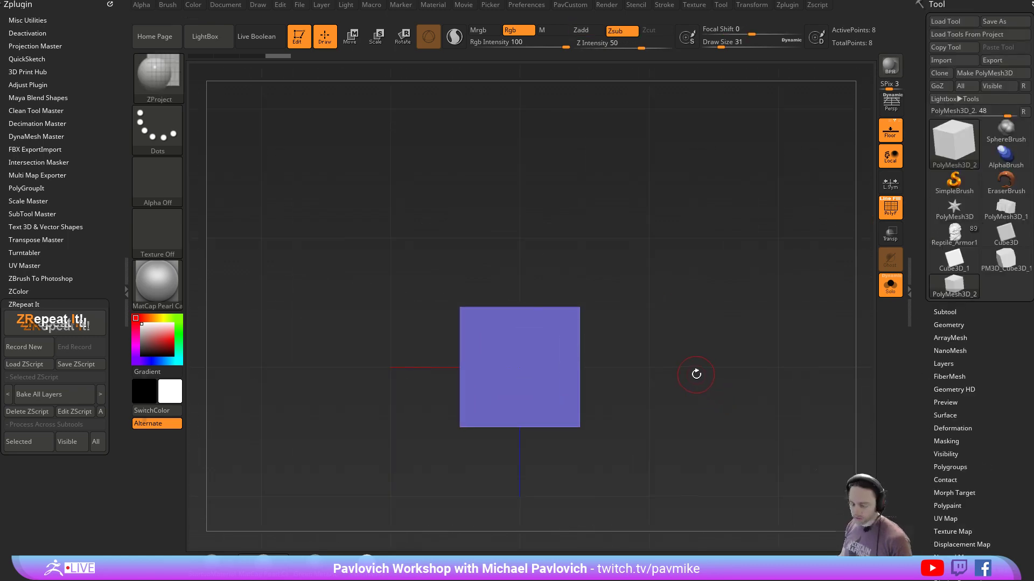
key("b")
left_click(332, 562)
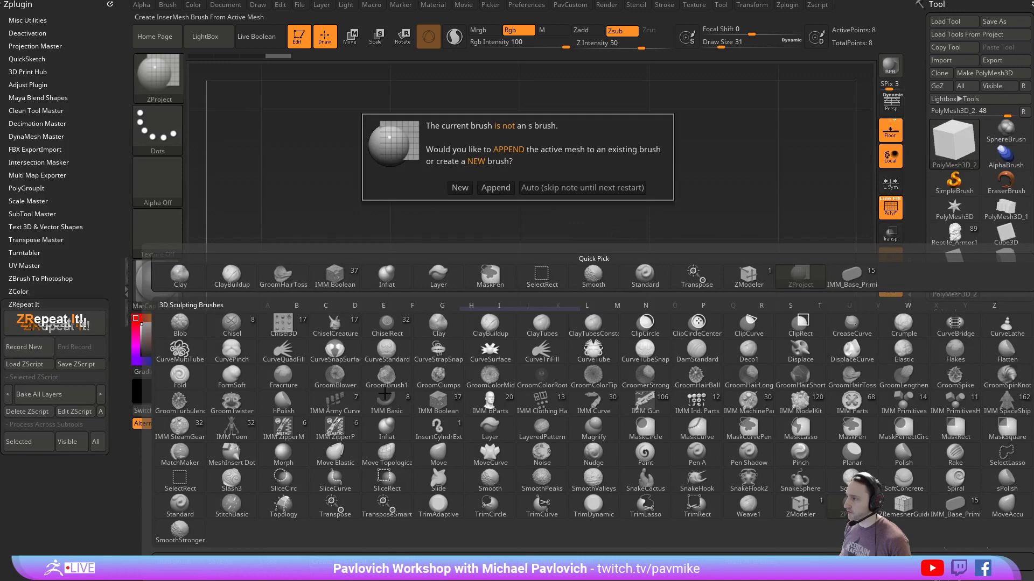
left_click(460, 188)
left_click(168, 5)
left_click(213, 328)
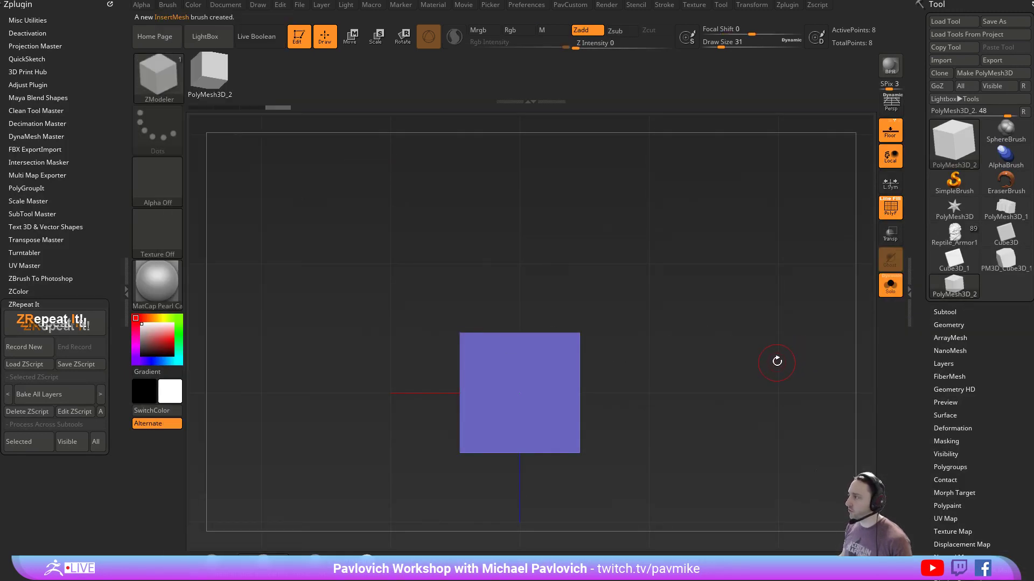
mouse_move(761, 357)
left_mouse_down()
mouse_move(761, 260)
mouse_move(738, 302)
left_mouse_up()
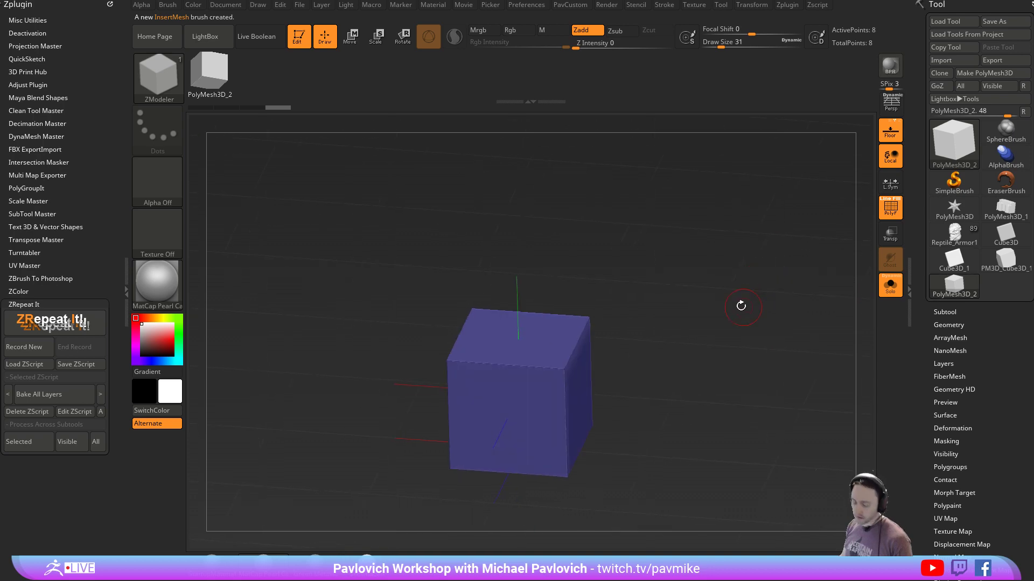
key("b")
left_click(284, 533)
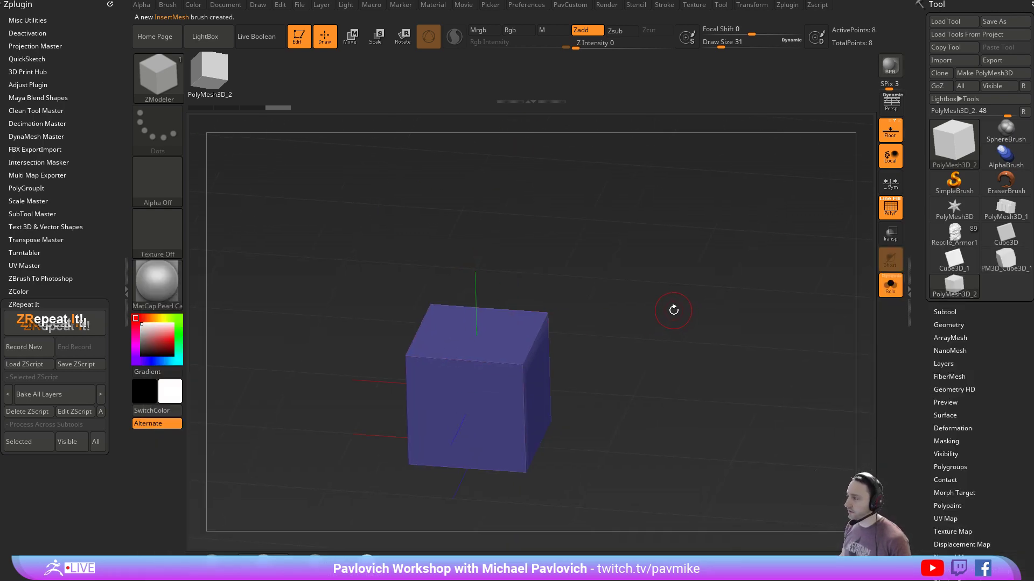
key("s")
left_click(674, 310)
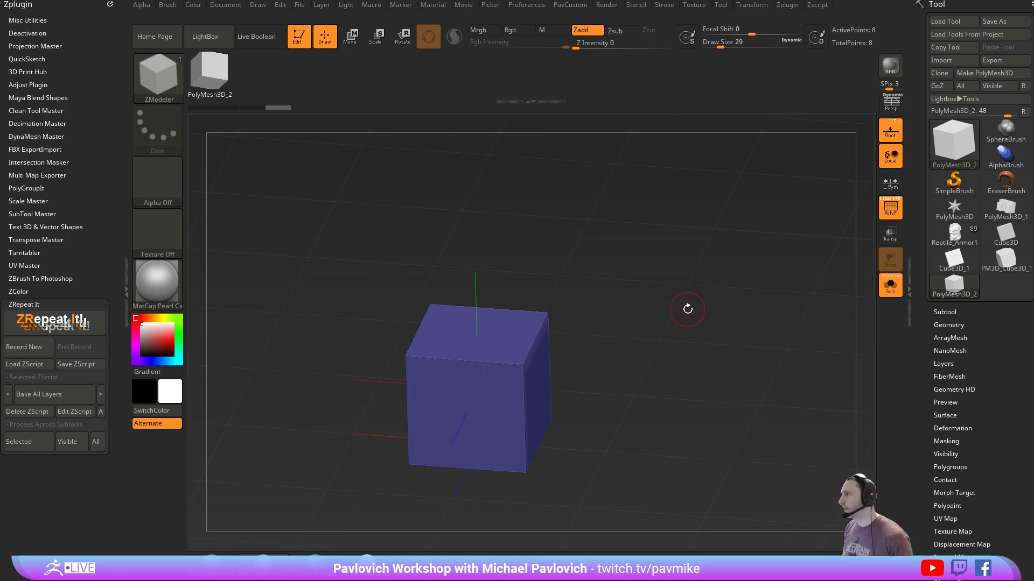
left_click_drag(611, 285, 590, 341)
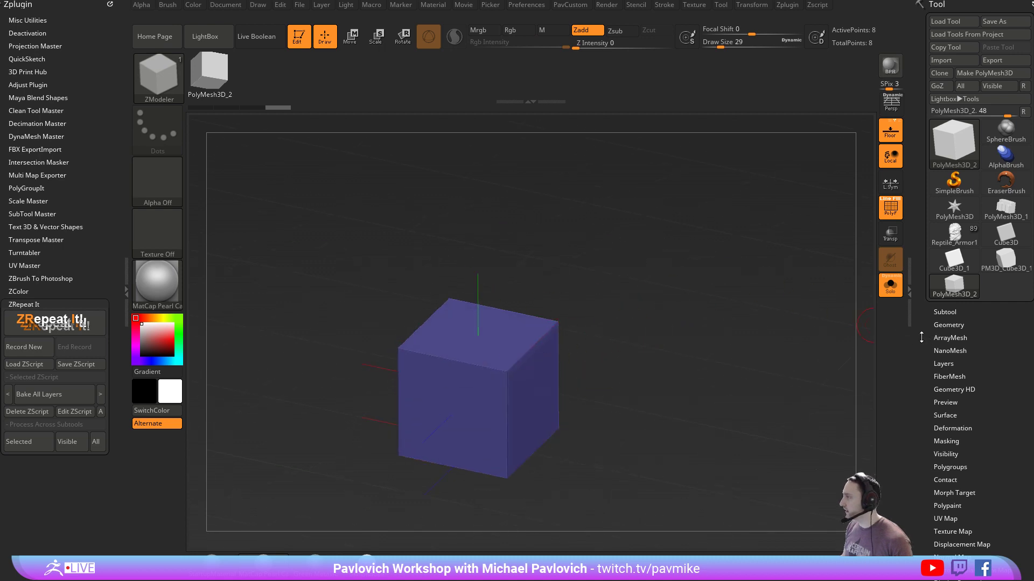
Switch the active tool to the subdivided PM3D_Cube3D_1 cube and frame it in view
mouse_move(921, 337)
left_mouse_down()
mouse_move(911, 246)
mouse_move(911, 326)
left_mouse_up()
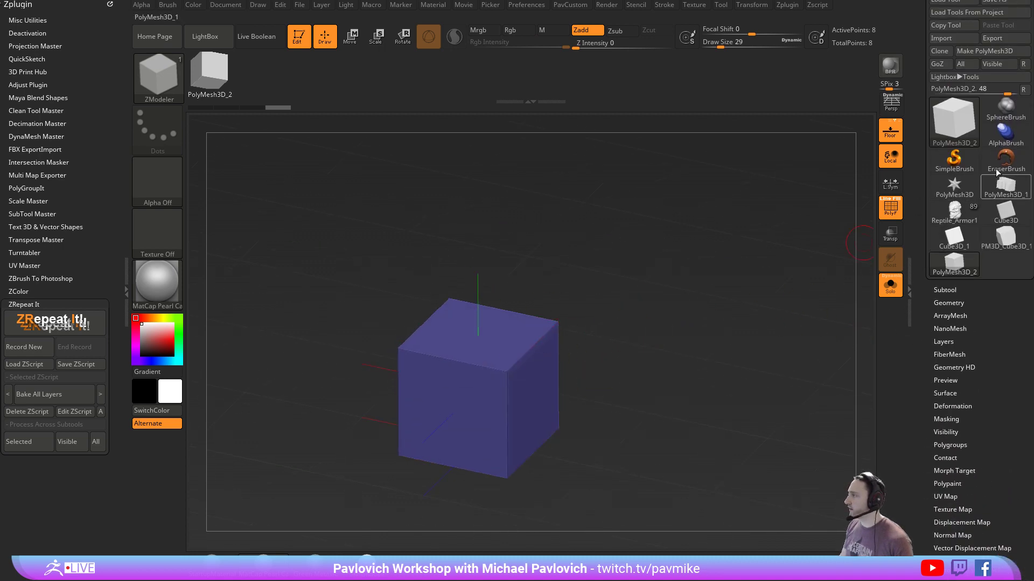
key("F1")
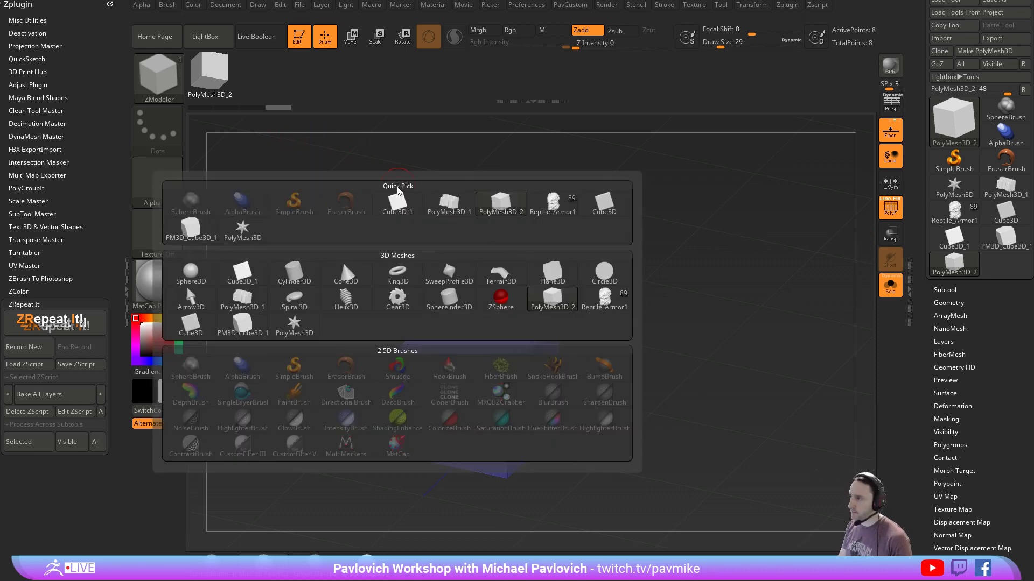
key("F1")
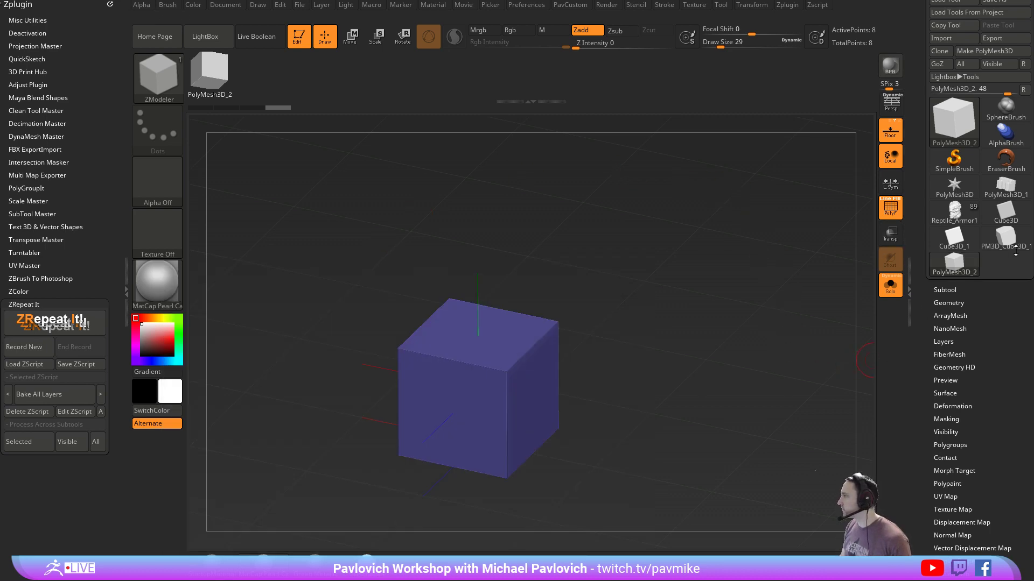
left_click(995, 246)
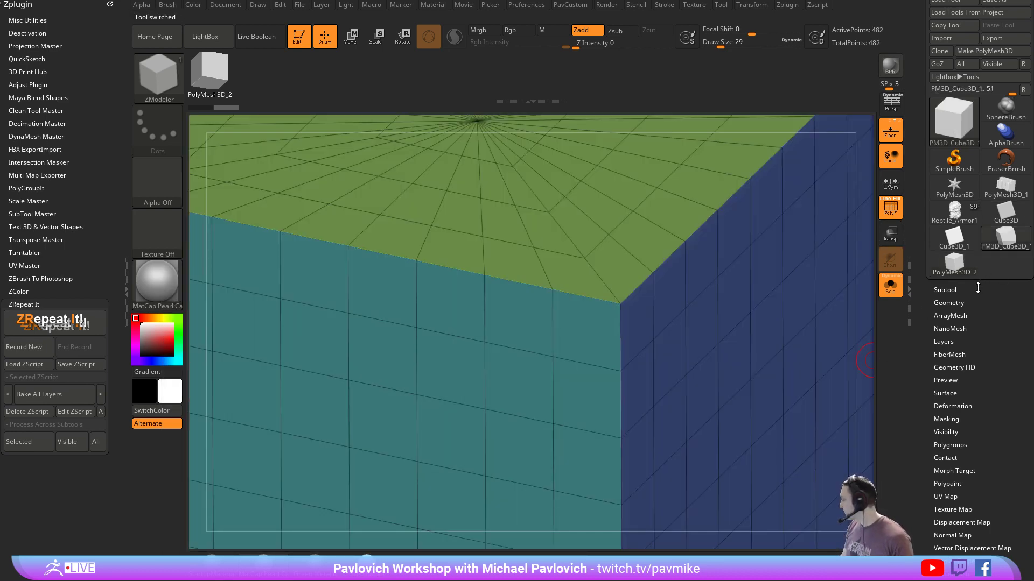
key("f")
left_click_drag(793, 240, 531, 246)
Try the ZModeler Insert NanoMesh action on a single polygon of the cube's blue side
key("space")
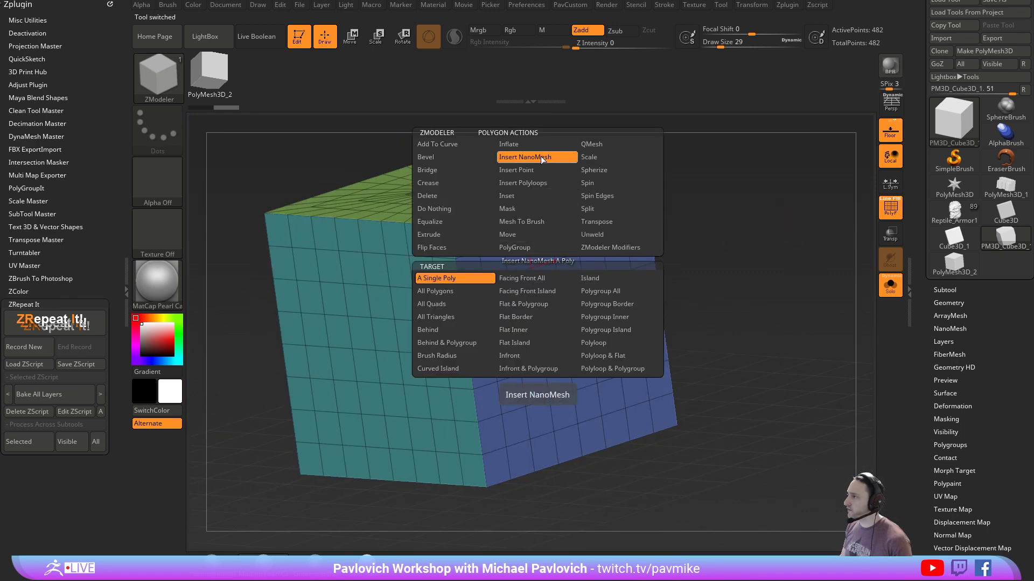
left_click(546, 275)
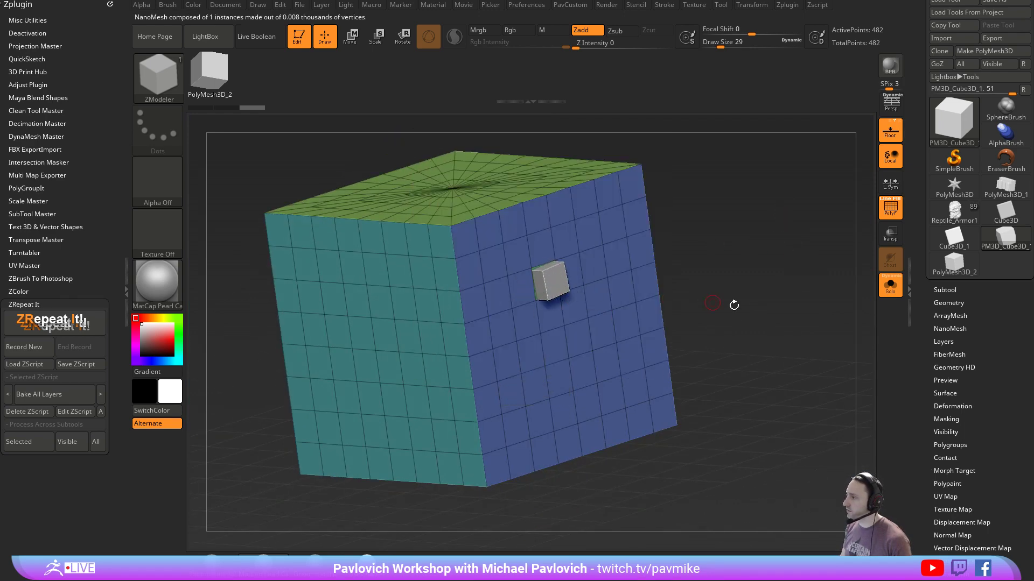
key("ctrl+z")
Set the Insert NanoMesh target to Polygroup All, test it on the cube's blue side, and undo the insertion
key("space")
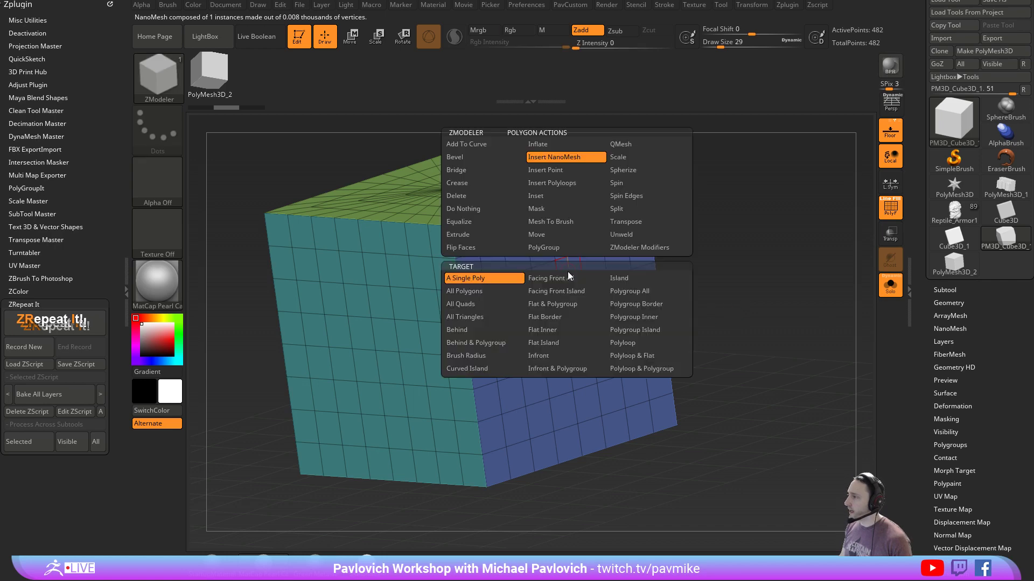
left_click(631, 276)
left_click(578, 293)
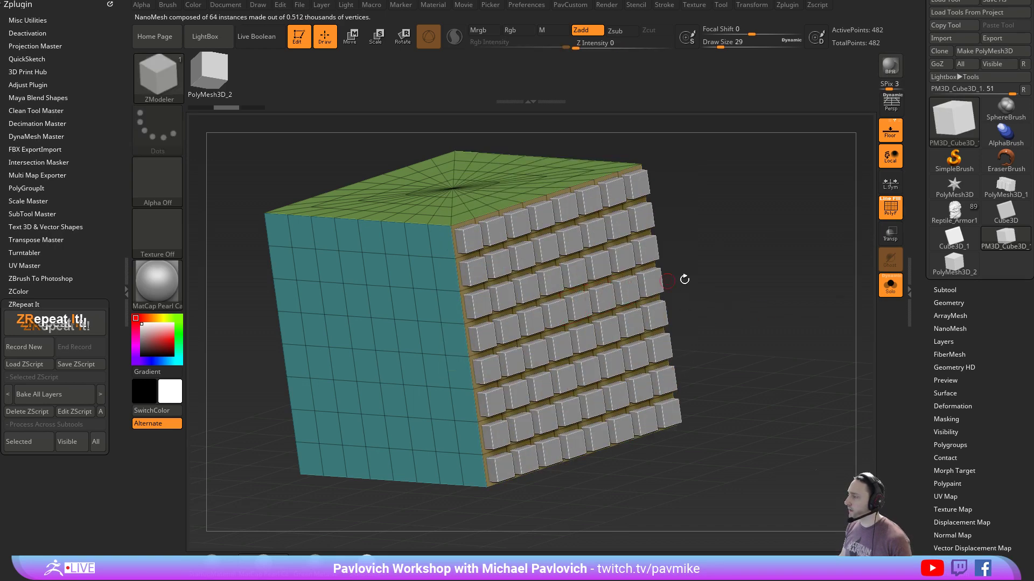
left_click_drag(685, 276, 788, 309, "shift")
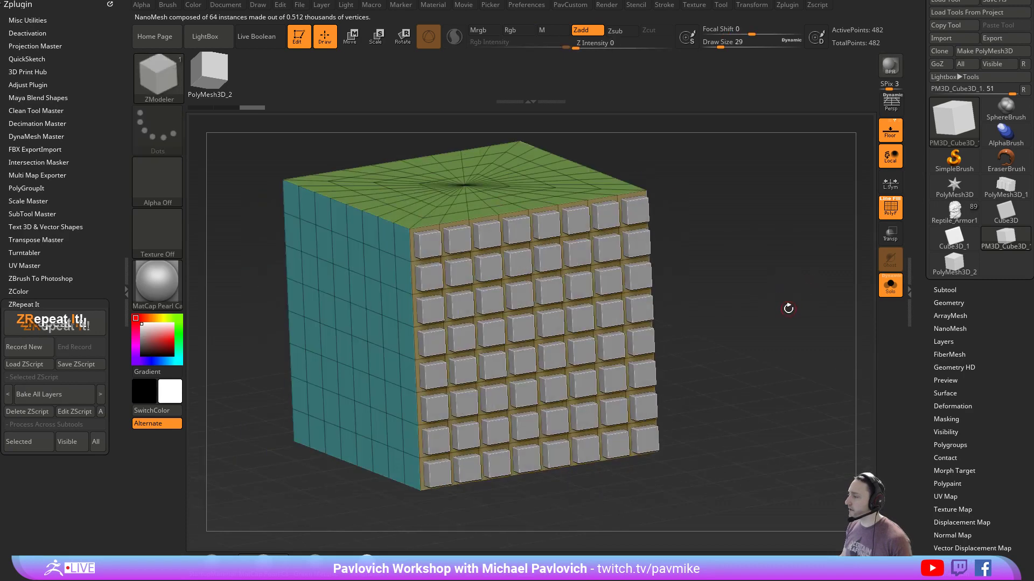
key("ctrl+z")
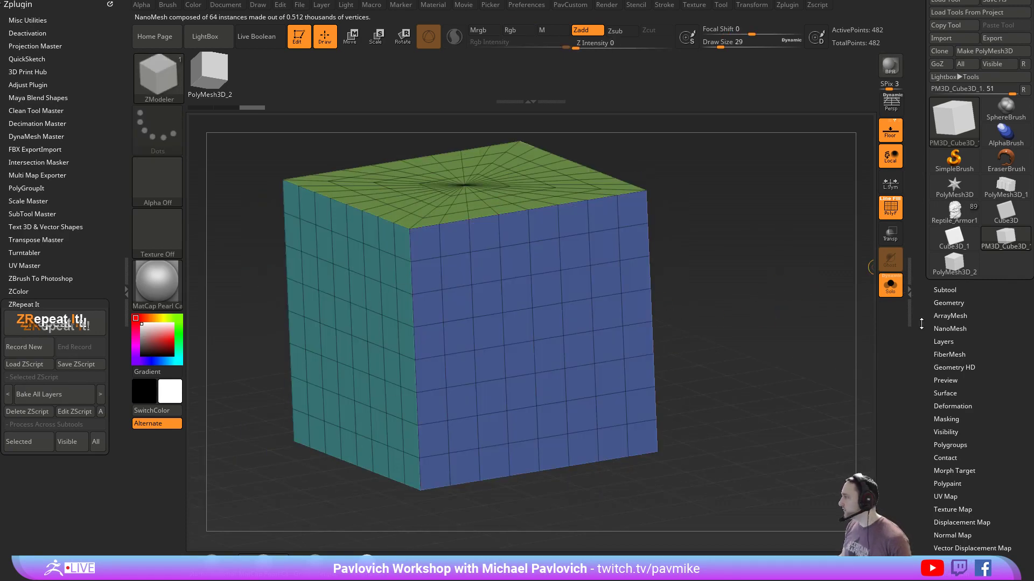
Show the NanoMesh settings and insert the small cube on every polygon of the blue polygroup
scroll(935, 321, "down", 3)
key("shift")
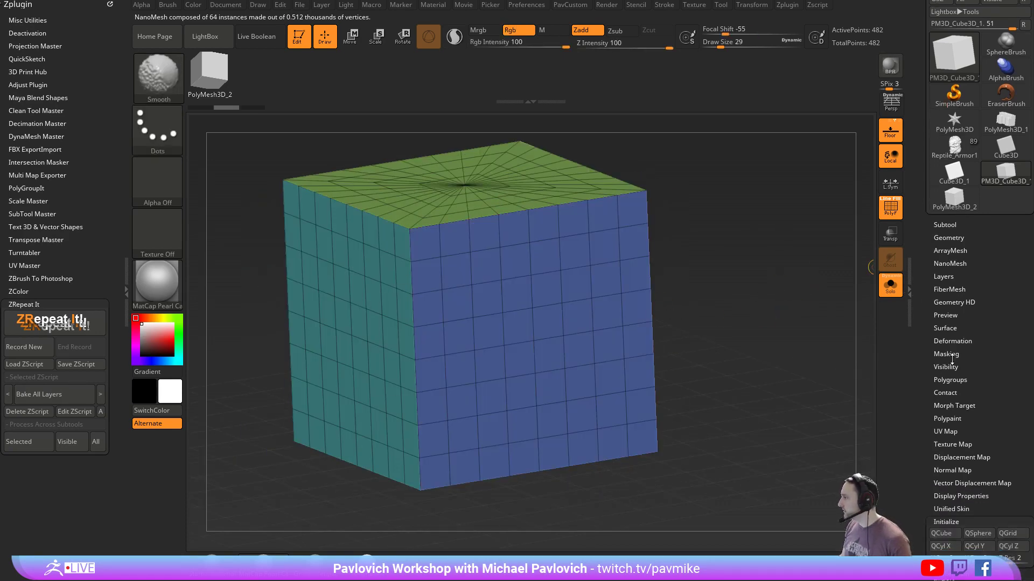
left_click(949, 263)
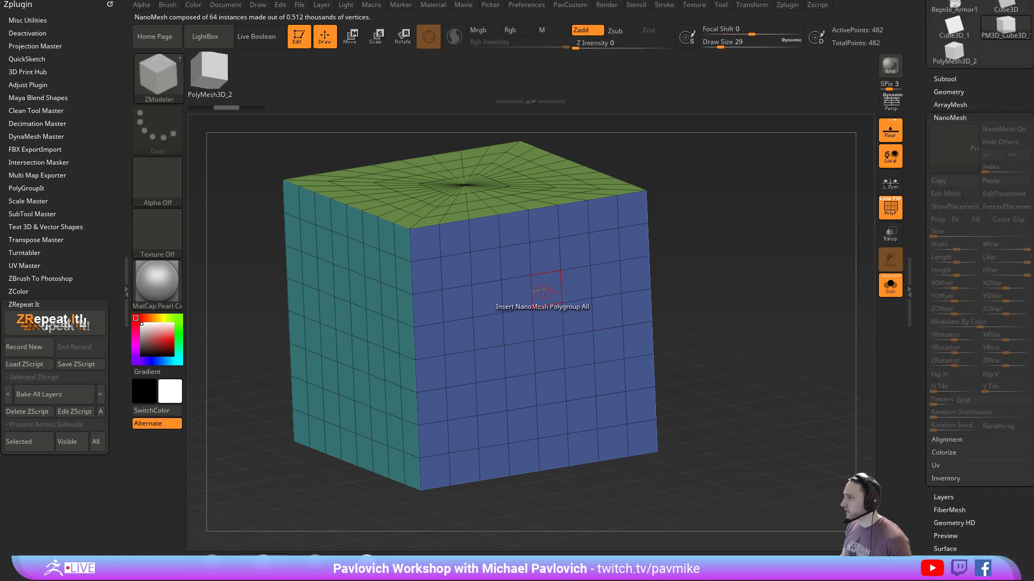
left_click(543, 290)
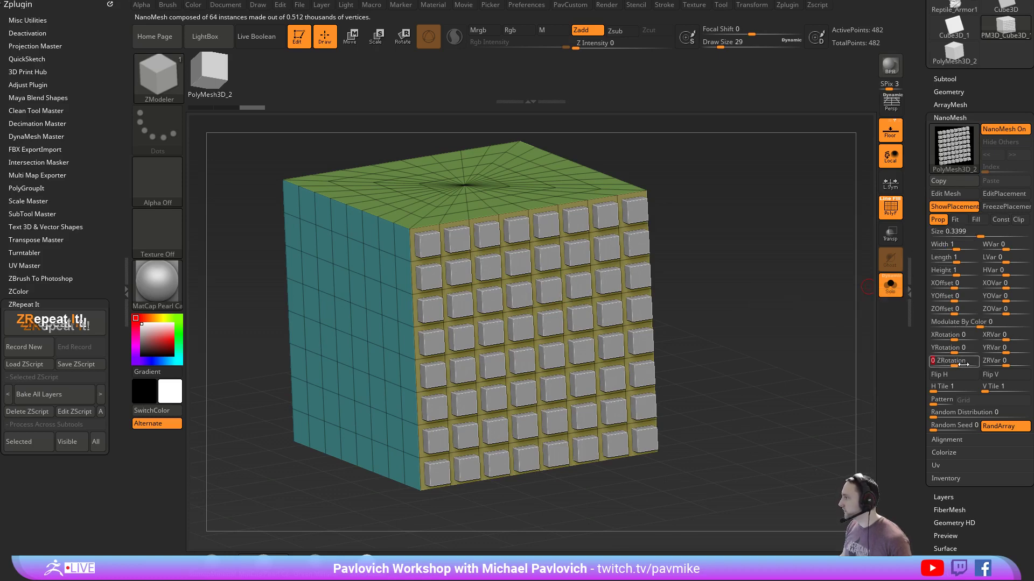
Set the NanoMesh horizontal and vertical tiling to 2 each
left_click_drag(958, 364, 954, 364)
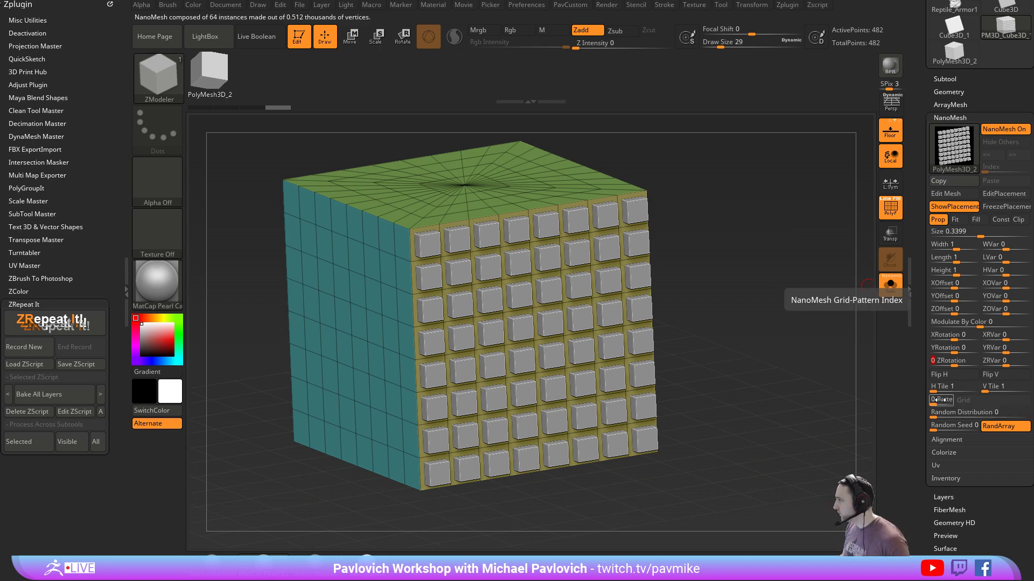
scroll(942, 346, "down", 3)
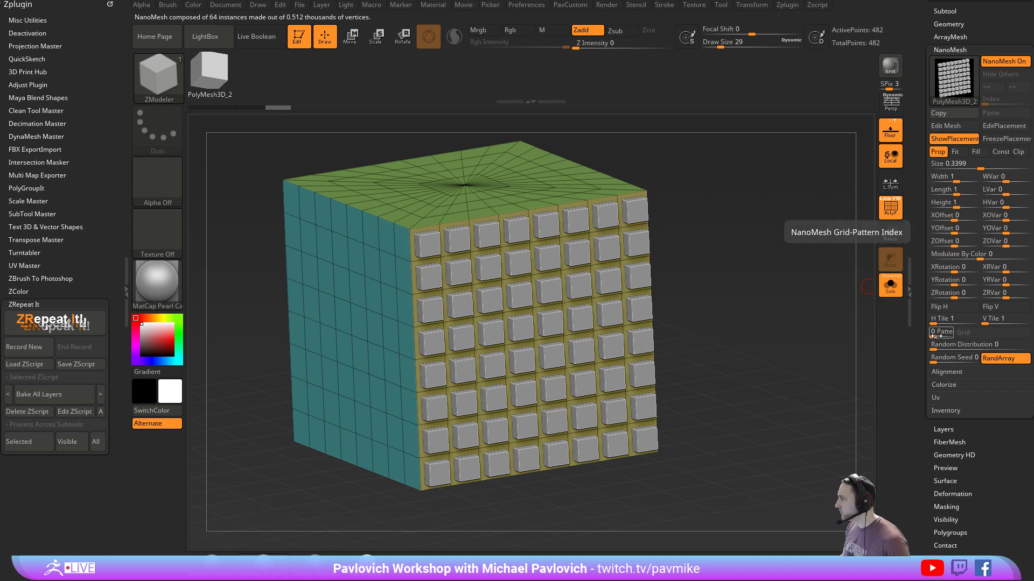
left_click_drag(950, 320, 985, 322)
Change the NanoMesh grid pattern to Border, Border Inset and finally Corners, and reduce the NanoMesh size to 0.08474
left_click(972, 332)
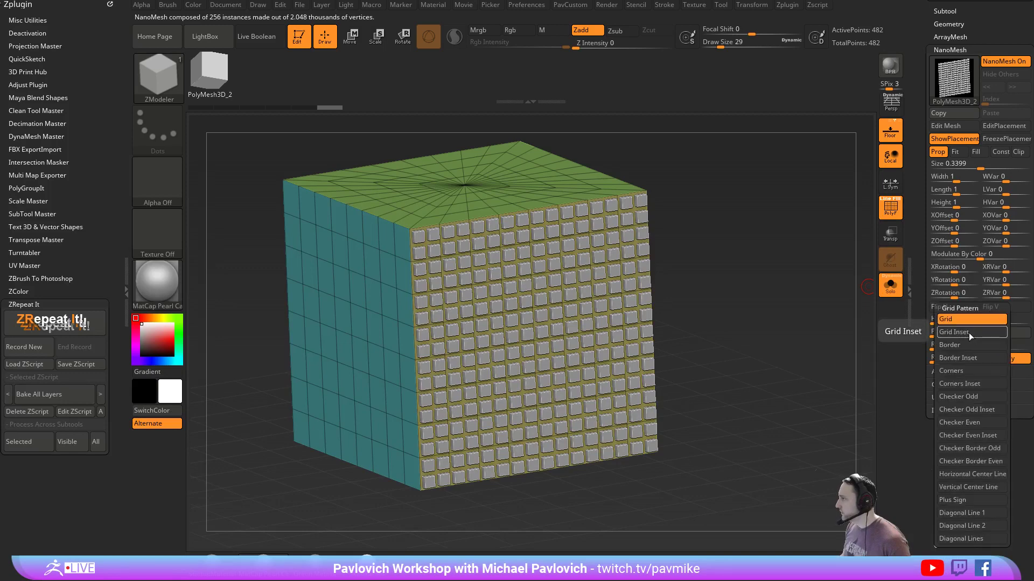
left_click(970, 346)
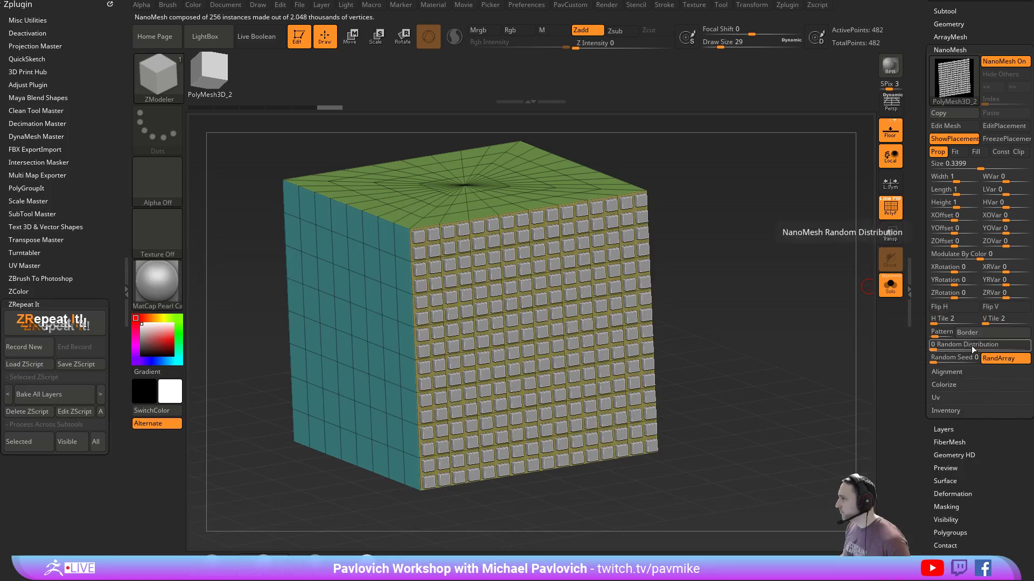
left_click_drag(938, 334, 937, 334)
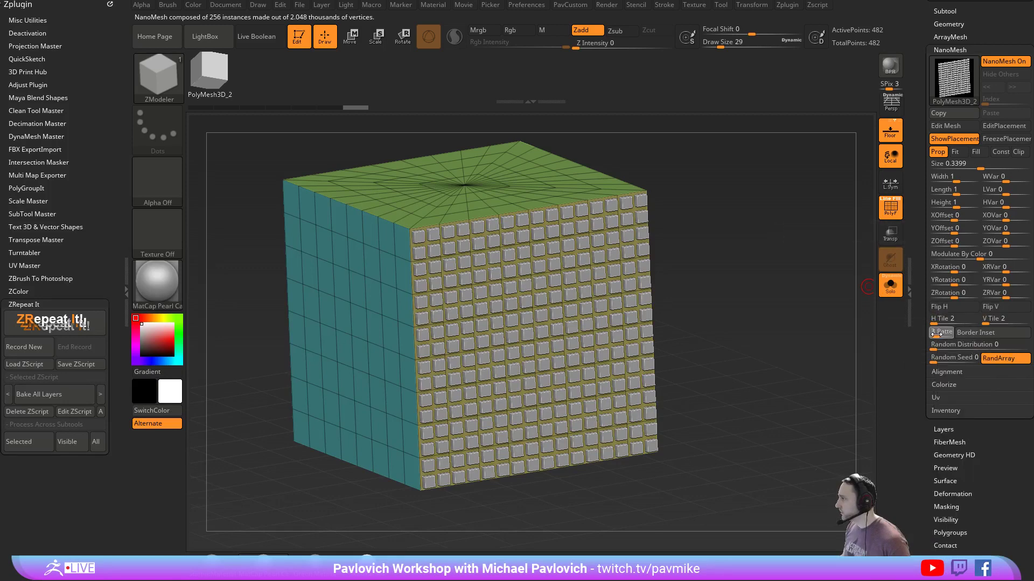
left_click(969, 332)
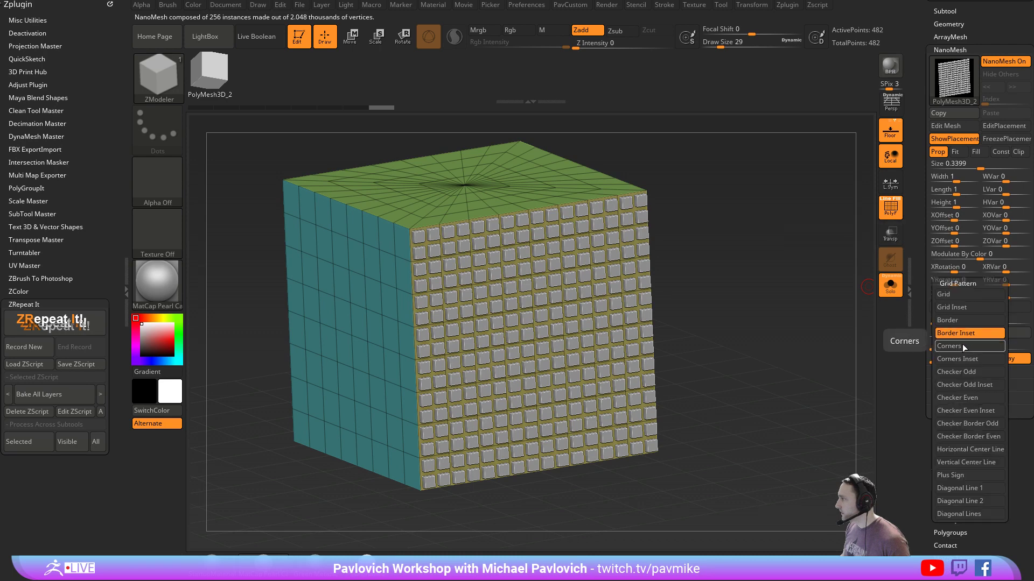
left_click(962, 346)
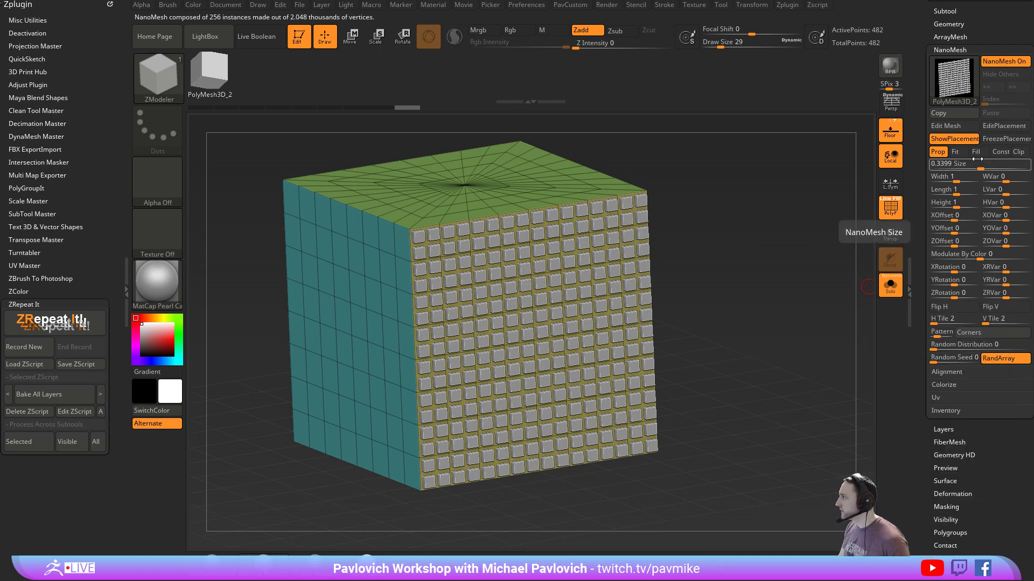
left_click_drag(977, 159, 969, 164)
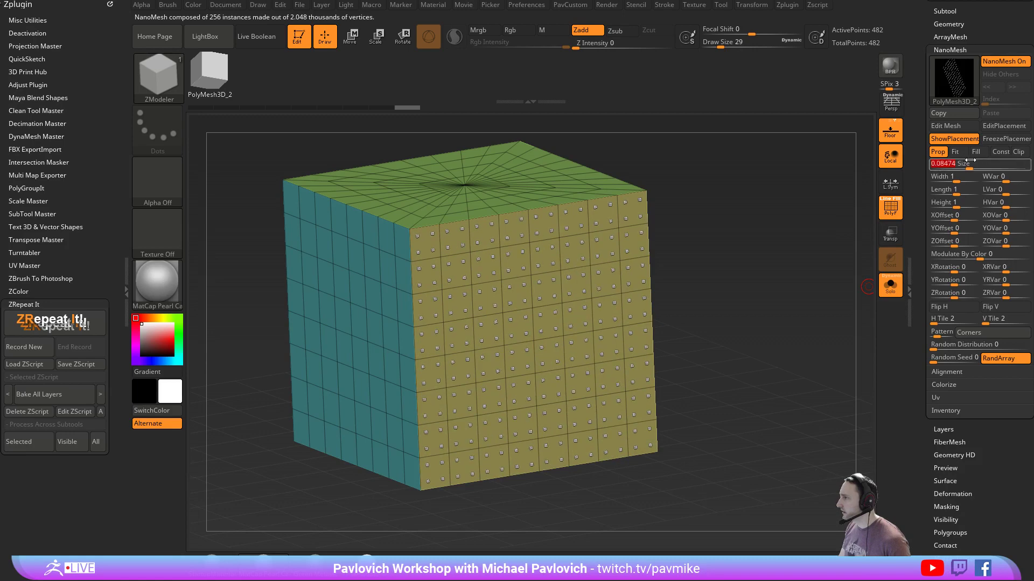
mouse_move(783, 275)
left_mouse_down()
mouse_move(784, 296)
mouse_move(799, 279)
left_mouse_up()
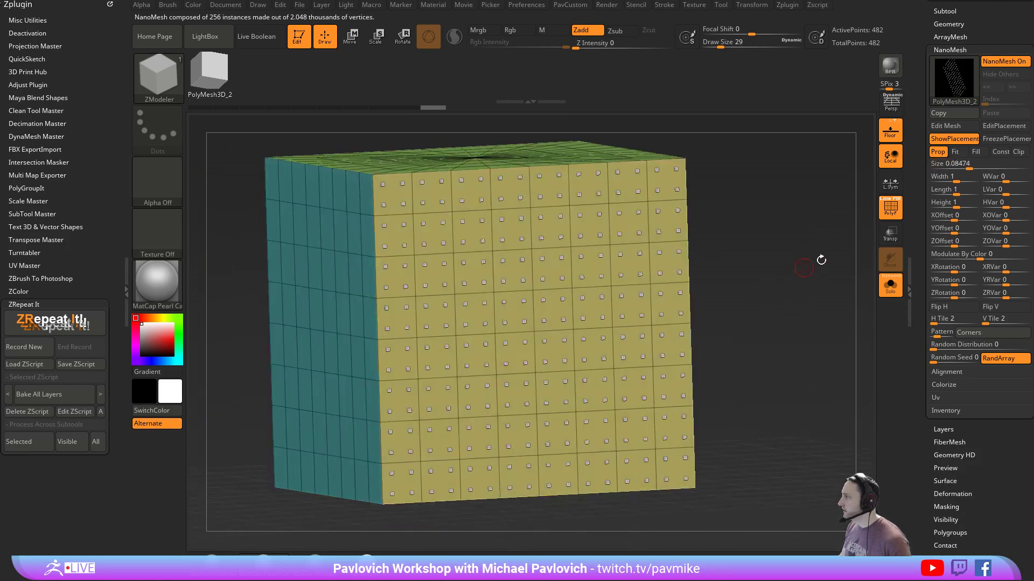
Switch the NanoMesh grid pattern to Corners Inset, Checker Odd and finally Checker Even
left_click(978, 333)
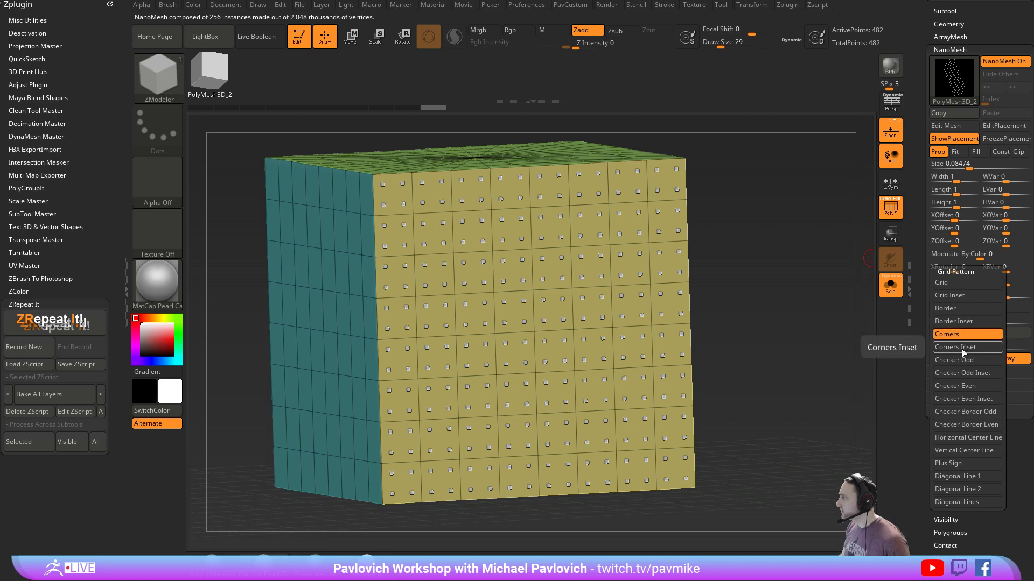
left_click(962, 348)
left_click(971, 333)
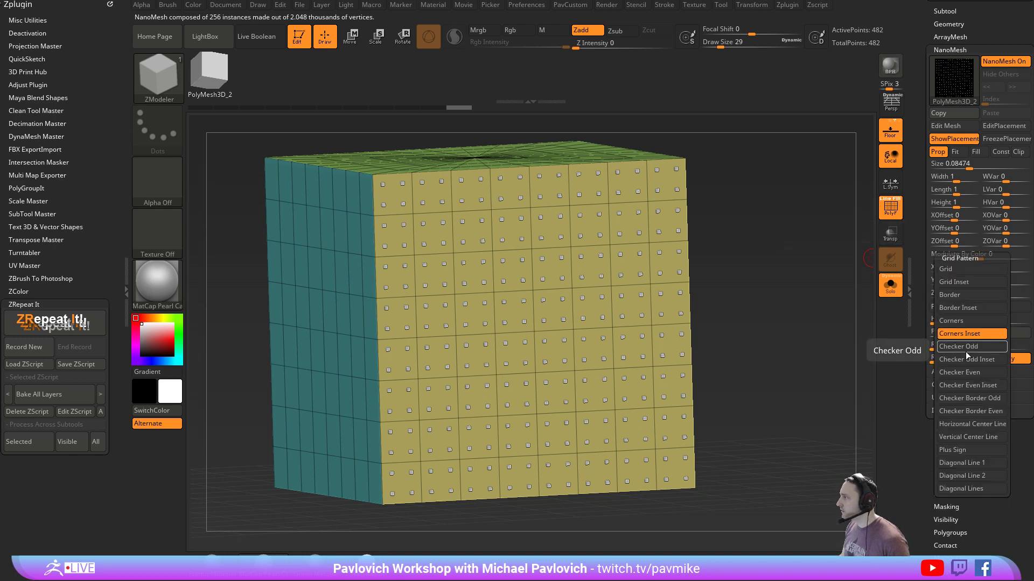
left_click(967, 348)
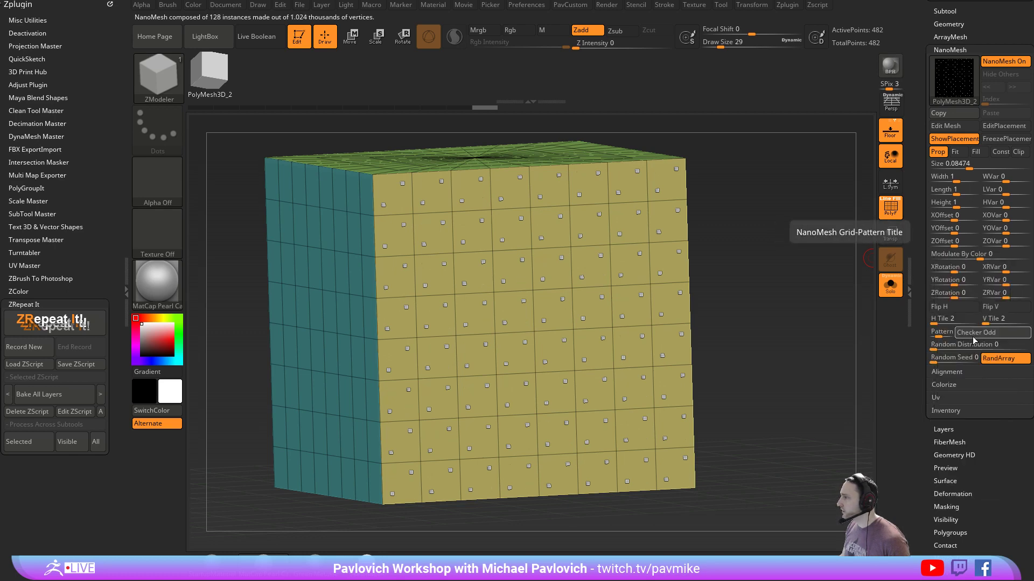
left_click(971, 334)
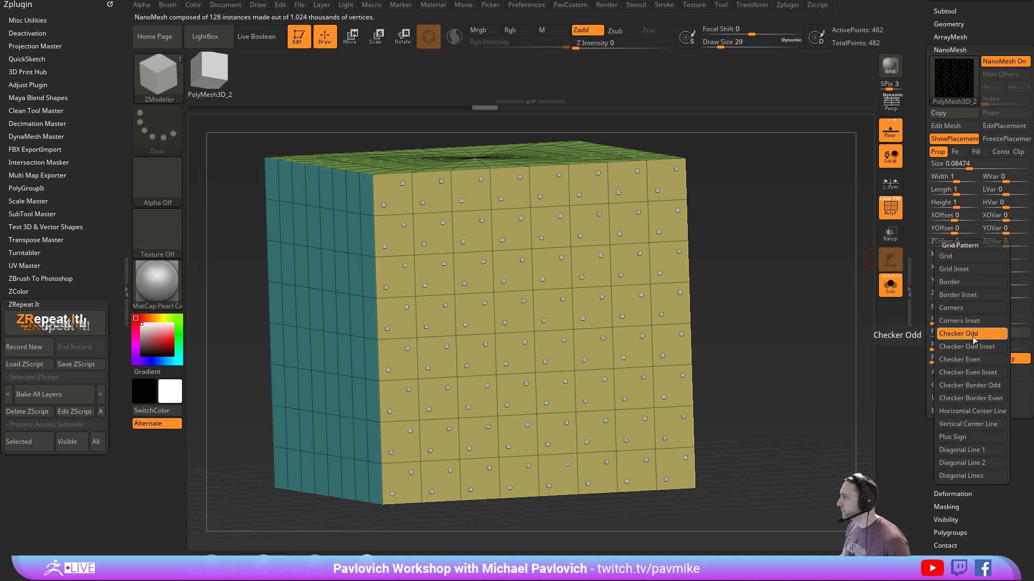
left_click(966, 361)
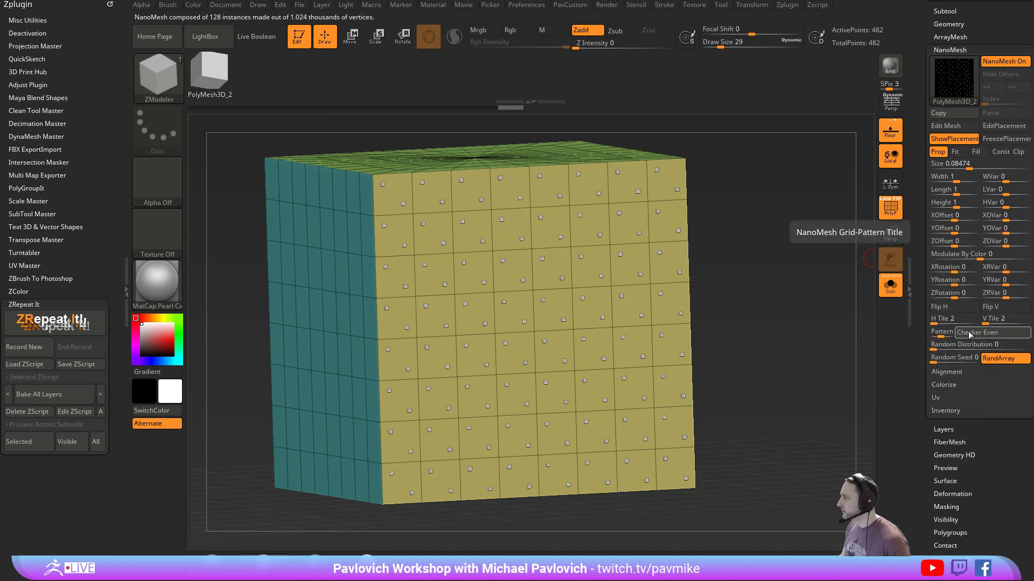
Change the NanoMesh grid pattern to Checker Border Even and back to the plain Grid
left_click(968, 332)
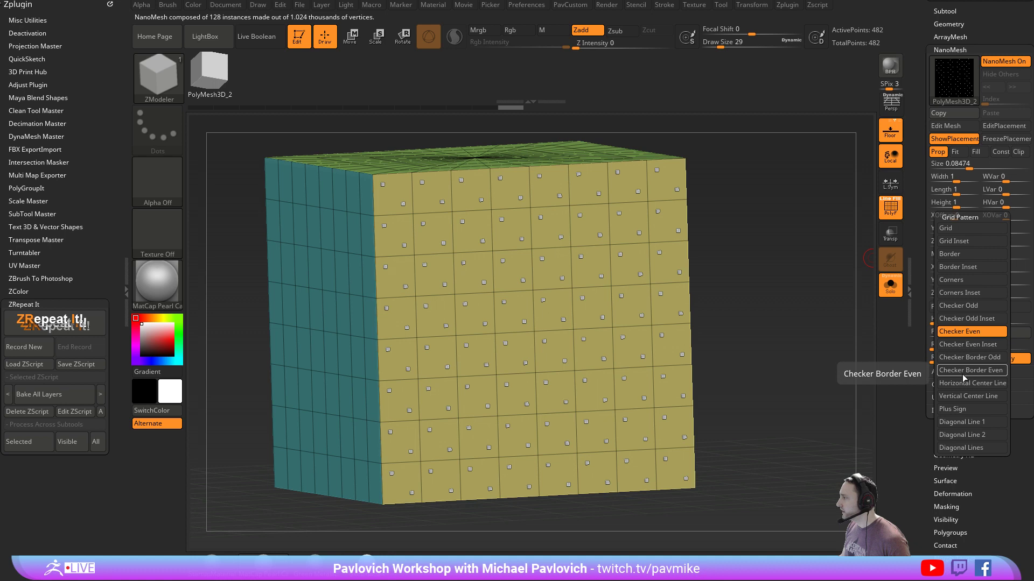
left_click(962, 372)
left_click(968, 337)
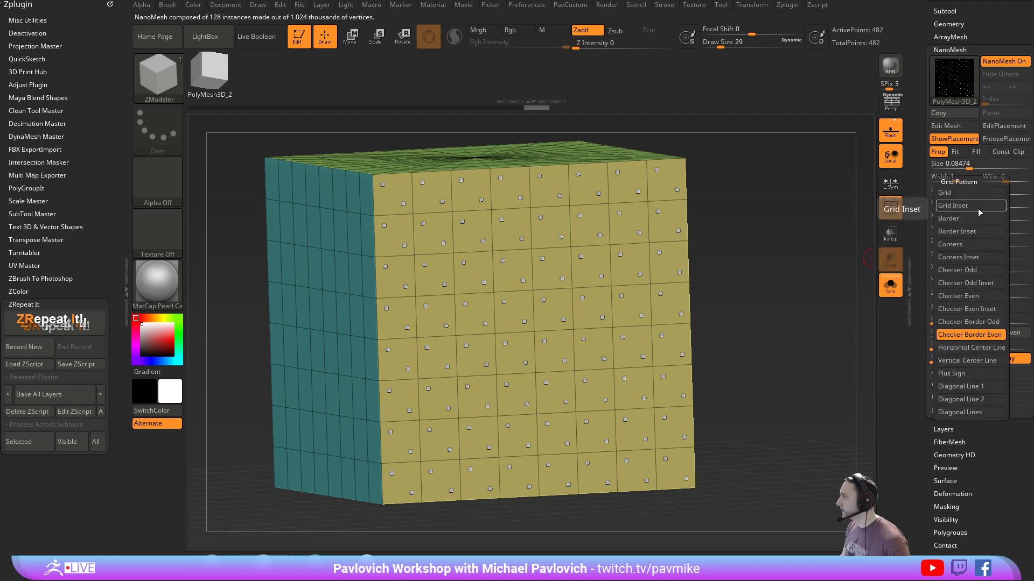
left_click(972, 192)
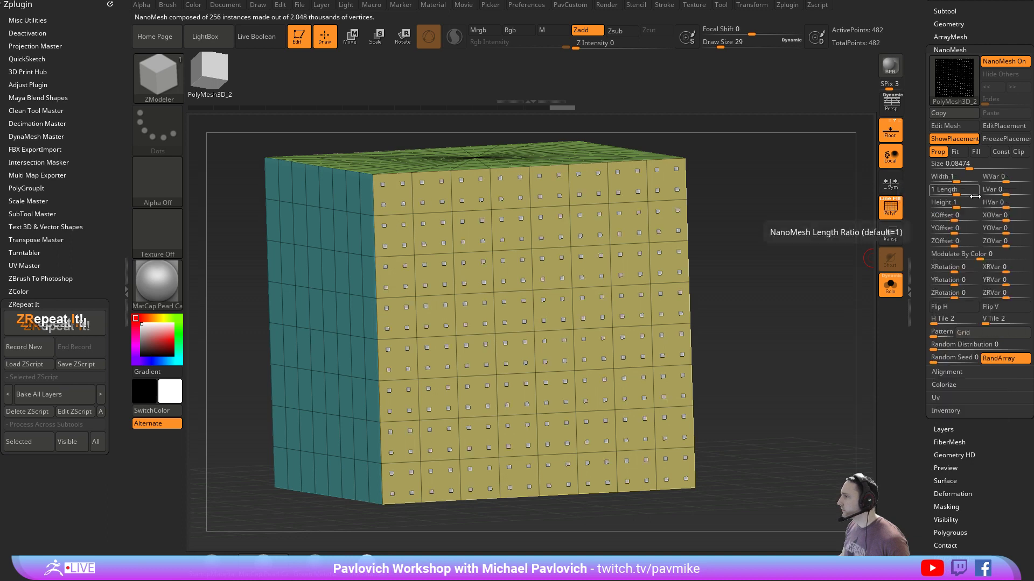
Cycle the NanoMesh grid pattern through Grid Inset and Border, ending on Border Inset
left_click(966, 336)
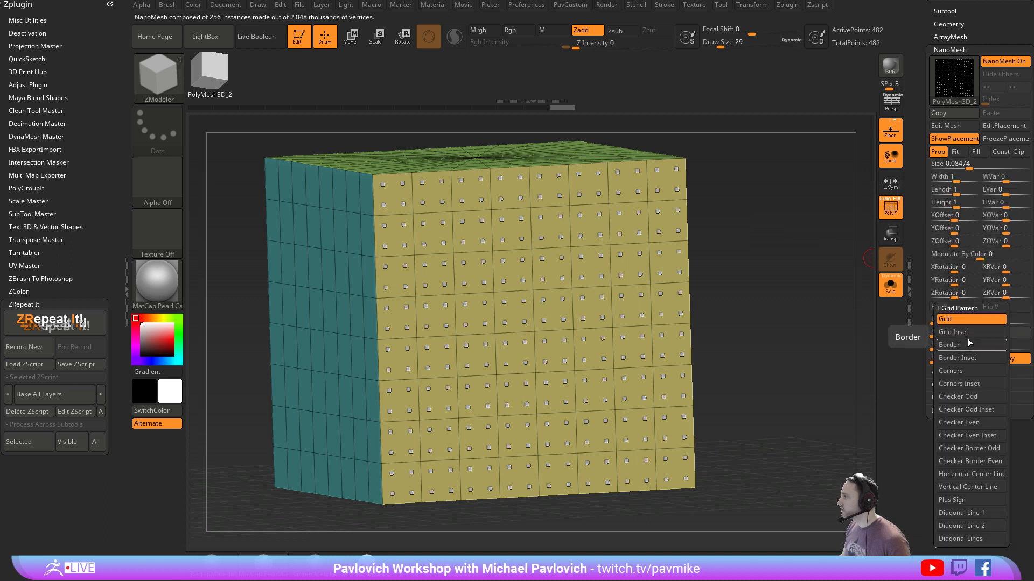
left_click(973, 331)
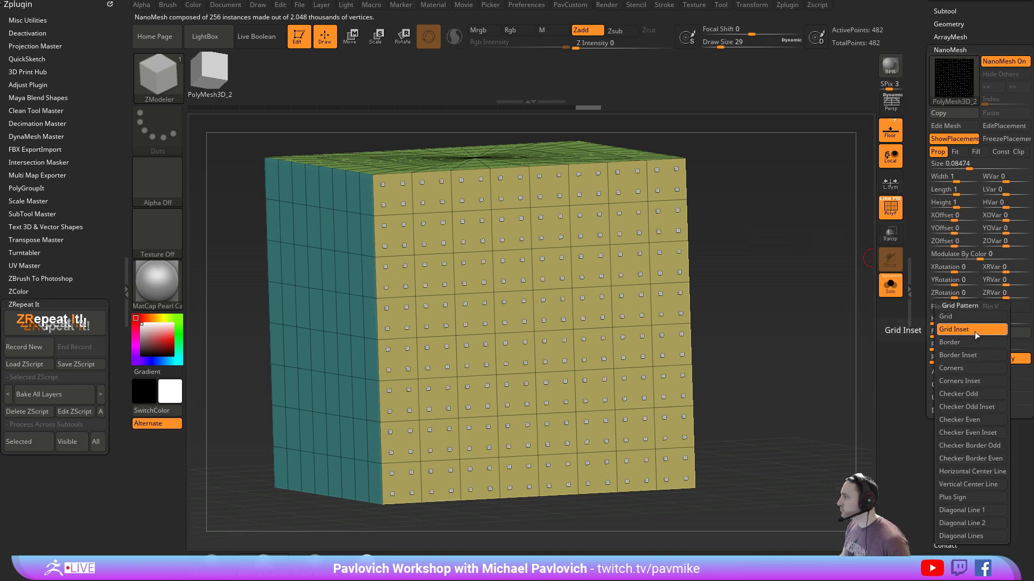
left_click(971, 342)
left_click(971, 337)
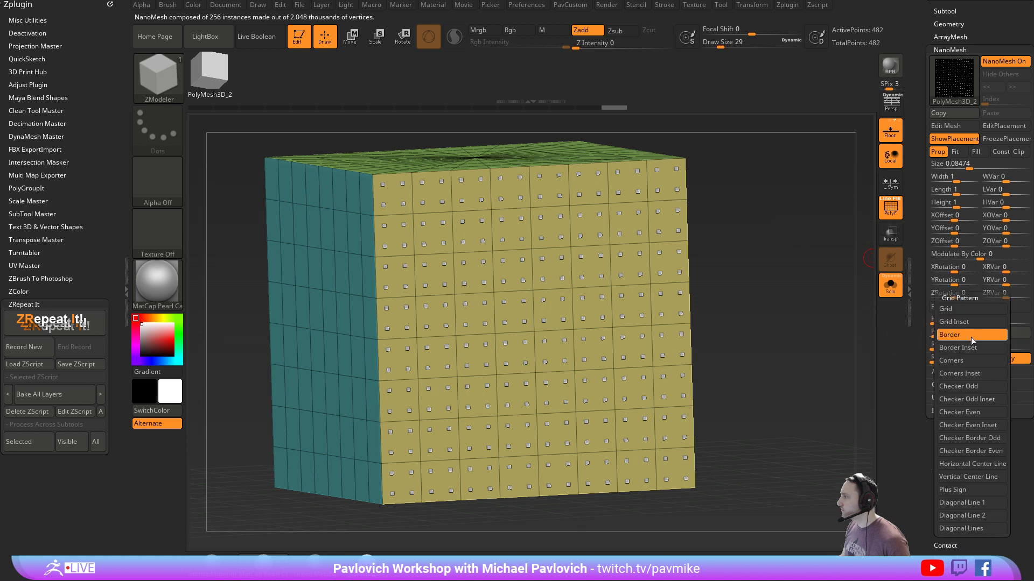
left_click(971, 347)
left_click(974, 337)
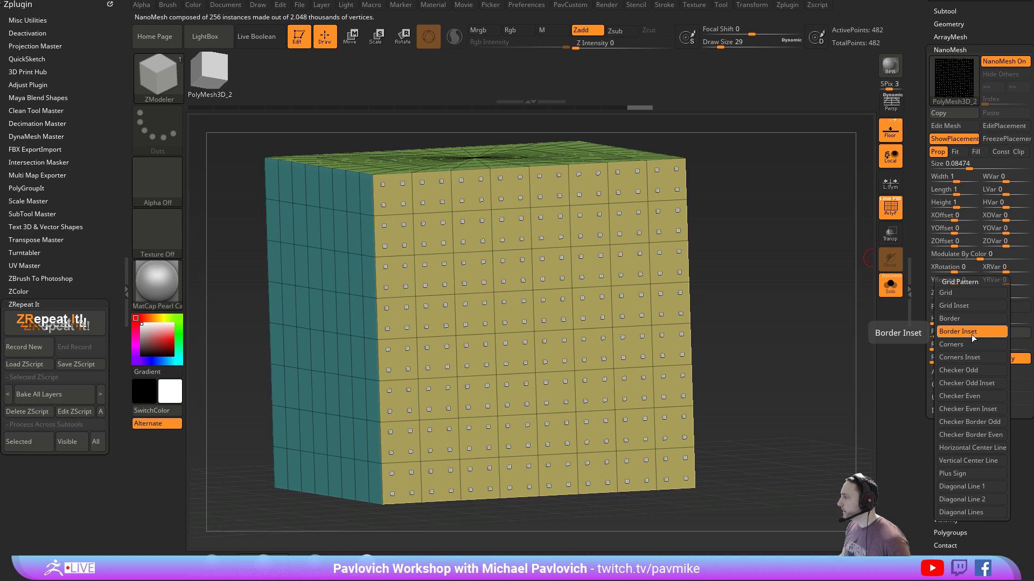
left_click(971, 334)
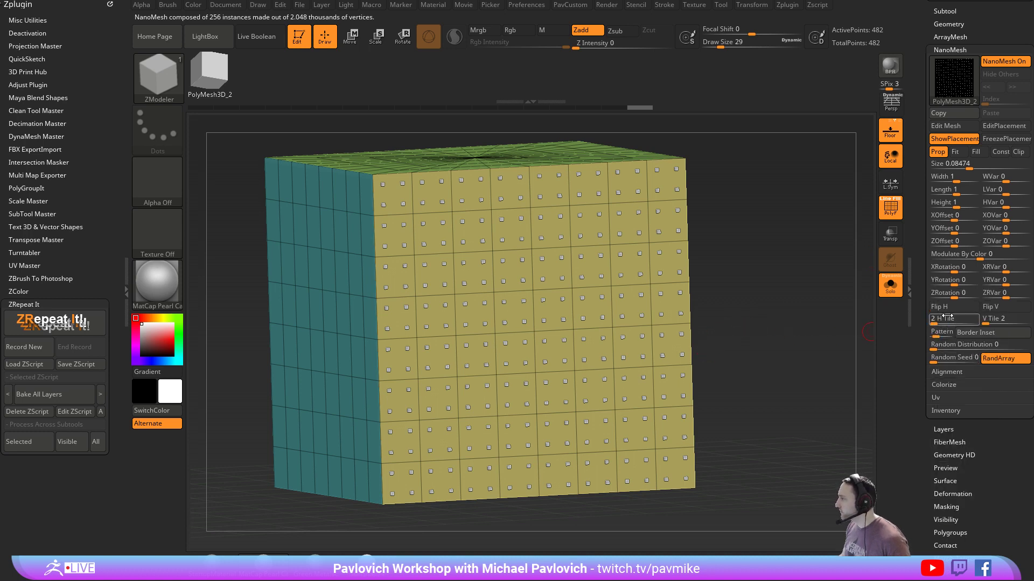
Set the NanoMesh horizontal and vertical tiling to 1 each and raise the random distribution to 2.87887
left_click_drag(935, 325, 981, 325)
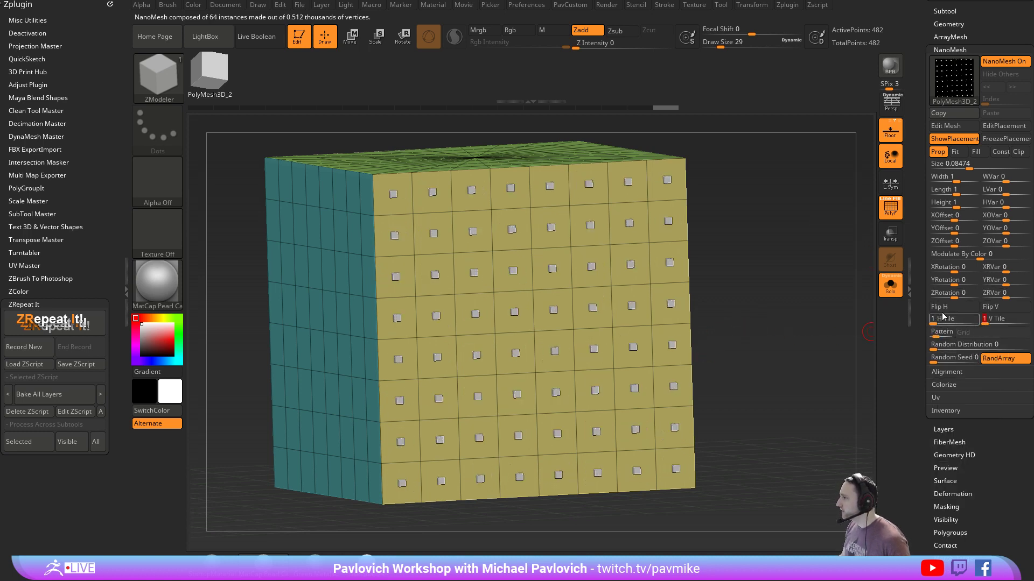
mouse_move(933, 347)
left_mouse_down()
mouse_move(967, 344)
mouse_move(947, 345)
left_mouse_up()
Offset the NanoMesh instances by X 0.99504, Y 0.13755 and Z 2.77851, with offset variations of 23, 16 and 14
left_click_drag(958, 229, 1016, 217)
left_click_drag(1005, 230, 1015, 243)
left_click_drag(828, 259, 791, 277)
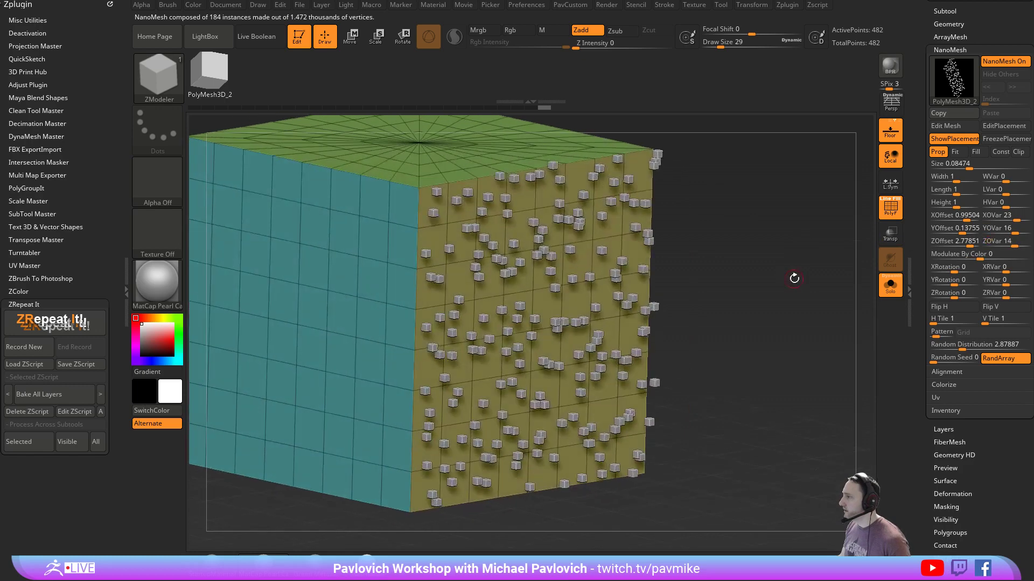
Raise the NanoMesh X, Y and Z offset variations and the width, length and height variations to 100 each
left_click_drag(1005, 230, 1031, 242)
left_click_drag(1007, 179, 1032, 204)
left_click_drag(790, 284, 795, 280)
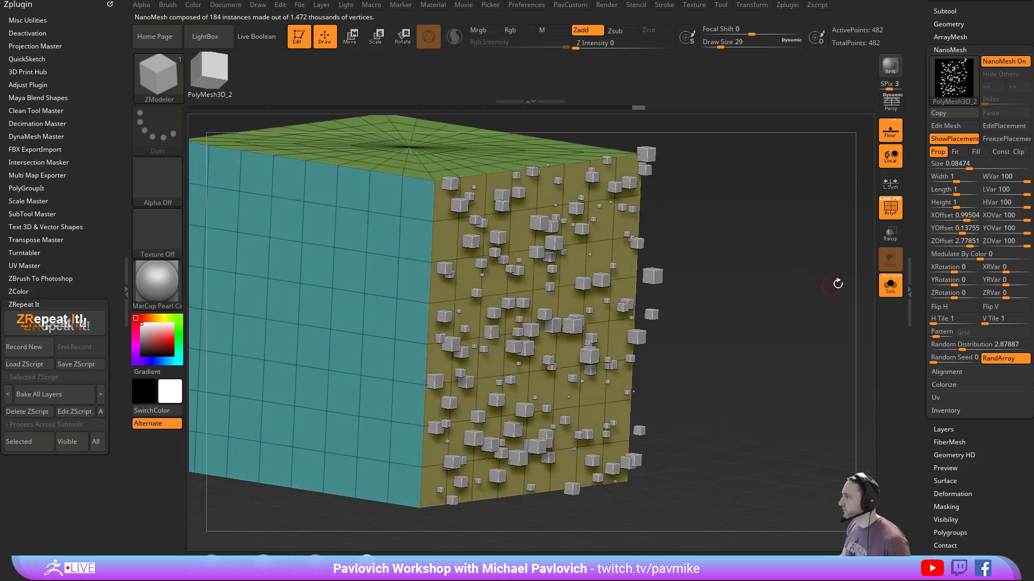
Edit the NanoMesh source cube, subdivide it twice into a sphere, and leave mesh editing
left_click(947, 127)
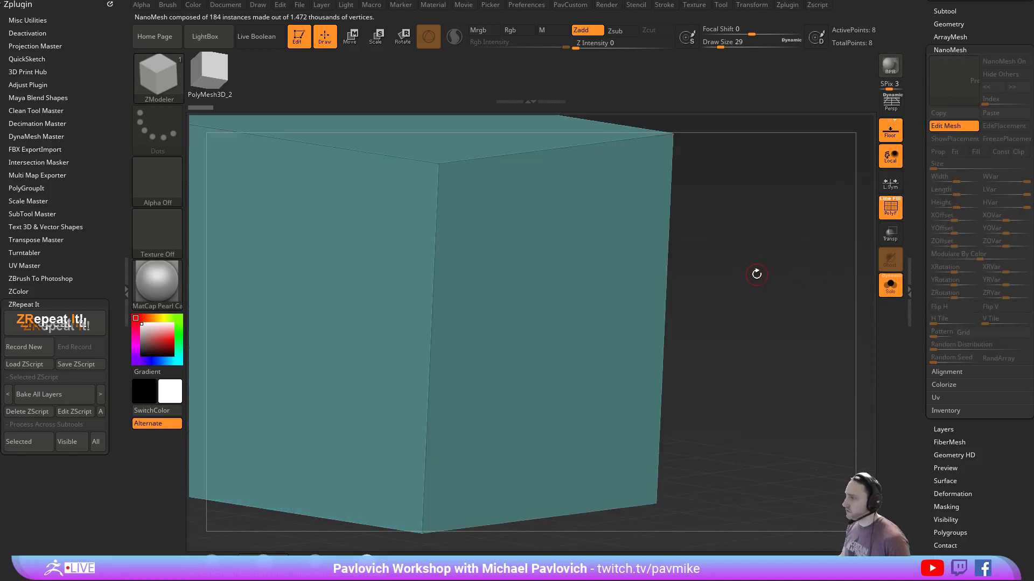
key("ctrl+d")
key("ctrl+d")
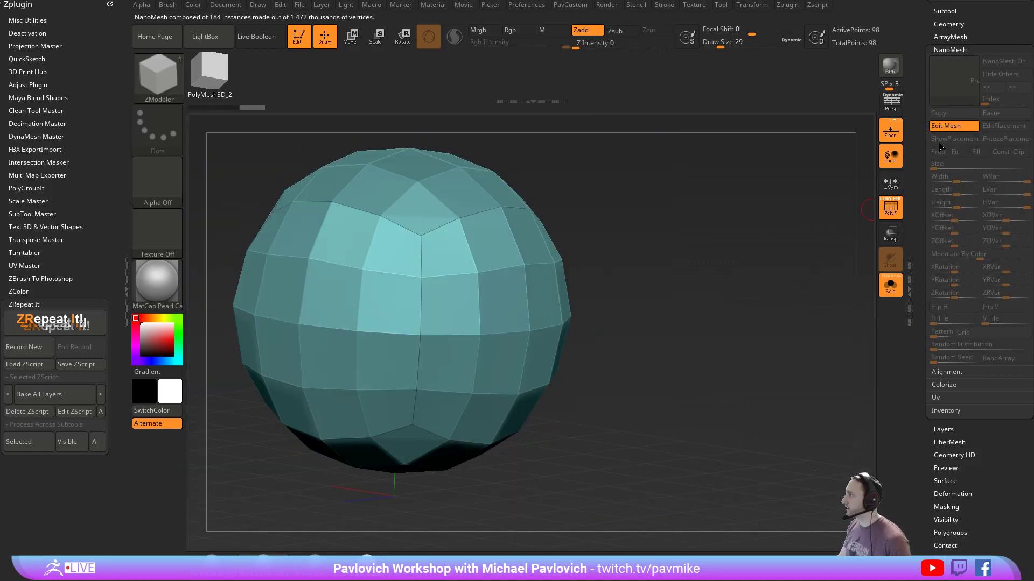
left_click(947, 126)
mouse_move(790, 285)
left_mouse_down()
mouse_move(820, 307)
mouse_move(803, 288)
left_mouse_up()
Undo the source mesh subdivision and the NanoMesh size and offset variations
key("ctrl+z")
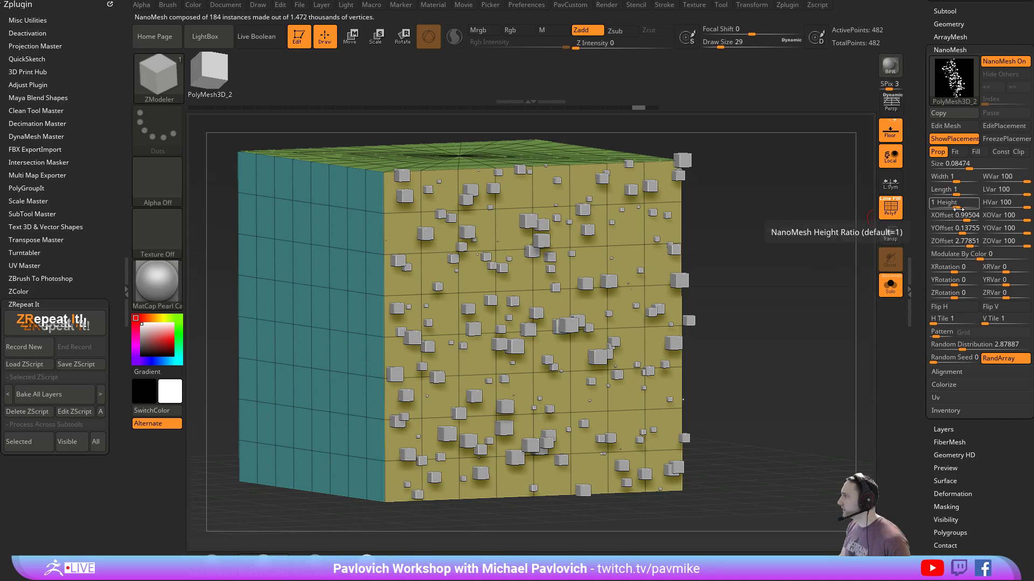
key("ctrl+z")
key("ctrl+z")
key("ctrl+z")
key("ctrl+z")
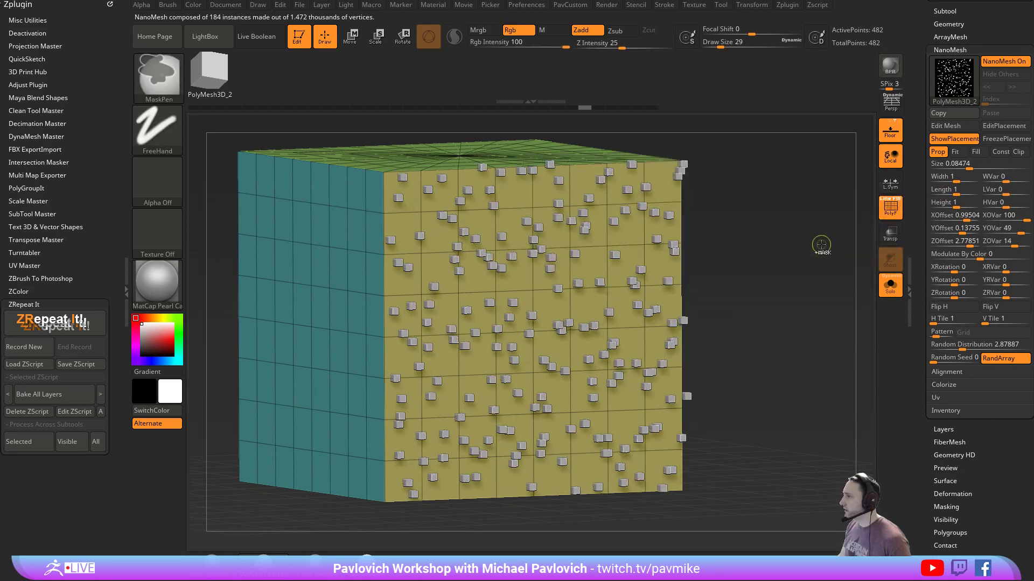
key("ctrl+z")
key("ctrl+z")
key("ctrl+z")
key("ctrl+z")
key("ctrl+z")
key("ctrl+z")
key("ctrl+z")
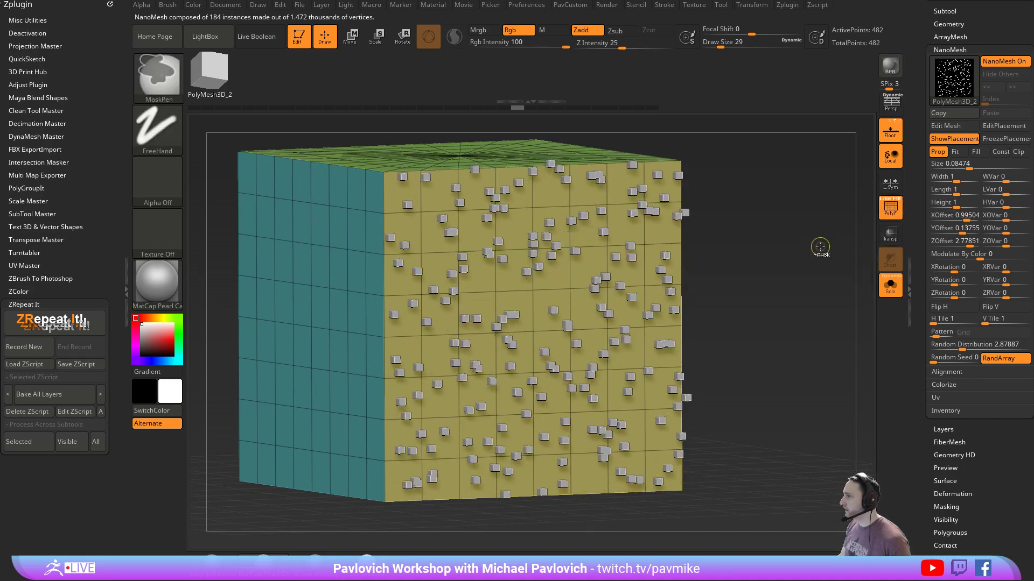
Reset the NanoMesh random distribution to 0, set it to 1, and set the Y offset to 0
left_click(944, 351)
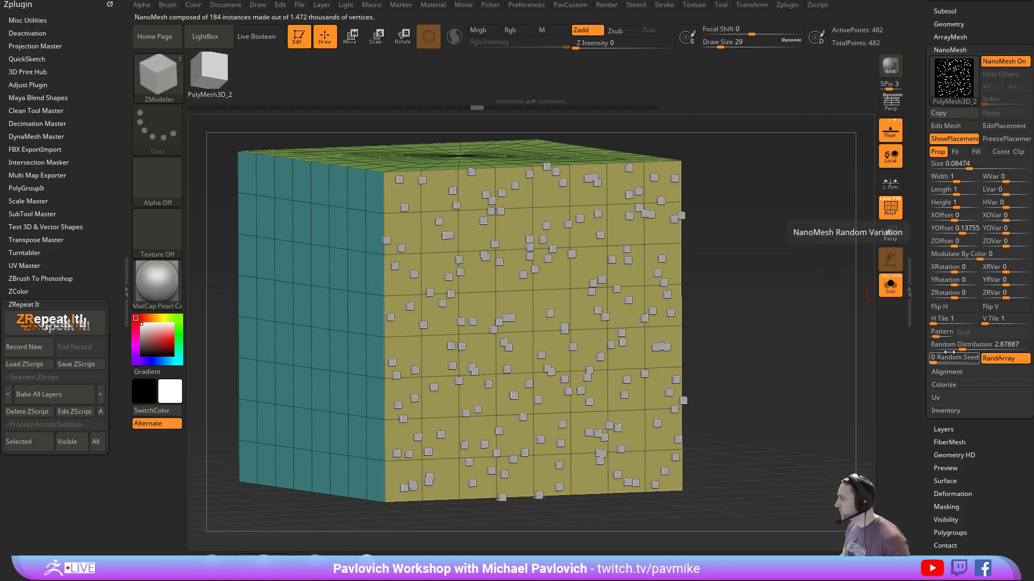
left_click_drag(944, 351, 931, 351)
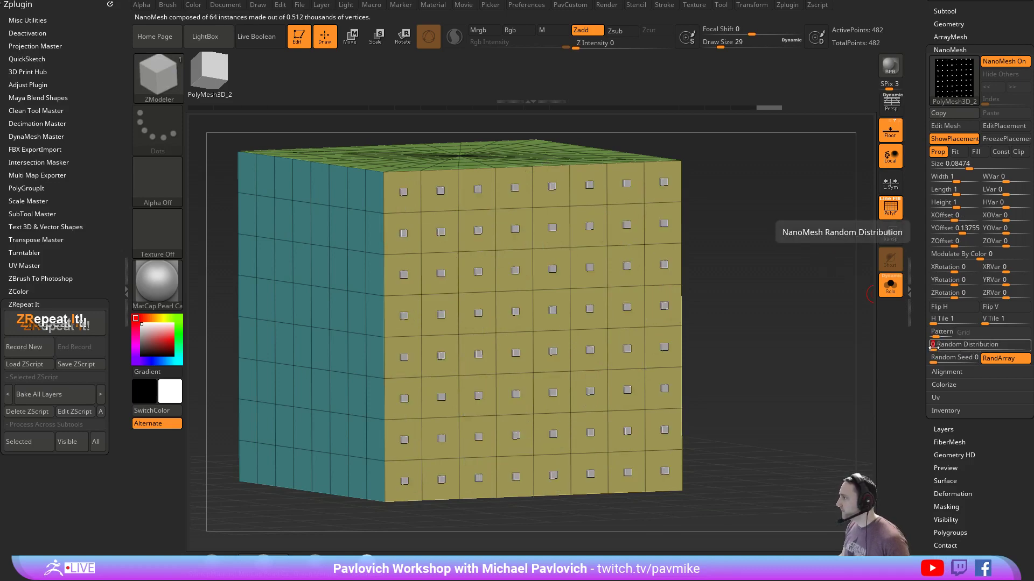
left_click_drag(935, 350, 937, 353)
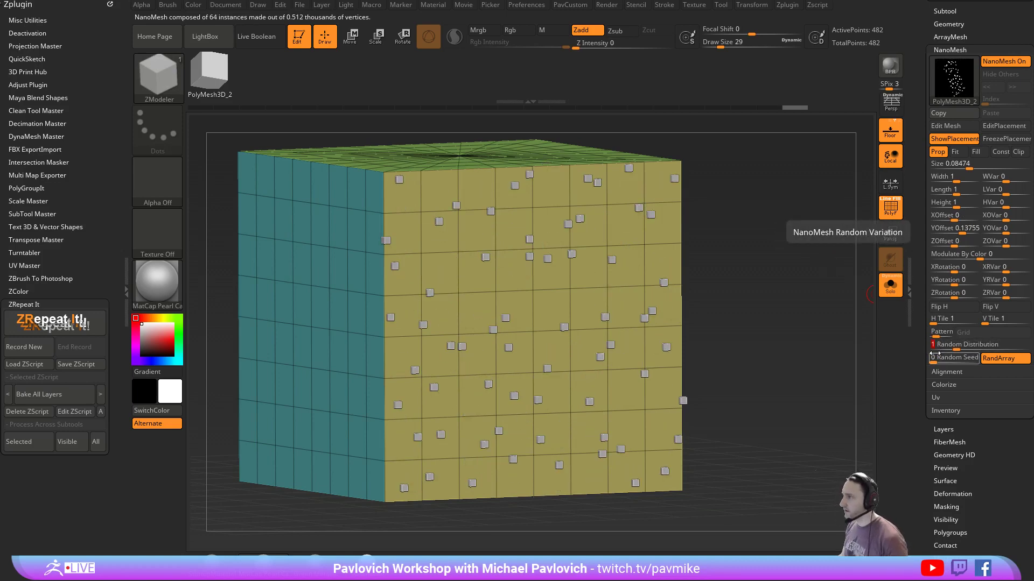
left_click(957, 230)
type("0")
key("Return")
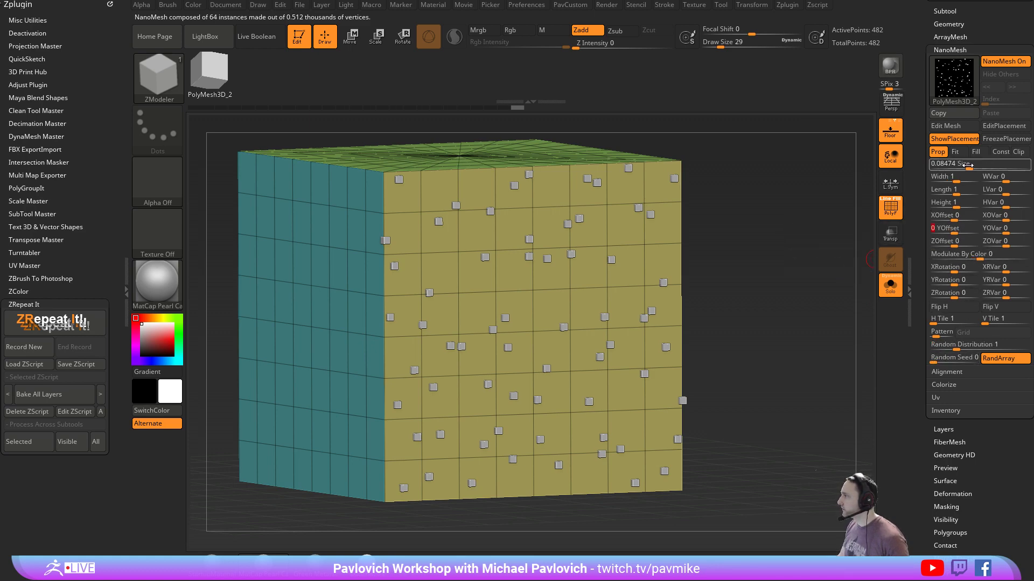
Reduce the NanoMesh size to 0.07861, disable the random array, and lower the random distribution to 0.0256
mouse_move(971, 165)
left_mouse_down()
mouse_move(991, 166)
mouse_move(967, 166)
left_mouse_up()
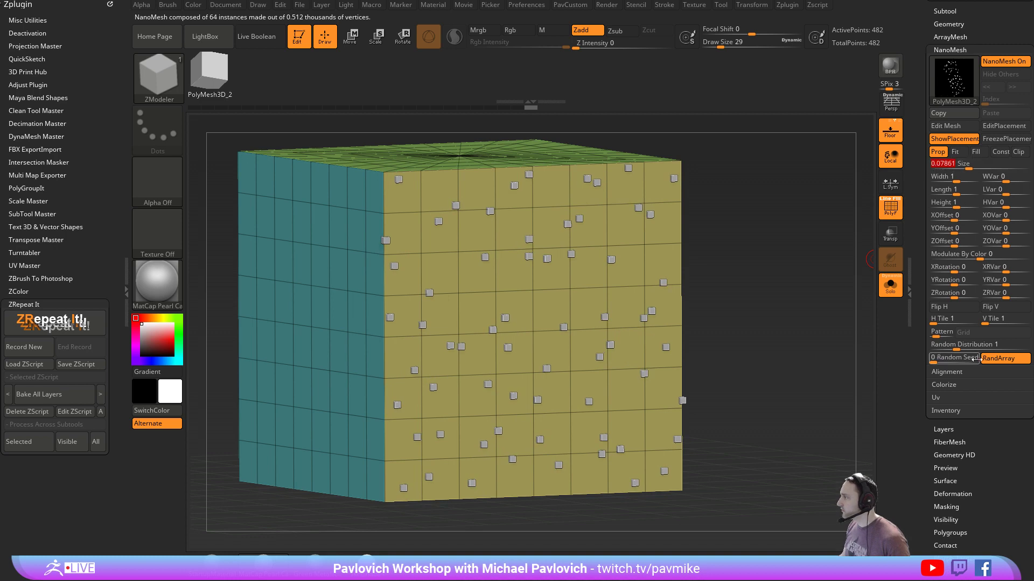
mouse_move(953, 346)
left_mouse_down()
mouse_move(969, 347)
mouse_move(942, 349)
mouse_move(950, 360)
mouse_move(967, 361)
mouse_move(932, 336)
mouse_move(943, 360)
mouse_move(975, 363)
mouse_move(943, 351)
left_mouse_up()
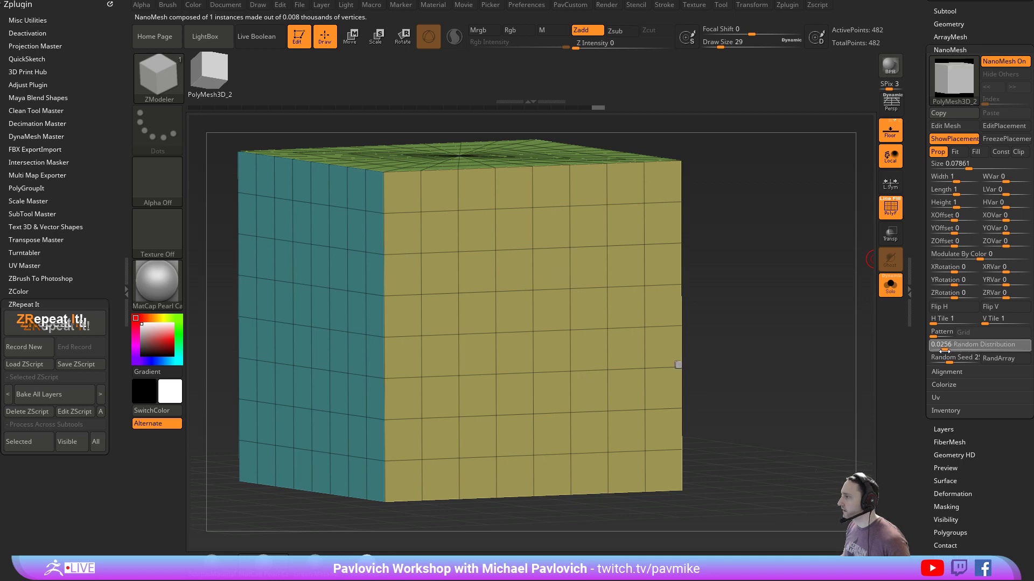
left_click_drag(802, 371, 789, 392)
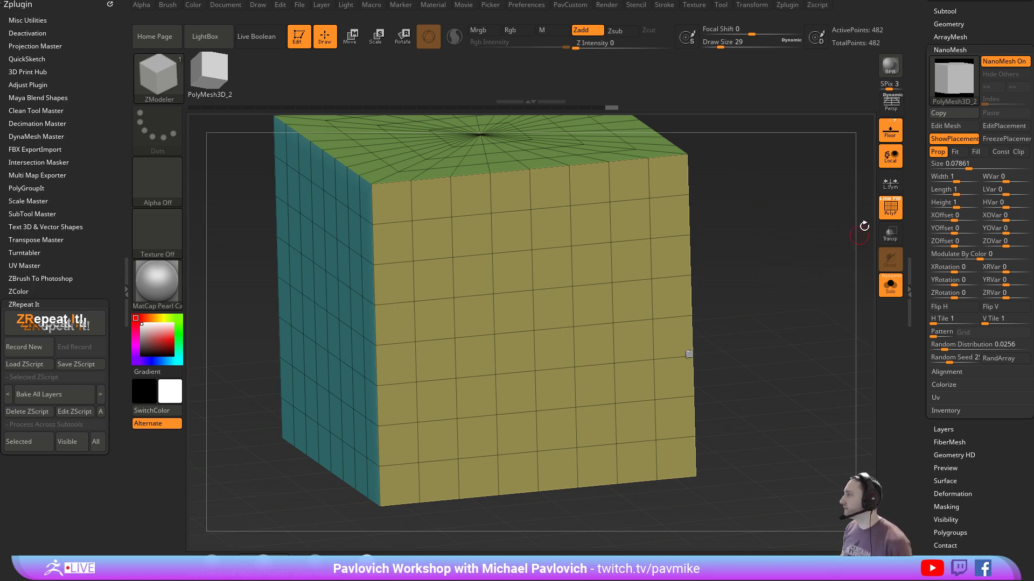
Remove the NanoMesh from the large cube and duplicate the cube as a second subtool
left_click(988, 63)
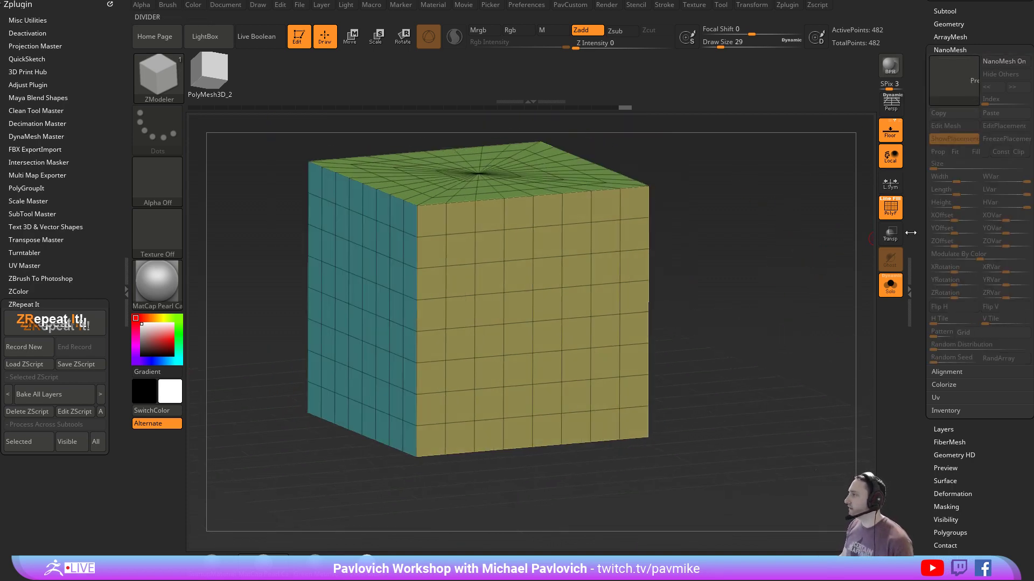
left_click(943, 311)
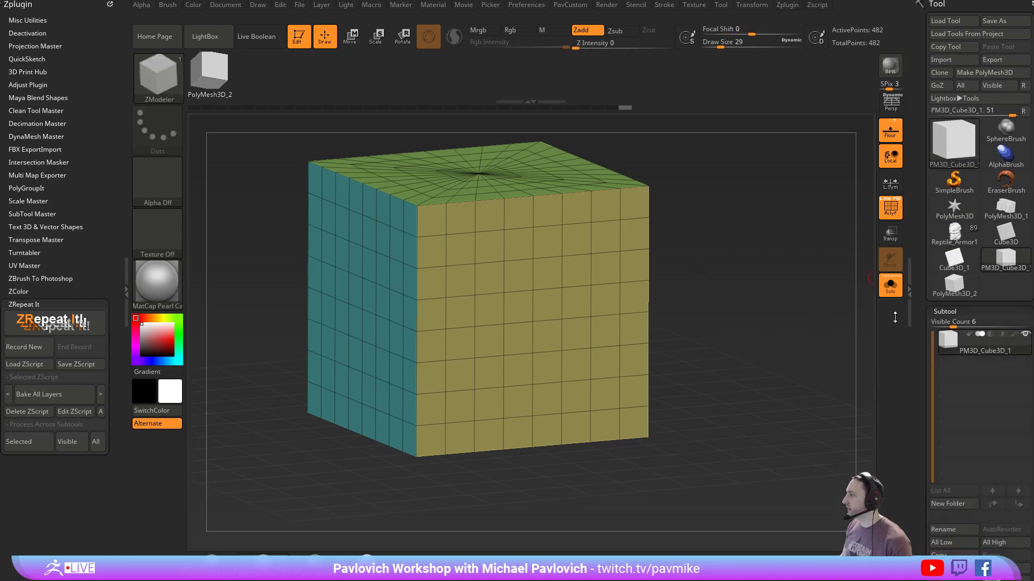
scroll(934, 307, "down", 4)
left_click(954, 369)
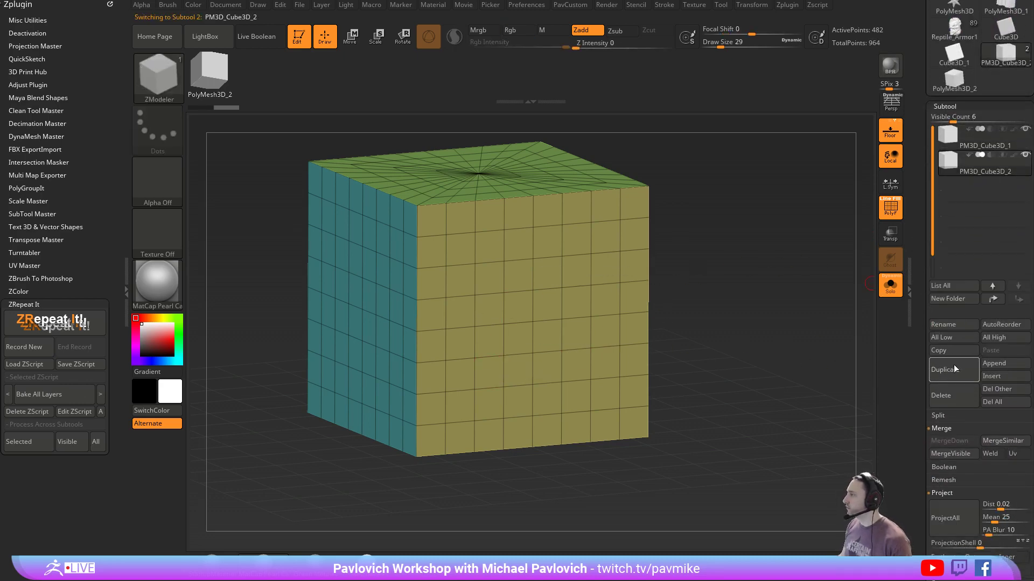
Isolate the yellow polygroup on the duplicated cube and delete the hidden geometry
left_click(527, 295, "ctrl+shift")
key("grave")
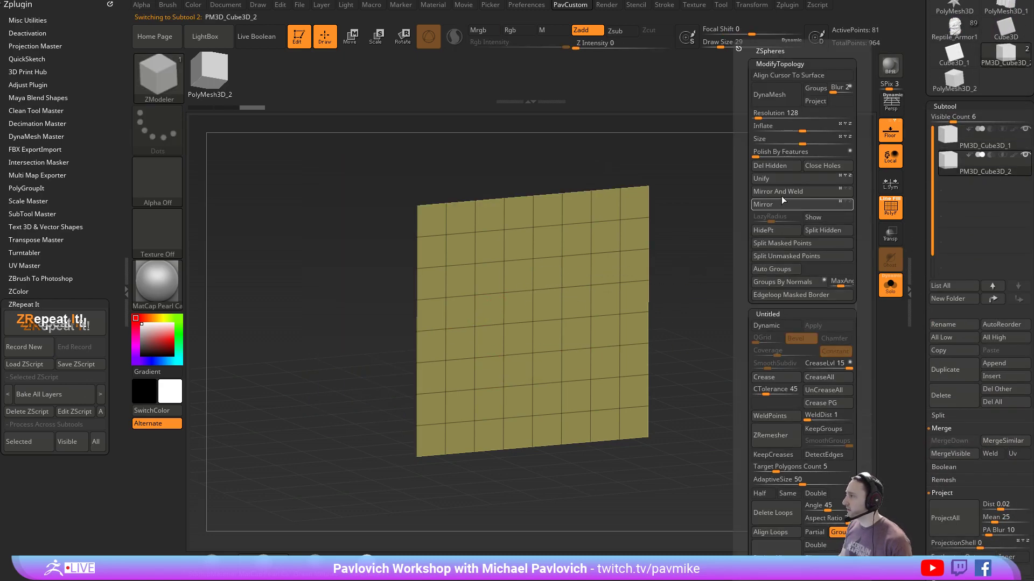
left_click_drag(914, 335, 908, 223)
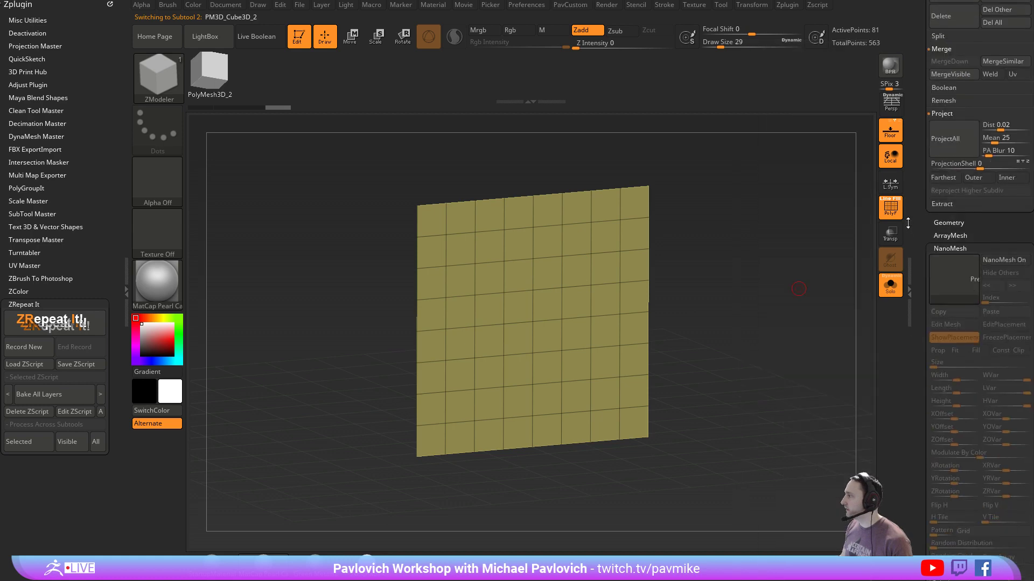
Reconstruct the yellow plane's subdivisions down to a single polygon and delete the higher levels
left_click(949, 223)
left_click(952, 286)
left_click(955, 286)
left_click(955, 286)
left_click(955, 287)
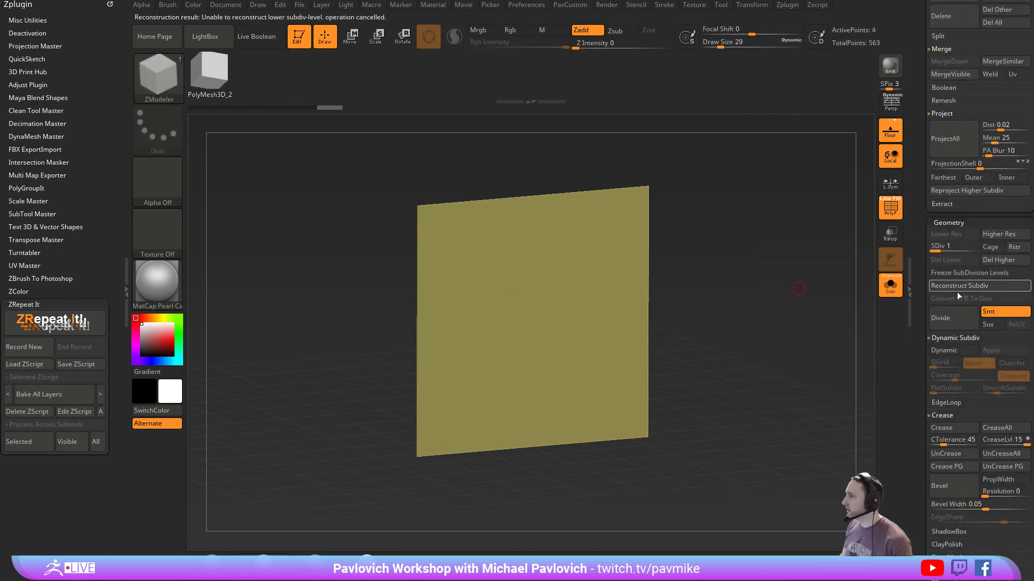
left_click(993, 261)
Insert the NanoMesh on the yellow plane's single polygon, then turn off solo display to show the large cube
key("space")
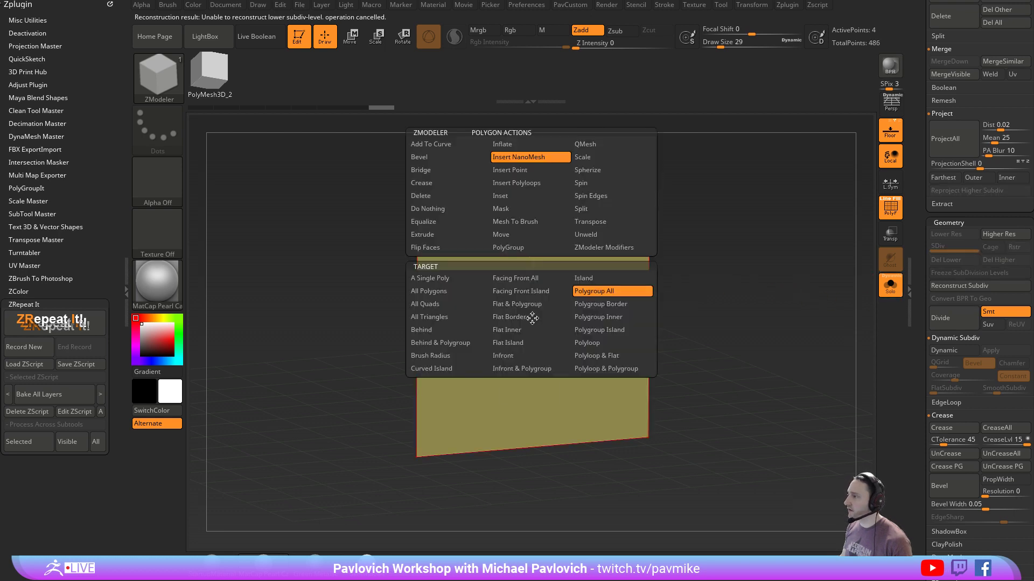
left_click(463, 280)
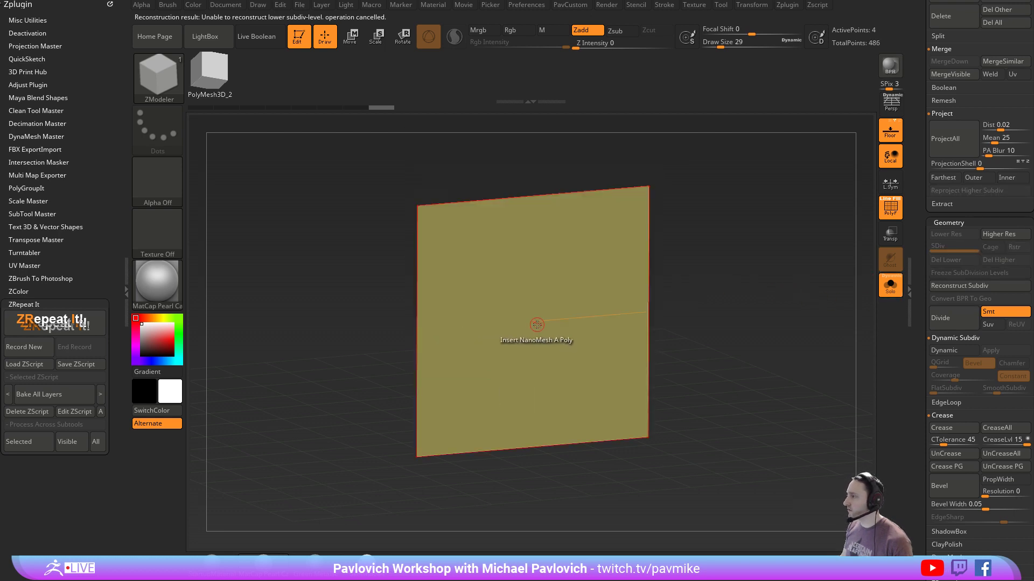
left_click_drag(531, 323, 537, 341)
mouse_move(765, 322)
left_mouse_down()
mouse_move(743, 314)
mouse_move(765, 322)
left_mouse_up()
left_click(890, 285)
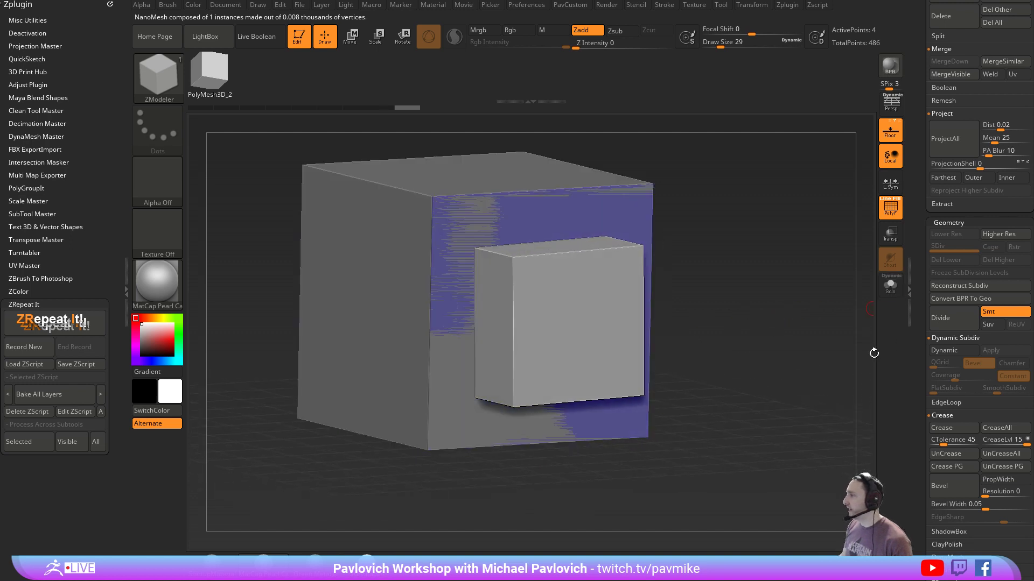
left_click_drag(872, 353, 827, 306)
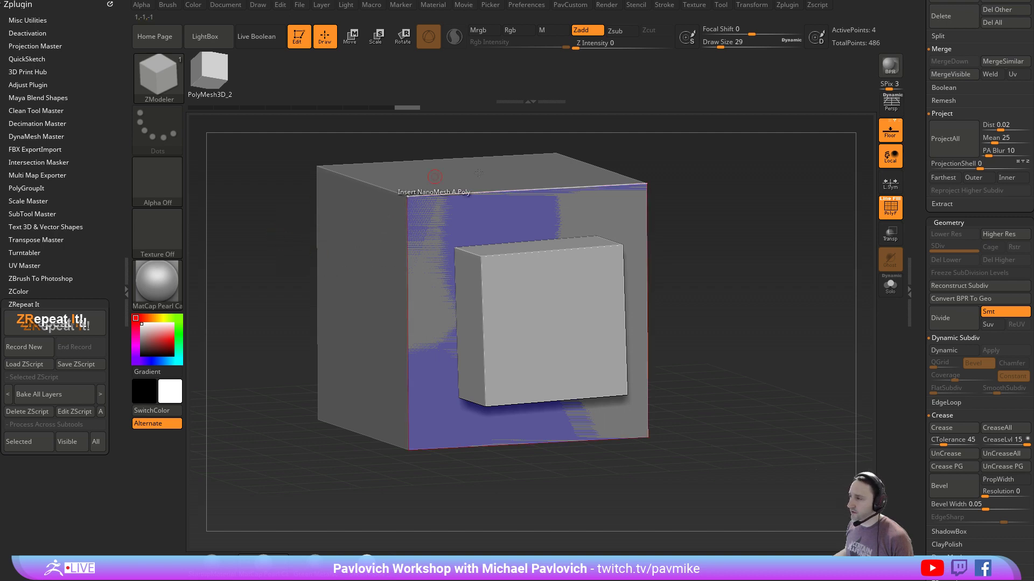
left_click_drag(754, 242, 763, 262)
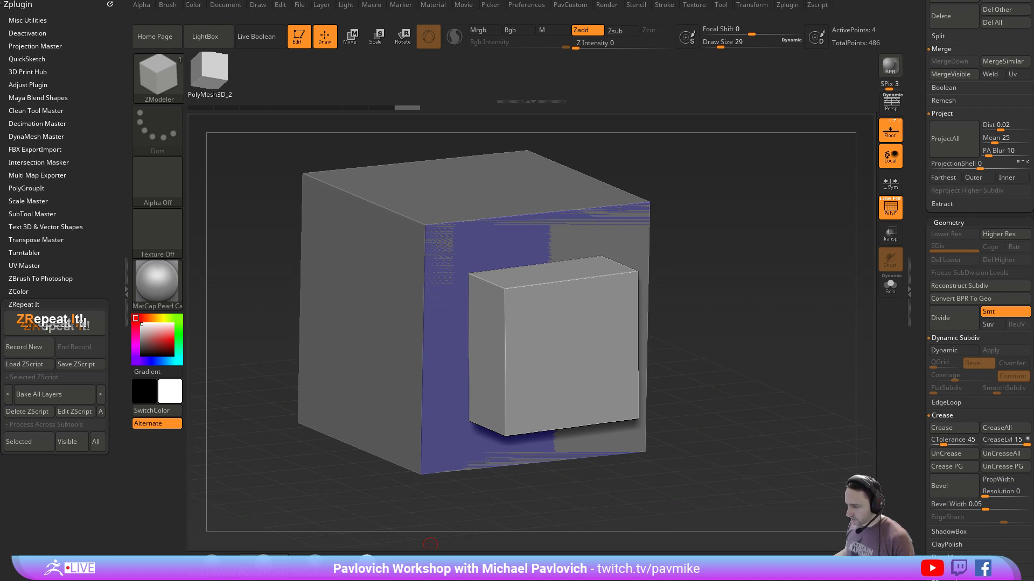
Switch to the browser, look through the YouTube channel's ZBrush playlists, and return to ZBrush
left_click(412, 571)
left_click_drag(383, 104, 409, 30)
scroll(435, 227, "down", 2)
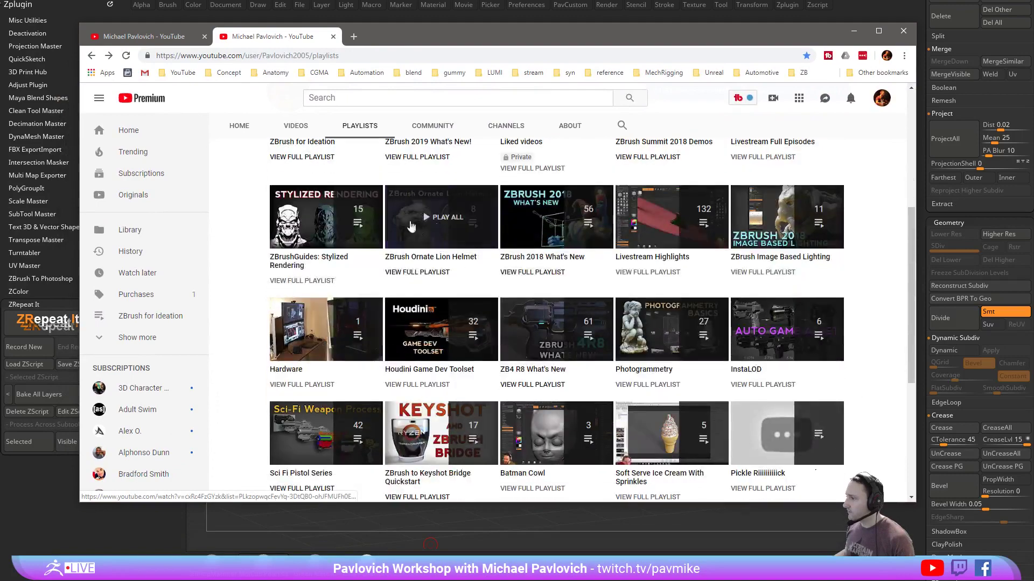
scroll(245, 253, "down", 4)
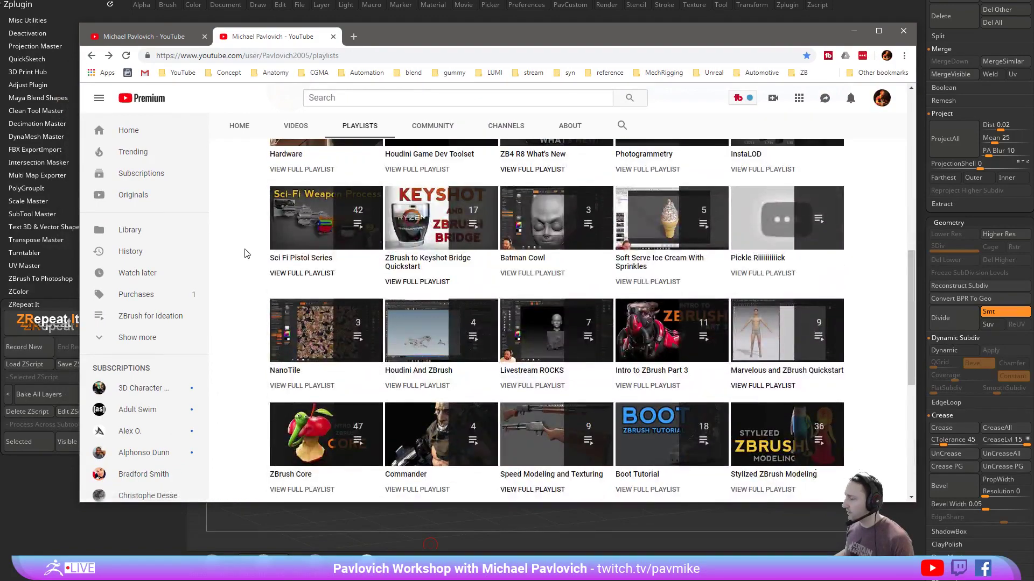
scroll(245, 253, "down", 2)
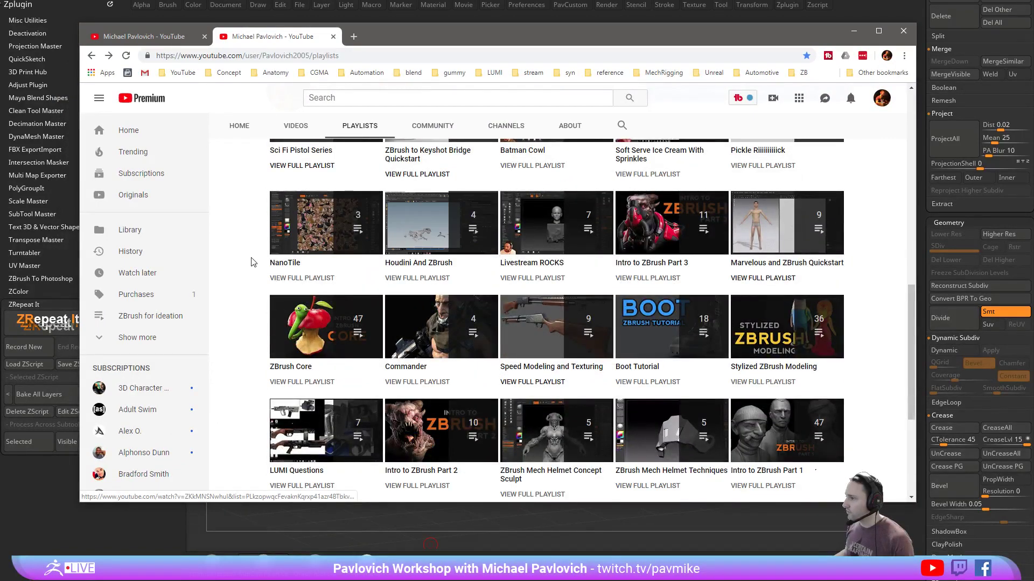
scroll(249, 262, "down", 4)
scroll(248, 263, "up", 5)
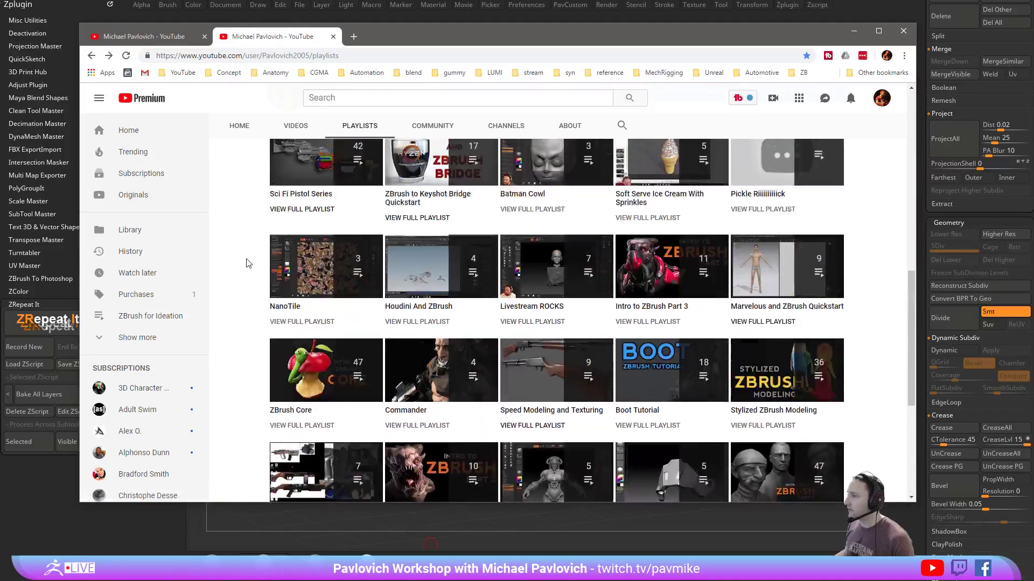
scroll(246, 263, "up", 3)
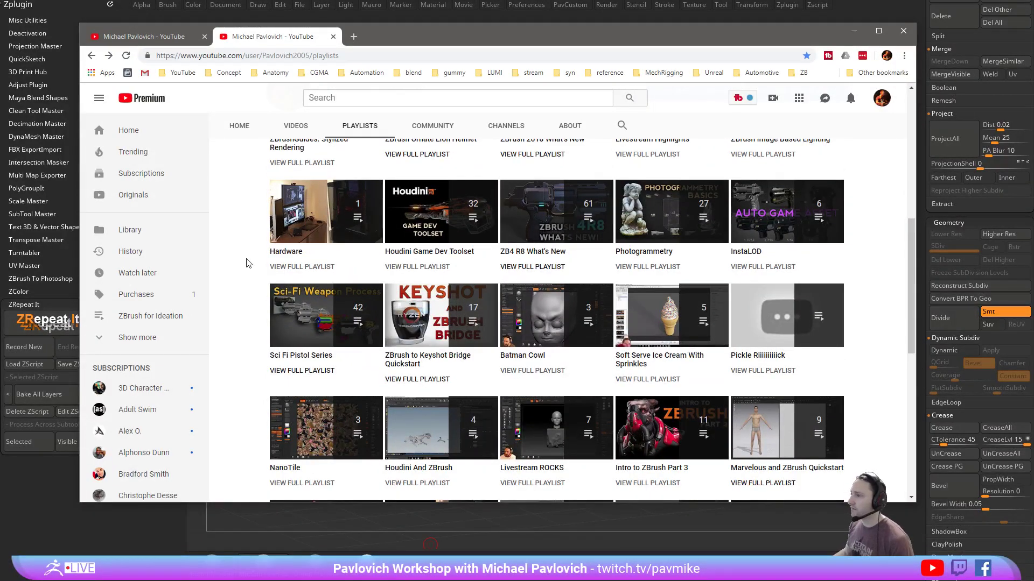
key("alt+Tab")
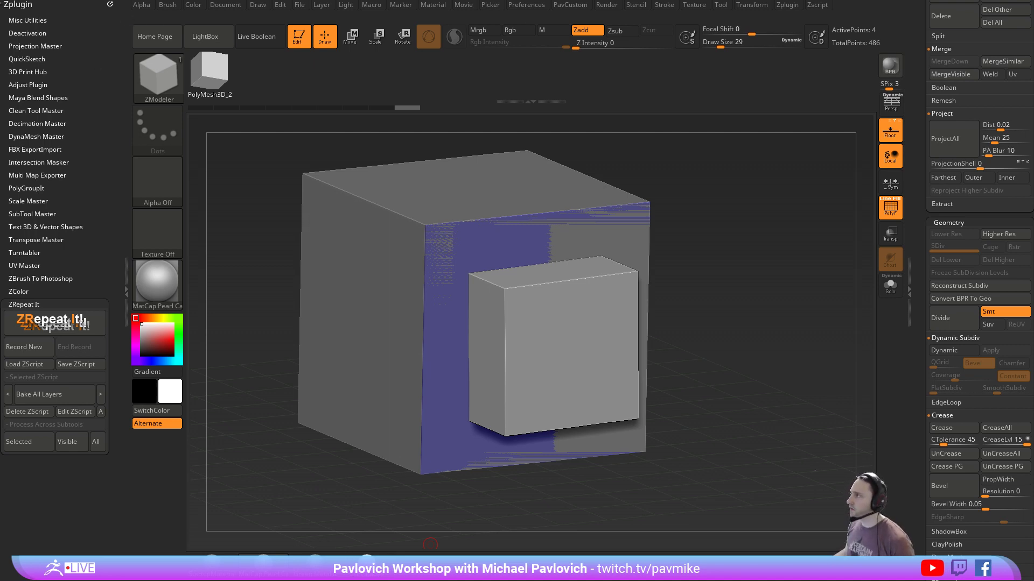
Expand the FBX ExportImport plugin options, switch the active tool to Reptile_Armor1, and turn off the polyframe display
left_click(787, 5)
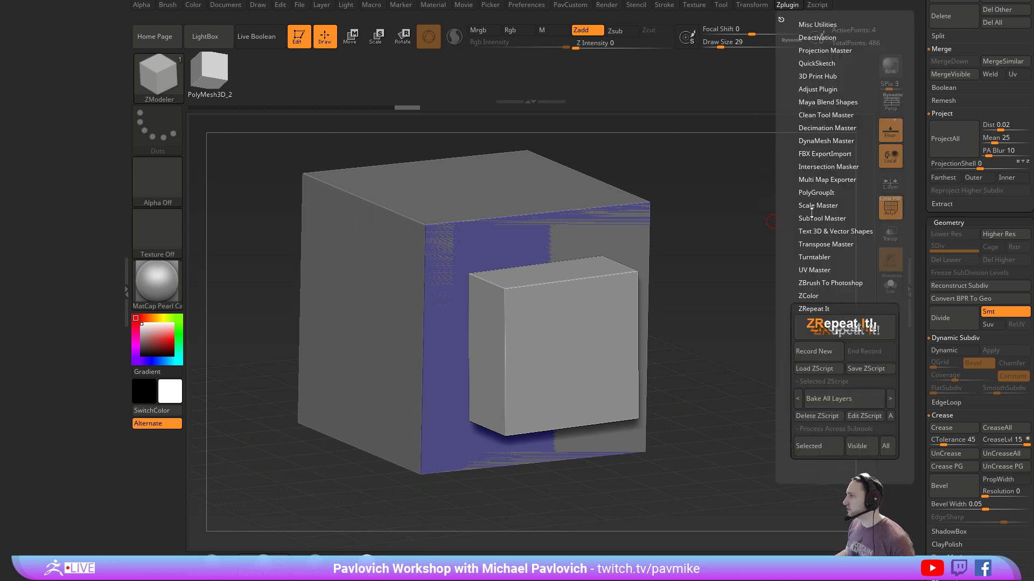
left_click(818, 154)
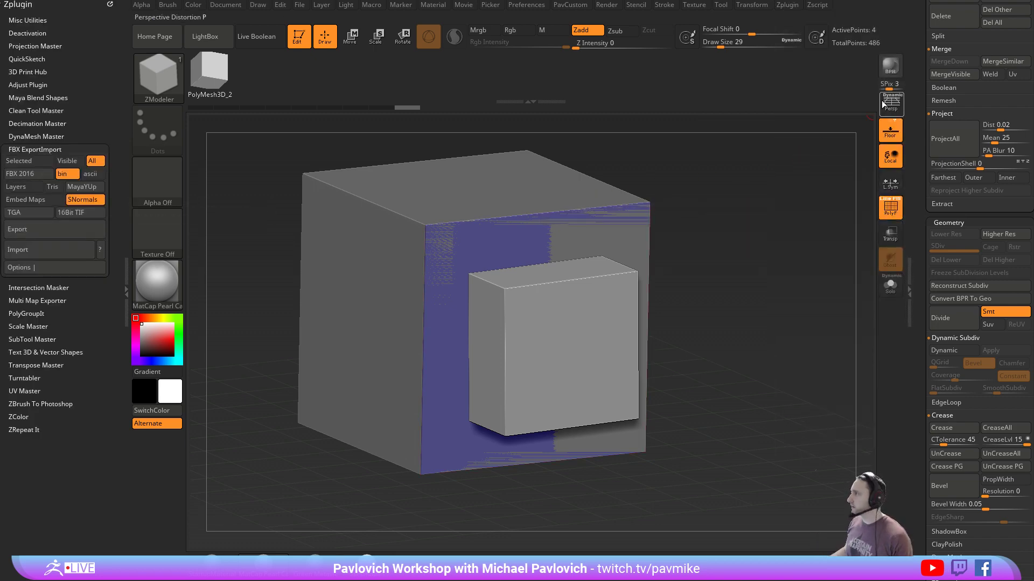
left_click_drag(921, 73, 969, 282)
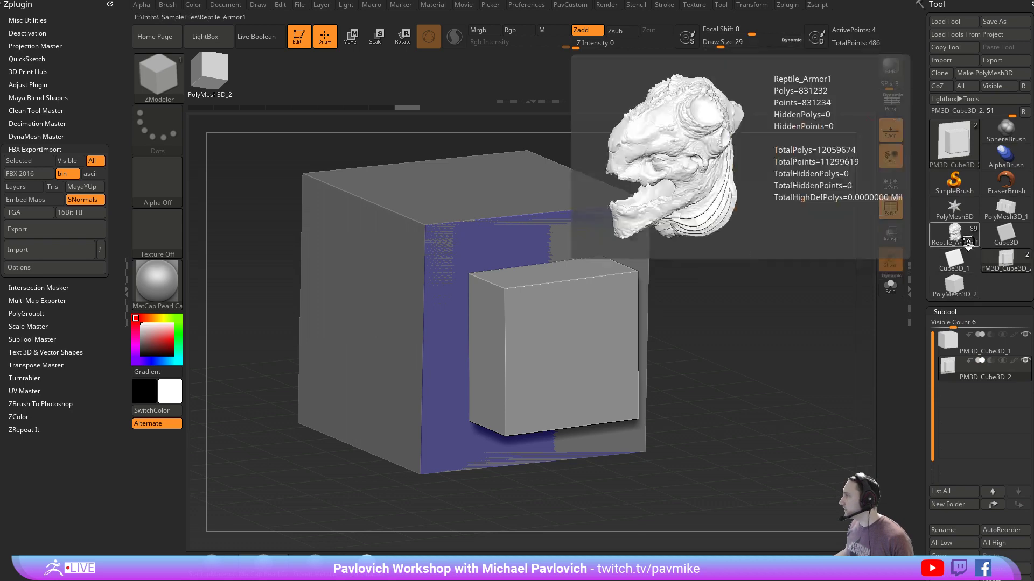
left_click(955, 234)
left_click(888, 209)
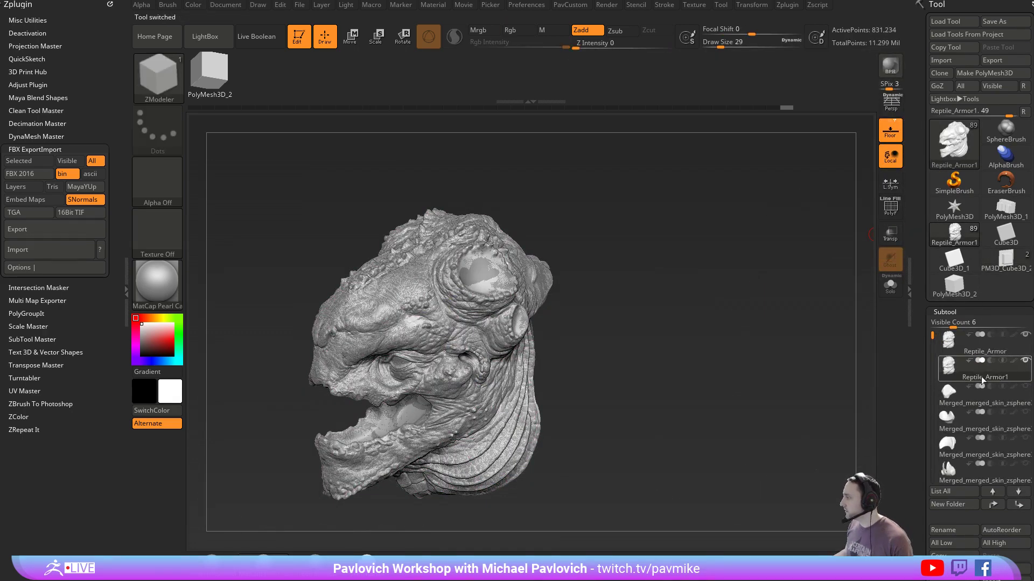
Delete the Reptile_Armor1 subtool, select Reptile_Armor, and make all of the character's subtools visible
scroll(940, 372, "down", 5)
left_click(950, 329)
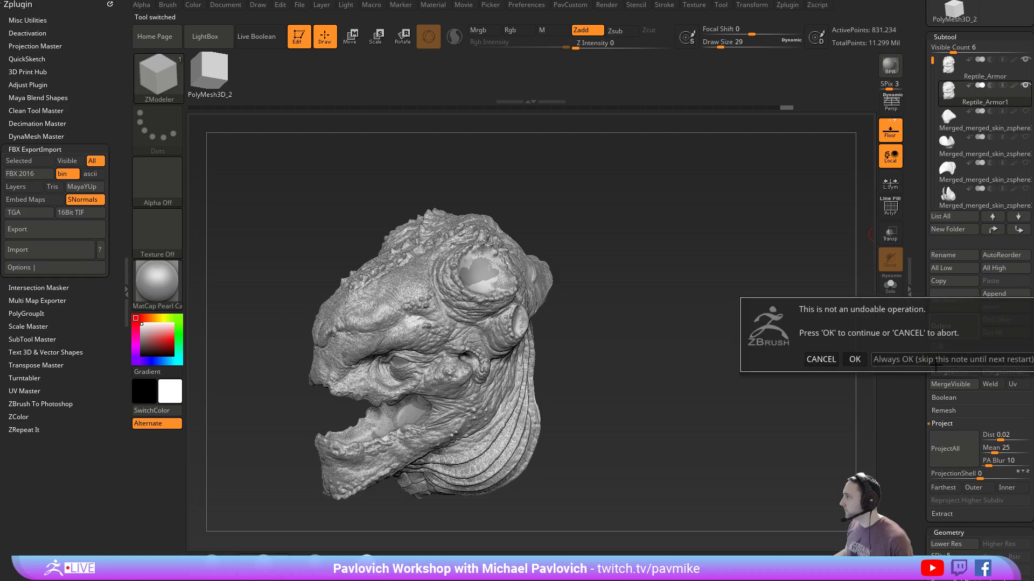
left_click(854, 358)
left_click(1020, 70)
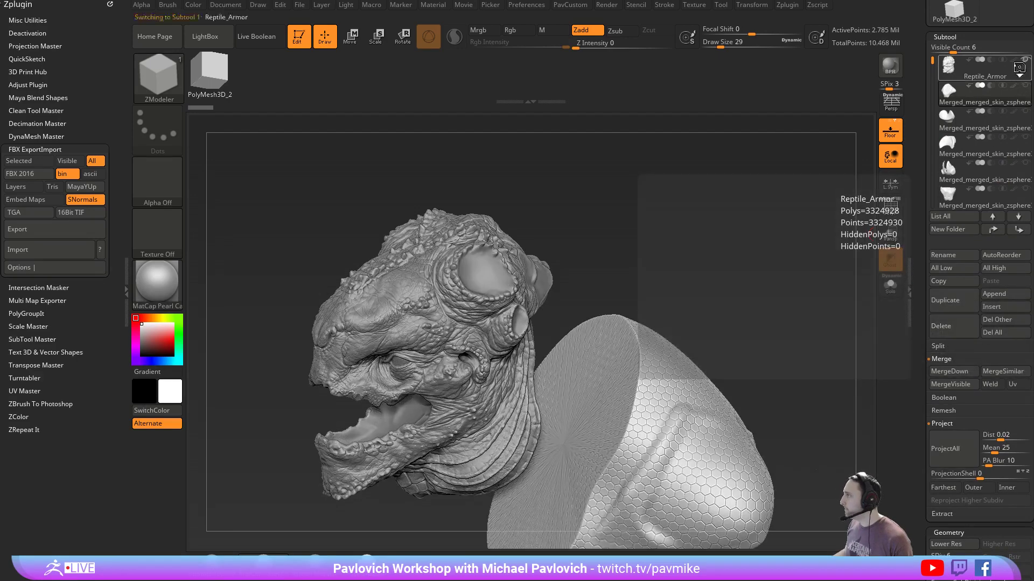
left_click(1026, 60, "shift")
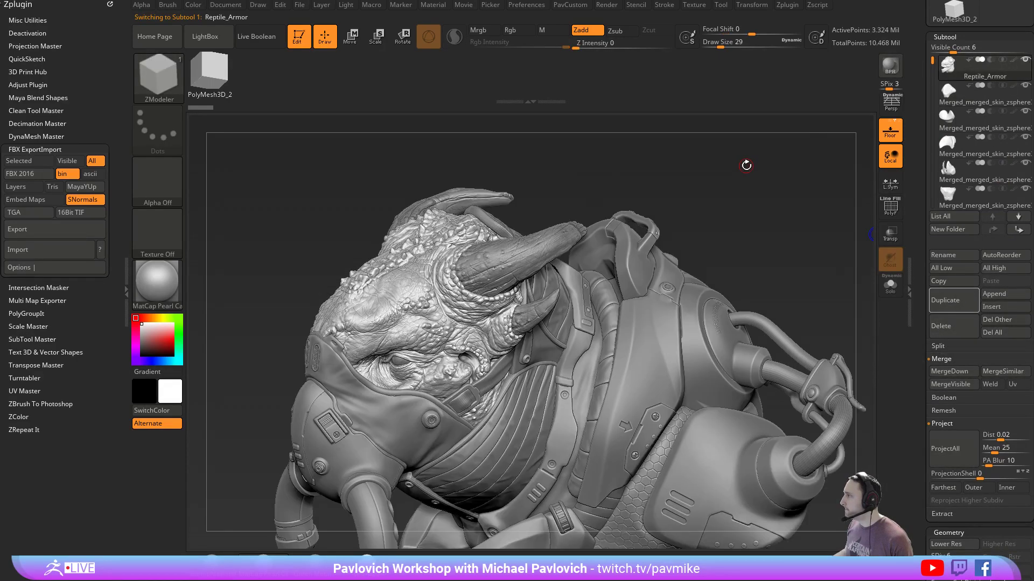
Set the draw size to 27 and move the round cap on the rear armor housing to the top of the subtool list
mouse_move(746, 165)
left_mouse_down()
mouse_move(768, 153)
mouse_move(798, 79)
mouse_move(788, 132)
left_mouse_up()
key("s")
left_click_drag(789, 131, 738, 177)
left_click(717, 209, "alt")
key("s")
left_click_drag(741, 400, 733, 399)
left_click(736, 405, "alt")
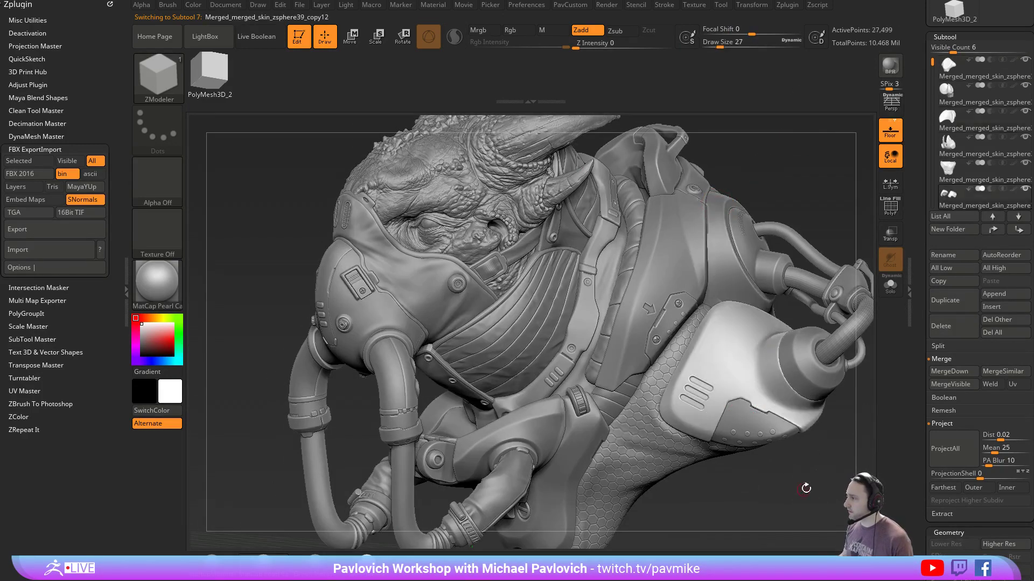
mouse_move(806, 487)
left_mouse_down("alt")
mouse_move(718, 402)
mouse_move(756, 376)
mouse_move(813, 371)
mouse_move(764, 356)
left_mouse_up("alt")
left_click(667, 357, "alt")
left_click(716, 303, "alt")
left_click_drag(824, 302, 802, 377, "alt")
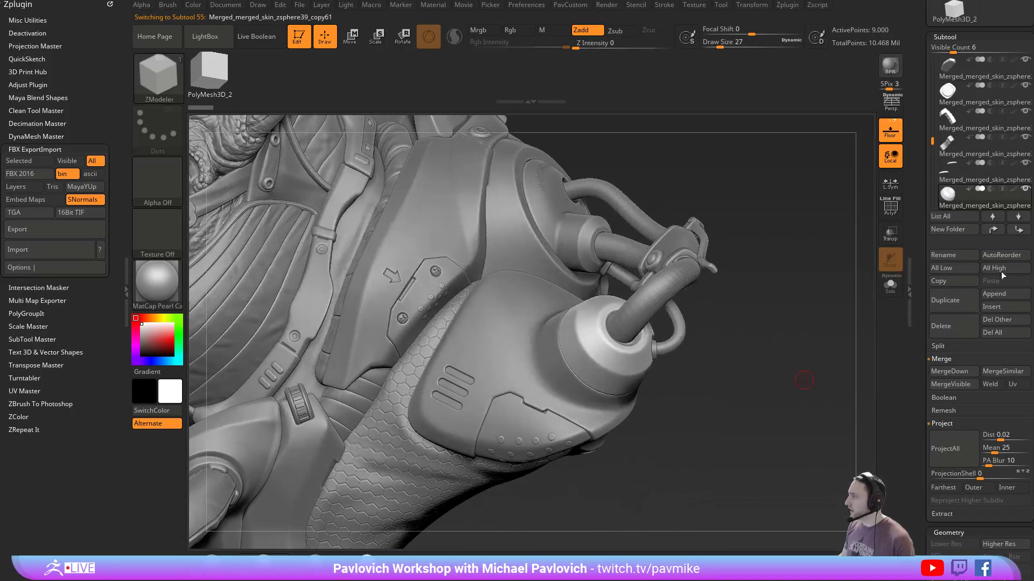
left_click(992, 231, "shift")
Move the rear armor housing and its riveted plate to the top of the subtool list
left_click(594, 403, "alt")
left_click(993, 231, "shift")
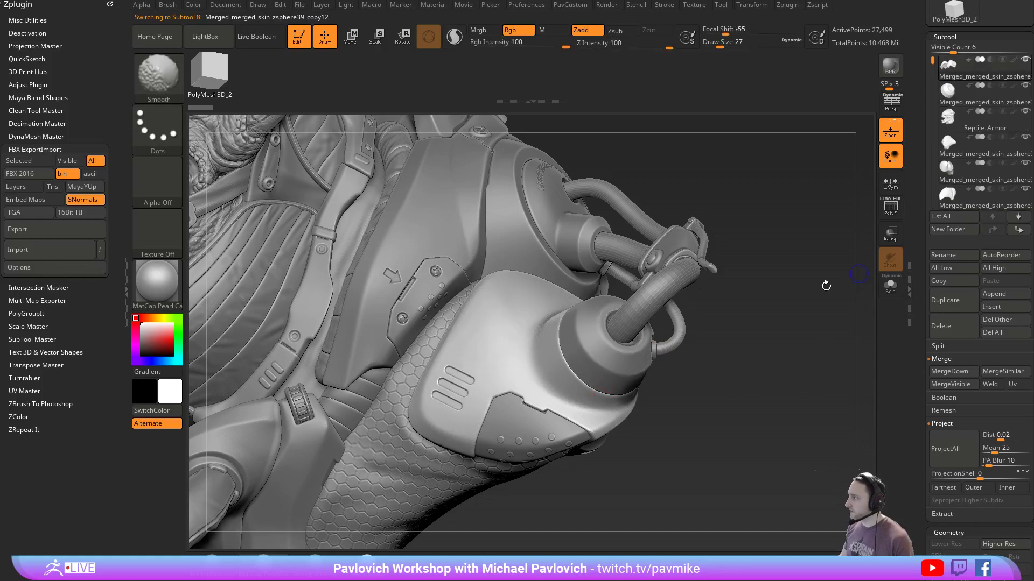
left_click(536, 415, "alt")
left_click(992, 230, "shift")
Hide all subtools except the riveted plate, armor housing and round cap, and set the draw size to 29
left_click(1025, 60, "shift")
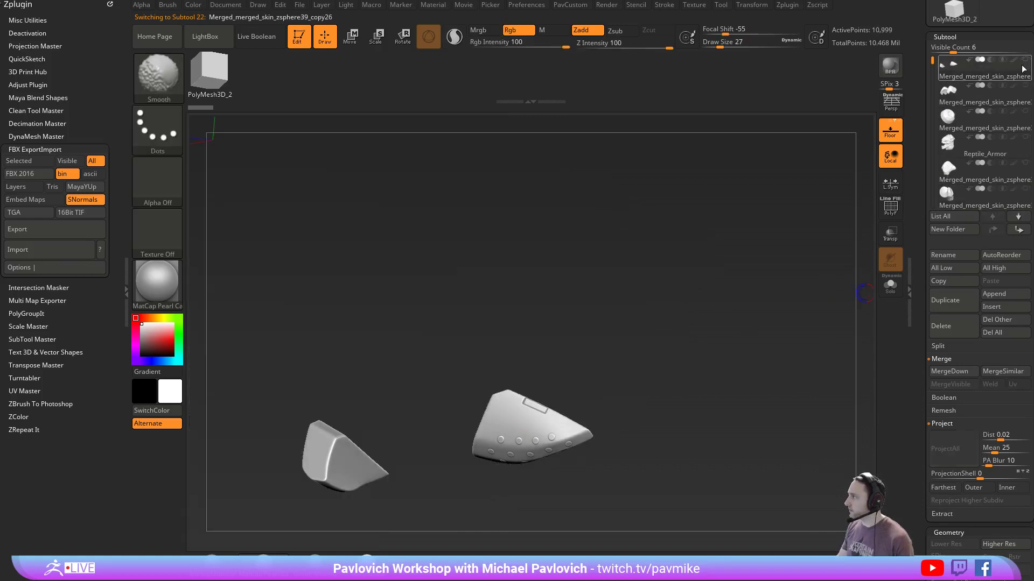
left_click(1025, 86)
left_click(1025, 112)
key("s")
left_click(733, 299)
mouse_move(749, 295)
left_mouse_down()
mouse_move(714, 286)
mouse_move(716, 263)
mouse_move(778, 300)
mouse_move(686, 316)
left_mouse_up()
key("s")
left_click(769, 301)
key("s")
left_click(770, 300)
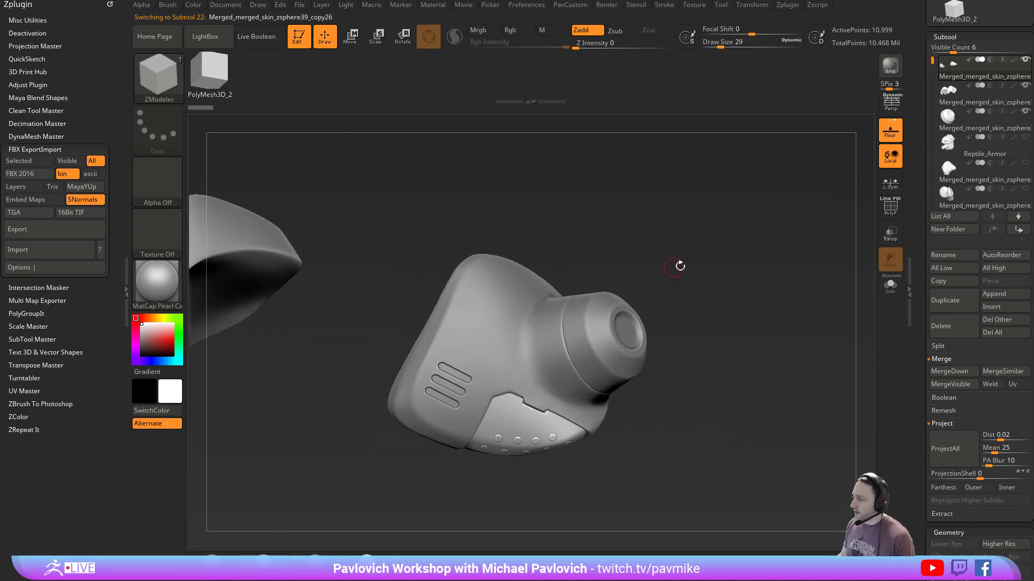
Inspect the three isolated armor parts from several angles and reduce the ZModeler draw size to 20
left_click_drag(680, 266, 724, 277)
left_click_drag(724, 277, 548, 402, "alt")
key("w")
key("ctrl+z")
key("q")
mouse_move(752, 265)
left_mouse_down()
mouse_move(767, 294)
mouse_move(812, 259)
mouse_move(735, 285)
mouse_move(775, 327)
left_mouse_up()
key("s")
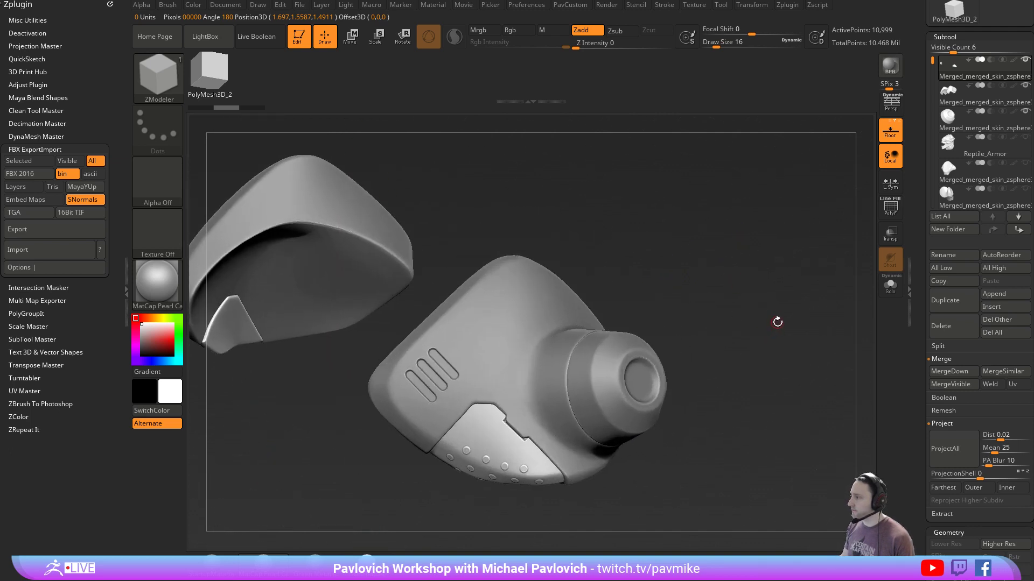
key("s")
left_click(780, 325)
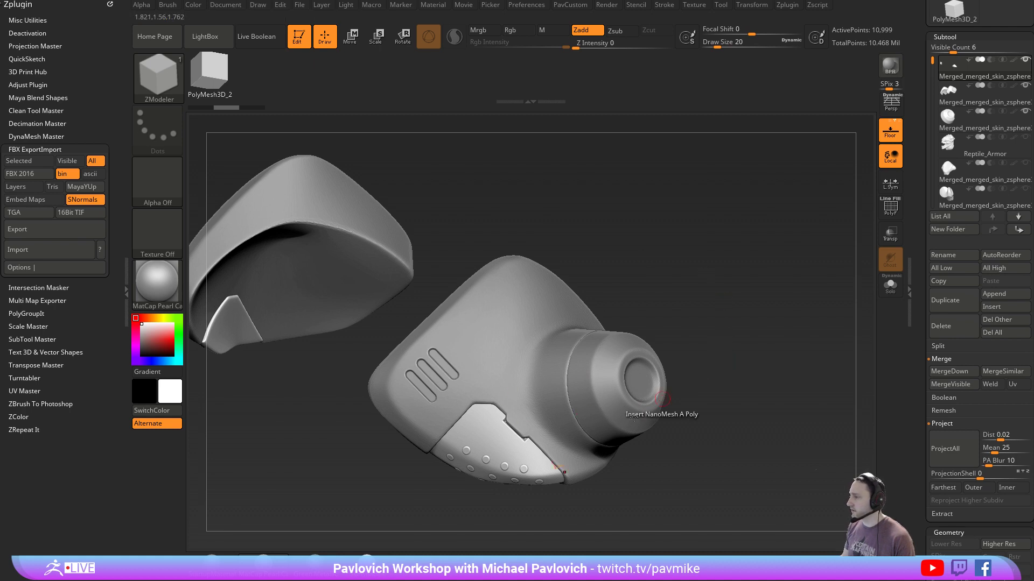
left_click_drag(750, 339, 758, 336)
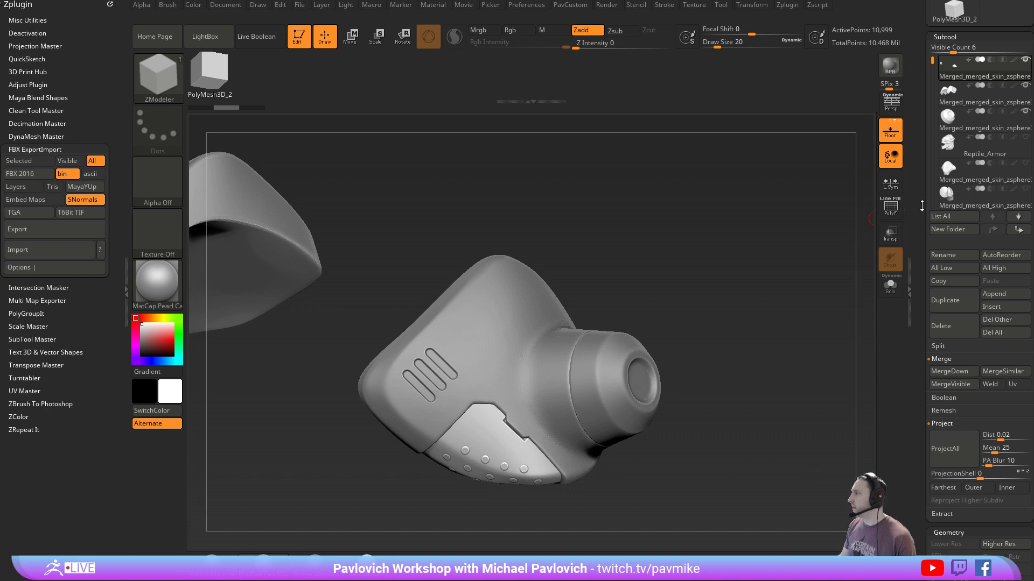
left_click_drag(922, 205, 924, 252)
left_click_drag(718, 305, 526, 298)
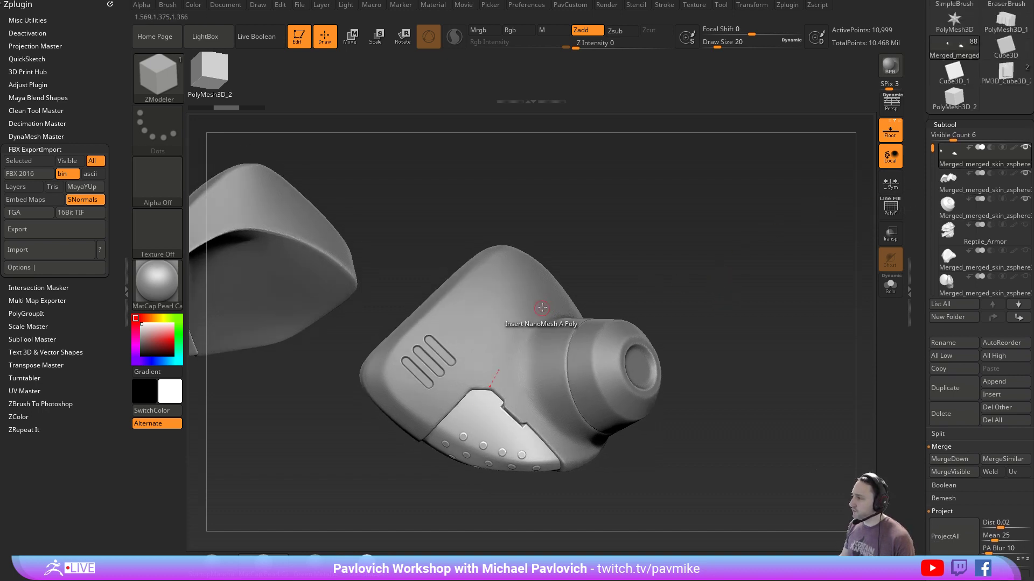
Switch to the Standard brush and select the armor housing, the round cap and the riveted plate in turn
key("b")
key("s")
key("t")
left_click(508, 280, "alt")
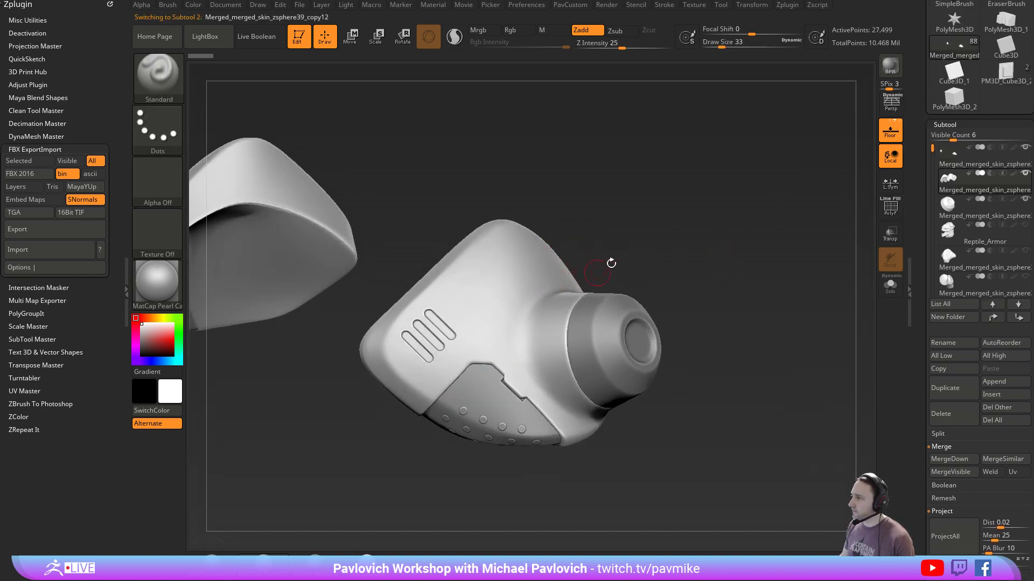
mouse_move(638, 249)
left_mouse_down("alt")
mouse_move(622, 270)
mouse_move(633, 275)
left_mouse_up("alt")
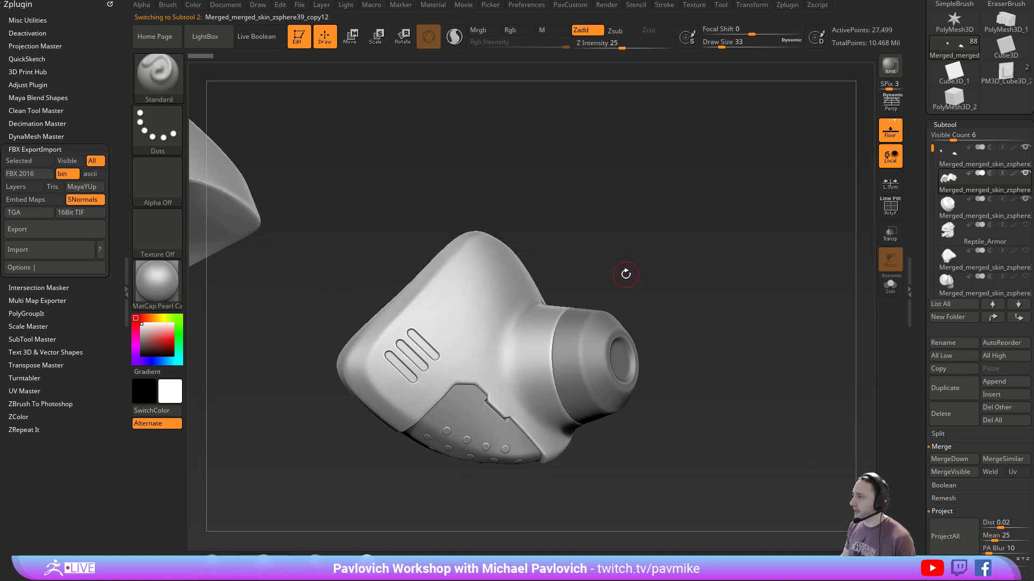
left_click(590, 331, "alt")
left_click_drag(718, 348, 683, 323)
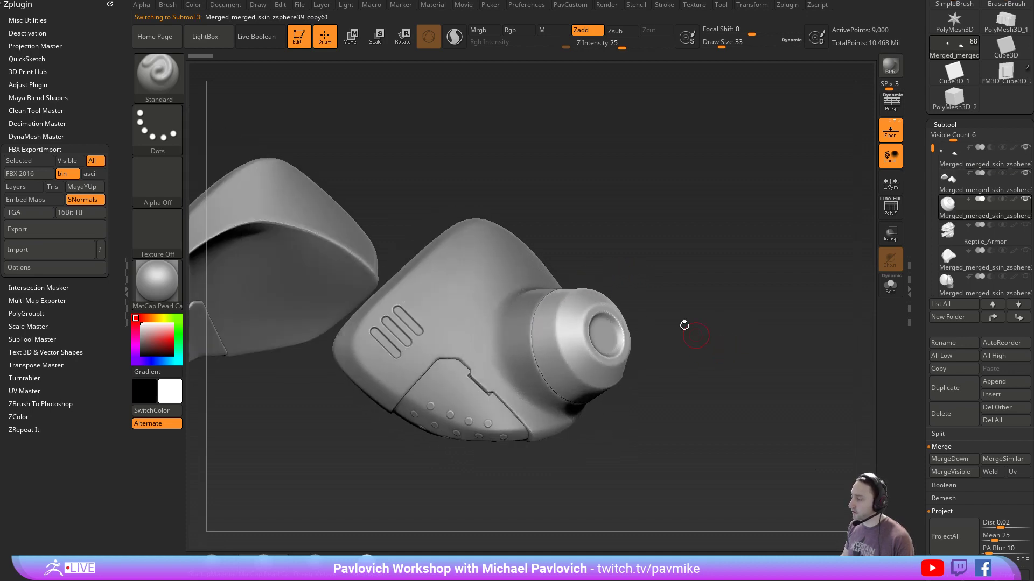
left_click(514, 394, "alt")
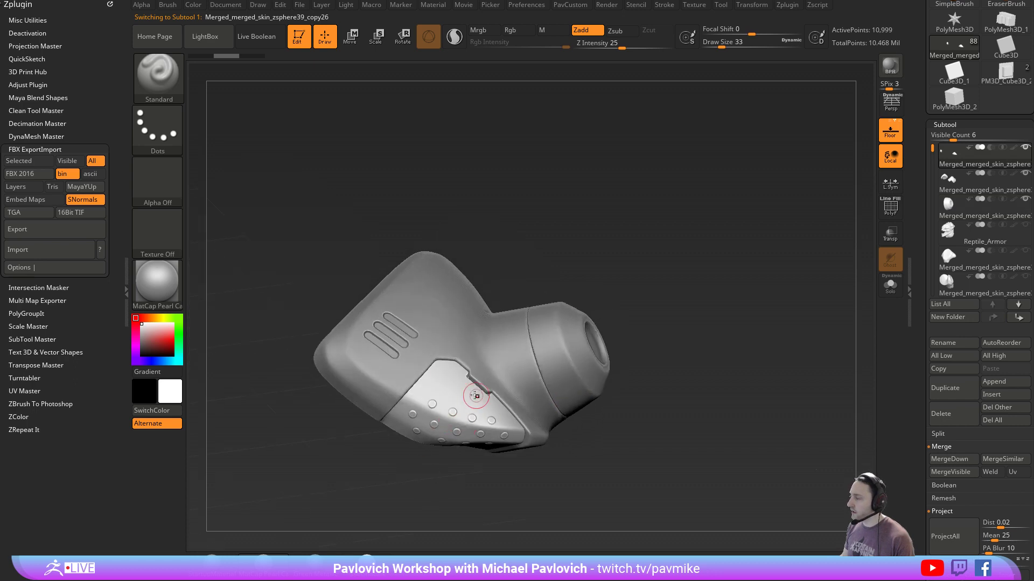
left_click_drag(678, 343, 646, 362)
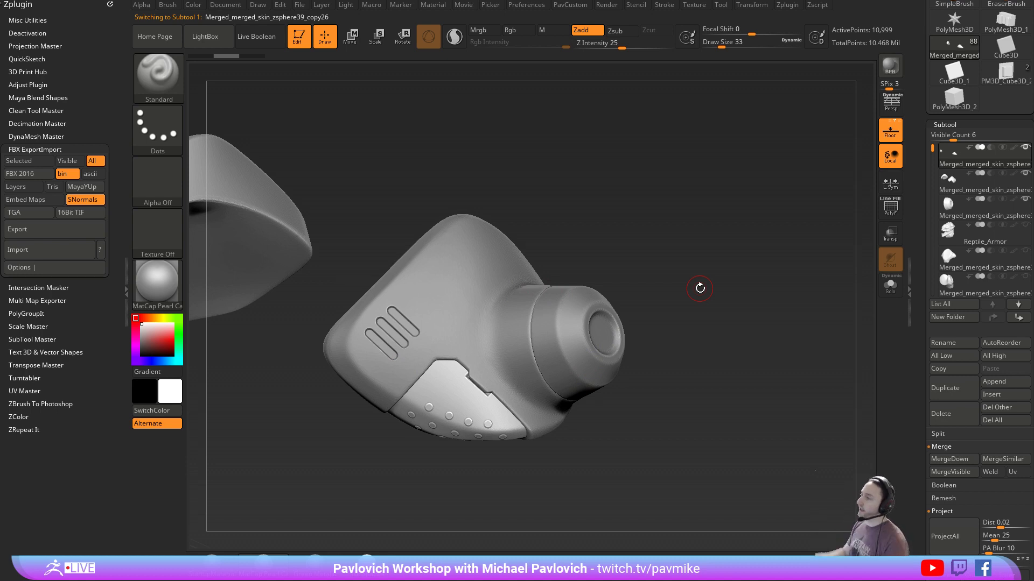
Reduce the Standard brush's draw size to 20 and inspect the seam between the riveted plate and the housing
key("s")
left_click(648, 230)
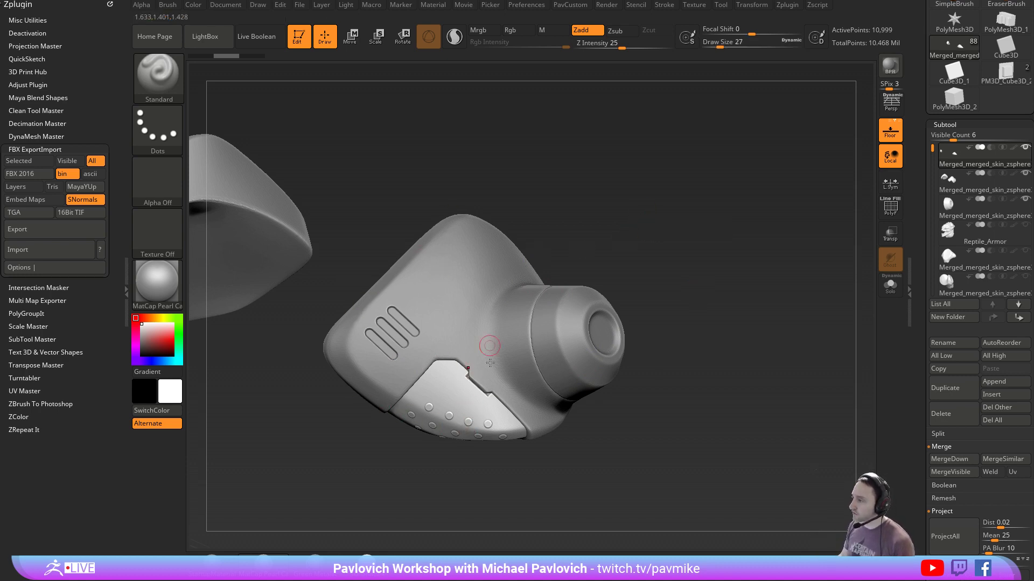
left_click_drag(737, 329, 584, 266)
left_click_drag(473, 388, 608, 423)
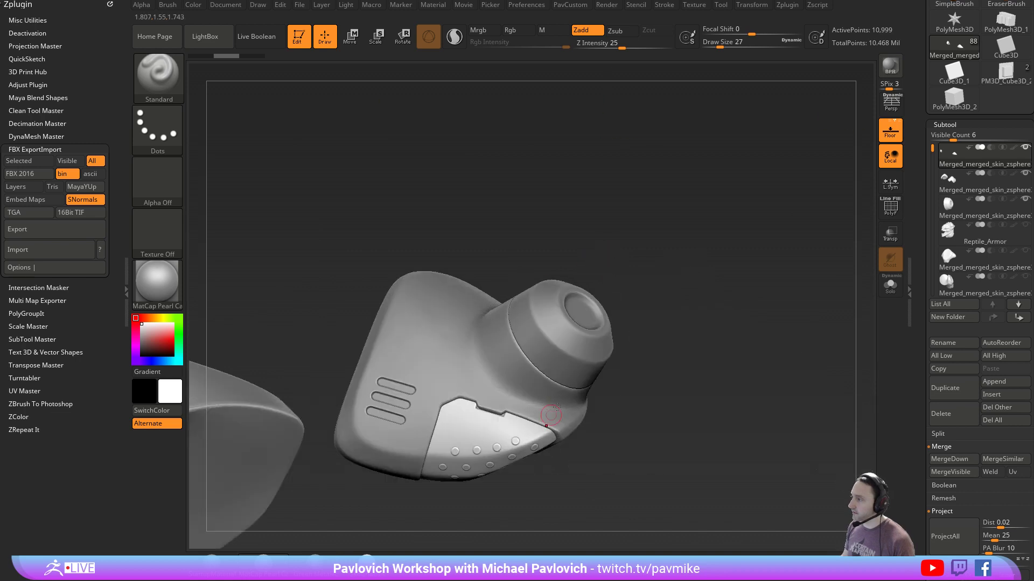
key("s")
left_click(558, 411)
mouse_move(668, 375)
left_mouse_down()
mouse_move(743, 350)
mouse_move(746, 335)
mouse_move(673, 290)
left_mouse_up()
left_click_drag(916, 320, 916, 321)
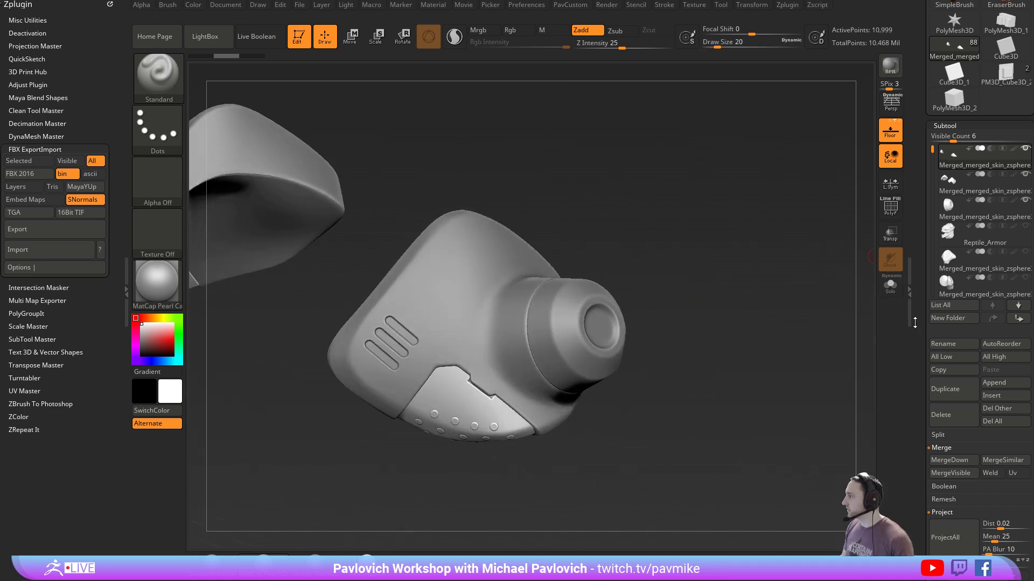
Merge the visible armor parts into a new tool and append it as a subtool below the round cap
left_click(950, 474)
left_click(968, 211)
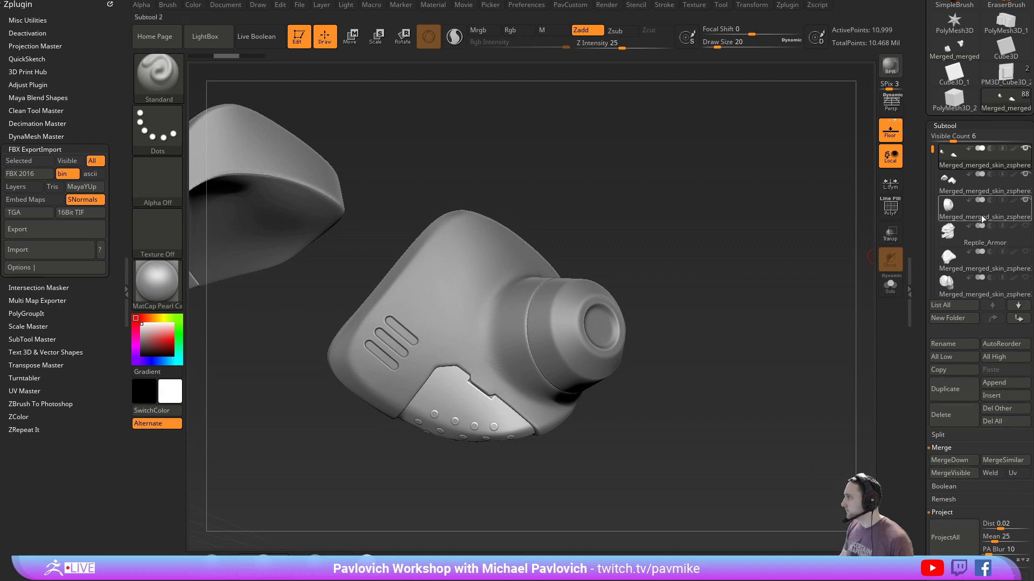
left_click(993, 383)
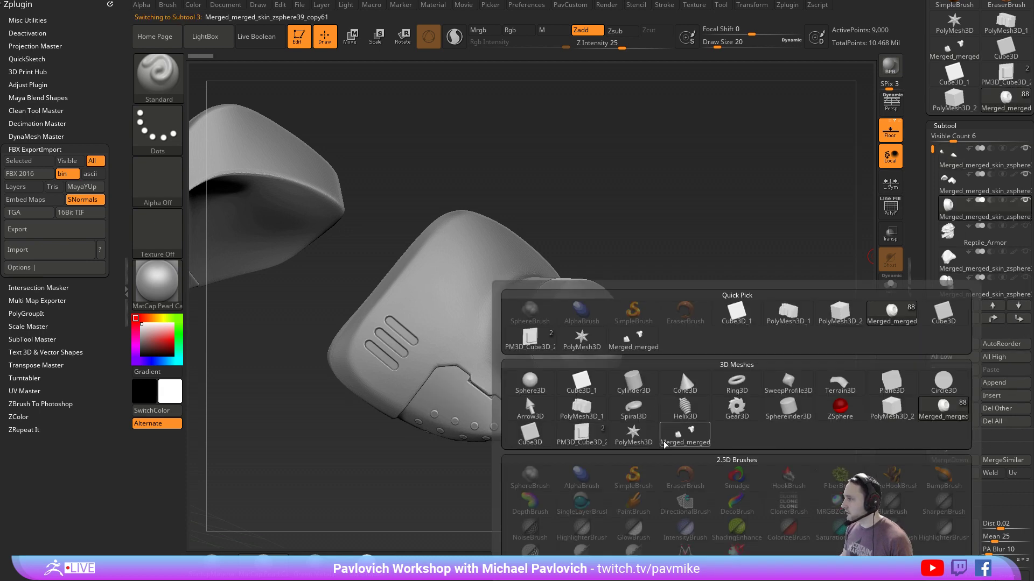
left_click(681, 434)
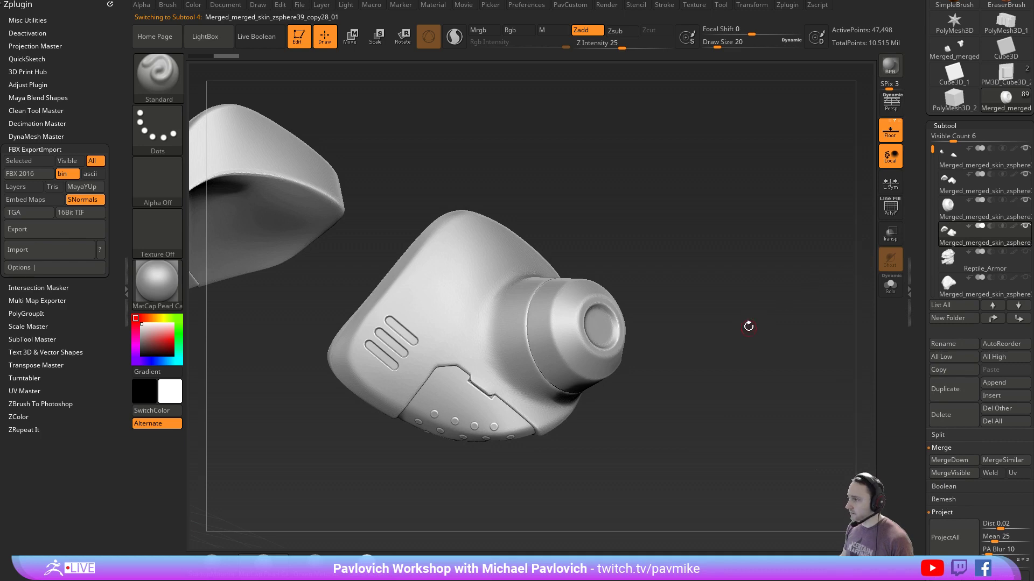
DynaMesh the merged armor copy at resolution 128 and isolate it with Solo
key("4")
key("4")
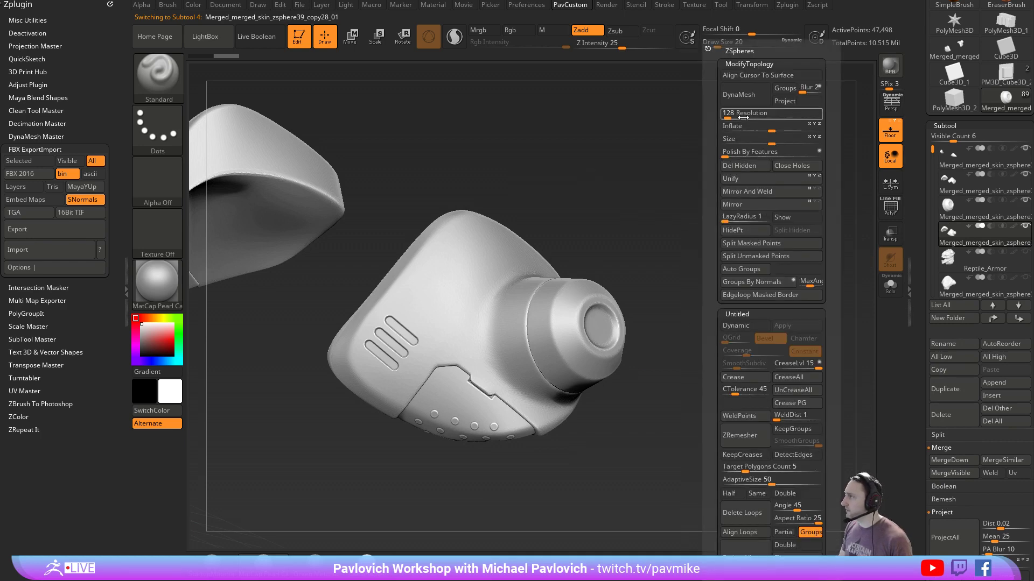
left_click(751, 102)
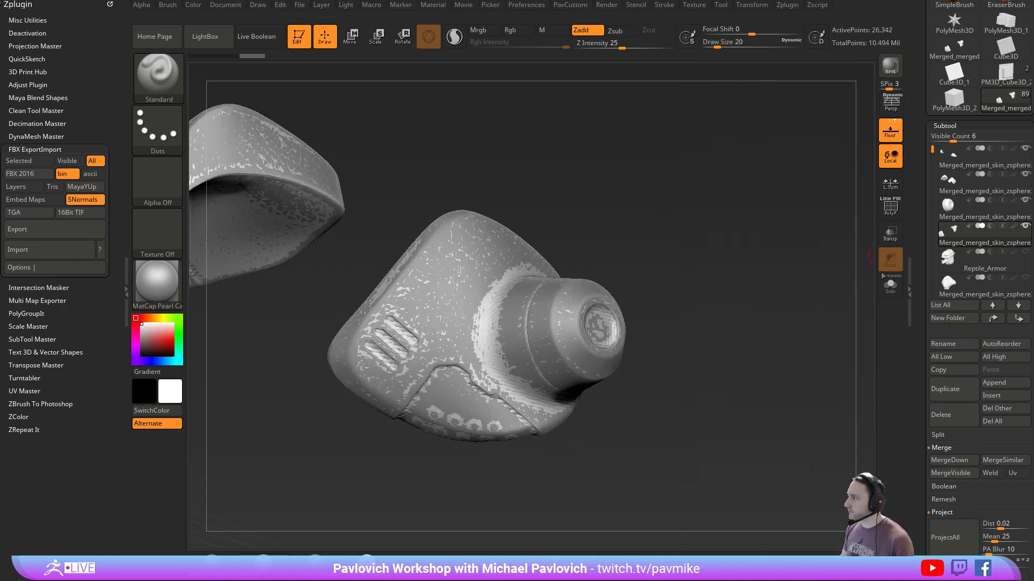
left_click(889, 286)
left_click_drag(817, 328, 807, 323)
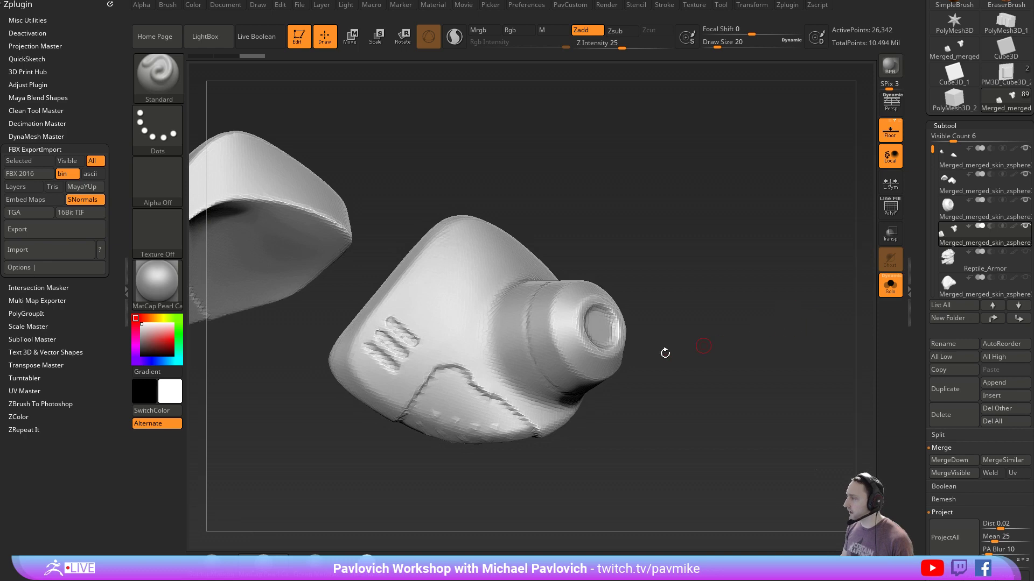
key("4")
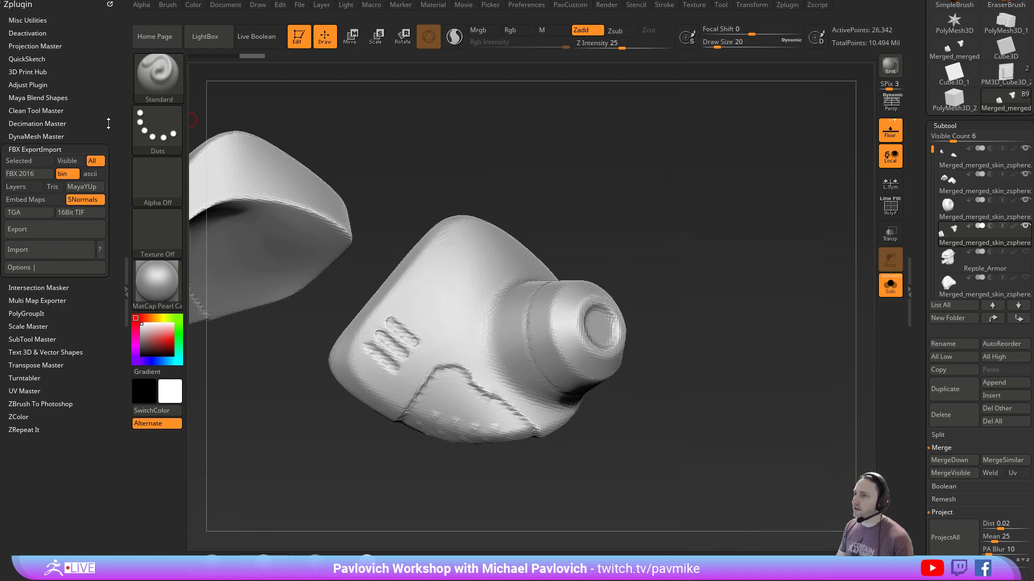
Pre-process the DynaMeshed armor copy in Decimation Master and decimate it to 2k polys
left_click(38, 148, "shift")
left_click(39, 124, "shift")
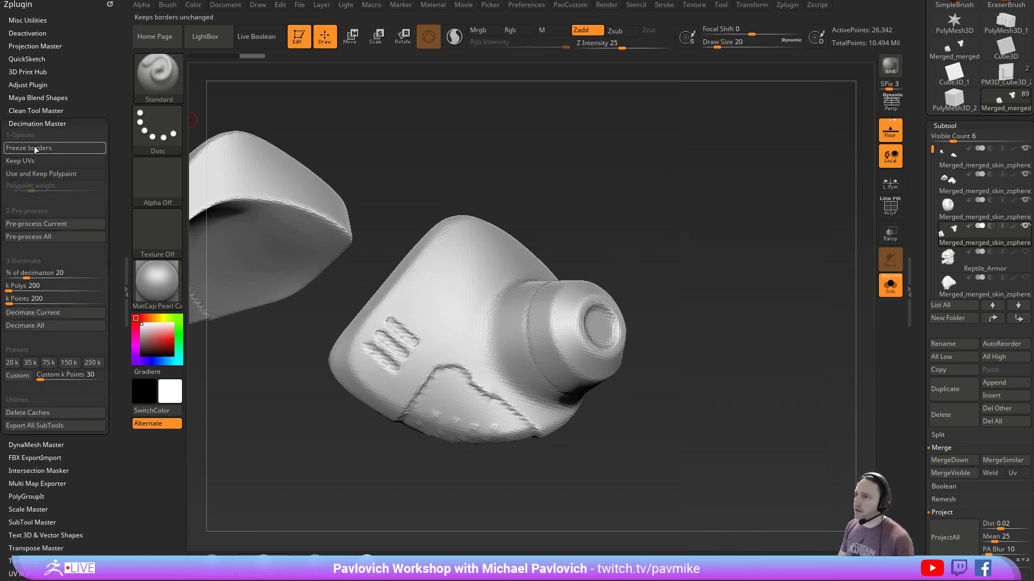
left_click(41, 223)
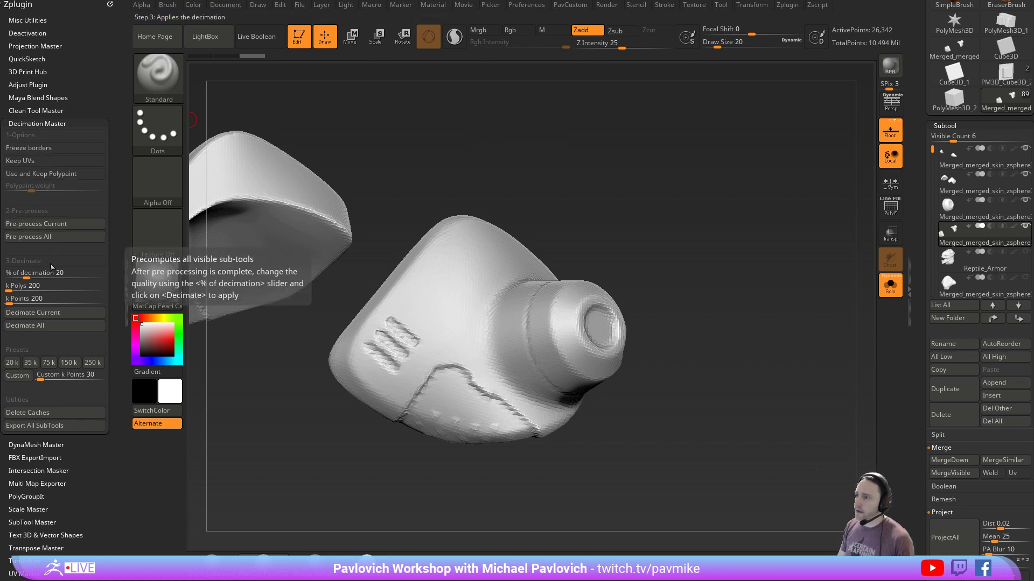
left_click(32, 286)
type("2")
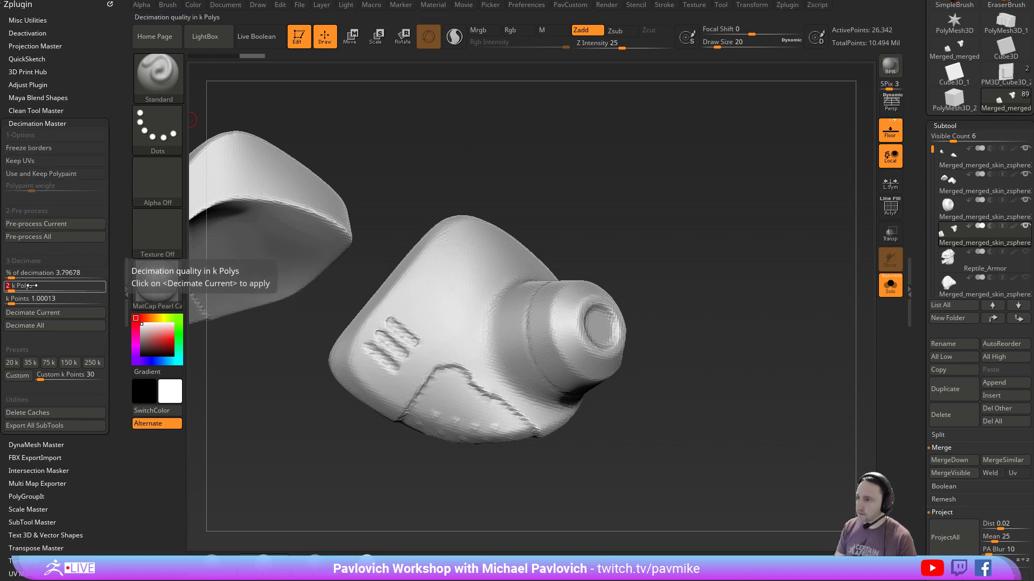
left_click(37, 315)
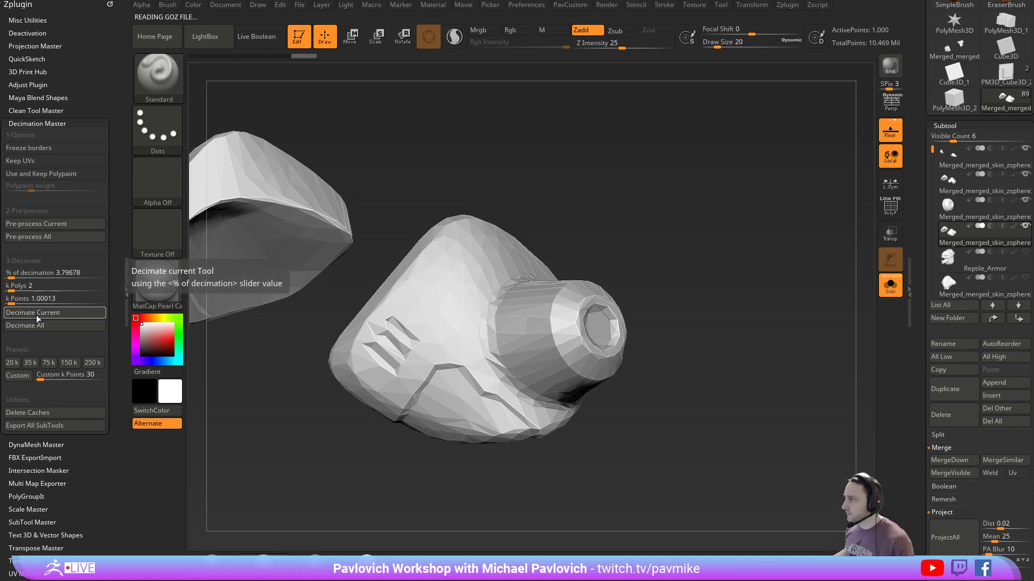
Decimate the armor copy further to 1k polys and inspect its faceted surface
left_click(32, 285)
type("1")
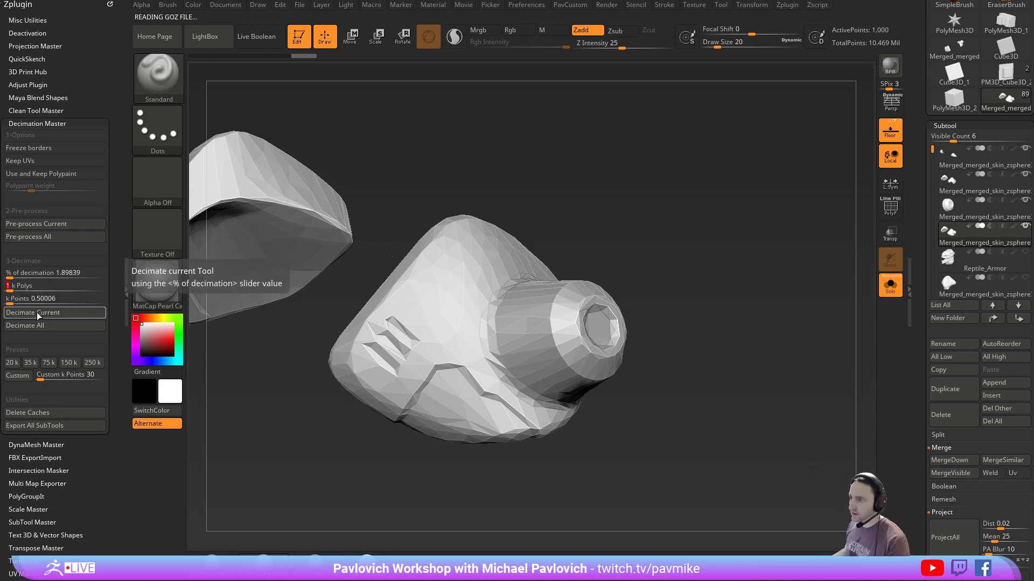
left_click(36, 316)
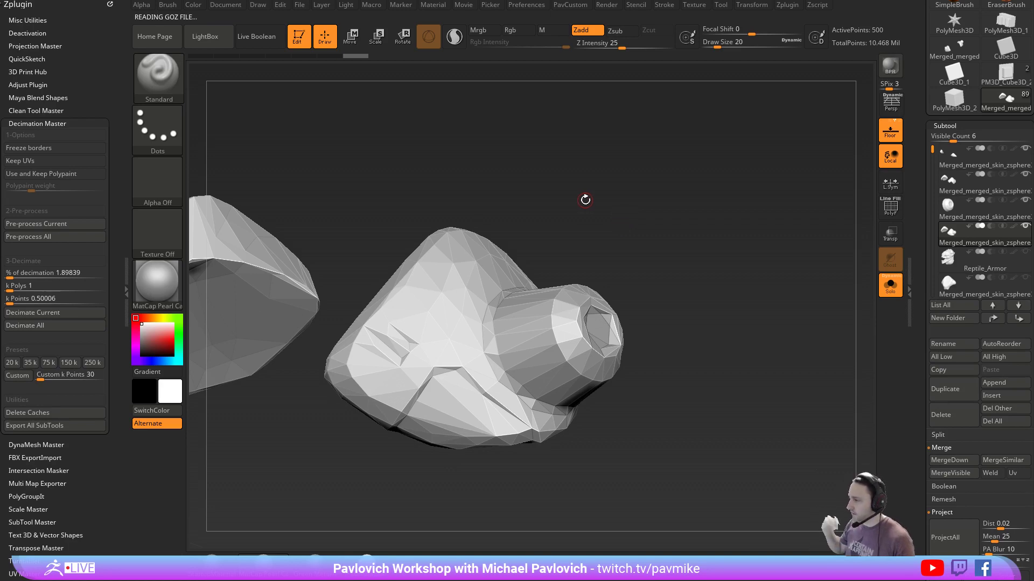
mouse_move(664, 222)
left_mouse_down()
mouse_move(747, 173)
mouse_move(754, 257)
mouse_move(673, 285)
mouse_move(734, 292)
left_mouse_up()
key("bracketleft")
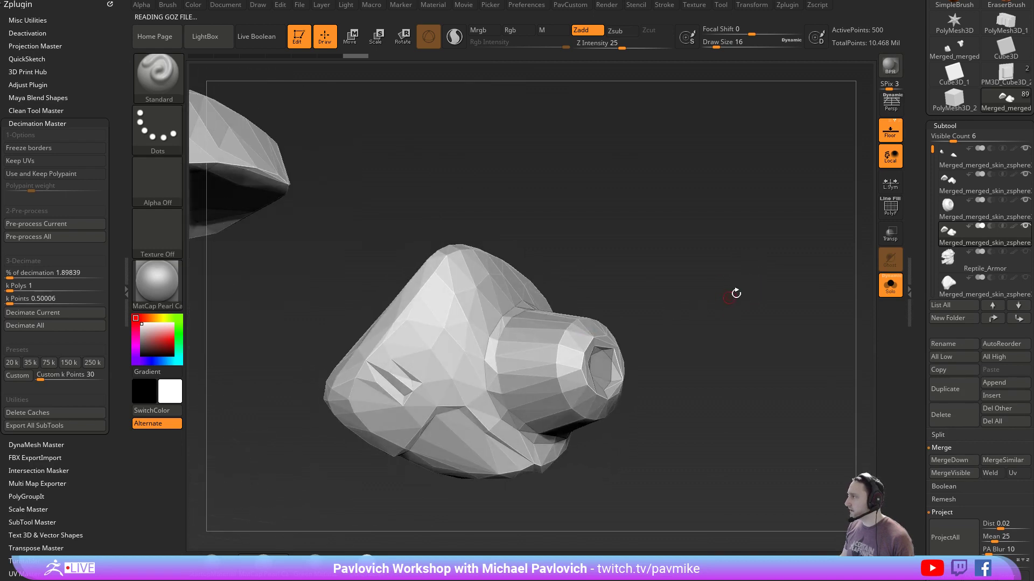
Inspect both halves of the decimated armor copy and set the Standard brush's draw size to 41
mouse_move(972, 245)
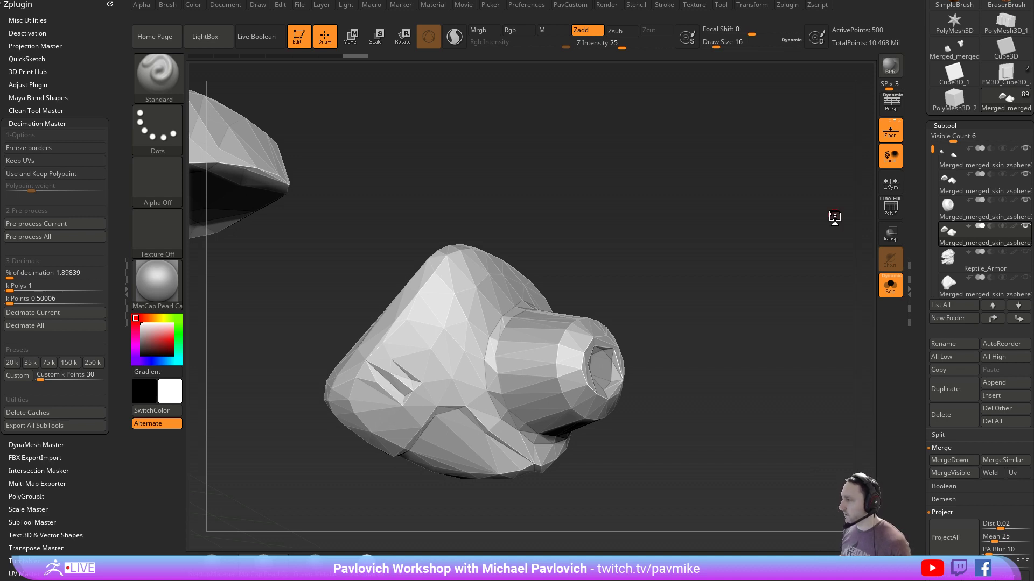
key("s")
left_click_drag(687, 280, 699, 277)
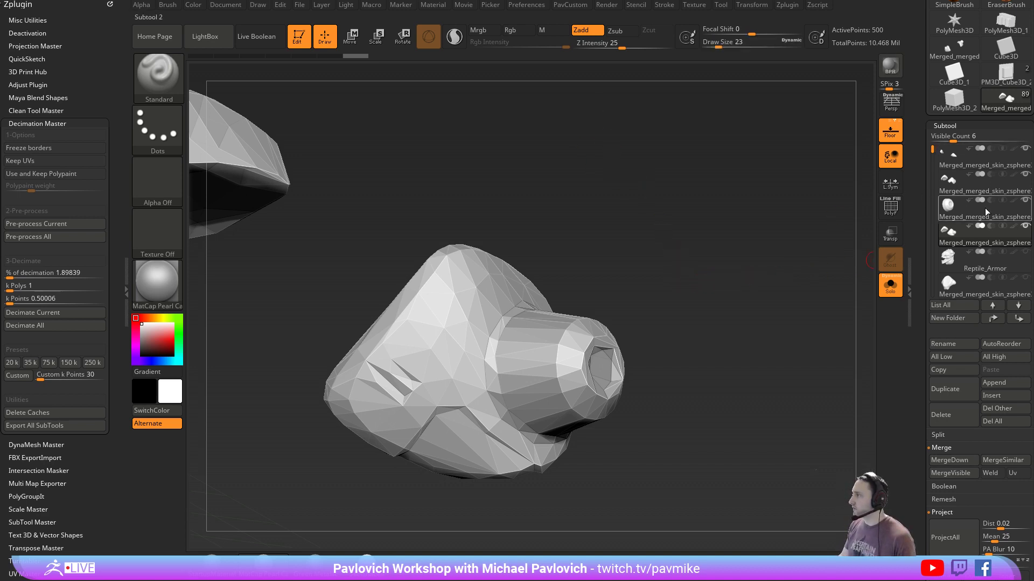
key("s")
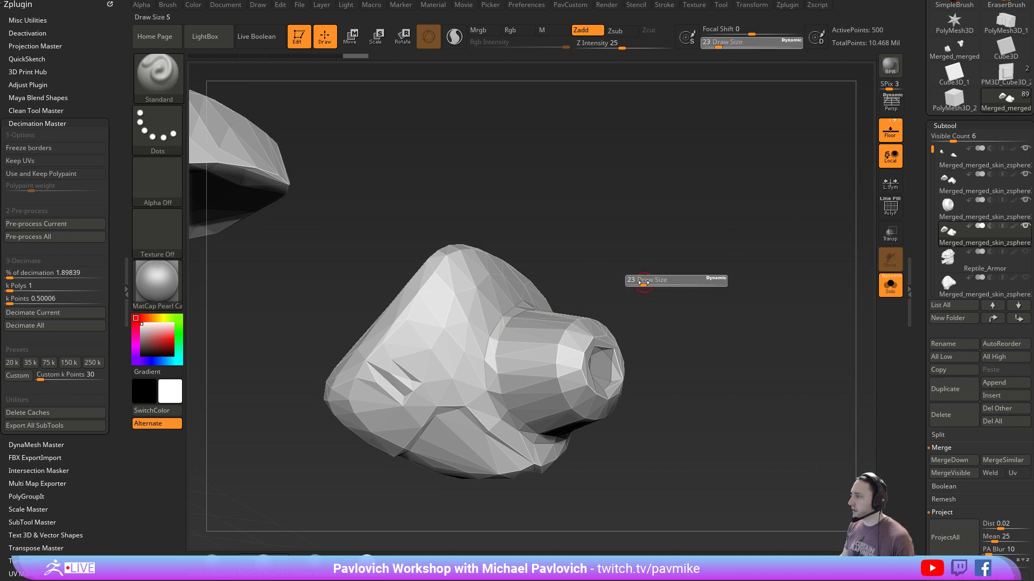
left_click_drag(624, 286, 596, 284)
right_click_drag(575, 335, 625, 303, "ctrl")
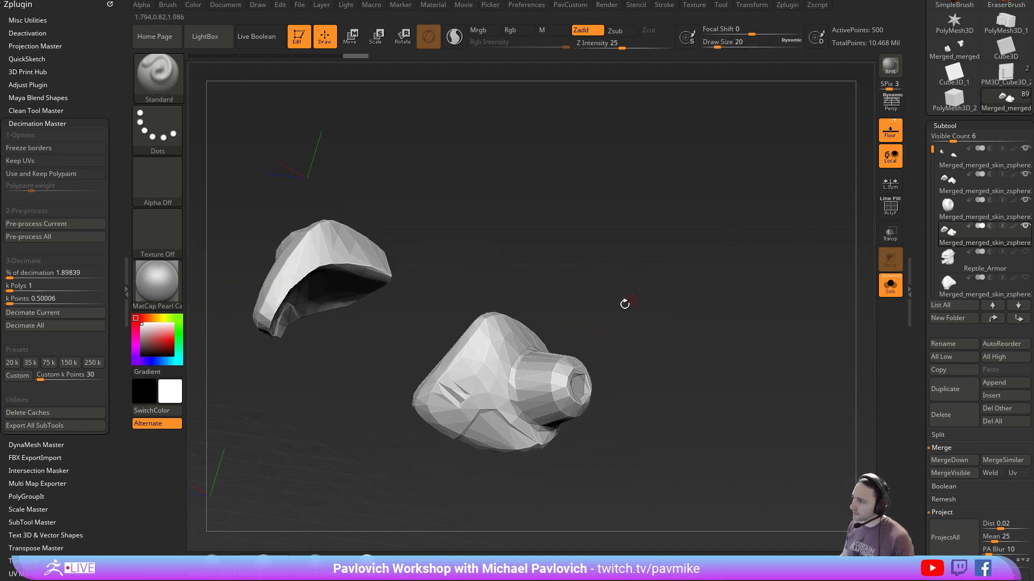
mouse_move(480, 355)
right_mouse_down()
mouse_move(676, 306)
mouse_move(628, 353)
mouse_move(648, 339)
right_mouse_up()
key("s")
left_click_drag(648, 340, 654, 342)
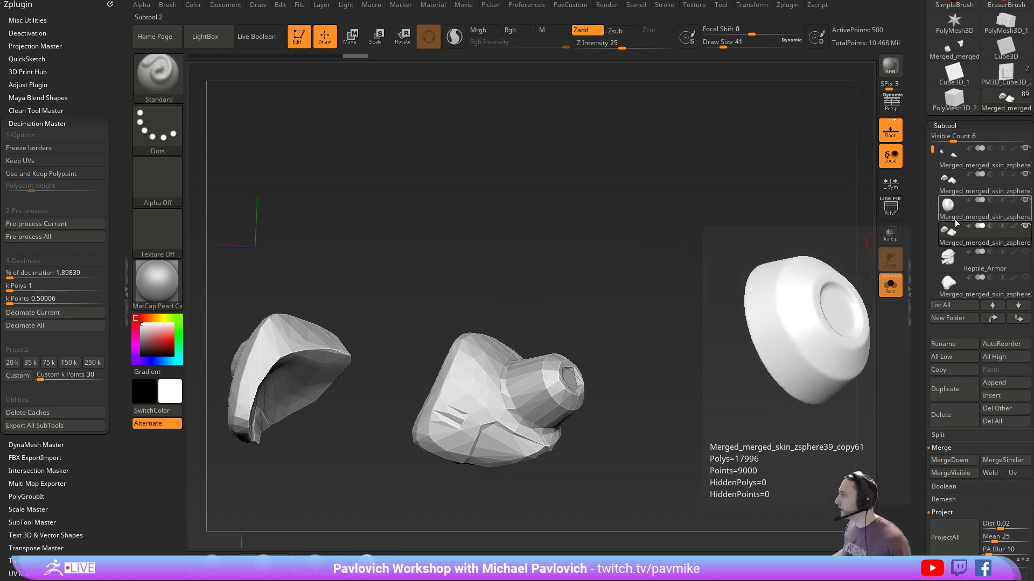
Delete the decimated armor subtool and turn off Solo to show the original armor parts
left_click(951, 413)
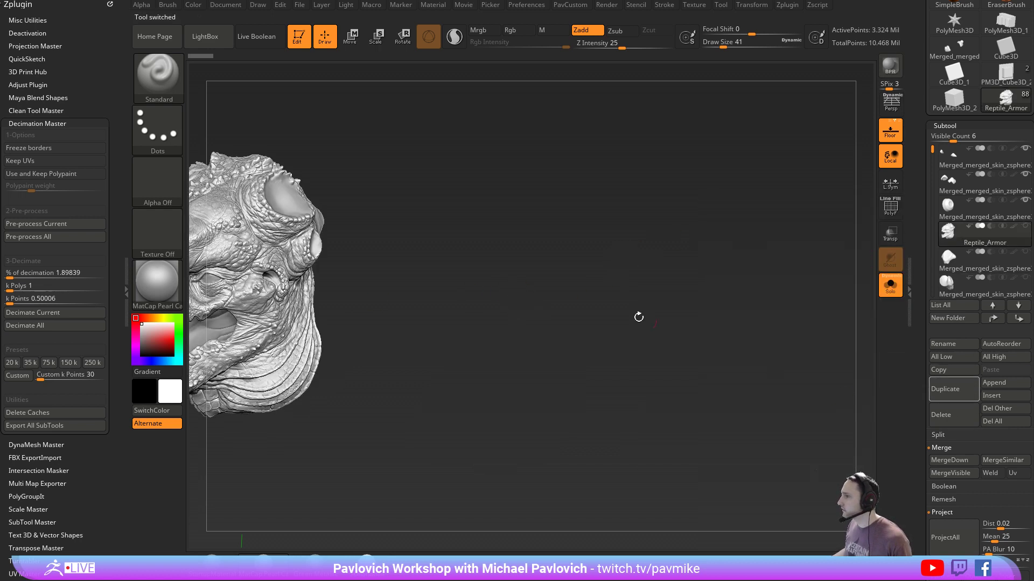
left_click(961, 215)
left_click_drag(703, 256, 636, 175)
left_click(888, 291)
left_click_drag(773, 263, 782, 350)
Merge the riveted plate down with the armor housing and round cap into one subtool, and check it with PolyFrame
left_click(985, 165)
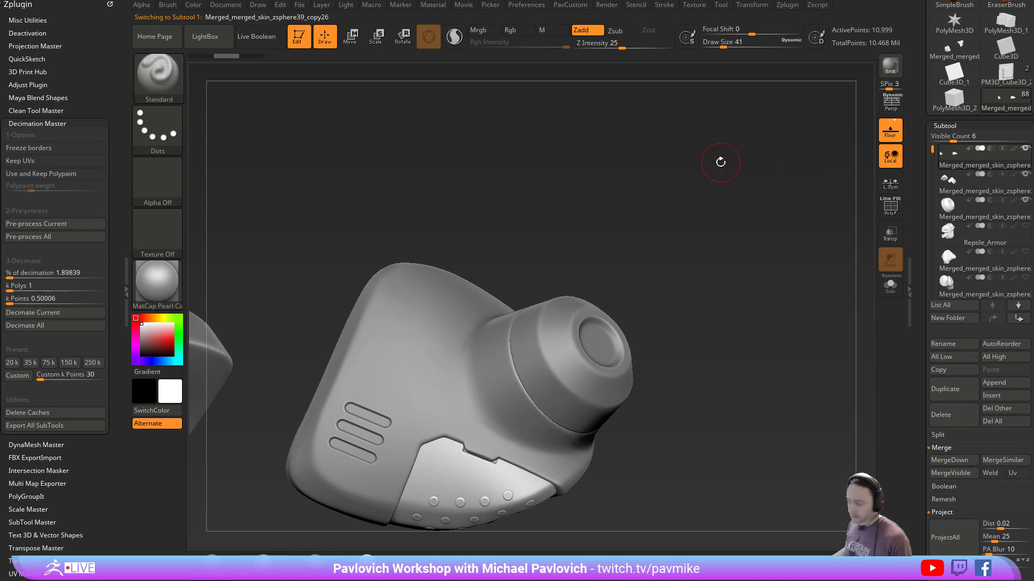
key("ctrl+e")
left_click(716, 188)
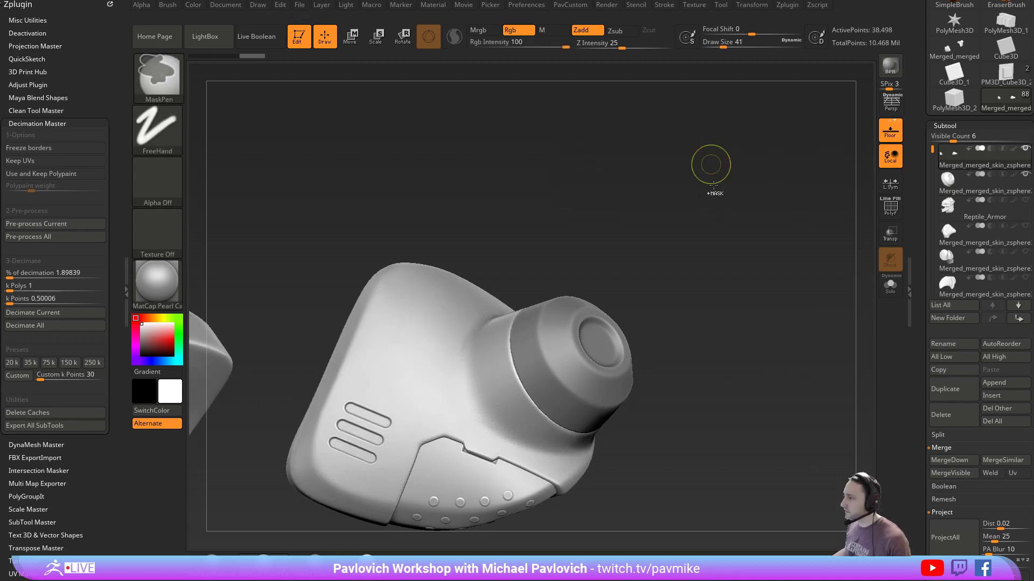
left_click(896, 214)
mouse_move(745, 241)
left_mouse_down("alt")
mouse_move(709, 193)
mouse_move(773, 187)
mouse_move(807, 203)
left_mouse_up("alt")
left_click(886, 211)
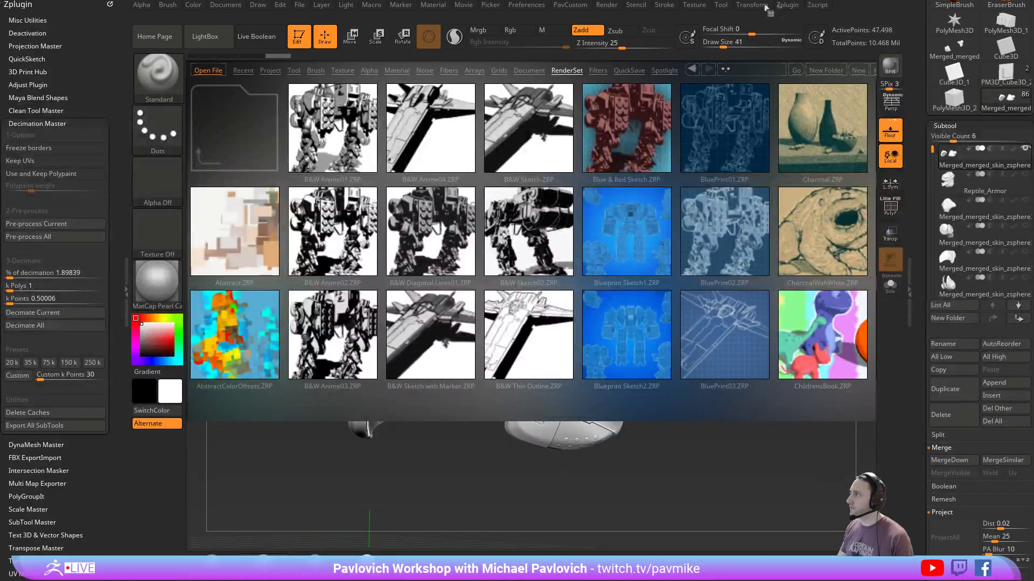
Open the ZColor plugin, browse through its list of color swatches and close it
left_click(787, 5)
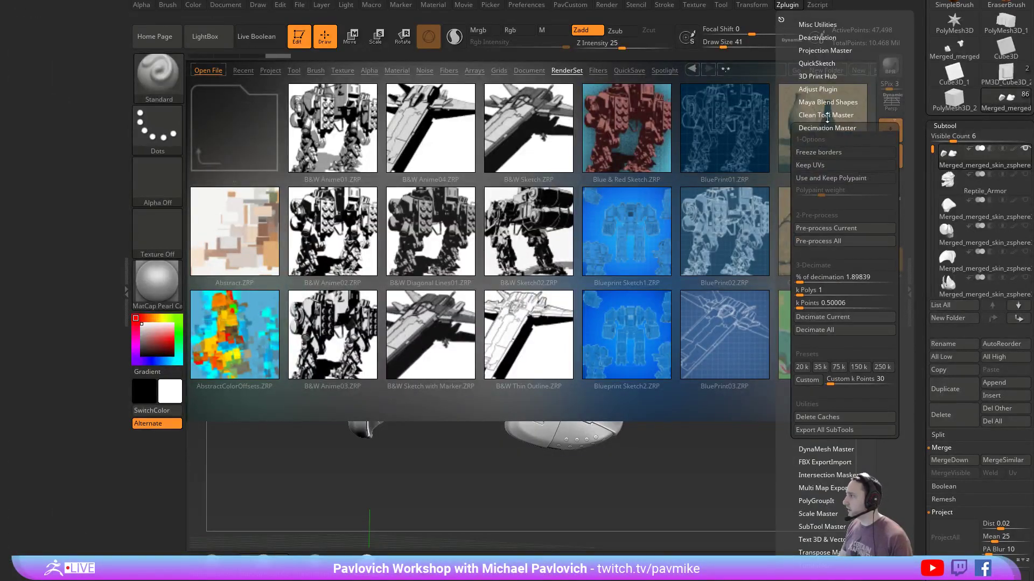
left_click(821, 128)
left_click(807, 296)
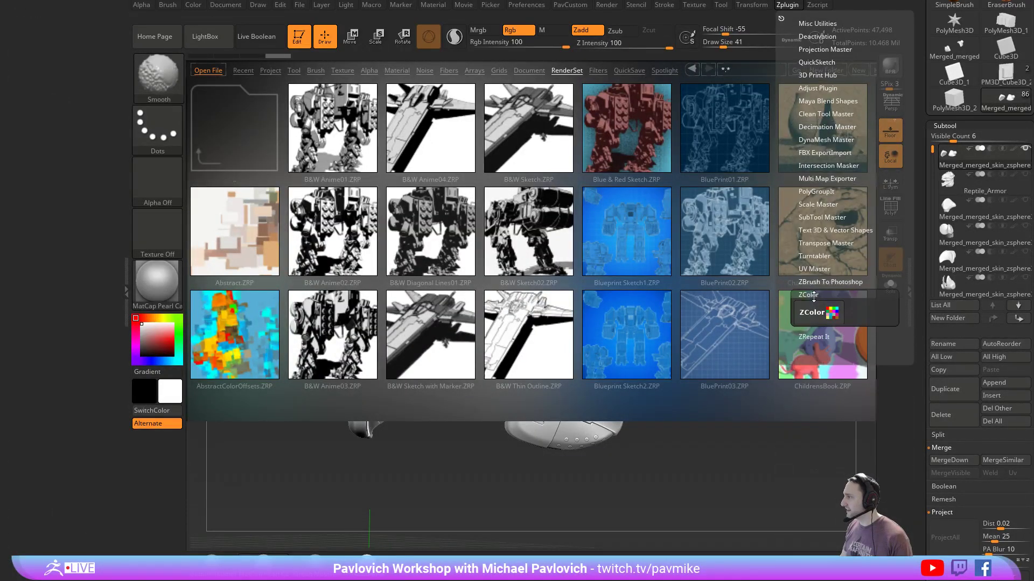
left_click(818, 315)
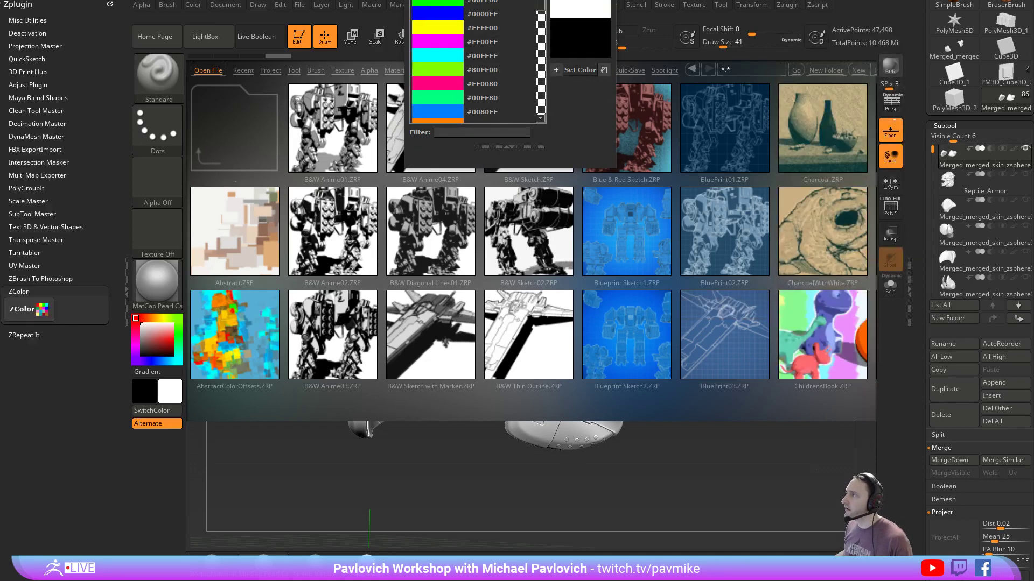
scroll(342, 354, "down", 6)
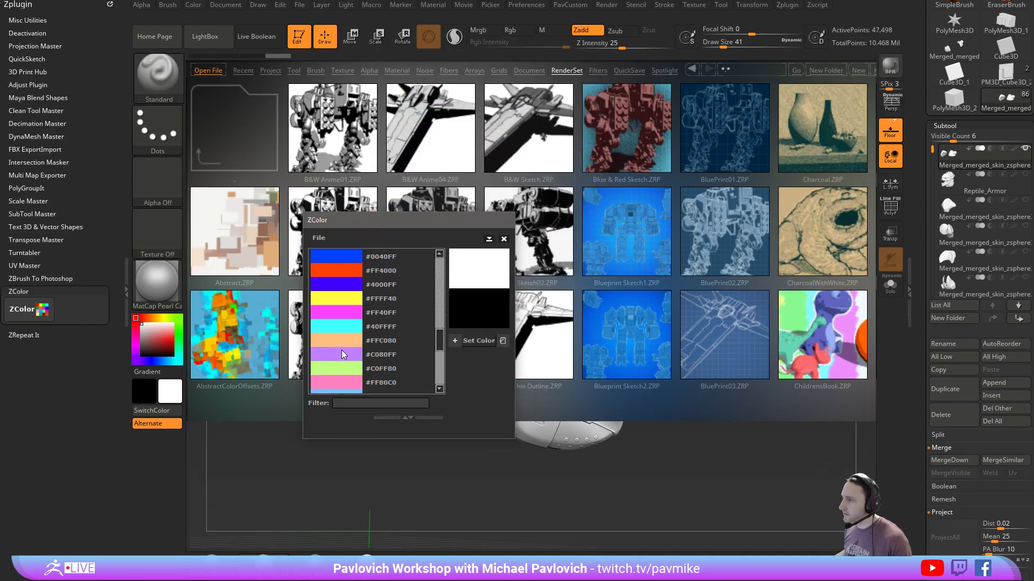
scroll(342, 355, "up", 6)
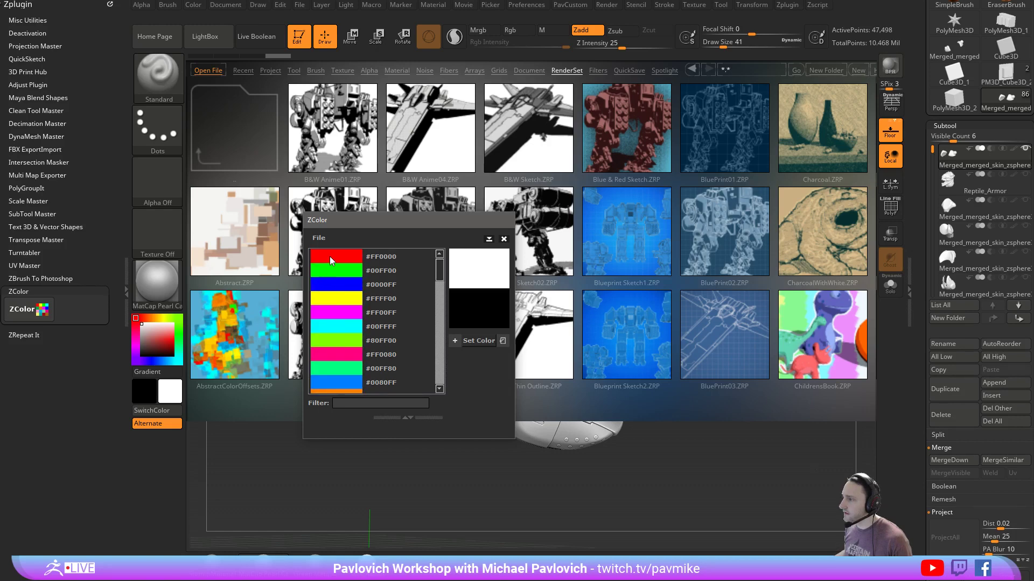
left_click(504, 240)
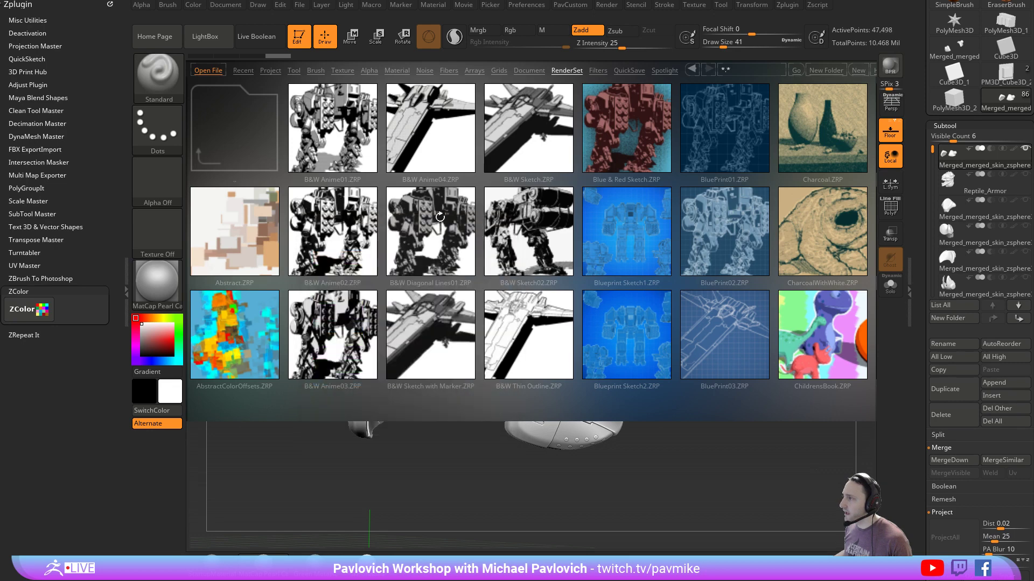
Load SimpleColorSwatches.ZTL from LightBox, apply the SkinShade4 material and place the swatch column along the canvas edge
left_click(294, 71)
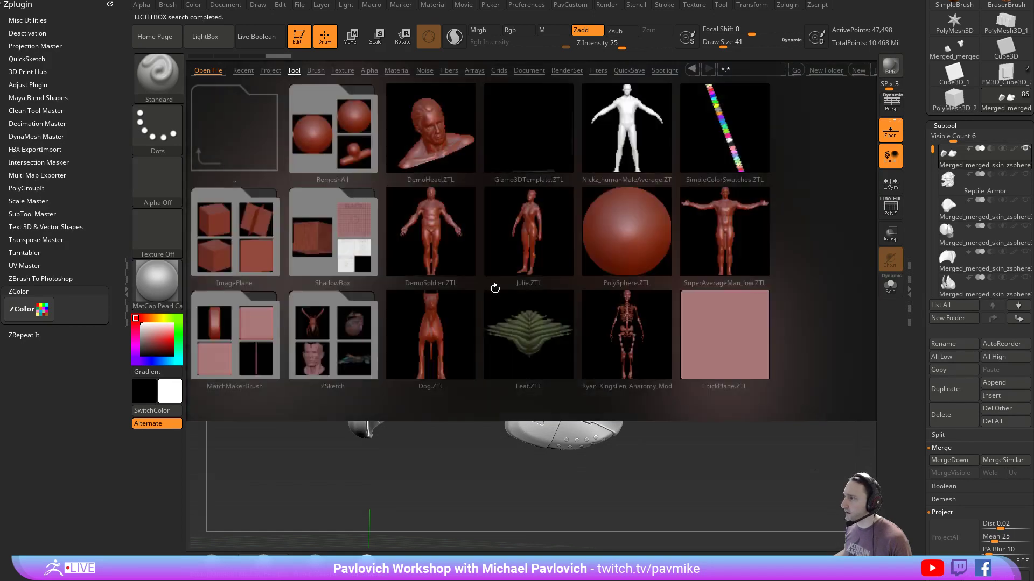
double_click(705, 176)
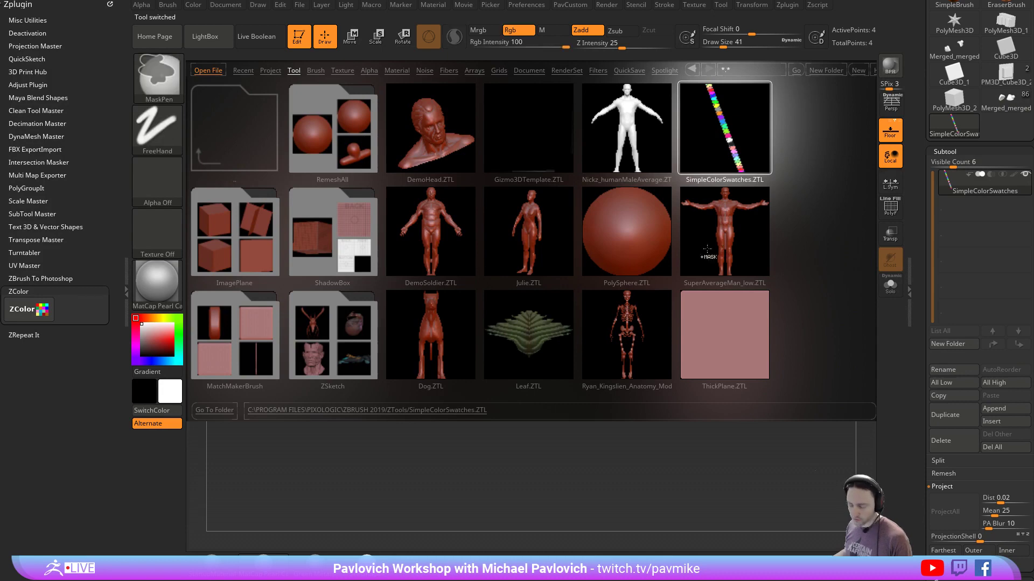
key("comma")
left_click_drag(357, 272, 547, 402)
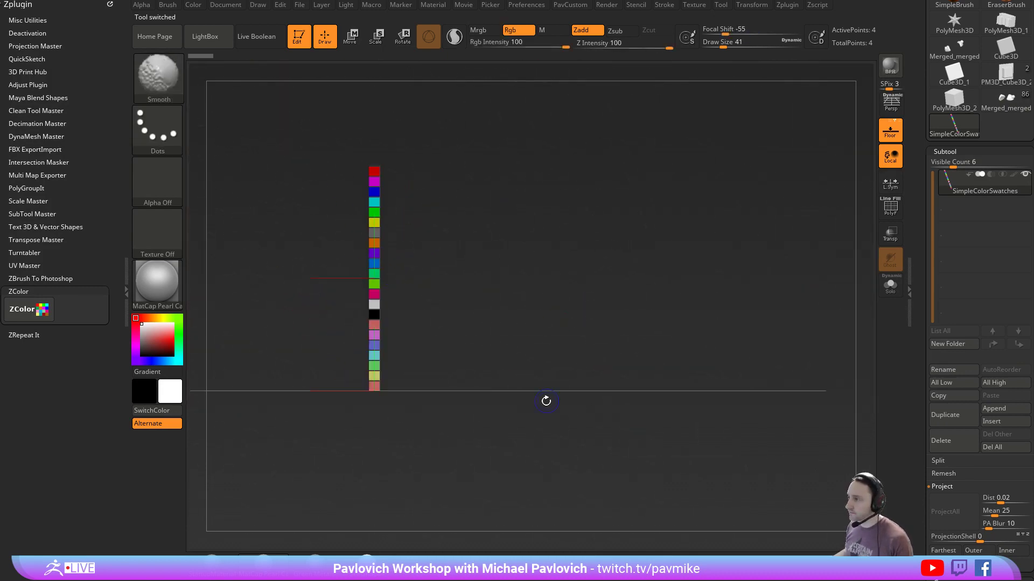
left_click(366, 565)
left_click_drag(587, 340, 490, 358, "alt")
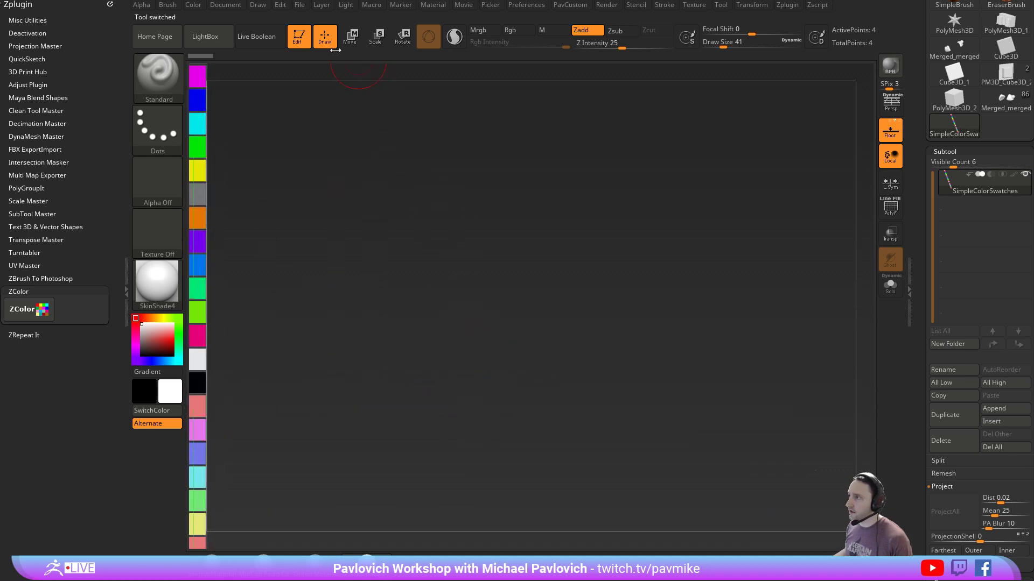
Drop the color swatches onto the canvas as pixels, then draw the merged armor tool beside them and make it editable
left_click(299, 36)
left_click(1005, 102)
left_click_drag(557, 256, 608, 425)
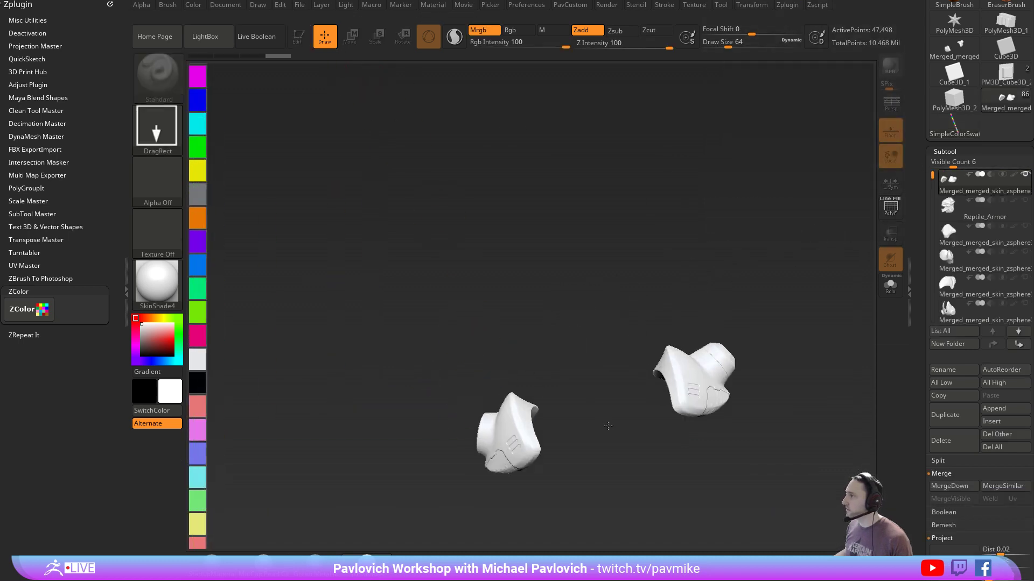
left_click(299, 37)
left_click_drag(592, 186, 690, 220)
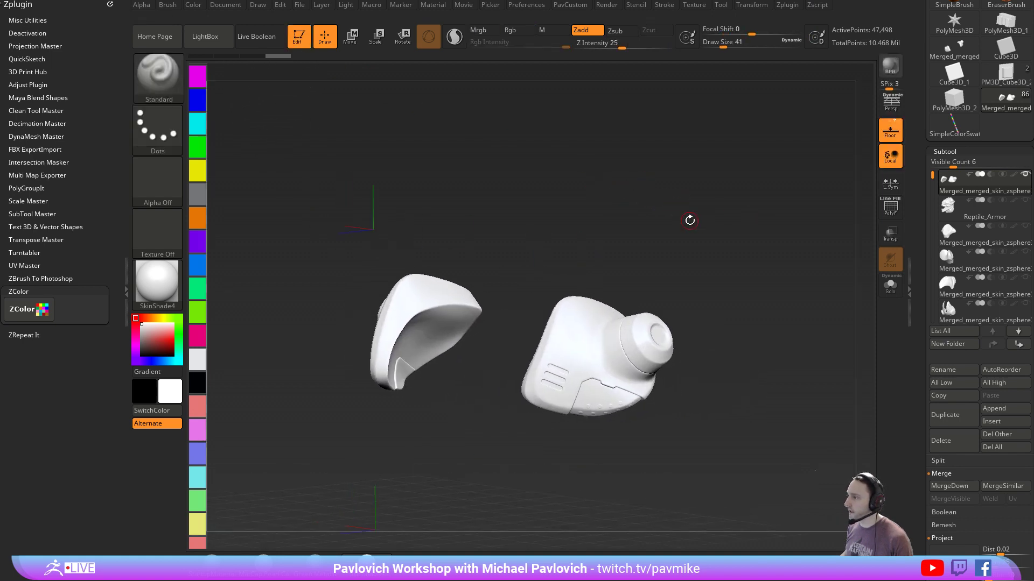
Pick magenta from the canvas swatches as the active color and preview it on the merged armor
left_click(198, 76)
left_click_drag(634, 261, 602, 272, "alt")
left_click(554, 338, "ctrl+shift")
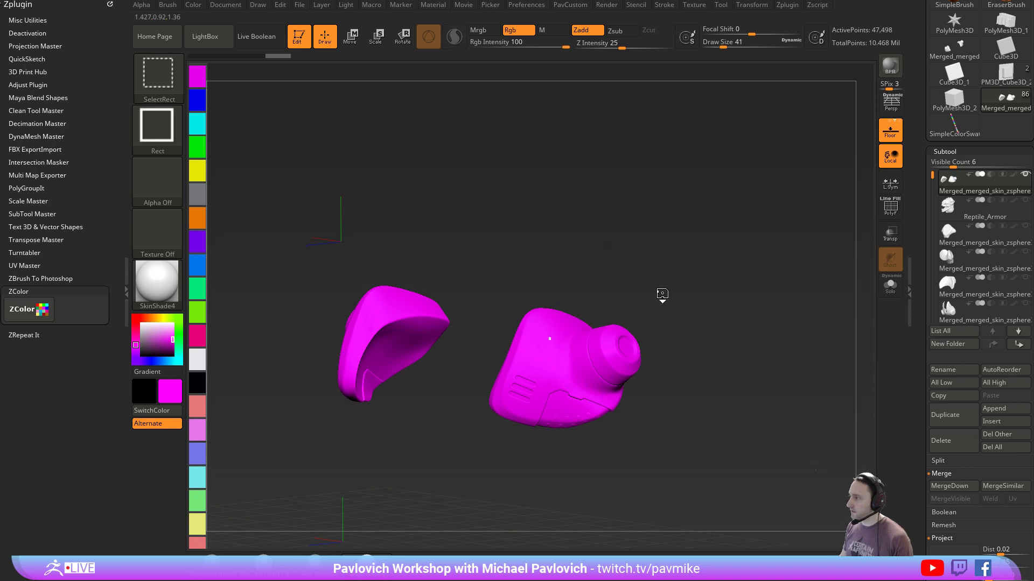
left_click(712, 280, "ctrl+shift")
left_click_drag(720, 290, 725, 285)
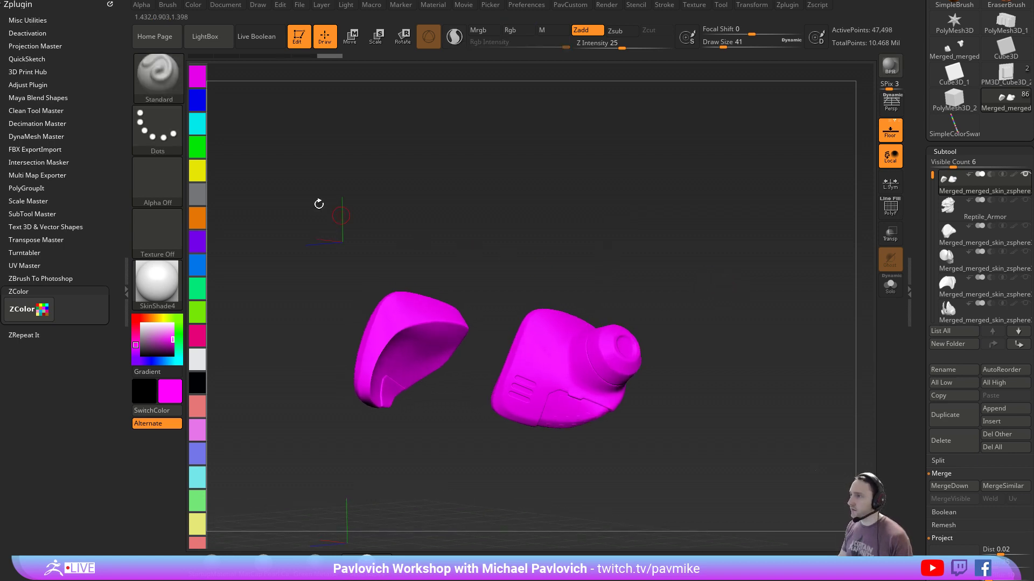
Isolate the armor housing, fill it with blue from the canvas swatches, and show all parts again
left_click(196, 101)
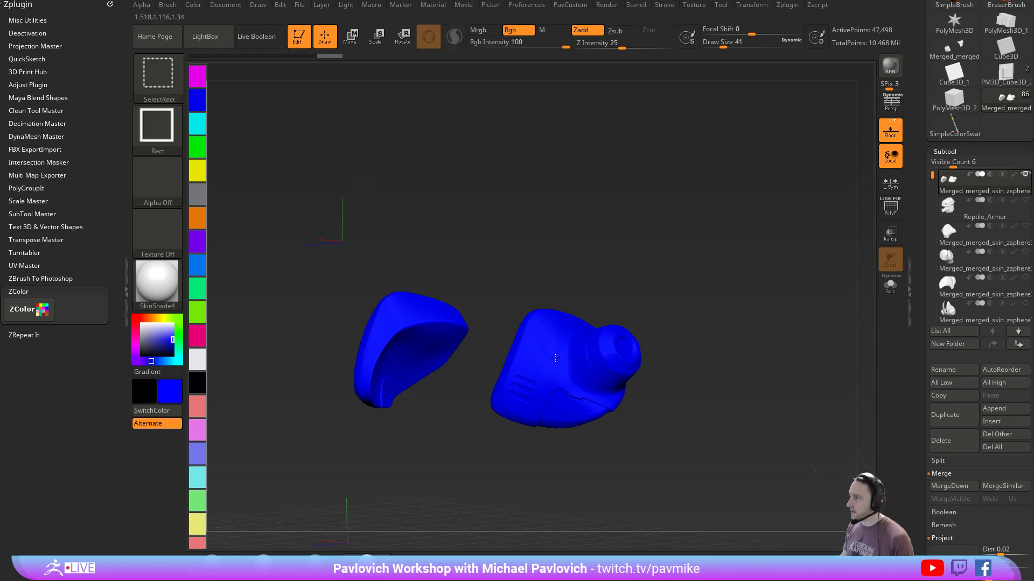
left_click(577, 381, "ctrl+shift")
left_click(198, 6)
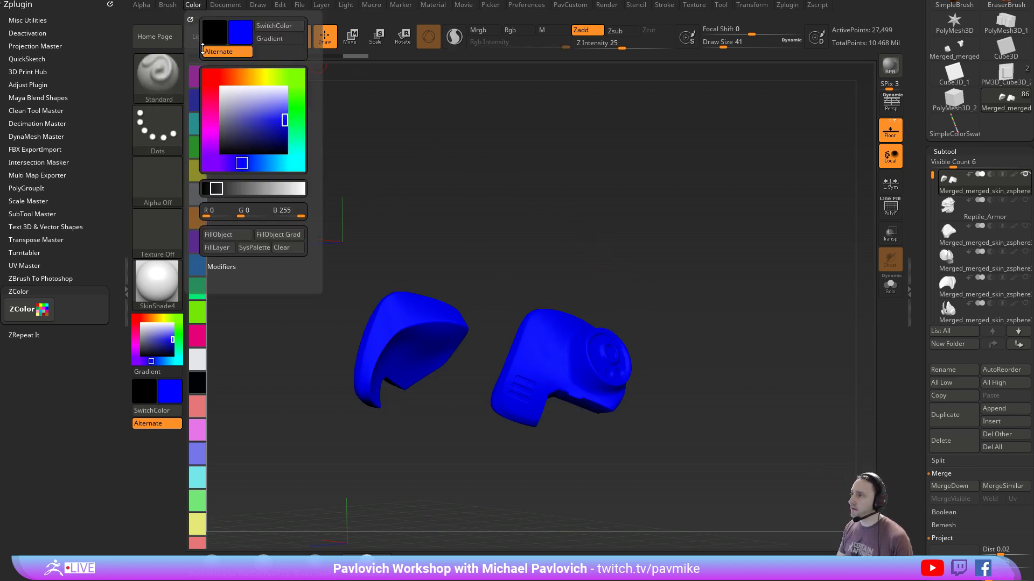
left_click(229, 235)
left_click_drag(701, 208, 706, 211)
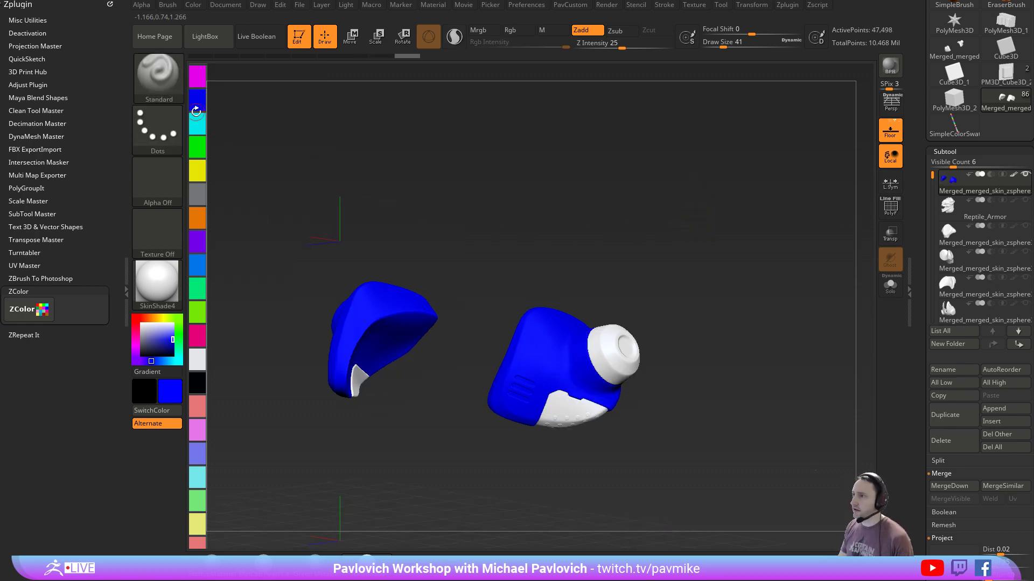
Fill the riveted plate with magenta and the round cap with cyan, sampling both colors from the canvas swatches
left_click(198, 75)
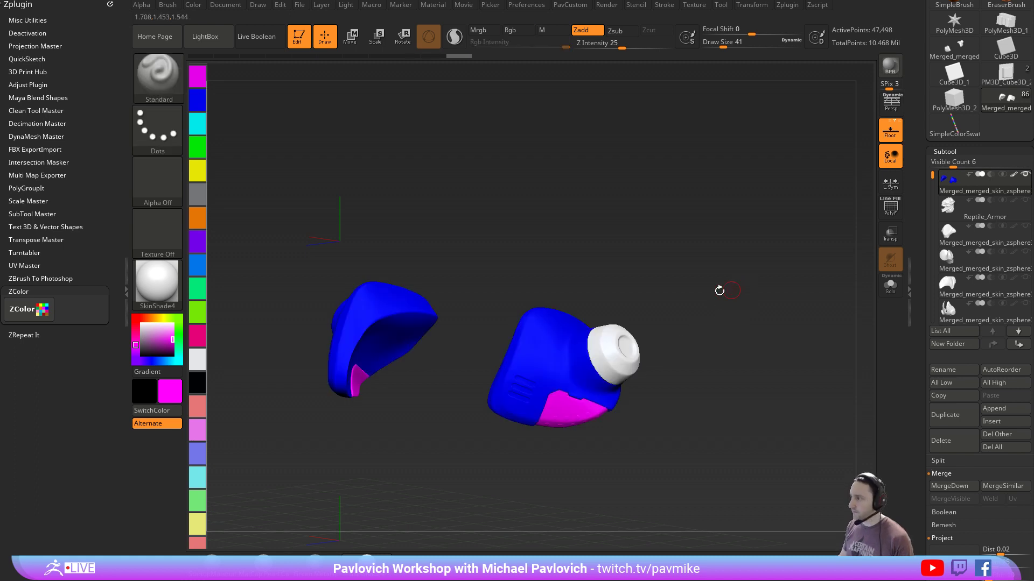
left_click(198, 123)
left_click(616, 350, "ctrl+shift")
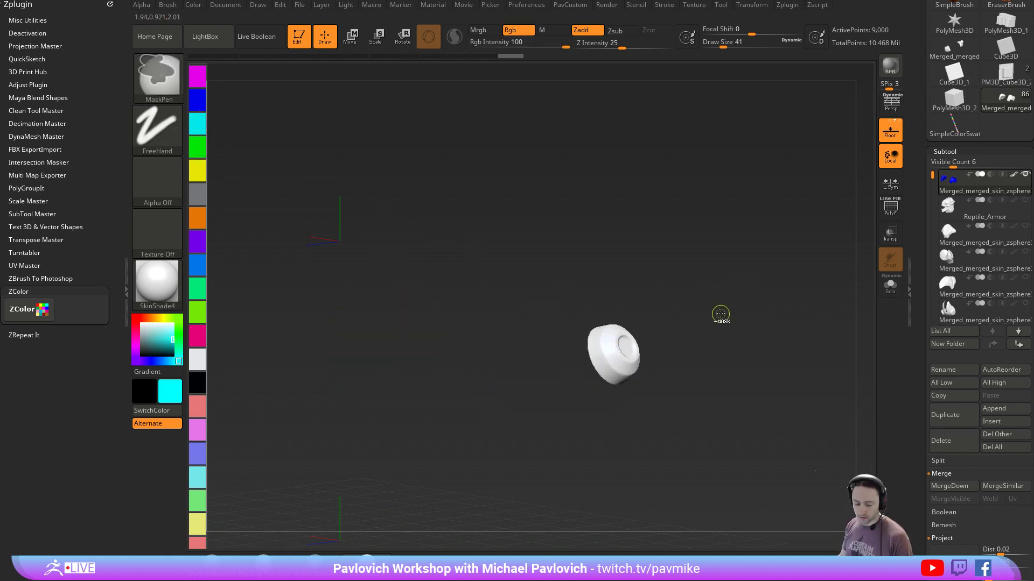
key("ctrl+f")
left_click(737, 311, "ctrl+shift")
left_click_drag(739, 310, 808, 349)
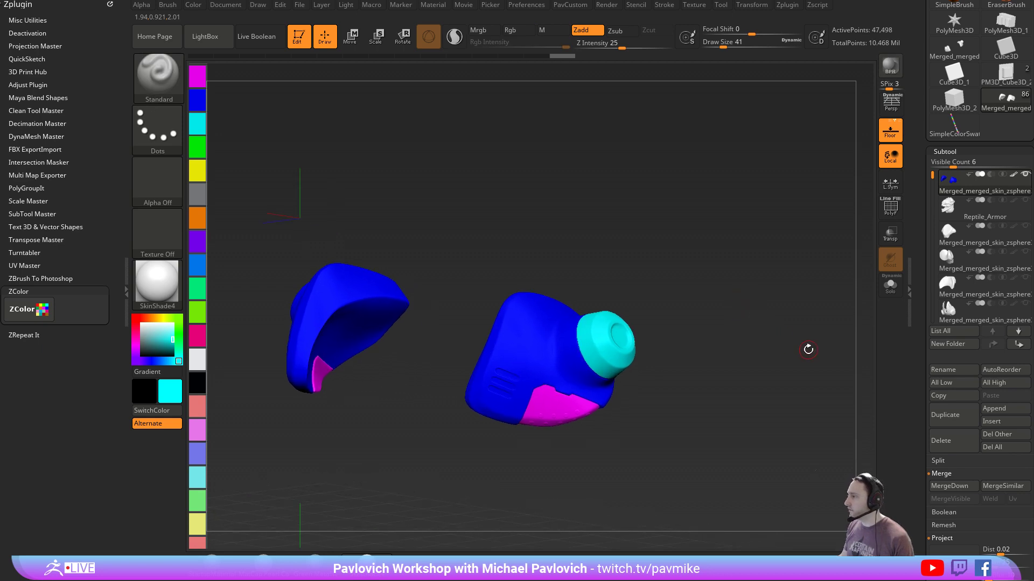
Try generating polypaint from the merged armor's polygroups, then undo it
left_click_drag(918, 373, 921, 240)
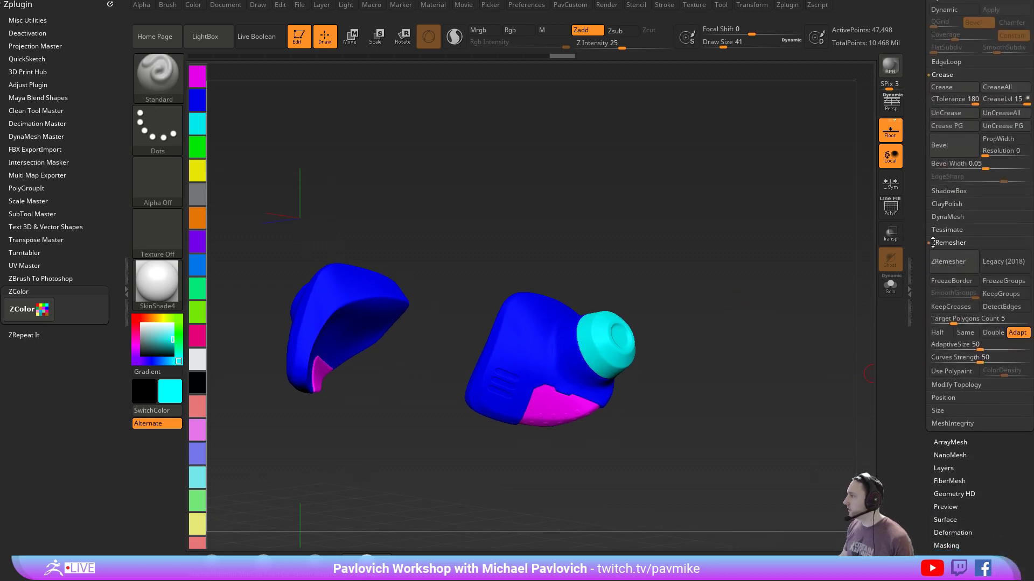
left_click_drag(922, 437, 915, 369)
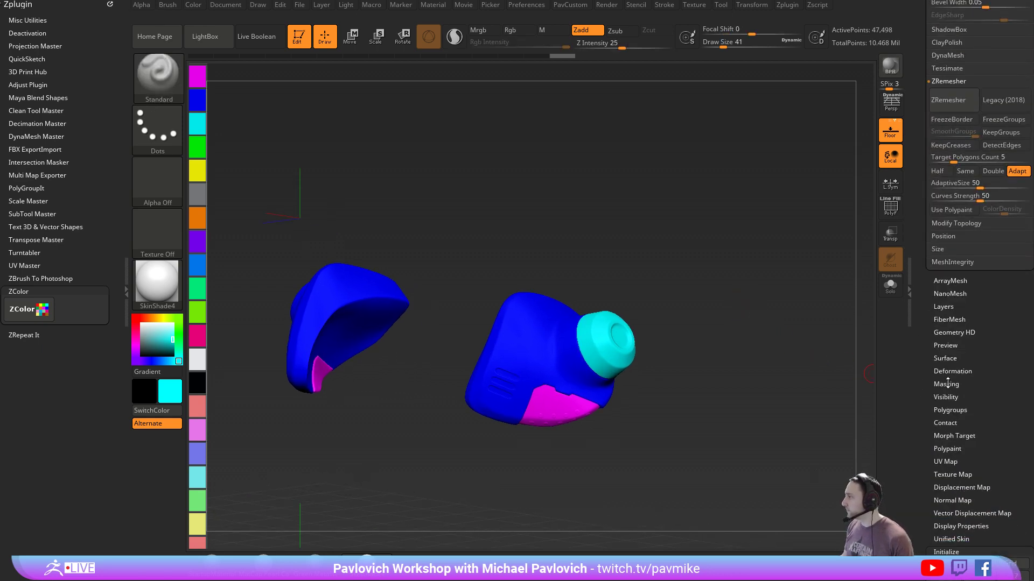
left_click(948, 411)
left_click_drag(920, 423, 921, 367)
left_click(949, 355)
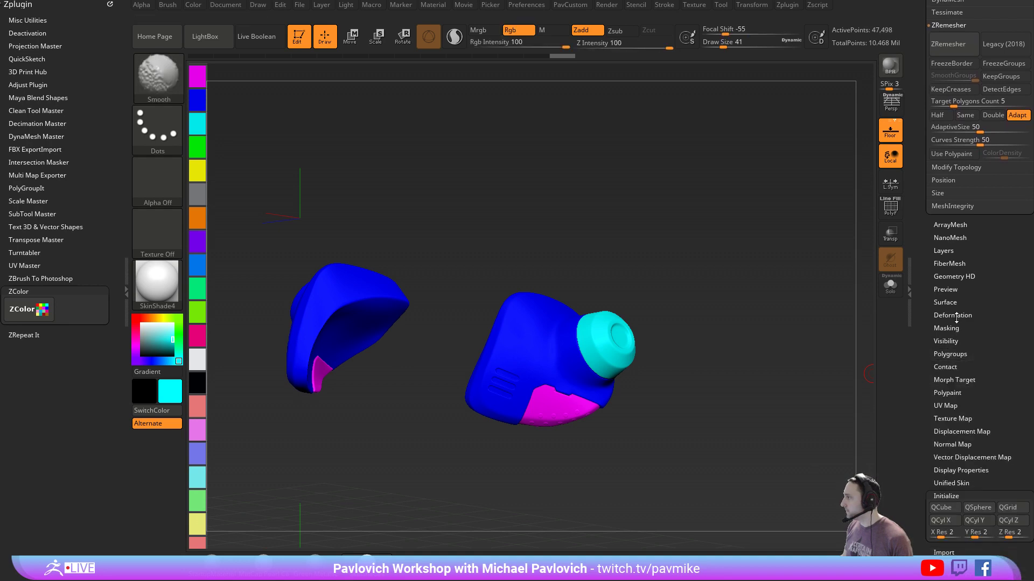
left_click(947, 393)
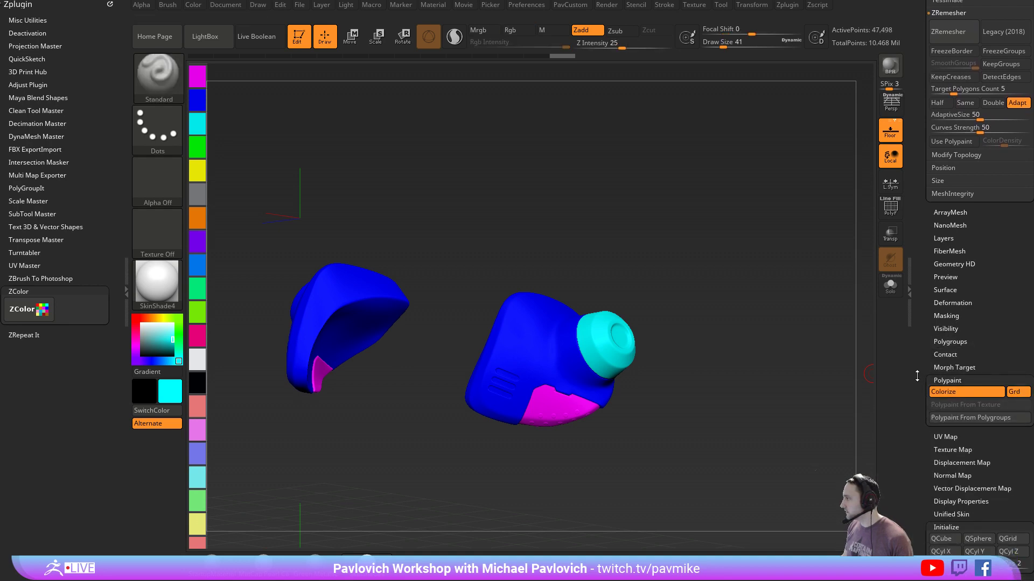
left_click(952, 400)
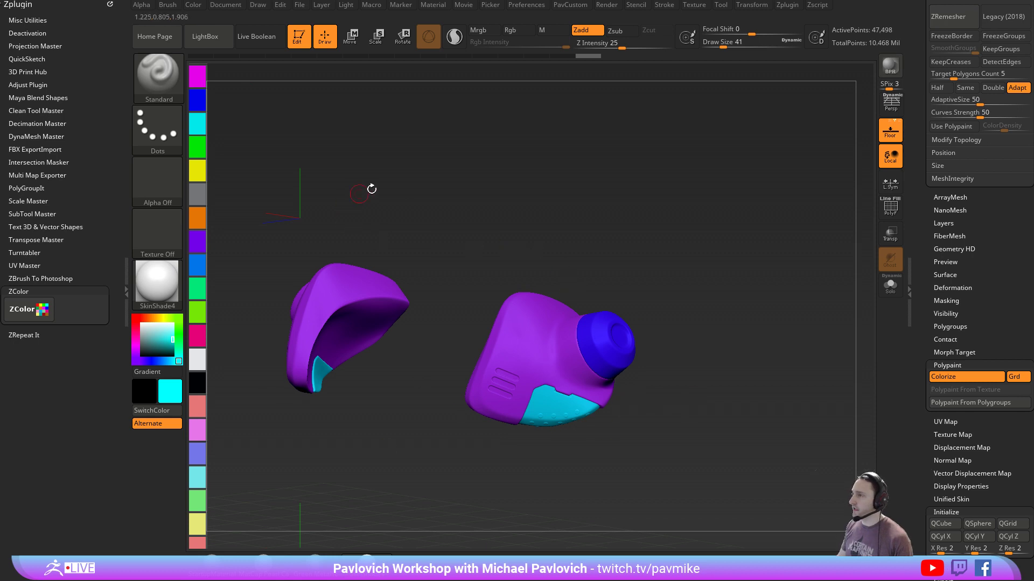
key("ctrl+z")
Set the draw size to 44 and turn off polypaint on the merged armor subtool
mouse_move(757, 327)
left_mouse_down()
mouse_move(711, 325)
mouse_move(792, 325)
mouse_move(632, 312)
mouse_move(789, 307)
left_mouse_up()
key("s")
left_click(733, 308)
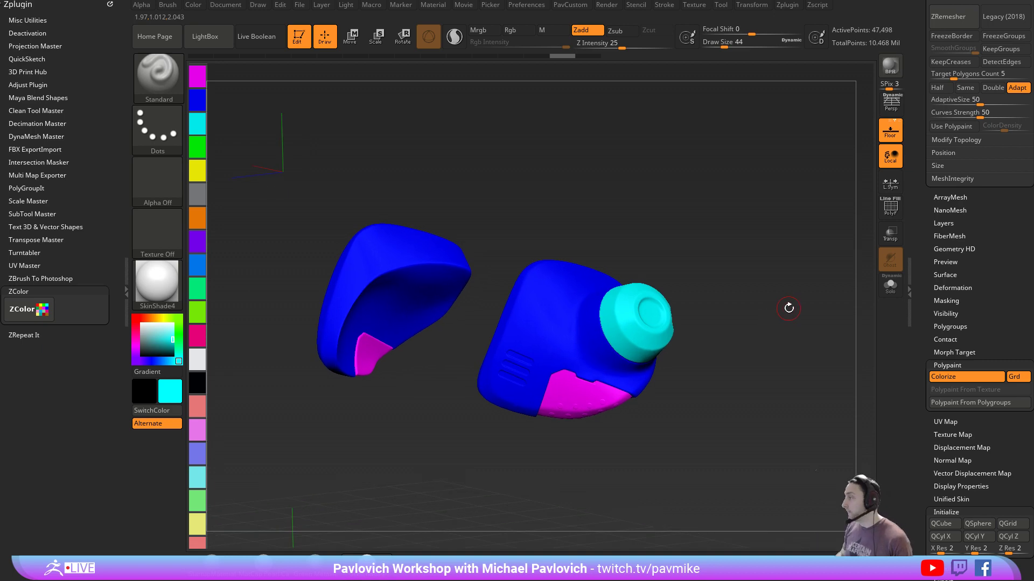
scroll(983, 244, "up", 10)
left_click(991, 97)
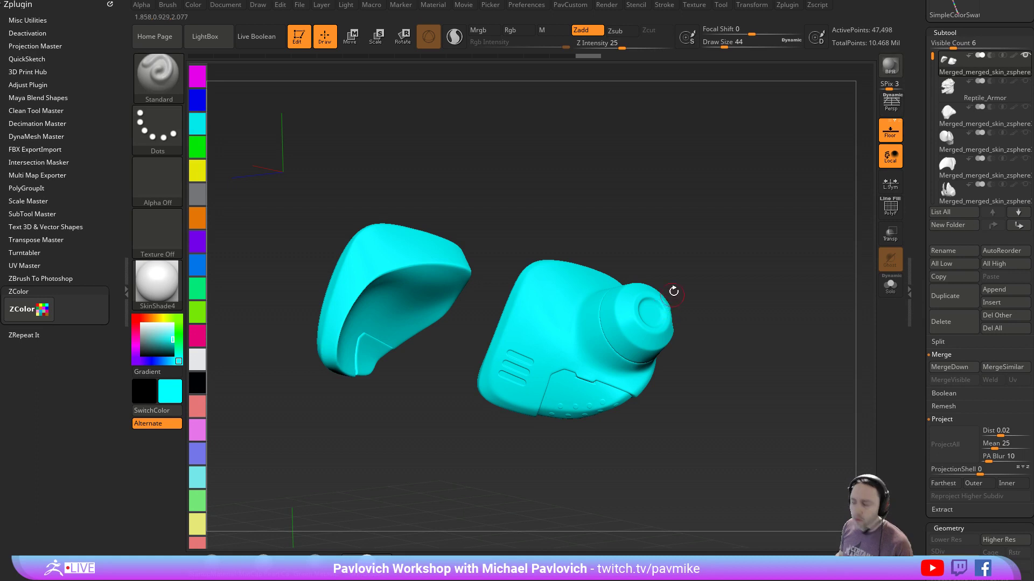
Clear the dropped color swatches from the canvas and set the active color to white
key("s")
left_click_drag(750, 338, 741, 340)
left_click_drag(717, 435, 770, 408)
key("s")
left_click_drag(770, 407, 624, 403)
left_click_drag(641, 366, 752, 366)
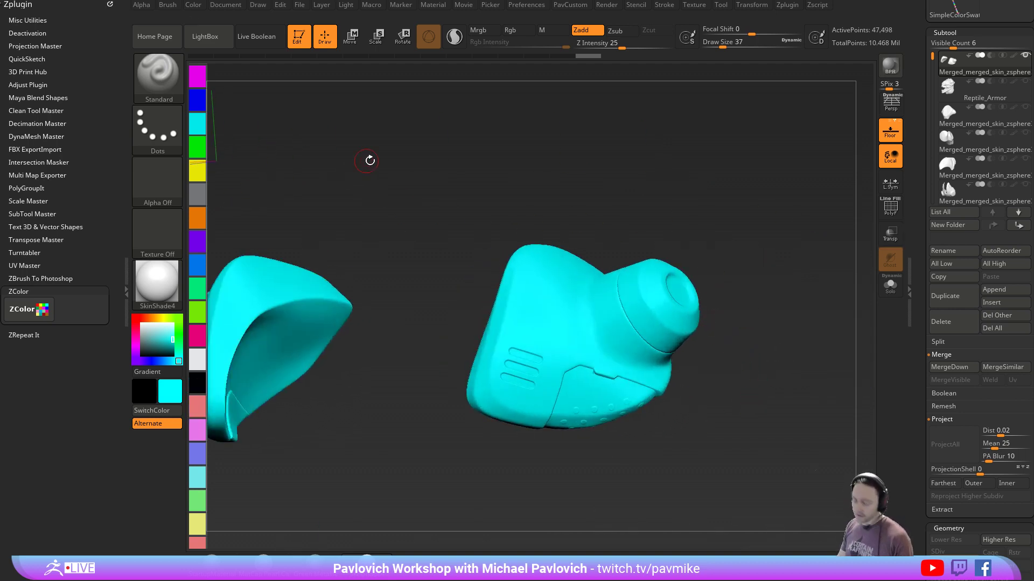
key("ctrl+n")
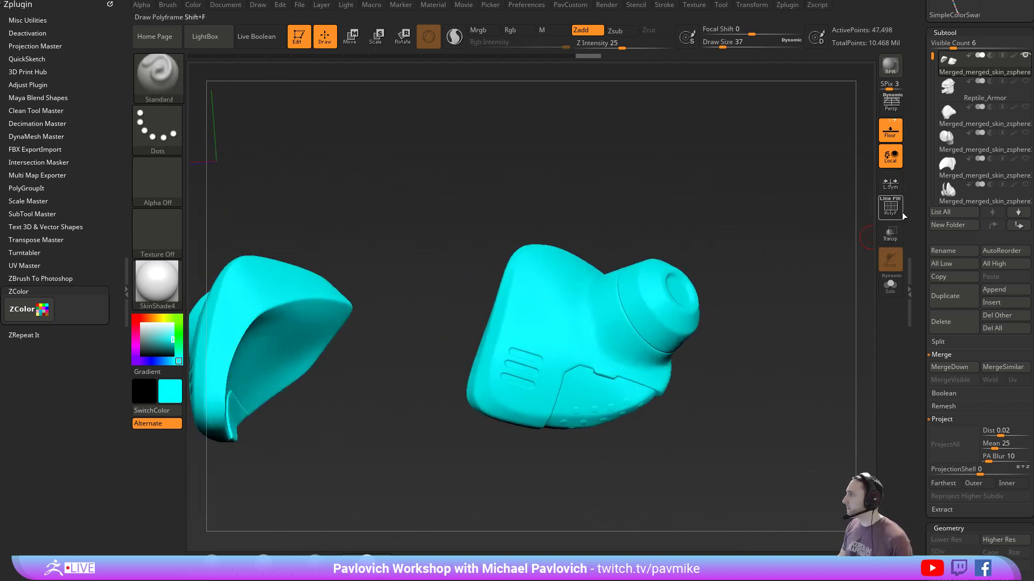
scroll(975, 131, "up", 2)
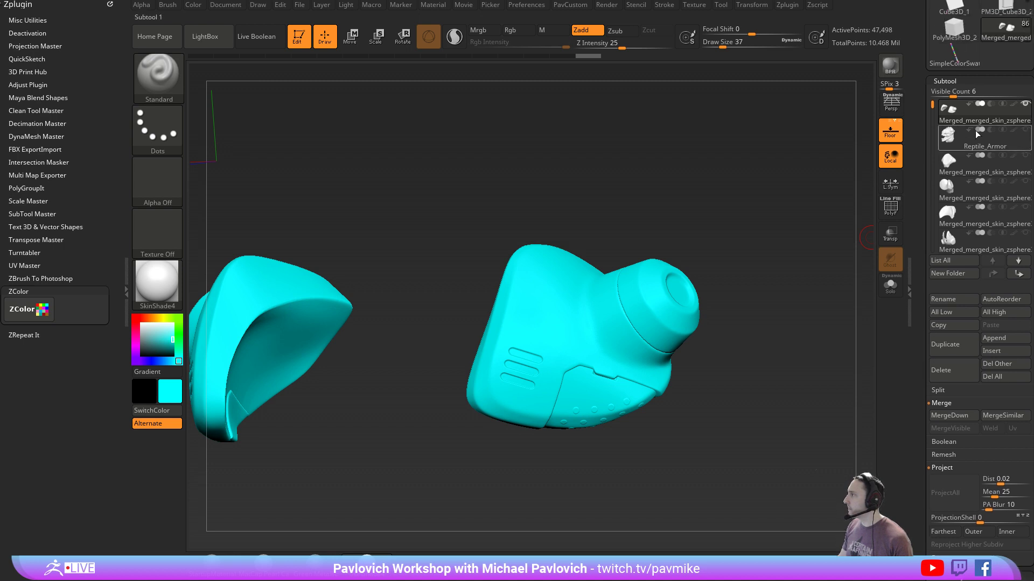
left_click(142, 324)
Save the project and set the draw size to 35
left_click_drag(788, 295, 768, 316)
right_click_drag(768, 315, 791, 326, "ctrl")
key("ctrl+s")
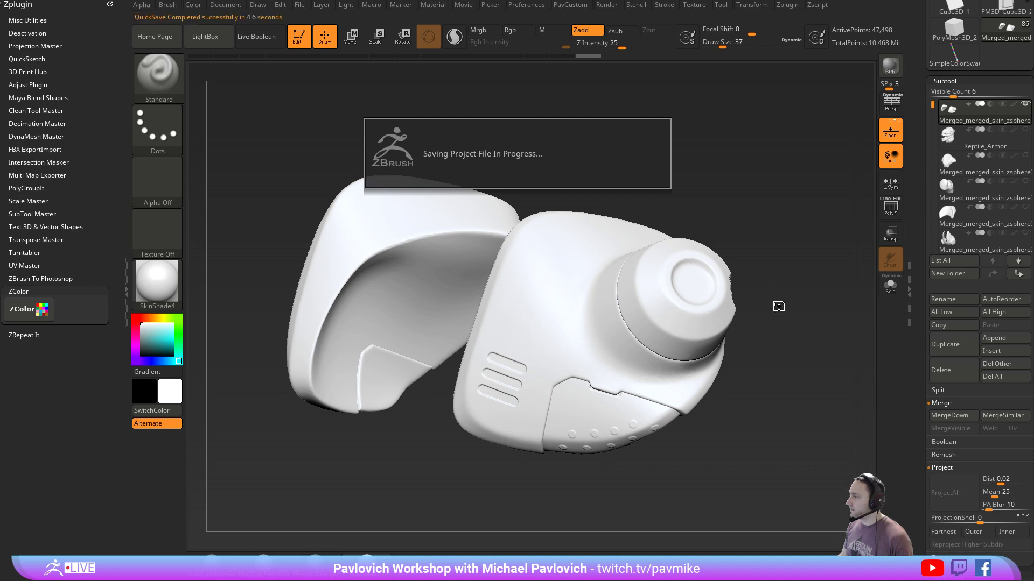
right_click_drag(779, 309, 760, 313, "alt")
key("s")
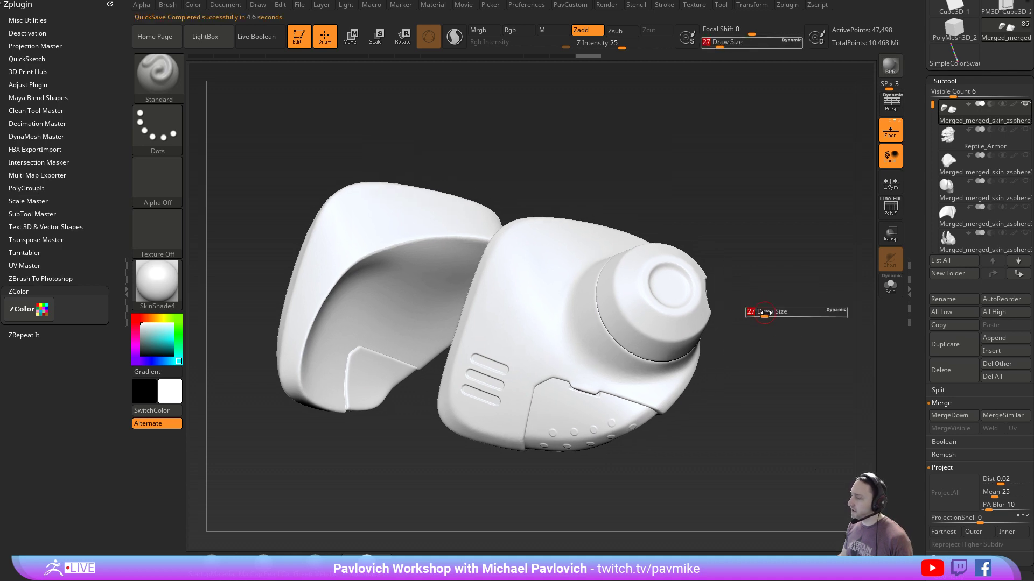
left_click_drag(761, 314, 765, 315)
right_click_drag(767, 316, 770, 312)
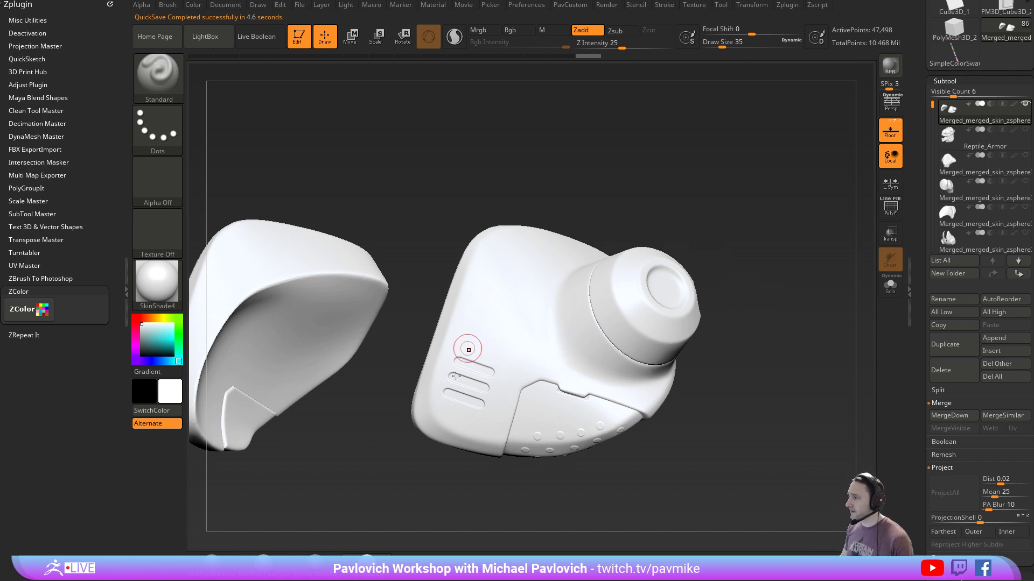
right_click_drag(470, 357, 718, 338)
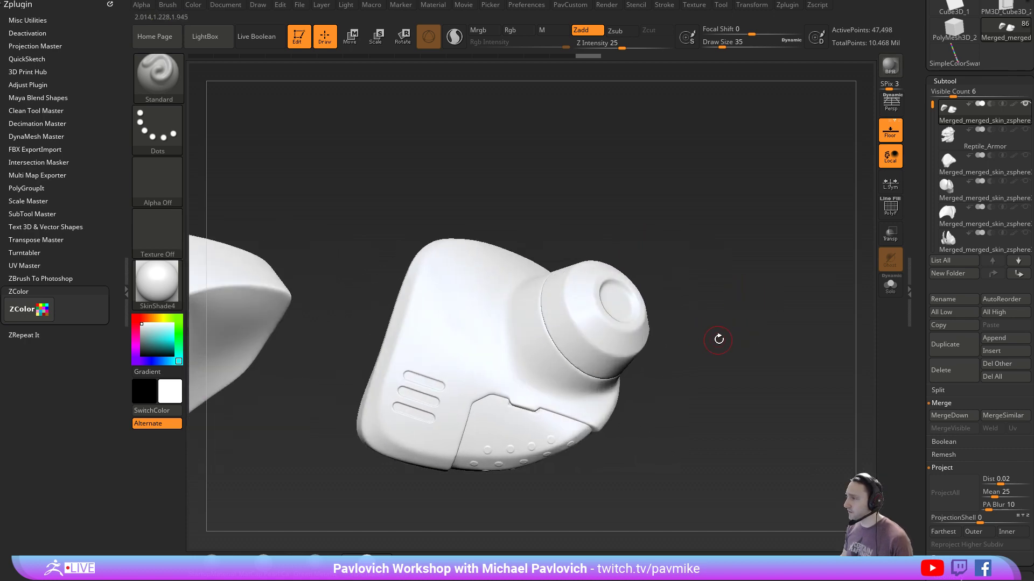
Open NoiseMaker for the armor's surface and activate NoisePlug with a woven procedural pattern
left_click_drag(921, 370, 907, 229)
scroll(915, 248, "down", 5)
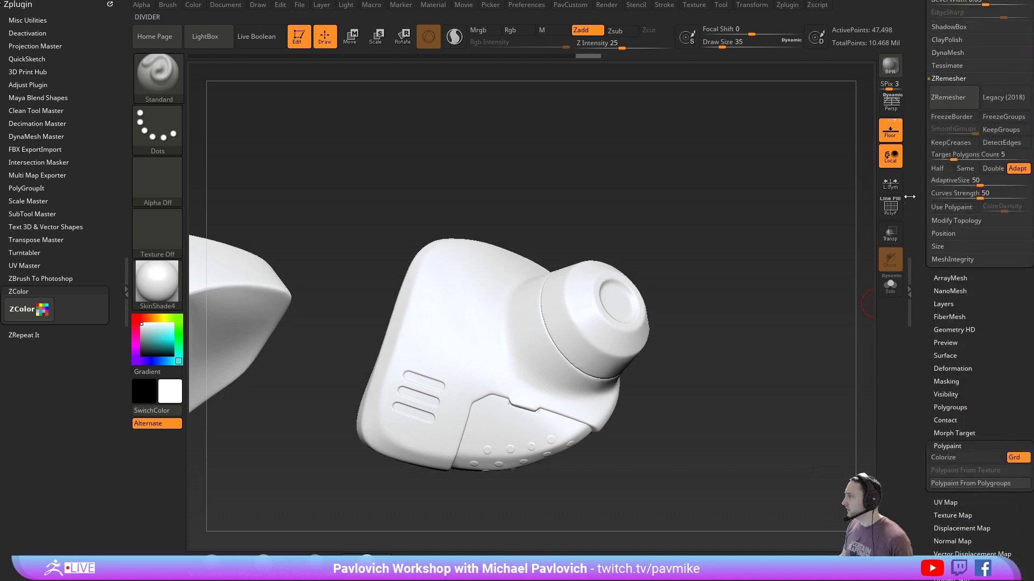
key("shift")
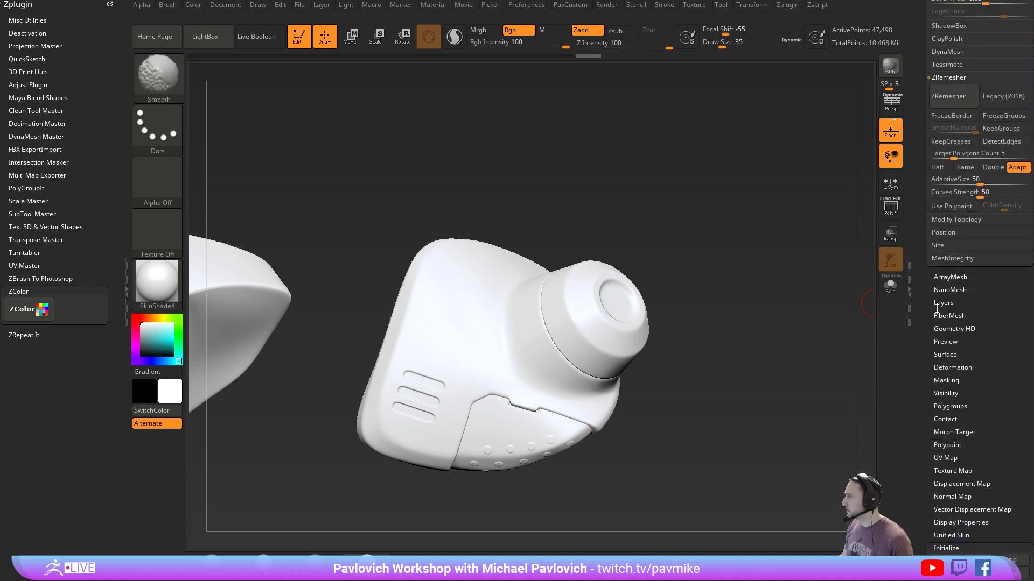
left_click(943, 354)
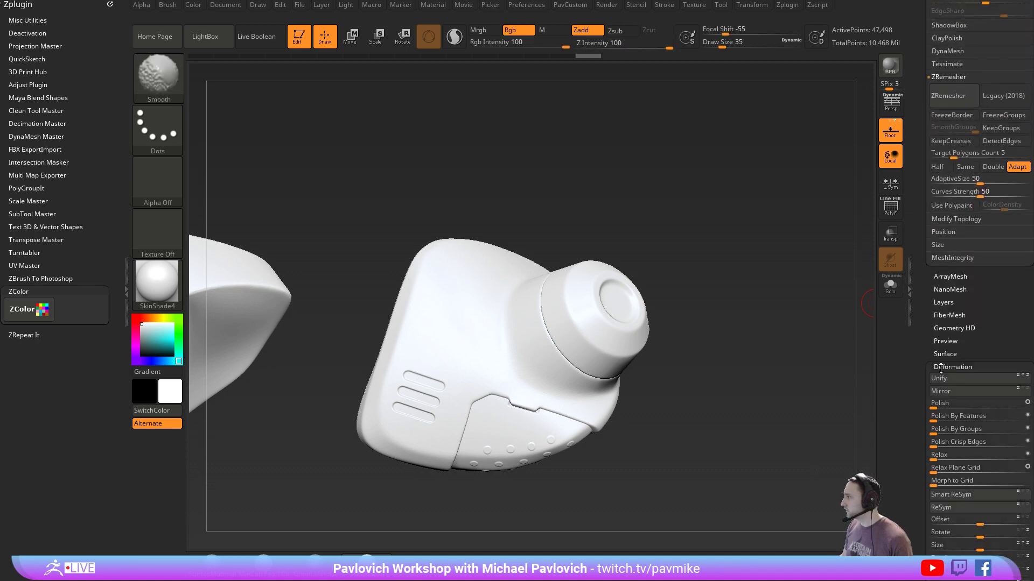
left_click_drag(924, 363, 953, 338)
left_click(951, 337)
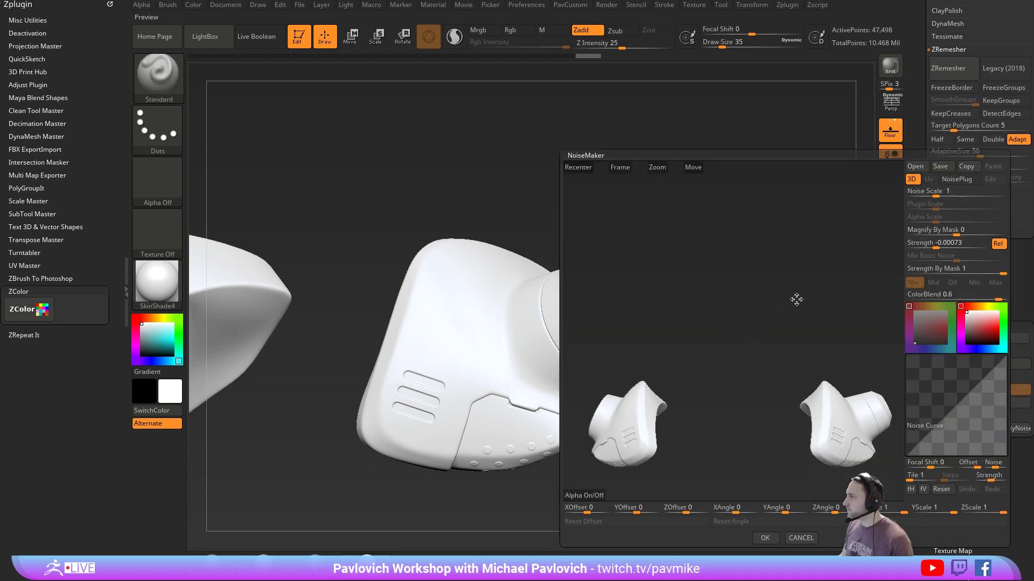
left_click(962, 180)
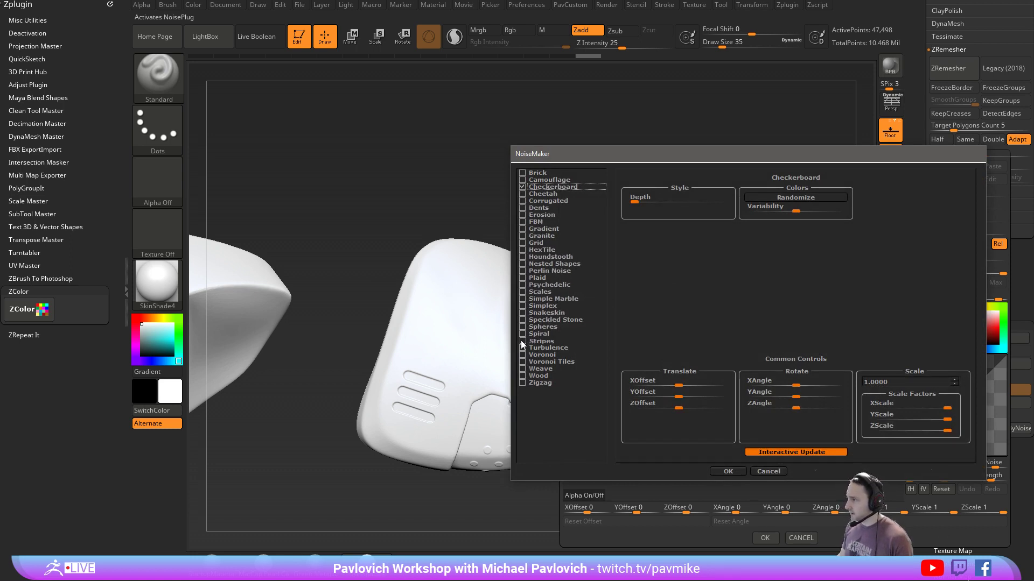
left_click(729, 471)
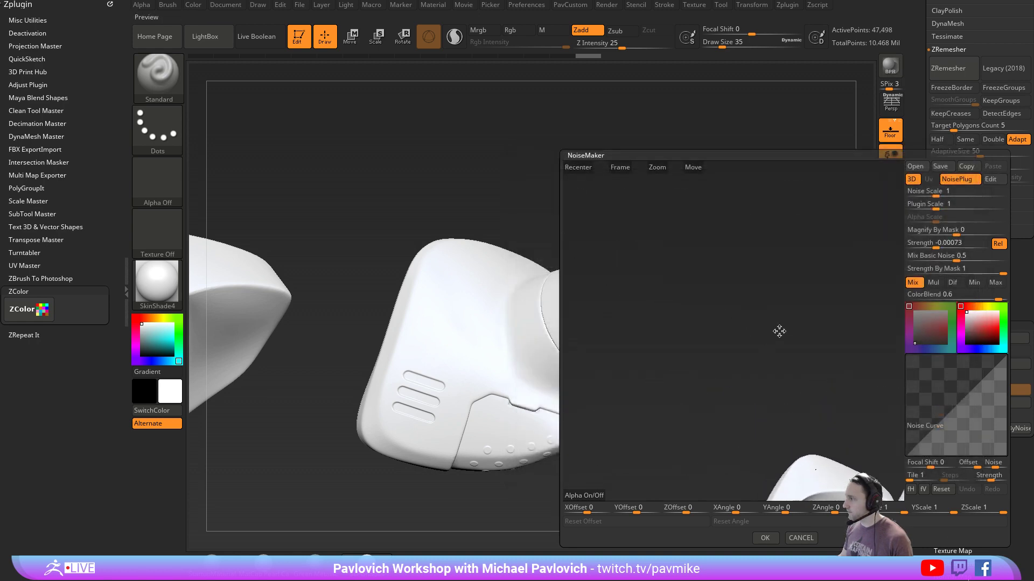
Frame the armor in the noise preview and set Mix Basic Noise to 0, Plugin Scale to 0.0919 and Strength to -0.06465
left_click_drag(796, 294, 809, 244, "alt")
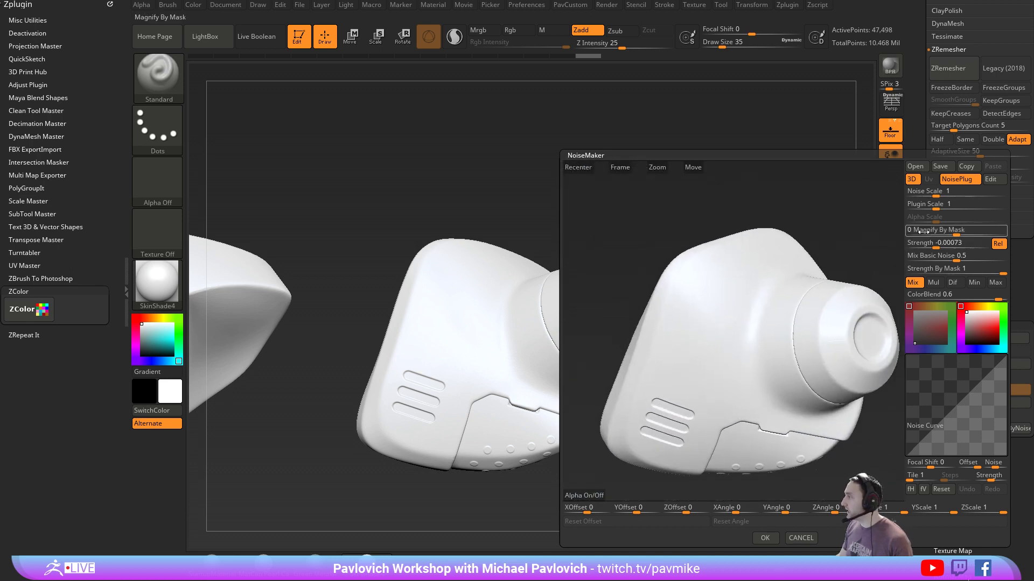
left_click_drag(939, 246, 903, 258)
left_click_drag(934, 207, 929, 206)
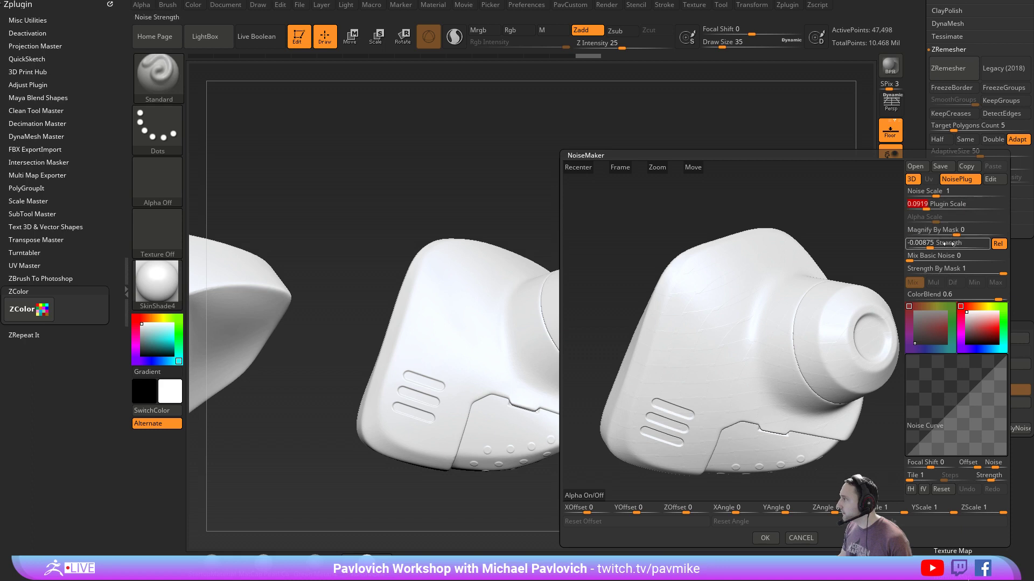
left_click_drag(930, 243, 920, 244)
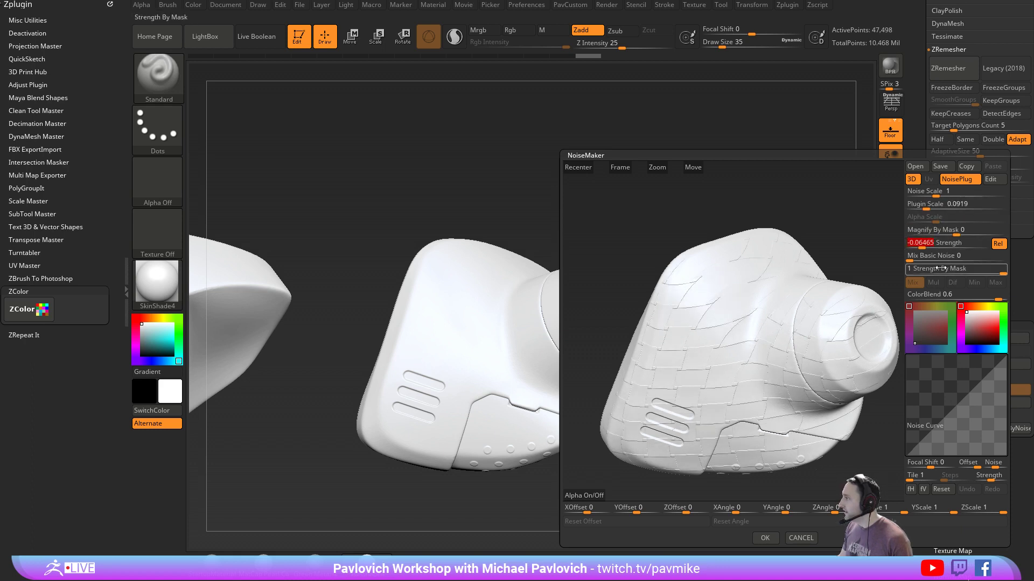
Set the noise's Plugin Scale to 0.03814 and Strength to 0.26871, and accept it on the armor
left_click_drag(924, 205, 927, 205)
mouse_move(964, 243)
left_mouse_down()
mouse_move(982, 249)
mouse_move(970, 248)
left_mouse_up()
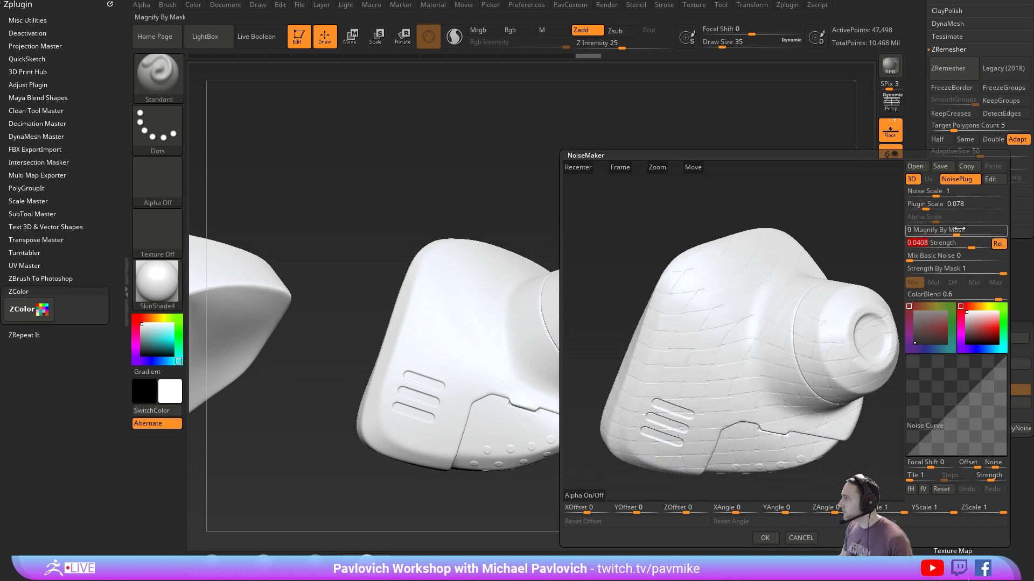
left_click_drag(924, 205, 918, 207)
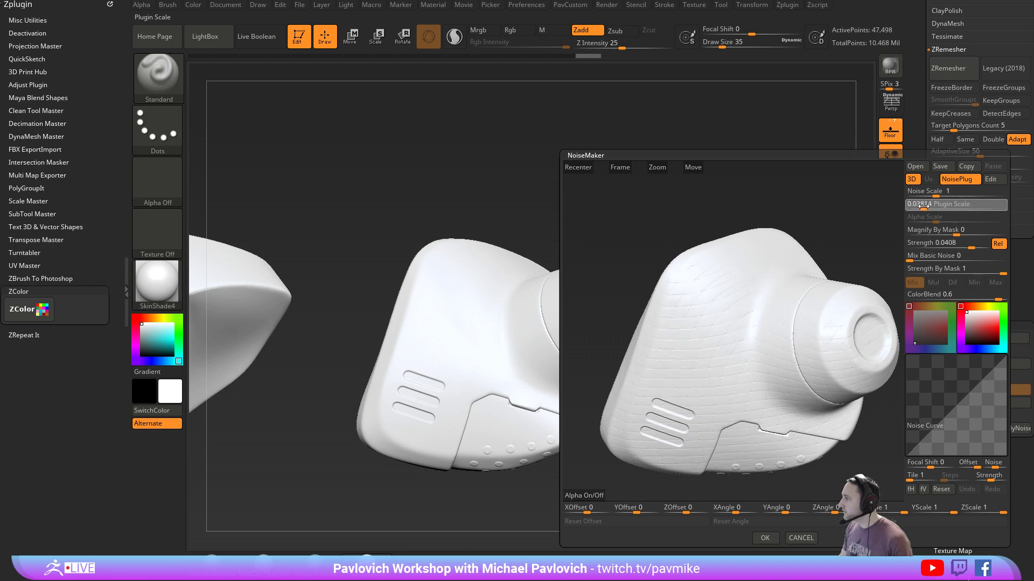
left_click_drag(969, 245, 983, 247)
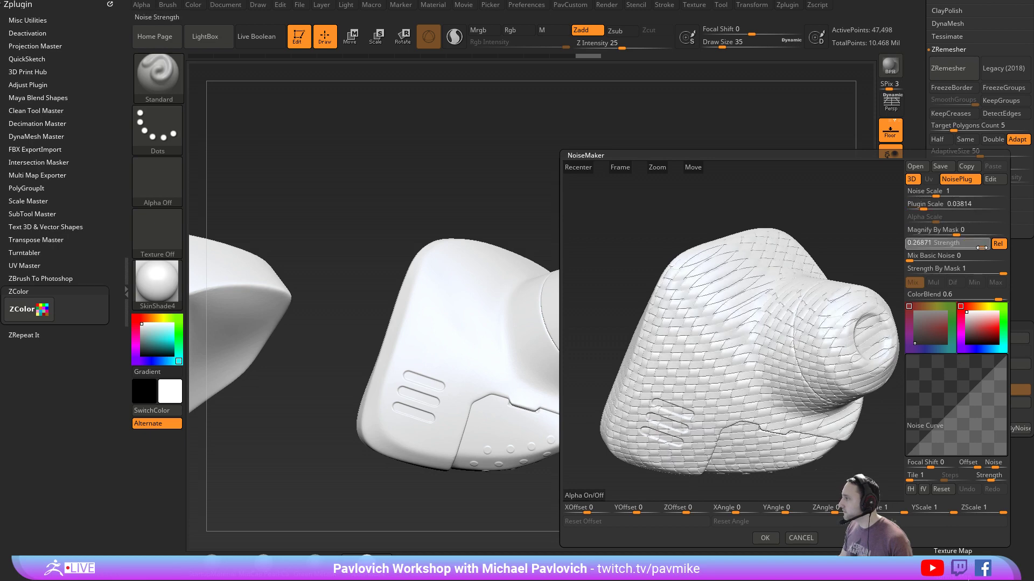
left_click(765, 538)
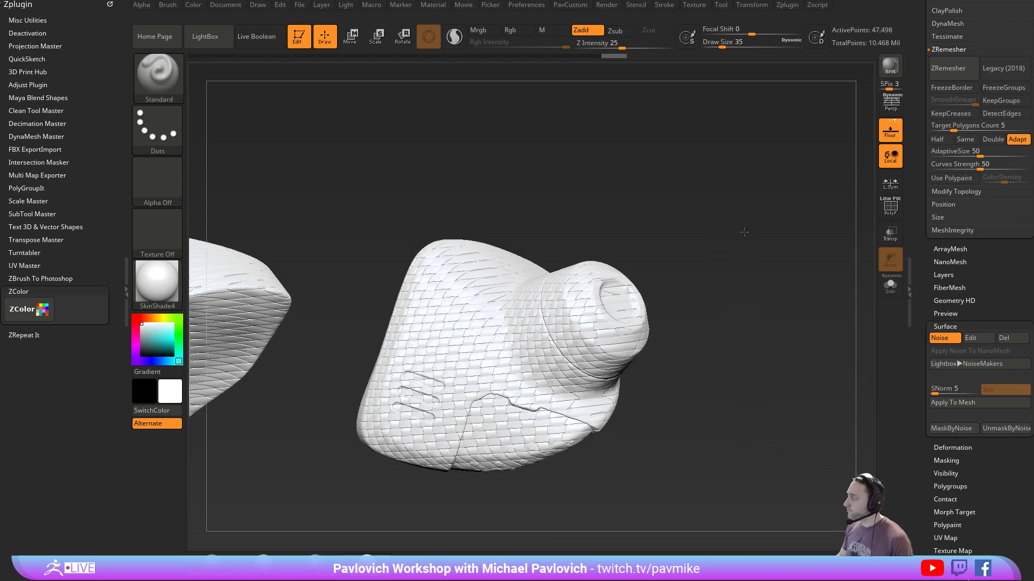
Inspect the woven noise on the armor from several views and review its NoiseMaker settings without changing them
mouse_move(744, 232)
left_mouse_down()
mouse_move(763, 231)
mouse_move(735, 242)
left_mouse_up()
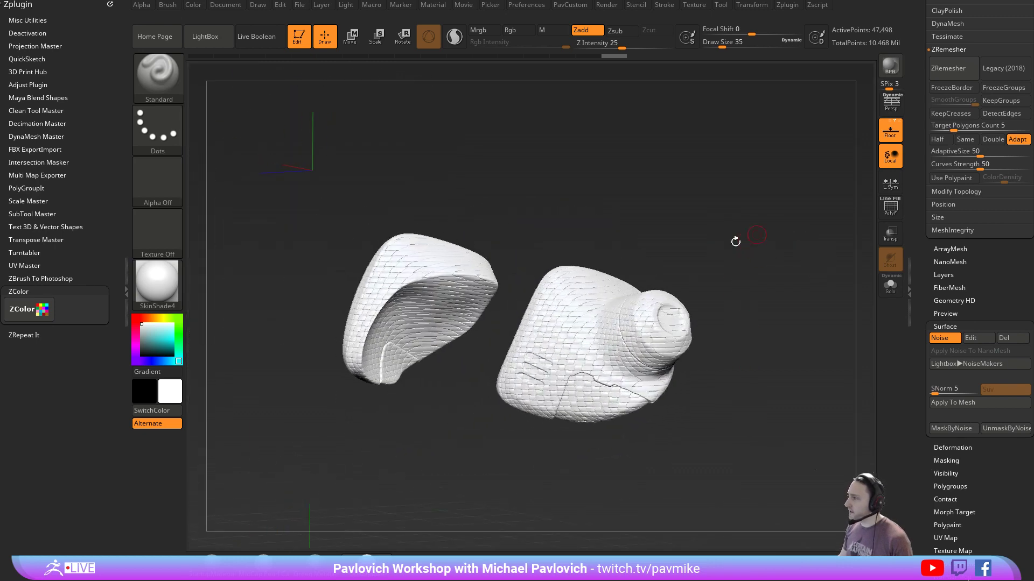
left_click_drag(727, 284, 780, 304, "alt")
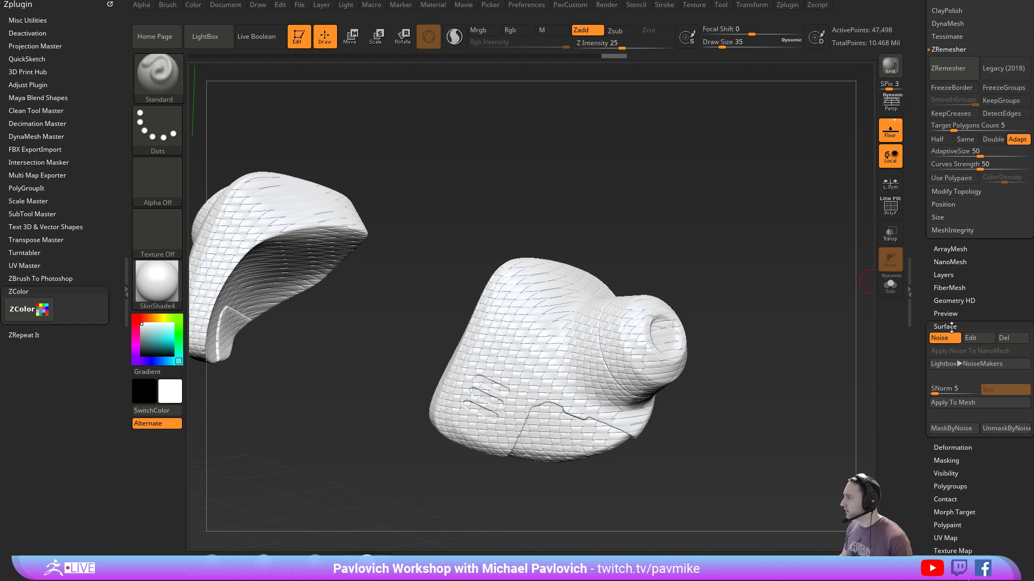
left_click(950, 338)
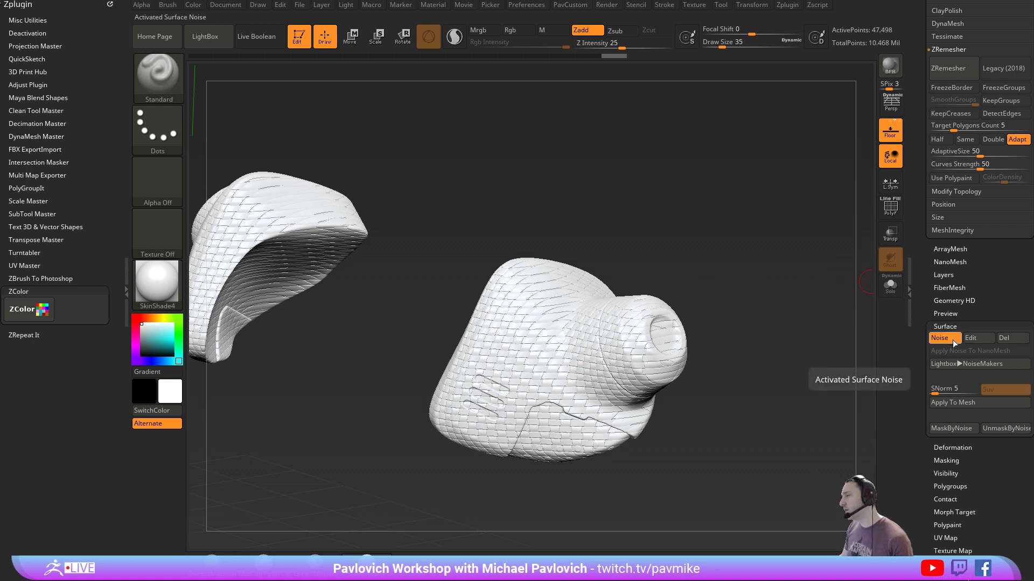
left_click_drag(935, 326, 935, 324, "shift")
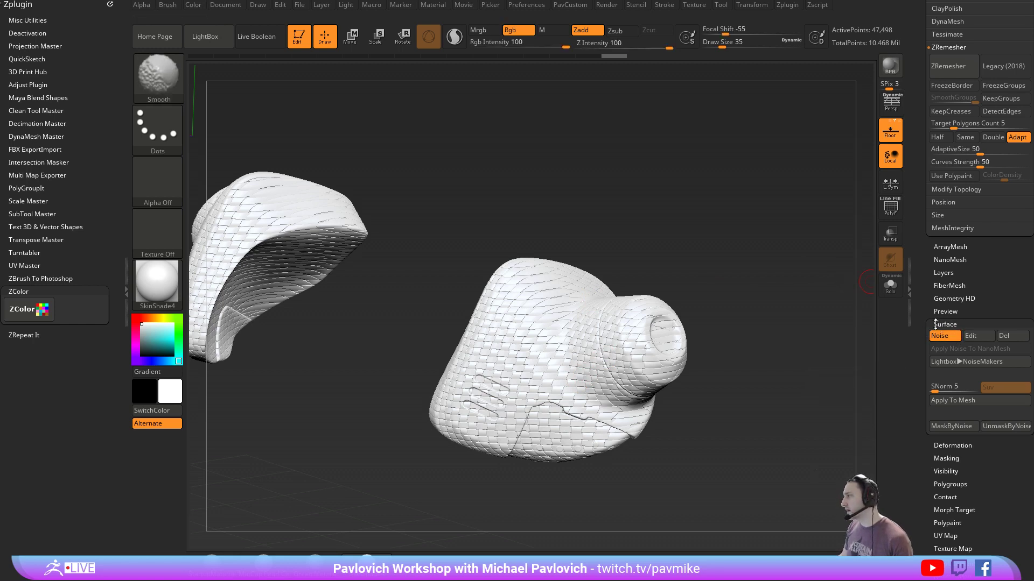
left_click(935, 324)
scroll(948, 355, "down", 2)
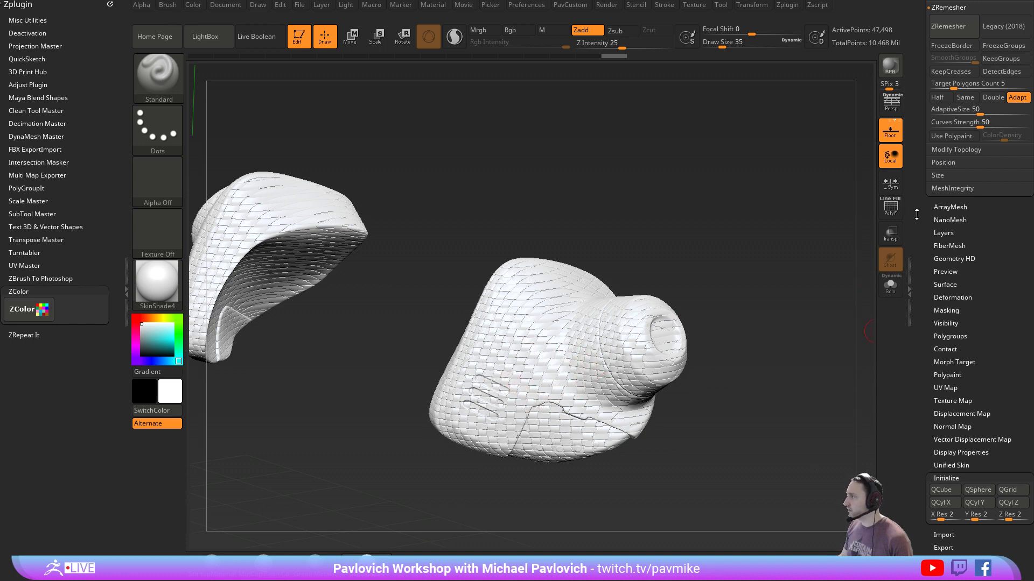
key("shift")
left_click(950, 285)
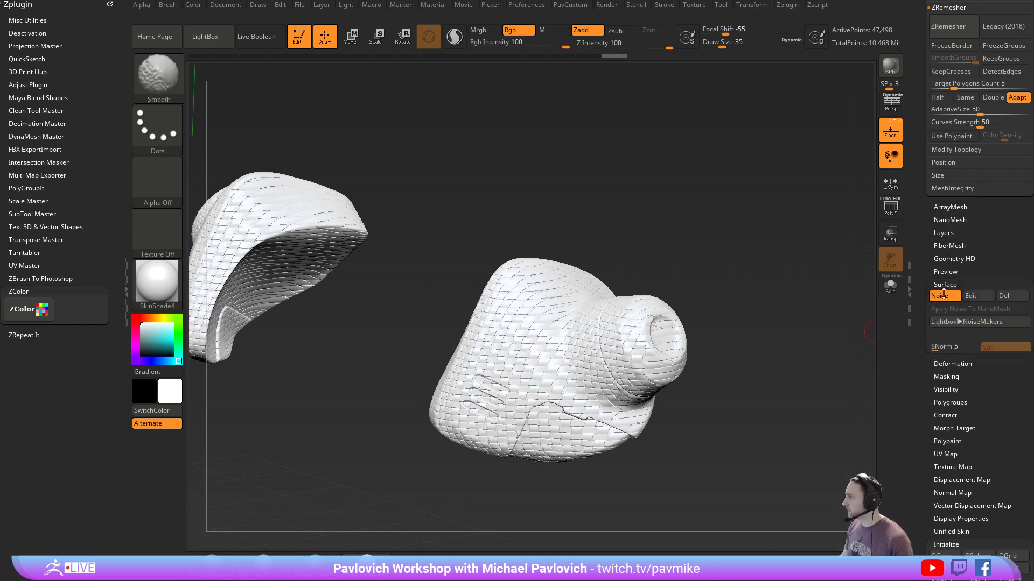
left_click(975, 296)
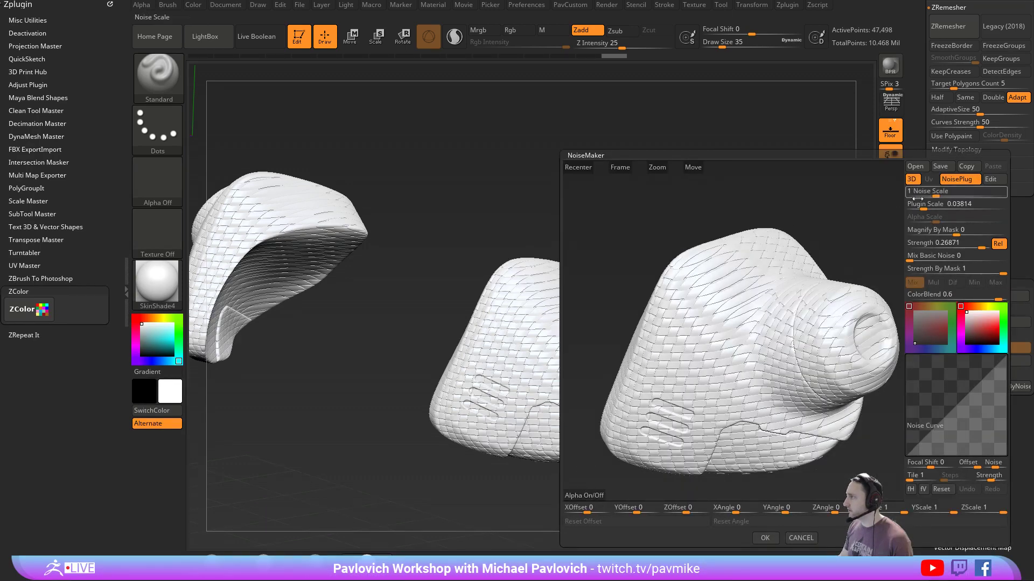
left_click(800, 538)
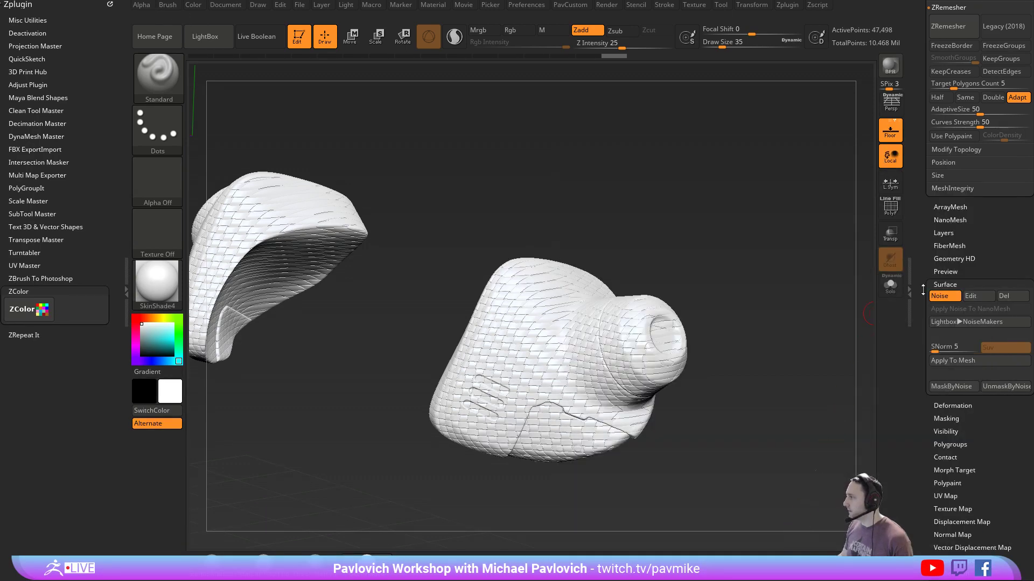
Examine the armor's Displacement Map settings and review the tool's other sections and subtools
scroll(923, 290, "down", 5)
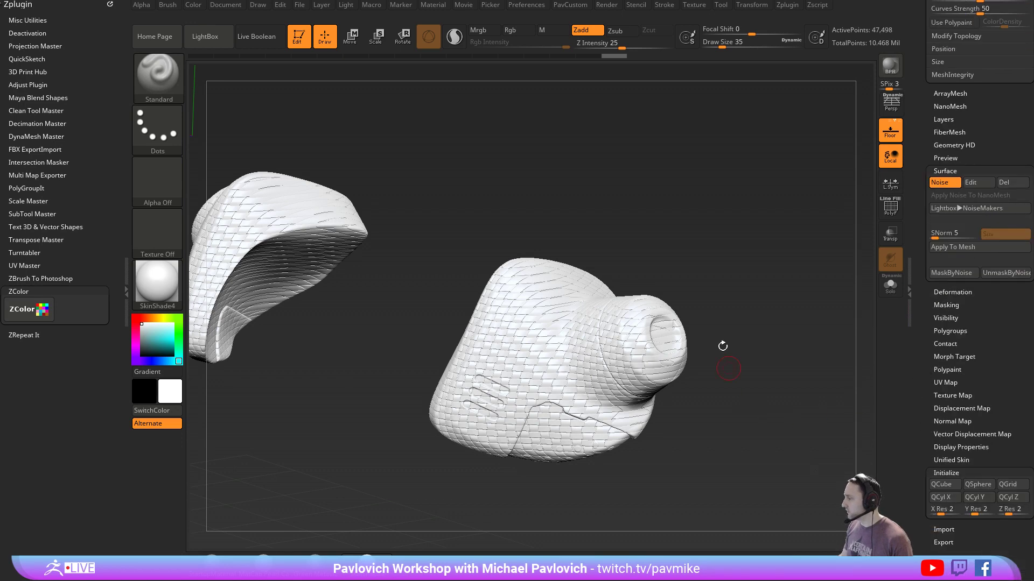
left_click(951, 408)
left_click(950, 404)
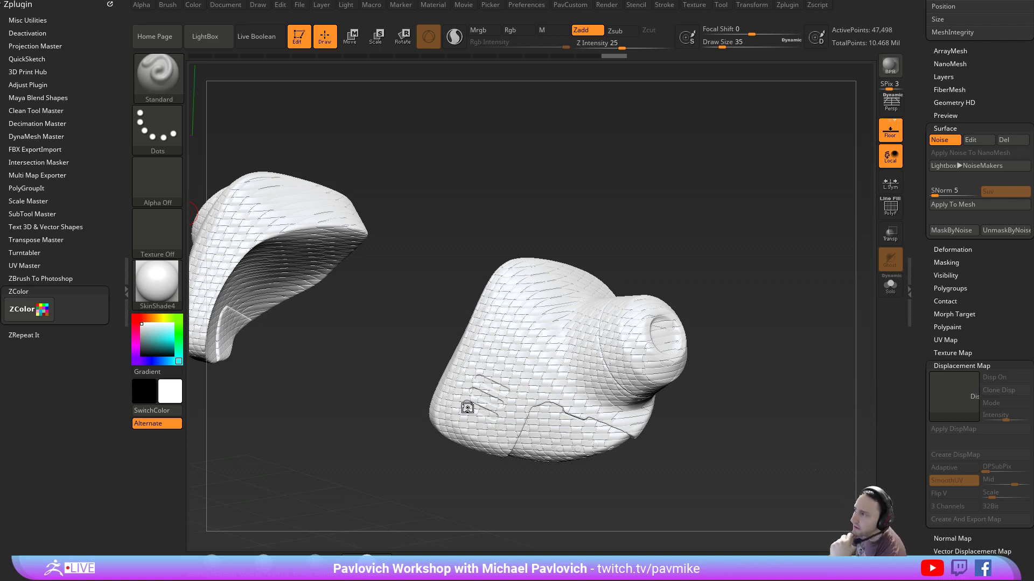
left_click_drag(716, 253, 695, 235)
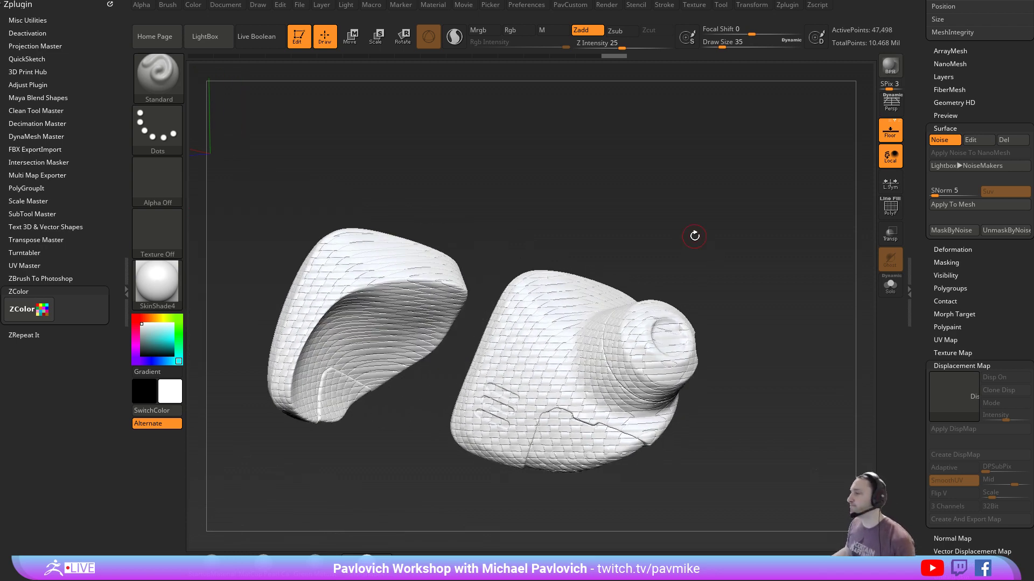
left_click_drag(919, 118, 938, 365)
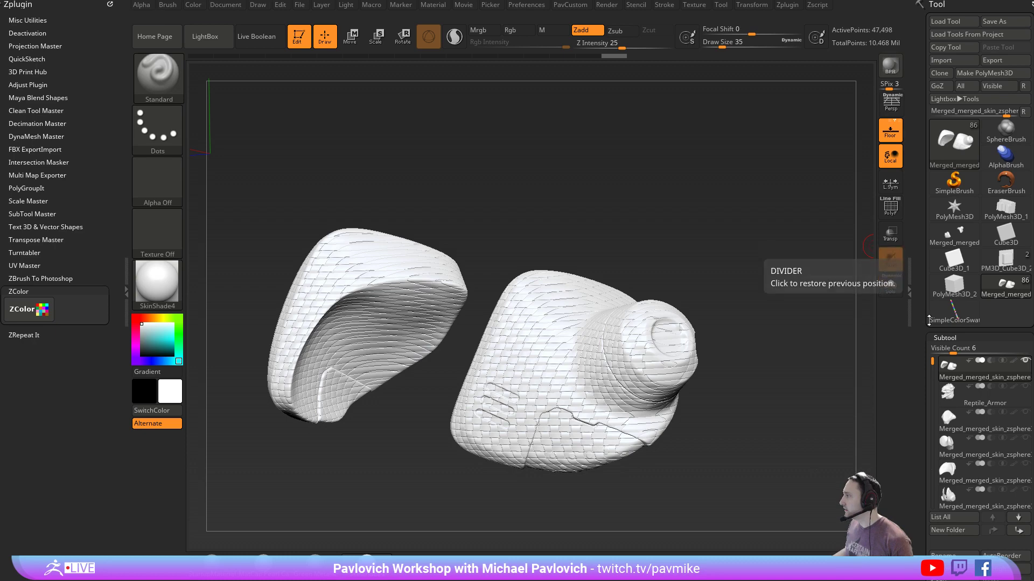
left_click_drag(927, 353, 918, 84)
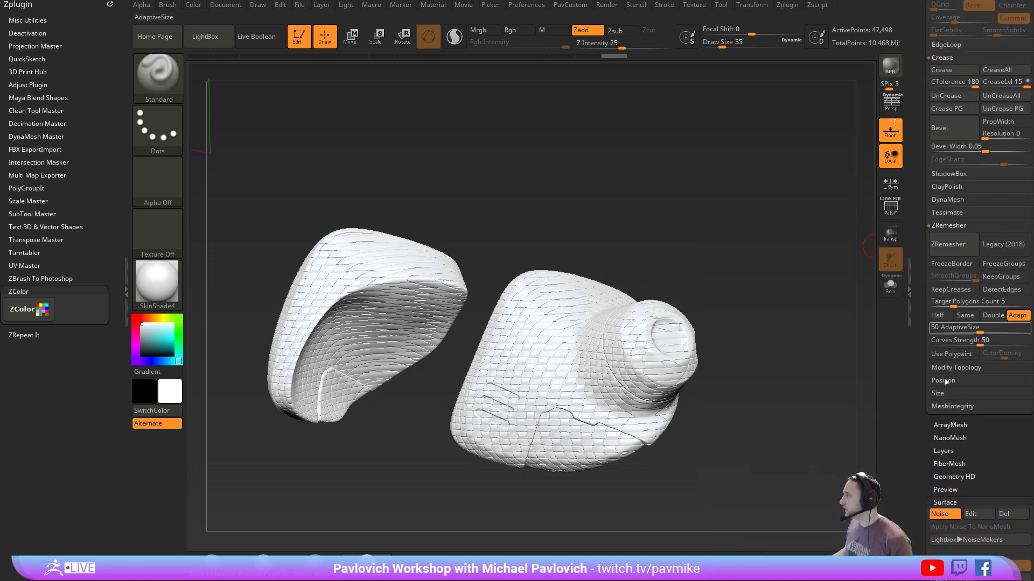
Turn off the surface noise on the armor and show all visible subtools of the bust again
left_click(941, 515)
left_click(925, 433)
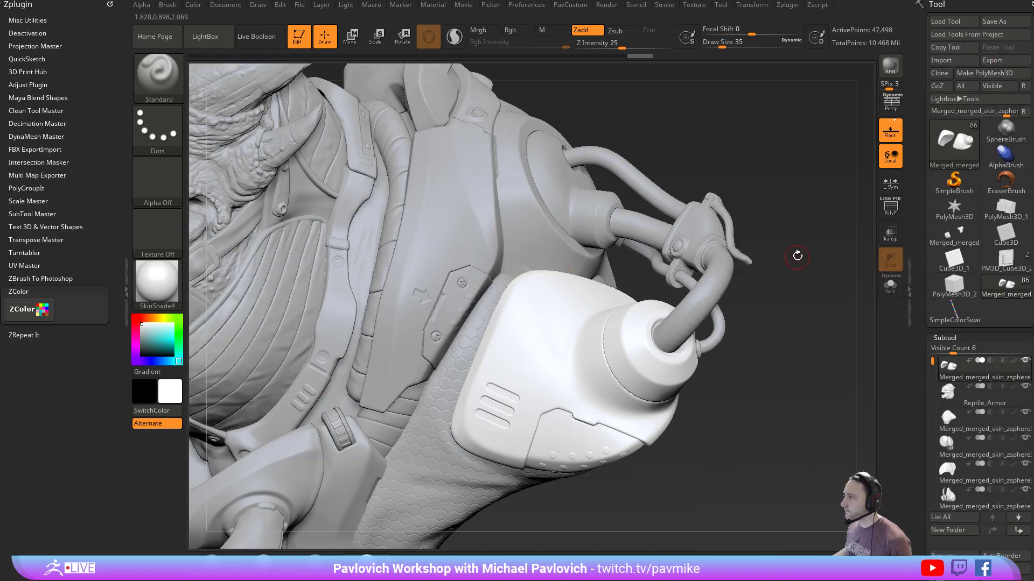
left_click_drag(797, 256, 371, 439, "alt")
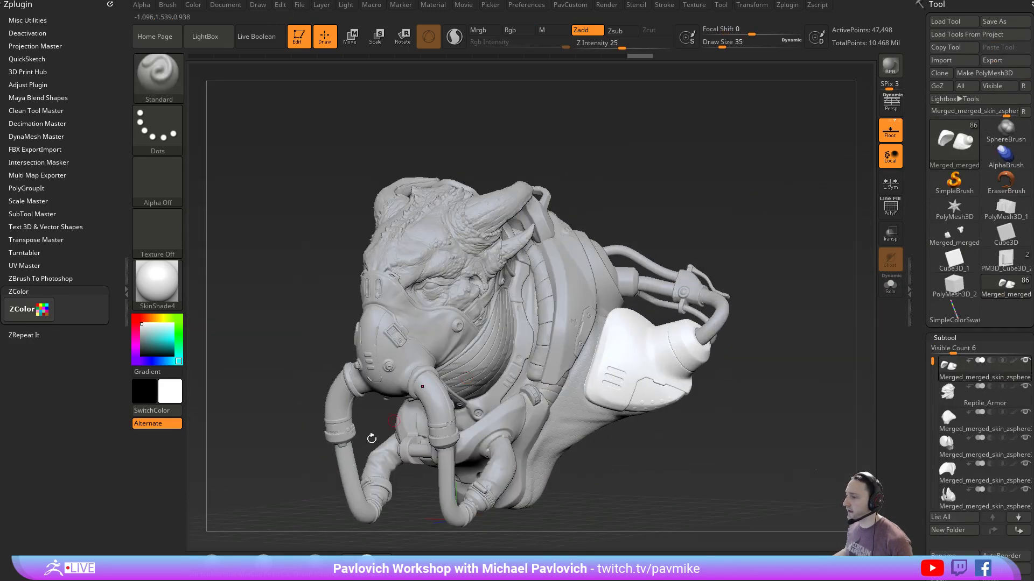
Render the bust in perspective with the MatCap Pearl Cavity material and SPix set to 0
left_click(263, 560)
left_click_drag(815, 184, 833, 115)
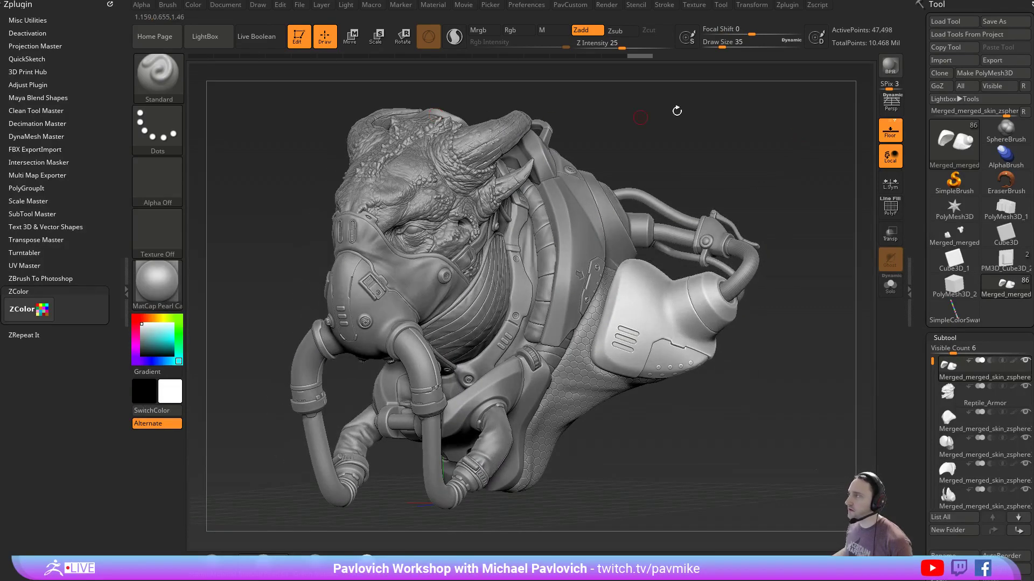
left_click(891, 102)
left_click(890, 66)
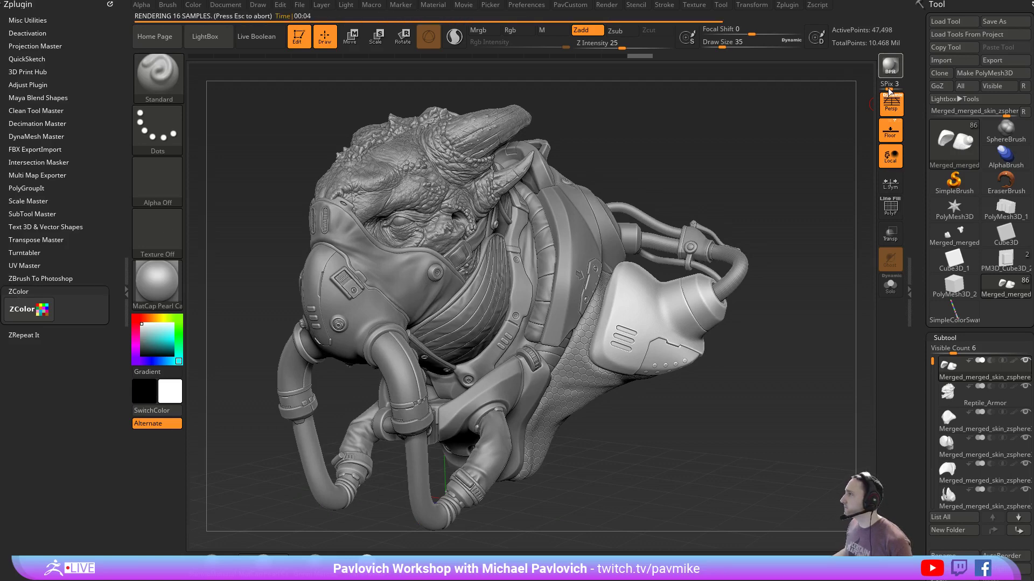
left_click_drag(888, 90, 875, 91)
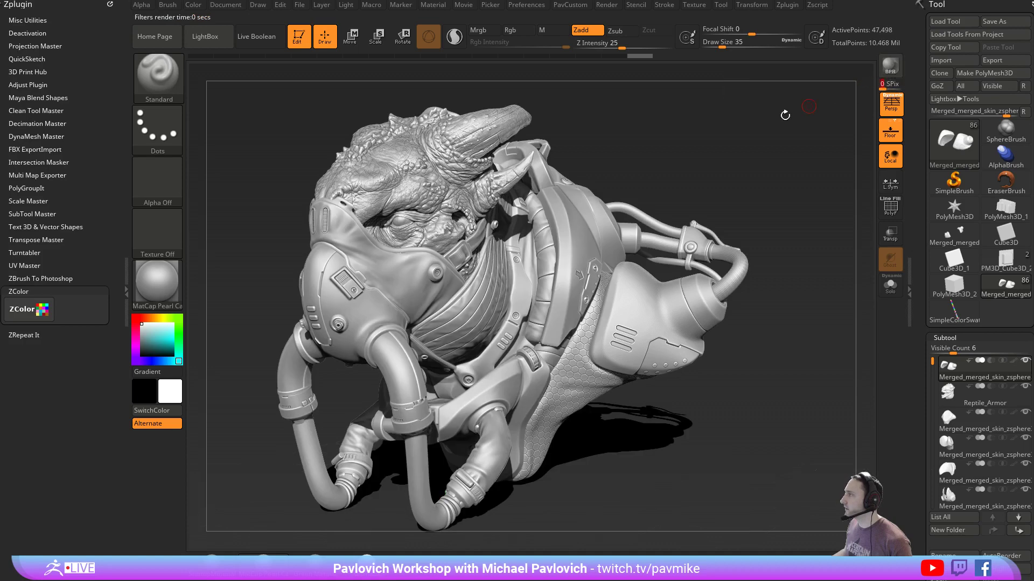
left_click_drag(774, 127, 804, 124, "alt")
key("shift+r")
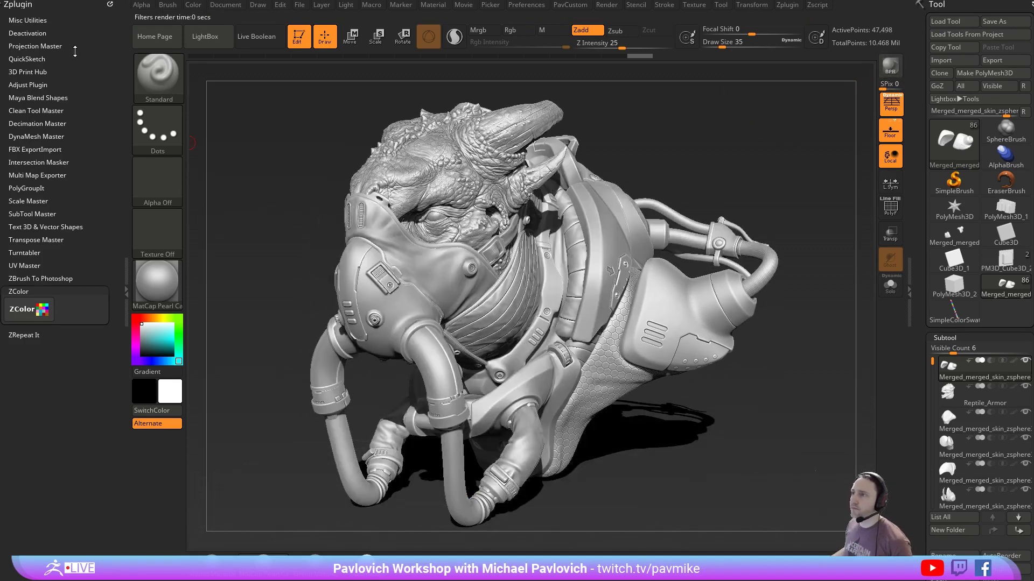
Remove the docked Zplugin palette and render the bust with Flat Shadow on and Vibrant at 0
left_click(110, 4)
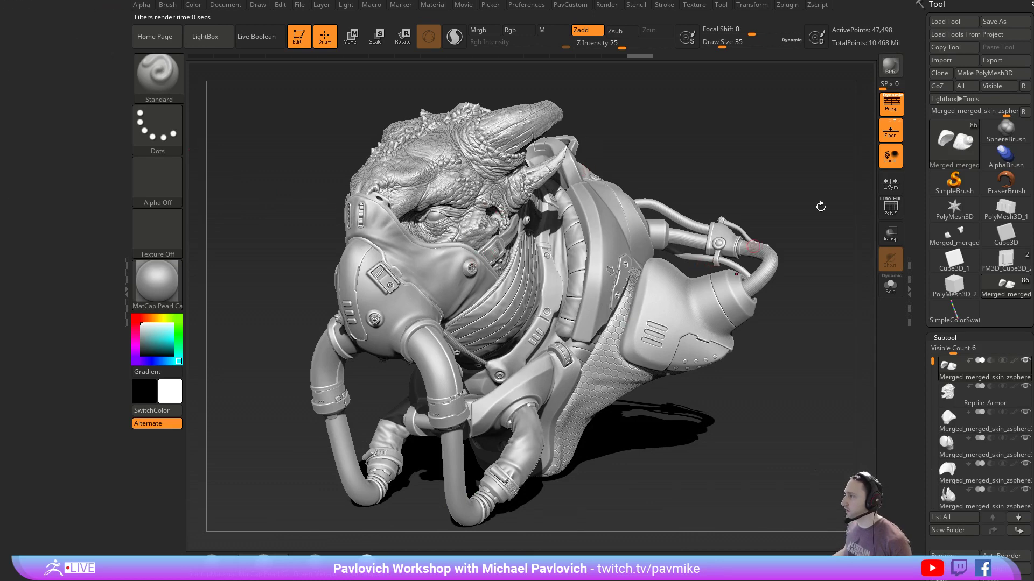
left_click(609, 5)
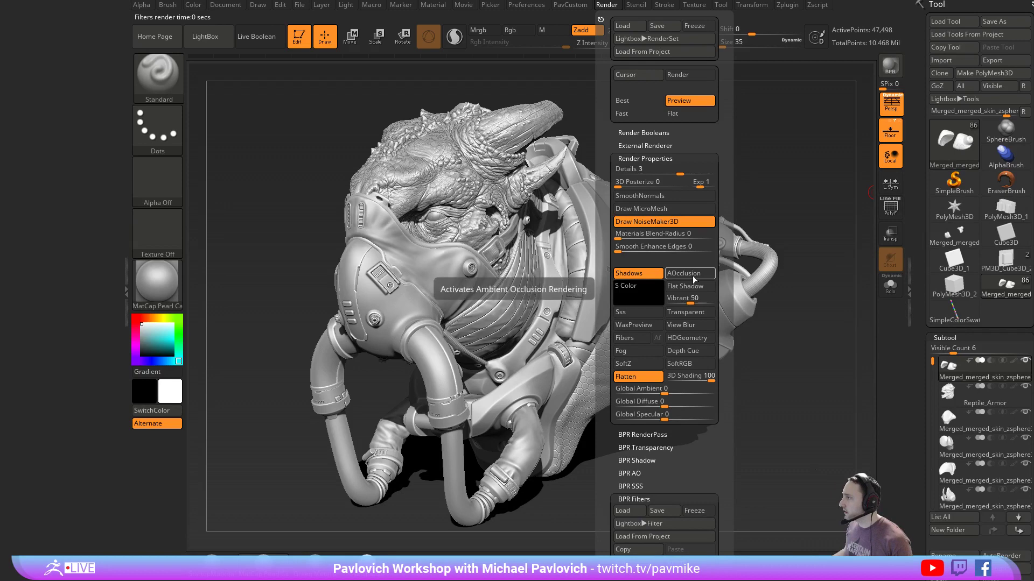
left_click(887, 69)
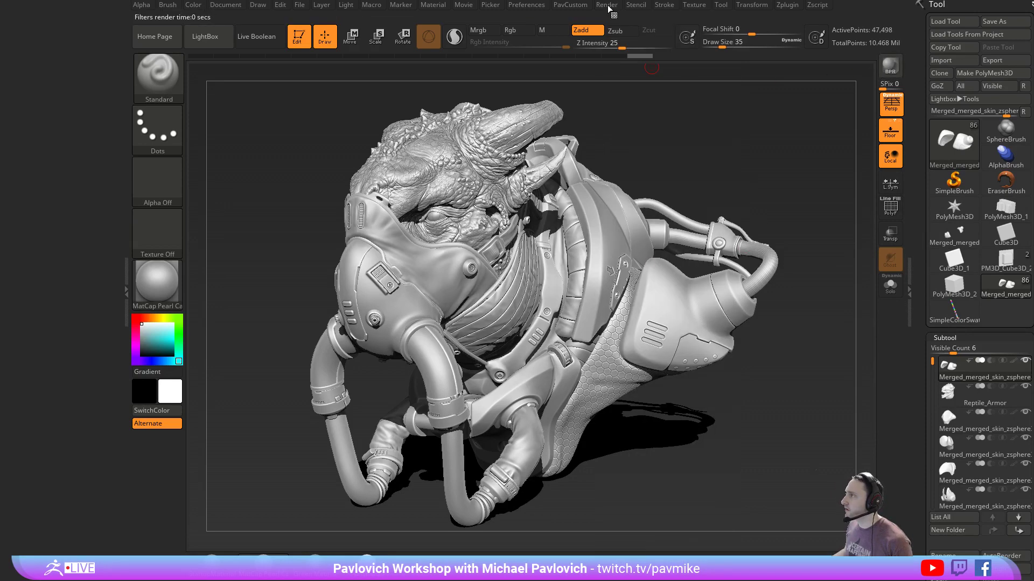
Dock the Render palette and enable BPR filter F1 with its type set to Flat Shading
left_click(606, 5)
left_click_drag(601, 20, 3, 327)
left_click_drag(3, 471, 2, 432)
left_click(9, 430)
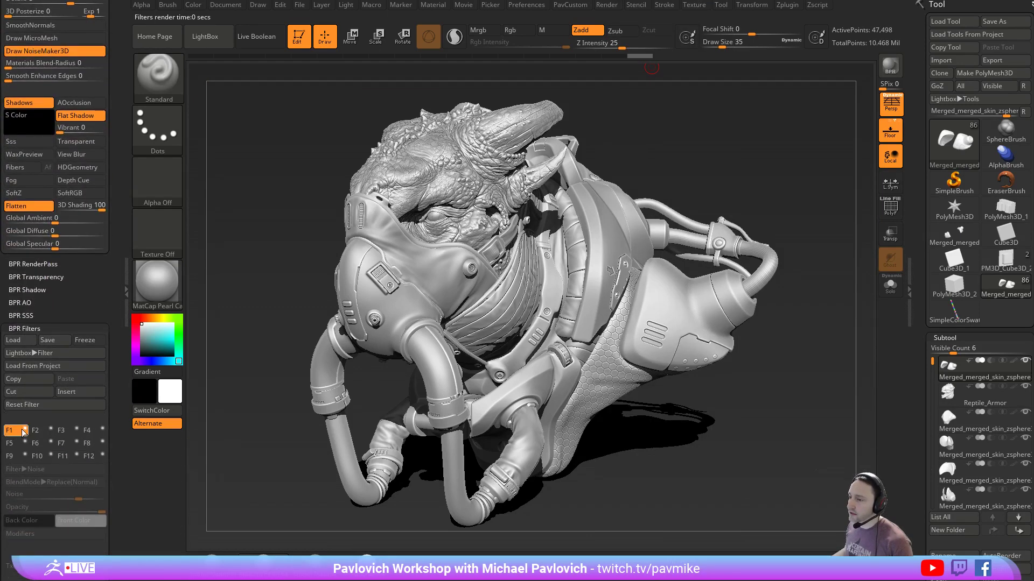
left_click_drag(3, 468, 3, 322)
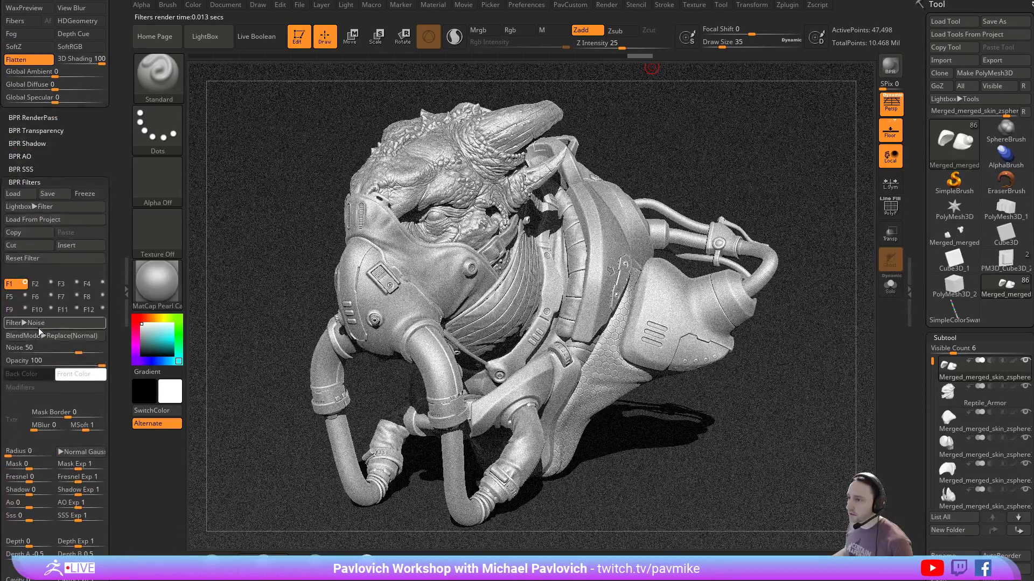
left_click(16, 322)
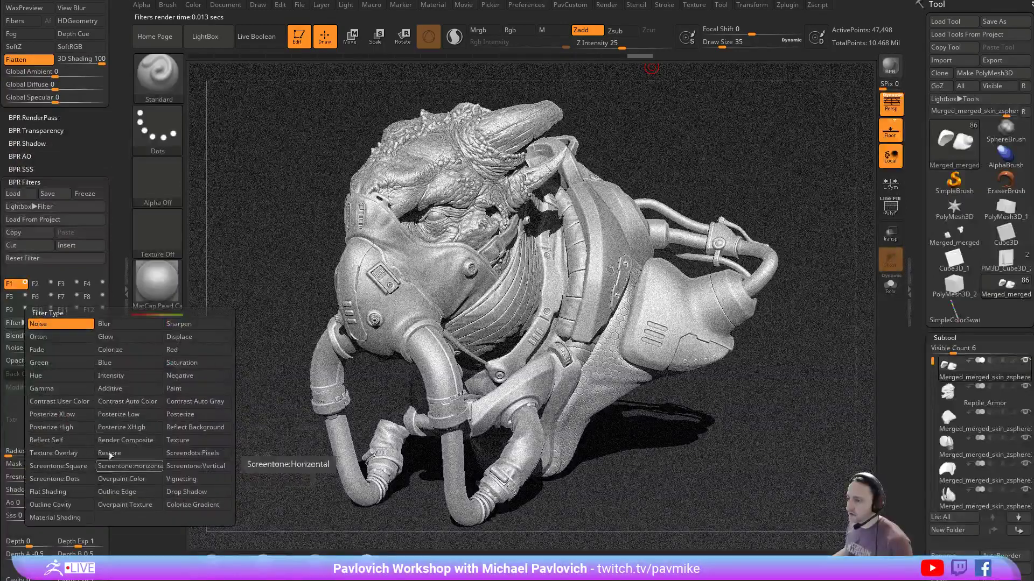
left_click(59, 492)
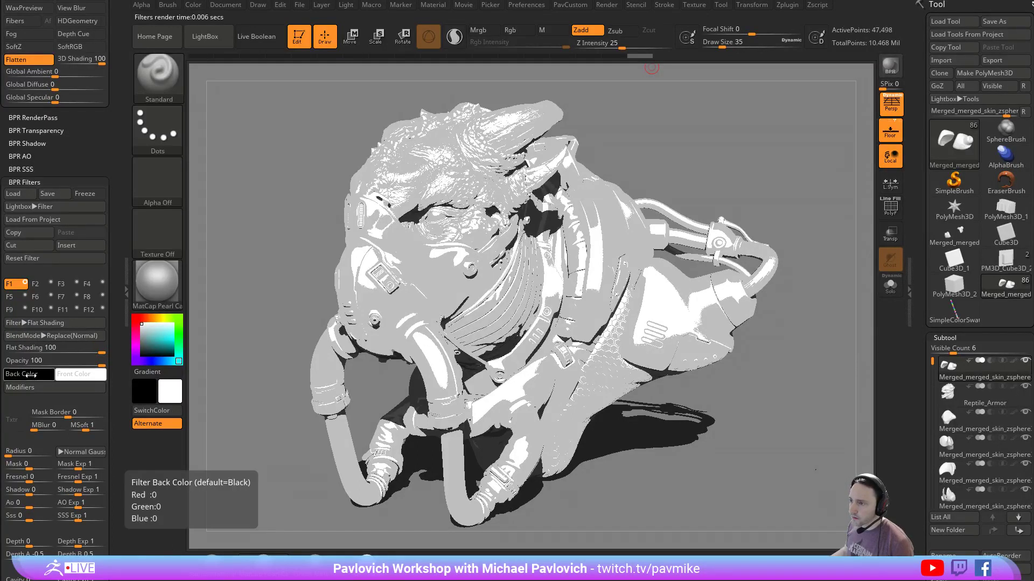
Set the Flat Shading filter's Min Intensity to 0.55757 and its Mask to 1
left_click(27, 389)
left_click_drag(75, 406, 81, 408)
left_click(54, 464)
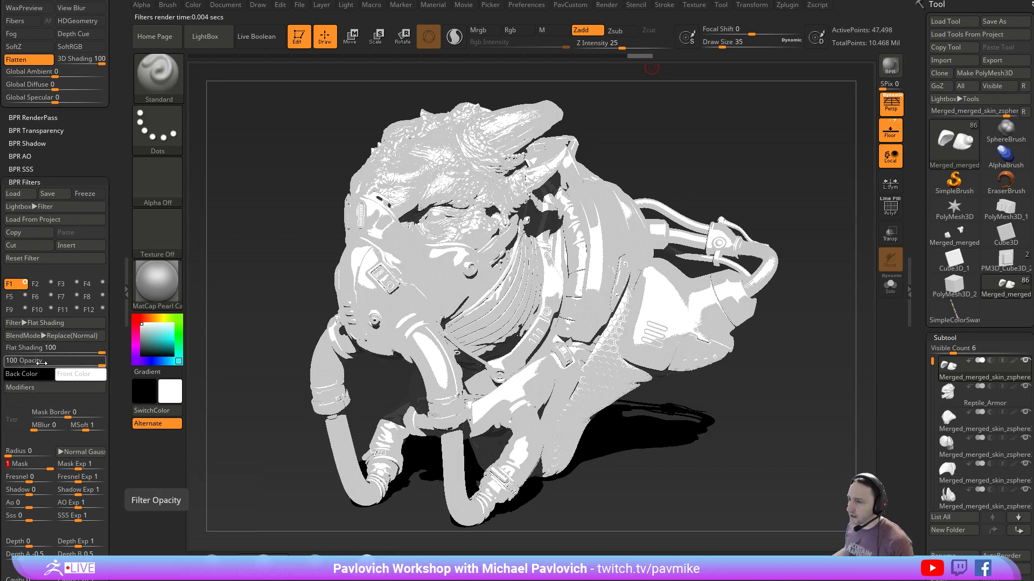
Try the Flat Shading filter with Min Intensity 0.33333 and Max Intensity 1
left_click(20, 387)
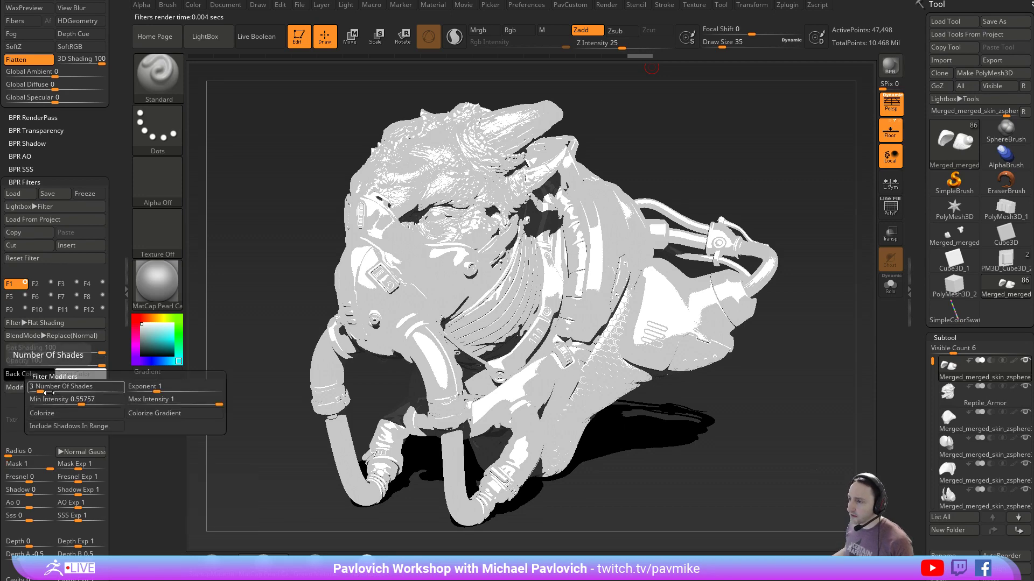
left_click_drag(80, 400, 60, 402)
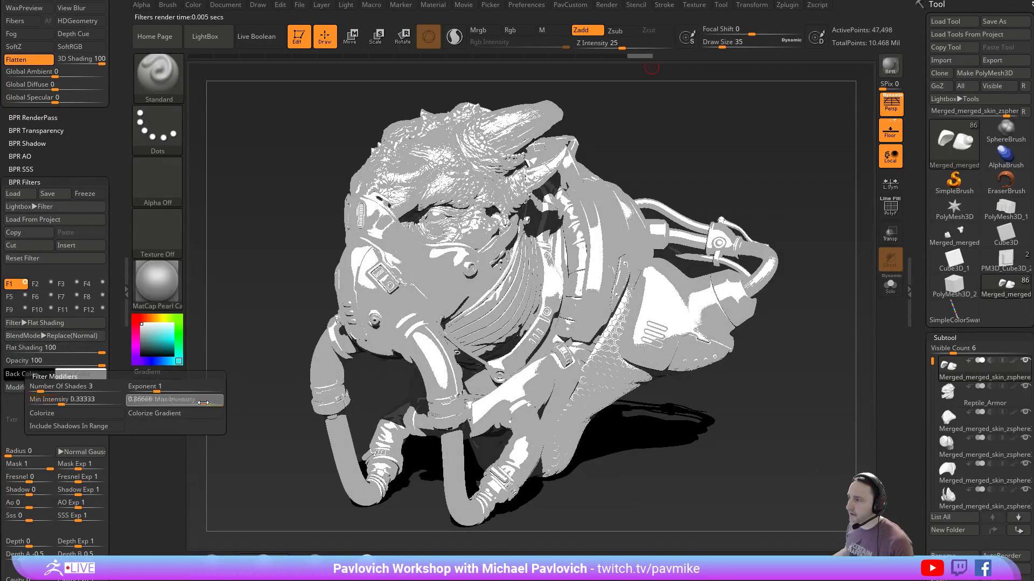
left_click_drag(218, 403, 191, 407)
type("1")
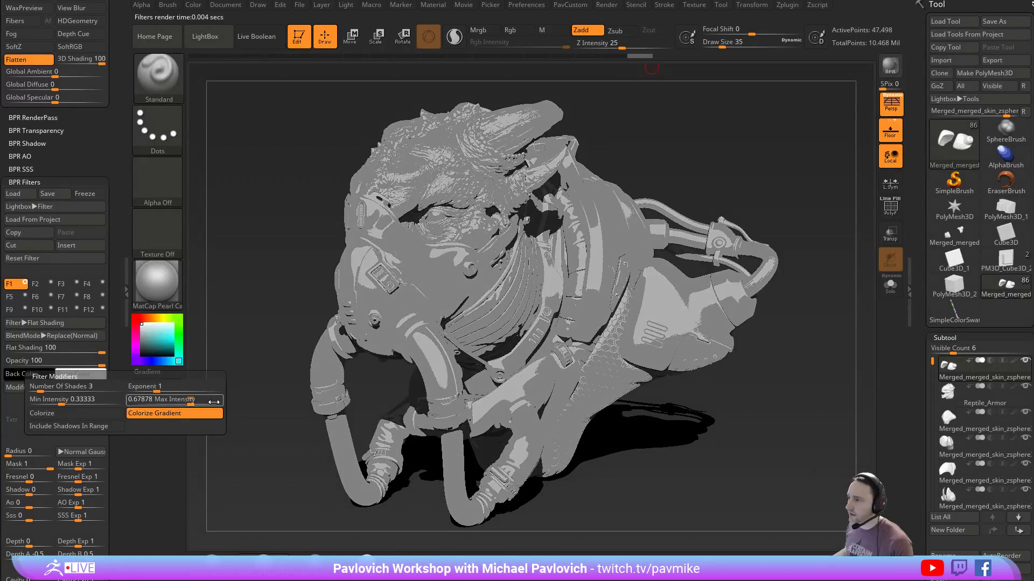
key("Return")
Try the Flat Shading filter with Min Intensity 0.50303, Exponent 1.2 and Max Intensity 0.26036
left_click_drag(63, 401, 77, 401)
mouse_move(157, 391)
left_mouse_down()
mouse_move(185, 388)
mouse_move(153, 396)
left_mouse_up()
left_click(192, 389)
left_click(160, 392)
left_click(154, 397)
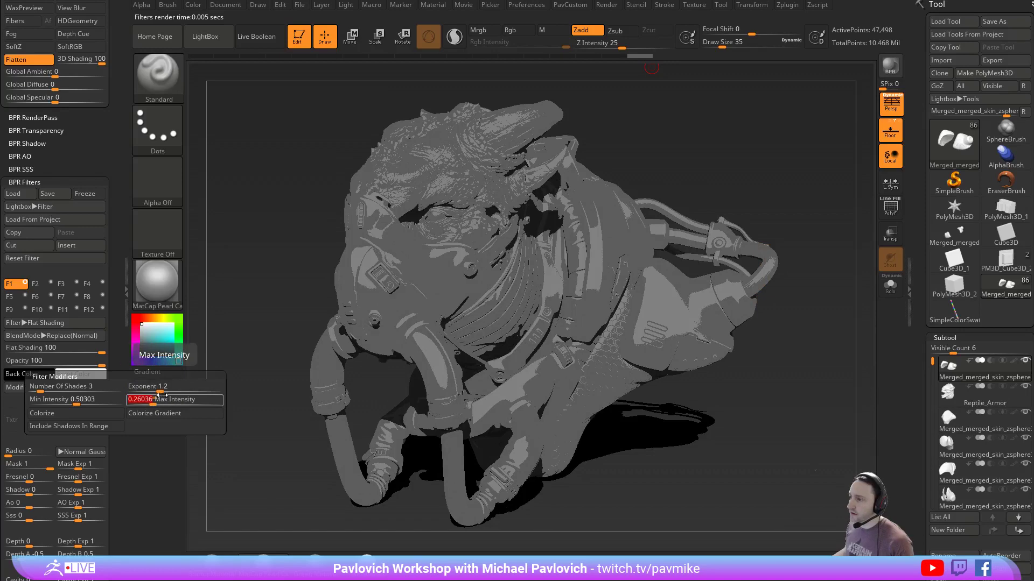
Set the Flat Shading filter to 5 shades with Max Intensity 1, and lower its Min Intensity and fine-tune its Exponent
left_click_drag(47, 391, 52, 392)
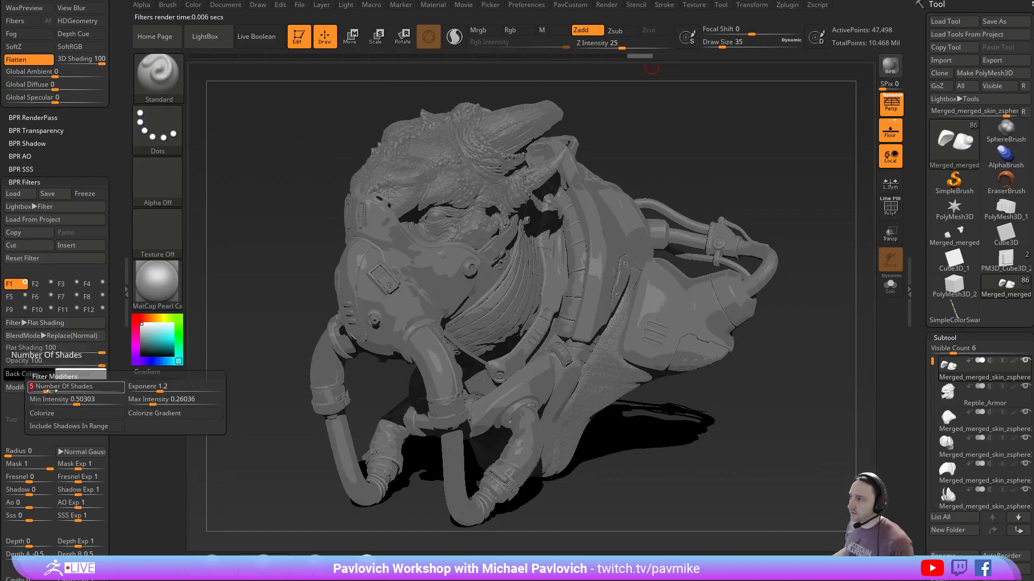
left_click(169, 389)
left_click_drag(156, 402, 246, 401)
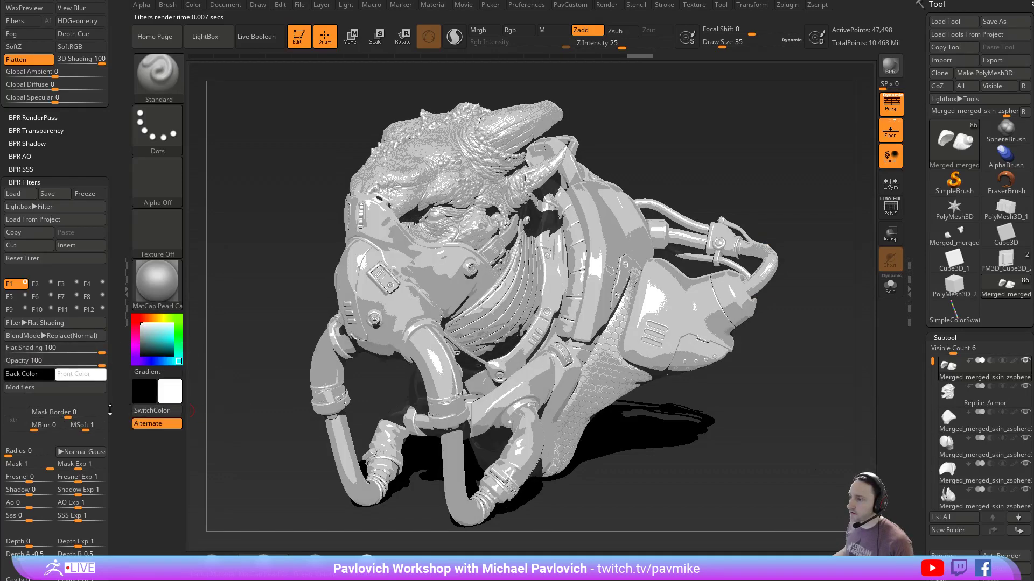
left_click(50, 387)
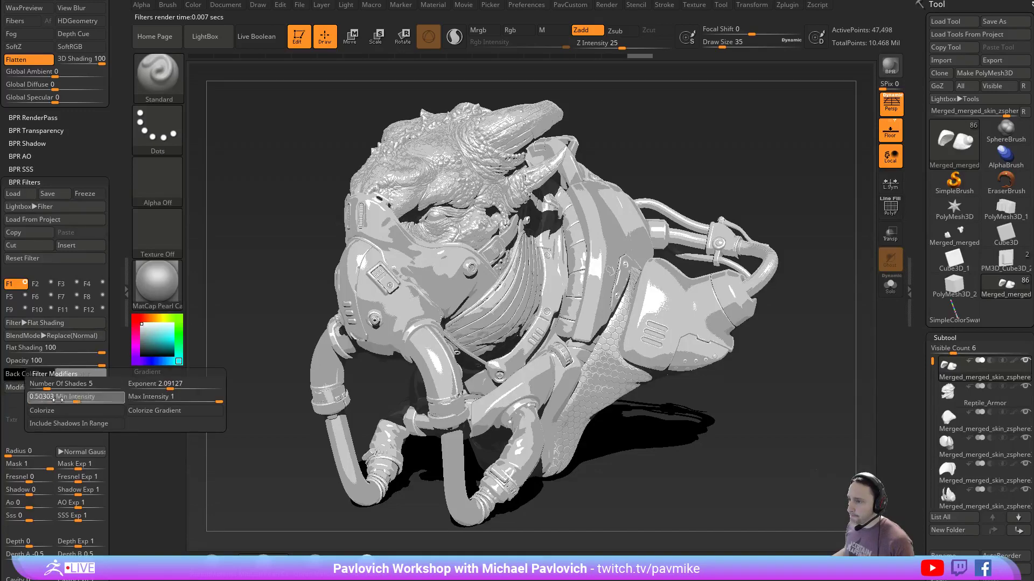
left_click_drag(64, 397, 28, 398)
mouse_move(169, 390)
left_mouse_down()
mouse_move(177, 388)
mouse_move(160, 388)
left_mouse_up()
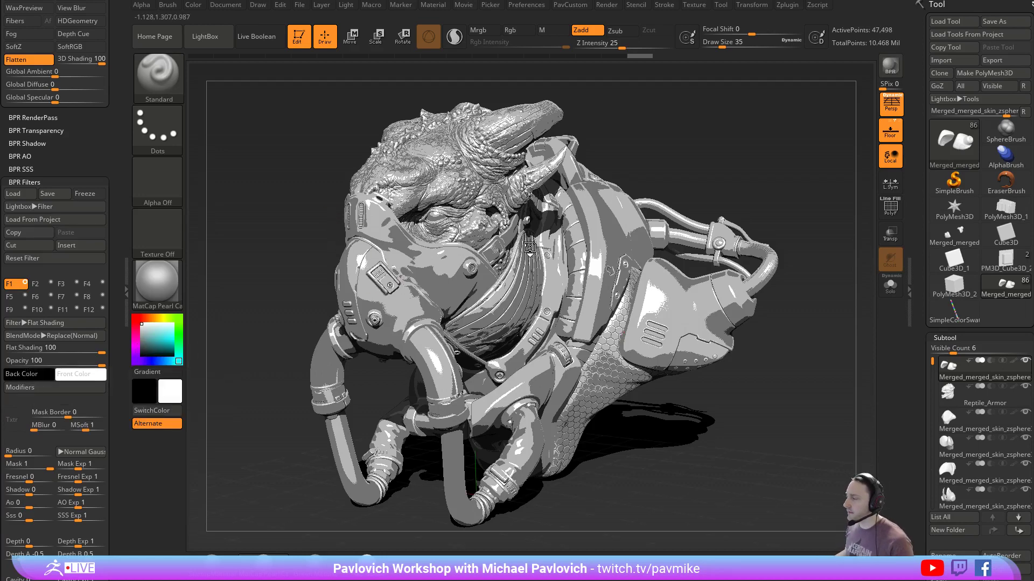
mouse_move(722, 177)
left_mouse_down()
mouse_move(700, 180)
mouse_move(716, 180)
left_mouse_up()
key("s")
left_click_drag(705, 179, 718, 176)
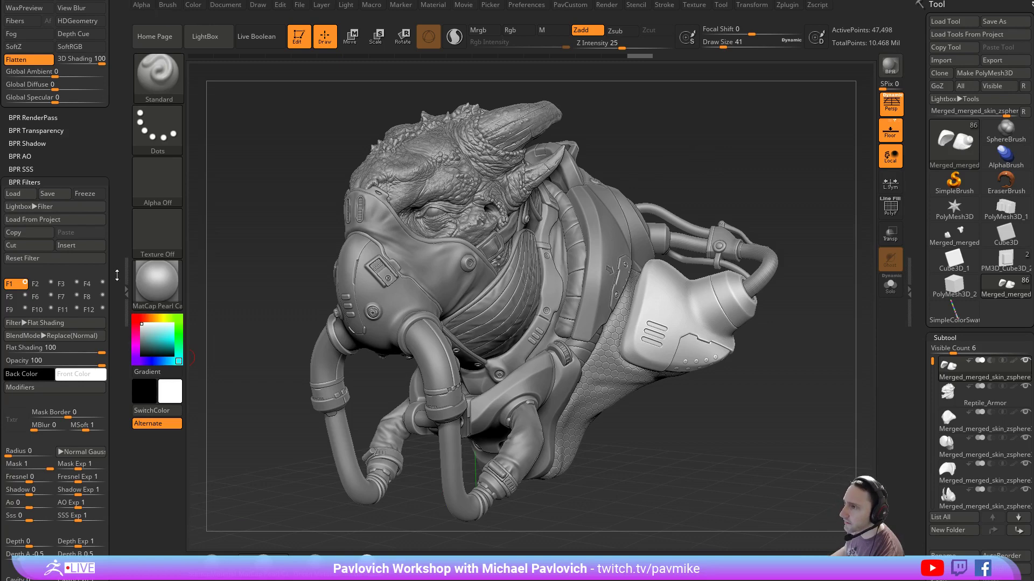
Swap the docked Render palette for the Material palette and examine the MatCap Pearl Cavity material's modifiers
left_click_drag(118, 277, 112, 405)
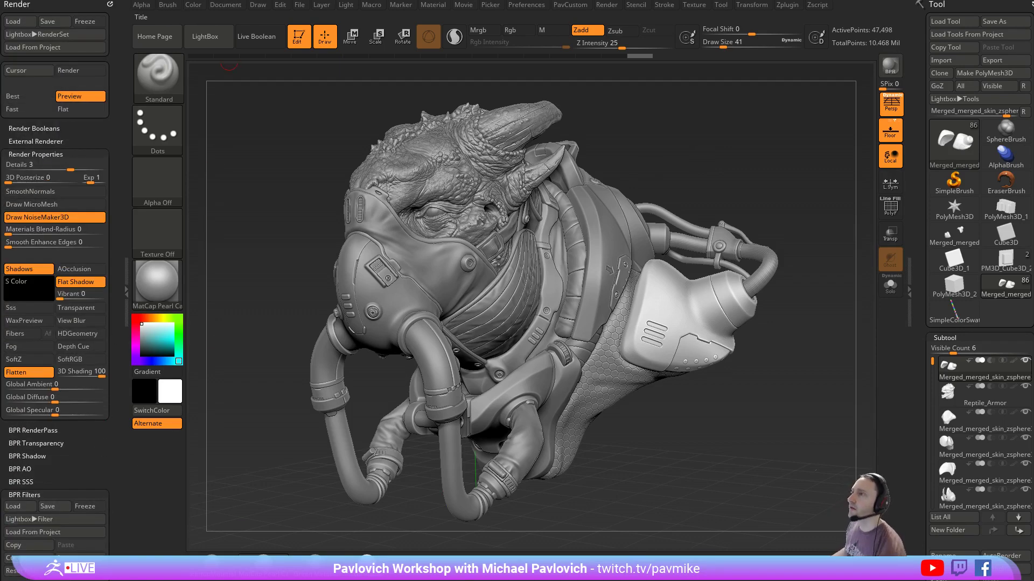
left_click_drag(110, 4, 171, 11)
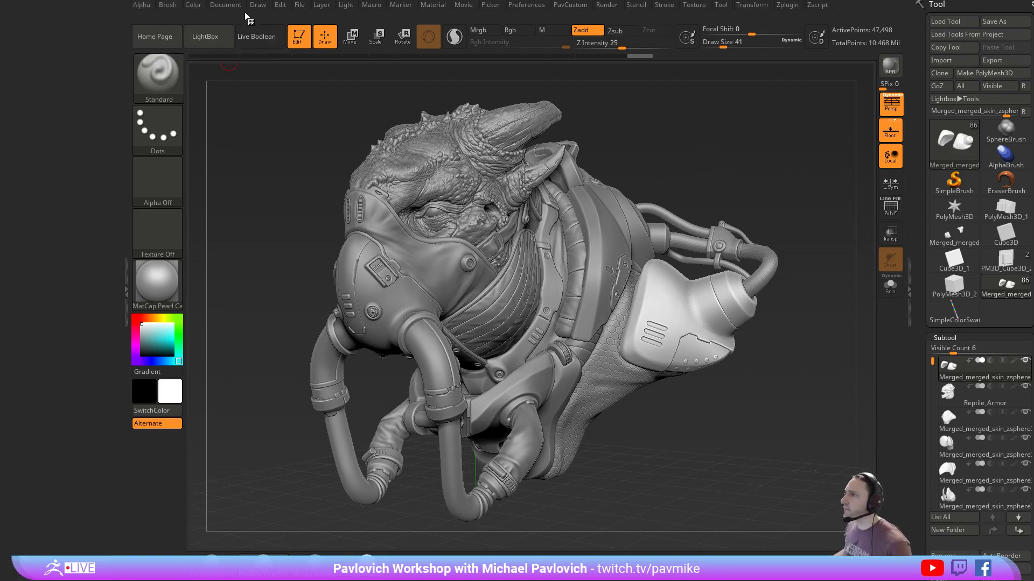
left_click(433, 4)
left_click_drag(425, 20, 119, 62)
left_click(24, 283)
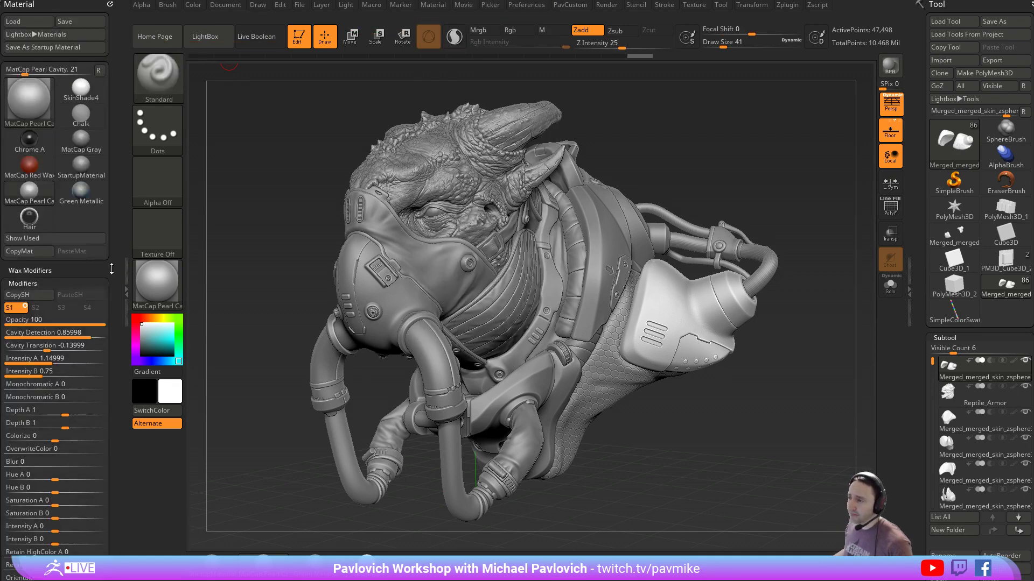
left_click_drag(111, 269, 112, 101)
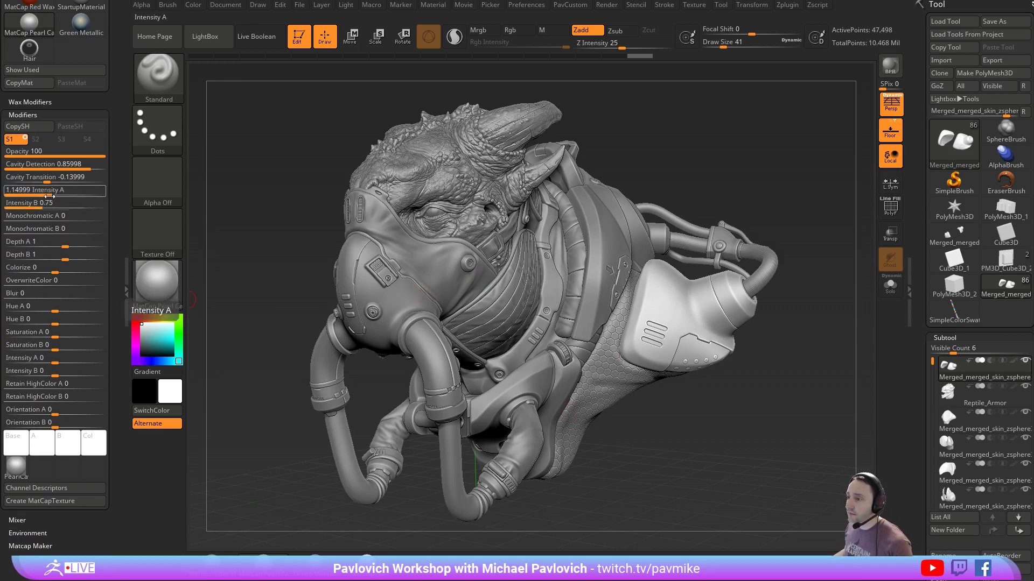
mouse_move(18, 469)
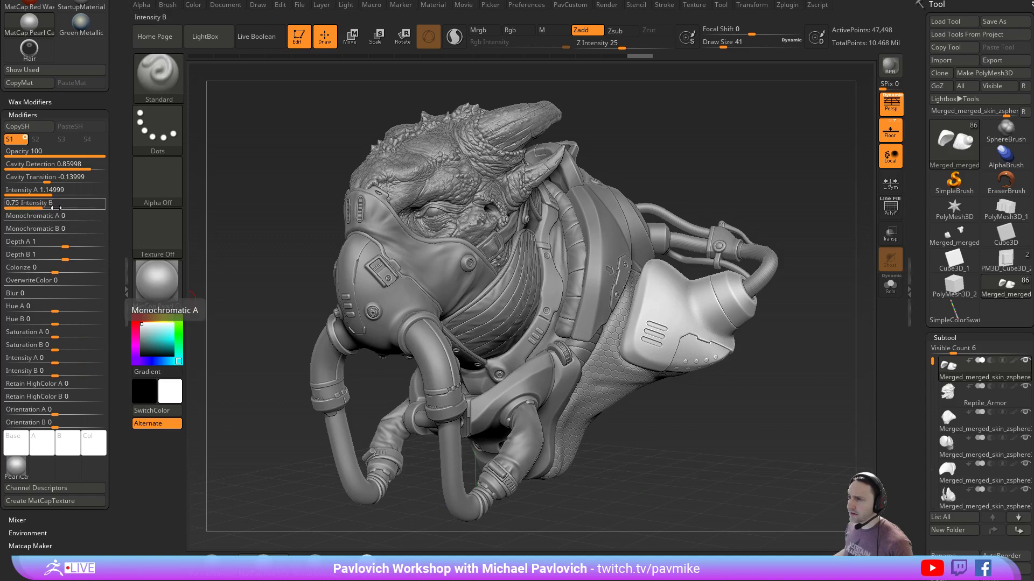
Try the SkinShade4 material and examine its texture choices and Reflectivity modifier
left_click(355, 579)
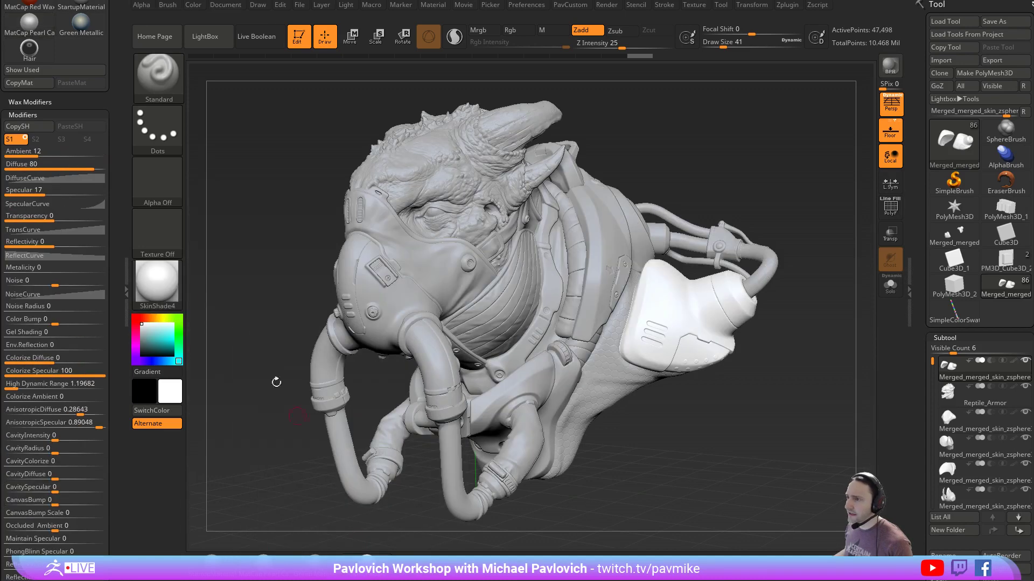
left_click_drag(5, 409, 5, 159)
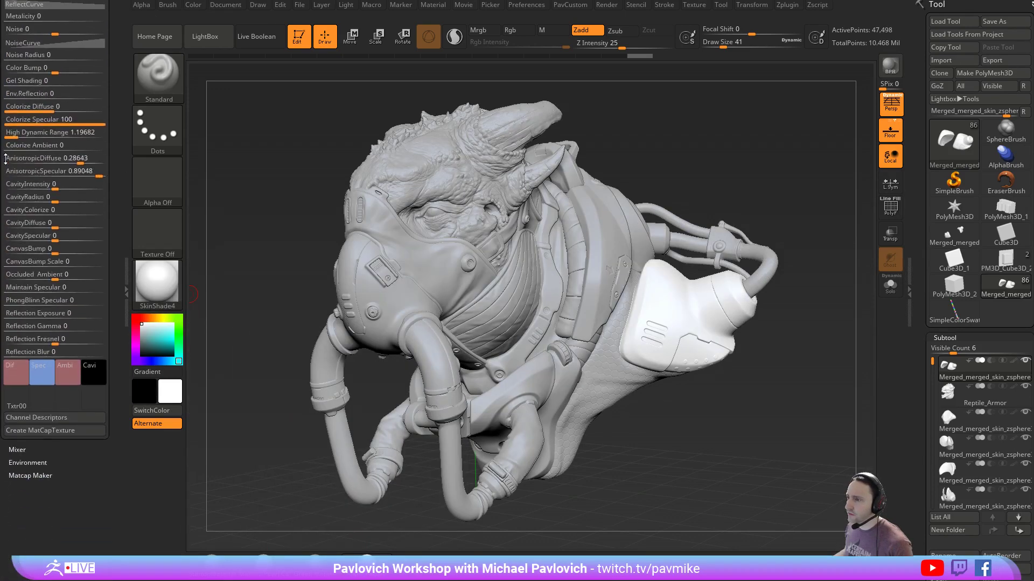
left_click(21, 400)
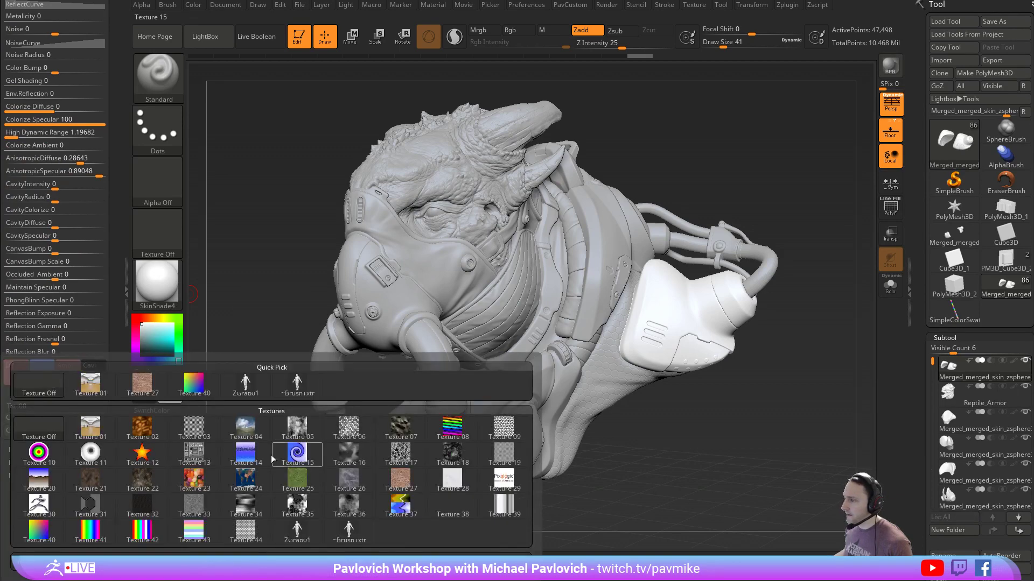
left_click(245, 428)
left_click_drag(120, 127, 114, 234)
mouse_move(43, 332)
left_mouse_down()
mouse_move(109, 336)
mouse_move(49, 335)
left_mouse_up()
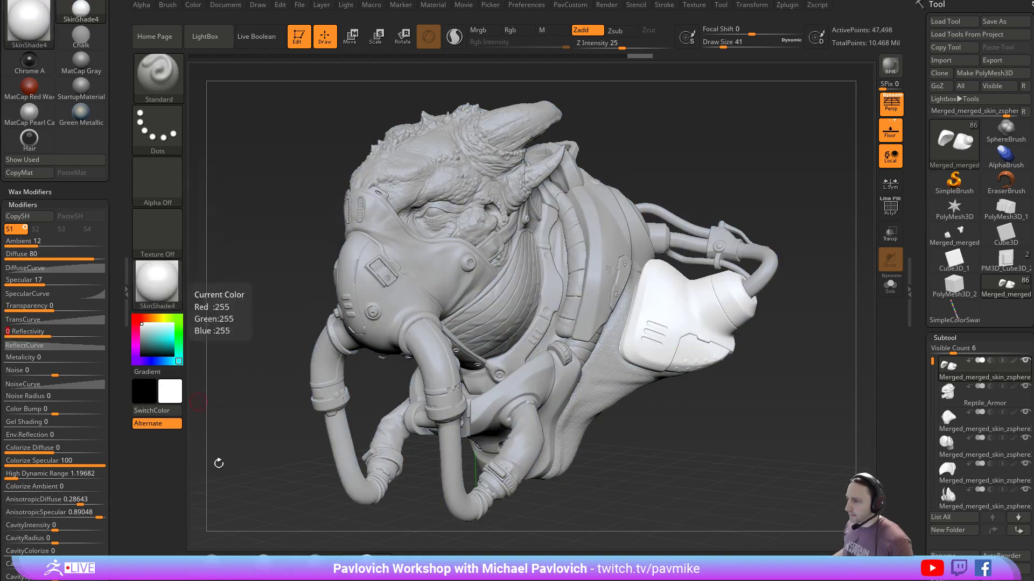
Switch the bust to StartupMaterial and make a BPR render from a slightly adjusted view
left_click(212, 562)
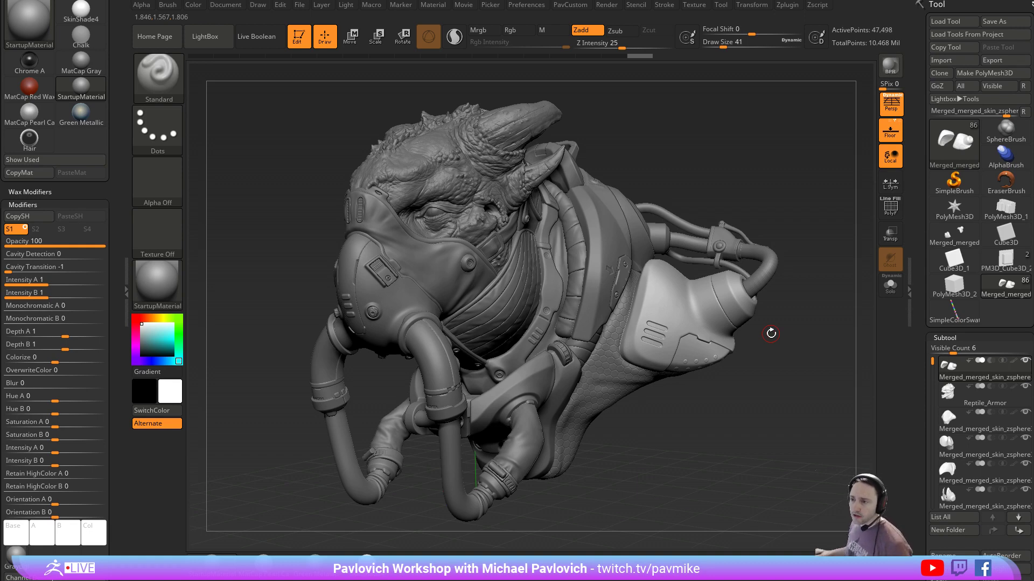
left_click_drag(758, 204, 755, 198)
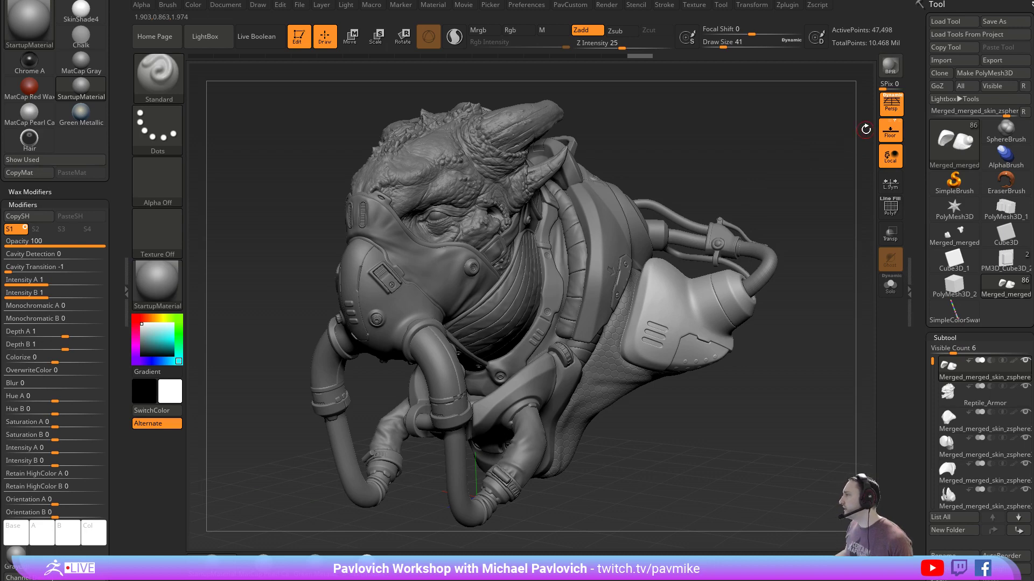
key("shift+r")
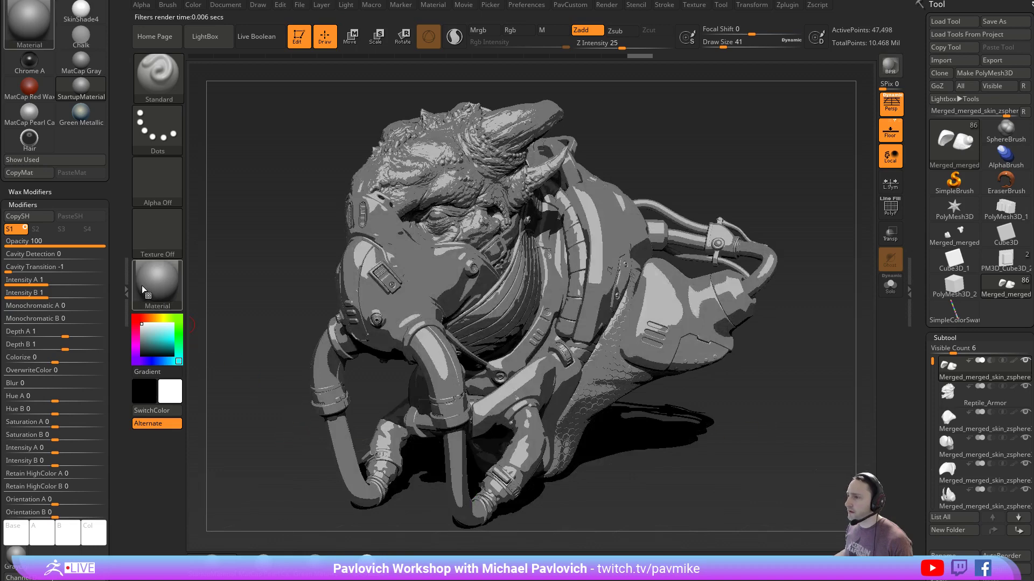
Replace the docked Material palette with the Render palette and enable the second BPR filter as Orton
left_click_drag(119, 244, 104, 301)
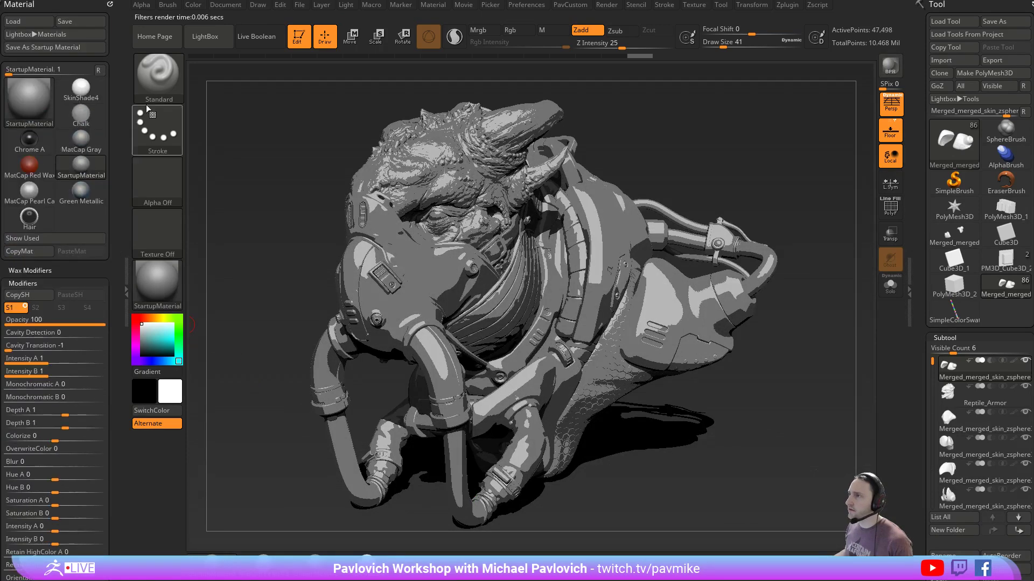
left_click(110, 5)
left_click(607, 5)
left_click_drag(601, 17, 45, 163)
left_click_drag(104, 455, 113, 351)
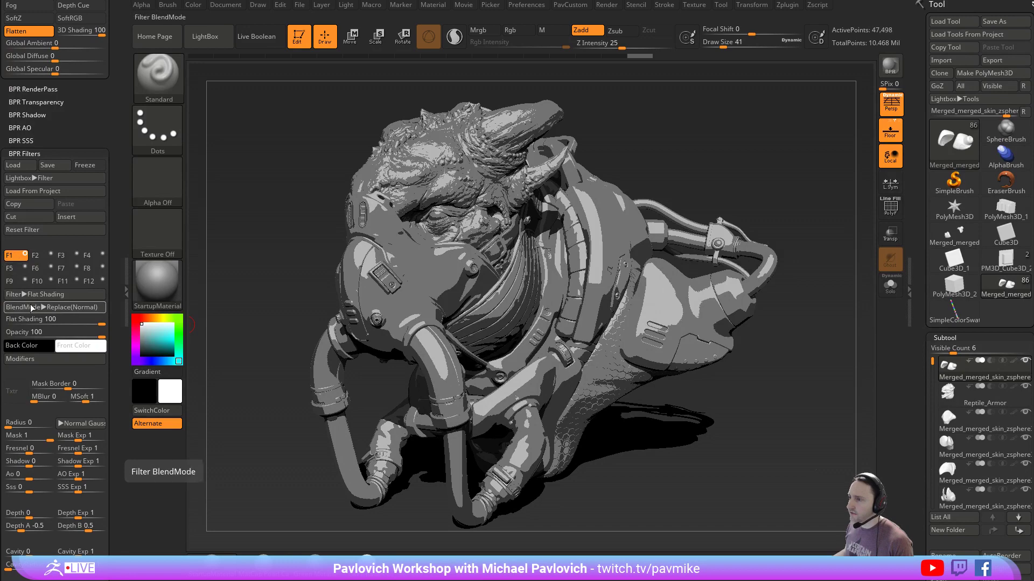
left_click(48, 255)
left_click(24, 295)
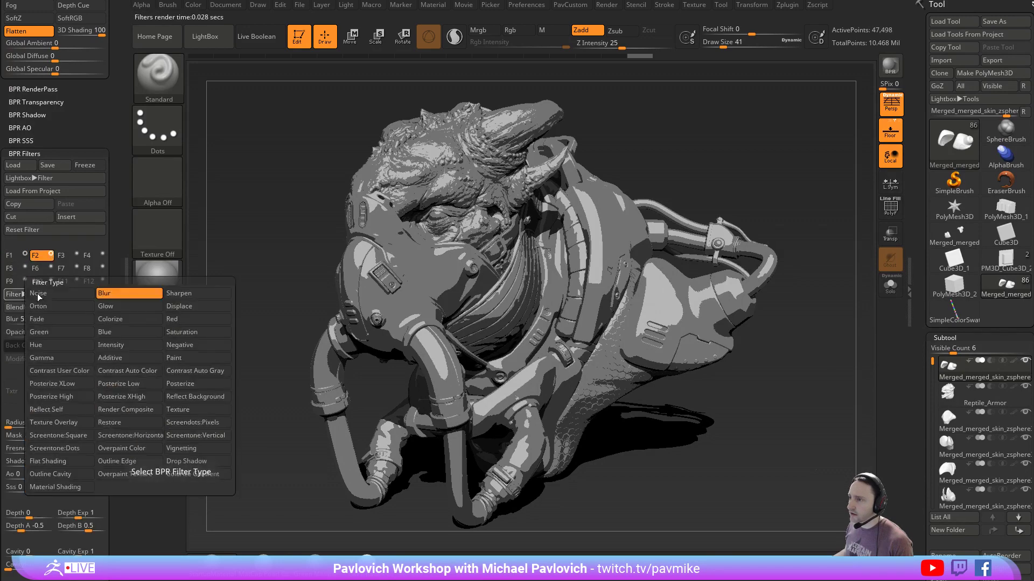
left_click(52, 308)
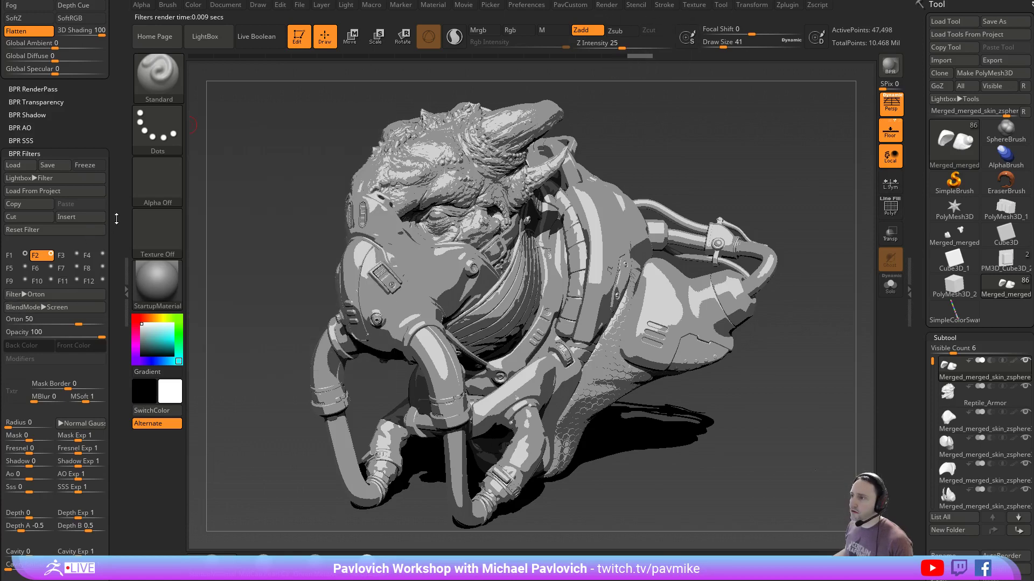
Set the BPR shadow's FStrength and GStrength to about 0.467 and render the bust again
mouse_move(116, 219)
left_mouse_down()
mouse_move(127, 291)
mouse_move(37, 446)
left_mouse_up()
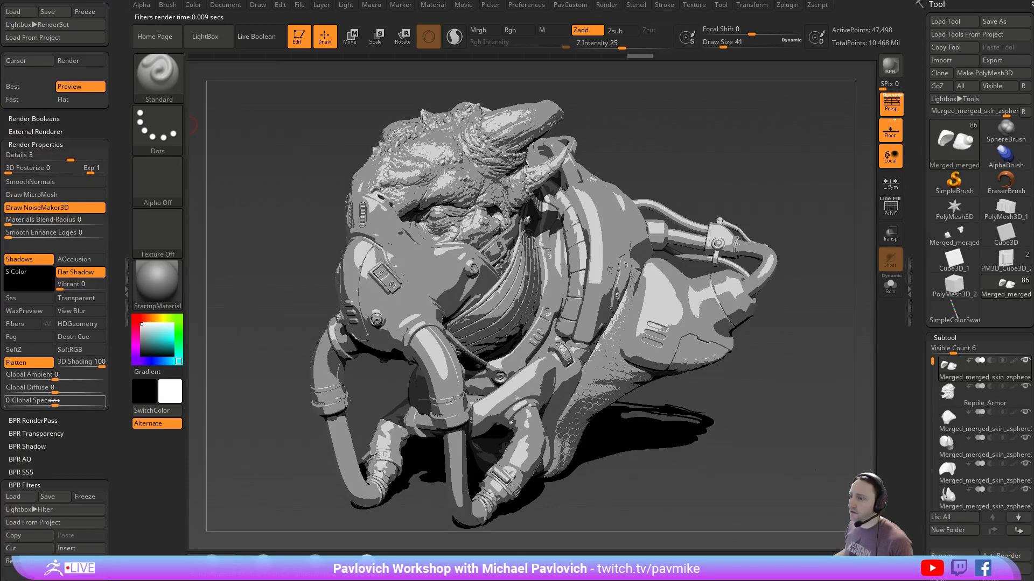
key("shift")
left_click(38, 445)
left_click_drag(75, 182, 79, 184)
left_click(28, 184)
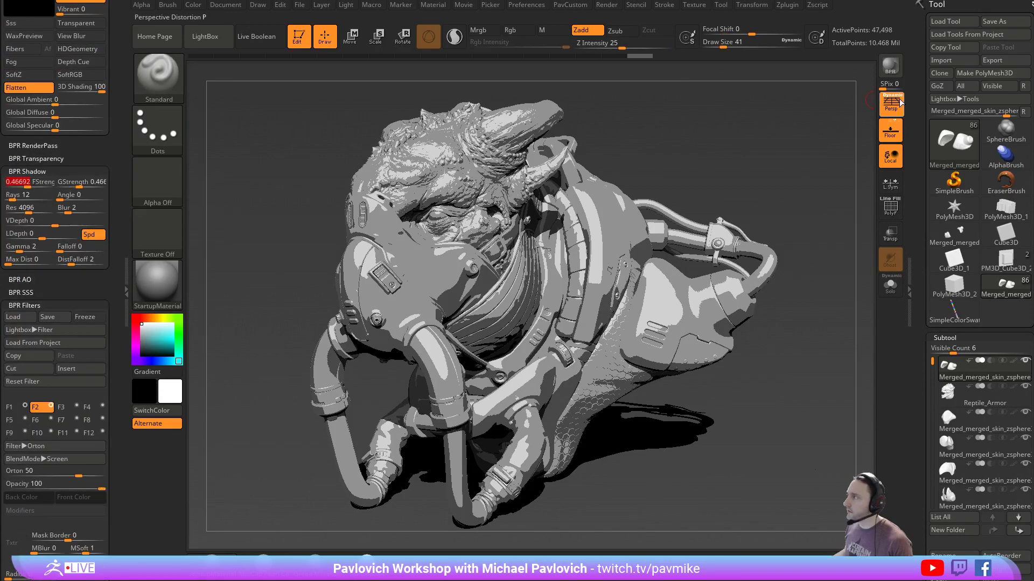
left_click(891, 66)
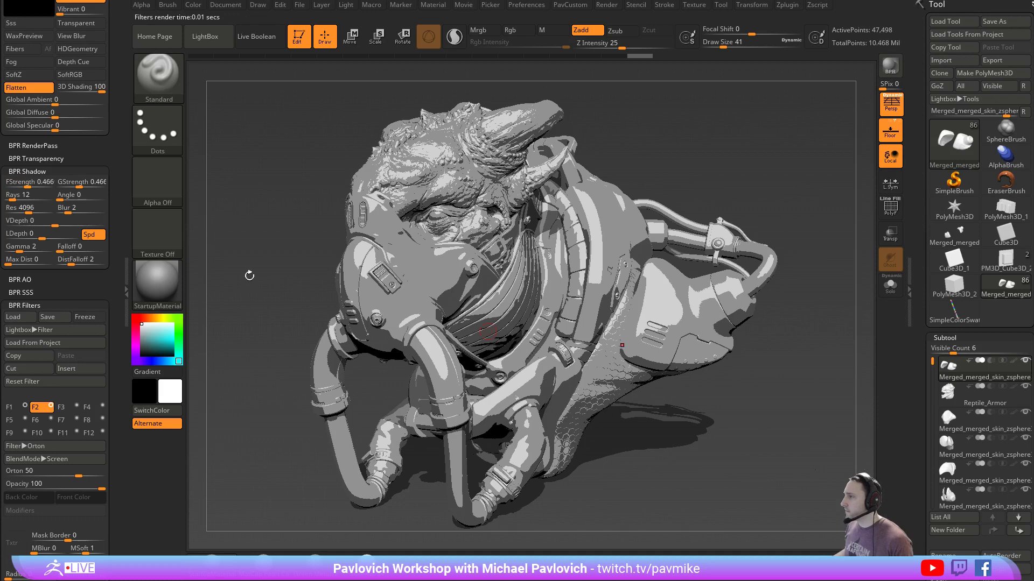
Raise the Min Intensity of the Flat Shading filter in slot F1 to brighten the darker shades
left_click_drag(116, 249, 111, 71)
left_click(10, 113)
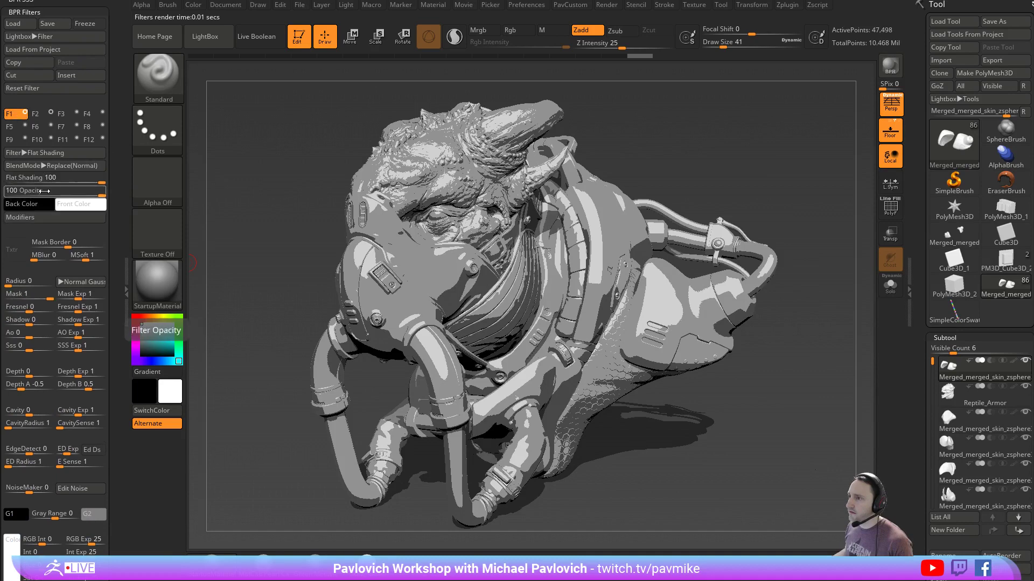
left_click(22, 217)
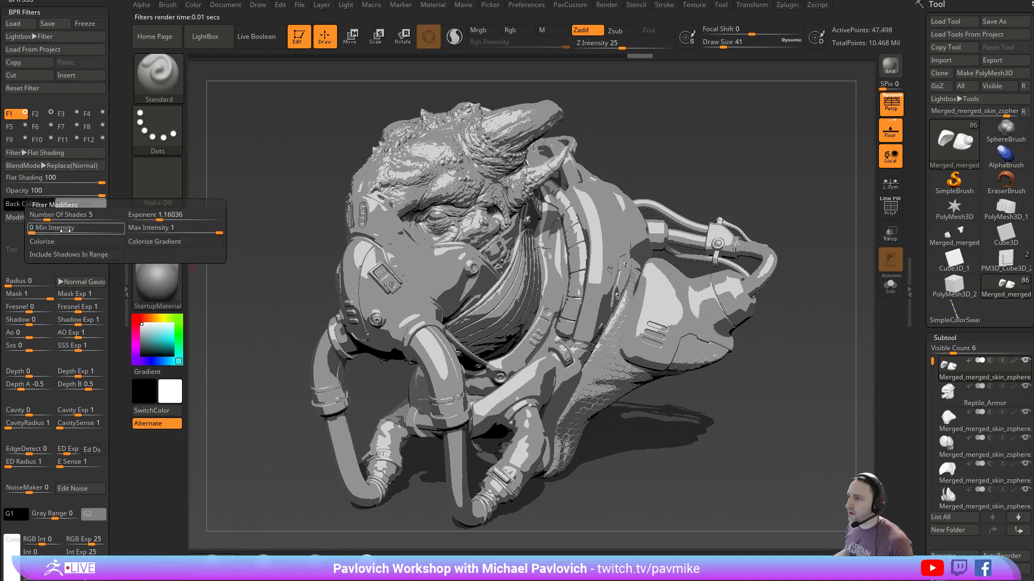
mouse_move(45, 229)
left_mouse_down()
mouse_move(75, 229)
mouse_move(123, 182)
left_mouse_up()
Enable the third BPR filter as Outline Cavity with Cavity Radius 3 and strength -85
left_click(67, 70)
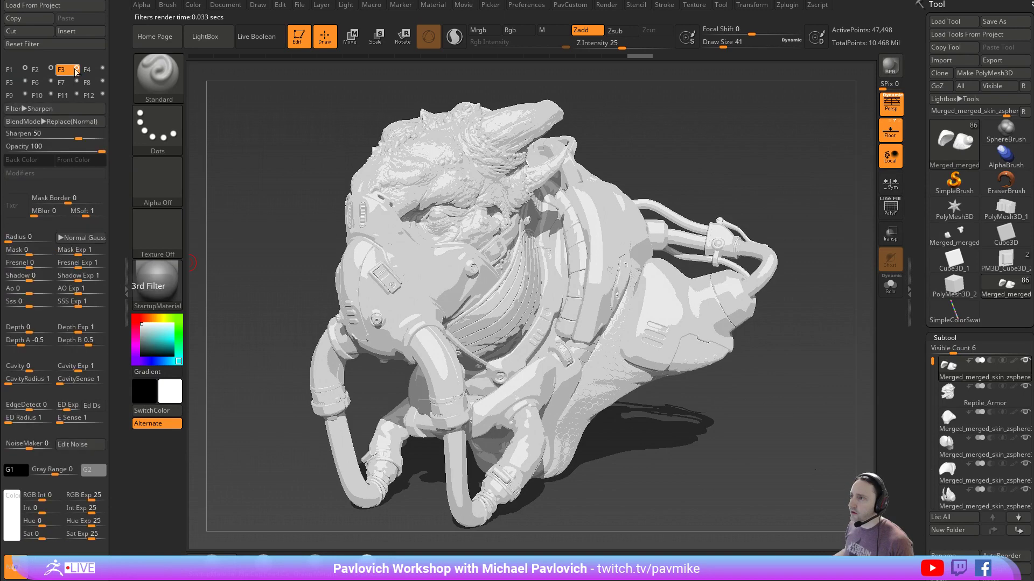
left_click(43, 108)
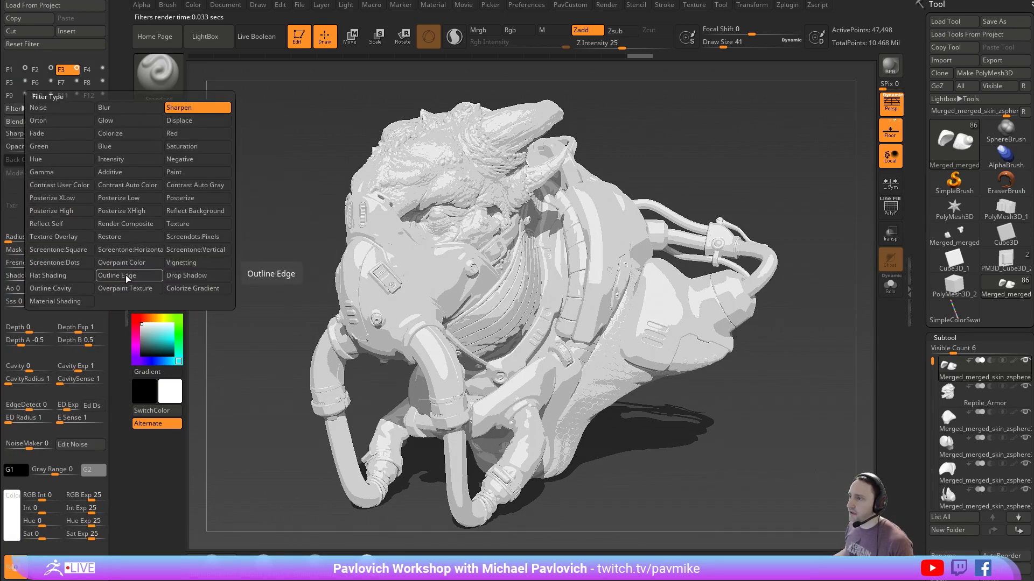
left_click(74, 289)
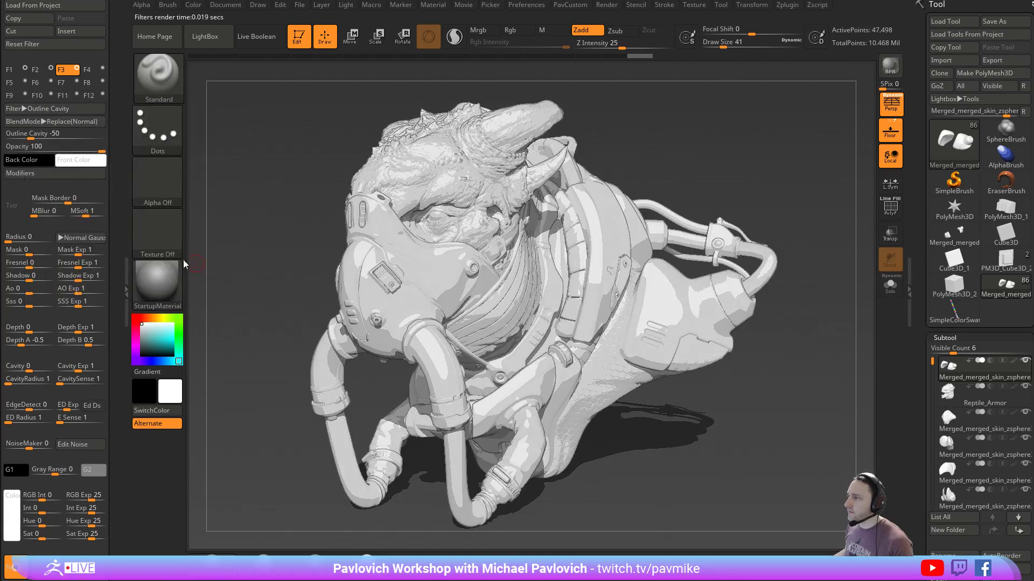
left_click(20, 173)
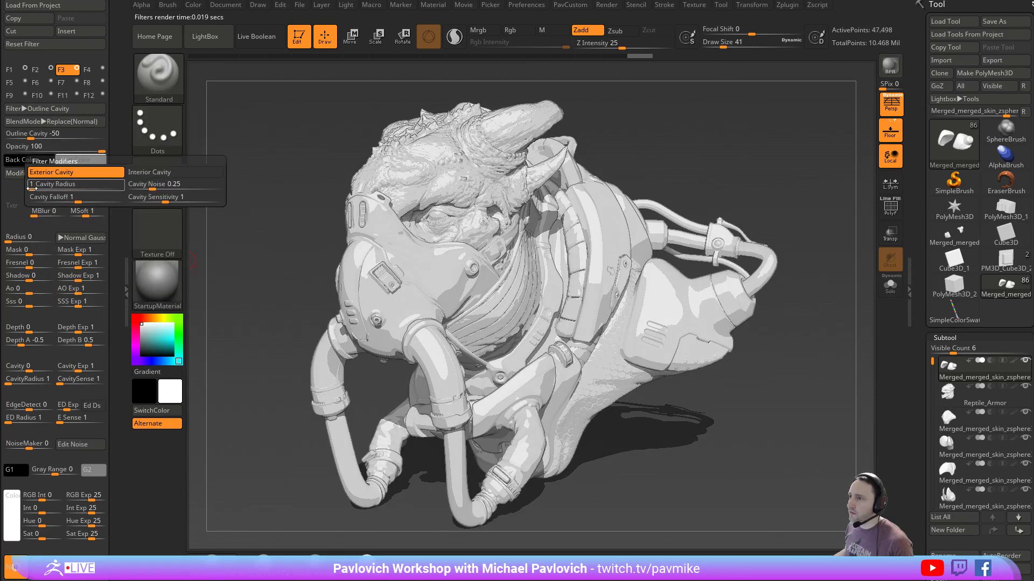
left_click_drag(31, 188, 46, 184)
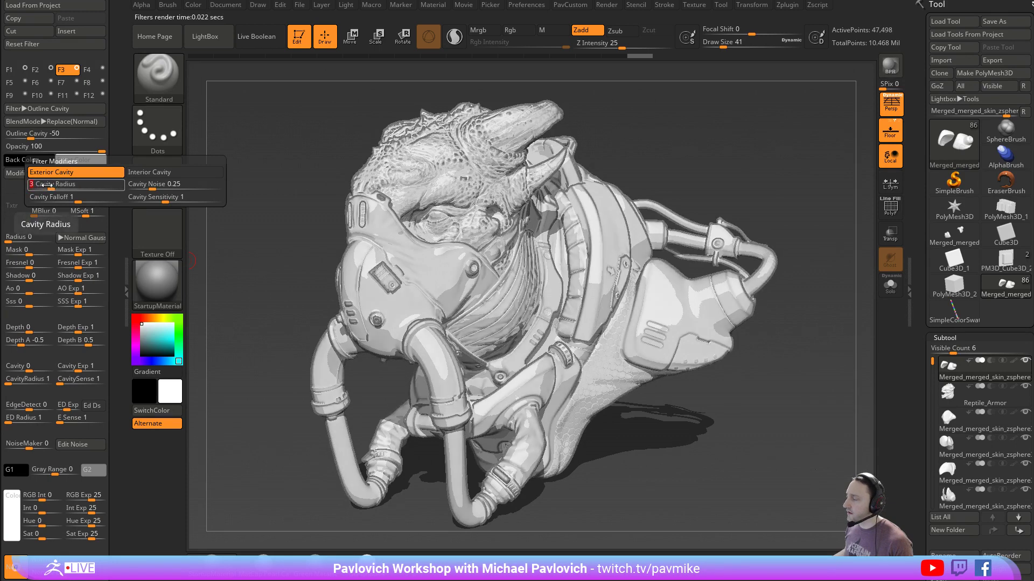
left_click_drag(18, 134, 13, 136)
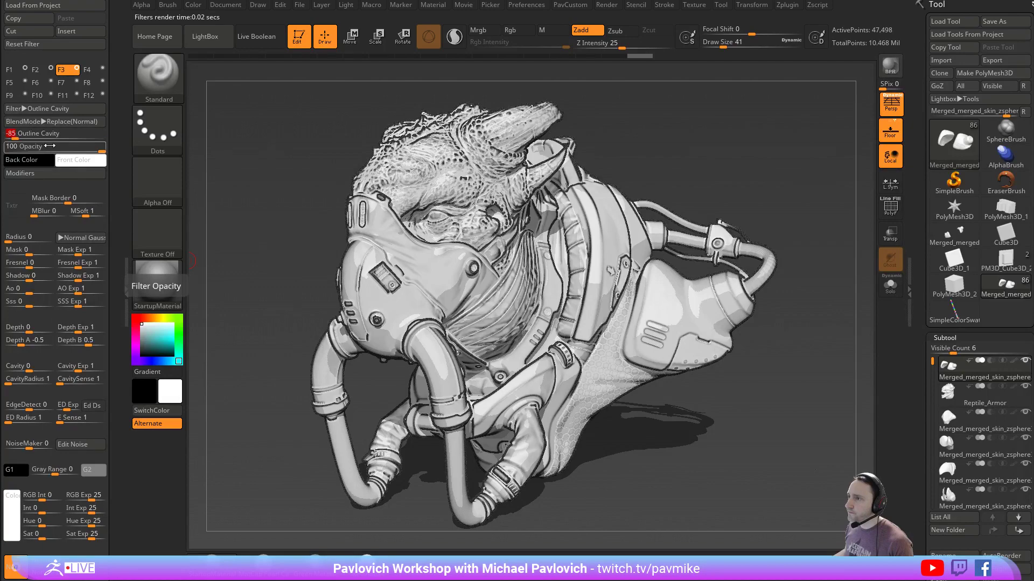
Set the Outline Cavity filter's Cavity Falloff to 2.74448 and Cavity Sensitivity to 2.22304, with a smaller Cavity Radius and Exterior Cavity only
left_click(41, 173)
mouse_move(155, 196)
left_mouse_down()
mouse_move(172, 197)
mouse_move(161, 197)
left_mouse_up()
mouse_move(85, 197)
left_mouse_down()
mouse_move(77, 197)
mouse_move(90, 196)
left_mouse_up()
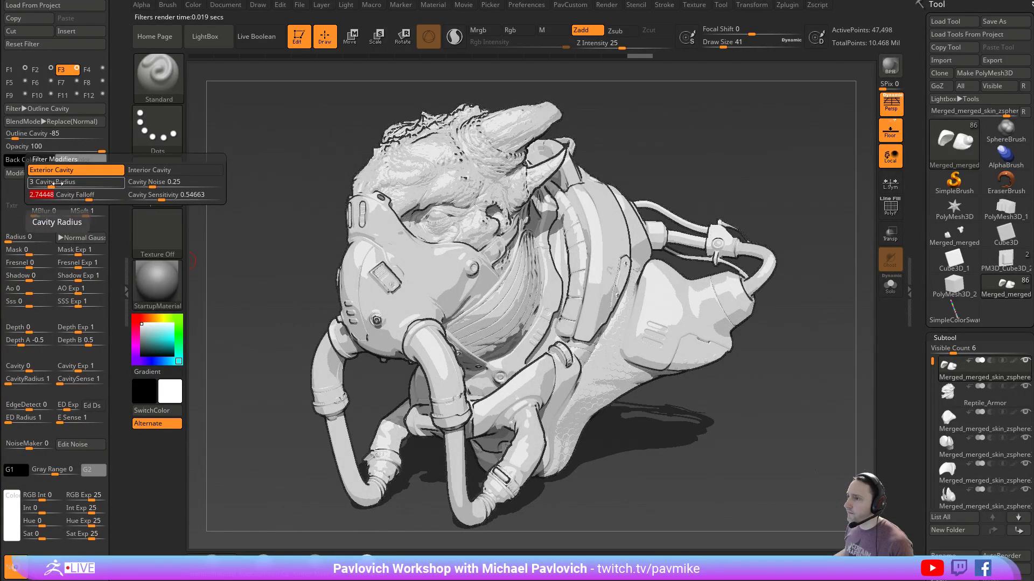
left_click(139, 171)
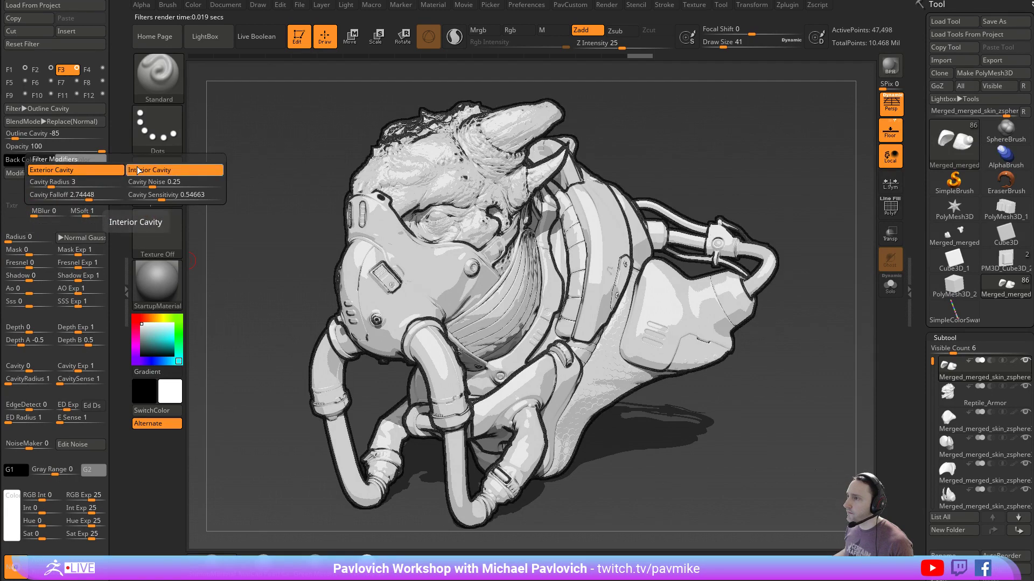
left_click(139, 171)
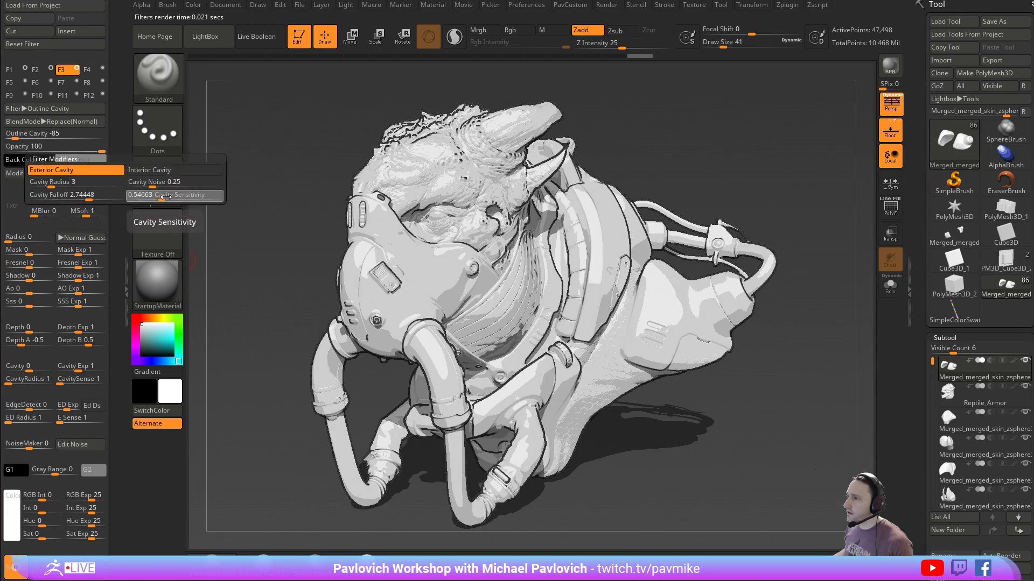
left_click_drag(162, 197, 172, 197)
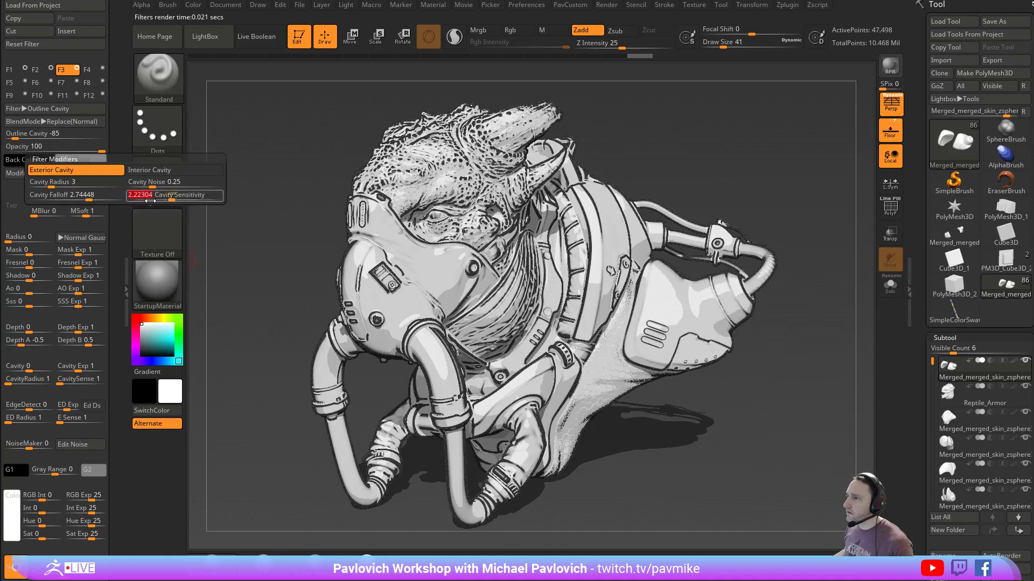
left_click_drag(51, 184, 47, 184)
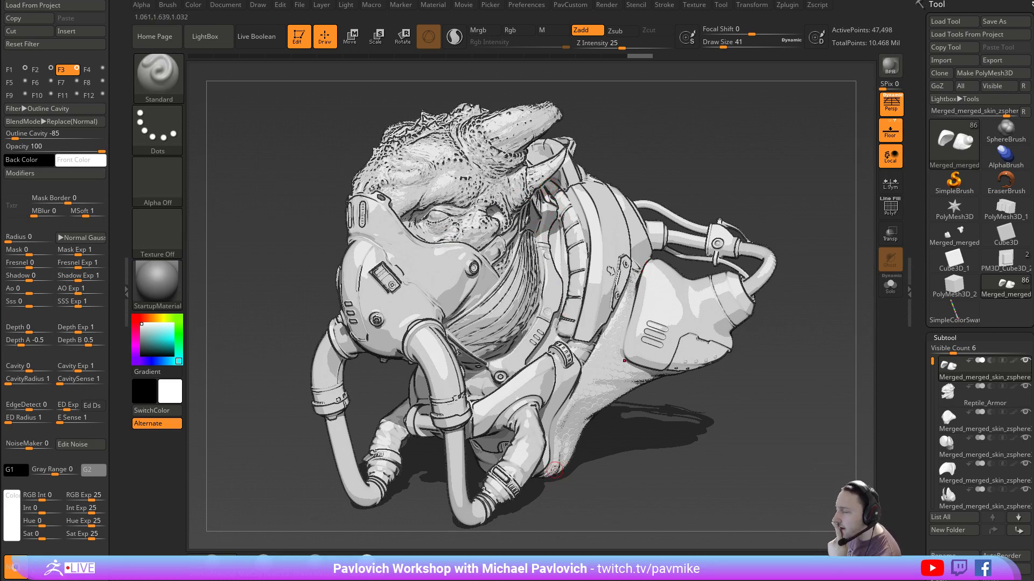
Change the Outline Cavity filter's blend mode to HardLight
left_click(36, 123)
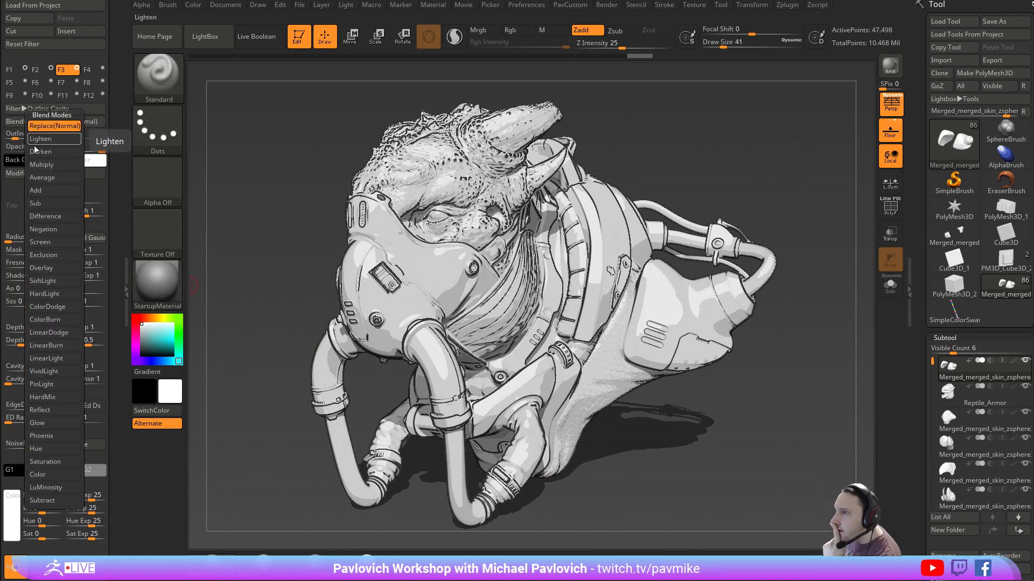
left_click(47, 297)
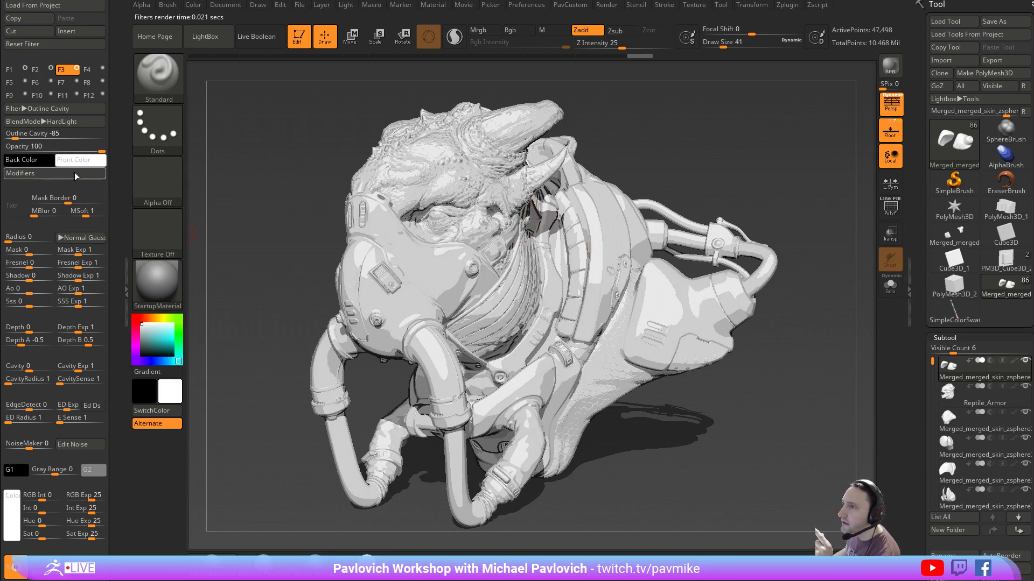
Set the Outline Cavity filter's strength to -100 and its Opacity to 100
left_click(90, 146)
left_click_drag(89, 146, 110, 145)
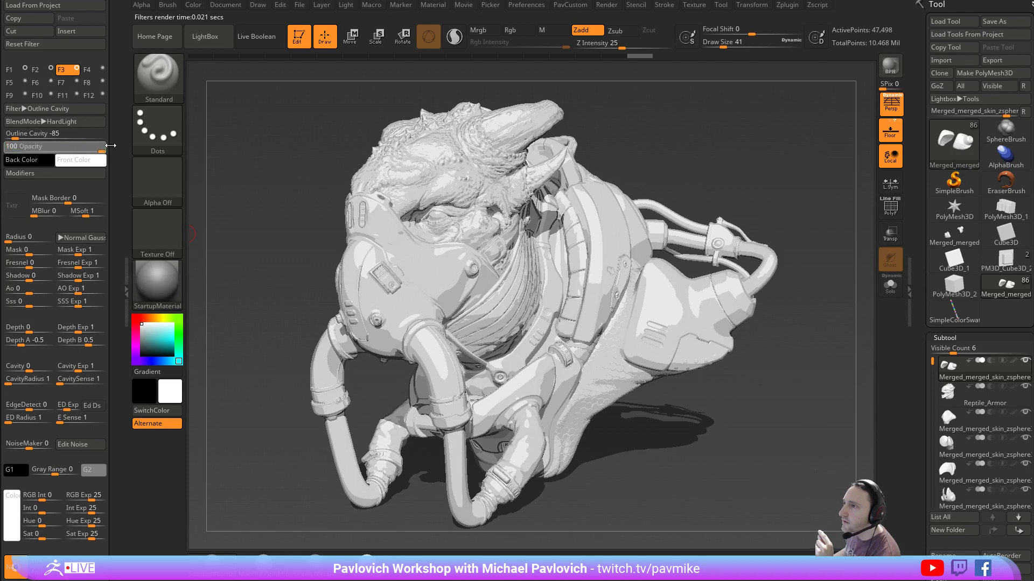
left_click(7, 137)
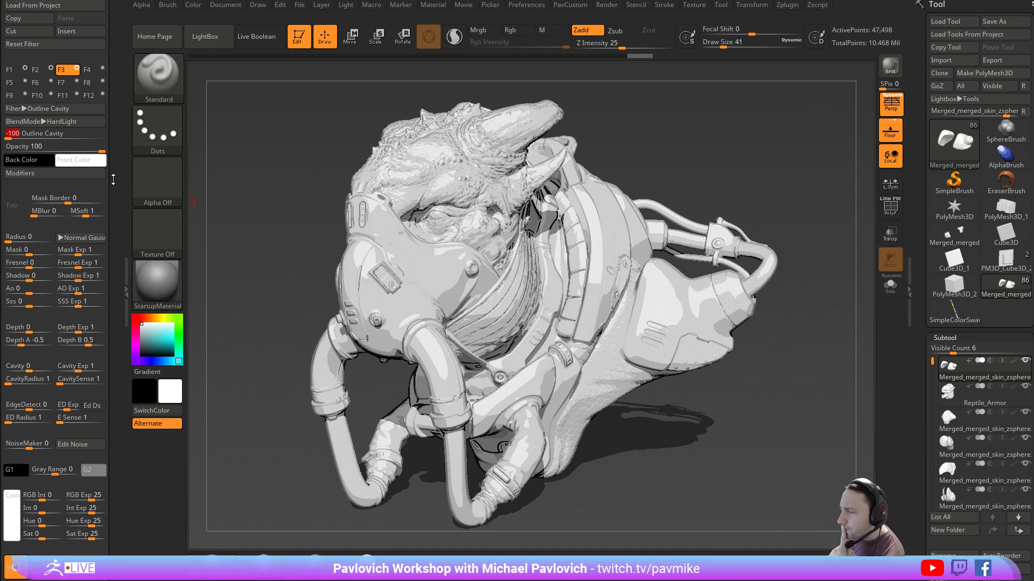
Enable the fourth BPR filter as Overpaint Texture with a strength of 48
left_click(103, 69)
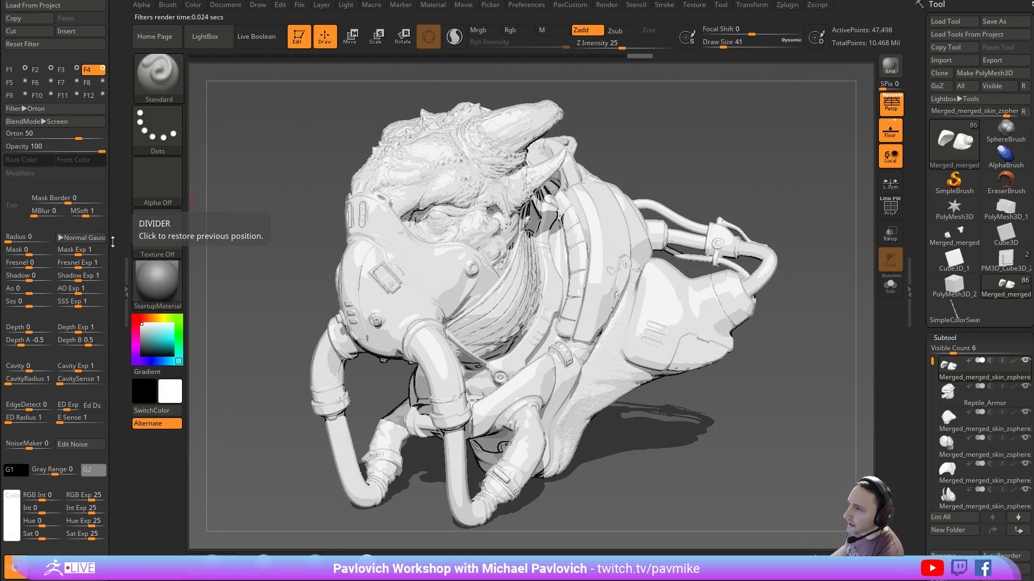
left_click(52, 109)
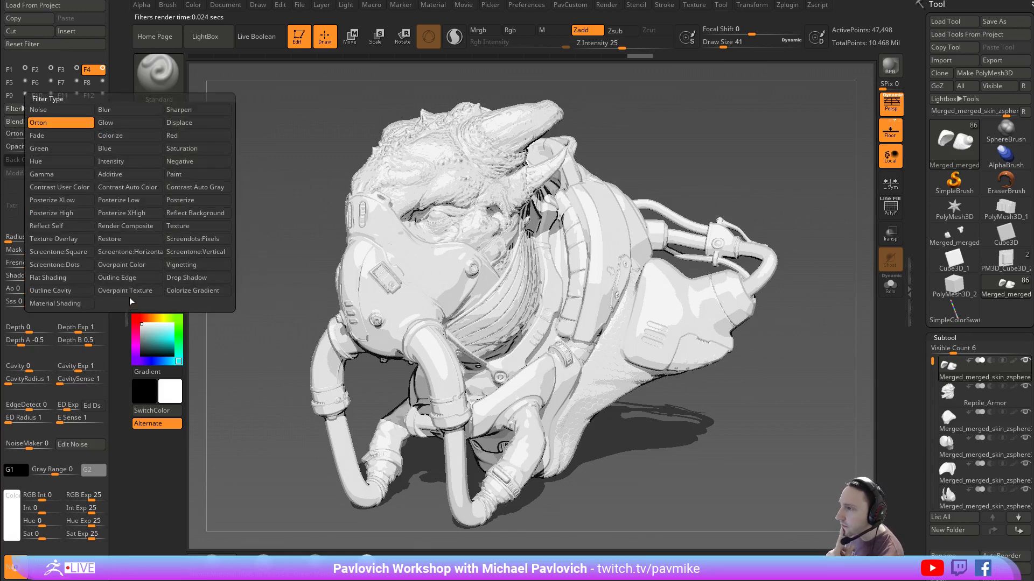
left_click(131, 291)
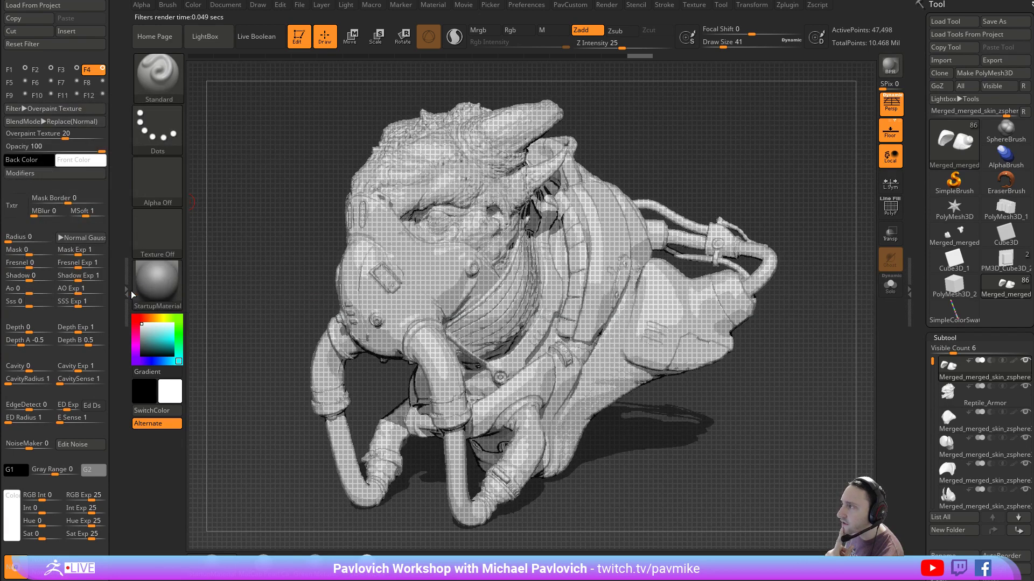
left_click_drag(63, 137, 78, 138)
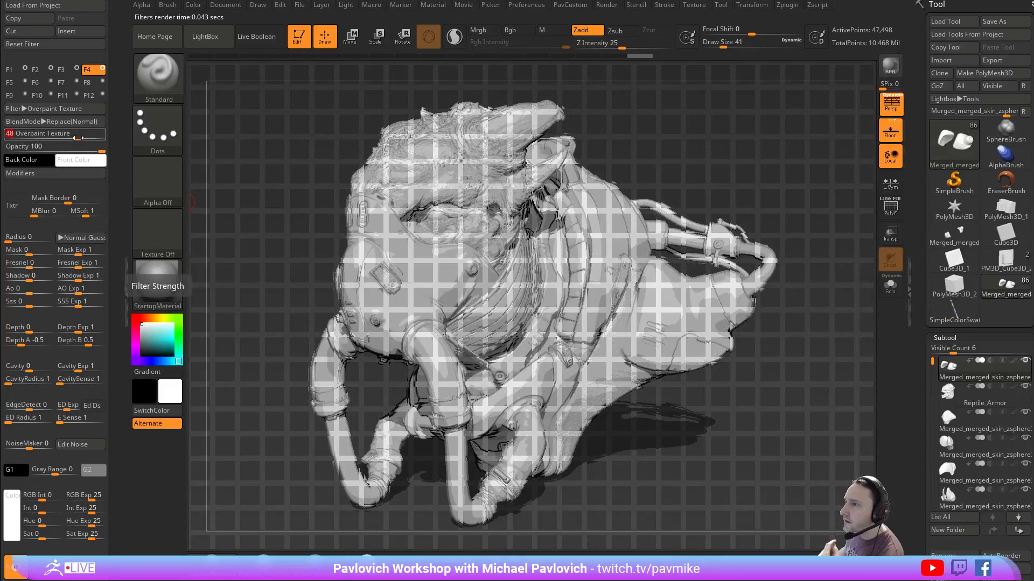
Set the Overpaint Texture filter's Width to 4.29431, Height to 0.34455 and Base Orientation to 41, and raise its X Slope
left_click(21, 172)
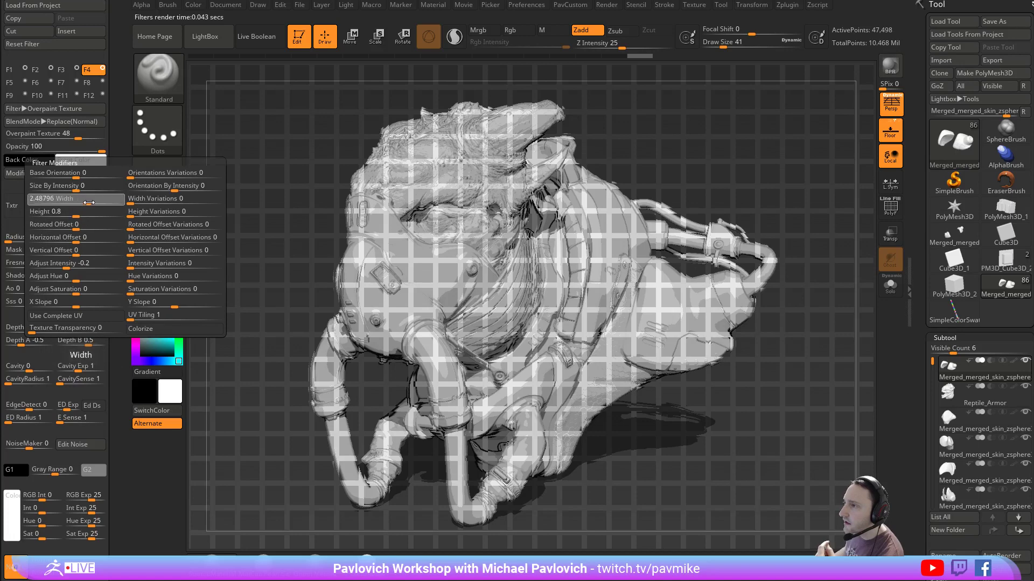
mouse_move(81, 204)
left_mouse_down()
mouse_move(94, 204)
mouse_move(69, 216)
left_mouse_up()
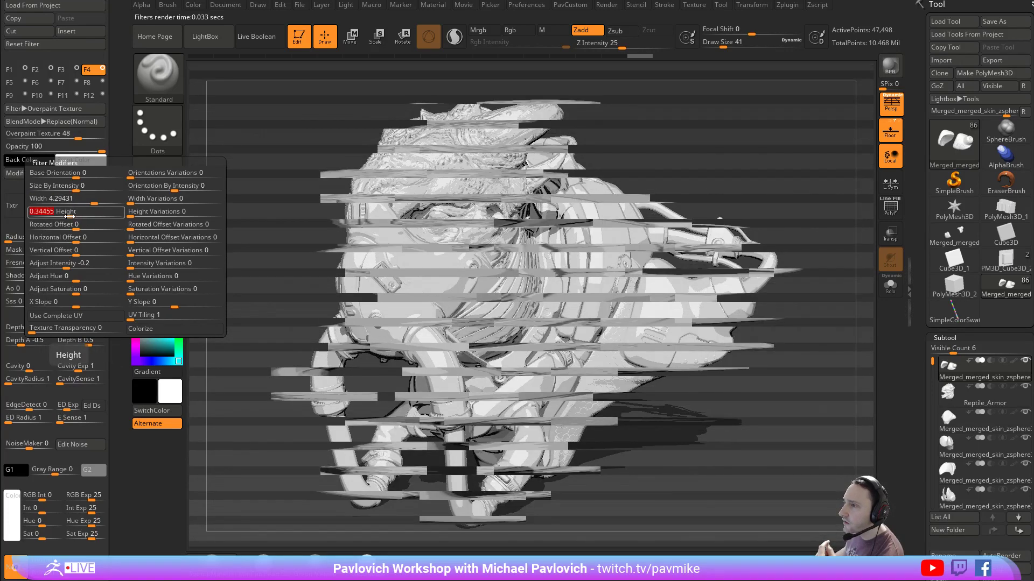
left_click_drag(81, 175, 88, 176)
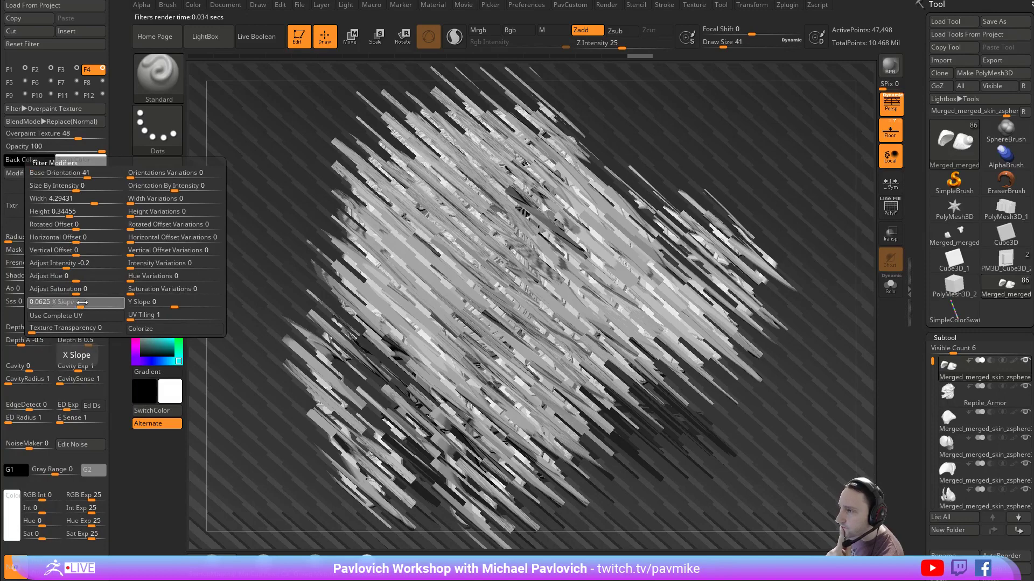
left_click_drag(89, 303, 121, 304)
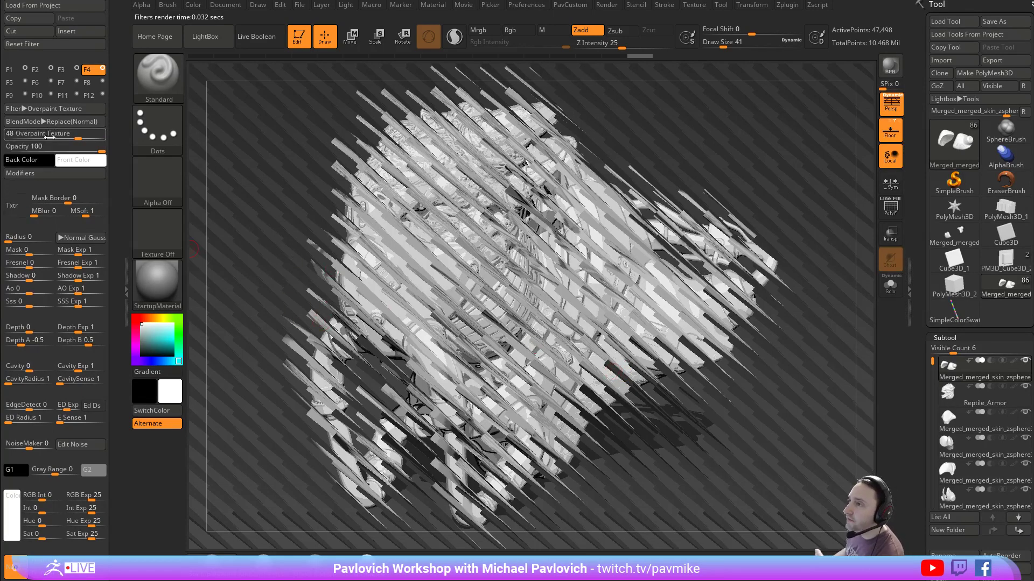
Try a reduced Opacity and the Multiply blend mode on the Overpaint Texture filter, and switch filter F4 off
left_click(73, 147)
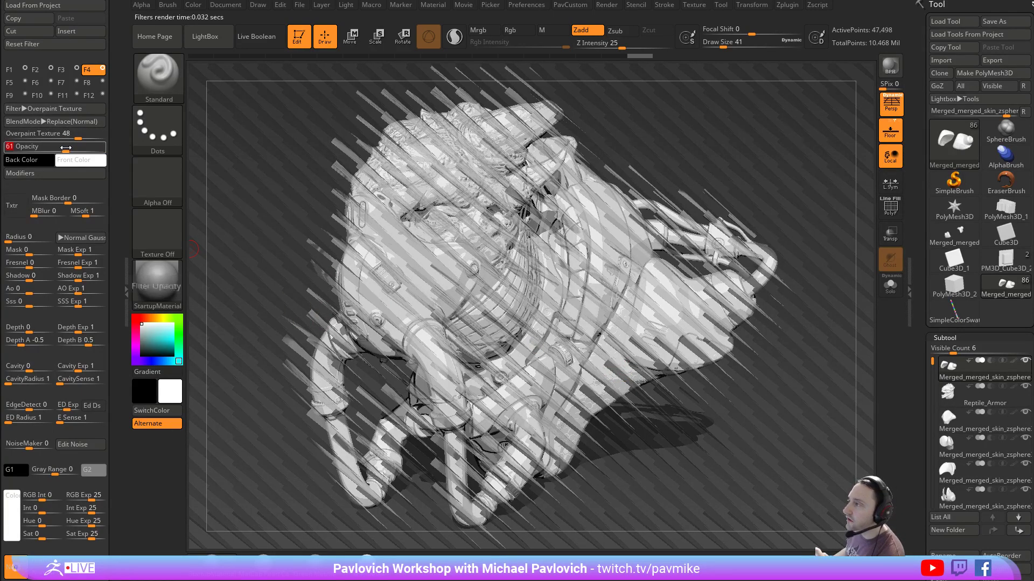
left_click_drag(72, 147, 112, 149)
left_click(43, 121)
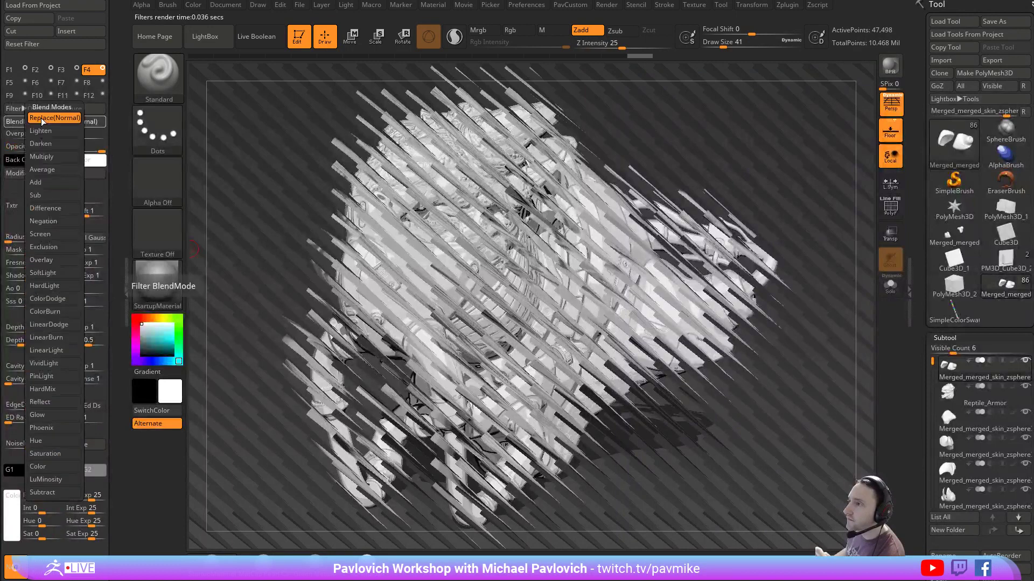
left_click(41, 156)
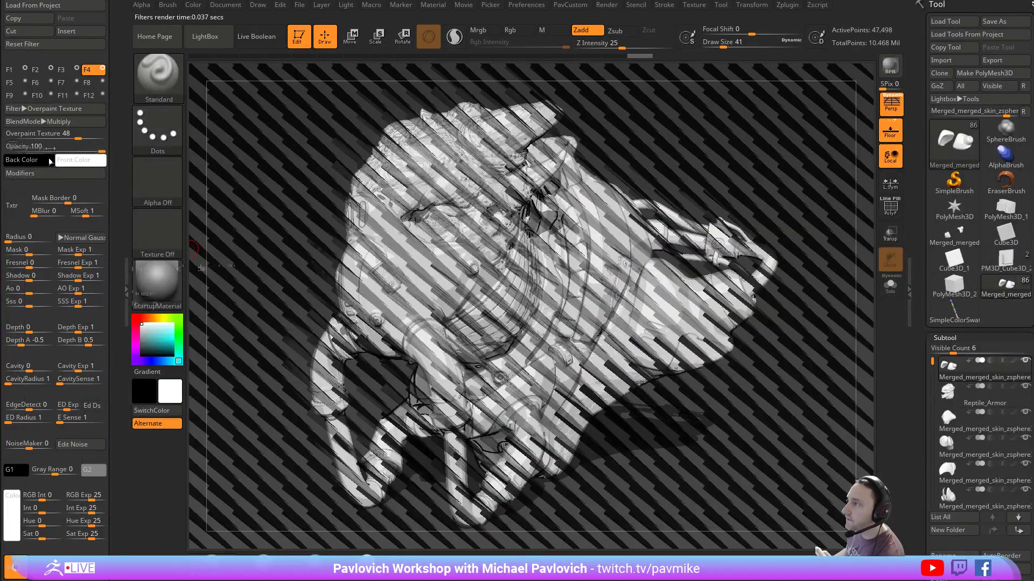
left_click(54, 121)
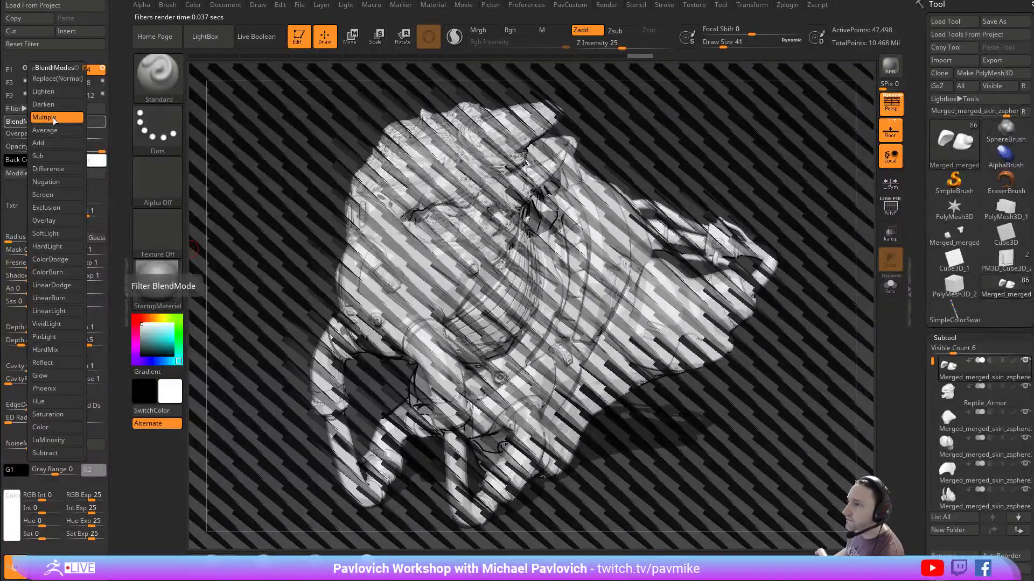
left_click(54, 78)
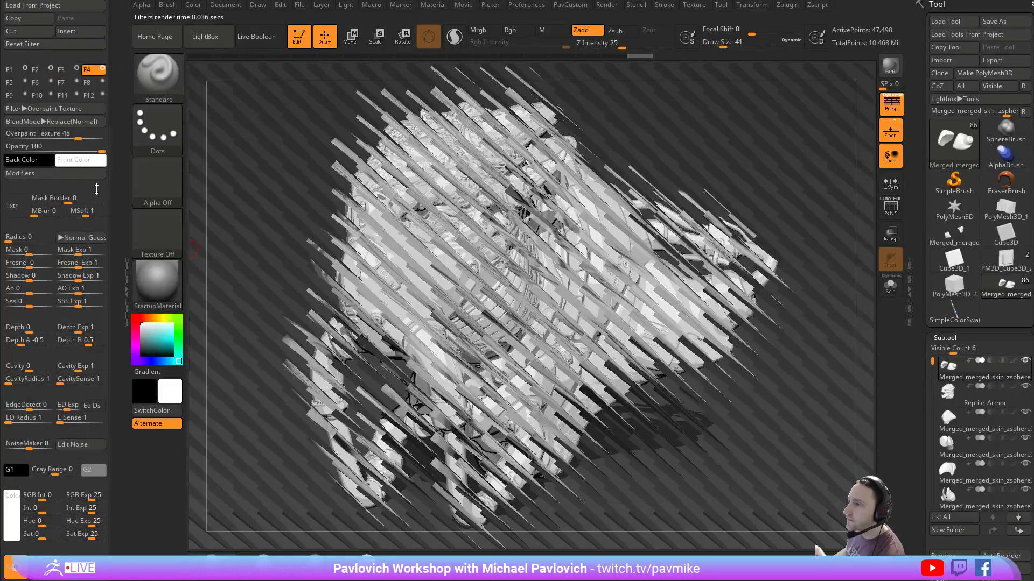
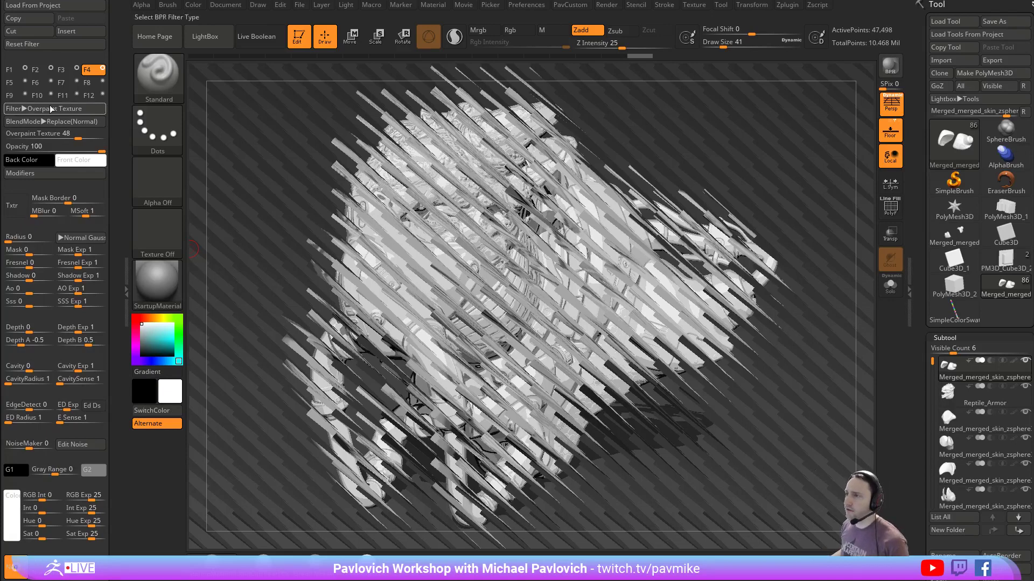
left_click(102, 68)
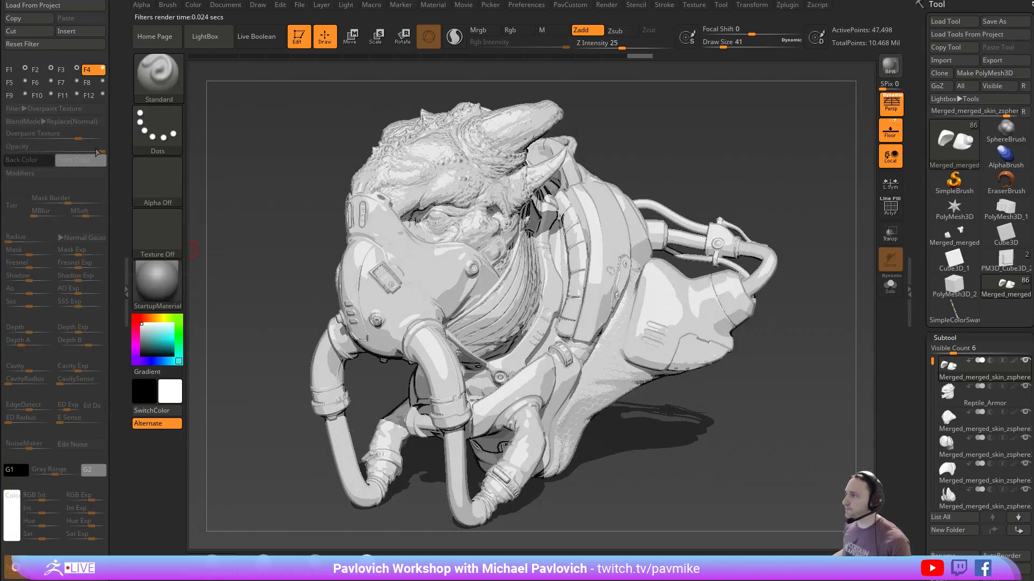
Append a Sphere3D primitive as a new subtool of the bust
left_click(759, 126)
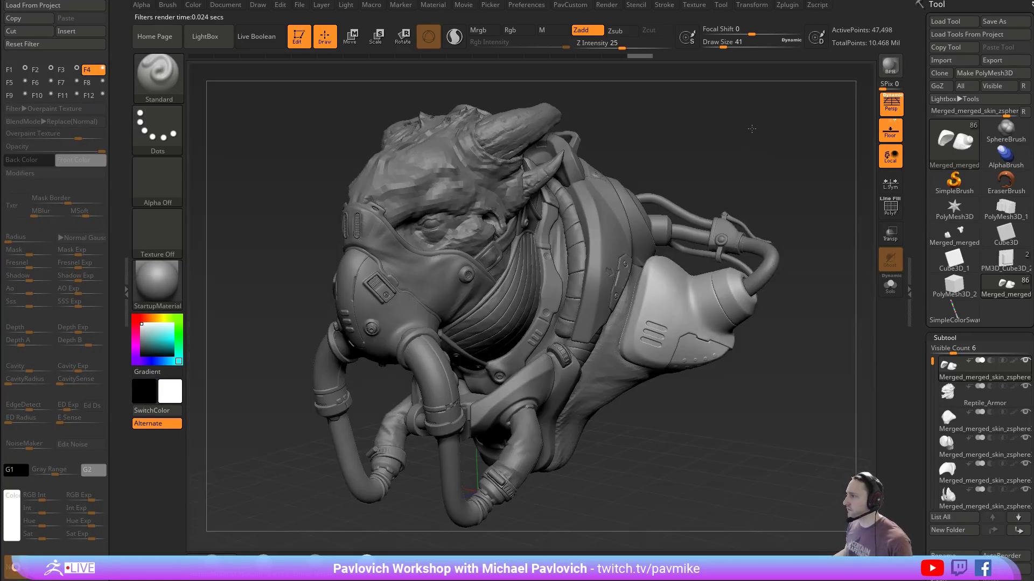
key("s")
left_click_drag(753, 136, 715, 134, "alt")
left_click(757, 131)
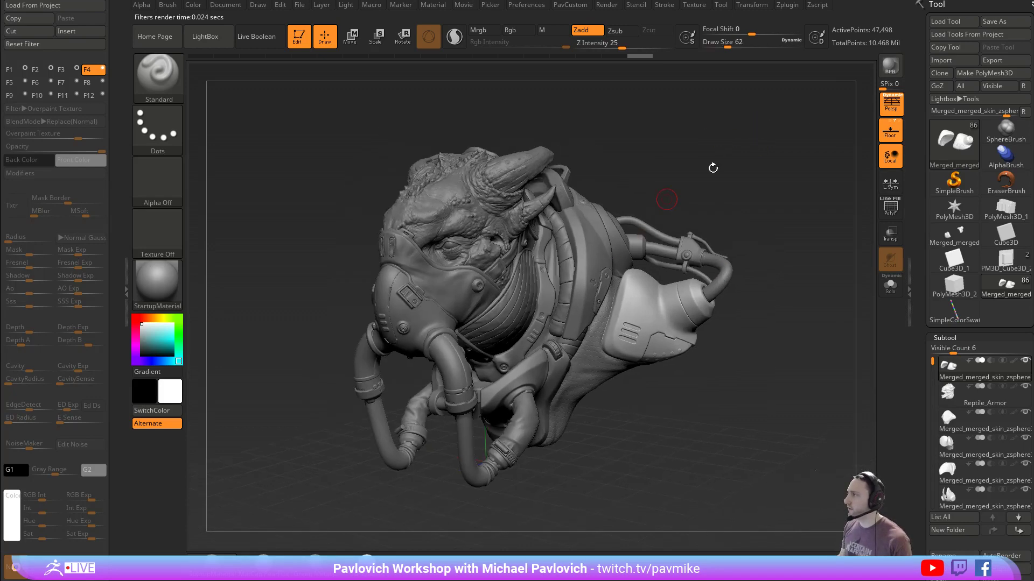
left_click_drag(920, 262, 904, 200)
left_click(997, 405)
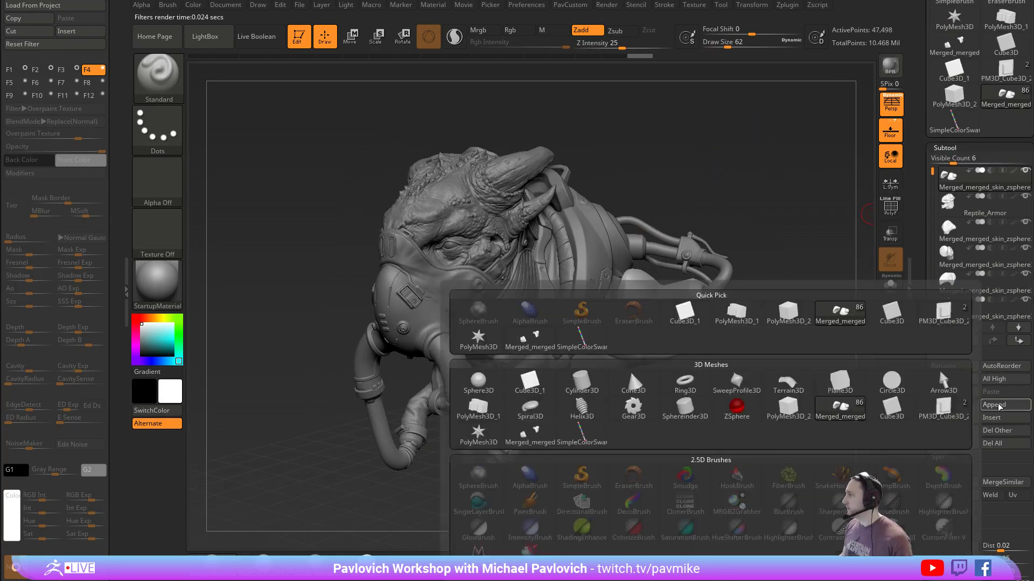
left_click(478, 382)
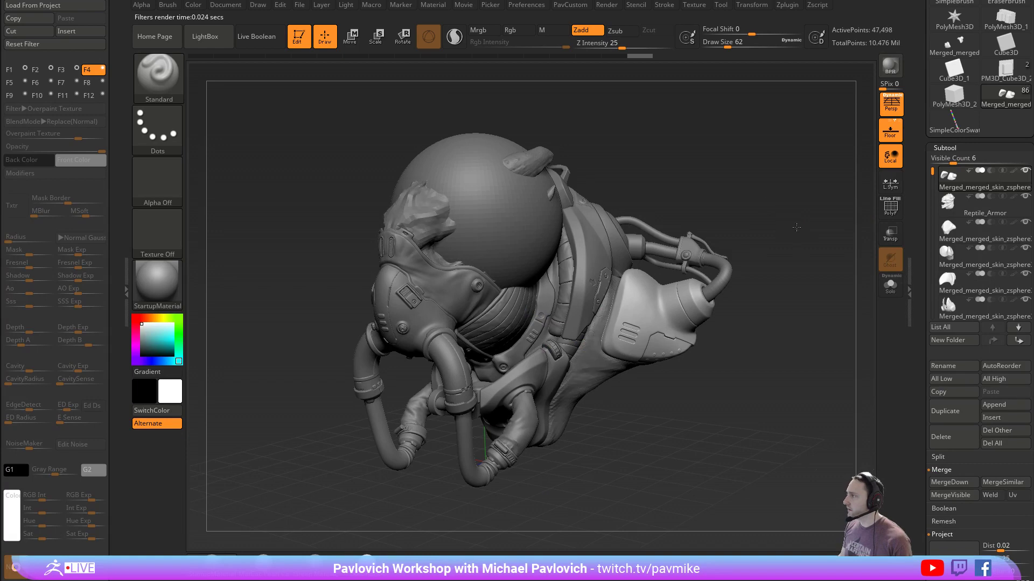
Select the appended sphere and scale it up uniformly until it encloses the whole bust
left_click_drag(789, 221, 805, 233, "alt")
left_click(586, 242, "alt")
key("w")
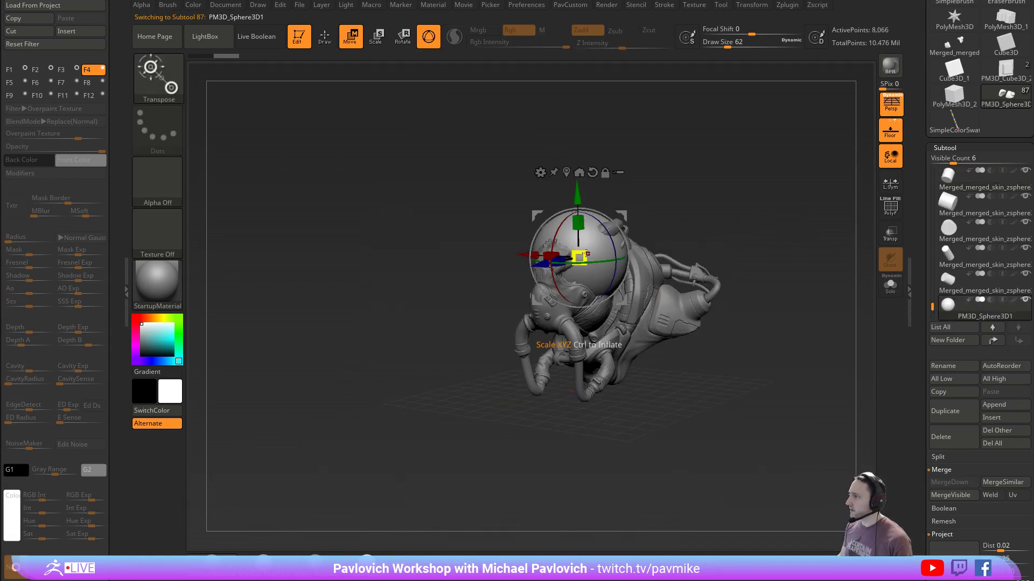
left_click_drag(580, 257, 858, 222)
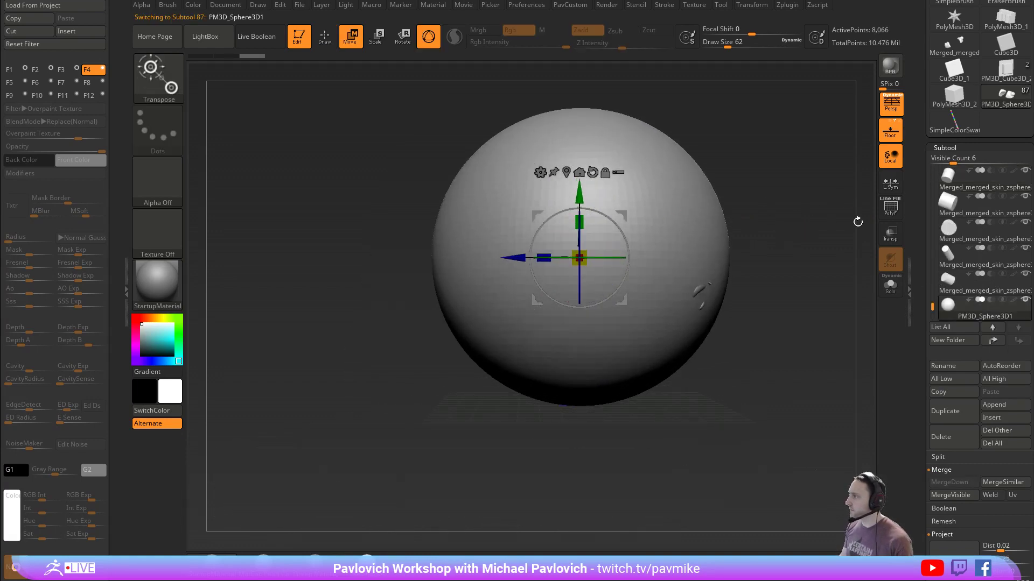
Display the sphere as a transparent polyframe around the bust with perspective turned off, framed in the view
left_click(890, 234)
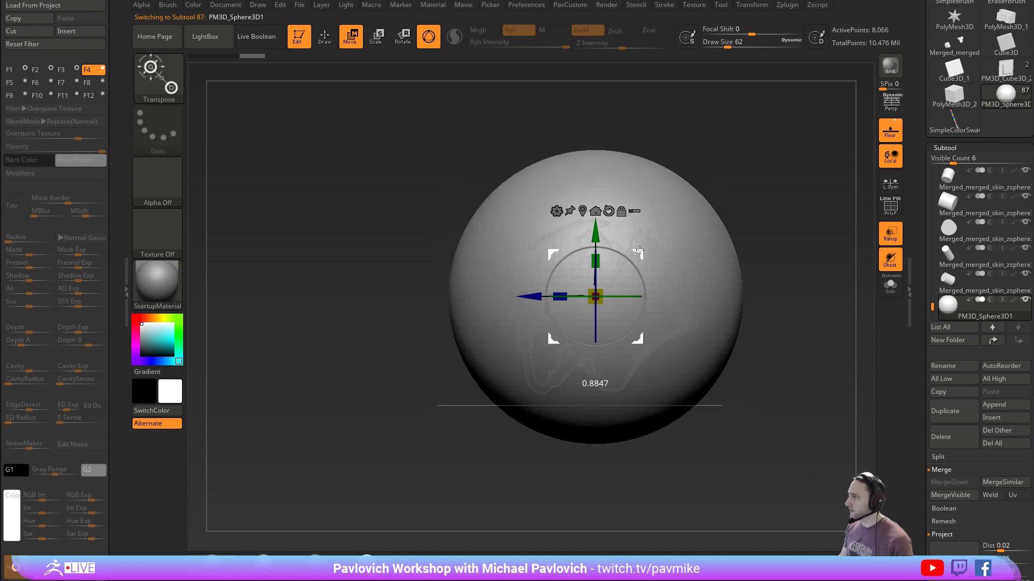
left_click(890, 104)
key("q")
left_click_drag(826, 267, 872, 248)
left_click(890, 209)
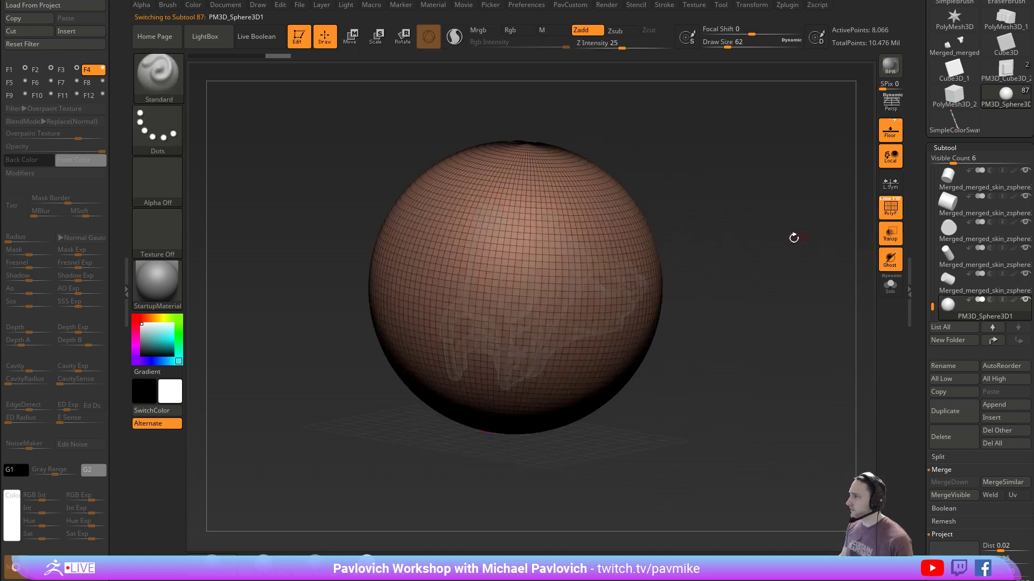
key("f")
key("s")
left_click(798, 272)
left_click_drag(787, 271, 757, 249)
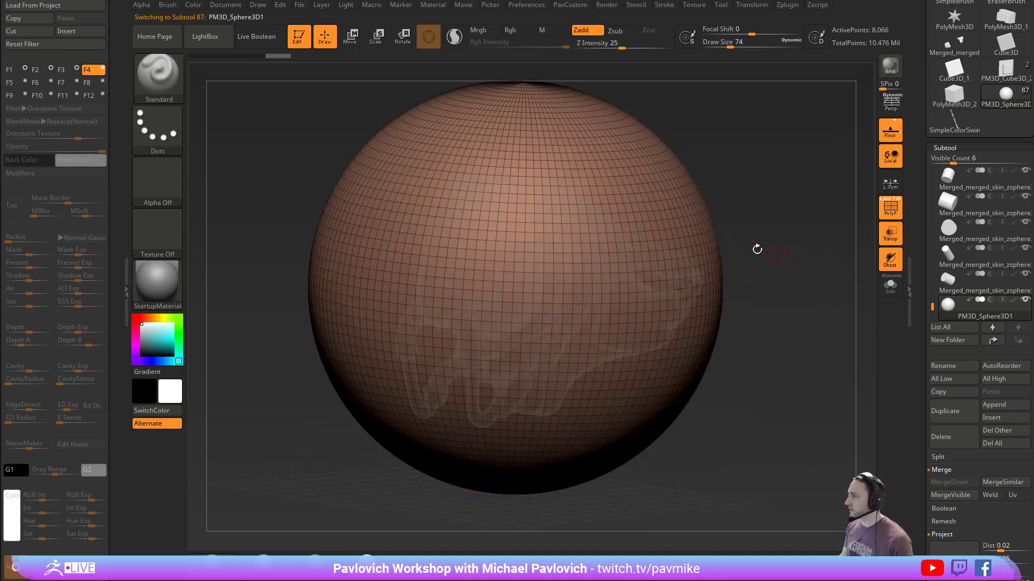
Remesh the enclosing sphere with ZRemesher at a much lower density to get large, even polygons
scroll(905, 331, "down", 5)
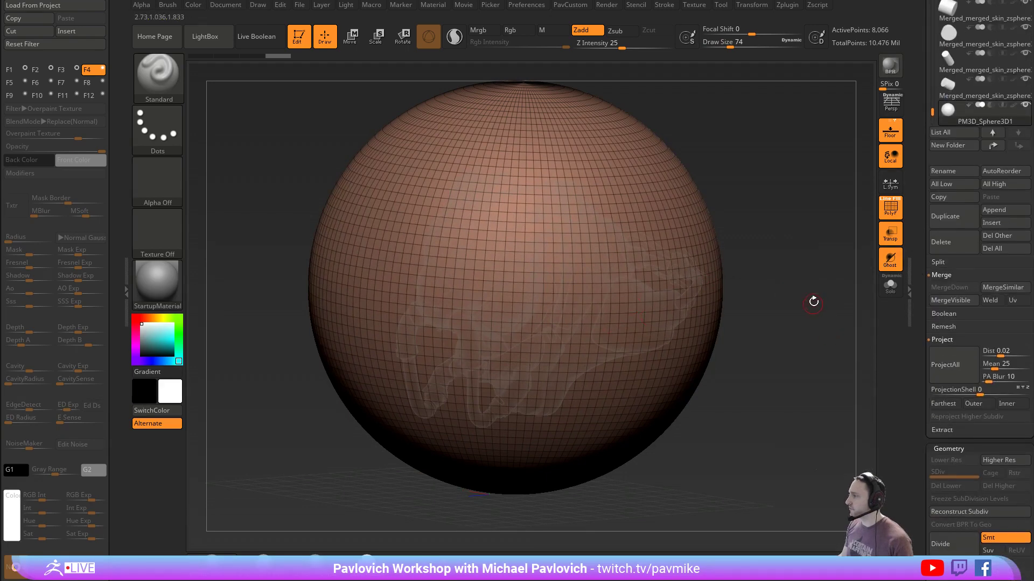
key("2")
left_click(771, 468)
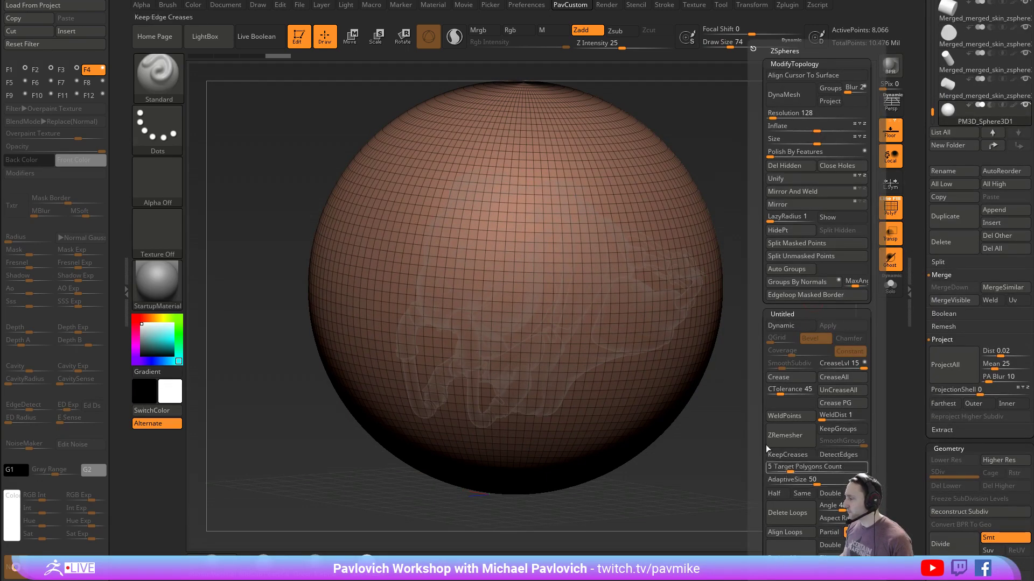
key("2")
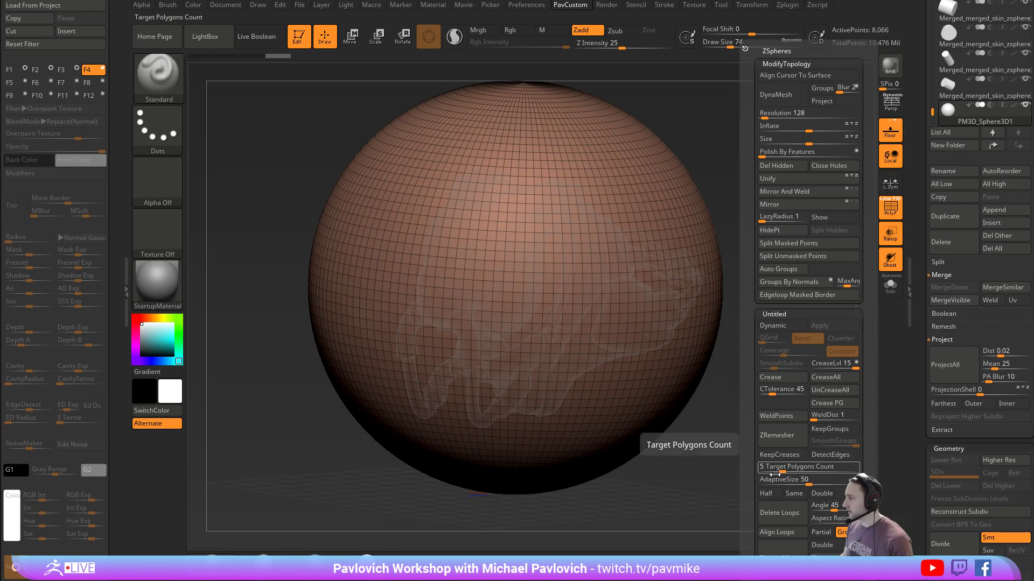
left_click_drag(775, 480, 752, 480)
left_click(770, 494)
left_click(786, 441)
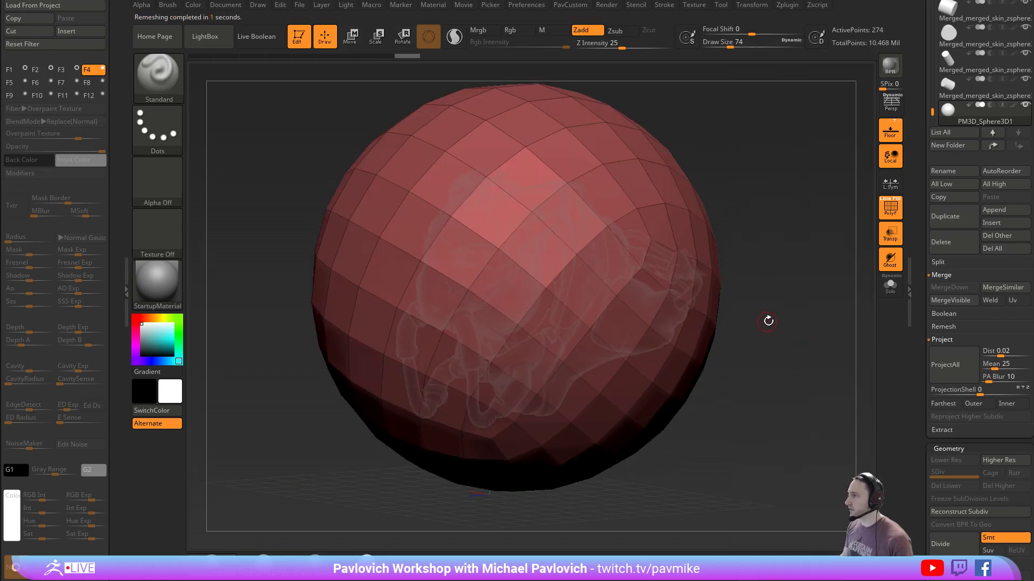
Leave Edit mode and clear the canvas of dropped copies of the model
left_click(297, 36)
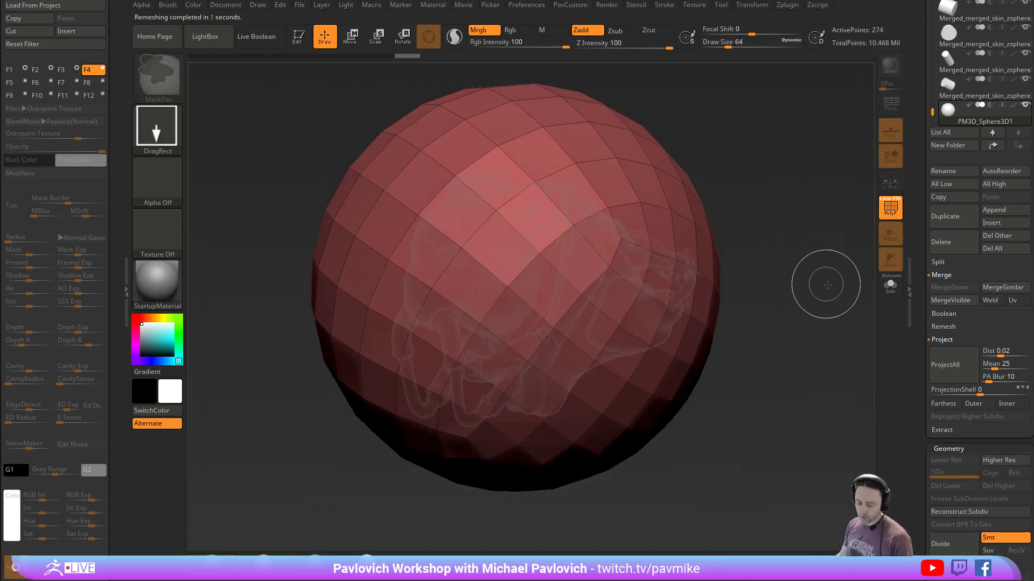
key("ctrl+n")
left_click_drag(919, 282, 921, 457)
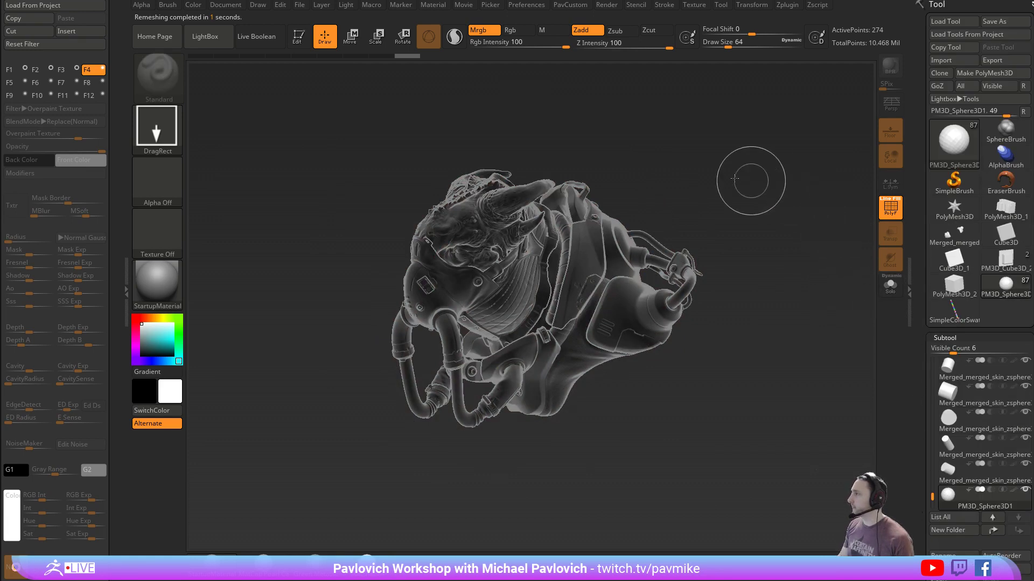
Switch to the PolyMesh3D star tool, draw it on the canvas in Edit mode and clear the dropped copies
key("bracketleft")
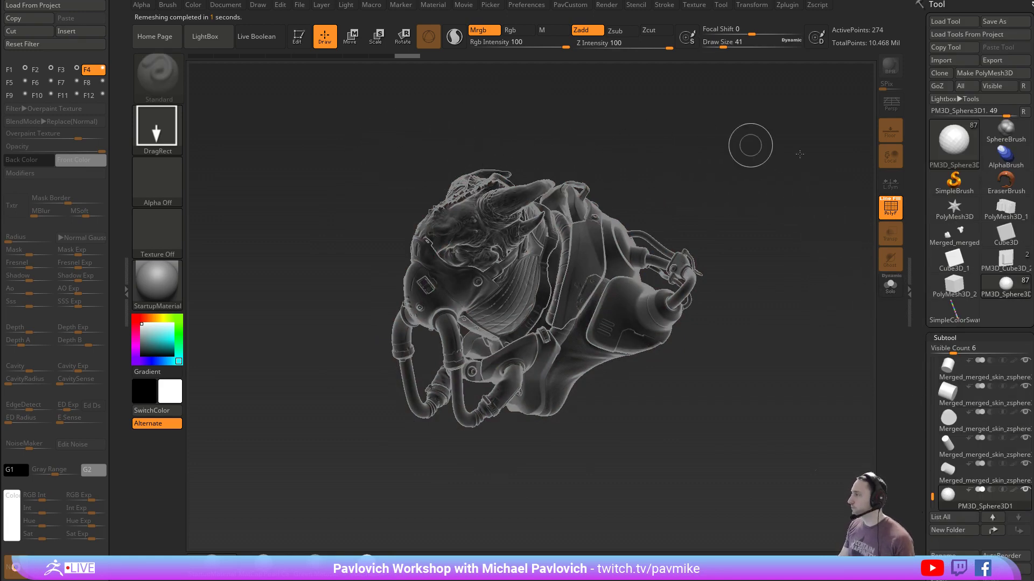
left_click(964, 173)
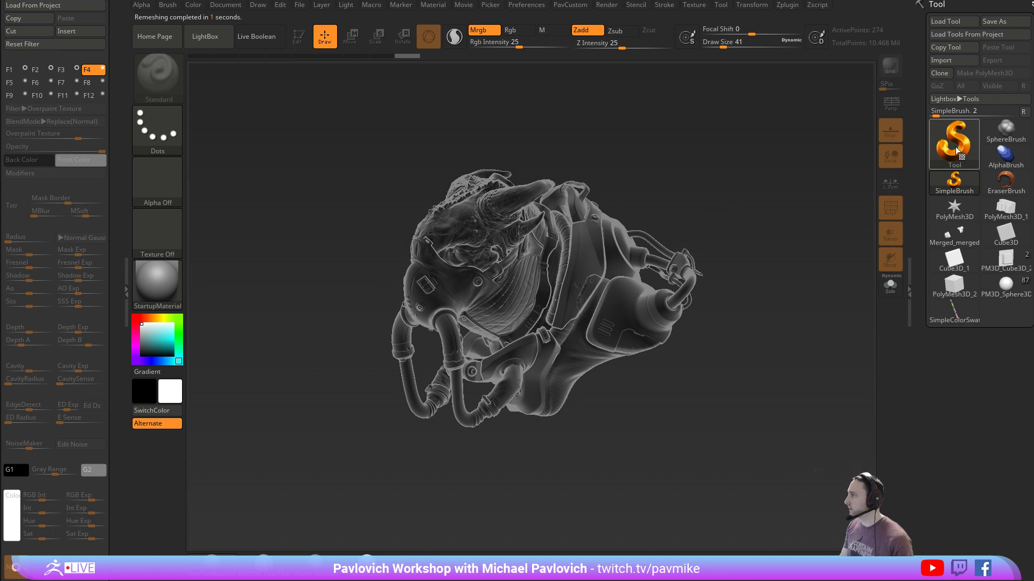
left_click(955, 147)
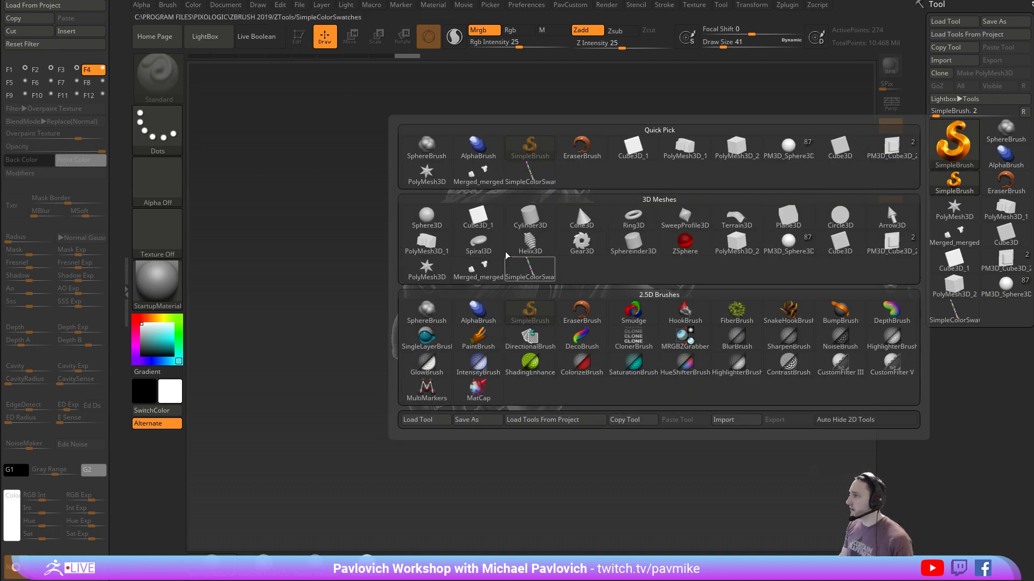
left_click(428, 273)
left_click_drag(631, 372, 588, 316)
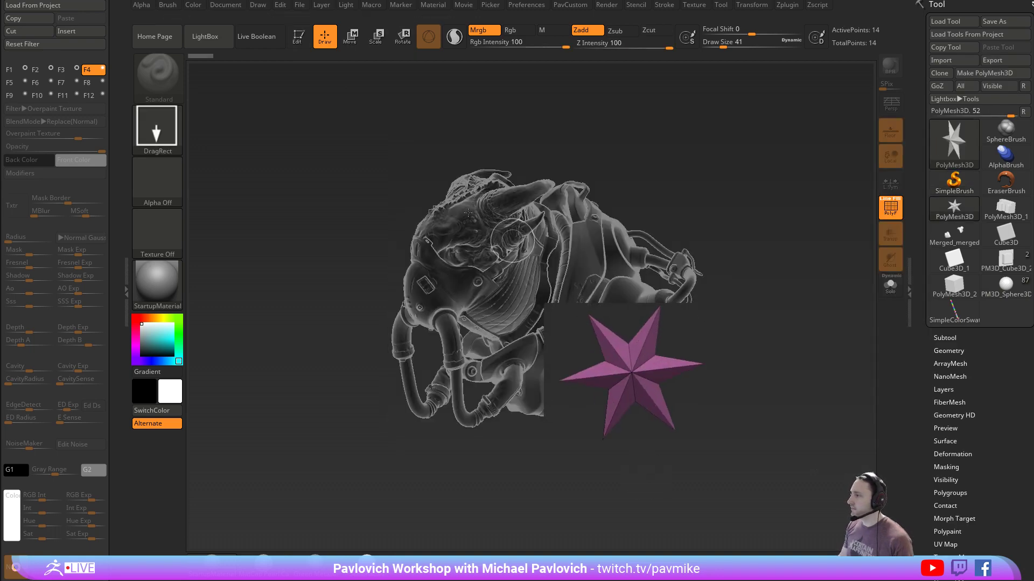
left_click(299, 39)
key("ctrl+n")
Initialize the star as a QCube with X, Y and Z resolution 1, face it straight on and give it one polygroup
left_click_drag(944, 372, 951, 290)
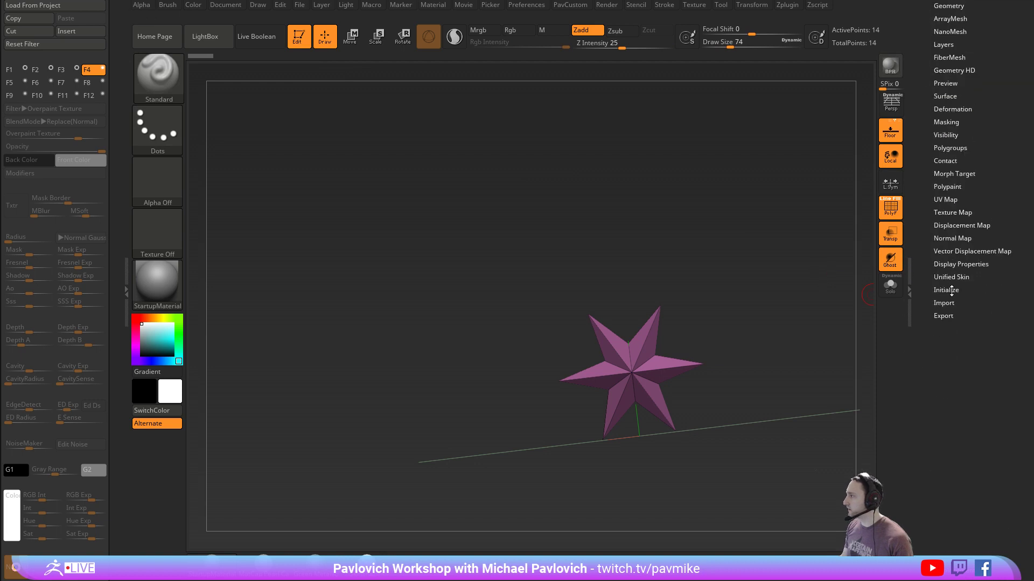
left_click(947, 290)
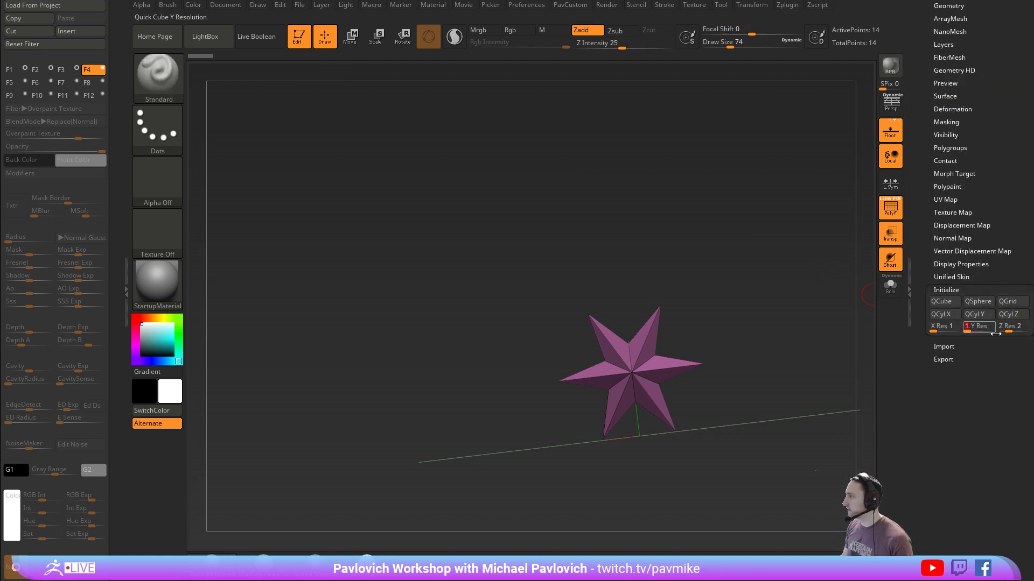
left_click(941, 306)
mouse_move(789, 302)
left_mouse_down("alt")
mouse_move(670, 249)
mouse_move(744, 304)
mouse_move(715, 281)
mouse_move(759, 406)
left_mouse_up("alt")
key("d")
key("shift+d")
key("ctrl+w")
Create an InsertMesh brush from the cube and make a NanoMesh brush from it
key("b")
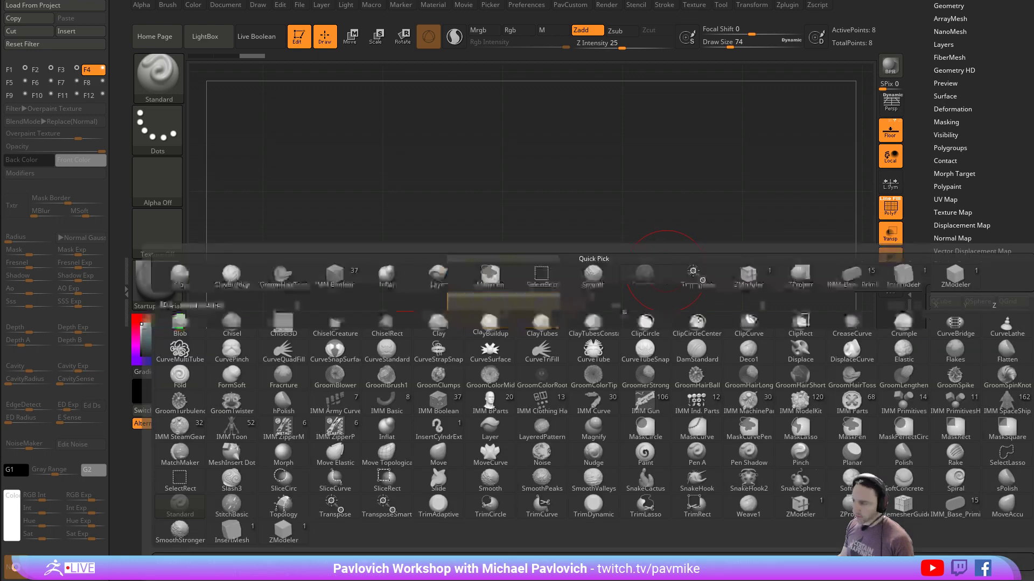
left_click(300, 563)
left_click(460, 185)
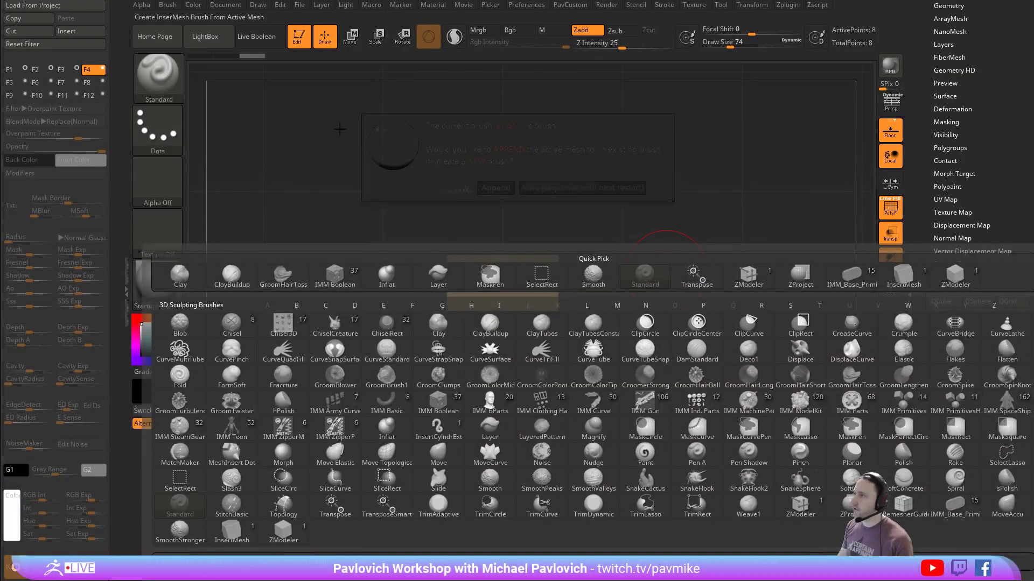
left_click(168, 6)
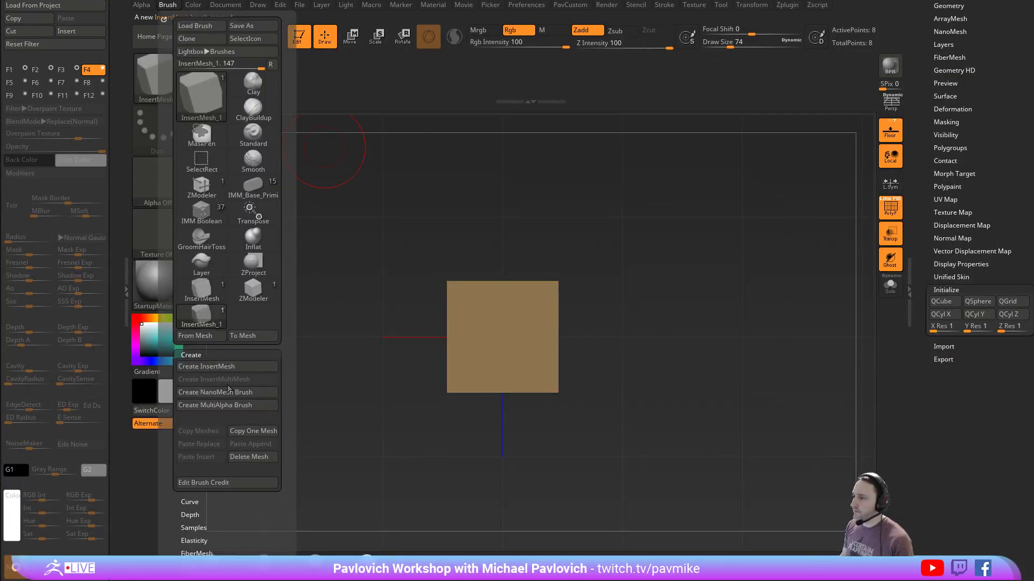
Return to the sphere around the bust and insert the cube as NanoMesh on its faces, with Polygroup All as target
left_click_drag(921, 238, 916, 402)
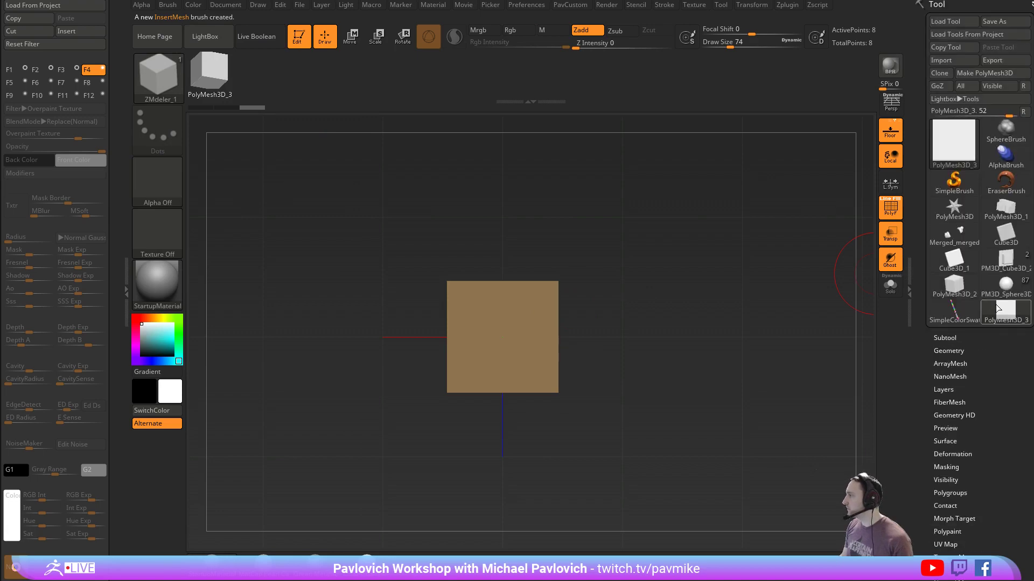
left_click(1004, 287)
right_click_drag(850, 255, 659, 32, "ctrl")
right_click_drag(770, 242, 829, 189)
right_click_drag(829, 188, 780, 215, "ctrl")
key("space")
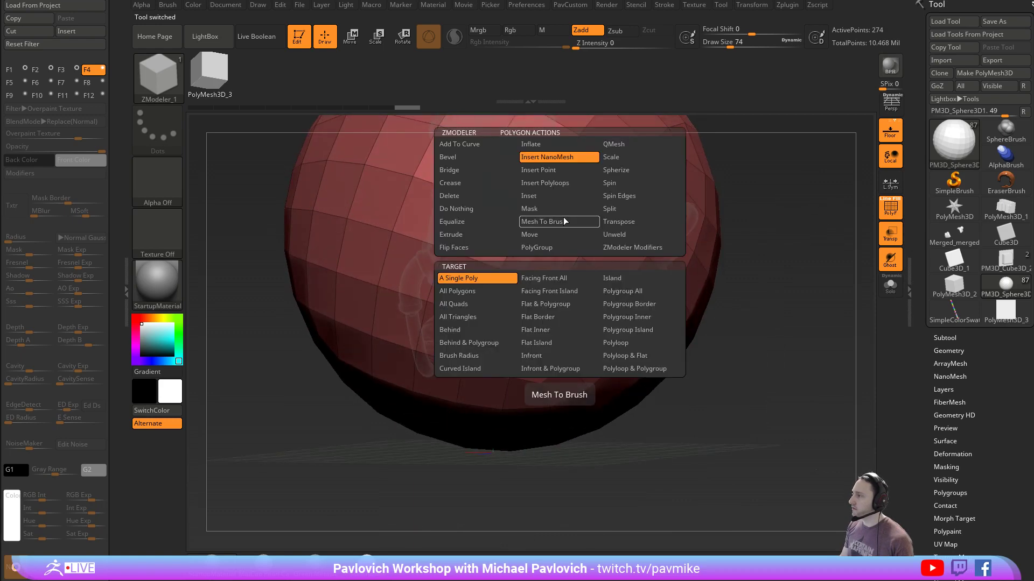
left_click(627, 294)
left_click_drag(564, 233, 636, 245)
right_click_drag(825, 272, 798, 283, "alt")
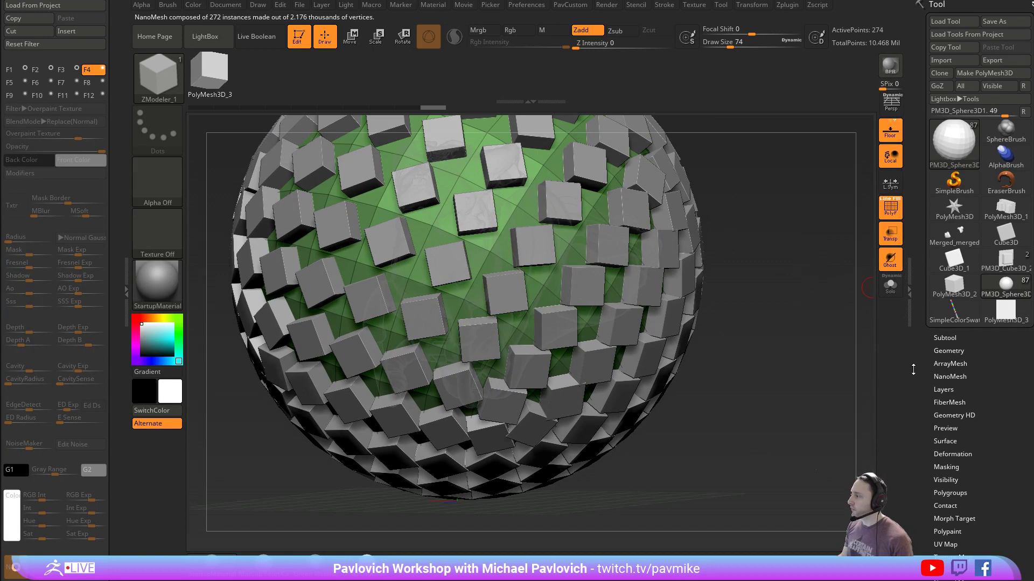
Flip the enclosing sphere's faces in the display properties so the bust can be seen through it
left_click_drag(913, 370, 911, 251)
key("shift")
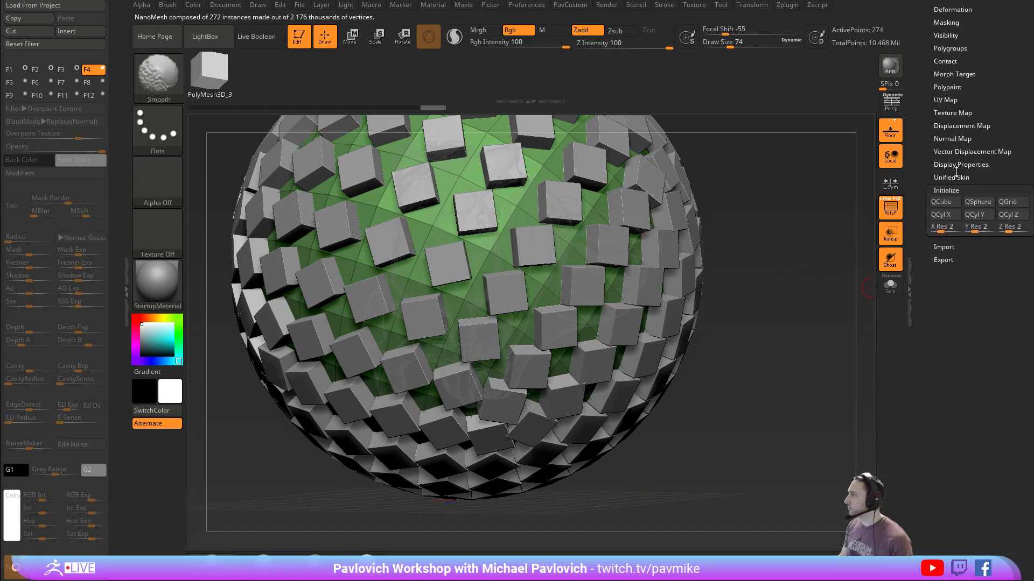
left_click(957, 166, "shift")
left_click(995, 203)
right_click_drag(785, 260, 843, 254)
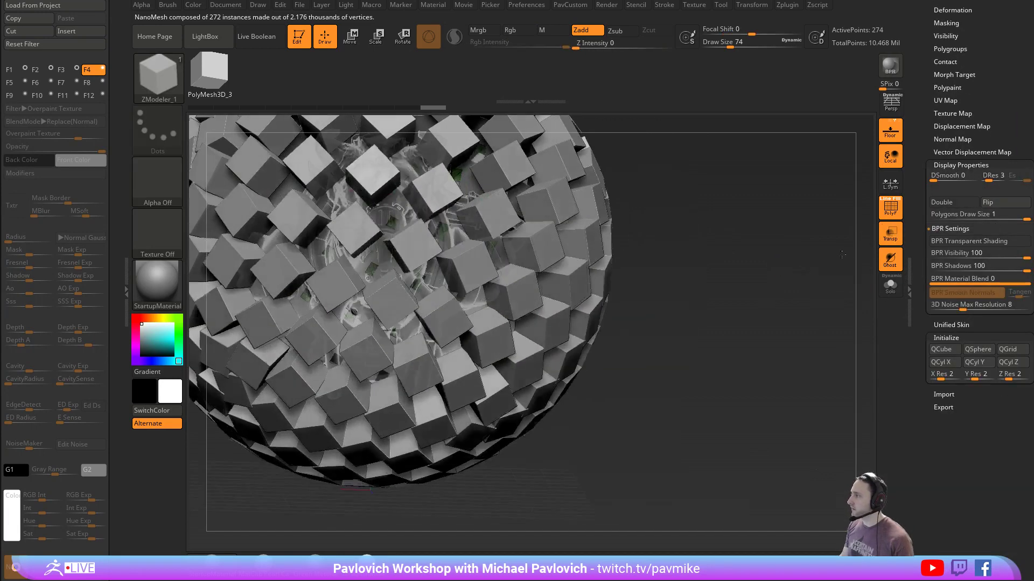
right_click_drag(770, 186, 847, 268, "alt")
Set the NanoMesh width, length and height variance to 100
left_click_drag(918, 133, 914, 210)
left_click(950, 167)
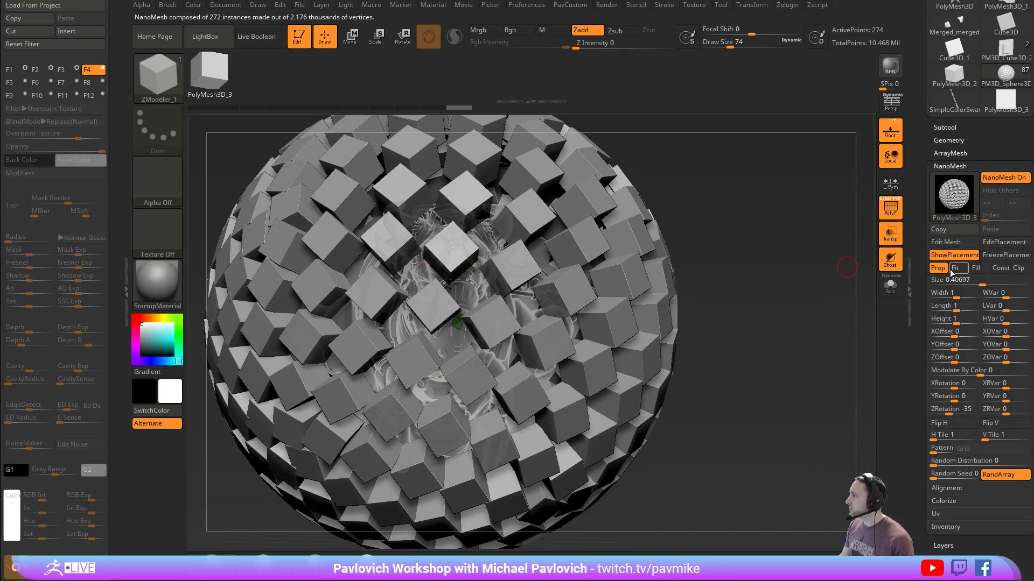
left_click_drag(1003, 293, 1032, 299)
left_click_drag(1008, 307, 1031, 322)
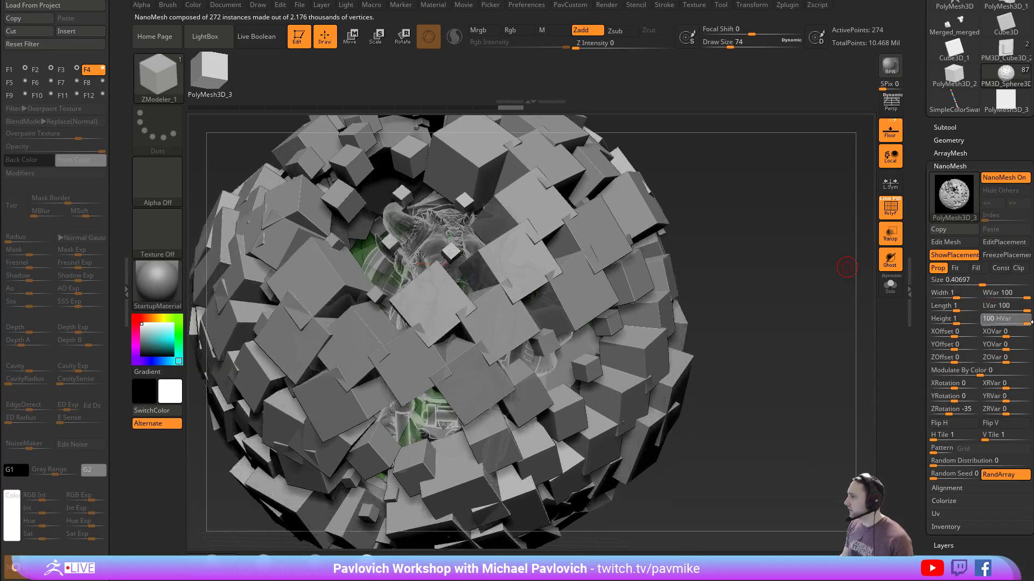
left_click(1007, 320)
Set the NanoMesh size to 0.12141 and the Z offset to 3.71713 so small cubes float inside the sphere
mouse_move(963, 283)
left_mouse_down()
mouse_move(948, 284)
mouse_move(966, 283)
left_mouse_up()
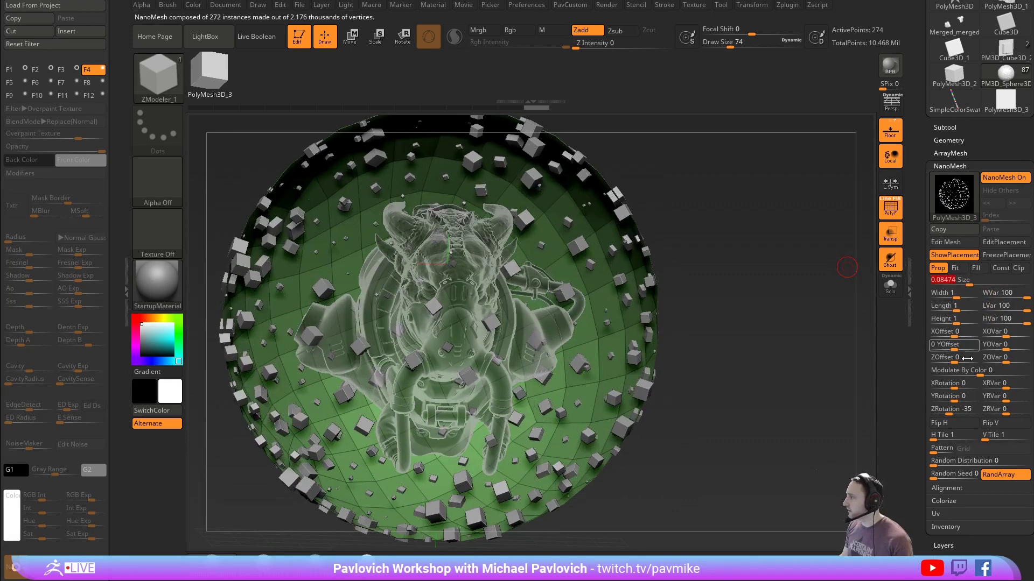
left_click_drag(958, 358, 976, 356)
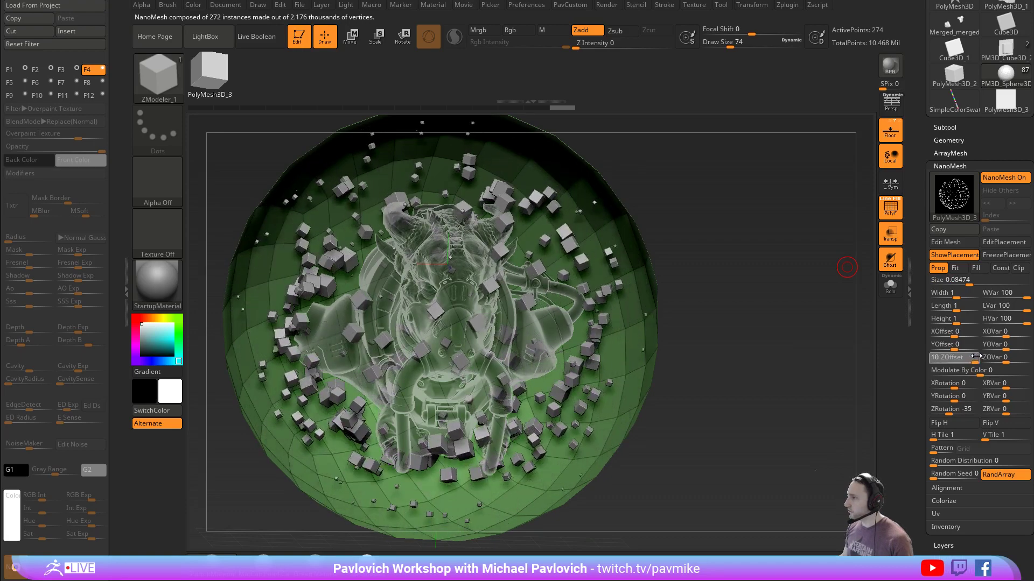
left_click_drag(762, 309, 791, 307)
left_click_drag(969, 283, 966, 283)
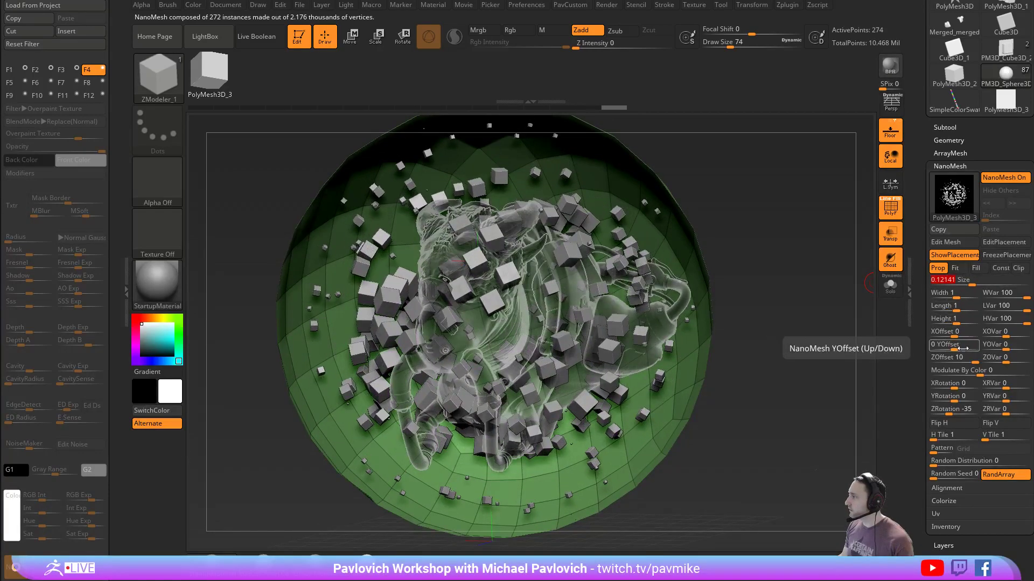
left_click_drag(967, 358, 967, 363)
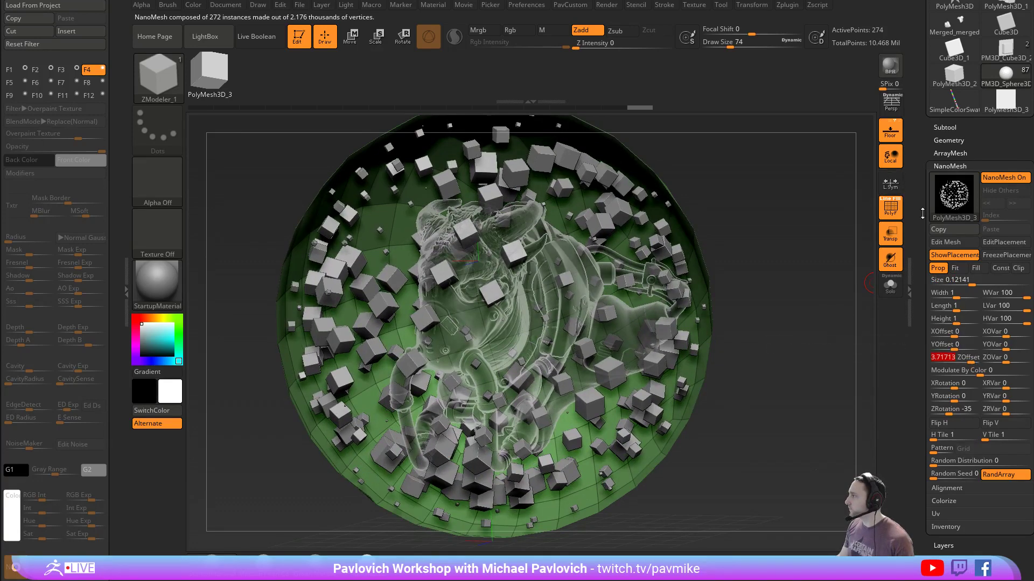
Set the NanoMesh random distribution to 0.72639 and convert the cube instances to real mesh
left_click_drag(946, 461, 1002, 462)
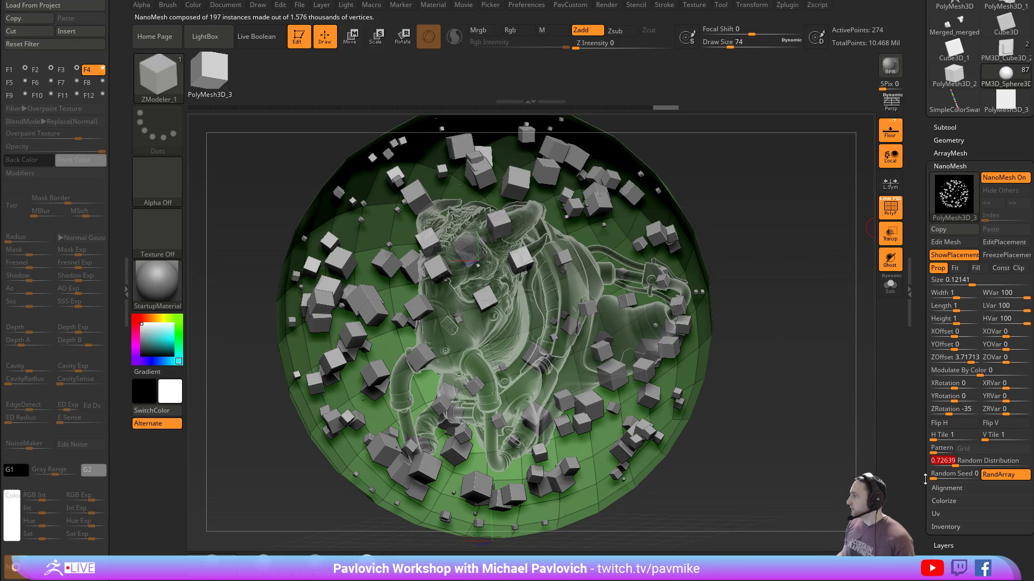
left_click(946, 527)
left_click(950, 539)
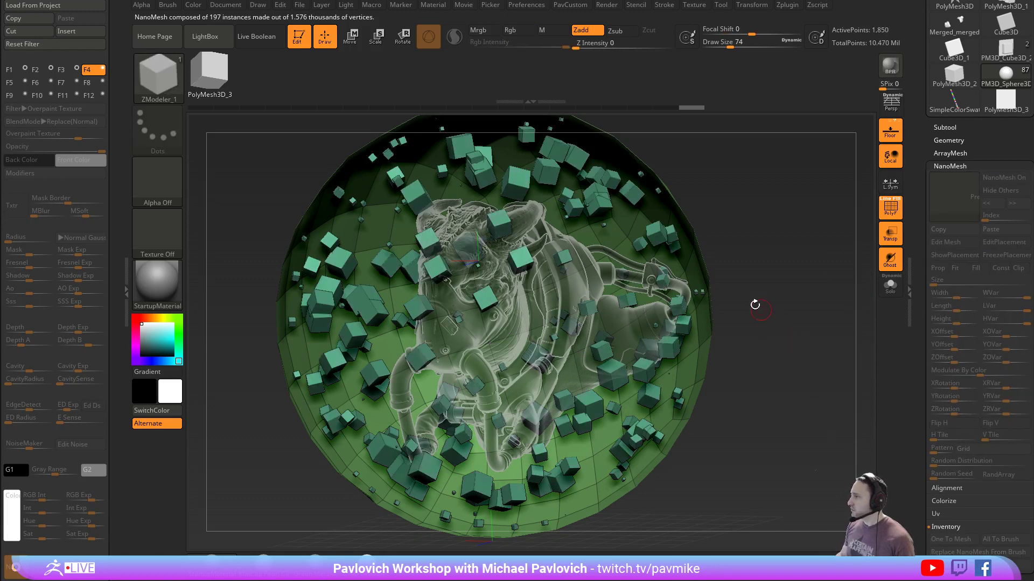
Isolate the floating cubes from the enclosing sphere and delete the hidden sphere geometry
left_click(693, 278, "ctrl+shift")
left_click_drag(775, 192, 796, 215, "ctrl+shift")
key("3")
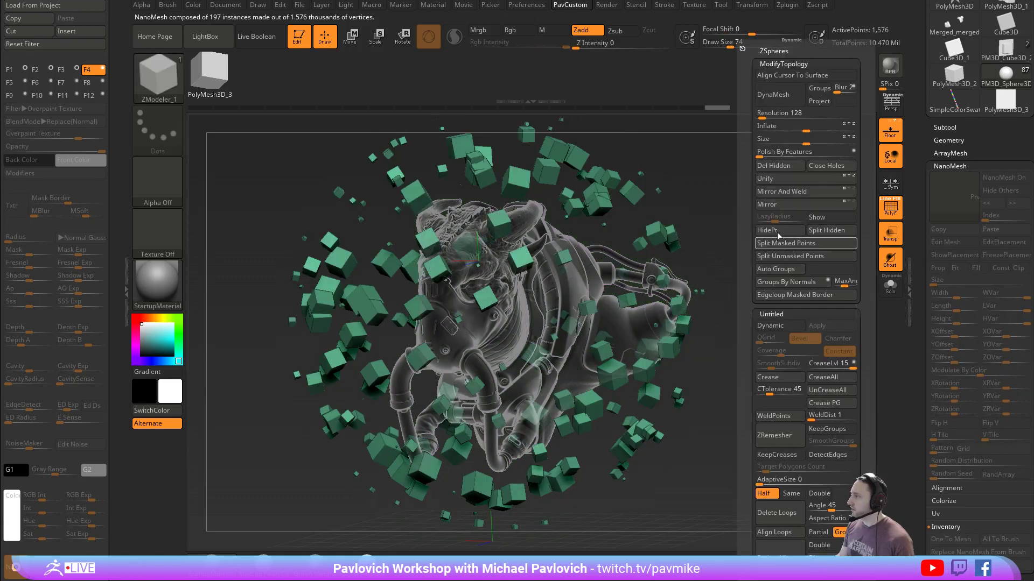
left_click(784, 166)
Smooth the floating cubes into small balls with dynamic subdivision and turn off the polyframe and transparency
key("d")
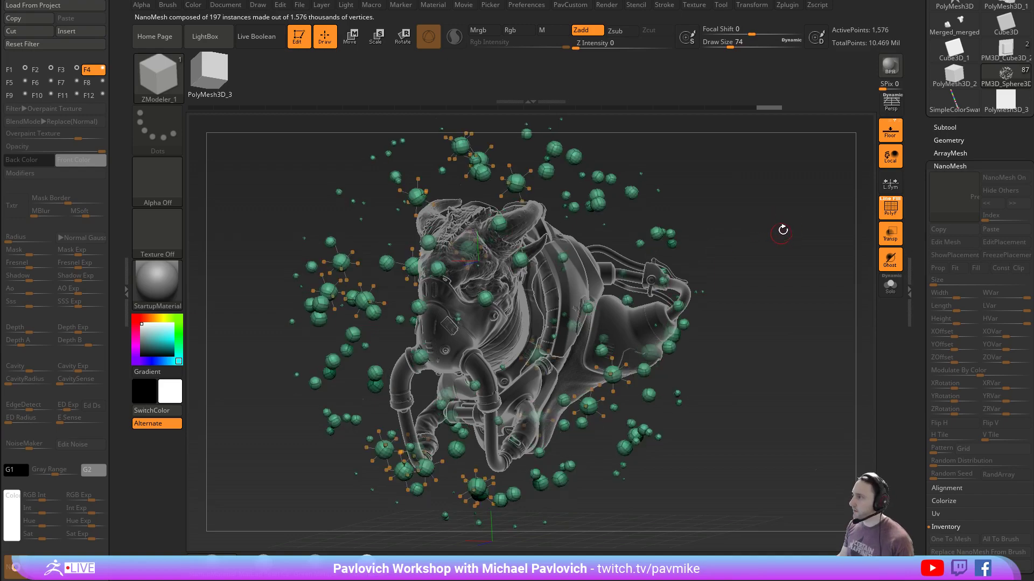
left_click_drag(783, 231, 769, 365)
key("3")
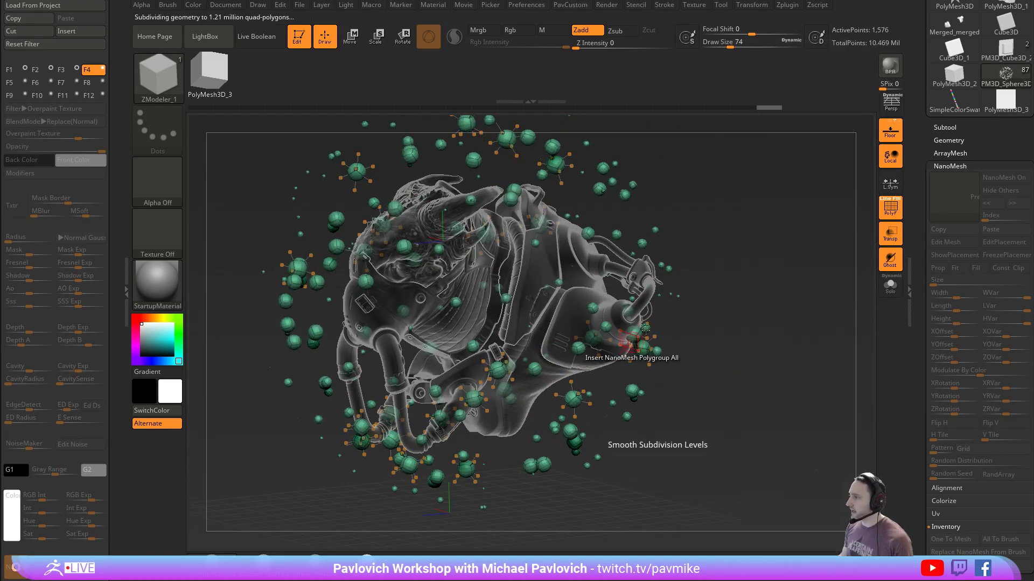
mouse_move(801, 264)
left_mouse_down("shift")
mouse_move(792, 266)
mouse_move(811, 262)
mouse_move(832, 283)
mouse_move(846, 163)
left_mouse_up("shift")
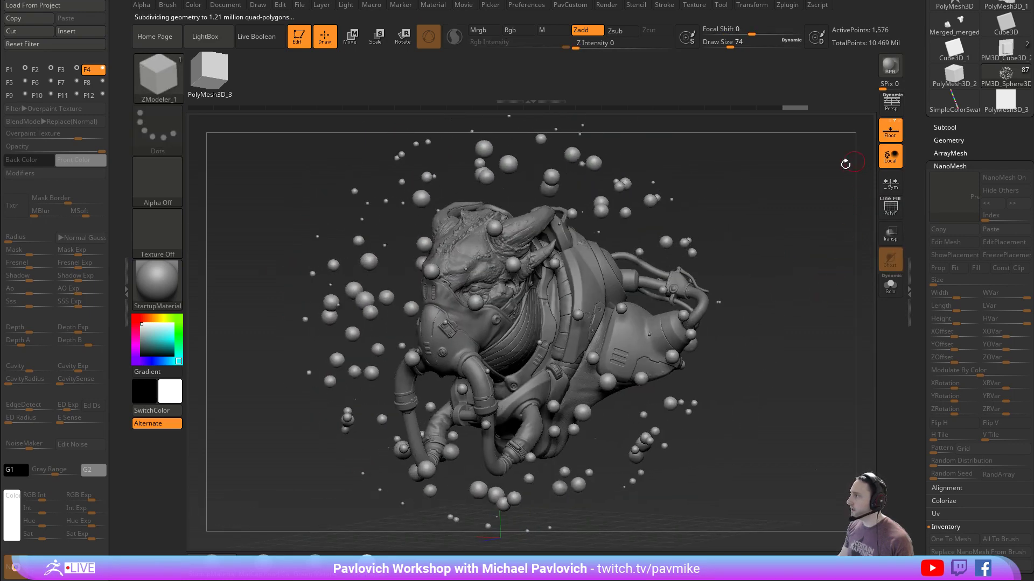
Turn perspective on and make a BPR render of the bust with the floating balls
left_click(891, 104)
left_click(890, 65)
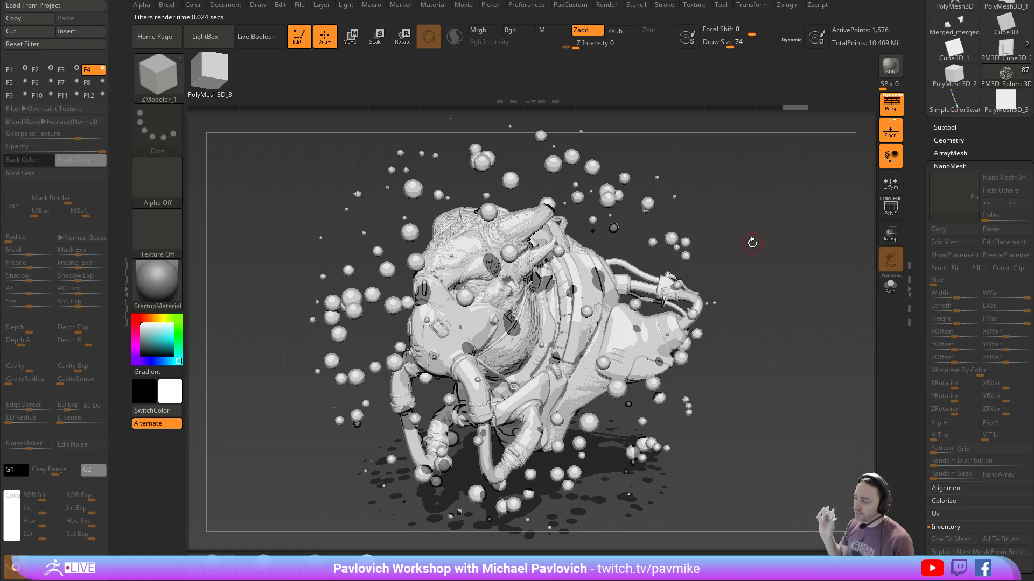
left_click_drag(789, 256, 795, 264)
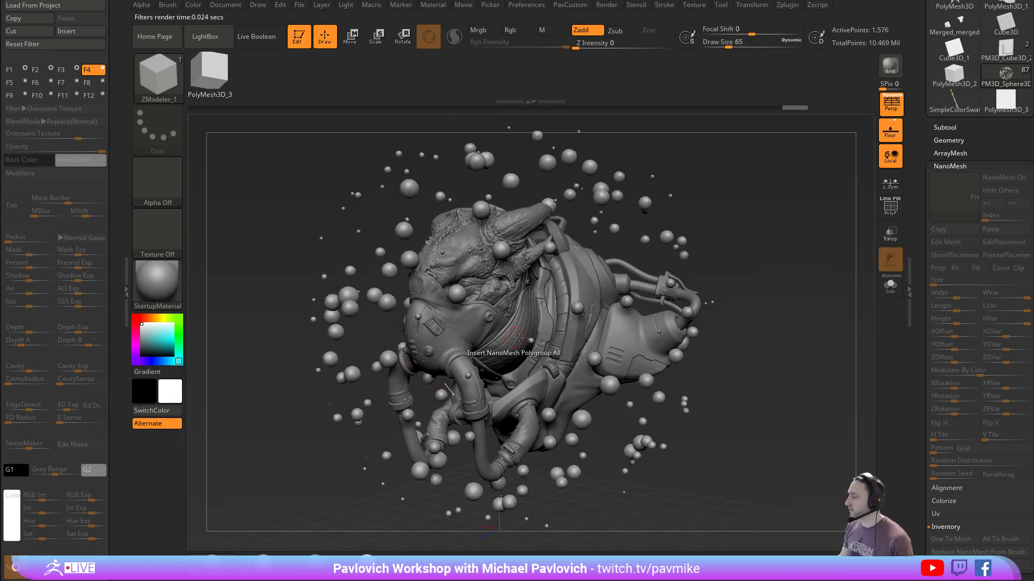
Enable BPR transparent shading for the balls, set their BPR shadows to 0 and render again
scroll(942, 242, "down", 15)
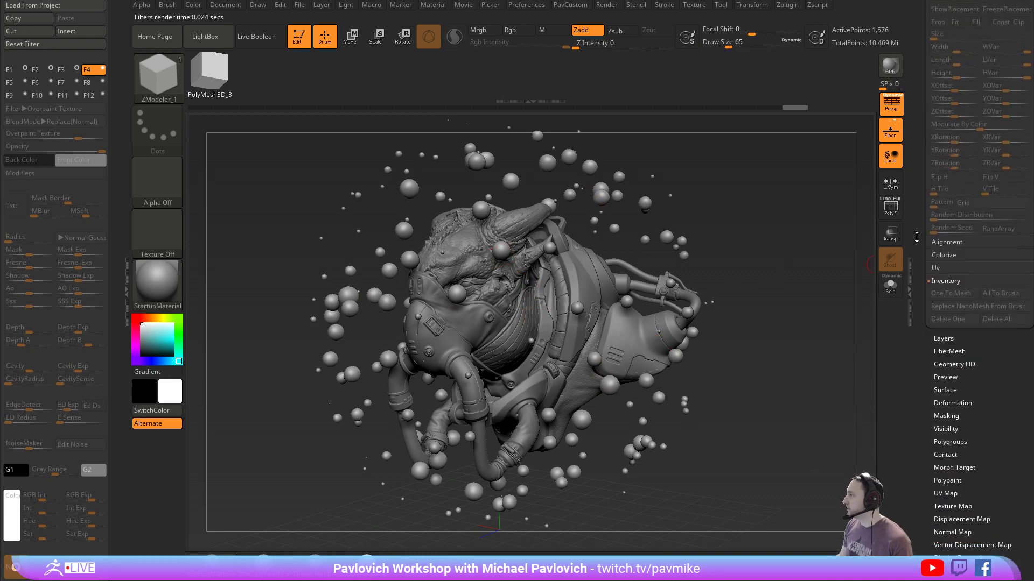
left_click(961, 223)
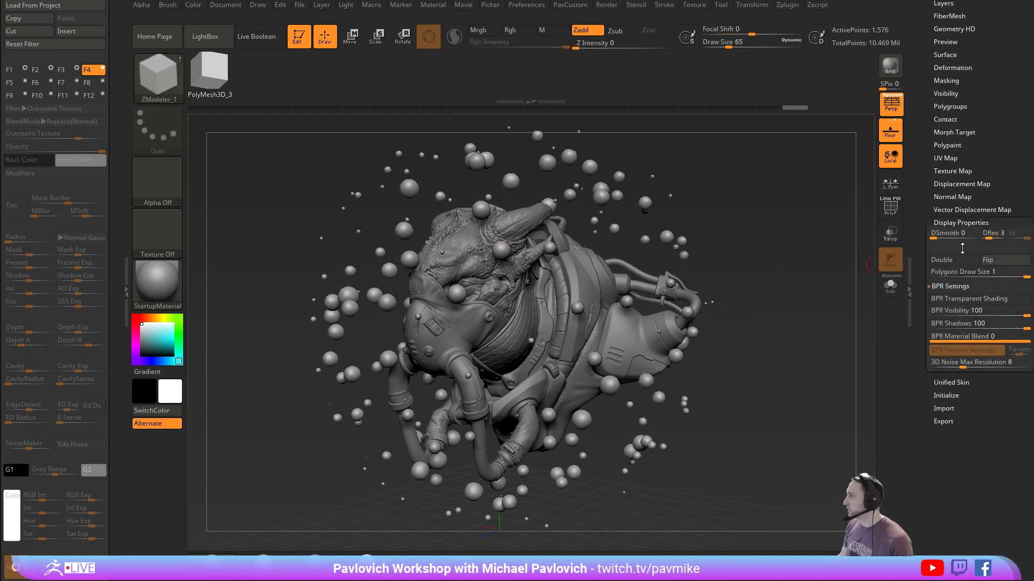
left_click(966, 300)
left_click(961, 323)
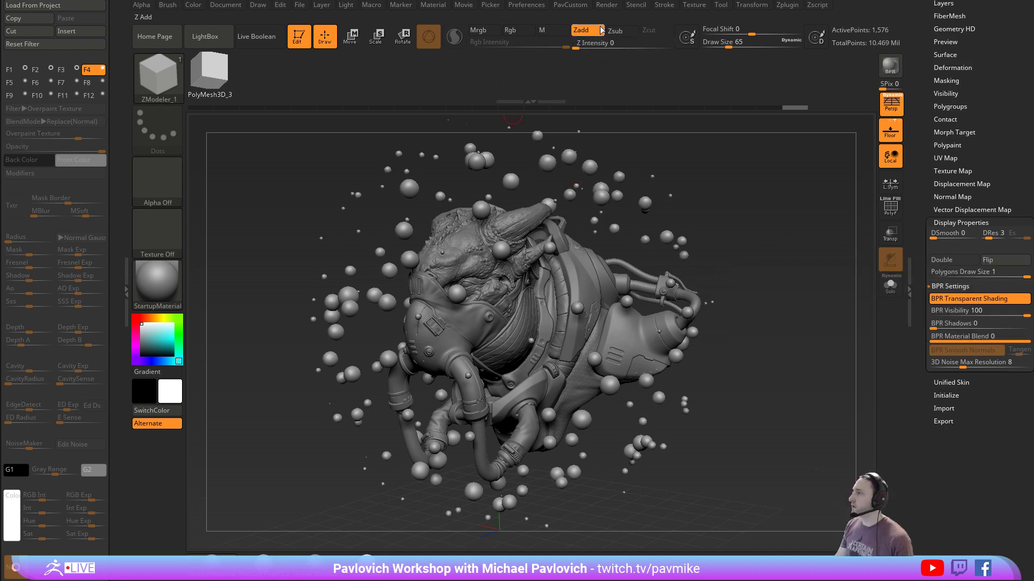
left_click(606, 5)
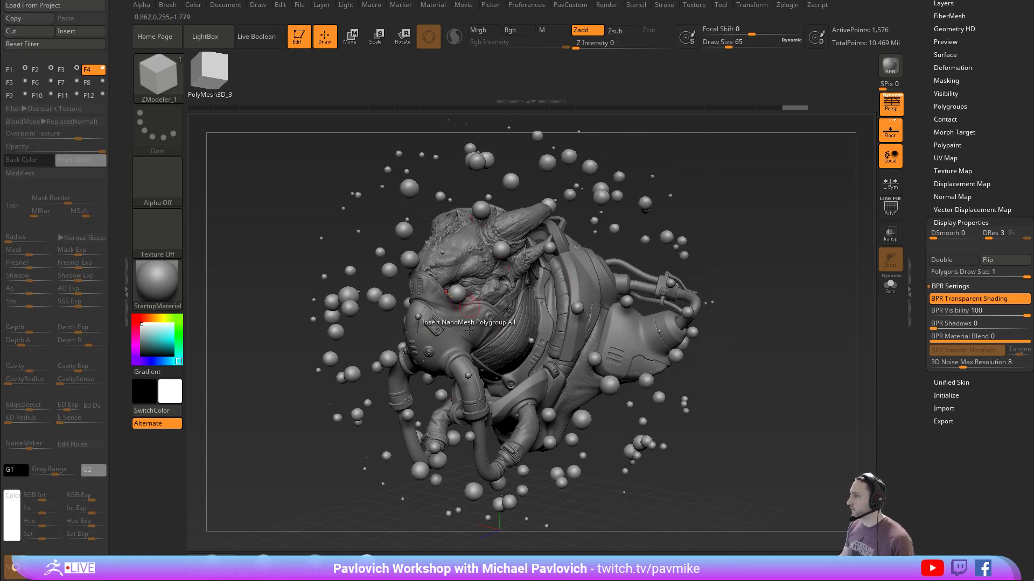
key("shift+r")
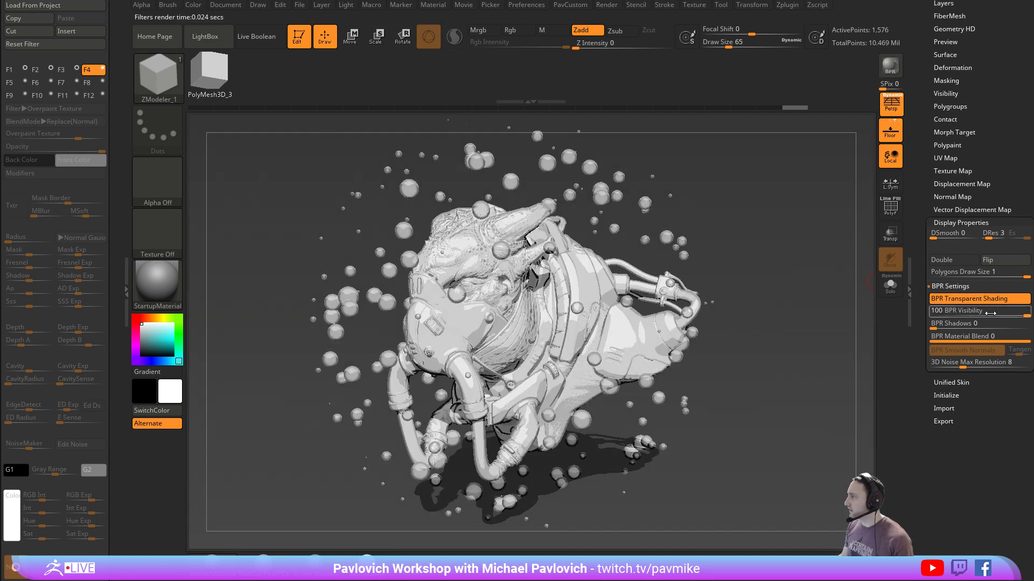
Set the balls' BPR visibility to 68 and the render's SPix to 0
left_click_drag(990, 311, 997, 310)
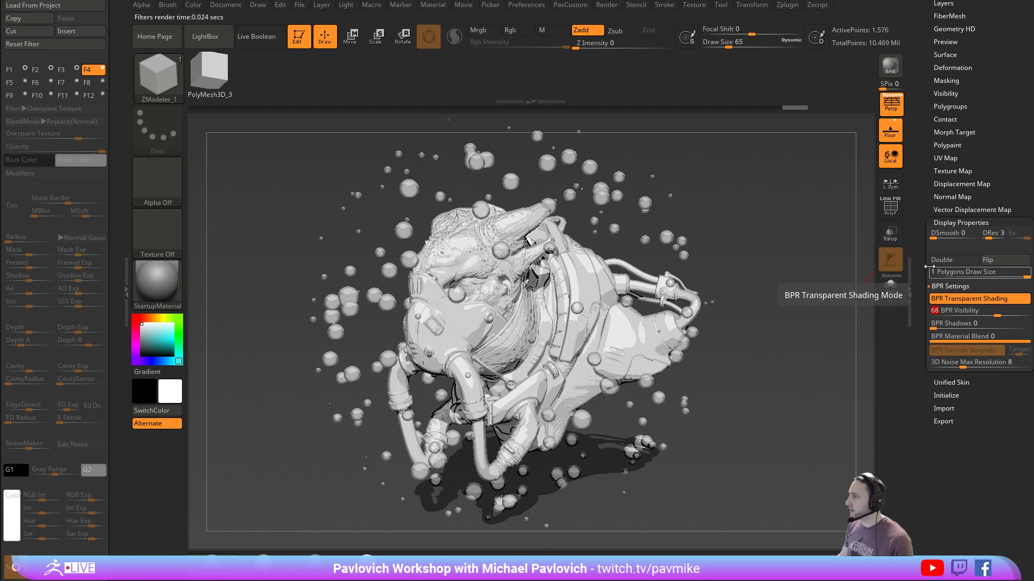
mouse_move(886, 88)
left_mouse_down()
mouse_move(895, 102)
mouse_move(874, 86)
left_mouse_up()
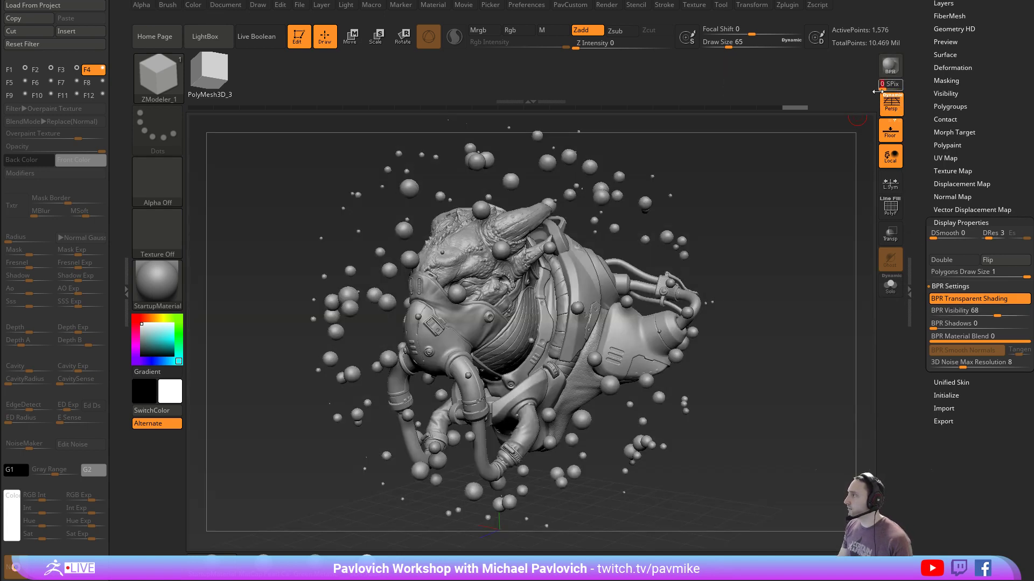
Make a BPR render of the bust and floating balls with the current transparency, shadow and SPix settings
left_click(887, 68)
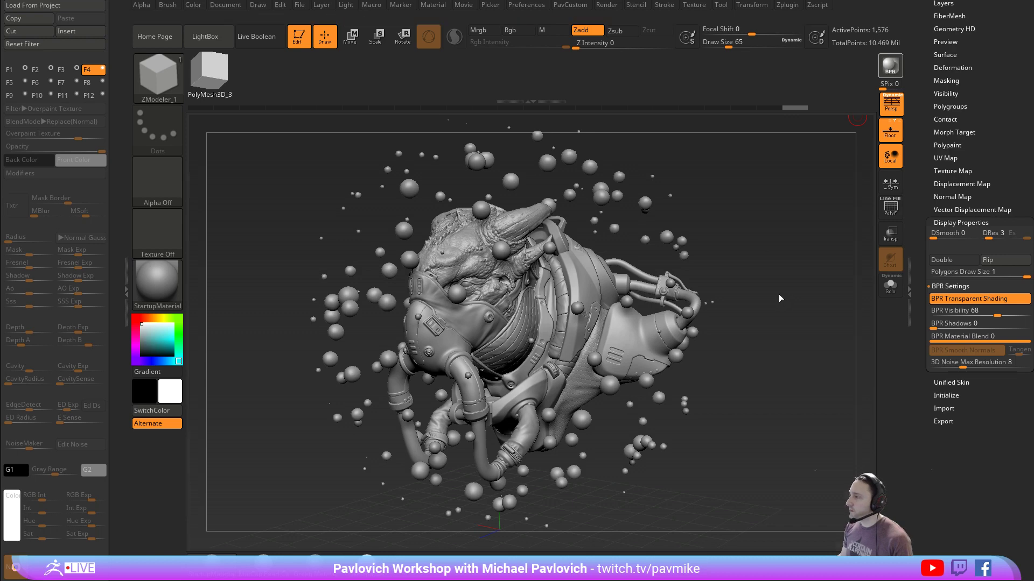
key("bracketleft")
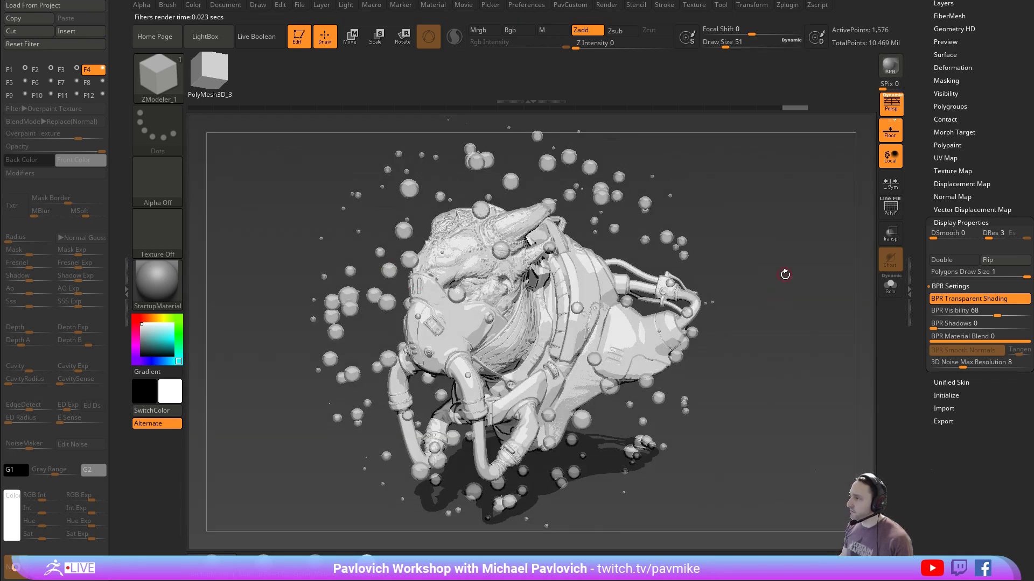
left_click_drag(752, 272, 784, 270)
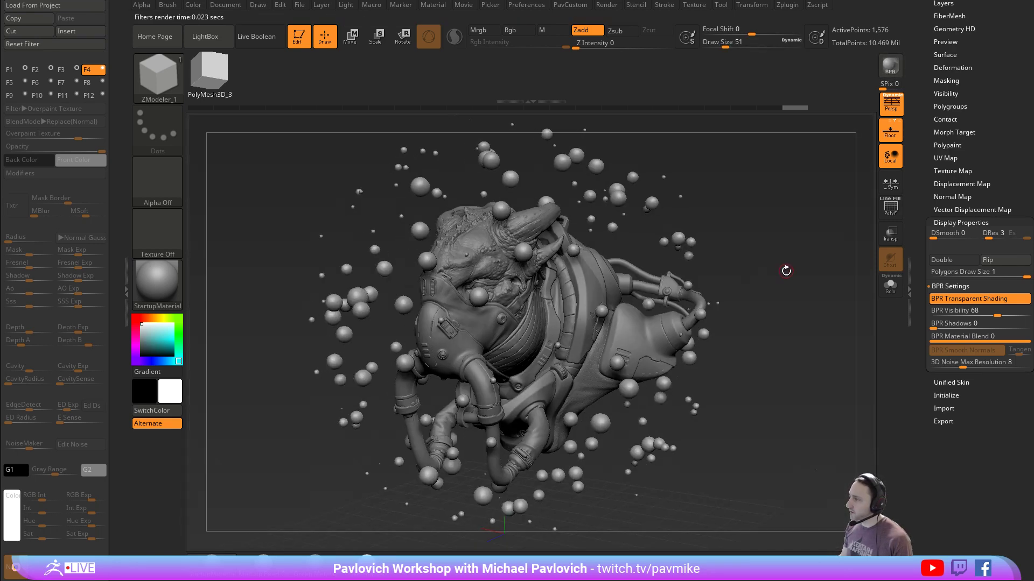
Fill the floating balls with white and the ReflectedMap material using Mrgb, and make a BPR render
mouse_move(152, 282)
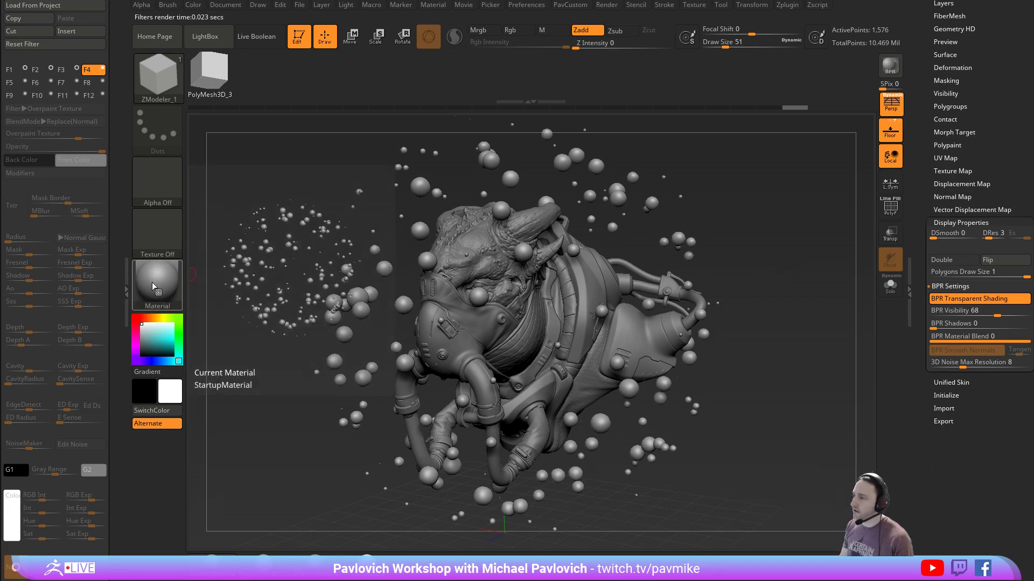
left_click(158, 285)
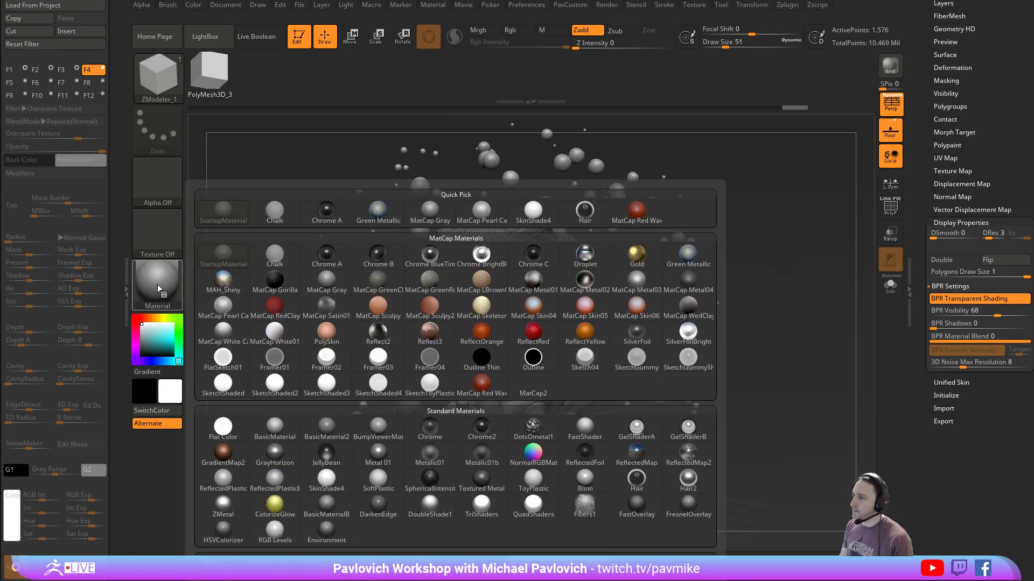
left_click(639, 457)
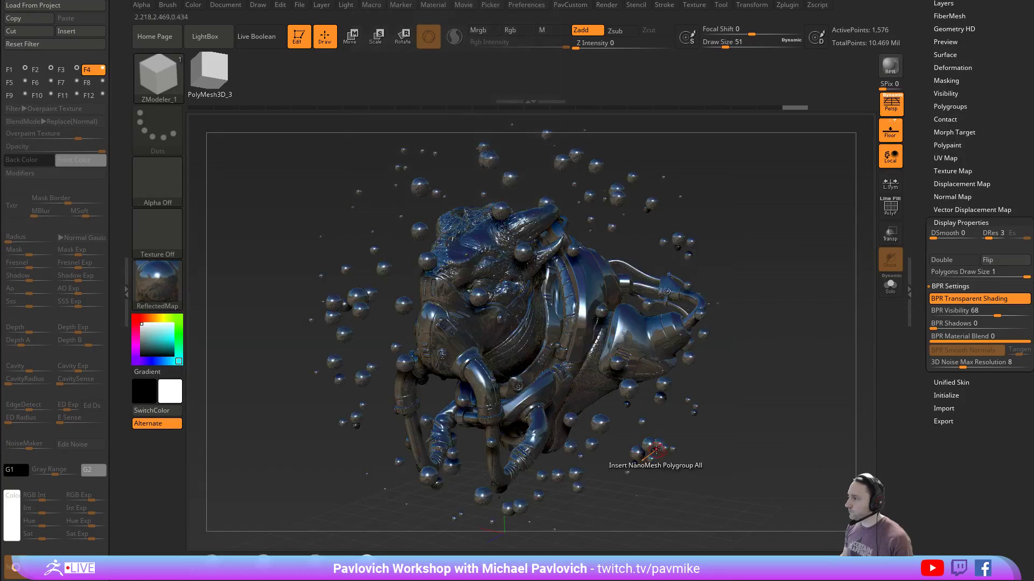
left_click(482, 31)
left_click(193, 4)
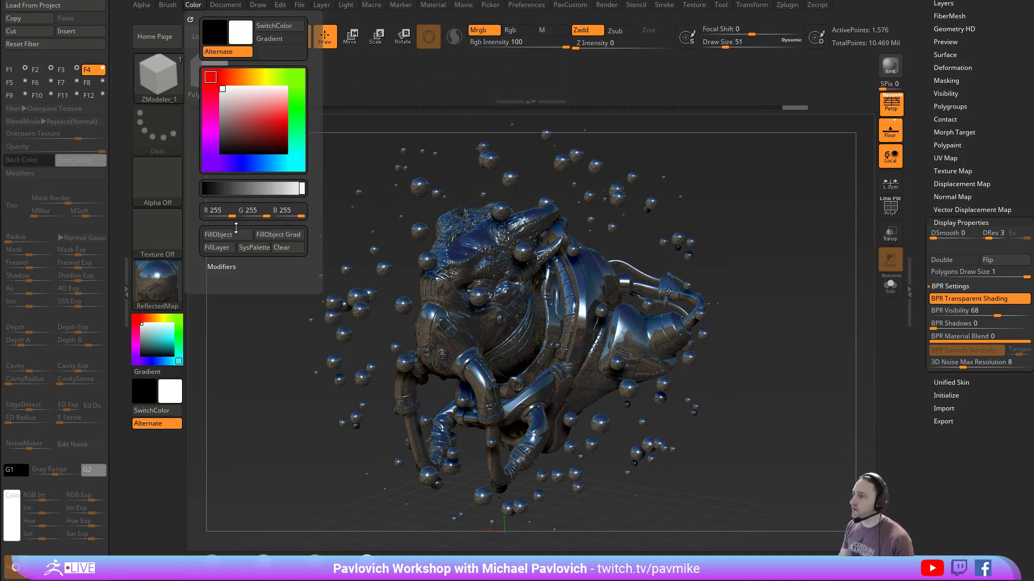
left_click(278, 235)
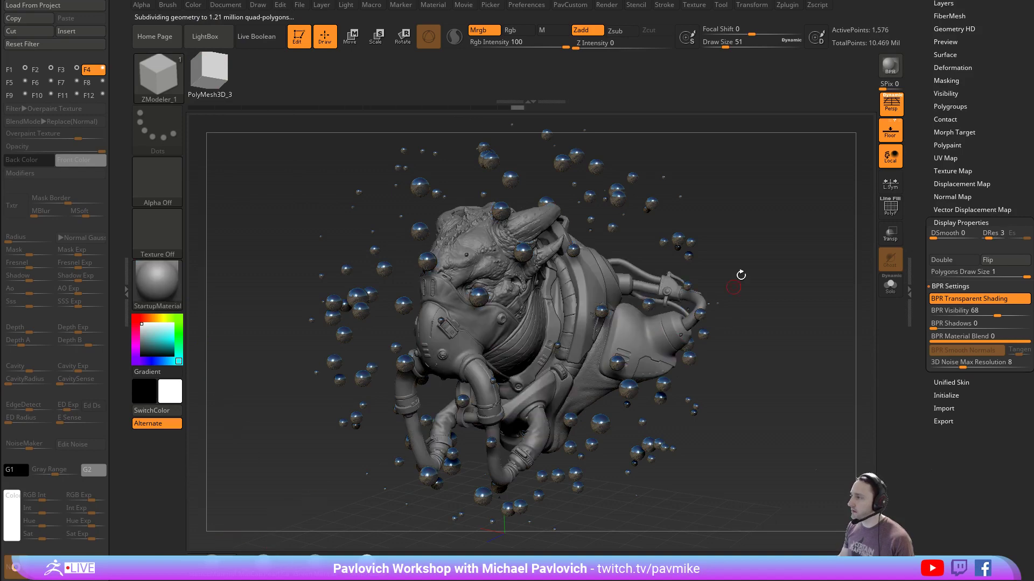
key("shift+r")
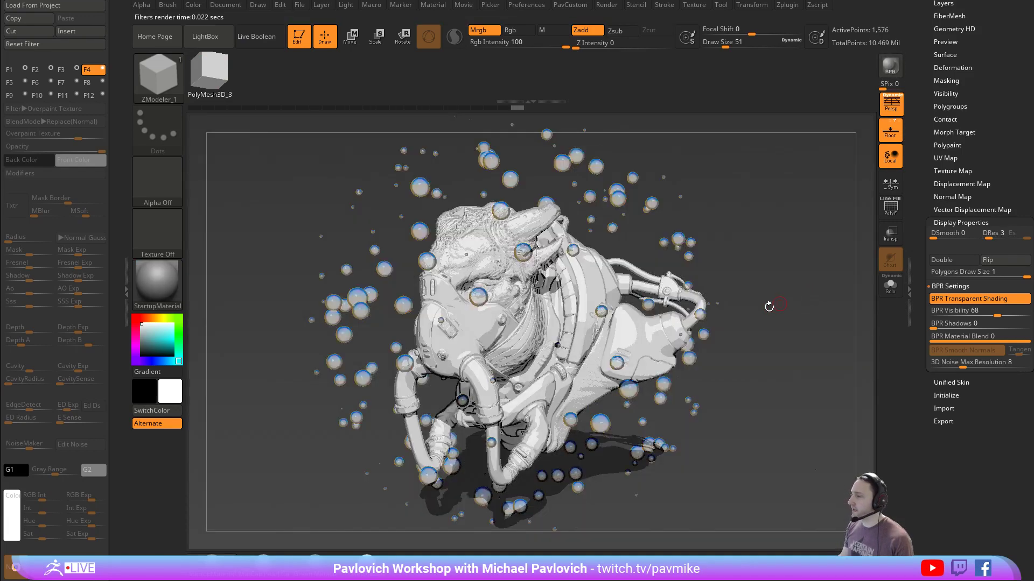
Enlarge the floating balls by inflating them by 100 and again by 70, and render the scene with BPR
key("s")
left_click(747, 226)
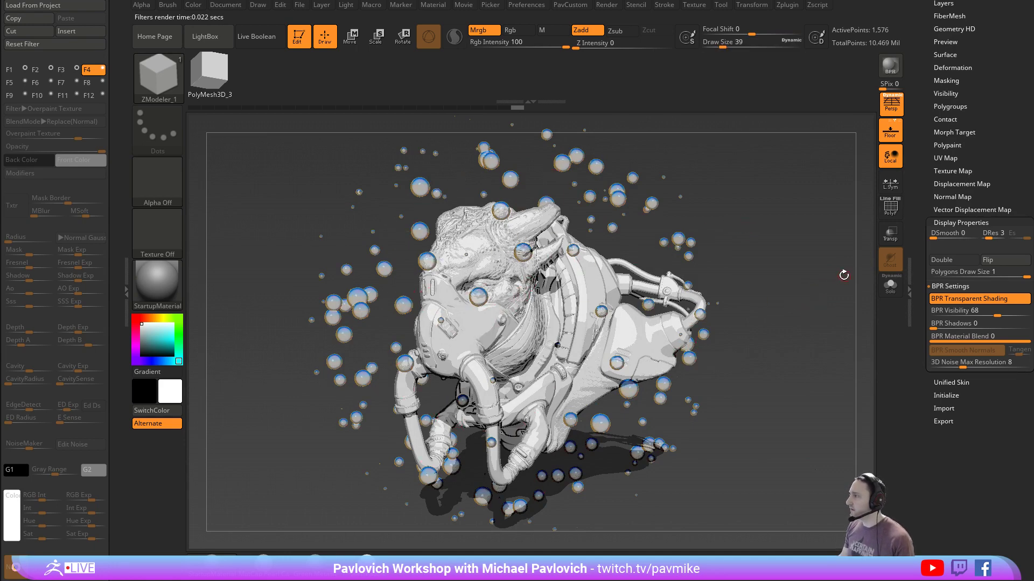
key("space")
left_click_drag(811, 174, 789, 180)
key("space")
left_click_drag(789, 126, 868, 130)
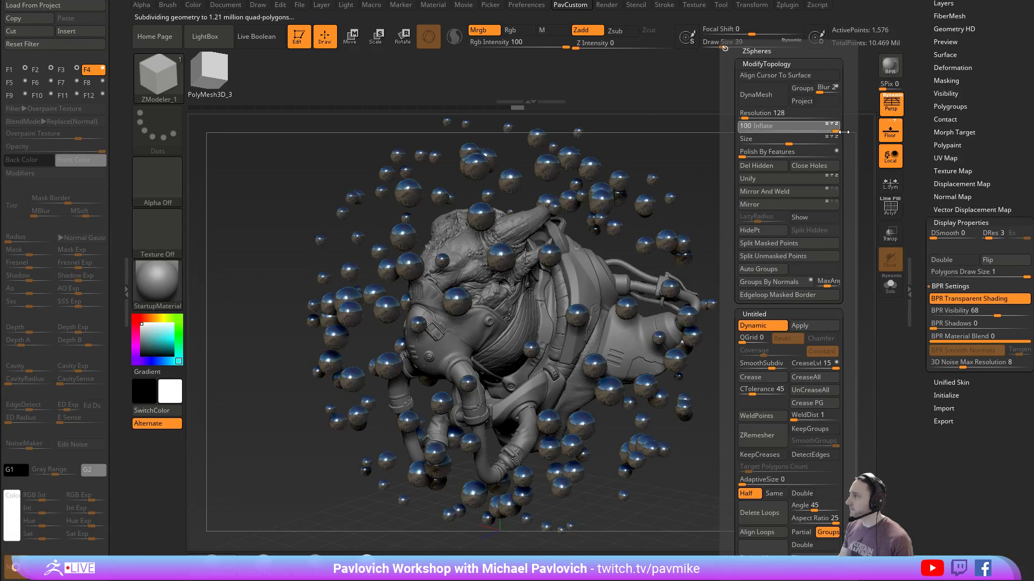
left_click_drag(804, 128, 822, 128)
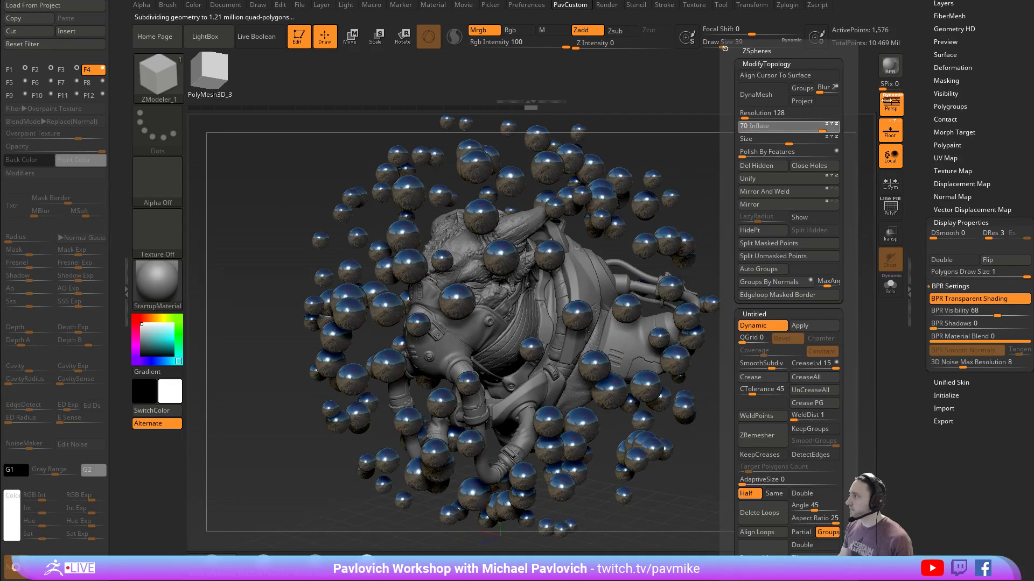
key("shift+r")
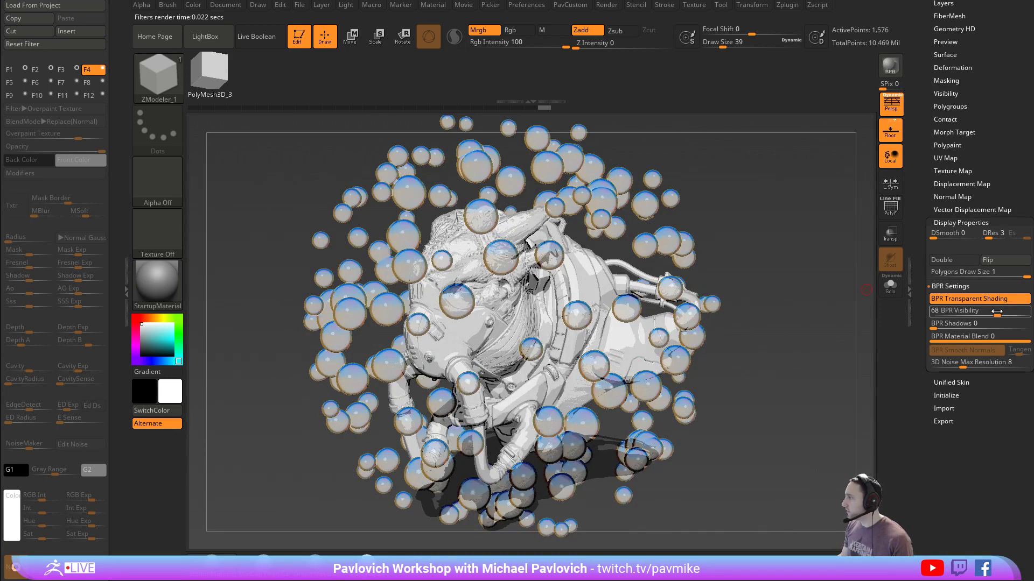
Set the balls' BPR visibility to 60, render again and expand the render's BPR Transparency settings
left_click_drag(996, 312, 992, 312)
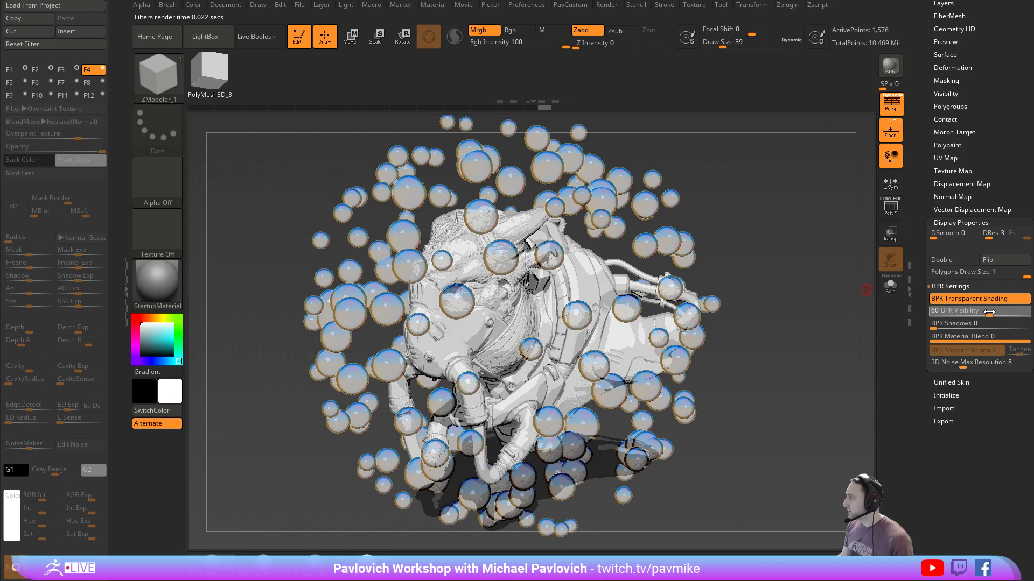
left_click(890, 66)
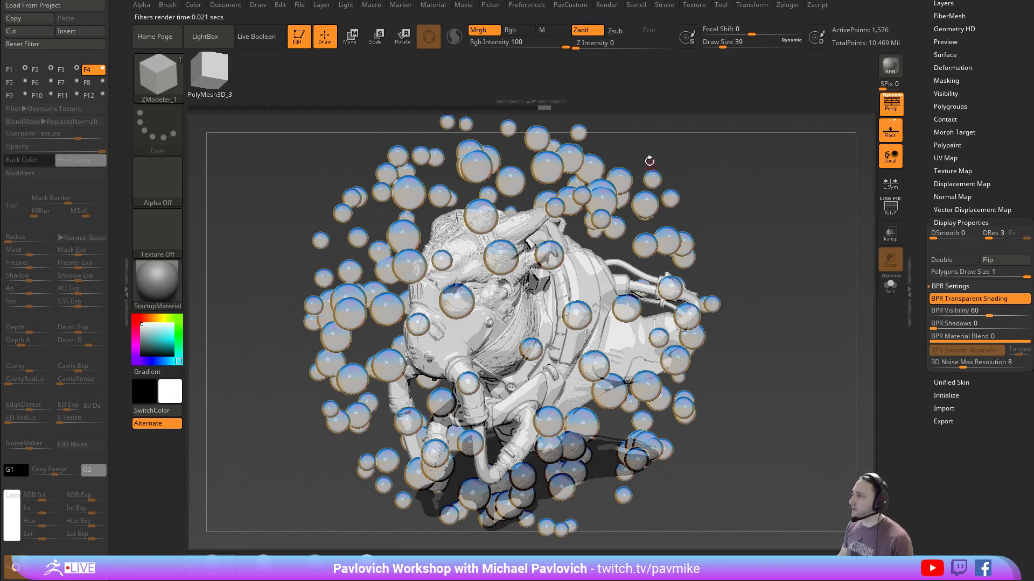
left_click(606, 5)
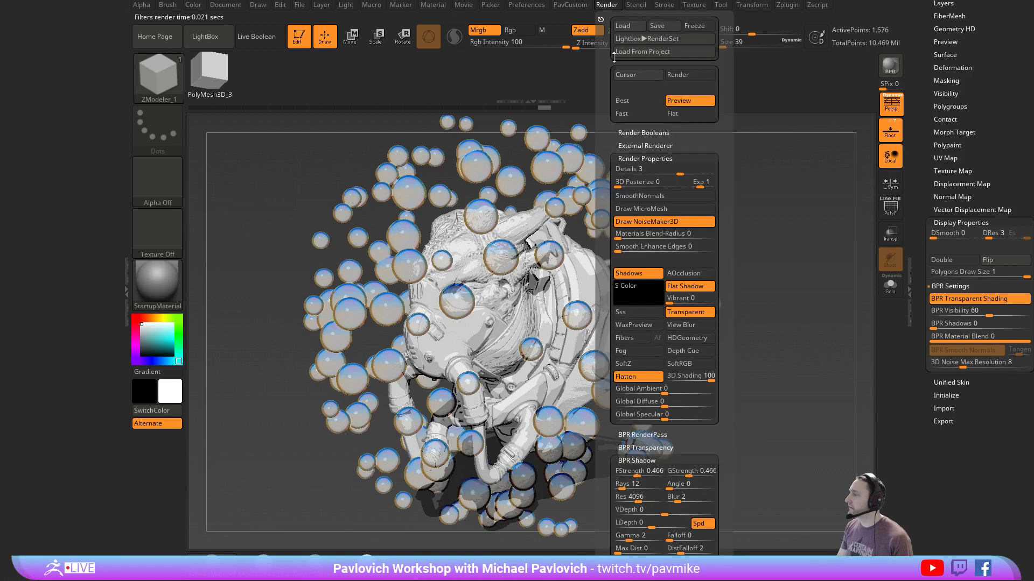
left_click(627, 447)
left_click_drag(613, 434, 613, 335)
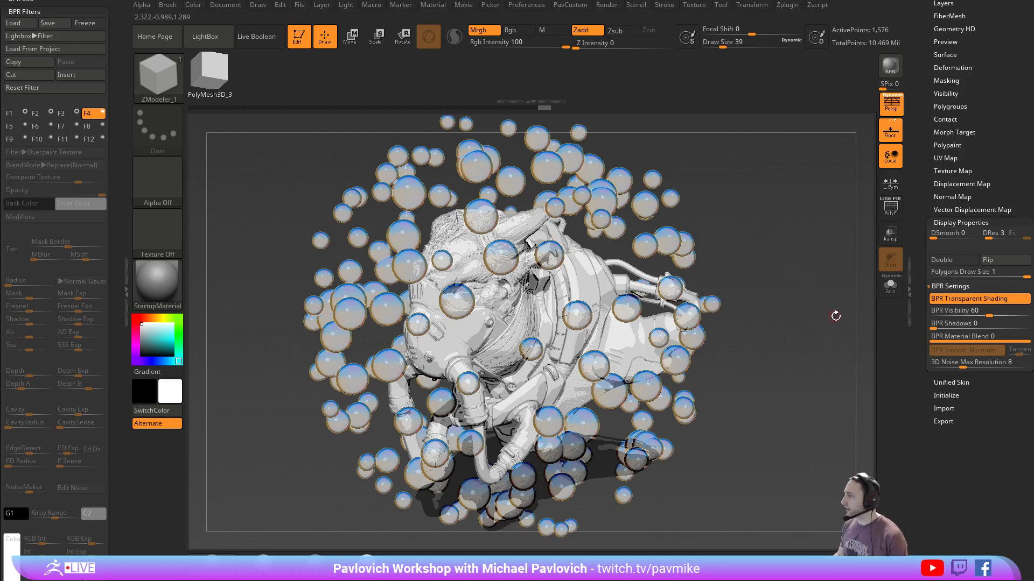
Try BPR shadow values of 20, 9 and 6 for the balls, rendering after each change
left_click_drag(937, 323, 950, 323)
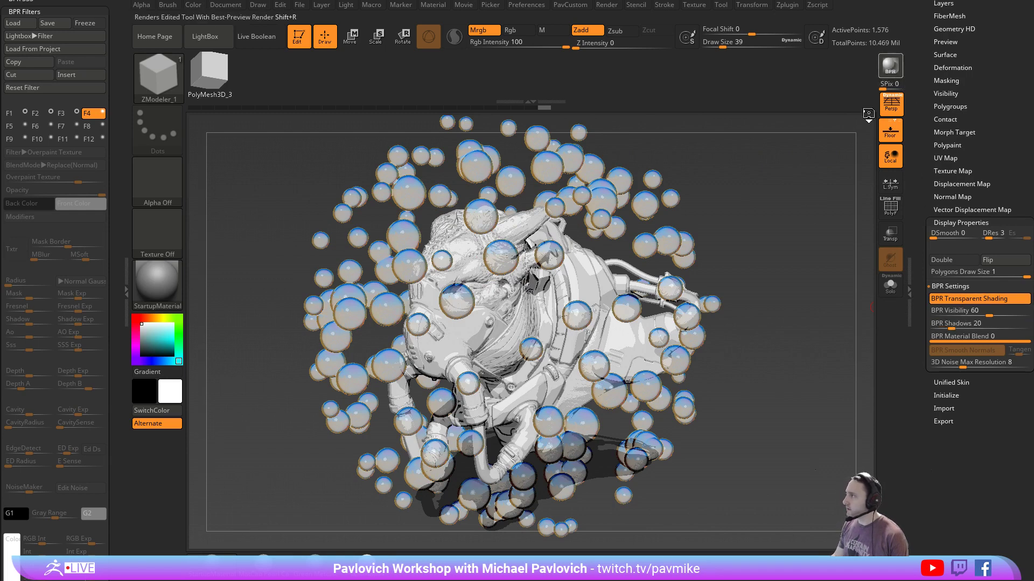
key("shift+r")
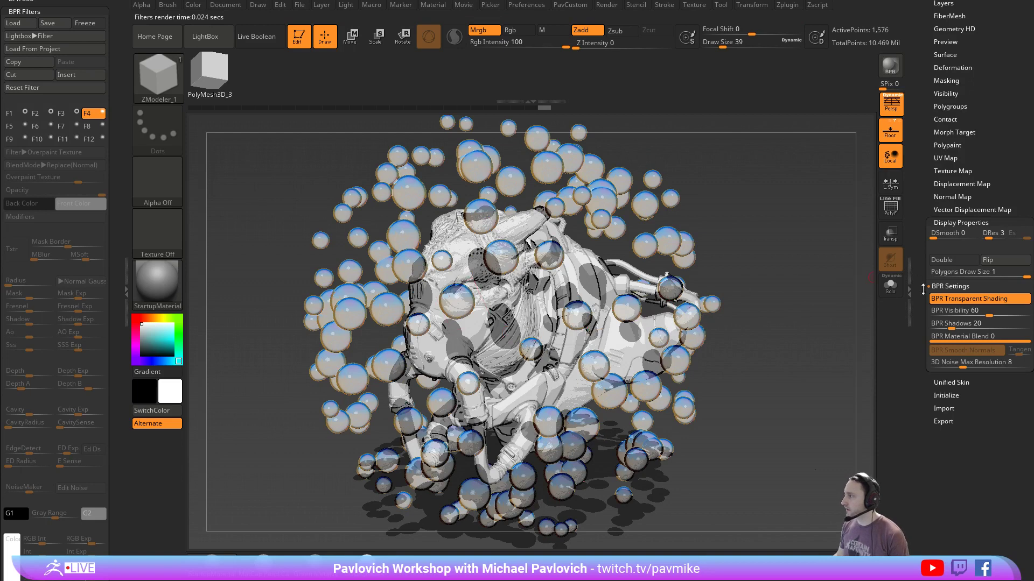
left_click_drag(950, 323, 941, 323)
key("shift+r")
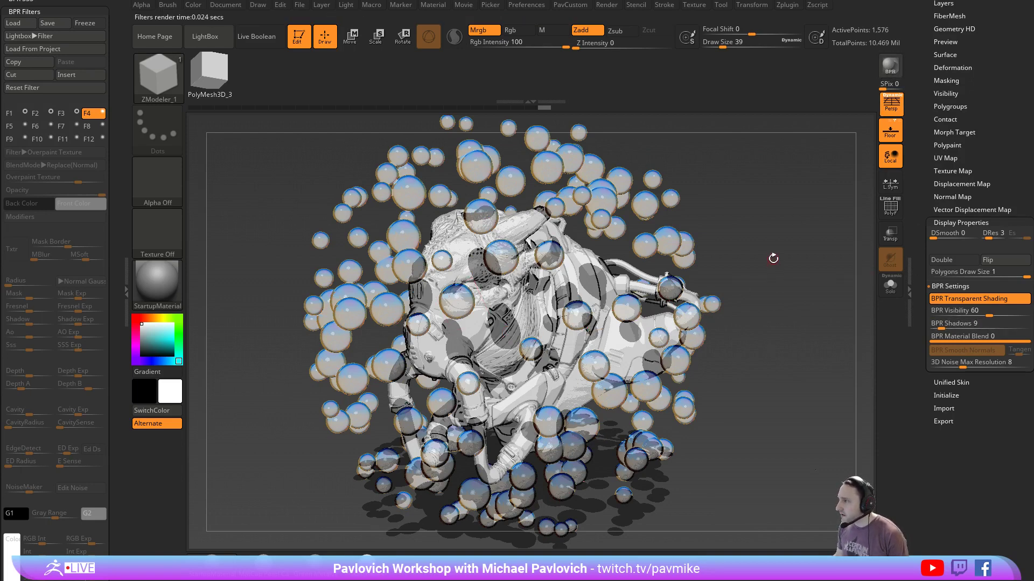
left_click_drag(945, 327, 939, 326)
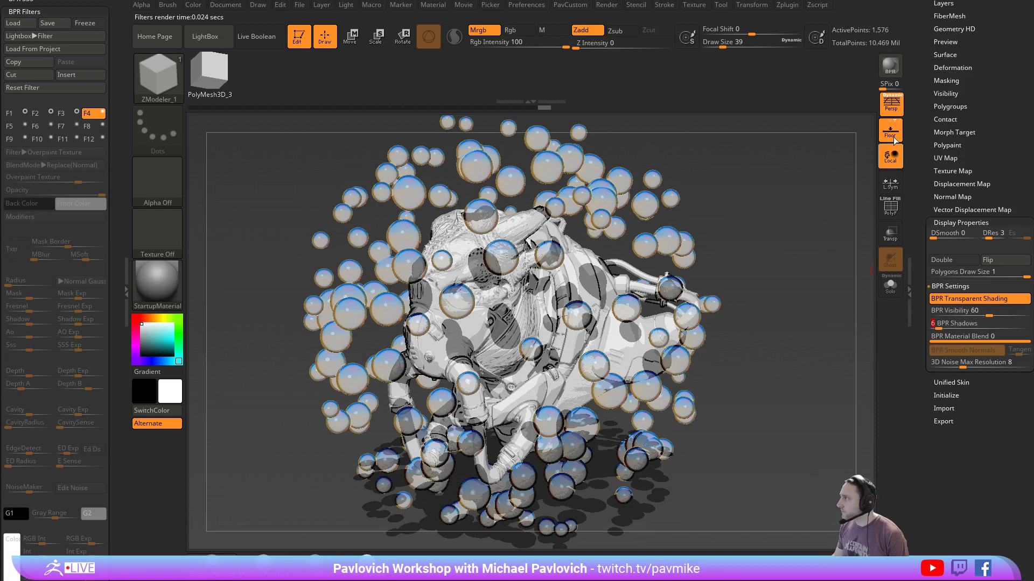
left_click(890, 66)
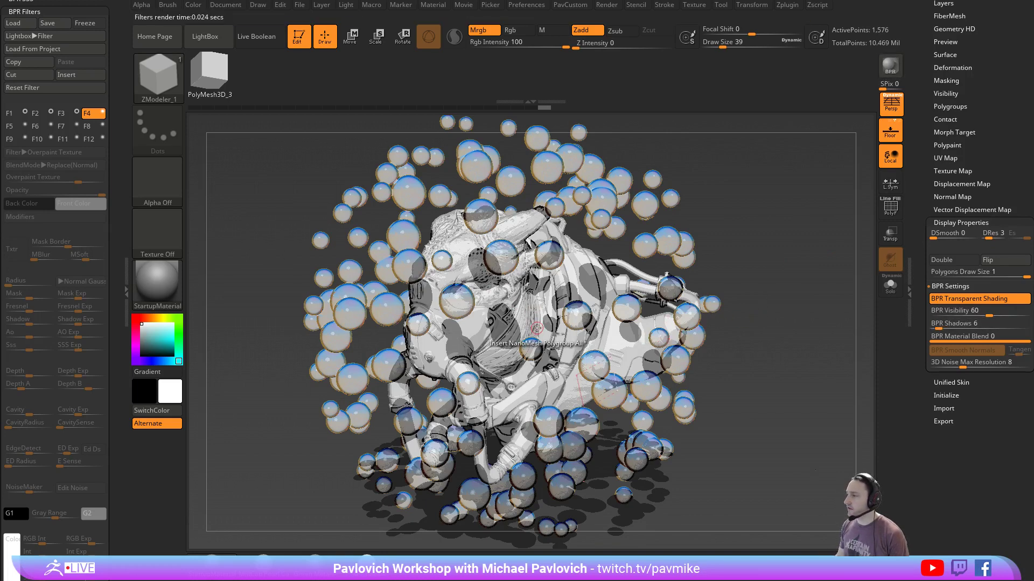
Turn off Flat Shadow in the render properties, set the balls' BPR shadows to 3 and render again
mouse_move(613, 5)
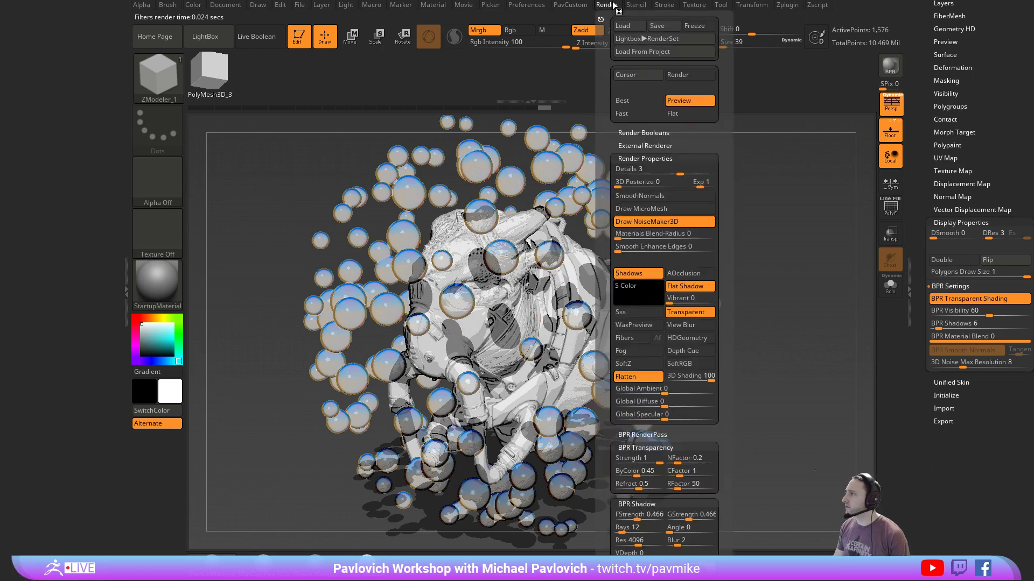
left_click(691, 288)
key("shift+r")
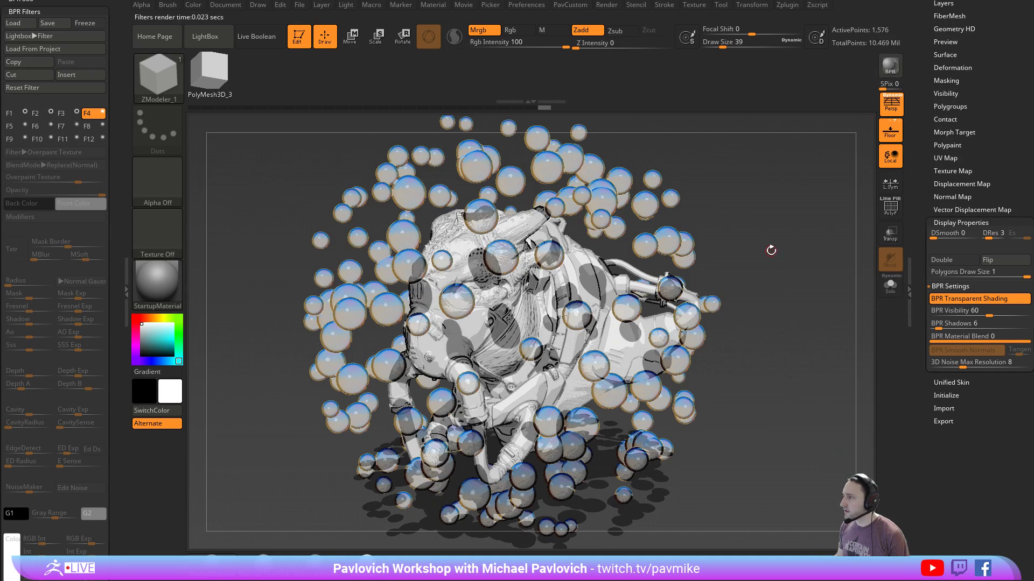
left_click_drag(939, 325, 937, 324)
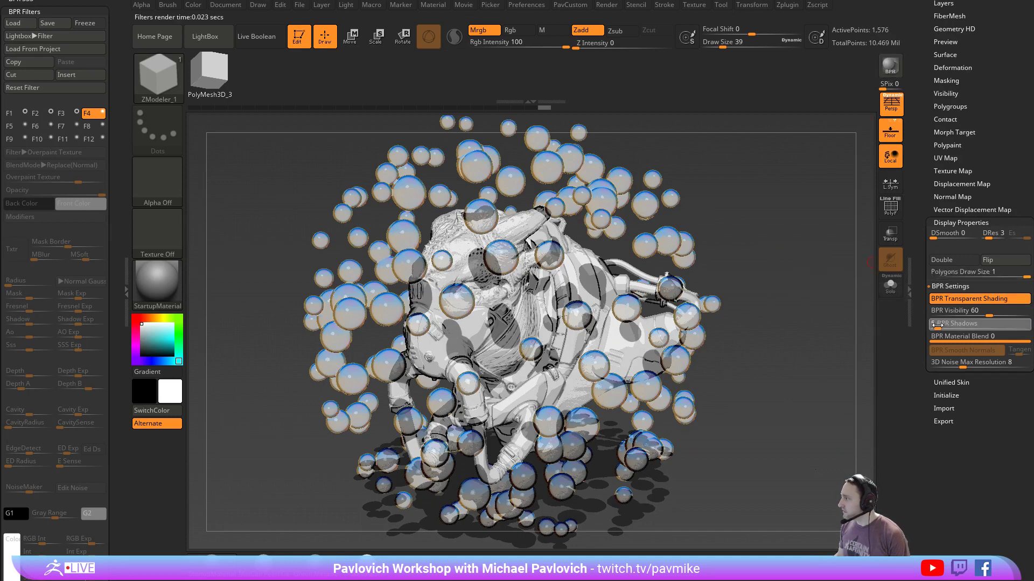
left_click(886, 70)
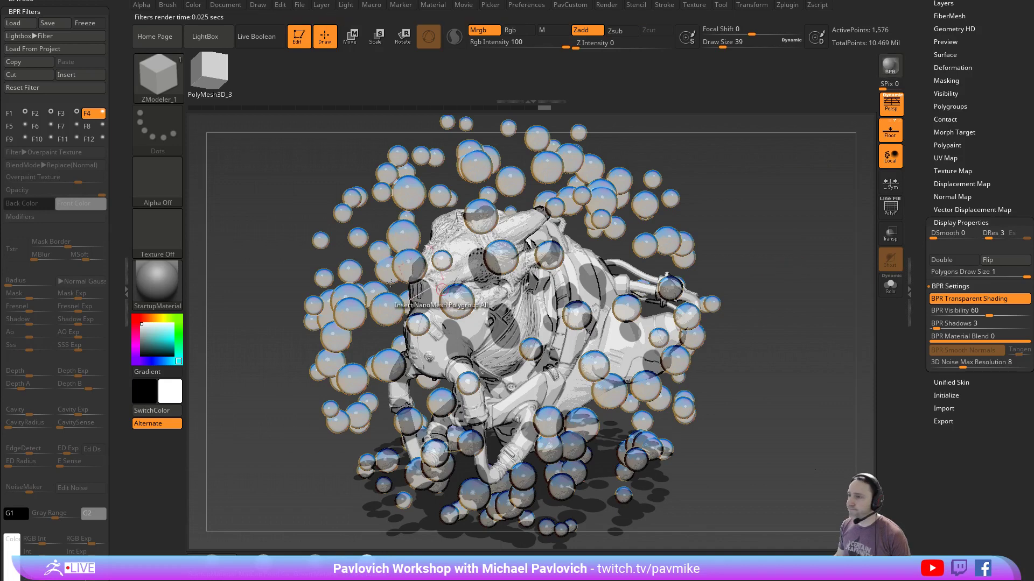
Turn off all active BPR filters, including F1, F2 and F3
left_click(77, 112)
left_click(51, 112)
left_click(25, 112)
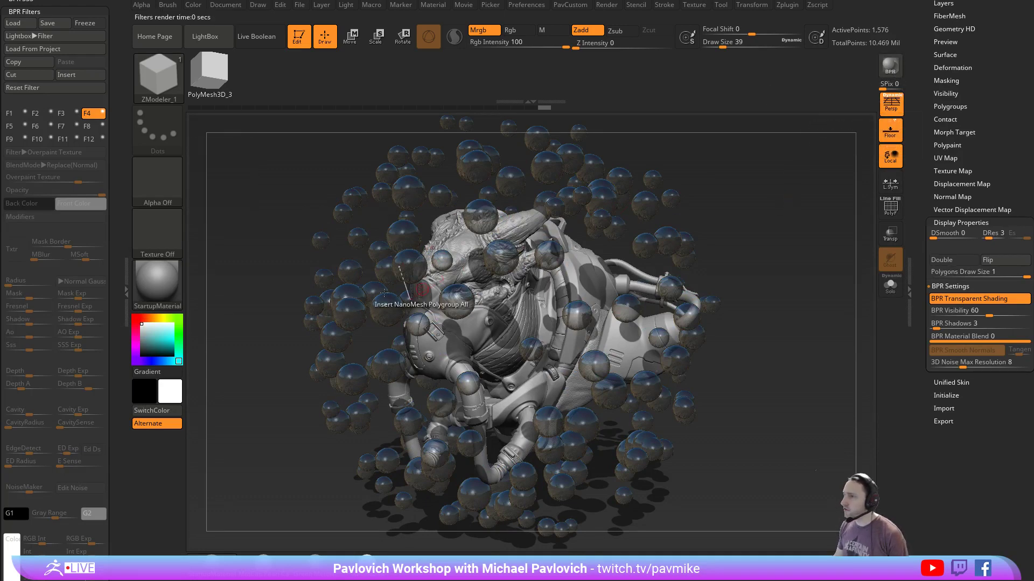
Raise the ReflectedMap material's S2 diffuse and specular to 100, adjust its specular curve and make a BPR render
left_click_drag(165, 287, 407, 233)
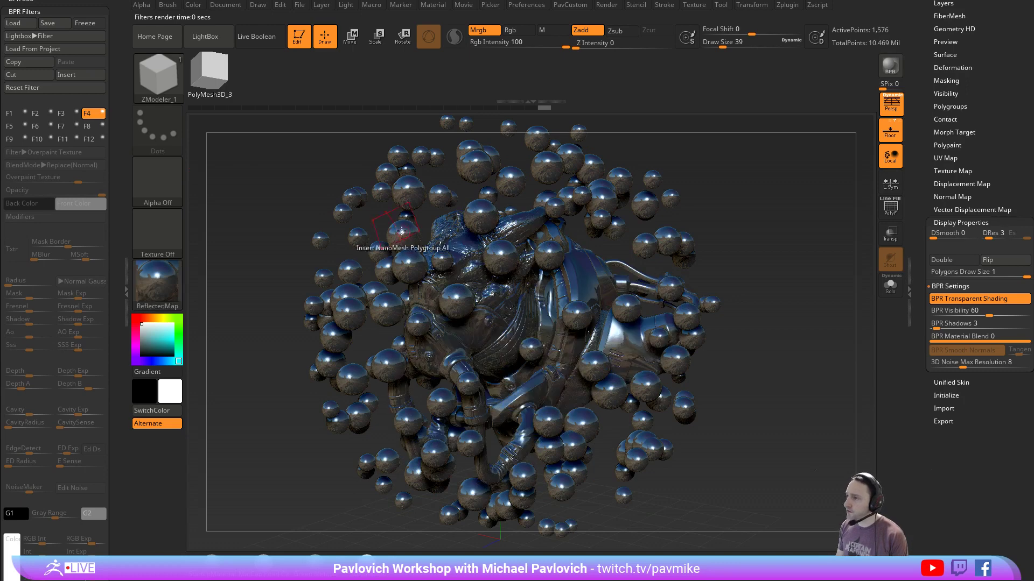
left_click_drag(114, 166, 122, 336)
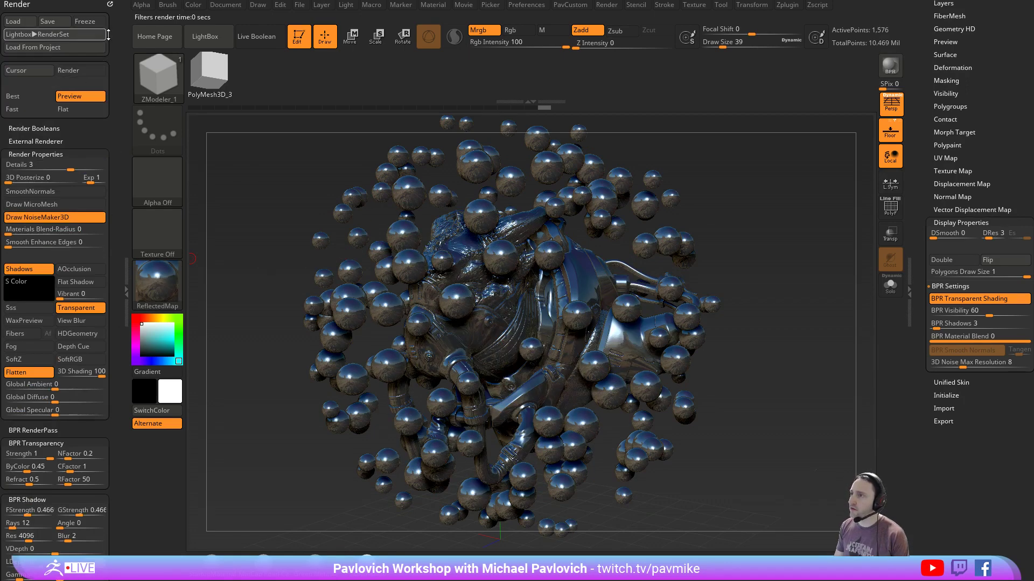
left_click(434, 6)
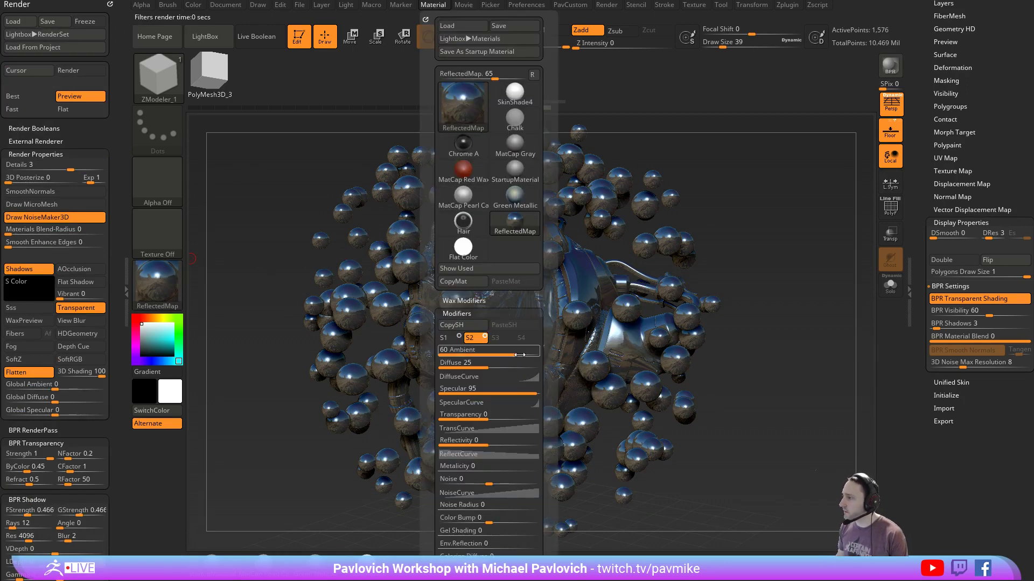
left_click_drag(514, 364, 548, 391)
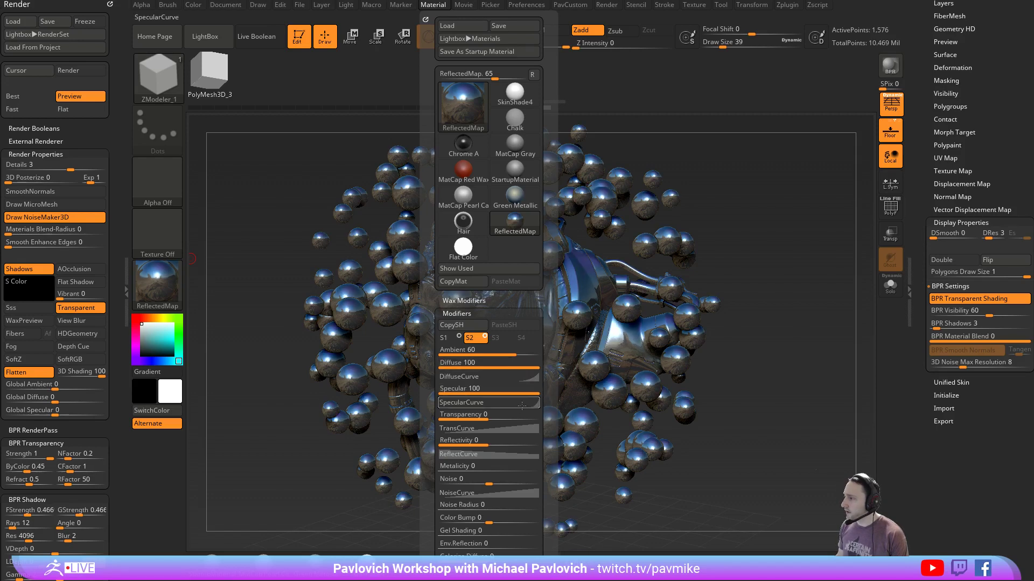
left_click(525, 403)
left_click_drag(538, 493, 527, 487)
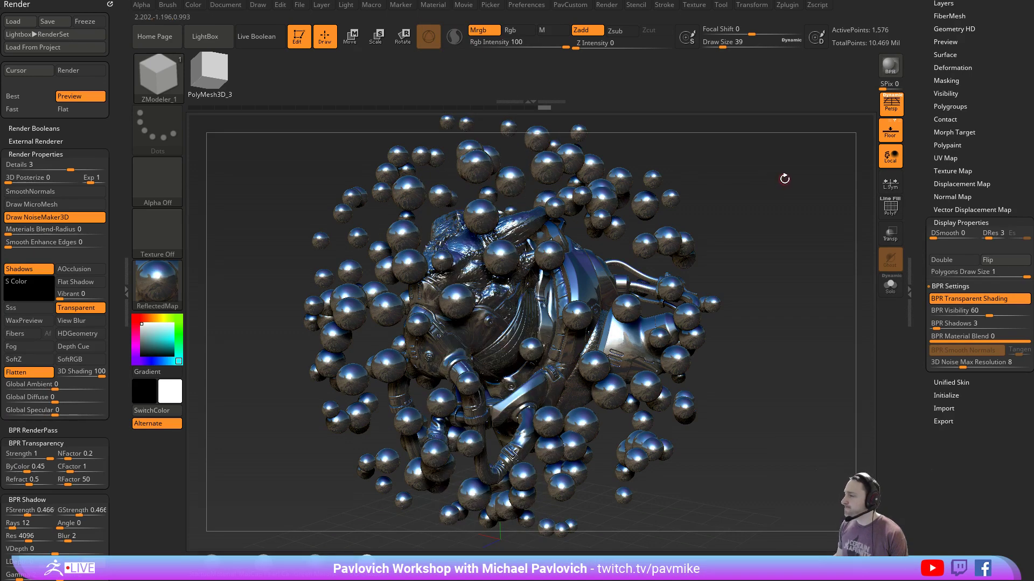
key("shift+r")
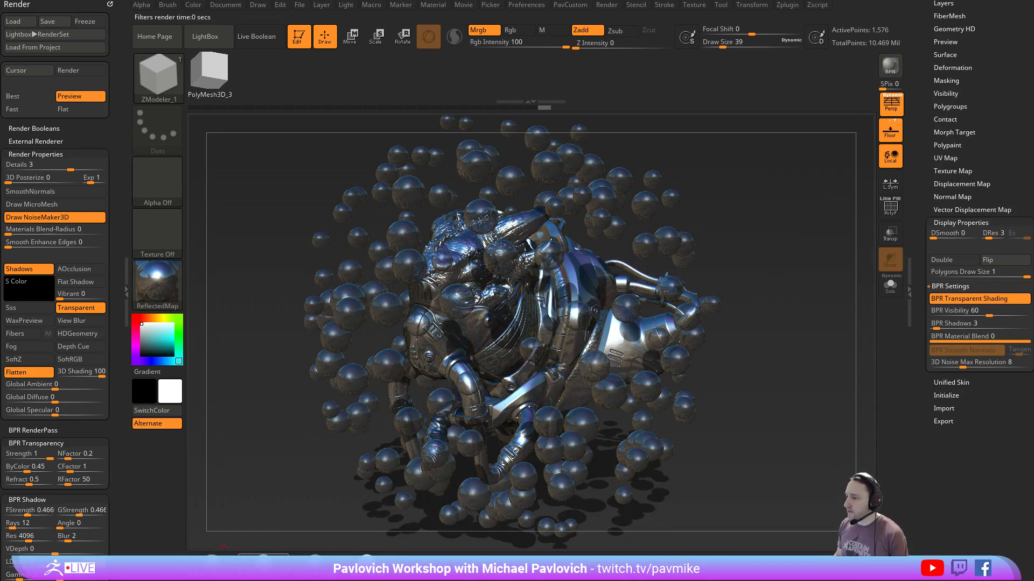
Switch the bust back to StartupMaterial, render it, and set the balls' BPR shadows to 0
left_click(214, 567)
left_click(888, 67)
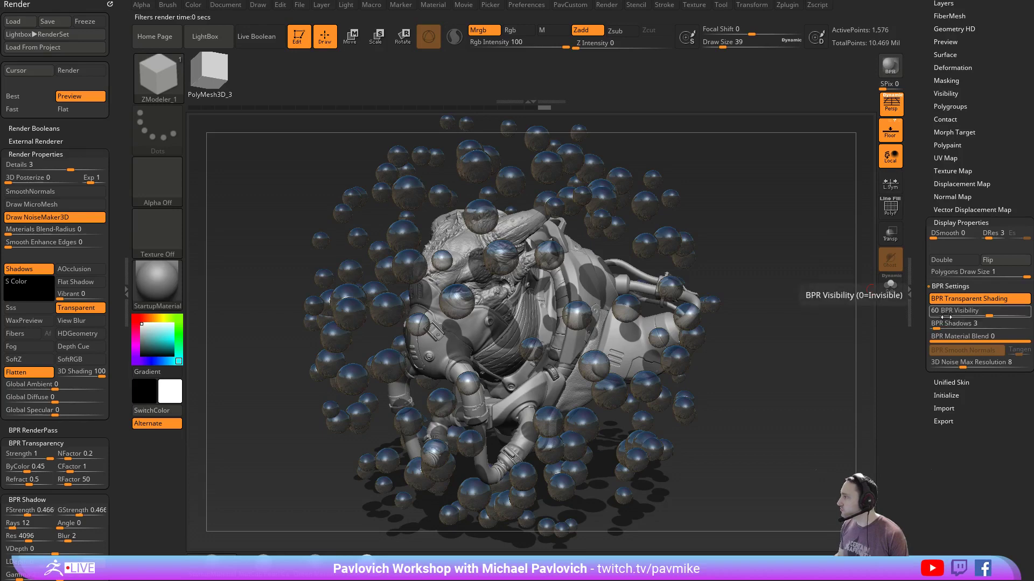
left_click_drag(942, 326, 927, 325)
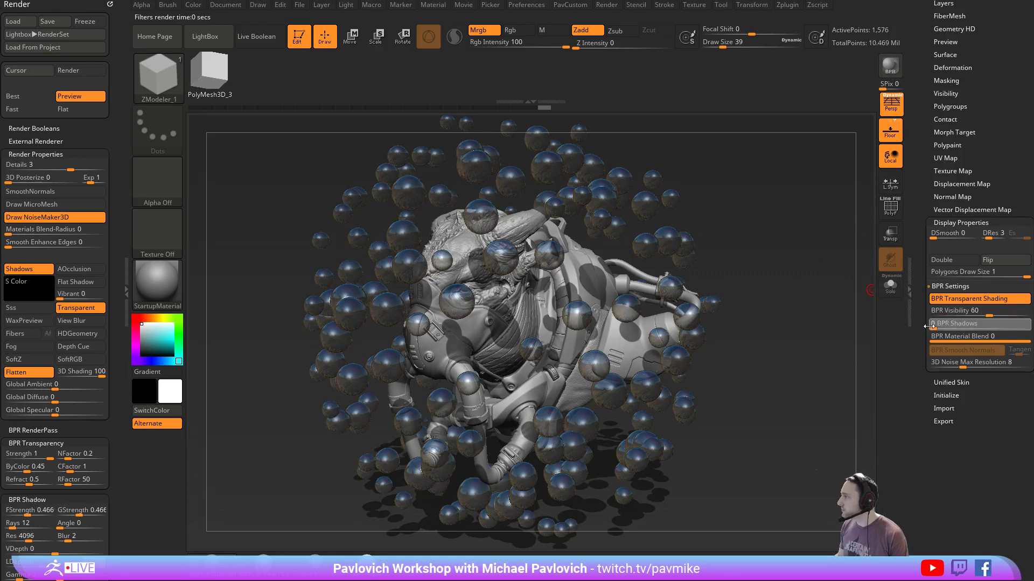
Compare BPR renders of the bubbles with their BPR shadows at 0, 100 and 20
left_click(891, 74)
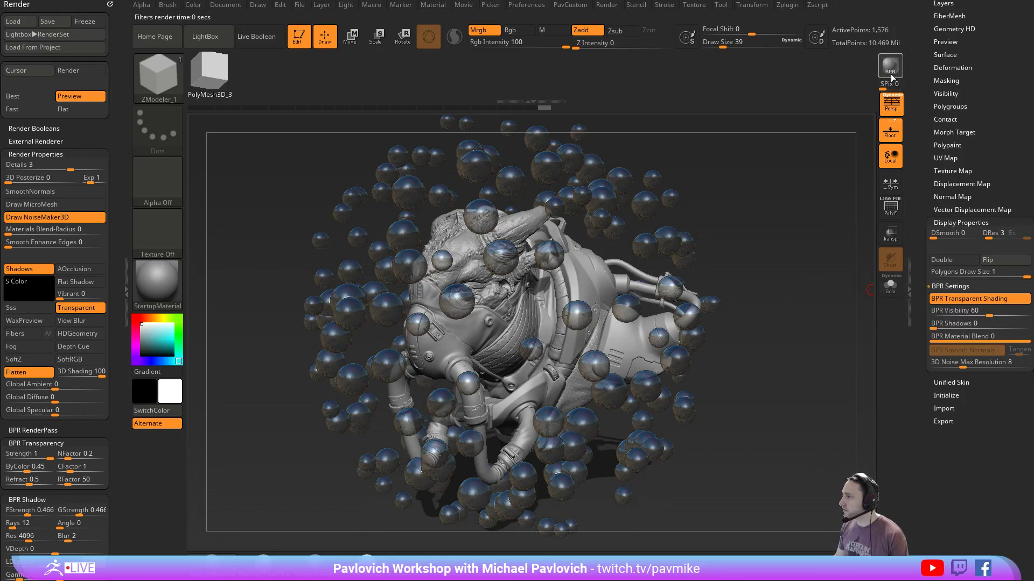
left_click_drag(932, 328, 1030, 328)
left_click(889, 74)
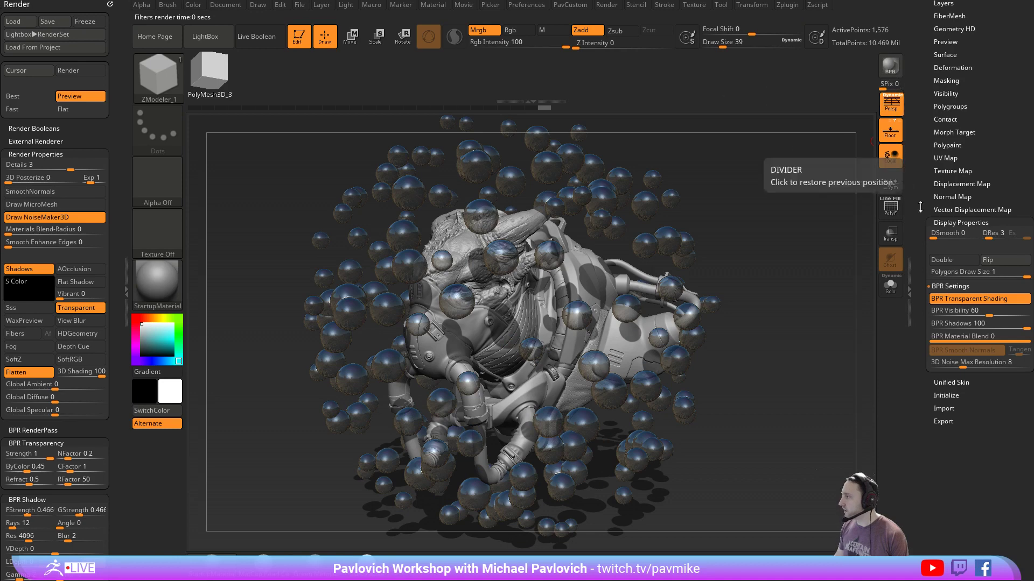
left_click_drag(996, 326, 951, 325)
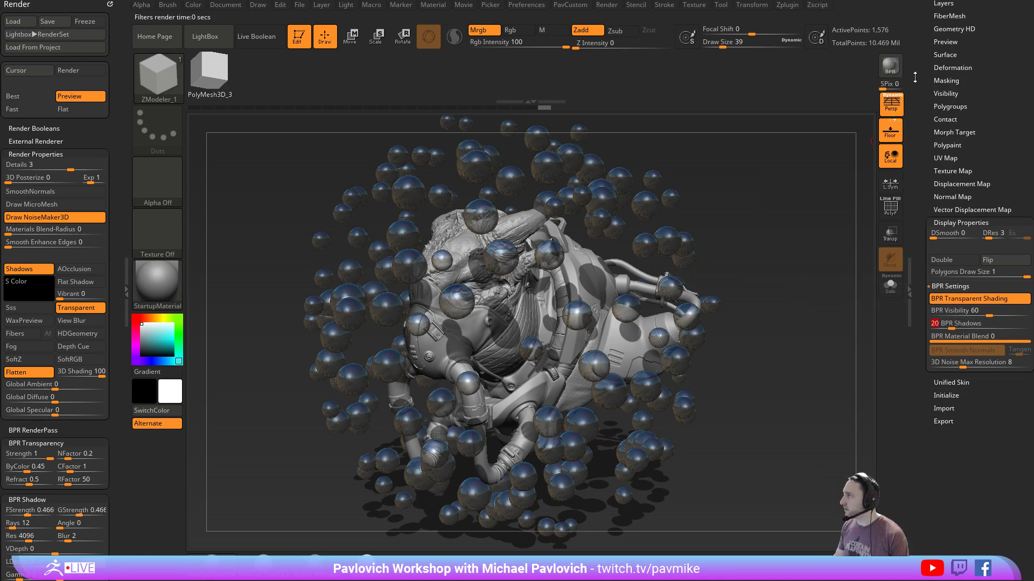
left_click(890, 65)
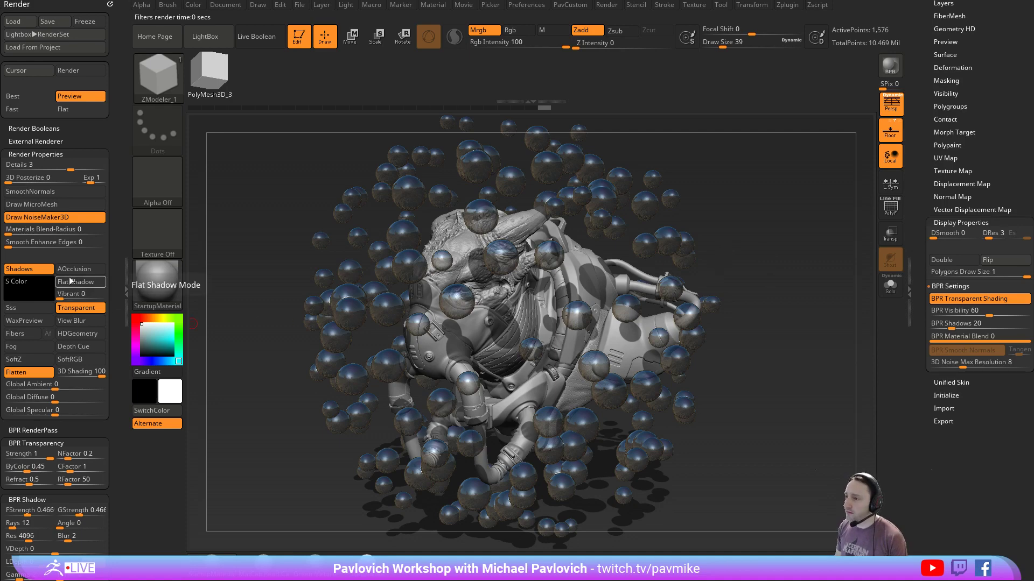
Set the render's Vibrant value to 51 and the balls' BPR shadows to 9, making a BPR render after each change
left_click_drag(71, 289, 82, 291)
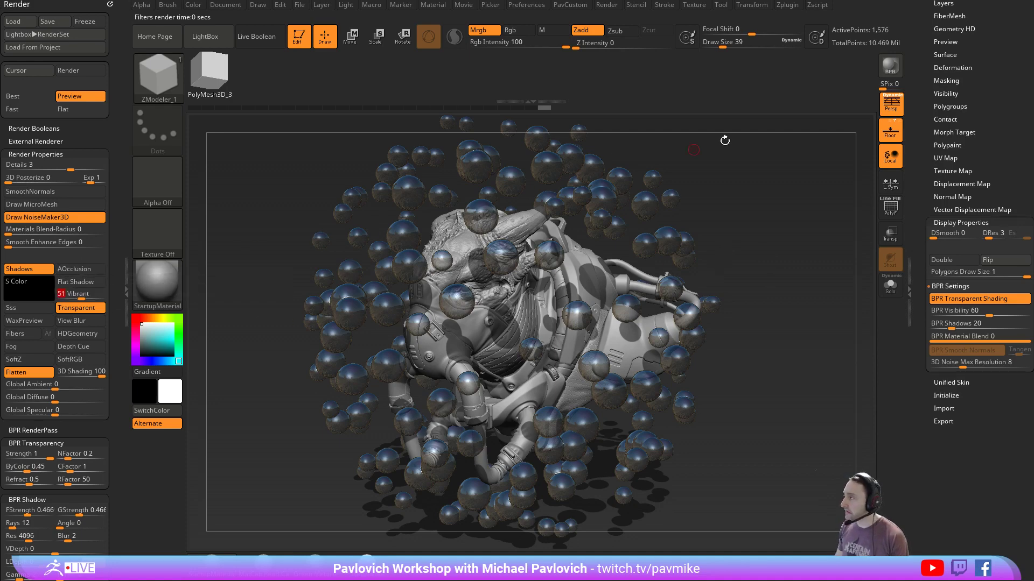
left_click(890, 67)
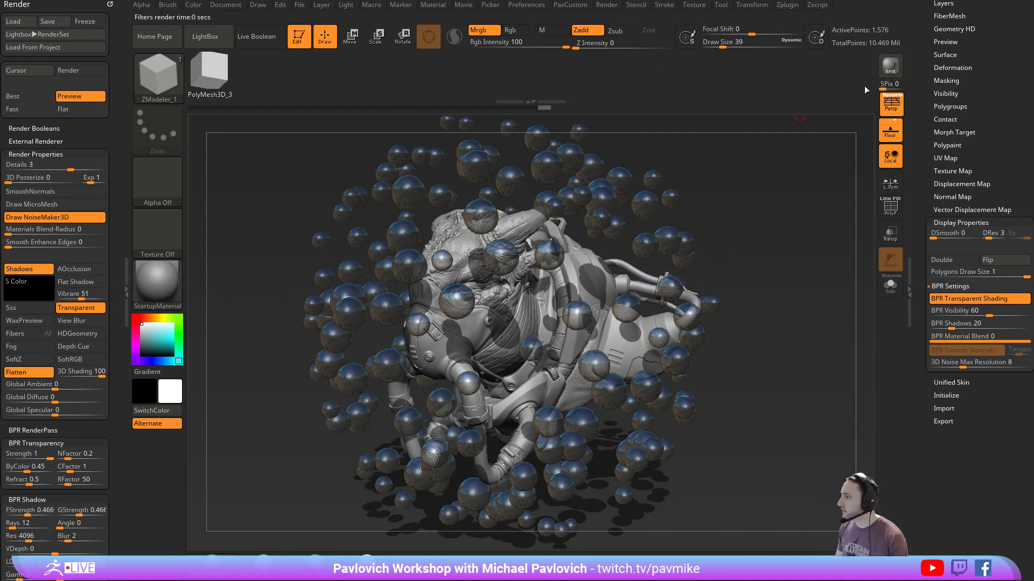
left_click(940, 325)
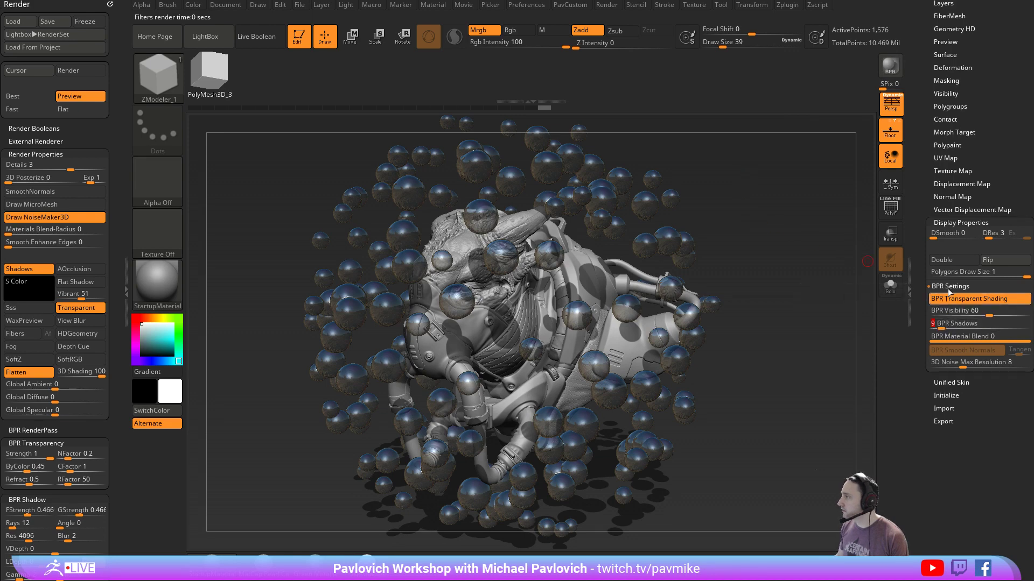
left_click(891, 68)
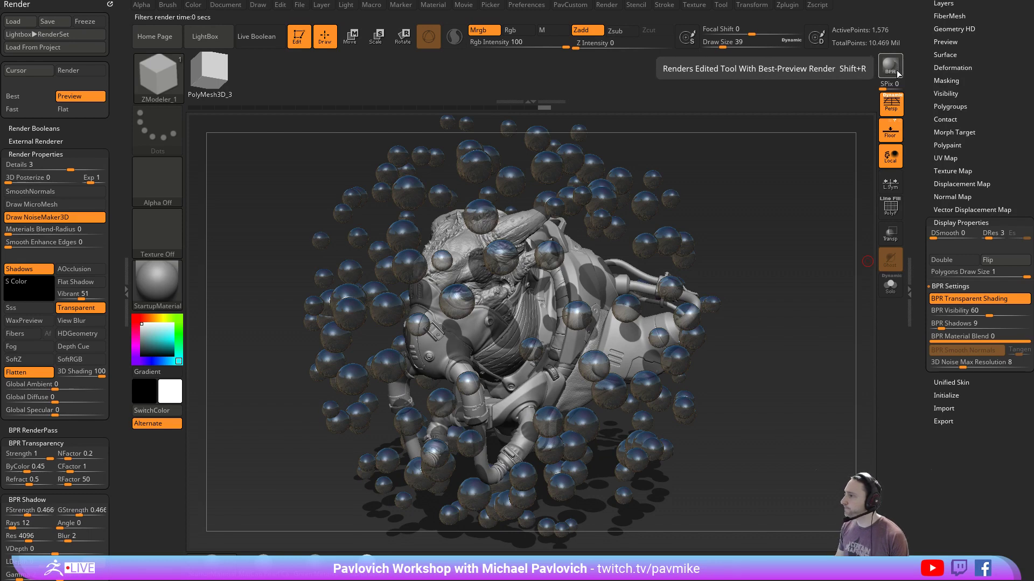
Reset Vibrant to 0, set the balls' BPR shadows to 0 and make a BPR render
left_click_drag(79, 296, 55, 296)
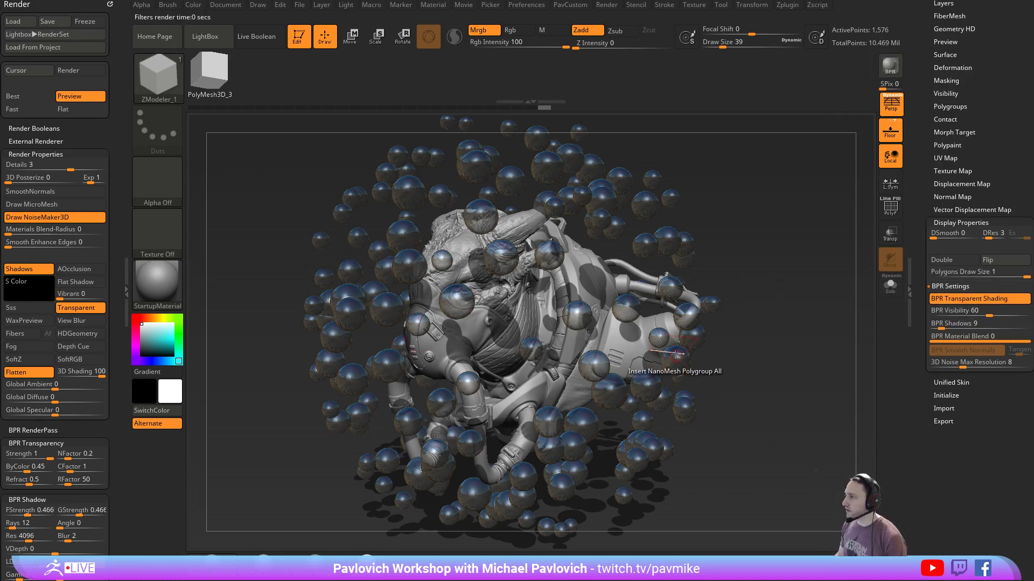
left_click_drag(940, 326, 926, 326)
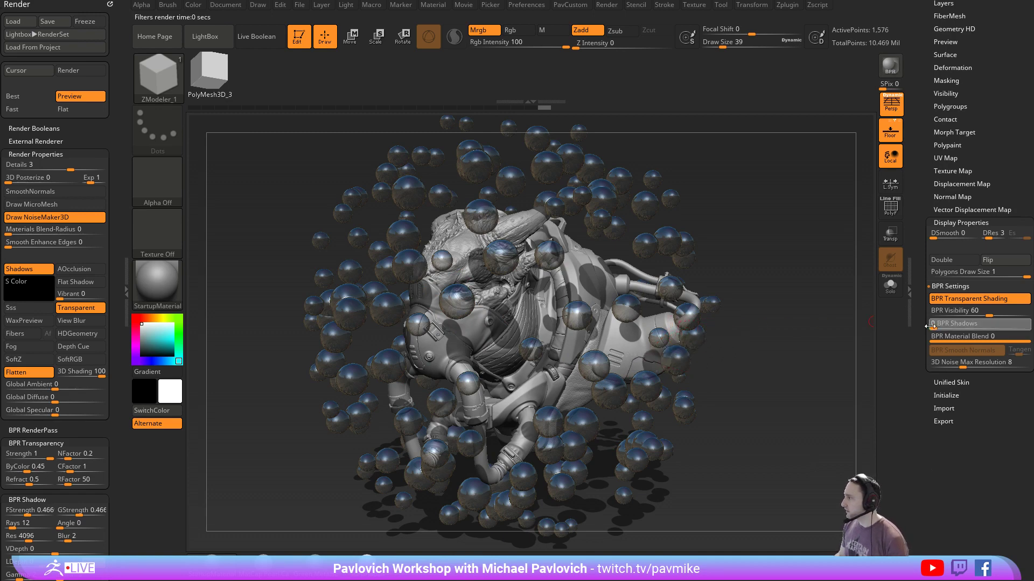
left_click(890, 68)
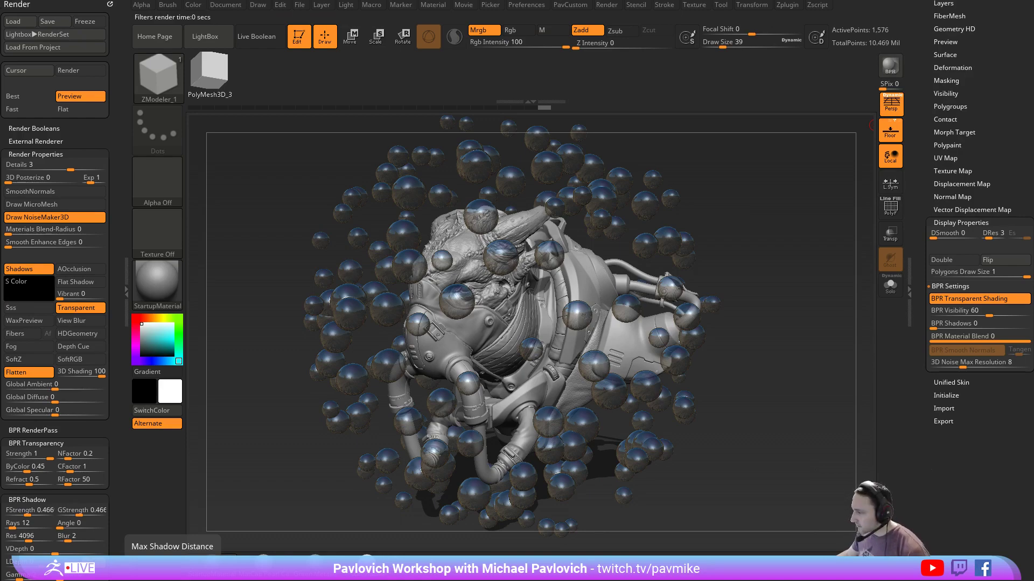
Switch to the browser, read through the YouTube comment notifications including those on the NonManifold Geometry video, and return to ZBrush
left_click_drag(259, 580, 468, 35)
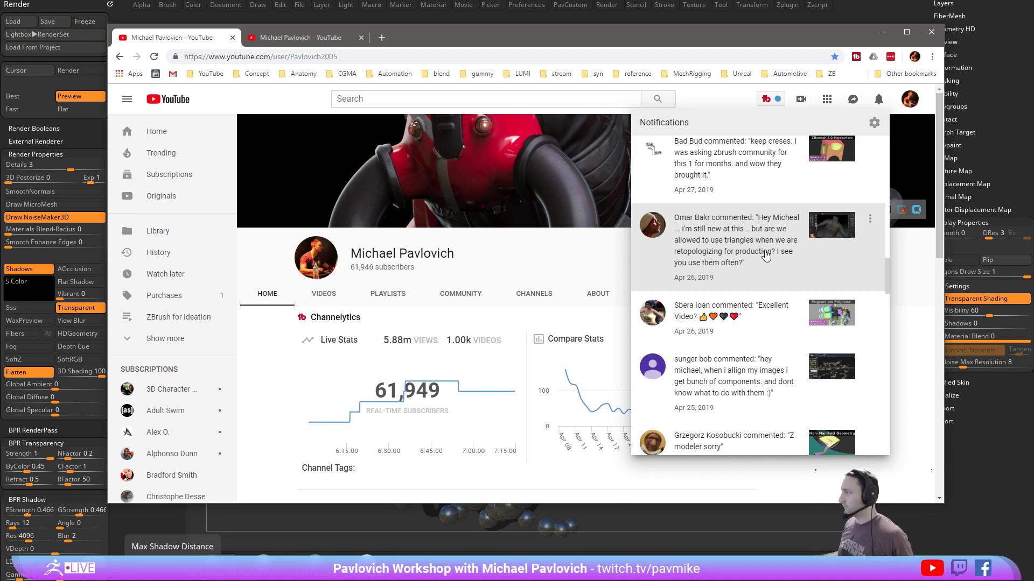
scroll(765, 255, "down", 2)
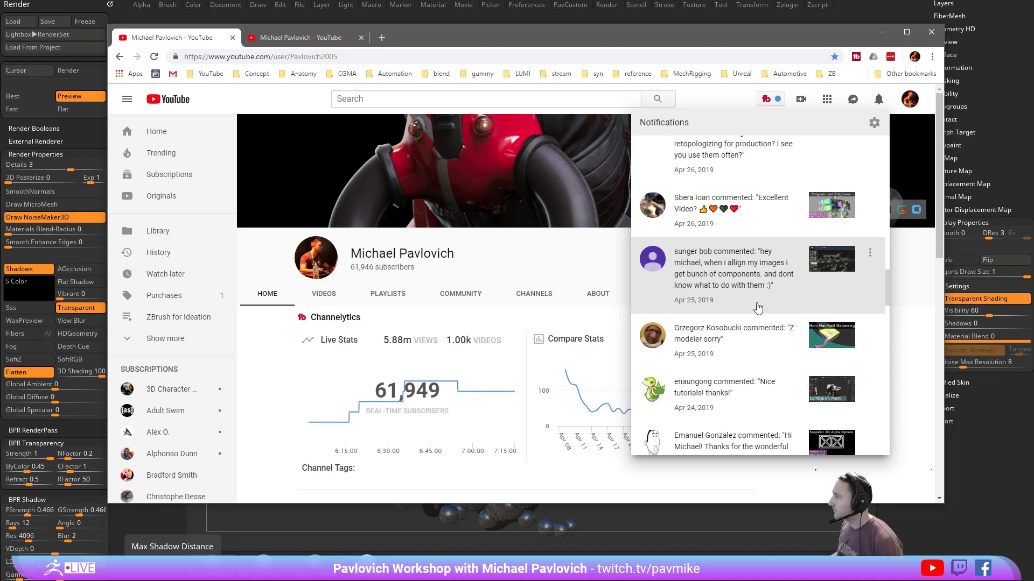
scroll(757, 307, "down", 2)
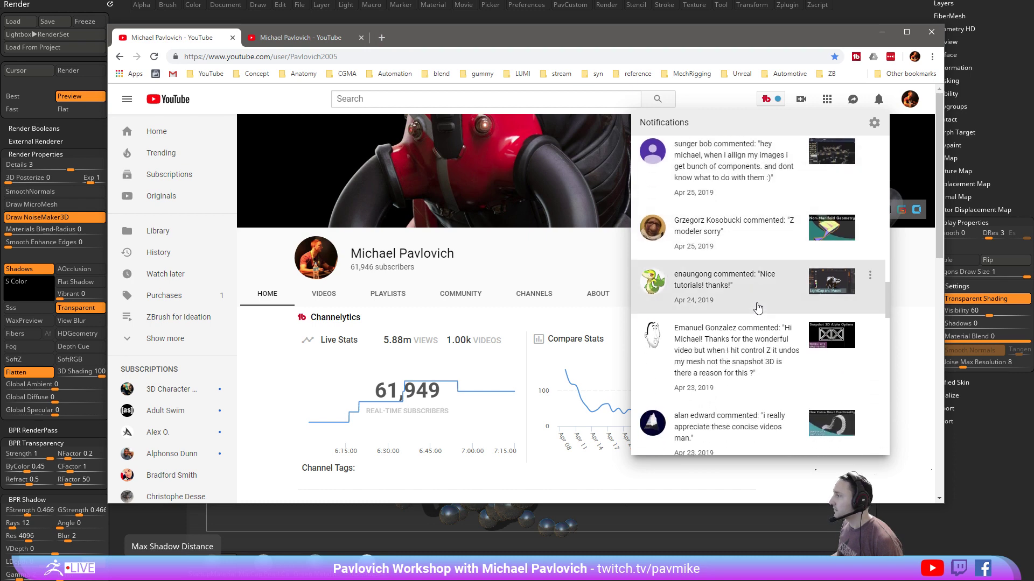
scroll(757, 307, "down", 1)
left_click(763, 171)
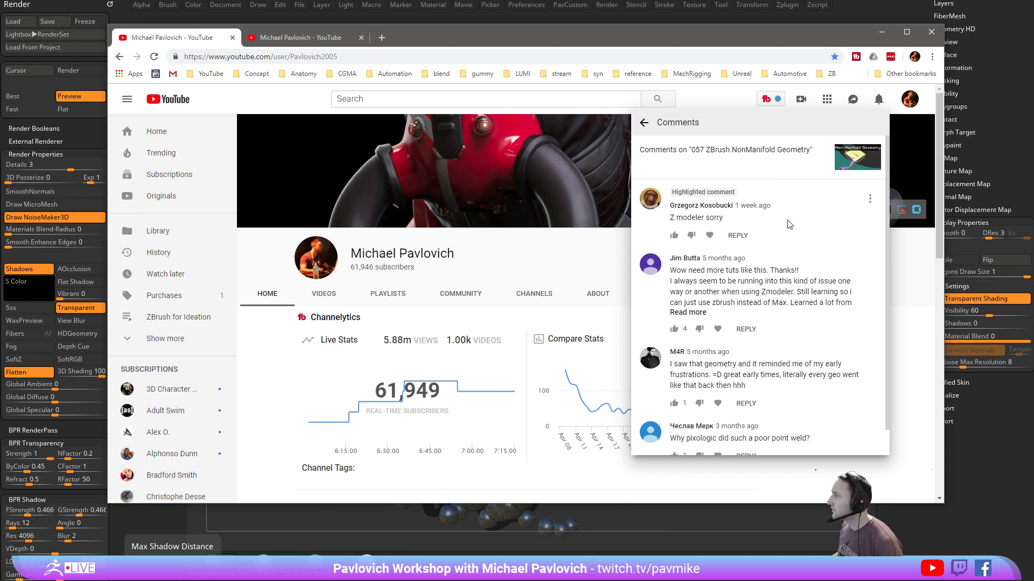
left_click(643, 123)
scroll(764, 254, "down", 2)
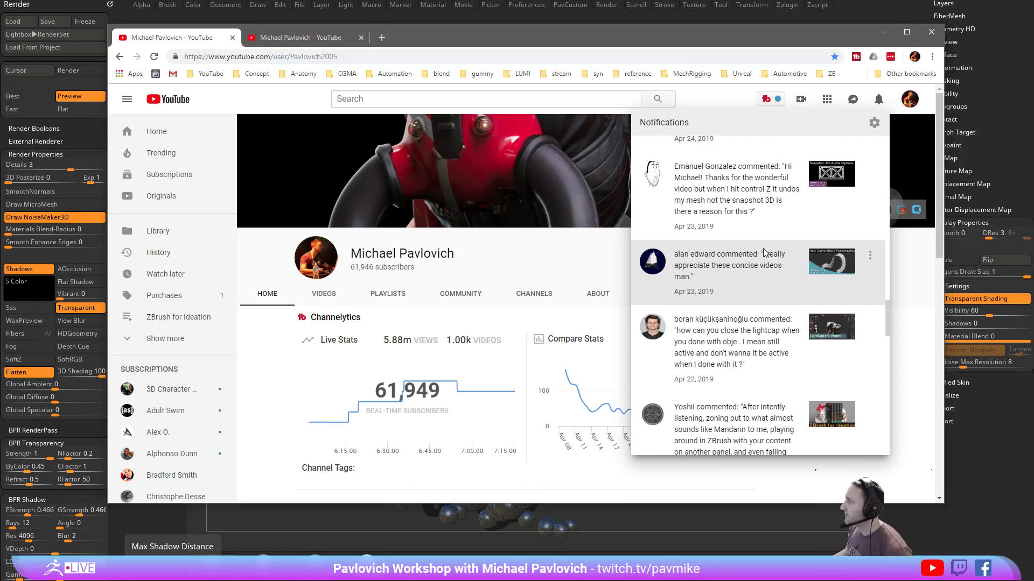
left_click(882, 32)
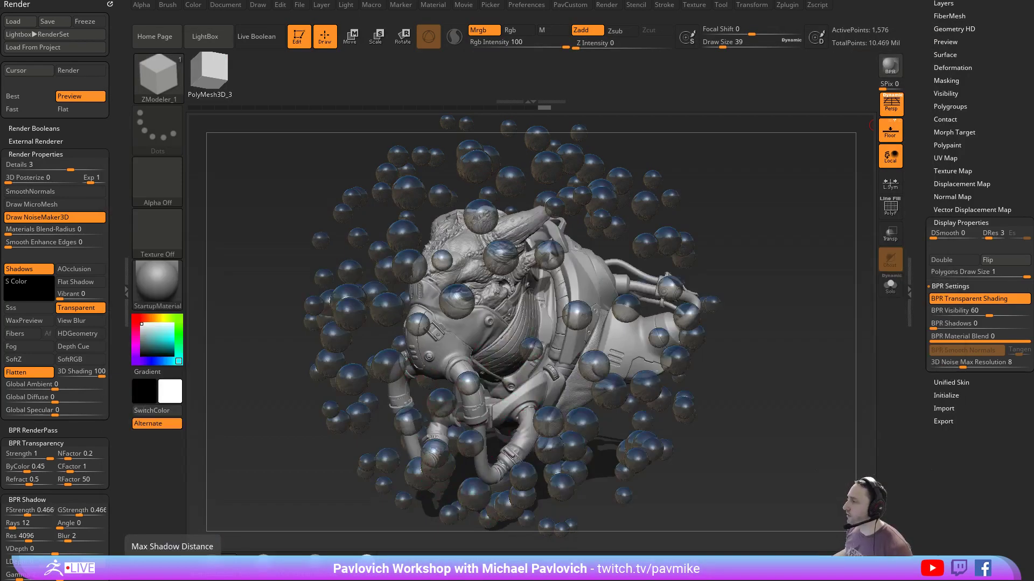
Clear the bubbles scene from the canvas, draw a PolyMesh3D star and make it editable
left_click(300, 35)
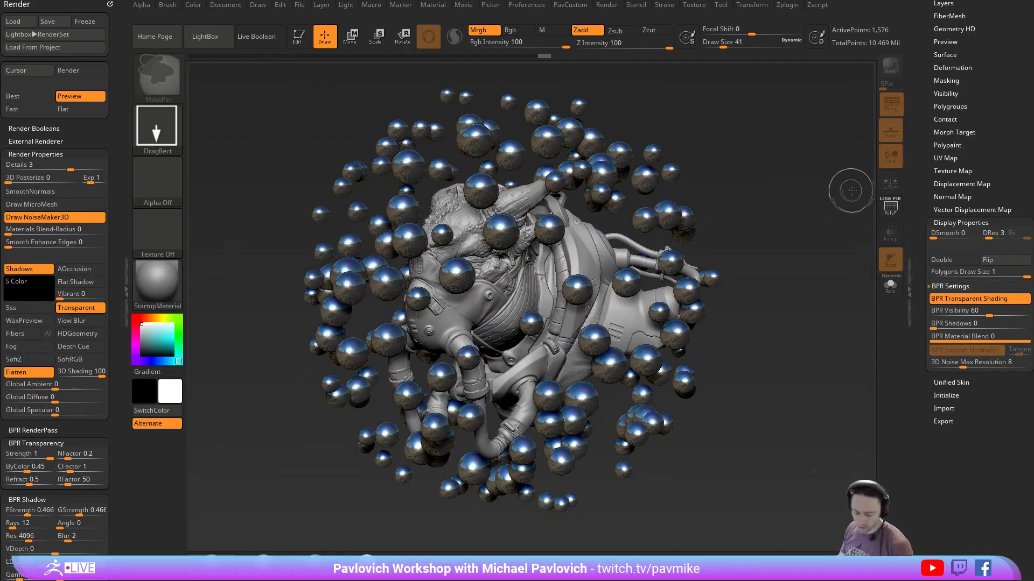
key("ctrl+n")
left_click_drag(918, 216, 919, 341)
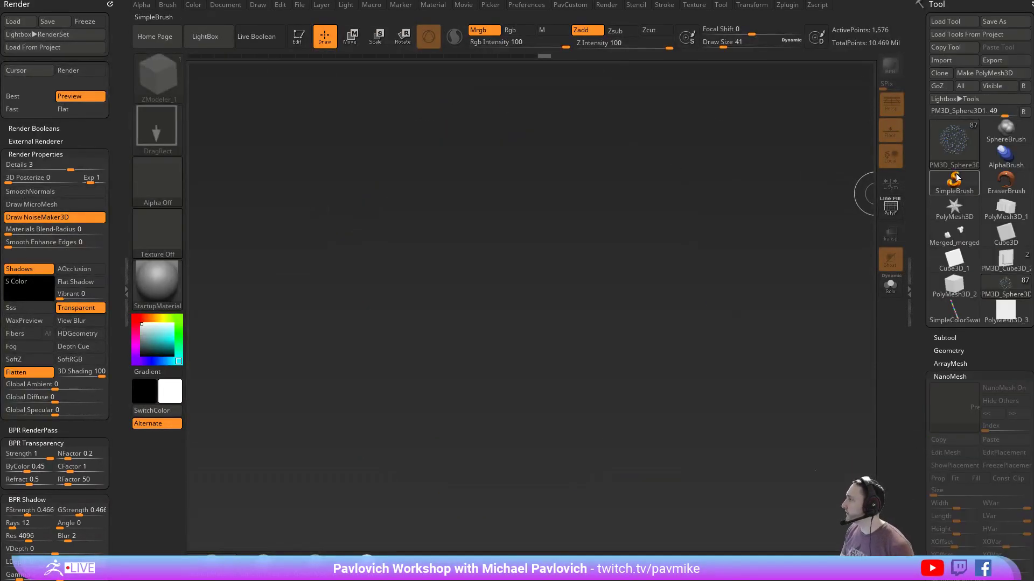
left_click(955, 211)
left_click_drag(573, 257, 566, 291)
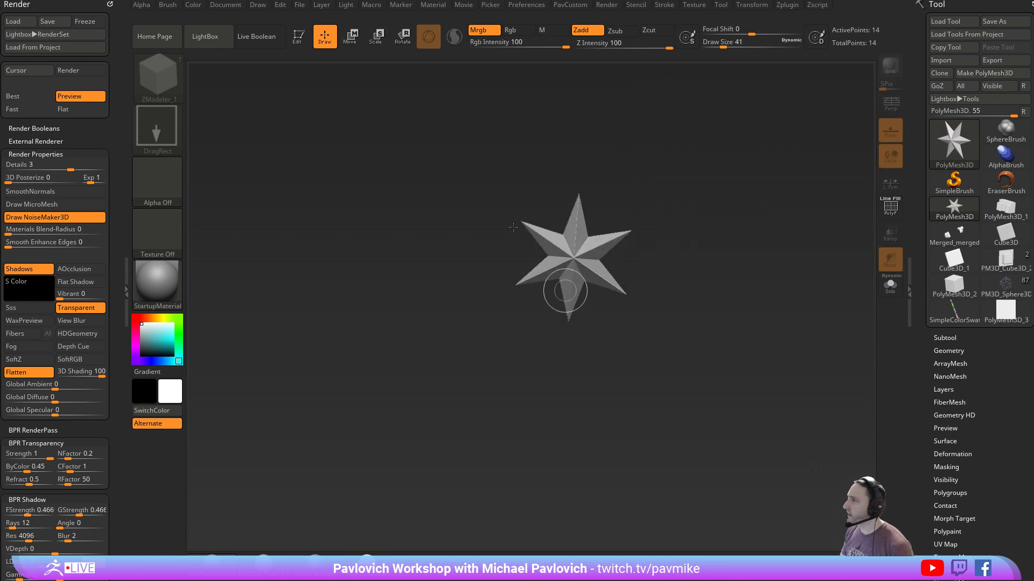
left_click(297, 41)
Initialize the star as a QCube and load the 512_HardSurface_Spotlight shape set
left_click_drag(924, 294, 925, 172)
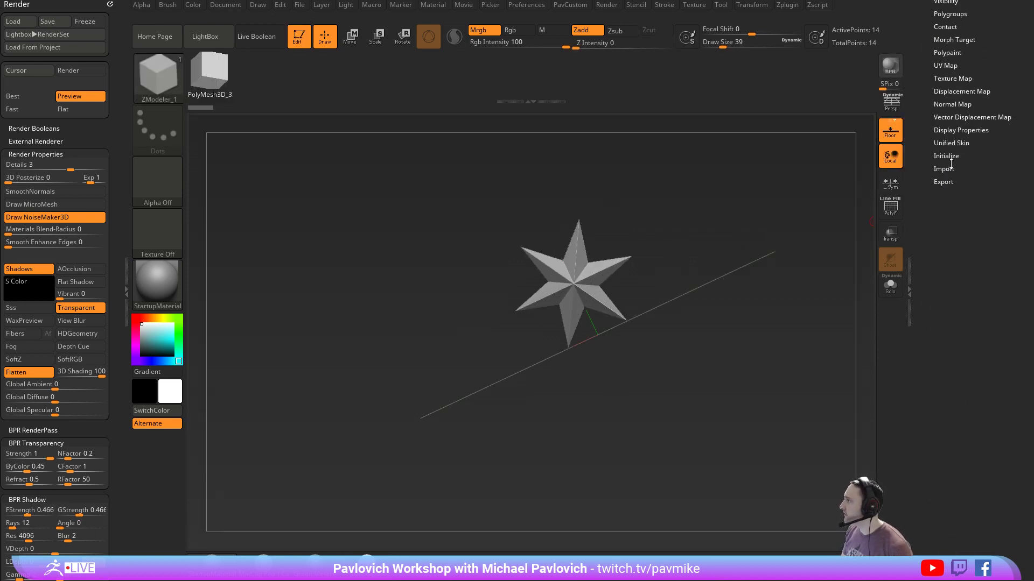
left_click(946, 155)
left_click(941, 167)
left_click_drag(800, 243, 739, 276, "shift")
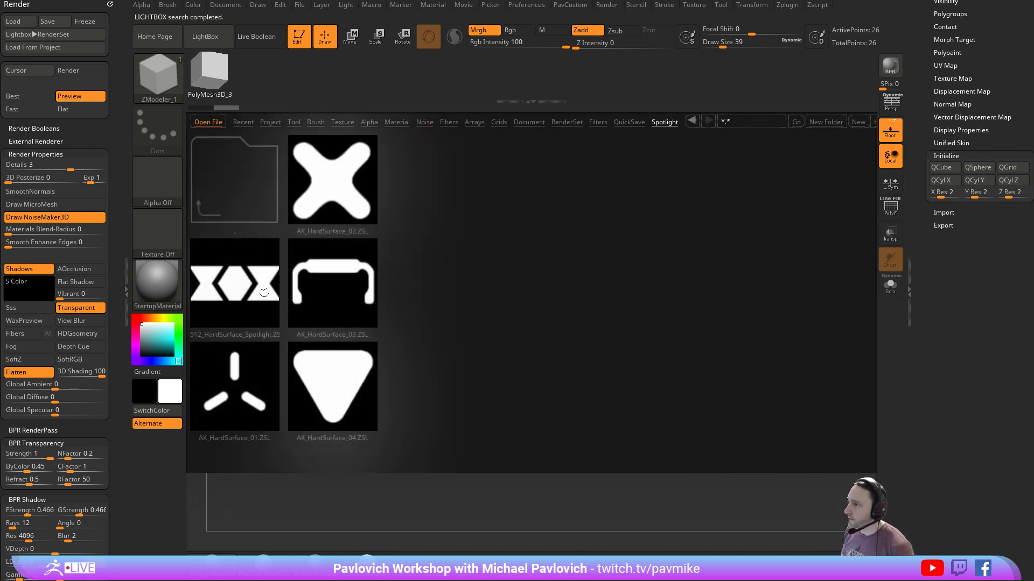
double_click(264, 292)
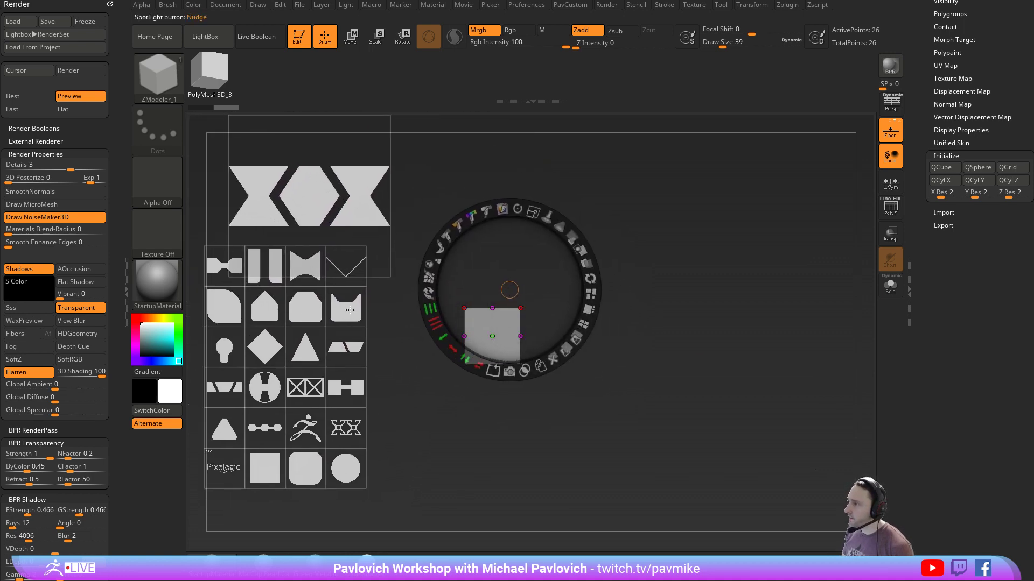
Place the notched Spotlight shape over the cube, turn it upside down and move it to overlap the cube's lower edge
left_click_drag(349, 310, 508, 335)
left_click(459, 280)
left_click(531, 332)
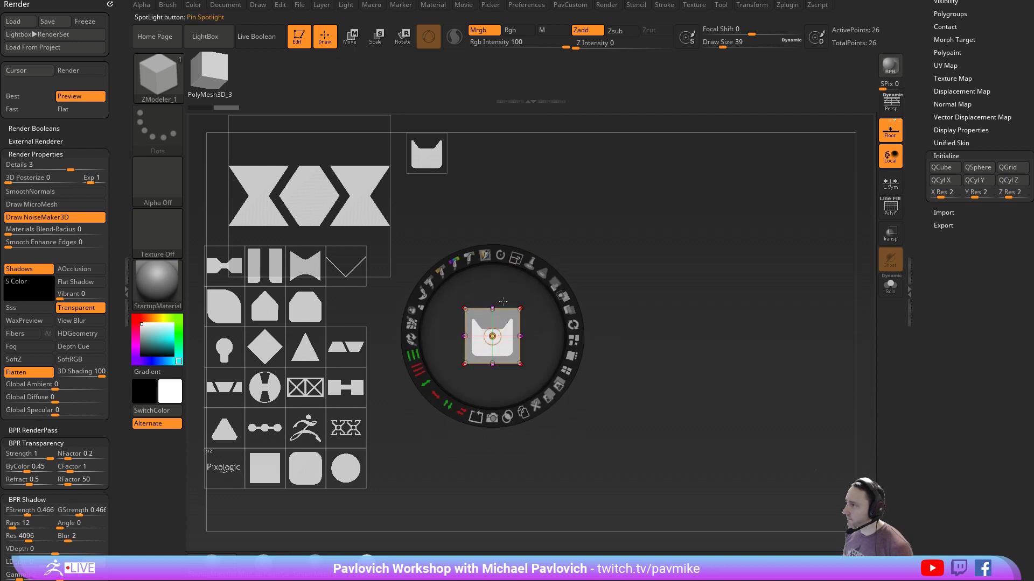
left_click_drag(498, 319, 494, 336)
left_click_drag(501, 273, 484, 412)
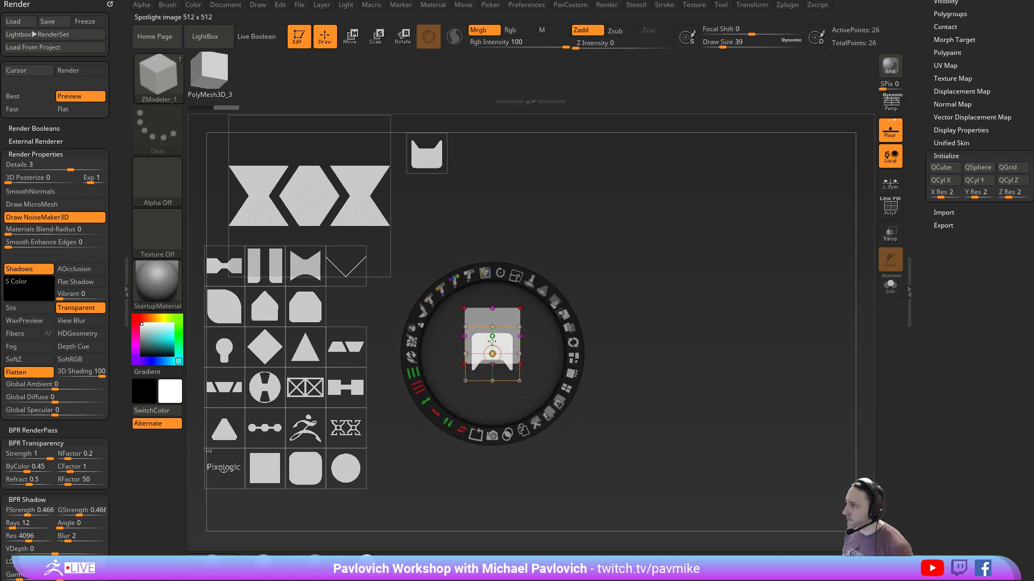
left_click_drag(492, 341, 492, 353)
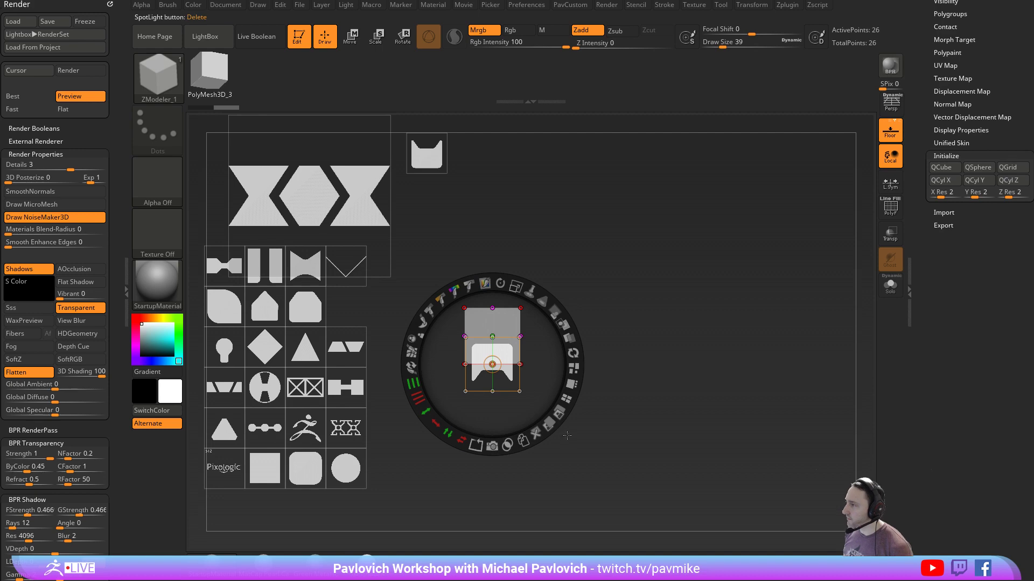
Turn on Live Boolean, create a subtractive Snapshot3D subtool from the notched shape and hide Spotlight
left_click(268, 36)
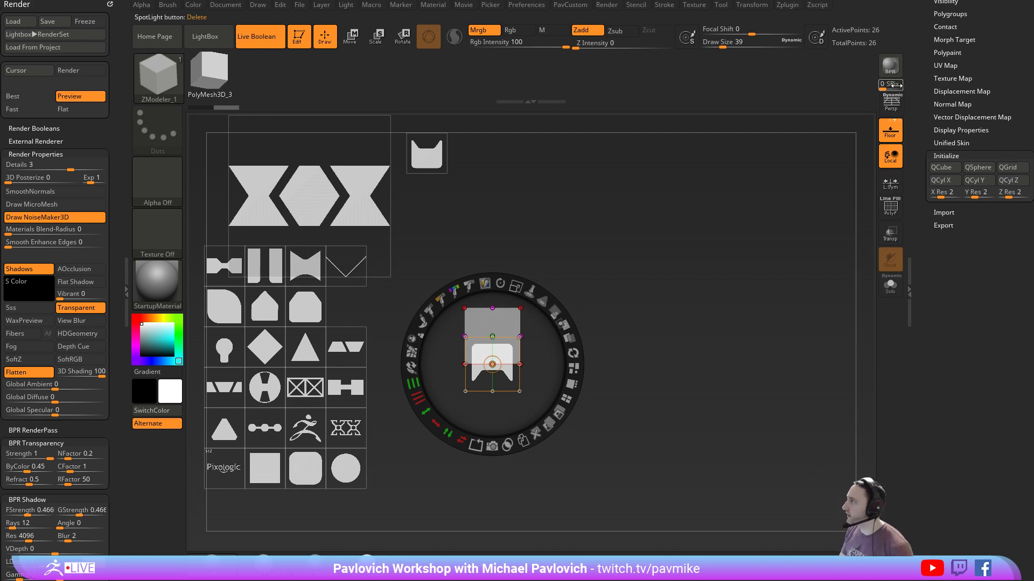
left_click_drag(924, 105, 939, 297)
left_click(942, 363)
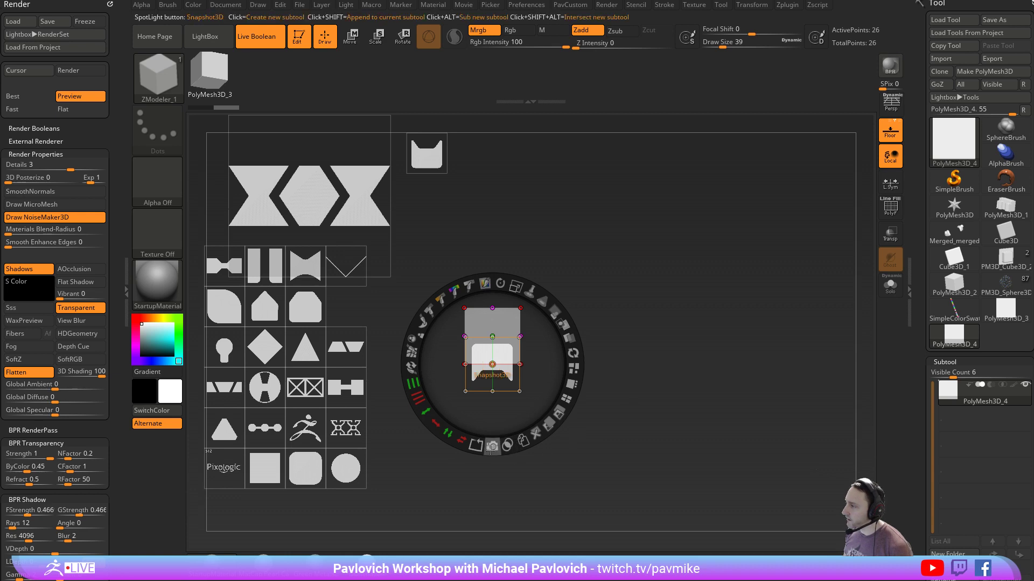
left_click(492, 447)
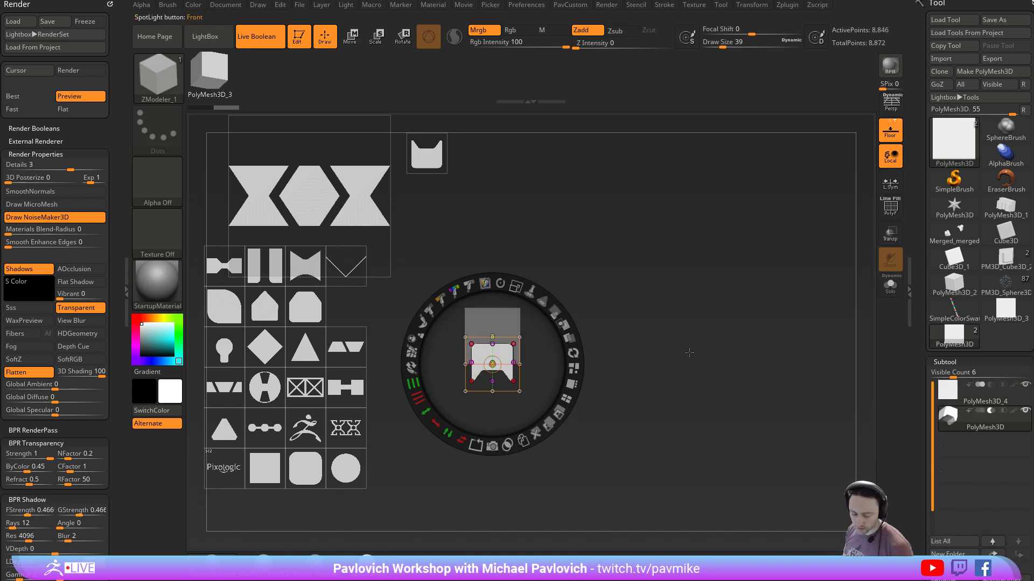
key("shift+z")
left_click_drag(684, 346, 731, 330)
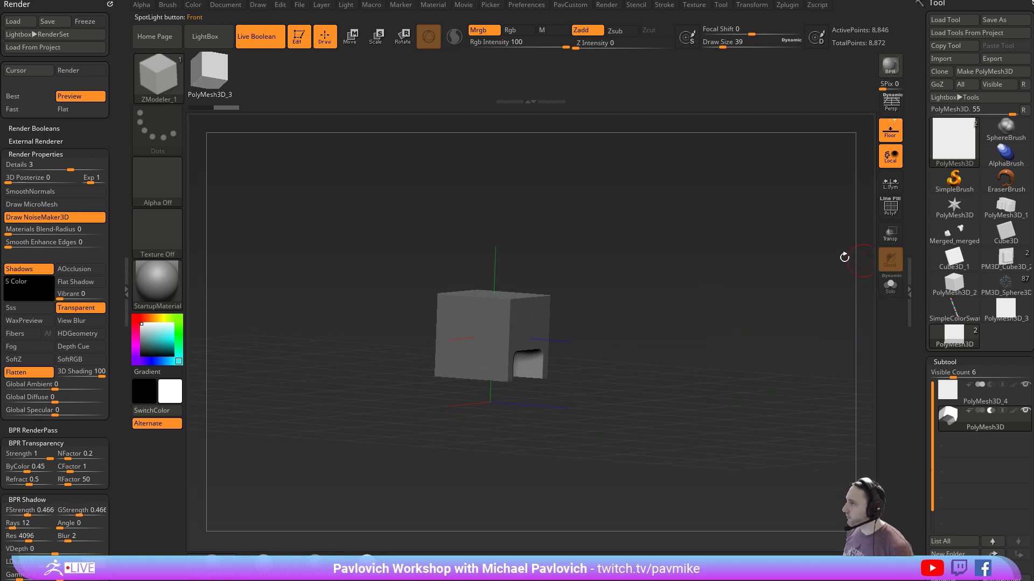
Turn off Live Boolean to inspect the whole cutter shape against the cube, and set the draw size to 7
left_click(267, 41)
left_click_drag(671, 300, 639, 302)
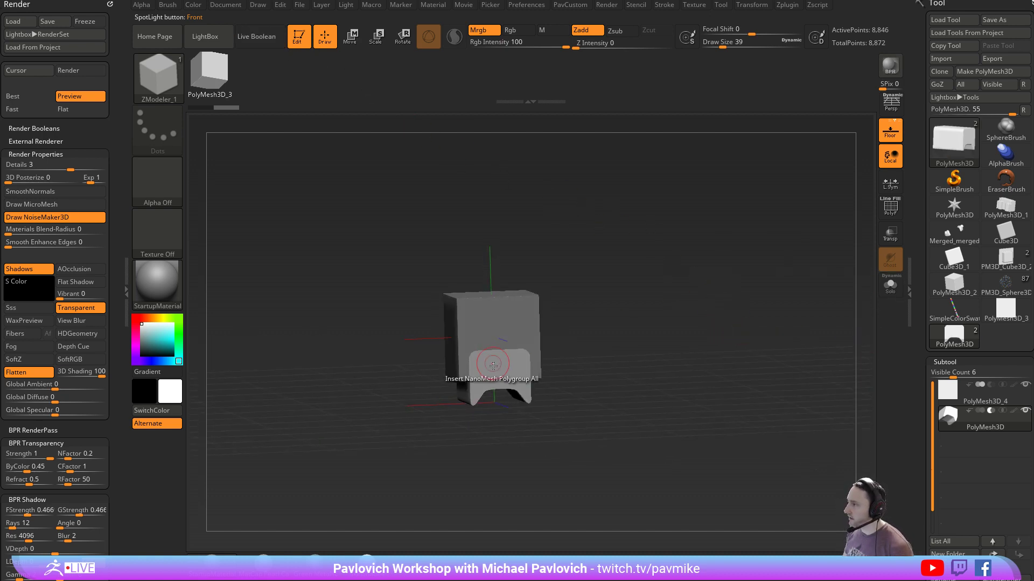
mouse_move(774, 407)
left_mouse_down("shift")
mouse_move(724, 330)
mouse_move(721, 424)
mouse_move(696, 425)
mouse_move(775, 372)
mouse_move(473, 397)
left_mouse_up("shift")
key("s")
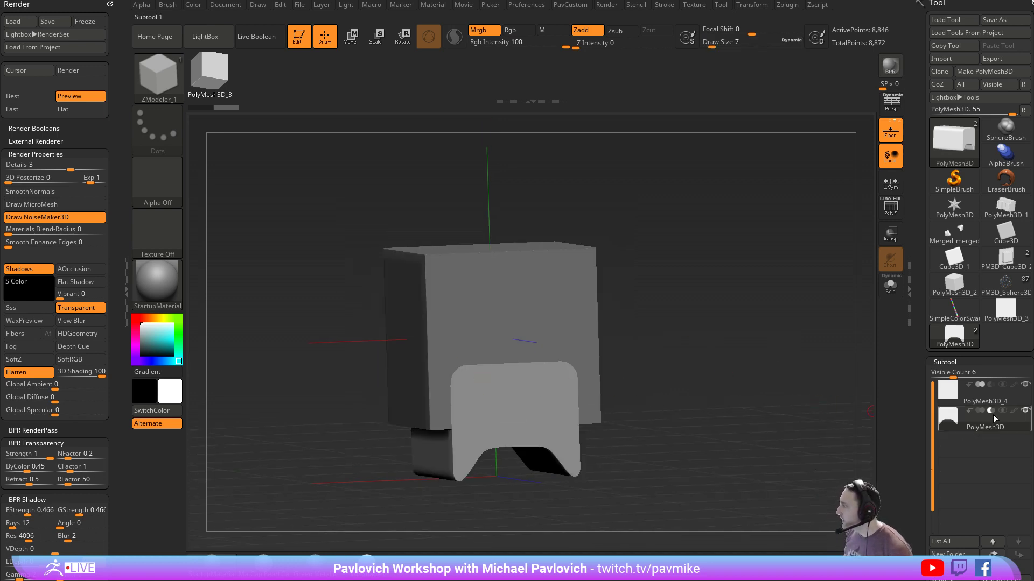
Scale the notched cutter subtool along its depth with the gizmo from a side view
left_click_drag(714, 378, 729, 339)
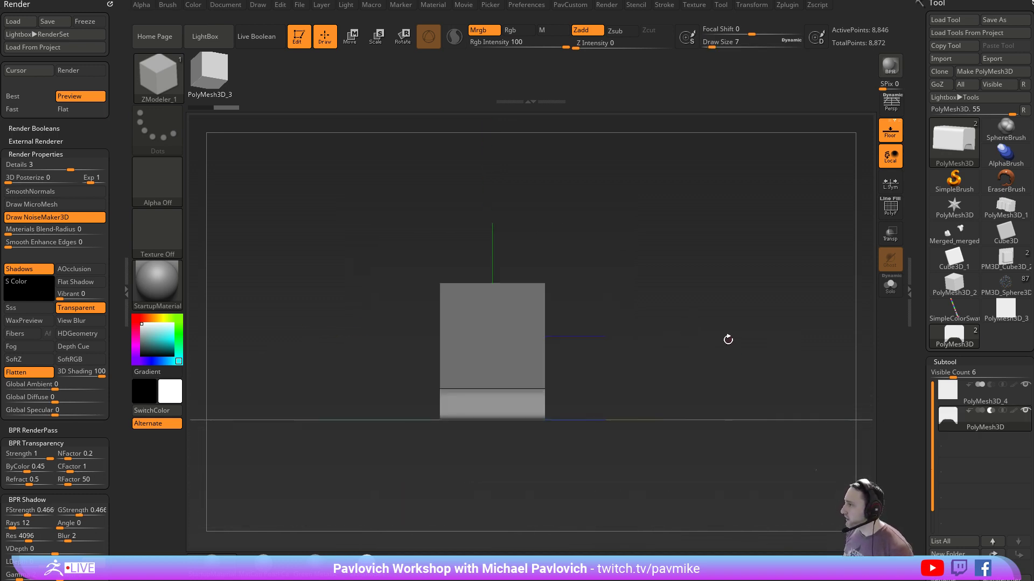
key("w")
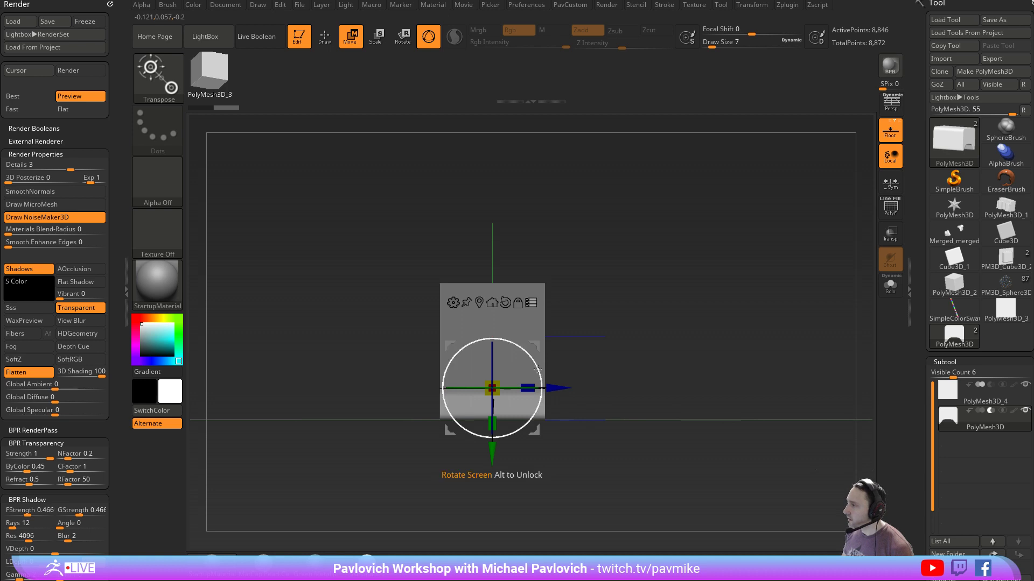
left_click_drag(529, 387, 461, 386)
left_click_drag(682, 342, 640, 328)
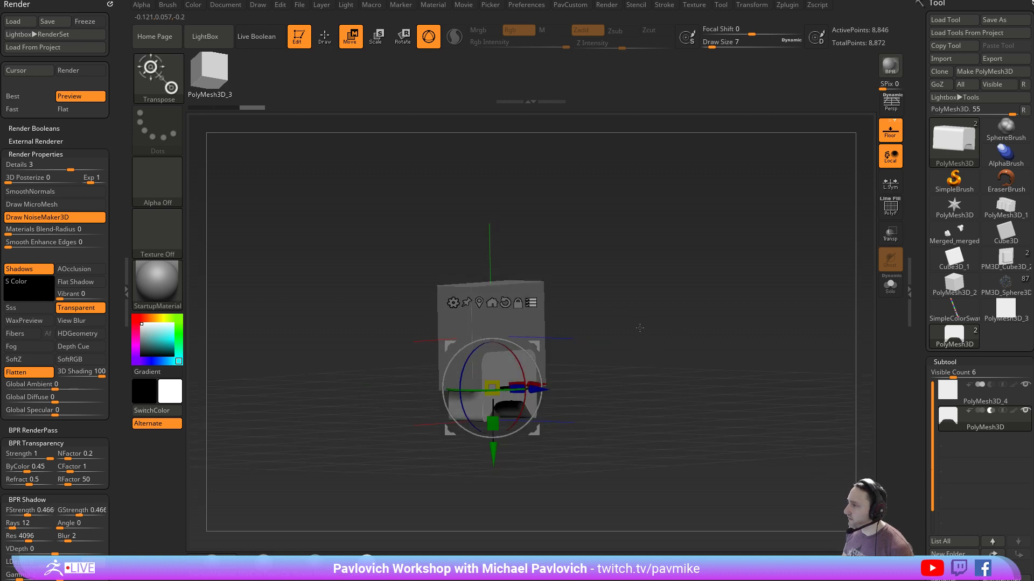
Turn on Live Boolean, move the notched cutter down to cut the cube's lower edge, and return to Draw mode
left_click(531, 303)
left_click_drag(741, 343, 691, 324)
key("ctrl+b")
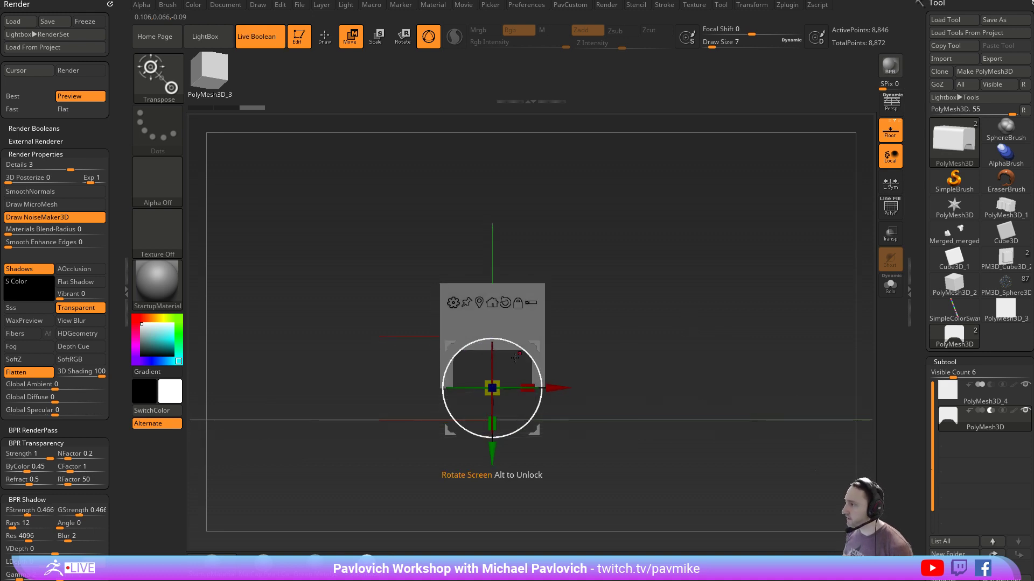
left_click_drag(491, 442, 490, 459)
left_click_drag(587, 434, 633, 446)
left_click_drag(606, 414, 719, 340, "shift")
left_click_drag(658, 359, 709, 371)
mouse_move(565, 421)
left_mouse_down()
mouse_move(599, 426)
mouse_move(586, 424)
left_mouse_up()
key("q")
left_click_drag(632, 389, 671, 363, "shift")
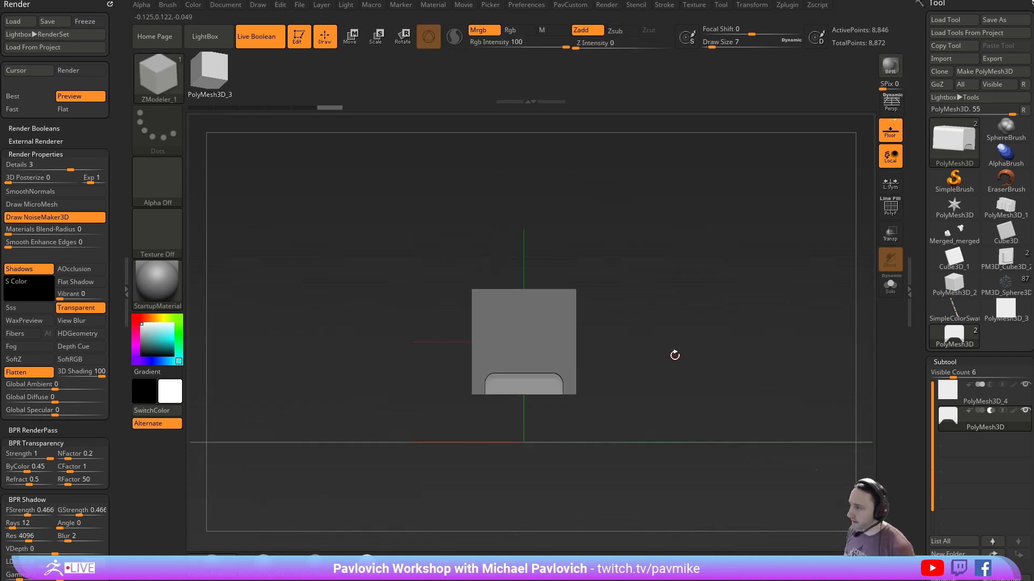
Show Spotlight and swap the notched shape over the cube through the shape grid until the solid circle takes its place
key("shift+z")
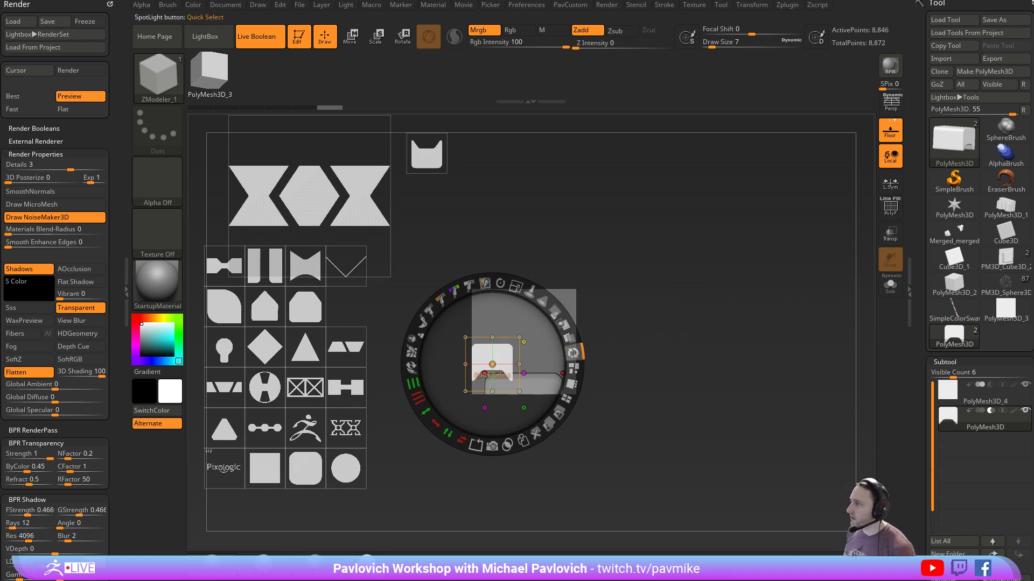
left_click(225, 429)
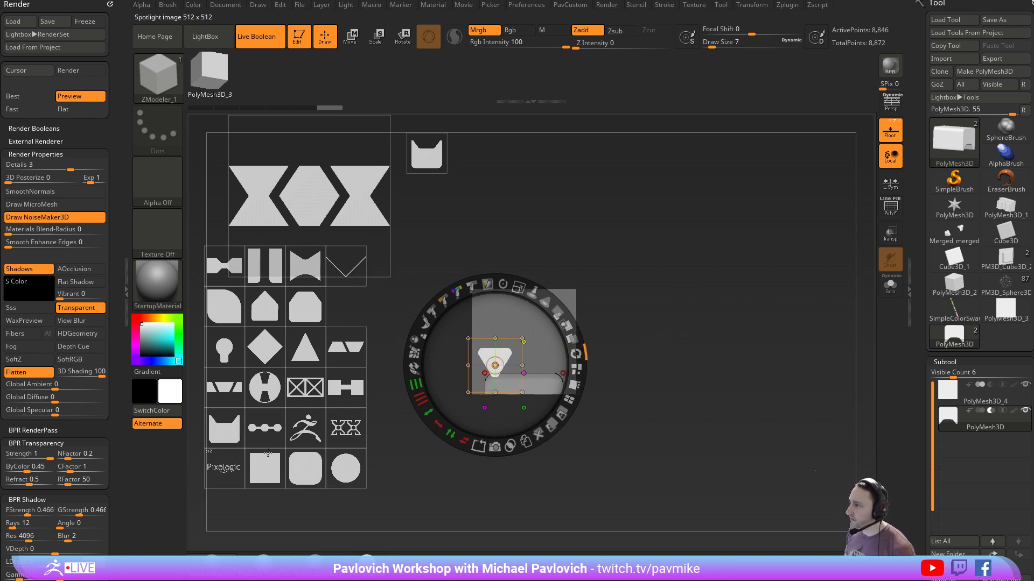
left_click(264, 428)
left_click(265, 469)
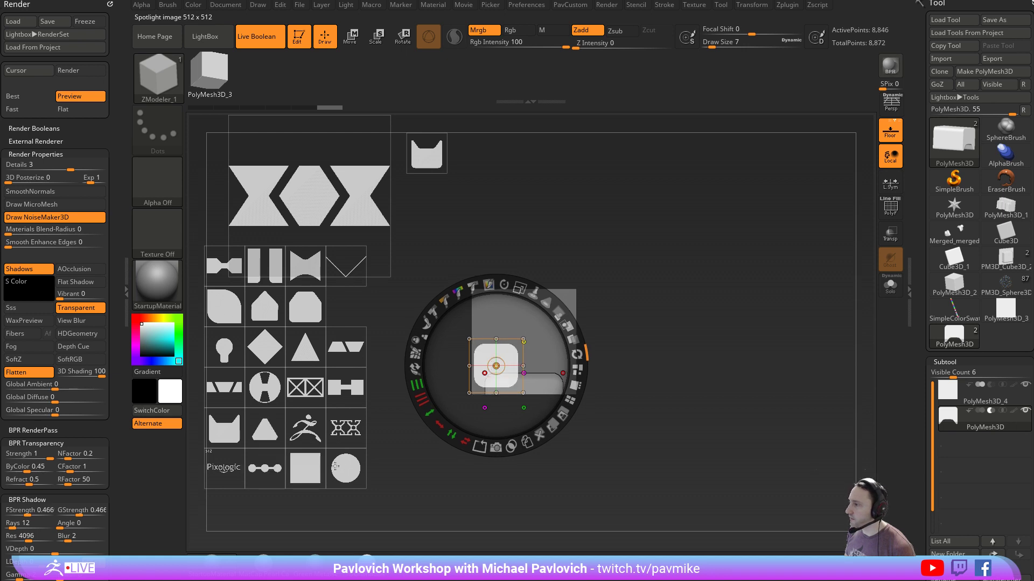
left_click(346, 470)
left_click(305, 477)
left_click(341, 477)
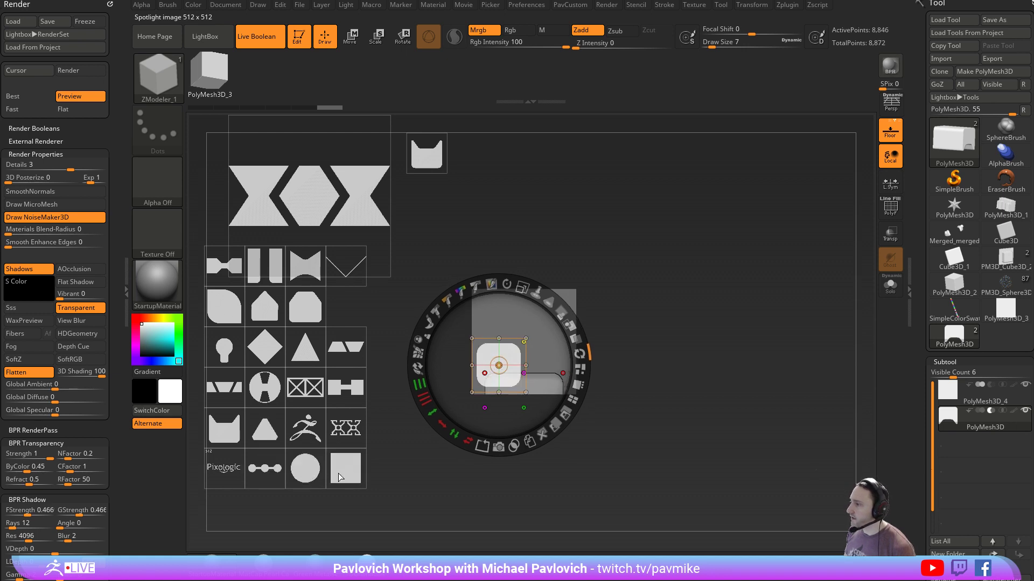
left_click(309, 471)
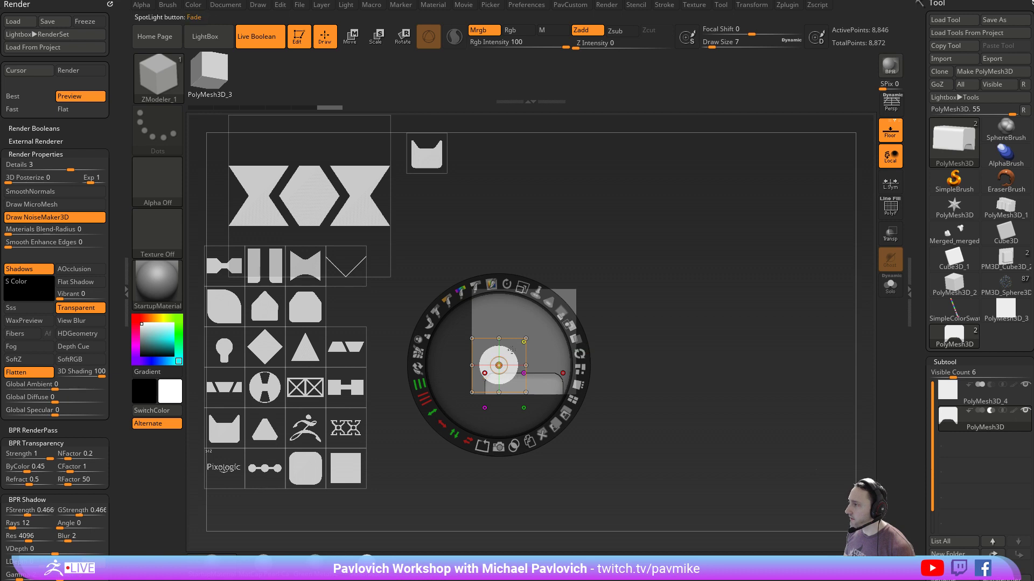
Stretch the circle into a capsule, rotate it to lie horizontally and center it on the cube's front face
left_click_drag(430, 408, 410, 314)
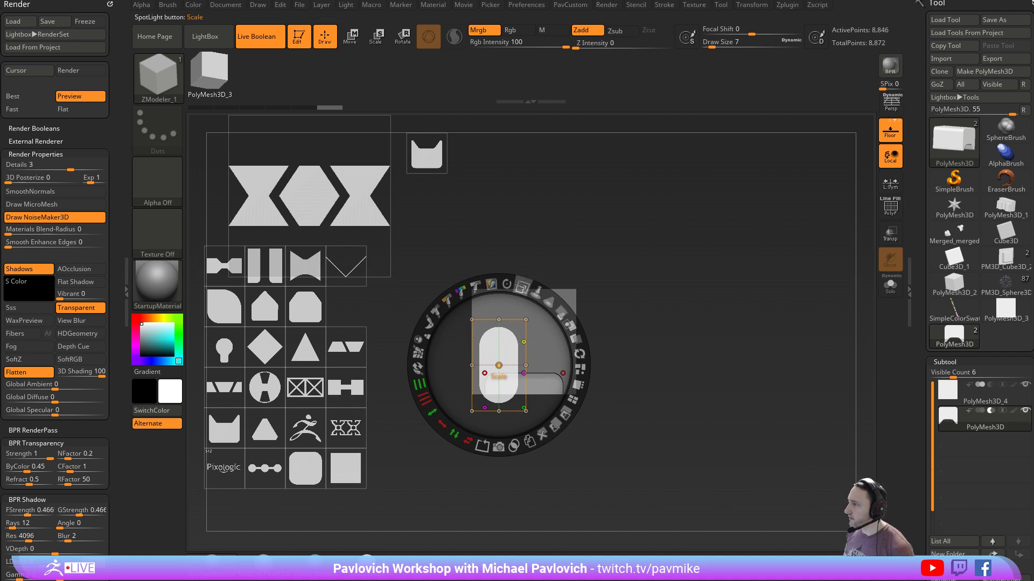
left_click_drag(507, 284, 546, 369, "shift")
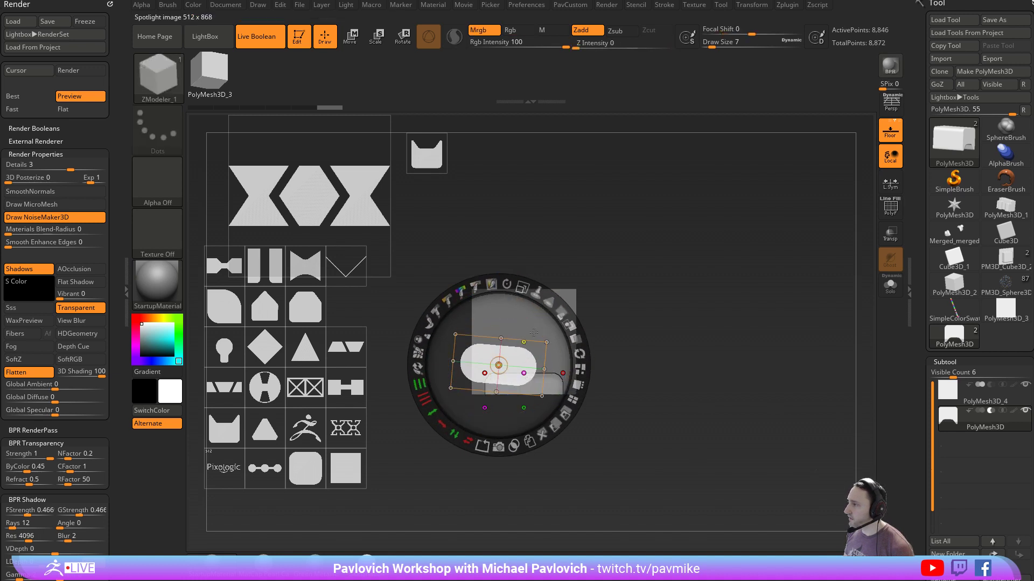
left_click_drag(506, 283, 506, 284, "shift")
left_click_drag(503, 361, 538, 337)
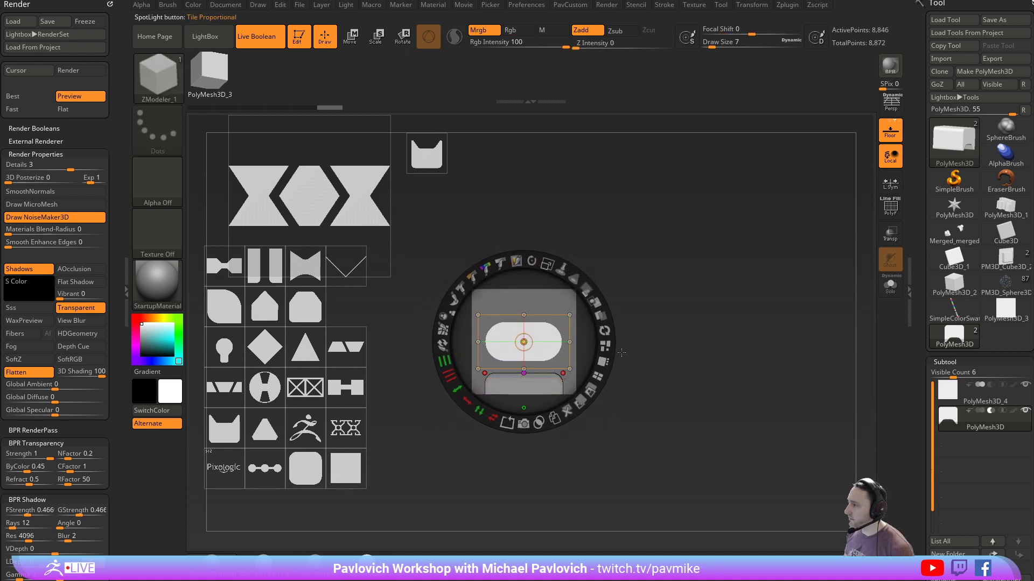
Create a subtractive Snapshot3D subtool from the capsule shape, hide Spotlight and inspect the slot cut into the cube
left_click(524, 424, "alt")
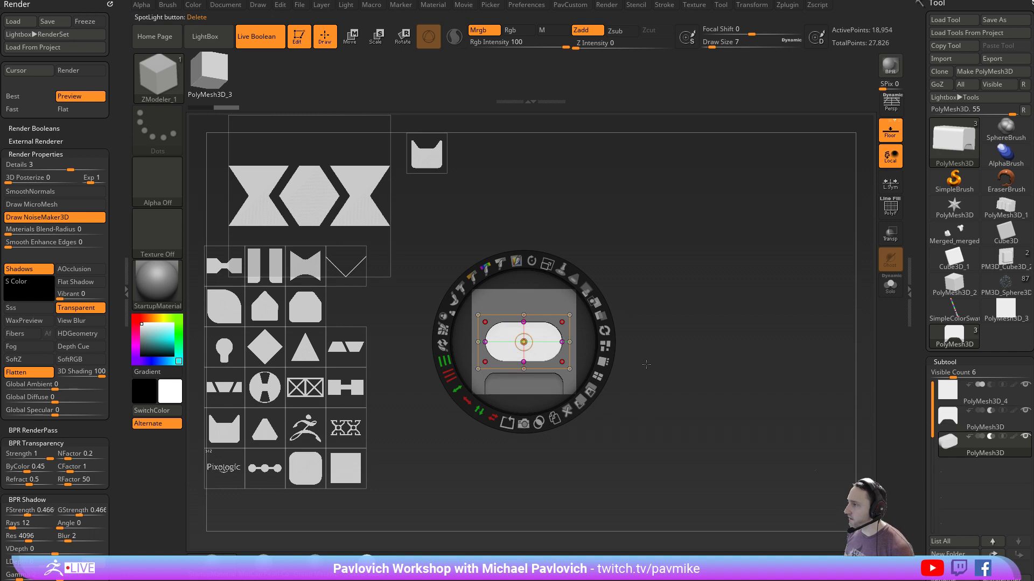
key("shift+z")
left_click_drag(700, 294, 732, 292)
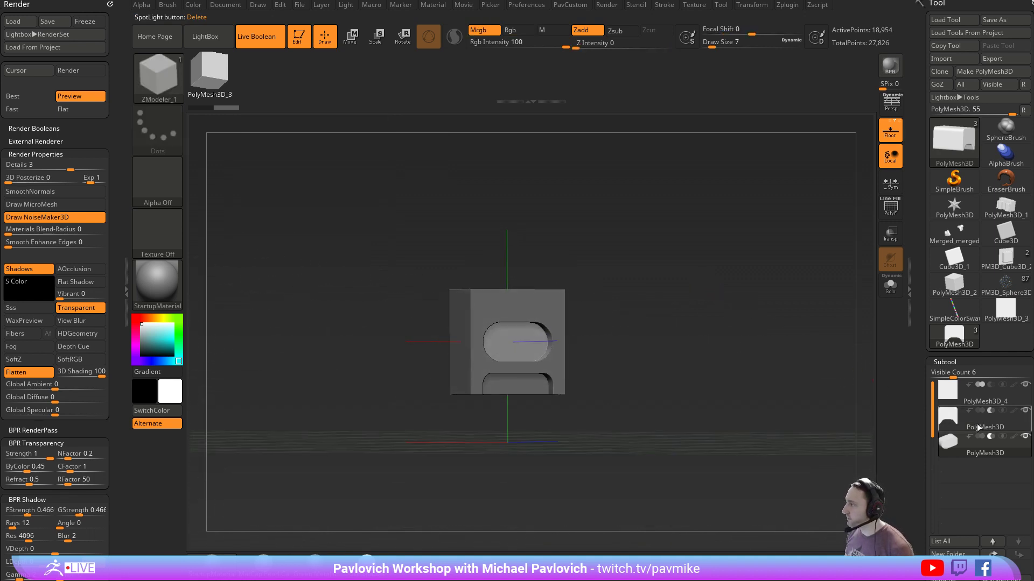
left_click_drag(791, 358, 692, 369)
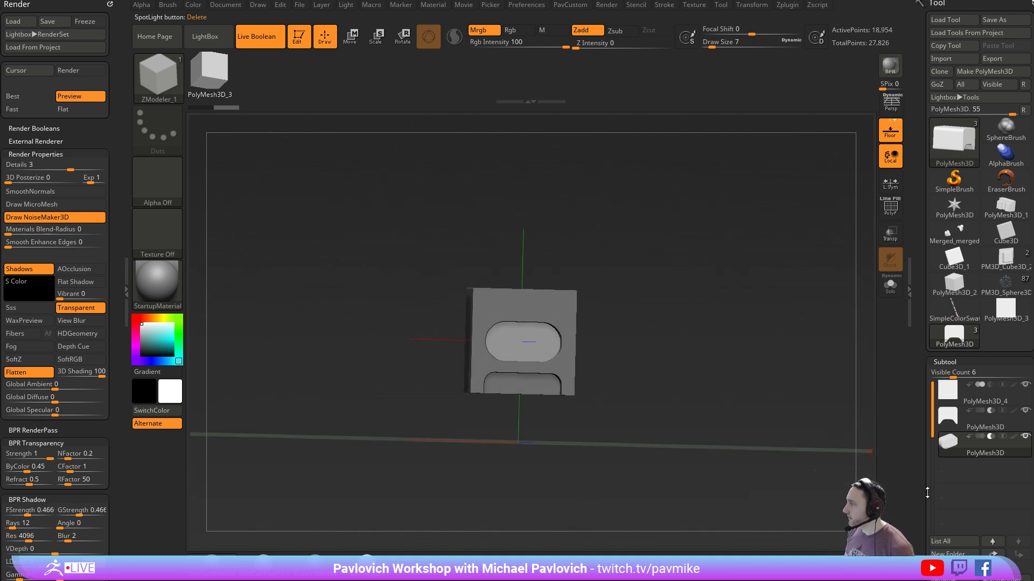
Delete the capsule cutter subtool, select the cube subtool PolyMesh3D_4 and show Spotlight with its editing wheel
left_click_drag(919, 504, 913, 442)
left_click(950, 557)
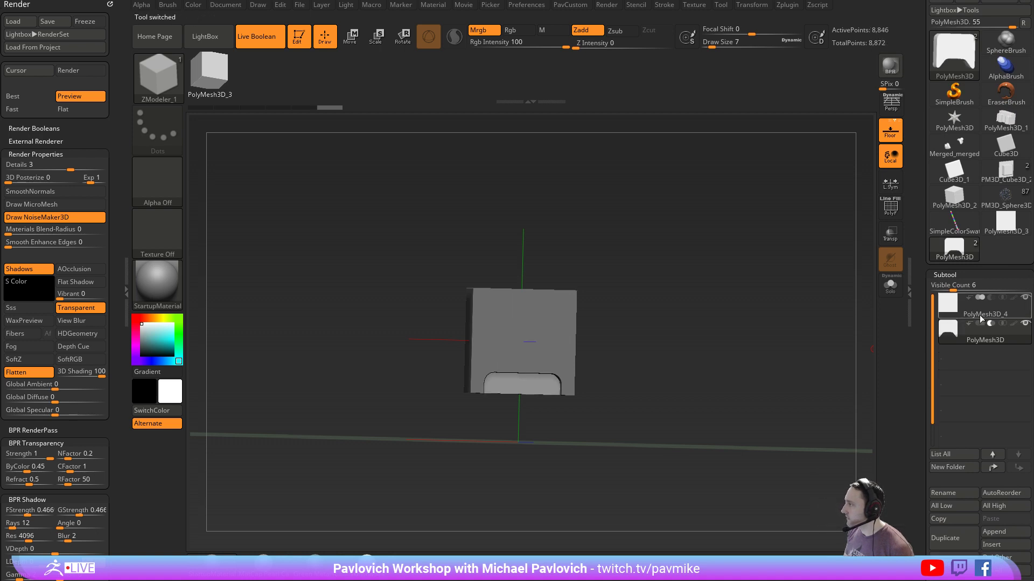
key("shift+z")
key("z")
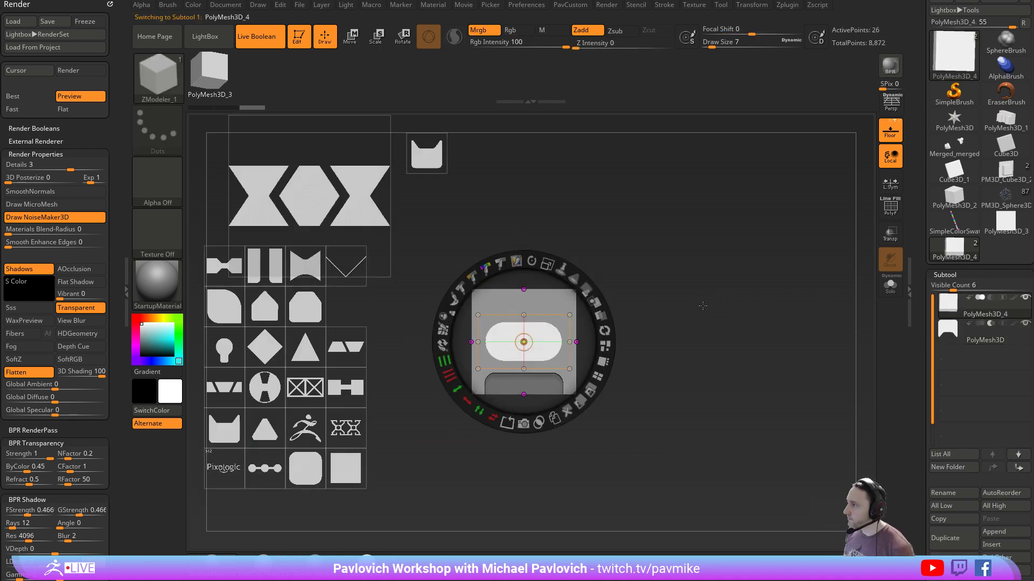
Leave Spotlight edit mode with the shapes still displayed and open the Draw settings
left_click_drag(736, 326, 549, 303)
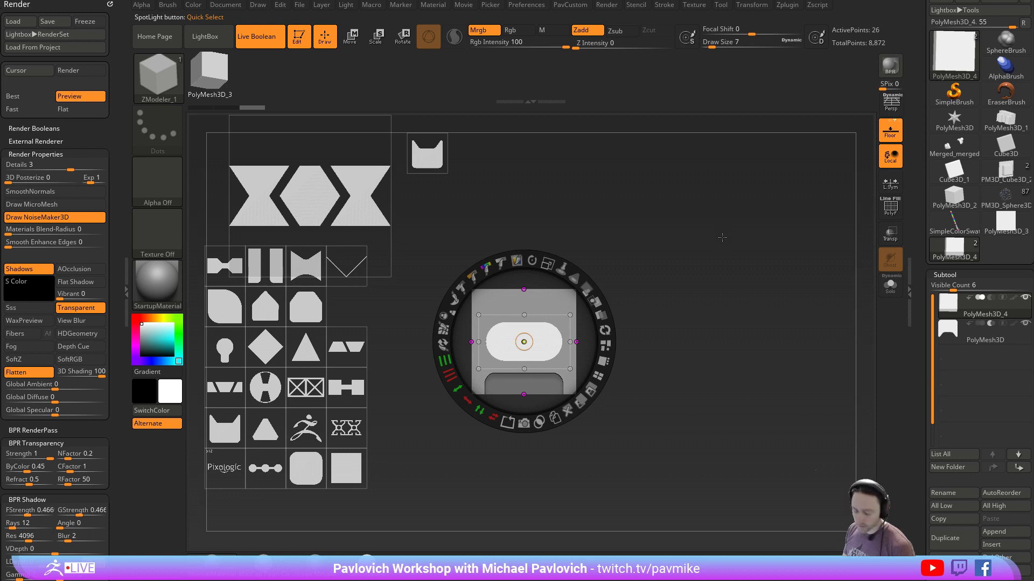
key("z")
left_click_drag(725, 236, 720, 255)
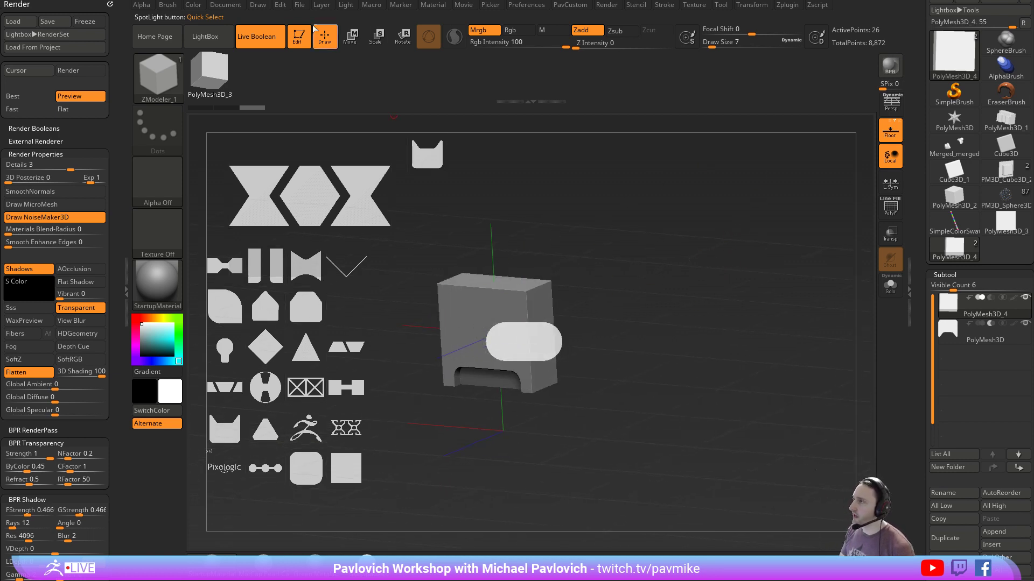
left_click(235, 5)
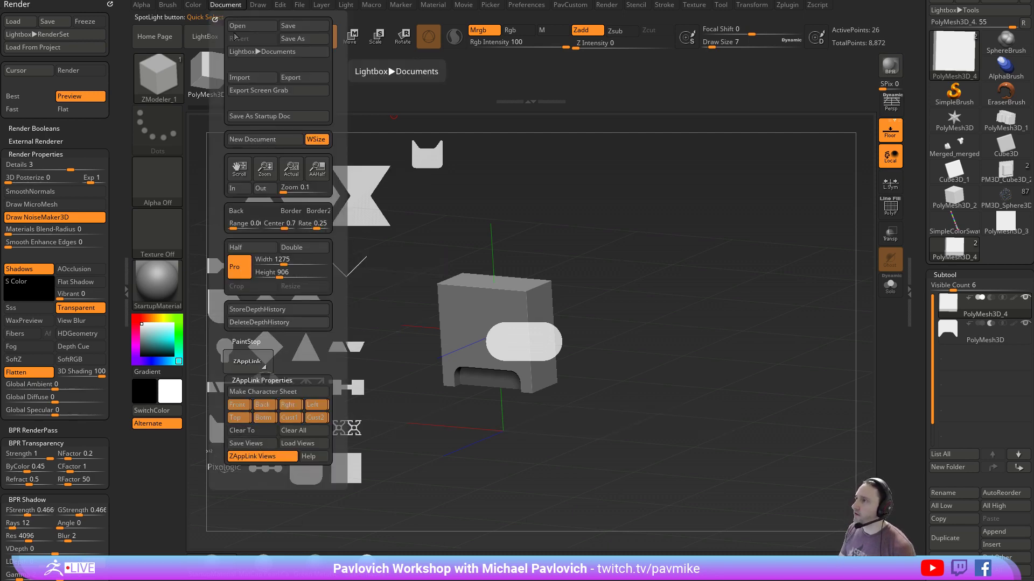
left_click(256, 5)
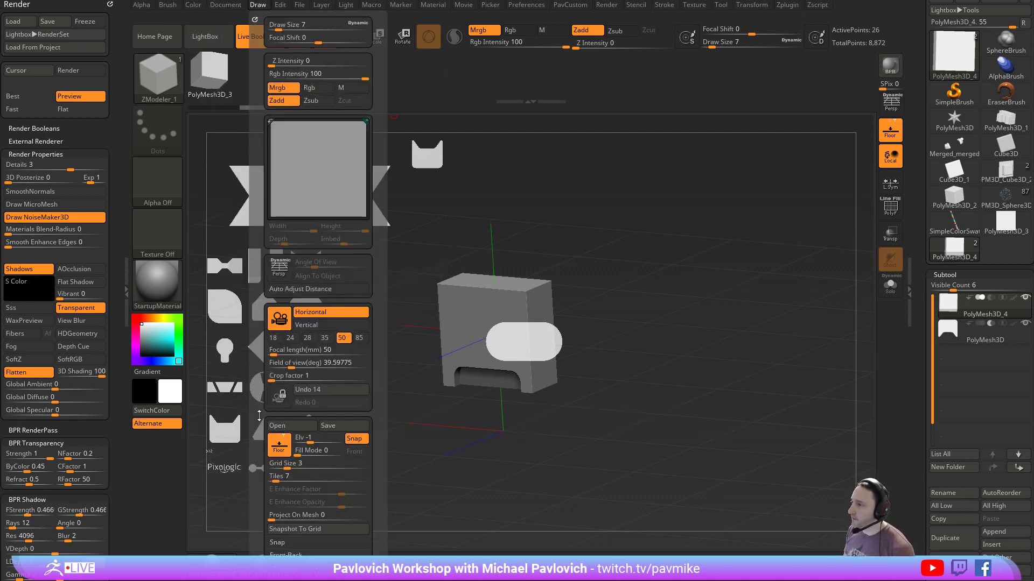
Step the camera history back to the straight front view of the block
scroll(259, 416, "down", 4)
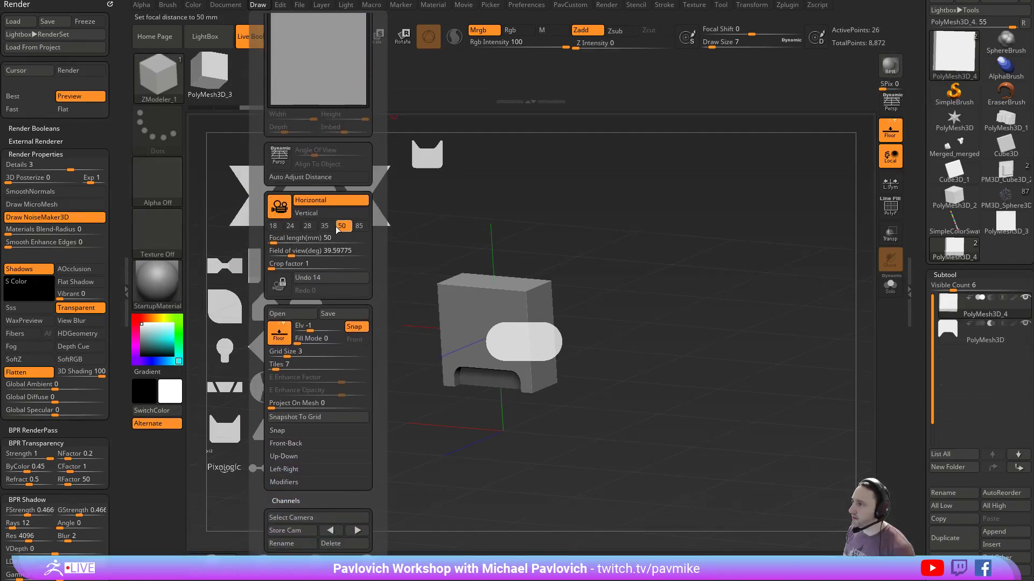
scroll(260, 257, "down", 3)
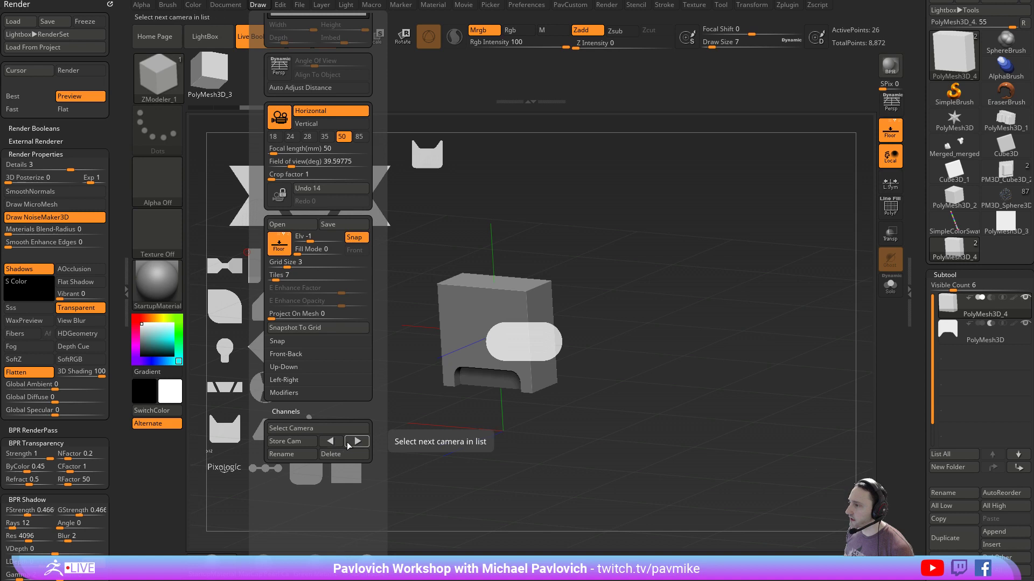
scroll(254, 348, "up", 4)
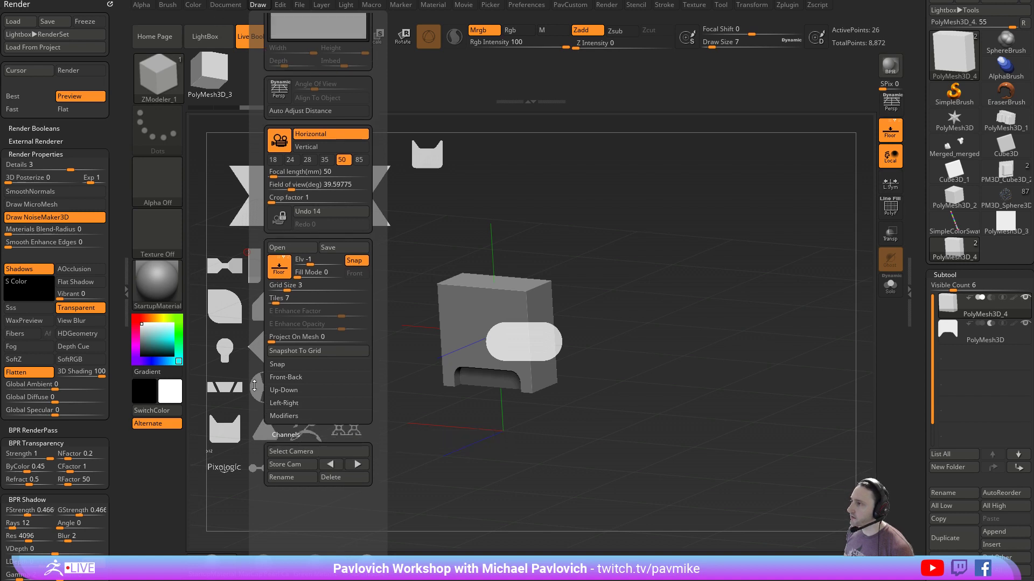
left_click(328, 315)
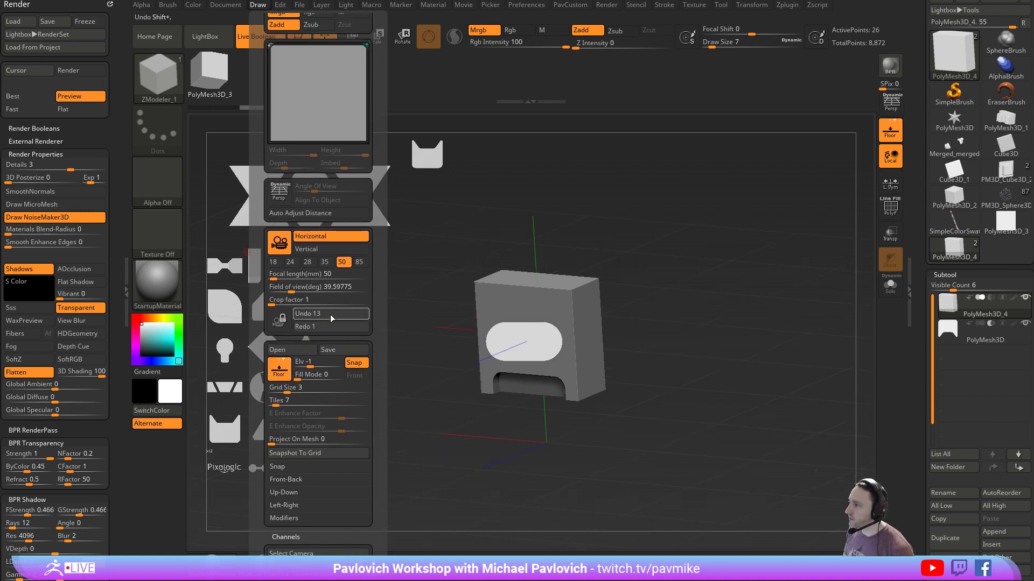
left_click(330, 314)
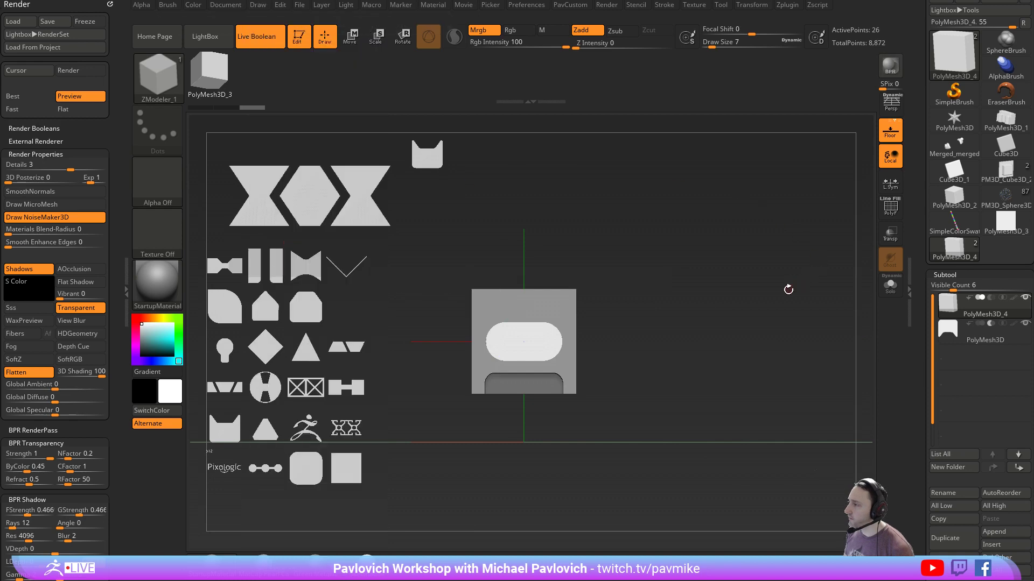
Show the Spotlight wheel over the block and set the draw size to 74
key("z")
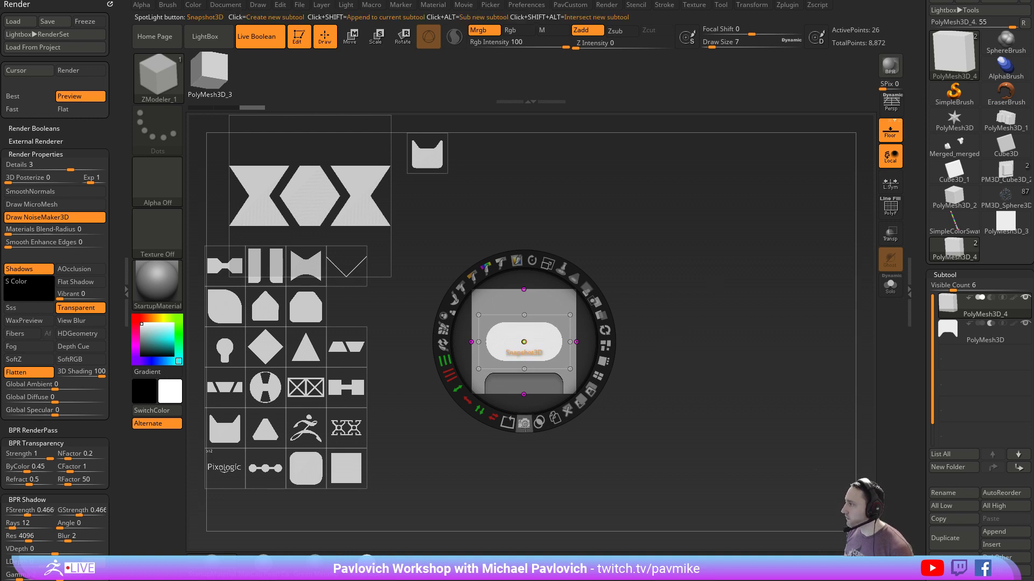
key("s")
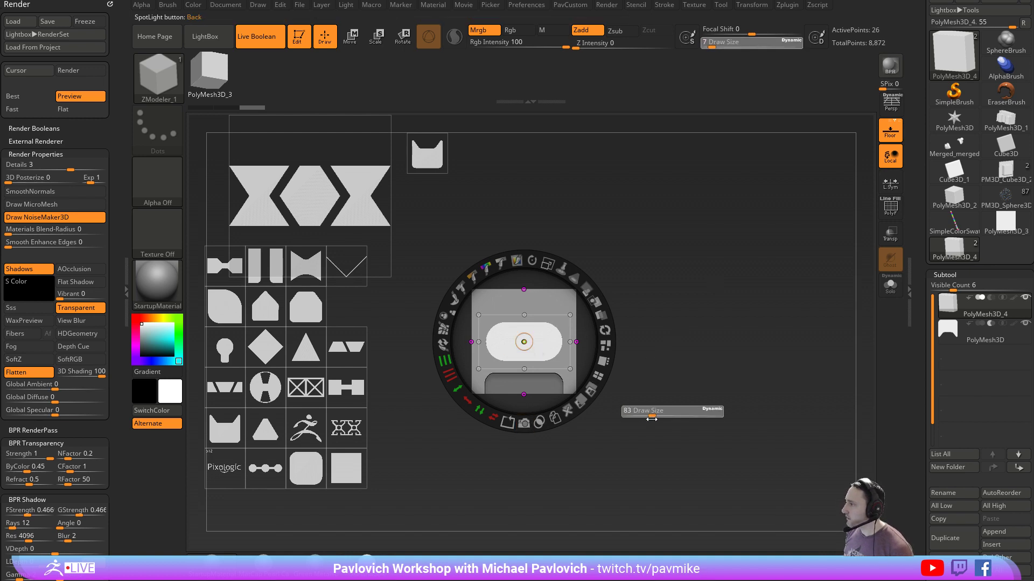
left_click_drag(652, 419, 650, 418)
left_click_drag(560, 299, 558, 300)
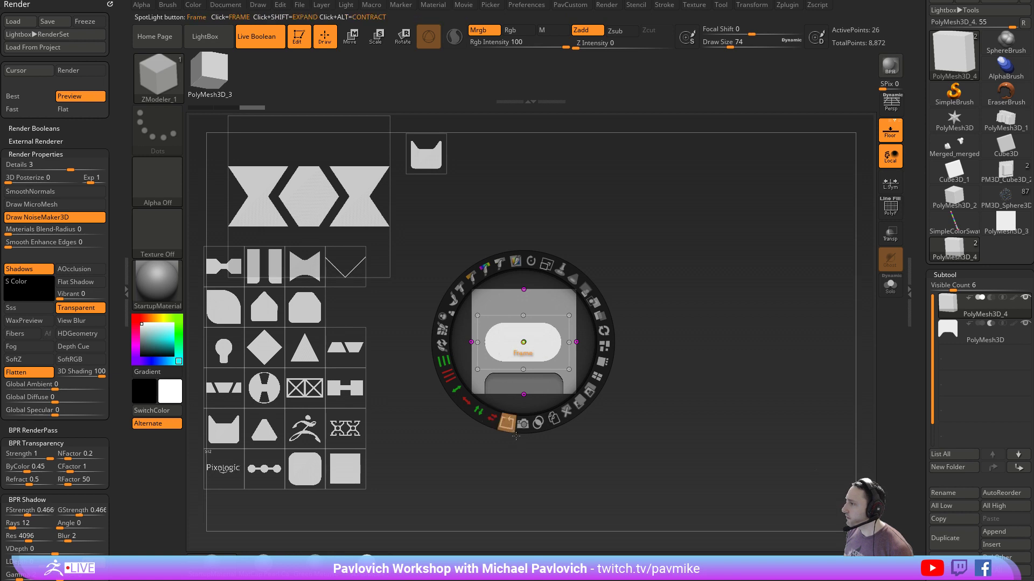
Move the capsule Spotlight shape beside the block and convert it into a hollow outline with Frame
key("z")
key("z")
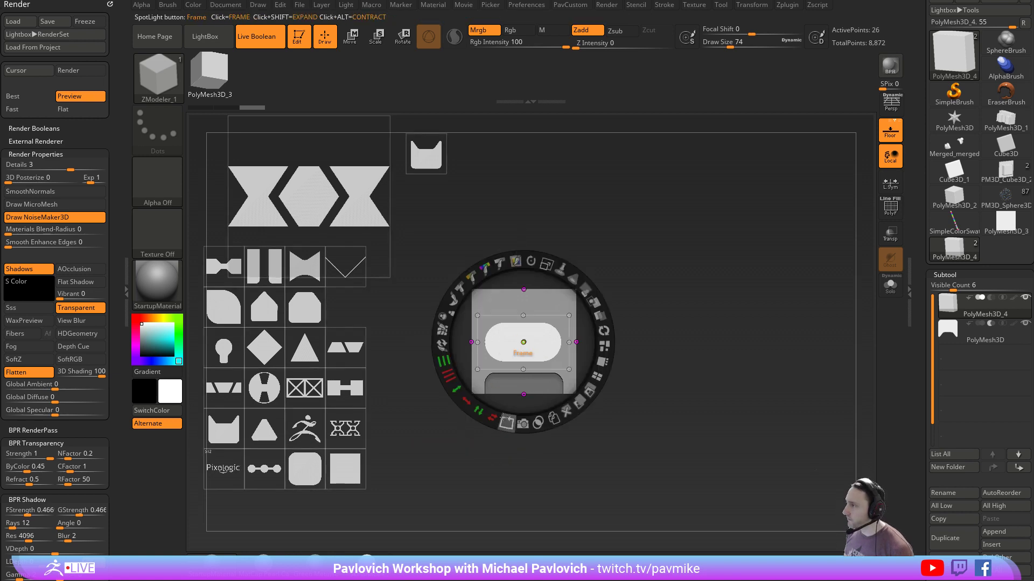
key("z")
left_click_drag(505, 424, 509, 426)
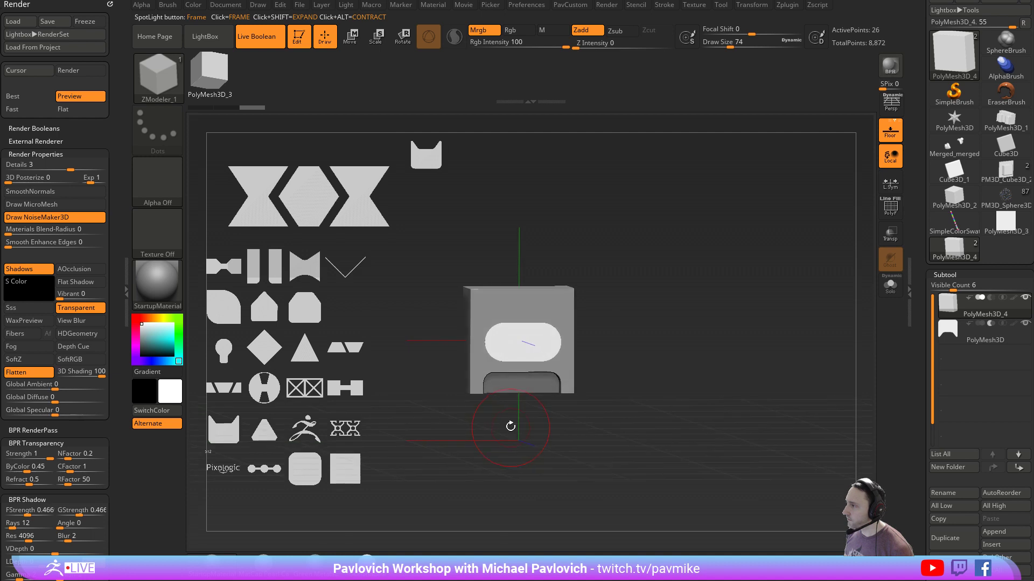
key("z")
left_click_drag(636, 425, 607, 417)
left_click_drag(530, 346, 632, 339)
left_click(601, 415)
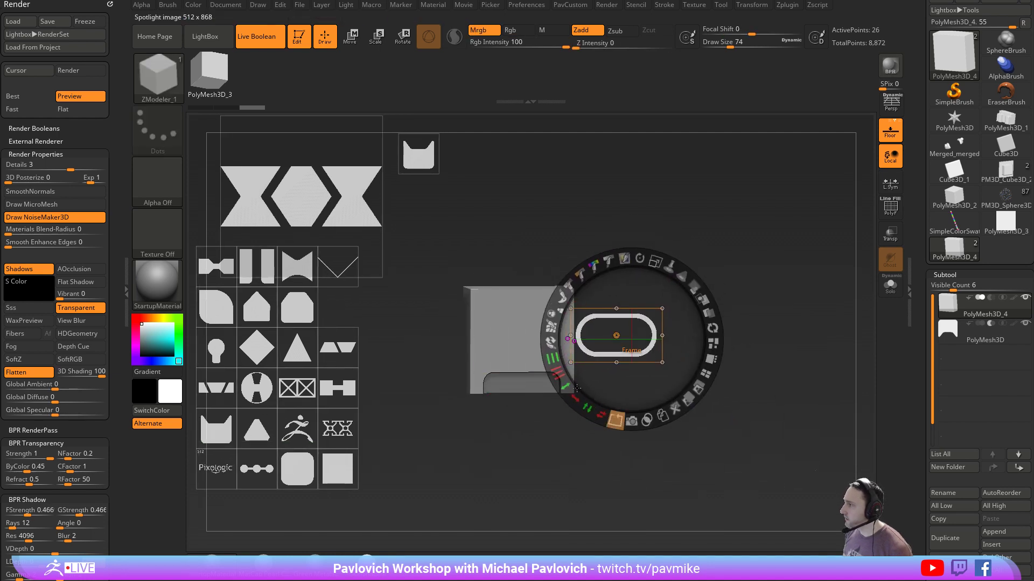
Position the framed capsule shape over the middle of the block's straight front view
left_click_drag(644, 322, 545, 327)
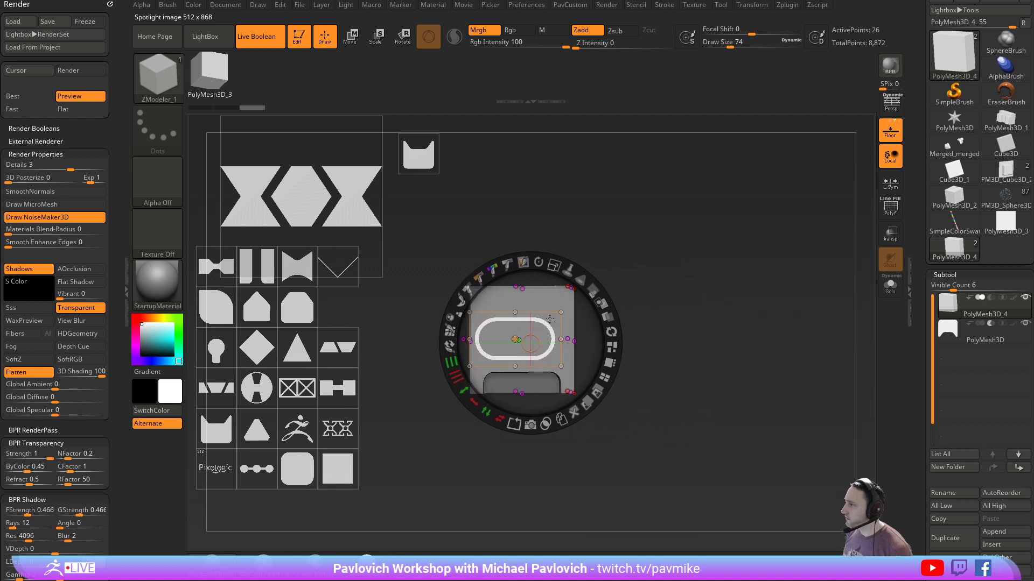
left_click_drag(682, 323, 664, 323)
key("z")
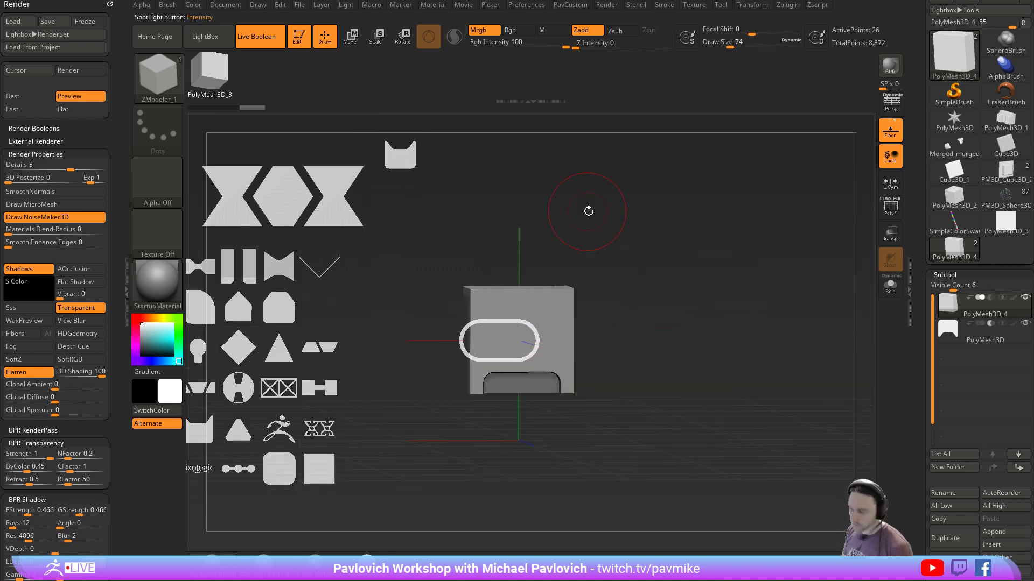
key("z")
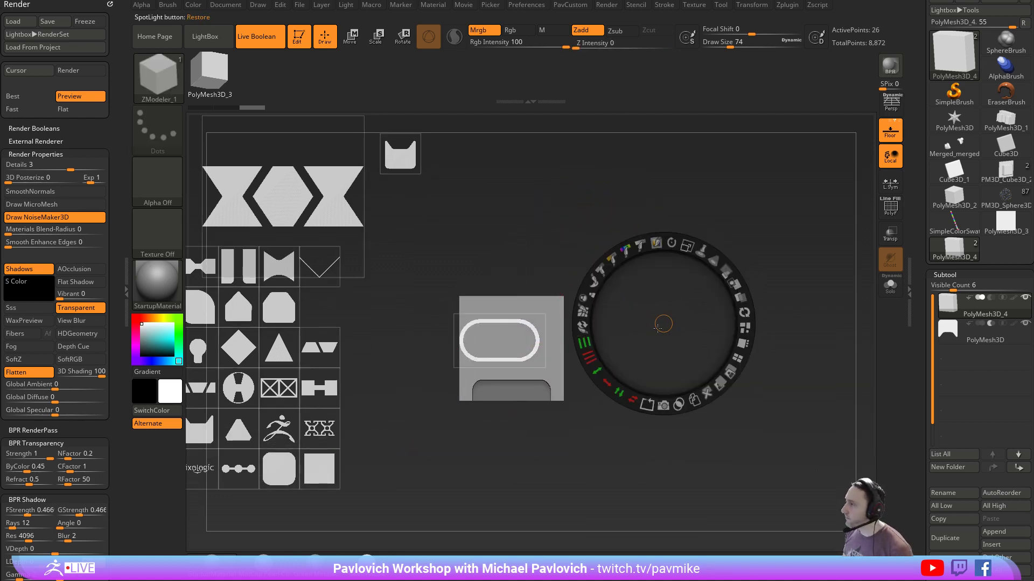
left_click_drag(662, 313, 527, 334)
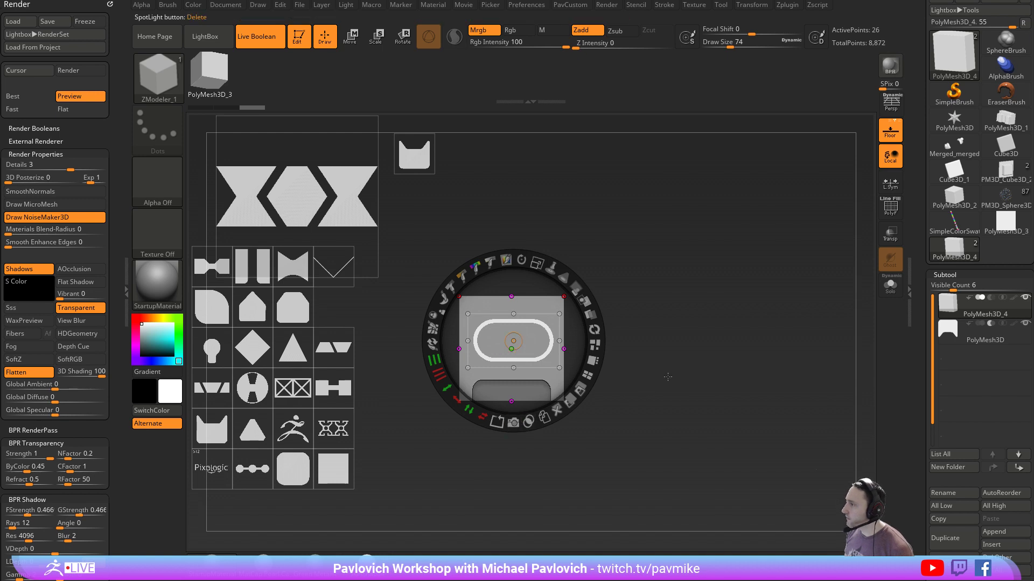
Load 512_HardSurface_Spotlight.ZSL with the bottom cutter subtool active and place its chamfered rounded shape at the block's centre
left_click(980, 343)
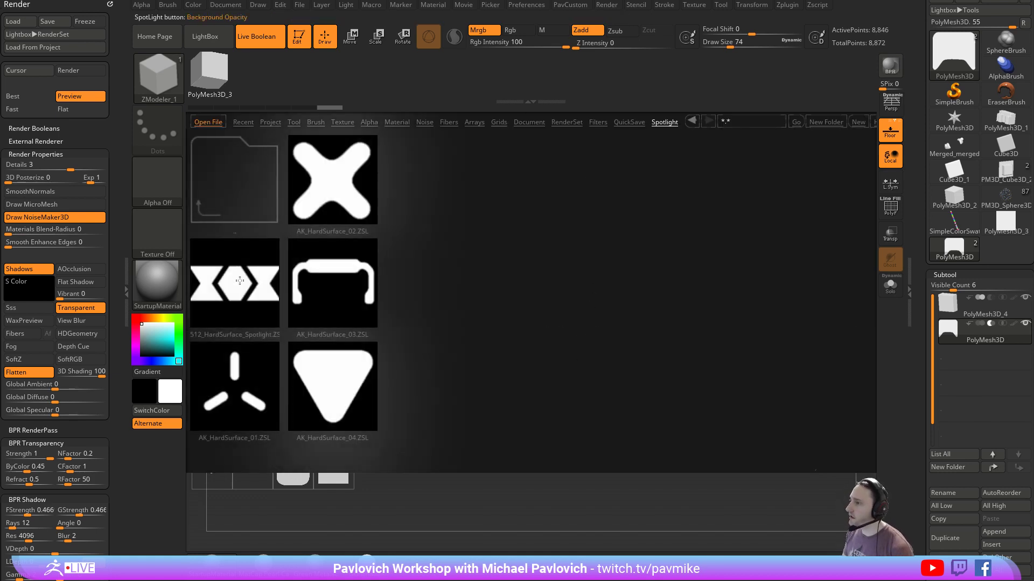
double_click(240, 280)
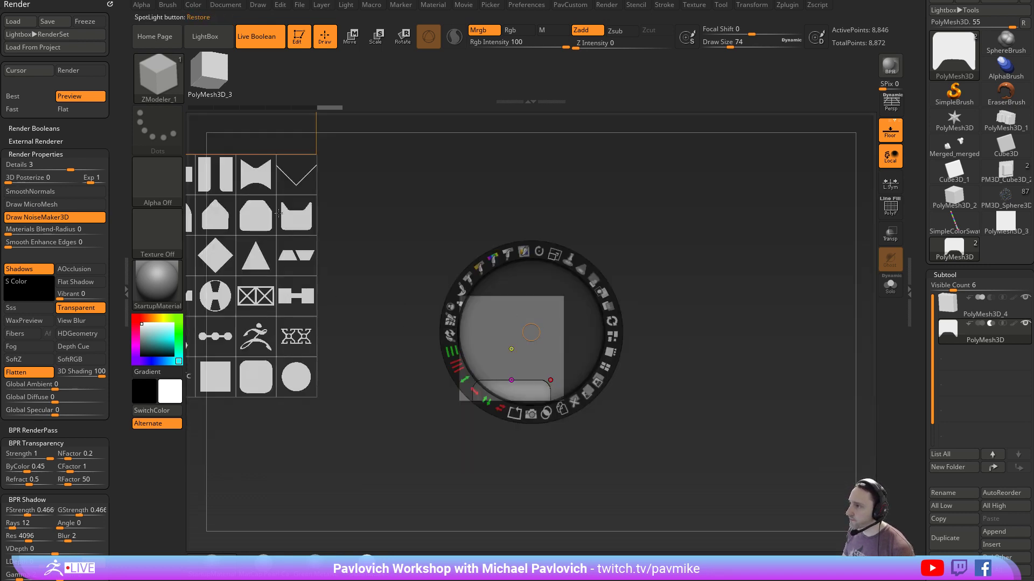
left_click(252, 216)
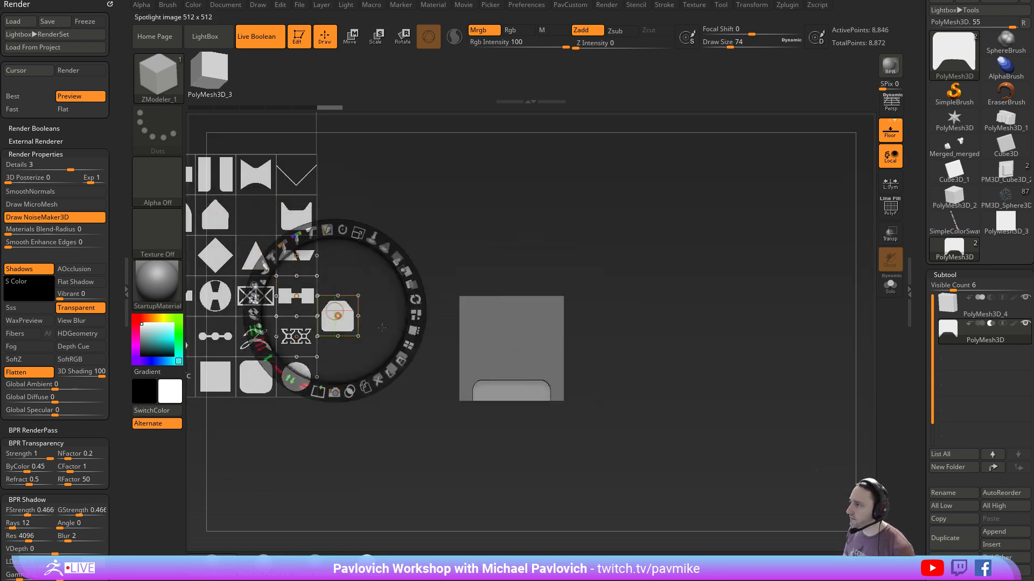
left_click_drag(518, 349, 522, 339)
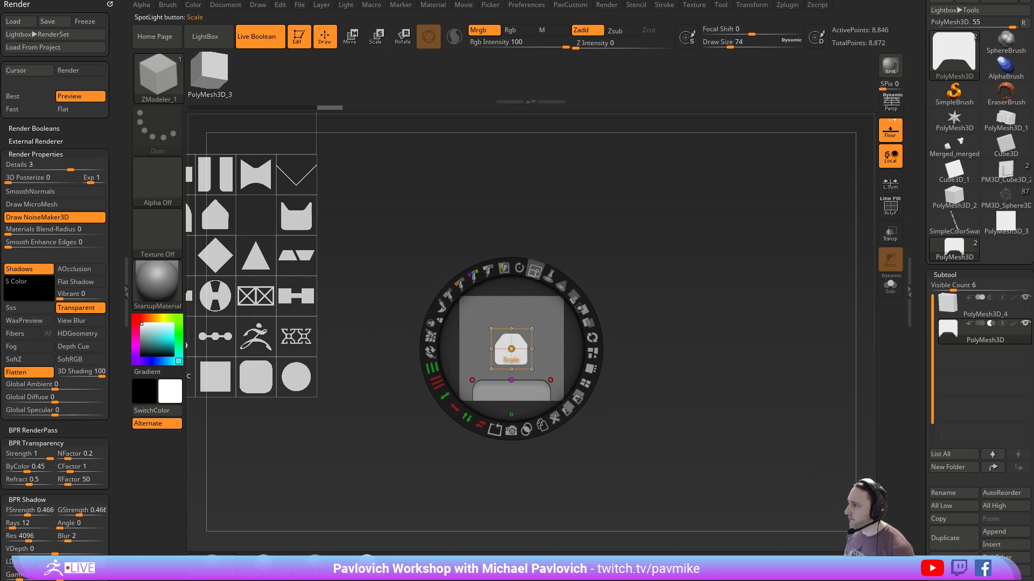
left_click_drag(520, 269, 578, 303)
key("ctrl+z")
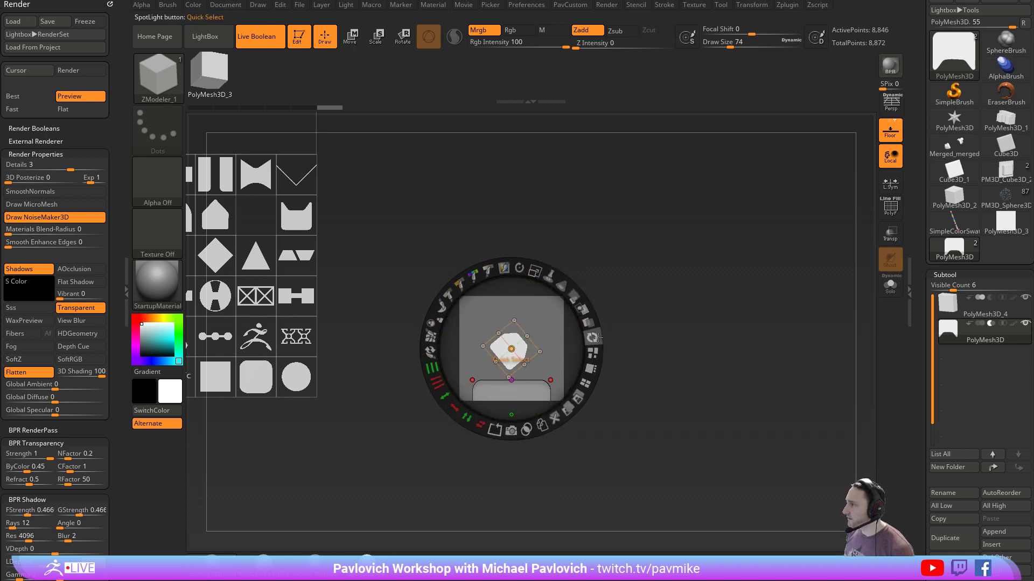
left_click_drag(535, 272, 617, 407)
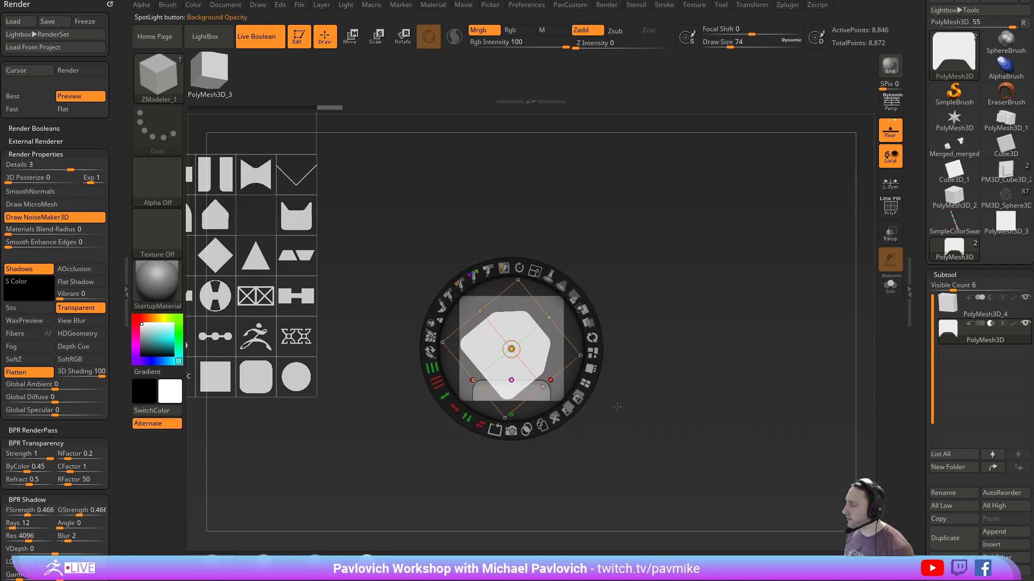
left_click_drag(551, 342, 661, 338)
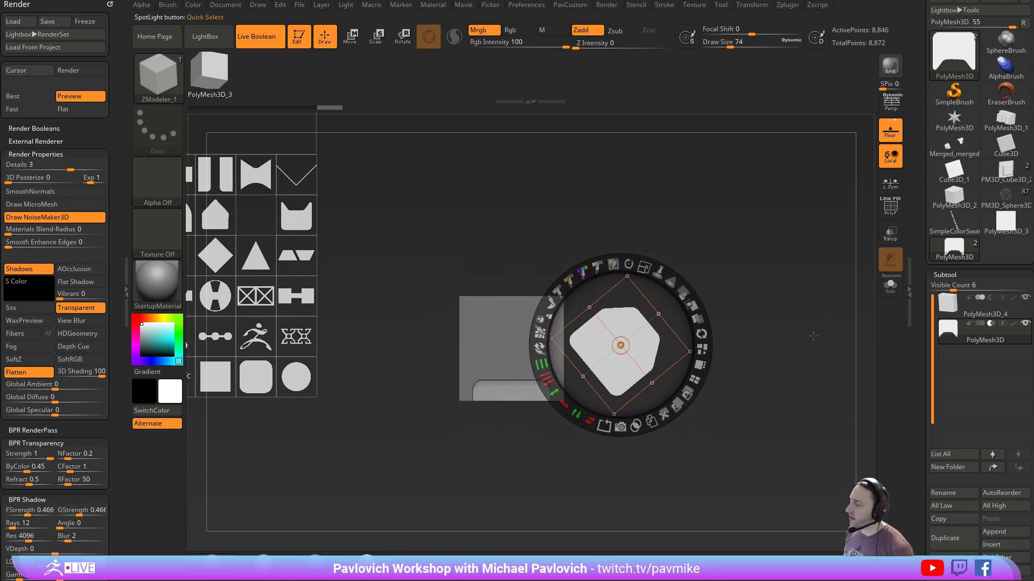
key("ctrl+z")
key("ctrl+z")
key("ctrl+z")
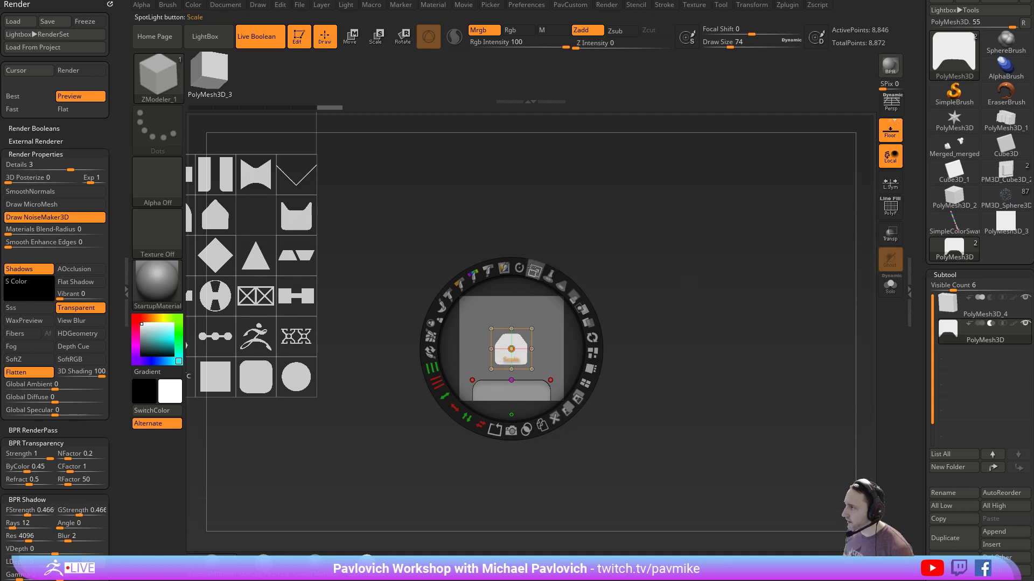
Enlarge the chamfered shape on the block's top edge and subtract it as a new subtool with Snapshot3D
left_click_drag(520, 268, 552, 278)
left_click(535, 271)
left_click_drag(538, 322, 538, 269)
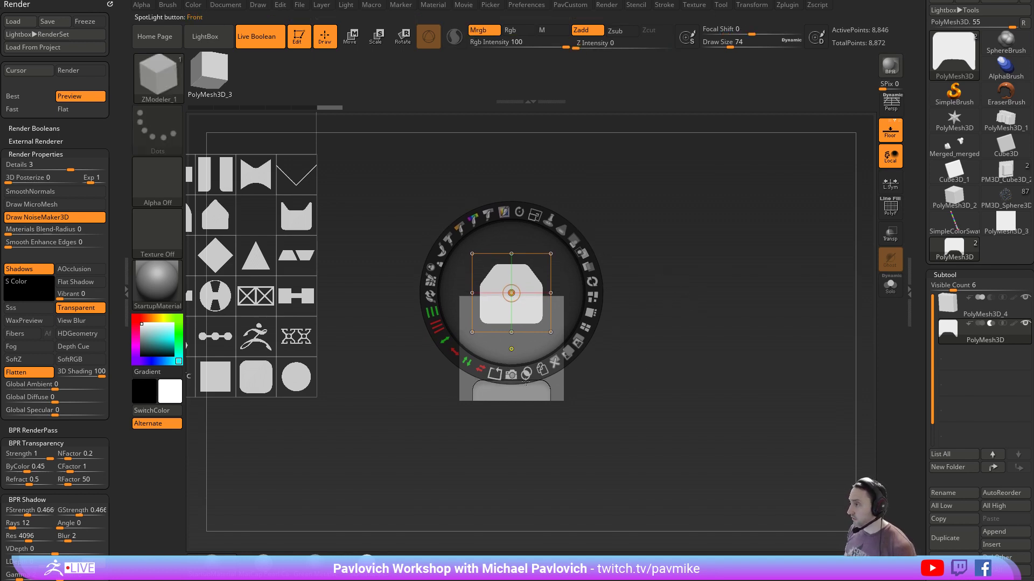
left_click(514, 376, "alt")
key("shift+z")
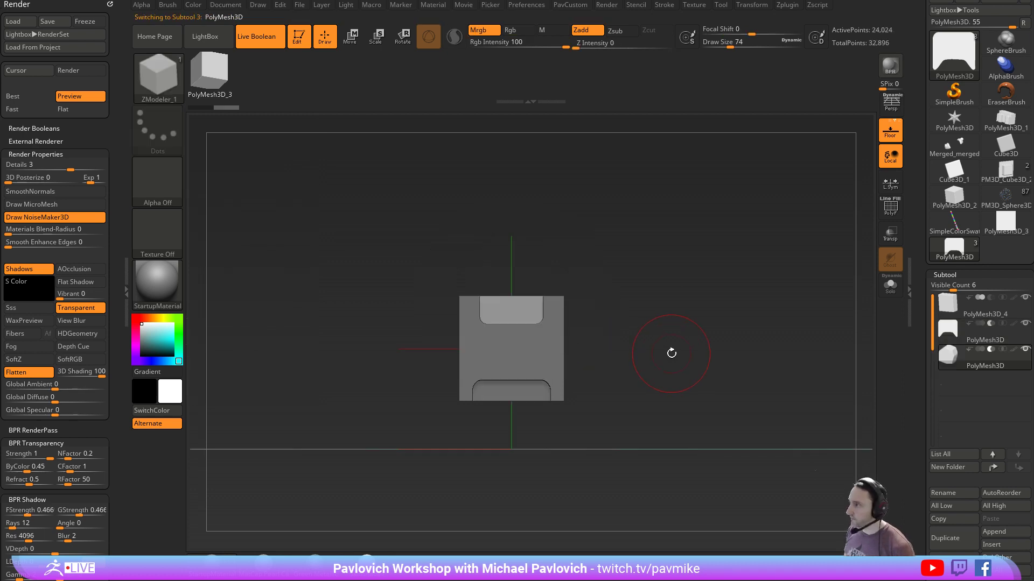
Set the draw size to 29
key("s")
left_click_drag(672, 350, 665, 346)
mouse_move(664, 344)
left_mouse_down()
mouse_move(687, 375)
mouse_move(672, 351)
left_mouse_up()
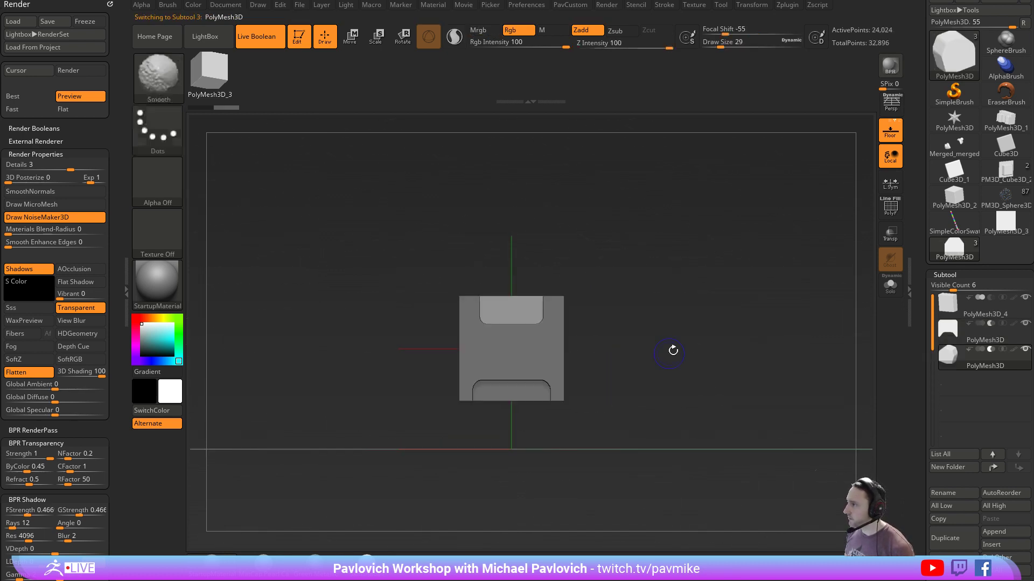
Activate subtool PolyMesh3D_4, move the chamfered Spotlight shape clear, and snap the rounded triangle to the middle of the block's right edge
left_click(972, 319)
key("shift+z")
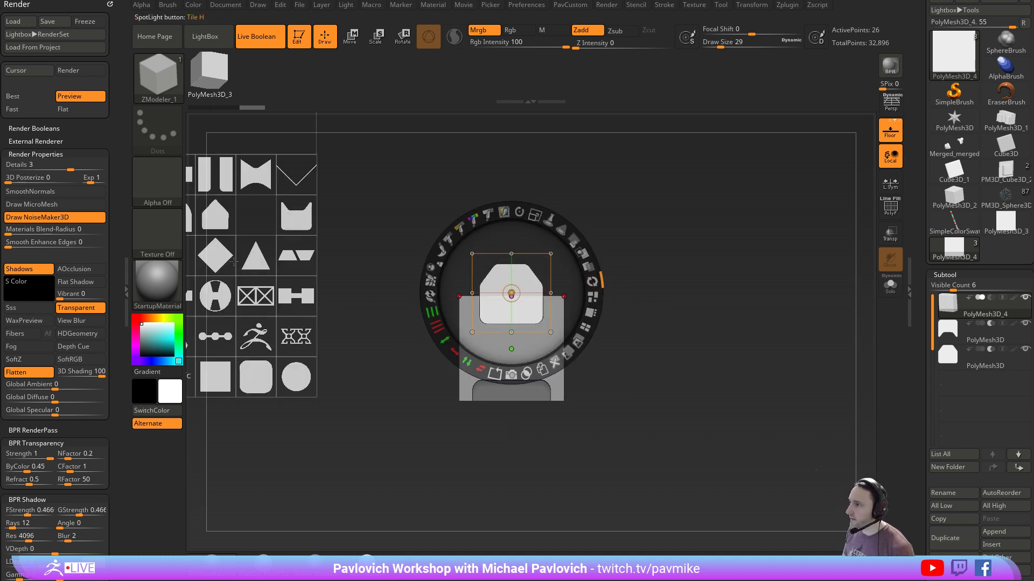
left_click_drag(253, 221, 312, 301)
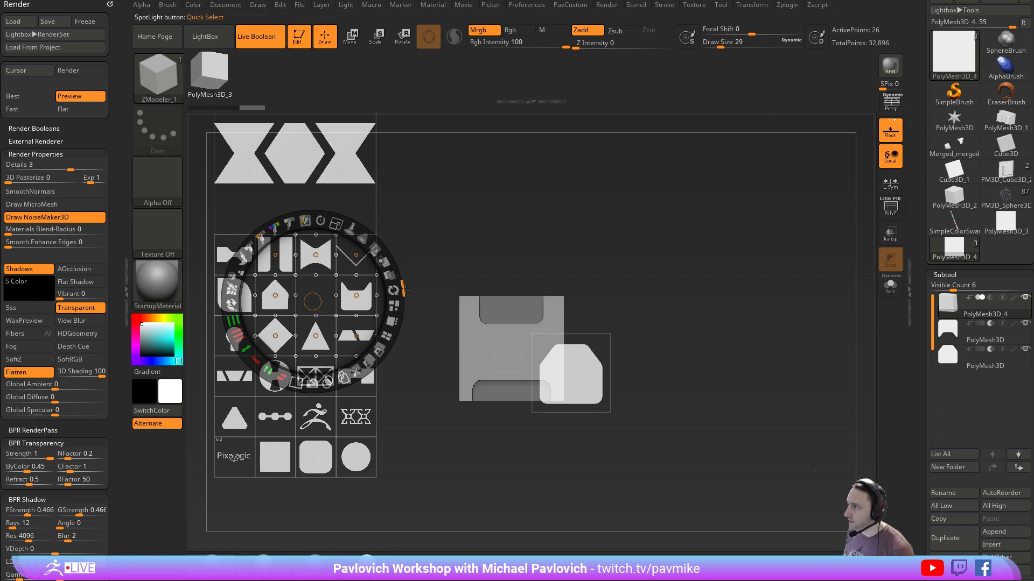
left_click(254, 424)
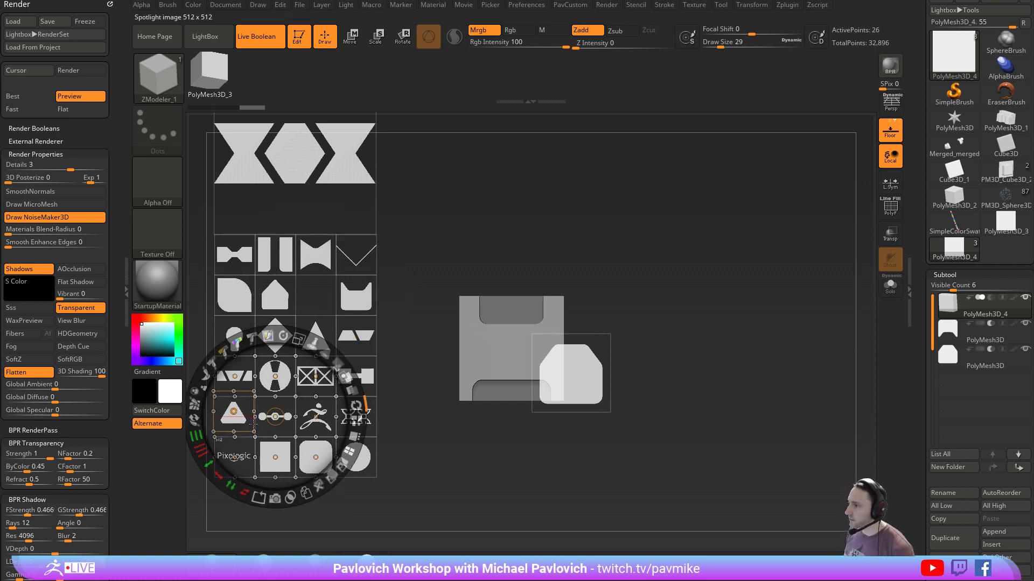
left_click_drag(246, 409, 690, 323)
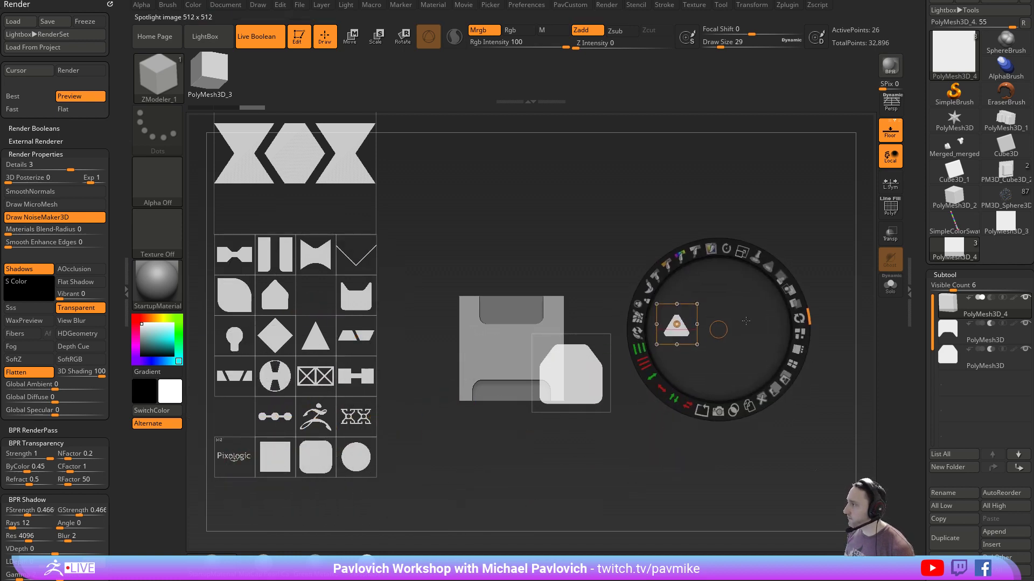
left_click_drag(580, 371, 457, 234)
left_click_drag(680, 333, 570, 335)
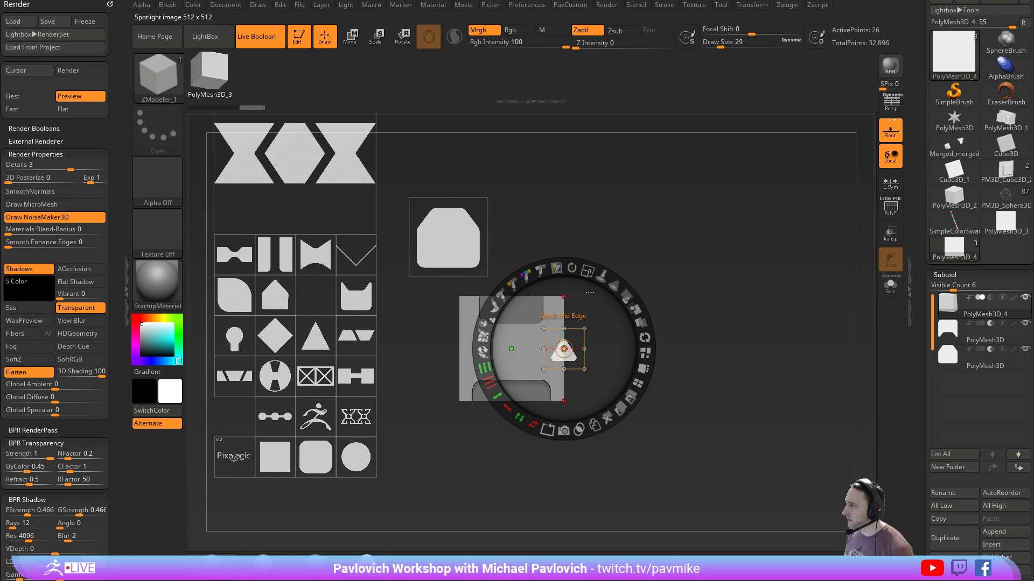
Rotate the rounded triangle to point right, enlarge it, and subtract it from the block with Snapshot3D
left_click_drag(572, 268, 610, 321)
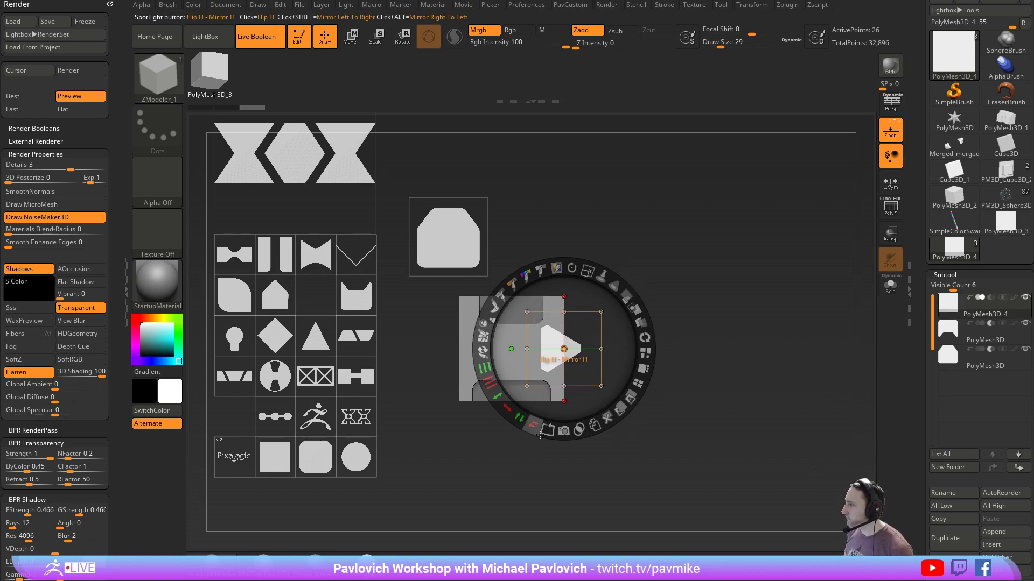
left_click(563, 431, "alt")
key("shift+z")
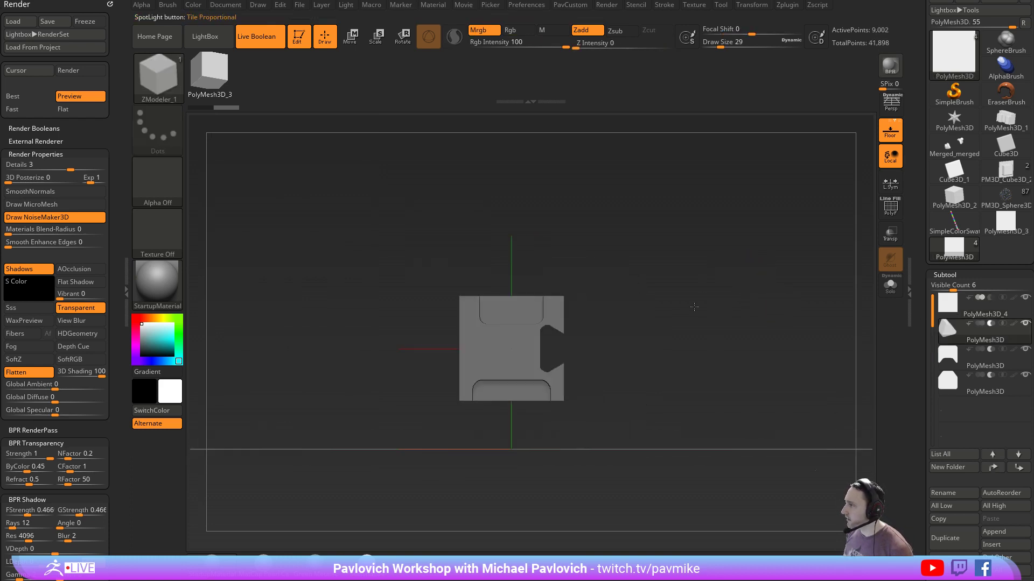
Scale down the triangular cutter on the block's right side with the gizmo and return to Draw mode
key("f")
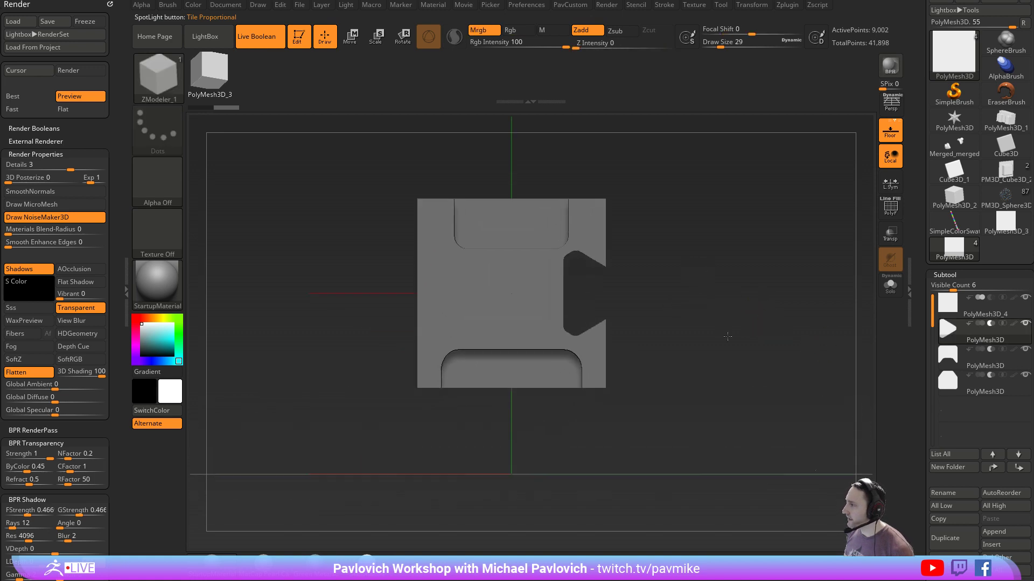
key("w")
left_click_drag(612, 284, 596, 296)
mouse_move(724, 276)
left_mouse_down()
mouse_move(673, 294)
mouse_move(552, 305)
left_mouse_up()
mouse_move(715, 299)
left_mouse_down("shift")
mouse_move(764, 285)
mouse_move(745, 272)
mouse_move(702, 312)
mouse_move(678, 312)
mouse_move(753, 278)
mouse_move(715, 281)
mouse_move(779, 266)
left_mouse_up("shift")
key("q")
Examine the block's cutouts with the polyframe display toggled on and off
key("shift+f")
left_click(896, 199)
left_click(898, 200)
key("shift+f")
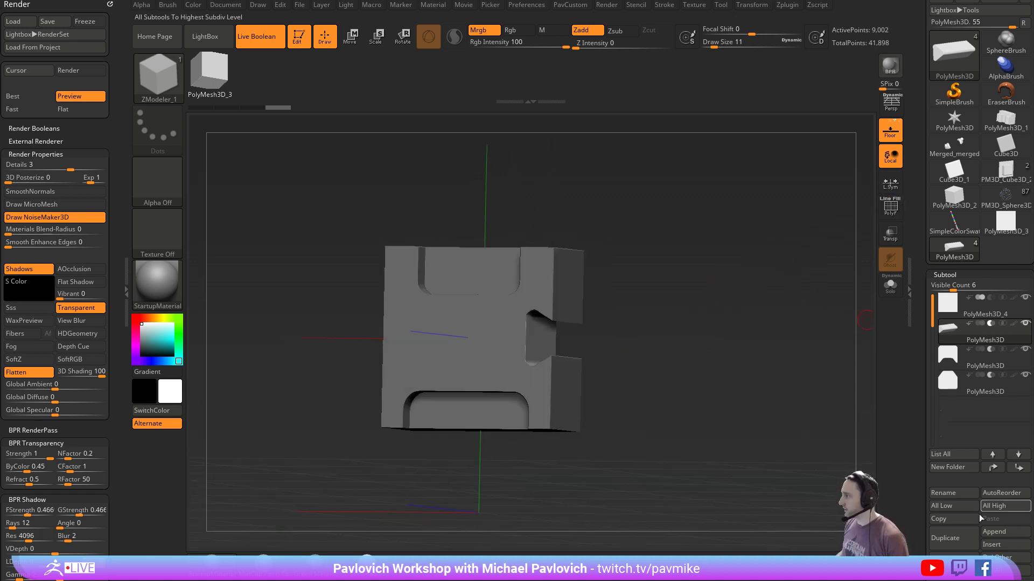
Delete the triangular cutter subtool, face the block from the front, and bring the Spotlight shapes back up
left_click(954, 557)
key("f")
left_click_drag(712, 293, 738, 293, "shift")
key("f")
key("s")
left_click_drag(746, 303, 720, 283, "alt")
key("shift+z")
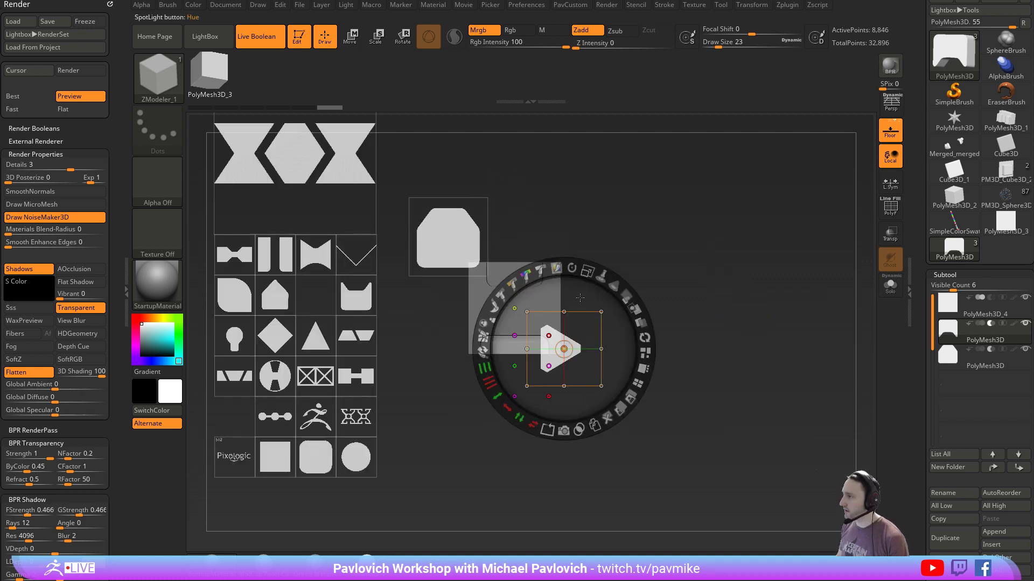
Try moving the chamfered Spotlight shape to the upper right of the block and rotating it, and undo these changes
key("ctrl")
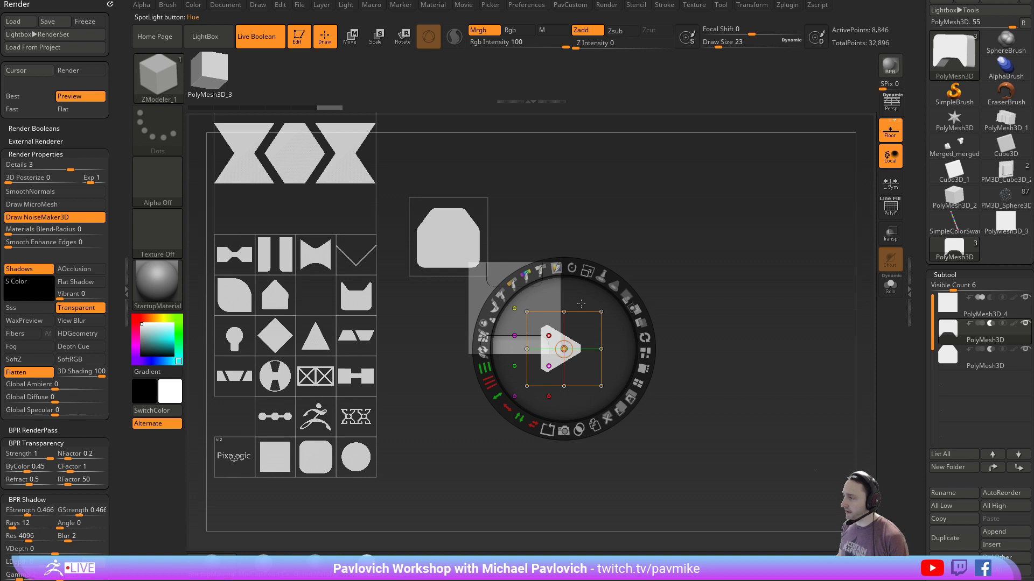
key("shift+z")
key("shift+z")
key("z")
left_click_drag(453, 235, 617, 233)
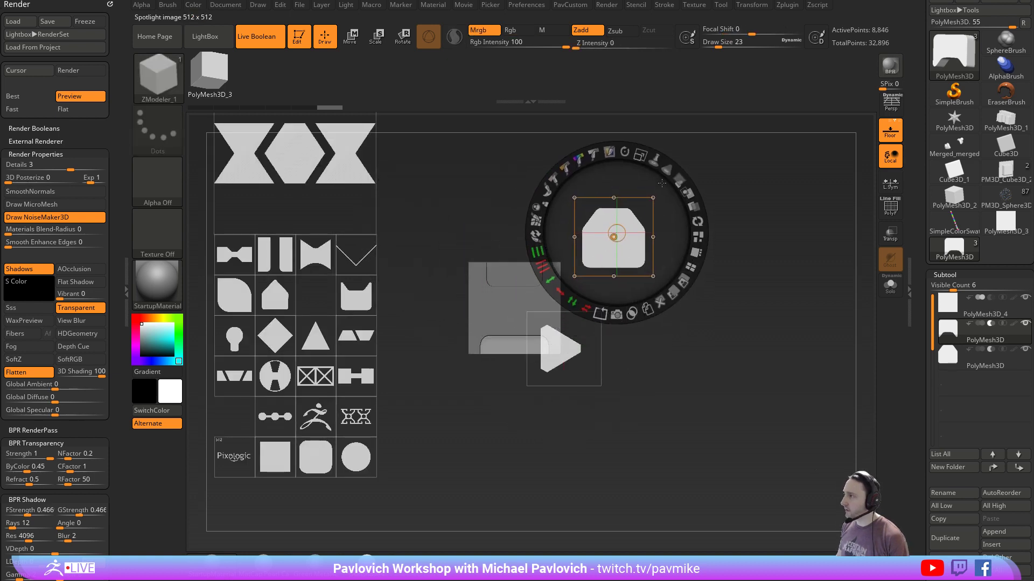
left_click_drag(624, 152, 572, 168)
key("ctrl+z")
key("ctrl+z")
key("ctrl+z")
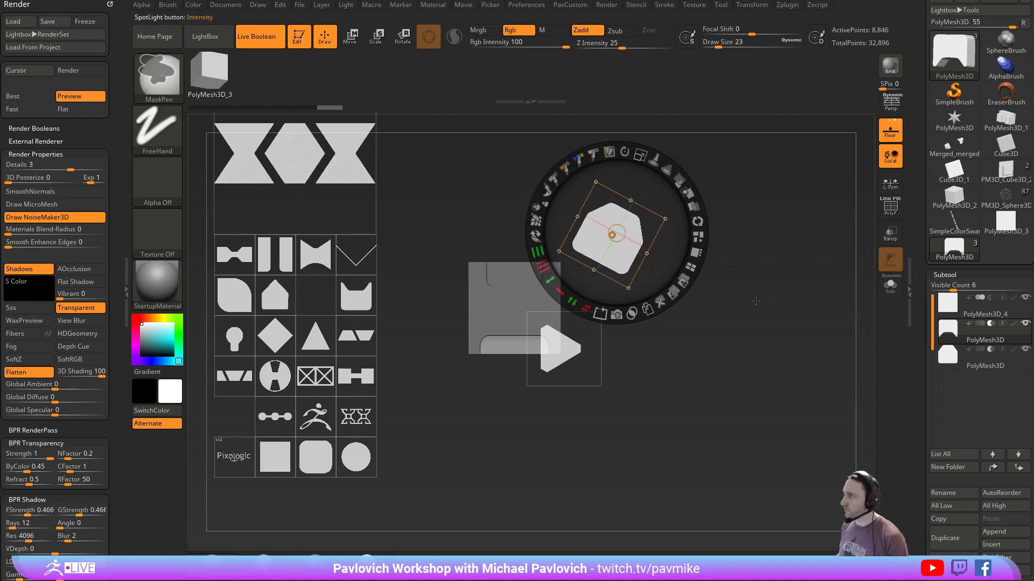
key("shift+z")
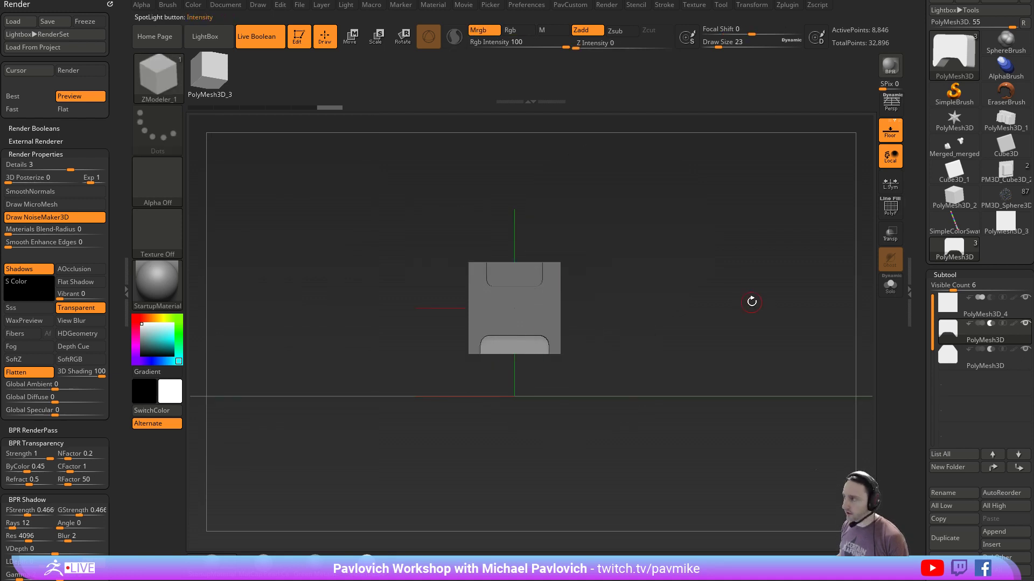
key("shift+z")
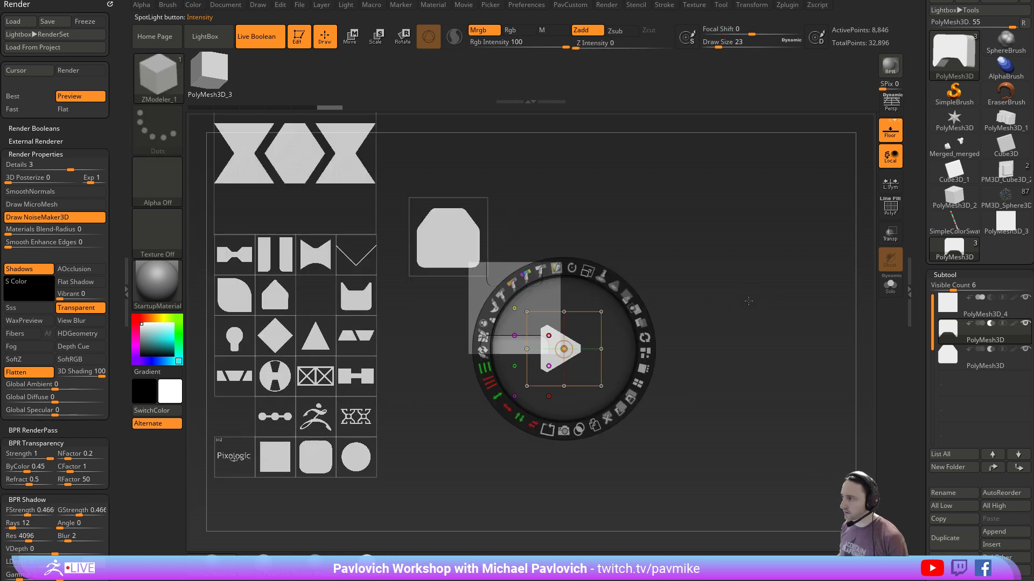
Step back through Spotlight's undo history past the triangle edits until the chamfered shape sits over the block
key("ctrl+z")
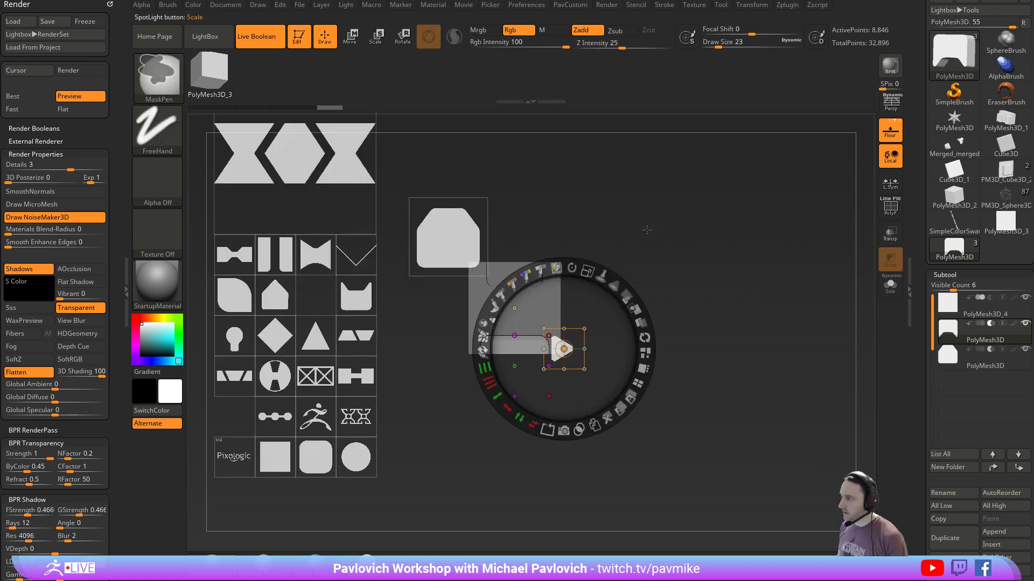
key("ctrl+z")
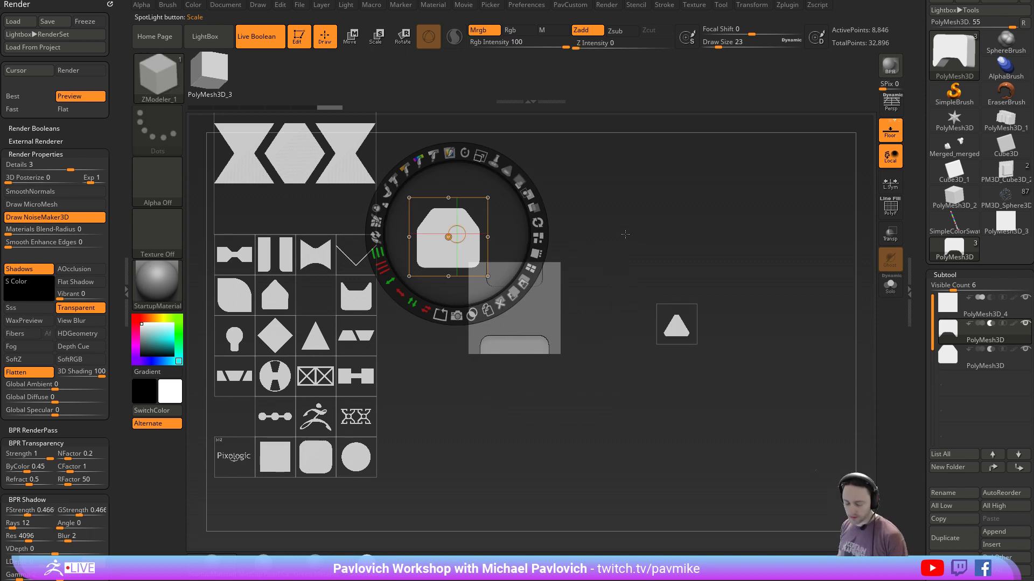
key("z")
key("ctrl")
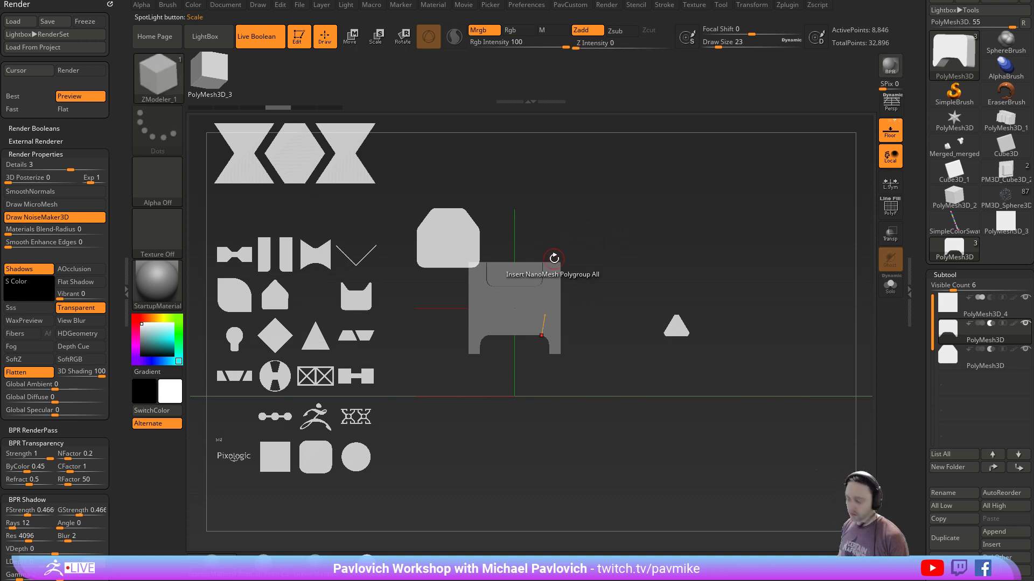
key("z")
left_click_drag(482, 241, 536, 249)
key("ctrl+z")
key("ctrl+z")
key("ctrl+z")
key("ctrl+z")
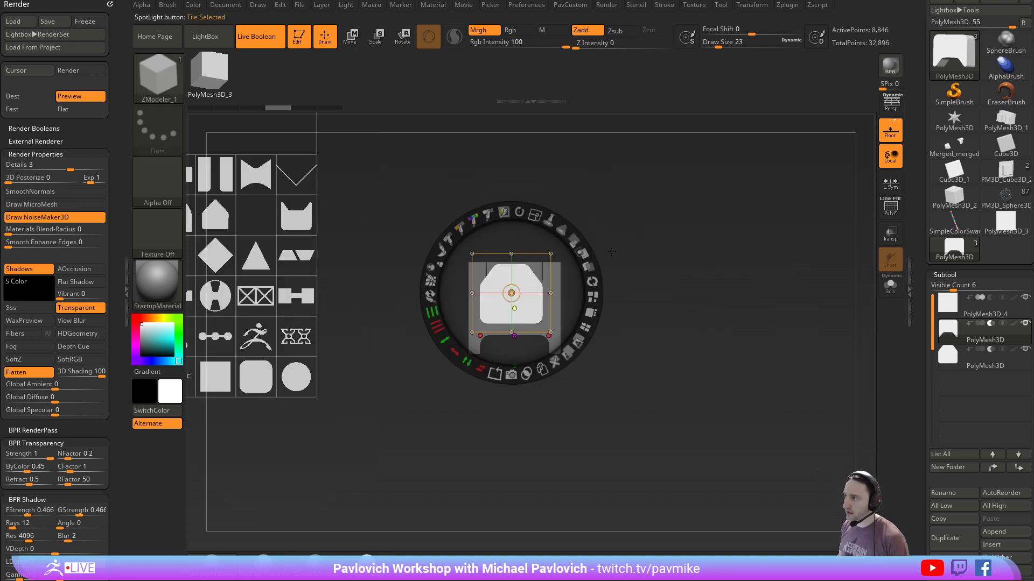
Convert the block and its subtractive cutters into a single Boolean mesh and make that mesh the active tool
key("shift+z")
key("shift+z")
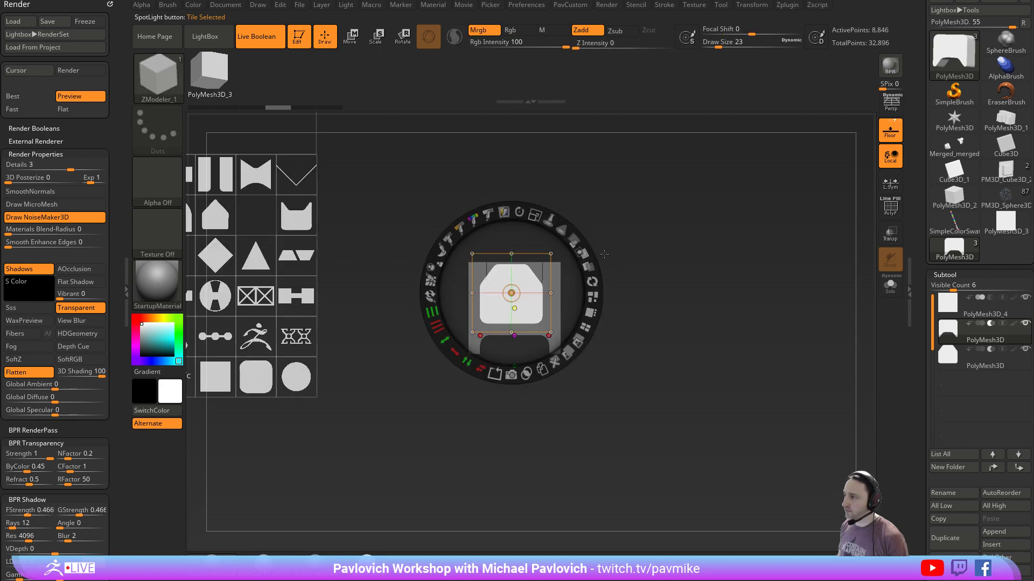
key("shift+z")
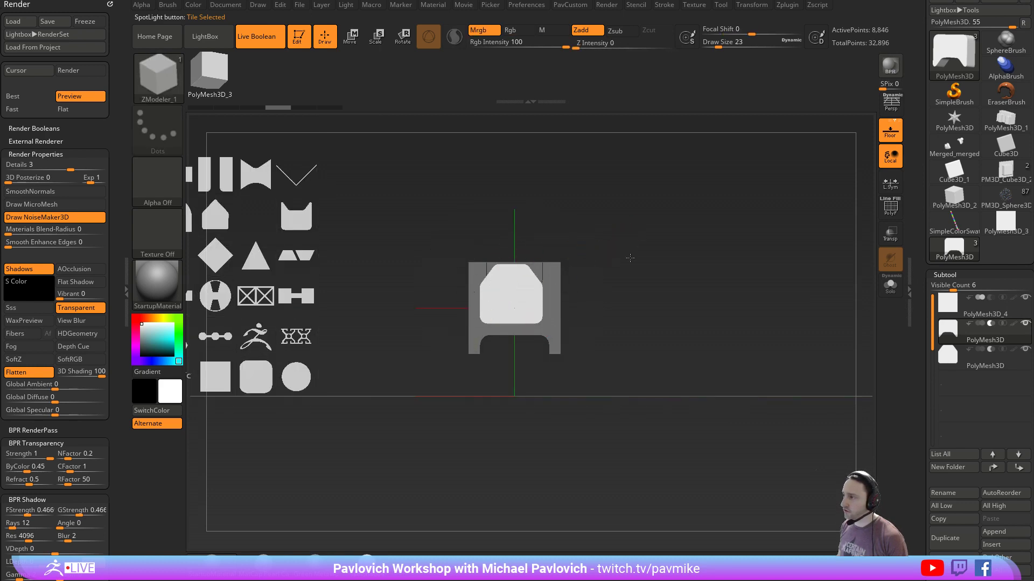
left_click_drag(630, 258, 715, 224)
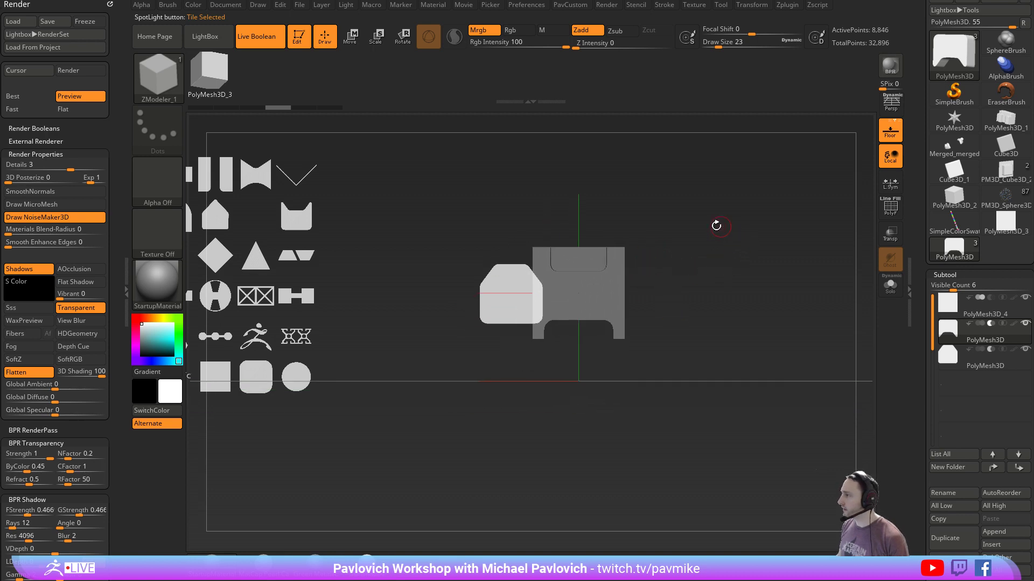
scroll(951, 339, "down", 10)
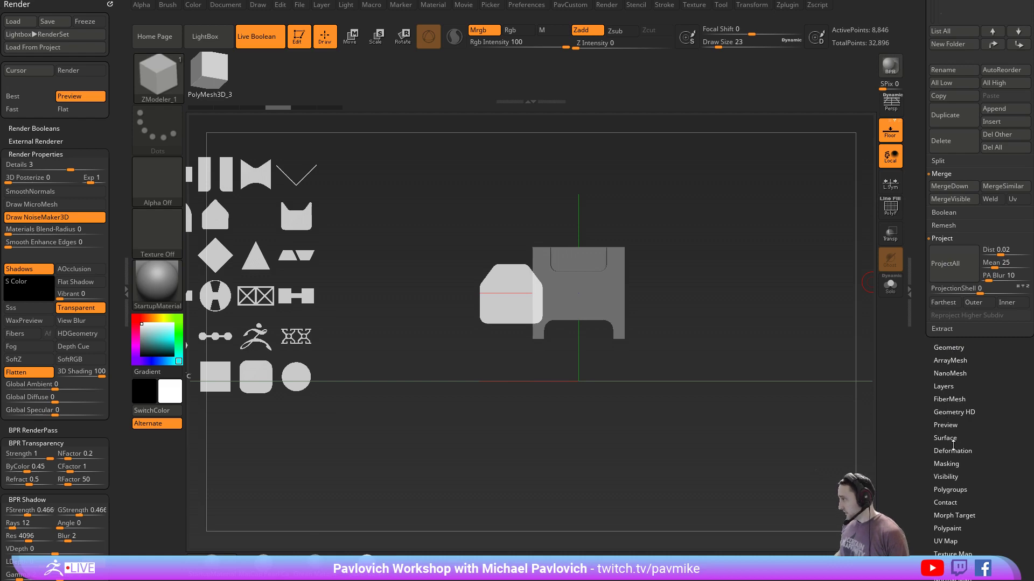
key("shift")
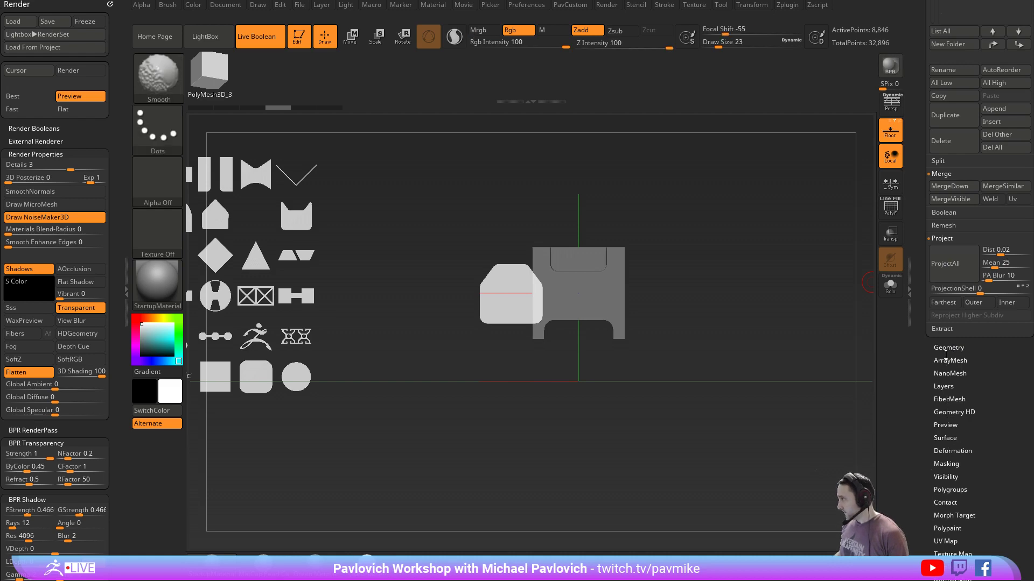
left_click(944, 213, "shift")
left_click(969, 225)
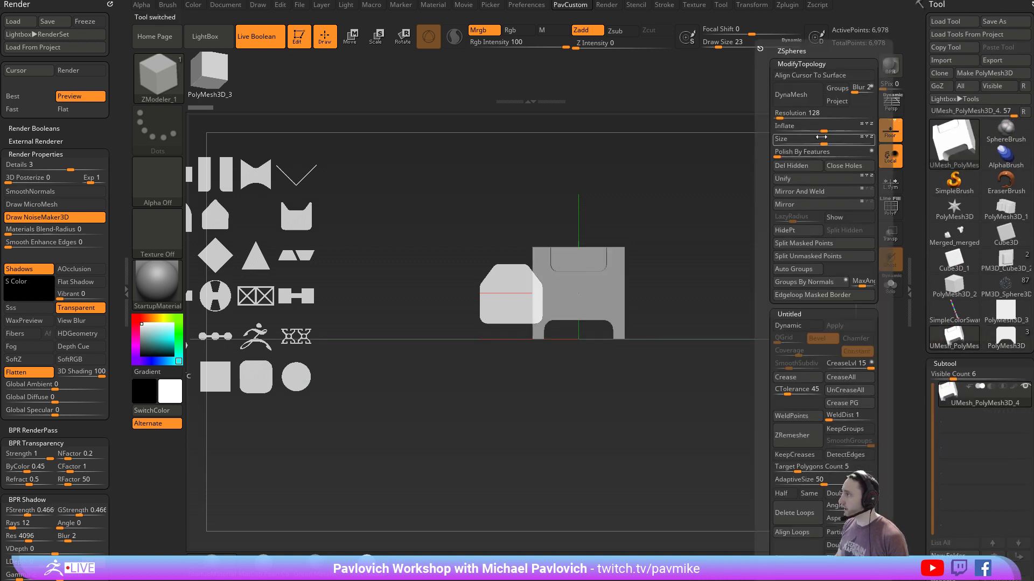
Try DynaMesh on the merged block at resolution 128 and undo it
left_click_drag(703, 221, 767, 230, "alt")
key("2")
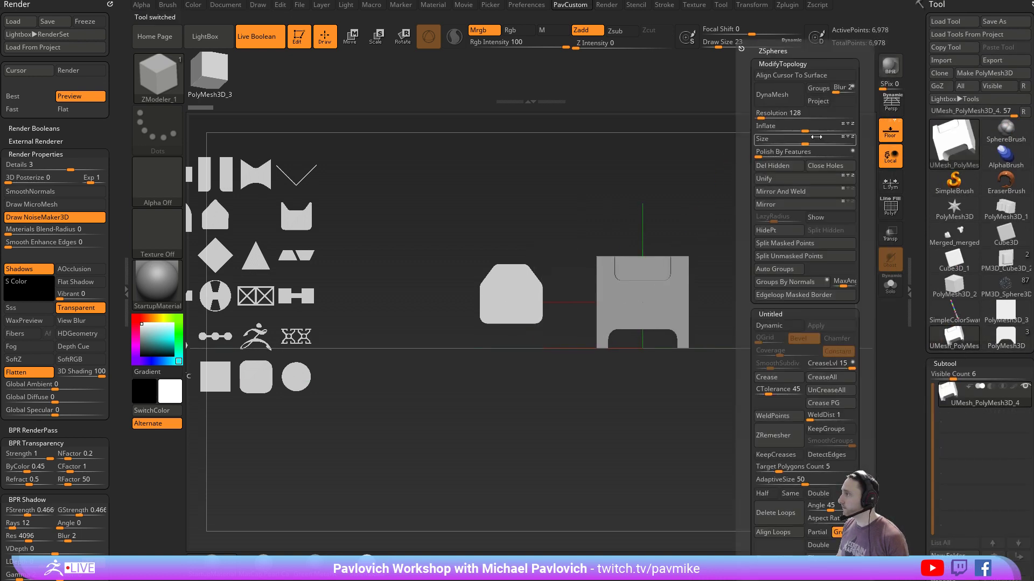
left_click(772, 96)
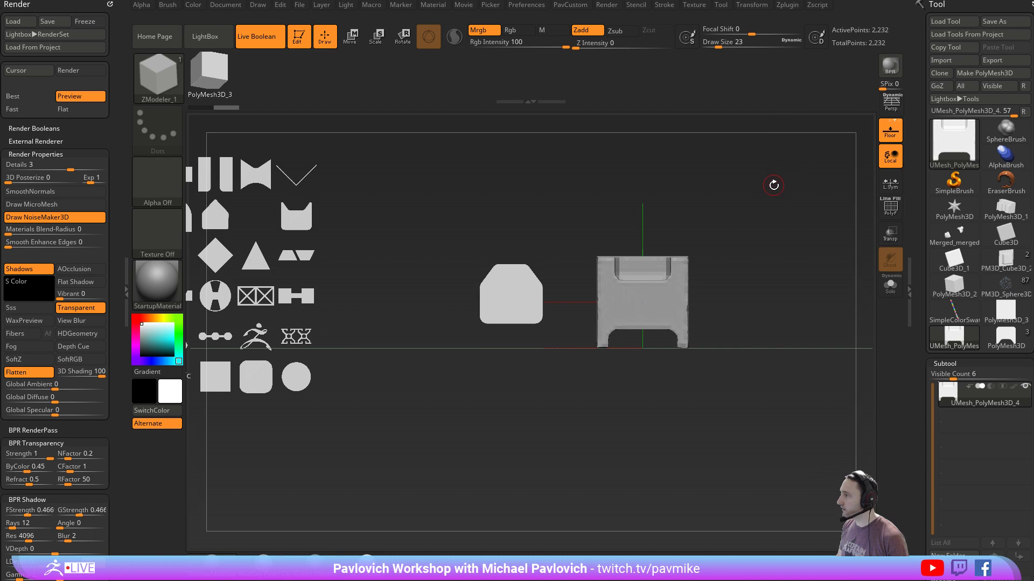
key("ctrl+z")
Raise the DynaMesh resolution and apply DynaMesh to the merged block
key("2")
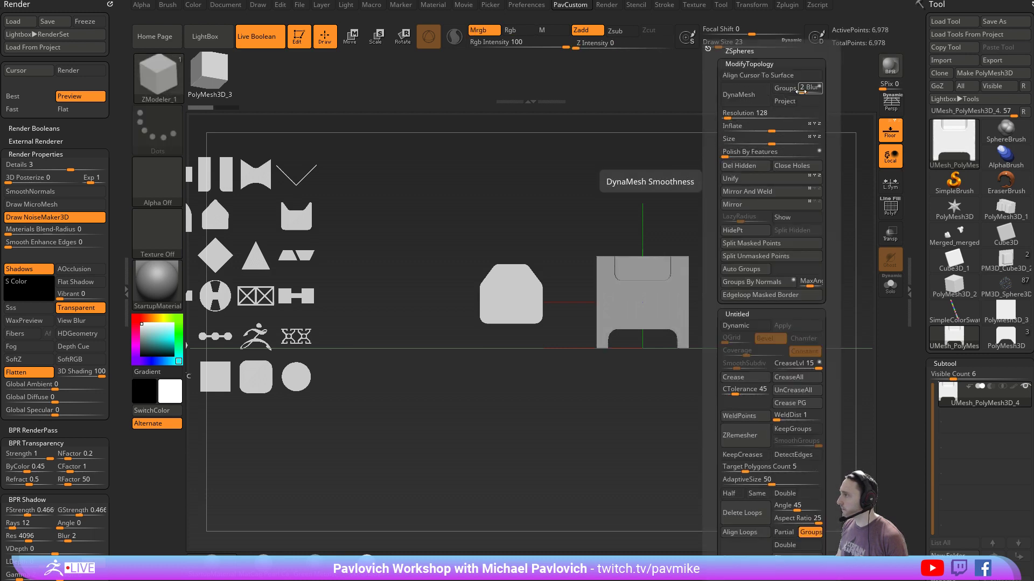
left_click_drag(802, 91, 737, 115)
left_click(751, 95)
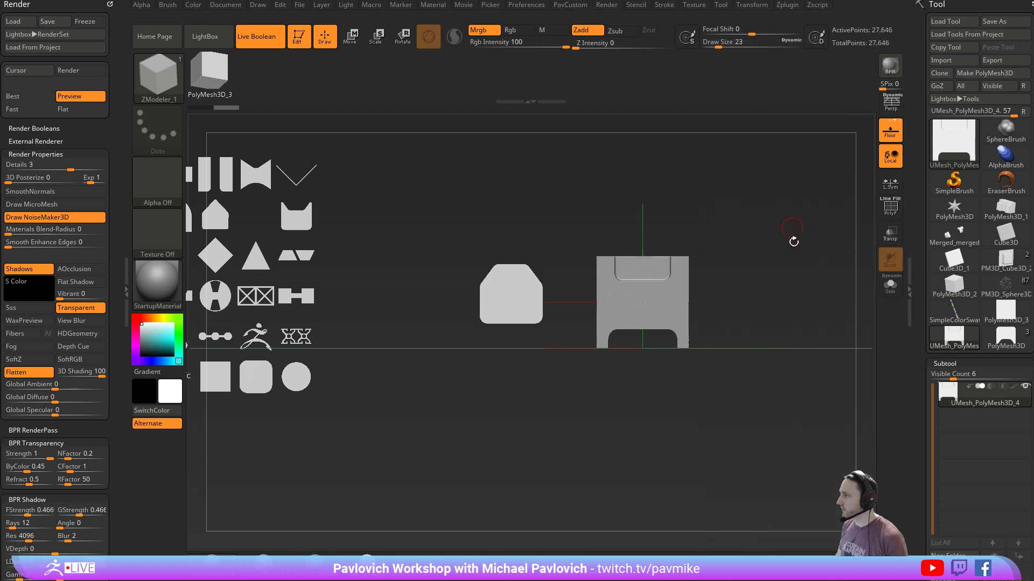
Carve away the DynaMesh block with repeated Spotlight shape cuts, repositioning and turning the block beneath the shapes between cuts
left_click_drag(806, 269, 738, 263, "alt")
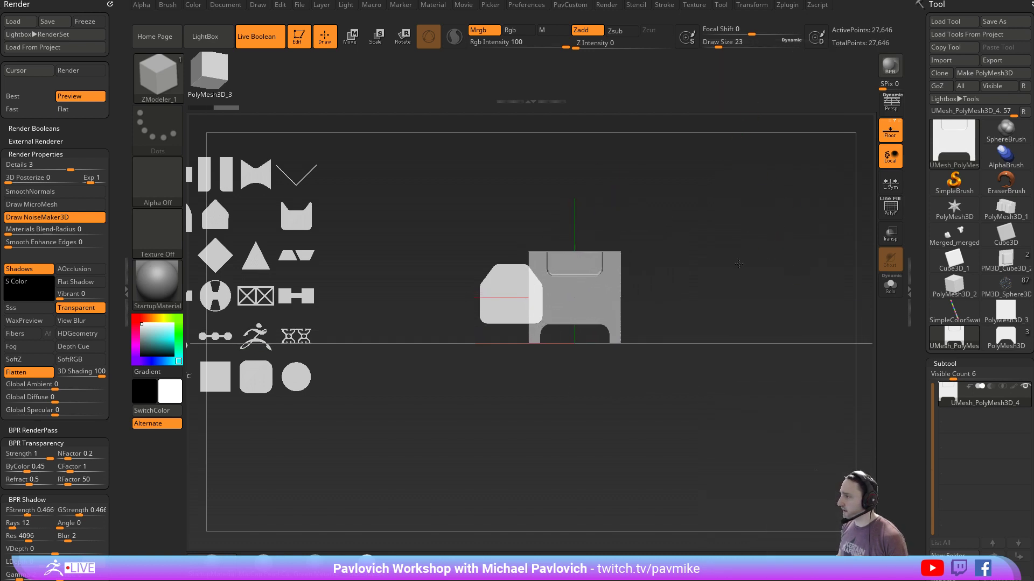
left_click_drag(743, 215, 815, 337, "ctrl")
mouse_move(752, 247)
left_mouse_down()
mouse_move(830, 270)
mouse_move(795, 260)
mouse_move(515, 275)
left_mouse_up()
left_click_drag(416, 191, 609, 289, "ctrl")
left_click_drag(614, 203, 766, 241, "alt")
left_click_drag(677, 175, 844, 276, "ctrl")
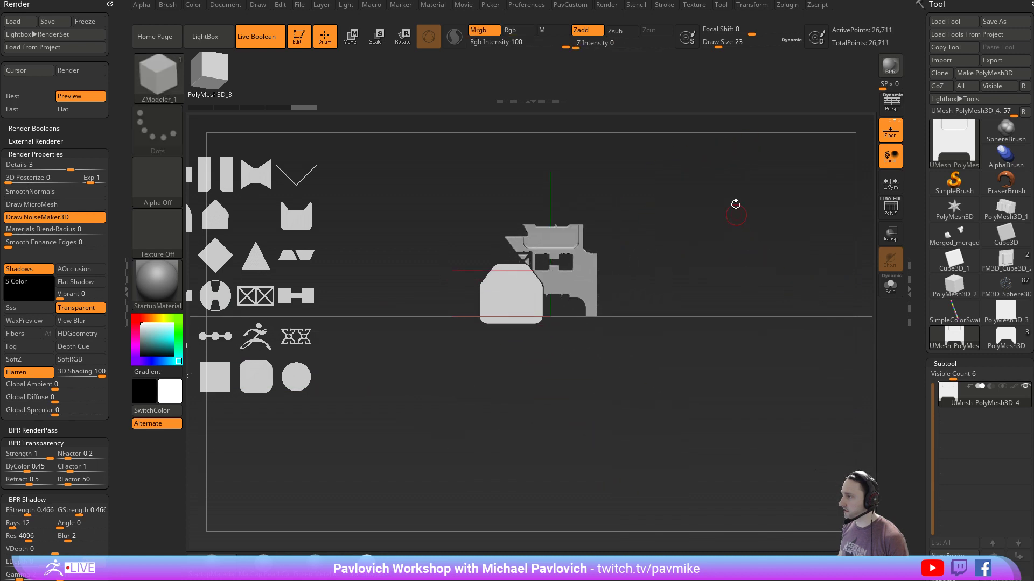
left_click_drag(735, 204, 727, 252, "alt")
left_click_drag(686, 223, 780, 300, "ctrl")
left_click_drag(719, 251, 758, 276, "alt")
left_click_drag(746, 245, 692, 219)
left_click_drag(693, 219, 744, 249, "alt")
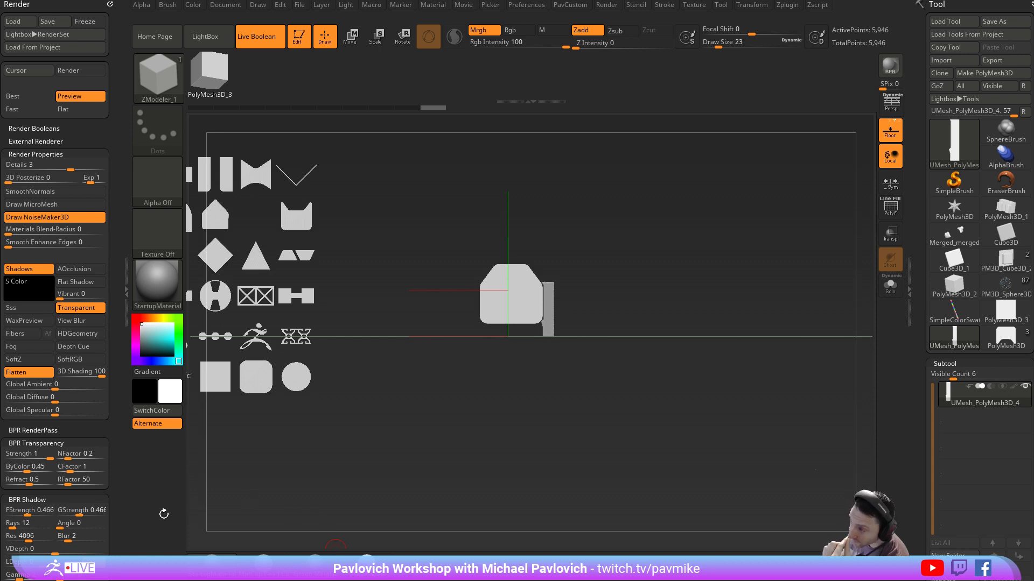
Turn off Live Boolean, leave Edit mode, and clear the canvas with the Spotlight shapes hidden
left_click(272, 41)
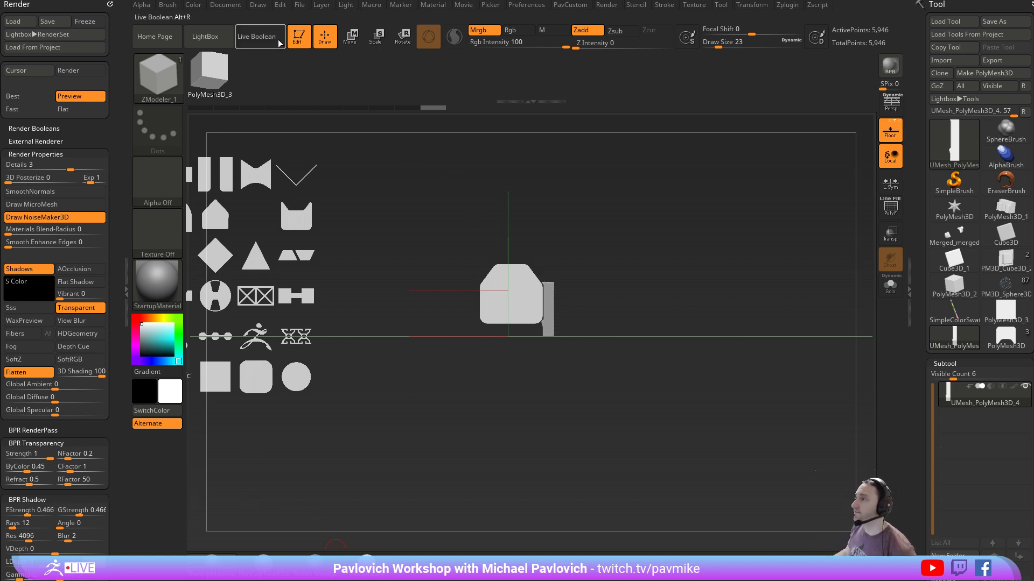
left_click(301, 40)
key("ctrl+n")
key("s")
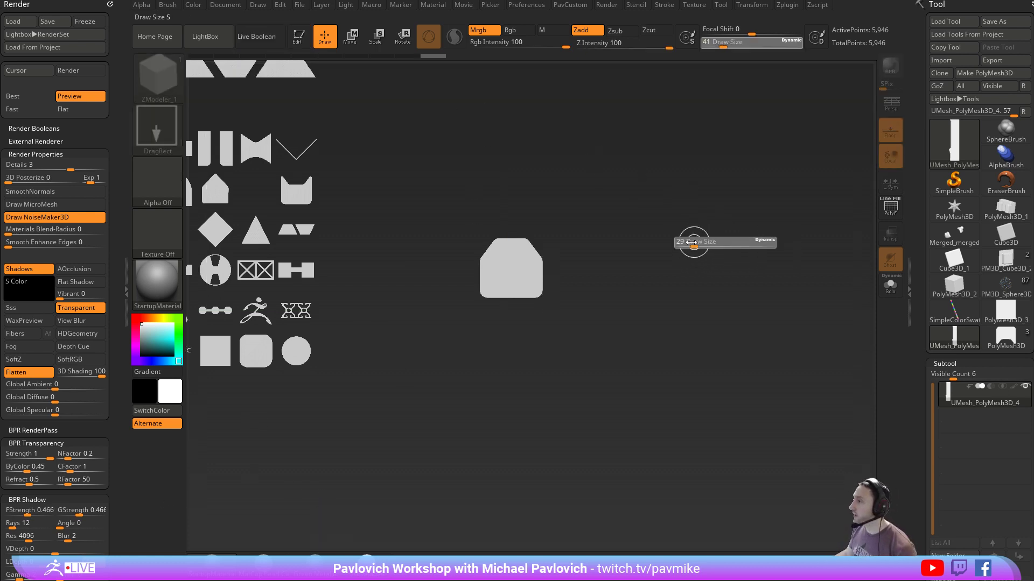
left_click_drag(694, 242, 733, 241)
key("ctrl+n")
key("s")
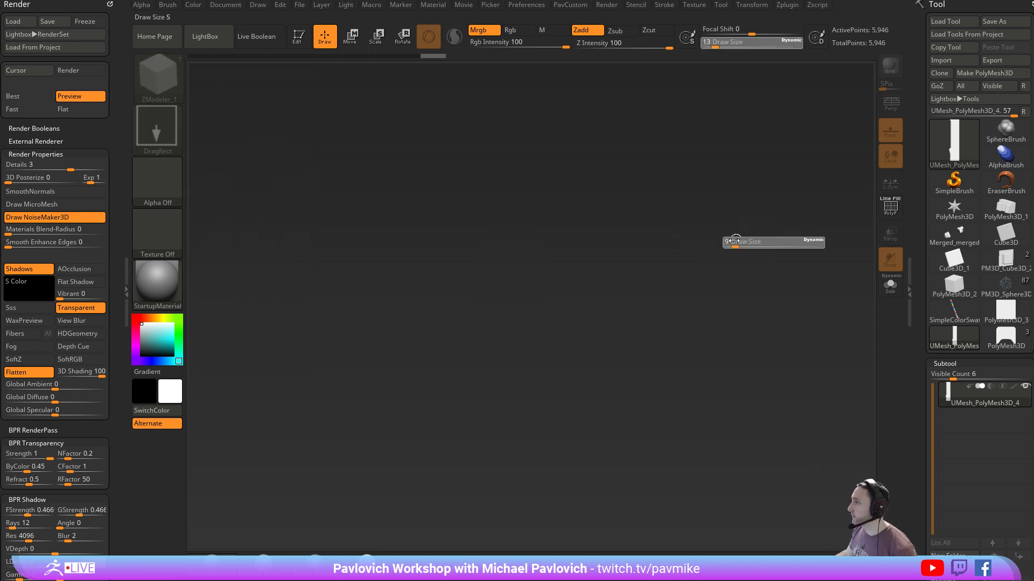
key("s")
left_click_drag(541, 290, 549, 294)
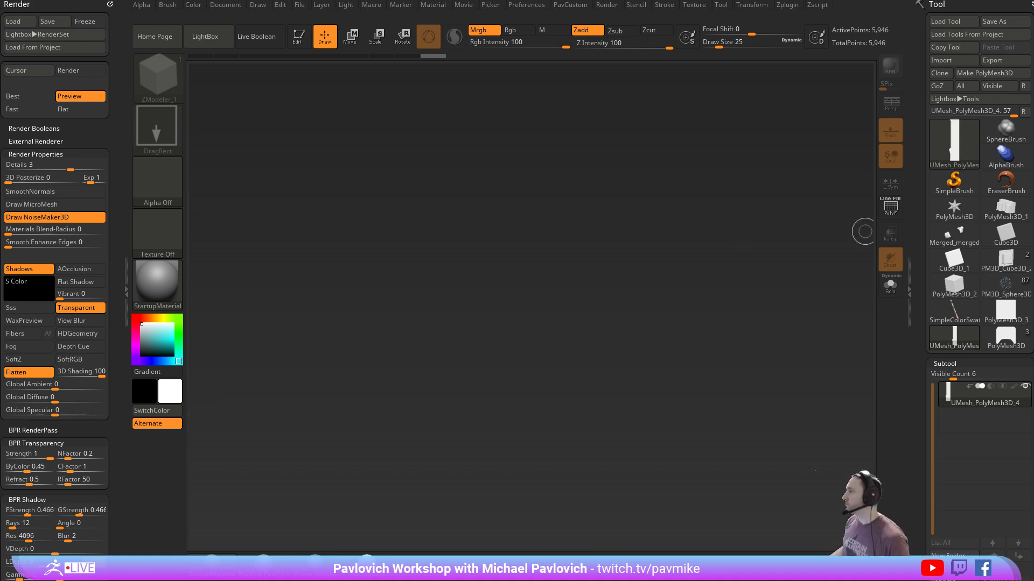
Load the 87-subtool PM3D_Sphere3D1 creature tool for editing and isolate its Reptile_Armor subtool in the view
left_click(1005, 284)
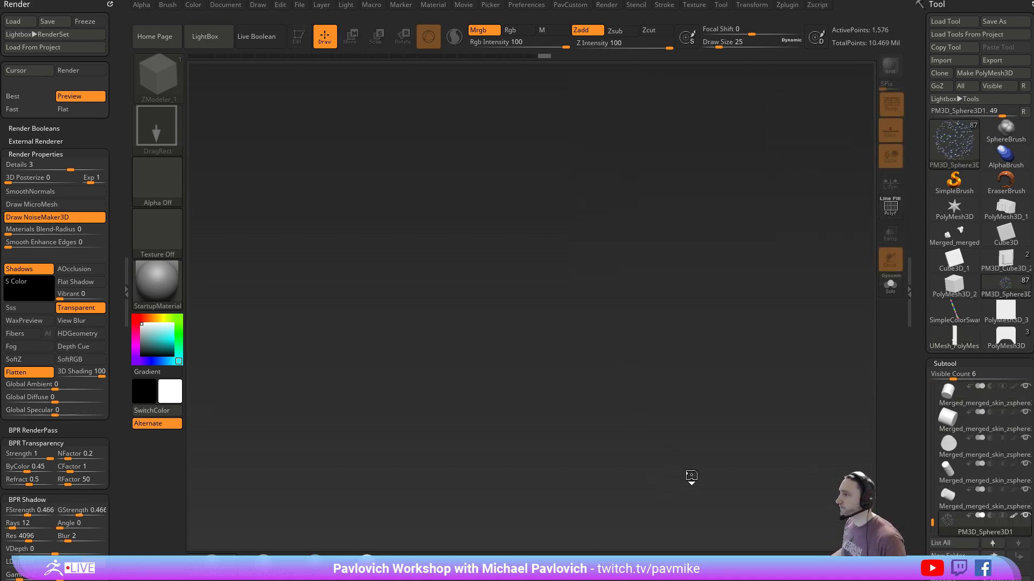
left_click(304, 39)
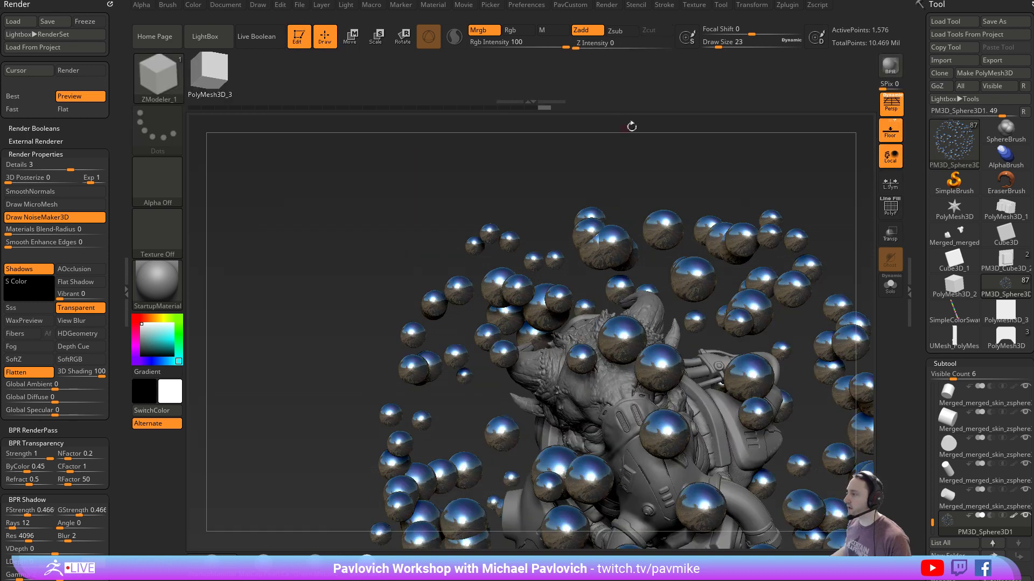
mouse_move(631, 127)
left_mouse_down()
mouse_move(727, 155)
mouse_move(759, 175)
mouse_move(733, 182)
mouse_move(796, 215)
left_mouse_up()
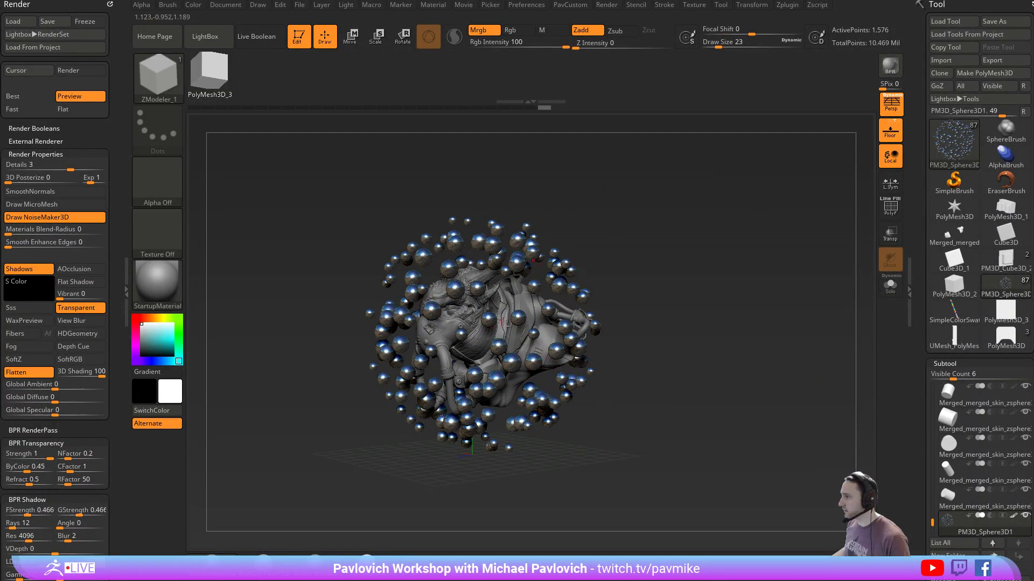
left_click(469, 326, "alt")
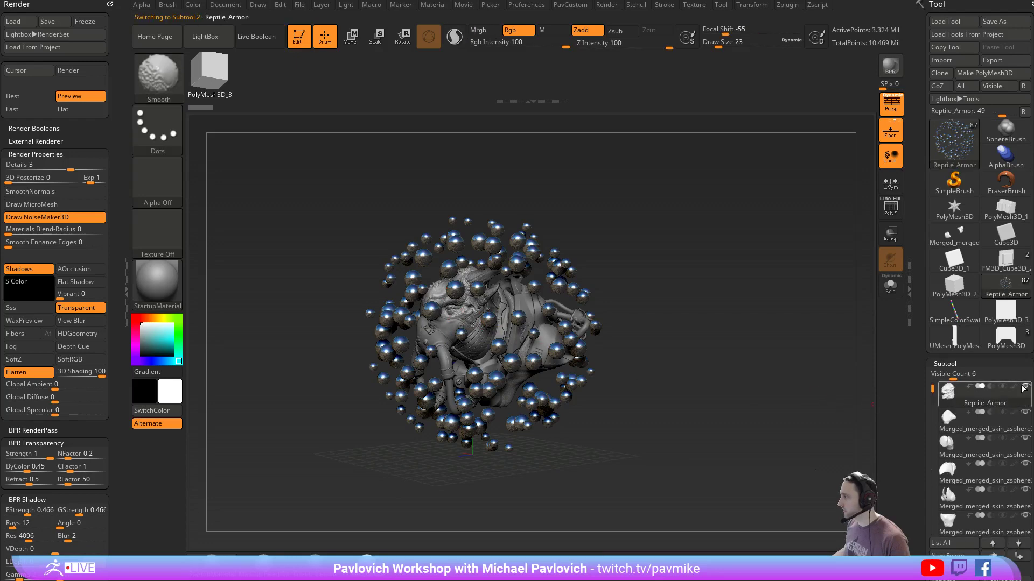
left_click(1024, 389, "shift")
key("f")
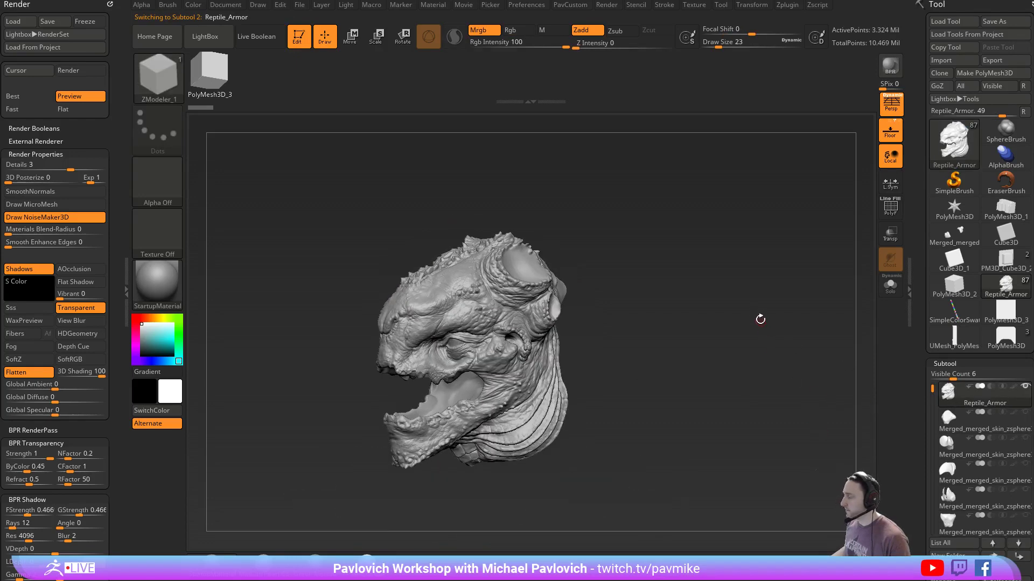
Delete every subtool except Reptile_Armor and turn the head to a three-quarter view
left_click_drag(934, 411, 934, 141)
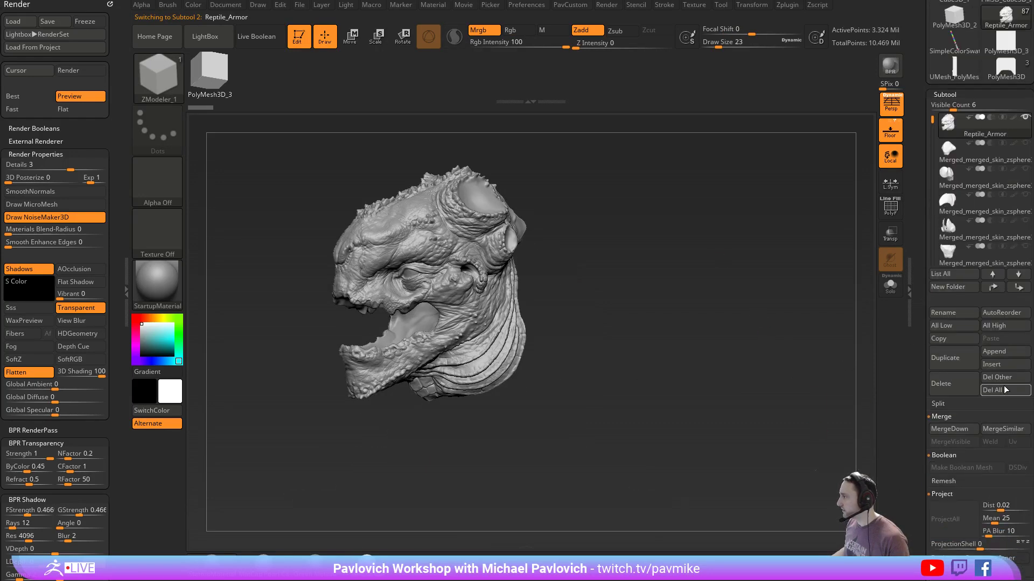
left_click(1000, 377)
left_click(855, 403)
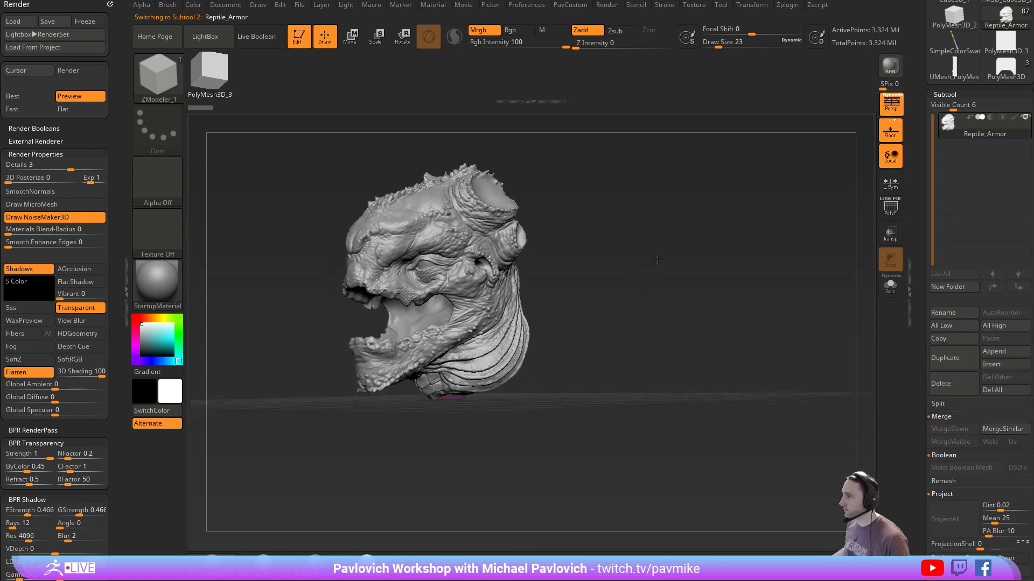
left_click_drag(658, 255, 681, 186)
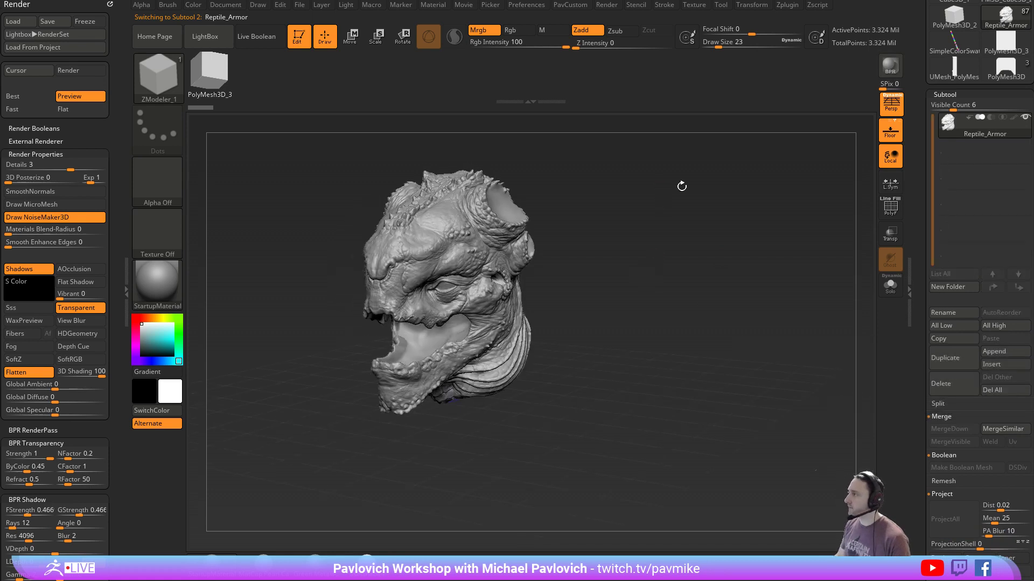
Turn off the floor grid and perspective, and frame the reptile head in a three-quarter view
left_click(892, 135)
left_click(891, 110)
left_click_drag(646, 240, 697, 247)
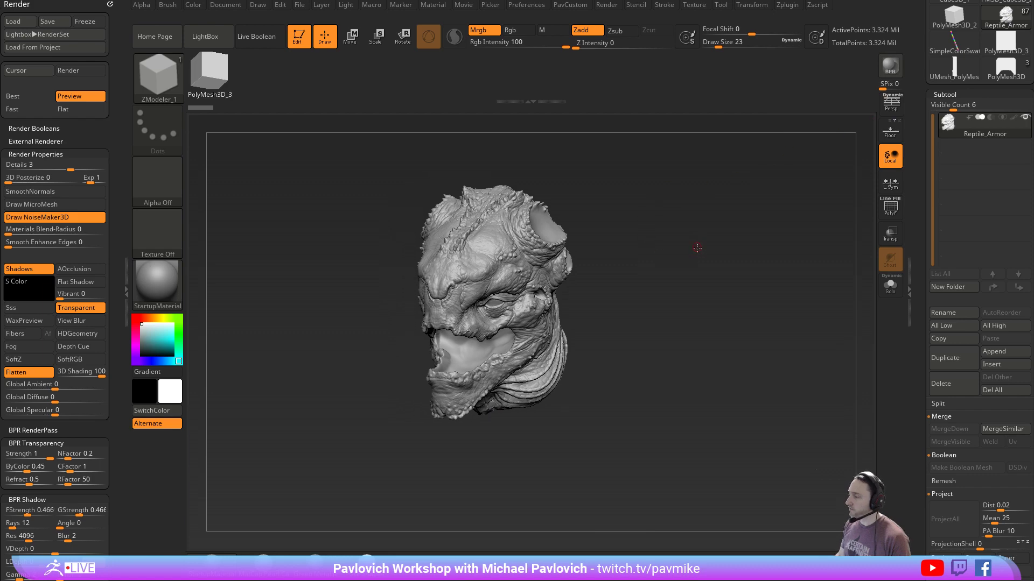
key("f")
left_click_drag(718, 281, 649, 277)
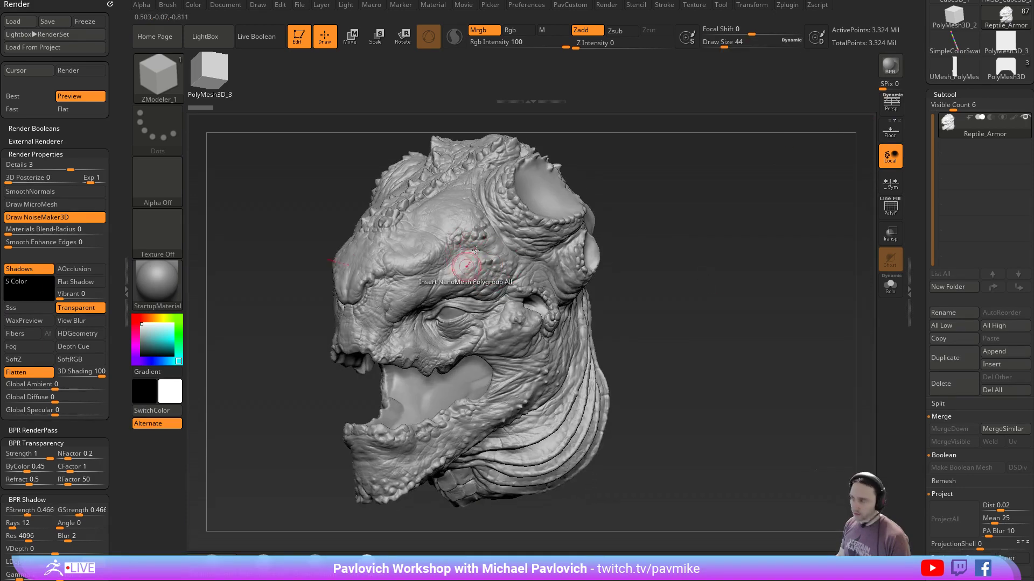
Mask a patch of the forehead above the eye with the mask pen, and clear it again
mouse_move(463, 263)
right_mouse_down()
mouse_move(692, 235)
mouse_move(510, 261)
right_mouse_up()
key("s")
key("s")
left_click(490, 208)
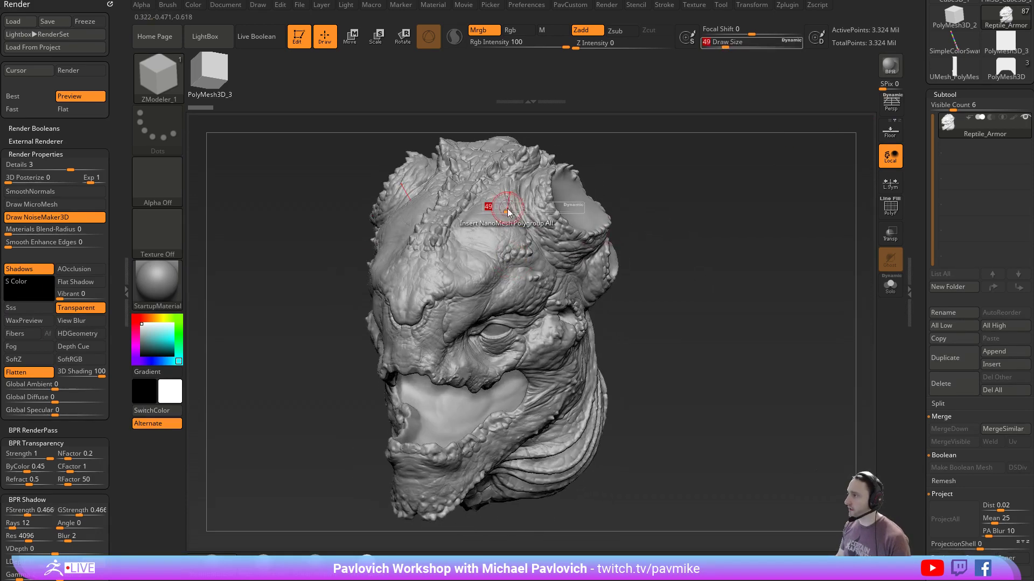
mouse_move(503, 188)
left_mouse_down("ctrl")
mouse_move(473, 245)
mouse_move(506, 294)
mouse_move(509, 188)
mouse_move(477, 223)
mouse_move(529, 248)
left_mouse_up("ctrl")
left_click_drag(483, 290, 550, 284, "ctrl")
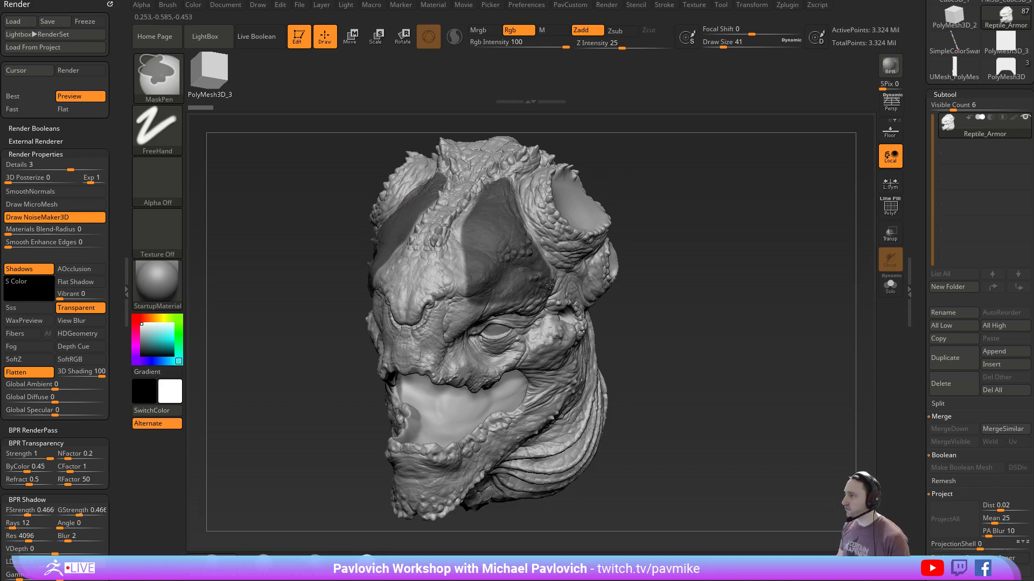
left_click_drag(756, 246, 692, 253)
mouse_move(763, 287)
left_mouse_down()
mouse_move(780, 286)
mouse_move(770, 291)
left_mouse_up()
Duplicate the Reptile_Armor subtool and DynaMesh the copy at resolution 128 with blur 0
left_click(952, 357)
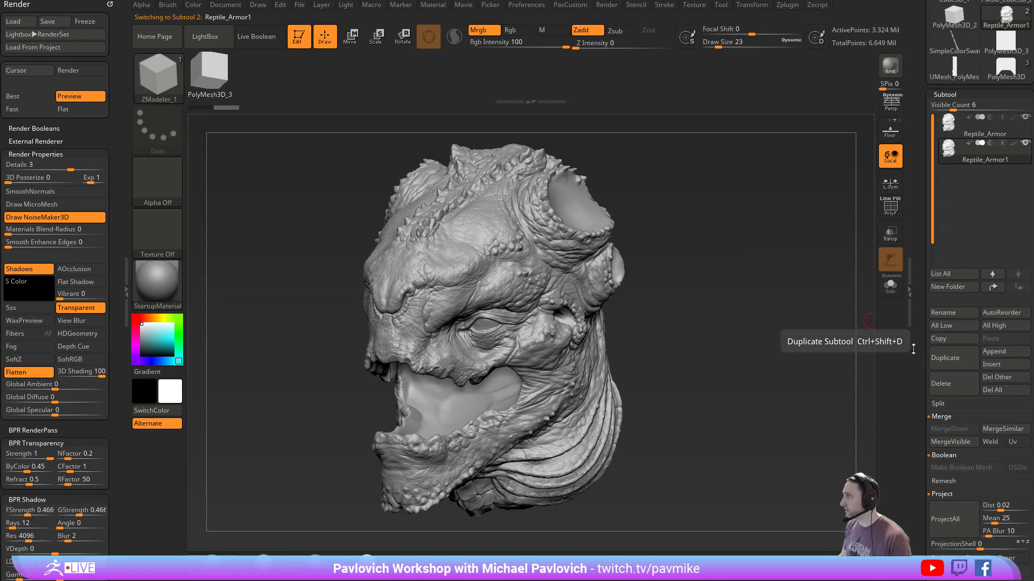
key("3")
left_click_drag(795, 98, 753, 109)
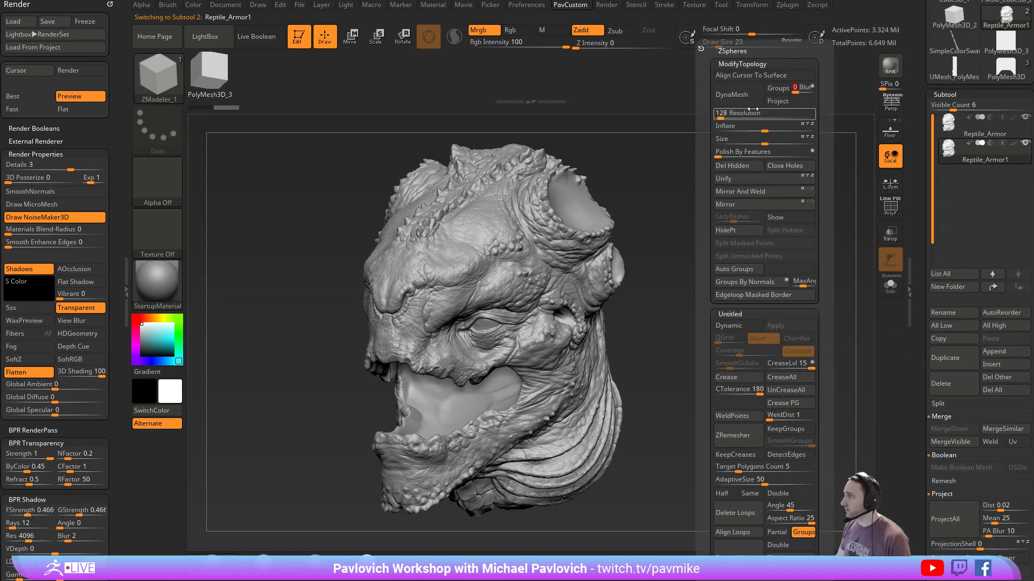
left_click(733, 100)
left_click(691, 120)
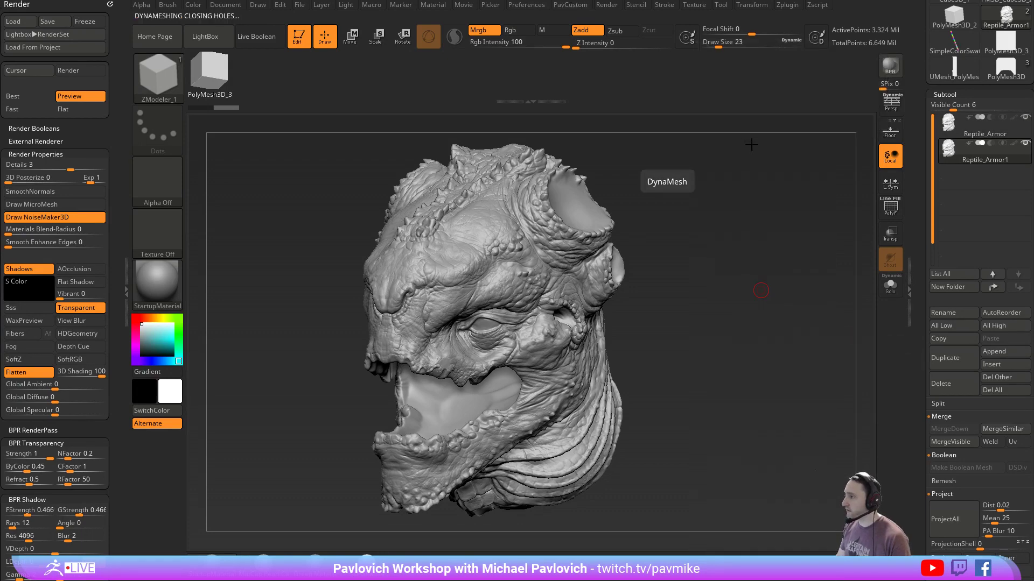
Isolate the DynaMesh copy, smooth out its details with Polish By Features, and bring back the other subtool
left_click(890, 286)
key("3")
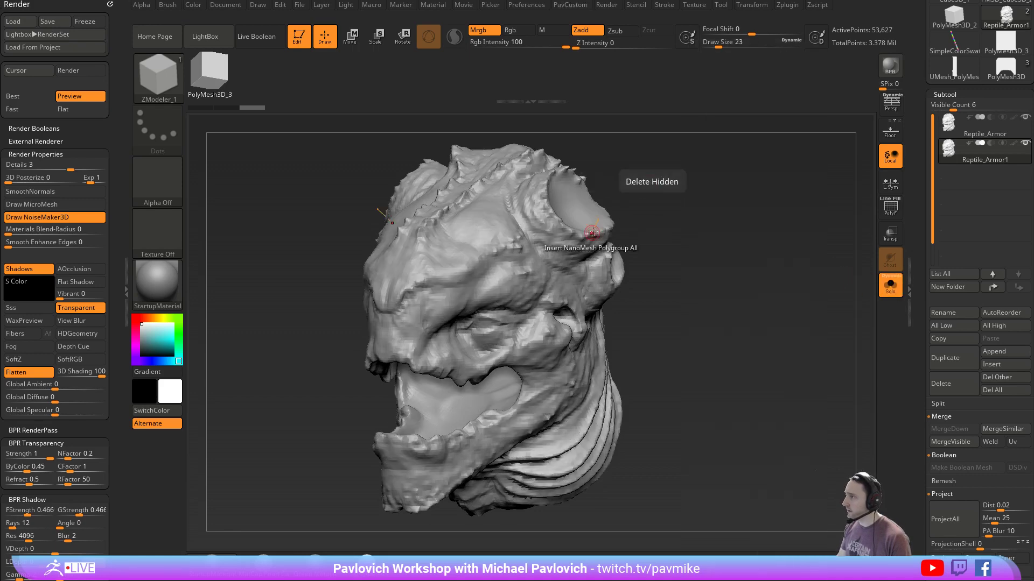
key("3")
left_click_drag(713, 152, 795, 154)
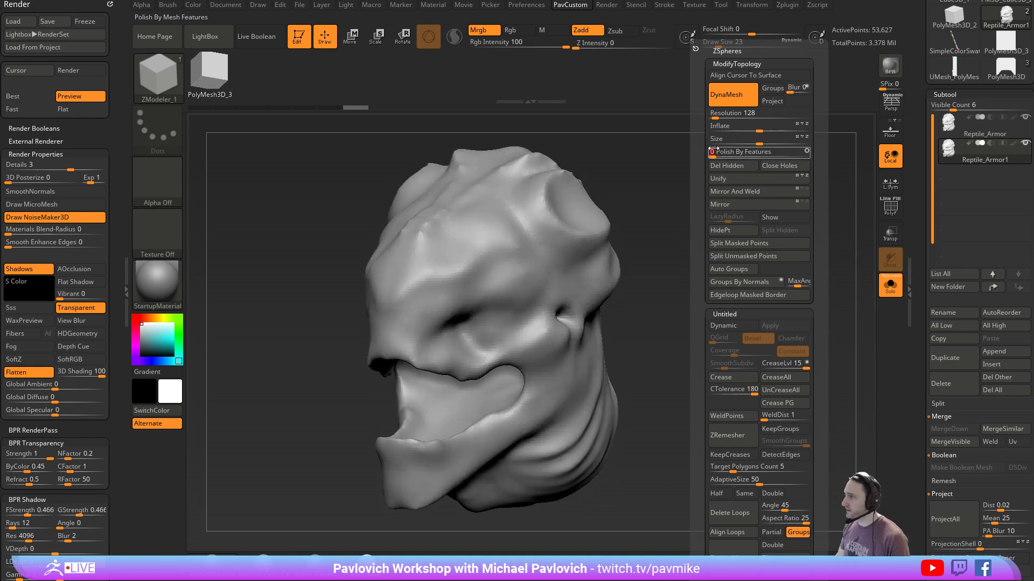
left_click(890, 285)
Frame the overlapping heads and switch to the Standard brush with an adjusted draw size
mouse_move(833, 297)
left_mouse_down()
mouse_move(802, 295)
mouse_move(815, 288)
left_mouse_up()
key("s")
left_click_drag(503, 216, 515, 217)
key("b")
key("s")
key("t")
key("s")
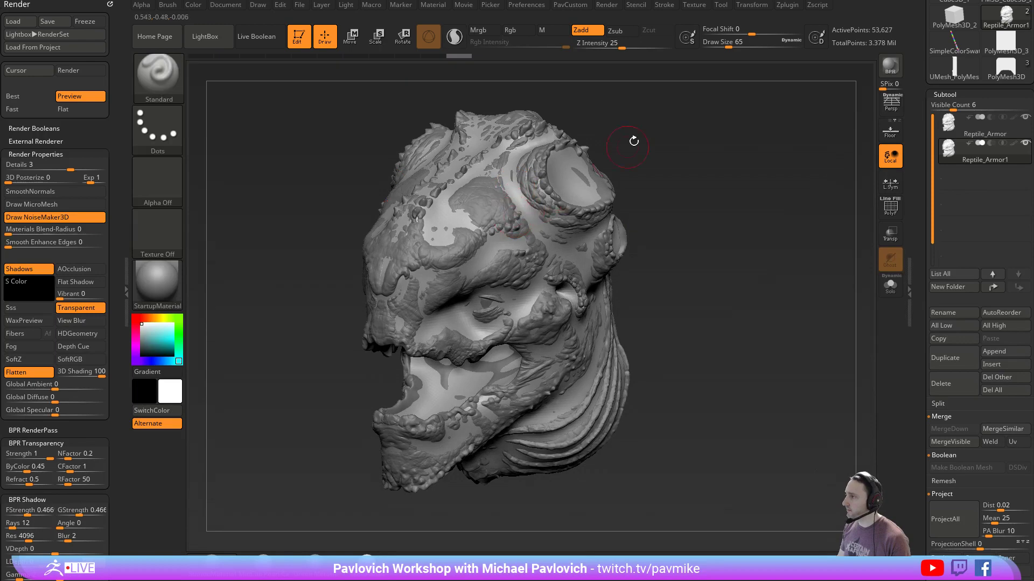
Mask a rounded patch of the smoothed copy's forehead above the eye, adjusting the brush size between strokes
left_click_drag(635, 139, 627, 171)
key("s")
mouse_move(495, 190)
left_mouse_down("ctrl")
mouse_move(506, 204)
mouse_move(481, 182)
mouse_move(450, 250)
left_mouse_up("ctrl")
left_click_drag(646, 193, 638, 160)
key("s")
left_click_drag(509, 240, 504, 241)
mouse_move(440, 228)
left_mouse_down("ctrl")
mouse_move(450, 255)
mouse_move(518, 256)
left_mouse_up("ctrl")
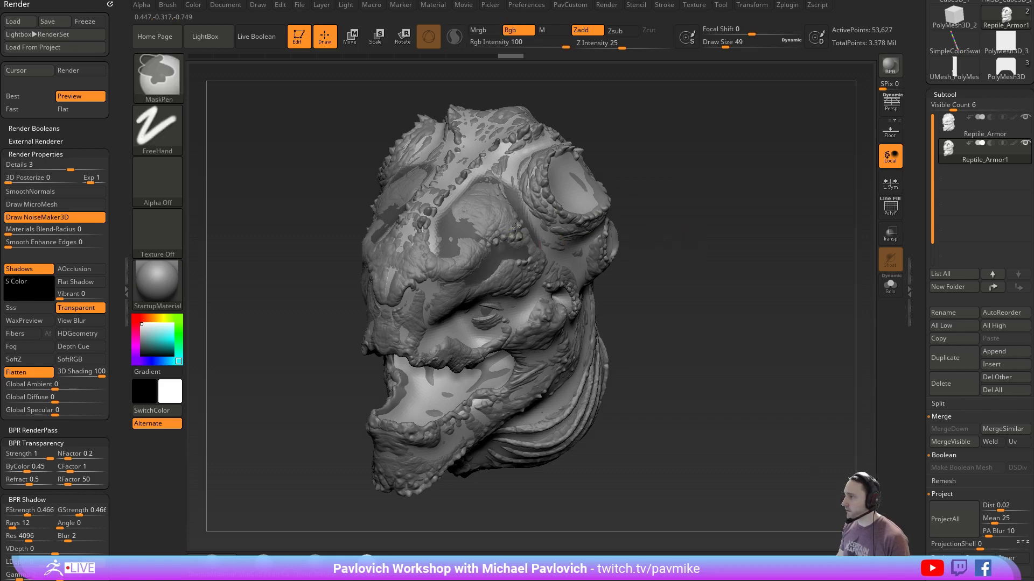
Isolate the smoothed copy with its polyframe shown and examine the masked patch
left_click(890, 285)
mouse_move(680, 294)
left_mouse_down()
mouse_move(754, 270)
mouse_move(728, 233)
mouse_move(743, 231)
left_mouse_up()
left_click(894, 219)
mouse_move(863, 220)
left_mouse_down()
mouse_move(851, 233)
mouse_move(788, 235)
mouse_move(766, 263)
left_mouse_up()
key("s")
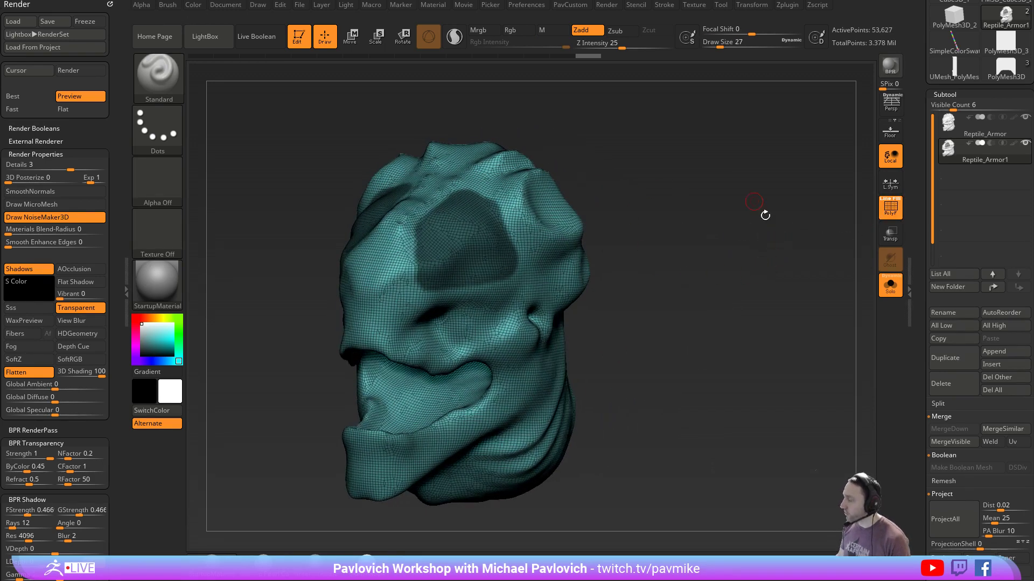
Extract the masked forehead patches with smoothness 5 and thickness 0.02, and accept them as a new subtool
left_click_drag(923, 300, 921, 178)
left_click(937, 363)
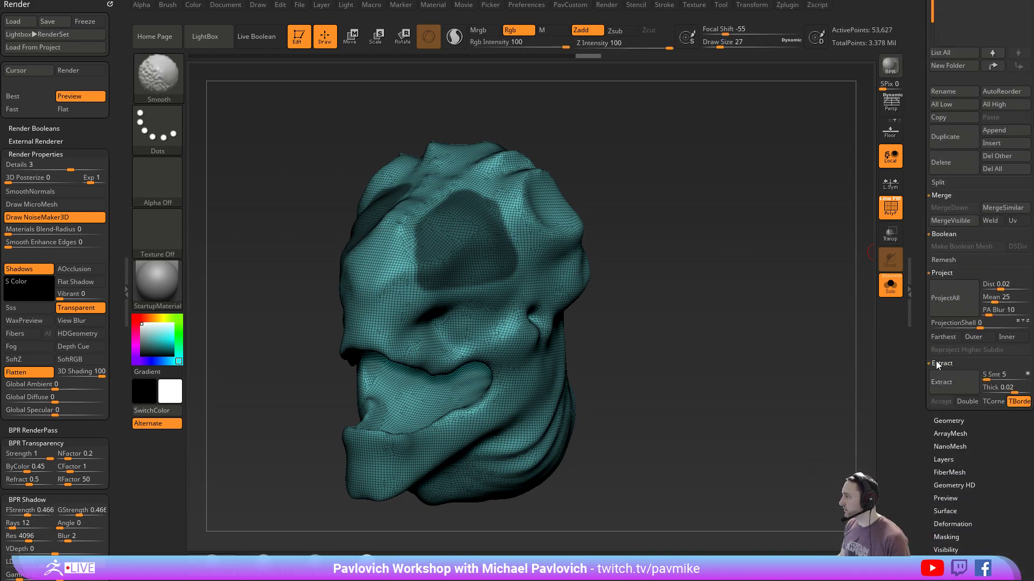
left_click_drag(915, 375, 912, 278)
left_click_drag(736, 318, 706, 322)
left_click(945, 287)
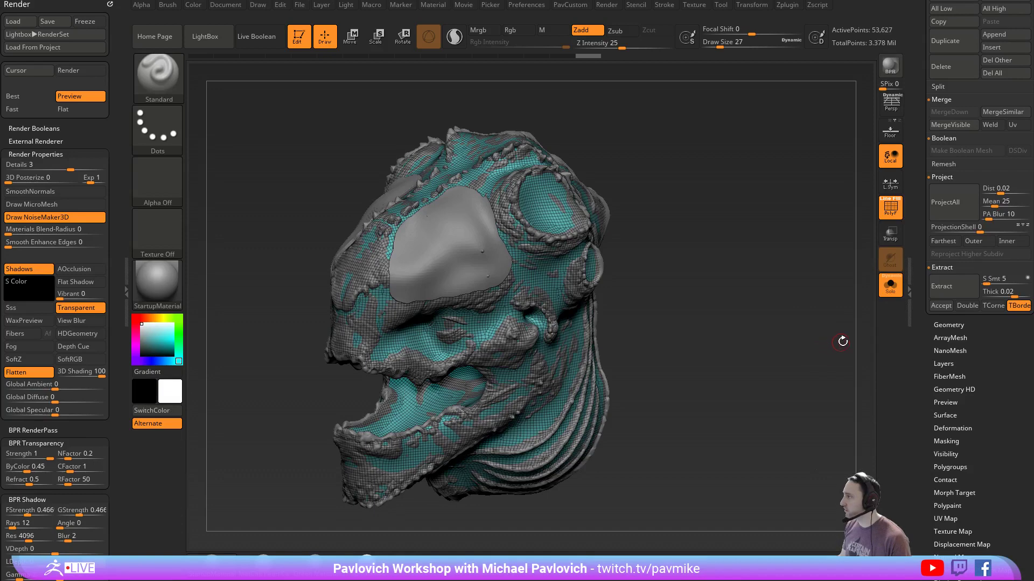
left_click(941, 305)
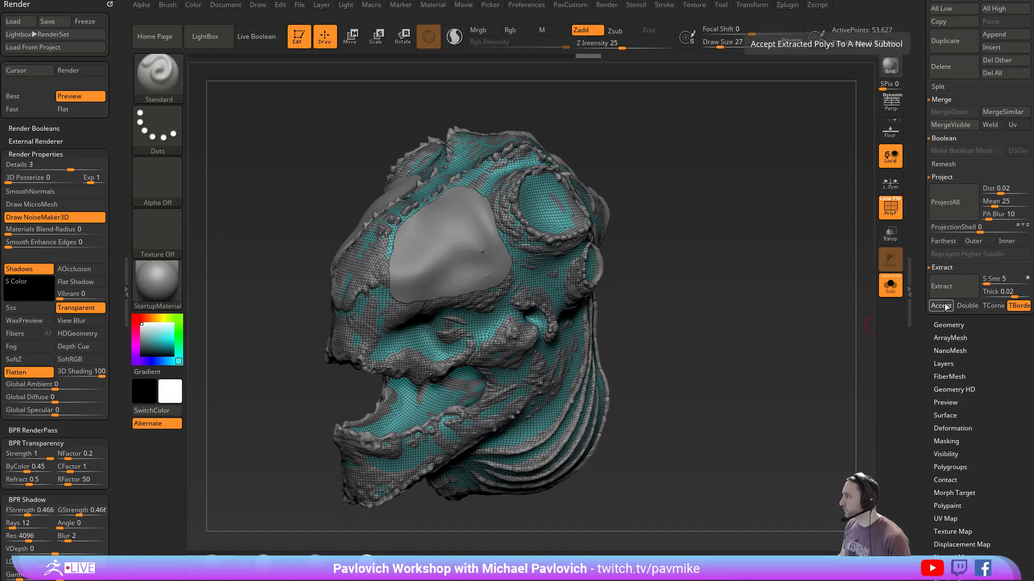
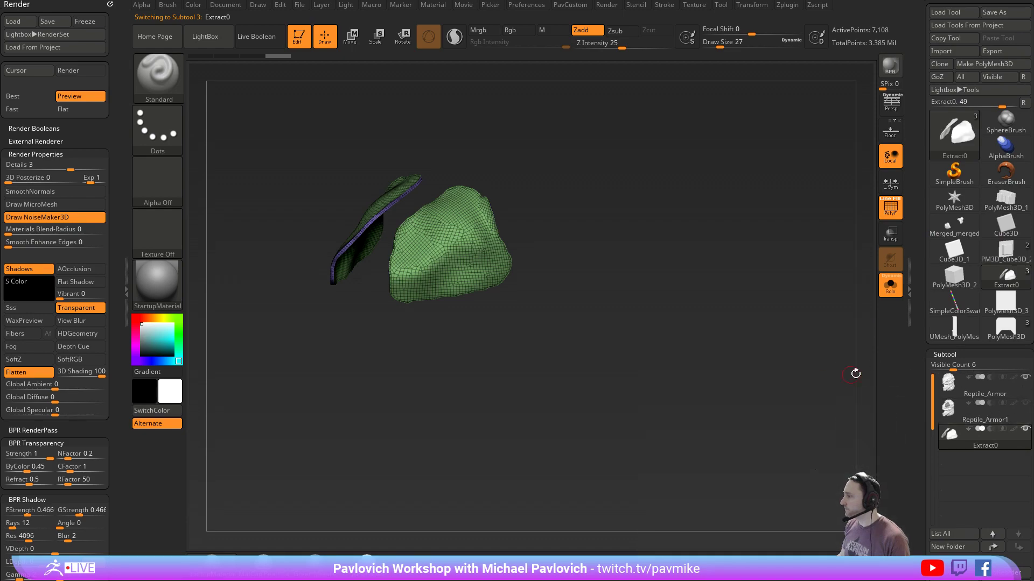
Compare the extracted panels with the head, and isolate them with the polyframe hidden
left_click(888, 287)
left_click_drag(698, 245, 845, 296)
left_click(889, 209)
mouse_move(846, 242)
left_mouse_down()
mouse_move(797, 261)
mouse_move(765, 253)
mouse_move(841, 261)
left_mouse_up()
left_click(891, 285)
left_click_drag(794, 310, 793, 235)
Lightly smooth the extracted panels with Polish By Features and examine their topology with the polyframe shown
key("2")
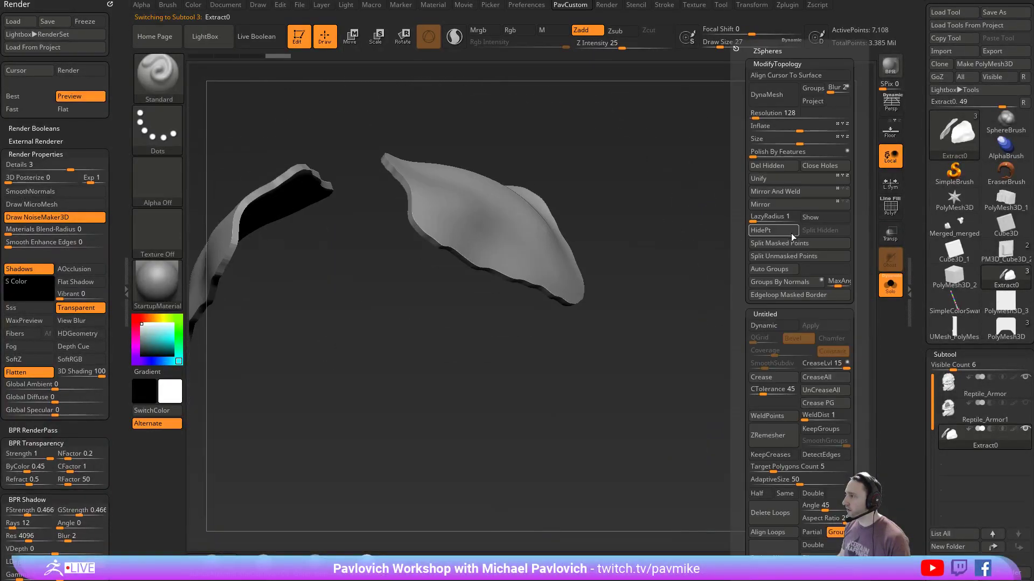
left_click(756, 153)
left_click_drag(762, 163, 759, 182)
key("2")
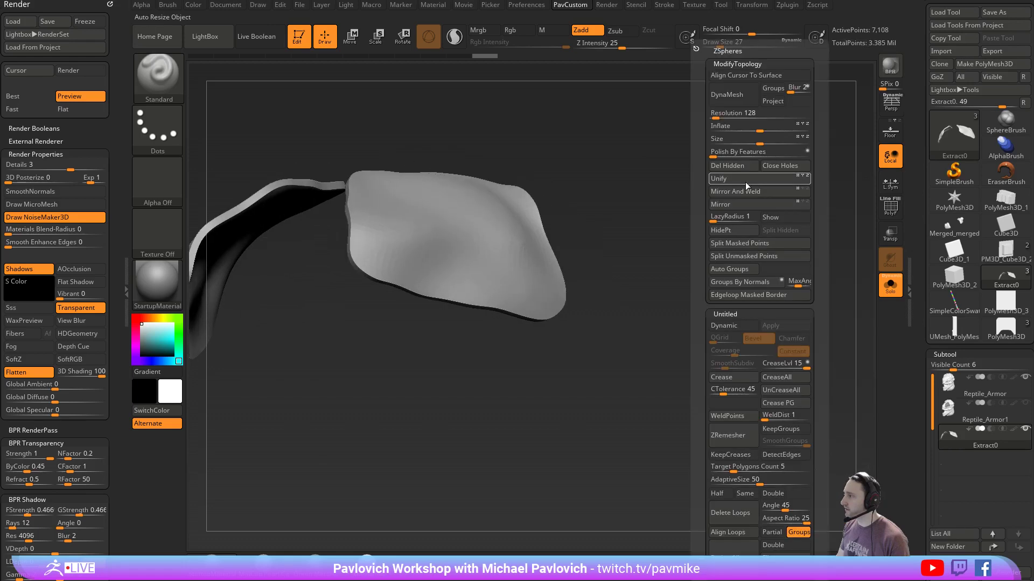
left_click(890, 208)
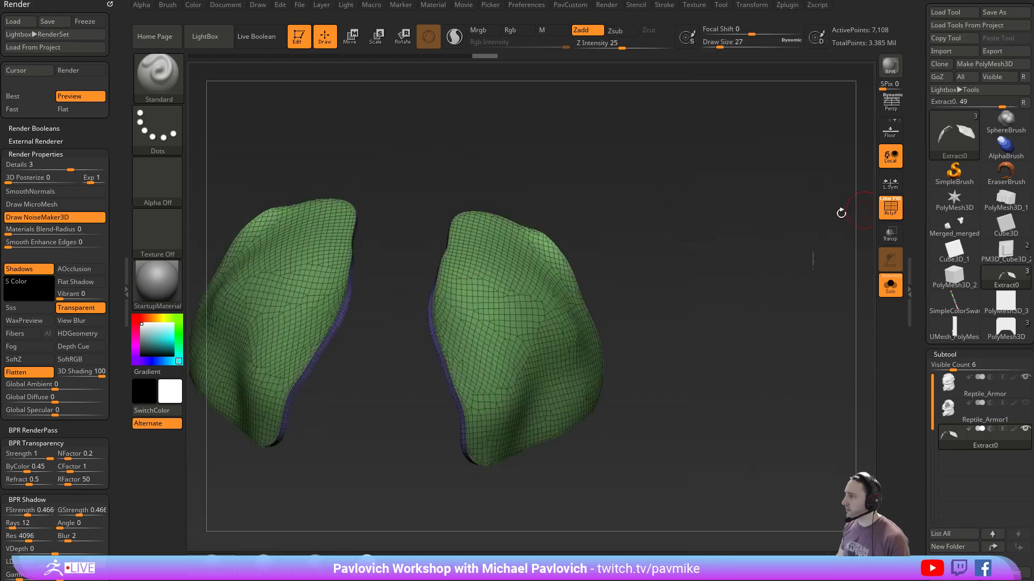
mouse_move(840, 212)
left_mouse_down()
mouse_move(811, 173)
mouse_move(748, 166)
mouse_move(795, 165)
mouse_move(784, 224)
left_mouse_up()
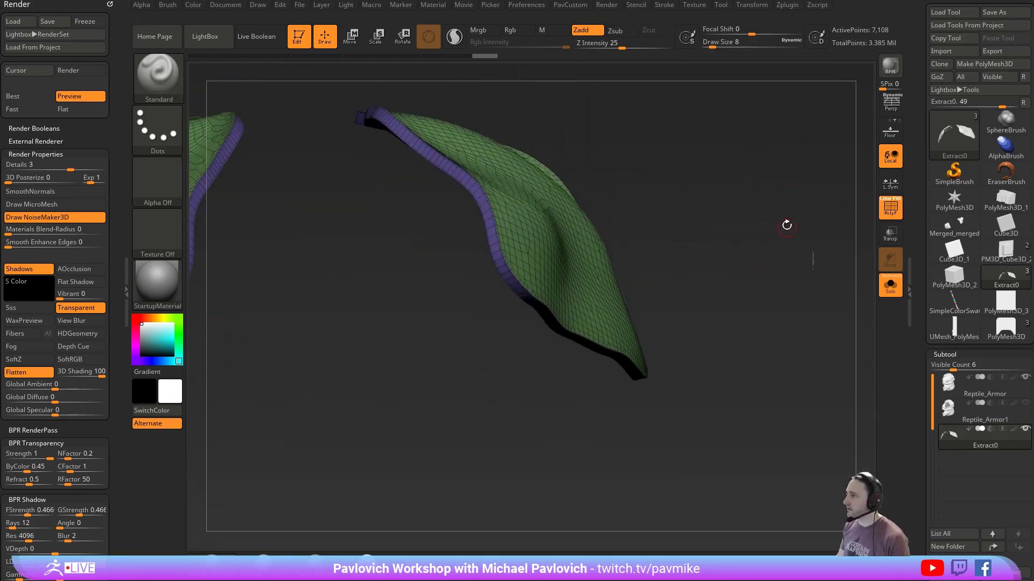
Switch to the ZModeler brush with Crease on a single Edge as edge action and QMesh on Polygroup All as polygon action
key("b")
key("z")
key("m")
key("space")
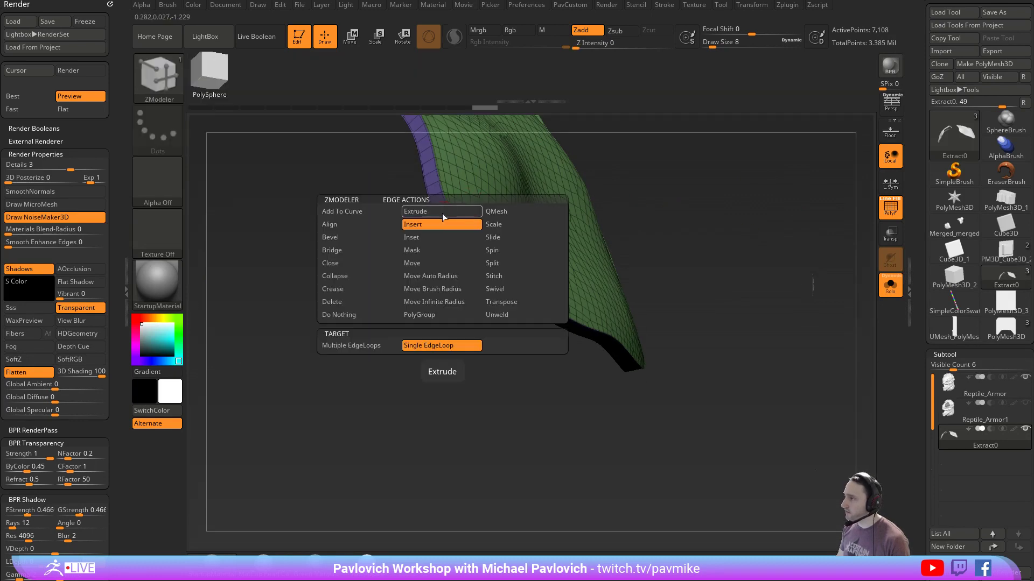
left_click(351, 288)
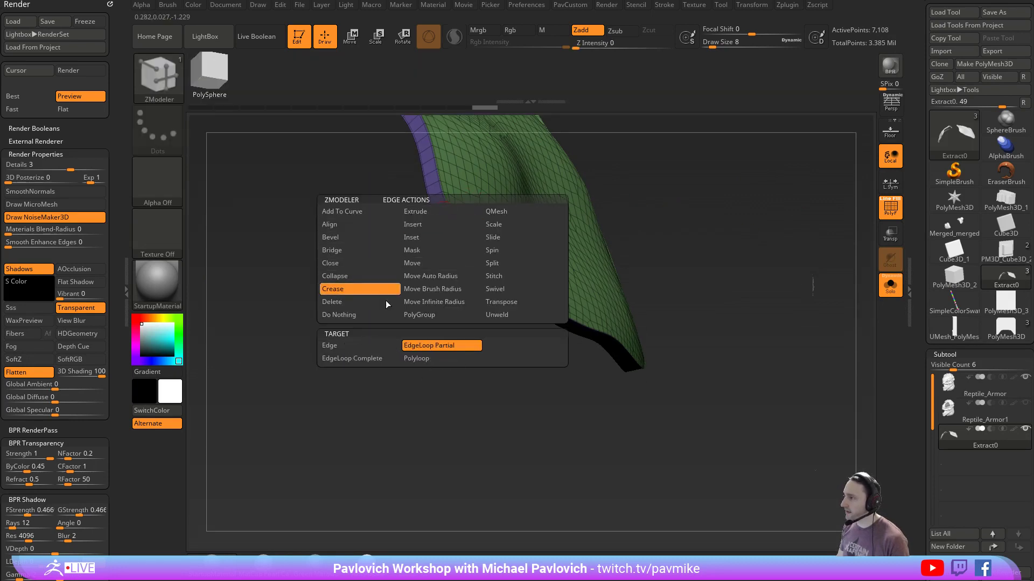
left_click(366, 345)
left_click_drag(376, 226, 504, 280)
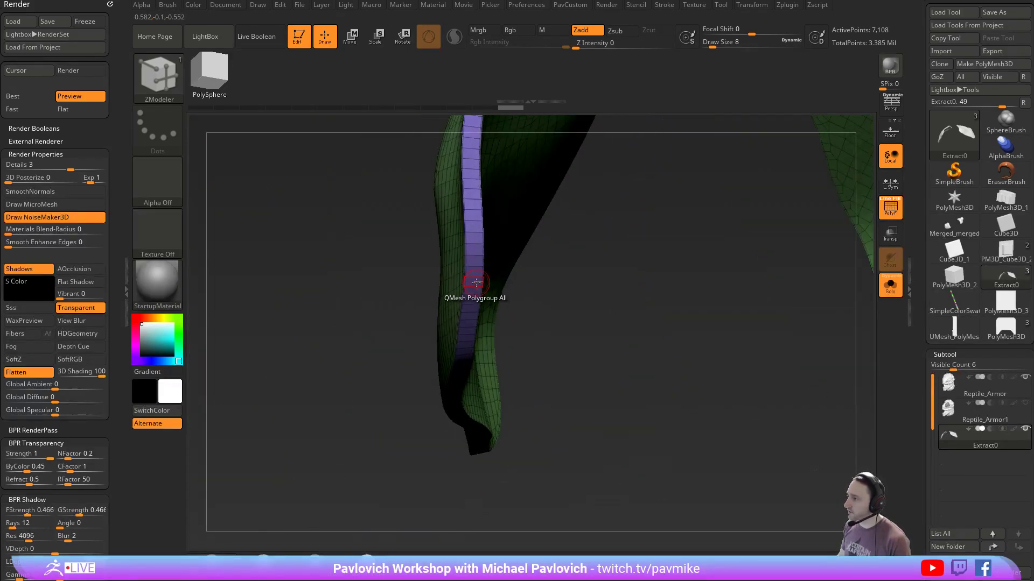
Smooth the extracted panels into clean rounded shapes with Polish By Features, and check them with and without the polyframe
left_click_drag(620, 365, 743, 335, "alt")
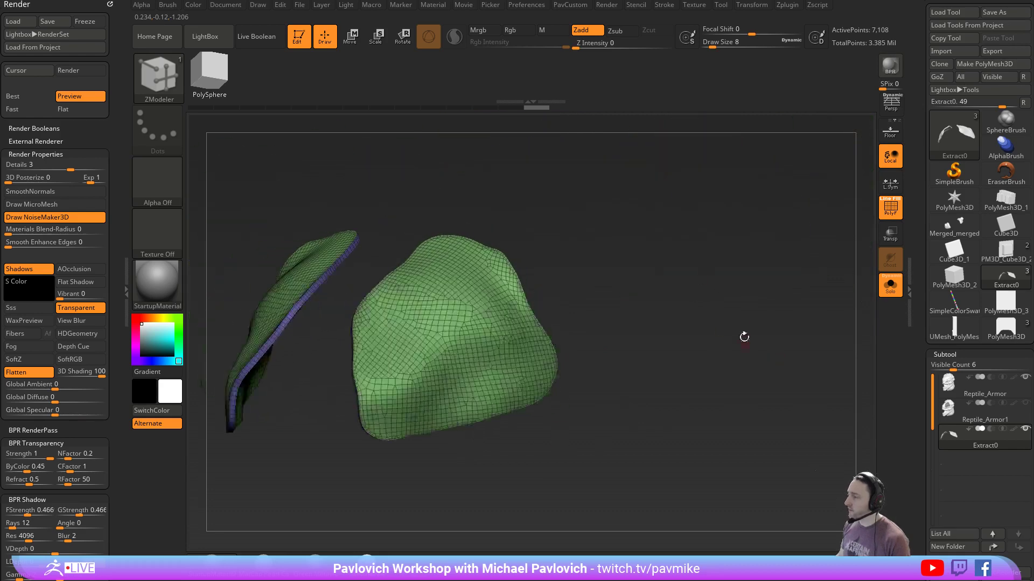
key("3")
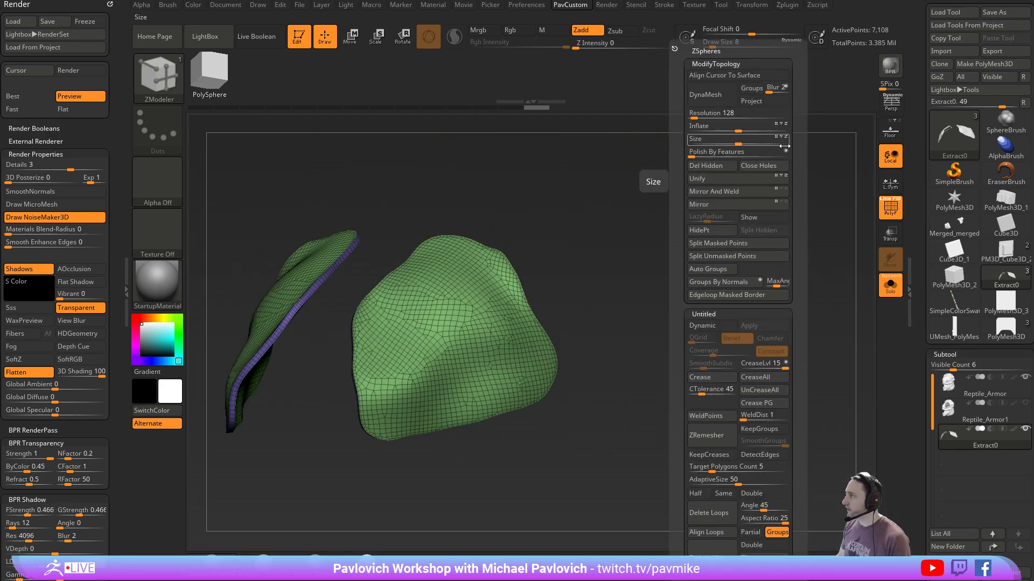
left_click_drag(692, 155, 713, 154)
key("shift+f")
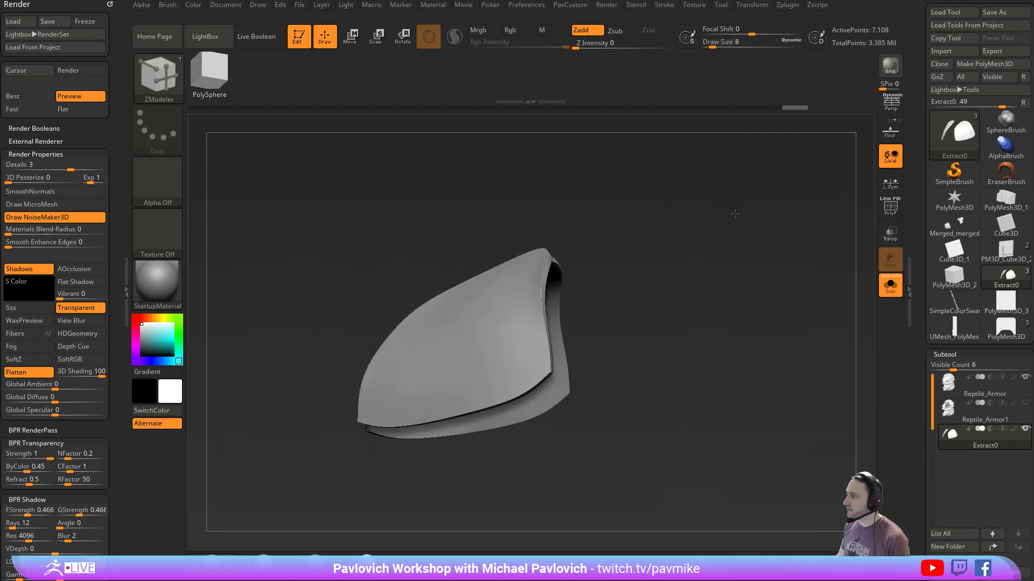
left_click_drag(788, 222, 780, 222)
key("shift+f")
left_click_drag(719, 239, 752, 242, "alt")
left_click_drag(660, 245, 678, 207)
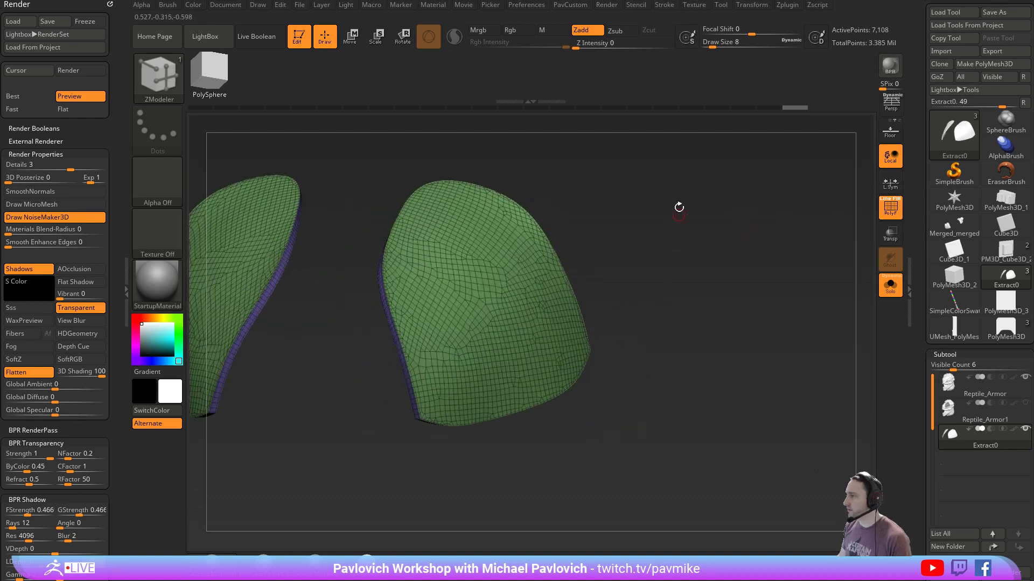
left_click_drag(652, 242, 638, 270, "alt")
Thicken the panels by pulling out their green outer polygroup with QMesh Polygroup All, undoing and repeating the first pull
key("space")
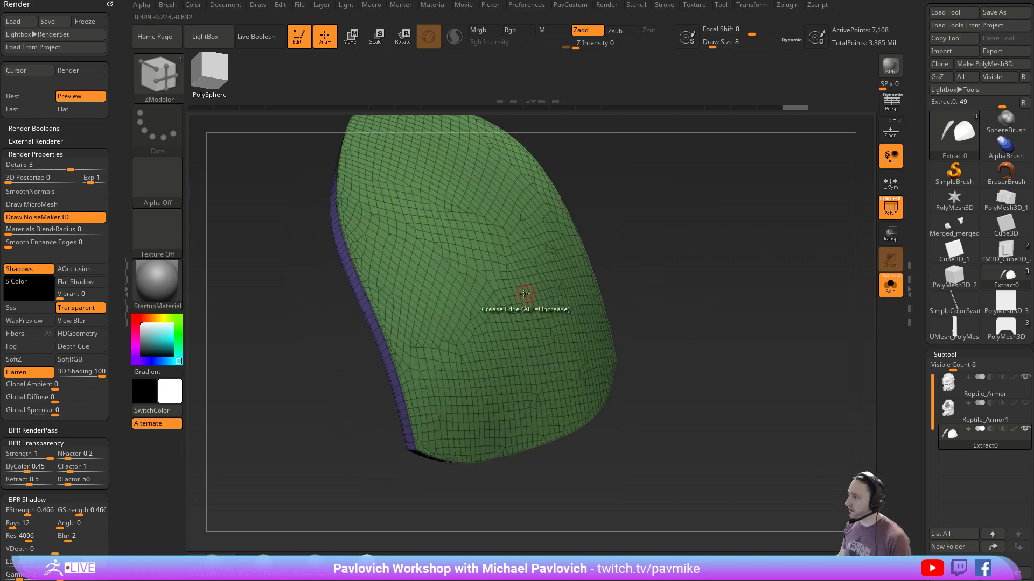
left_click_drag(520, 290, 621, 264)
key("ctrl+z")
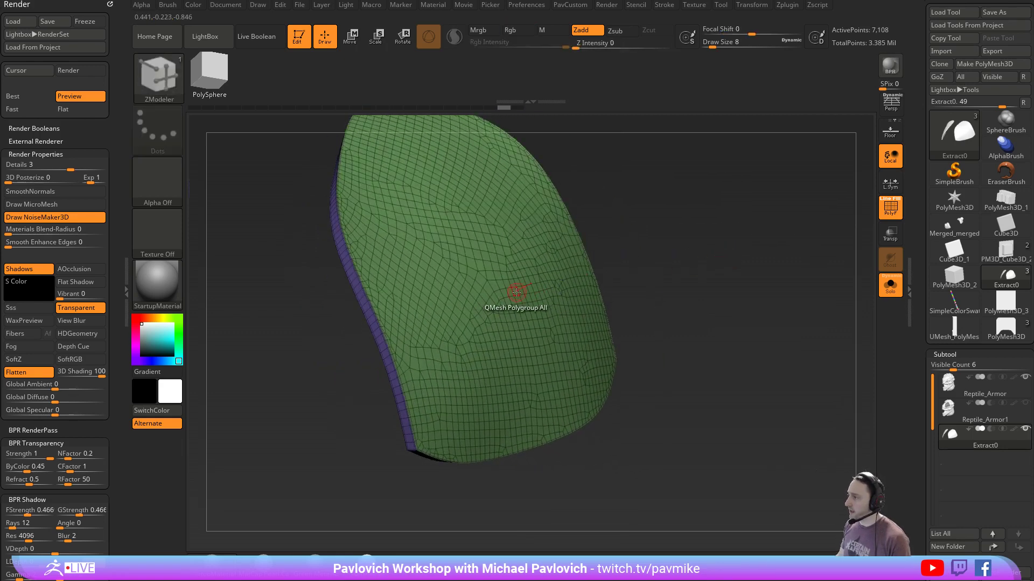
left_click_drag(516, 292, 577, 278)
right_click_drag(724, 304, 722, 264, "ctrl")
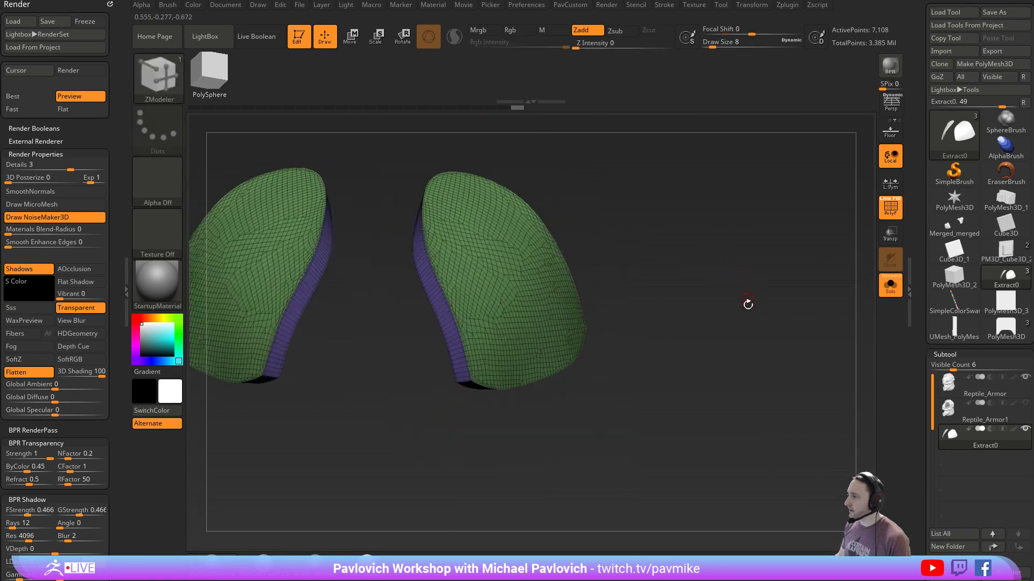
left_click_drag(748, 304, 761, 302)
Bevel the panels' polygroup border edges with a bevel width of 0.10654 and check the result with the polyframe off and on
left_click_drag(925, 372, 909, 212)
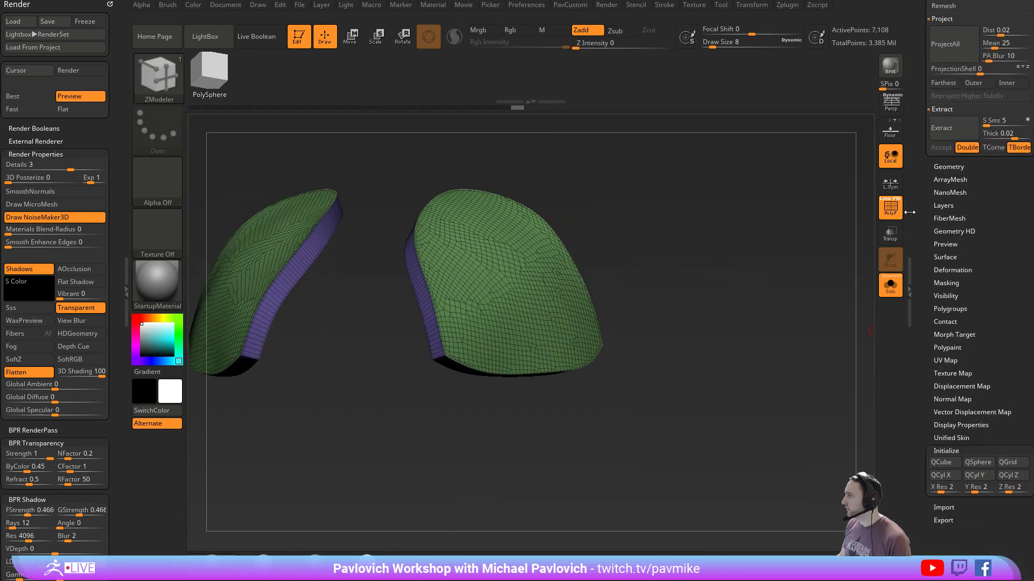
key("shift")
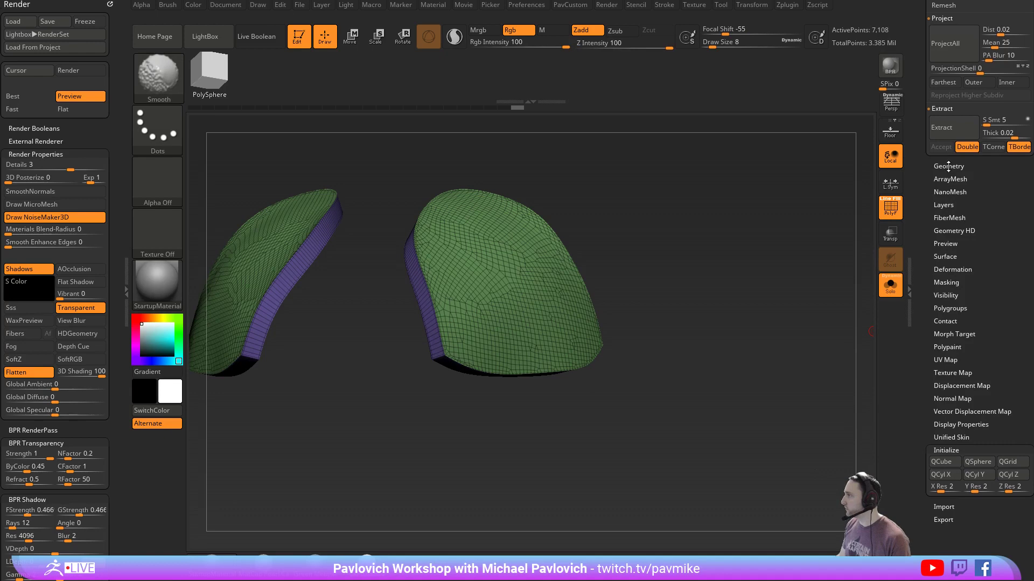
left_click(949, 168)
left_click_drag(921, 361, 921, 235)
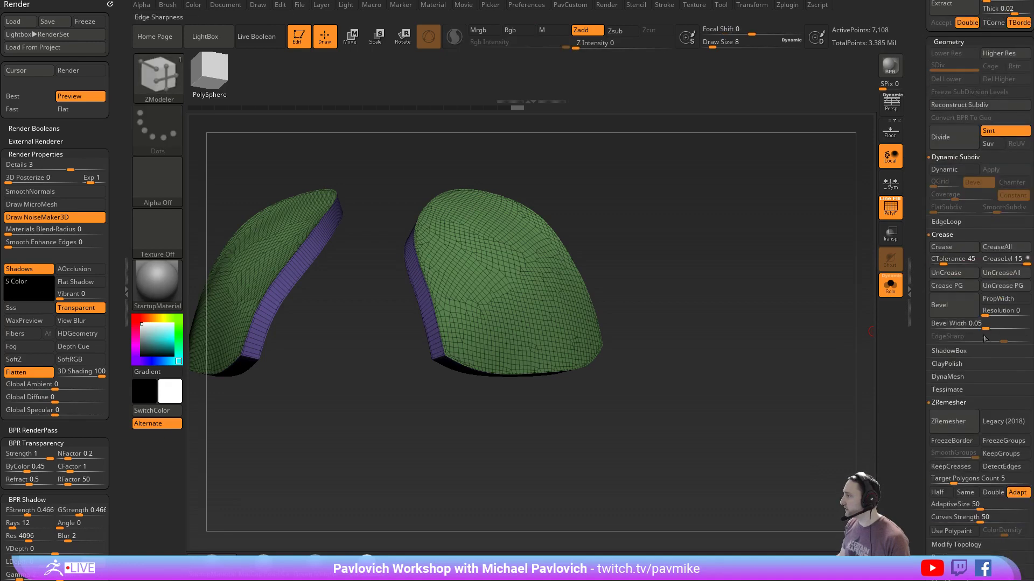
left_click_drag(985, 326, 997, 323, "ctrl")
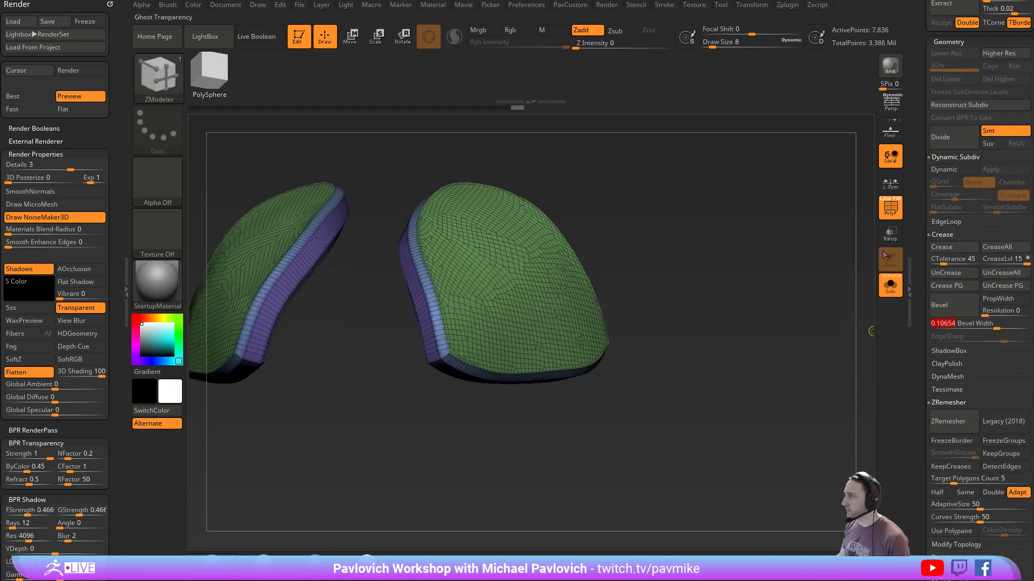
left_click(891, 210)
left_click_drag(823, 235, 829, 292)
left_click(891, 207)
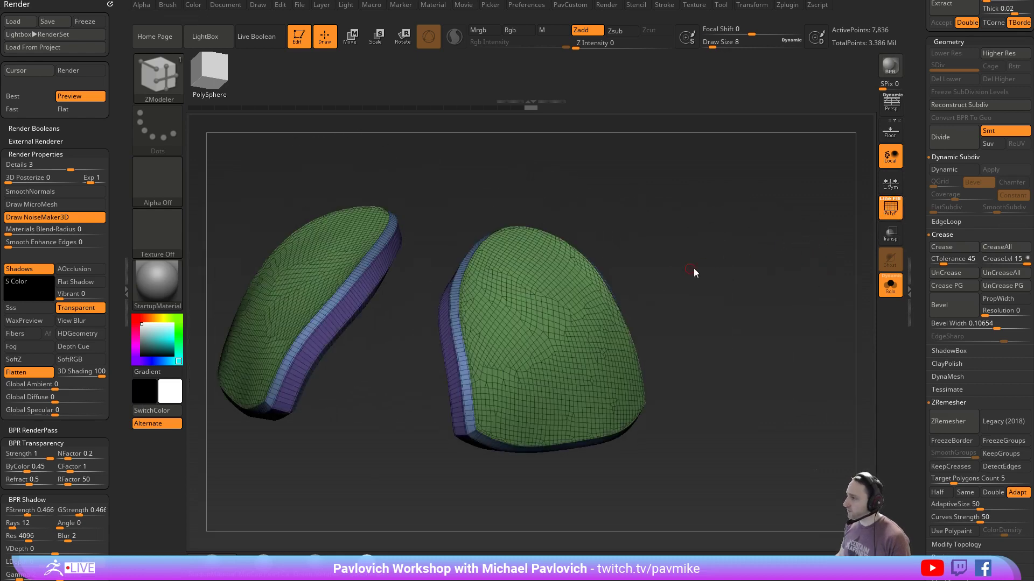
Try sculpting a raised stroke on the beveled panel with the Standard brush, and undo it
key("b")
key("s")
key("t")
left_click_drag(718, 272, 716, 303)
mouse_move(536, 304)
left_mouse_down()
mouse_move(532, 341)
mouse_move(550, 302)
left_mouse_up()
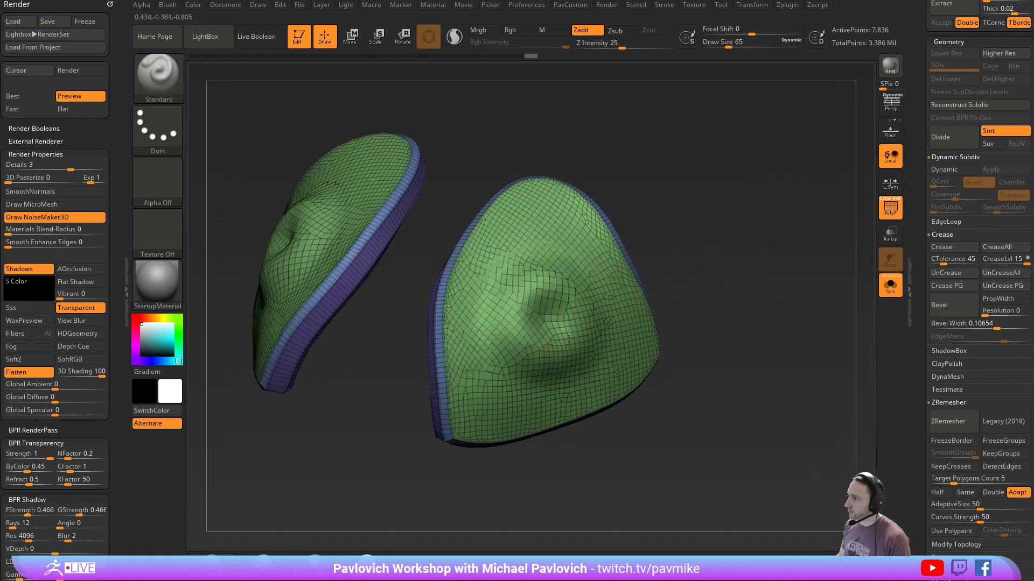
key("ctrl+z")
DynaMesh the beveled panels, undoing the first try and repeating it at a higher resolution, and turn the polyframe off
left_click_drag(764, 294, 768, 266)
key("space")
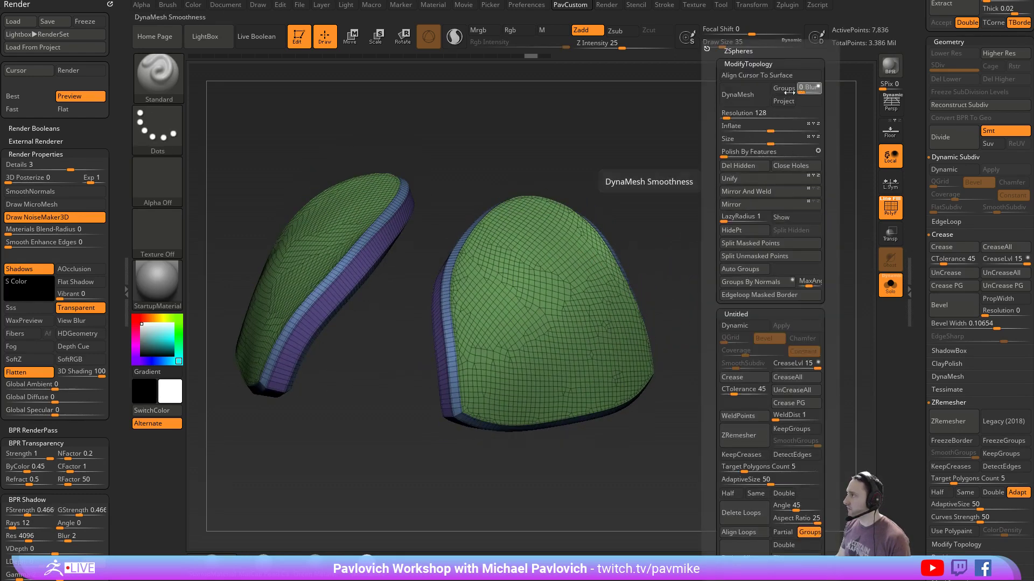
left_click(738, 97)
key("ctrl+z")
key("space")
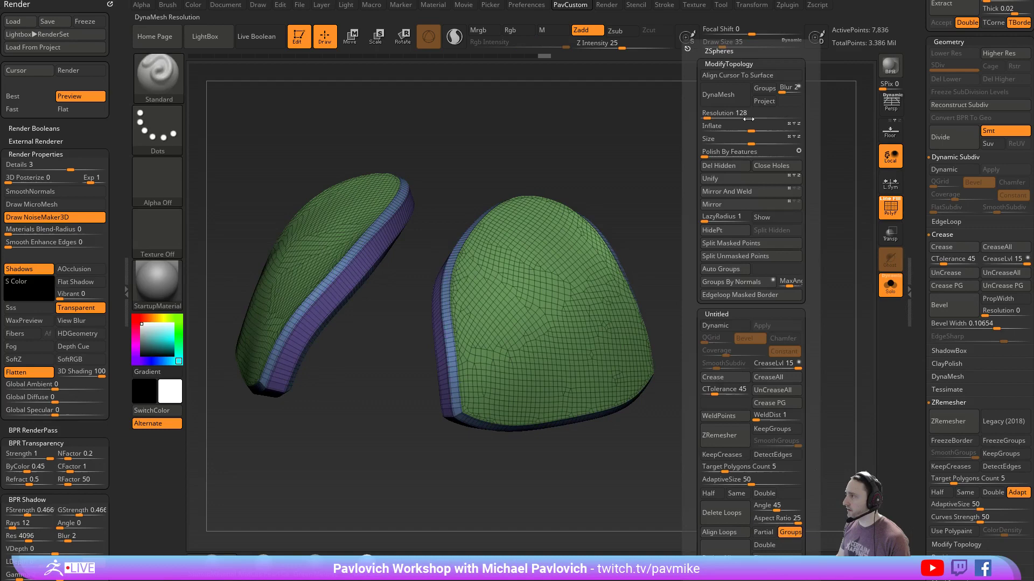
left_click(714, 113)
left_click(720, 99)
left_click(889, 207)
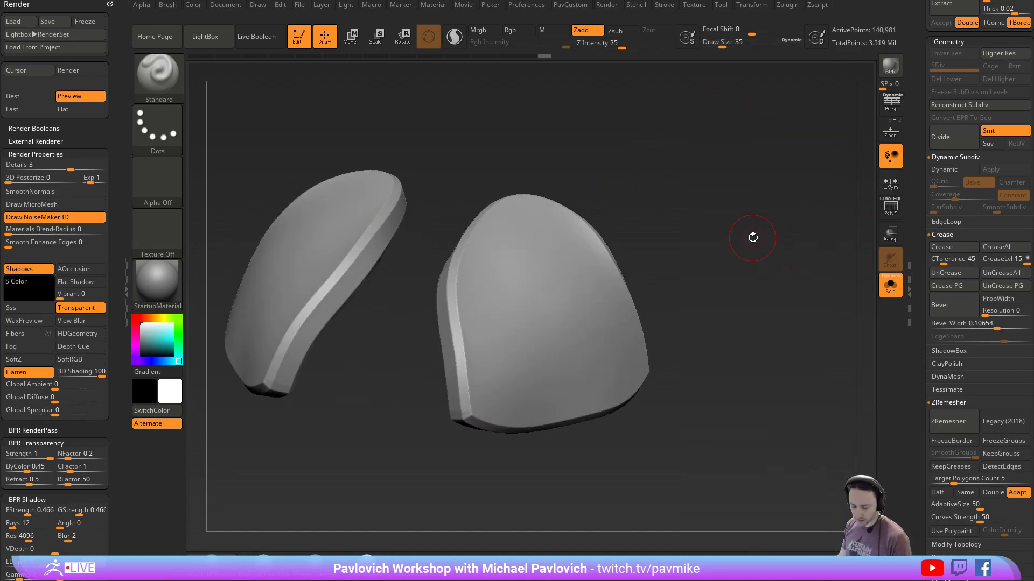
Load the HS_BaseShapes brush from the HardSurfaceAlpha brush library and choose its plain rounded-square shape
key("comma")
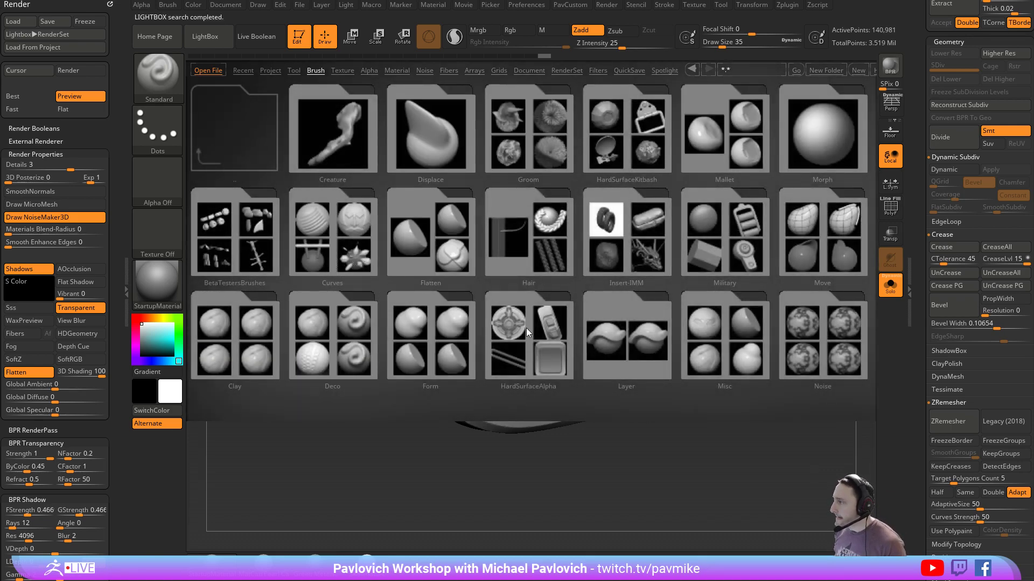
double_click(526, 328)
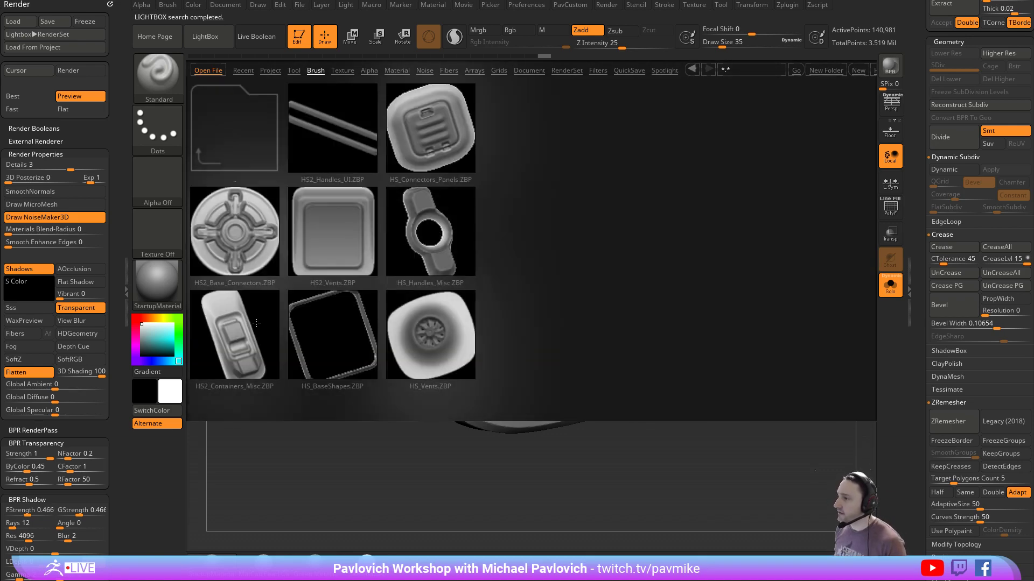
double_click(353, 320)
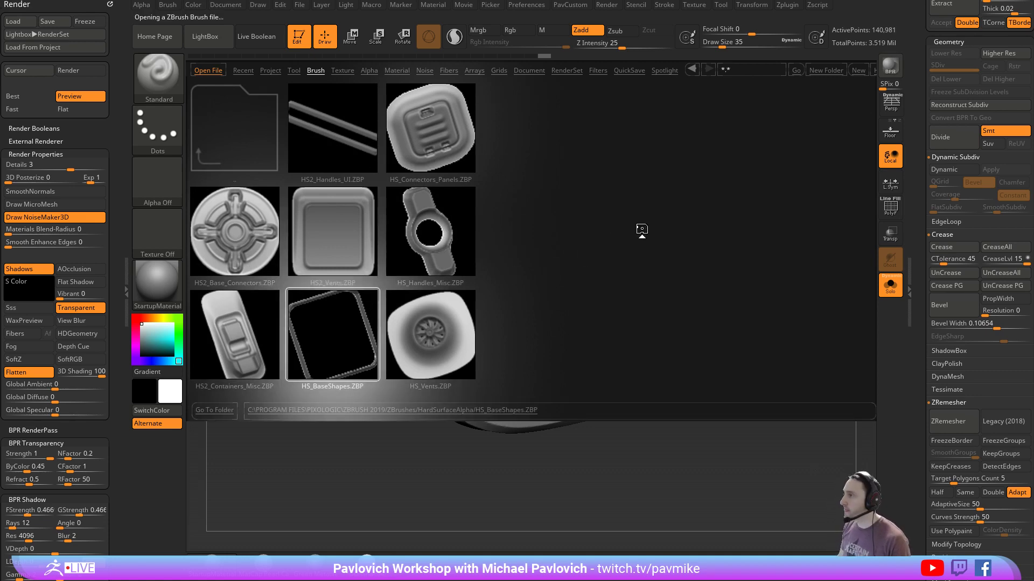
key("b")
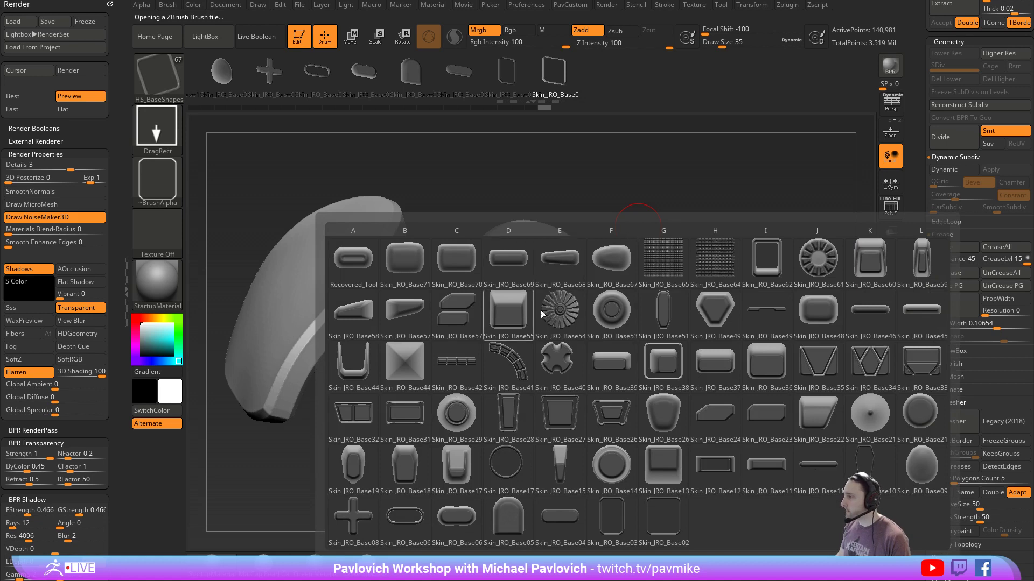
left_click(760, 361)
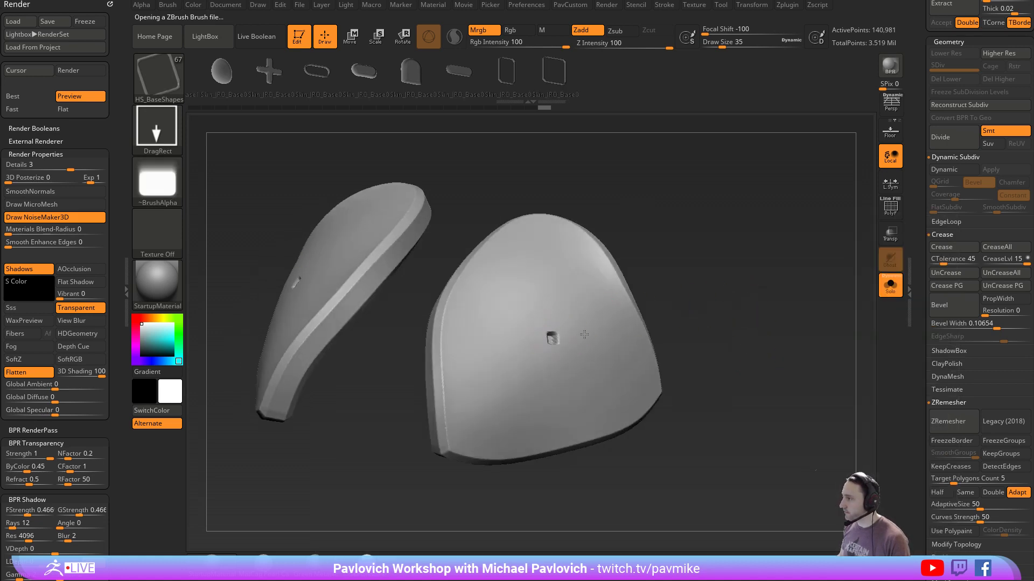
Lower the brush's Z Intensity to 41 and test the rounded-square stamp on the panel, undoing each test stamp
left_click_drag(584, 334, 611, 337)
key("ctrl+z")
left_click(635, 45)
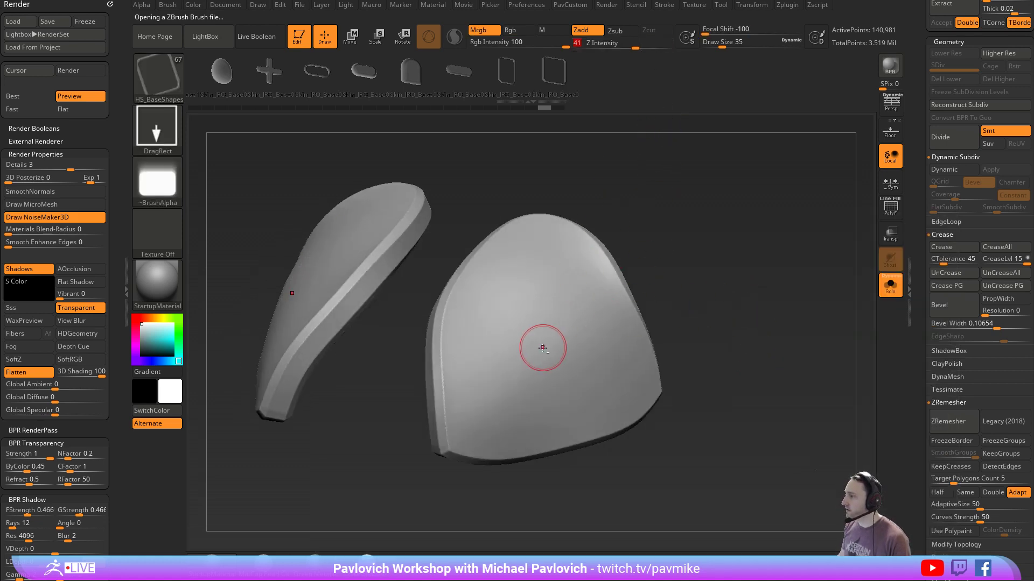
left_click_drag(541, 349, 583, 382)
left_click_drag(680, 255, 642, 285)
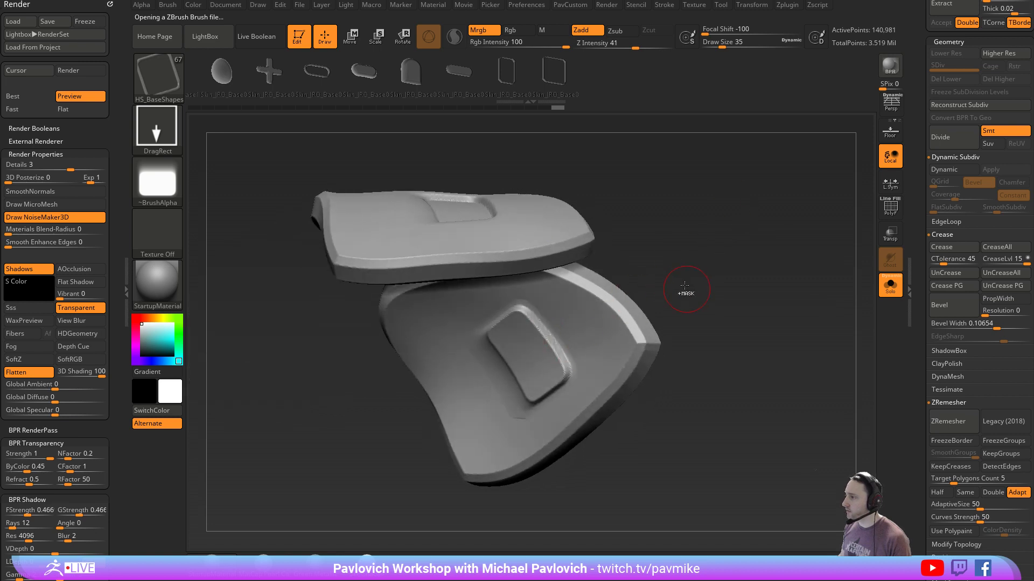
key("ctrl+z")
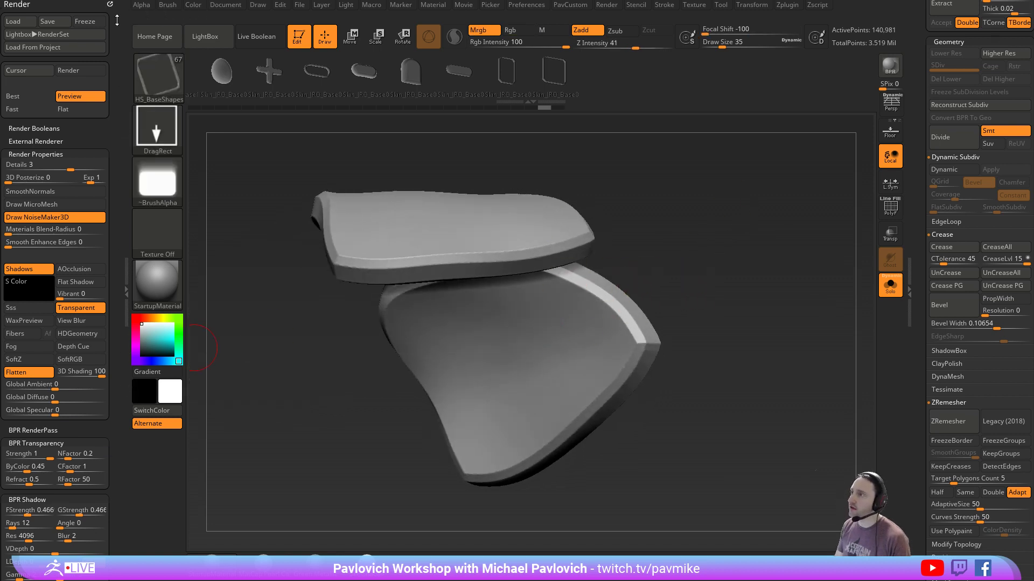
Turn on BackfaceMask in the HS_BaseShapes brush's auto masking settings
left_click(110, 4)
left_click(163, 15)
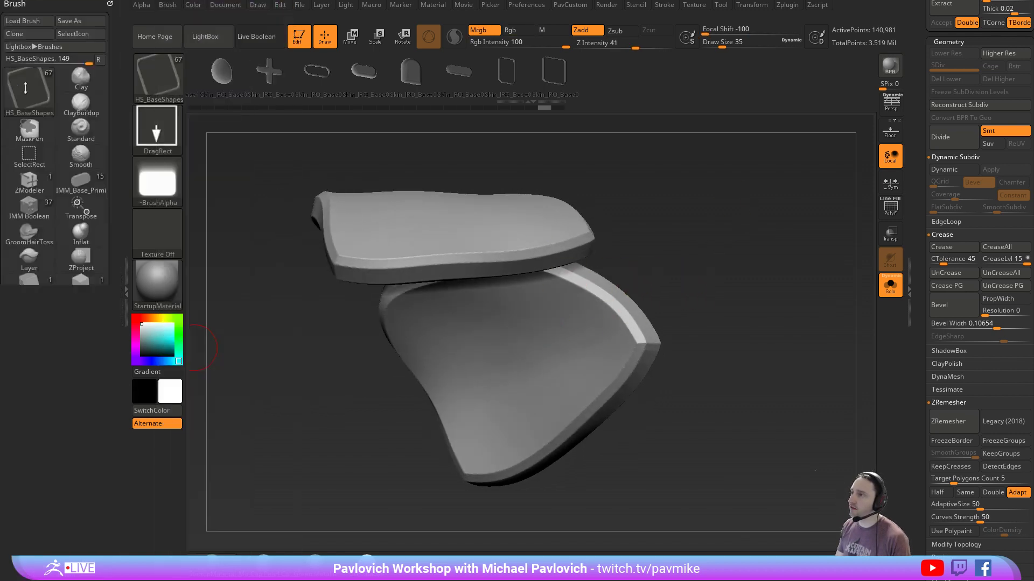
scroll(33, 323, "down", 5)
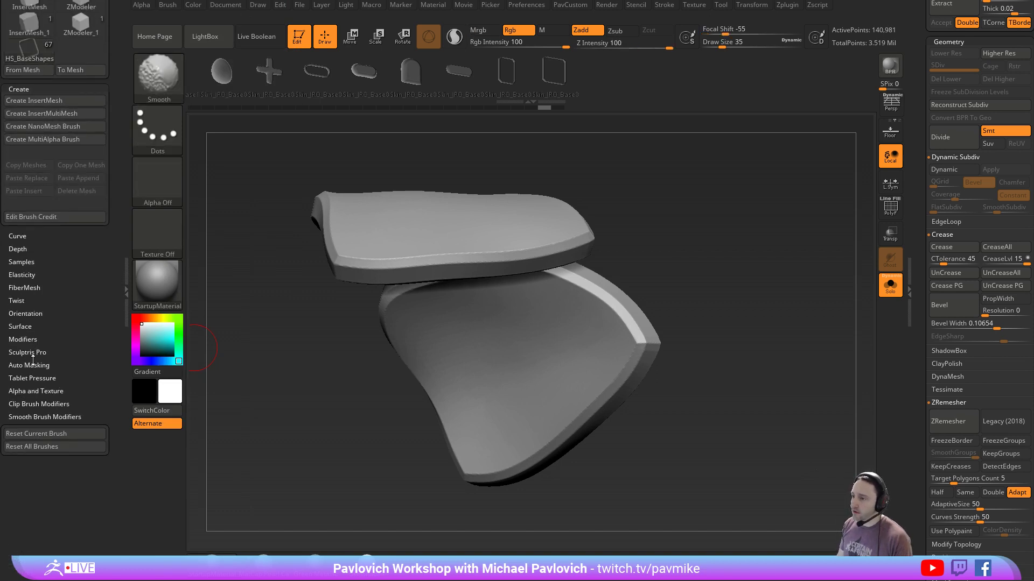
left_click(32, 364)
left_click(25, 535)
left_click_drag(751, 220, 667, 290)
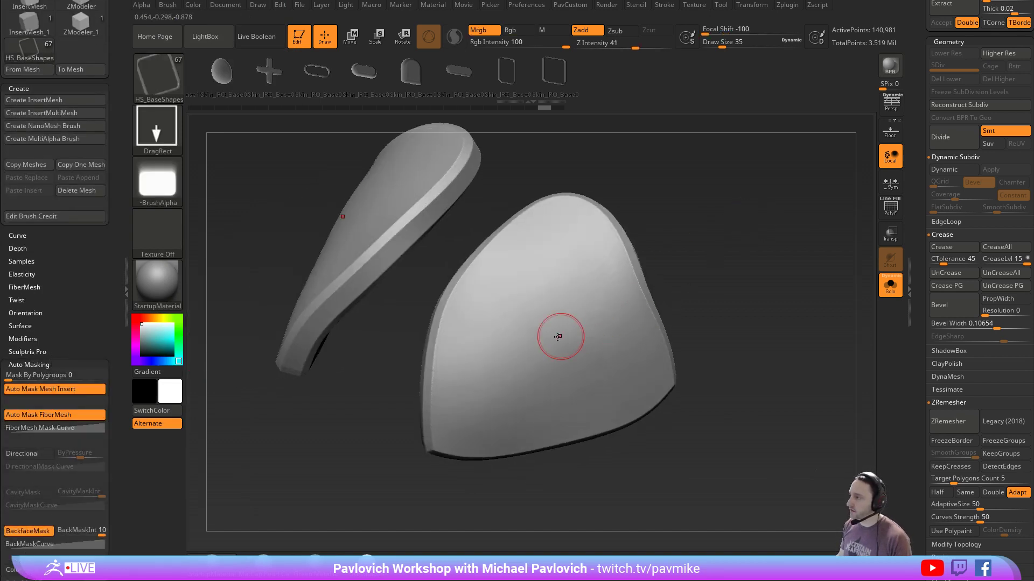
Stamp the rounded-square detail into the middle of the panel, undoing the first placement and repeating it
left_click_drag(549, 343, 535, 403)
key("ctrl+z")
left_click_drag(716, 318, 750, 235)
left_click_drag(625, 339, 543, 346)
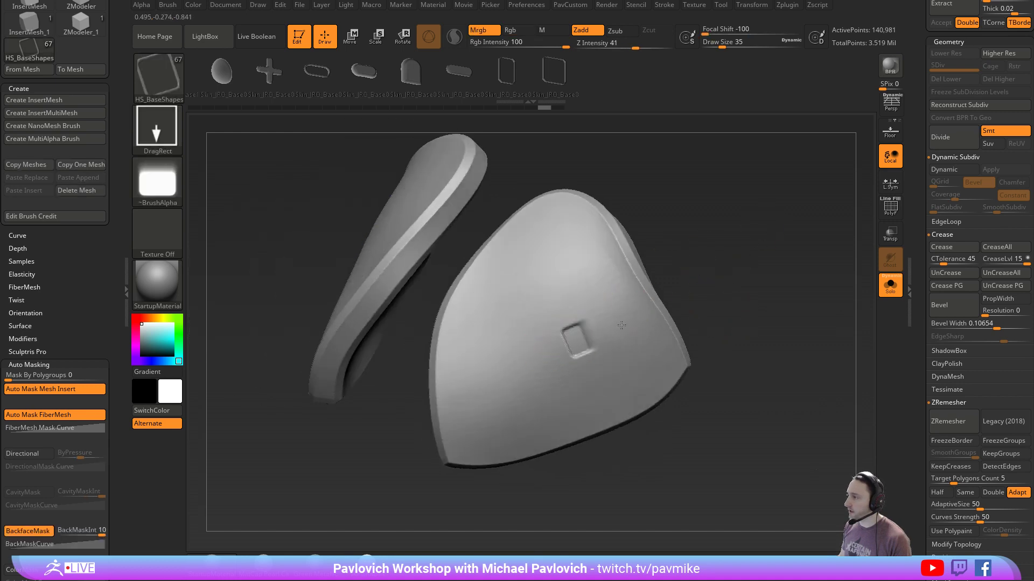
mouse_move(621, 325)
left_mouse_down()
mouse_move(764, 291)
mouse_move(696, 270)
mouse_move(696, 293)
mouse_move(745, 288)
left_mouse_up()
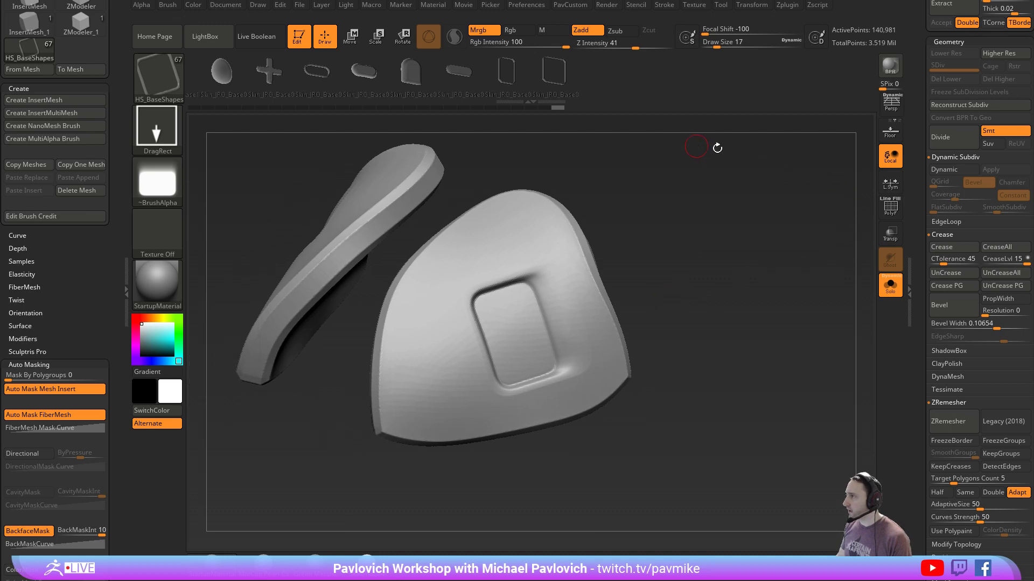
Roll the panels back to their raw extraction, delete the Extract0 subtool and duplicate the masked Reptile_Armor1 head
left_click(887, 217)
left_click_drag(557, 105, 202, 110)
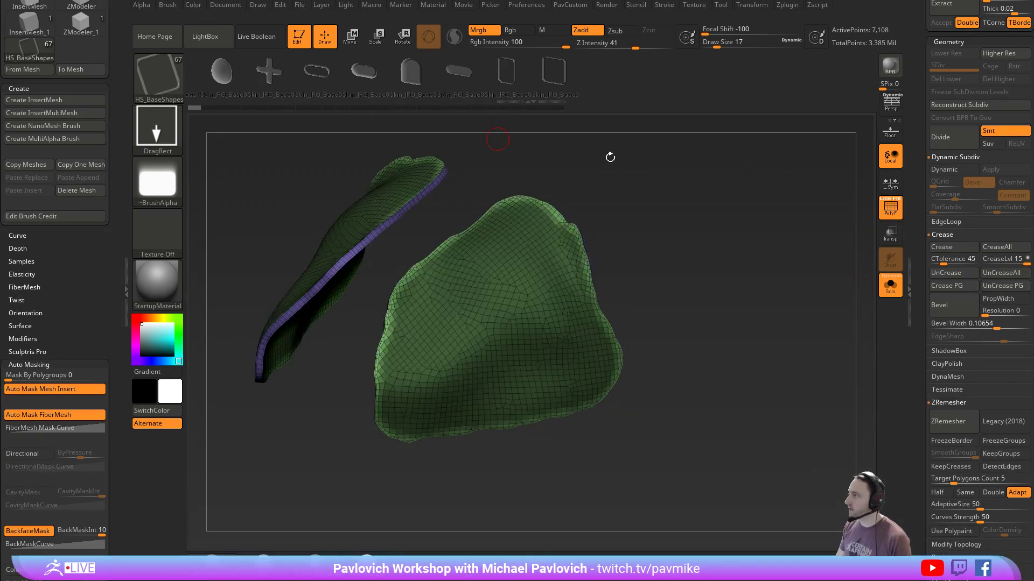
scroll(915, 253, "up", 10)
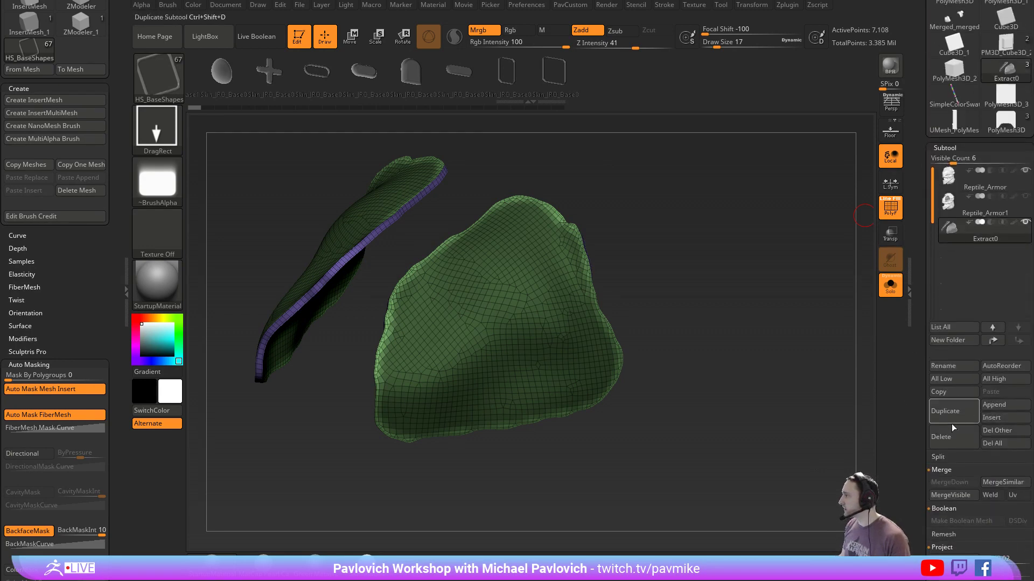
left_click(953, 428)
right_click_drag(856, 302, 898, 343, "alt")
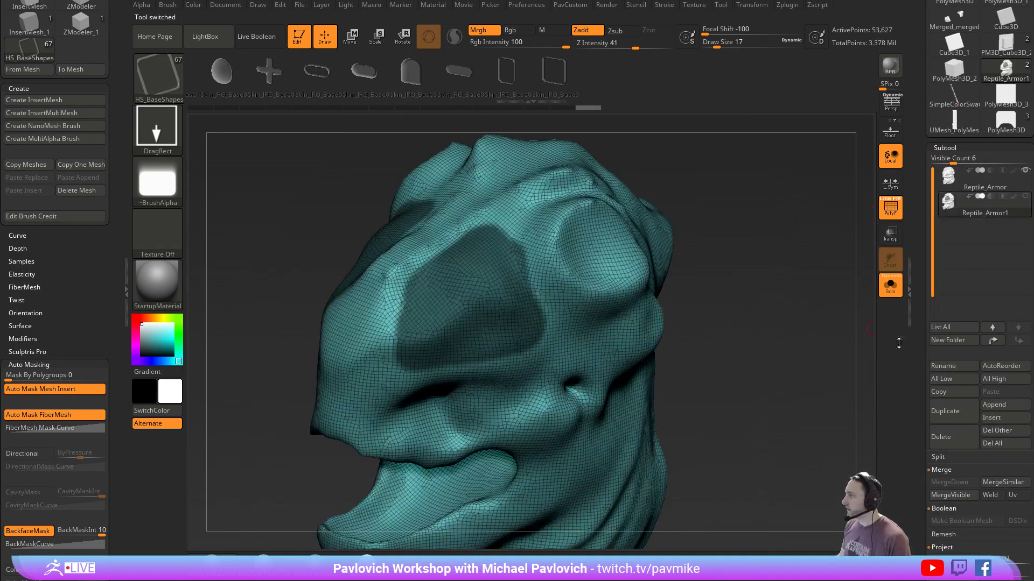
right_click_drag(768, 328, 759, 388, "alt")
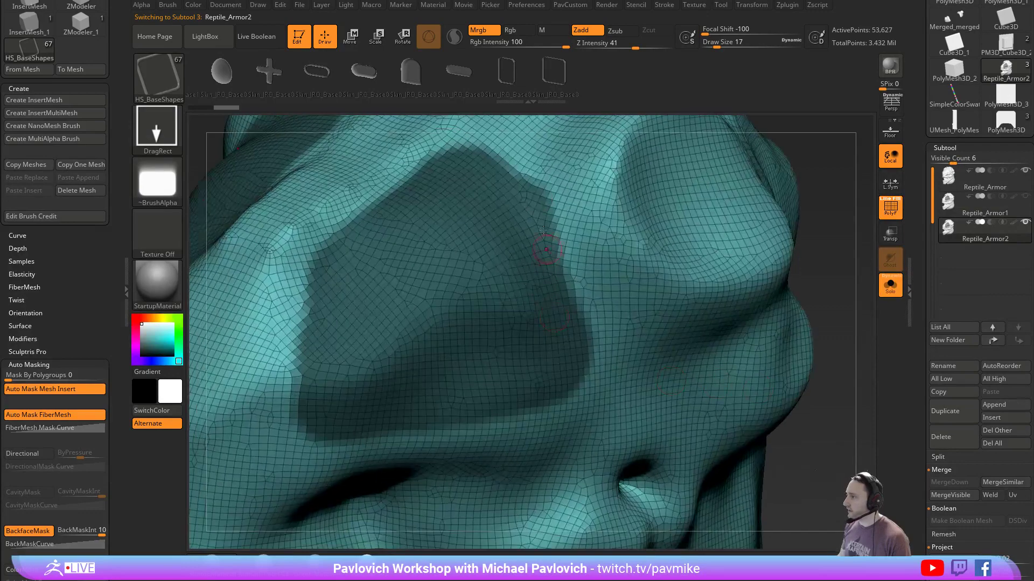
Apply Edgeloop Masked Border to the duplicated head so the masked panels become their own polygroup
left_click_drag(921, 379, 926, 230)
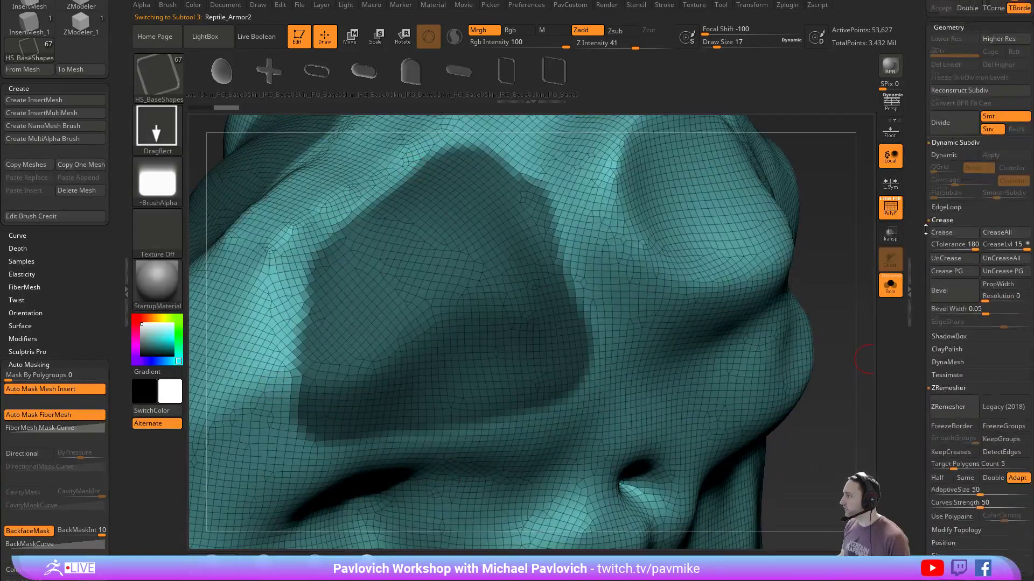
left_click(946, 207)
left_click(950, 219)
left_click_drag(840, 280, 801, 317)
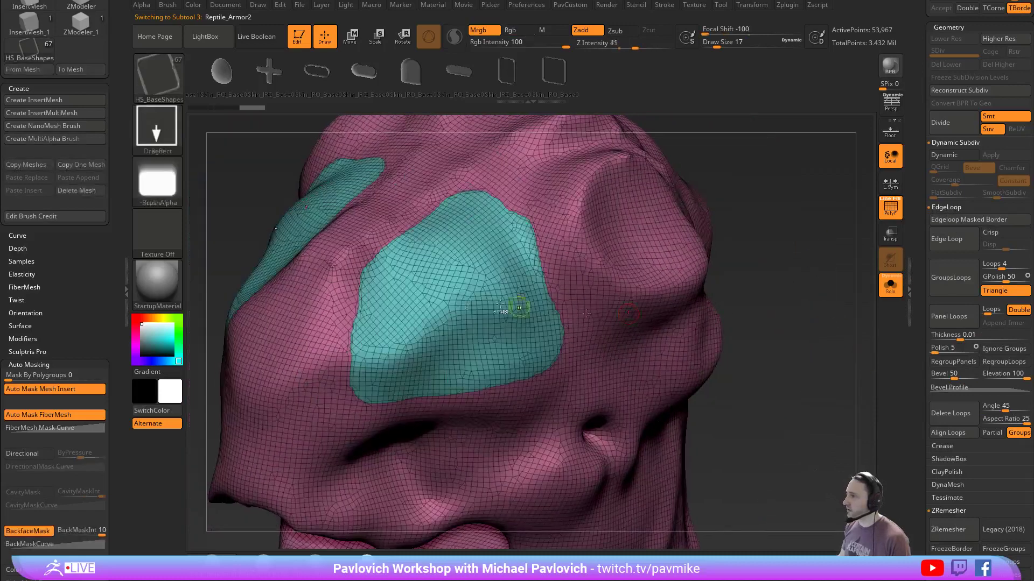
Isolate the cyan panel polygroup, delete the hidden rest of the head, and check the panels without the polyframe
left_click(512, 306, "ctrl+shift")
key("grave")
left_click(762, 168)
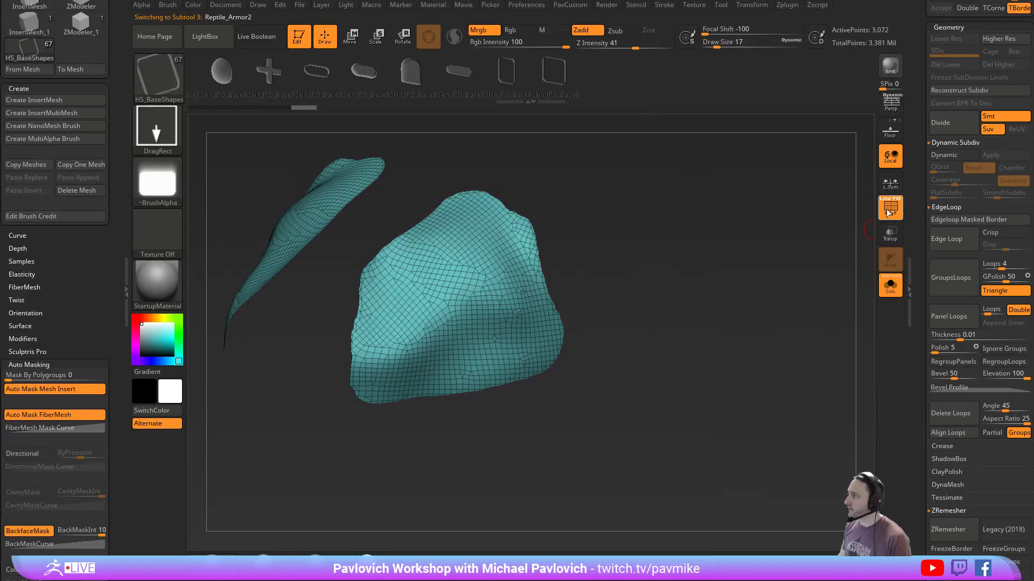
key("shift+f")
left_click_drag(745, 242, 685, 262)
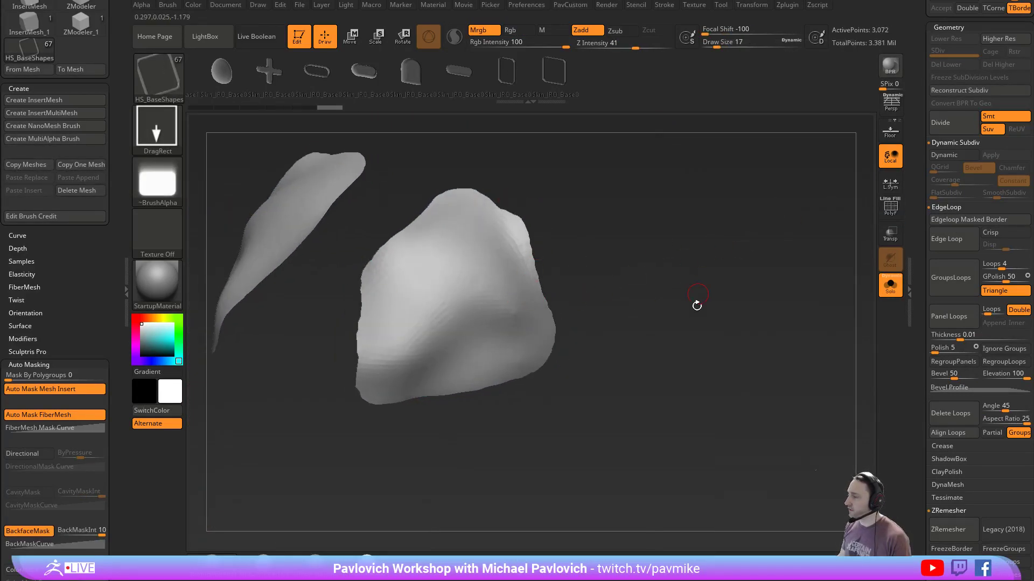
left_click_drag(697, 306, 709, 307)
Mask the panels' open edges with MaskByFeature using only Border, and invert the mask
key("grave")
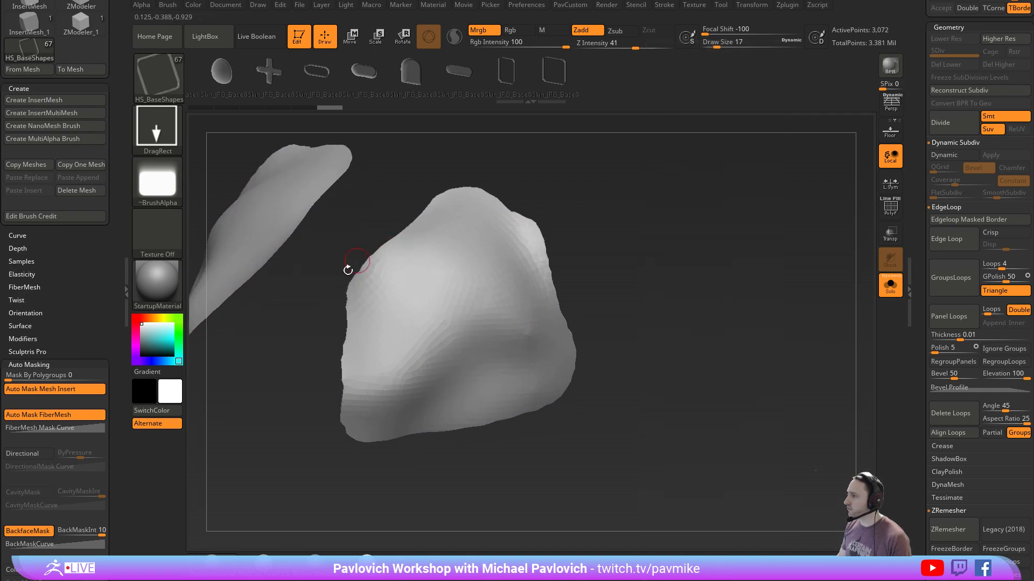
left_click_drag(917, 318, 907, 213)
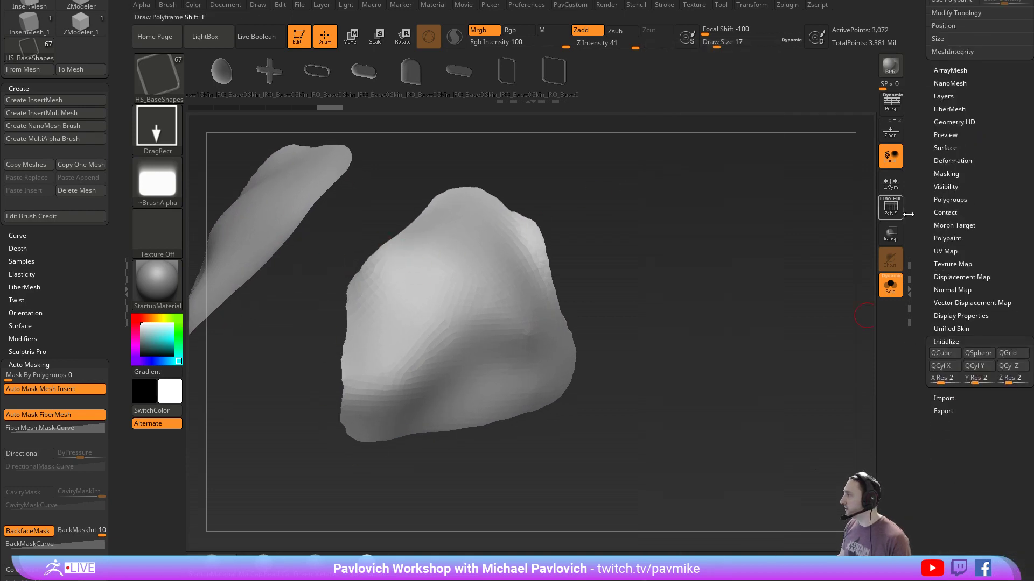
left_click(946, 173, "shift")
left_click(996, 273)
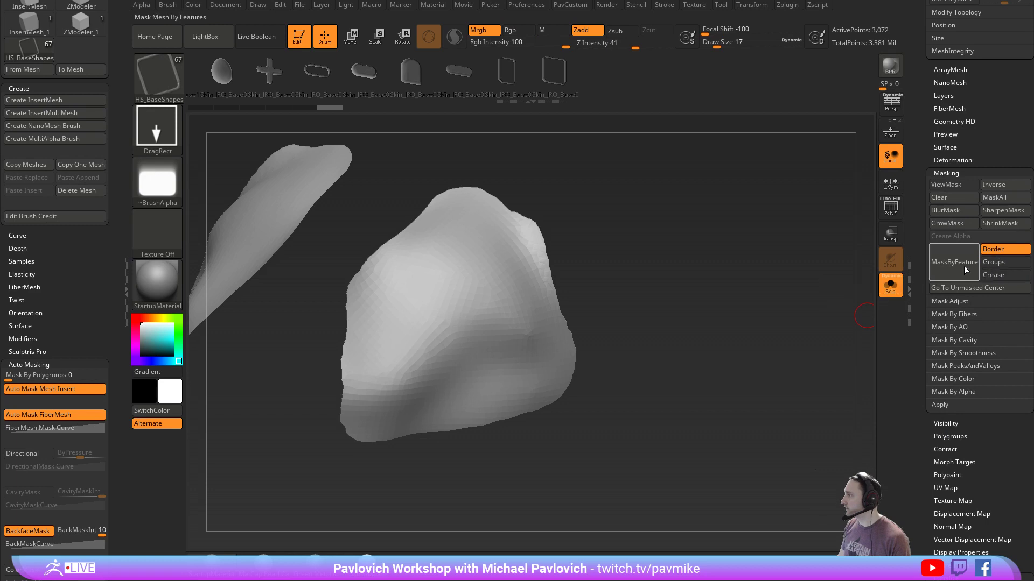
left_click(963, 266)
left_click(674, 283, "ctrl")
Try smoothing only the panels' unmasked borders with Polish By Features, clear the mask, and undo these changes
key("grave")
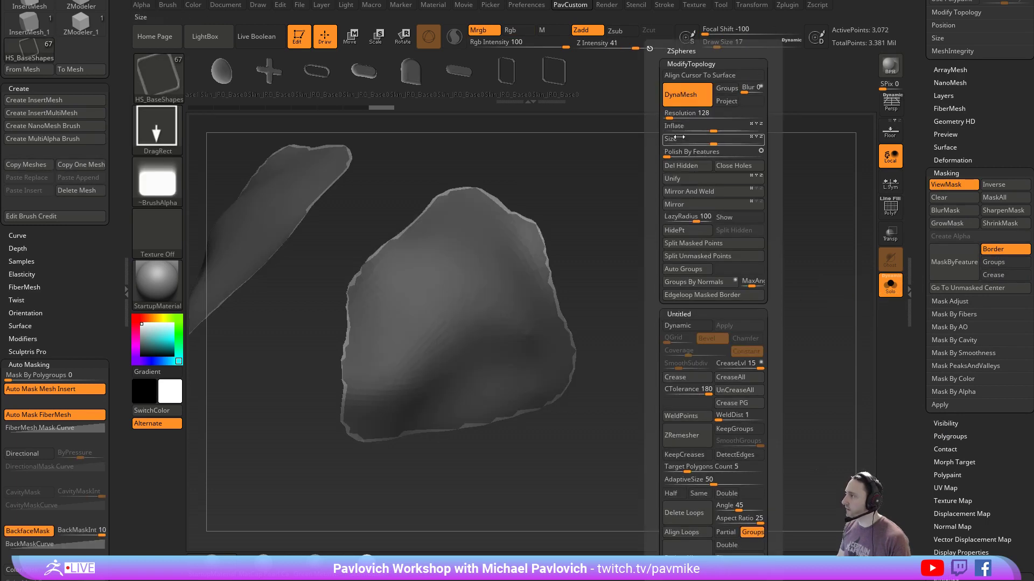
left_click(668, 154)
left_click_drag(570, 185, 651, 308, "ctrl")
key("ctrl+z")
key("ctrl+z")
key("ctrl+z")
key("ctrl+z")
key("ctrl+z")
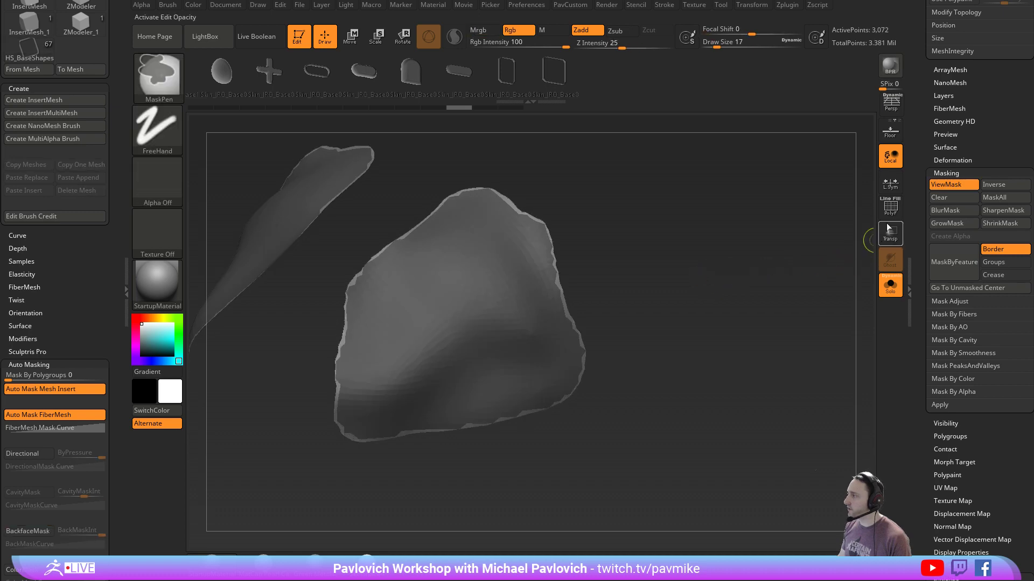
Clear the mask, show the polyframe and ZRemesh the panels twice with Half and an adaptive size of 0
left_click(889, 209)
left_click_drag(744, 244, 759, 226)
left_click_drag(761, 214, 768, 277, "ctrl")
key("grave")
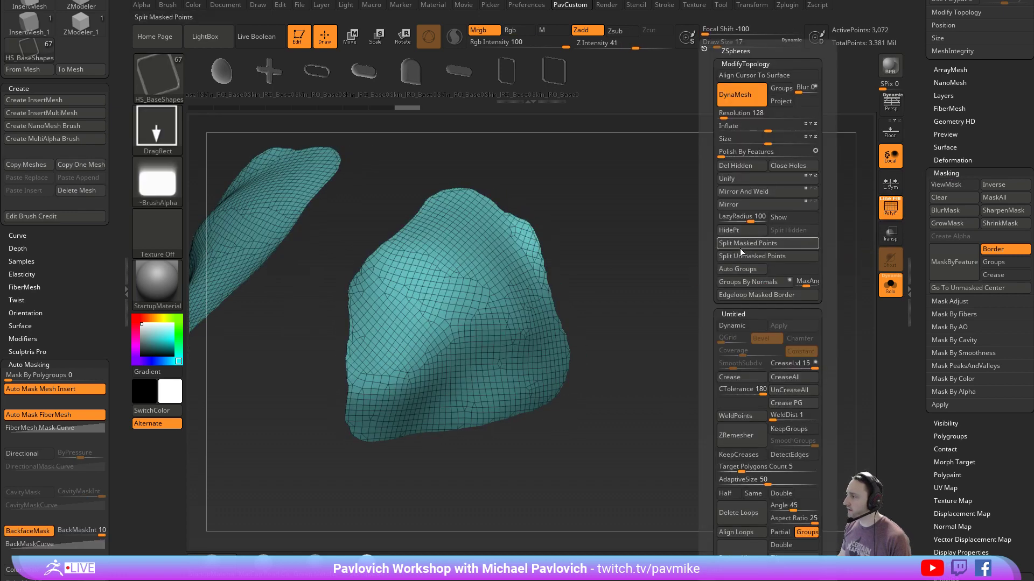
left_click(726, 493)
left_click_drag(727, 482, 707, 481)
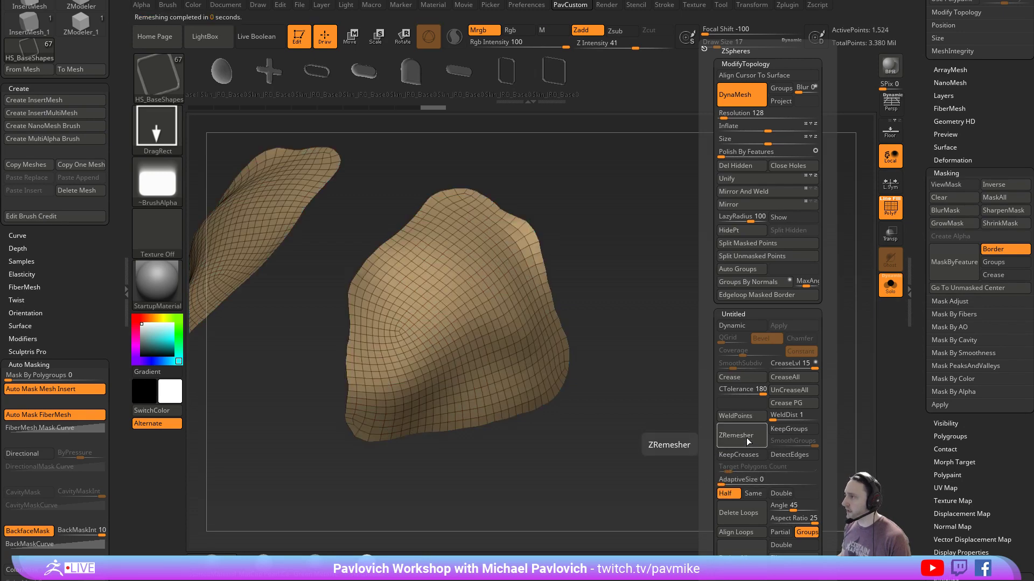
left_click_drag(648, 418, 729, 366)
Pull the panel's lower corners into sharp points and reshape its side edge with the Move brush
mouse_move(600, 206)
left_mouse_down("shift")
mouse_move(592, 199)
mouse_move(615, 209)
mouse_move(590, 245)
mouse_move(584, 299)
mouse_move(670, 325)
left_mouse_up("shift")
key("s")
key("b")
key("m")
key("v")
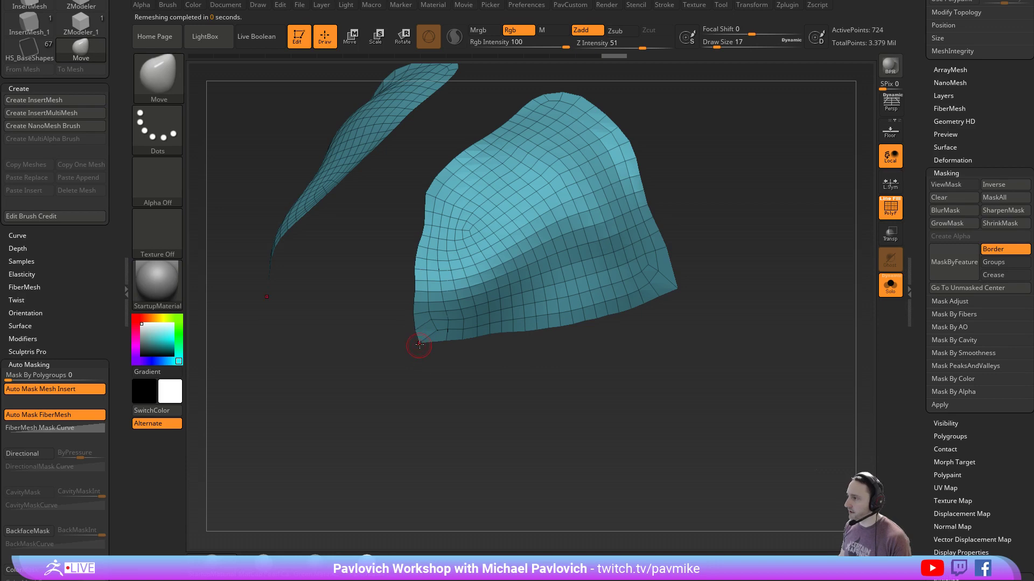
left_click_drag(419, 355, 411, 312)
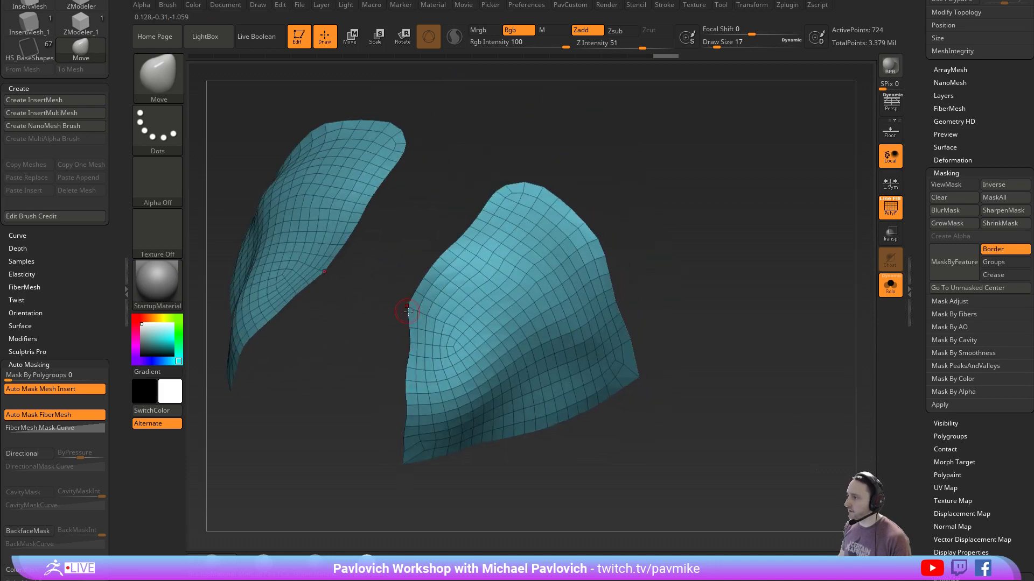
left_click_drag(408, 349, 412, 358)
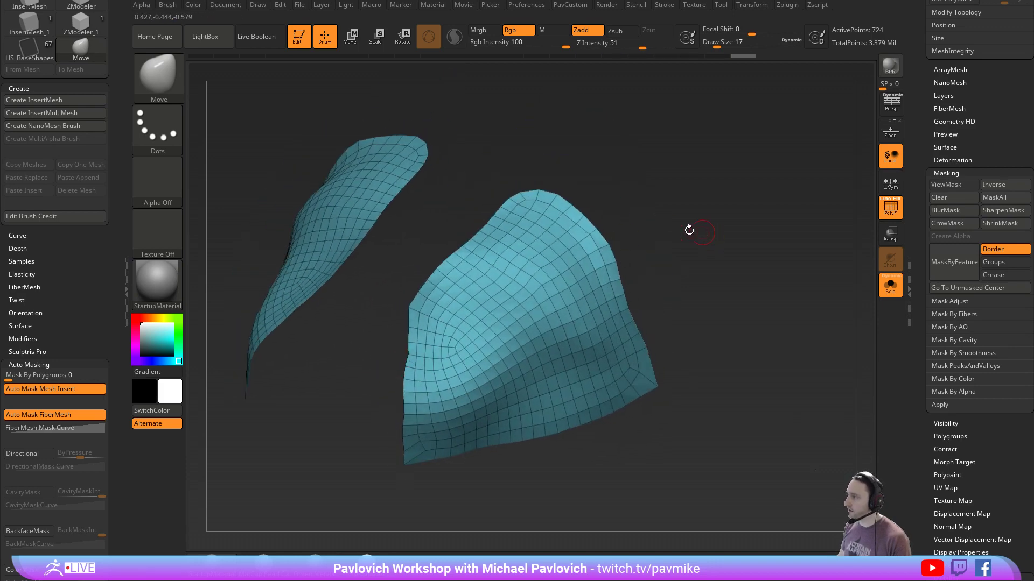
ZRemesh the two panels with the Half setting and bring the rest of the head back into view
left_click_drag(689, 230, 671, 167)
key("2")
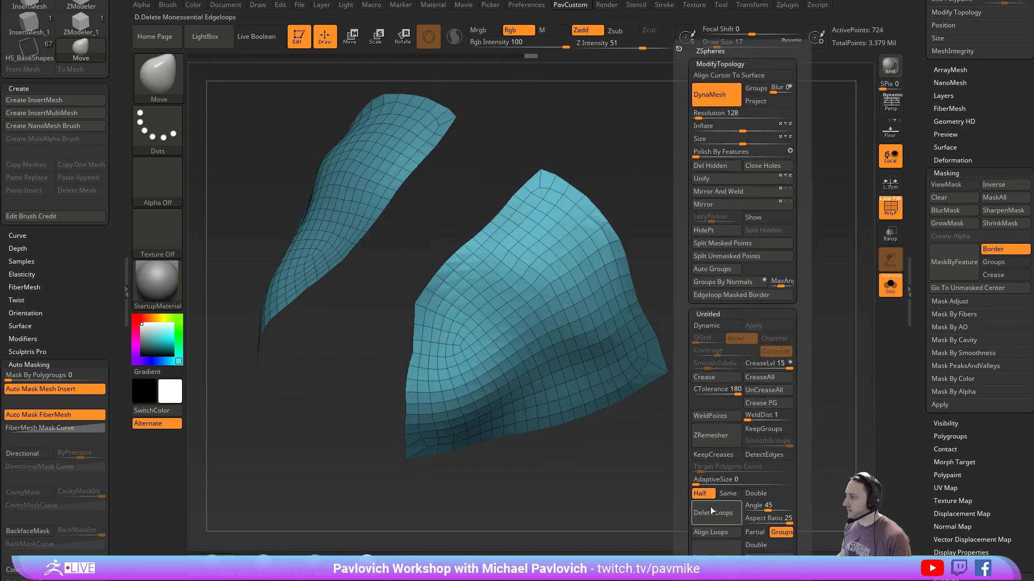
left_click(727, 437)
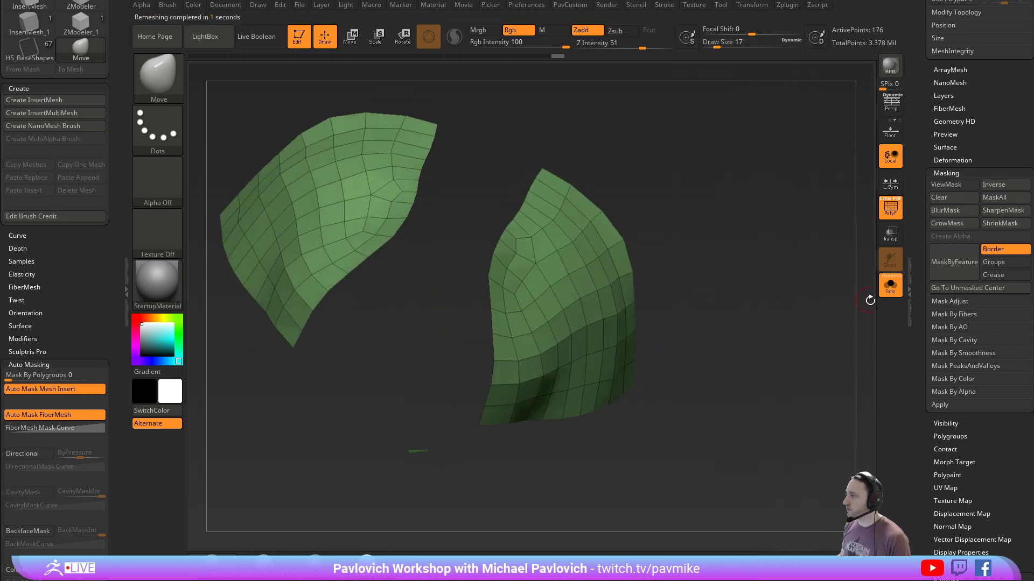
left_click(889, 287)
left_click_drag(817, 289, 828, 280)
Extrude both panels into thick shells using the ZModeler brush's QMesh Polygroup All action
key("b")
key("z")
key("m")
key("space")
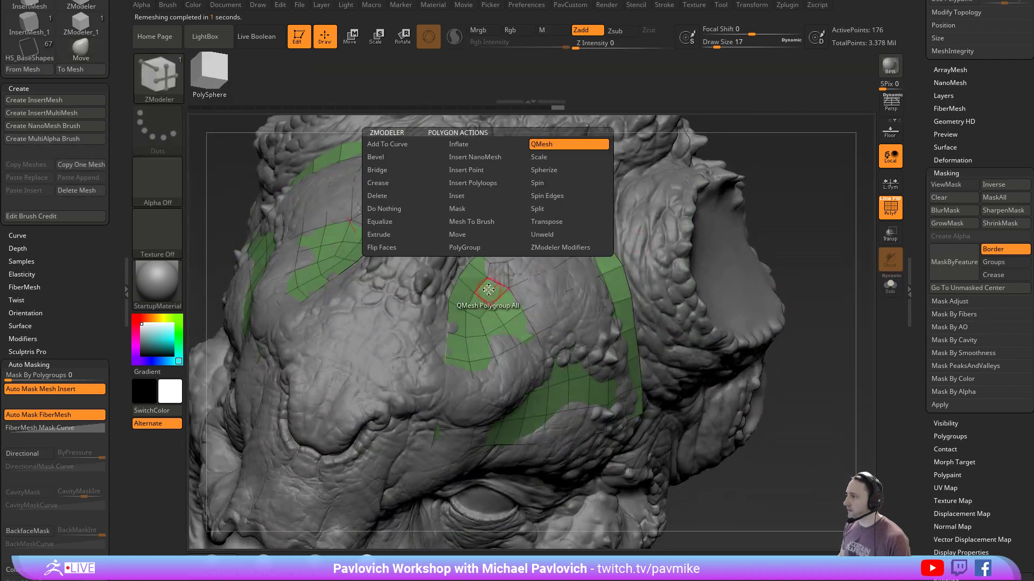
right_click_drag(520, 287, 581, 281)
left_click_drag(528, 284, 545, 283)
right_click_drag(611, 263, 569, 294)
left_click_drag(547, 300, 563, 303)
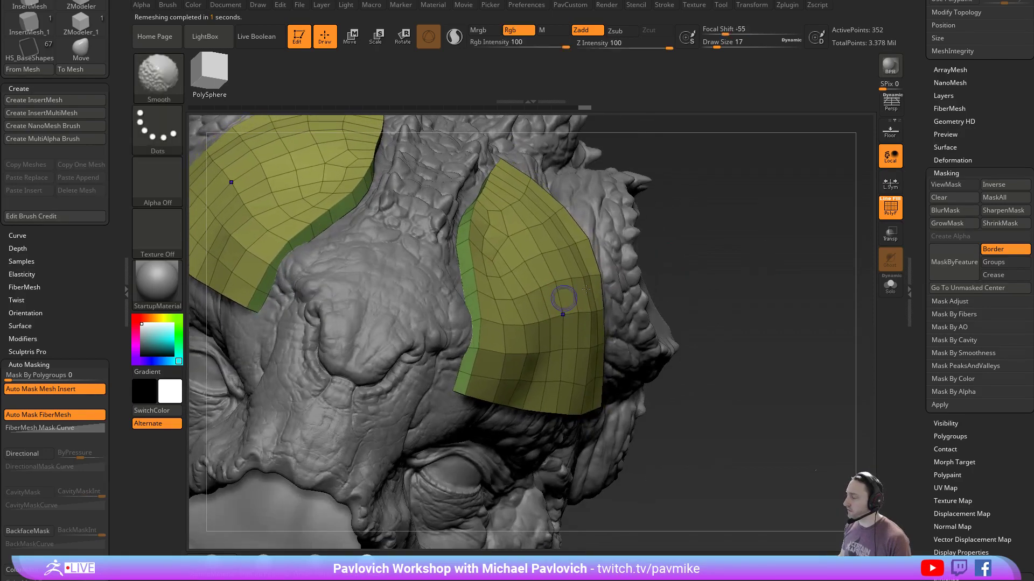
Isolate the panels and try a raised rim around their borders and a rectangular opening through each with ZModeler
mouse_move(761, 305)
right_mouse_down()
mouse_move(724, 231)
mouse_move(863, 279)
right_mouse_up()
left_click(888, 285)
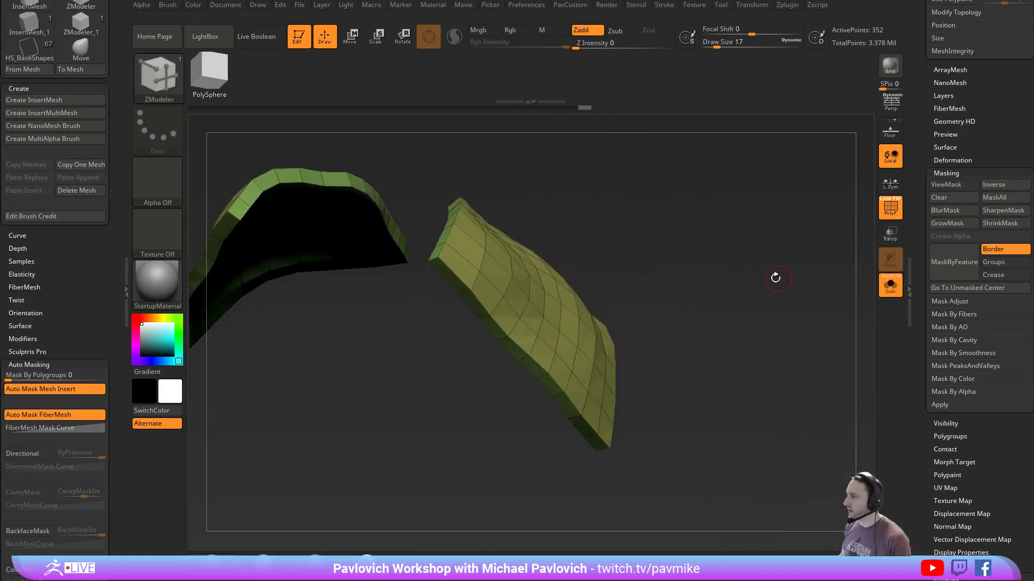
right_click_drag(775, 278, 568, 260)
left_click_drag(492, 258, 477, 263)
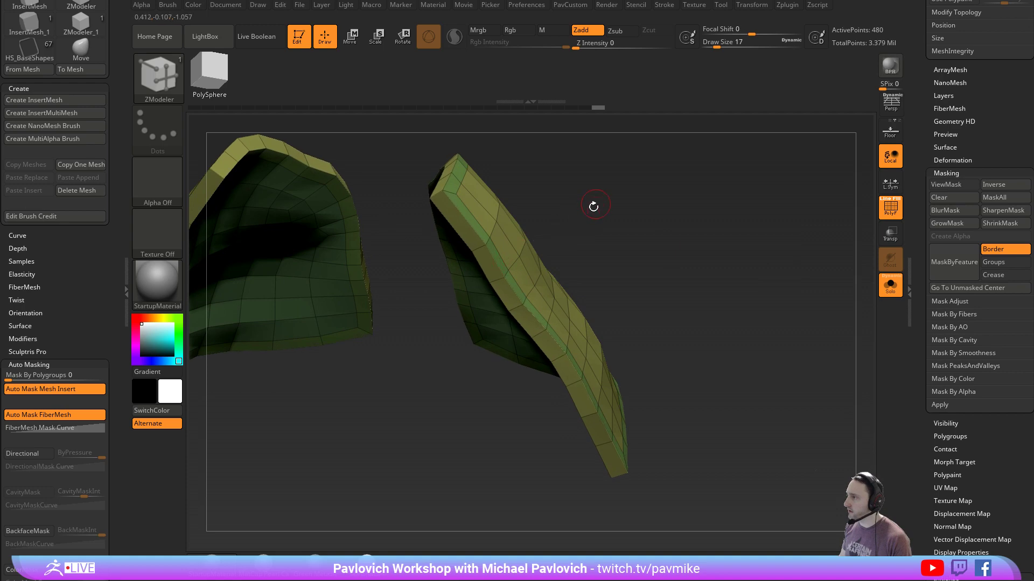
right_click_drag(593, 206, 468, 226)
left_click_drag(456, 269, 466, 266)
right_click_drag(756, 259, 727, 394, "alt")
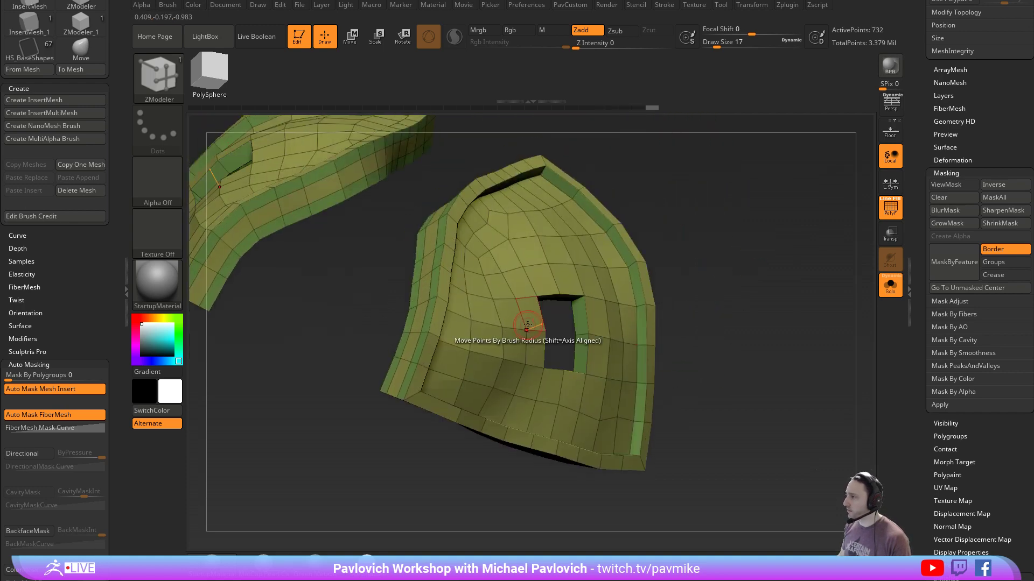
right_click_drag(787, 264, 770, 310)
Set the crease tolerance to 47, preview the panels with Dynamic subdivision at crease level 3, and show the head without the polyframe
key("space")
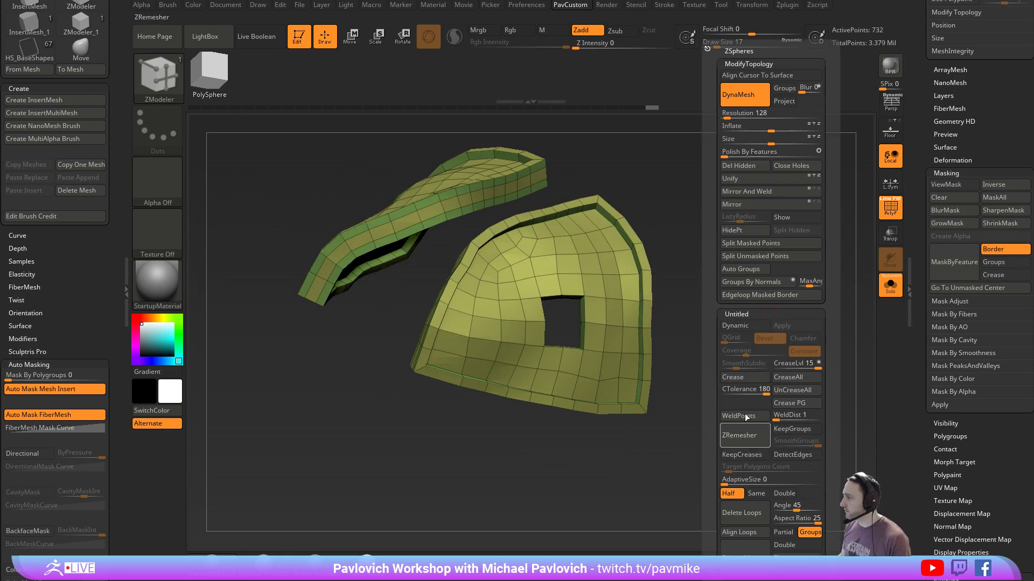
left_click(733, 391)
left_click(744, 326)
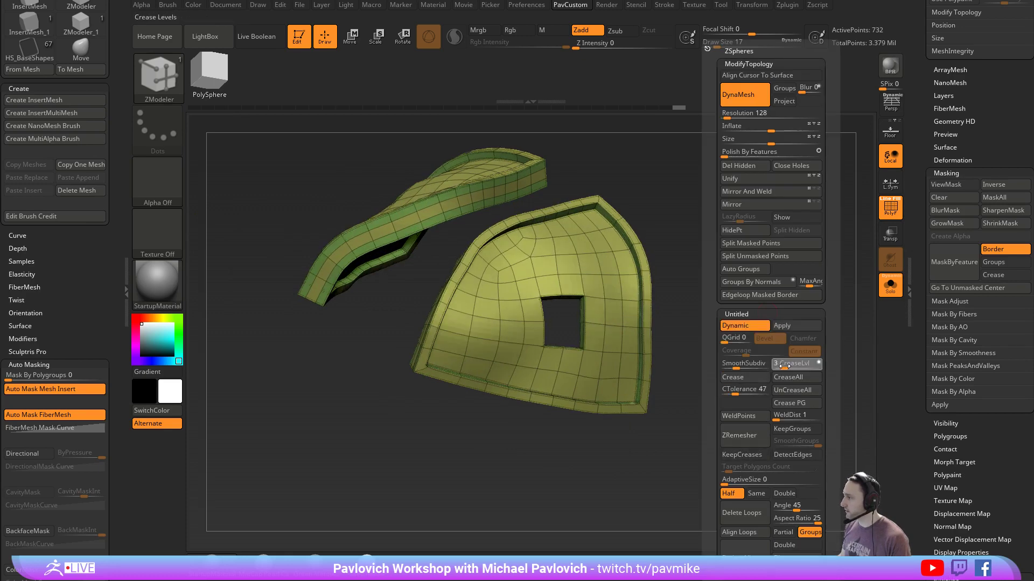
left_click_drag(737, 366, 748, 366)
left_click(891, 285)
key("shift+f")
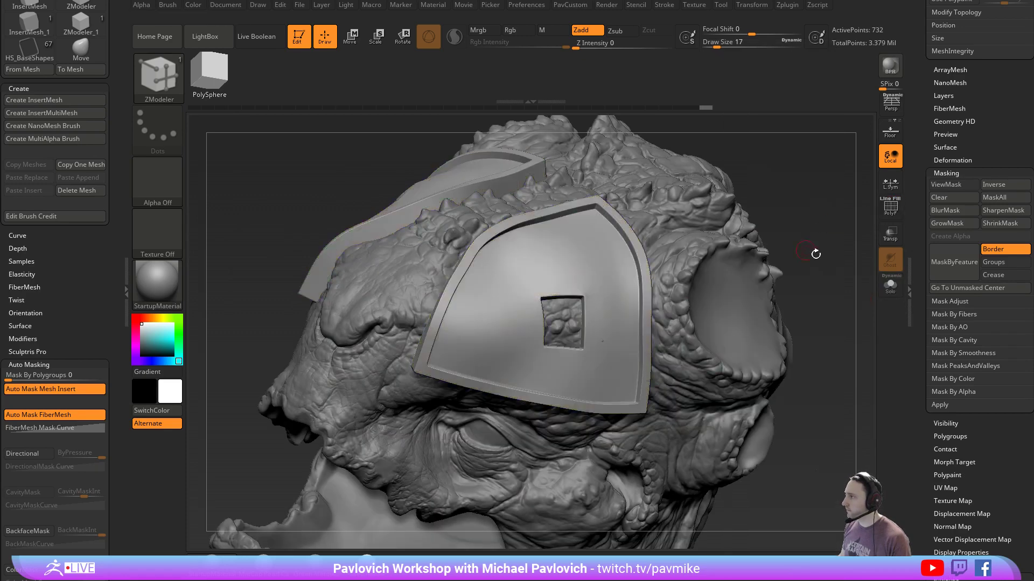
Show the polyframe and undo the rim, opening and thickness edits back to the single-layer remeshed panels
mouse_move(816, 254)
right_mouse_down("ctrl")
mouse_move(791, 234)
mouse_move(821, 271)
mouse_move(775, 253)
mouse_move(818, 268)
mouse_move(792, 270)
mouse_move(776, 296)
right_mouse_up("ctrl")
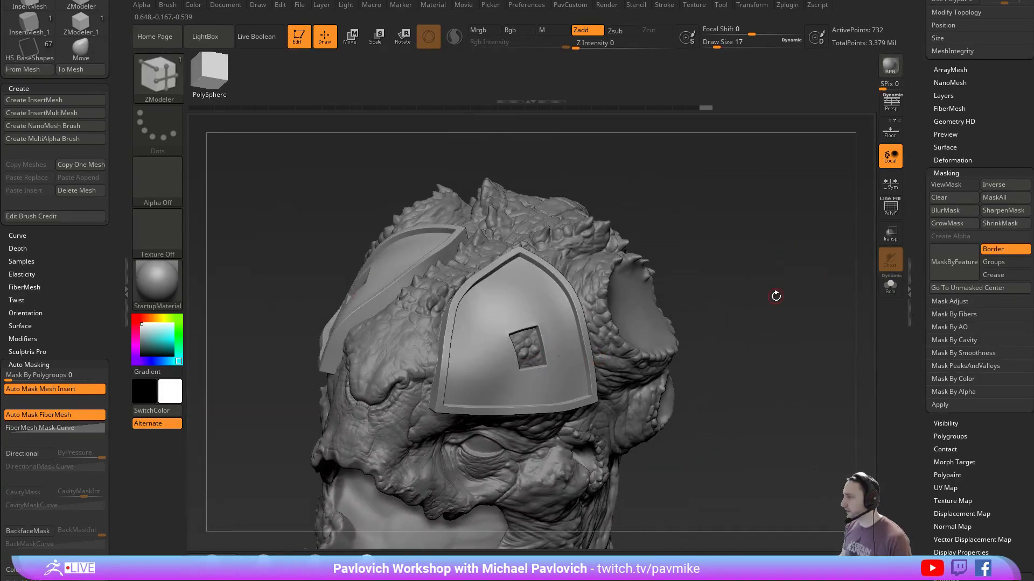
mouse_move(700, 334)
right_mouse_down()
mouse_move(861, 282)
mouse_move(797, 281)
mouse_move(816, 259)
right_mouse_up()
left_click(891, 209)
right_click_drag(815, 258, 843, 270, "ctrl")
key("ctrl+z")
key("ctrl+z")
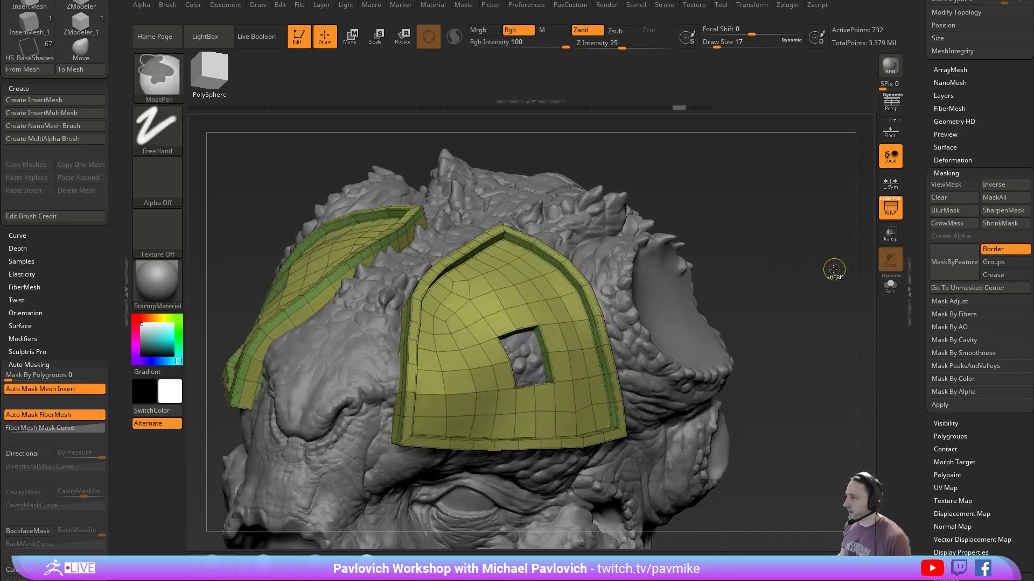
key("ctrl+z")
key("ctrl+z")
key("ctrl+z")
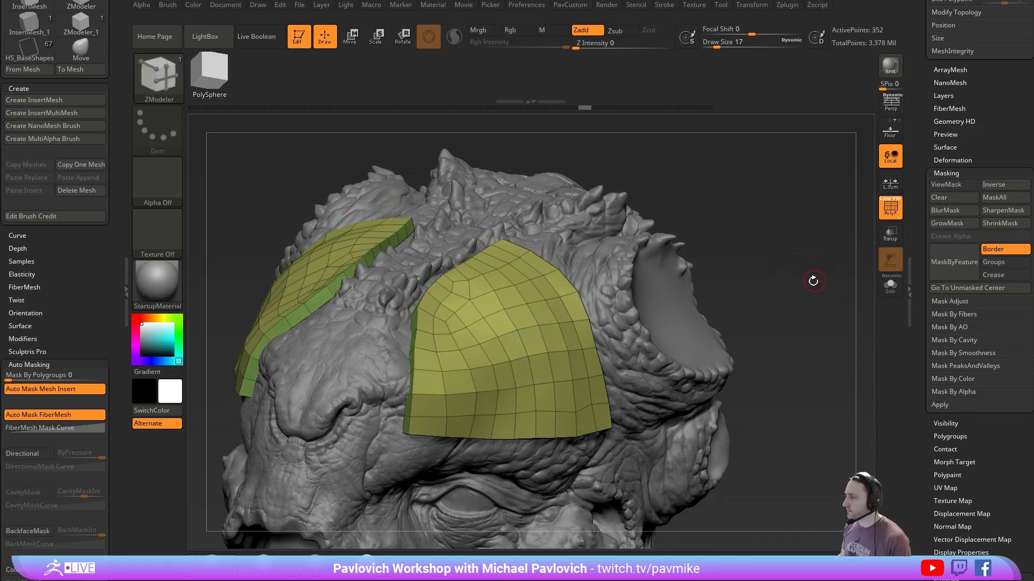
right_click_drag(813, 281, 829, 292)
key("5")
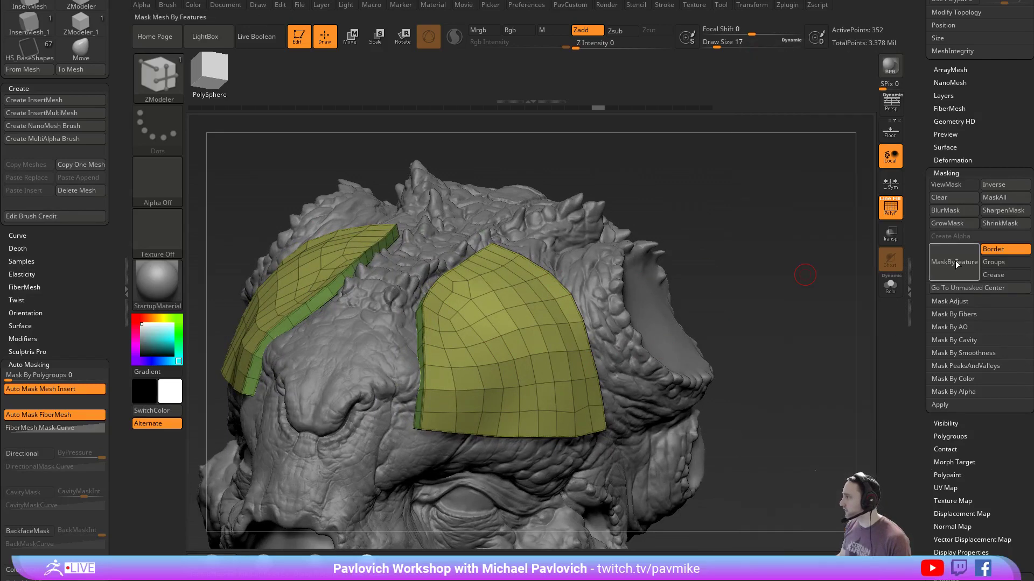
left_click_drag(921, 123, 917, 142)
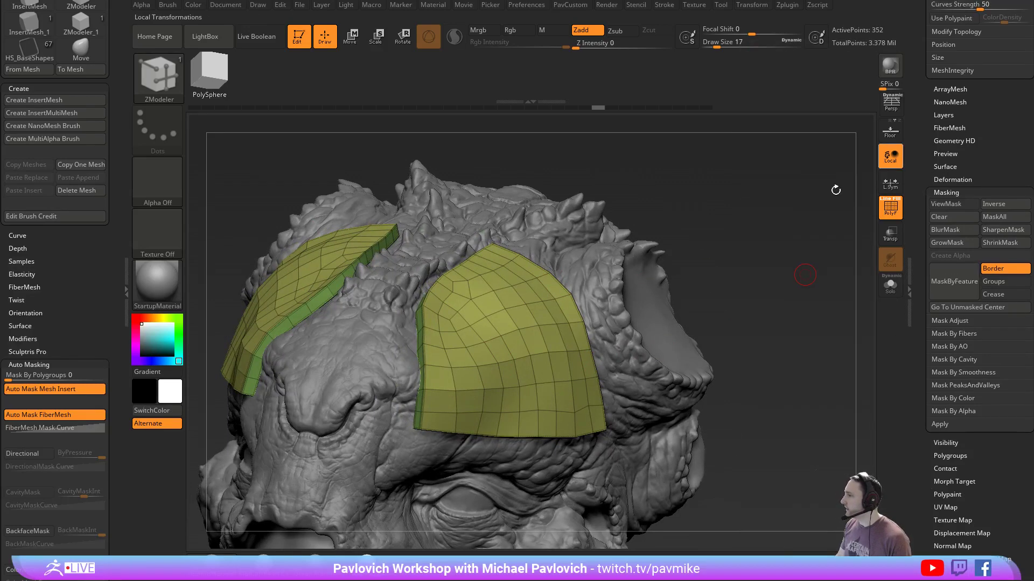
key("ctrl+z")
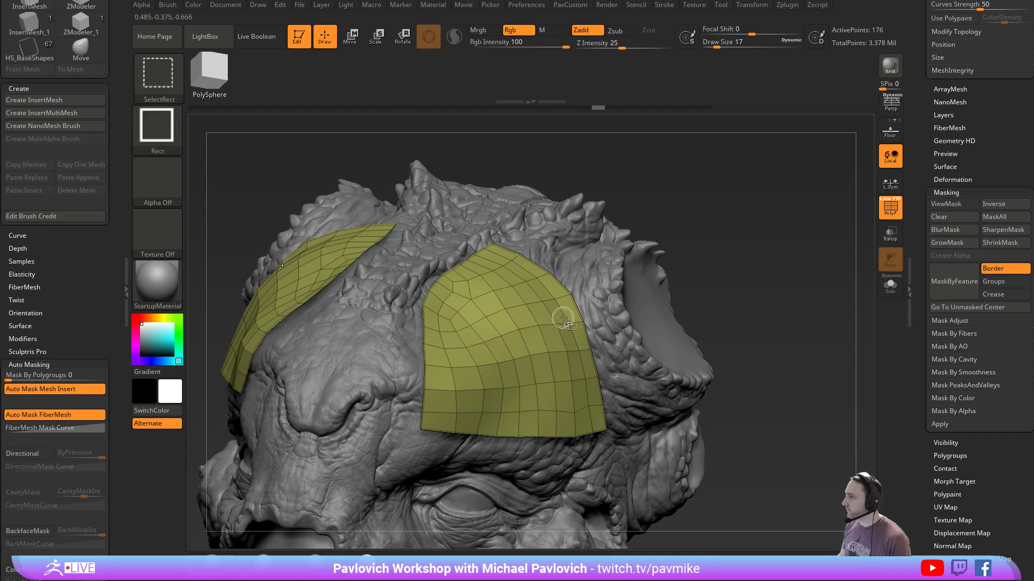
Mask the panels' borders with MaskByFeature, smooth the unmasked interiors using Polish By Features, and clear the mask
key("grave")
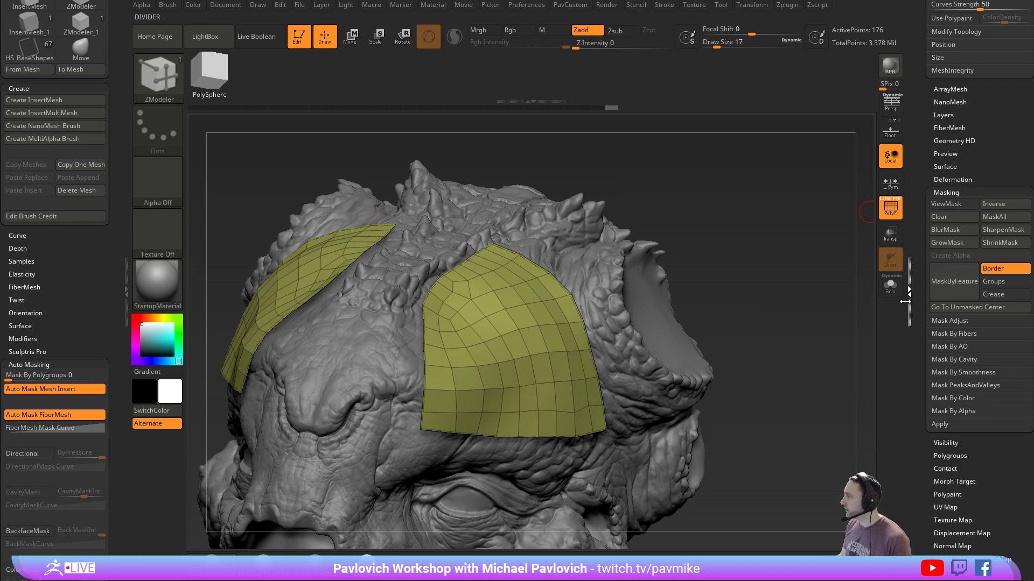
left_click(948, 282)
key("2")
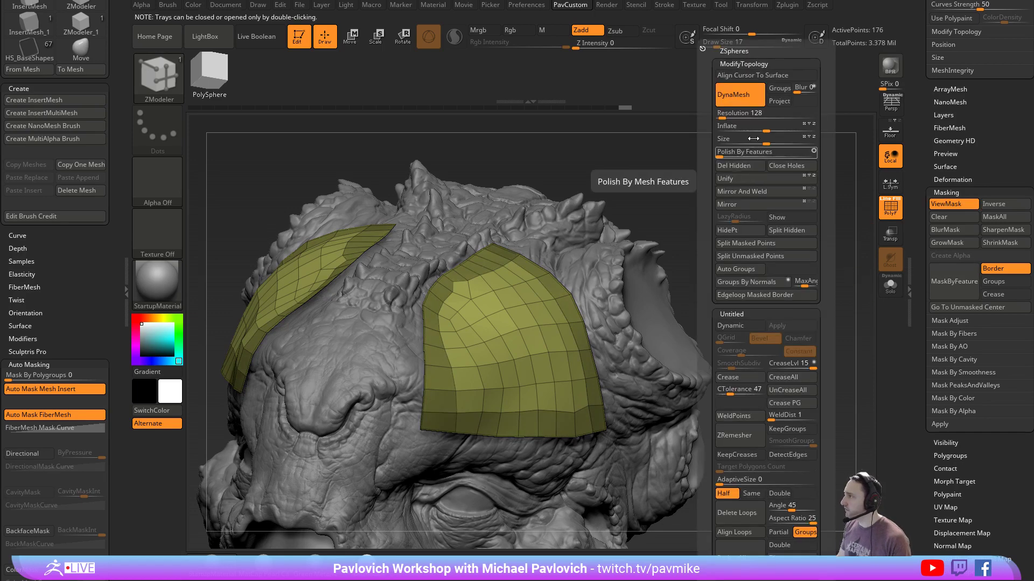
left_click(727, 151)
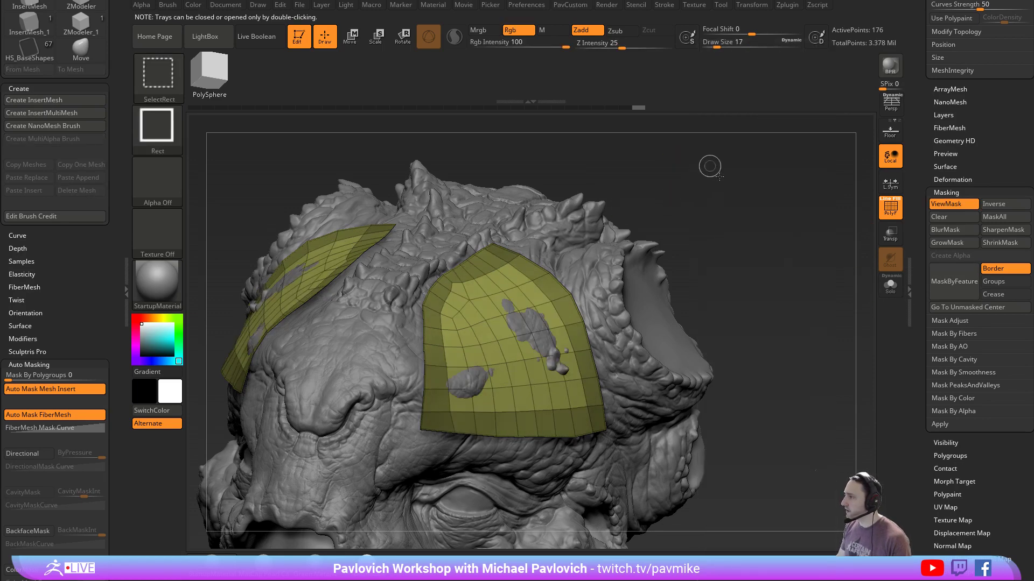
left_click_drag(711, 167, 777, 233, "ctrl+shift")
left_click(779, 206, "ctrl+shift")
Thicken the smoothed panels with ZModeler and preview them without the polyframe, using Dynamic subdivision at crease level 3
key("shift+f")
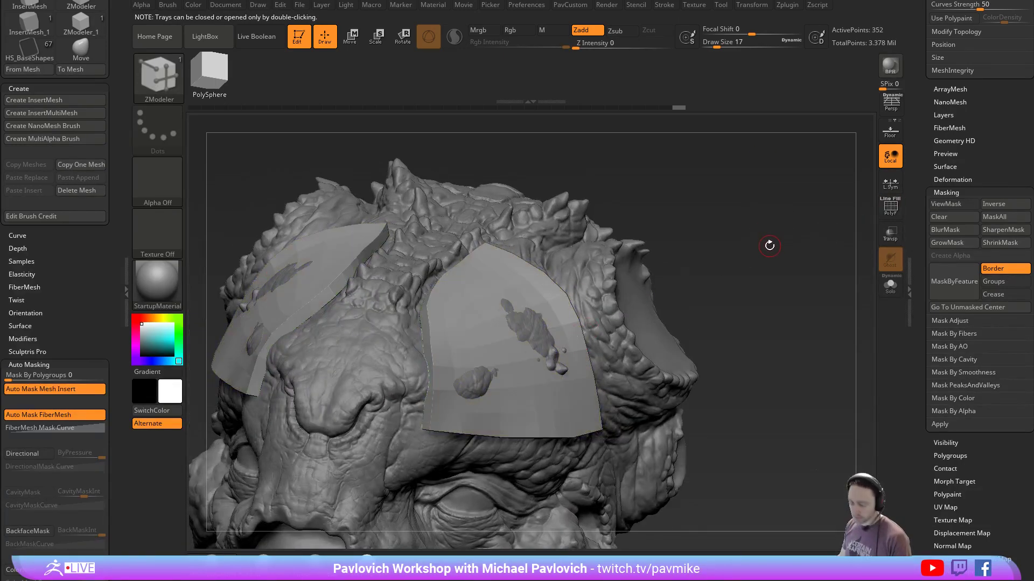
left_click_drag(758, 230, 751, 239)
key("space")
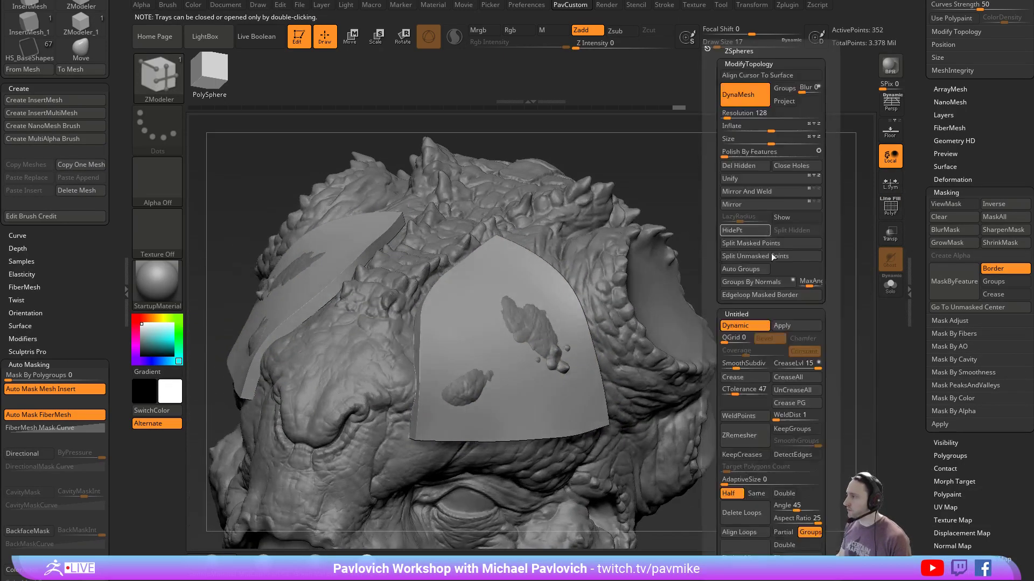
left_click(800, 365)
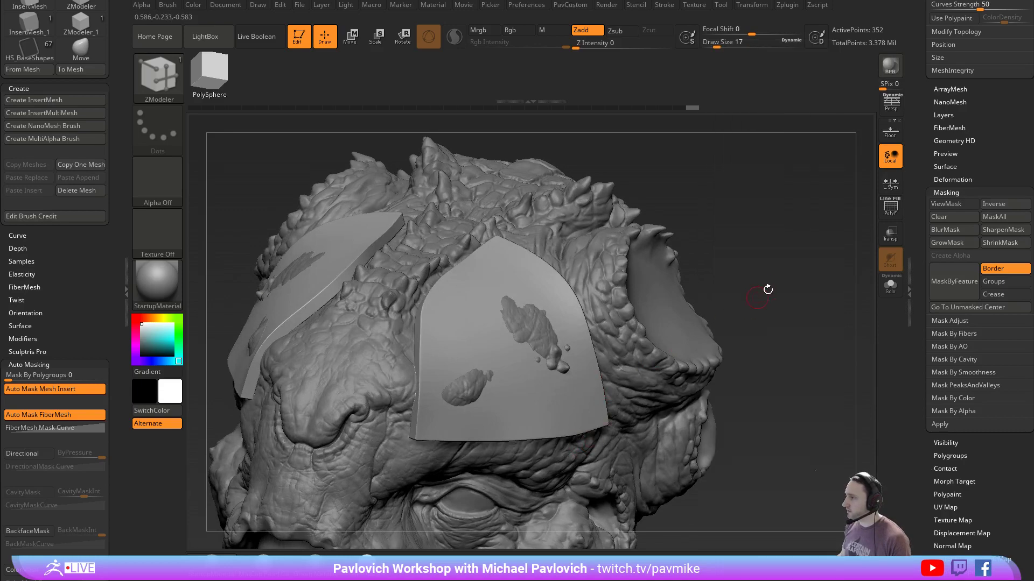
Pull the panels' sunken middle areas out above the head's surface with a large Move brush
left_click_drag(766, 289, 712, 311)
key("s")
left_click(721, 299)
key("b")
key("m")
key("v")
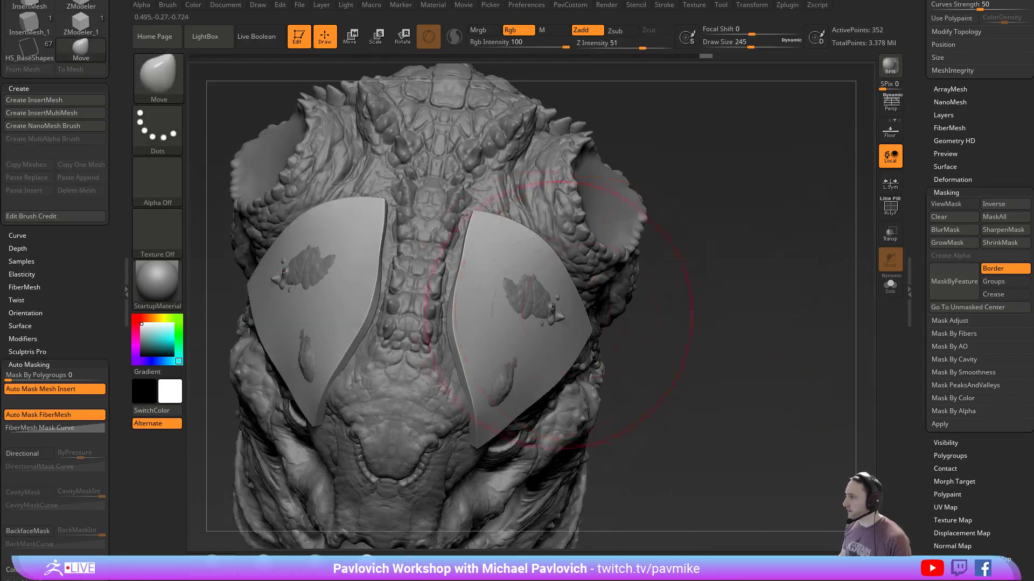
left_click_drag(568, 317, 551, 305, "alt")
key("s")
mouse_move(513, 366)
left_mouse_down("alt")
mouse_move(508, 379)
mouse_move(518, 362)
left_mouse_up("alt")
left_click_drag(560, 315, 573, 303, "alt")
mouse_move(786, 318)
left_mouse_down()
mouse_move(803, 279)
mouse_move(795, 302)
left_mouse_up()
Refine the panels' lower corners with a smaller Move brush so they follow the brow, and reduce the draw size
key("s")
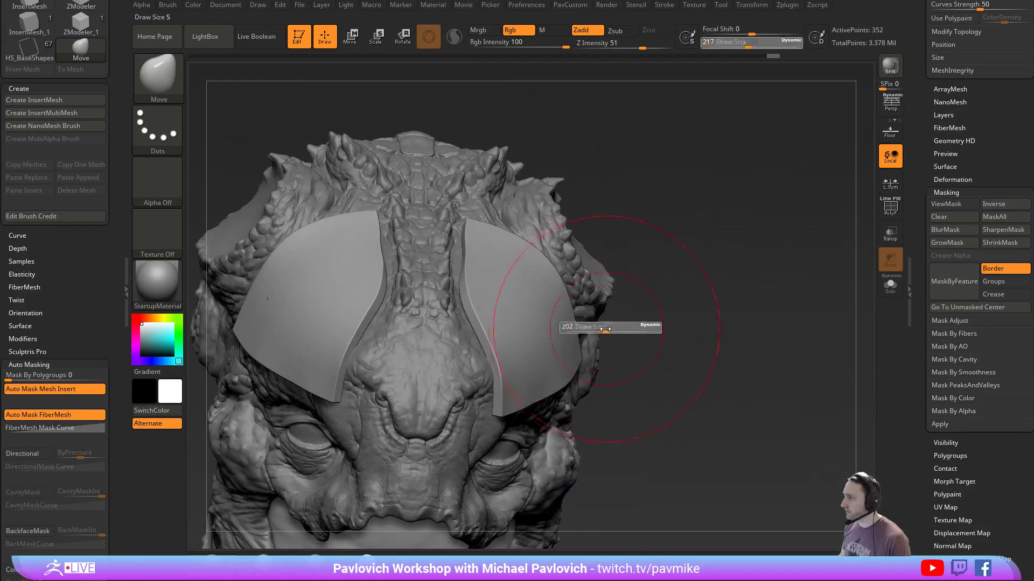
left_click_drag(607, 327, 599, 328)
left_click_drag(530, 393, 535, 382, "alt")
left_click_drag(829, 317, 790, 316)
key("s")
left_click_drag(790, 317, 769, 318)
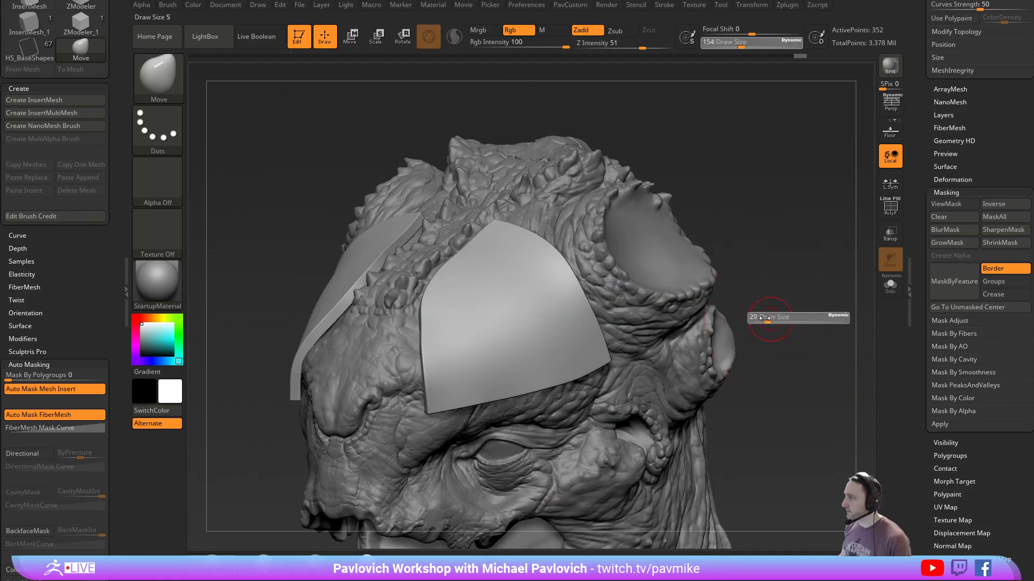
Enable KeepCreases and ZRemesh the thick panels with Half, using the polyframe to check their topology
left_click(890, 209)
key("grave")
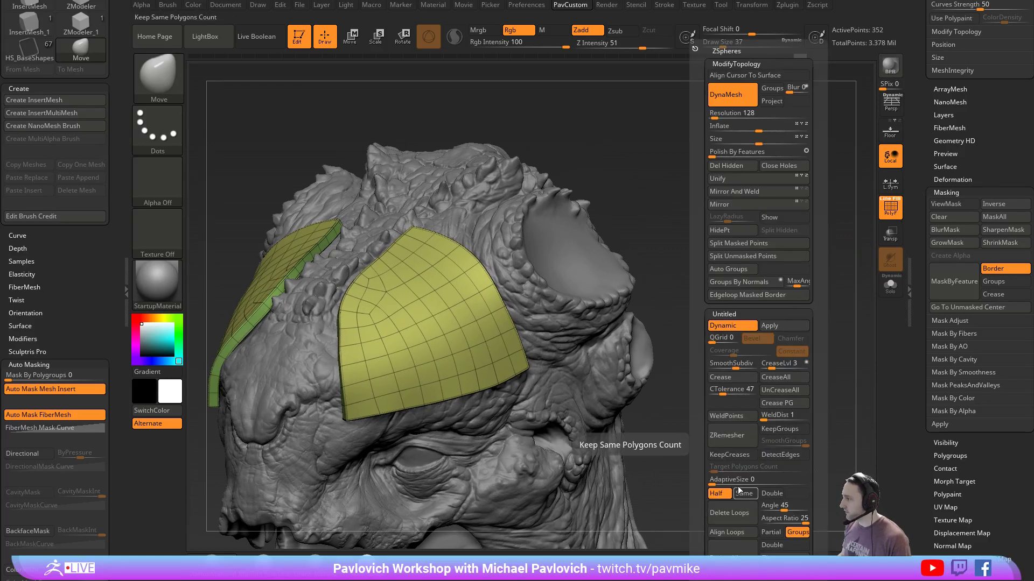
left_click(746, 457)
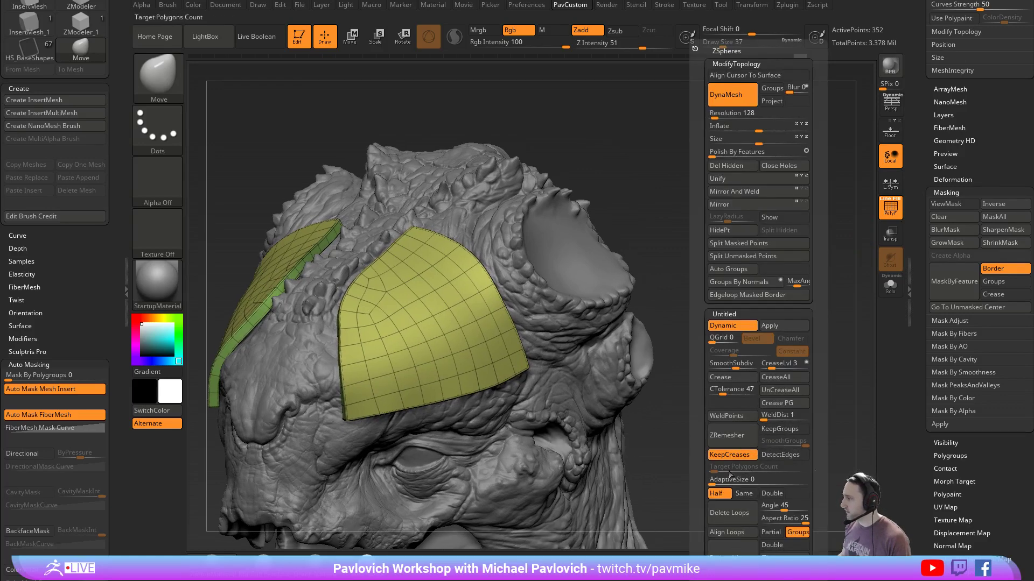
left_click(741, 438)
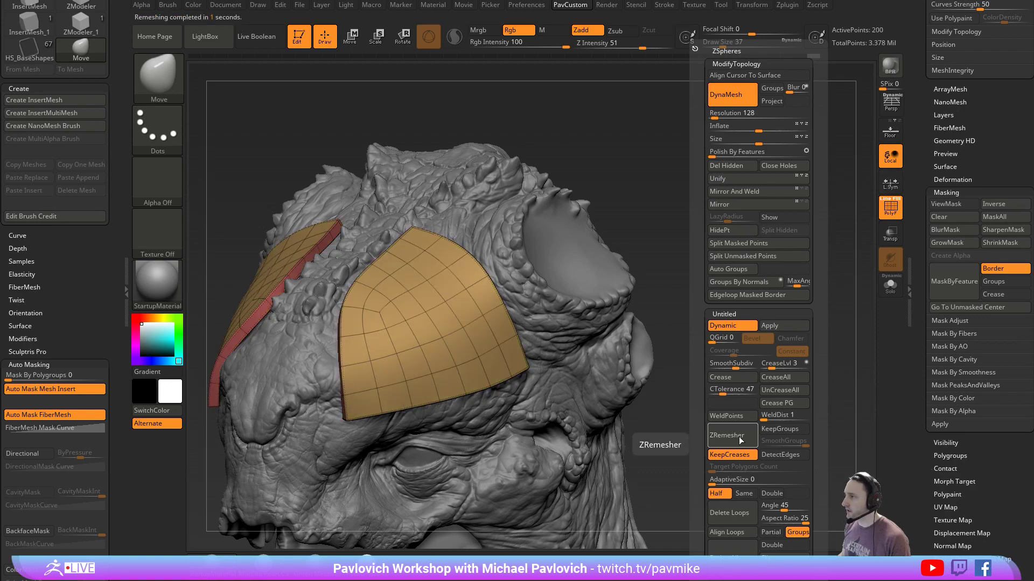
mouse_move(677, 267)
left_mouse_down()
mouse_move(738, 249)
mouse_move(769, 211)
mouse_move(742, 267)
left_mouse_up()
key("shift+f")
Reshape the panel's rear edge from the side using the Move brush at a draw size of 140, and save the project
left_click_drag(831, 160, 813, 202)
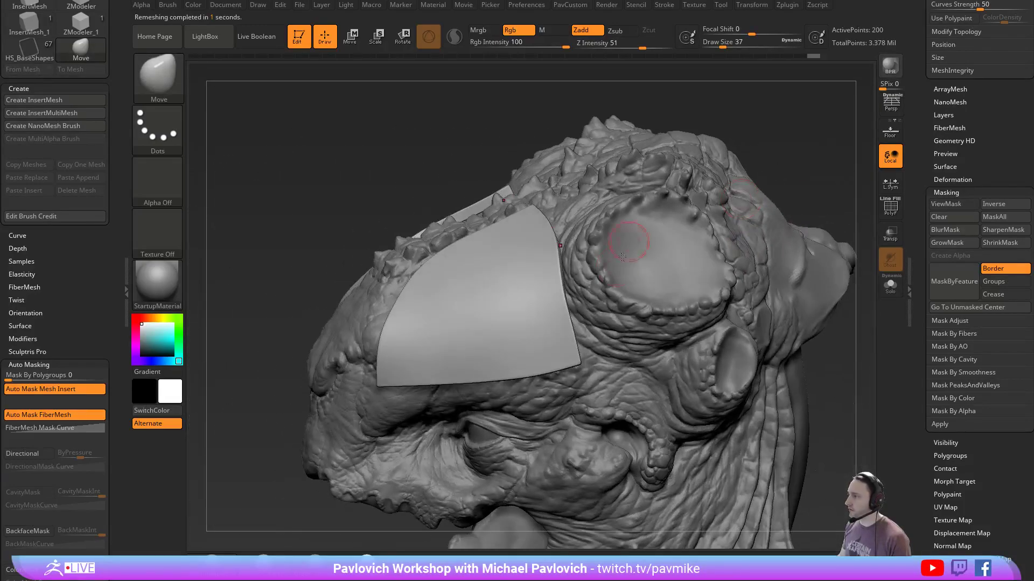
key("s")
left_click_drag(606, 273, 622, 276)
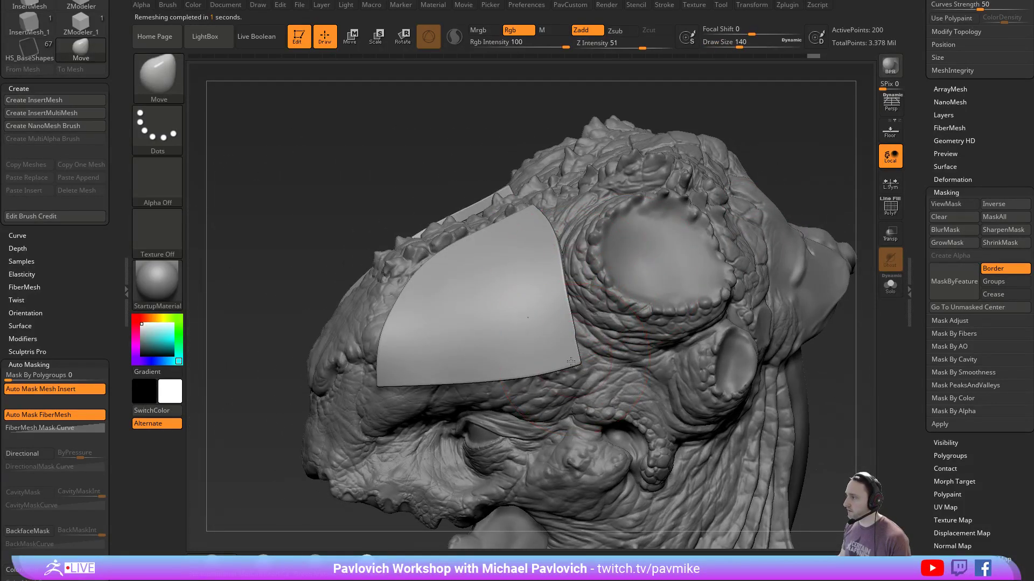
mouse_move(805, 185)
left_mouse_down()
mouse_move(820, 185)
mouse_move(800, 182)
left_mouse_up()
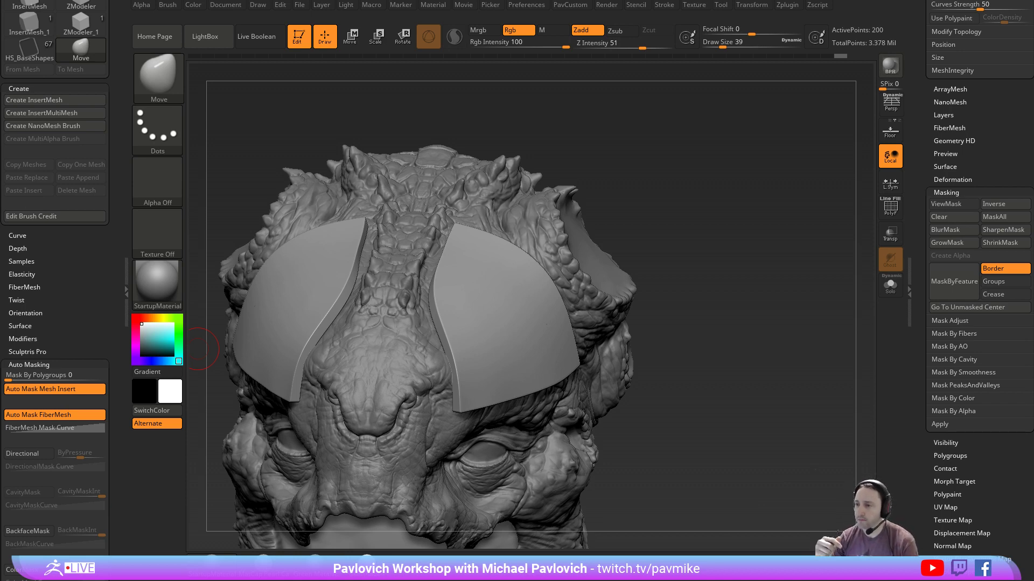
key("ctrl+s")
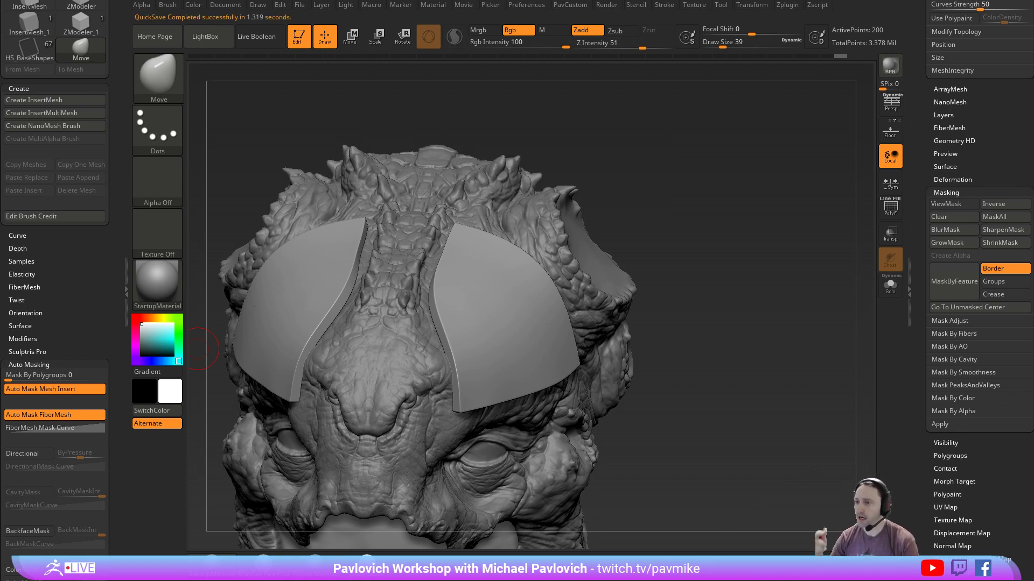
Hide the left-hand panel in the front view, delete the hidden geometry, and collapse the Masking options
mouse_move(711, 192)
left_mouse_down()
mouse_move(731, 144)
mouse_move(790, 147)
mouse_move(770, 176)
mouse_move(705, 207)
left_mouse_up()
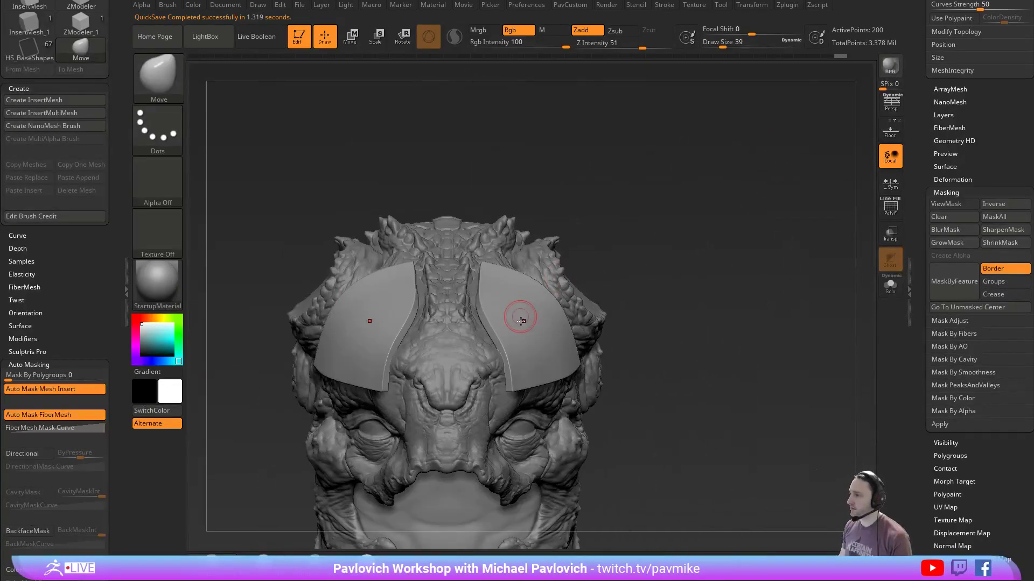
left_click_drag(232, 185, 433, 450, "ctrl+alt+shift")
left_click(570, 5)
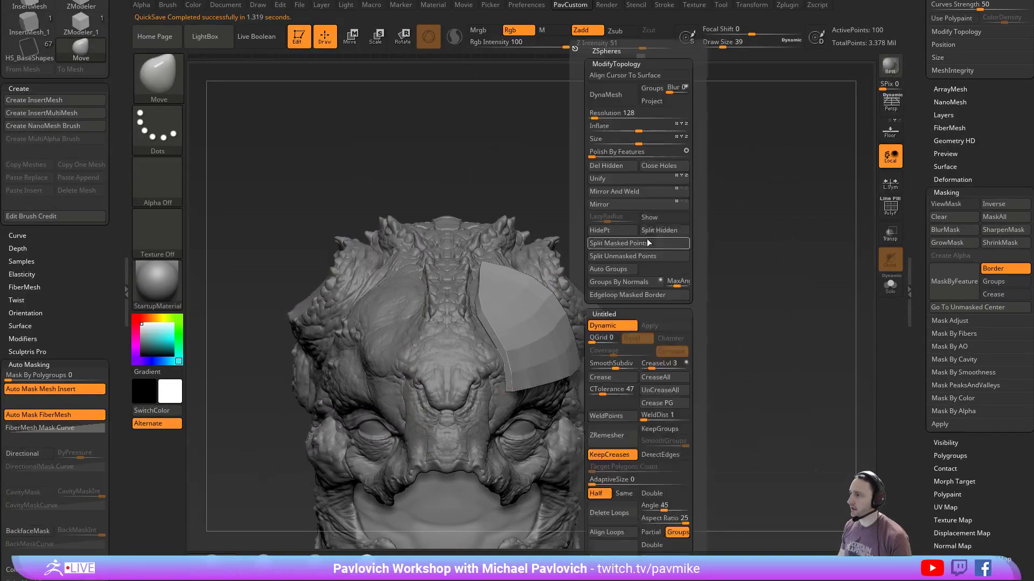
left_click(620, 166)
left_click_drag(775, 233, 791, 213)
left_click(946, 192)
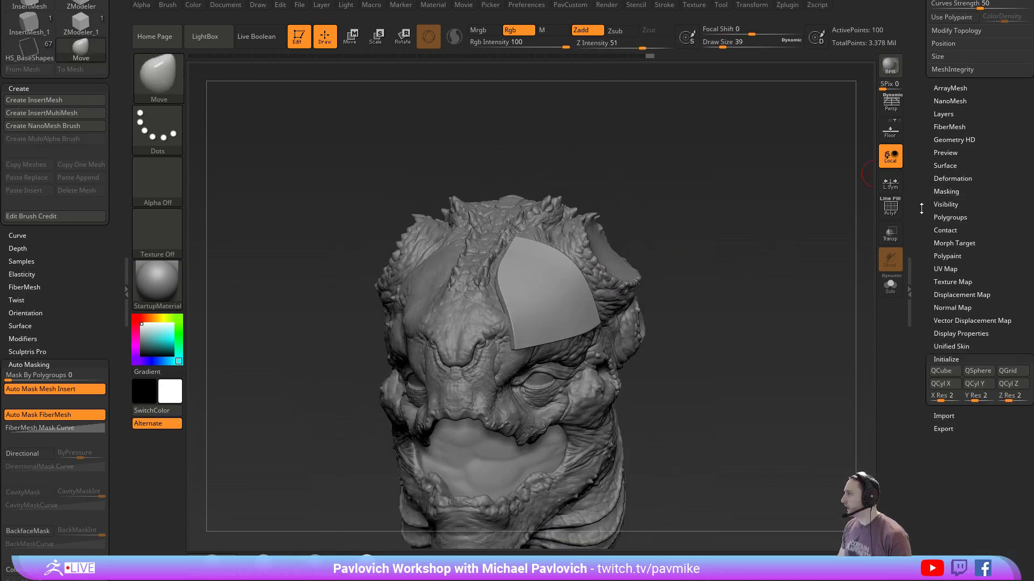
Turn on Array Mesh for the remaining brow panel and enable X Mirror for its copy
left_click_drag(716, 312, 710, 309, "alt")
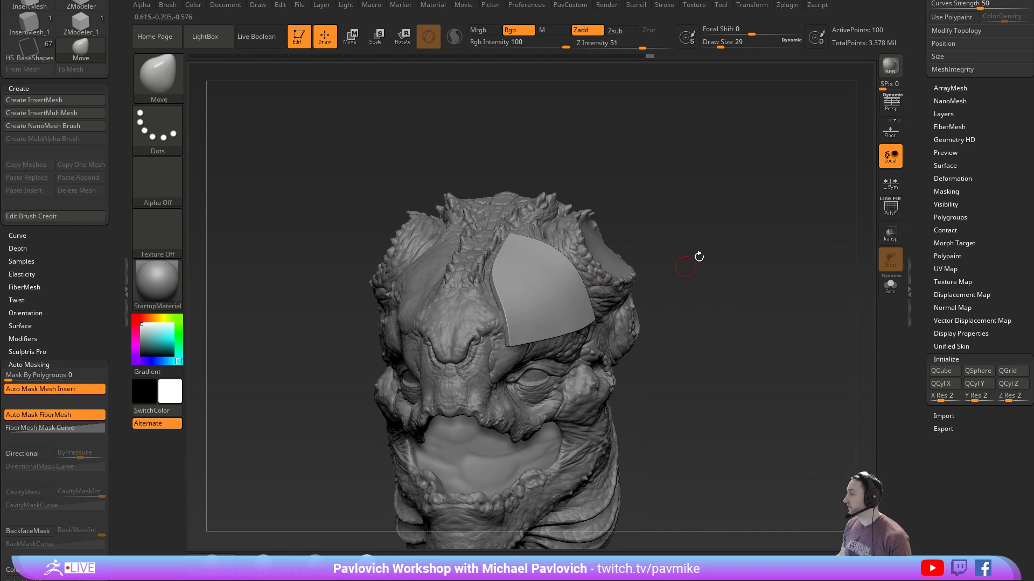
left_click(949, 88)
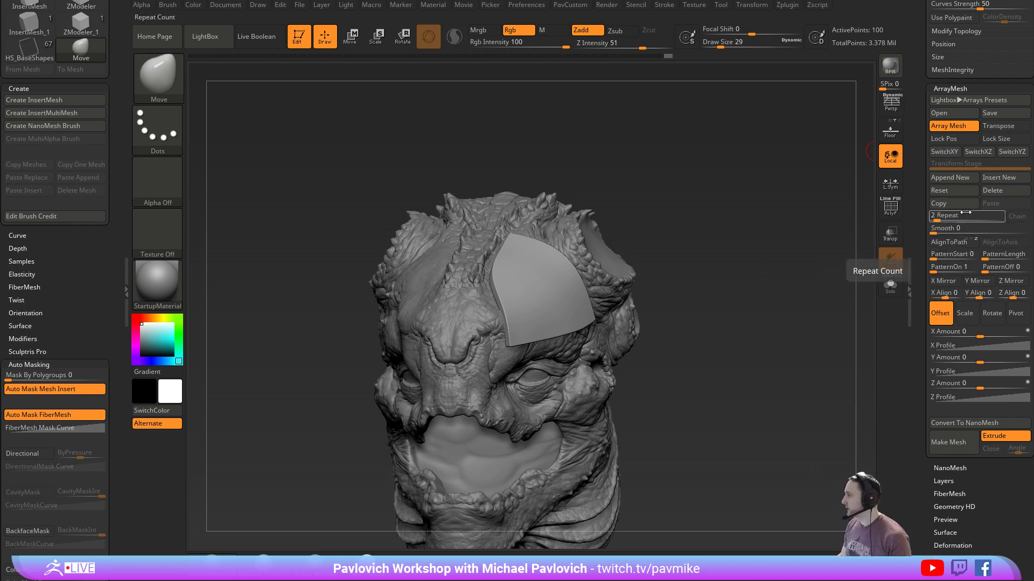
left_click(948, 281)
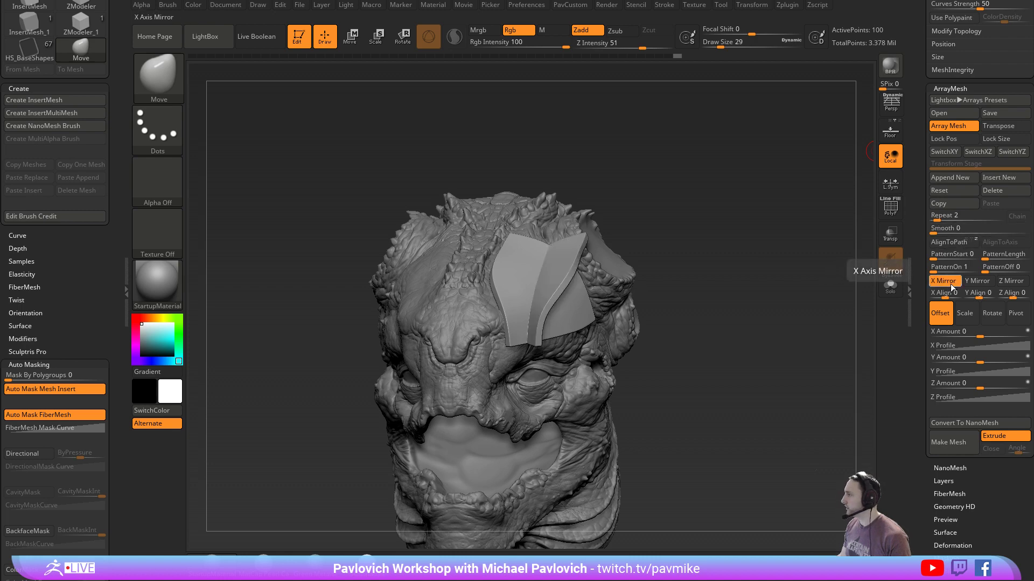
left_click(956, 192)
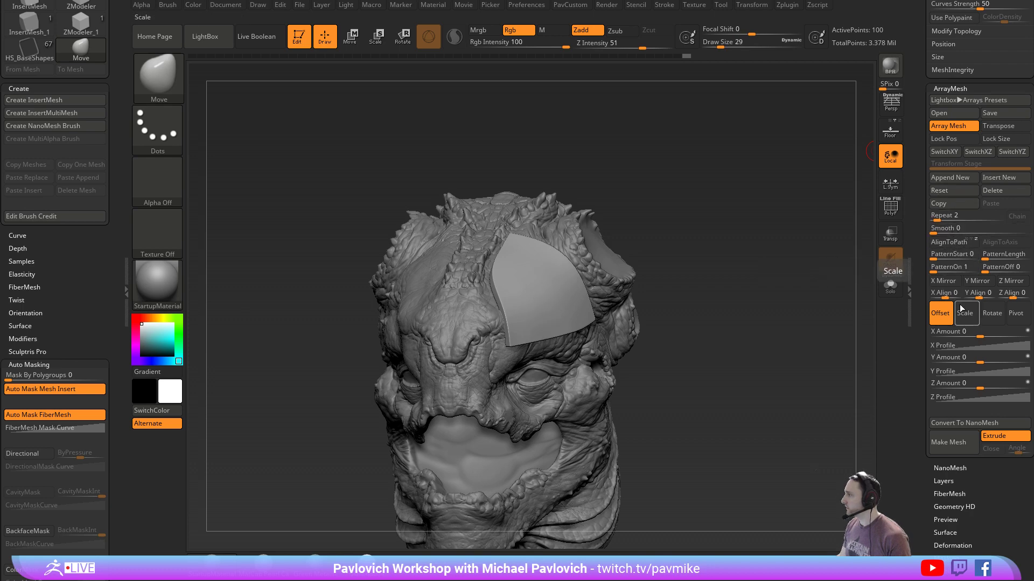
left_click(947, 281)
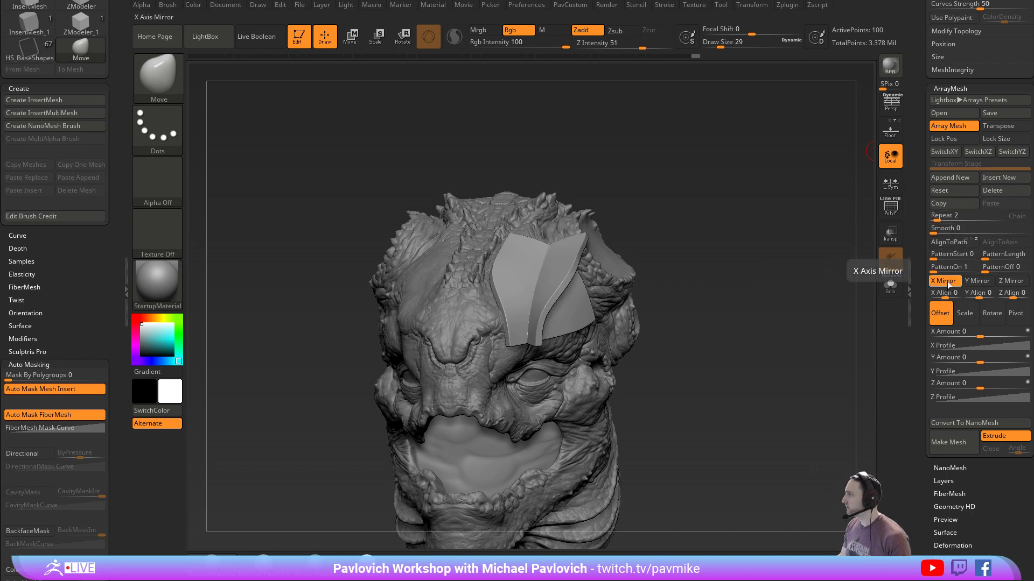
Set the array's X offset amount to -3 so the mirrored panel sits on the opposite brow
left_click_drag(829, 275, 815, 257)
key("w")
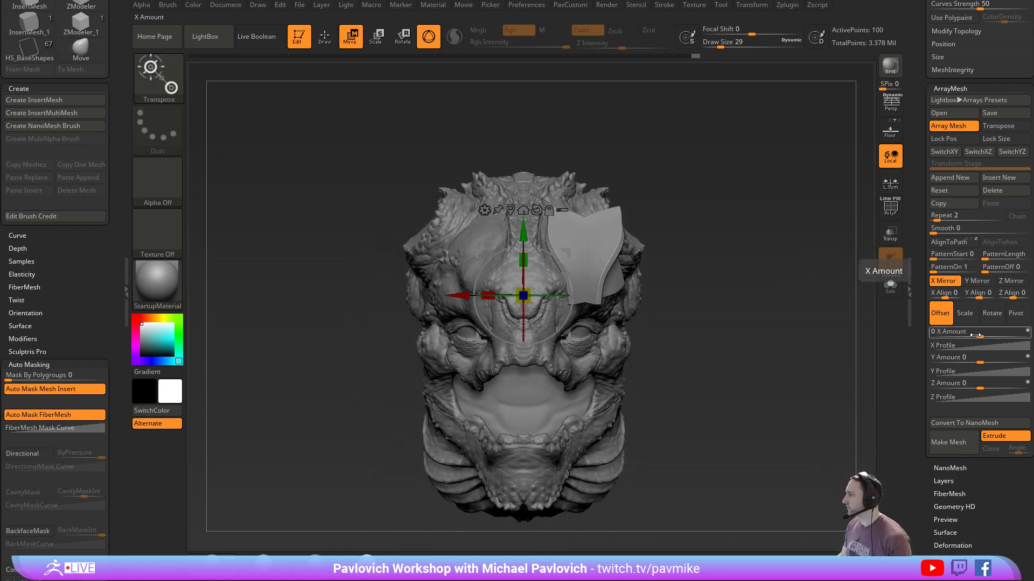
left_click_drag(967, 332, 954, 334)
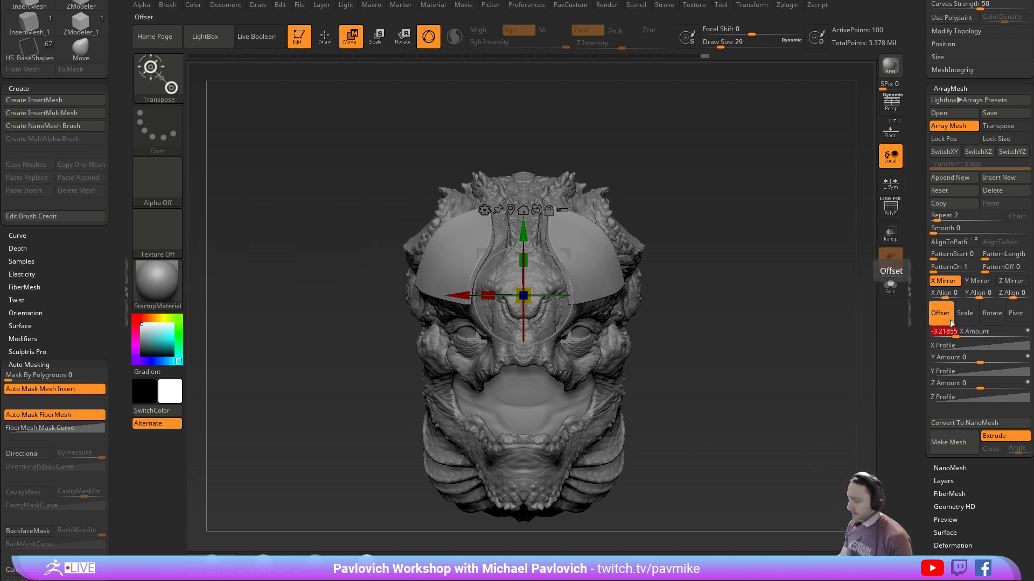
type("-3")
key("Return")
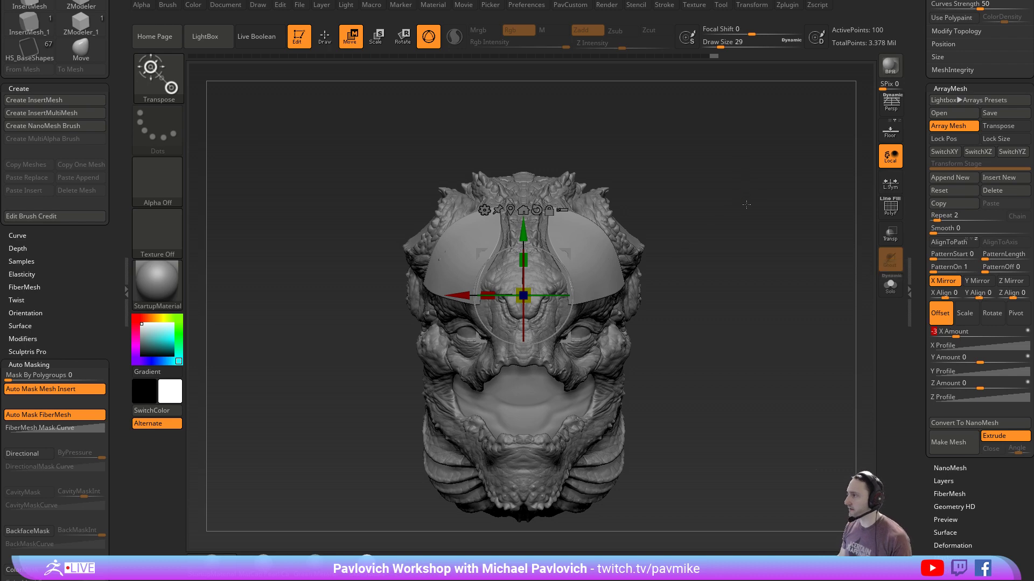
Try pulling the outer edges of the mirrored panels with the Move brush at a draw size of 202
key("q")
left_click_drag(753, 230, 727, 248)
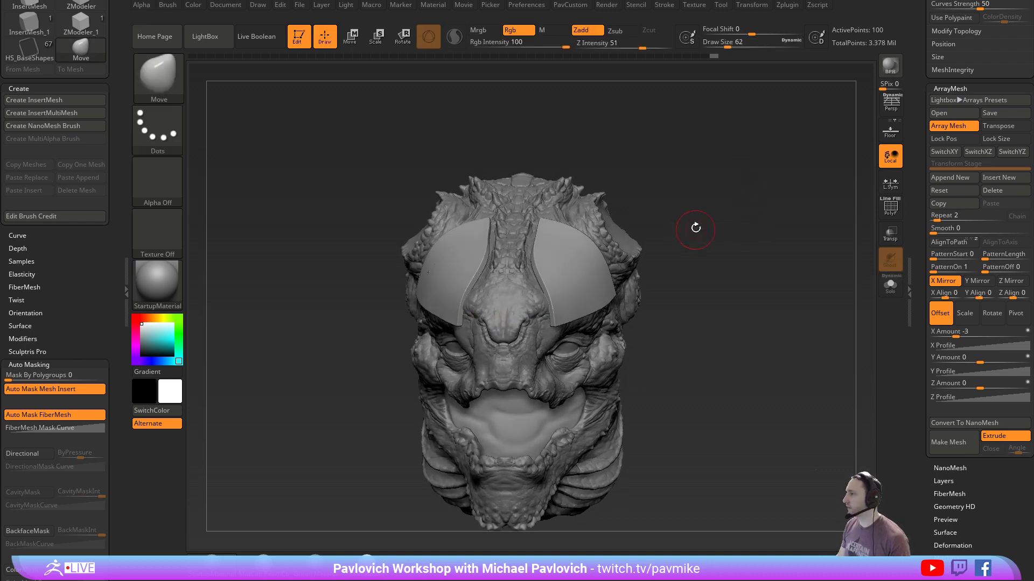
key("bracketright")
key("bracketright")
key("s")
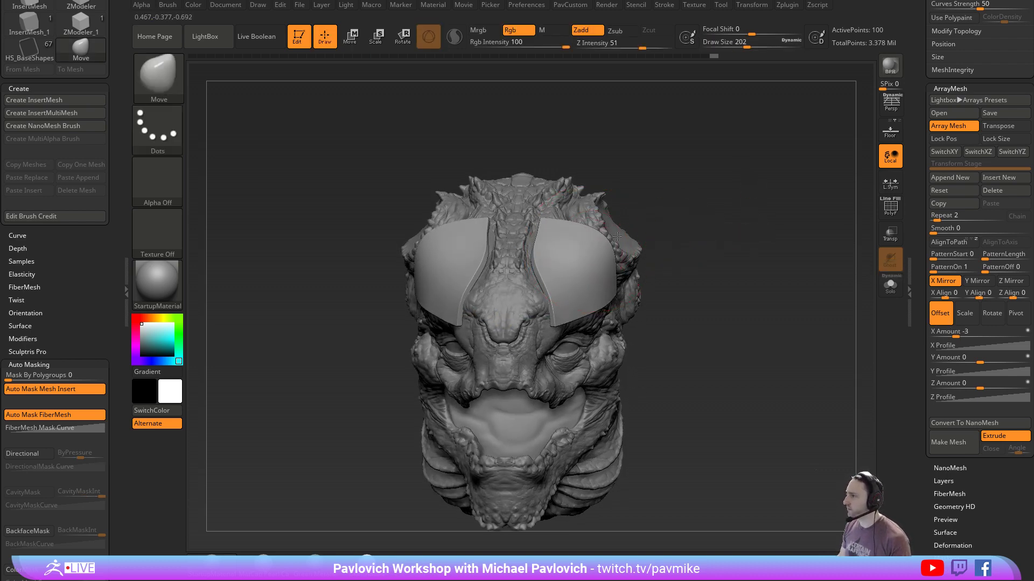
key("bracketright")
key("bracketright")
mouse_move(745, 229)
left_mouse_down()
mouse_move(665, 213)
mouse_move(585, 282)
left_mouse_up()
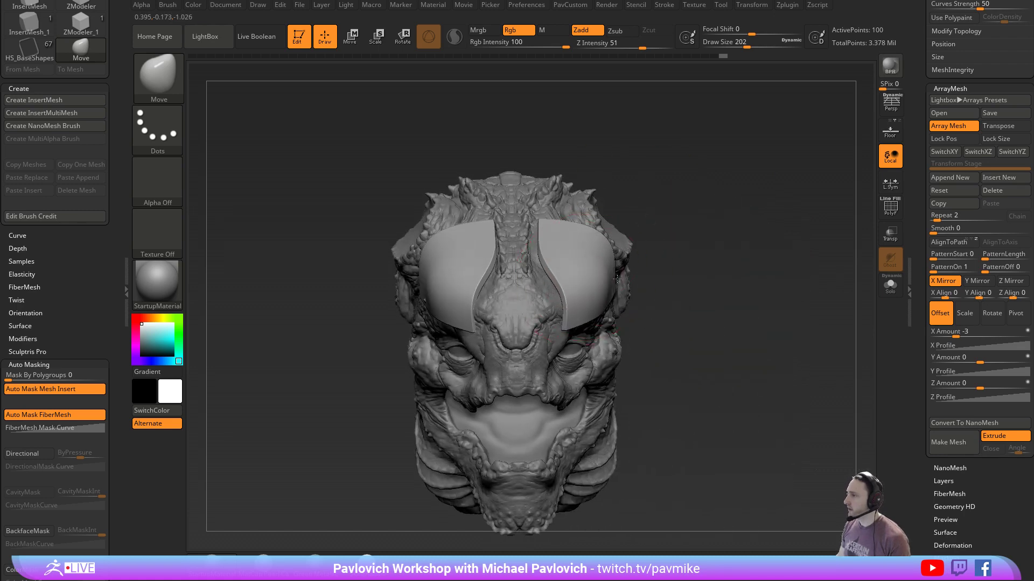
key("ctrl+z")
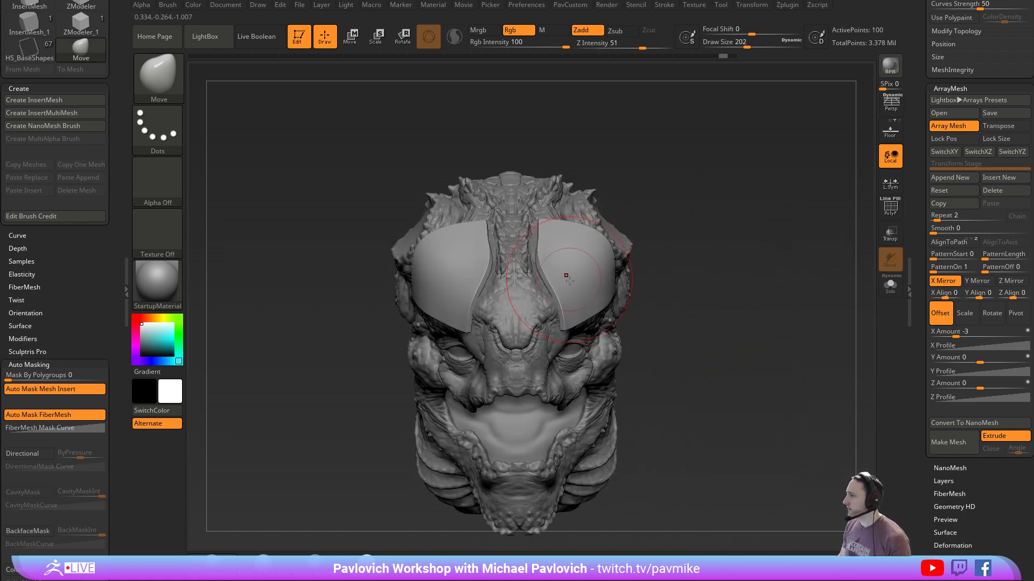
left_click_drag(566, 273, 622, 289)
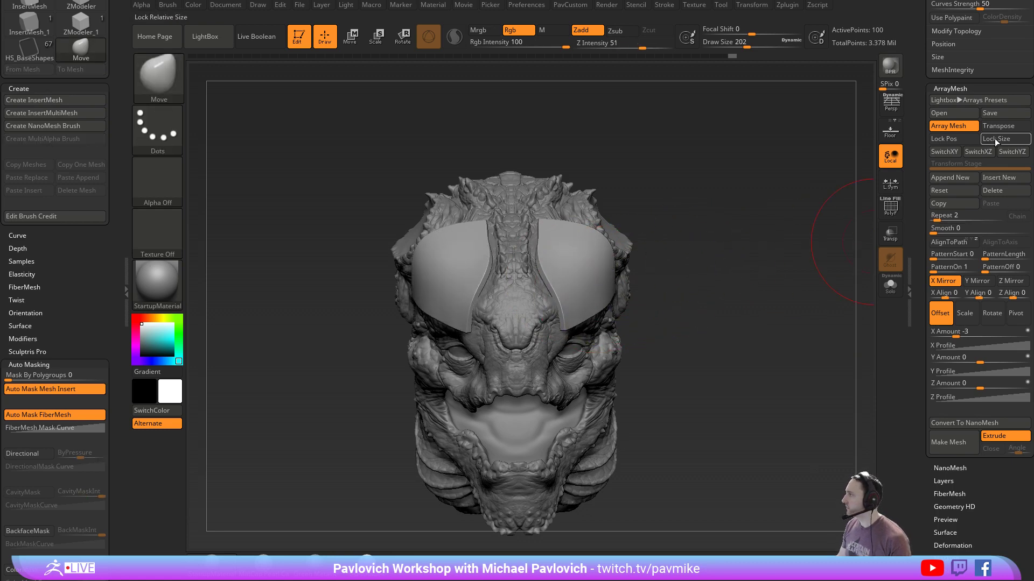
Undo the Move strokes, the X offset and the array's X mirror, and reduce the draw size to 65
key("ctrl")
key("ctrl+z")
key("ctrl+z")
key("ctrl+z")
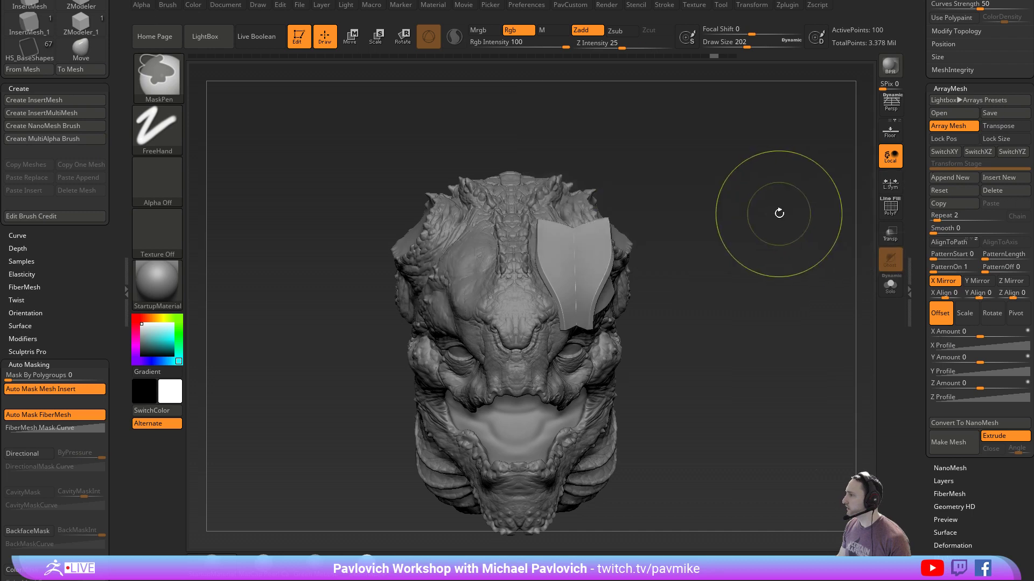
key("s")
left_click_drag(783, 215, 774, 215)
key("ctrl+z")
left_click_drag(846, 199, 830, 196)
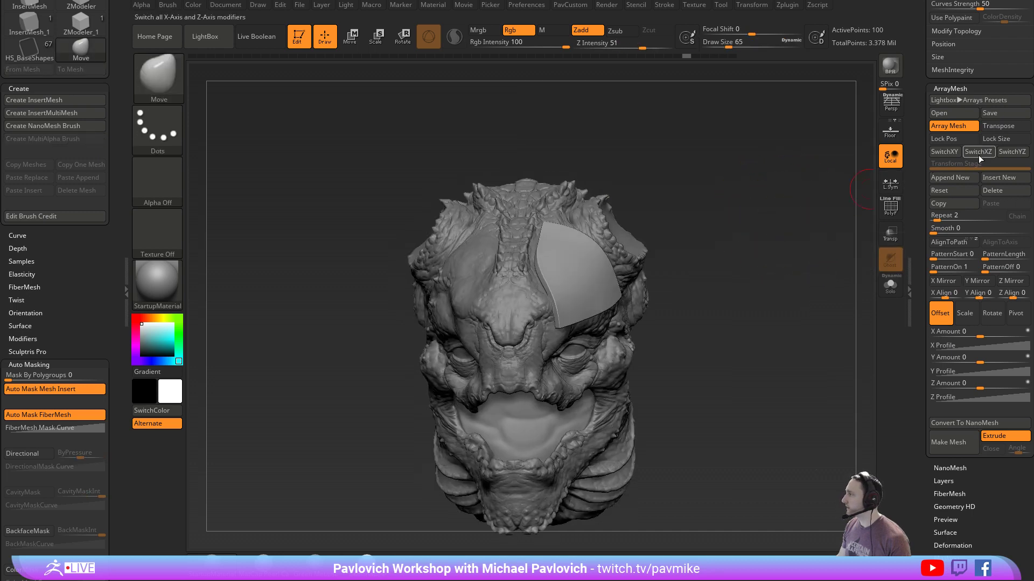
Enable Lock Pos and Lock Size on the array, keep Repeat at 2, and turn on X Mirror
left_click(971, 138)
left_click(1006, 140)
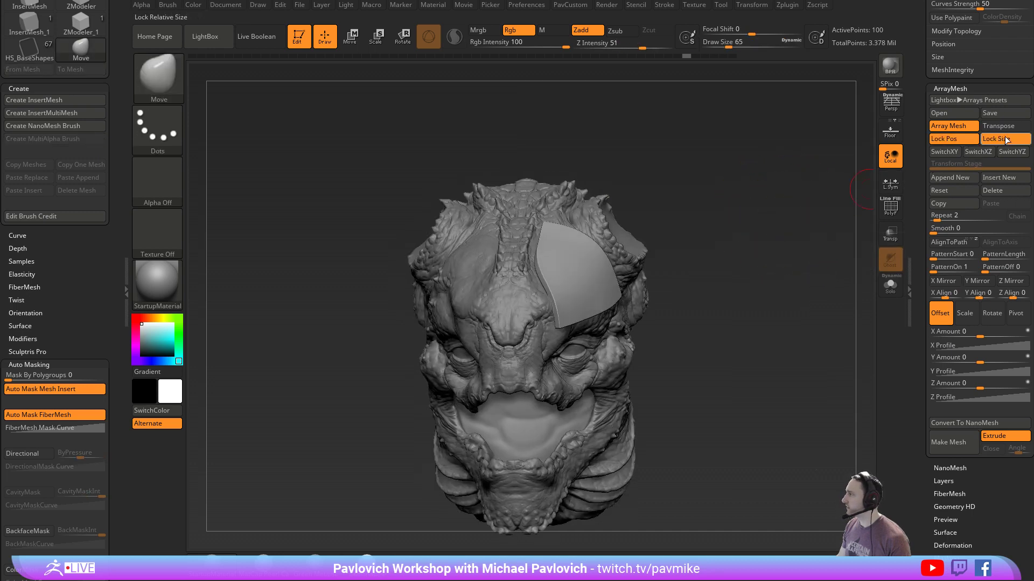
left_click(949, 218)
key("Return")
left_click(943, 281)
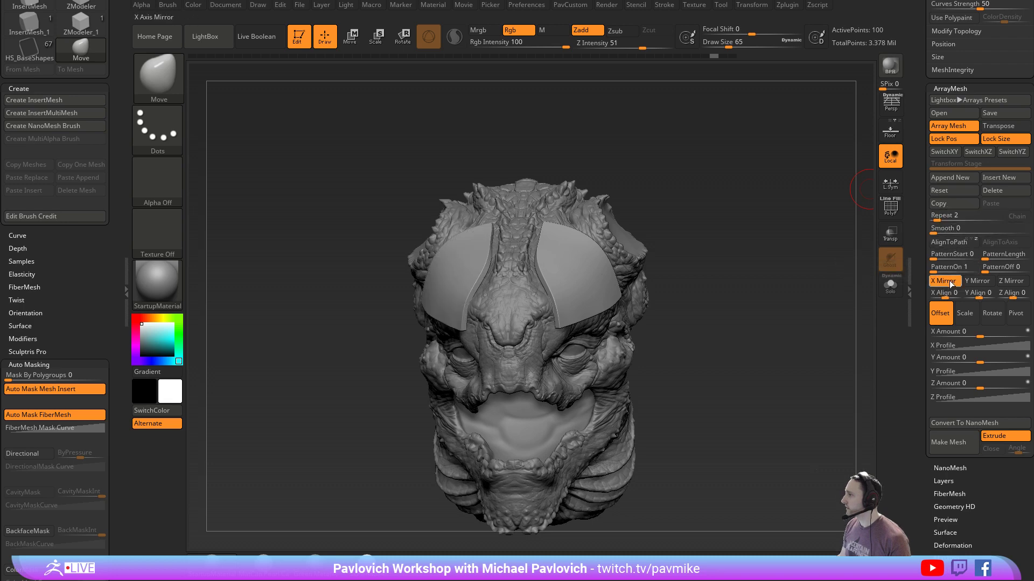
Reshape the mirrored brow panels with a large Move brush, checking the array copy from both sides of the head
mouse_move(775, 307)
left_mouse_down()
mouse_move(763, 337)
mouse_move(773, 319)
mouse_move(753, 312)
left_mouse_up()
key("s")
left_click(616, 267)
left_click_drag(617, 266, 620, 265)
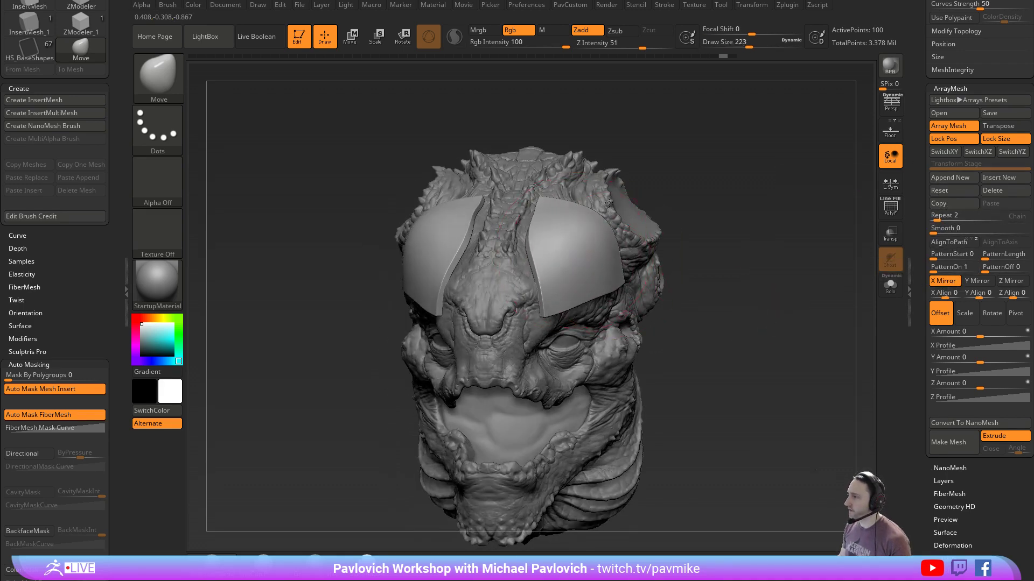
mouse_move(720, 250)
left_mouse_down()
mouse_move(669, 263)
mouse_move(603, 253)
left_mouse_up()
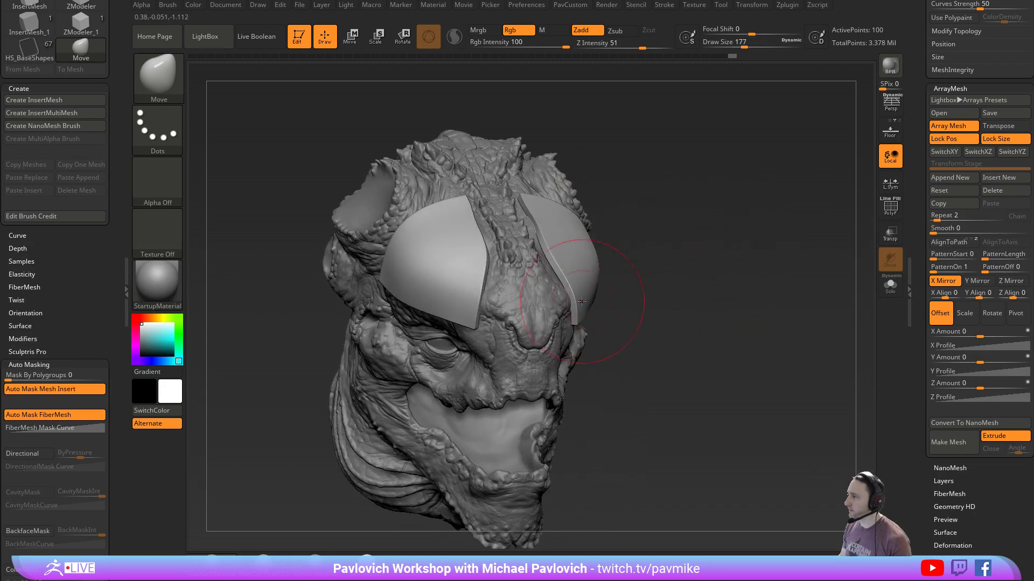
Turn off Array Mesh to leave the single panel, and set the brush draw size to 27 in the side view
left_click(950, 127)
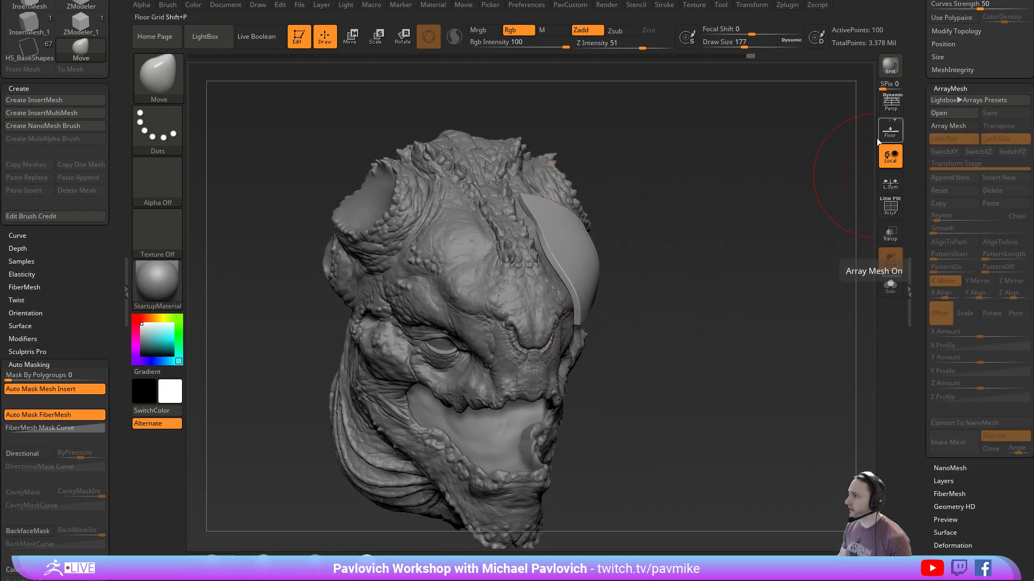
left_click_drag(729, 292, 608, 299)
key("s")
left_click_drag(816, 309, 695, 311)
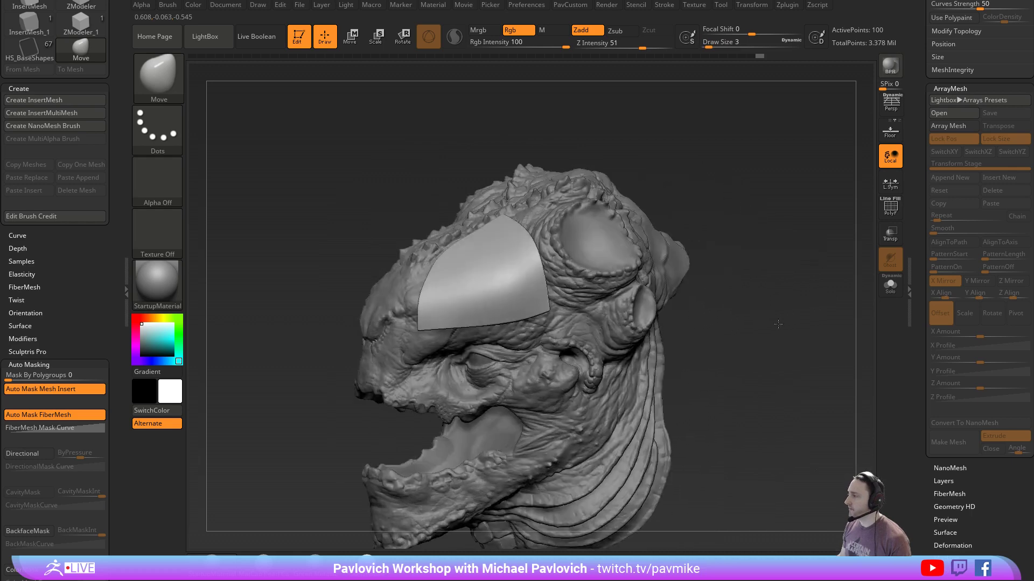
key("s")
left_click_drag(781, 323, 785, 323)
Load the SpotLight set of white shapes from LightBox, and arrange the sheet and dial clear of the head
key("comma")
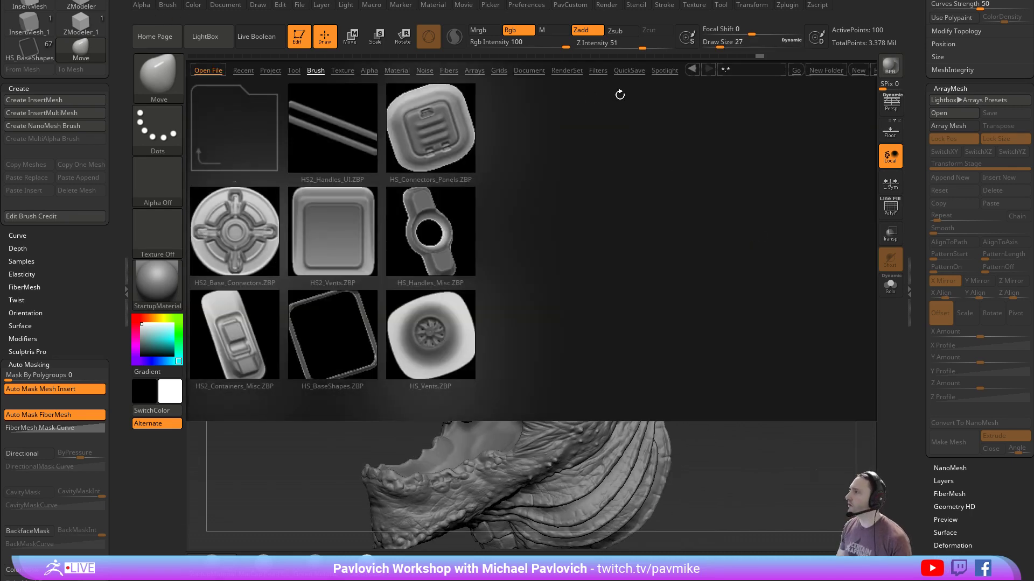
left_click(664, 70)
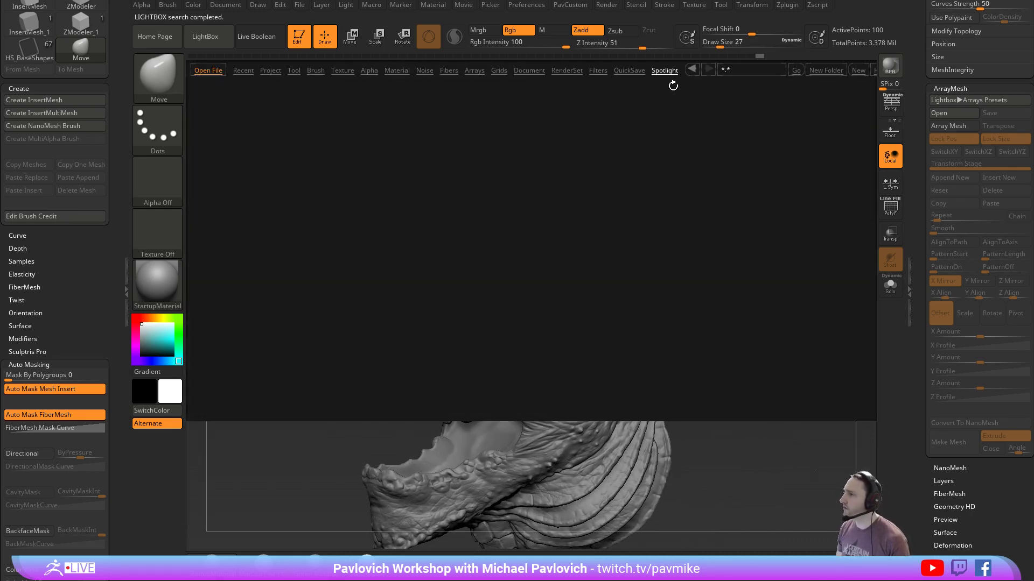
double_click(238, 322)
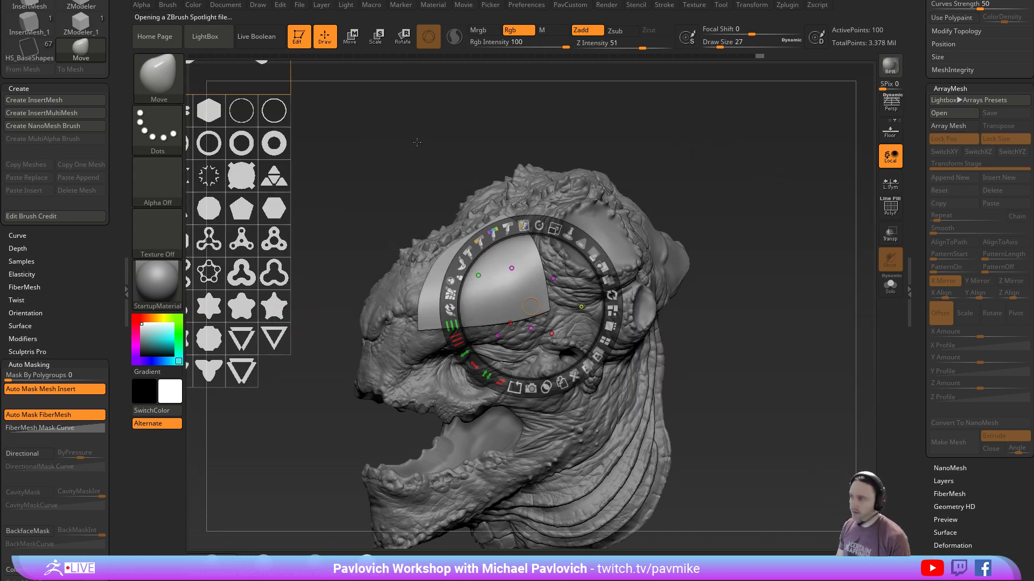
left_click_drag(358, 158, 409, 260)
left_click_drag(761, 261, 764, 274)
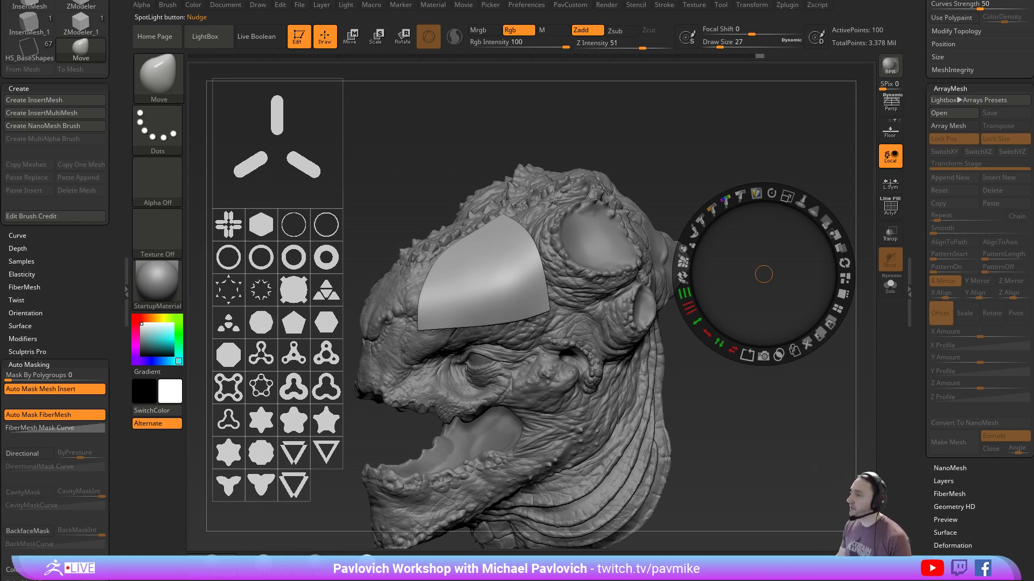
Place the three-slot SpotLight shape over the panel's lower front corner, rotating it slightly and scaling it down
key("z")
left_click_drag(775, 146, 780, 169)
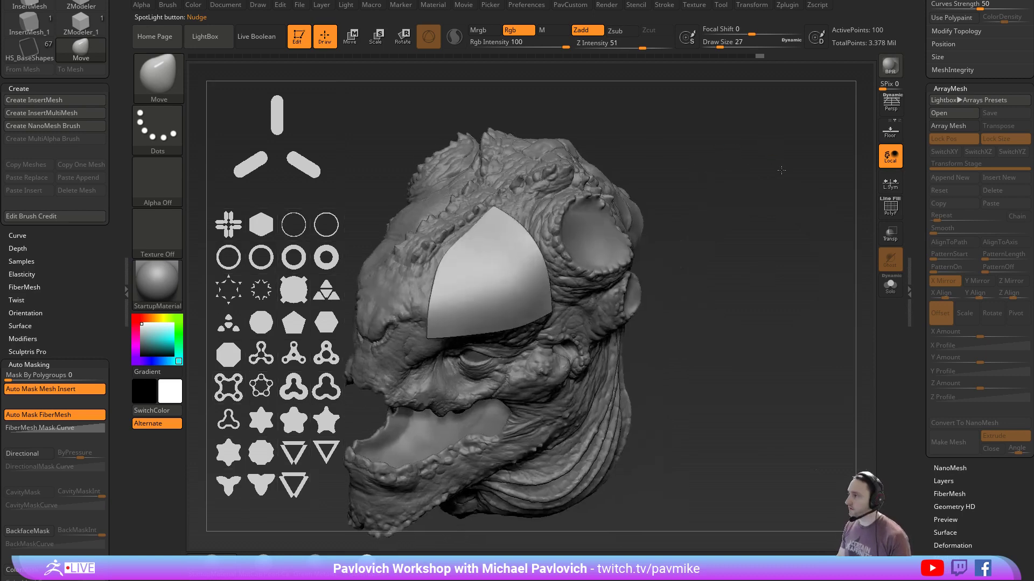
left_click_drag(759, 215, 812, 285, "alt")
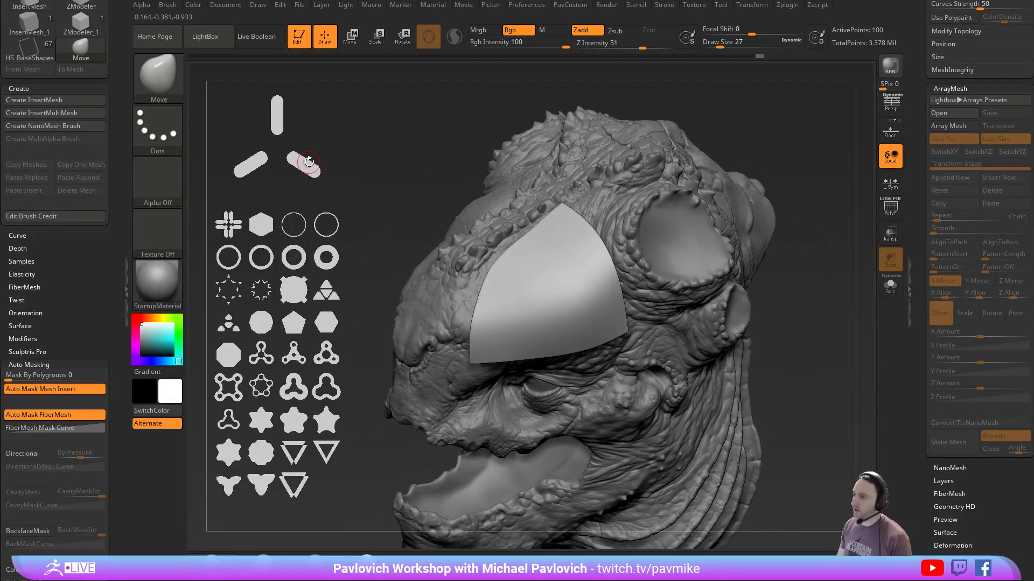
key("z")
left_click_drag(305, 164, 629, 355)
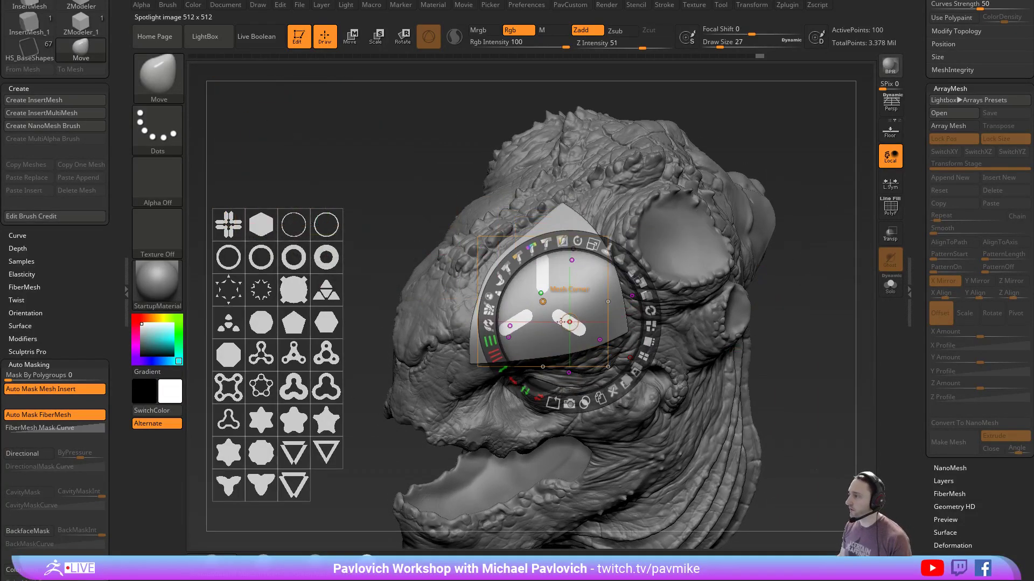
left_click_drag(577, 242, 530, 248)
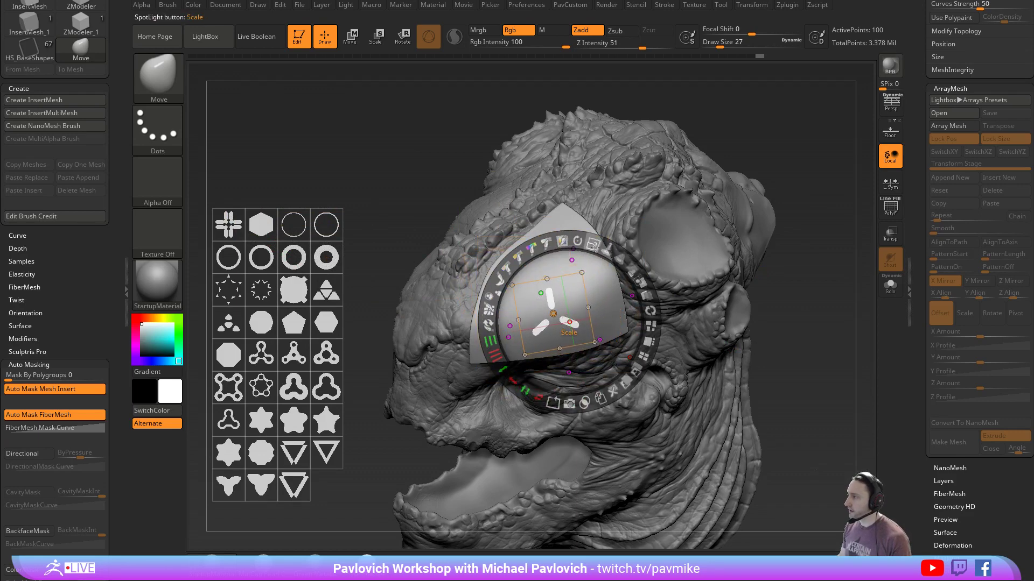
left_click_drag(601, 284, 554, 301)
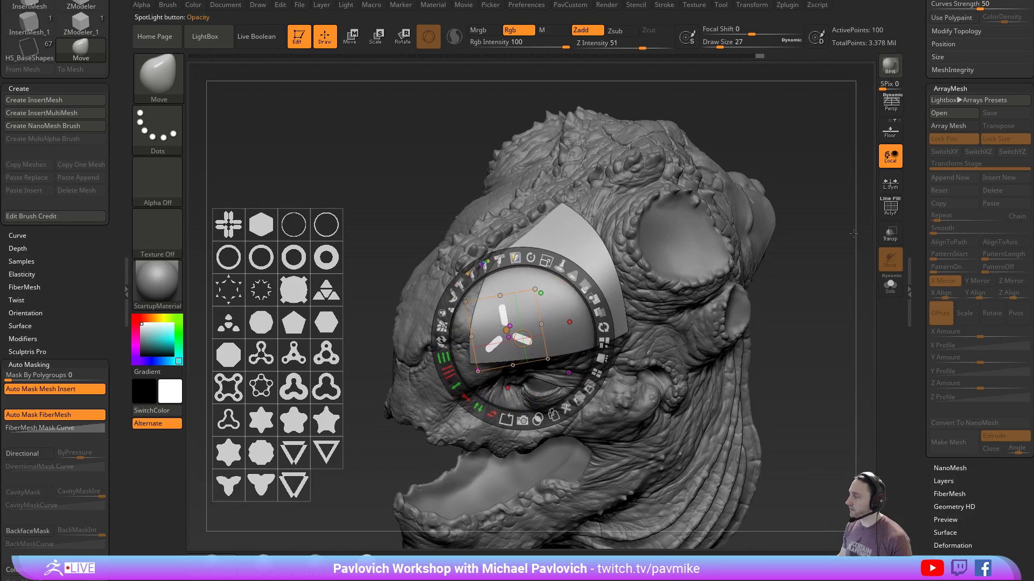
Enable Live Boolean, snapshot the three-slot shape as a subtractive mesh through the panel, hide SpotLight, and select the Reptile_Armor2 subtool
left_click_drag(921, 187, 920, 399)
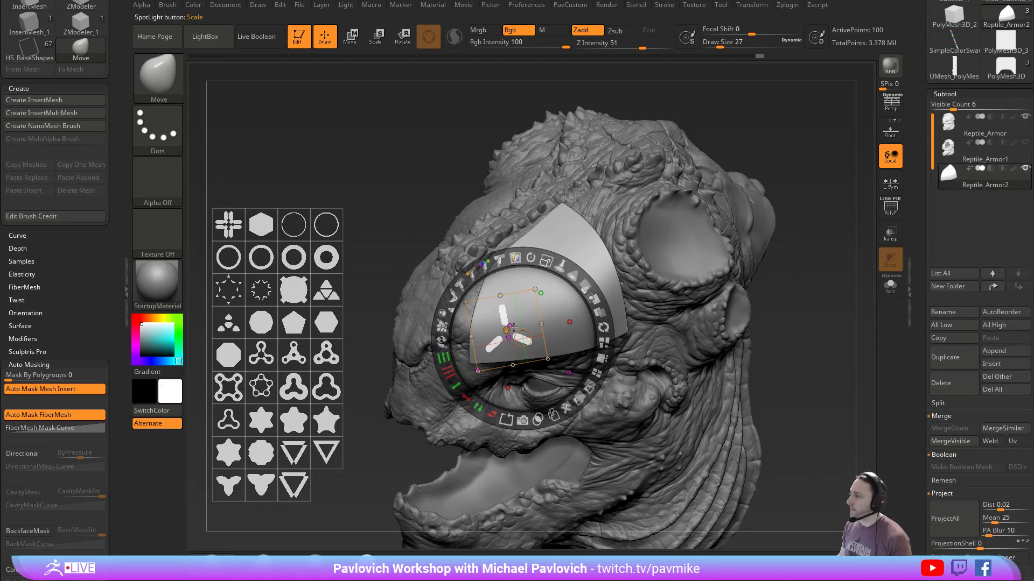
left_click(258, 37)
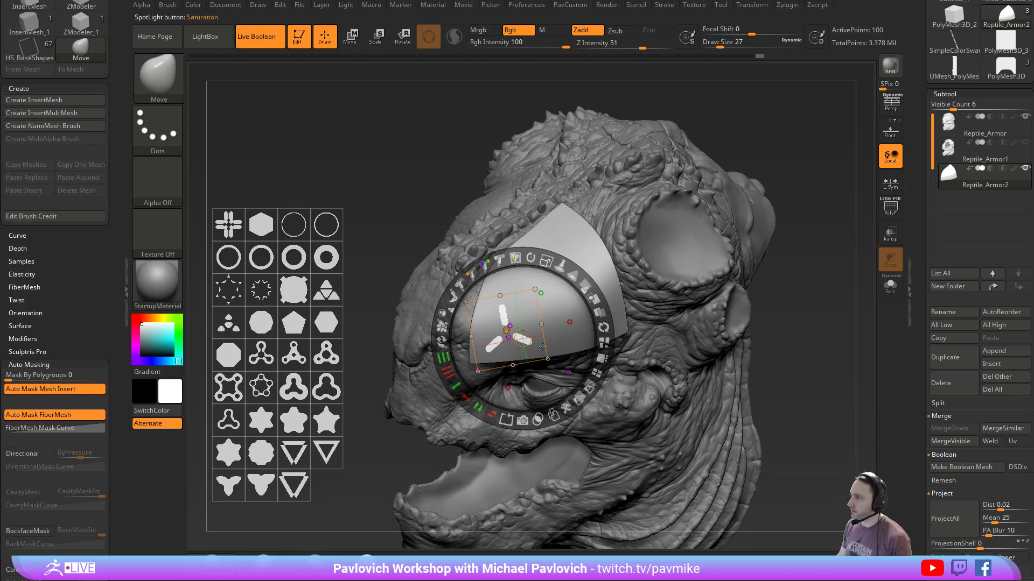
left_click(539, 417)
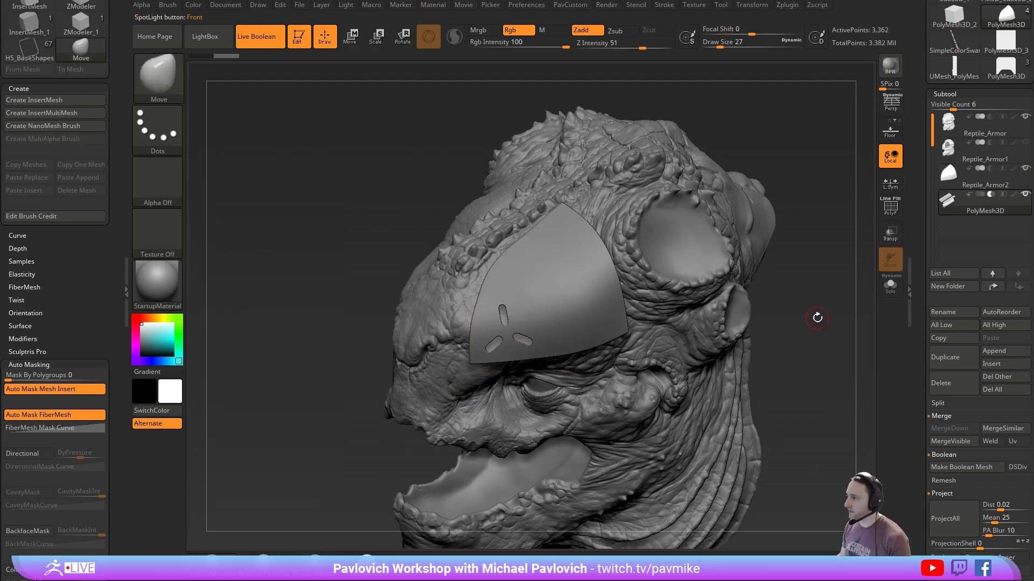
key("shift+z")
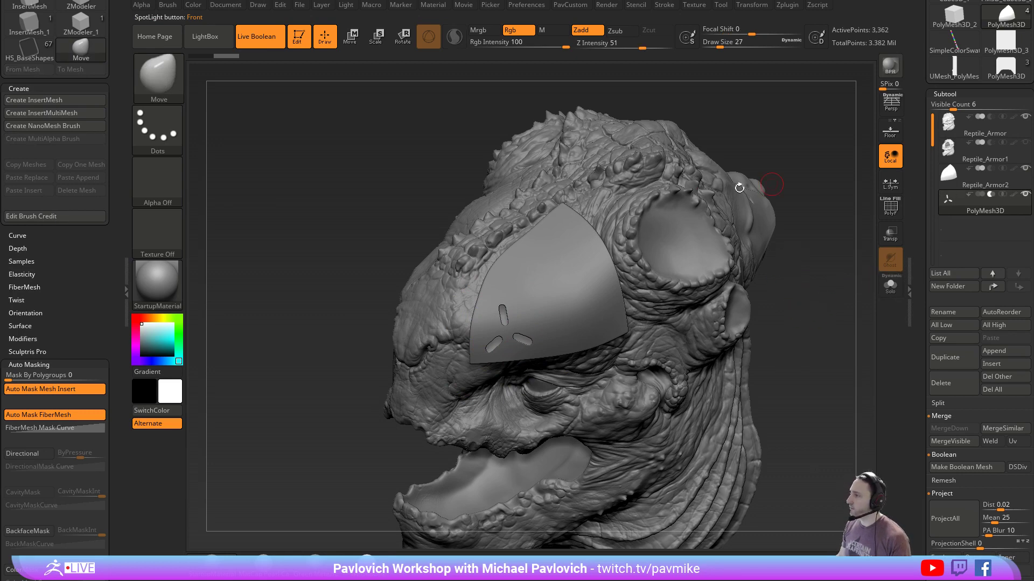
left_click(969, 176)
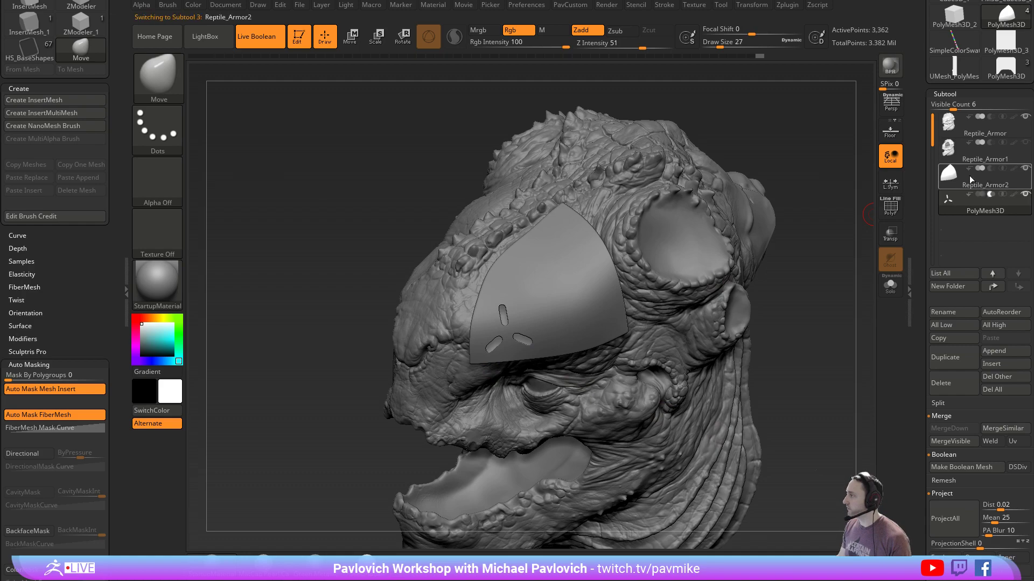
Mark Reptile_Armor2 as the Live Boolean start group so the three-slot mesh cuts only the armor panel
left_click(986, 211)
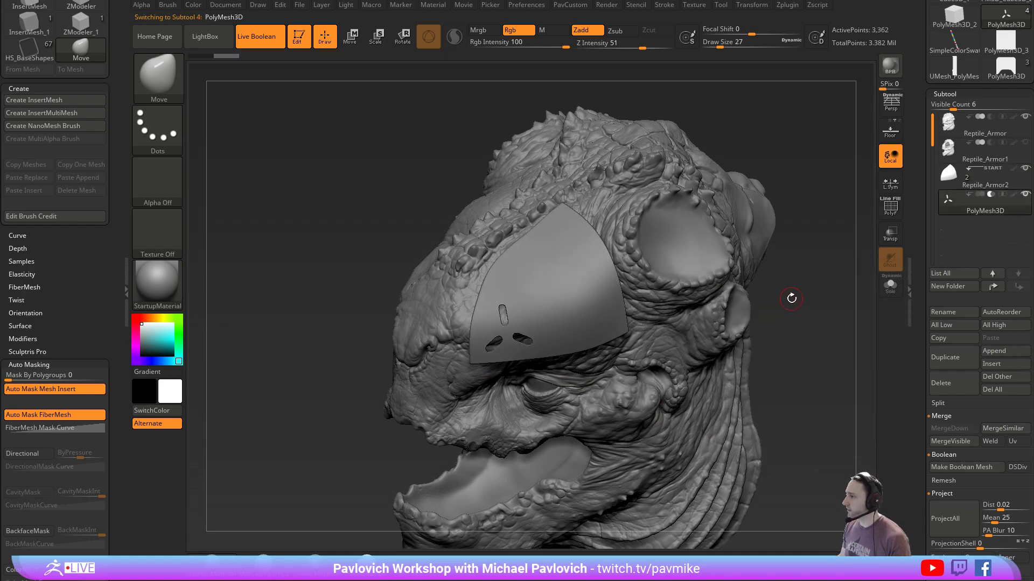
mouse_move(808, 302)
left_mouse_down()
mouse_move(751, 221)
mouse_move(766, 300)
mouse_move(796, 311)
left_mouse_up()
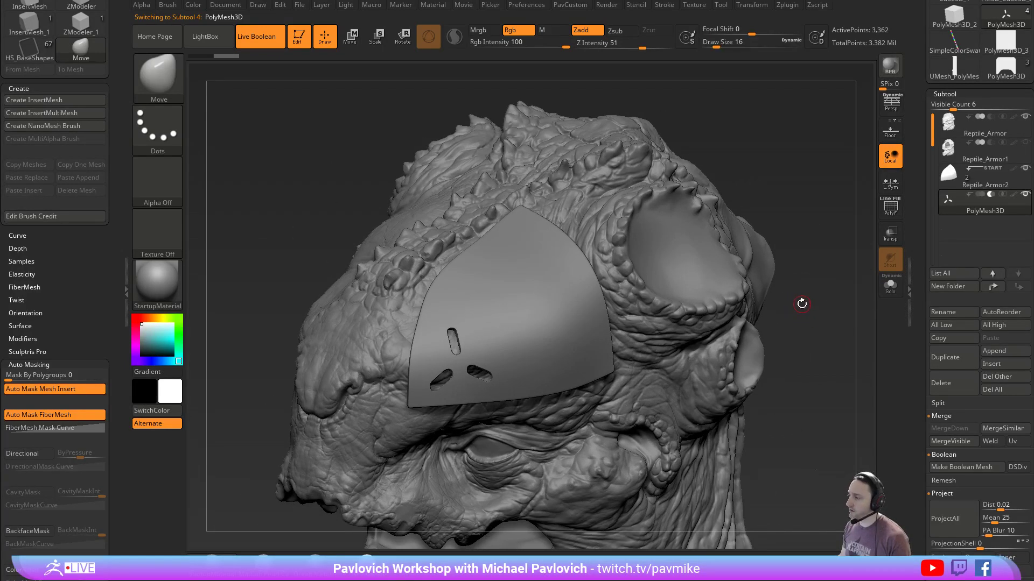
Place the solid octagon SpotLight shape beside the slots, snapshot it as a subtractive mesh through the panel, and hide SpotLight
key("shift+z")
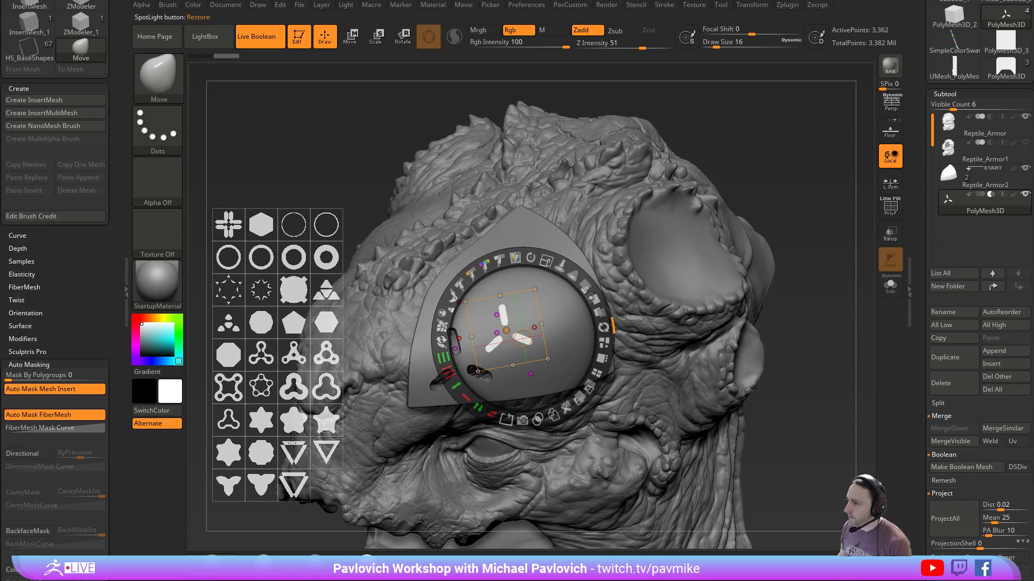
left_click(232, 353)
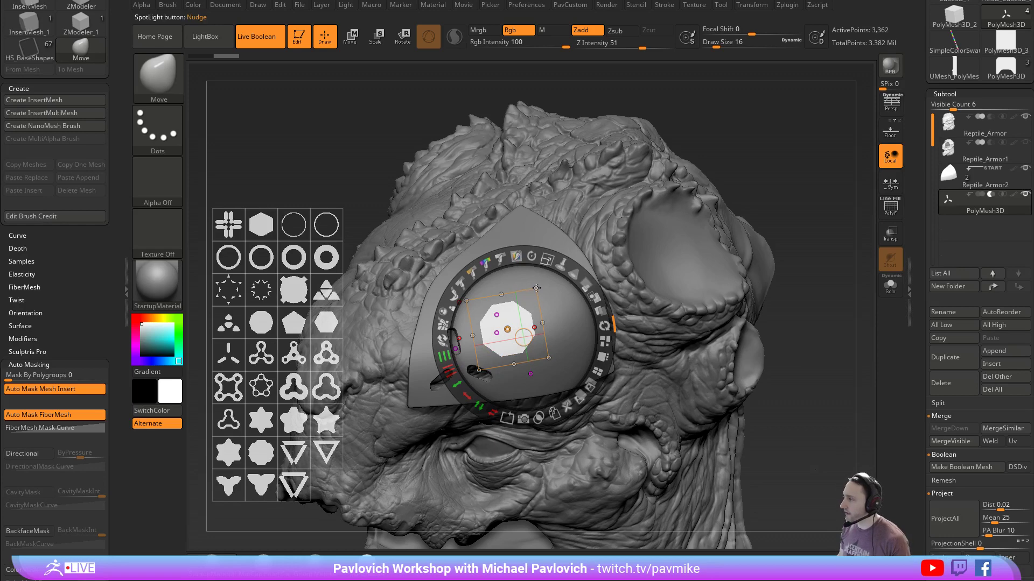
left_click_drag(517, 334, 528, 308)
left_click(510, 337)
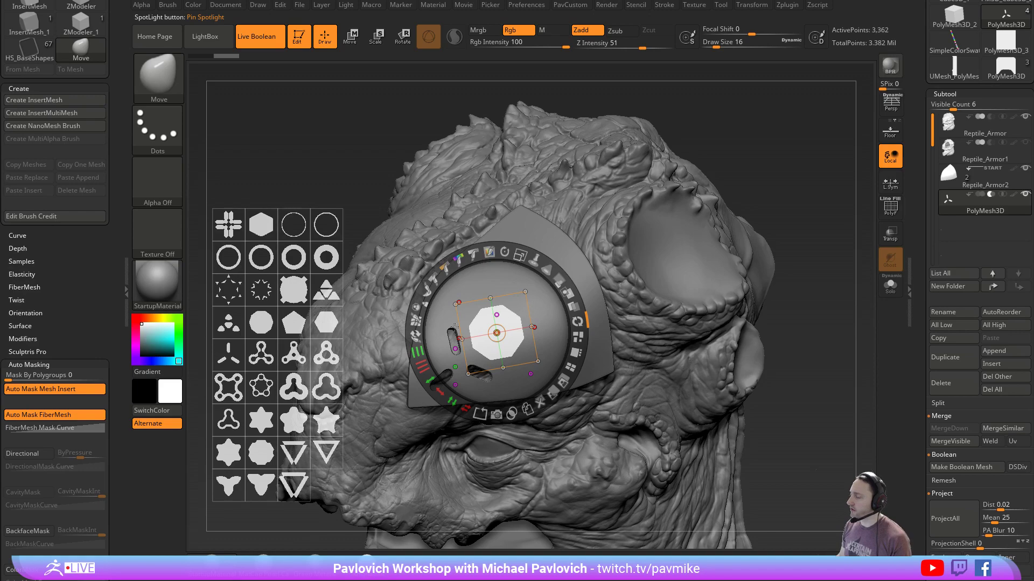
left_click(510, 414)
key("shift+z")
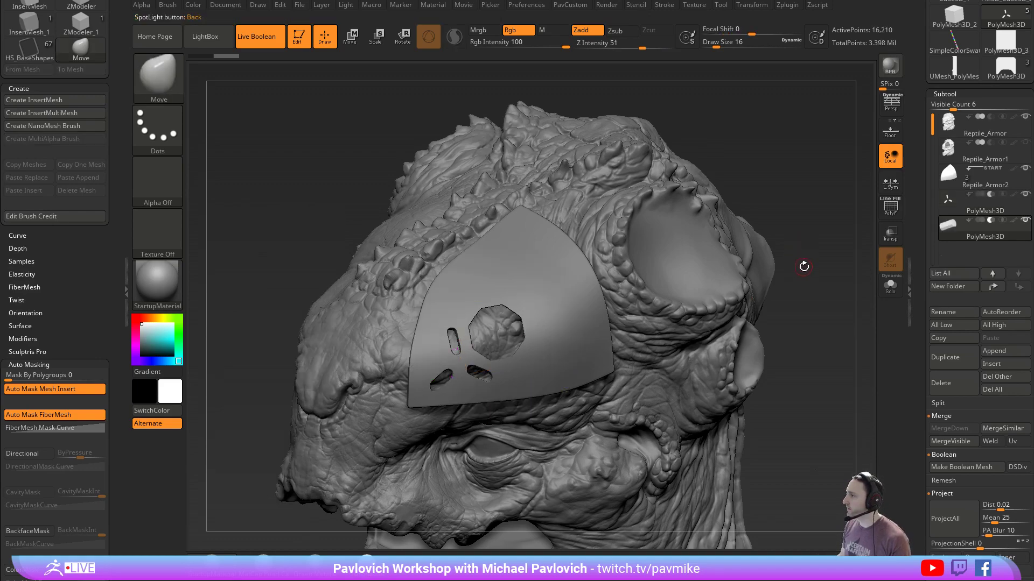
Isolate the octagonal cutter in Solo mode and position the Move gizmo at the center of the mesh
left_click_drag(801, 265, 778, 319)
key("w")
left_click(890, 286)
left_click(520, 356, "alt")
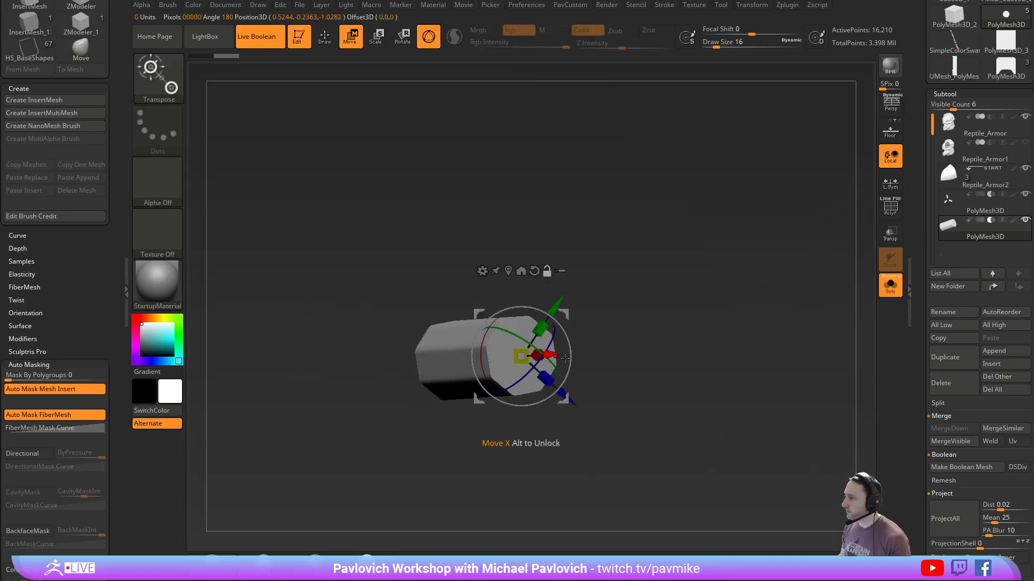
left_click_drag(621, 341, 510, 356)
left_click(504, 346)
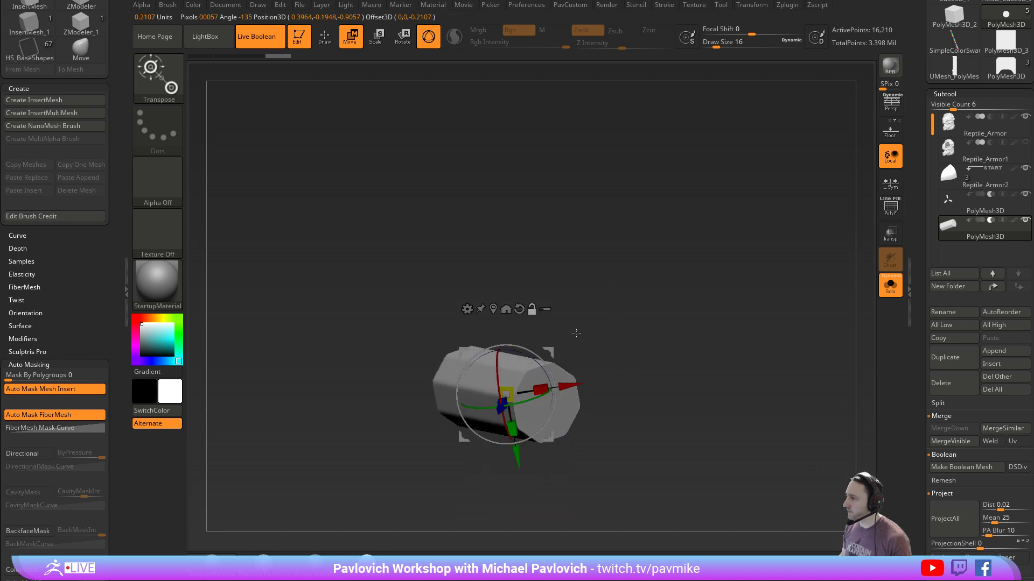
left_click(518, 309)
Try tapering the octagonal cutter with the Taper deformer
left_click(468, 311)
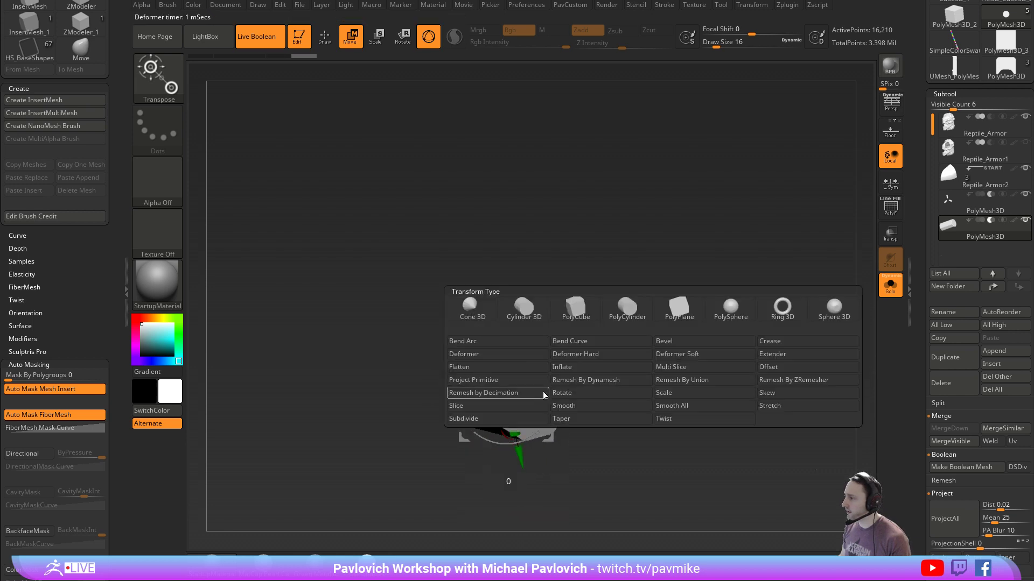
left_click(570, 406)
left_click_drag(630, 352, 563, 349)
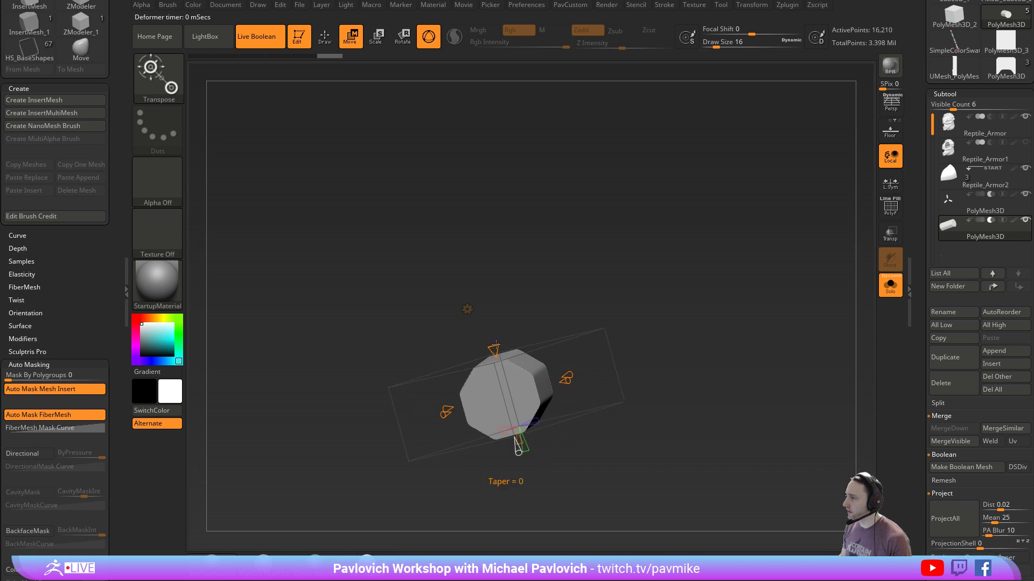
left_click_drag(496, 347, 517, 371)
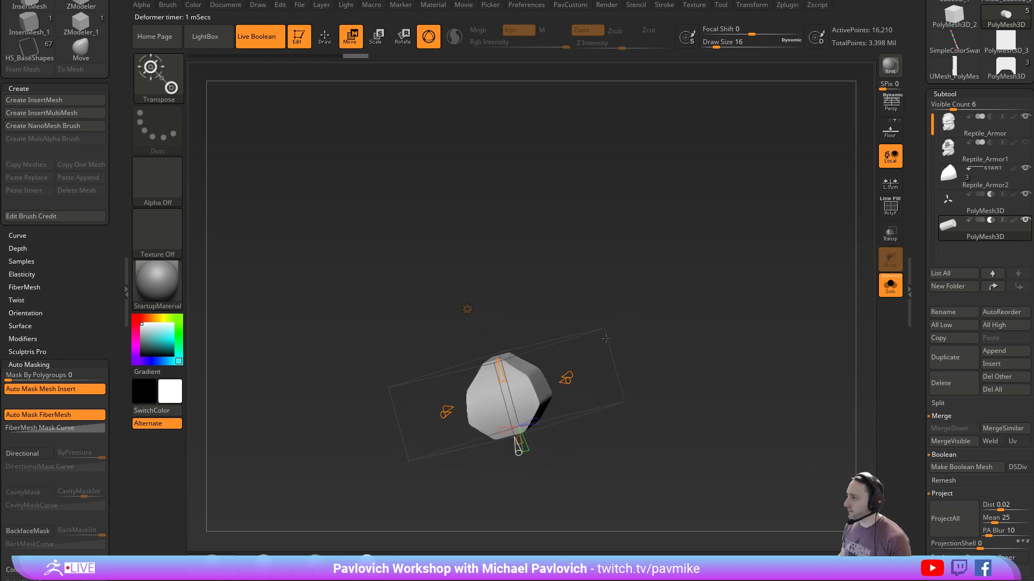
key("ctrl+z")
left_click_drag(457, 313, 554, 339)
key("alt")
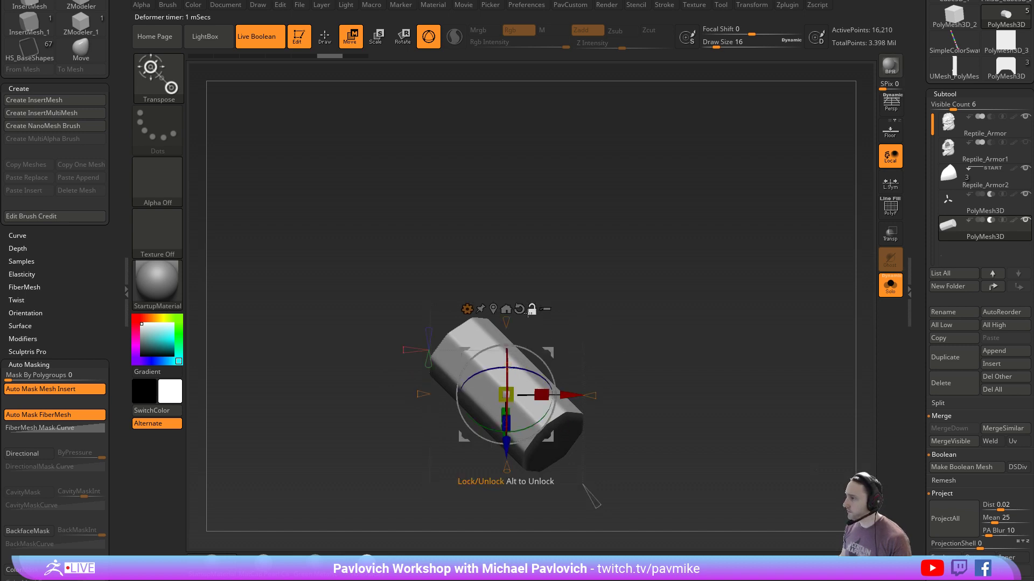
Align the gizmo with the octagonal cutter's length and center it on the mesh
key("w")
left_click(540, 410)
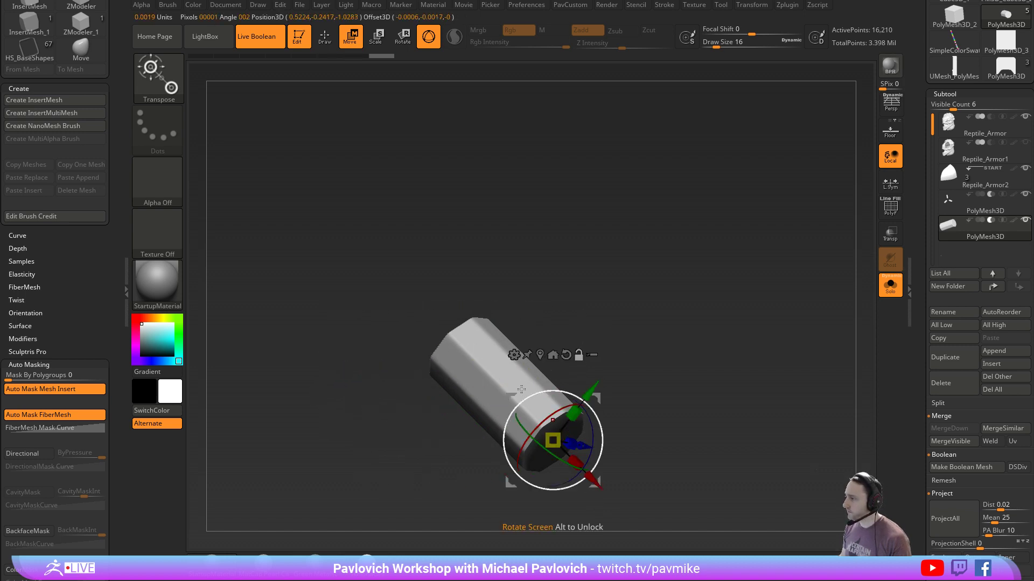
left_click(540, 355)
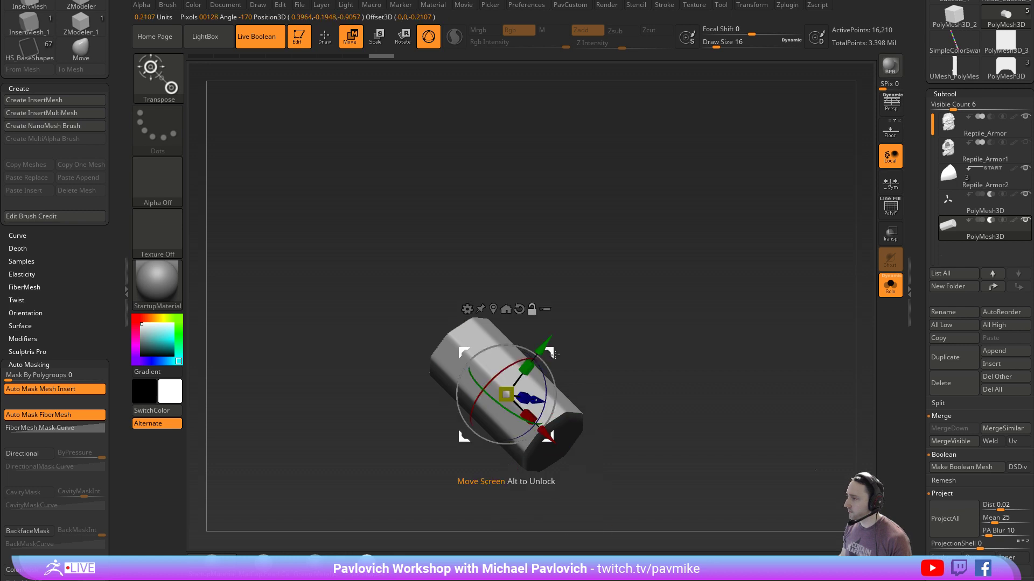
left_click_drag(602, 357, 577, 285)
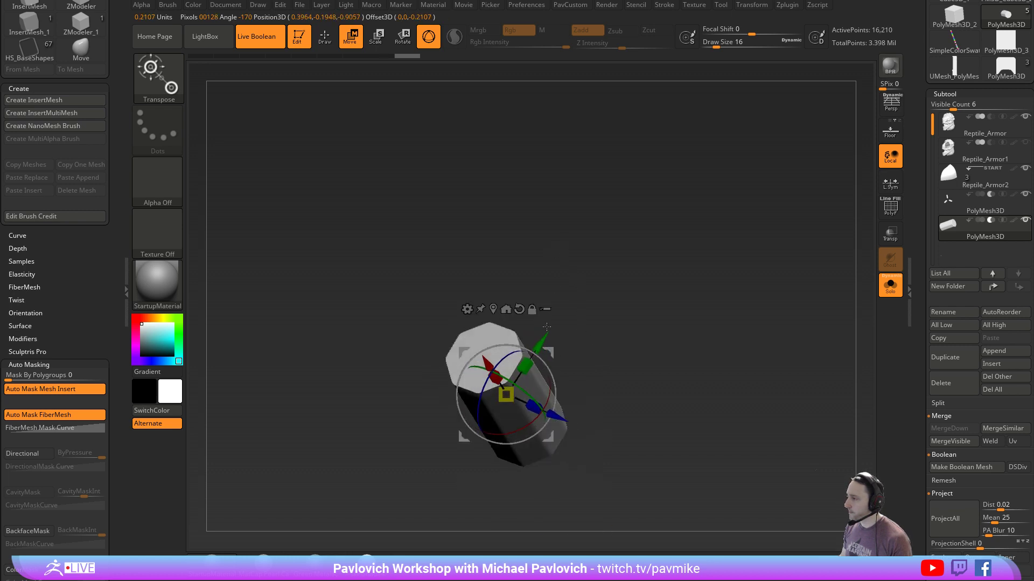
left_click_drag(580, 350, 503, 388)
right_click_drag(502, 388, 490, 381)
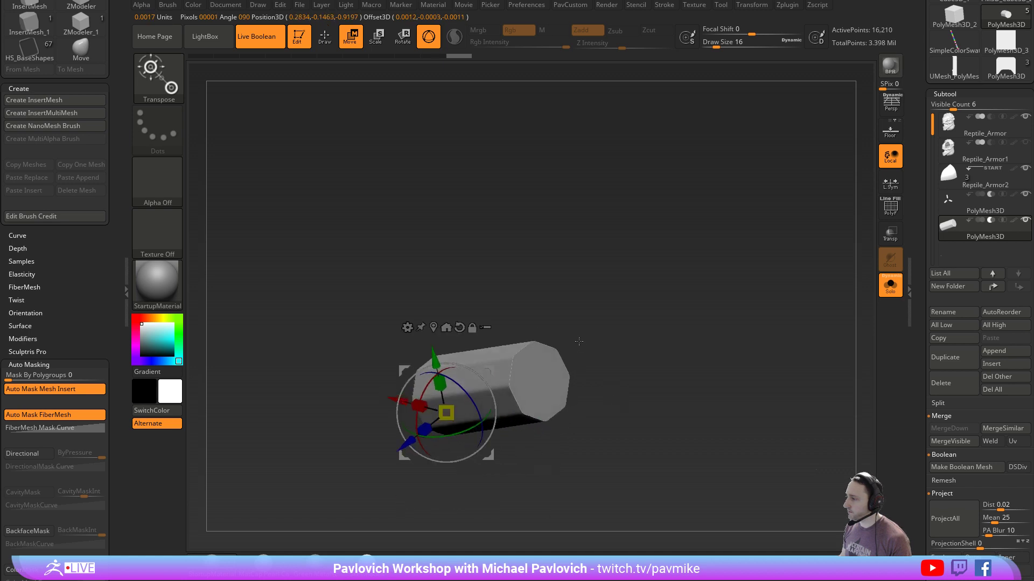
left_click(536, 382, "alt")
left_click(464, 354, "alt")
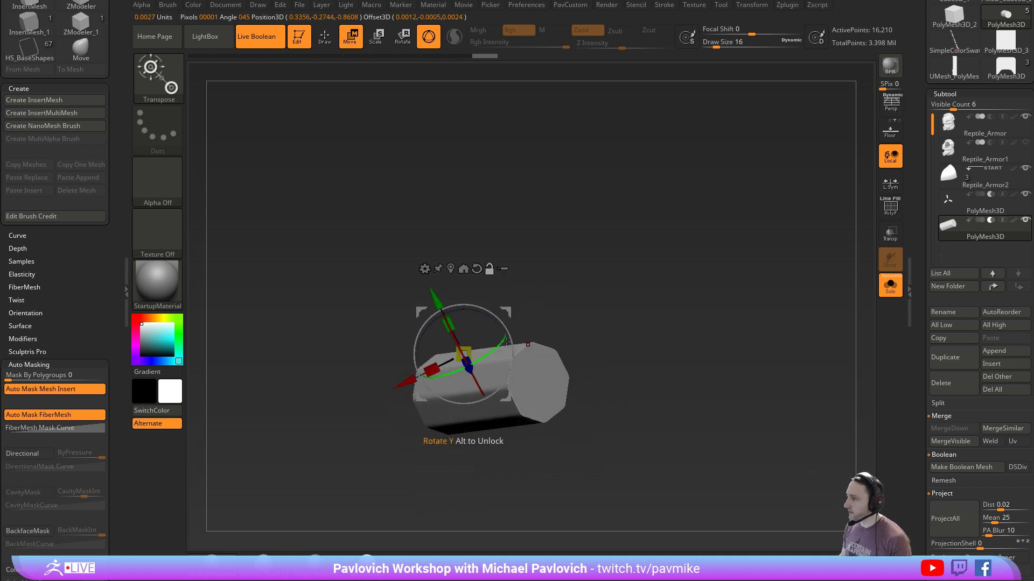
right_click_drag(530, 350, 583, 375)
left_click_drag(500, 382, 509, 353, "alt")
left_click(451, 268, "alt")
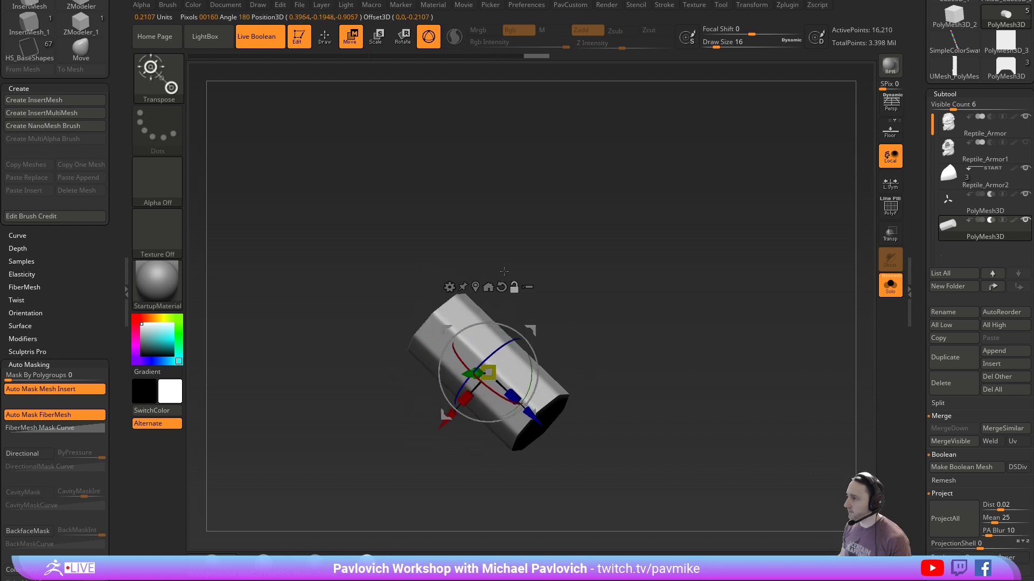
Apply the Deformer cage with only corner points to the octagonal cutter and scale down one end to taper it
left_click(449, 287)
left_click(447, 330)
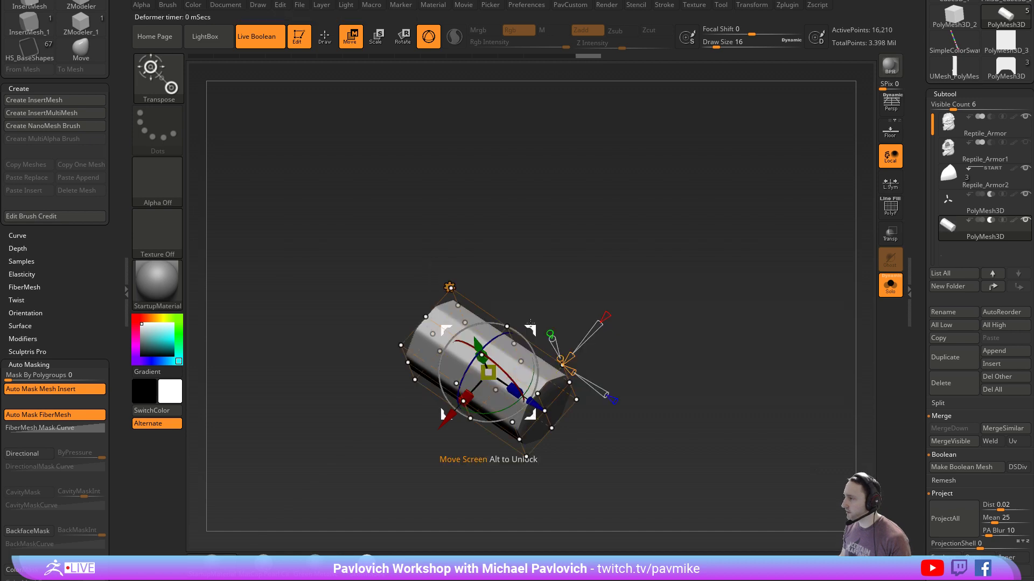
left_click_drag(561, 359, 562, 365)
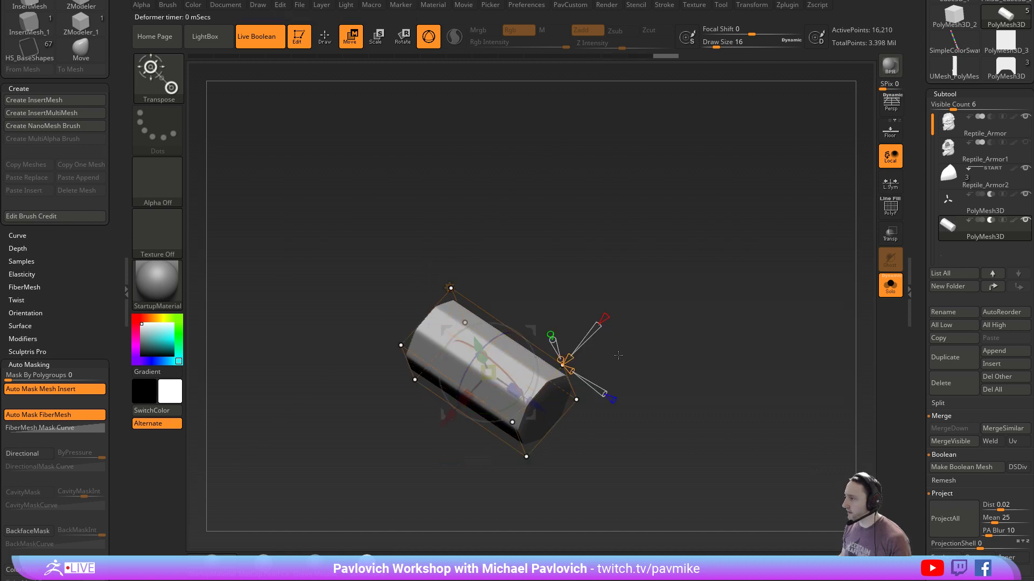
left_click_drag(623, 347, 643, 345)
left_click_drag(487, 234, 349, 427, "ctrl")
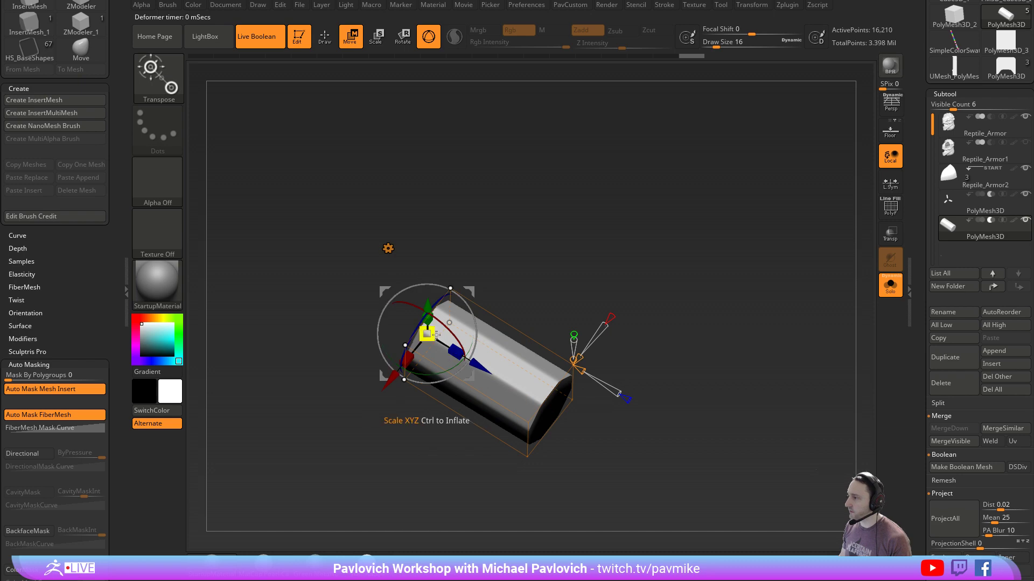
left_click_drag(433, 332, 405, 328)
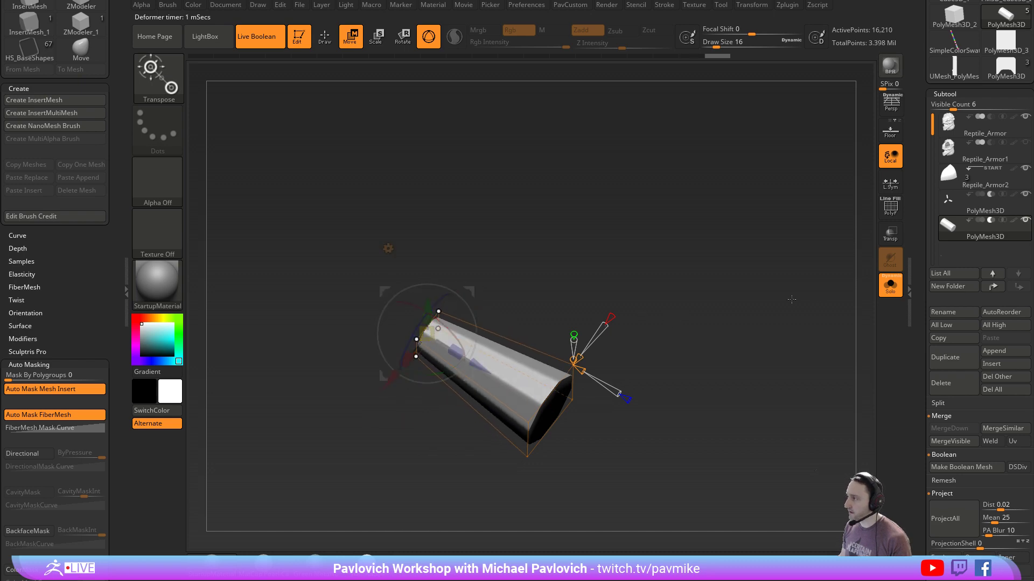
Show the full model again, rescale the cutter's tapered end to adjust the opening's flare, and accept the deformer
left_click(889, 285)
scroll(708, 289, "up", 3)
right_click_drag(709, 289, 771, 293)
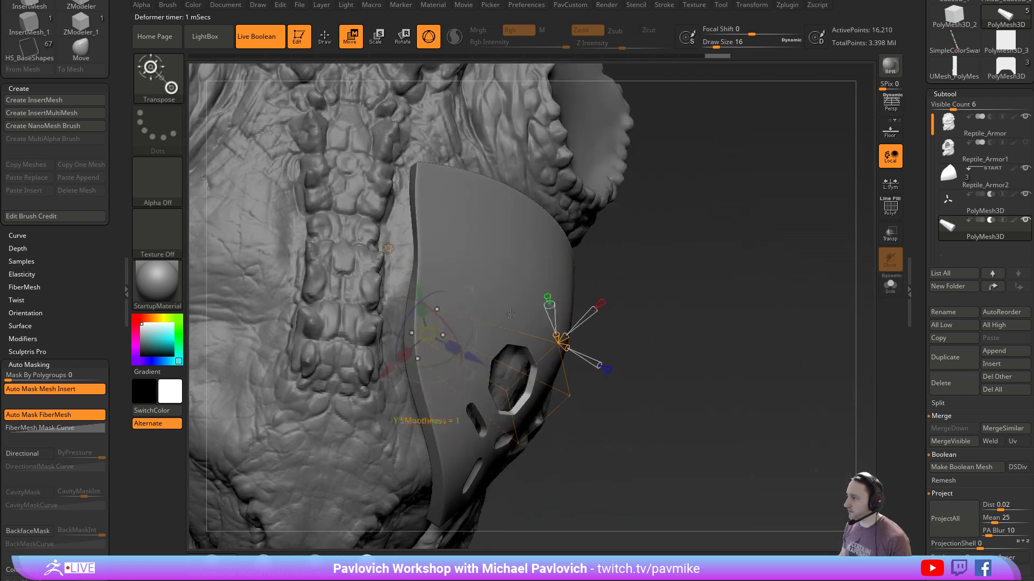
left_click_drag(431, 332, 546, 382)
right_click_drag(706, 371, 744, 325)
key("shift+z")
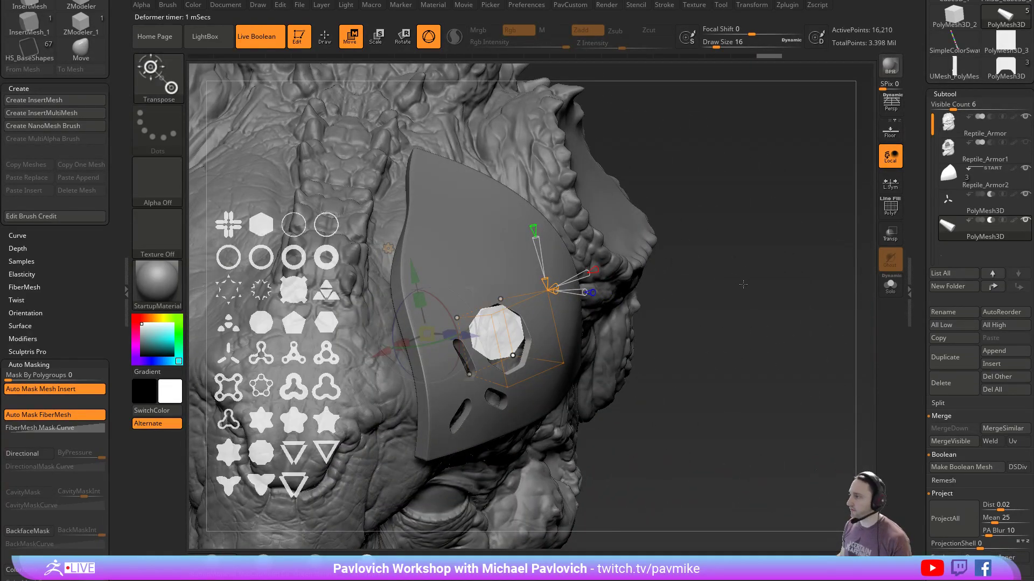
key("shift+z")
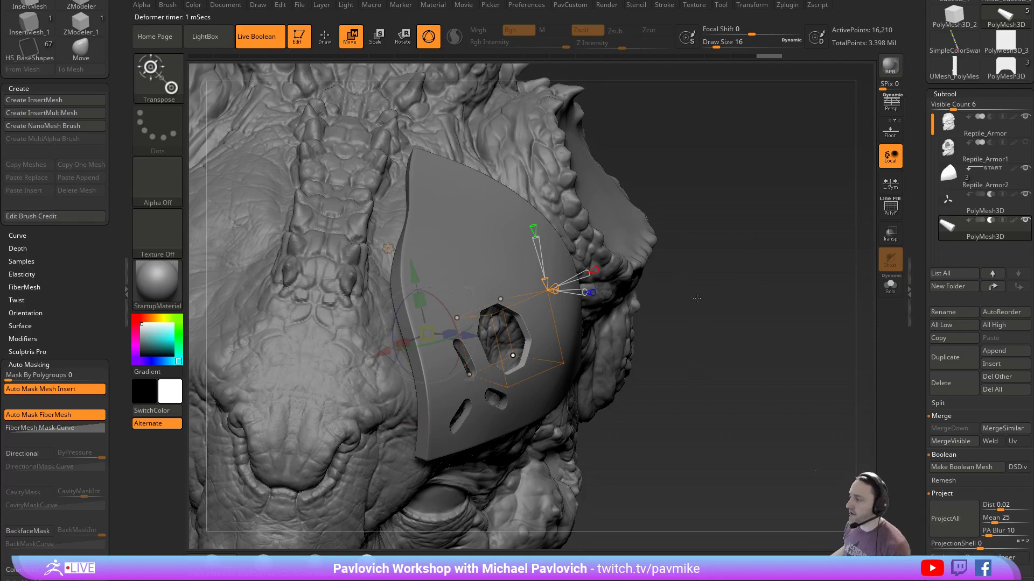
key("w")
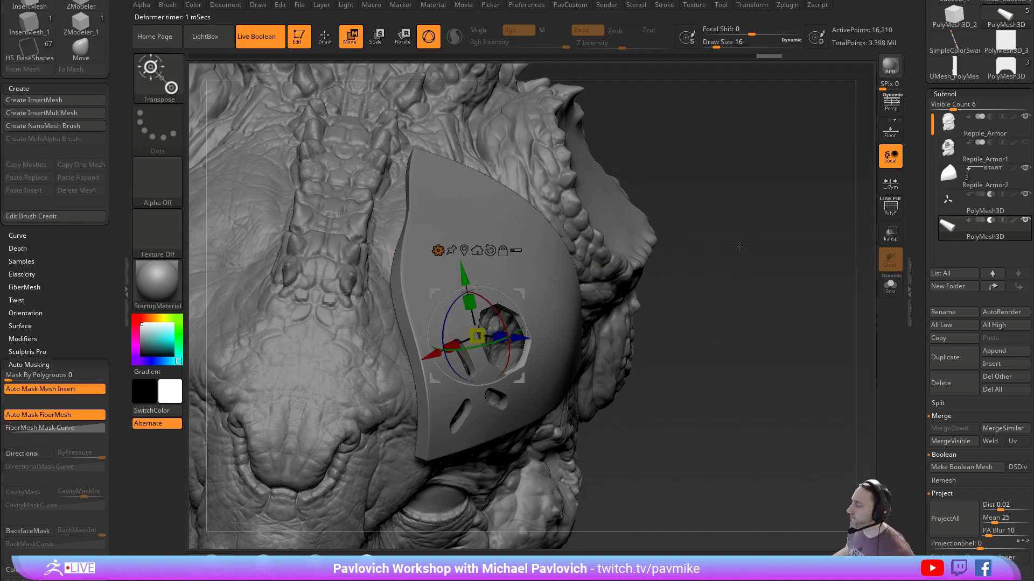
left_click_drag(751, 241, 735, 257)
Set the brush draw size to 7 and try a stroke beside the panel's octagonal opening
key("q")
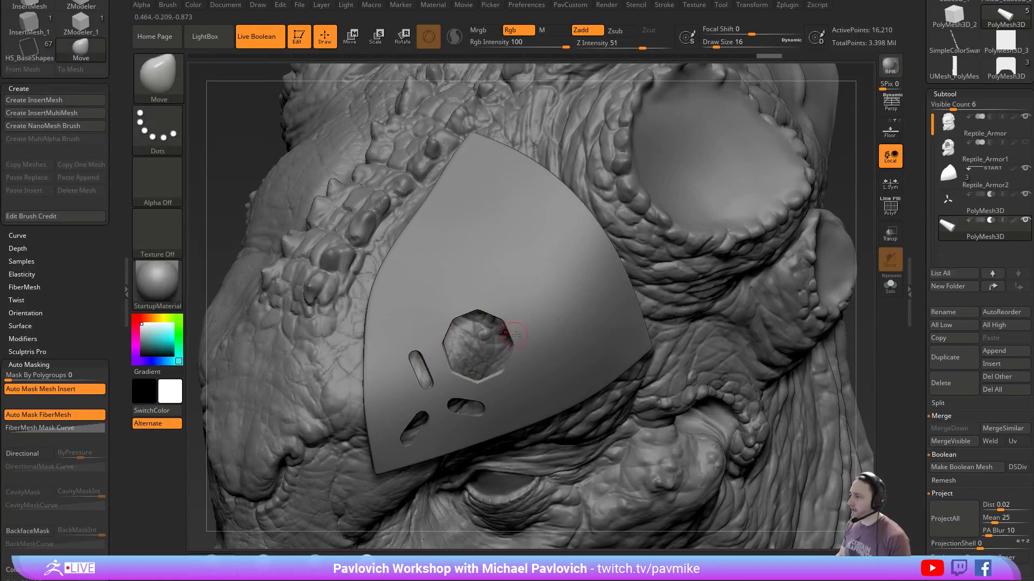
key("s")
left_click_drag(536, 324, 537, 324)
mouse_move(519, 289)
left_mouse_down()
mouse_move(508, 247)
mouse_move(521, 293)
mouse_move(555, 312)
left_mouse_up()
key("ctrl+z")
key("1")
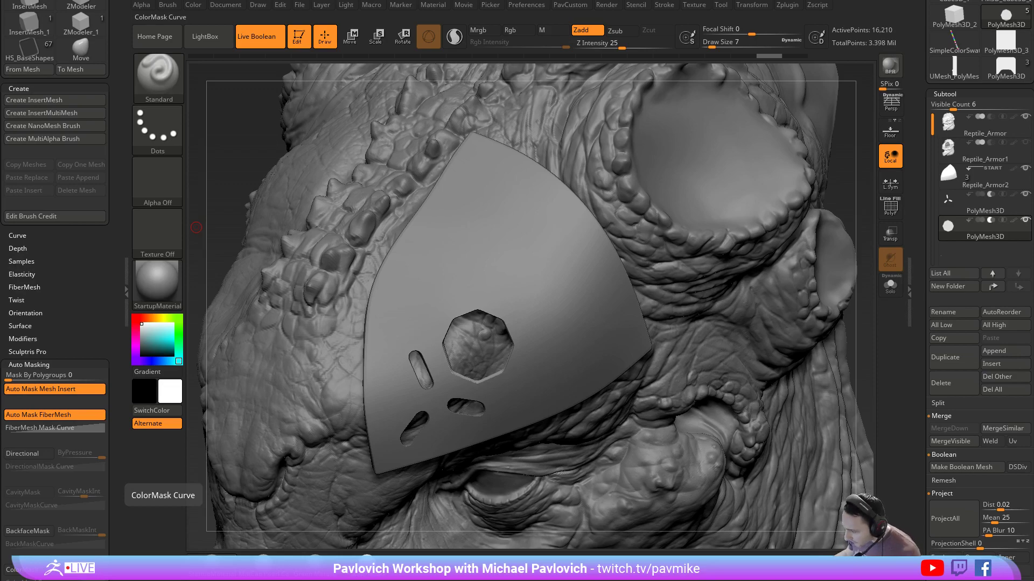
left_click_drag(500, 580, 485, 157)
left_click_drag(580, 165, 560, 580)
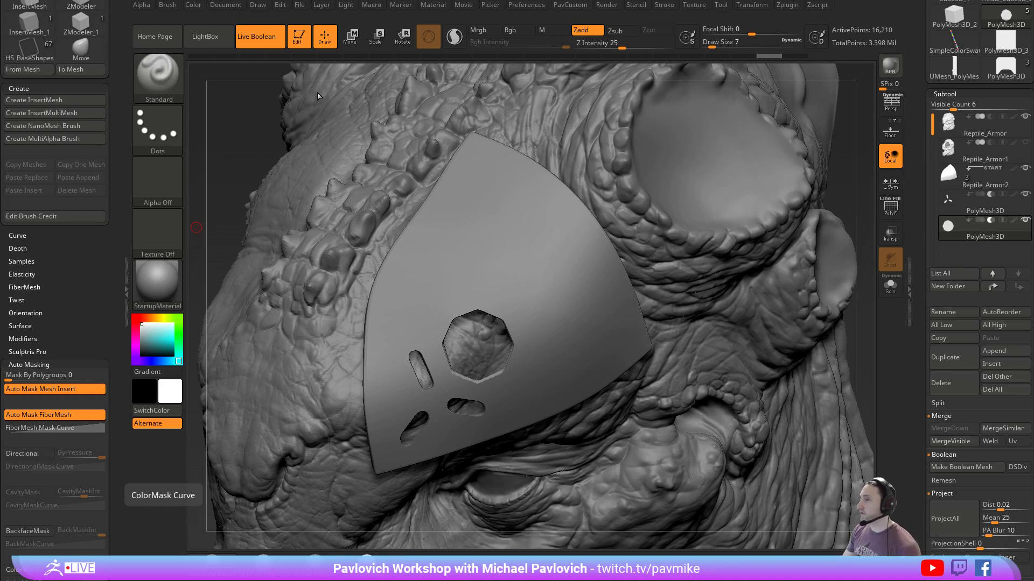
Turn off Live Boolean and load the DemoAnimeHead.ZPR project from LightBox
left_click(258, 37)
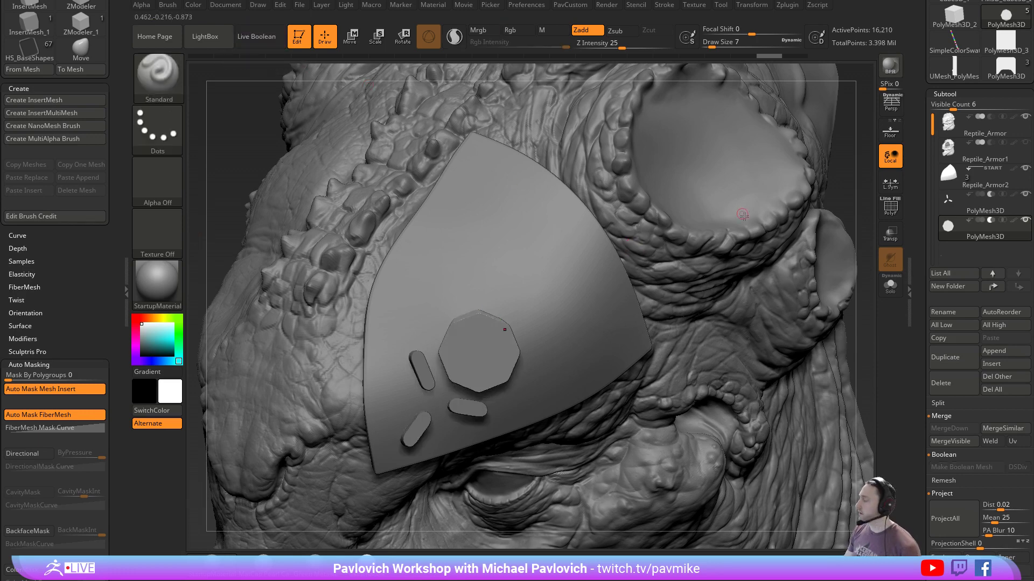
key("comma")
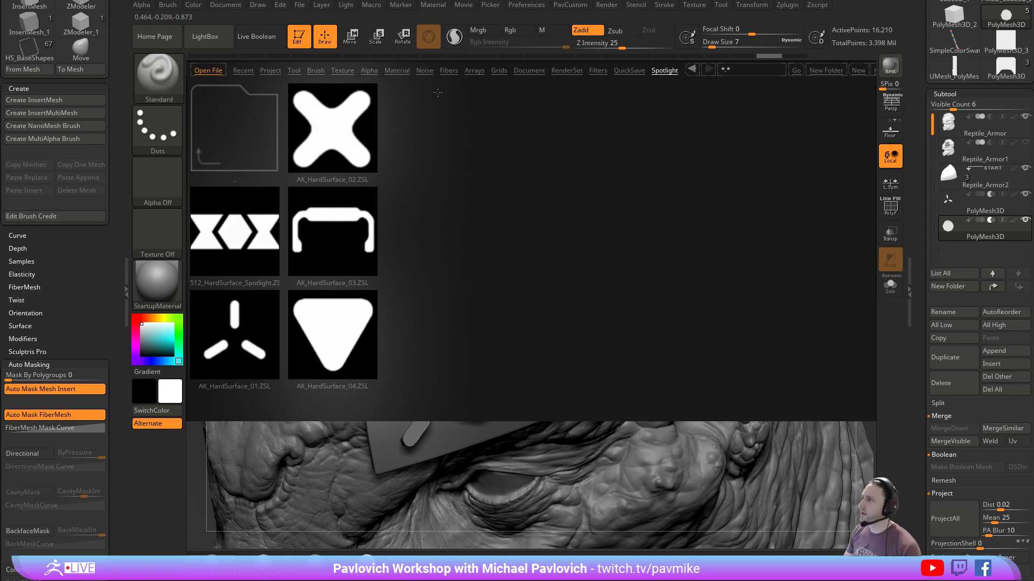
left_click(271, 74)
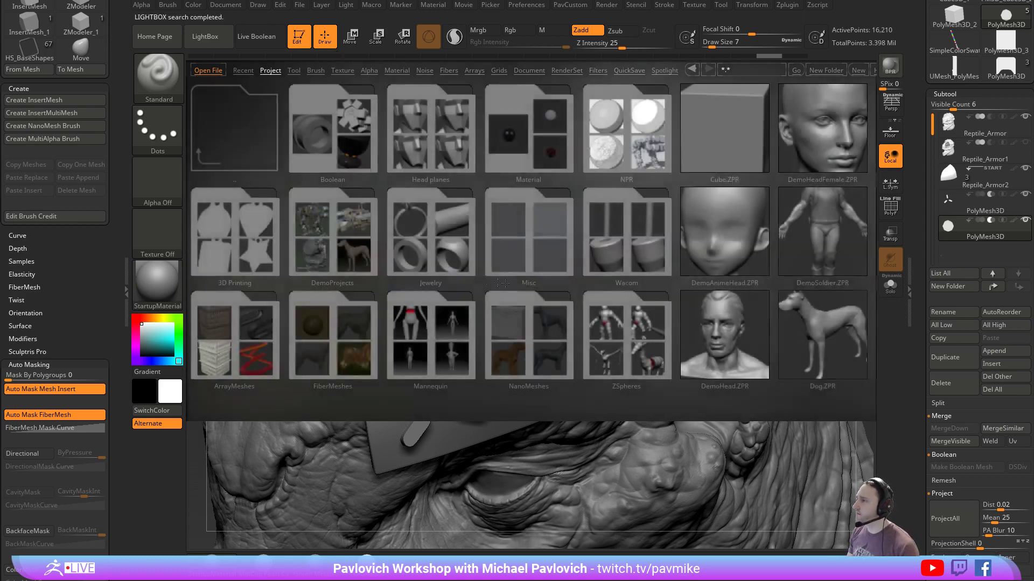
double_click(713, 233)
left_click(561, 255)
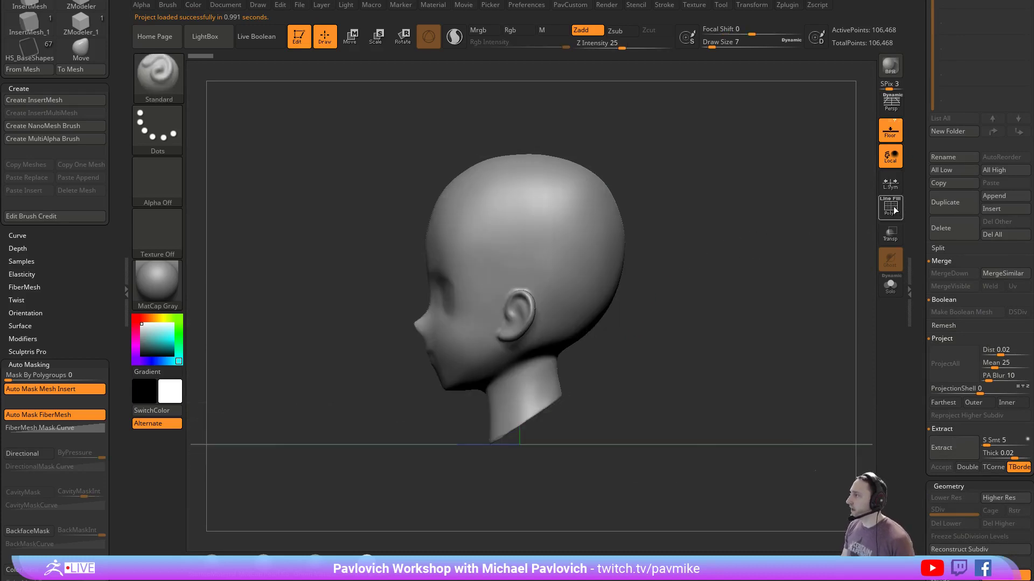
Slice the anime head horizontally just above the ear with the SliceCurve brush, splitting it into two polygroups
left_click(165, 79, "ctrl+shift")
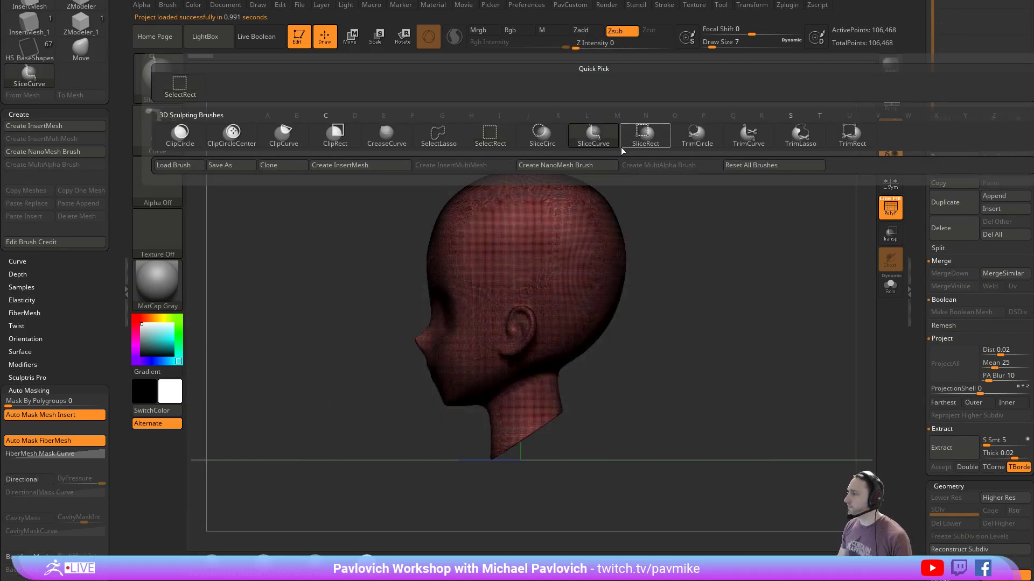
left_click(602, 143)
mouse_move(265, 295)
left_mouse_down("ctrl+shift")
mouse_move(842, 295)
mouse_move(840, 307)
left_mouse_up("ctrl+shift")
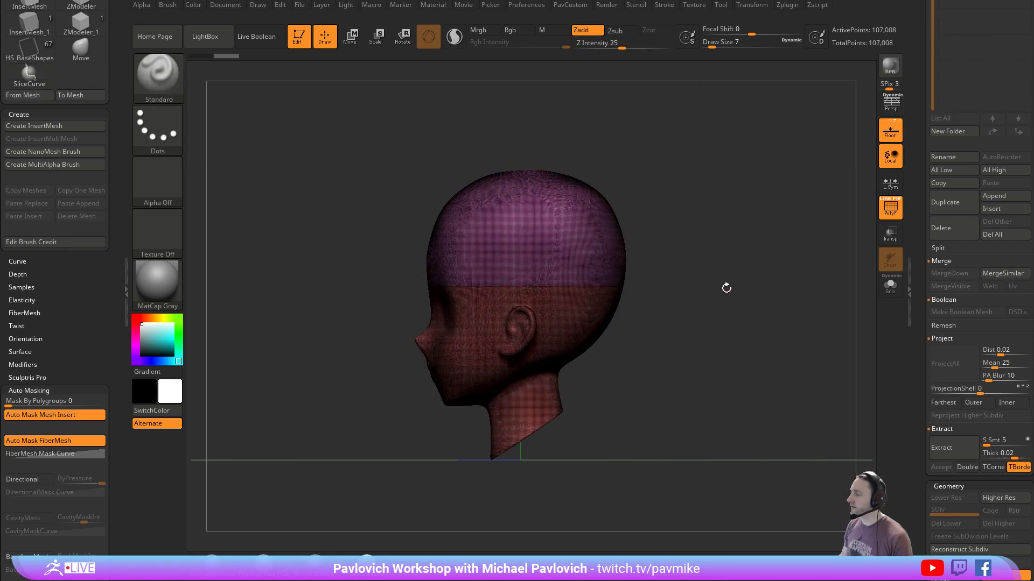
Enable the DynaMesh Groups option and re-DynaMesh the sliced head so each polygroup becomes a separate closed piece
left_click_drag(726, 288, 792, 288)
scroll(918, 271, "up", 10)
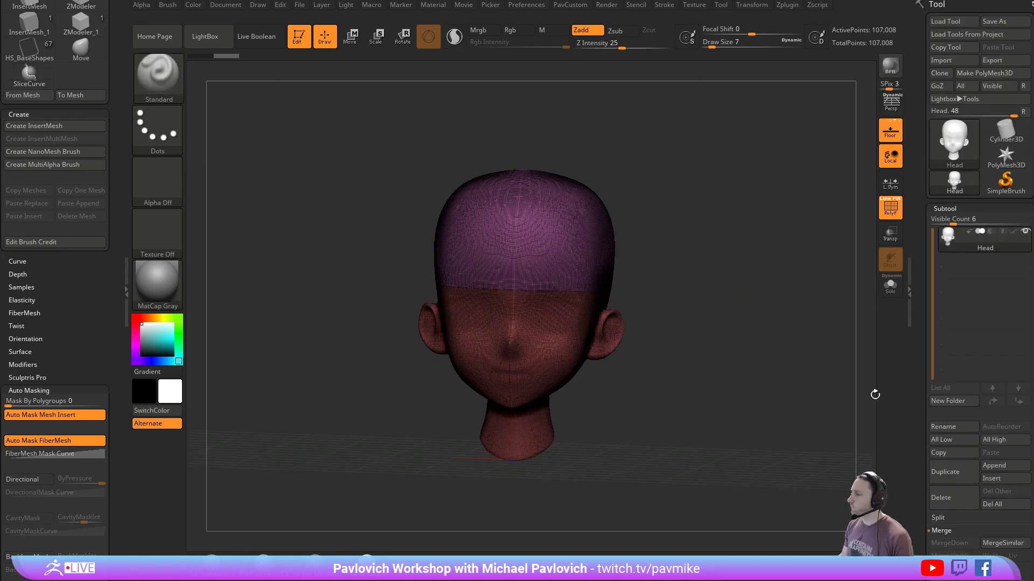
left_click_drag(823, 329, 788, 330)
key("grave")
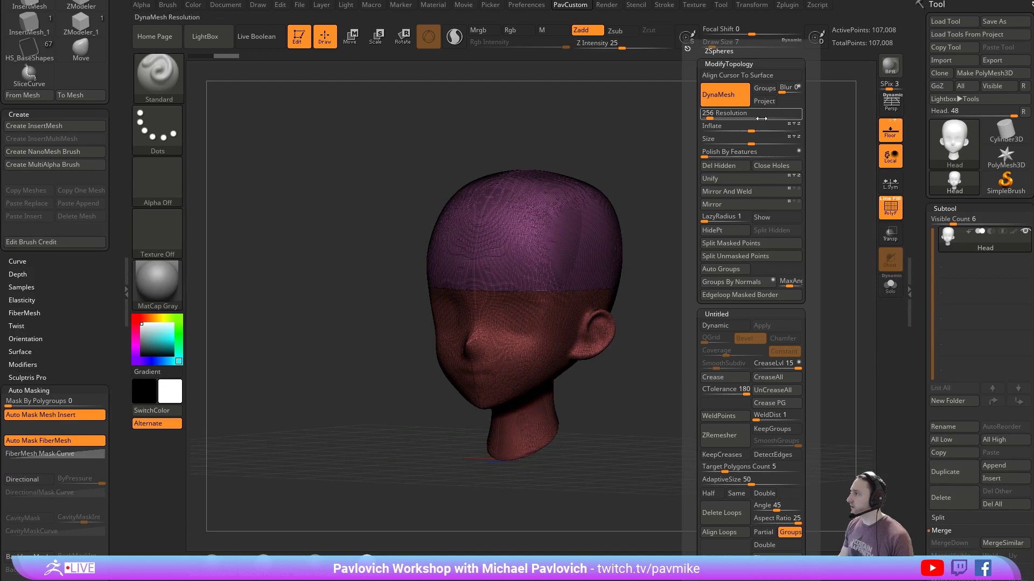
left_click(770, 90)
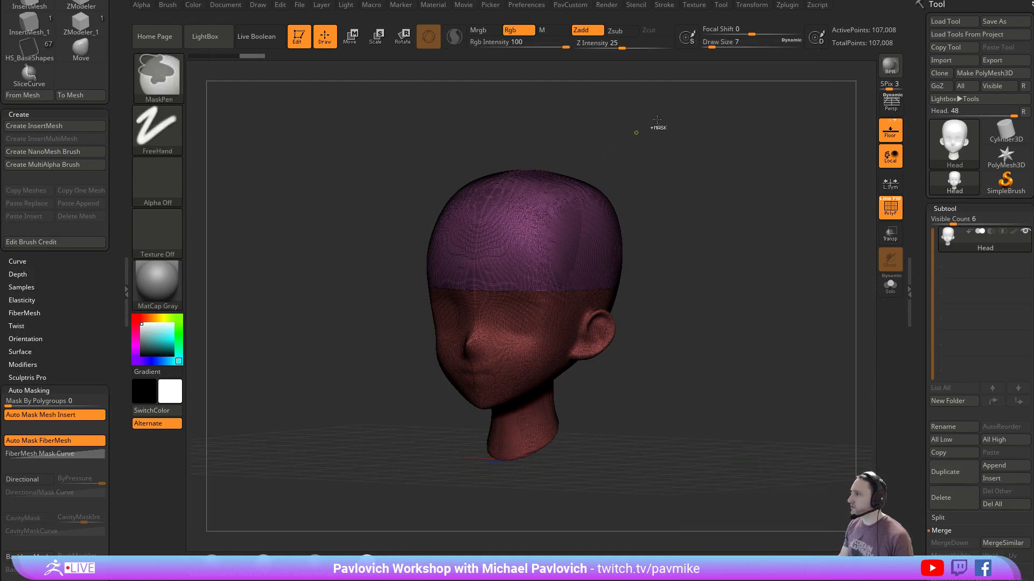
left_click_drag(677, 122, 732, 215, "ctrl")
Isolate the crown polygroup and split the hidden lower part of the head into its own subtool
left_click_drag(709, 319, 682, 296)
left_click(592, 253, "ctrl+shift")
mouse_move(709, 261)
left_mouse_down()
mouse_move(713, 181)
mouse_move(700, 313)
mouse_move(704, 243)
mouse_move(725, 315)
mouse_move(765, 264)
mouse_move(743, 274)
mouse_move(764, 277)
mouse_move(746, 269)
left_mouse_up()
left_click(714, 186, "ctrl+shift")
left_click(549, 315, "ctrl+shift")
left_click(726, 285, "ctrl+shift")
key("s")
left_click(620, 265, "ctrl+shift")
key("s")
left_click(759, 264)
key("1")
left_click(787, 254)
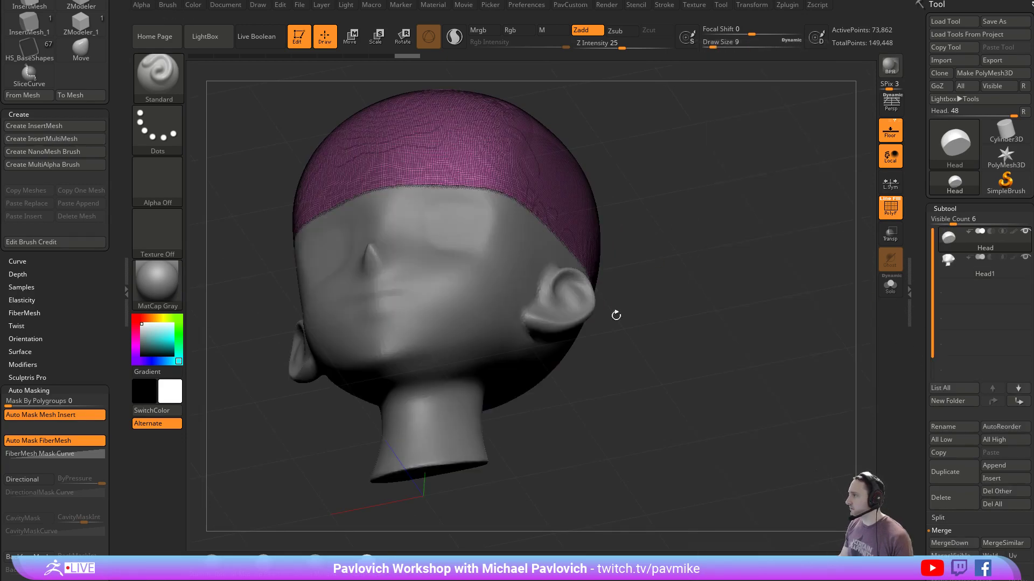
Duplicate the crown subtool, view the copy in Solo mode, and delete the copy
left_click(946, 472)
left_click_drag(714, 263, 780, 288)
left_click(890, 284)
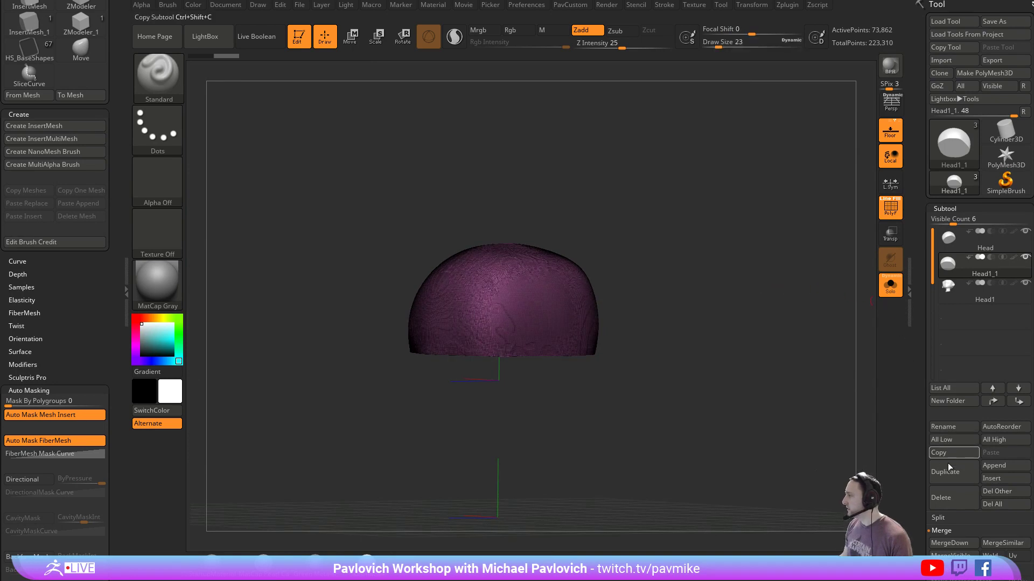
left_click(942, 497)
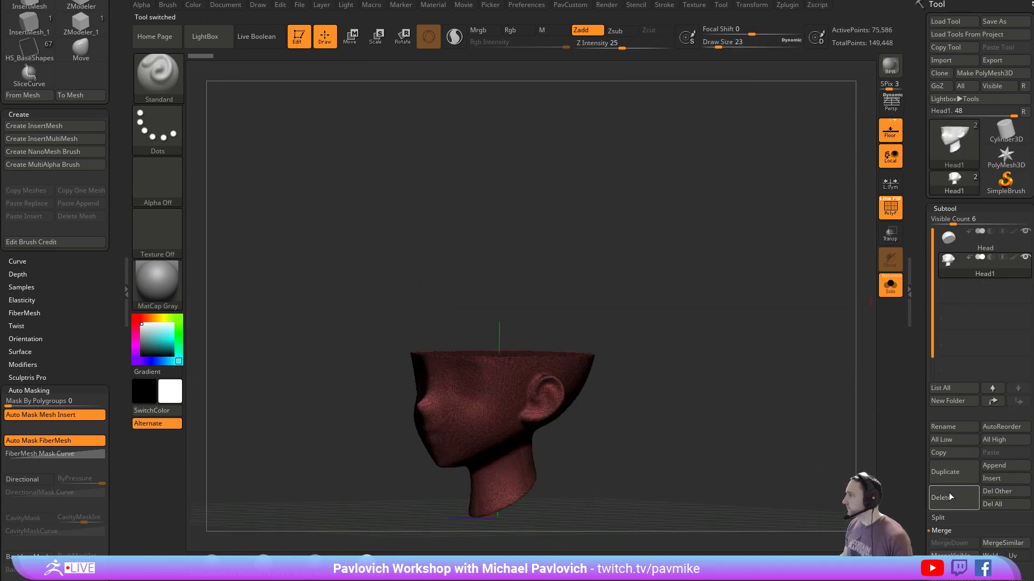
Merge the crown and lower head back into one subtool, assign a single polygroup, and re-DynaMesh it
left_click(976, 249)
key("ctrl+e")
key("ctrl+w")
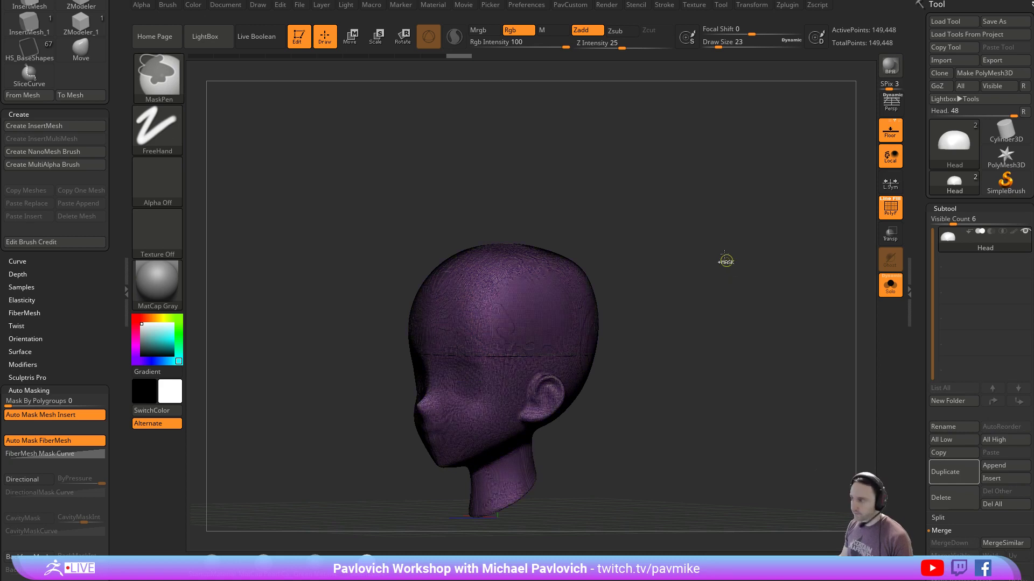
mouse_move(762, 323)
left_mouse_down()
mouse_move(761, 290)
mouse_move(759, 311)
mouse_move(740, 311)
left_mouse_up()
key("s")
key("s")
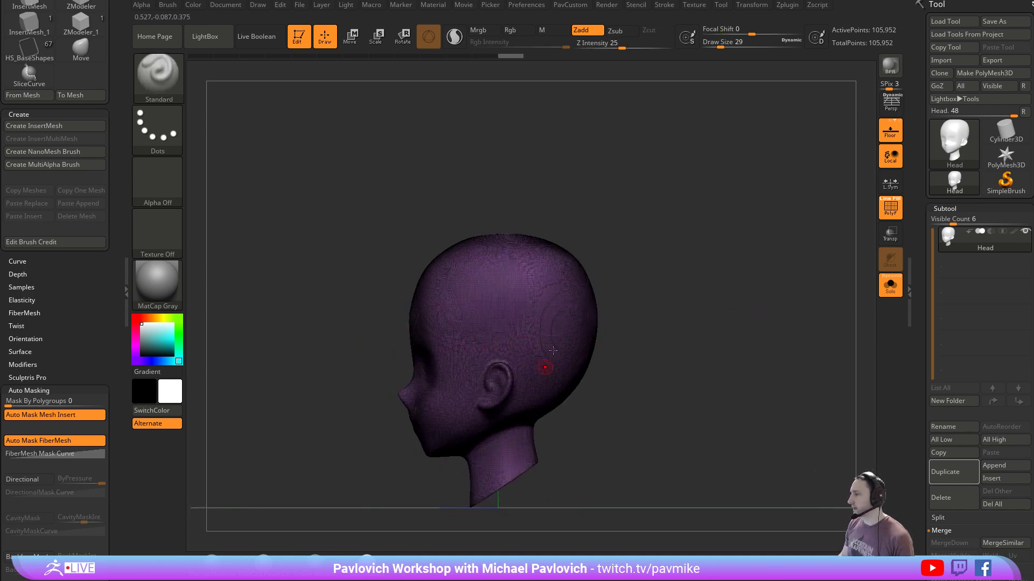
Snap the head to a side view and slice it horizontally just above the ear with the SliceCurve brush
left_click_drag(646, 321, 557, 314)
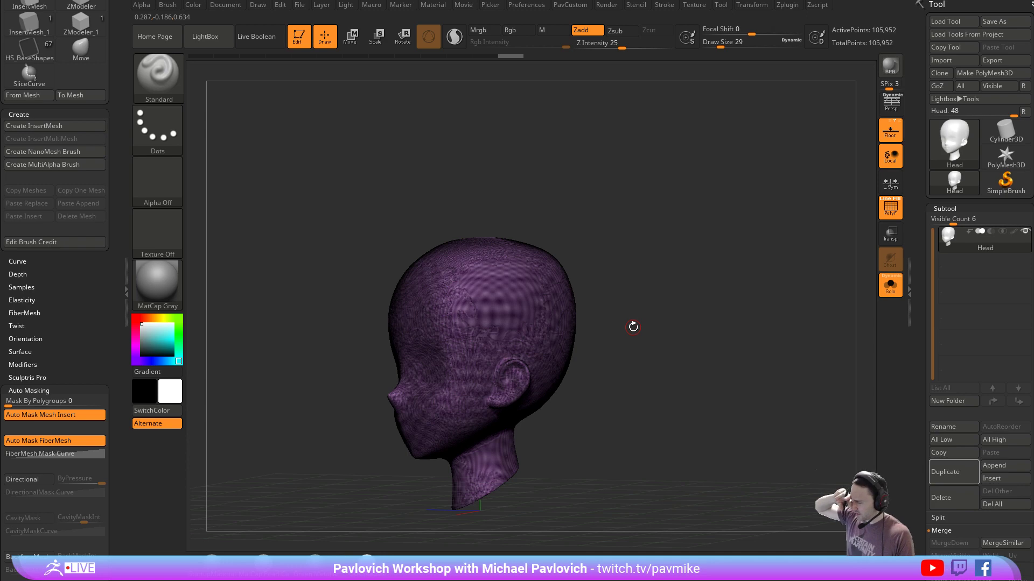
left_click_drag(550, 219, 544, 224, "shift")
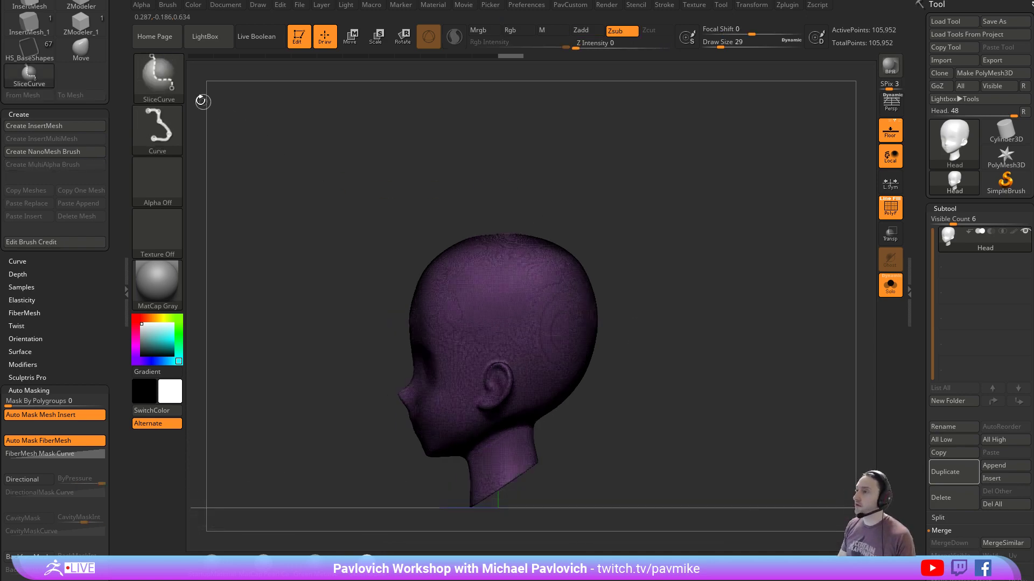
left_click(161, 80, "ctrl+shift")
left_click(350, 139, "ctrl+shift")
left_click_drag(775, 331, 215, 336, "ctrl+shift")
Show only the crown polygroup and apply Split Hidden to move the lower head to a separate subtool
left_click_drag(630, 237, 664, 240)
key("grave")
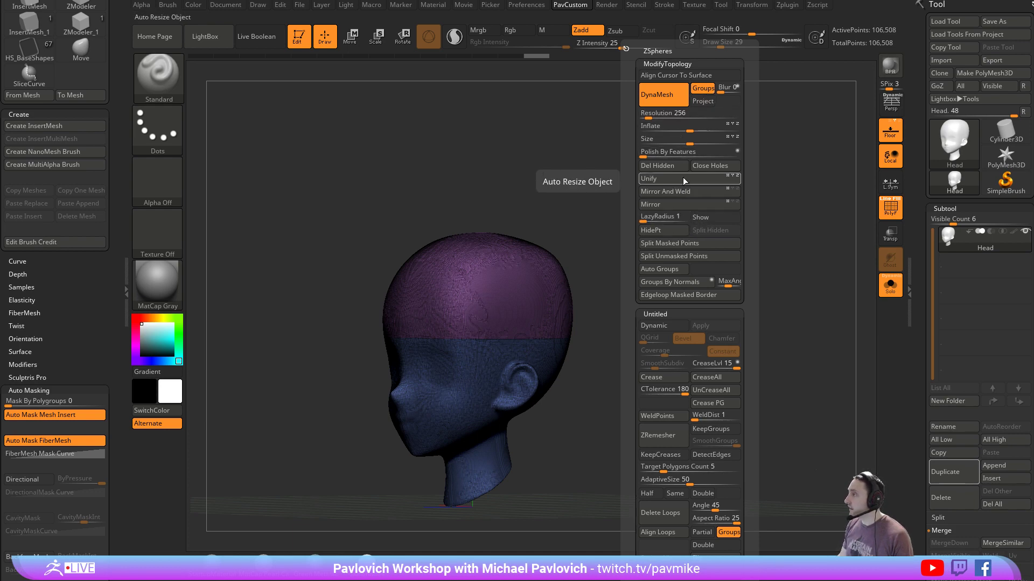
left_click(561, 266, "ctrl+shift")
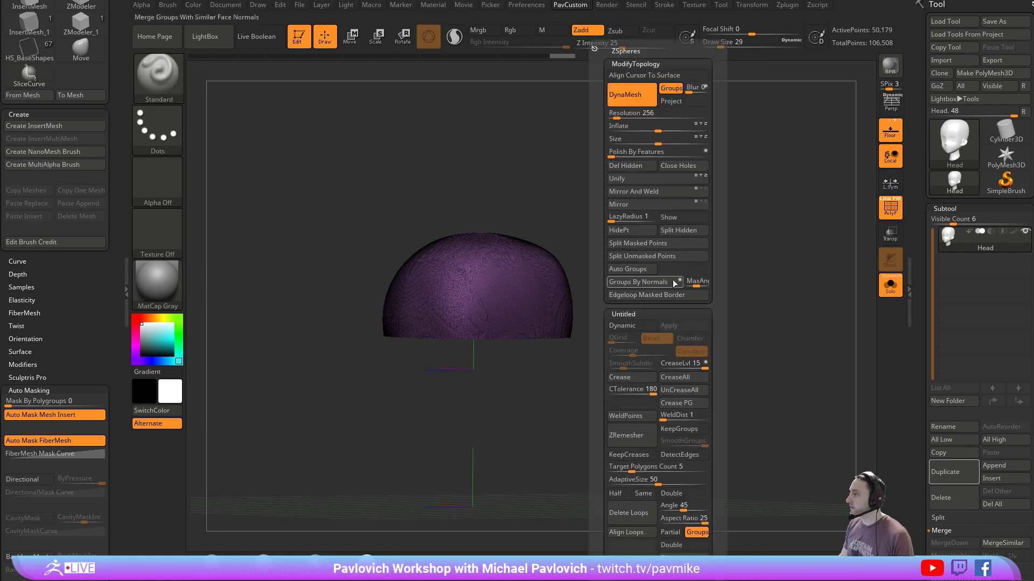
left_click(667, 231)
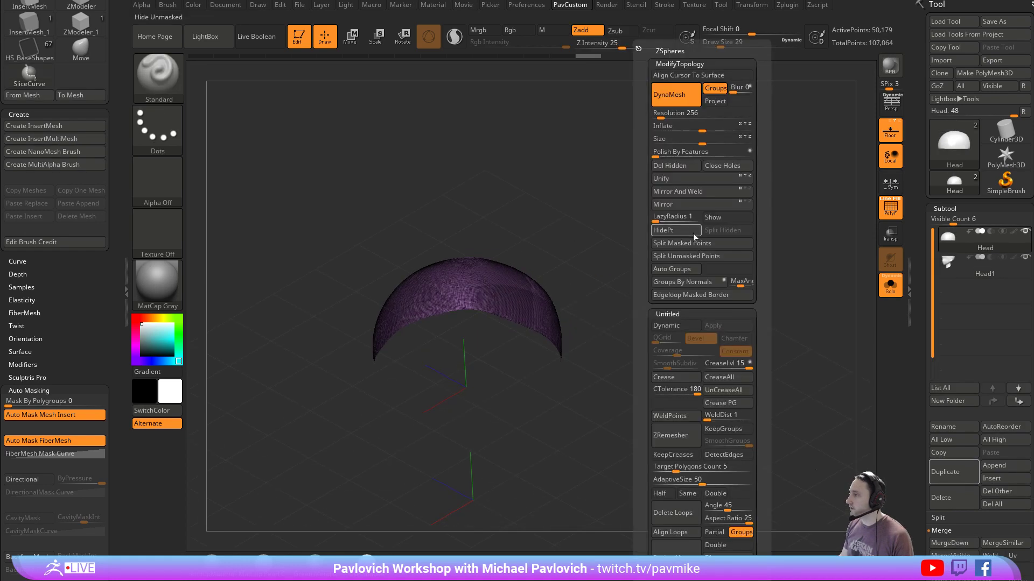
Close the open holes on the crown and, with Solo off, on the lower head subtool
left_click(714, 167)
left_click_drag(597, 224, 624, 302)
left_click(890, 287)
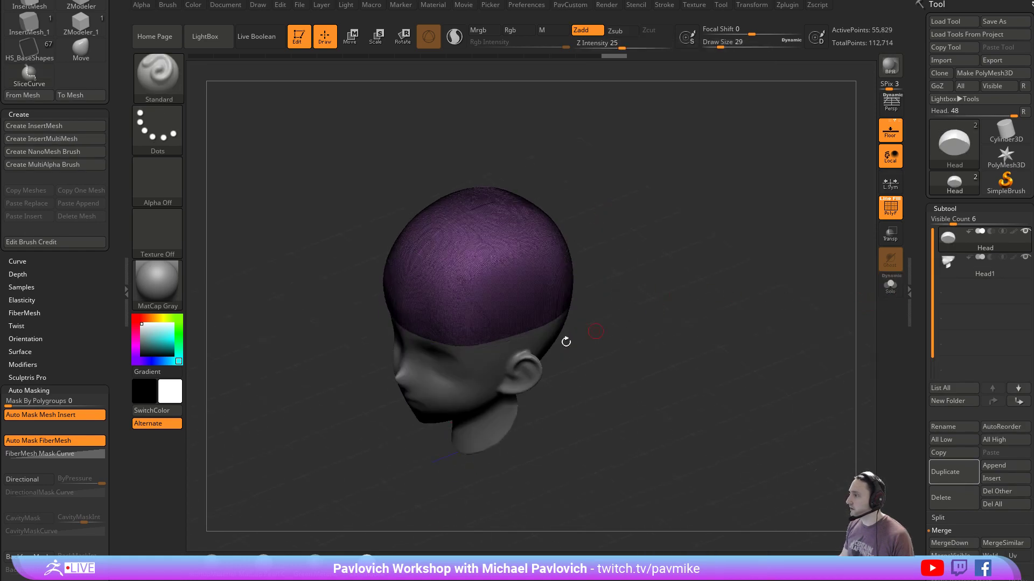
left_click(530, 359, "alt")
key("1")
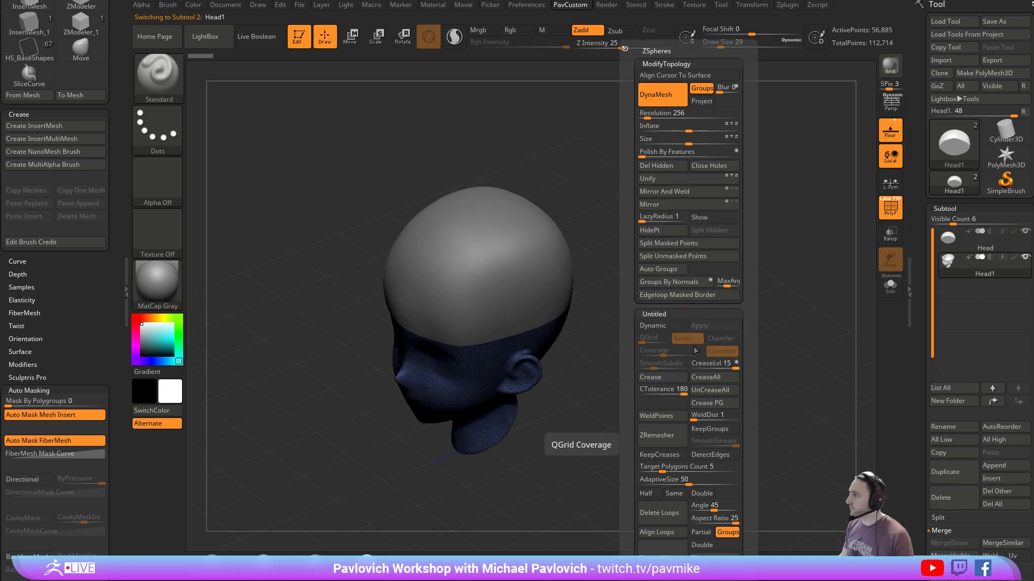
left_click(709, 165)
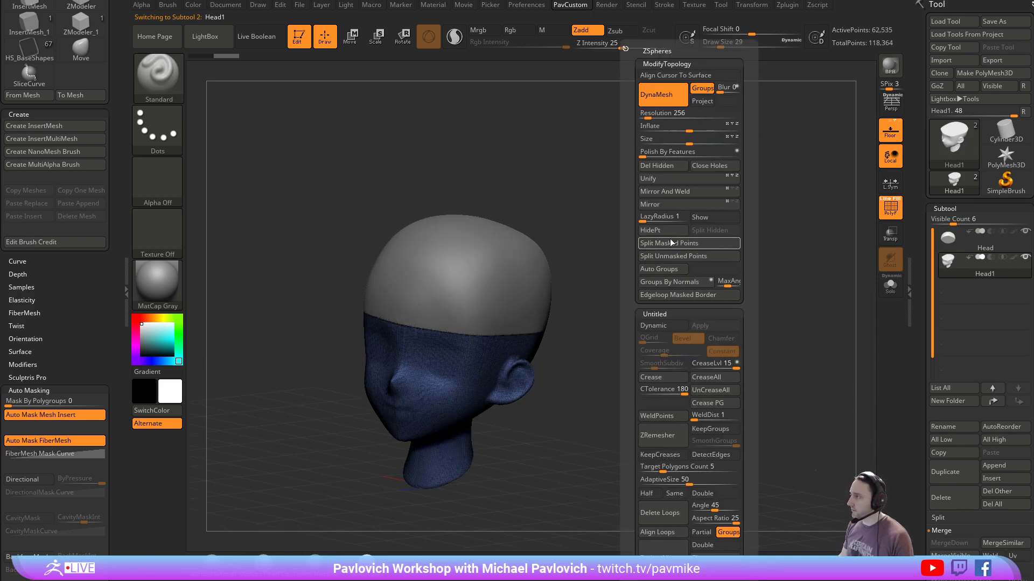
Apply Mirror And Weld to the lower head subtool and to the crown subtool
left_click(671, 192)
left_click(496, 224, "alt")
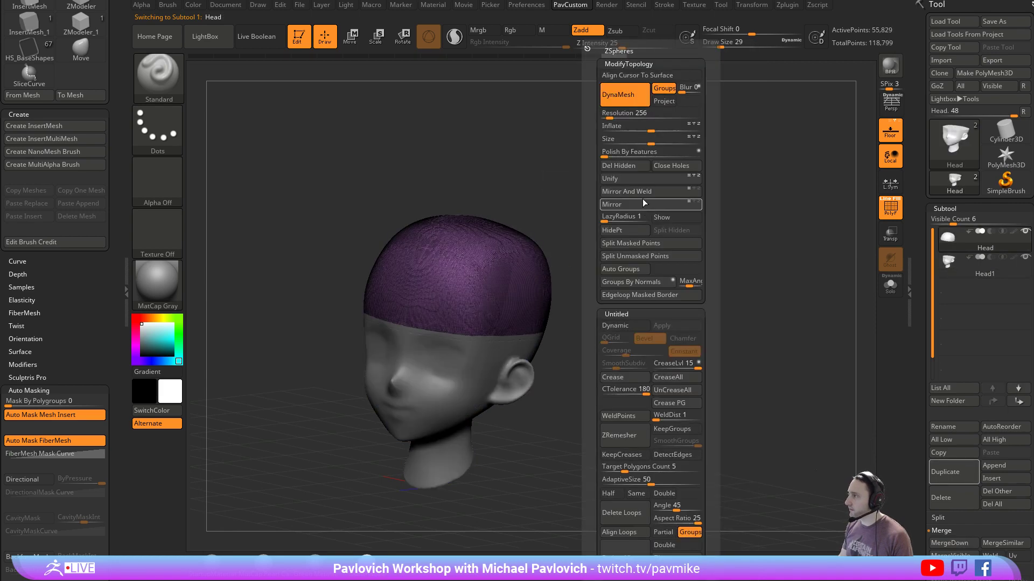
right_click_drag(607, 305, 699, 291, "ctrl")
right_click_drag(559, 245, 532, 244)
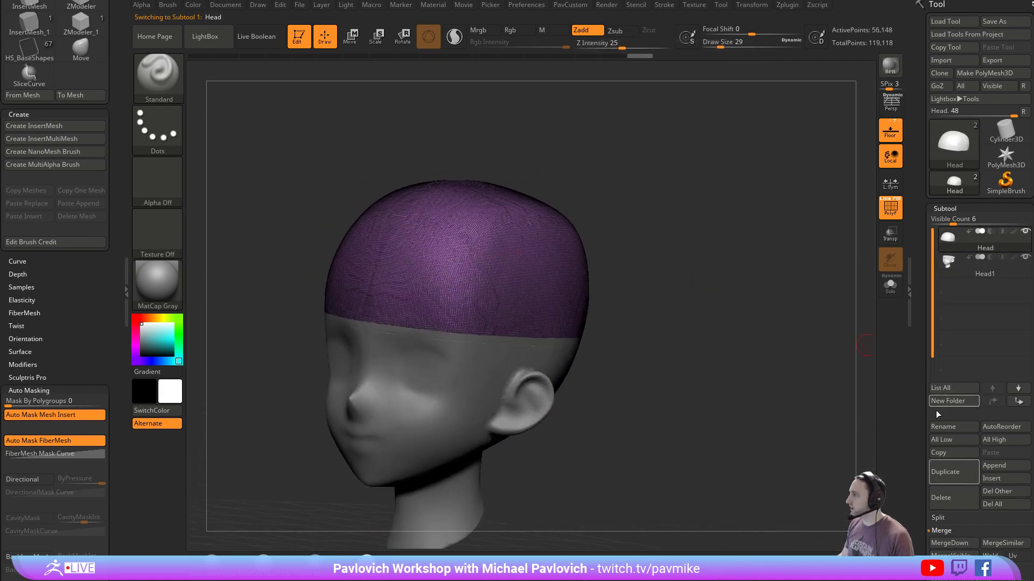
Duplicate the mirrored crown subtool and isolate the copy in Solo mode, viewed from its underside
left_click(945, 472)
key("space")
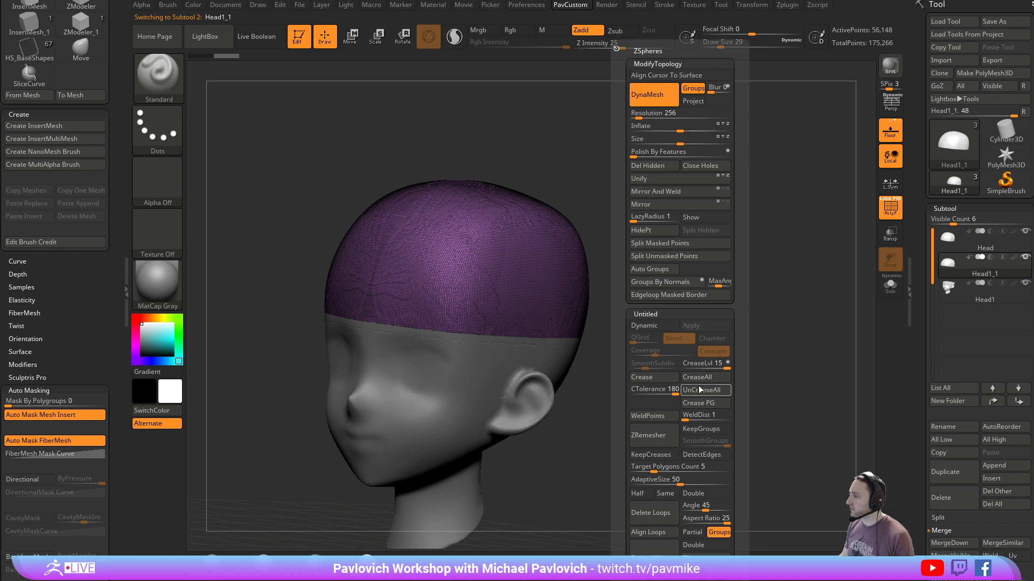
left_click(889, 289)
mouse_move(778, 322)
right_mouse_down()
mouse_move(766, 266)
mouse_move(766, 307)
right_mouse_up()
Crease the crown copy by polygroup and ZRemesh it with KeepCreases, Half and AdaptiveSize 0
key("space")
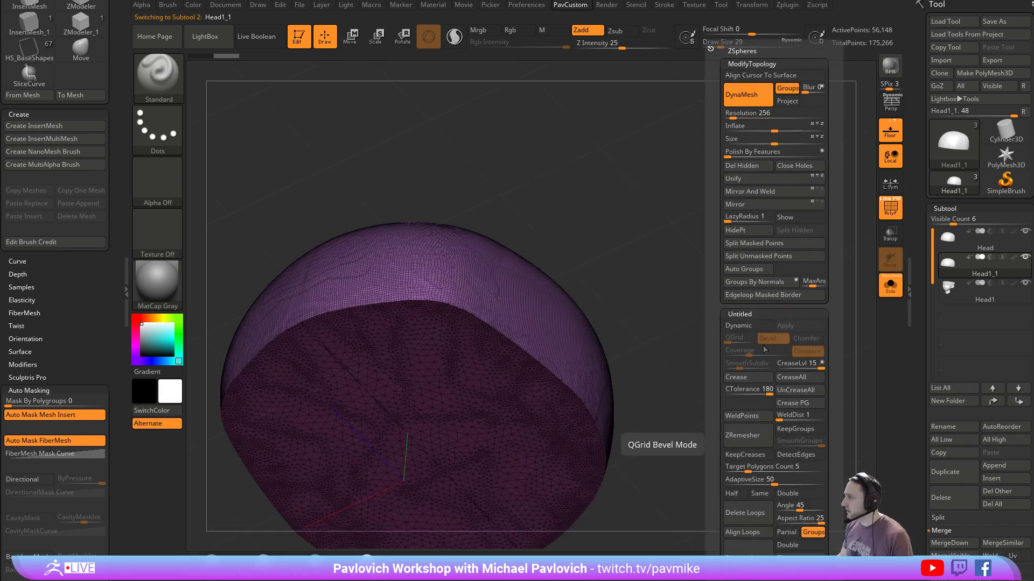
left_click(790, 405)
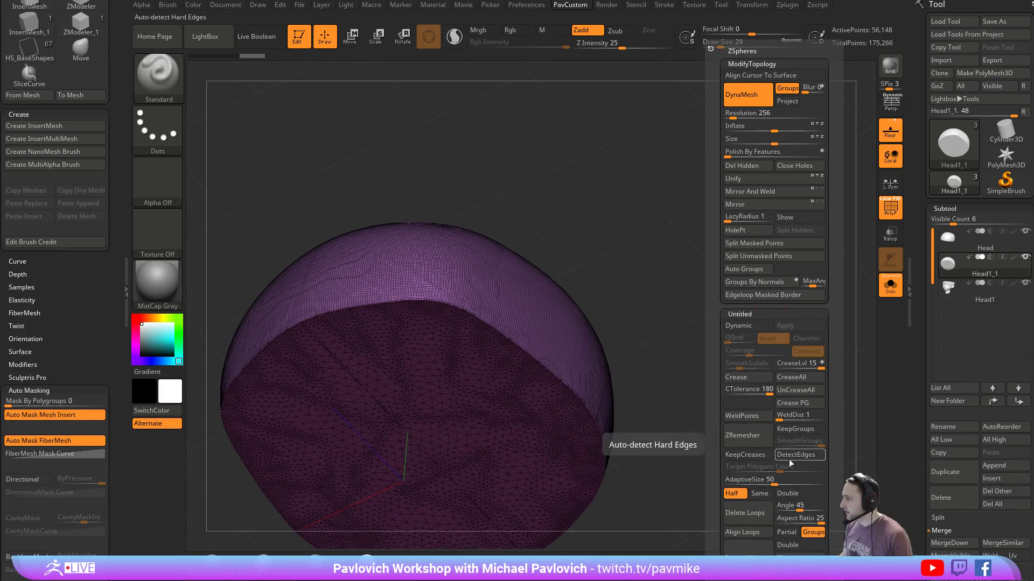
left_click(765, 455)
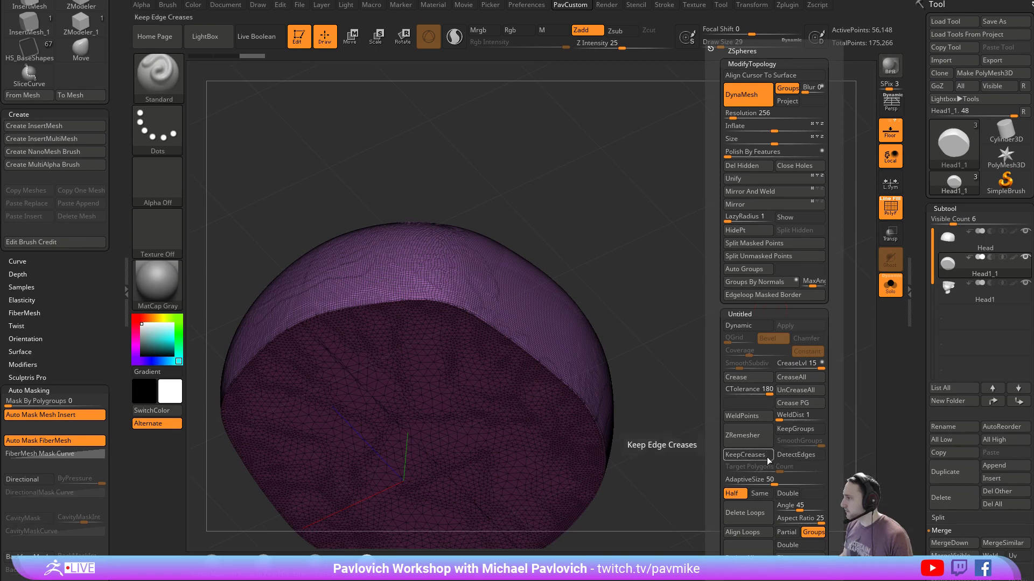
left_click(756, 437)
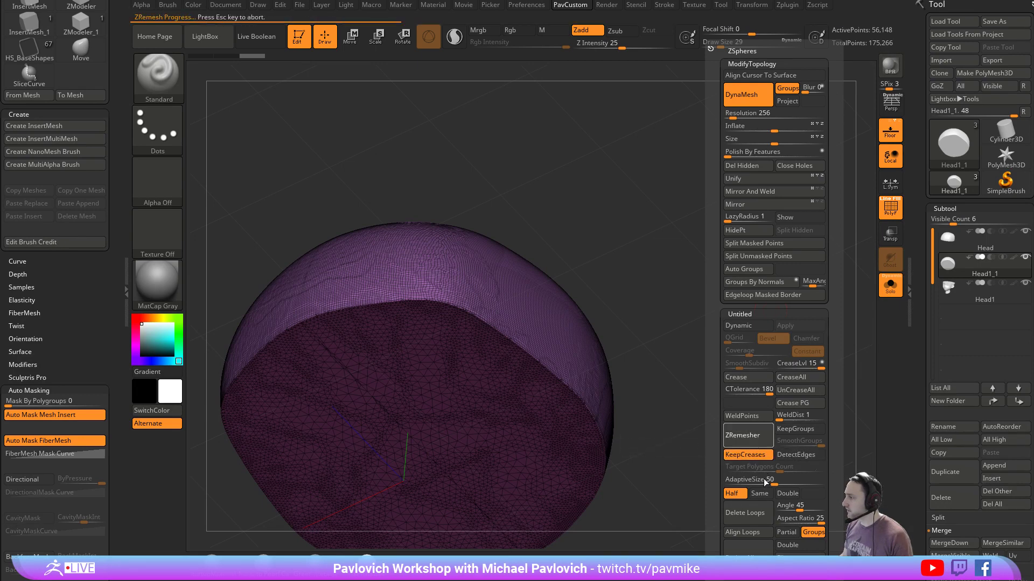
key("Escape")
left_click_drag(763, 481, 719, 481)
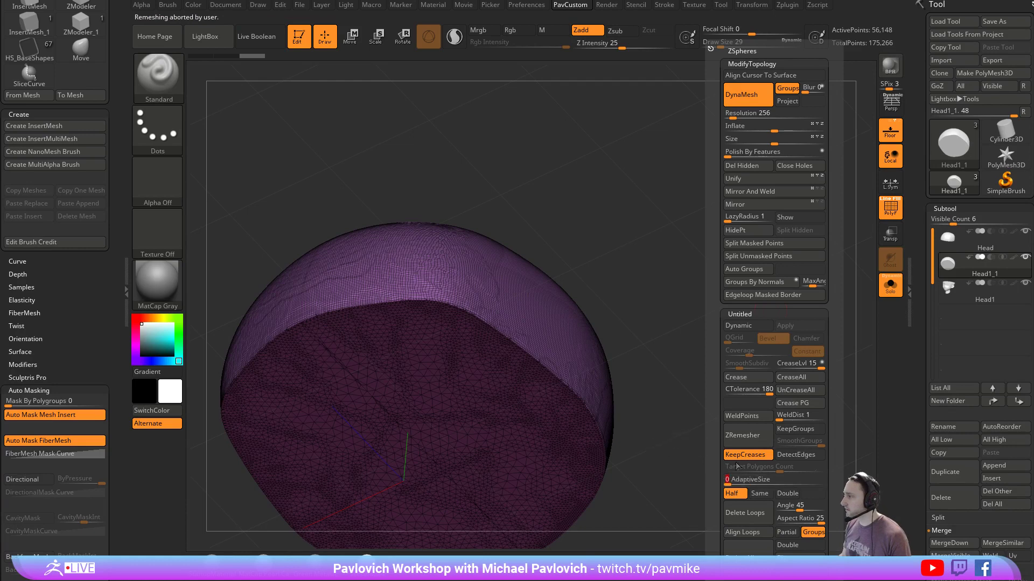
left_click(748, 442)
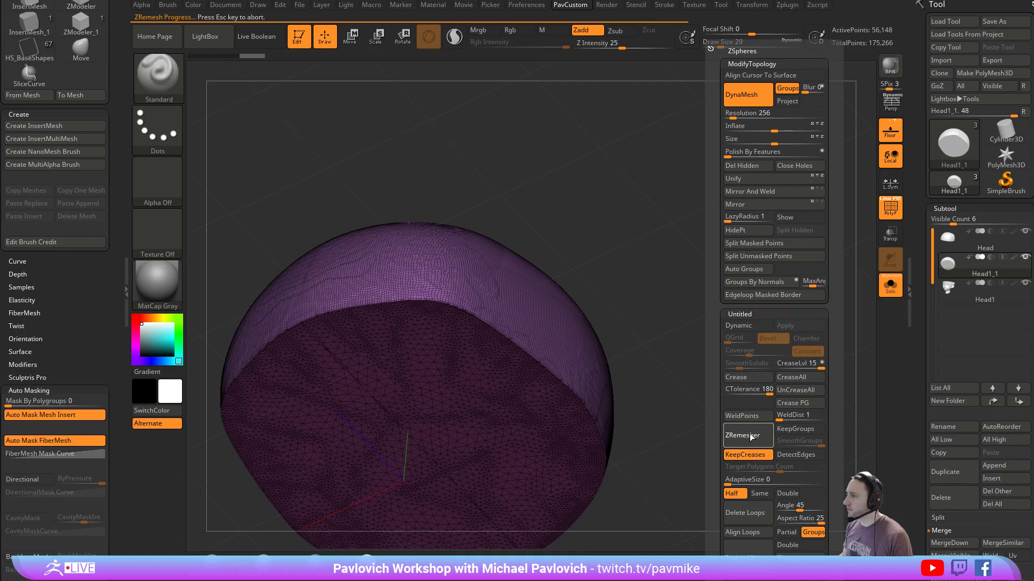
left_click(749, 434)
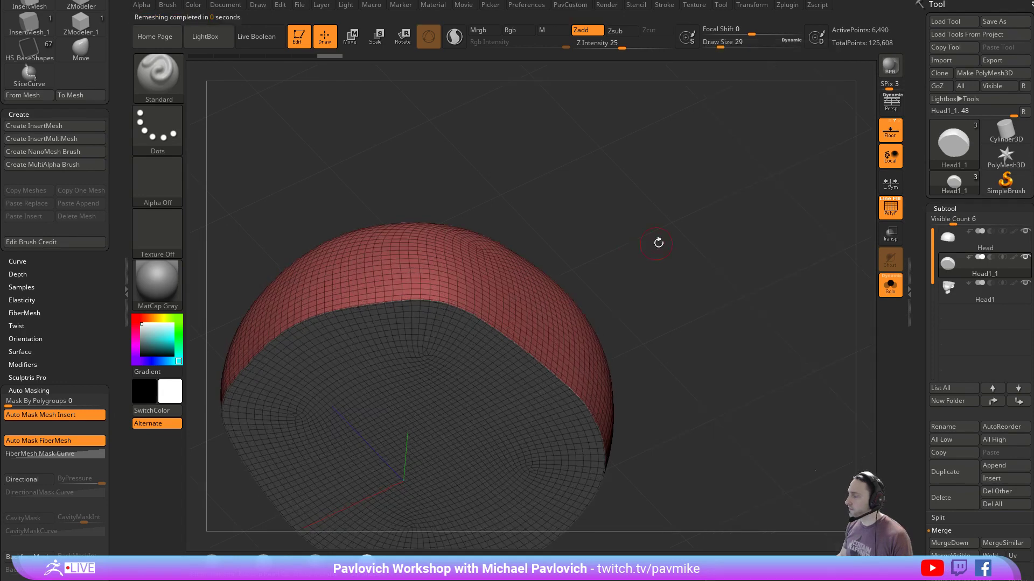
Set the remeshed copy to subtract, then push its dome inward and extend its underside with ZModeler QMesh on Polygroup All
left_click_drag(658, 240, 855, 245)
left_click(993, 259)
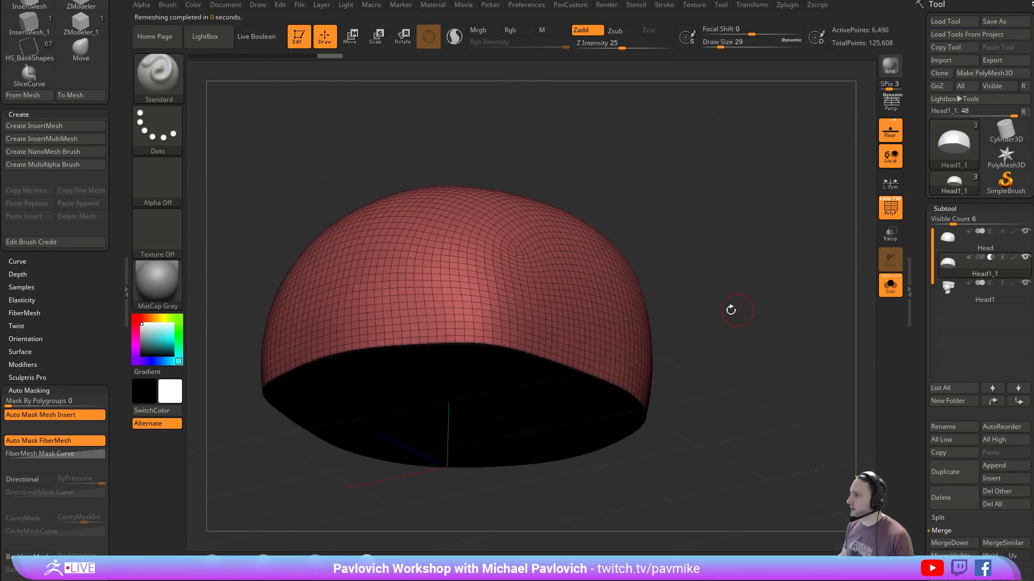
left_click_drag(731, 309, 753, 371, "alt")
key("b")
key("z")
key("m")
key("space")
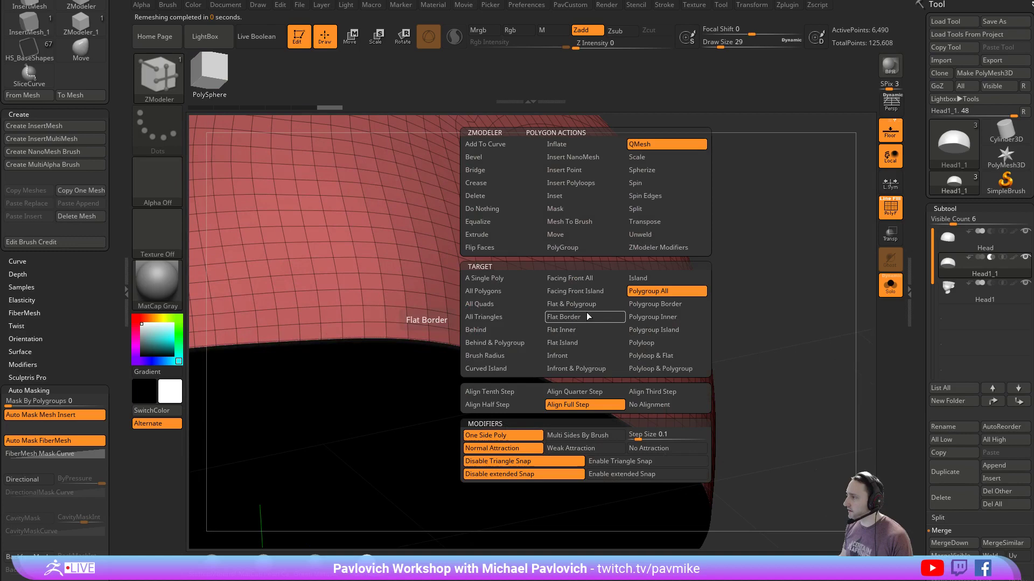
left_click(661, 292)
left_click_drag(593, 333, 568, 330)
left_click_drag(726, 336, 711, 258, "alt")
left_click_drag(604, 263, 625, 271)
left_click(630, 273, "ctrl+shift")
left_click(630, 274, "ctrl+shift")
left_click_drag(724, 285, 802, 344)
Turn on Live Boolean, exit Solo mode, and hide the lower head and the polyframe to preview the hollowed crown
left_click(260, 36)
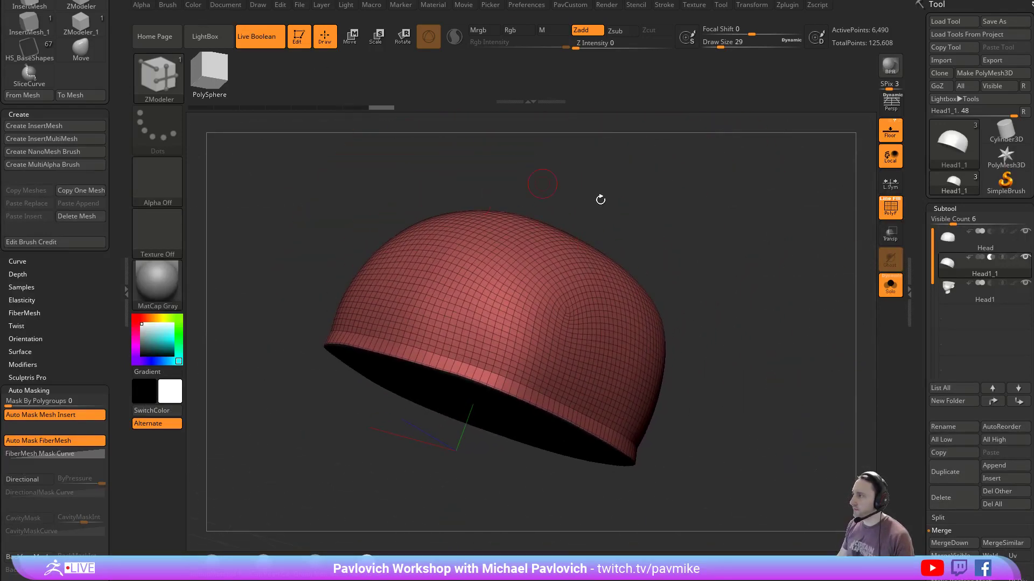
left_click(890, 286)
left_click(1026, 285)
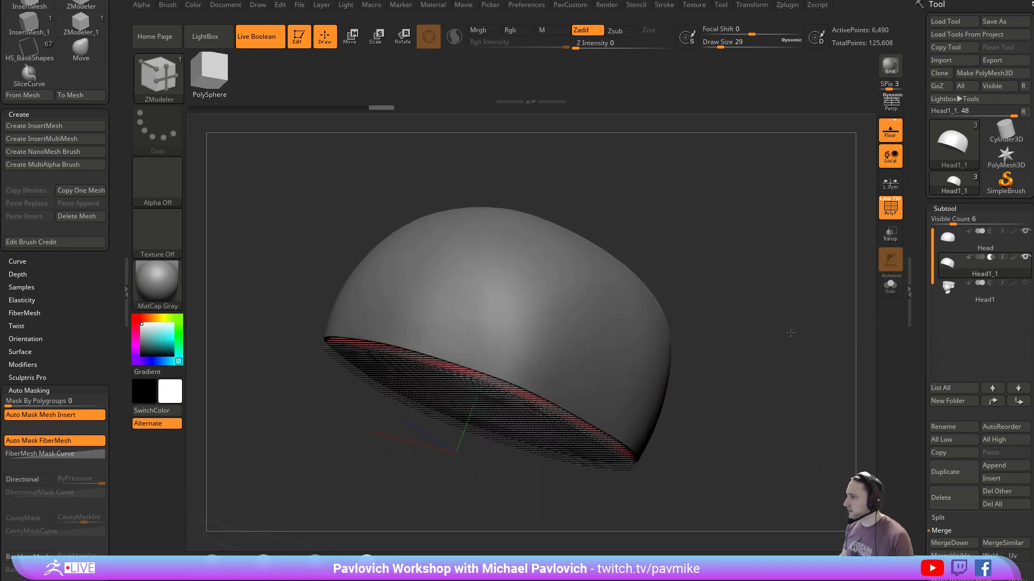
left_click_drag(789, 332, 801, 251)
left_click(890, 209)
left_click_drag(750, 355, 805, 352)
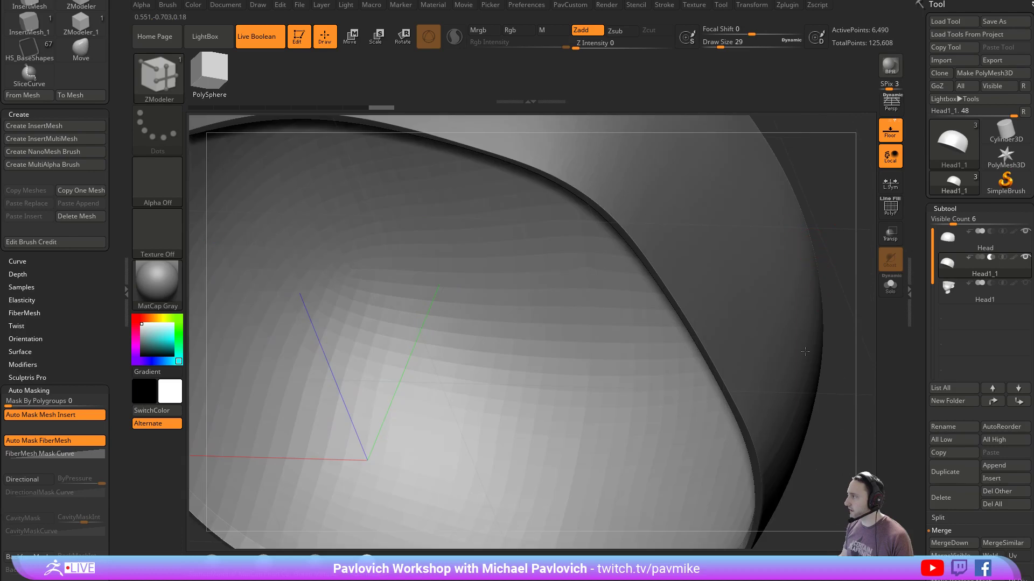
left_click(887, 214)
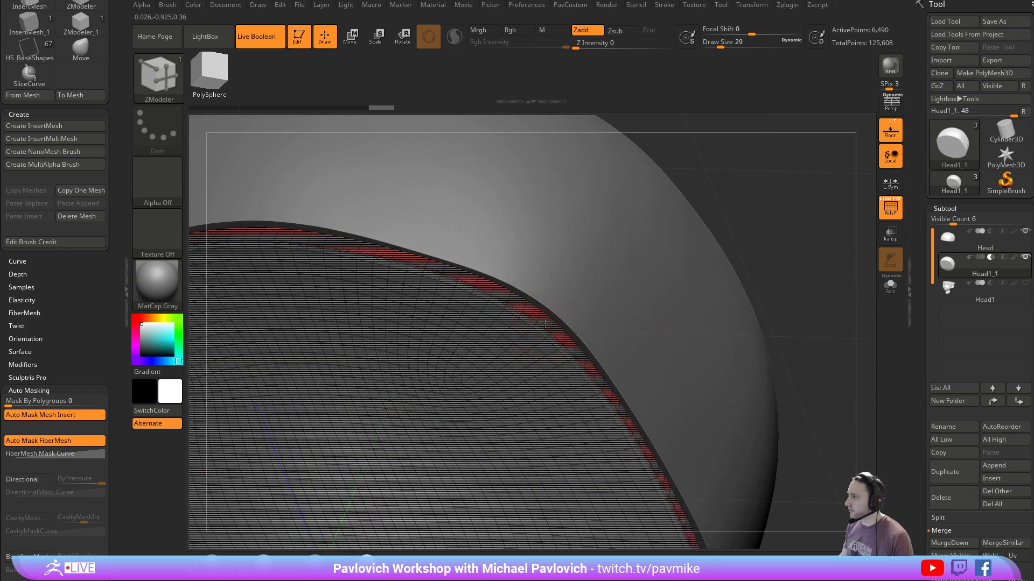
key("shift+f")
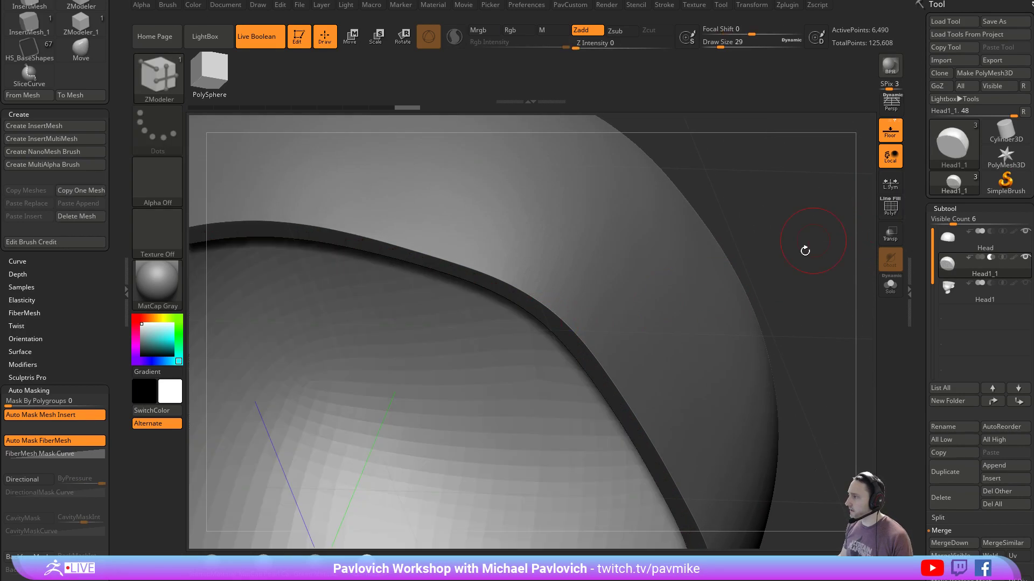
Set the brush draw size to 14 and inspect the hollow crown's opening from below
key("f")
mouse_move(735, 245)
left_mouse_down()
mouse_move(813, 301)
mouse_move(794, 322)
mouse_move(743, 231)
mouse_move(751, 250)
mouse_move(745, 242)
left_mouse_up()
key("s")
left_click(738, 245)
left_click_drag(745, 201, 756, 221)
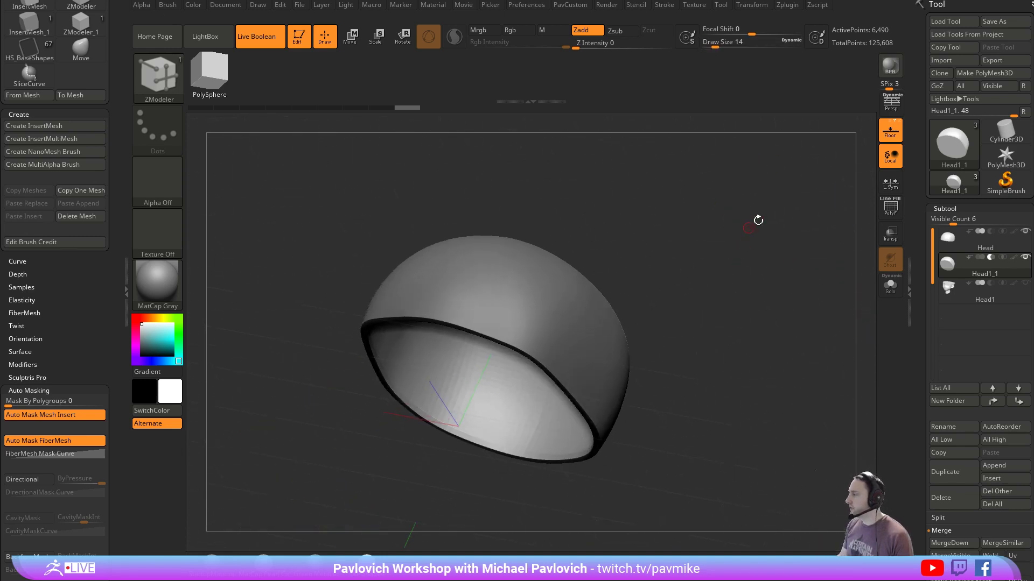
Delete the subtractive crown copy and return to the original crown subtool
left_click(946, 498)
key("Up")
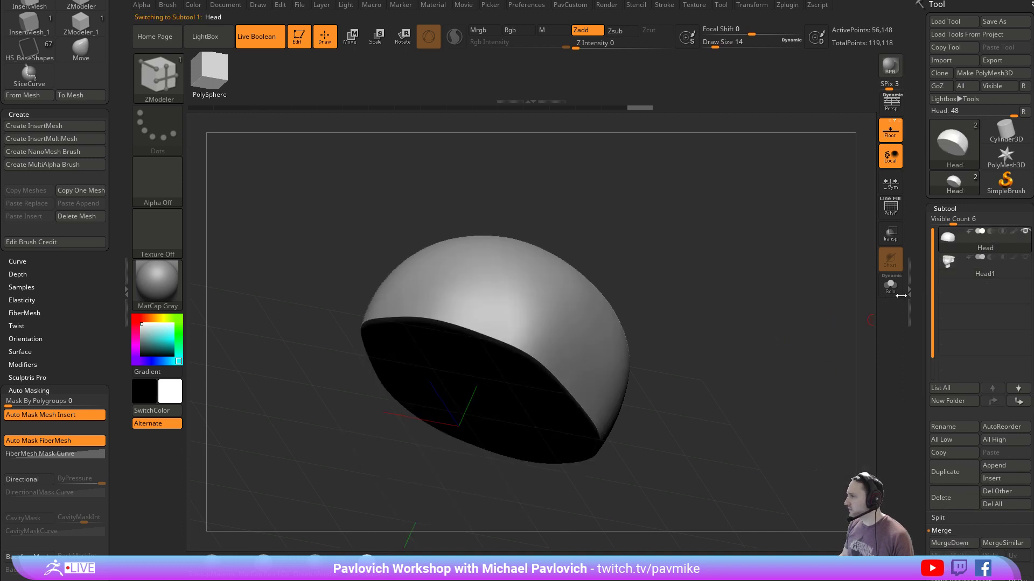
Isolate the crown and DynaMesh it at resolution 256 with Groups off, with the polyframe shown
left_click(891, 293)
mouse_move(781, 335)
left_mouse_down()
mouse_move(788, 270)
mouse_move(786, 321)
left_mouse_up()
key("grave")
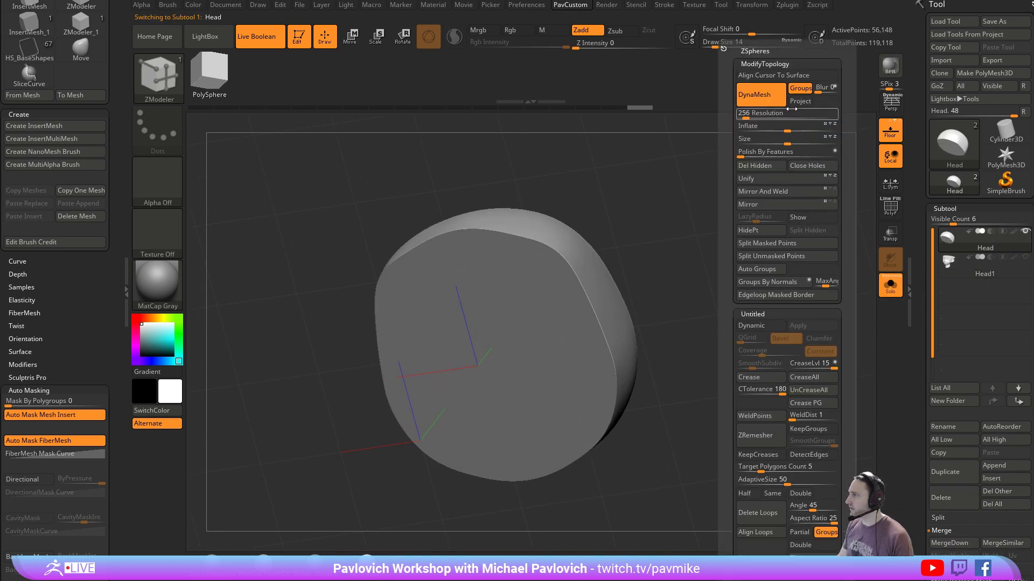
left_click(801, 90)
left_click(774, 101)
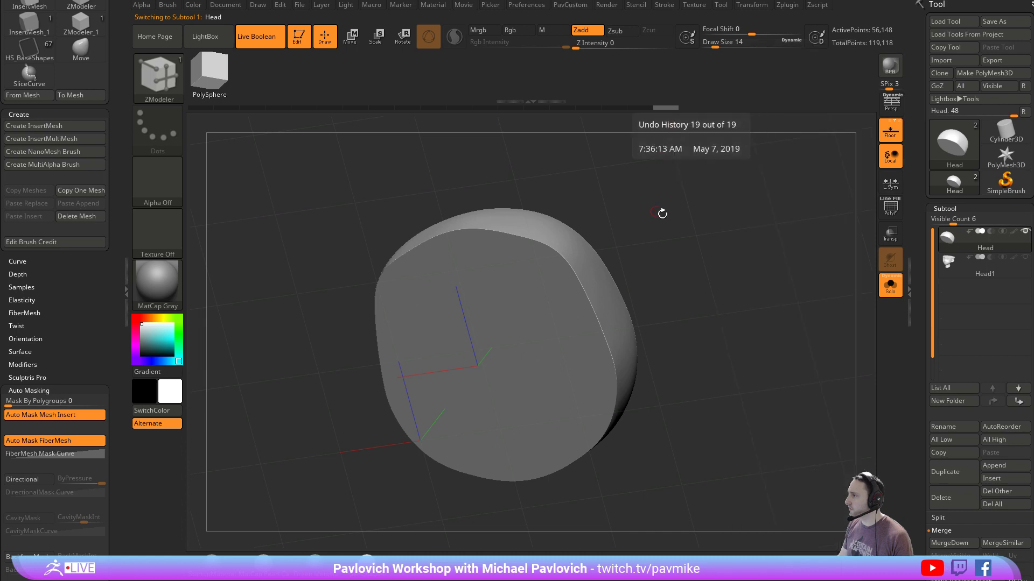
left_click(889, 207)
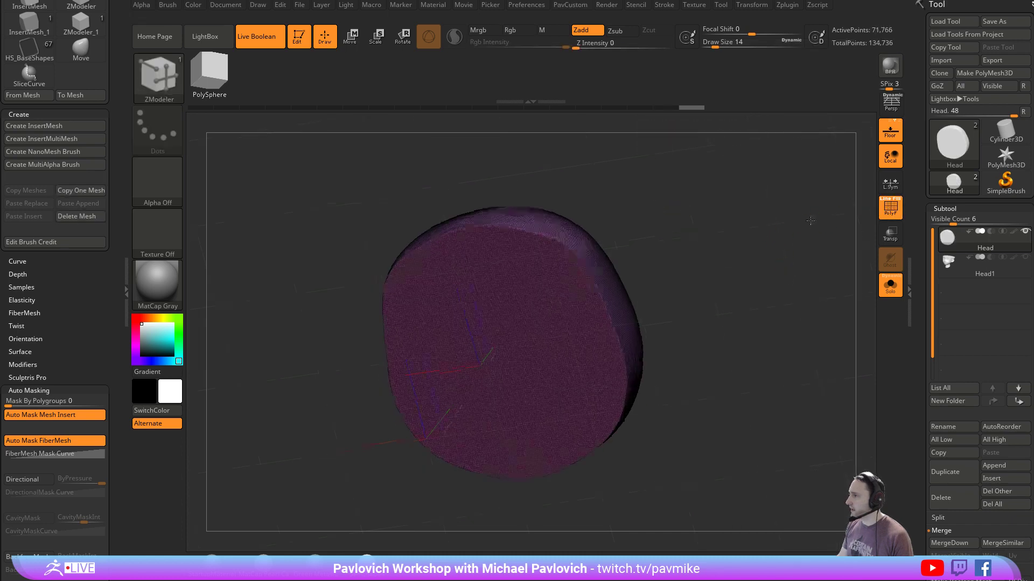
Insert a subtractive Cylinder12 mesh at the centre of the crown's flat underside using the primitives insert brush
left_click_drag(786, 221, 738, 258, "shift")
key("3")
key("m")
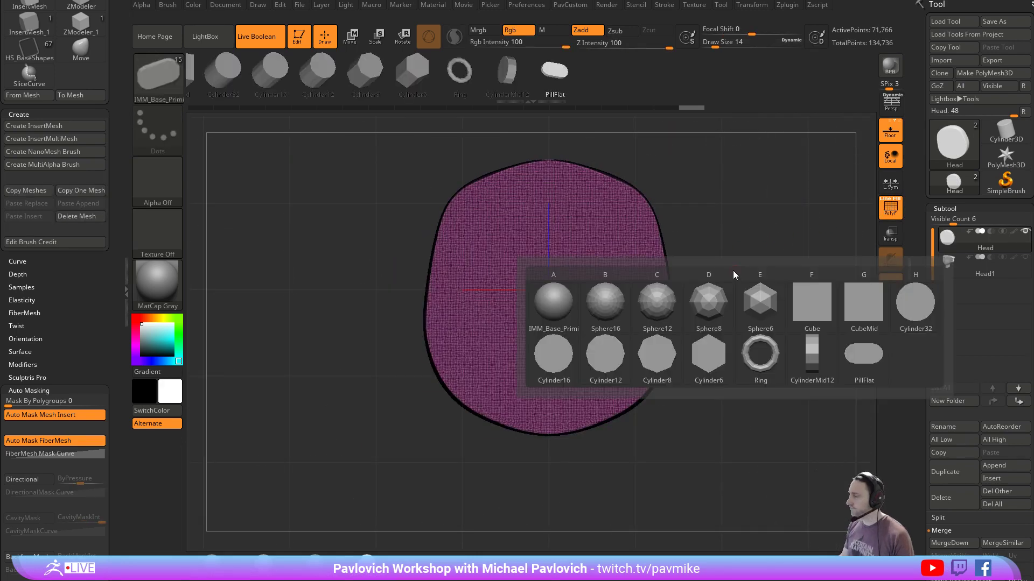
left_click(606, 349)
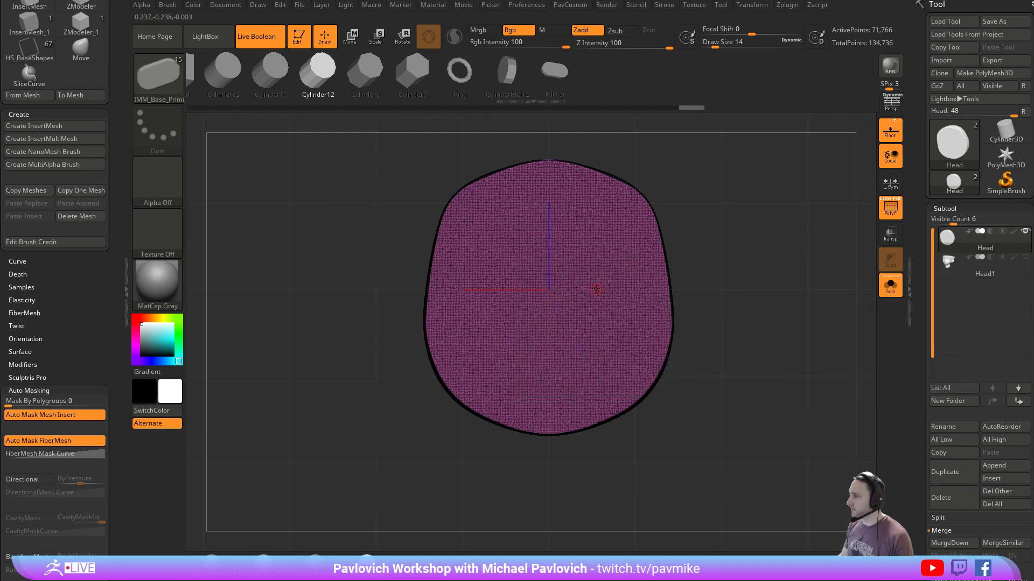
left_click_drag(550, 291, 576, 317)
left_click_drag(749, 254, 748, 328)
Move the inserted cylinder along its axis so it passes through the crown's underside
key("w")
key("alt+w")
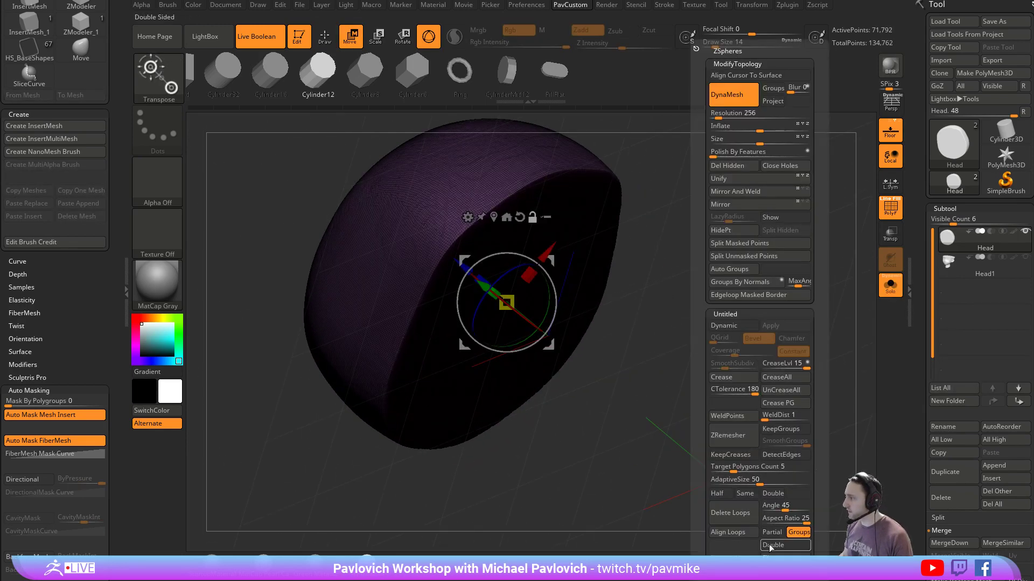
left_click_drag(465, 266, 492, 289)
key("q")
mouse_move(774, 320)
left_mouse_down()
mouse_move(736, 300)
mouse_move(731, 310)
left_mouse_up()
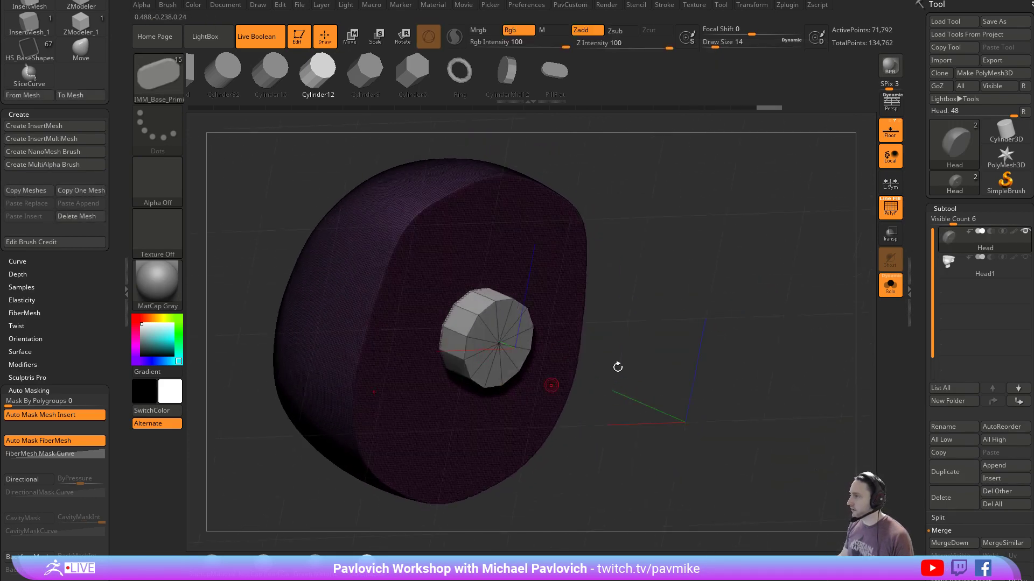
Open the DynaMesh geometry settings and try to create a shell with thickness 4
left_click_drag(925, 369, 922, 197)
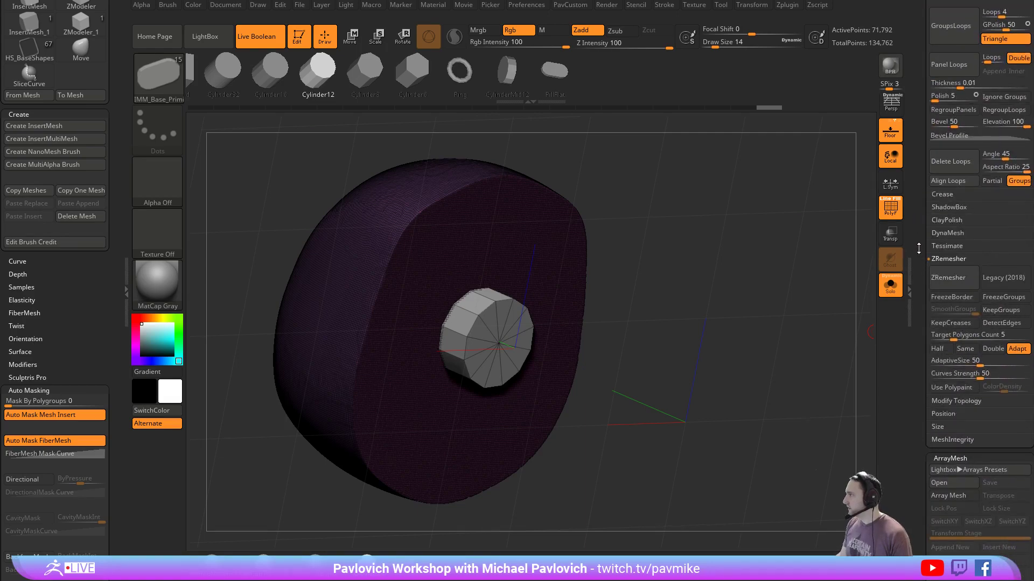
left_click_drag(918, 248, 924, 332)
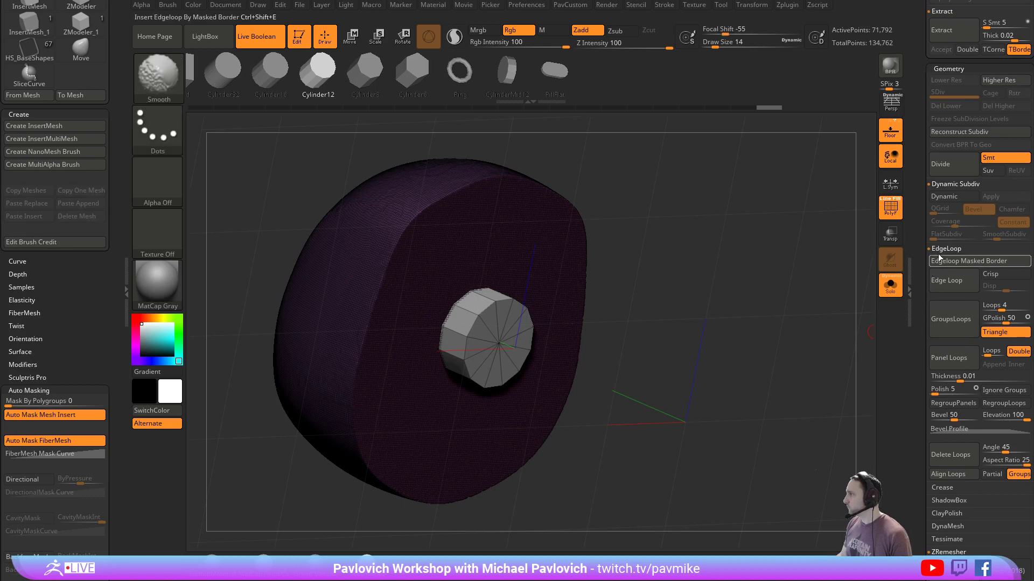
left_click(944, 252, "shift")
left_click(947, 325, "shift")
left_click(950, 302, "shift")
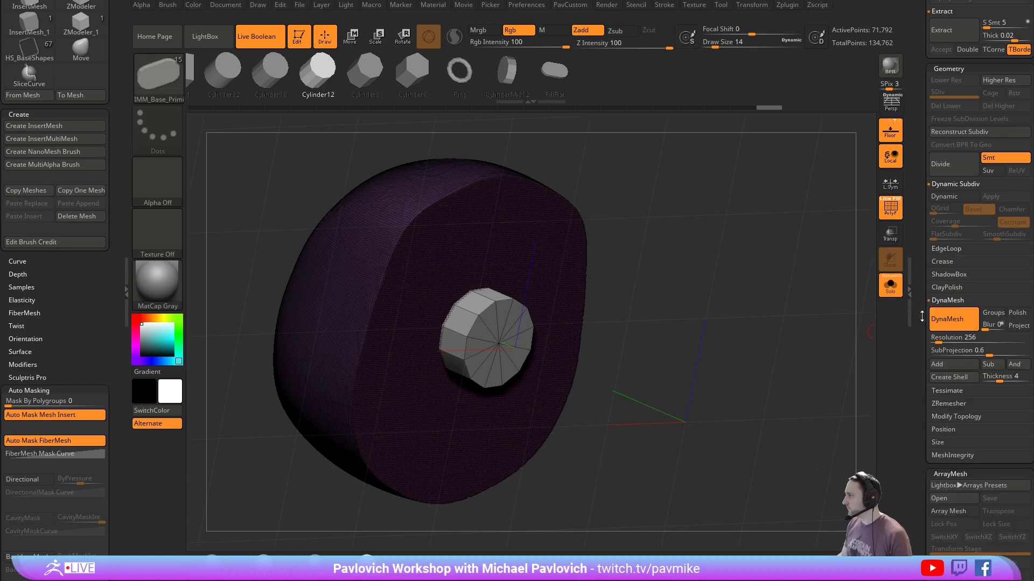
left_click_drag(957, 357, 957, 311)
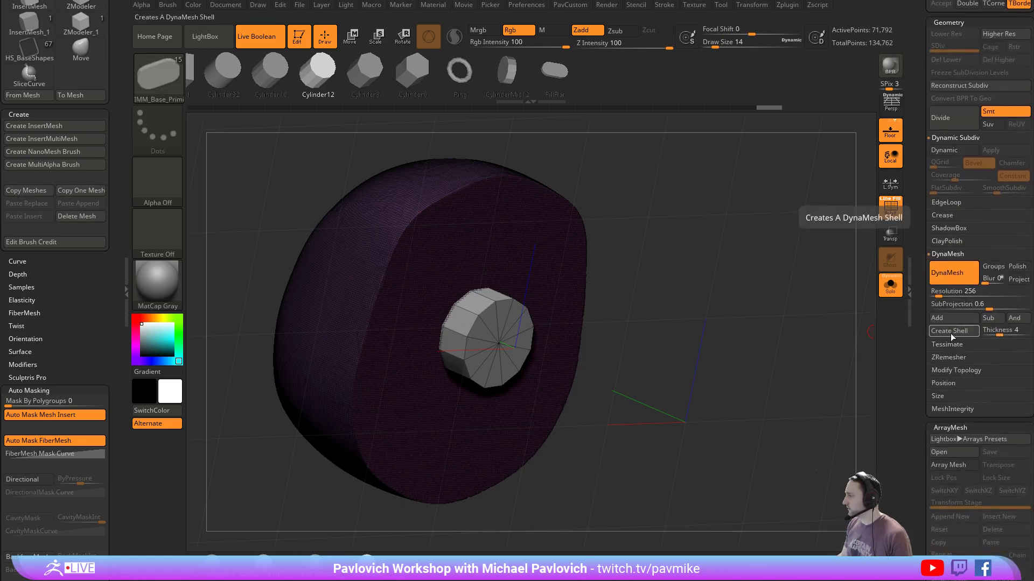
left_click(949, 331)
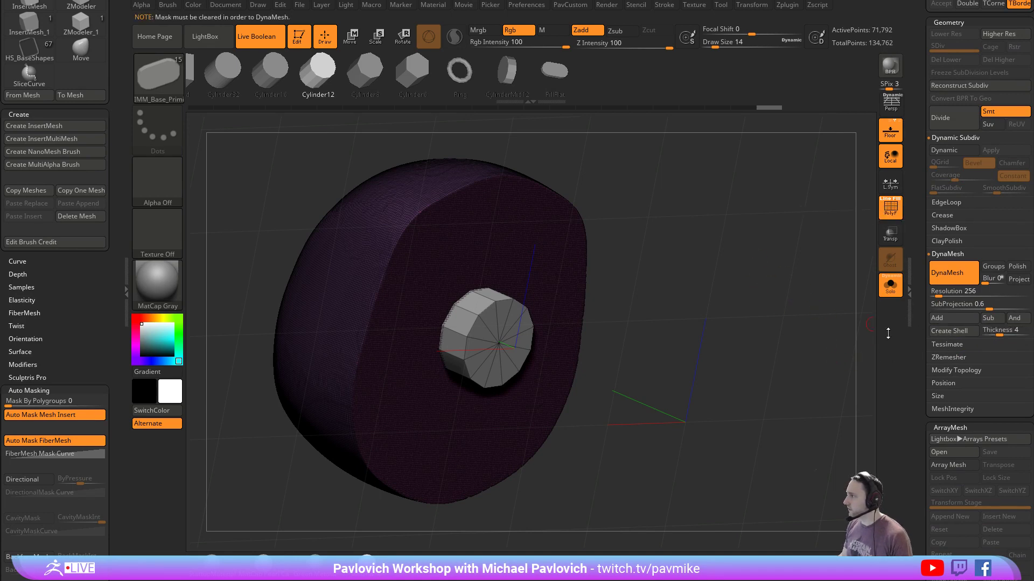
Clear the mask and remesh the crown to subtract the cylinder, then create a DynaMesh shell with thickness 4
left_click_drag(773, 273, 832, 397, "ctrl")
left_click_drag(795, 276, 837, 380, "ctrl")
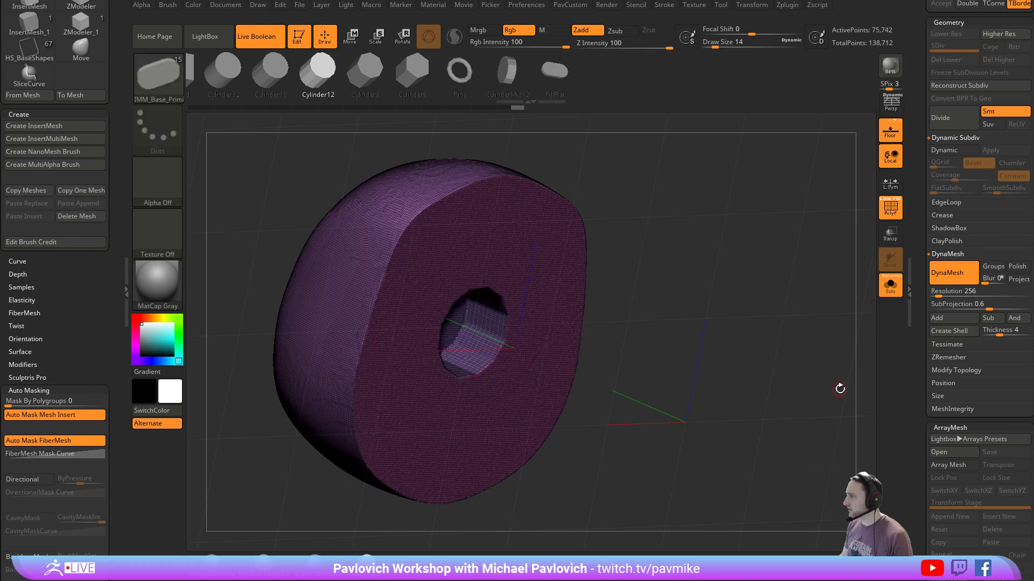
left_click(942, 335)
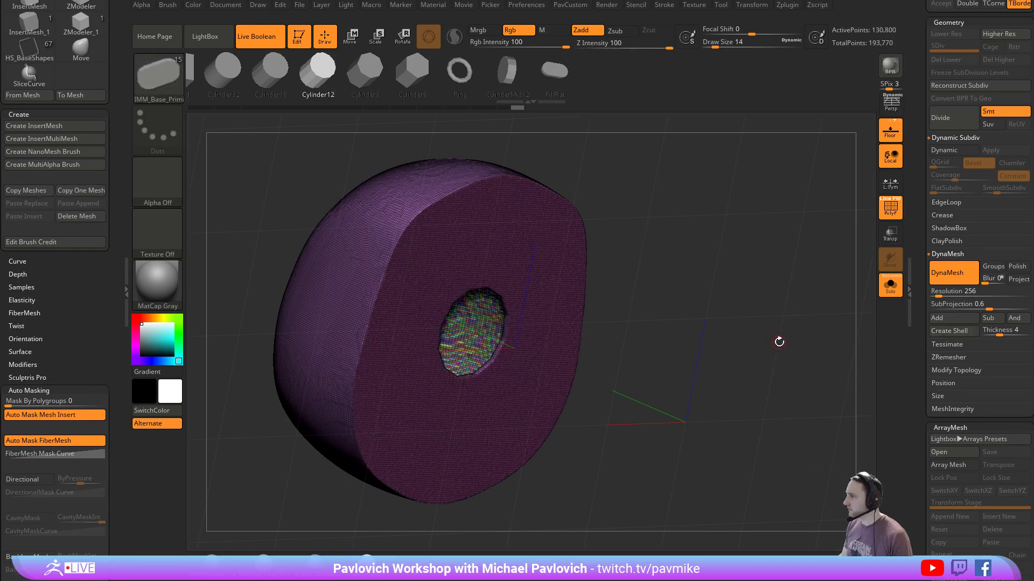
Merge the shell into a single polygroup and set the draw size to 23
left_click_drag(779, 341, 656, 234)
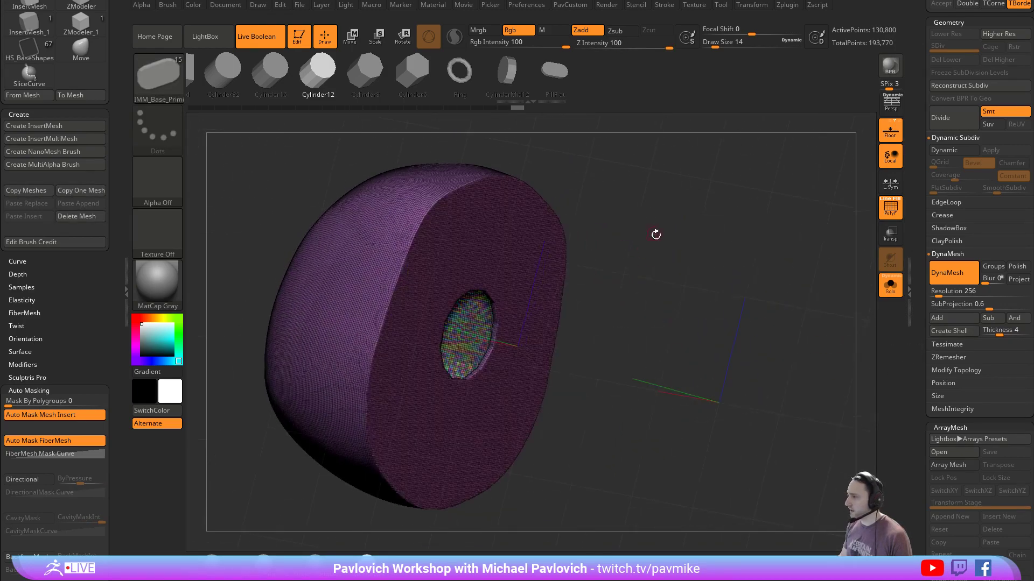
key("ctrl+w")
key("s")
left_click(726, 284)
mouse_move(753, 291)
left_mouse_down("alt")
mouse_move(748, 270)
mouse_move(840, 276)
left_mouse_up("alt")
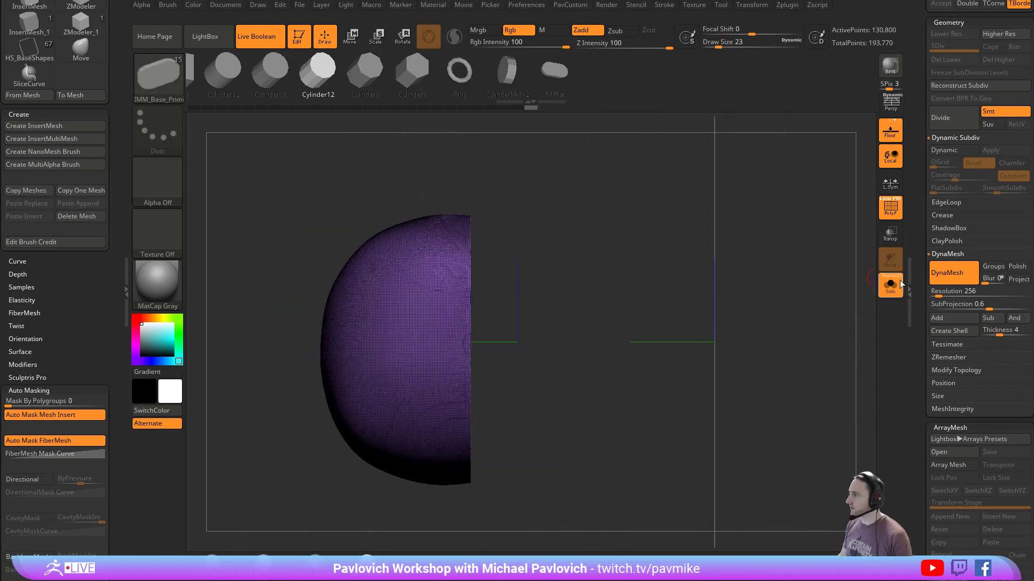
Append a Cube3D subtool, select it, and move it away from the crown's centre along its blue axis
scroll(942, 325, "up", 10)
left_click(999, 466)
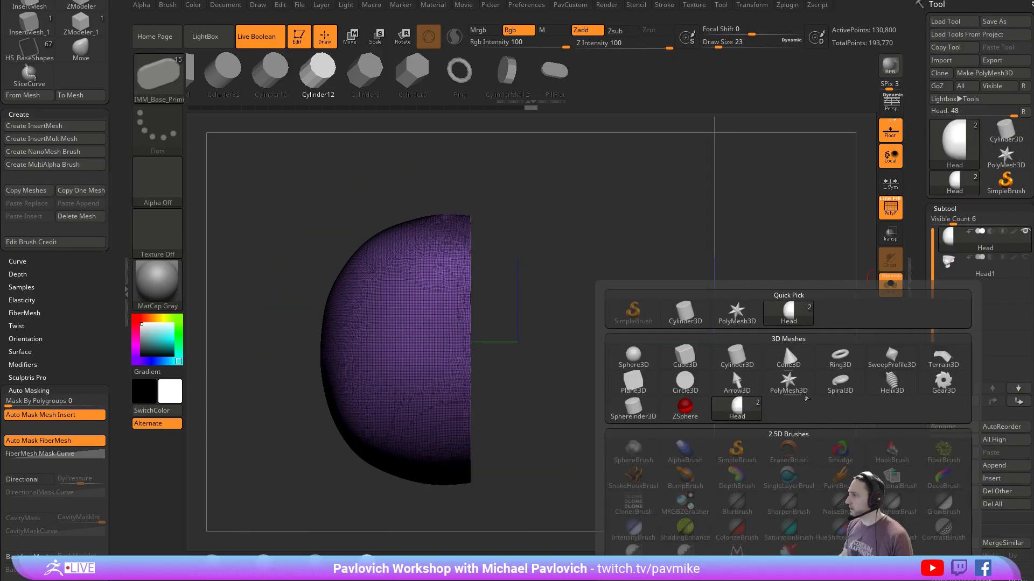
left_click(691, 358)
left_click(952, 296)
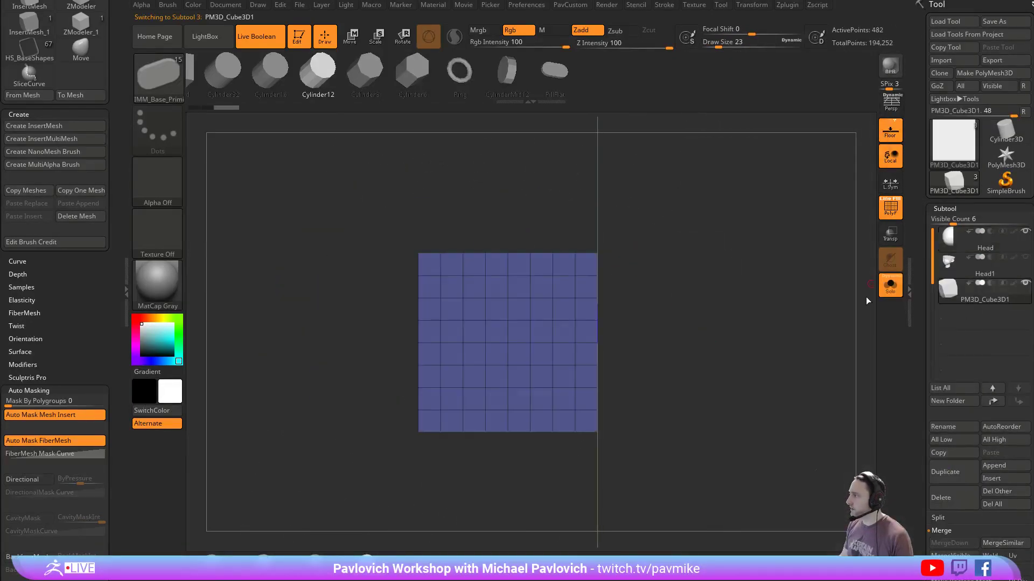
left_click_drag(816, 254, 807, 299, "alt")
key("w")
left_click_drag(498, 321, 498, 193)
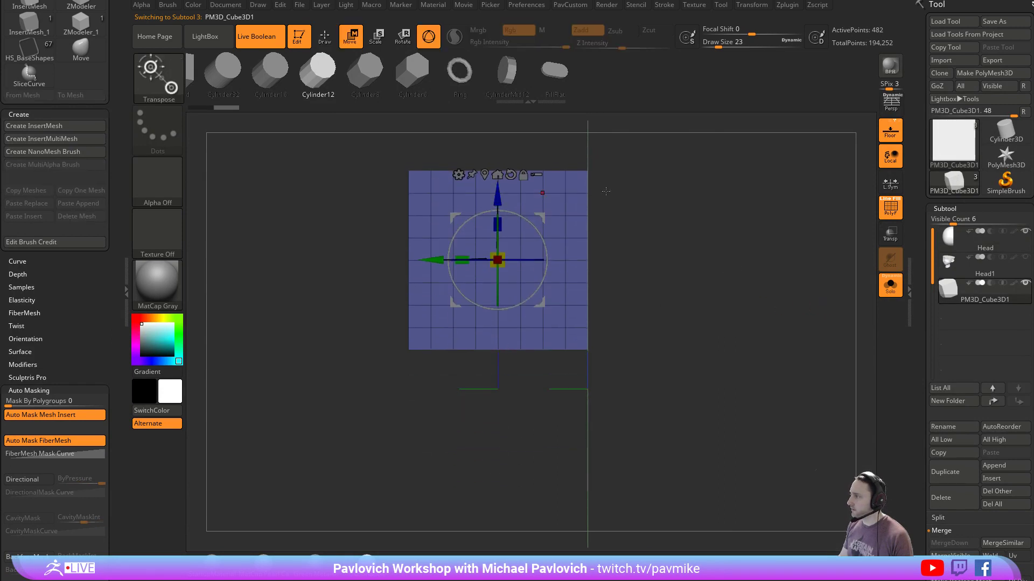
Exit Solo mode, set the cube subtool to subtract, and hide the polyframe
left_click(885, 294)
left_click_drag(866, 306, 823, 321)
left_click(991, 284)
key("shift+f")
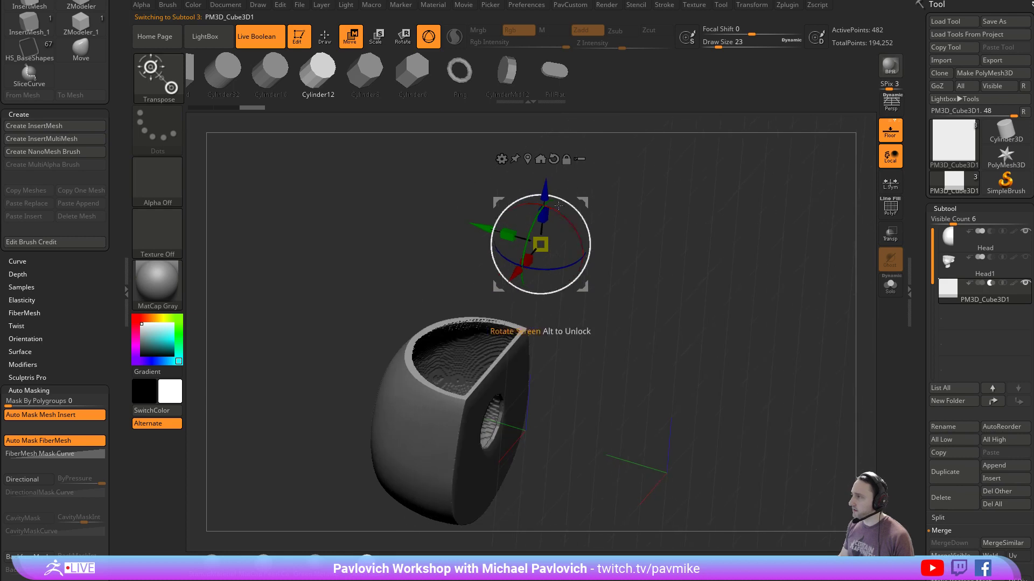
Slide the subtractive cube toward the crown to expose a cross-section through the hole and shell wall
left_click_drag(543, 185, 540, 238)
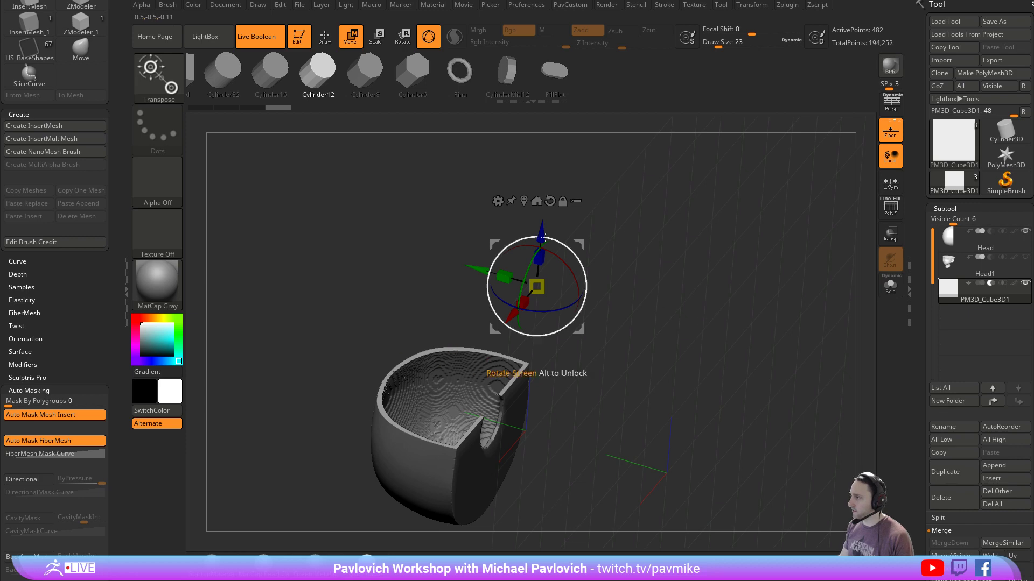
key("ctrl+z")
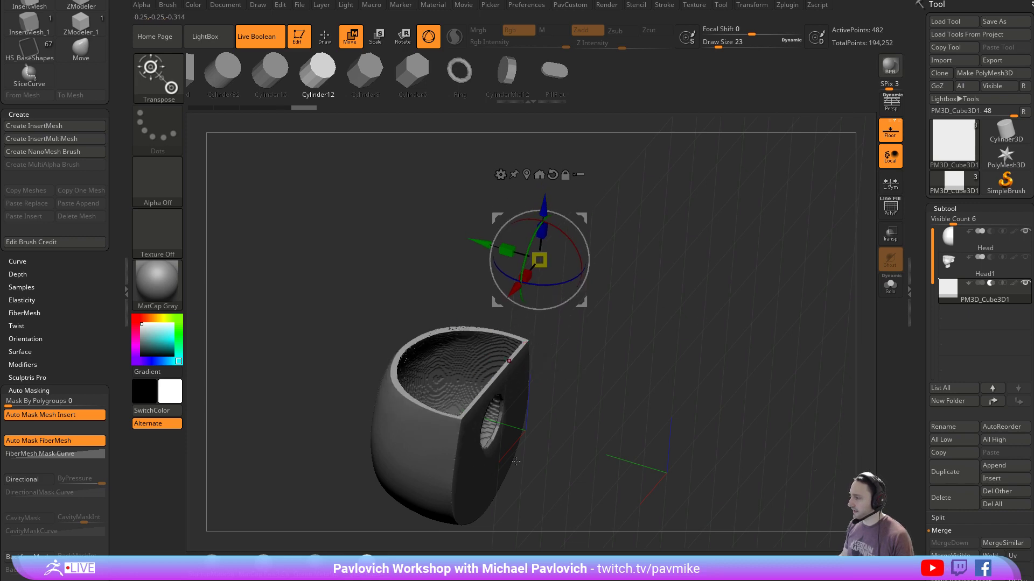
left_click_drag(542, 208, 540, 241)
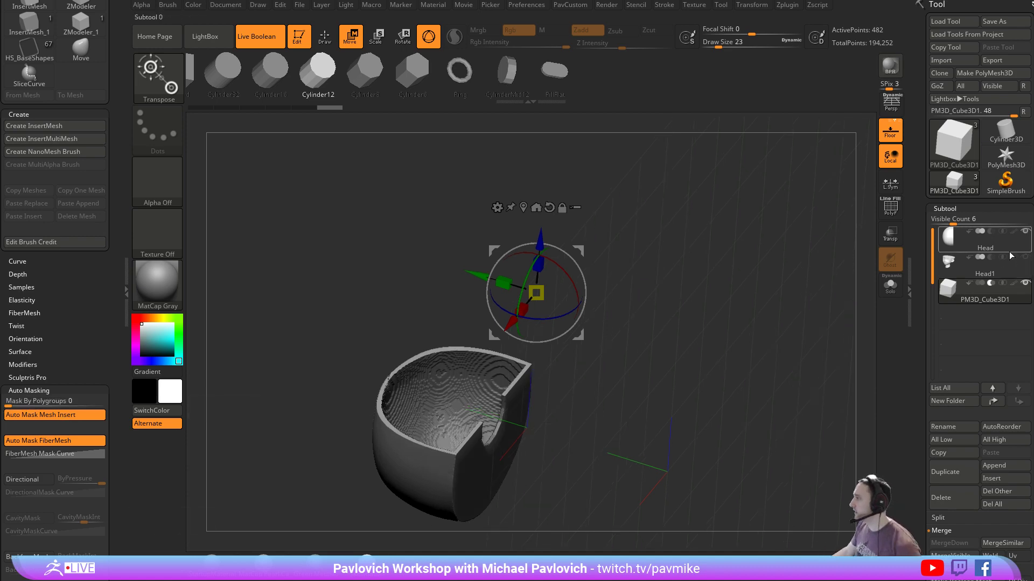
Check the crown on its own in Solo mode, then show the lower head and inspect the full cutaway
left_click(956, 240)
left_click(948, 276)
left_click_drag(829, 294, 762, 328)
left_click(985, 247)
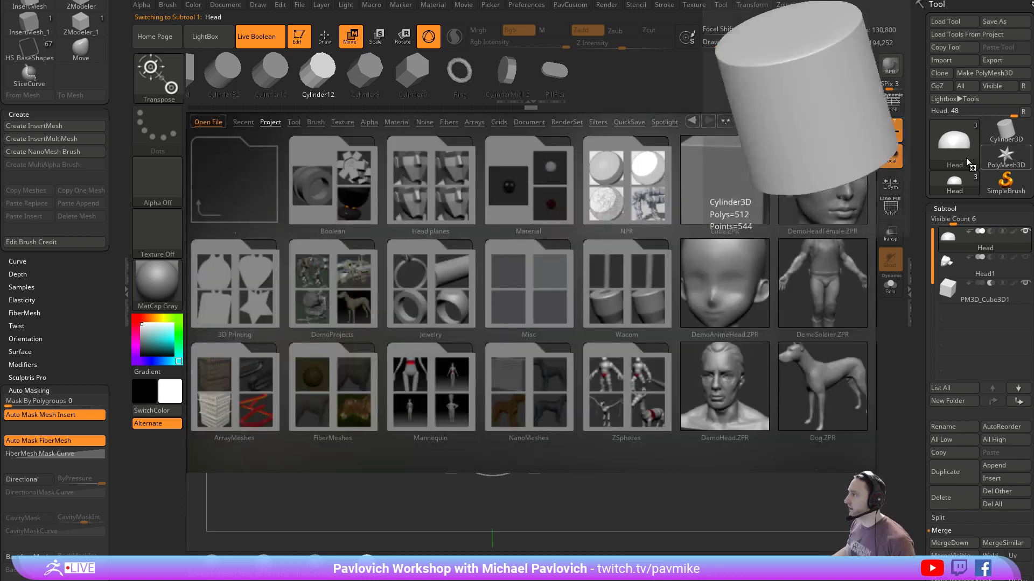
left_click(890, 286)
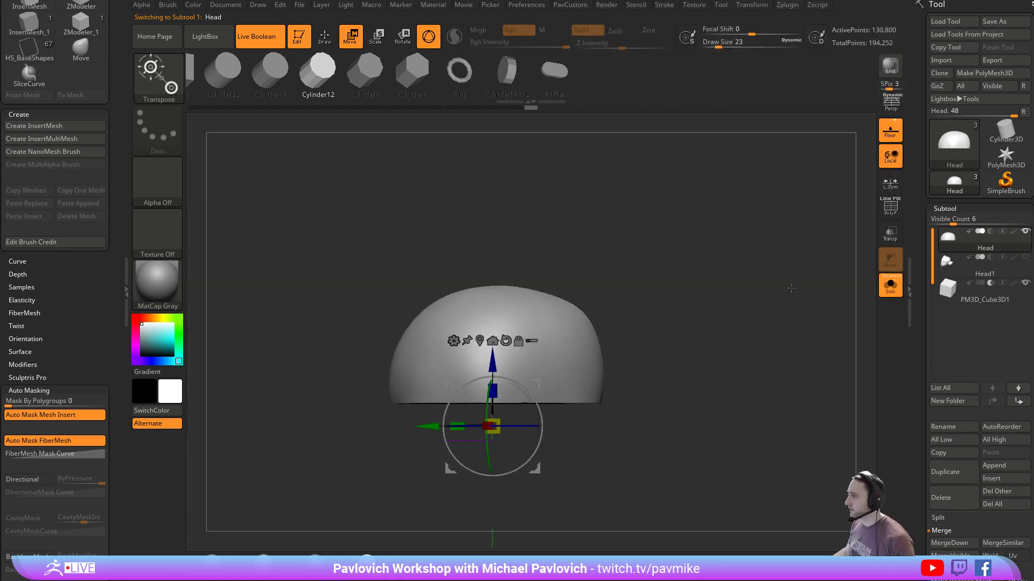
left_click_drag(802, 289, 810, 246)
left_click_drag(810, 246, 840, 248)
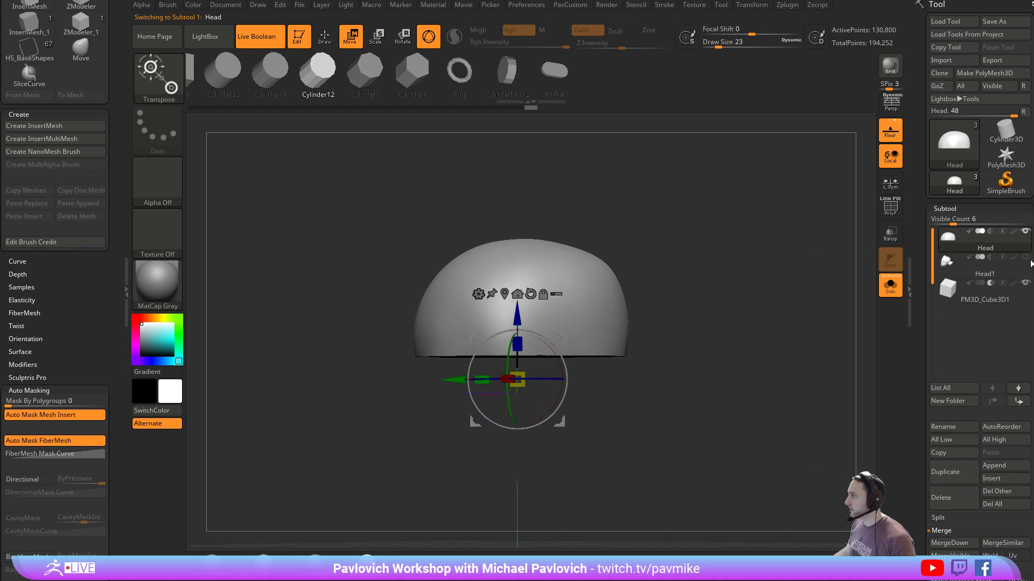
left_click(890, 287)
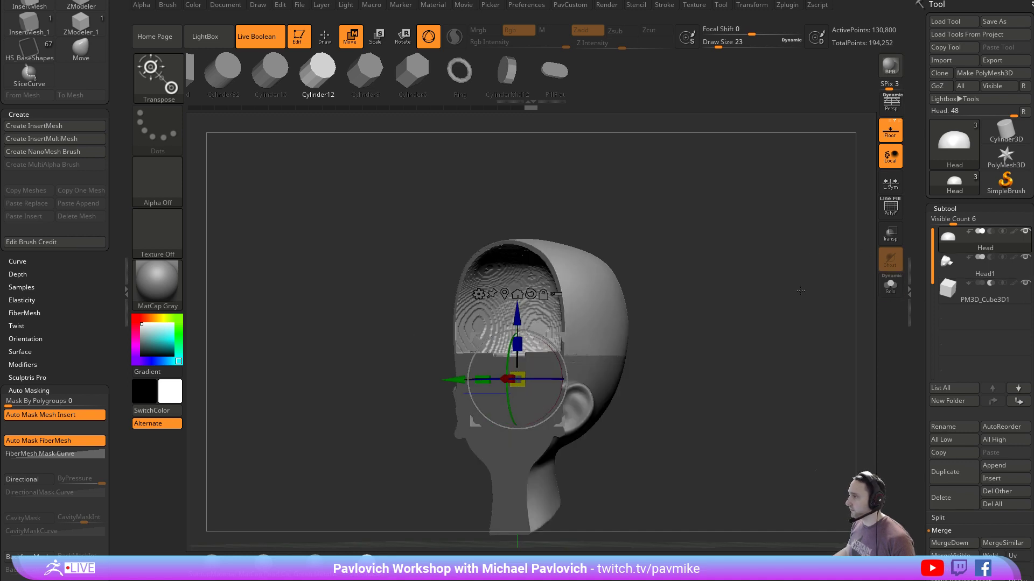
left_click_drag(799, 291, 811, 250, "alt")
Delete the subtractive cube subtool and return to Draw mode in a side view of the head
left_click(980, 293)
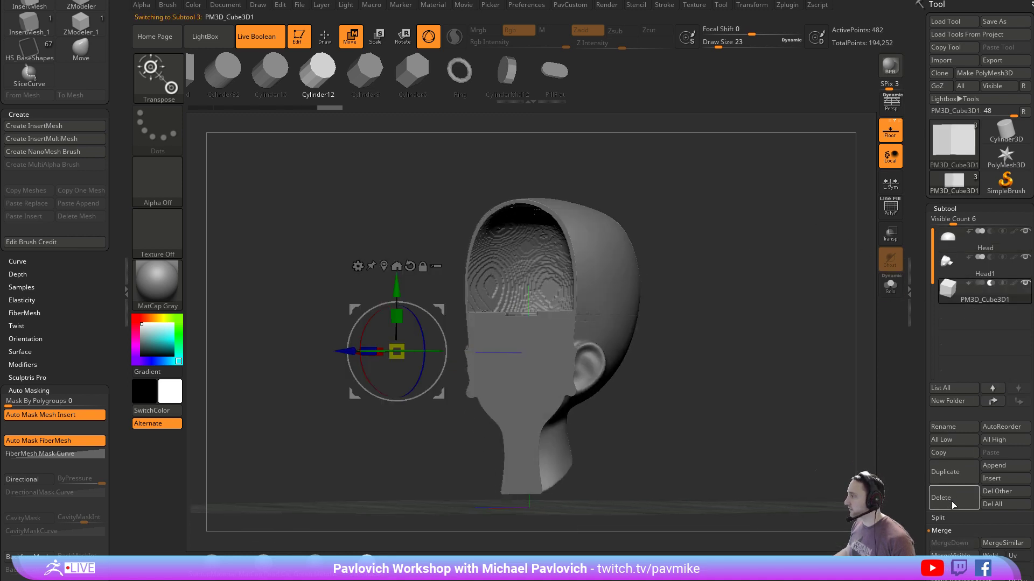
left_click(951, 502)
left_click_drag(747, 343, 749, 307, "shift")
key("w")
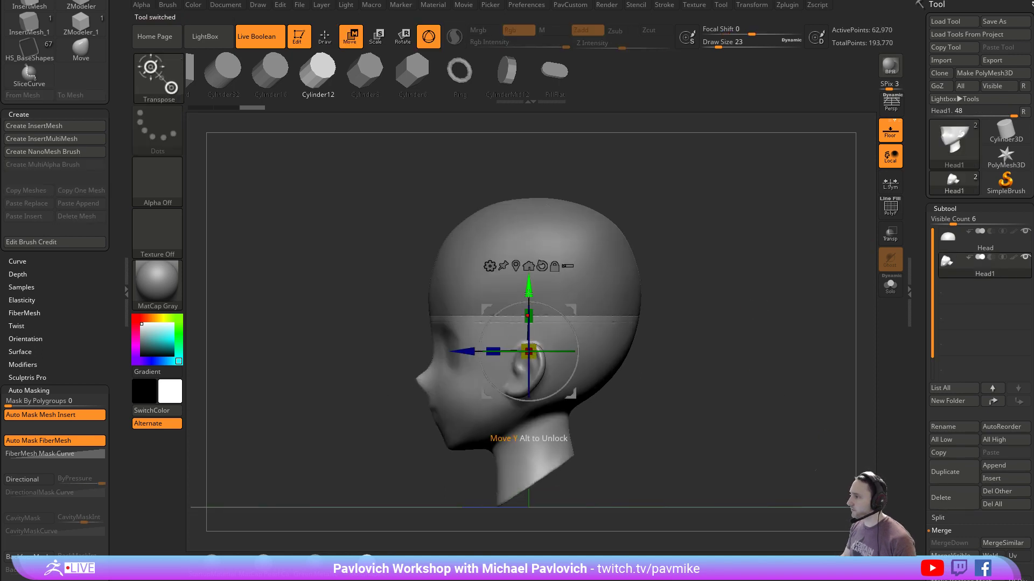
key("q")
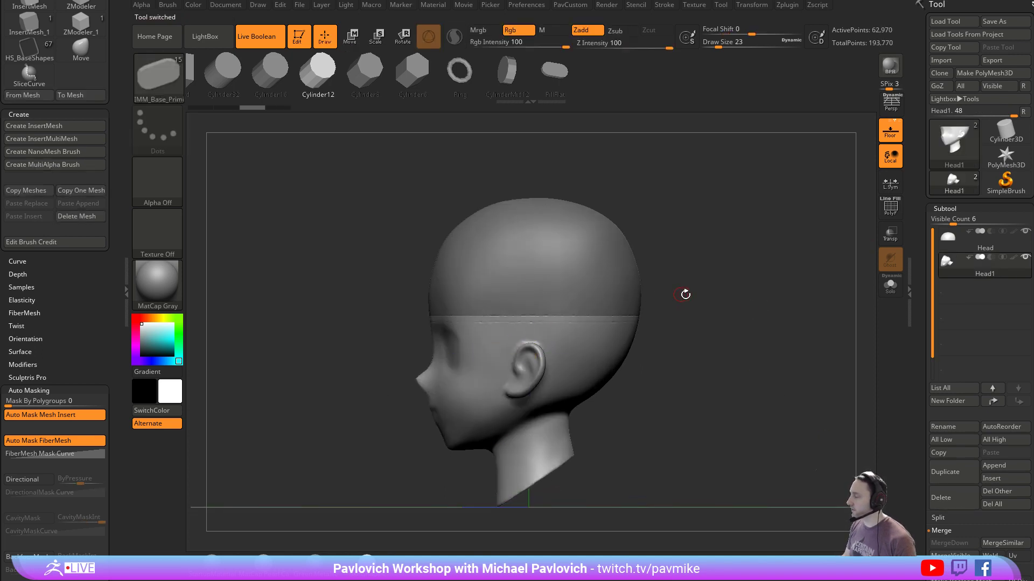
left_click_drag(686, 294, 722, 298)
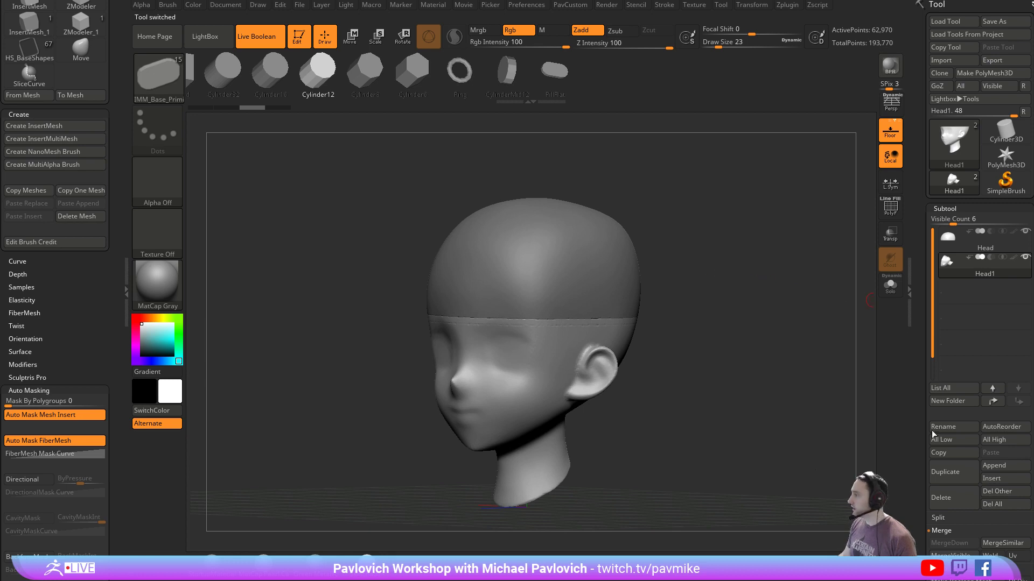
left_click(988, 467)
left_click(684, 311)
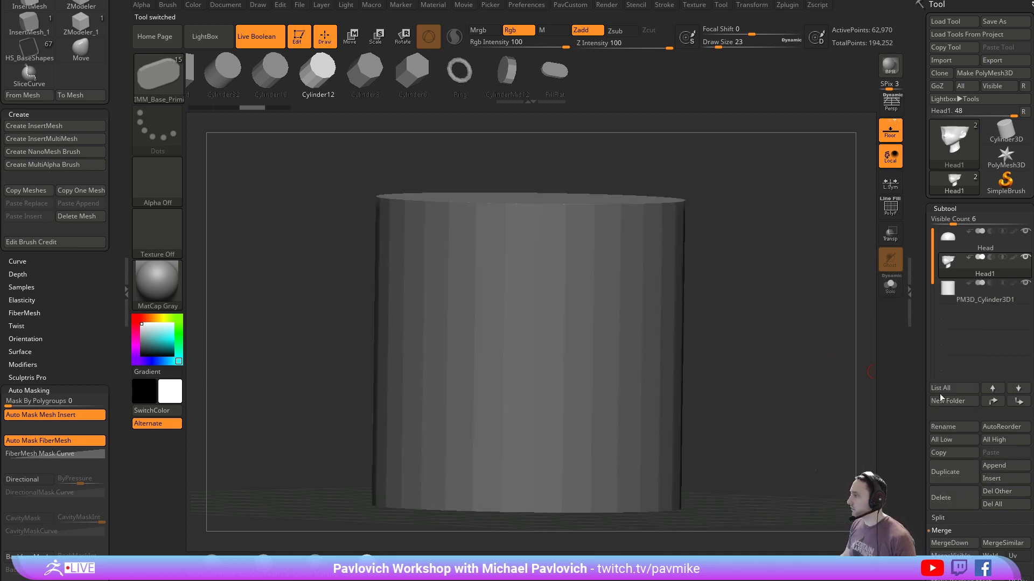
left_click(948, 489)
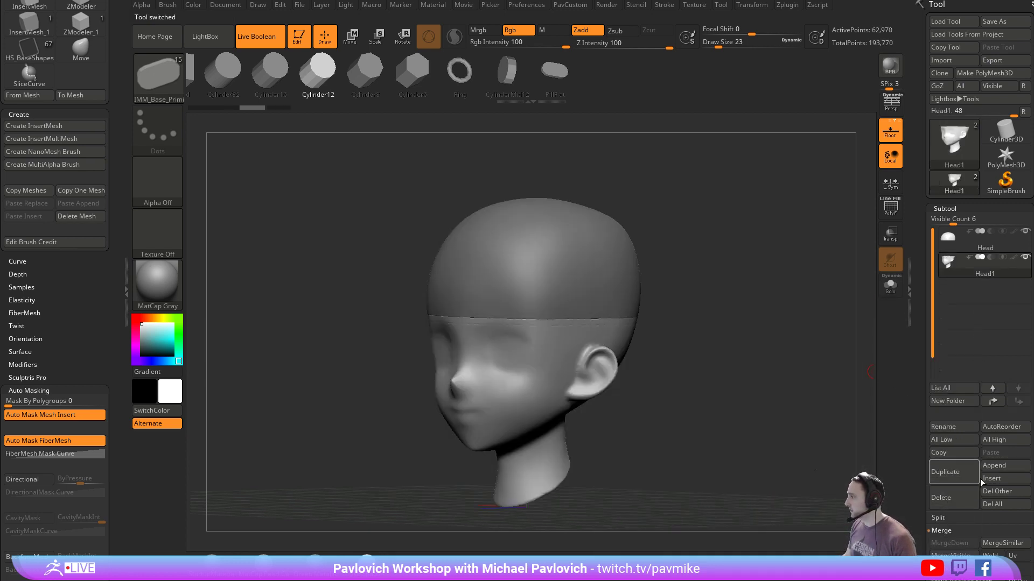
Append a cube subtool, flatten it along Y into a slab and set it to subtract
left_click(993, 467)
left_click(684, 356)
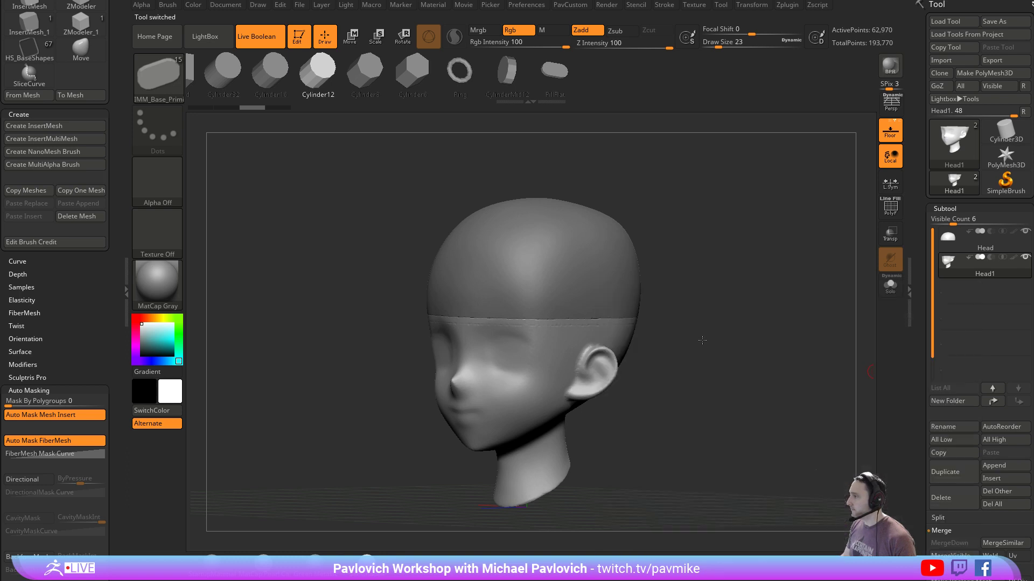
left_click(971, 302)
key("w")
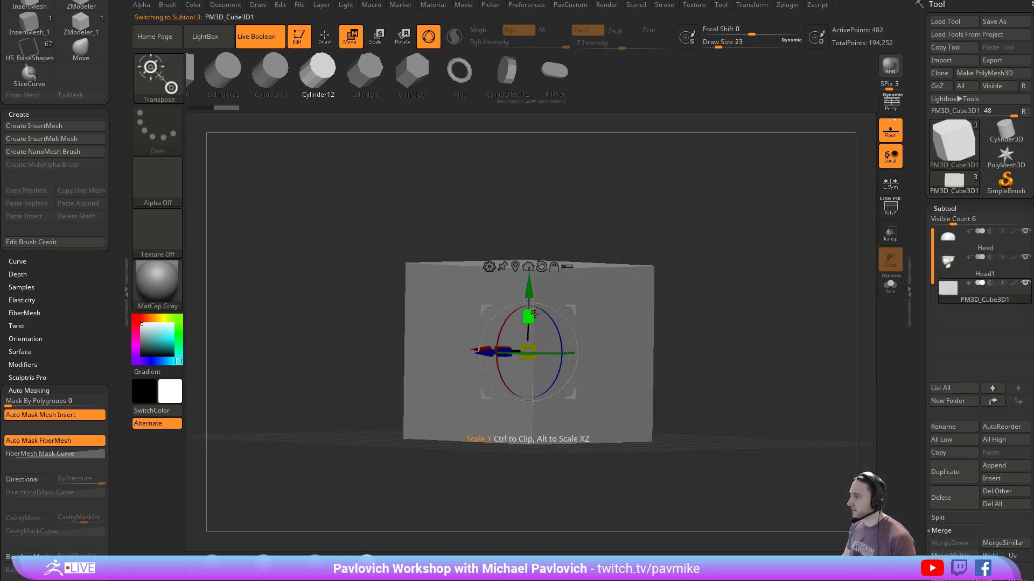
left_click_drag(529, 317, 530, 348)
left_click(990, 283)
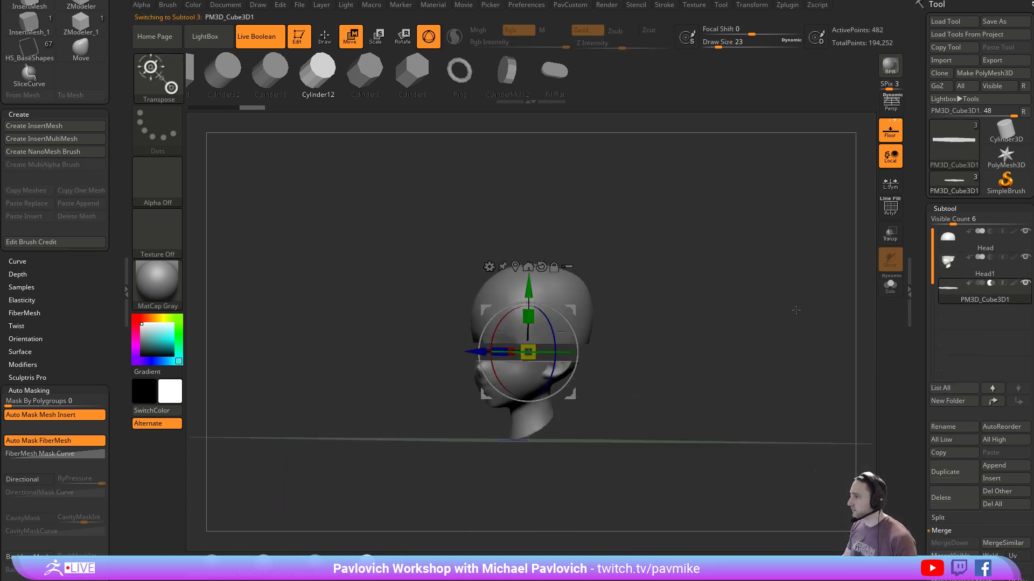
Thin the subtractive slab further along Y and raise it to the cut line between crown and lower head
right_click_drag(797, 308, 780, 308, "shift")
right_click_drag(781, 308, 791, 350, "ctrl")
left_click_drag(528, 317, 530, 348)
left_click_drag(531, 287, 530, 226)
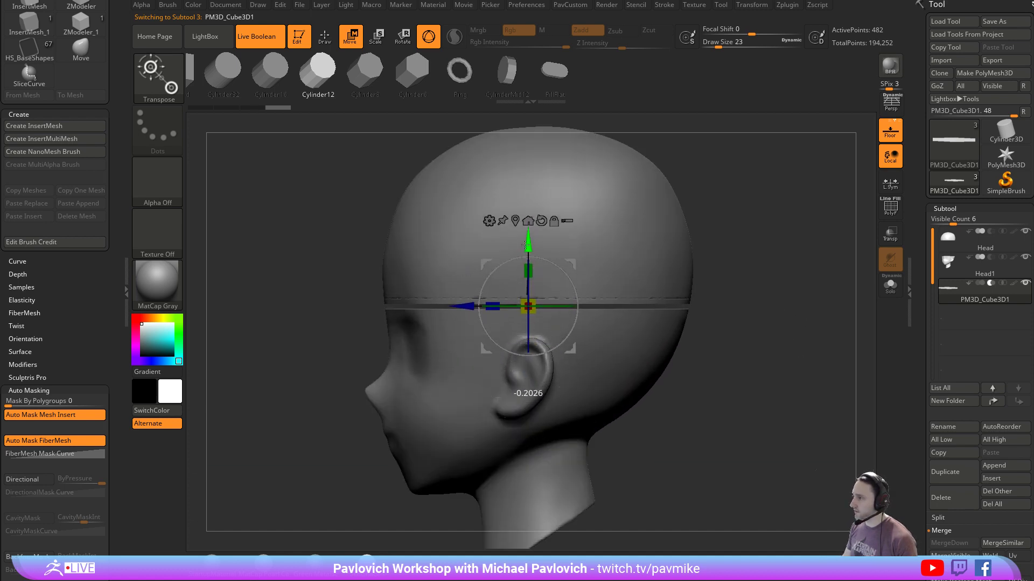
Nudge the subtractive slab upward along Y and inspect the gap it cuts around the head
key("q")
mouse_move(762, 240)
left_mouse_down()
mouse_move(867, 265)
mouse_move(646, 318)
mouse_move(694, 339)
mouse_move(653, 352)
left_mouse_up()
key("w")
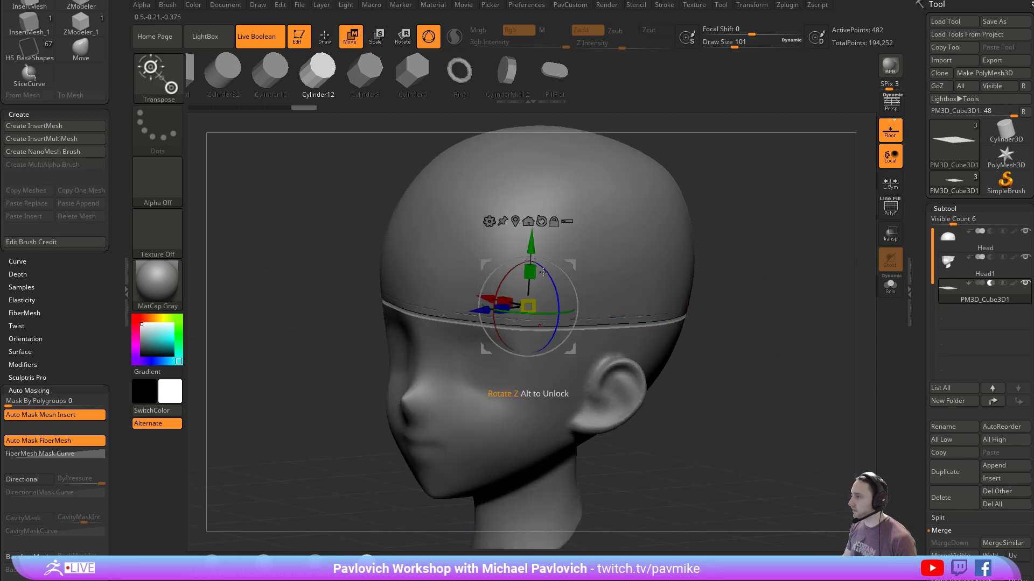
key("q")
key("w")
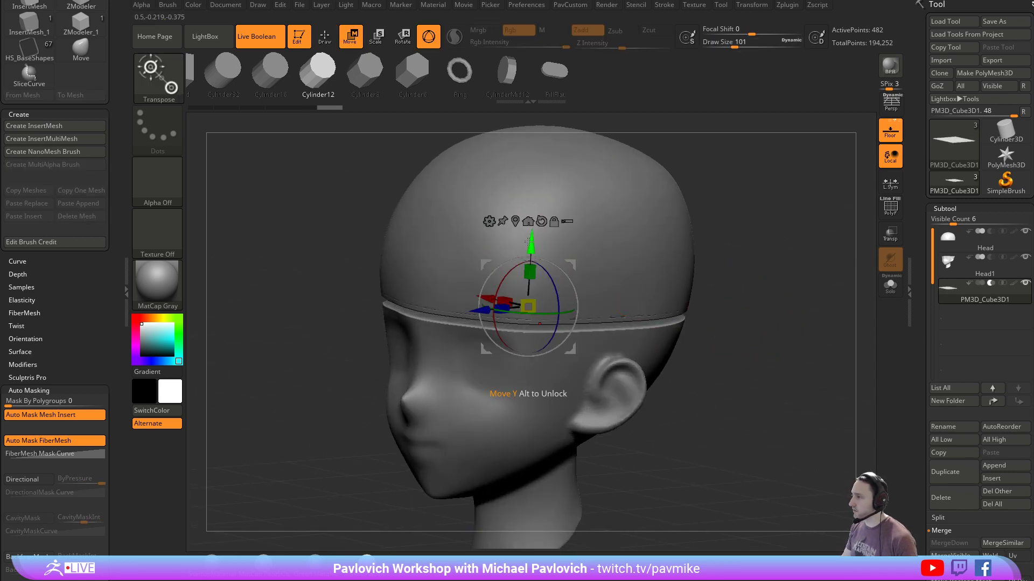
left_click_drag(529, 242, 530, 238)
key("q")
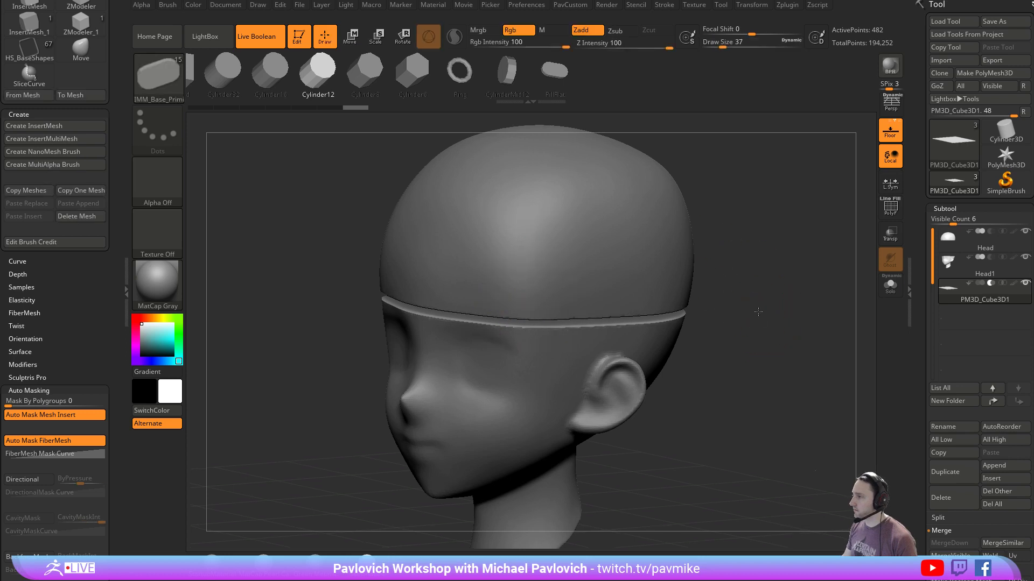
left_click_drag(763, 308, 761, 286)
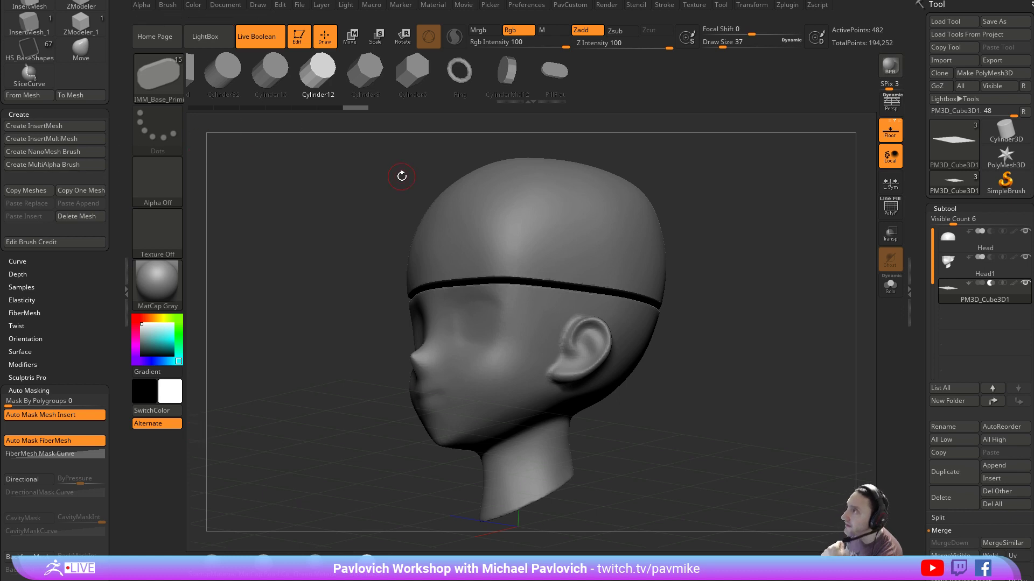
Try a different light placement and other materials on the head
left_click(345, 7)
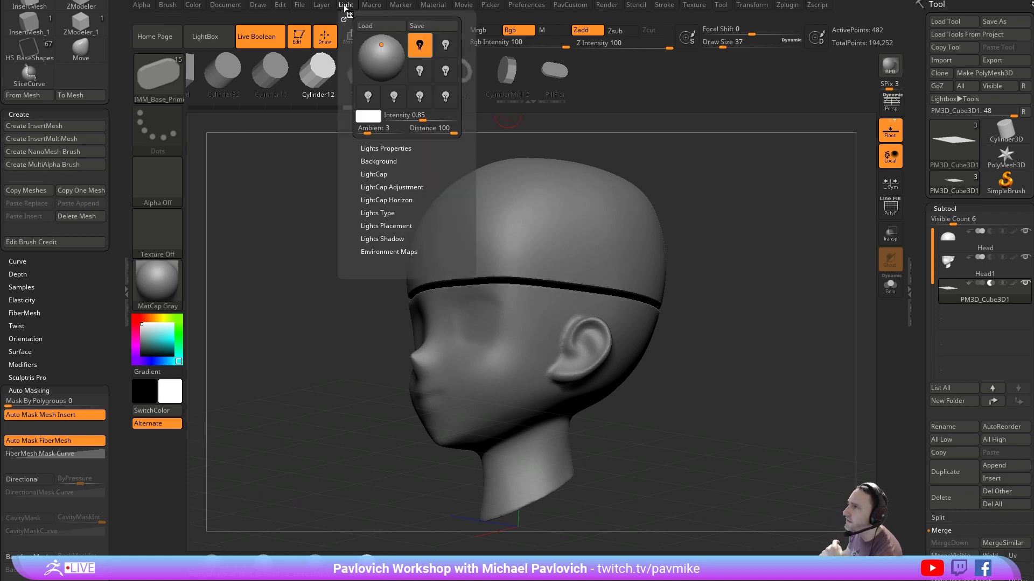
mouse_move(394, 54)
left_mouse_down()
mouse_move(379, 58)
mouse_move(370, 39)
mouse_move(372, 51)
mouse_move(395, 54)
mouse_move(384, 65)
mouse_move(392, 42)
mouse_move(370, 49)
mouse_move(371, 67)
left_mouse_up()
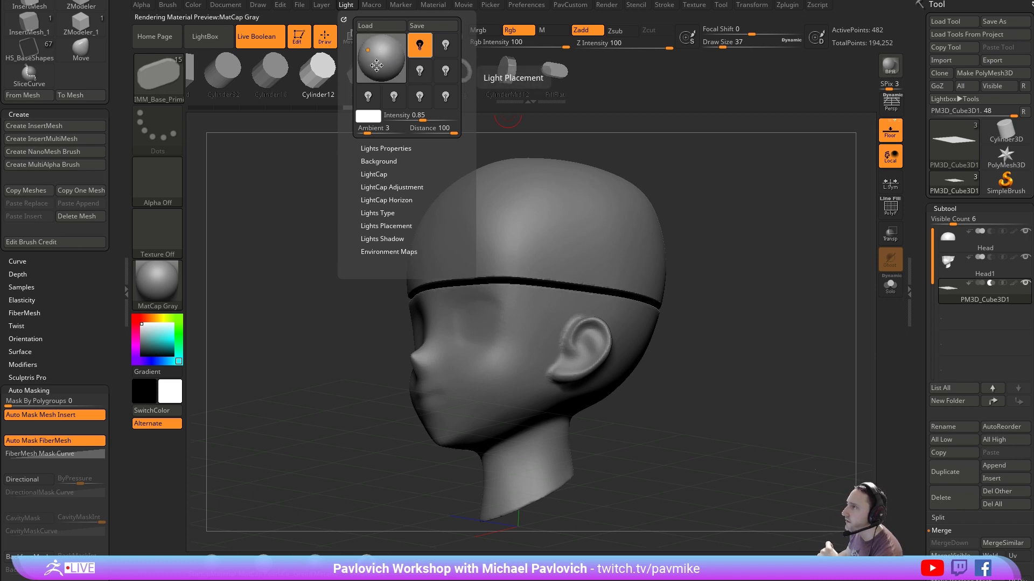
left_click(219, 563)
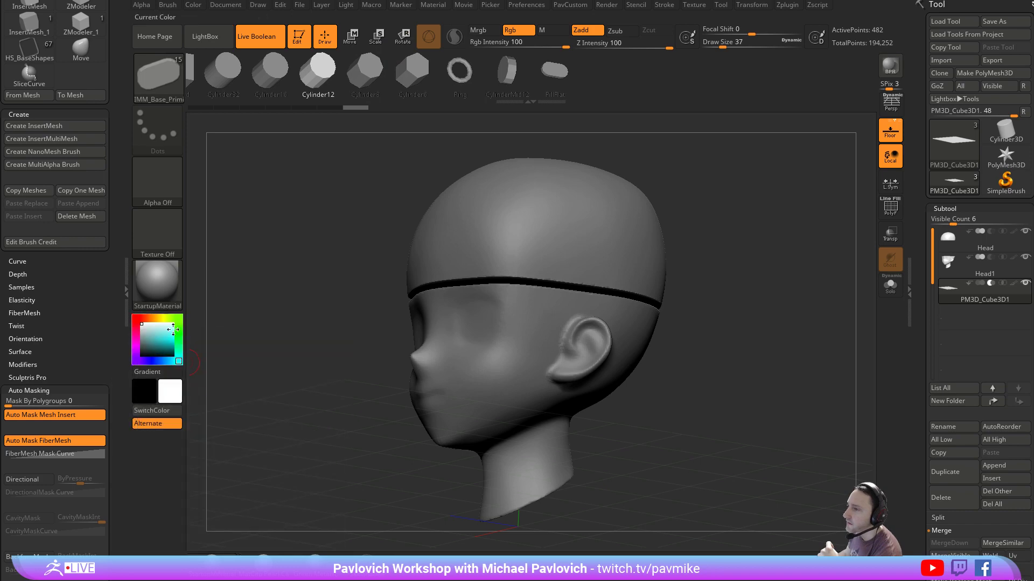
key("m")
left_click(229, 436)
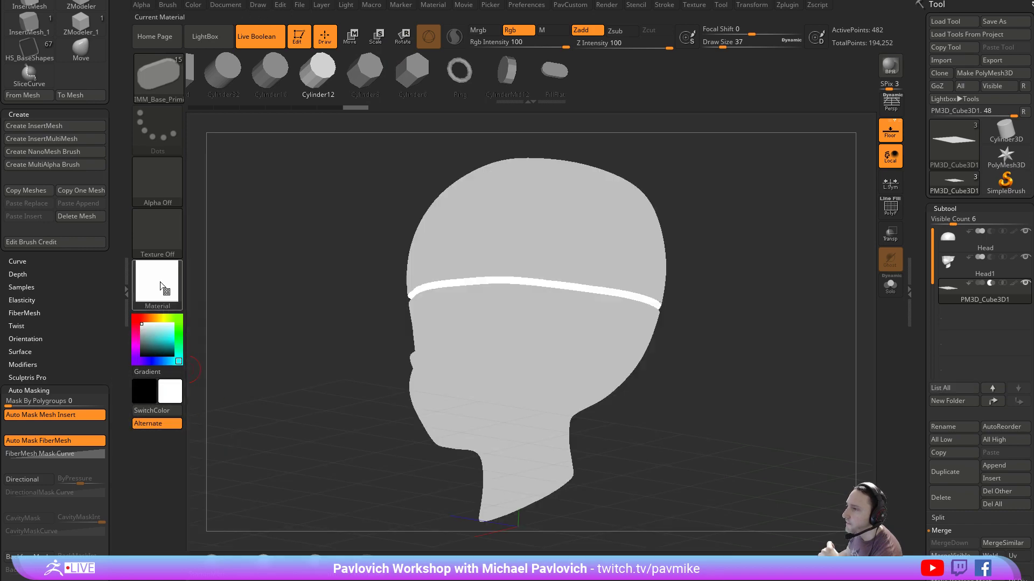
Apply BasicMaterial to the model and reposition the light to illuminate the head from the front
left_click(161, 283)
left_click(274, 426)
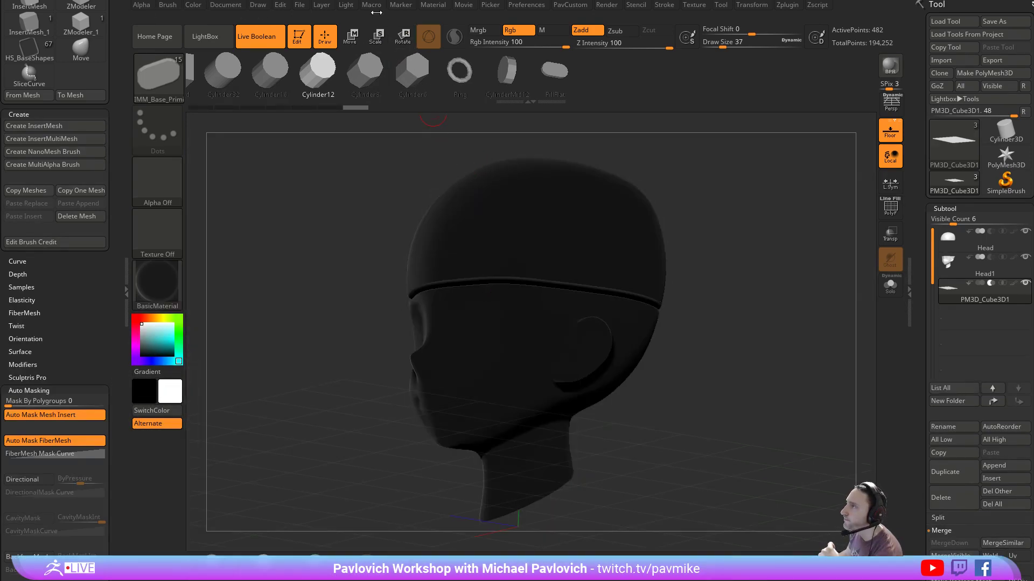
left_click(345, 4)
left_click_drag(372, 61, 376, 51)
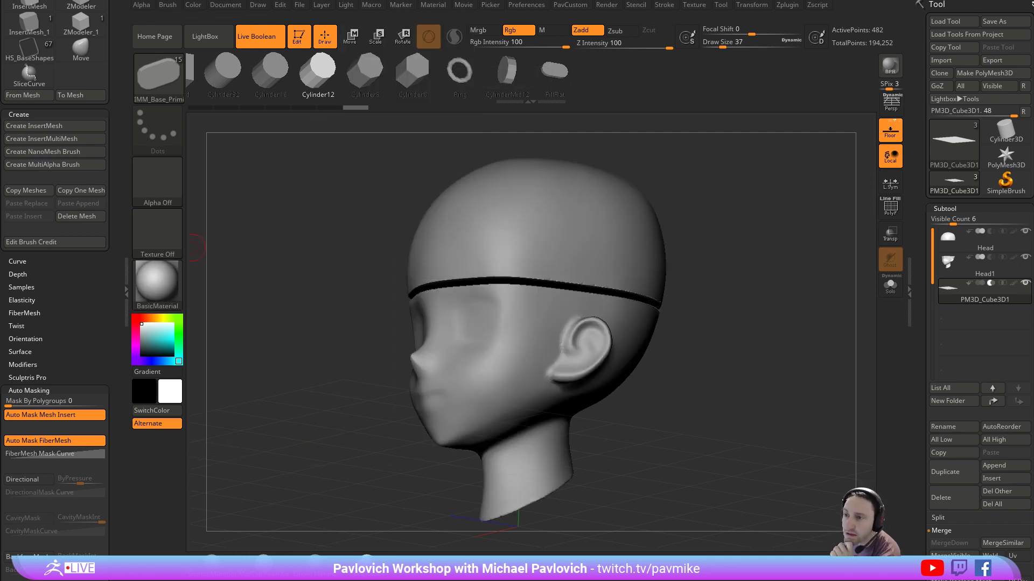
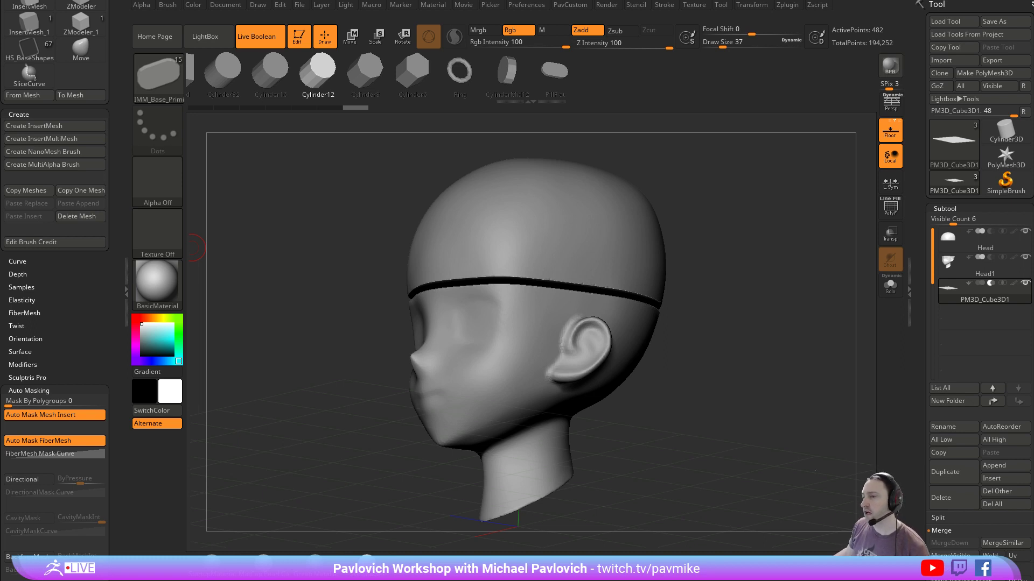
Turn off Live Boolean, then leave Edit mode and clear the canvas
left_click(257, 36)
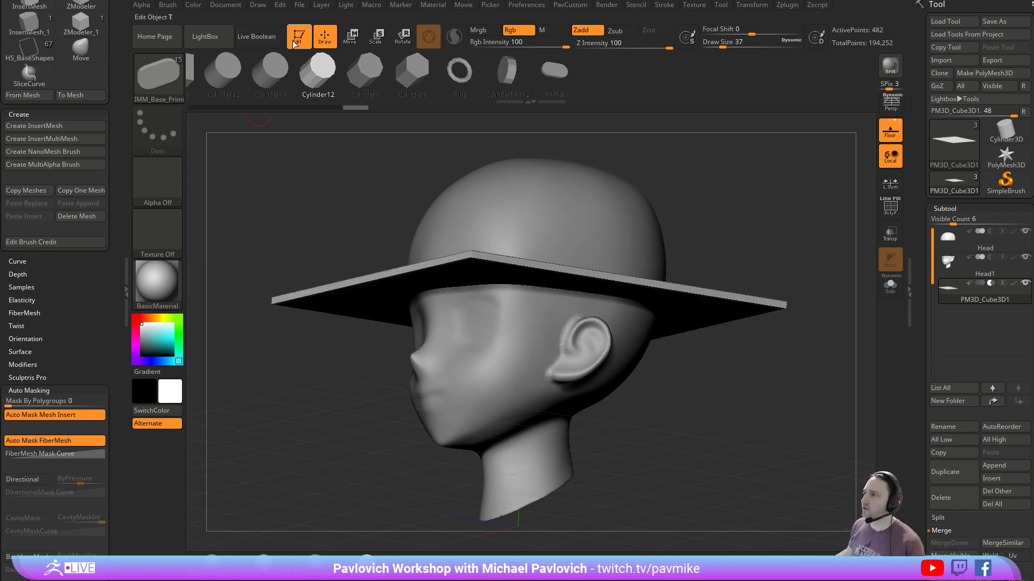
left_click(297, 36)
key("ctrl+n")
Draw a Plane3D on the canvas and enter Edit mode
left_click(1006, 180)
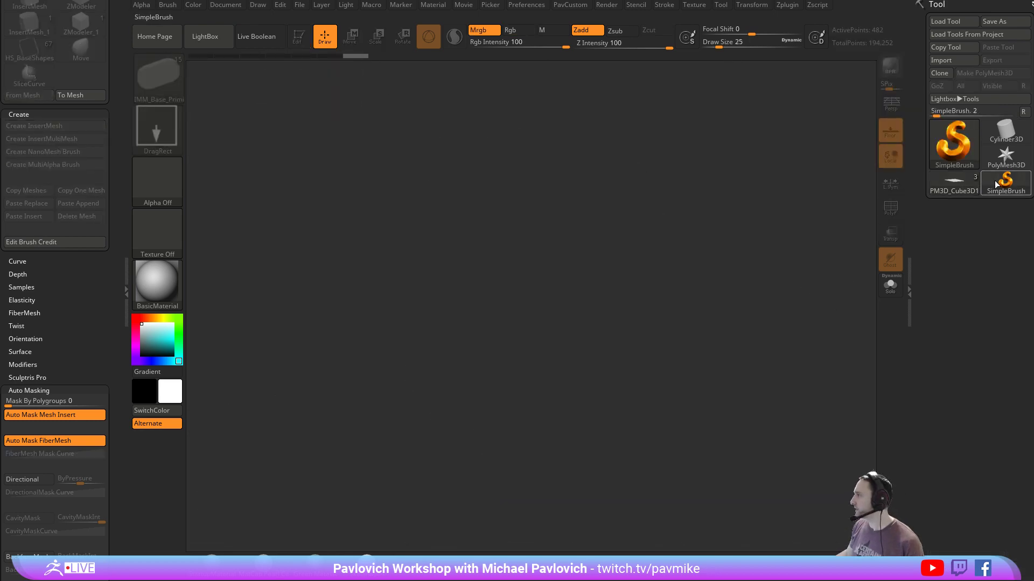
left_click(964, 143)
left_click(581, 215)
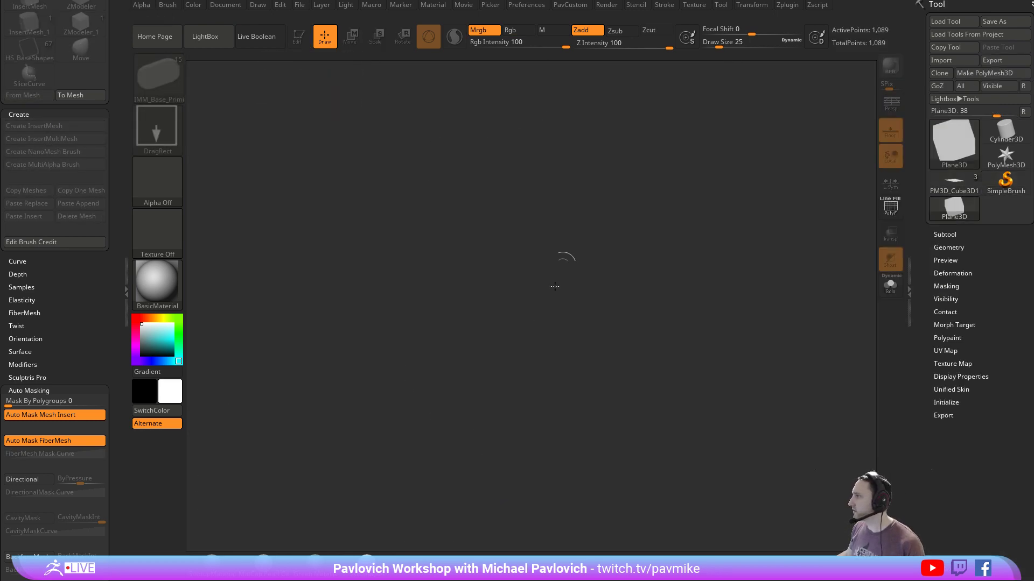
left_click_drag(541, 320, 598, 177)
left_click(299, 36)
left_click(908, 209)
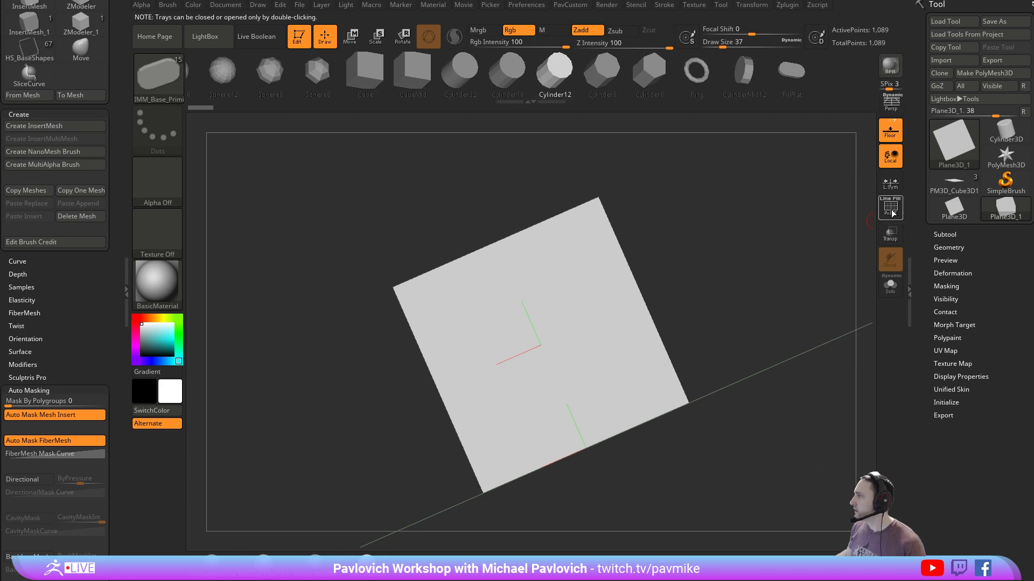
Show the polyframe in a straight front view and convert the plane to a PolyMesh3D
left_click(889, 209)
left_click_drag(797, 222, 670, 226, "shift")
left_click(990, 73)
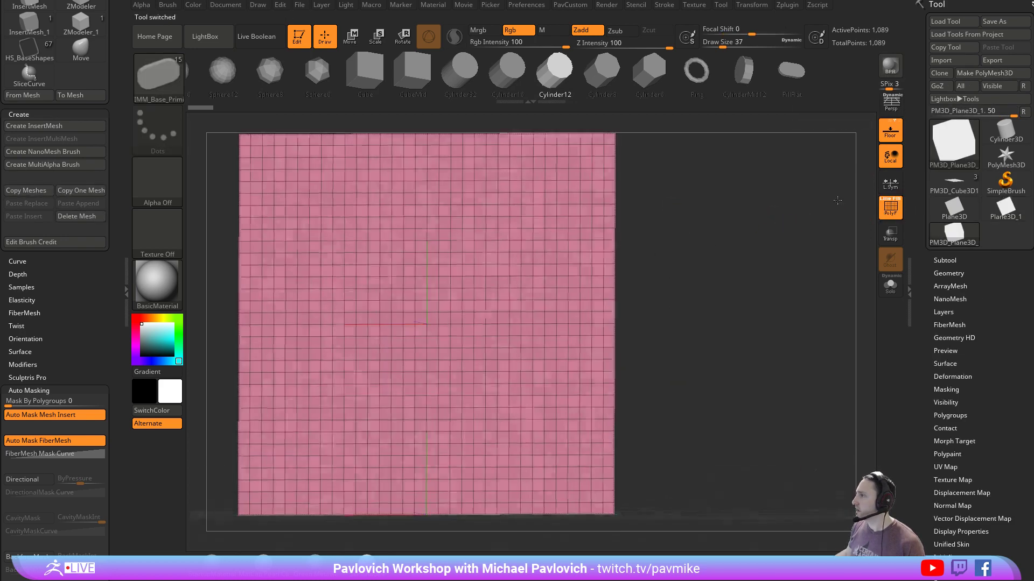
Reconstruct the plane's subdivisions down to an 8 by 8 polygon grid and delete the higher levels
left_click(949, 273)
left_click(961, 336)
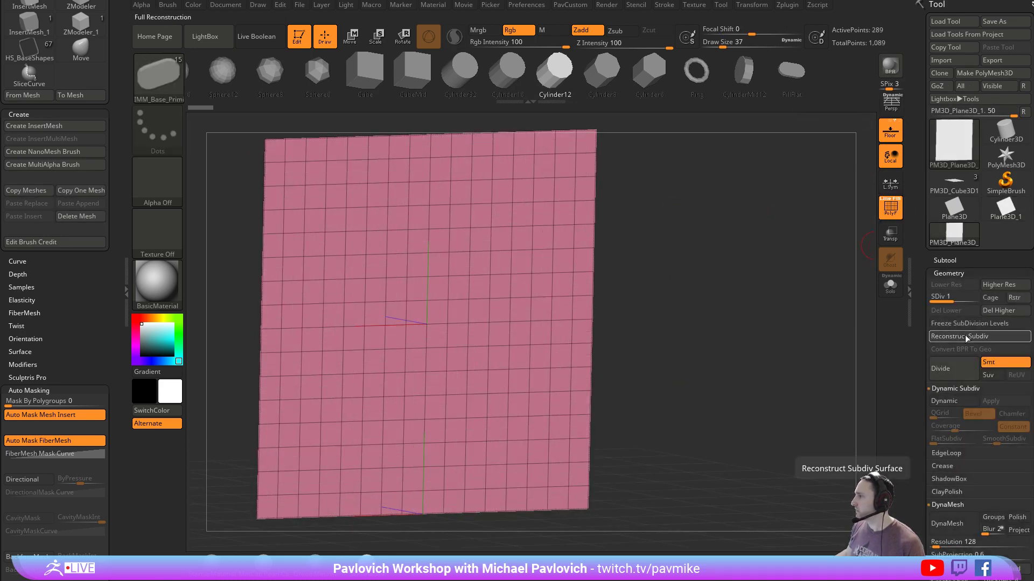
left_click(960, 336)
left_click(998, 311)
left_click_drag(849, 263, 842, 253)
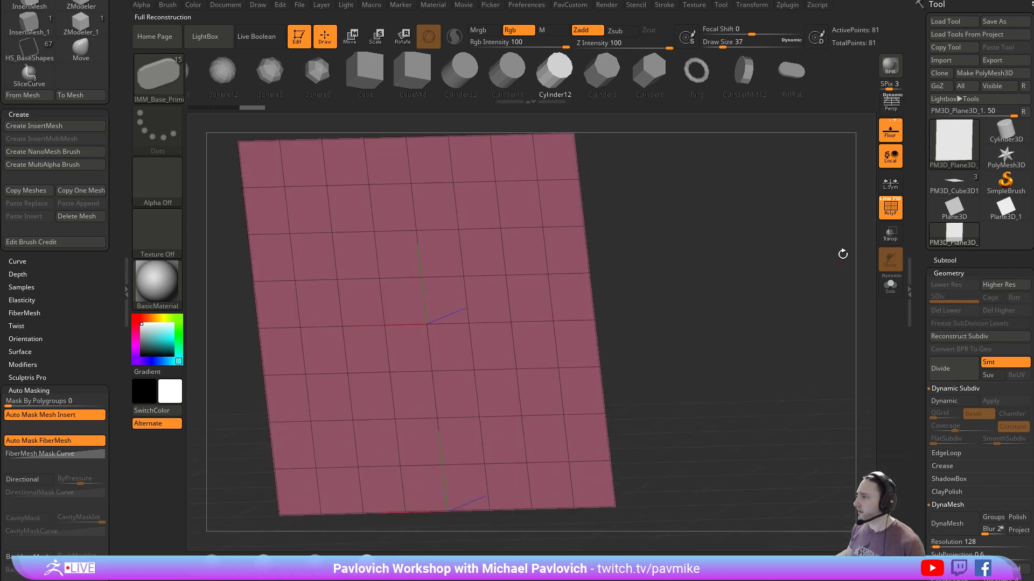
mouse_move(615, 258)
left_mouse_down()
mouse_move(623, 253)
mouse_move(614, 241)
left_mouse_up()
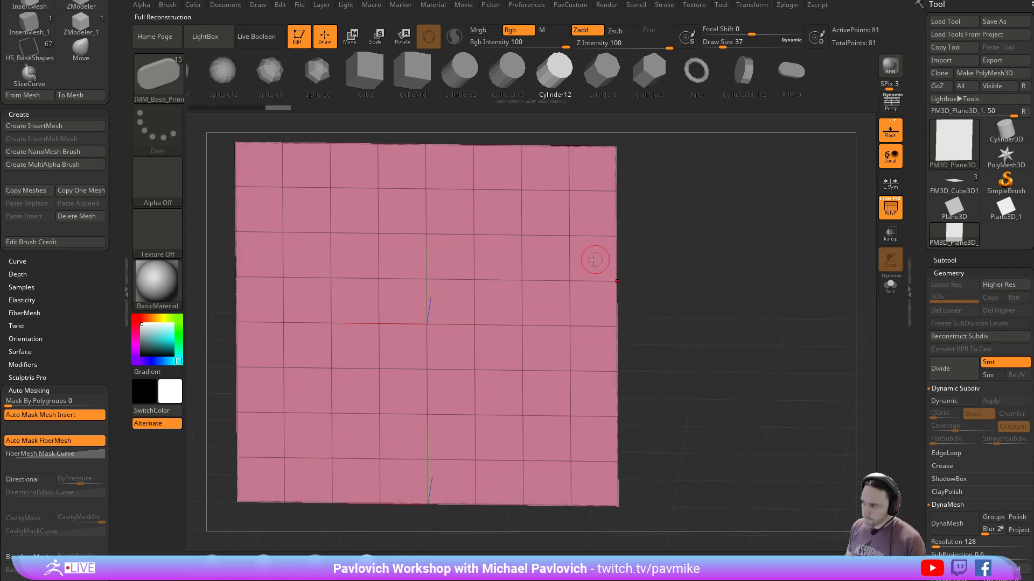
Switch to the ZModeler brush and set its polygon action to Insert Point
key("b")
key("z")
key("m")
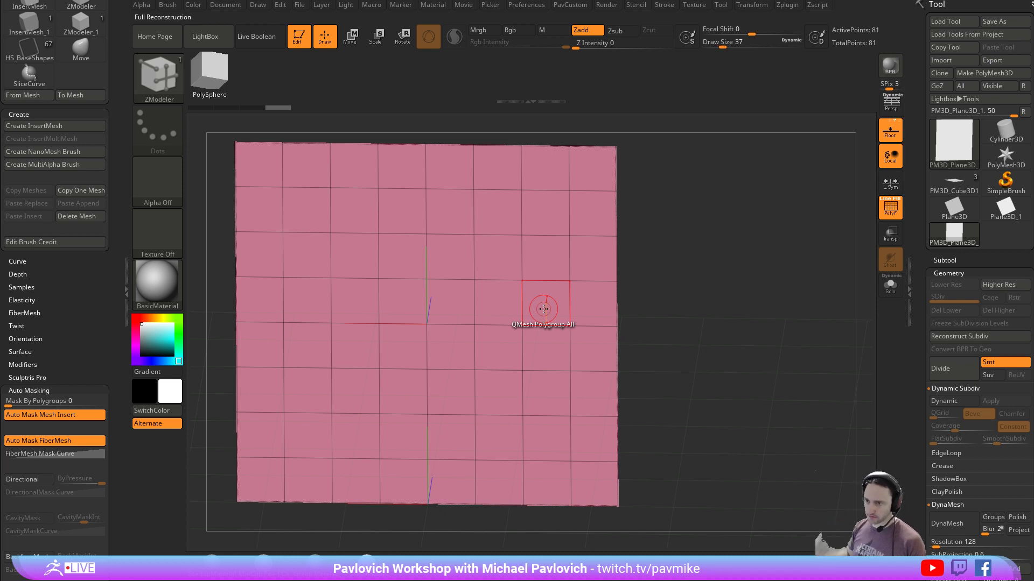
left_click_drag(723, 278, 668, 274, "alt")
key("space")
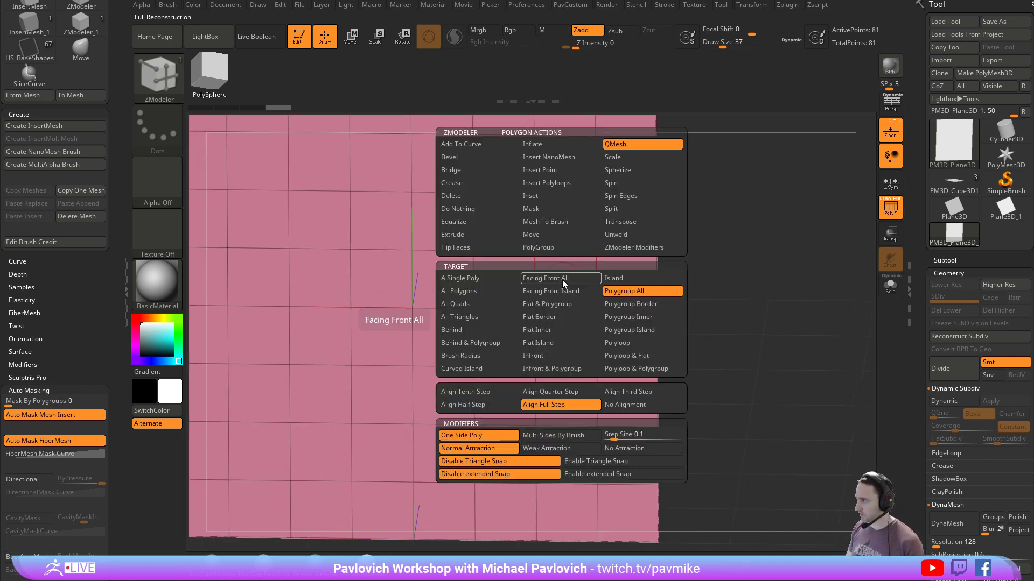
left_click(554, 196)
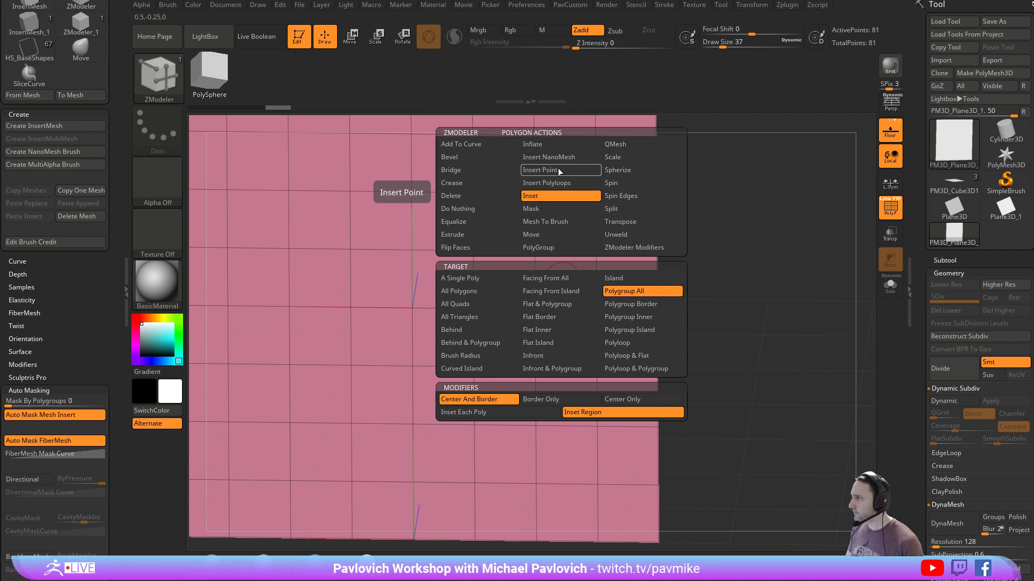
left_click(547, 169)
Try inserting centre points in three polygons of the grid, then undo them
left_click(566, 281)
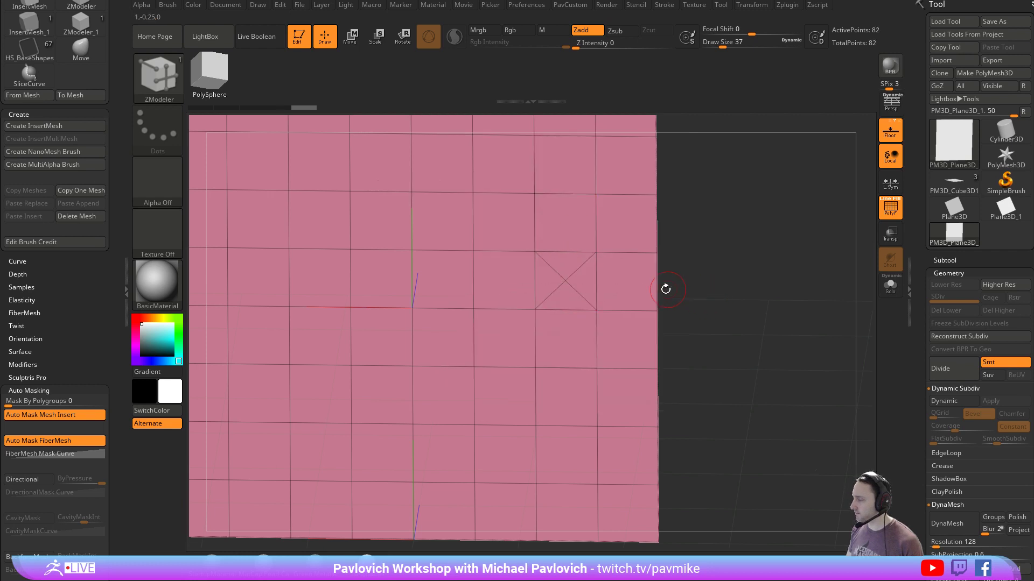
left_click(627, 338)
left_click(566, 339)
left_click_drag(709, 268, 736, 322)
key("ctrl+z")
key("ctrl+z")
key("ctrl+z")
Mark a closed ring of polygons on the plane and insert a centre point in each one
key("space")
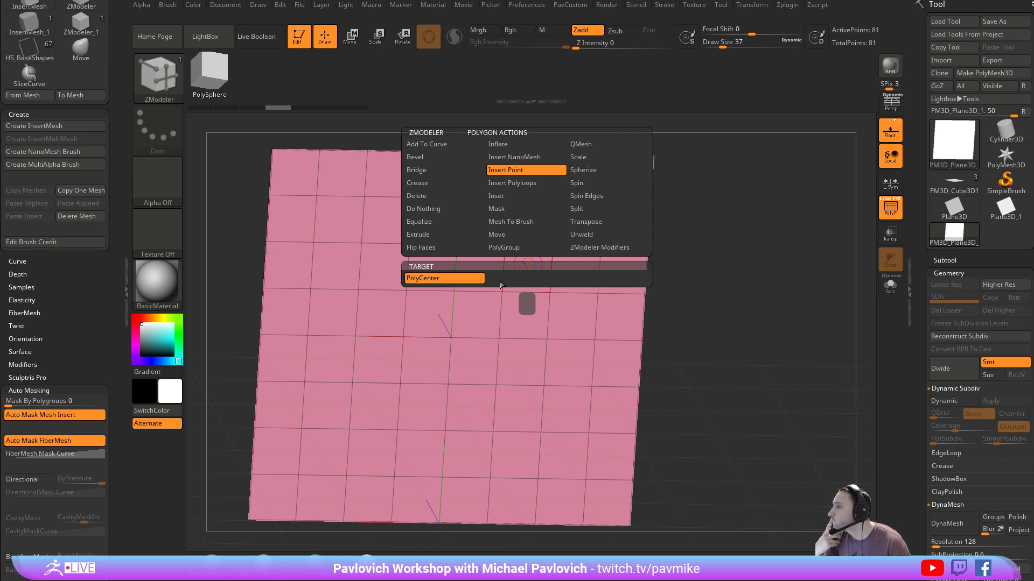
mouse_move(339, 222)
left_mouse_down("alt")
mouse_move(342, 396)
mouse_move(525, 396)
mouse_move(569, 286)
mouse_move(514, 226)
mouse_move(374, 228)
left_mouse_up("alt")
left_click(388, 221)
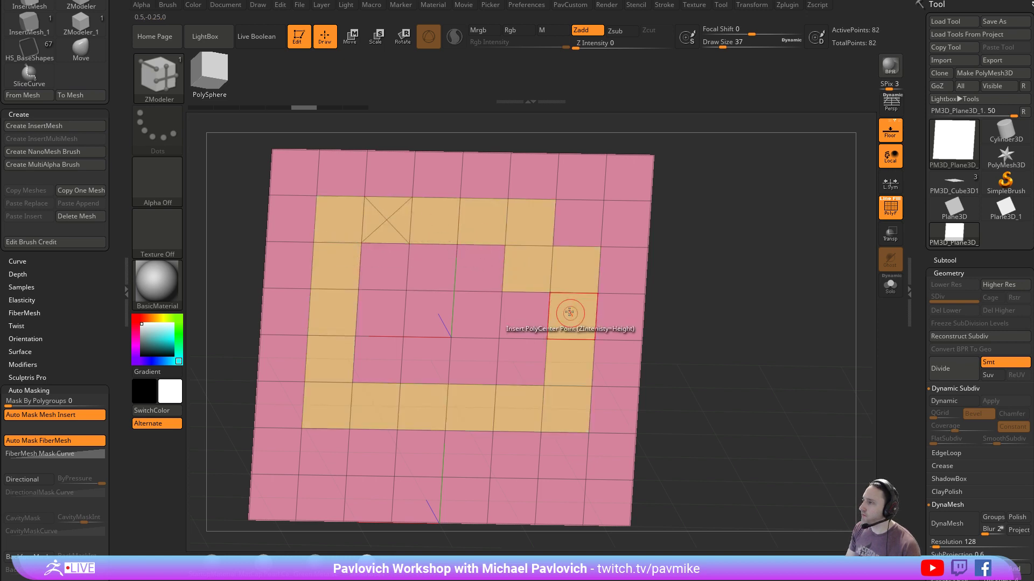
left_click(433, 226)
left_click(483, 222)
left_click(530, 221)
left_click(528, 269)
left_click(575, 269)
left_click(572, 316)
left_click(570, 362)
left_click(563, 407)
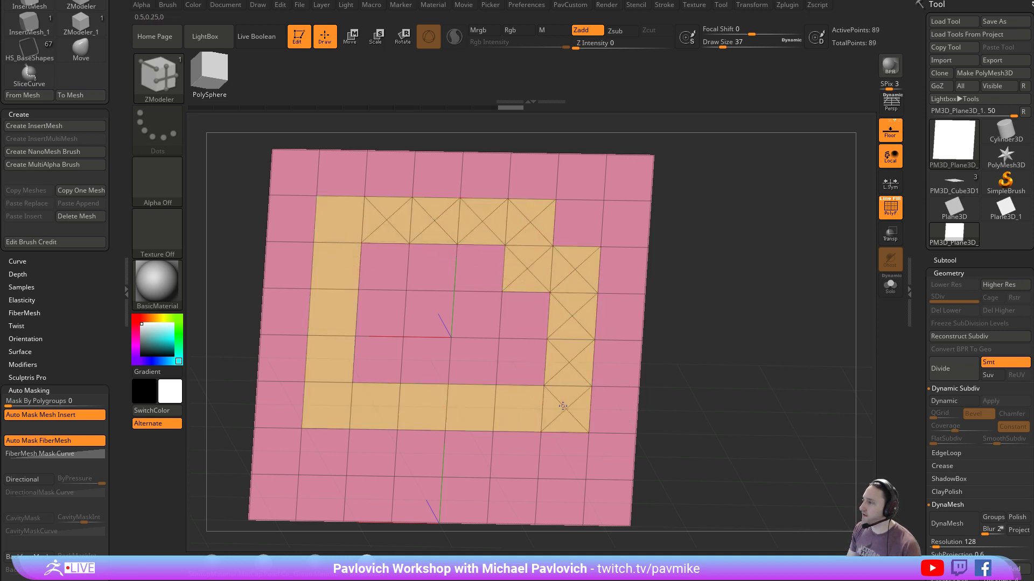
left_click(518, 407)
left_click(471, 408)
left_click(423, 408)
left_click(376, 407)
left_click(327, 407)
left_click(328, 360)
left_click(331, 314)
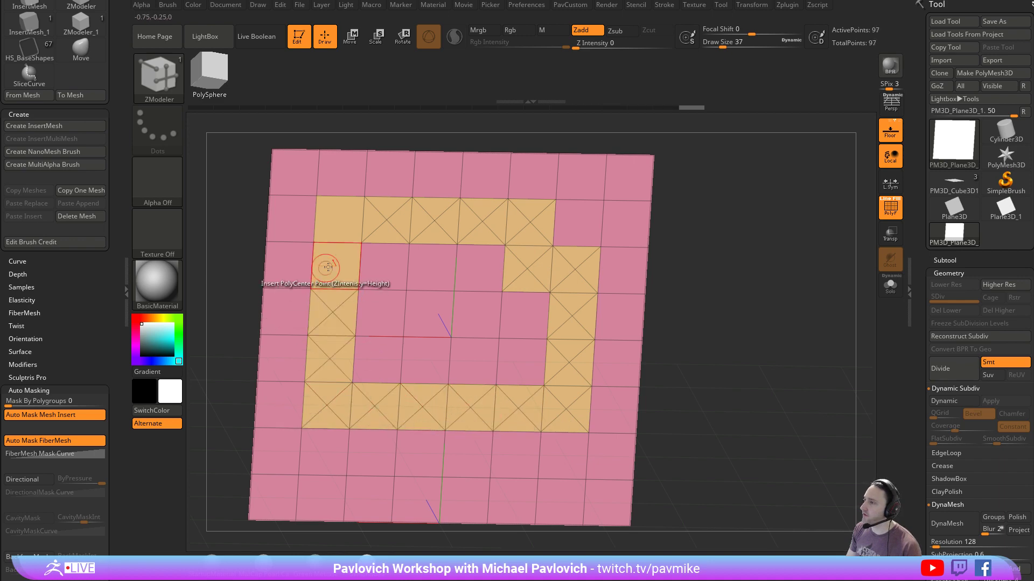
left_click(328, 267)
left_click(335, 223)
left_click_drag(742, 240, 761, 224)
left_click_drag(751, 262, 748, 271)
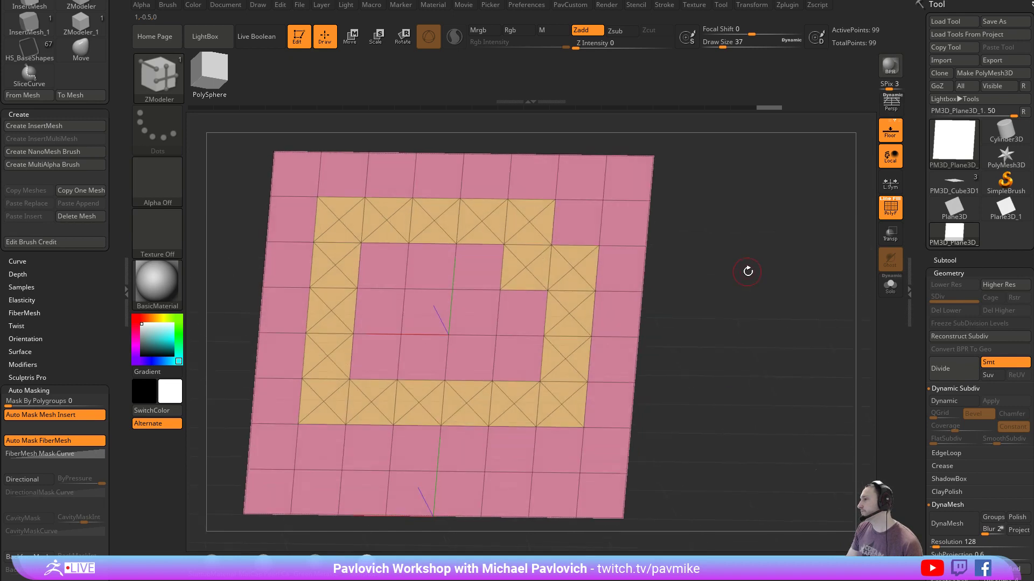
Undo all the inserted centre points to restore the plain polygon grid
key("ctrl+z")
key("ctrl+z")
key("ctrl+z")
key("ctrl+z")
key("ctrl+z")
key("ctrl+z")
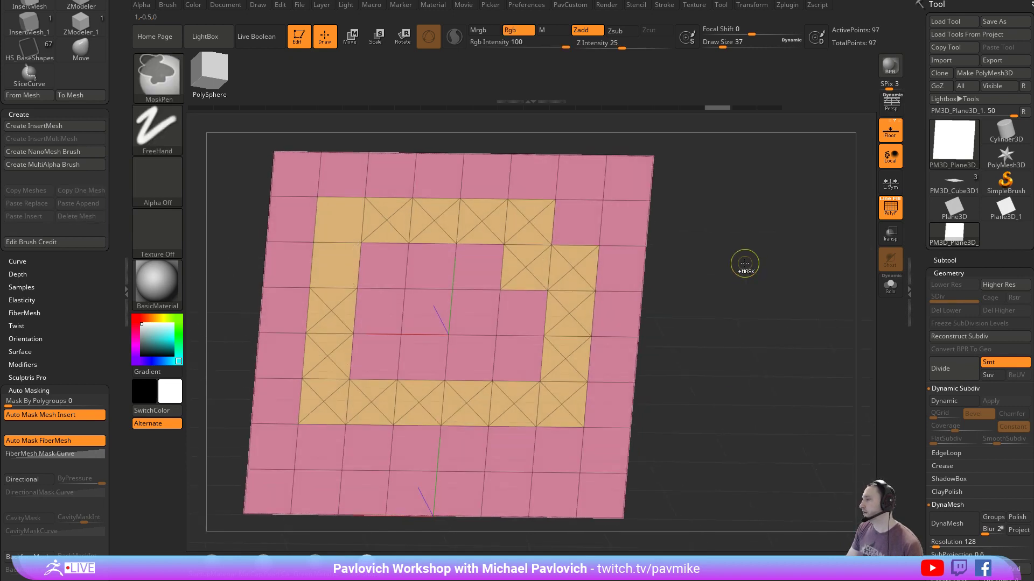
key("ctrl+z")
key("ctrl+z")
key("ctrl+z")
key("ctrl+z")
key("ctrl+z")
key("ctrl+z")
key("ctrl+z")
key("ctrl+z")
key("ctrl+z")
key("ctrl+z")
key("ctrl+z")
key("ctrl+z")
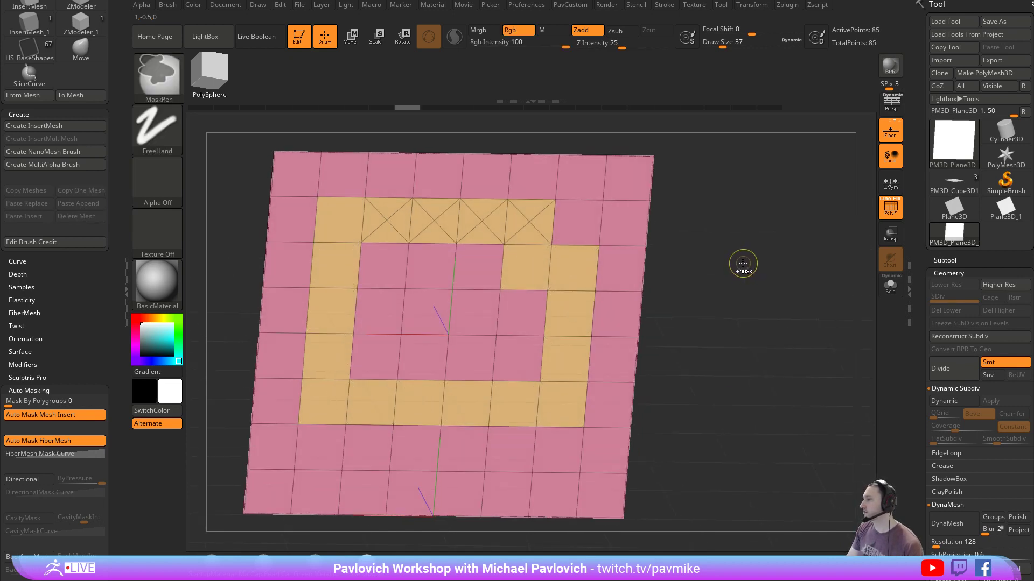
key("ctrl+z")
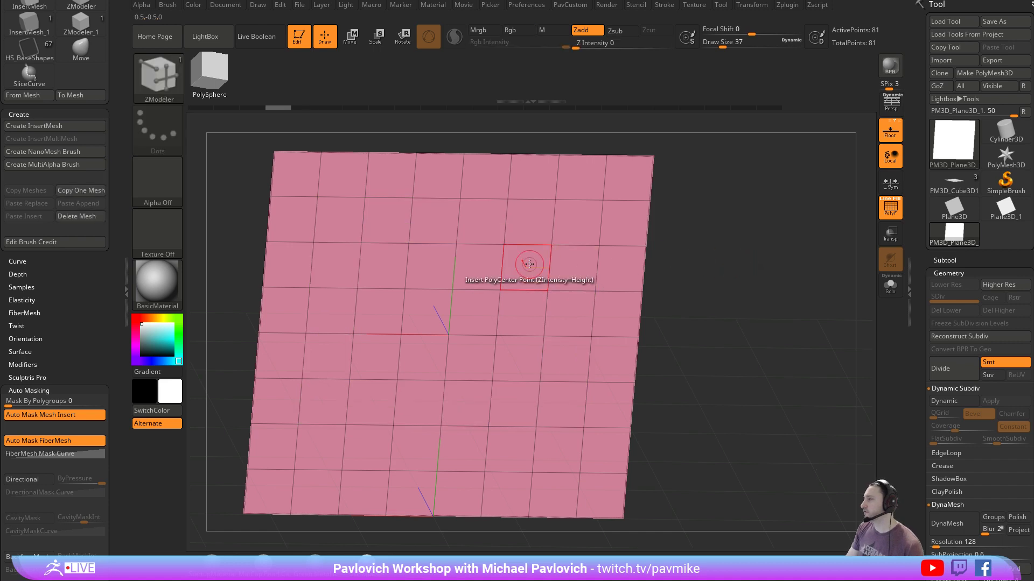
Try inserting a centre point in a single polygon of the plane's grid, then undo it
key("space")
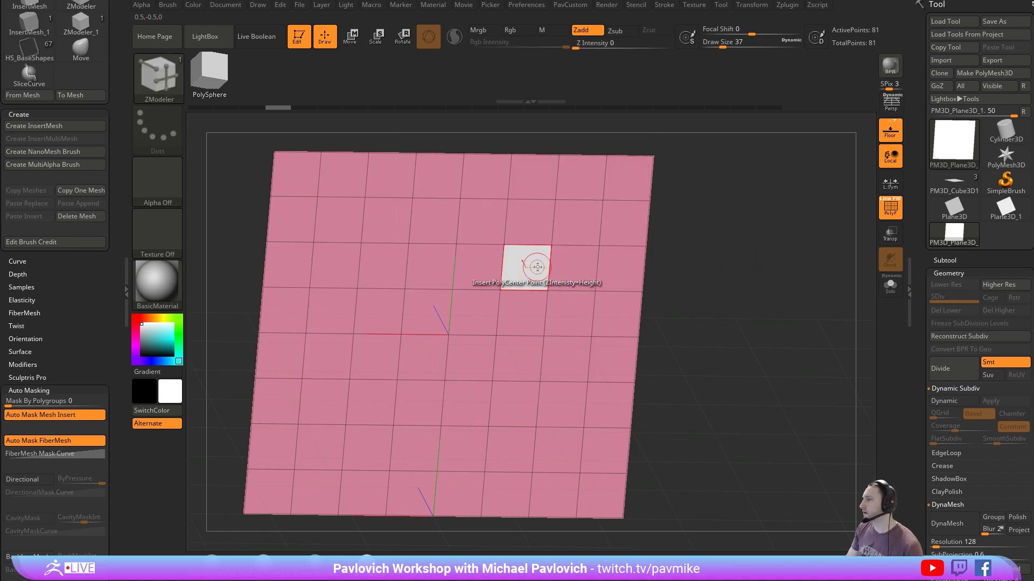
key("ctrl+shift")
left_click(527, 266)
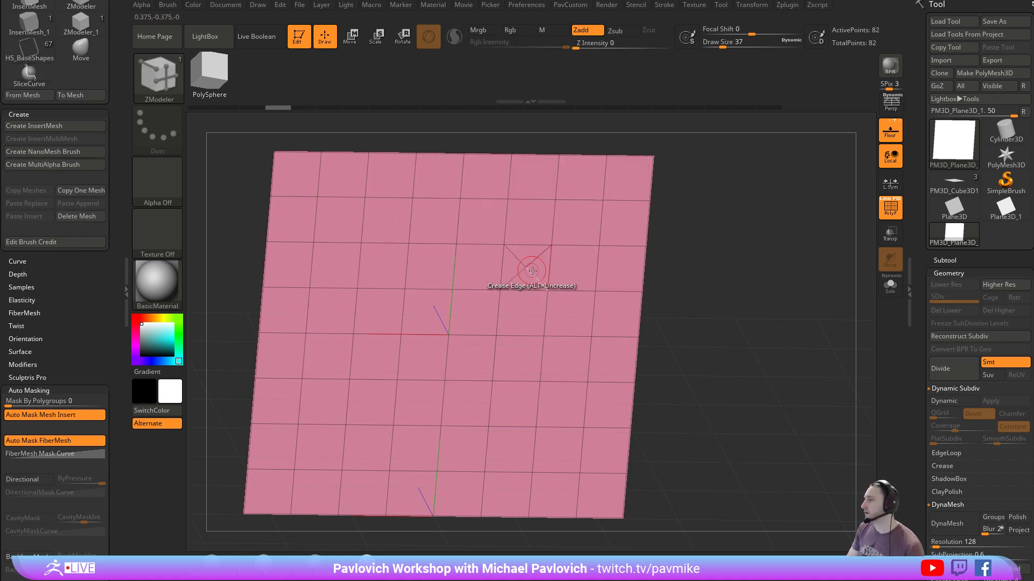
key("ctrl+z")
Mark a block of polygons two wide and five high, insert centre points in all of them, then undo both actions
mouse_move(536, 236)
left_mouse_down("alt")
mouse_move(535, 381)
mouse_move(570, 234)
mouse_move(556, 378)
left_mouse_up("alt")
left_click(526, 300)
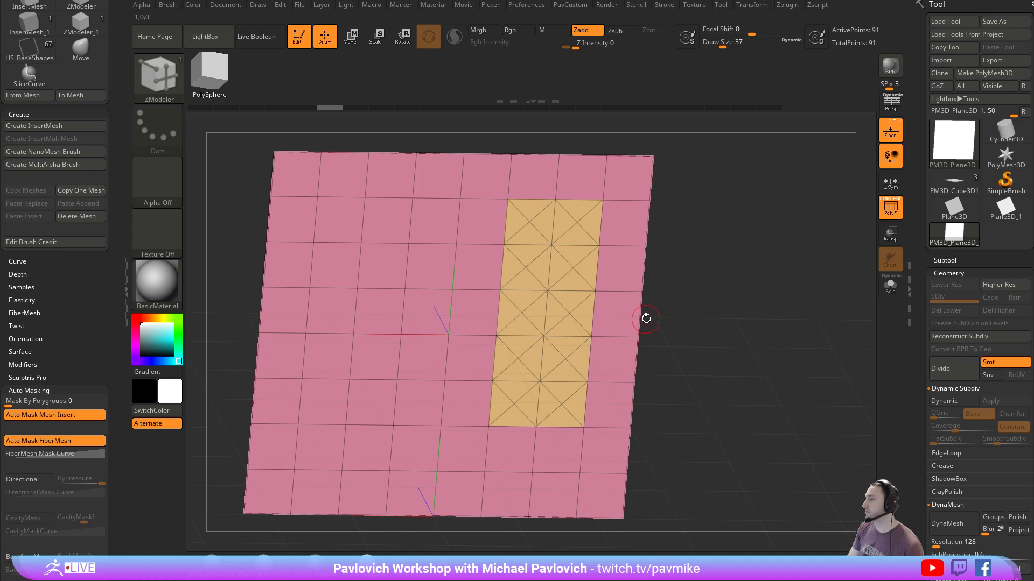
key("ctrl+z")
key("ctrl+z")
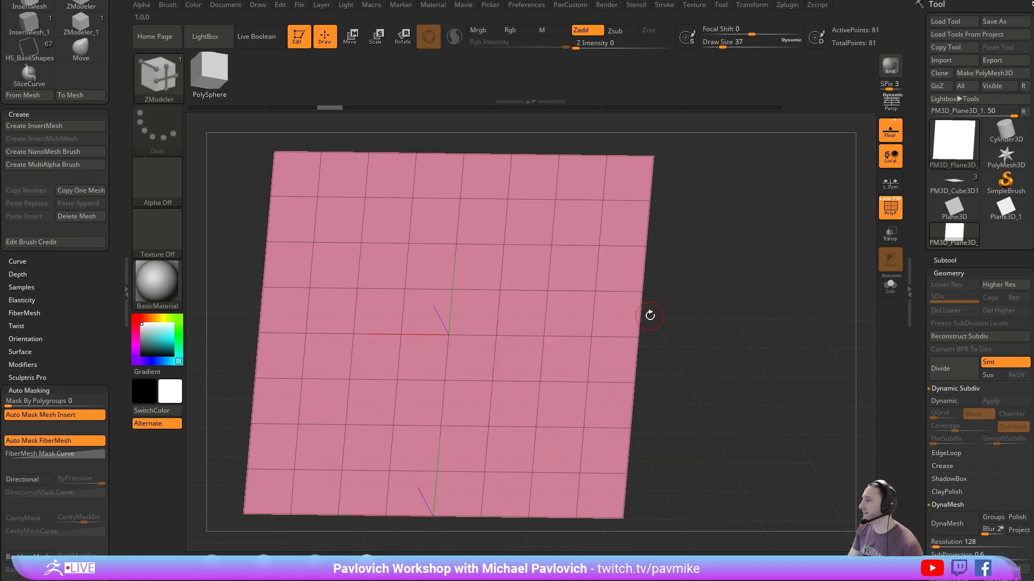
Try a single centre point, then mark the inner six-by-six block of polygons, insert centre points throughout it, and undo everything
left_click(574, 223)
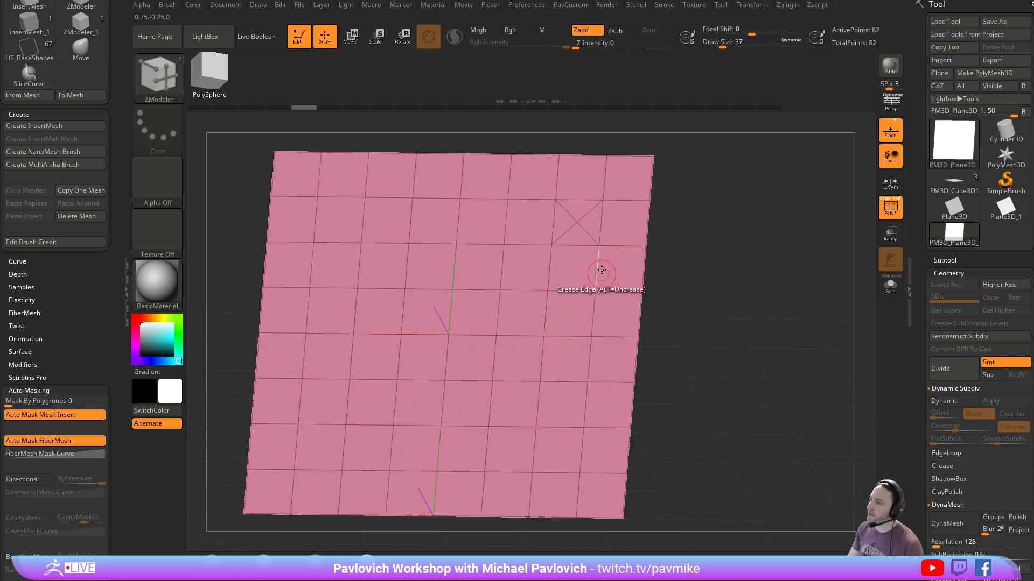
key("ctrl+z")
mouse_move(578, 225)
left_mouse_down()
mouse_move(355, 212)
mouse_move(375, 268)
mouse_move(563, 271)
mouse_move(562, 366)
mouse_move(501, 449)
mouse_move(328, 350)
mouse_move(511, 299)
mouse_move(374, 402)
mouse_move(515, 404)
left_mouse_up()
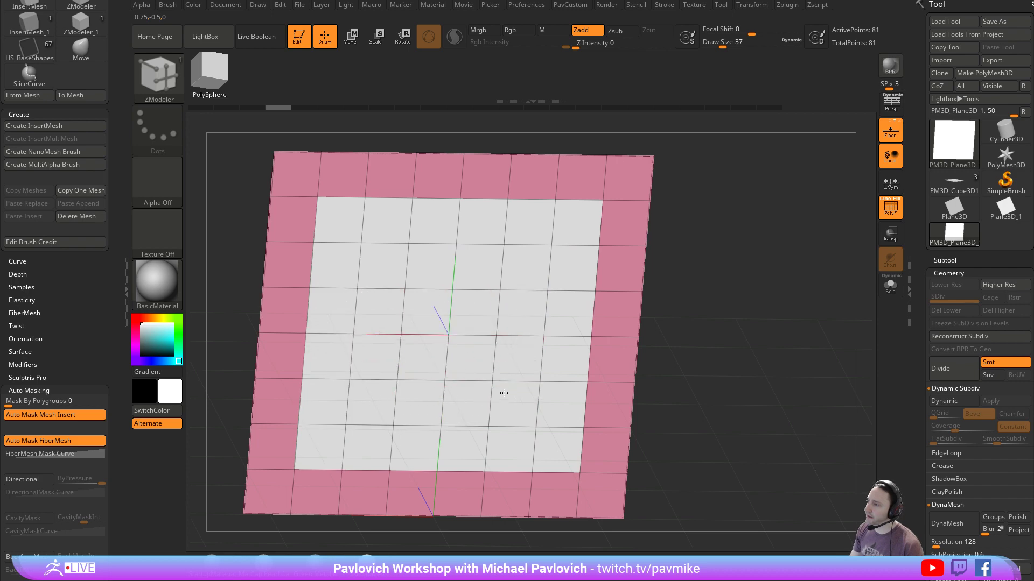
left_click(480, 269)
left_click_drag(732, 321, 734, 339)
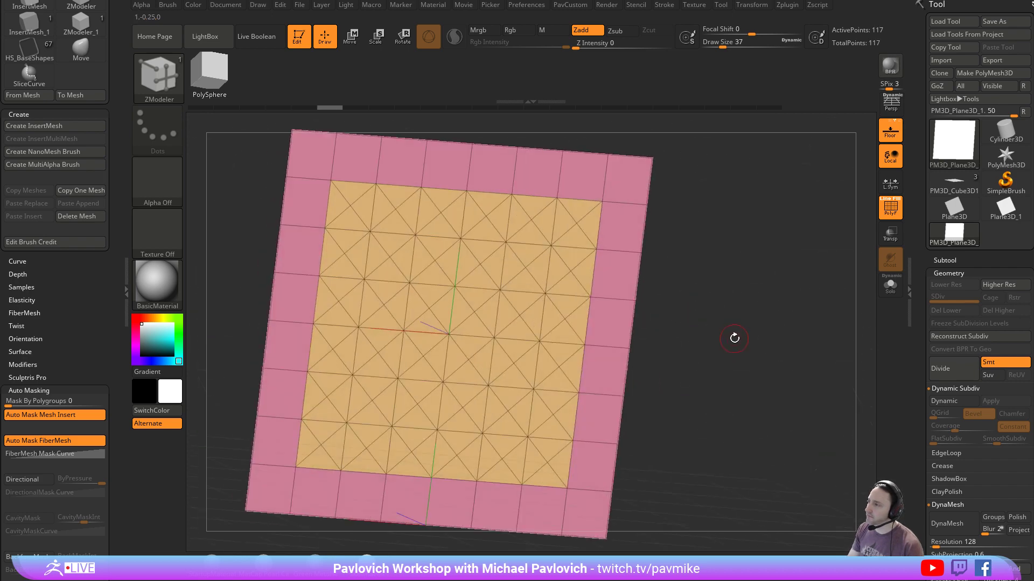
key("ctrl+z")
key("ctrl+z")
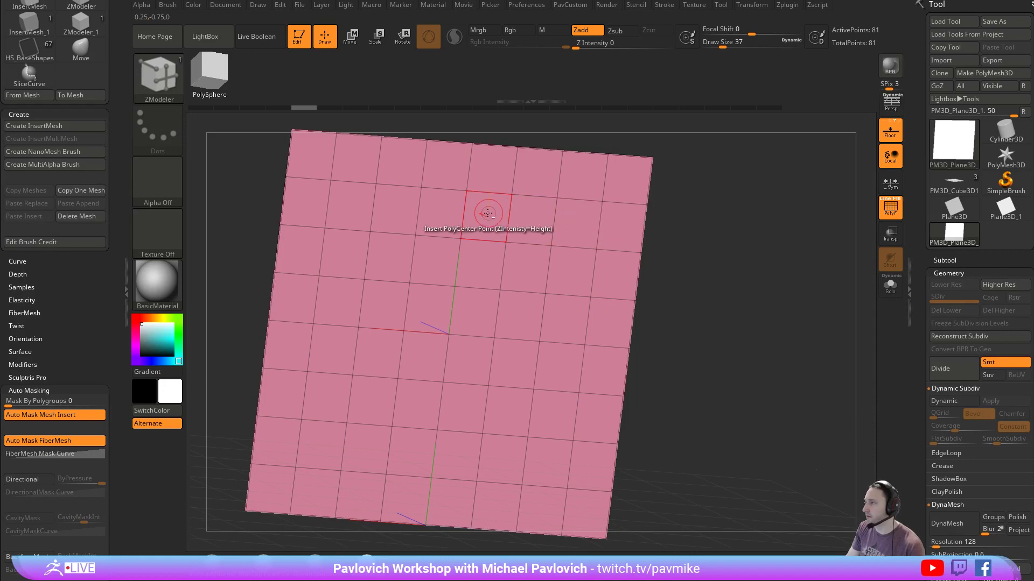
Mark an irregular winding path of polygons across the plane, insert centre points along it, then undo them
mouse_move(484, 215)
left_mouse_down()
mouse_move(600, 237)
mouse_move(554, 421)
mouse_move(452, 409)
mouse_move(325, 450)
mouse_move(484, 213)
left_mouse_up()
left_click_drag(766, 321, 776, 302)
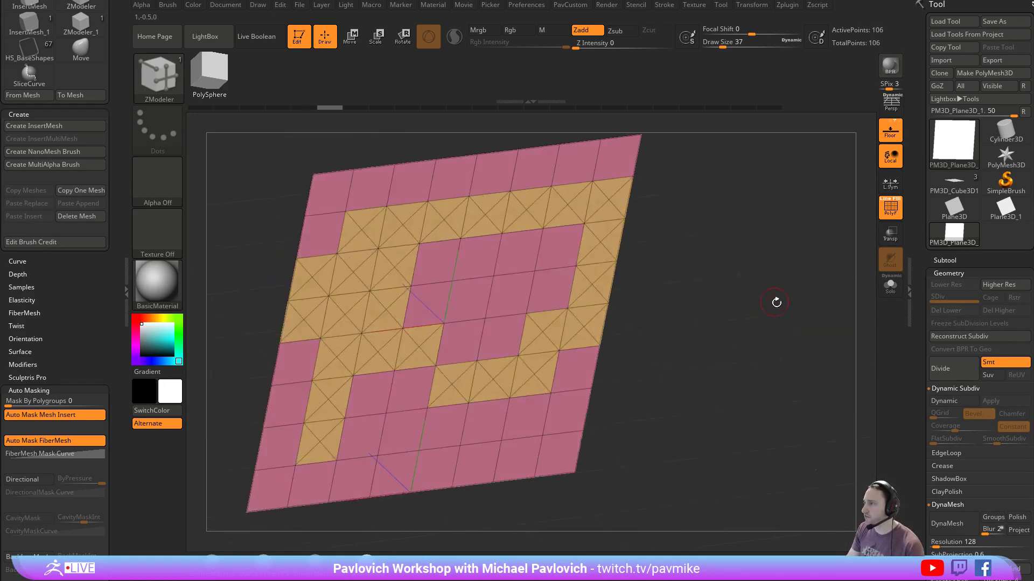
key("ctrl+z")
key("ctrl+z")
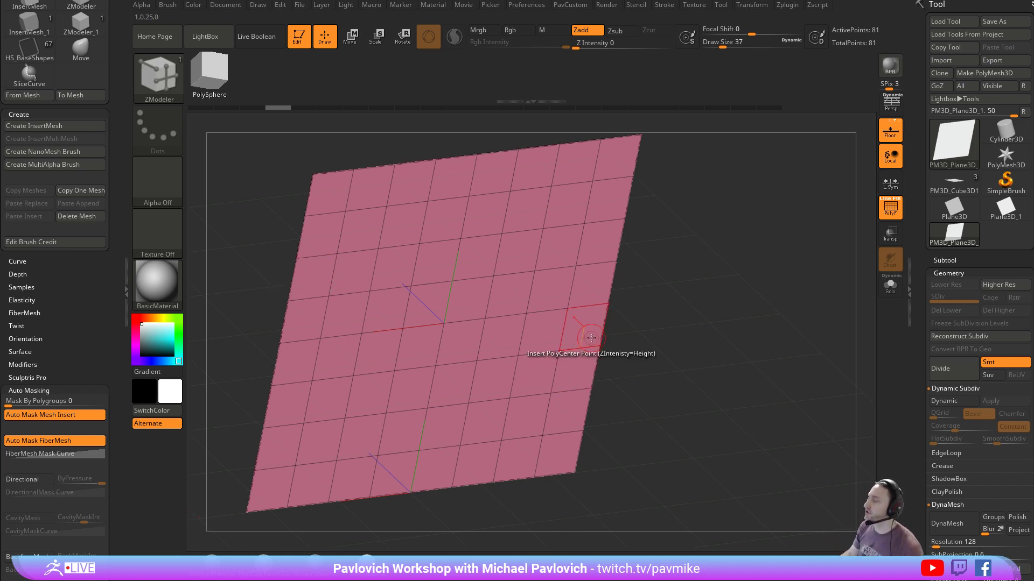
Mark an irregular solid patch of polygons around the plane's centre, then undo the marking
mouse_move(520, 264)
left_mouse_down()
mouse_move(402, 265)
mouse_move(464, 276)
left_mouse_up()
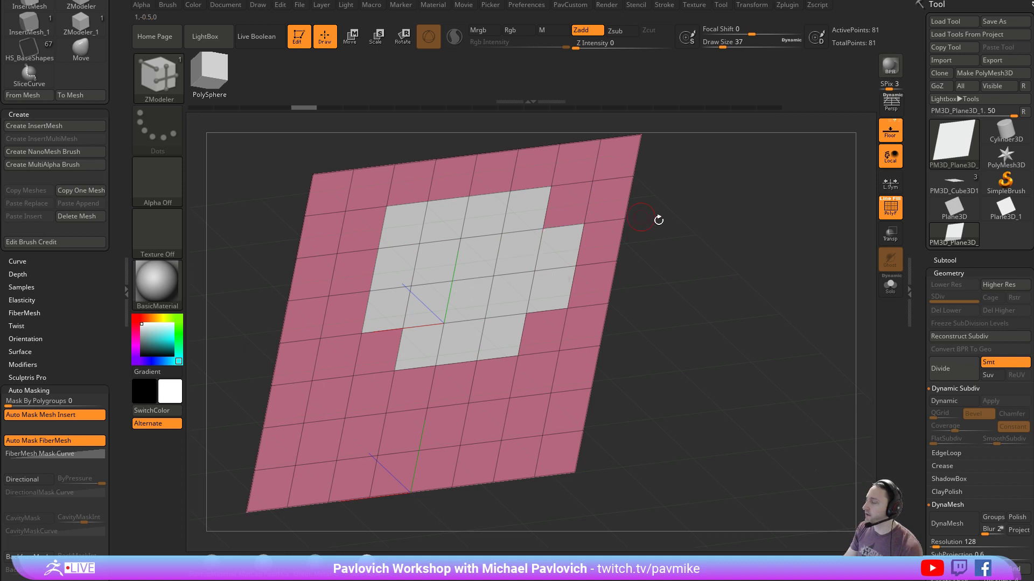
right_click_drag(658, 220, 668, 253, "ctrl")
key("ctrl+z")
Enlarge the draw size to 305, mark every polygon on the plane at once and try Insert Point, then undo
key("s")
left_click_drag(691, 269, 693, 269)
mouse_move(520, 282)
left_mouse_down("alt")
mouse_move(442, 274)
mouse_move(468, 231)
mouse_move(455, 325)
mouse_move(520, 301)
mouse_move(543, 360)
mouse_move(412, 355)
mouse_move(408, 376)
left_mouse_up("alt")
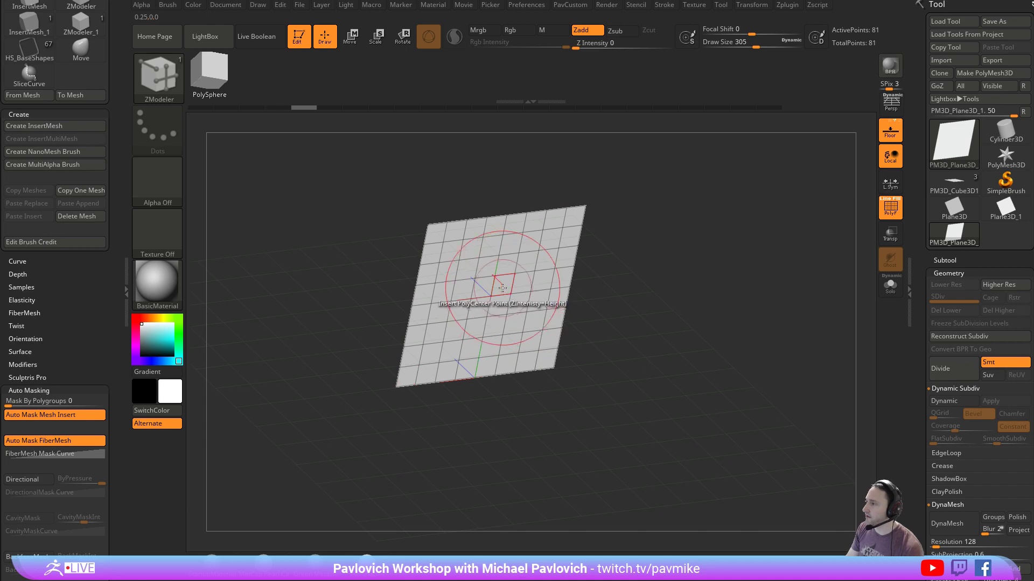
left_click(503, 285)
mouse_move(722, 319)
left_mouse_down()
mouse_move(713, 326)
mouse_move(729, 343)
mouse_move(704, 331)
left_mouse_up()
key("ctrl+z")
Reduce the draw size to 29 for working on the plane's individual polygons
key("s")
right_click_drag(711, 325, 721, 348, "ctrl")
key("s")
mouse_move(737, 329)
left_mouse_down()
mouse_move(718, 324)
mouse_move(745, 355)
left_mouse_up()
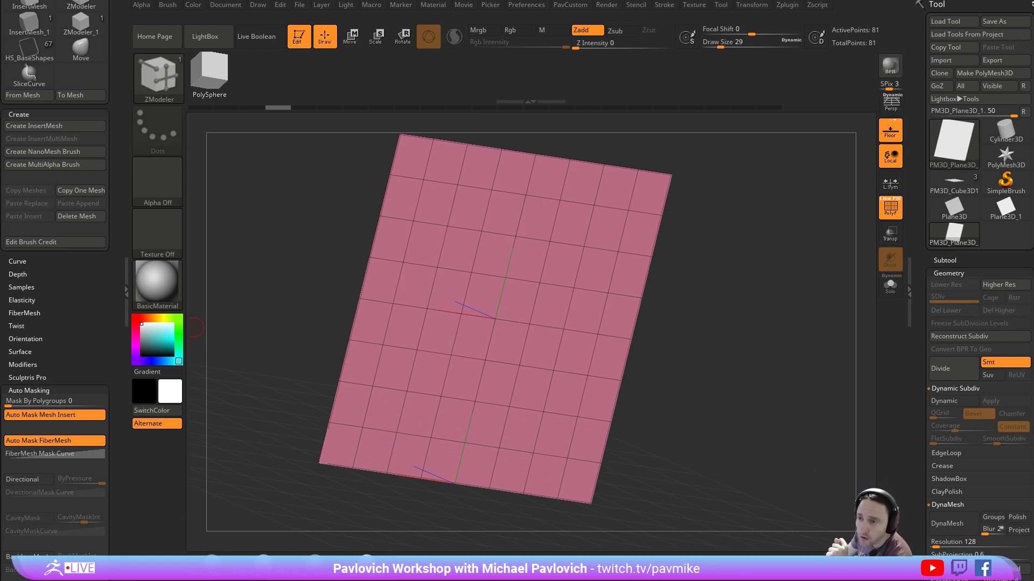
Switch to the YouTube channel page, read through the comment notifications and open the comment asking about the shortcut that shows tools
left_click_drag(0, 172, 556, 57)
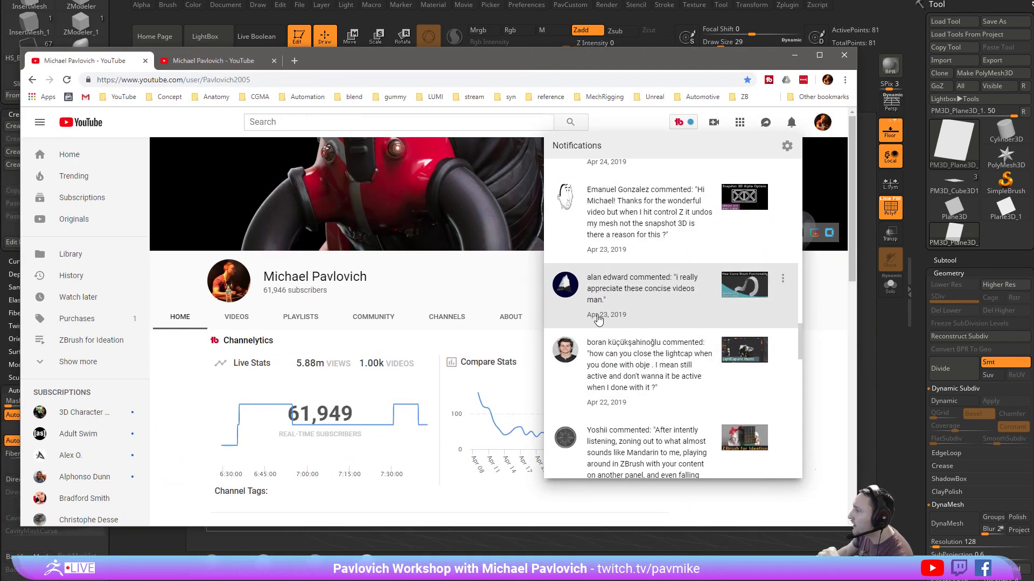
scroll(571, 321, "down", 2)
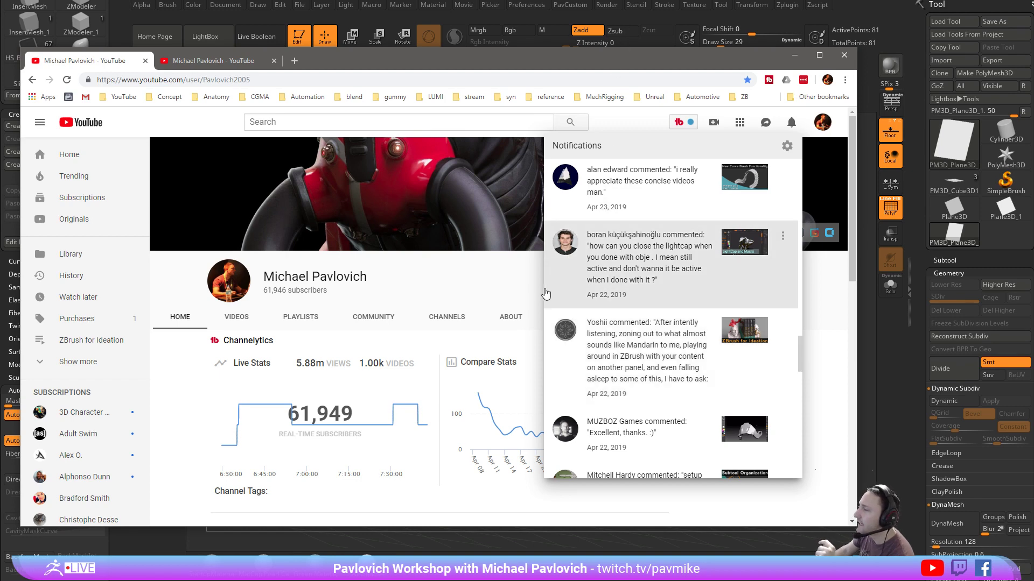
scroll(558, 291, "down", 2)
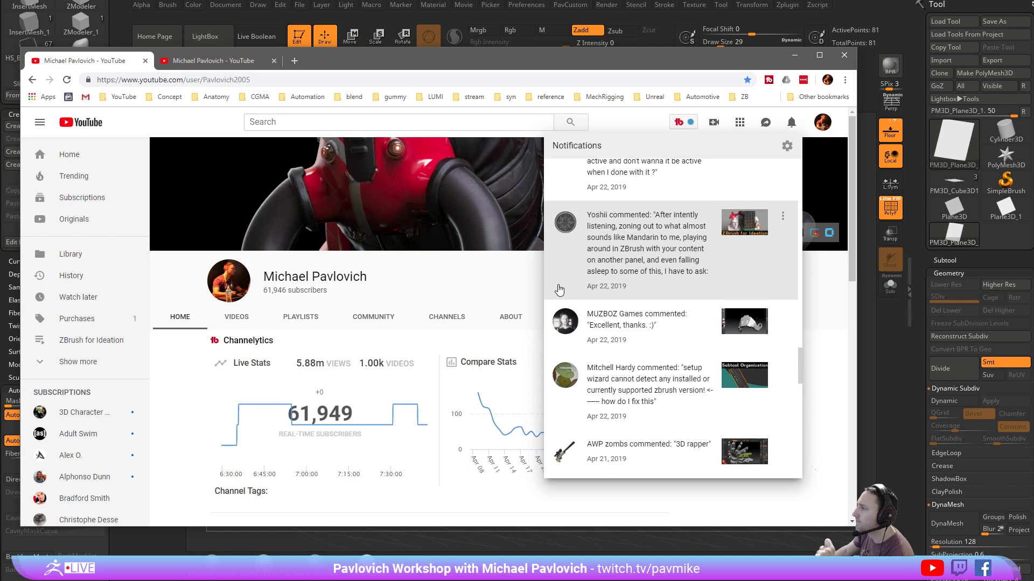
scroll(559, 291, "down", 1)
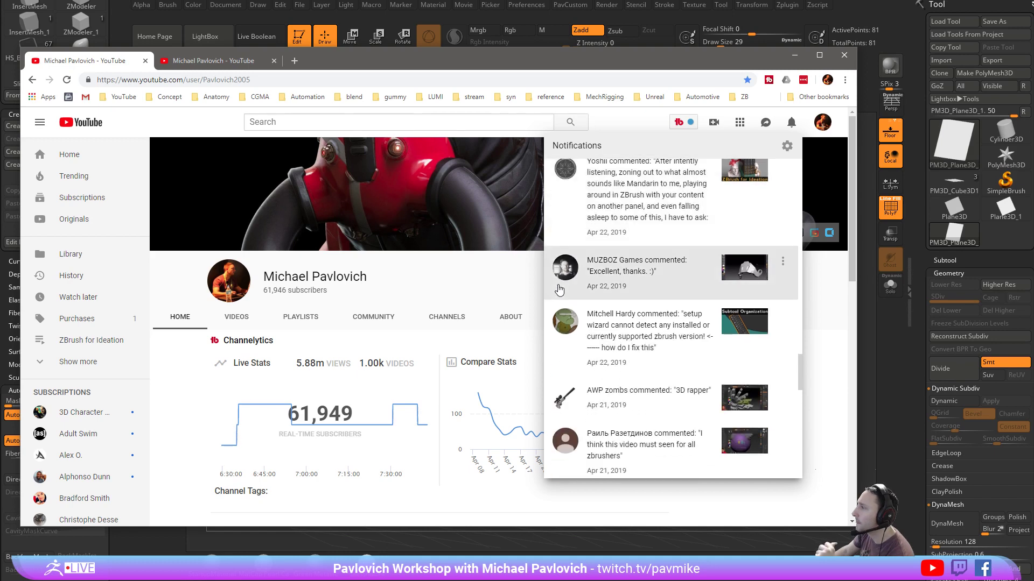
scroll(559, 291, "down", 1)
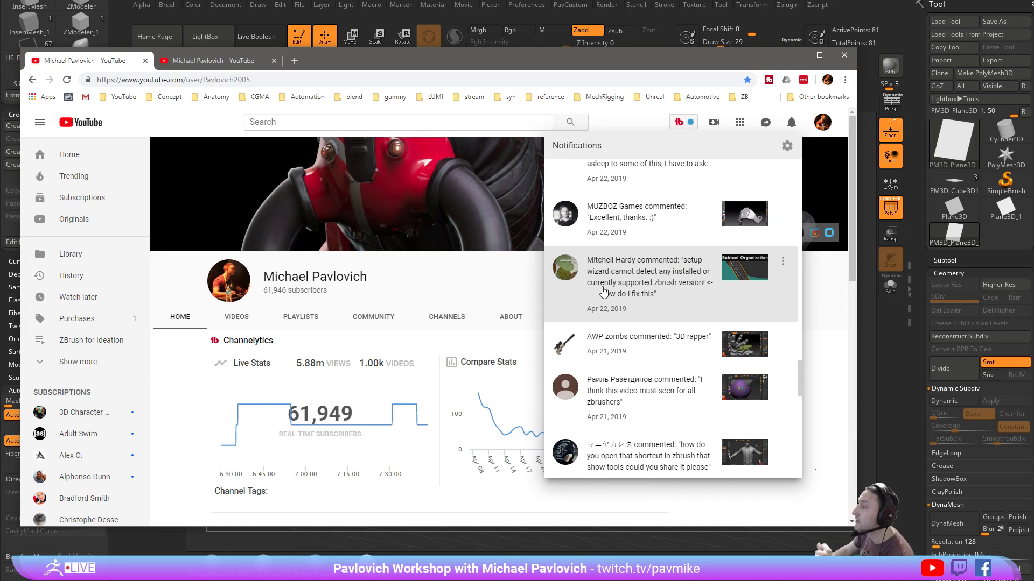
scroll(600, 288, "down", 3)
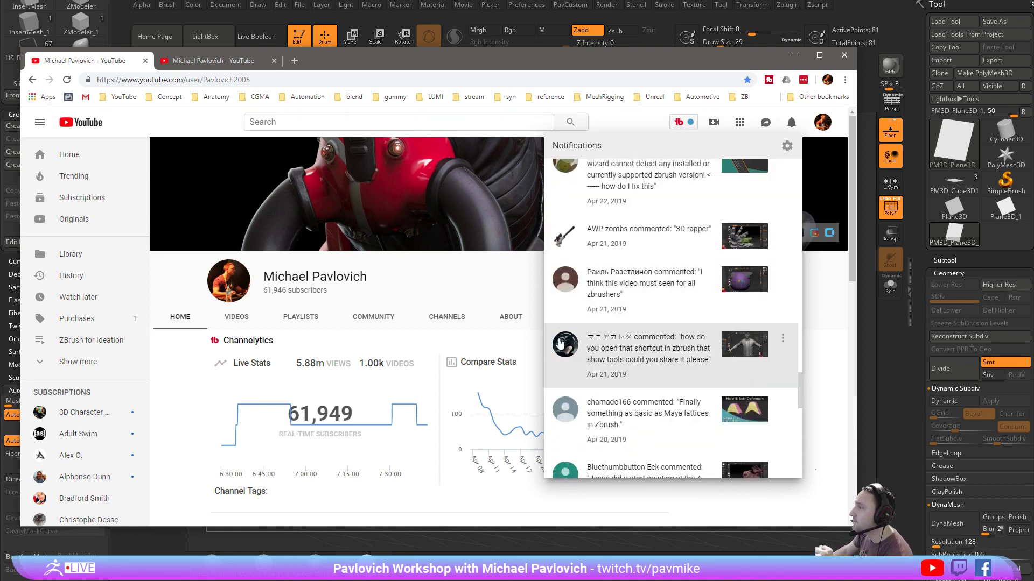
scroll(569, 350, "down", 1)
scroll(570, 360, "down", 1)
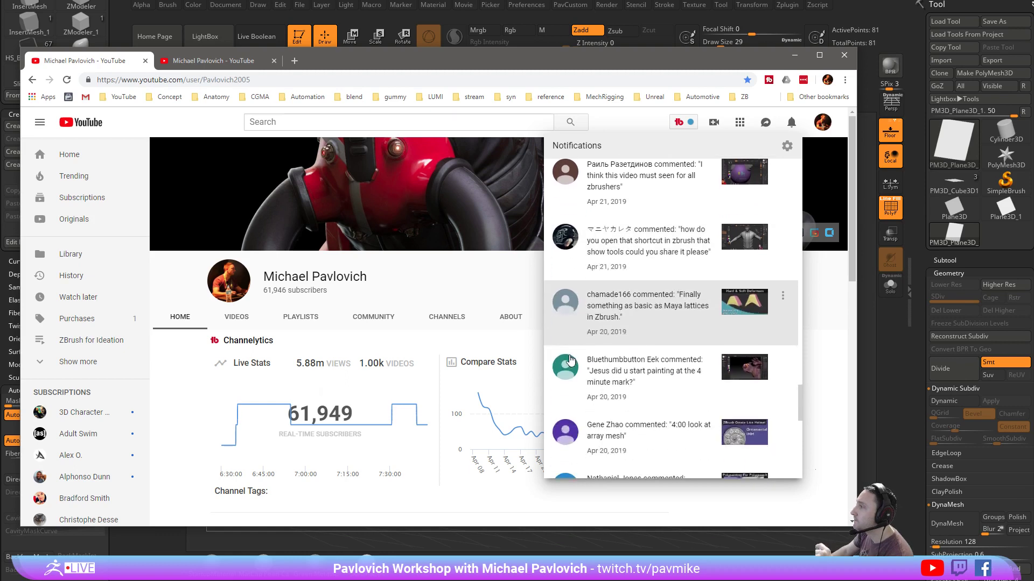
scroll(570, 359, "down", 1)
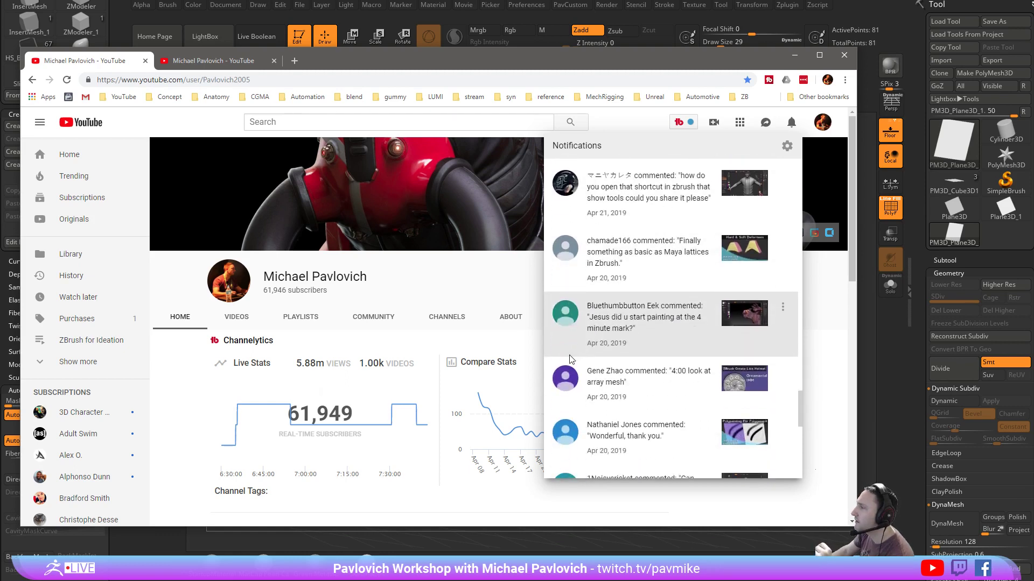
left_click(682, 209)
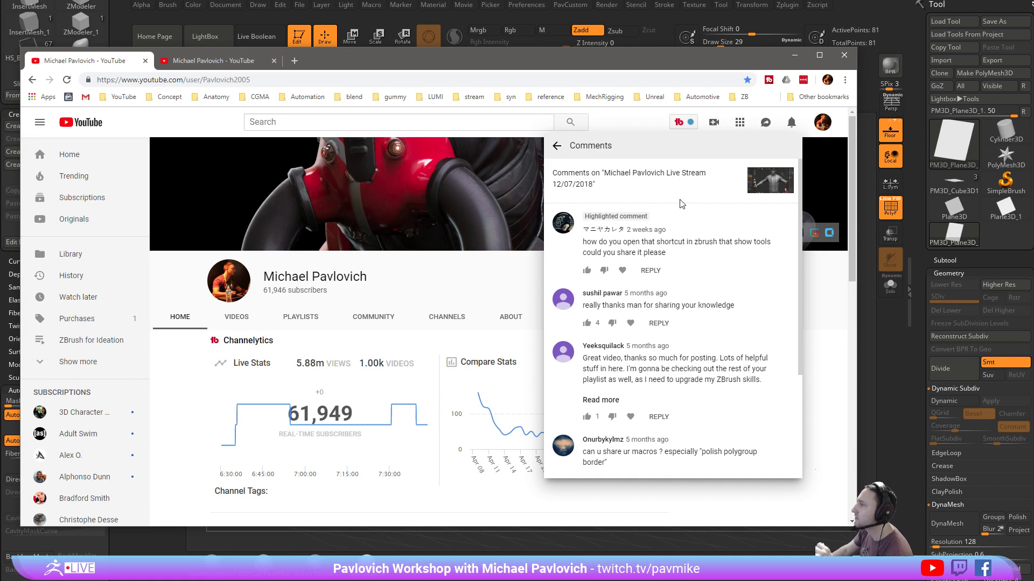
Return to ZBrush and load the DemoSoldier.ZTL tool from LightBox's Tool collection
key("alt+Tab")
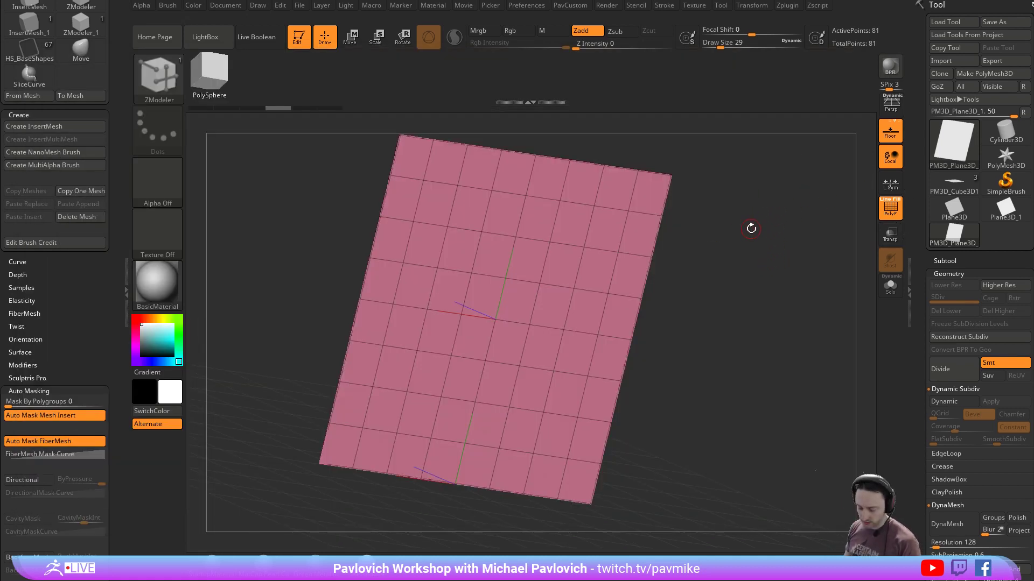
key("comma")
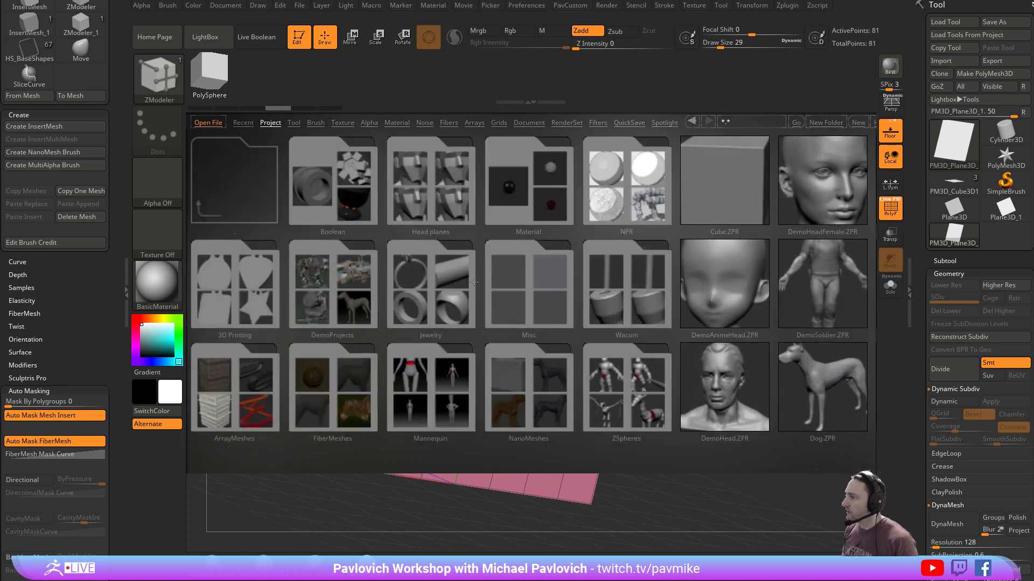
left_click(293, 122)
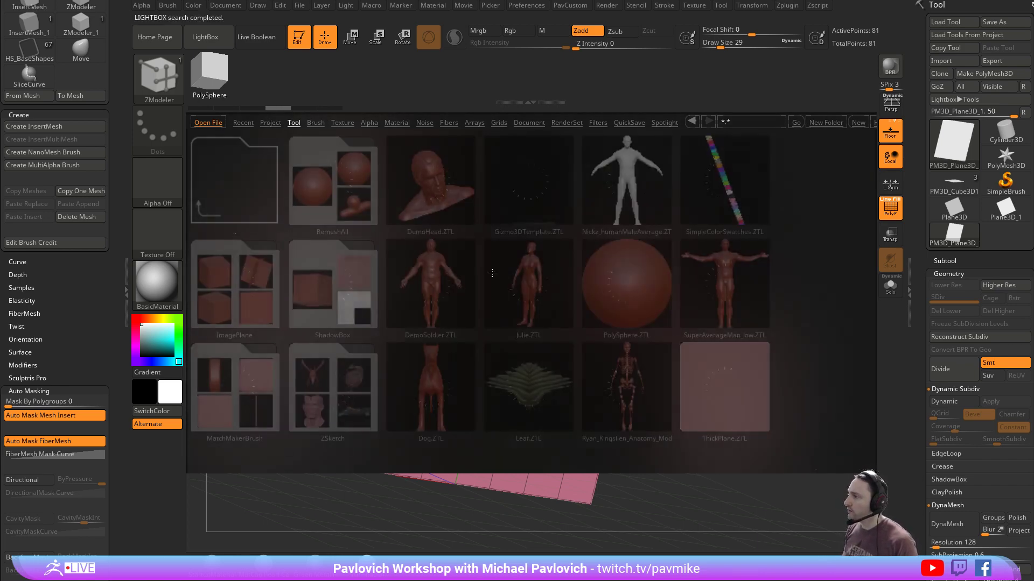
double_click(436, 273)
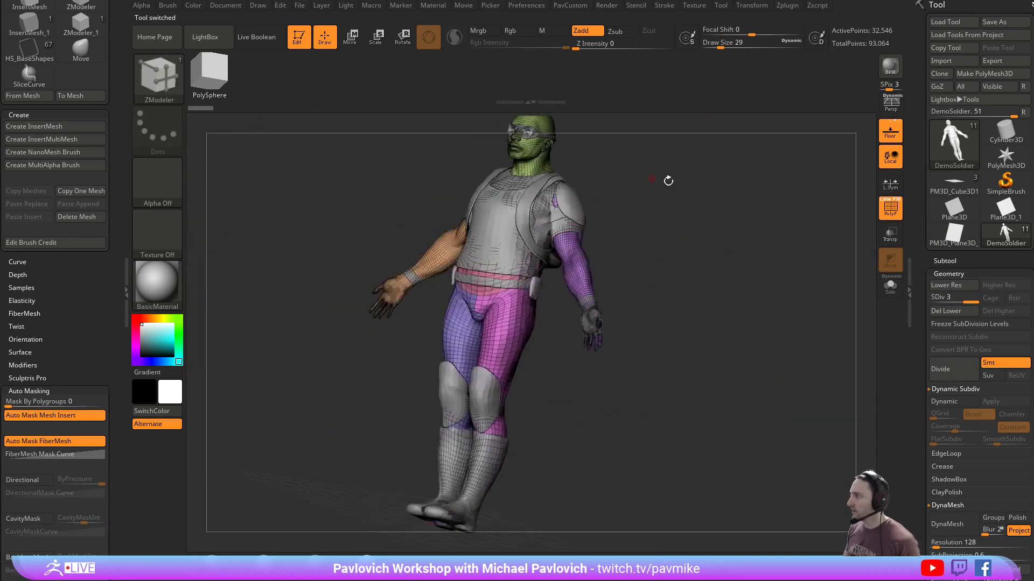
Set the draw size to 104 and expand the DemoSoldier's Subtool list, with the polyframe display turned off
key("s")
mouse_move(862, 222)
left_mouse_down()
mouse_move(769, 246)
mouse_move(746, 269)
mouse_move(802, 276)
left_mouse_up()
left_click(782, 248)
left_click(946, 262)
mouse_move(955, 271)
left_mouse_down()
mouse_move(985, 275)
mouse_move(965, 274)
left_mouse_up()
left_click_drag(927, 371, 927, 212)
left_click_drag(967, 112, 931, 127)
Show the quick tool picker, then use the subtool popup to switch to the boots subtool
key("F1")
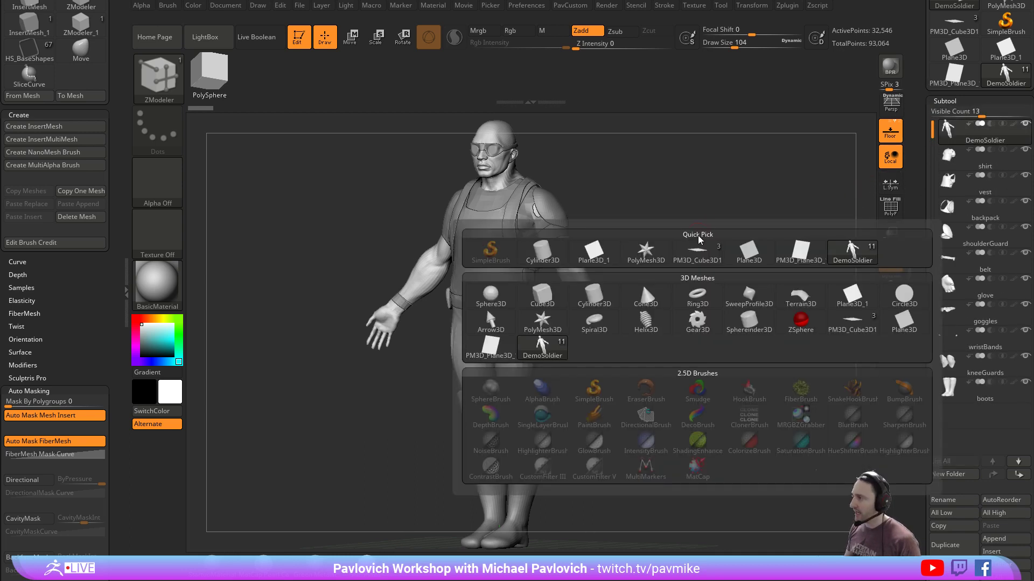
key("n")
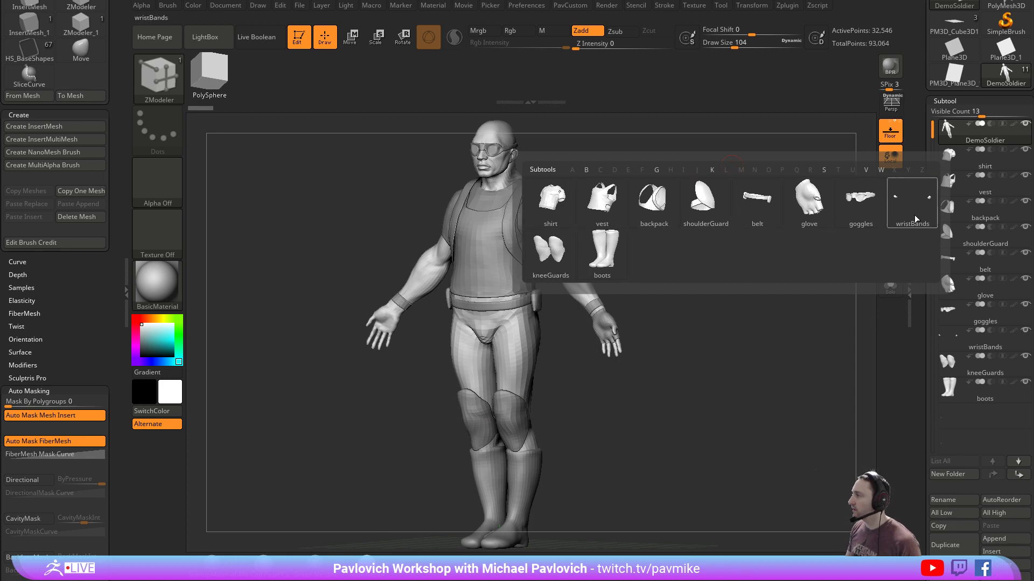
left_click(601, 250)
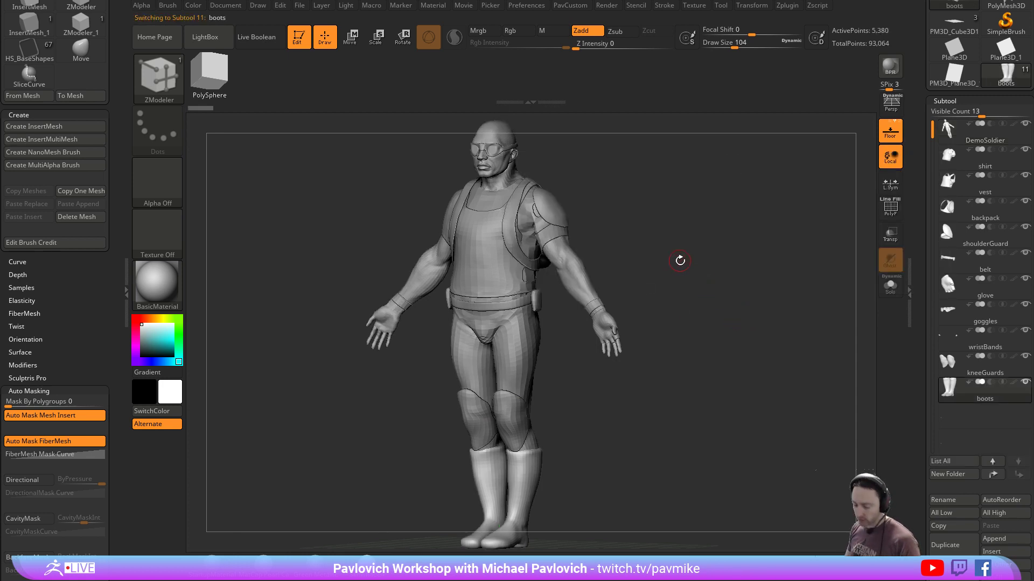
Show the subtool popup filtered to names beginning with G, then dismiss it
key("n")
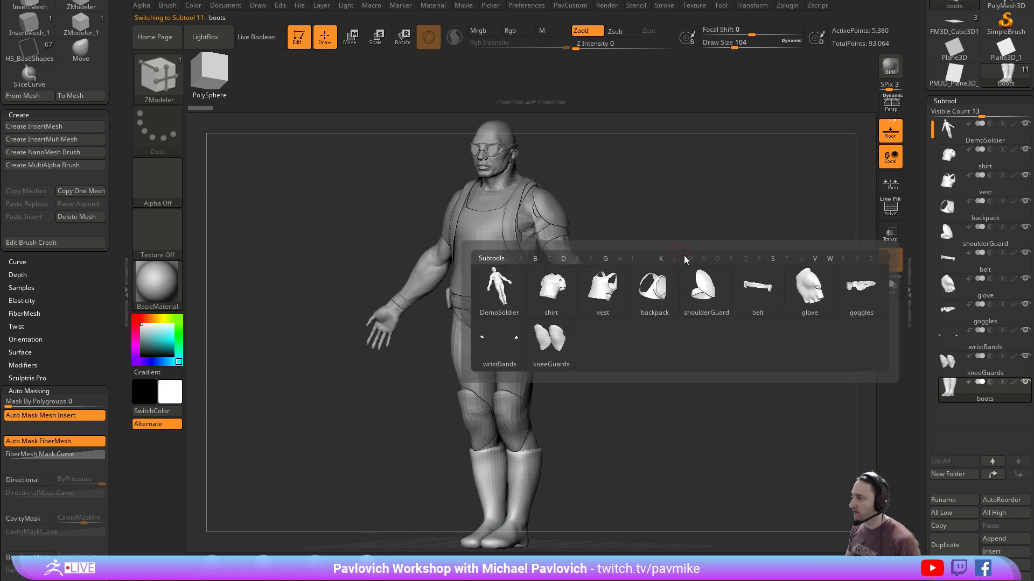
key("g")
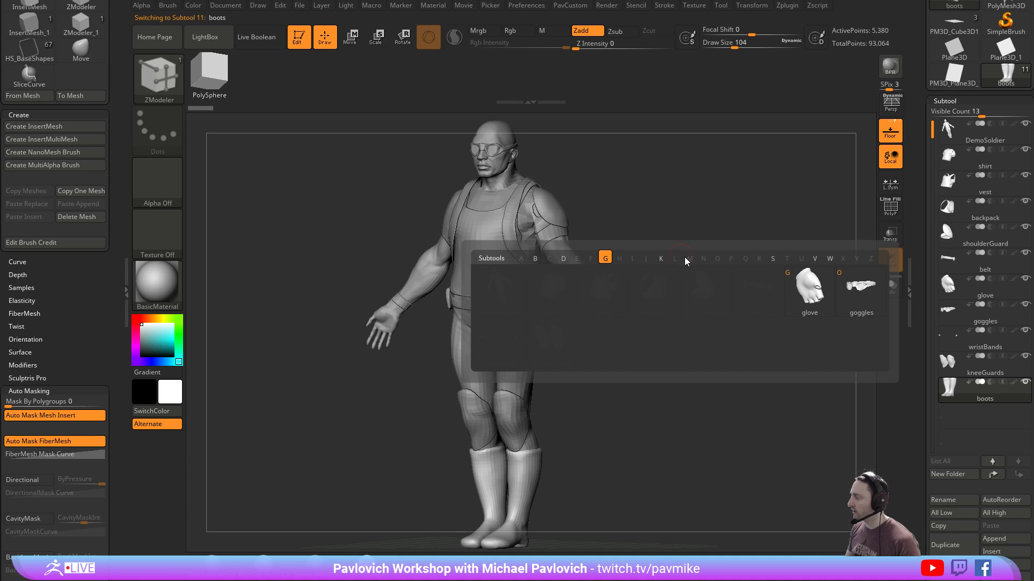
key("Escape")
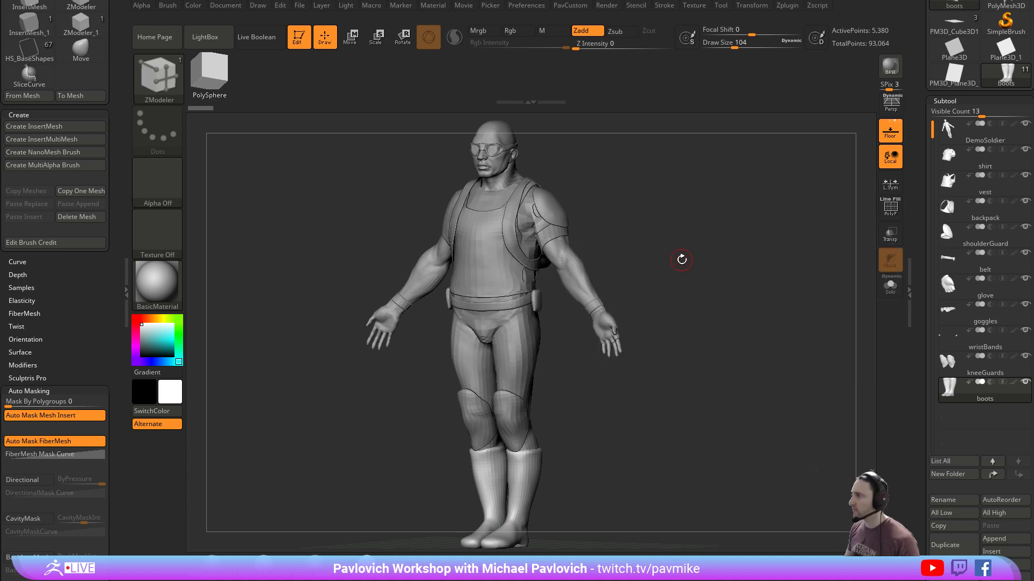
Use the subtool popup filtered to names beginning with G to make the goggles the active subtool
mouse_move(671, 220)
left_mouse_down()
mouse_move(687, 223)
mouse_move(675, 217)
left_mouse_up()
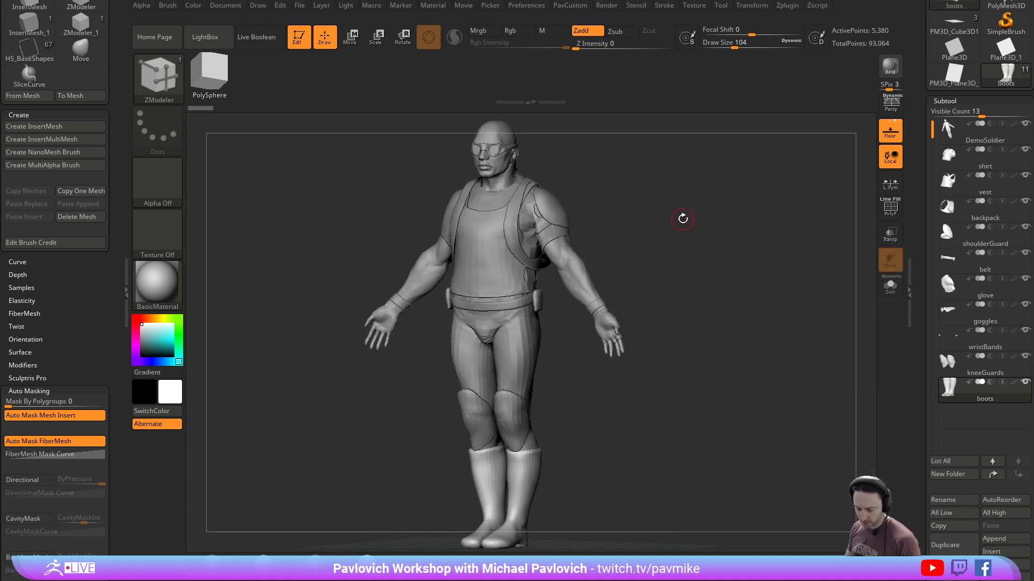
key("n")
key("Escape")
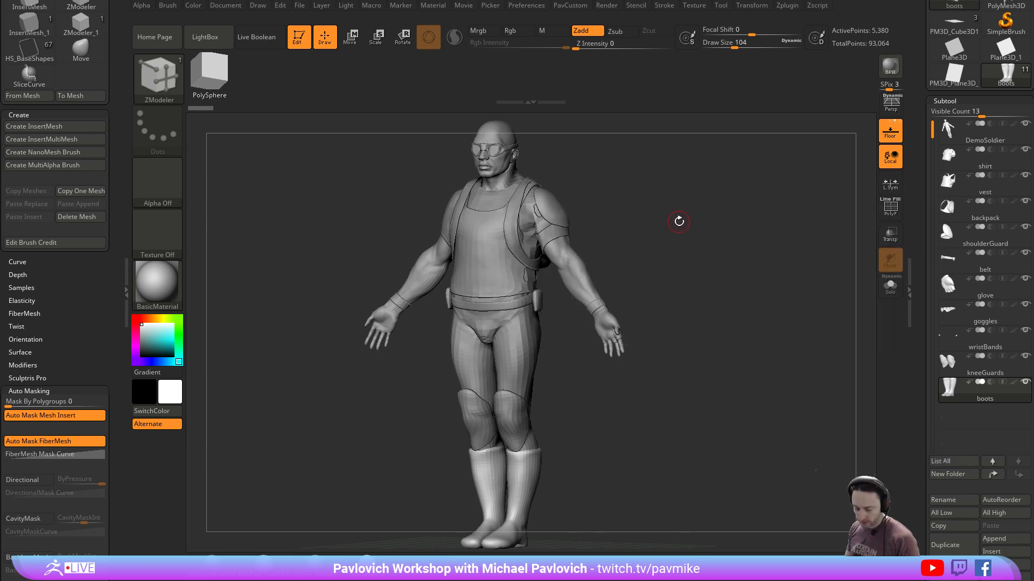
key("n")
key("g")
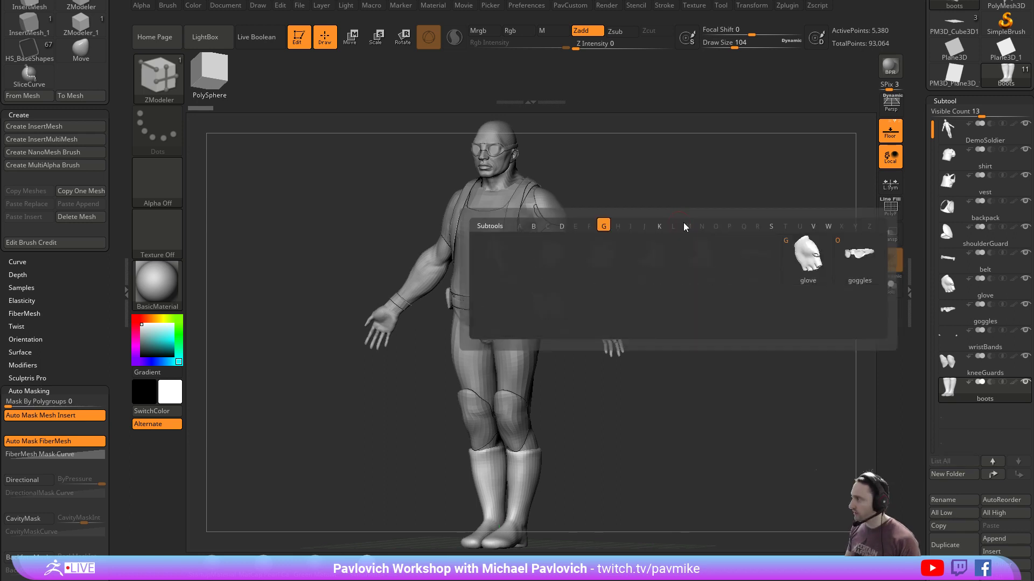
left_click(867, 253)
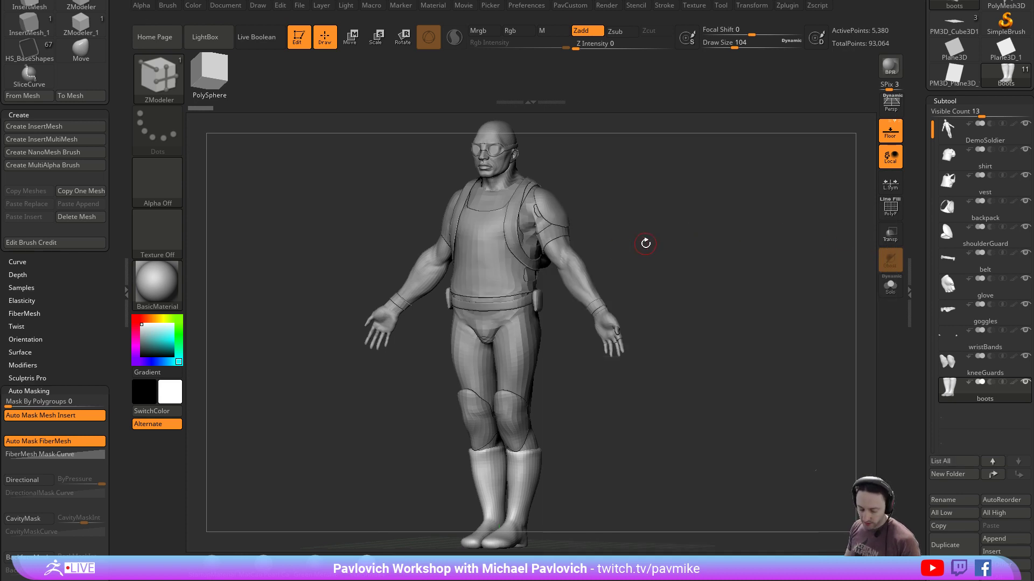
key("n")
key("o")
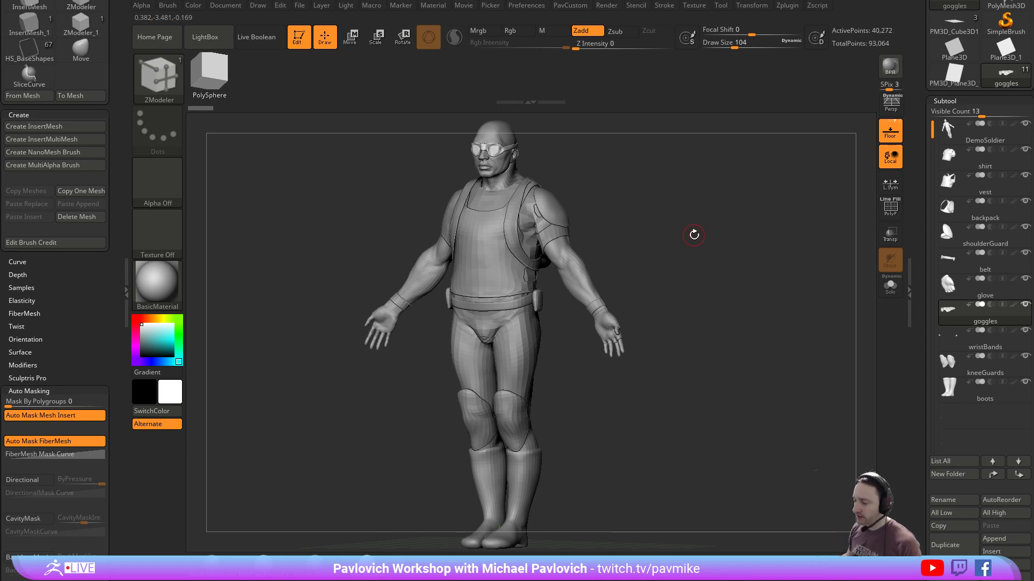
Switch to the browser, open the ZBrush 2018 What's New playlist on YouTube and search the page for "performance"
key("alt+Tab")
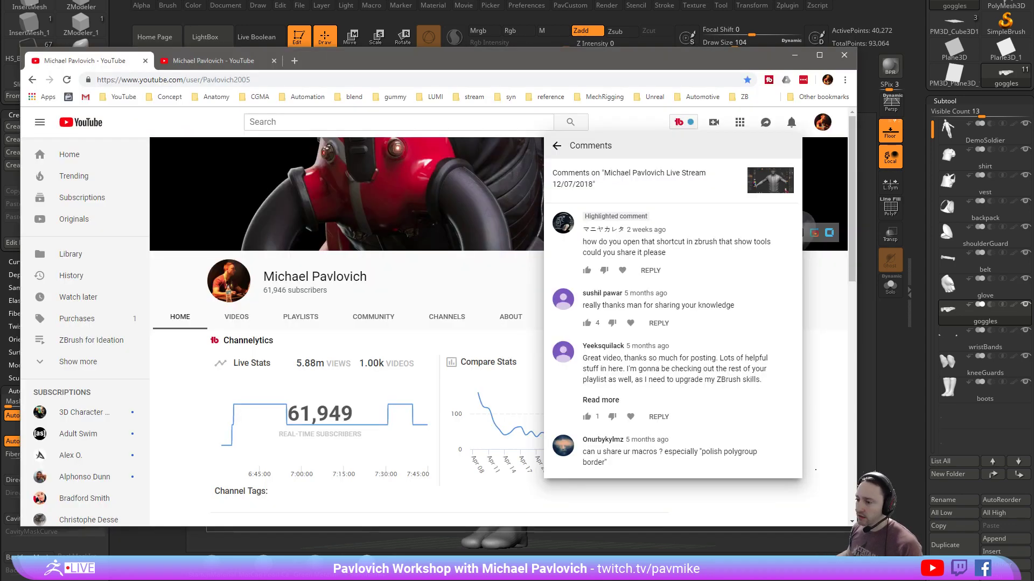
left_click(211, 67)
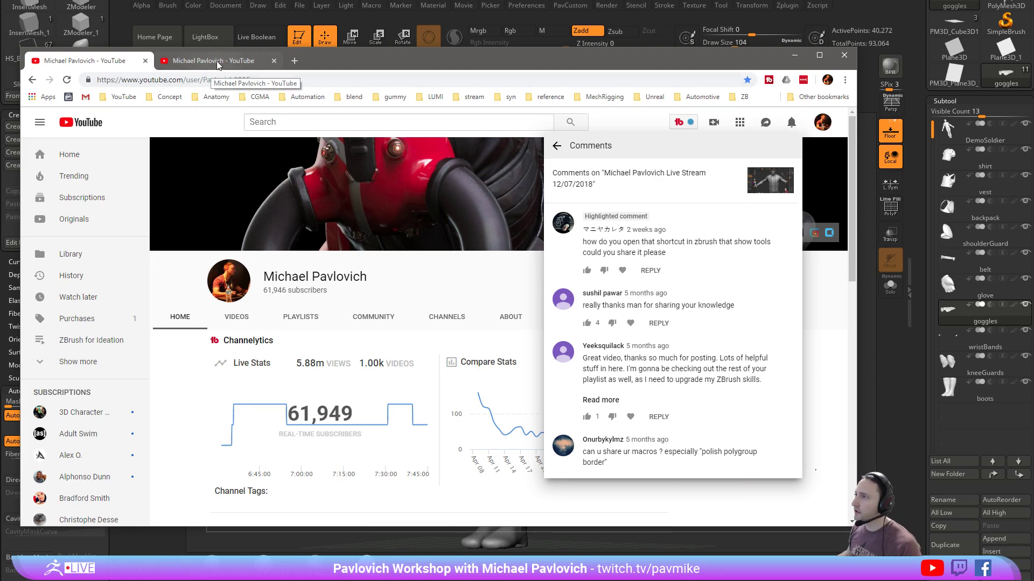
scroll(490, 304, "up", 2)
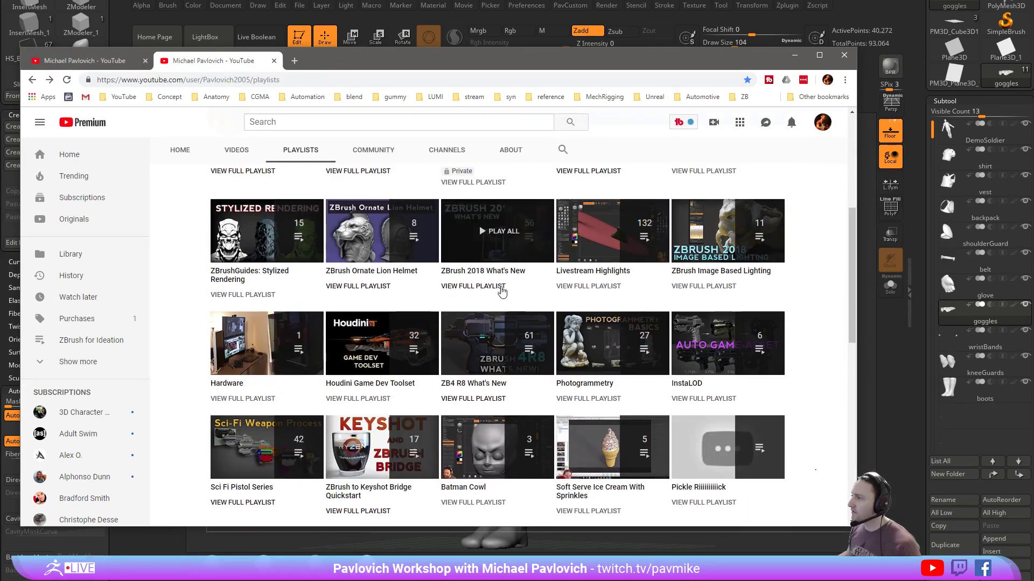
left_click(499, 286)
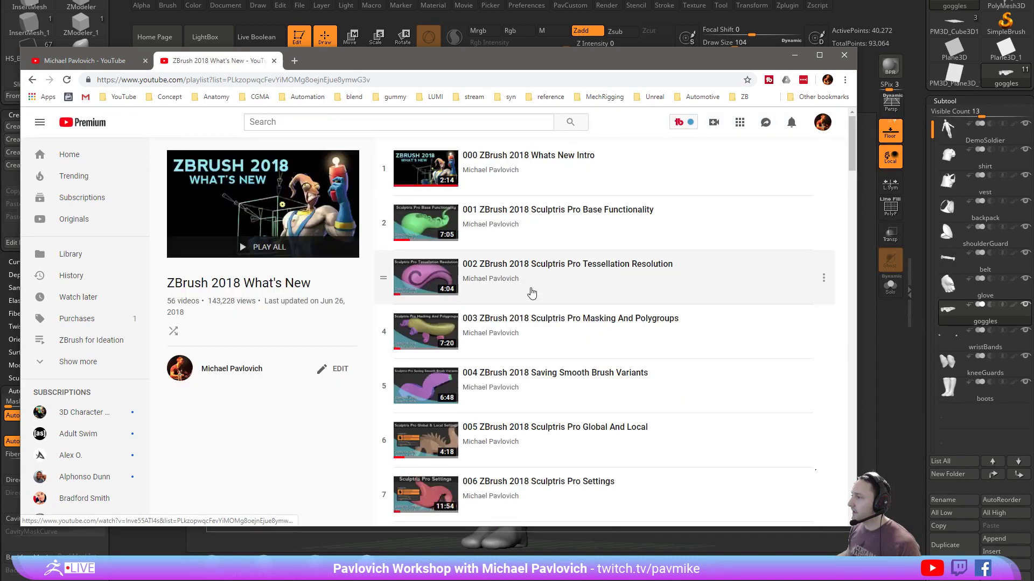
key("ctrl+f")
type("performance")
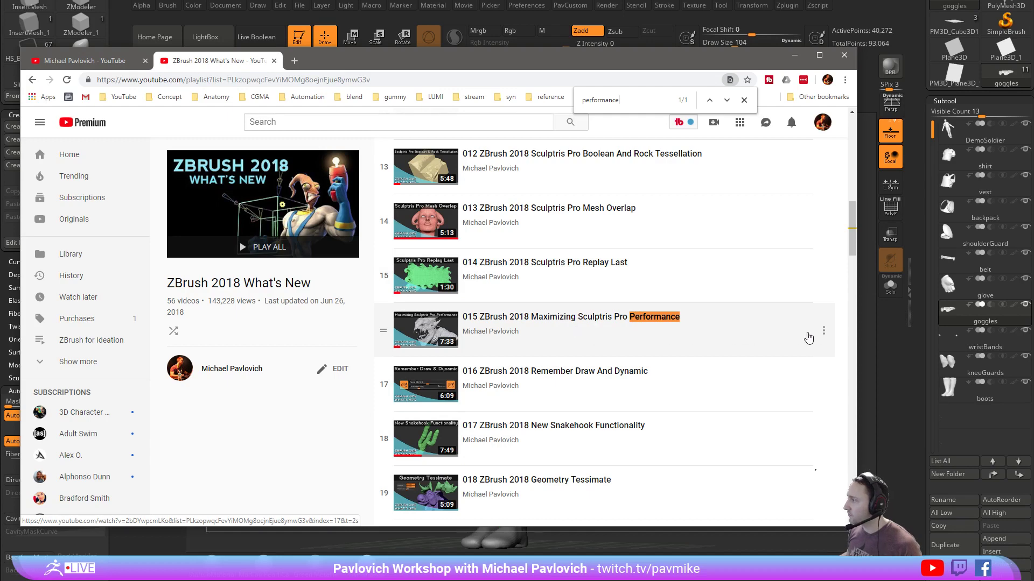
Copy the link address of the video "015 ZBrush 2018 Maximizing Sculptris Pro Performance"
left_click(823, 331)
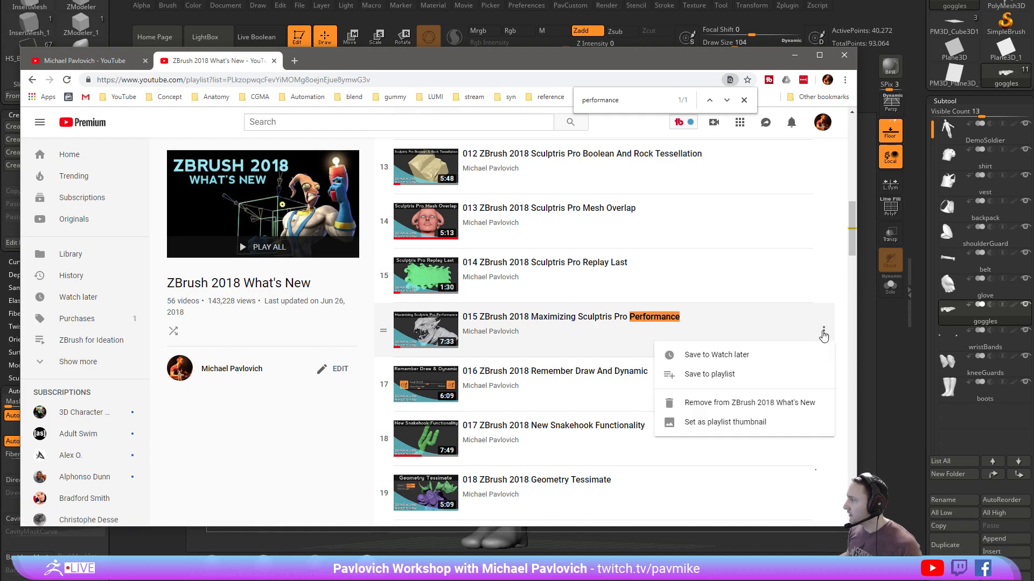
key("Escape")
right_click(596, 318)
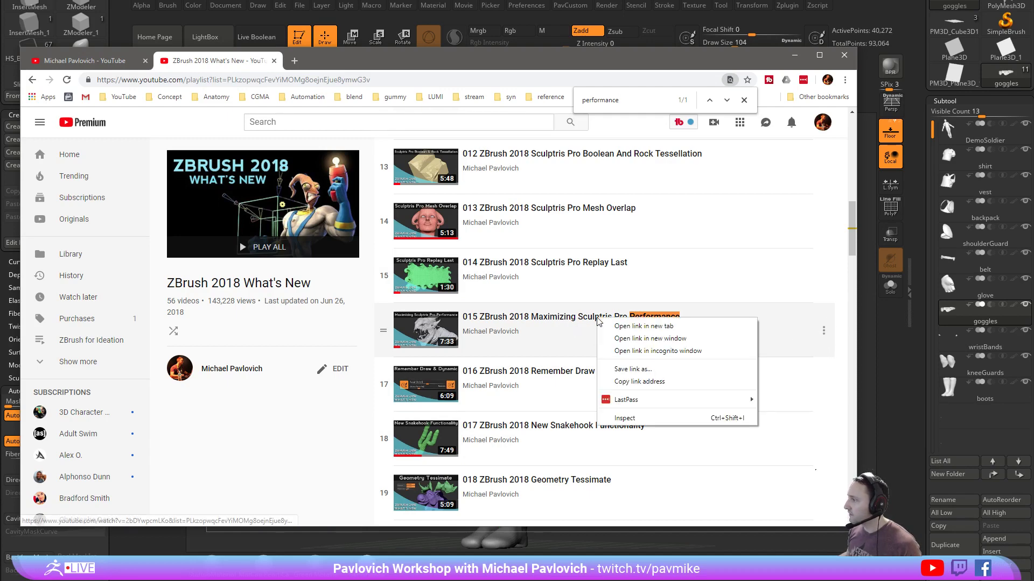
left_click(635, 369)
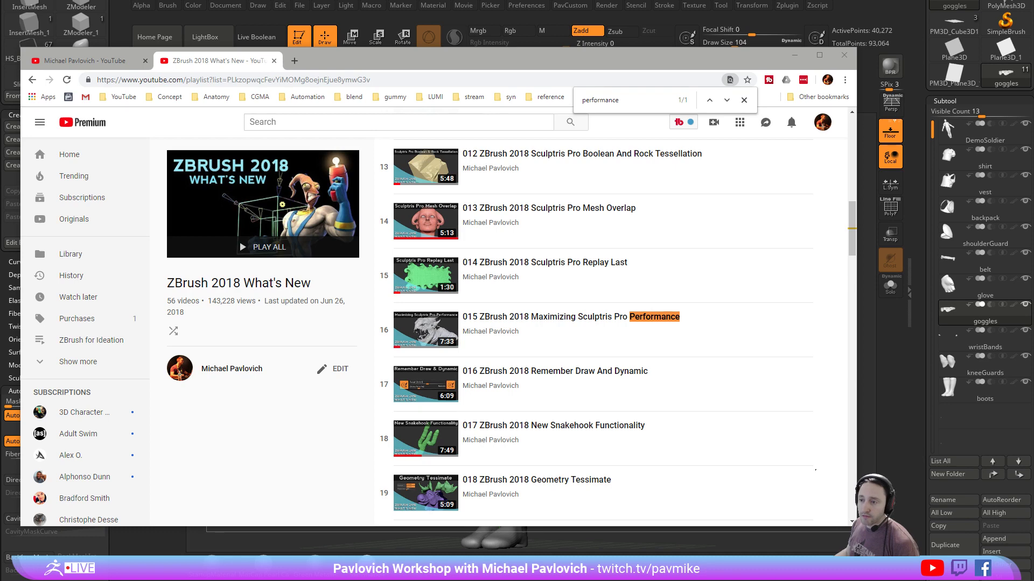
Return to ZBrush and save the project
key("alt+Tab")
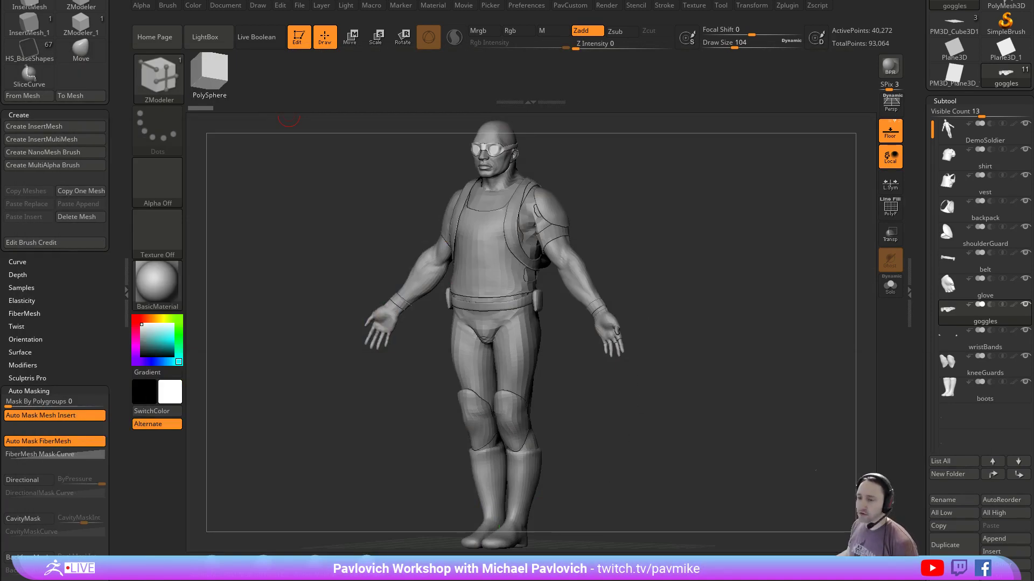
key("ctrl+s")
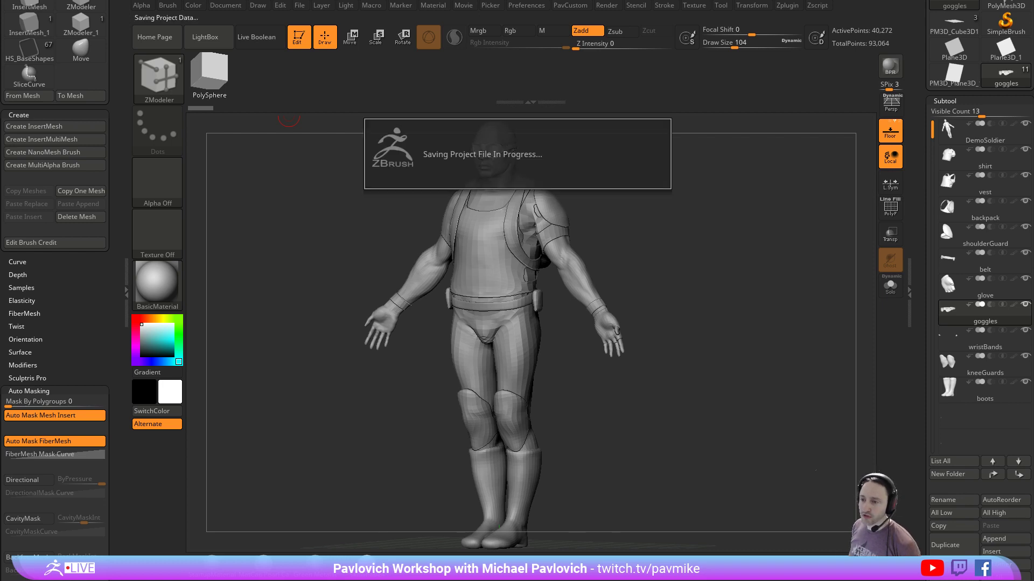